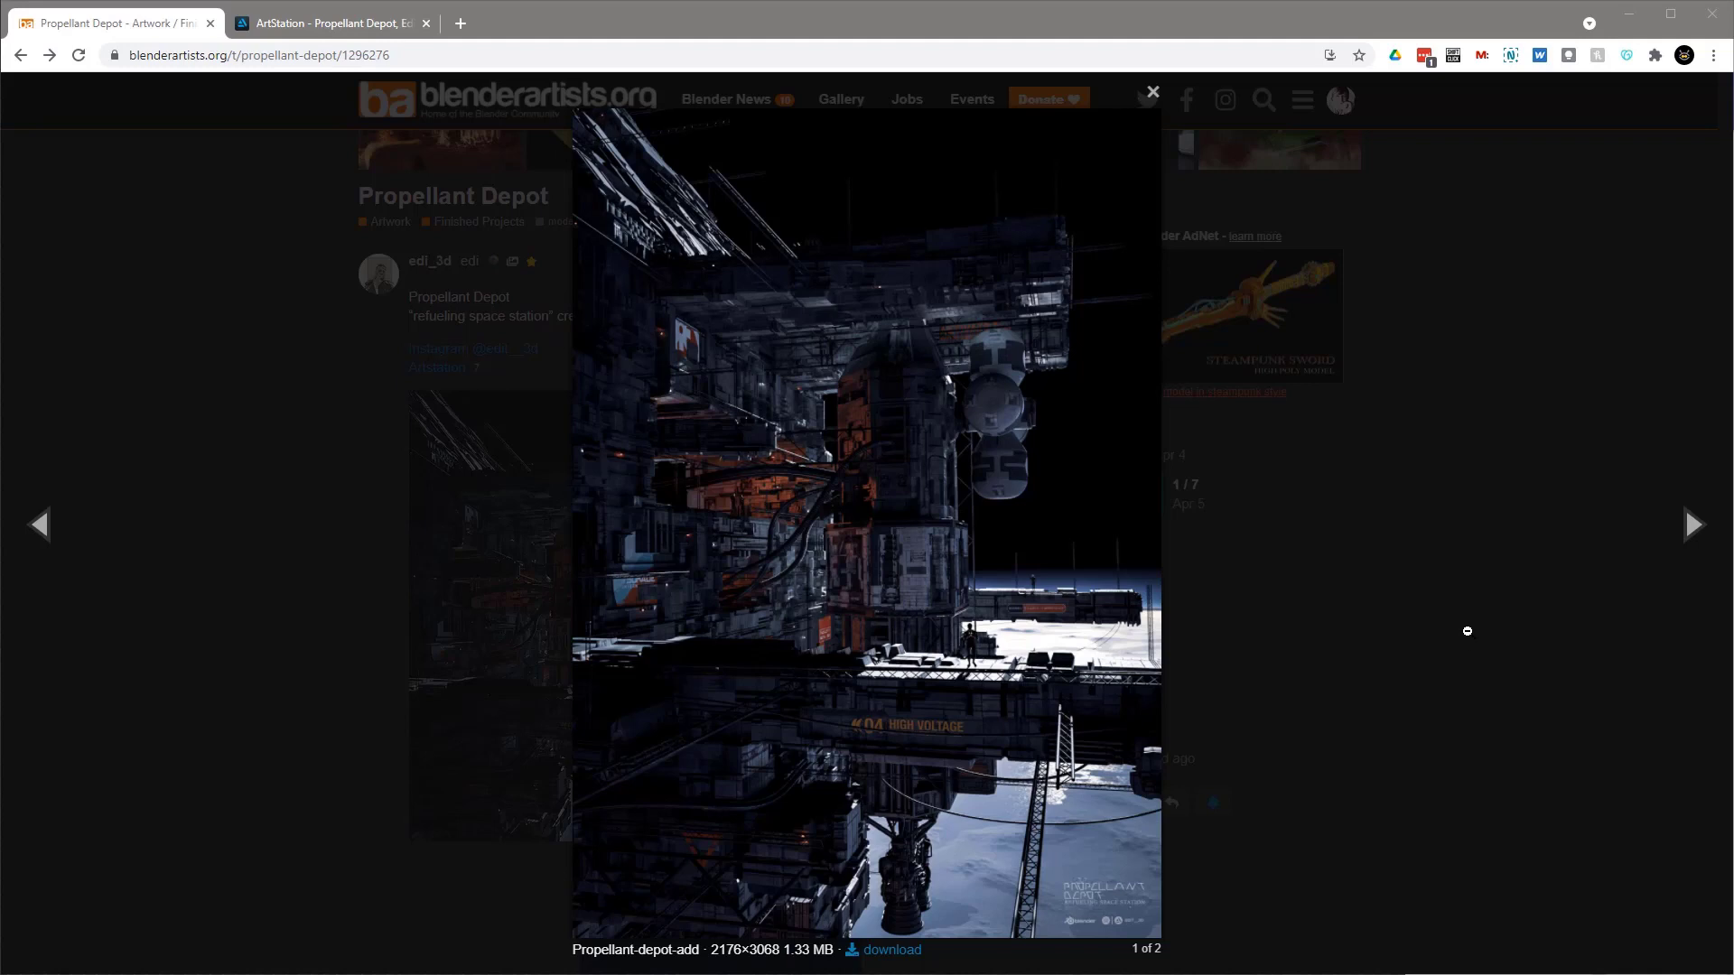
- Look through the Propellant Depot post on the Blender Artists forum and reopen its first artwork enlarged
click(678, 592)
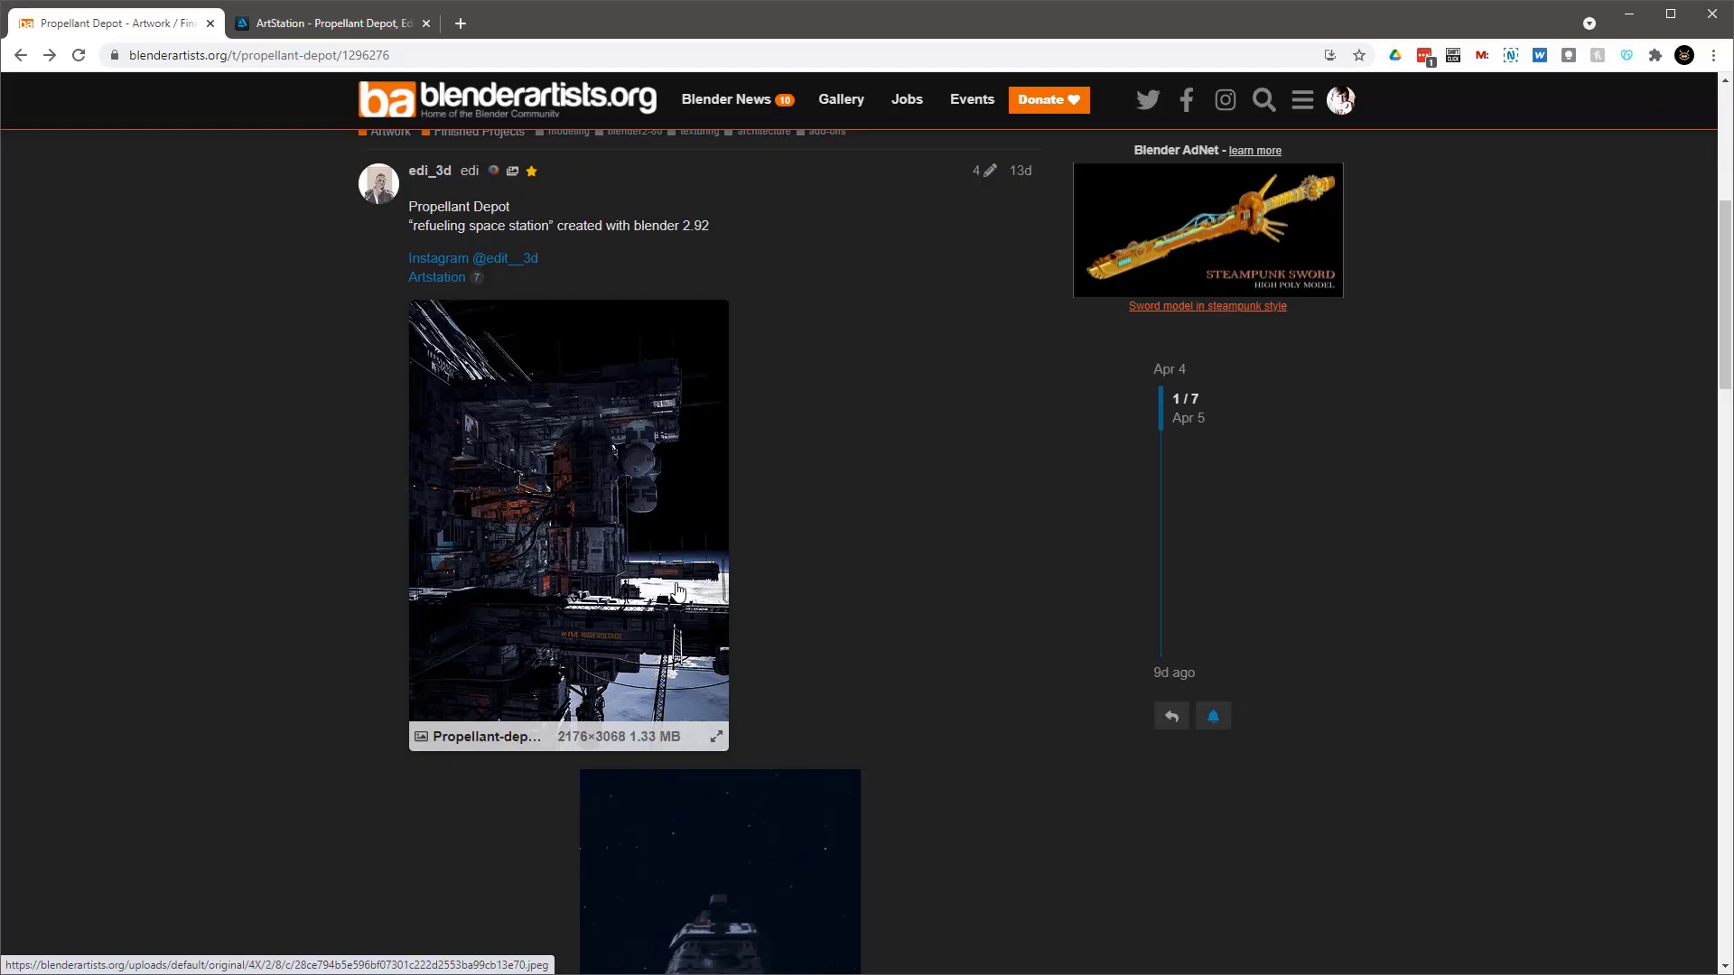
scroll(669, 571, down, 3)
scroll(676, 573, up, 5)
click(678, 572)
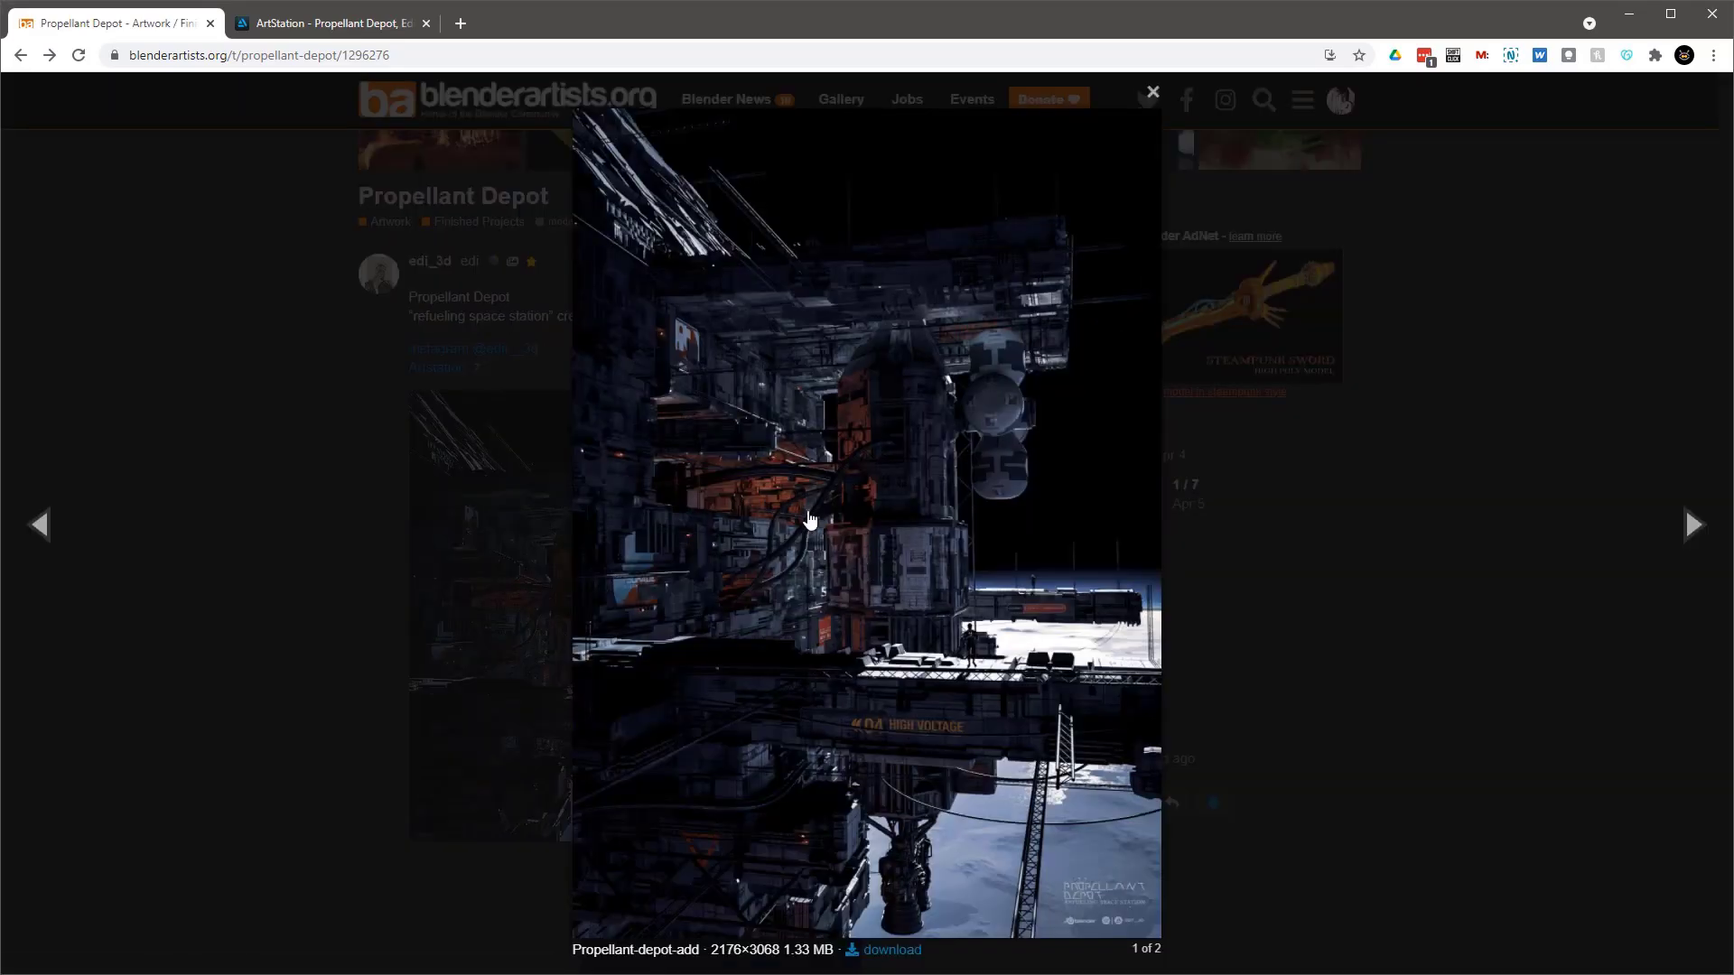
- Switch to the ArtStation page of Propellant Depot and examine the artwork's details and the comments about its greebling
click(375, 24)
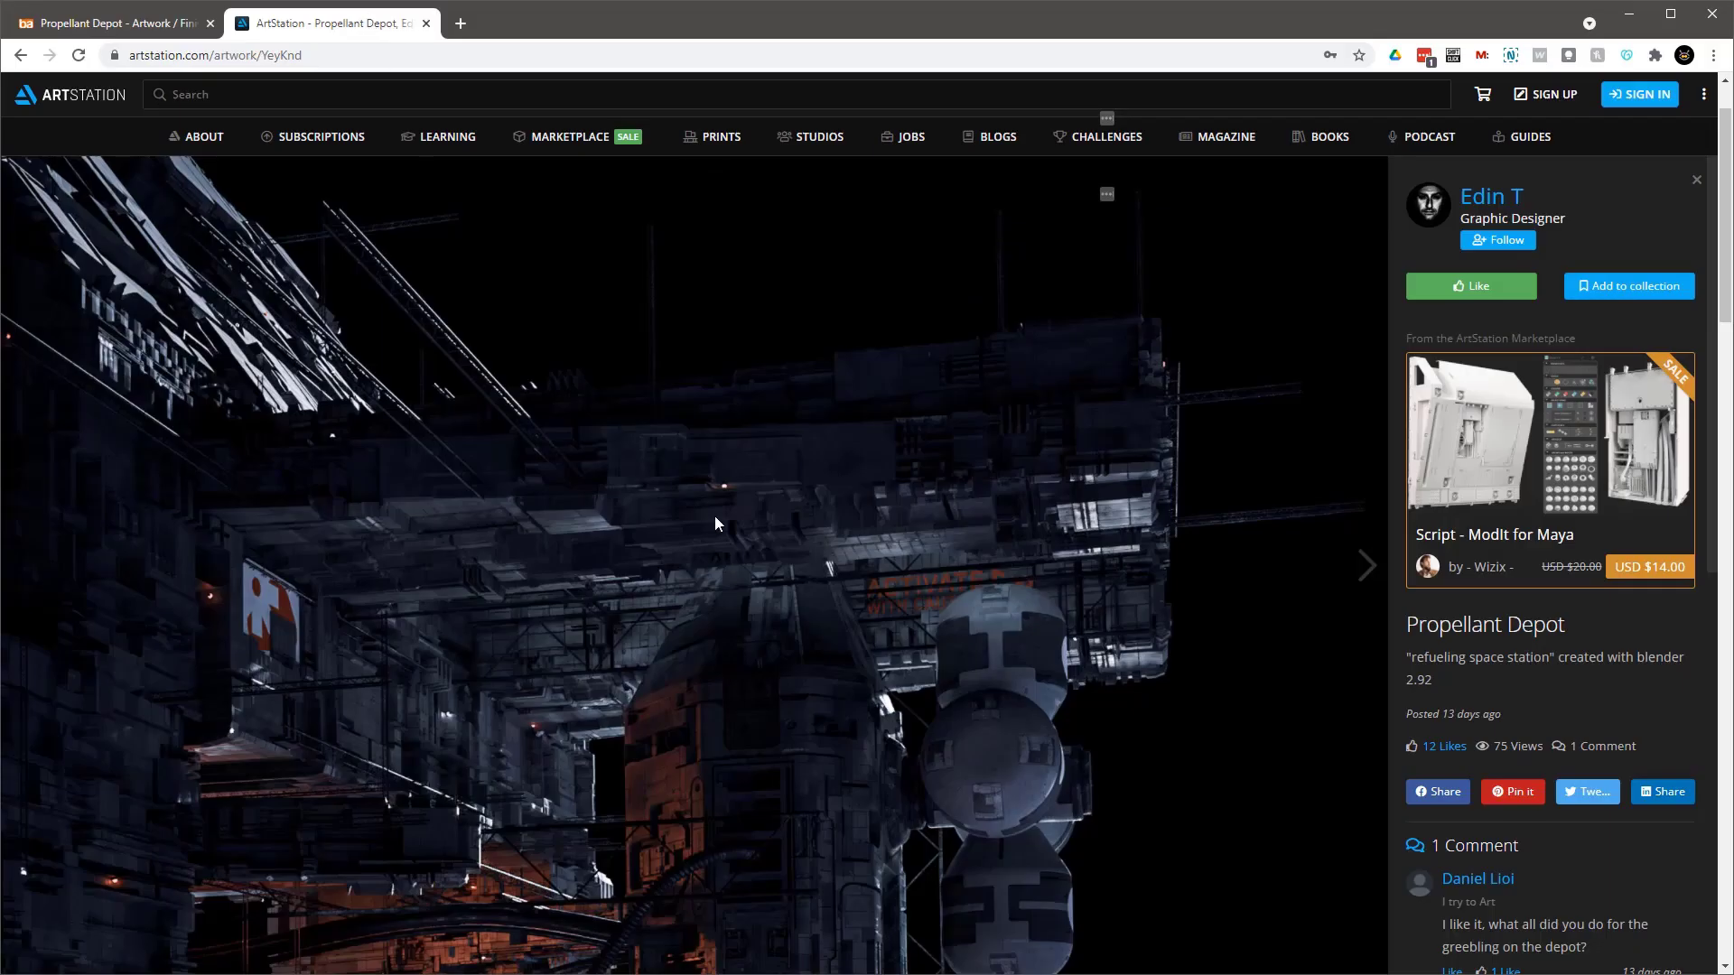
scroll(727, 532, down, 10)
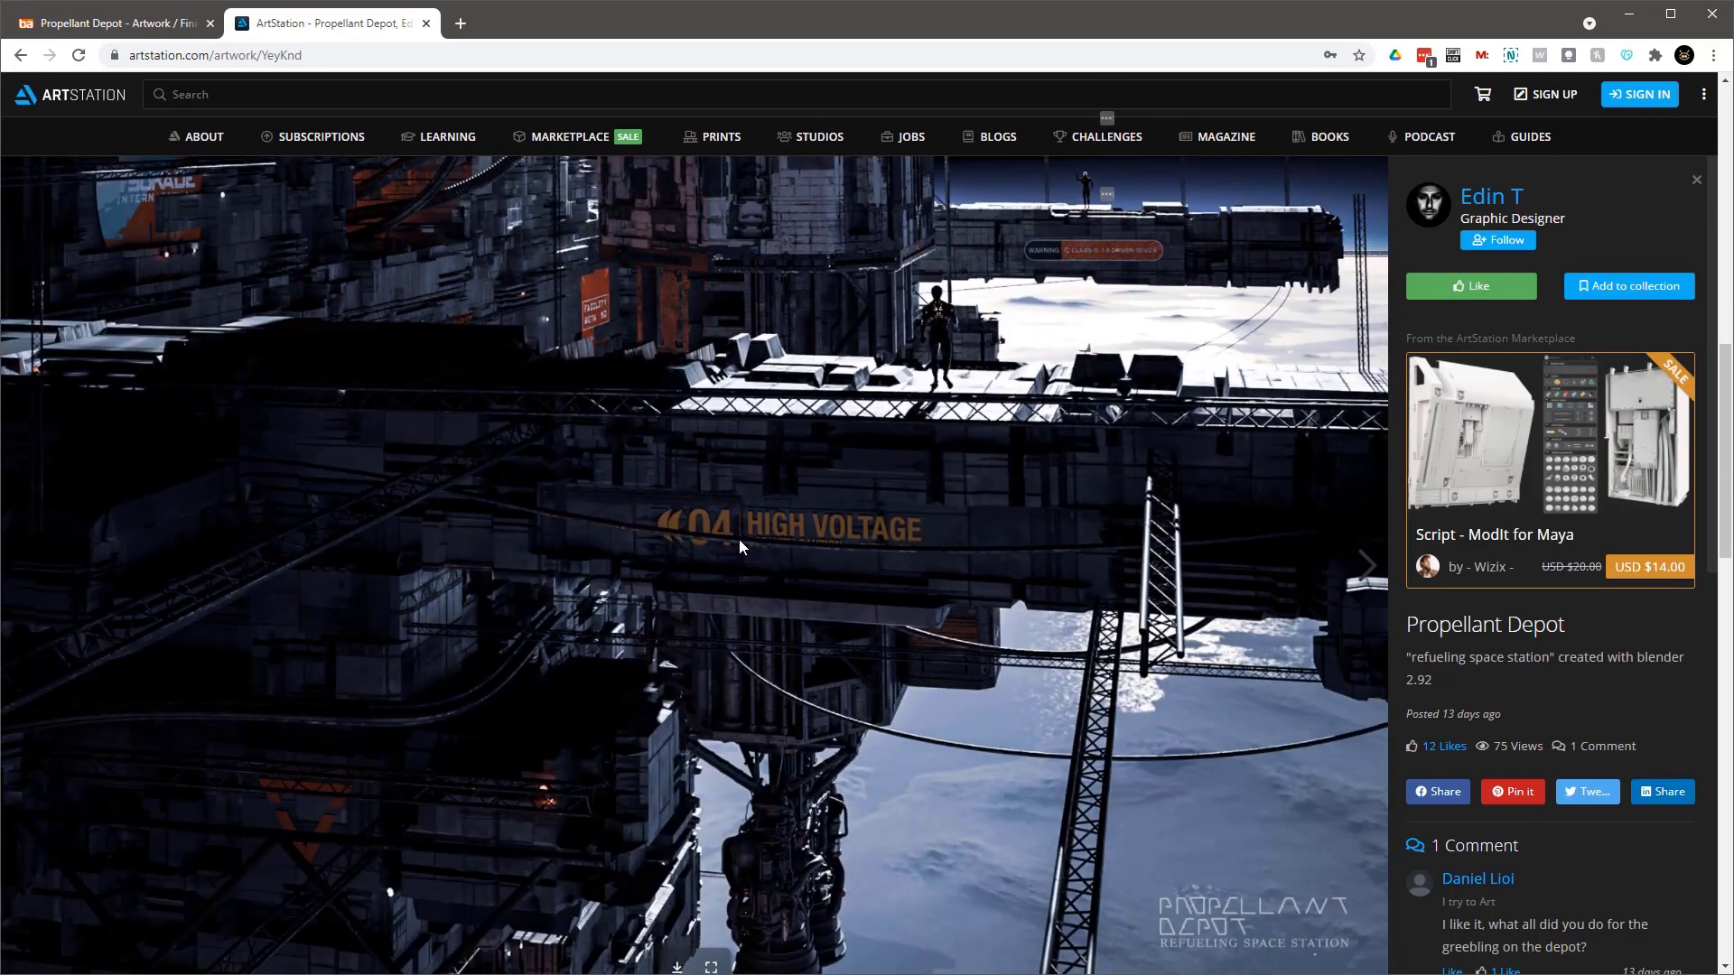
scroll(740, 540, down, 3)
scroll(746, 534, up, 9)
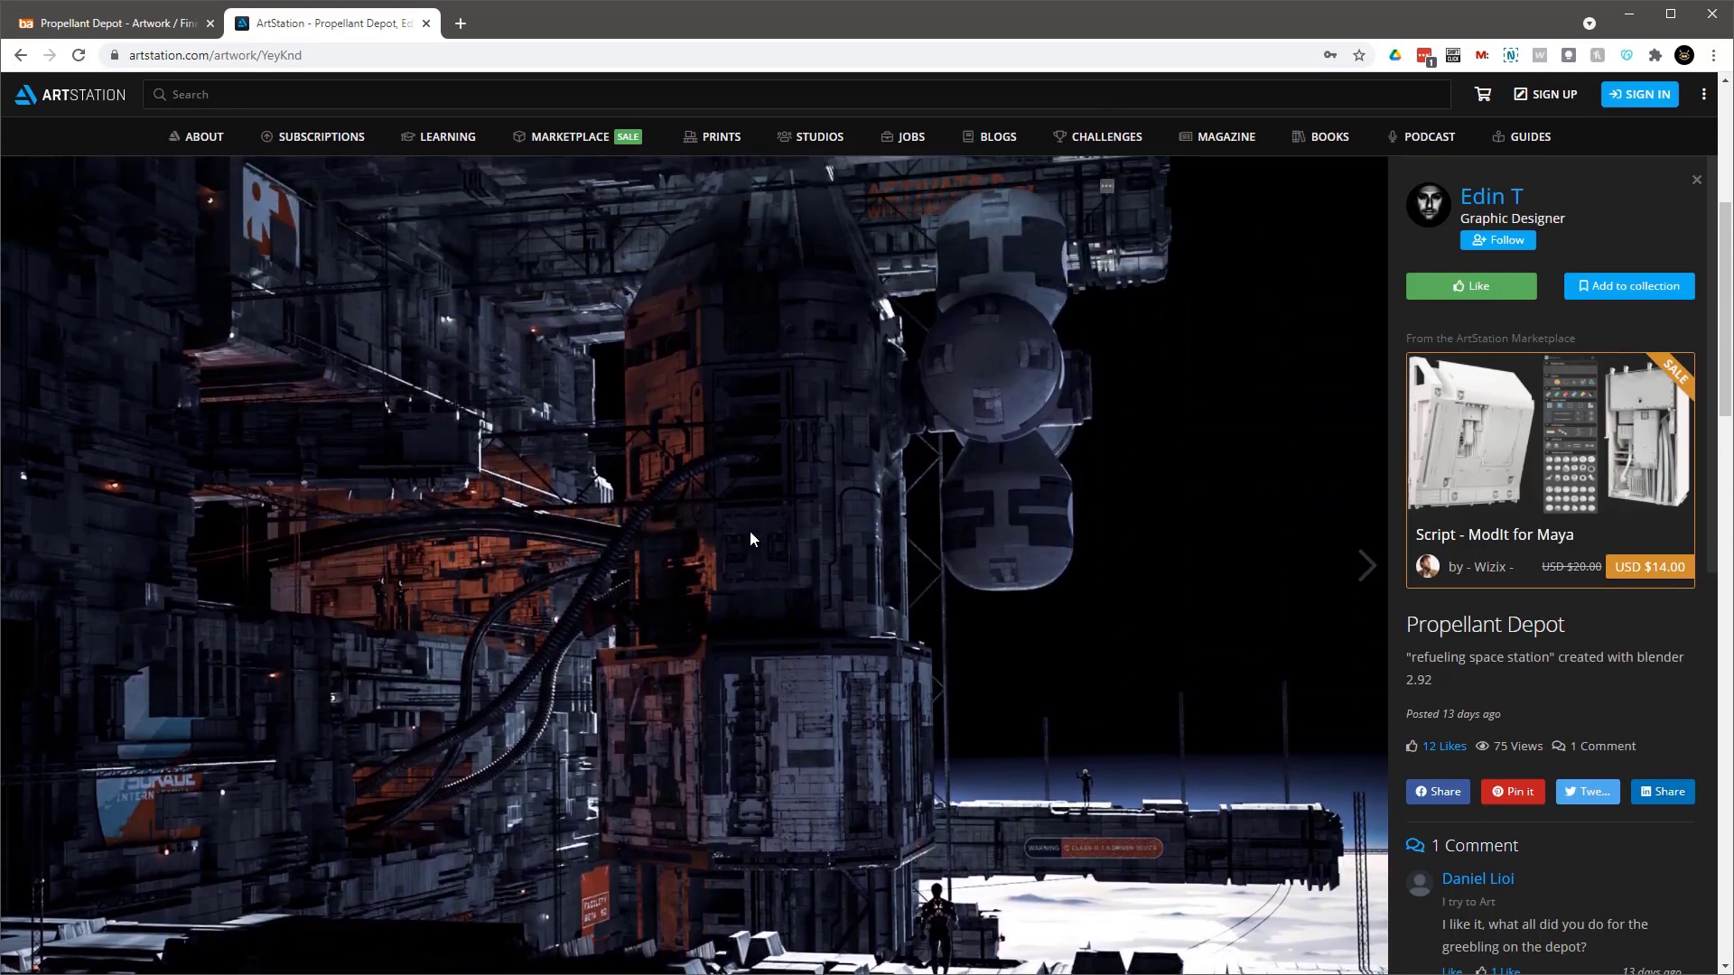
scroll(1490, 718, down, 3)
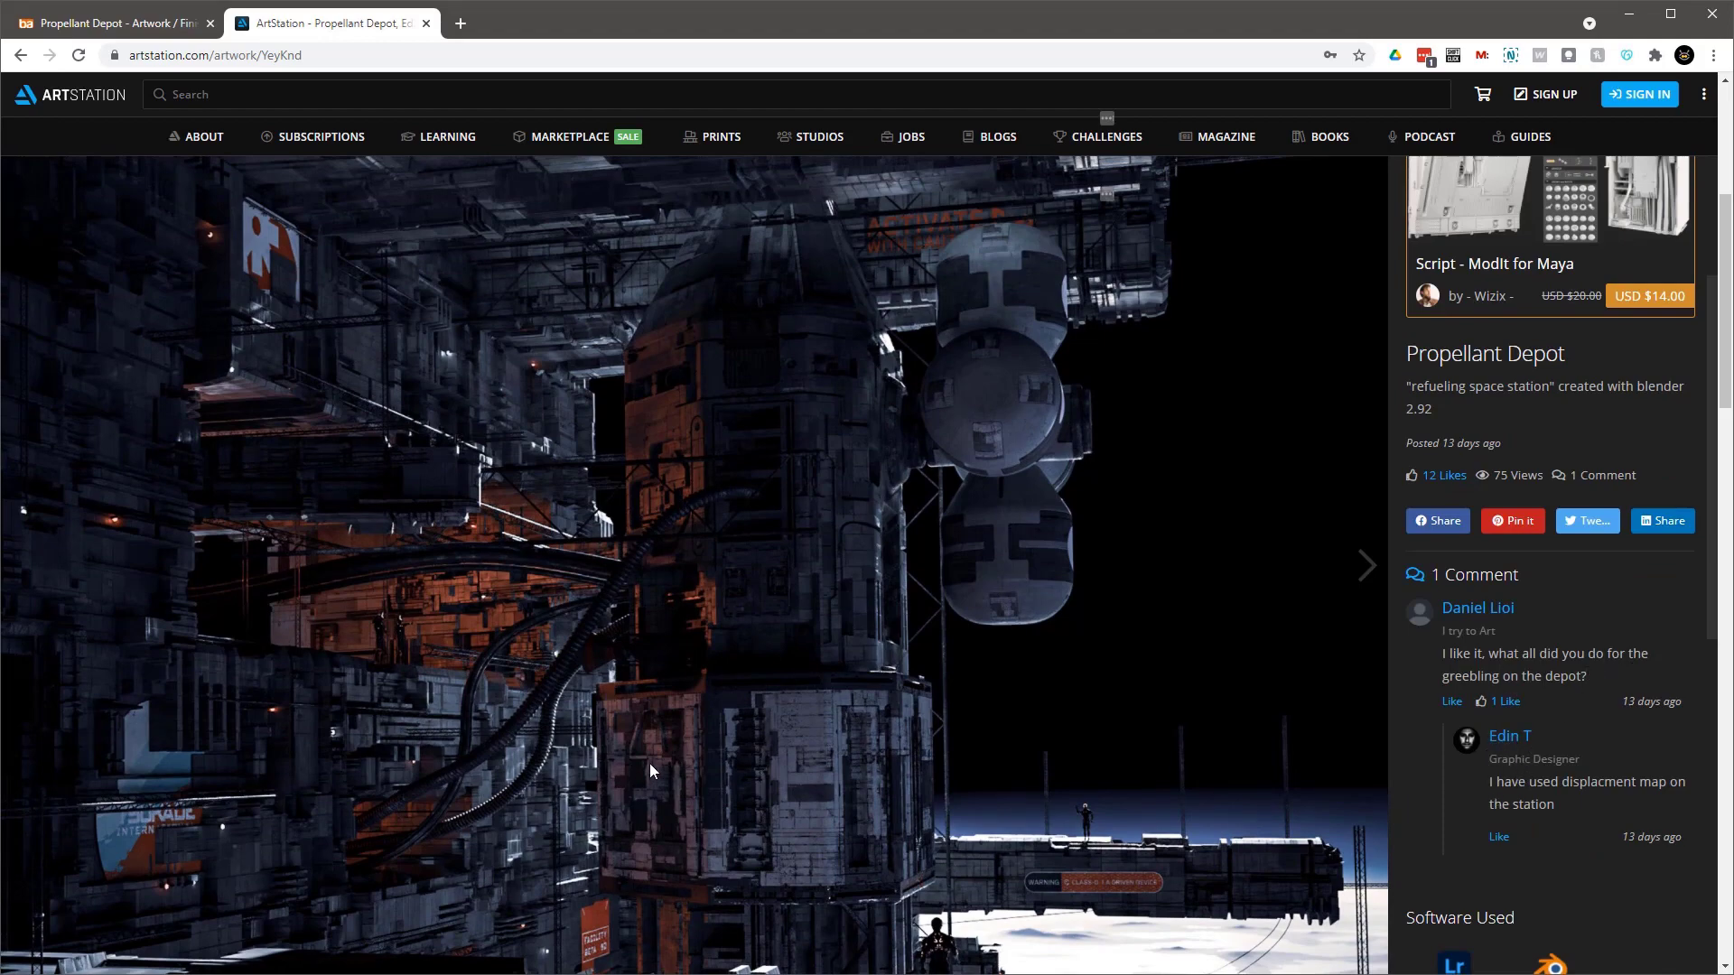
scroll(649, 759, down, 4)
scroll(652, 746, up, 1)
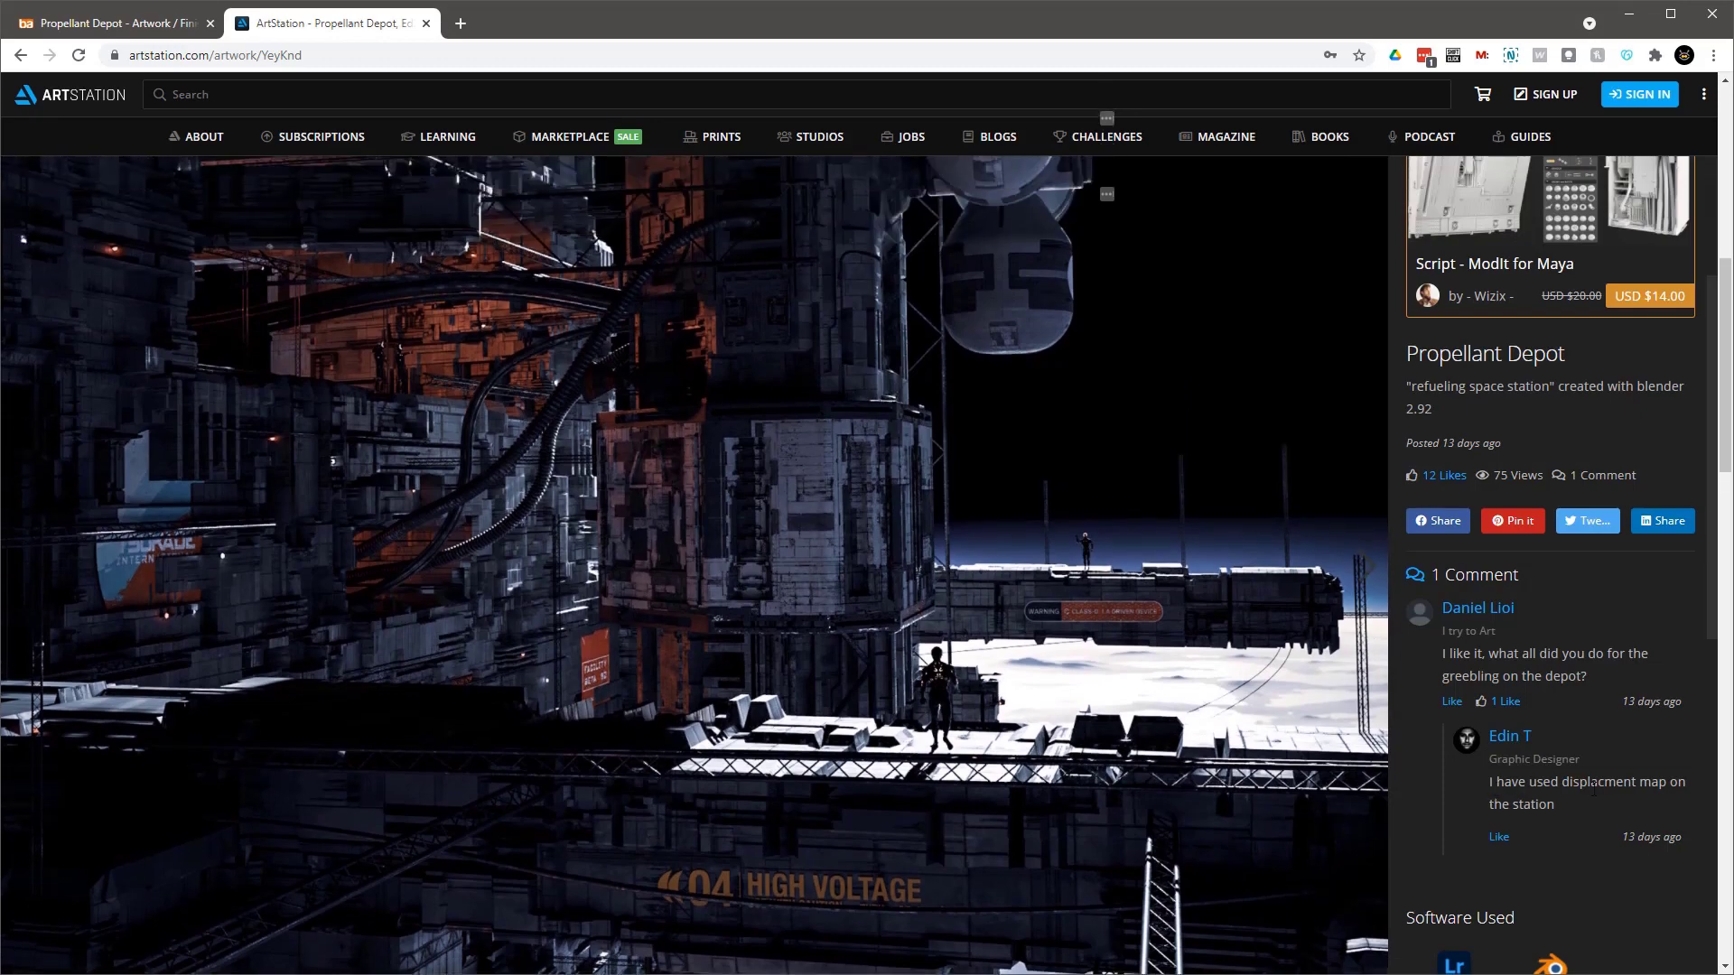
scroll(972, 686, down, 4)
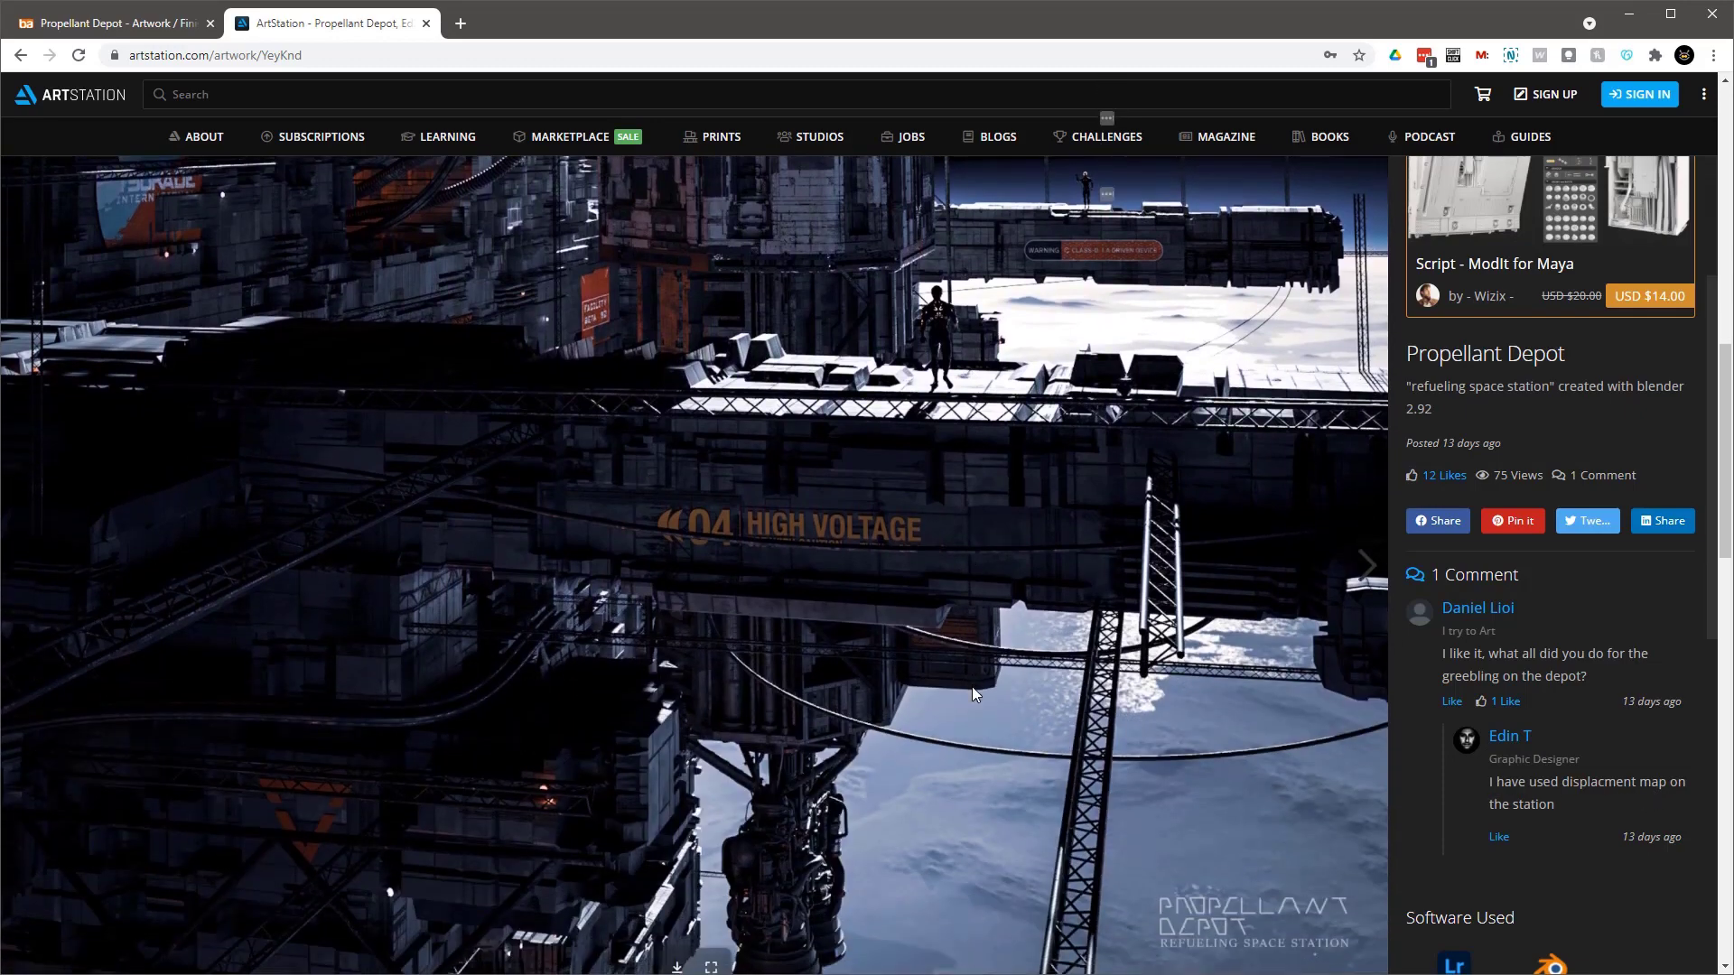
scroll(974, 685, up, 3)
scroll(973, 685, up, 3)
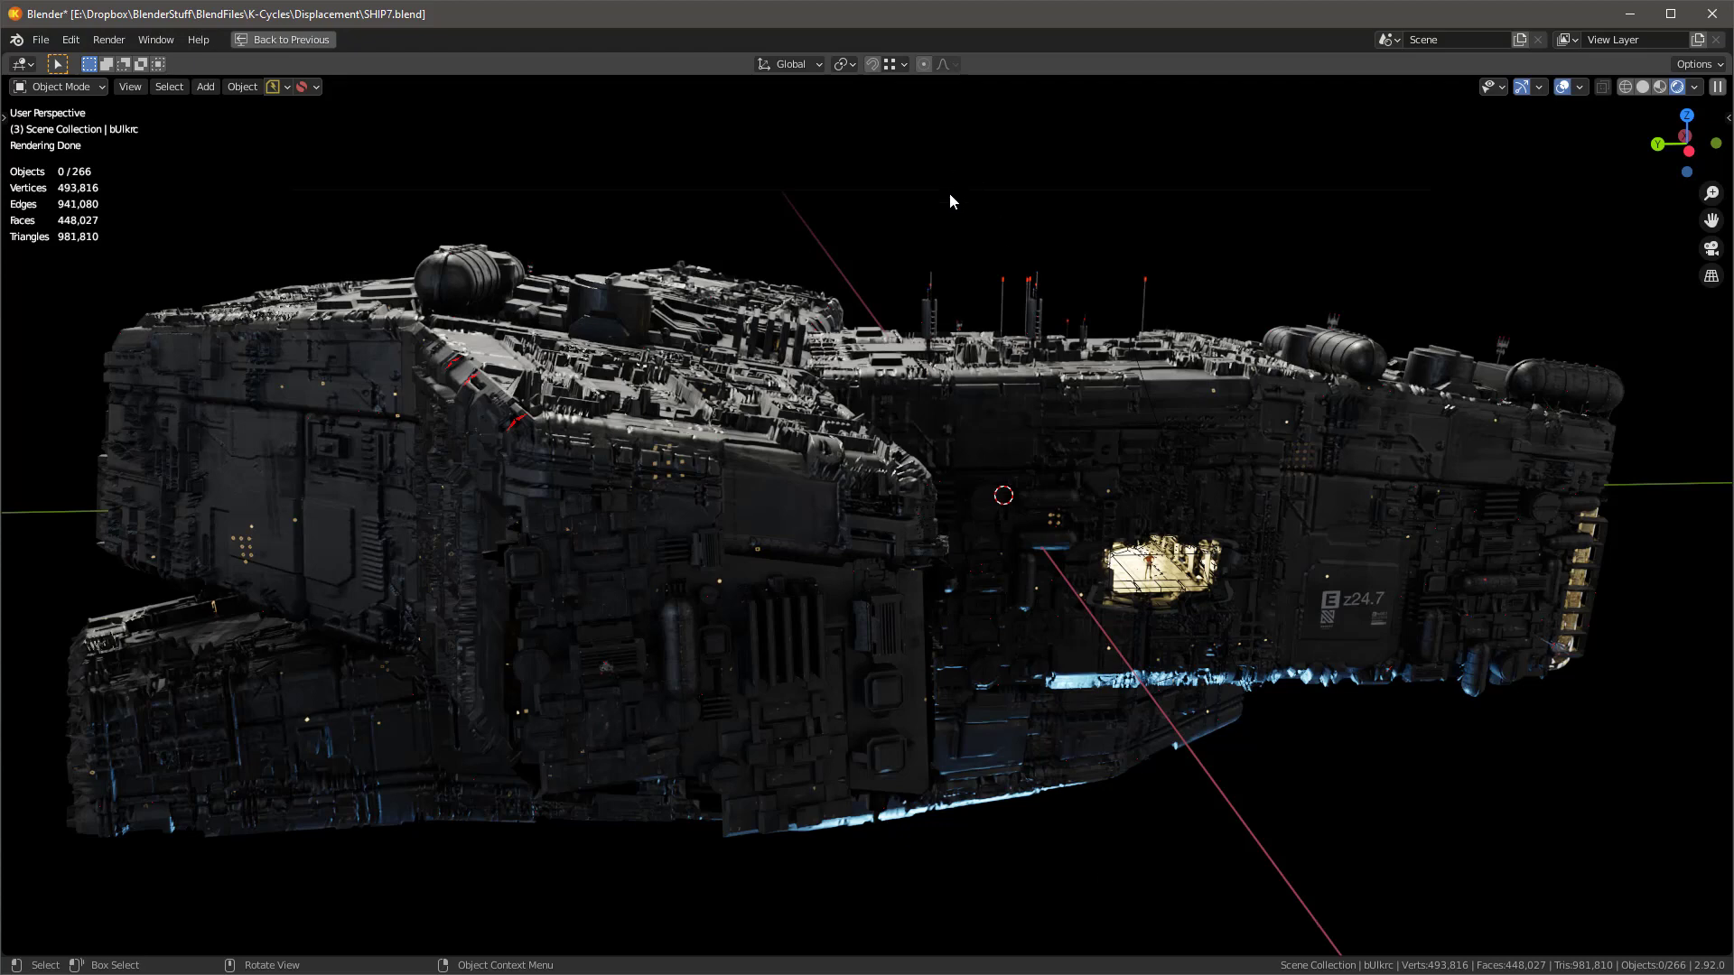
- Switch the spaceship scene in Blender to solid shading and select the ship's main hull
click(1391, 244)
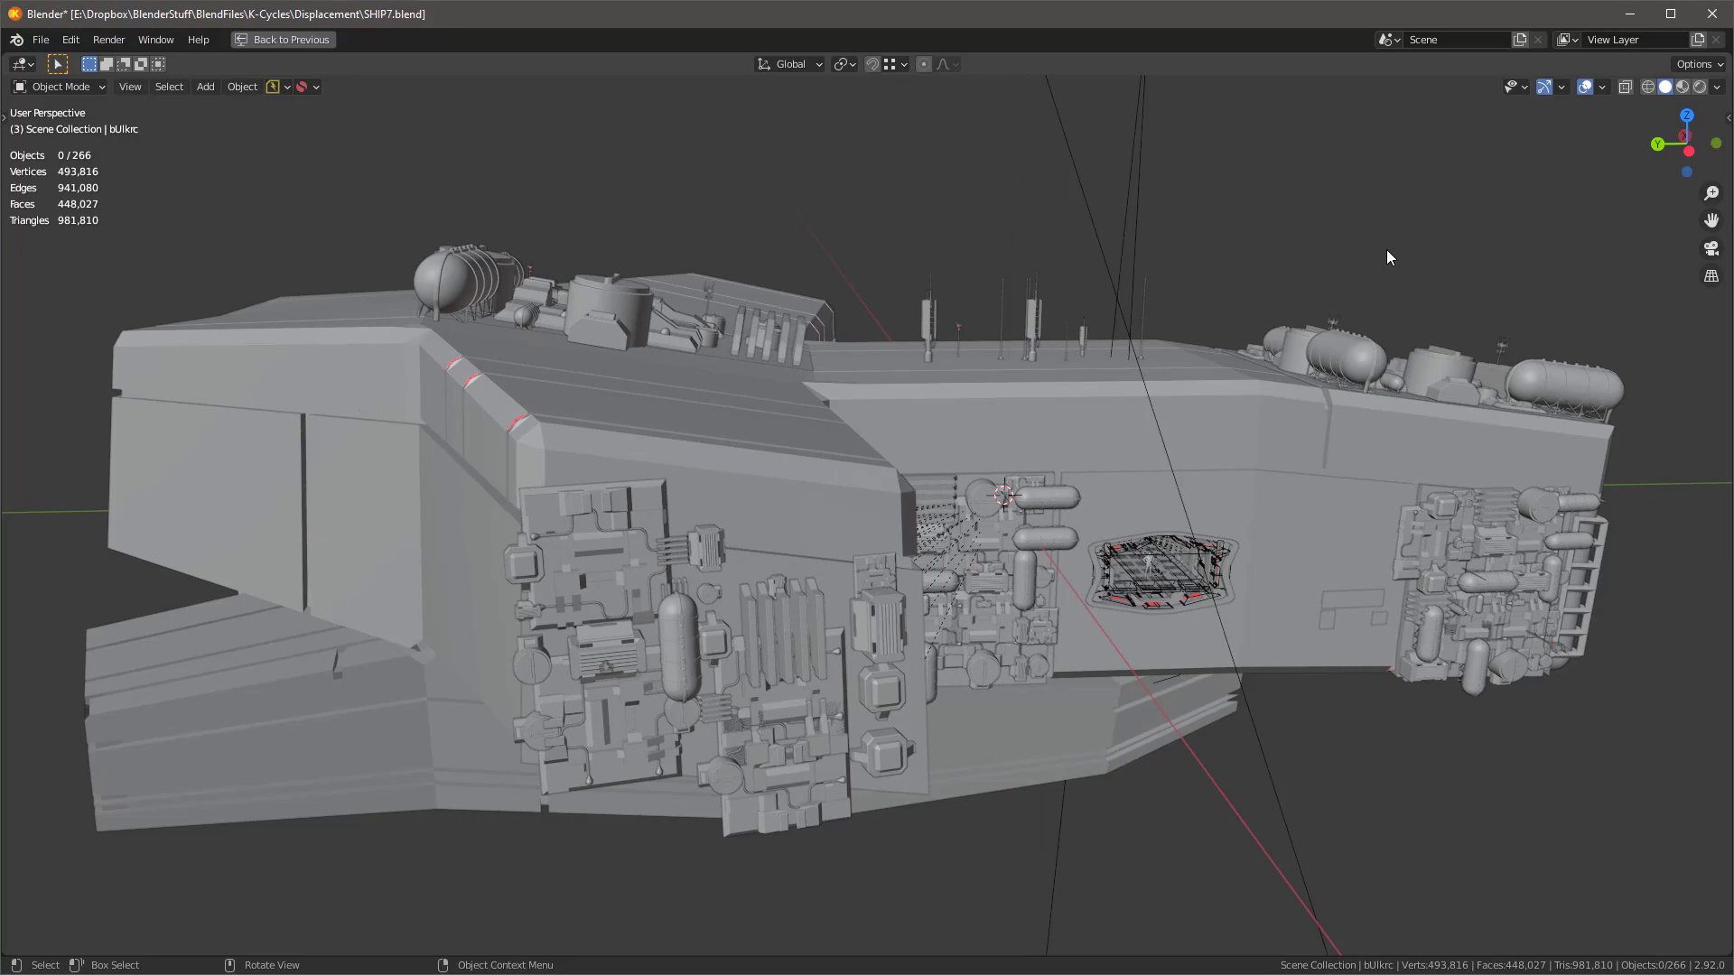
click(1260, 375)
middle_drag(1260, 376, 1010, 400)
scroll(1017, 302, up, 2)
scroll(1076, 447, up, 2)
scroll(1073, 399, down, 2)
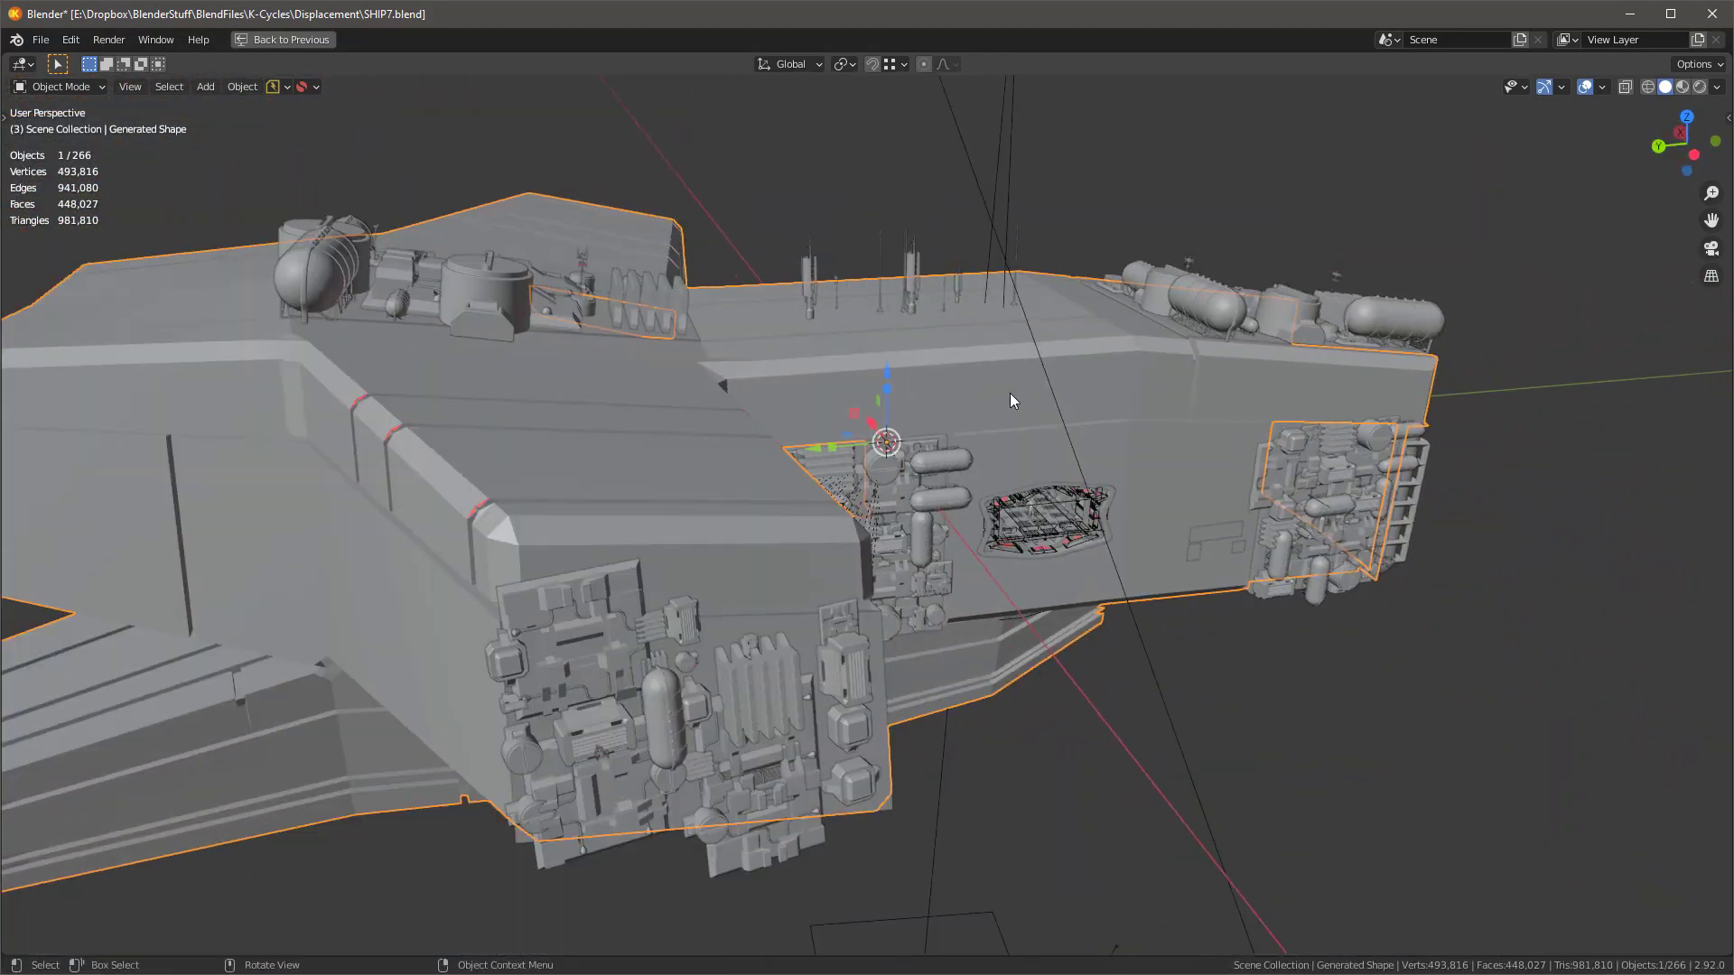
scroll(1011, 397, up, 1)
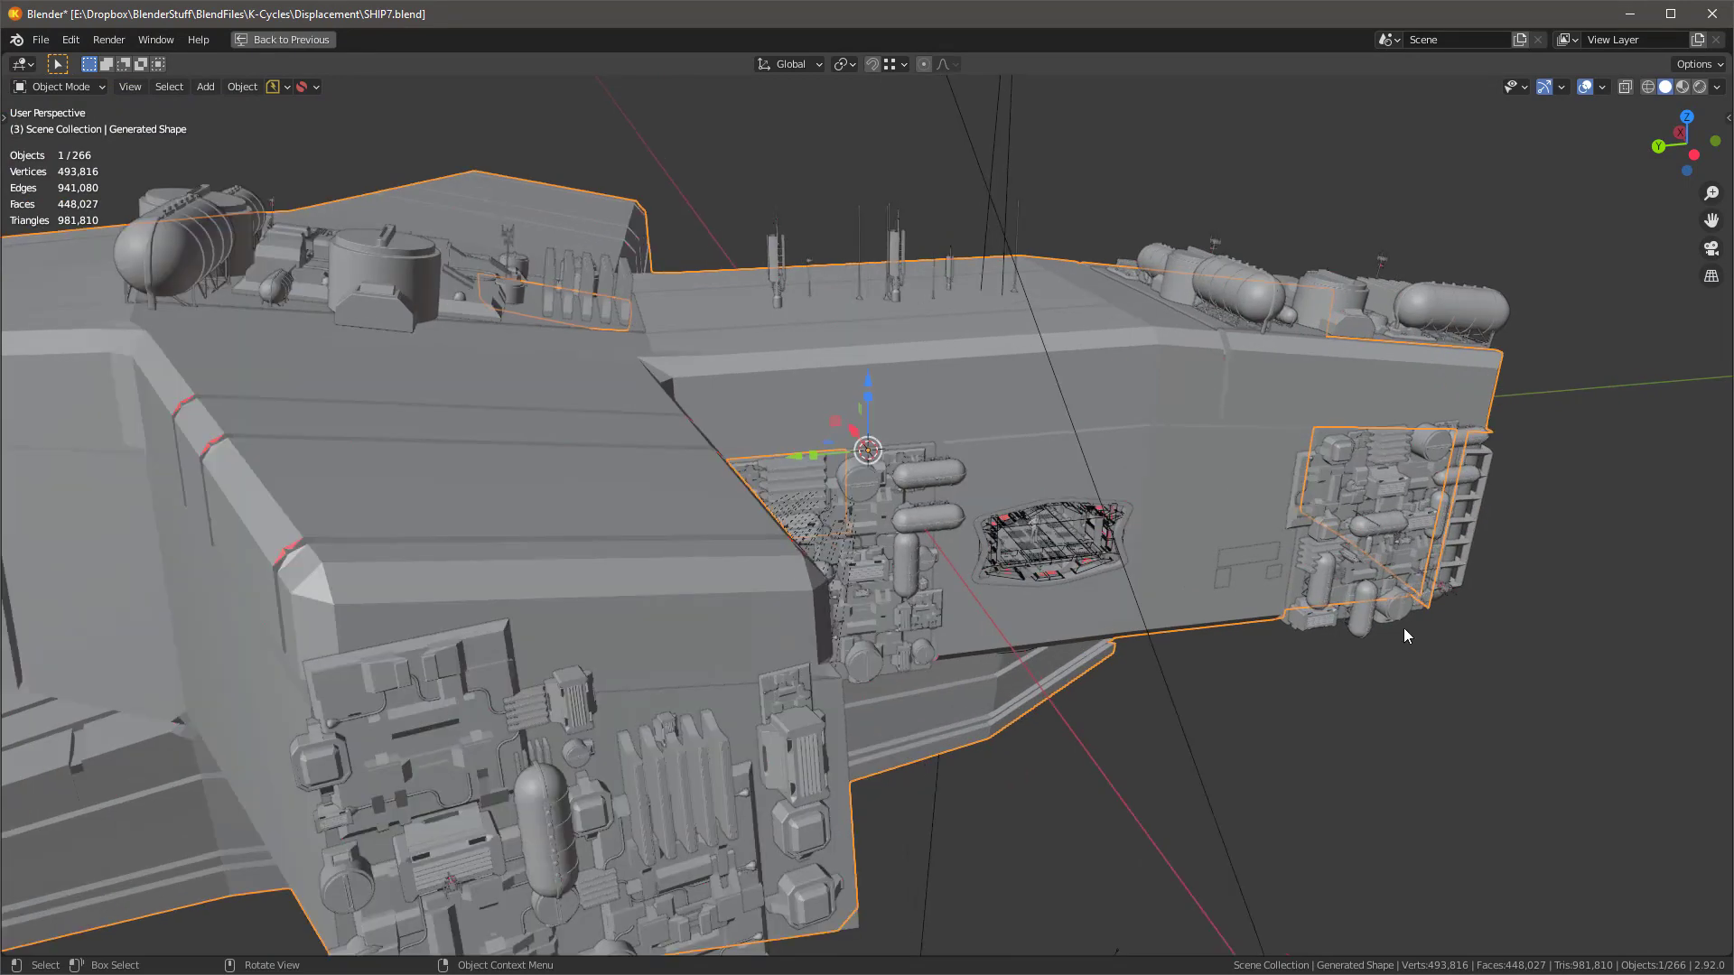
middle_drag(1081, 461, 1008, 318)
middle_drag(1024, 377, 1433, 643)
scroll(1253, 564, down, 3)
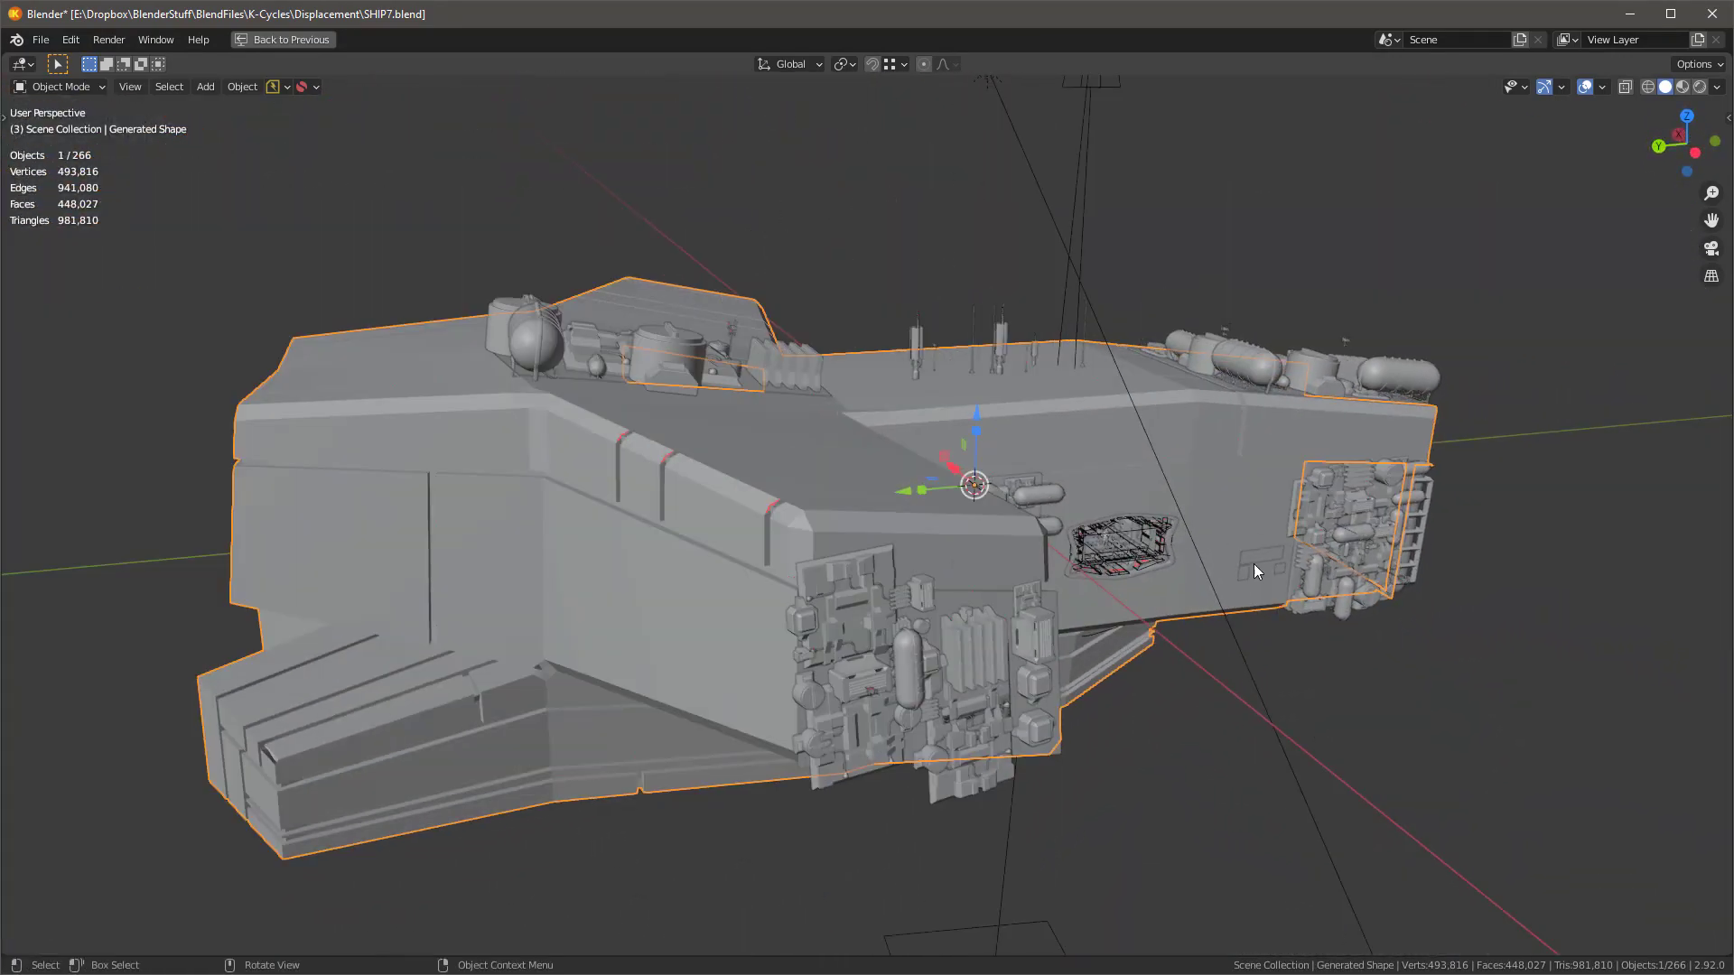
- Inspect the corridor with the standing figure inside the hull's side opening, and the ship as a whole
scroll(1200, 534, up, 9)
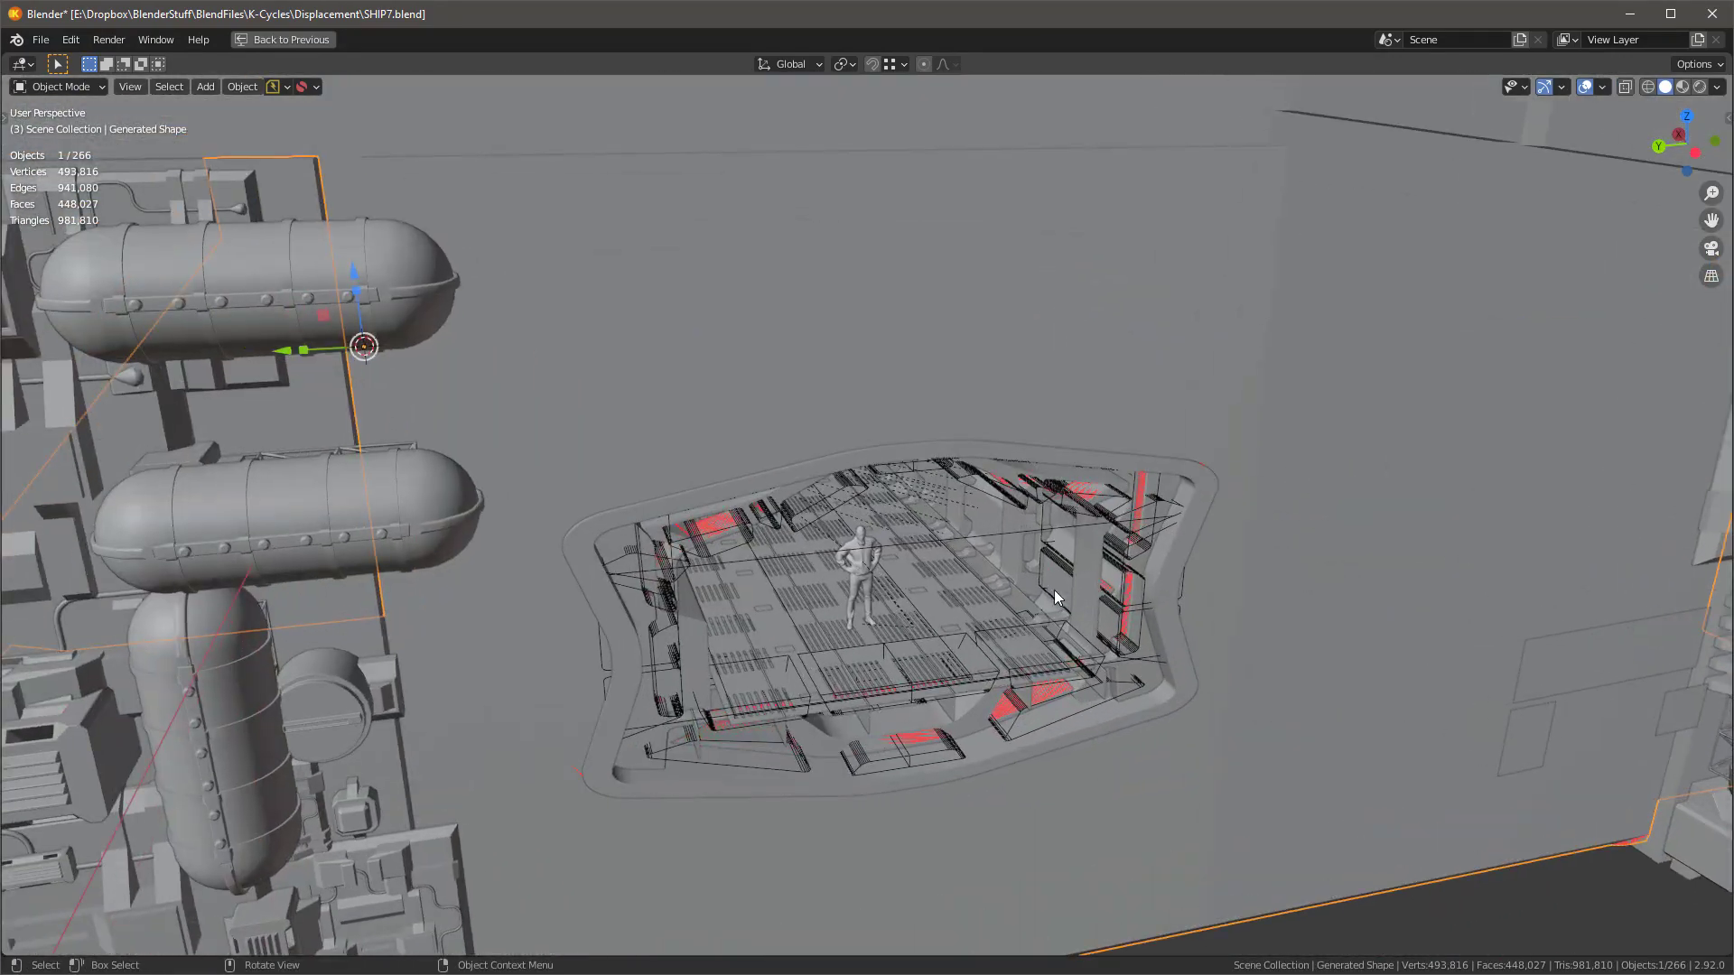
middle_drag(1055, 591, 1039, 561)
scroll(1039, 561, up, 1)
scroll(867, 452, up, 2)
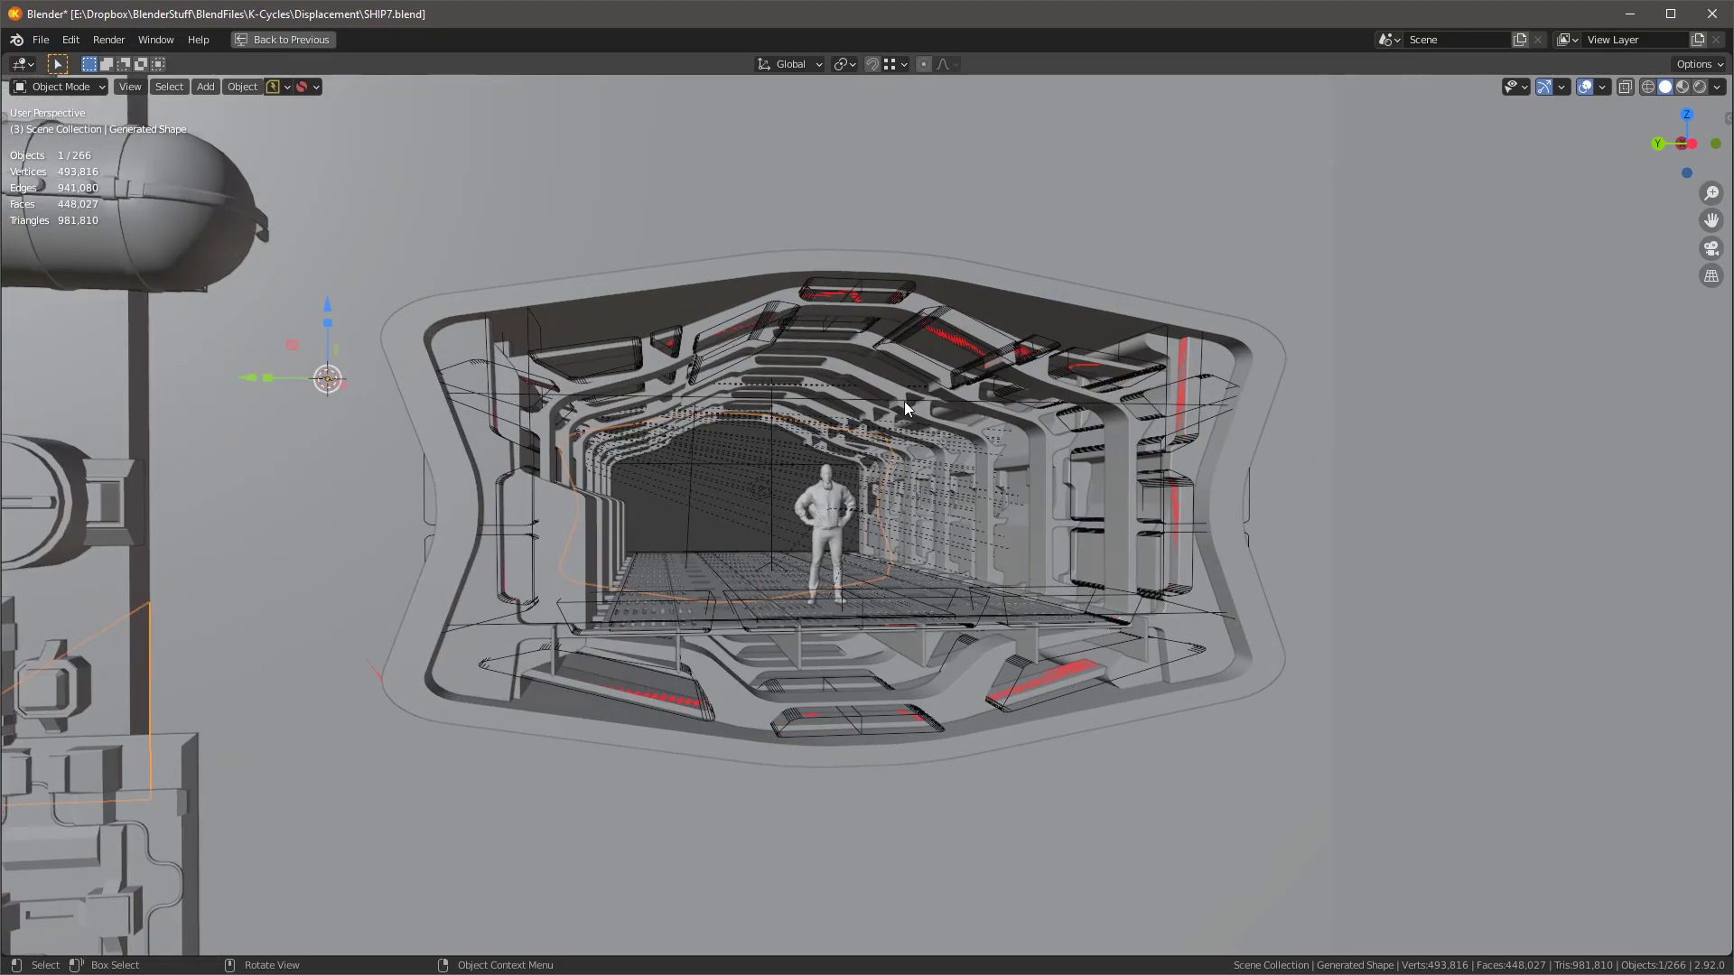
middle_drag(906, 409, 989, 471)
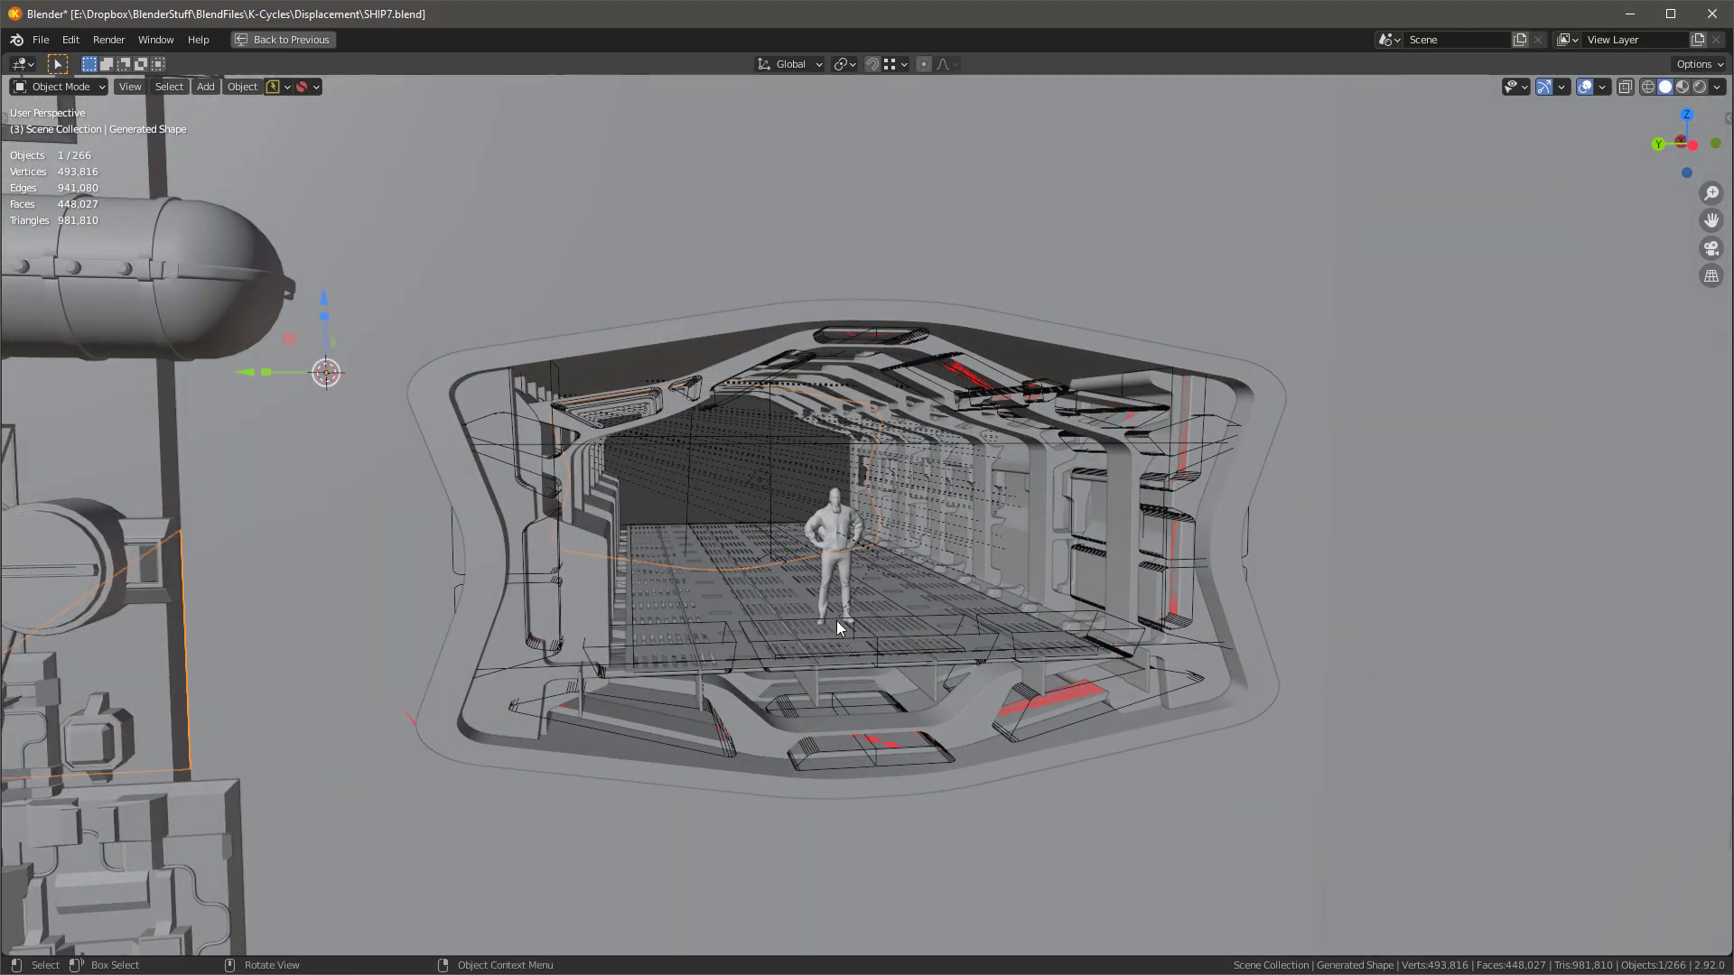
scroll(838, 615, down, 2)
scroll(888, 562, down, 4)
middle_drag(889, 561, 947, 502)
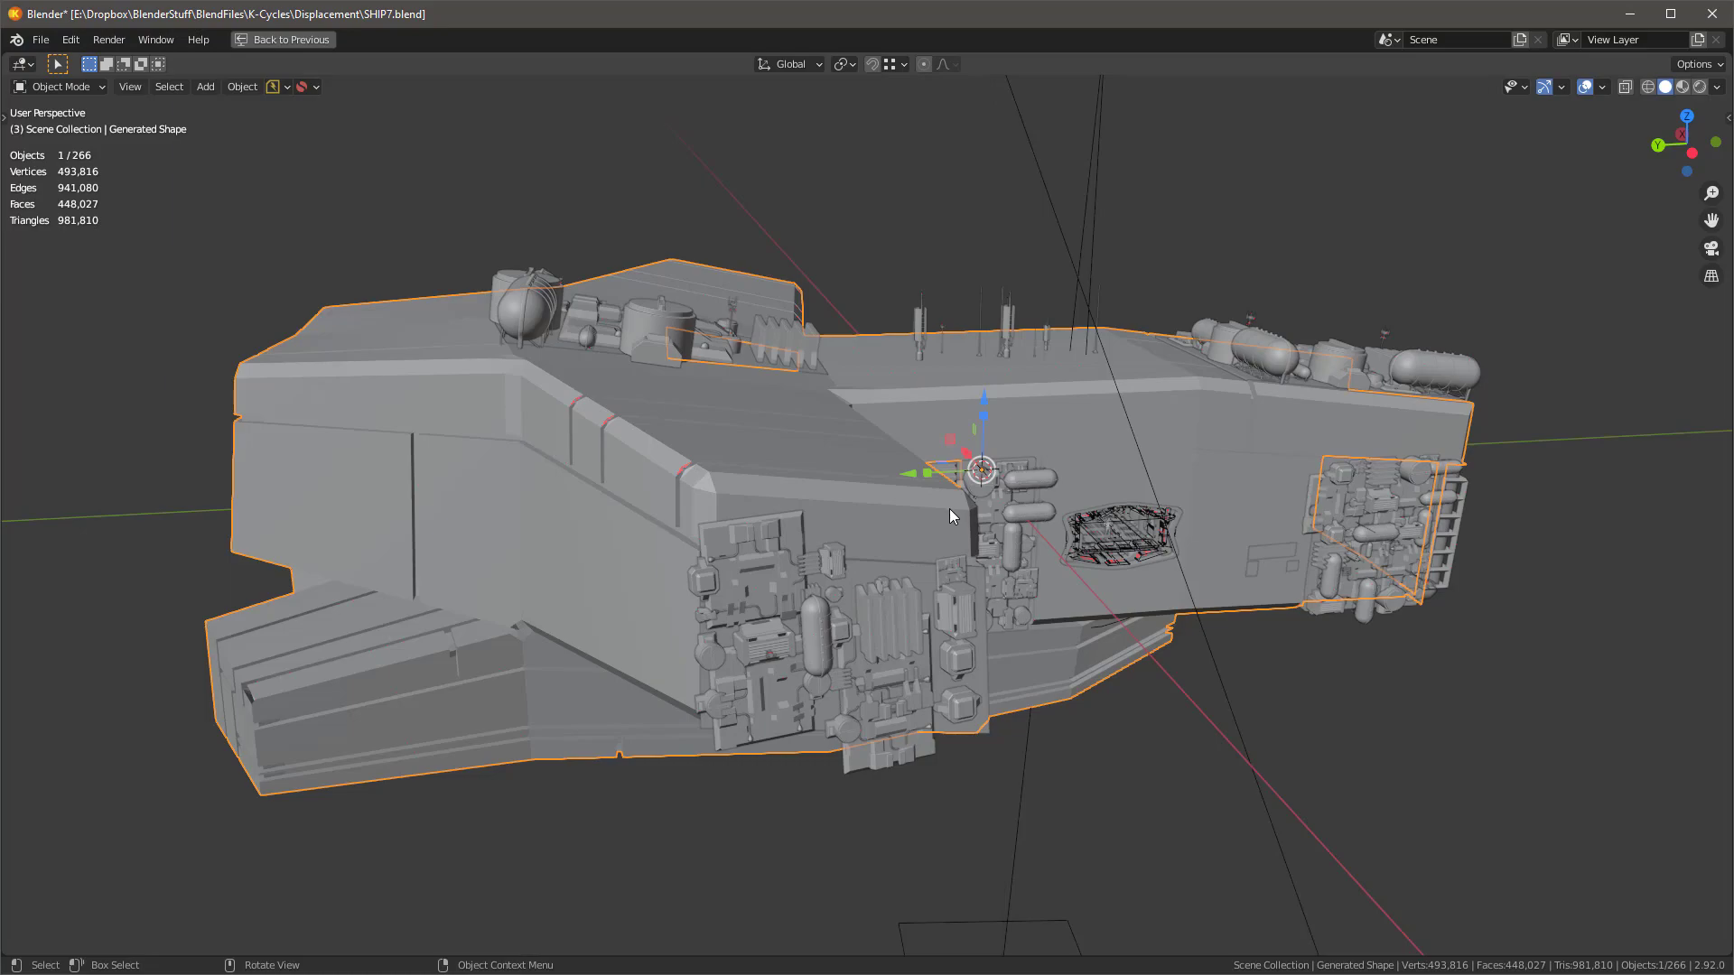
mouse_move(950, 508)
middle_down()
mouse_move(767, 518)
mouse_move(800, 576)
mouse_move(938, 512)
middle_up()
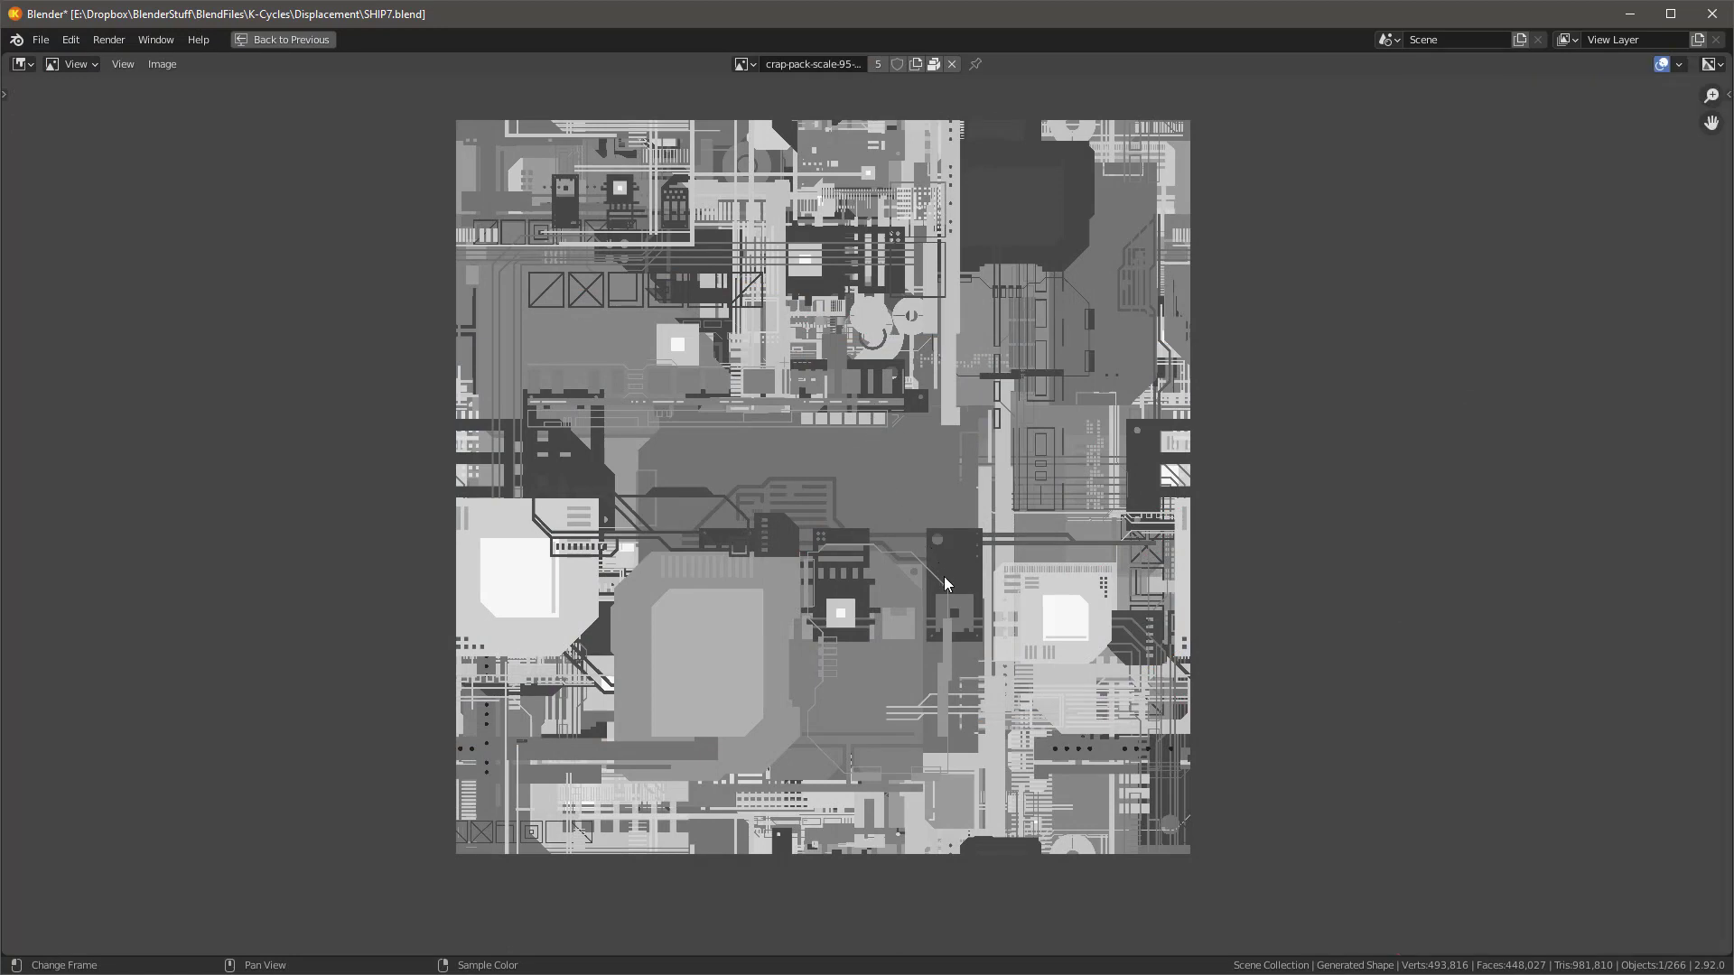
- Examine the light and dark areas of the crap-pack-scale-95-4K grayscale displacement map in detail
scroll(959, 158, up, 2)
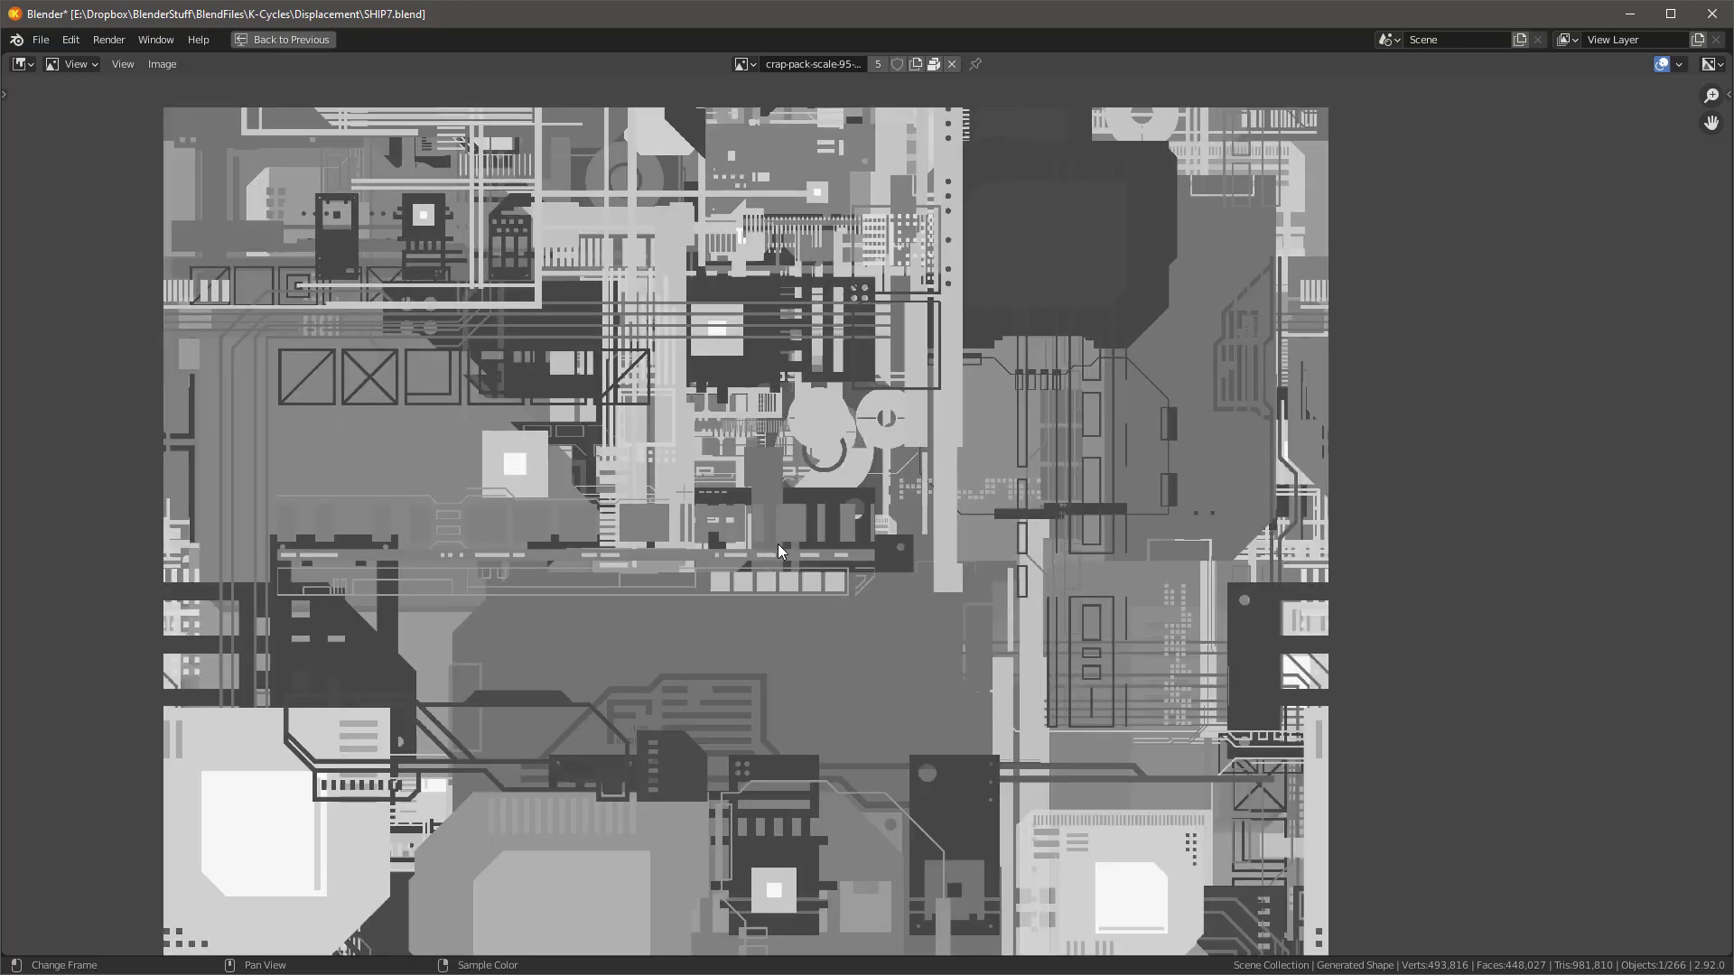
scroll(881, 627, down, 2)
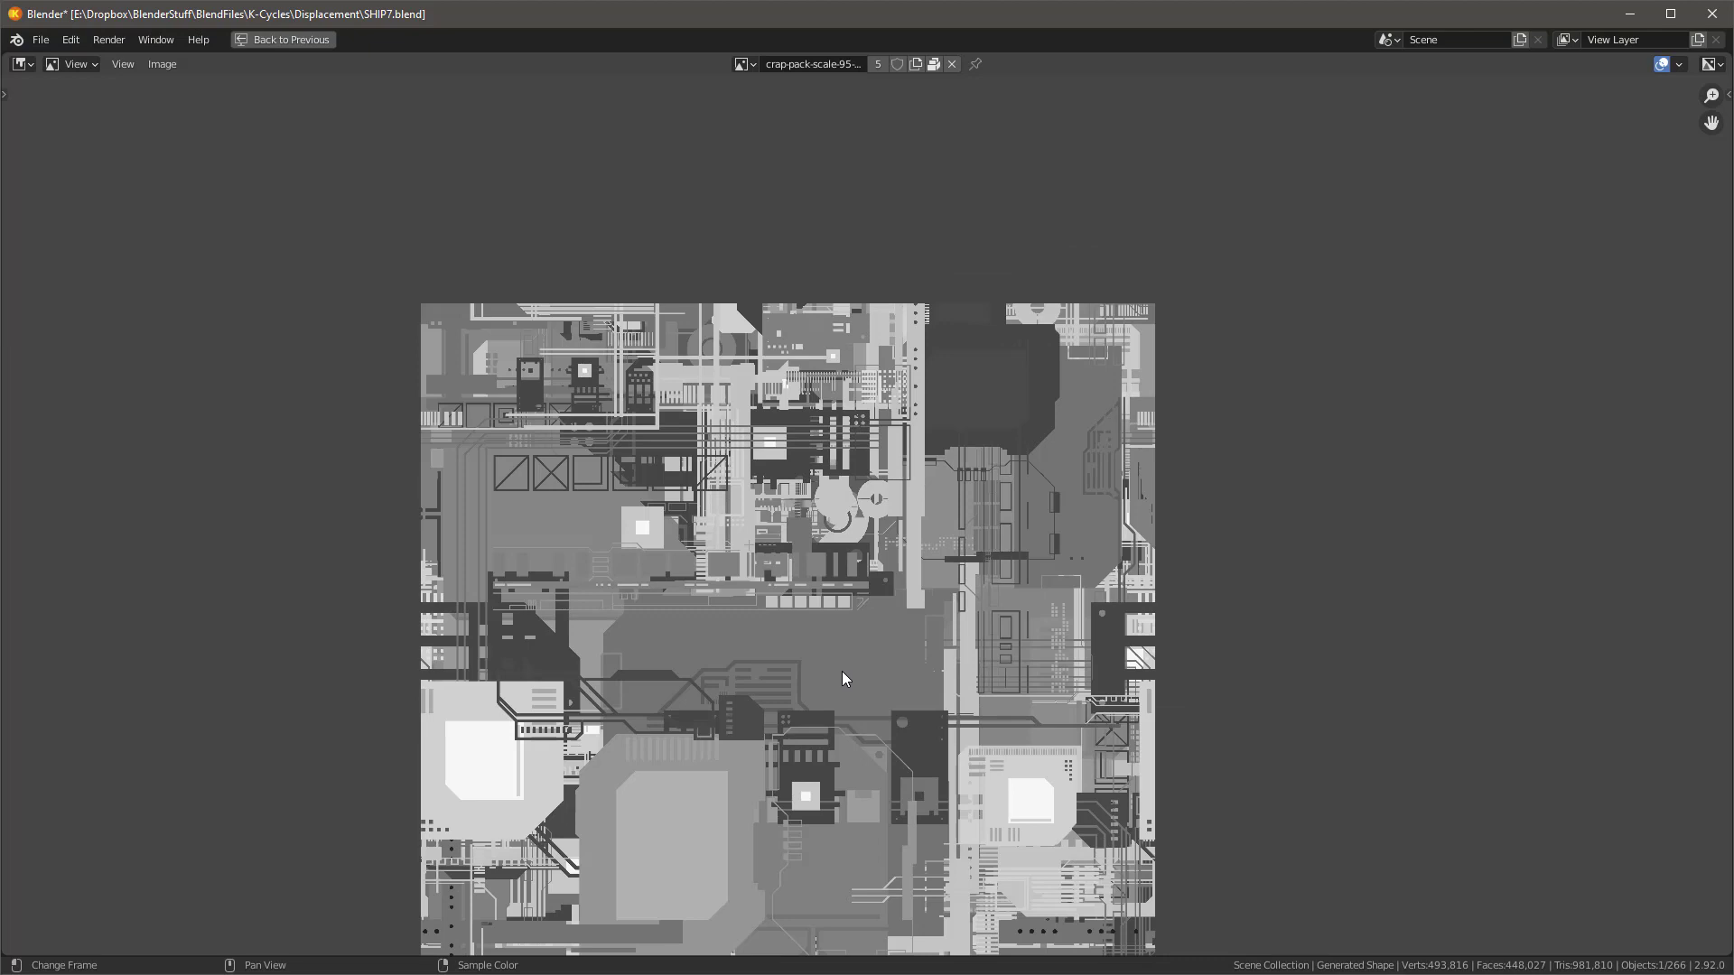
middle_drag(842, 672, 866, 519)
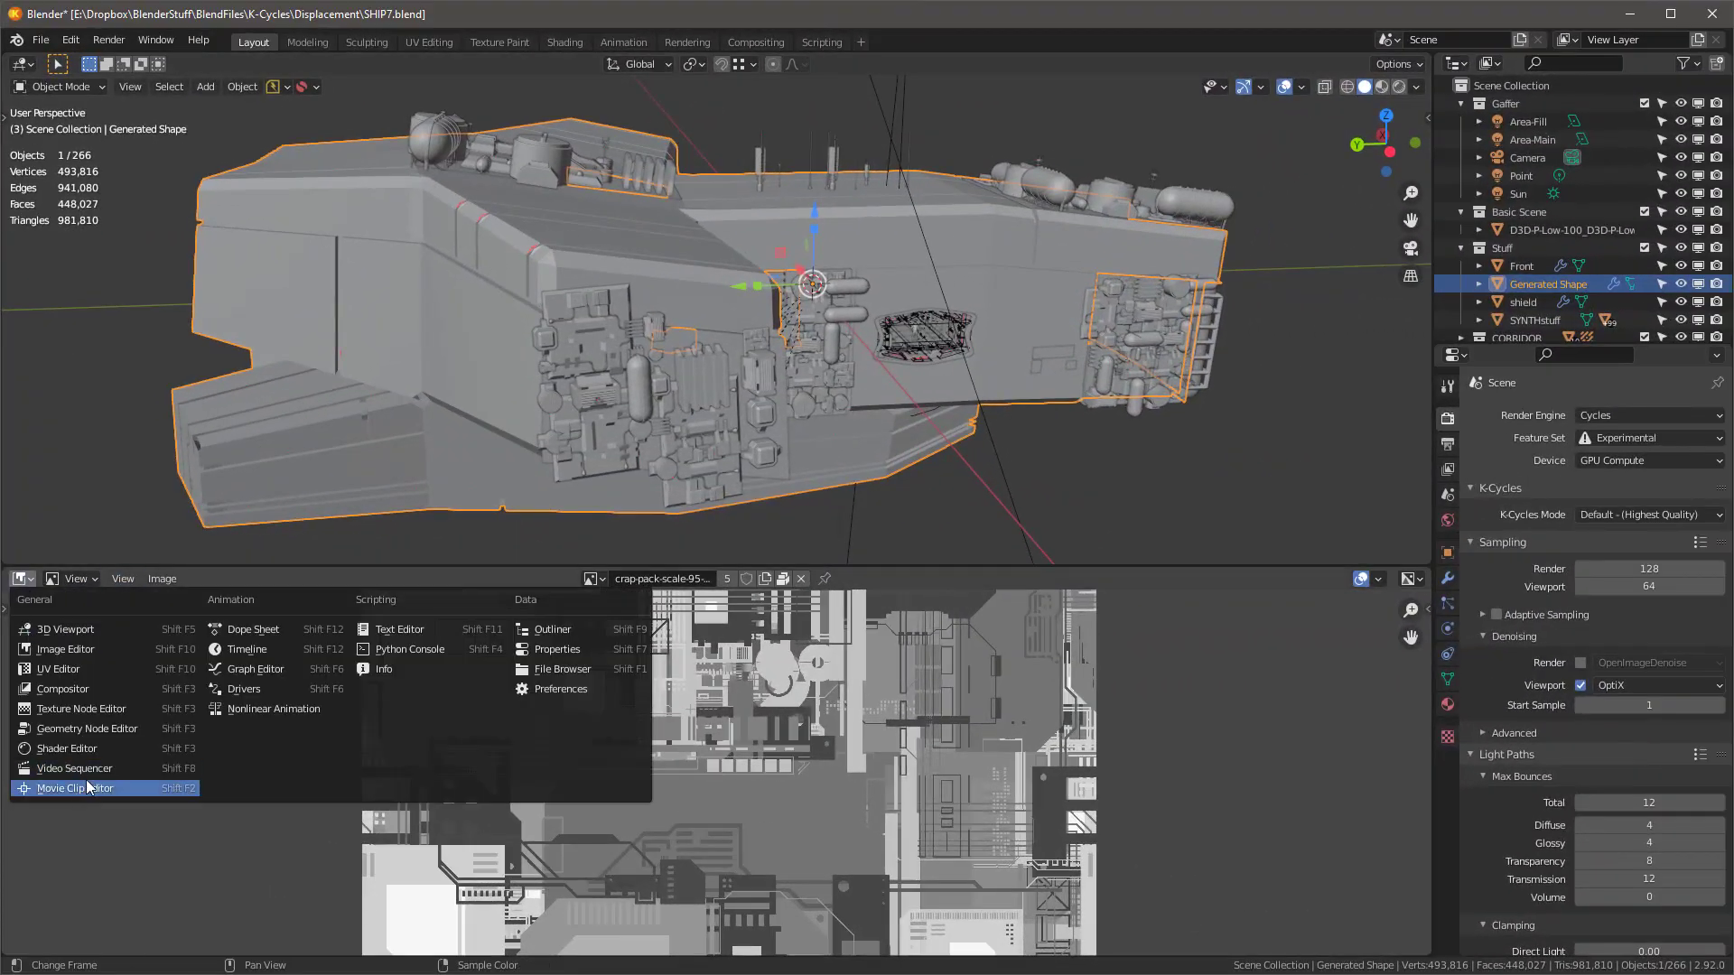
- Replace the image view with the Shader Editor and show the selected hull's object material instead of the world nodes
click(90, 750)
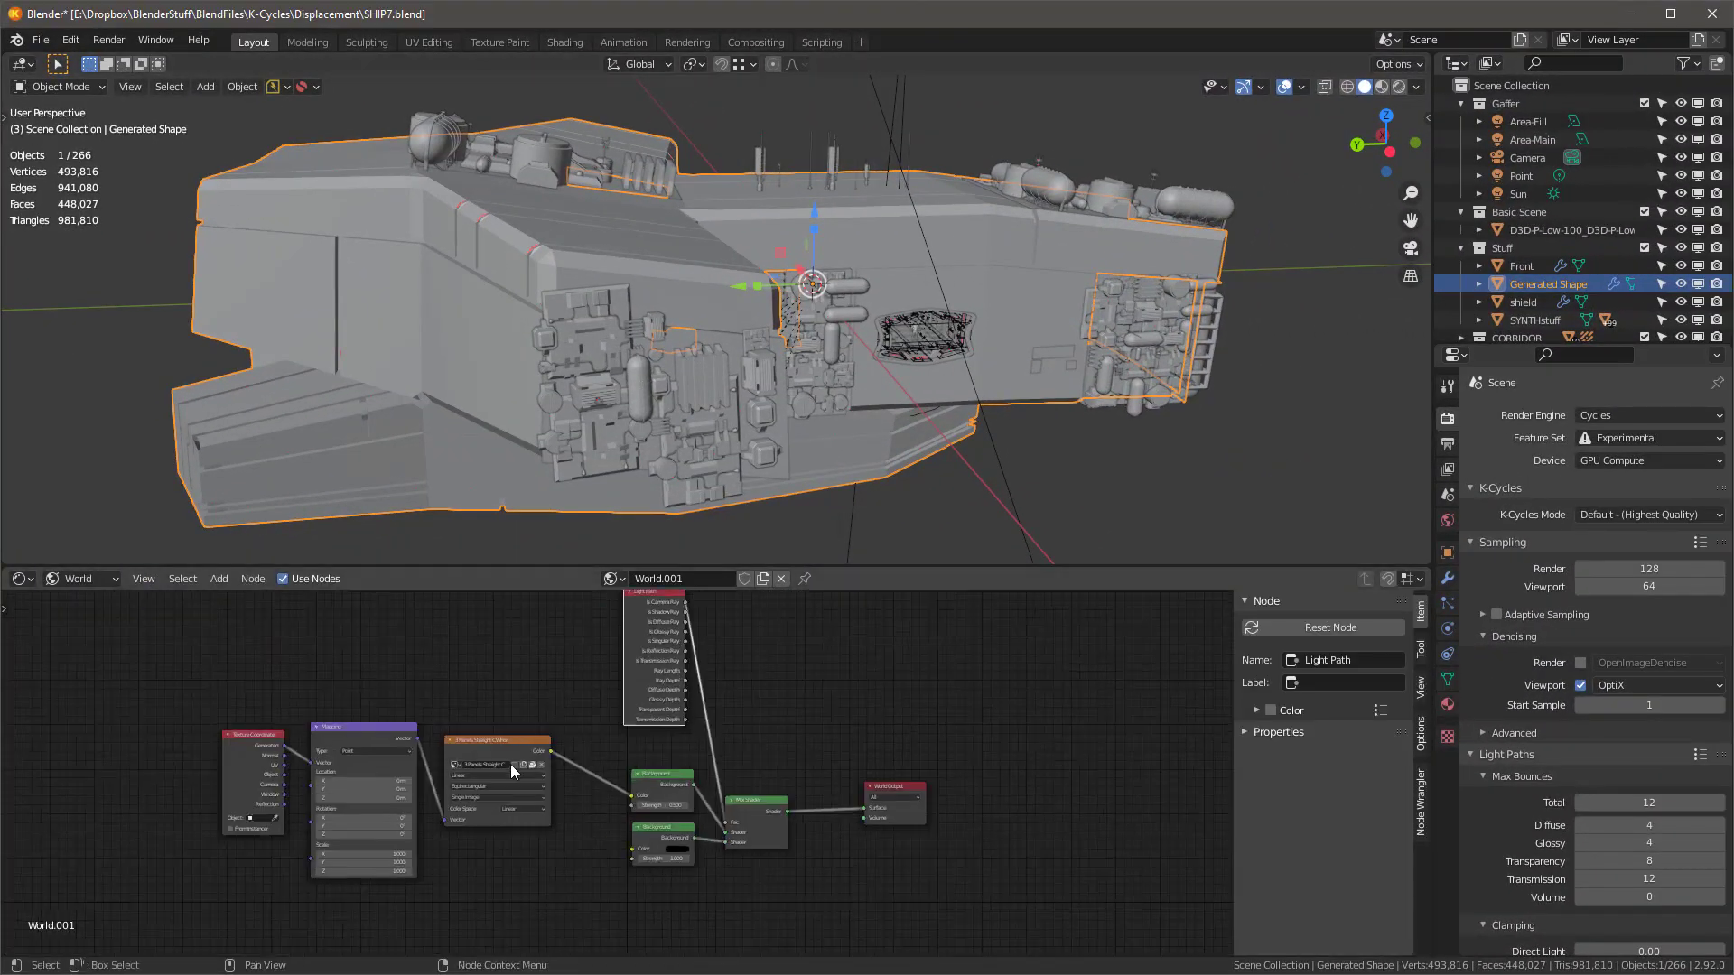
scroll(524, 754, up, 2)
click(82, 579)
click(81, 603)
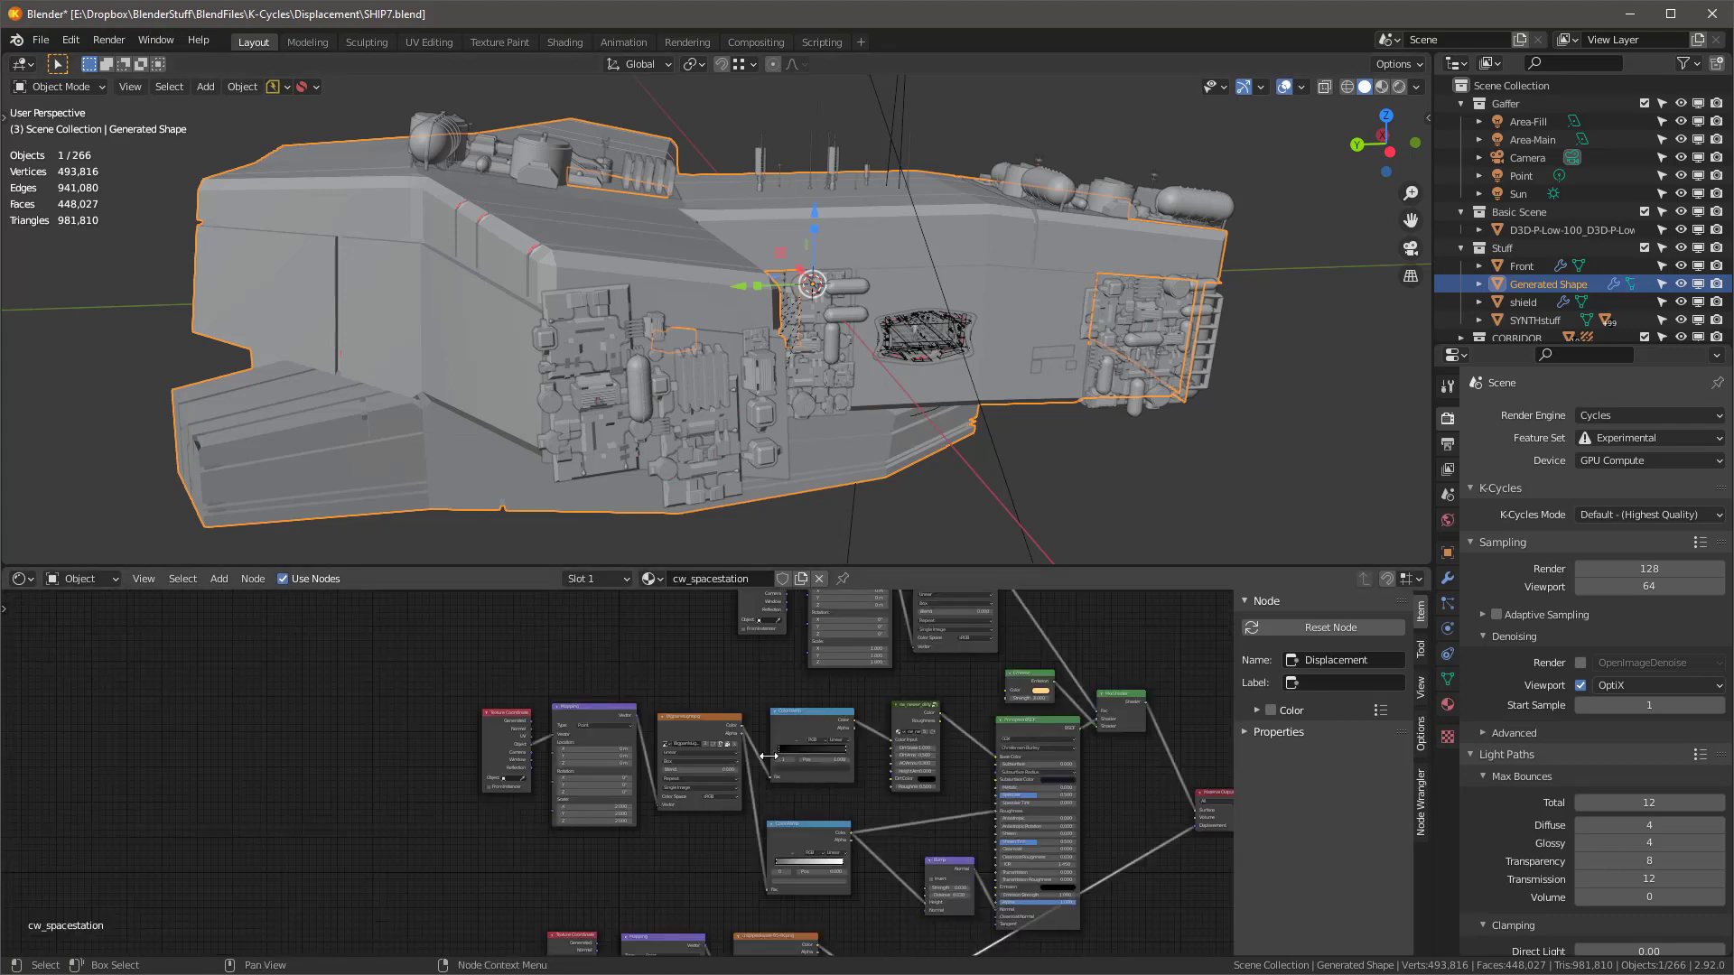
- Find the displacement nodes in the cw_spacestation material and select the crap-pack-scale-95-4K.png image texture node
shift+scroll(768, 756, down, 5)
middle_drag(784, 689, 730, 624)
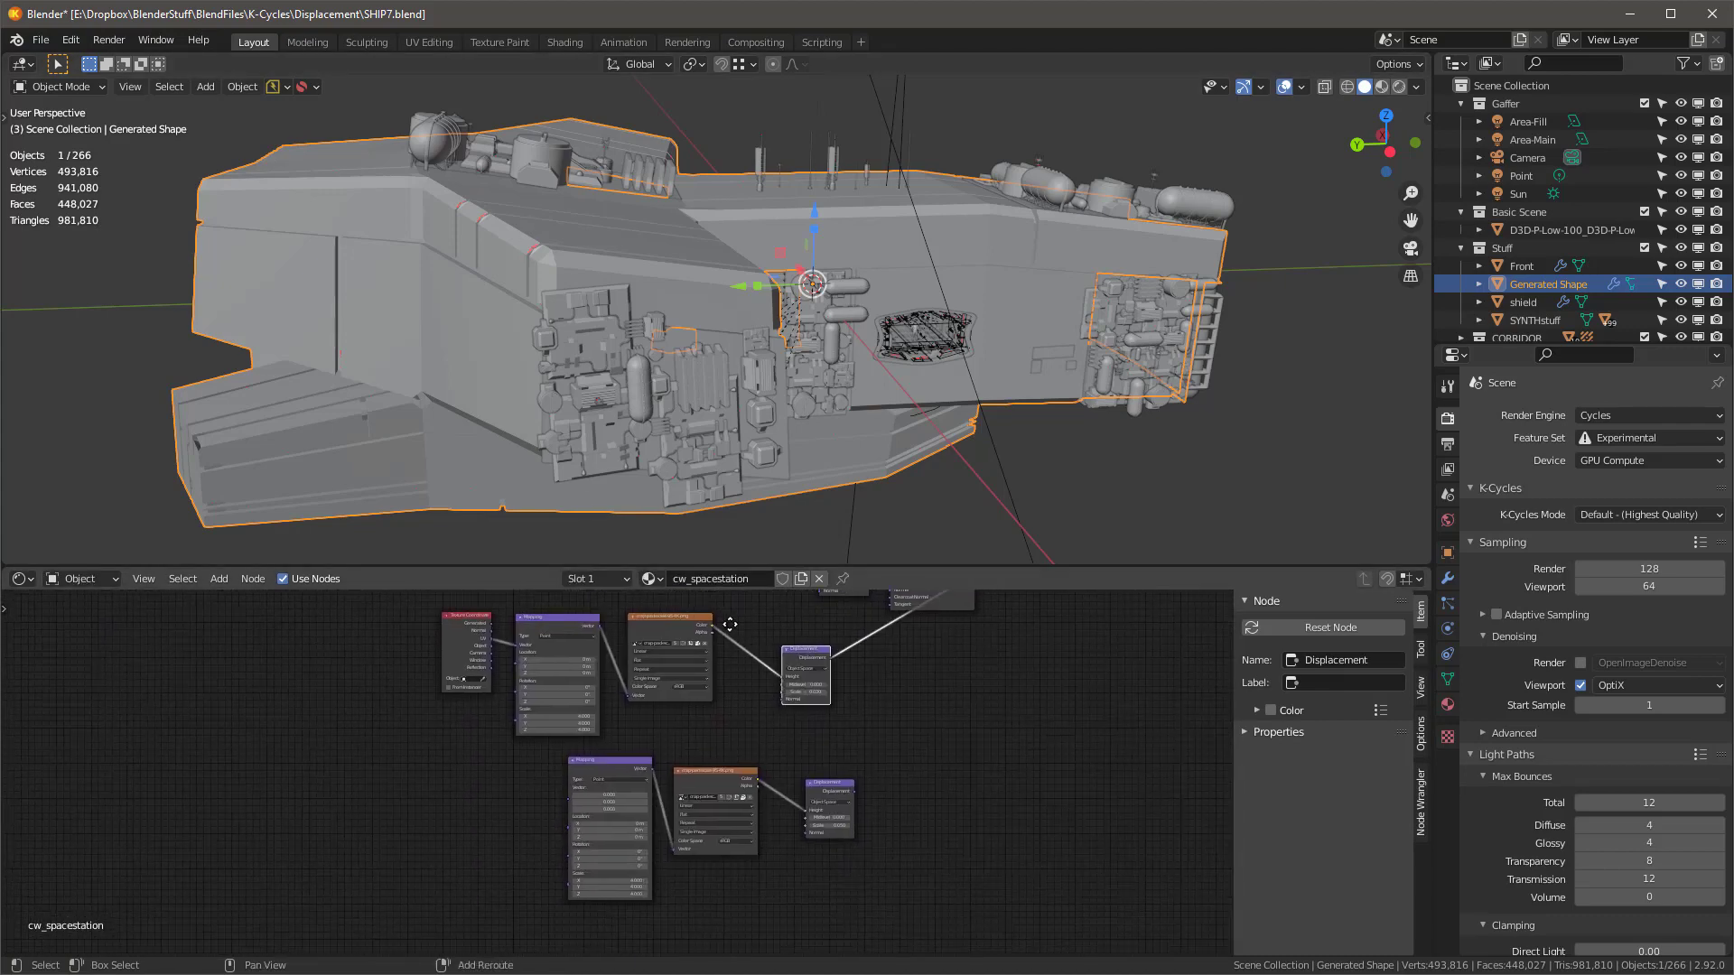
scroll(675, 604, up, 5)
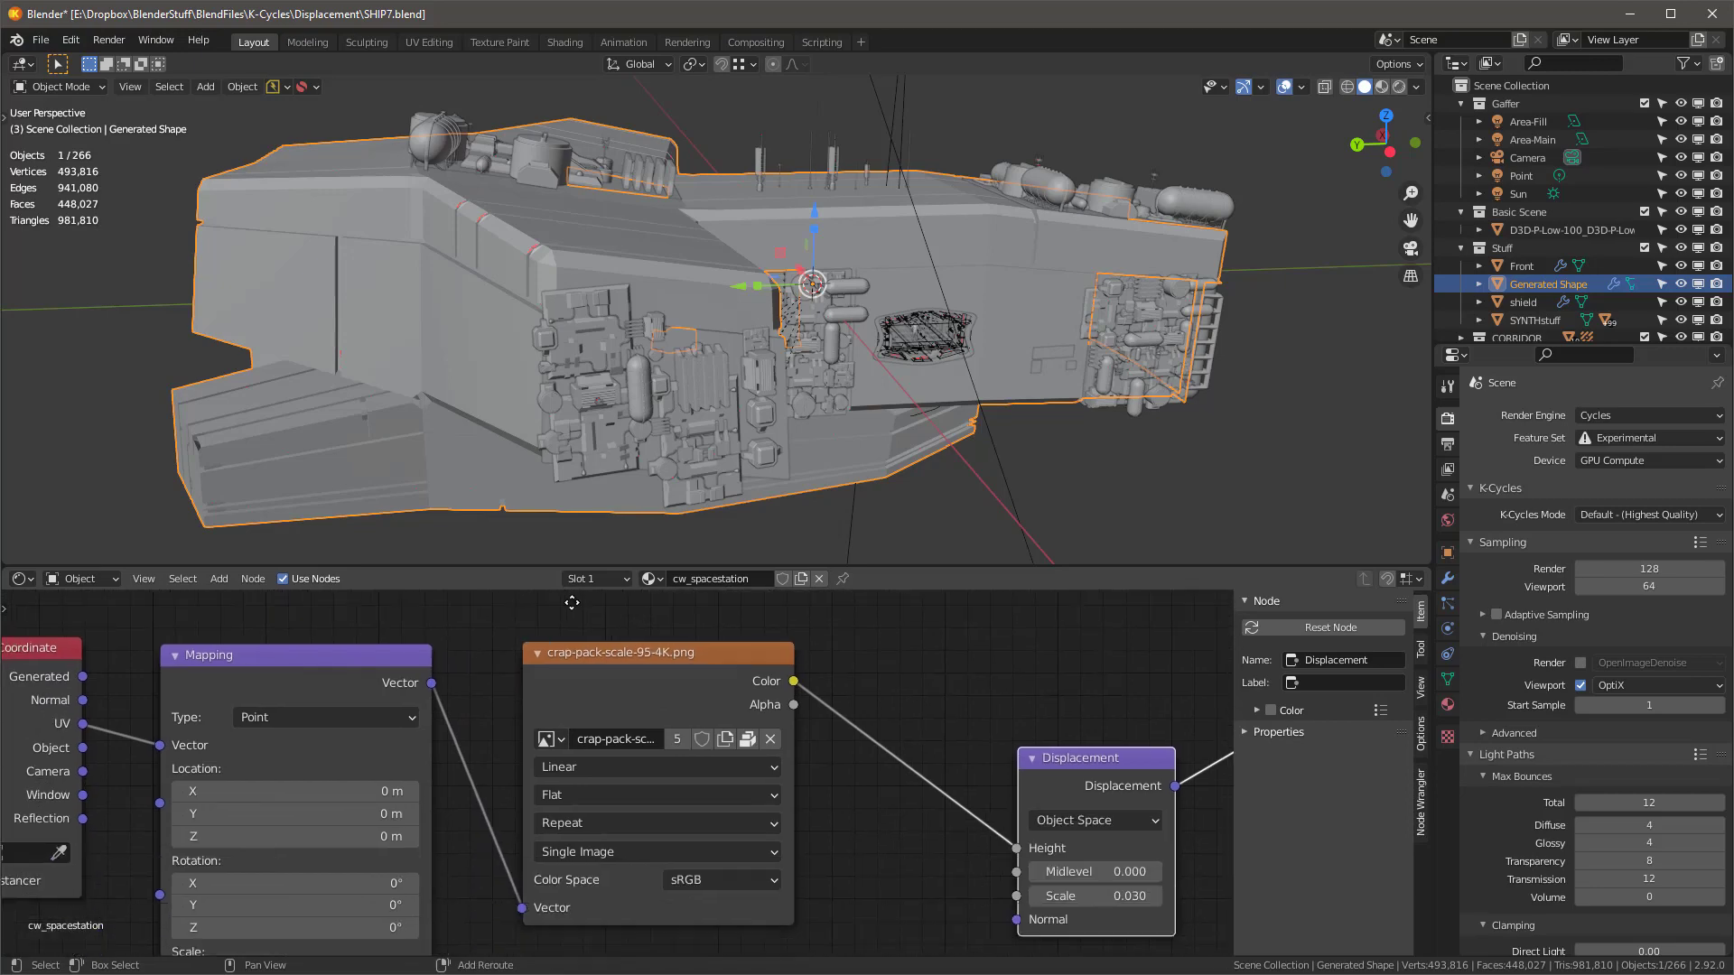
scroll(637, 588, up, 2)
click(623, 698)
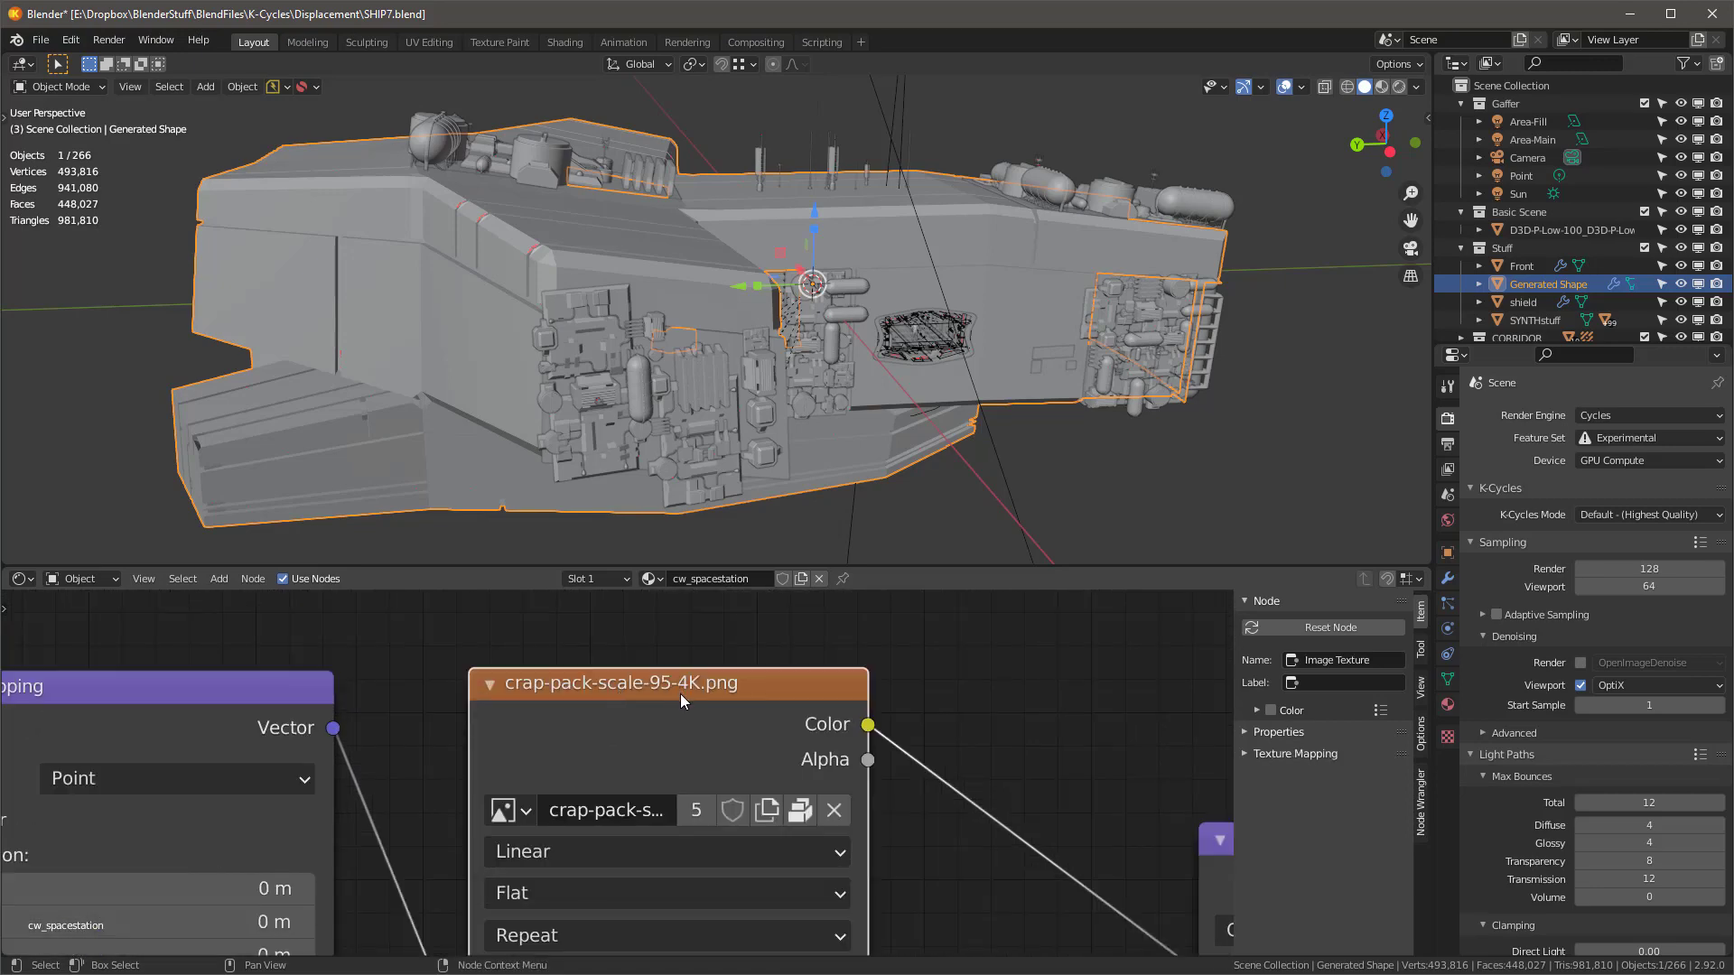
- Examine the Displacement node's settings and how the image texture and mapping nodes feed into it
middle_drag(632, 380, 622, 357)
scroll(556, 869, down, 5)
scroll(627, 811, up, 3)
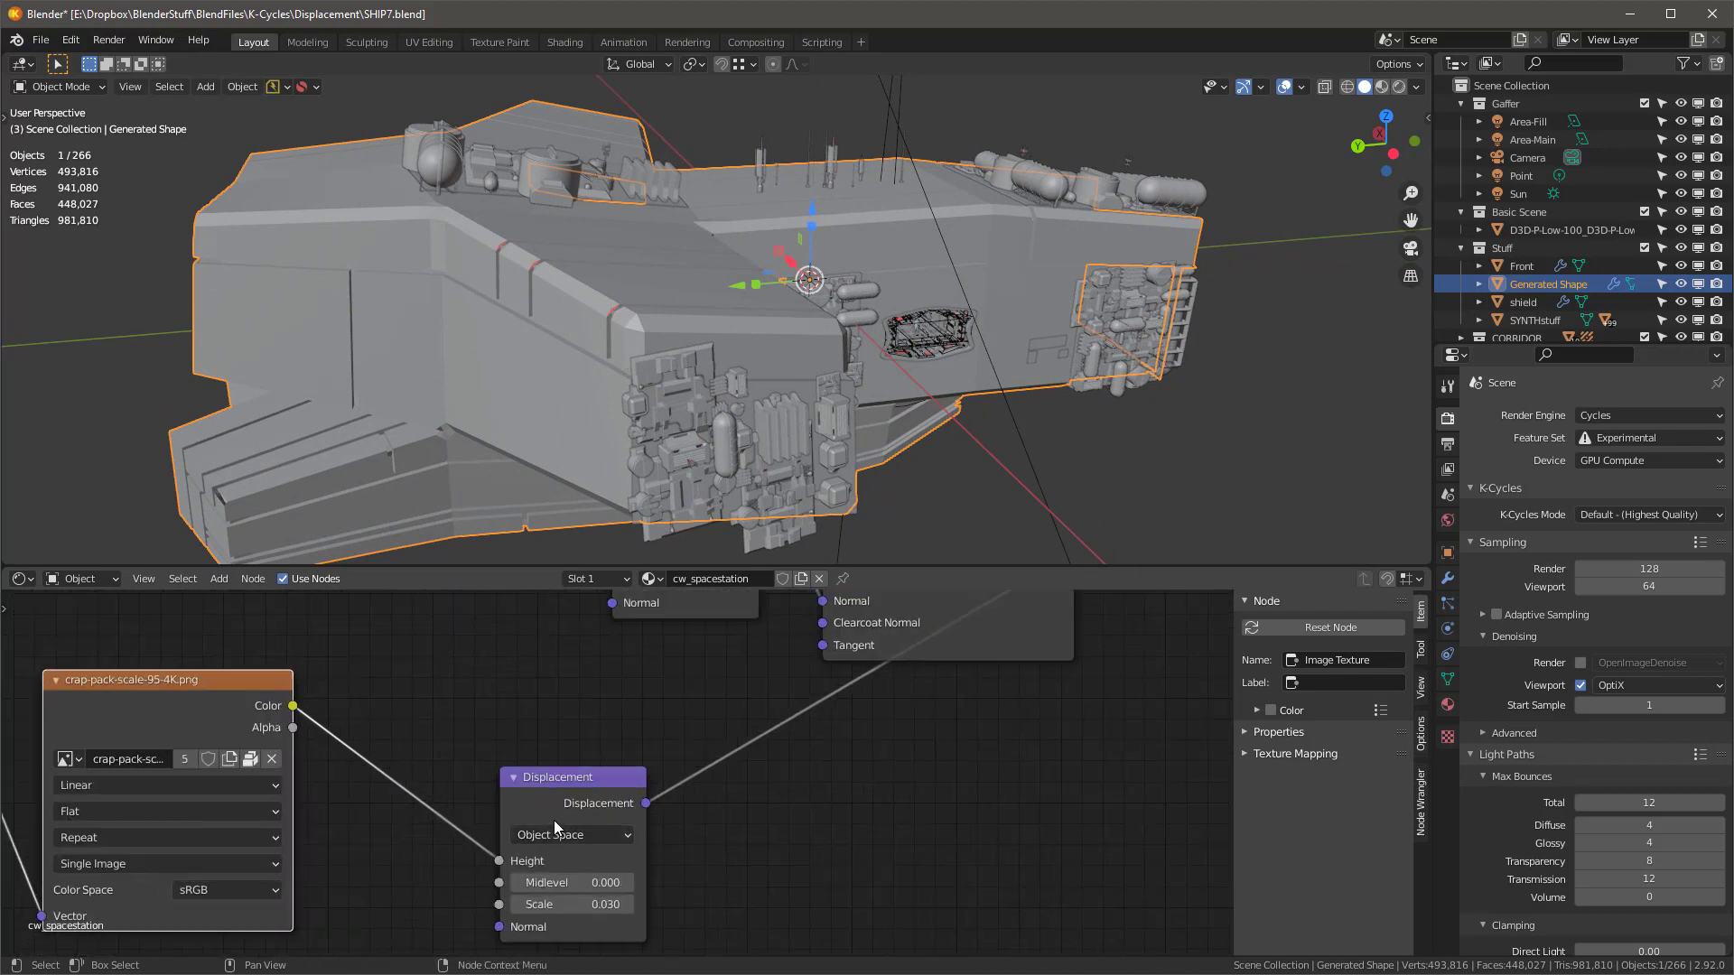
scroll(550, 767, down, 4)
middle_drag(650, 771, 835, 812)
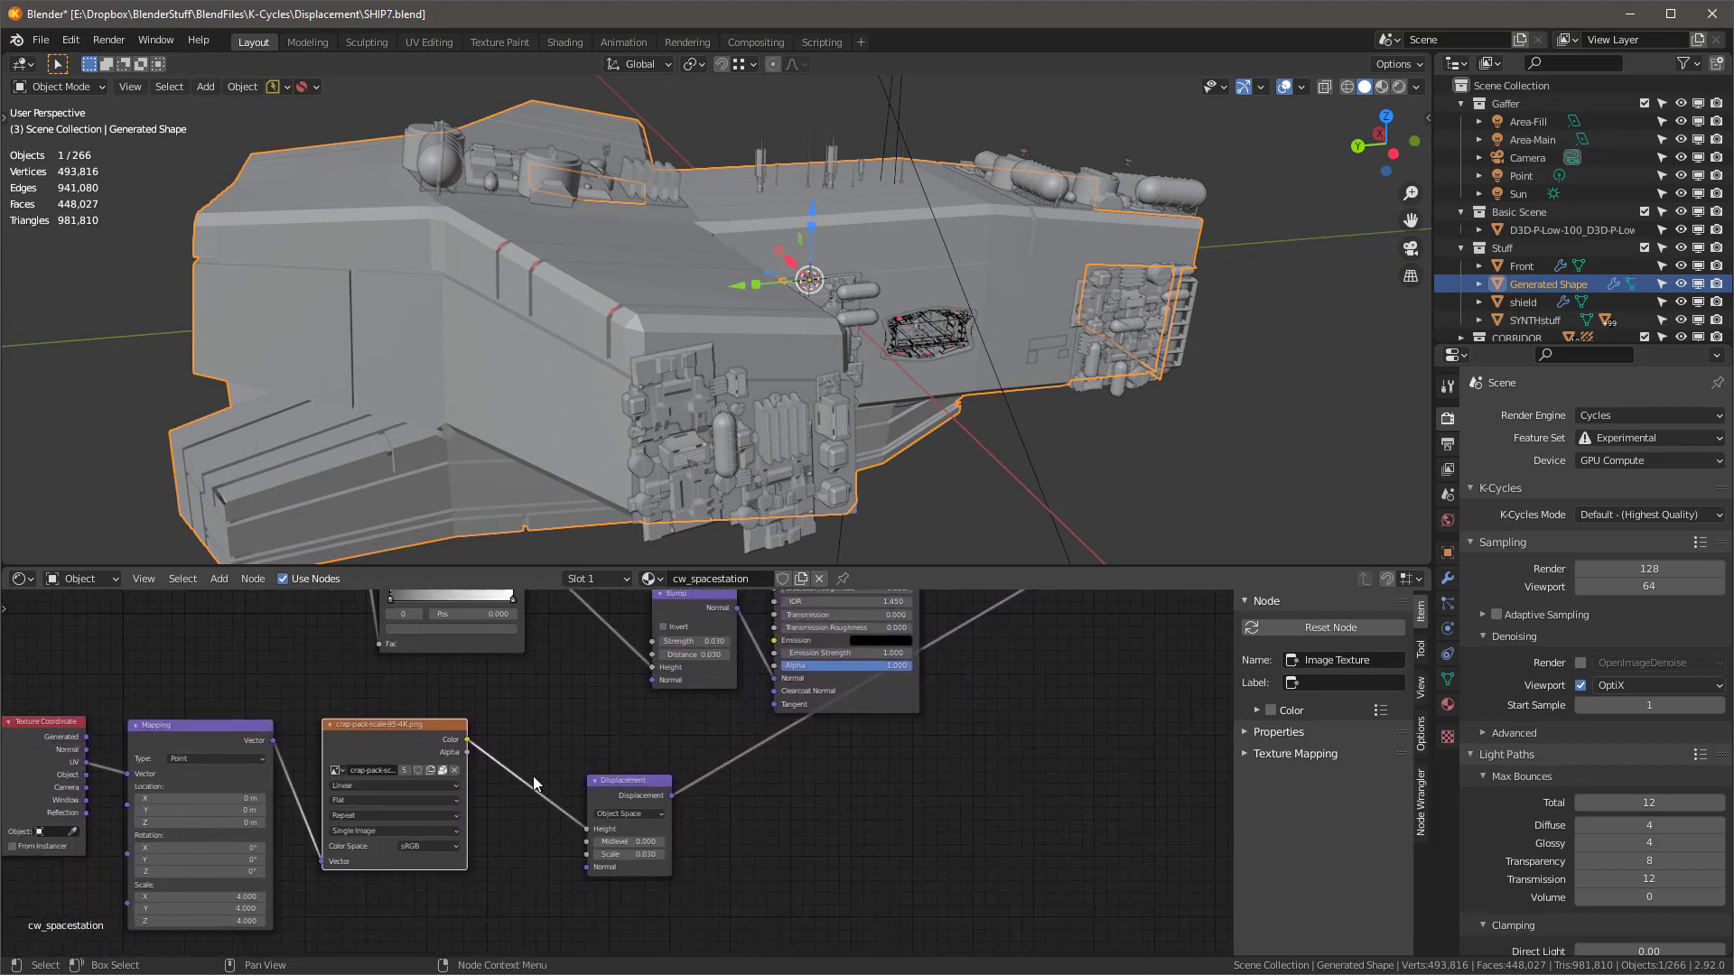
scroll(534, 782, up, 1)
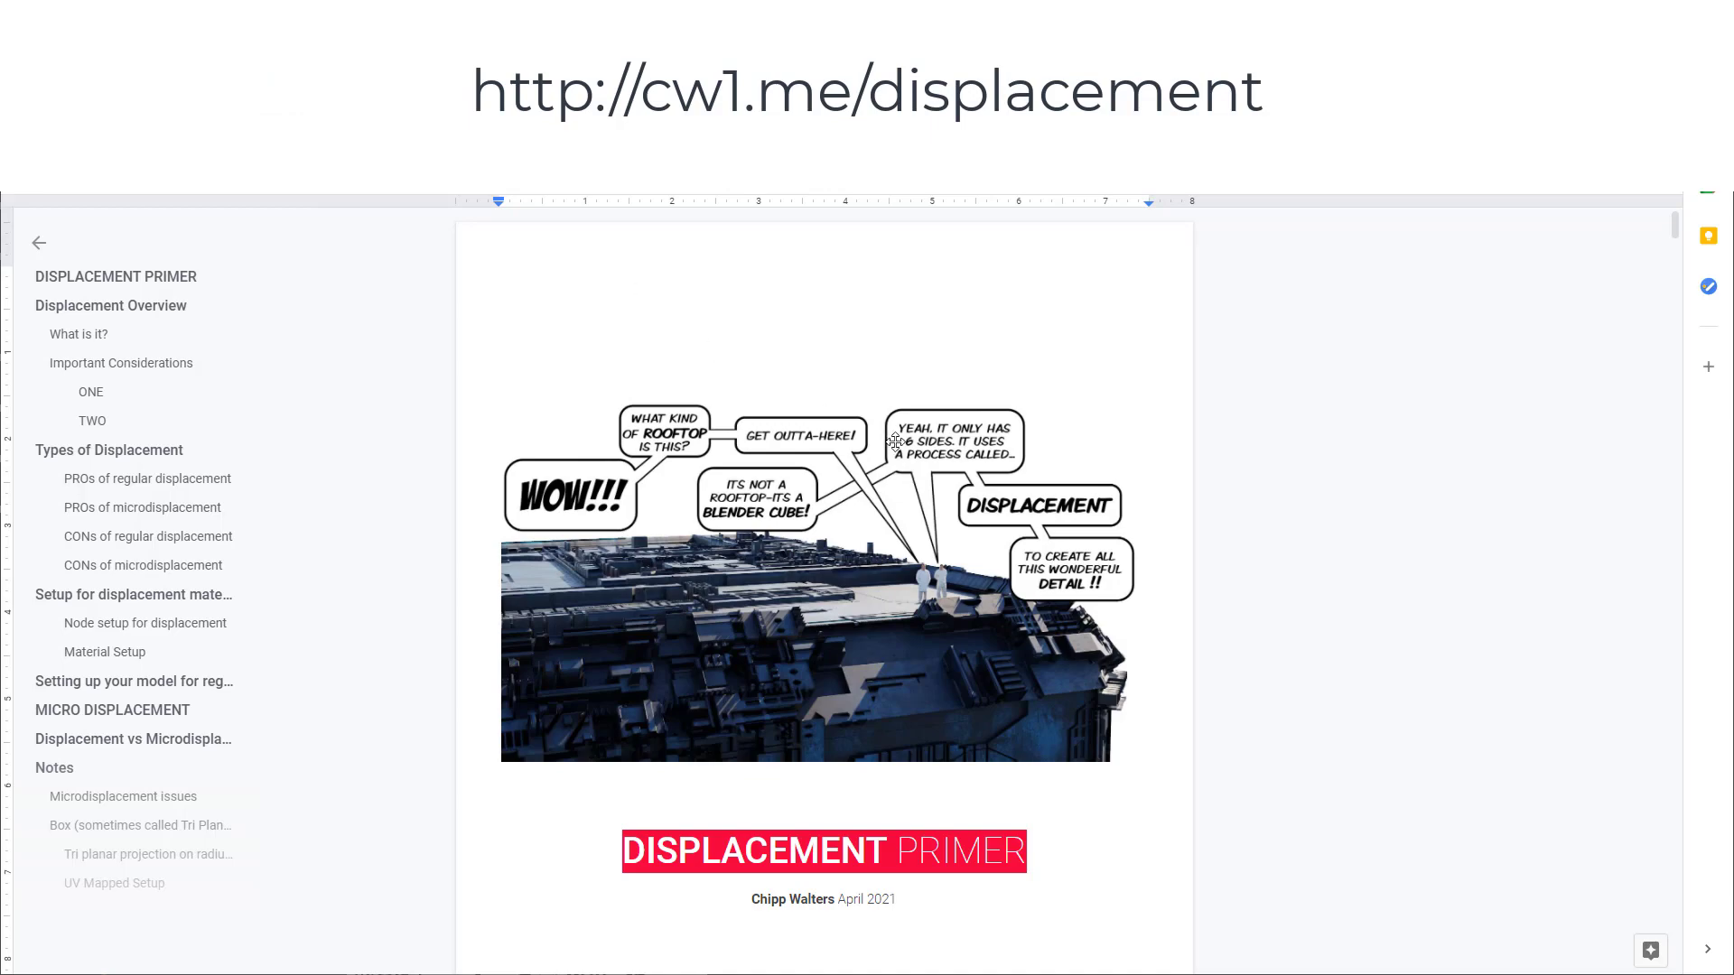
- Browse the Displacement Primer document from its cover through the setup, model preparation and comparison sections to the Notes
scroll(903, 452, down, 15)
scroll(914, 460, down, 20)
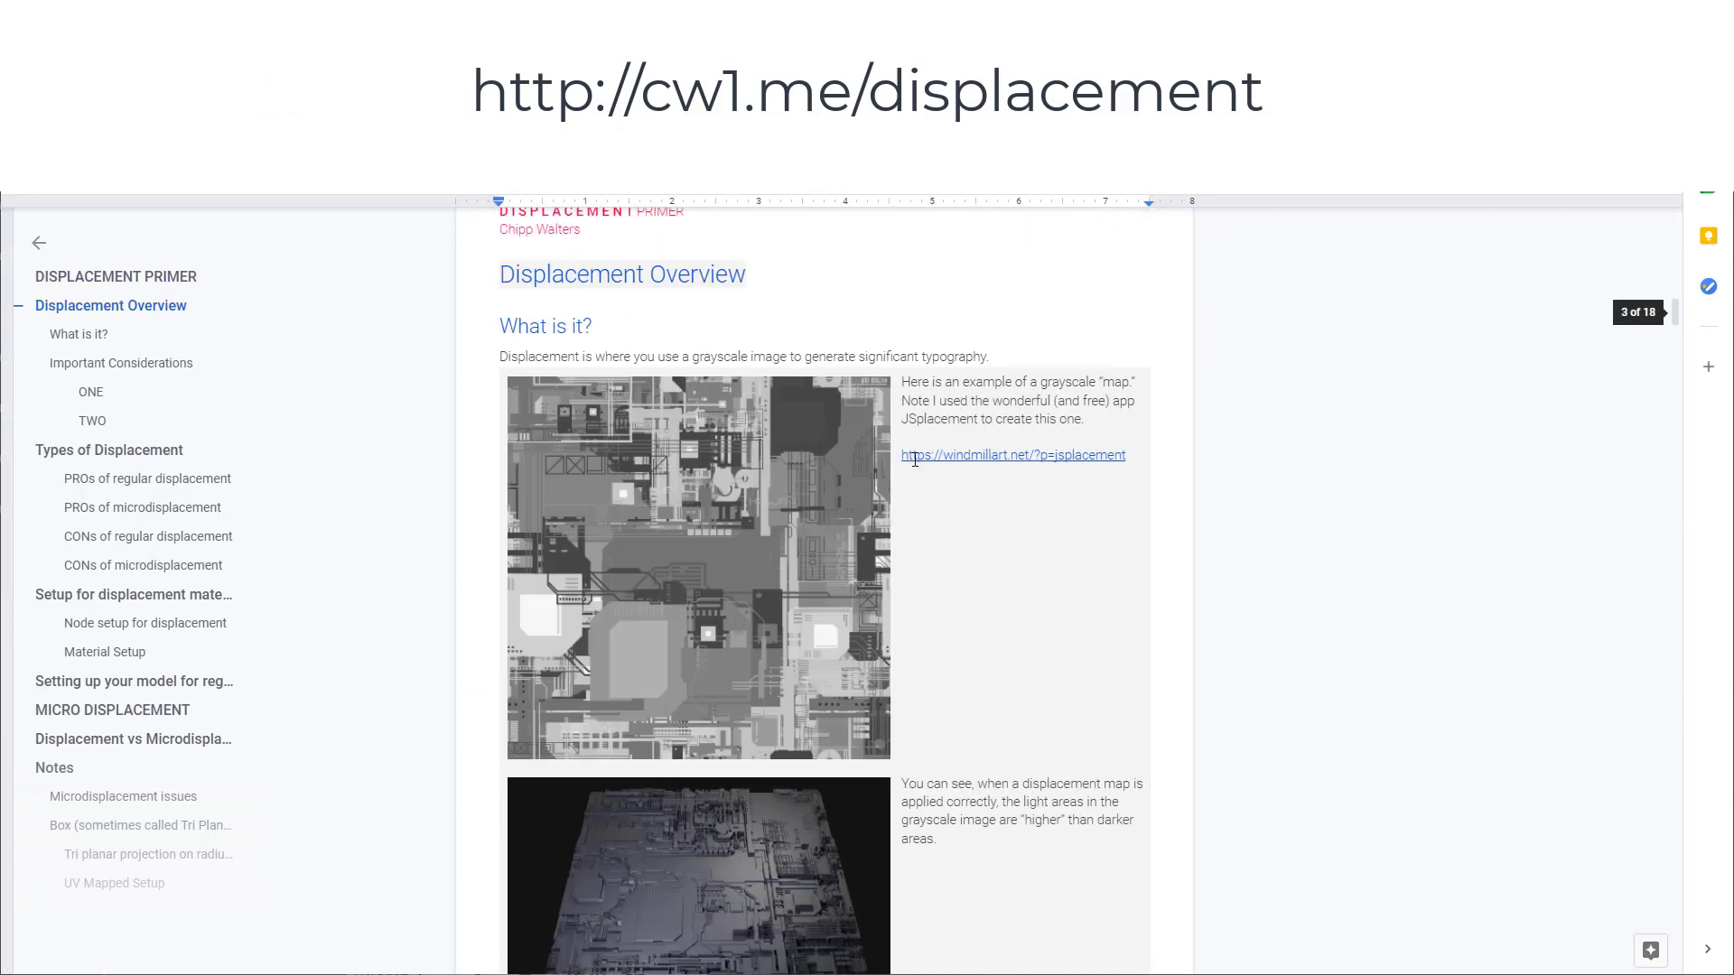
scroll(926, 464, down, 15)
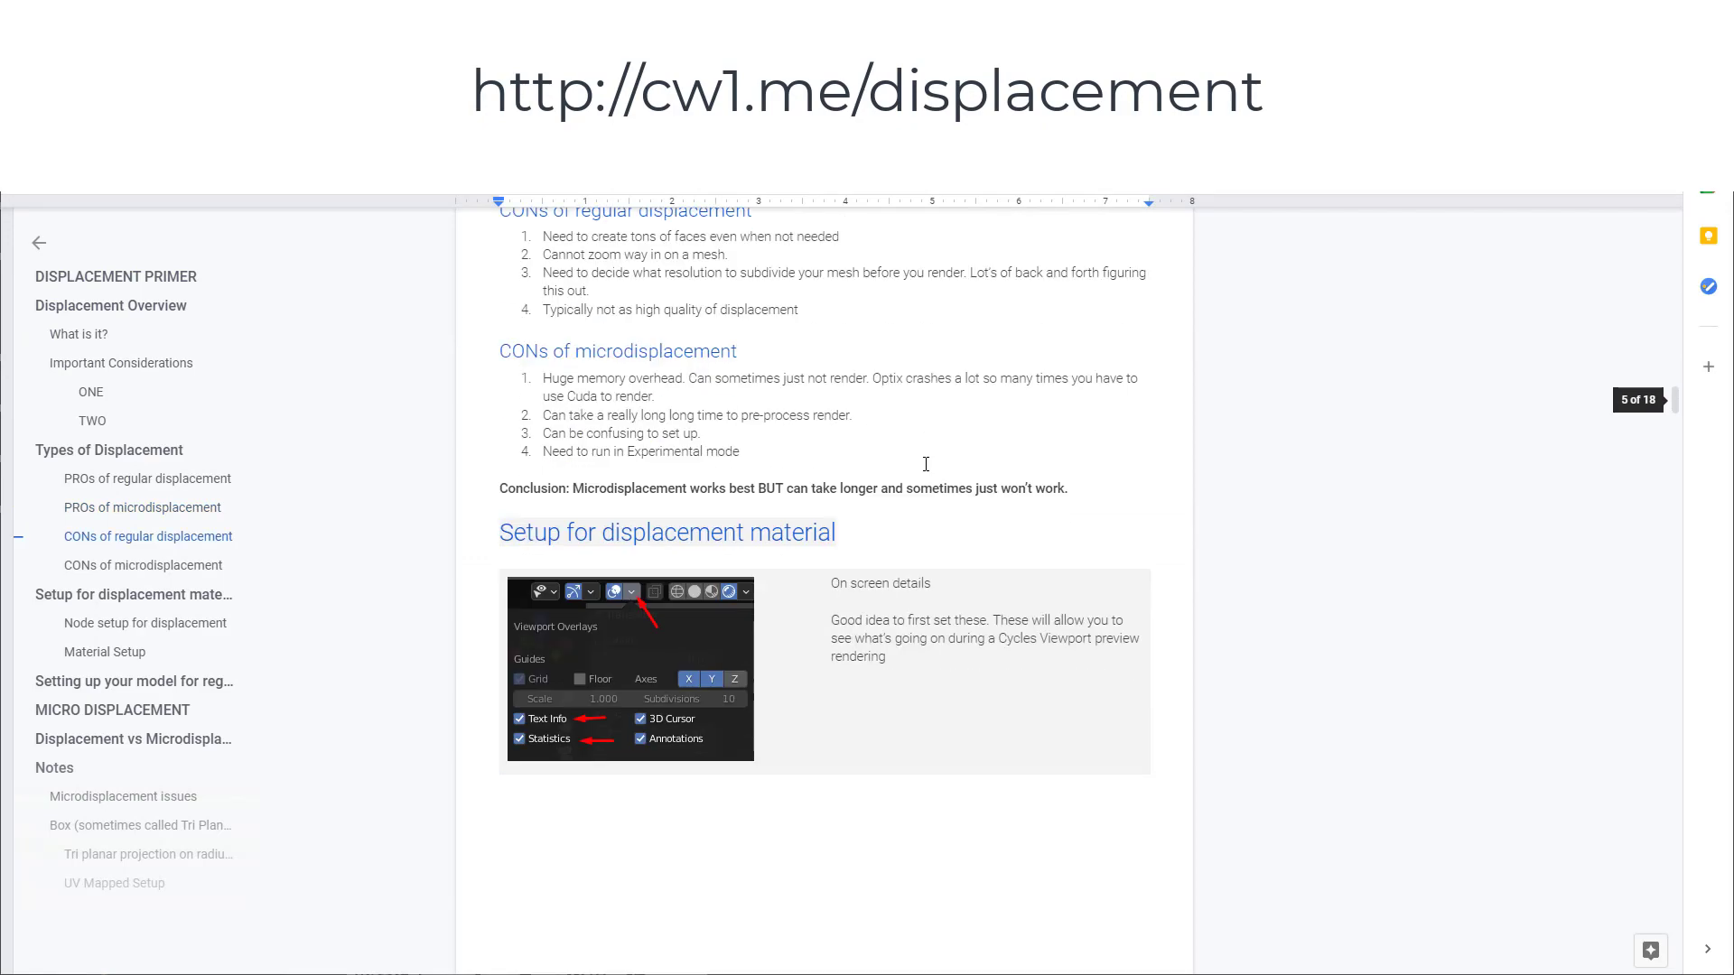
scroll(921, 461, down, 20)
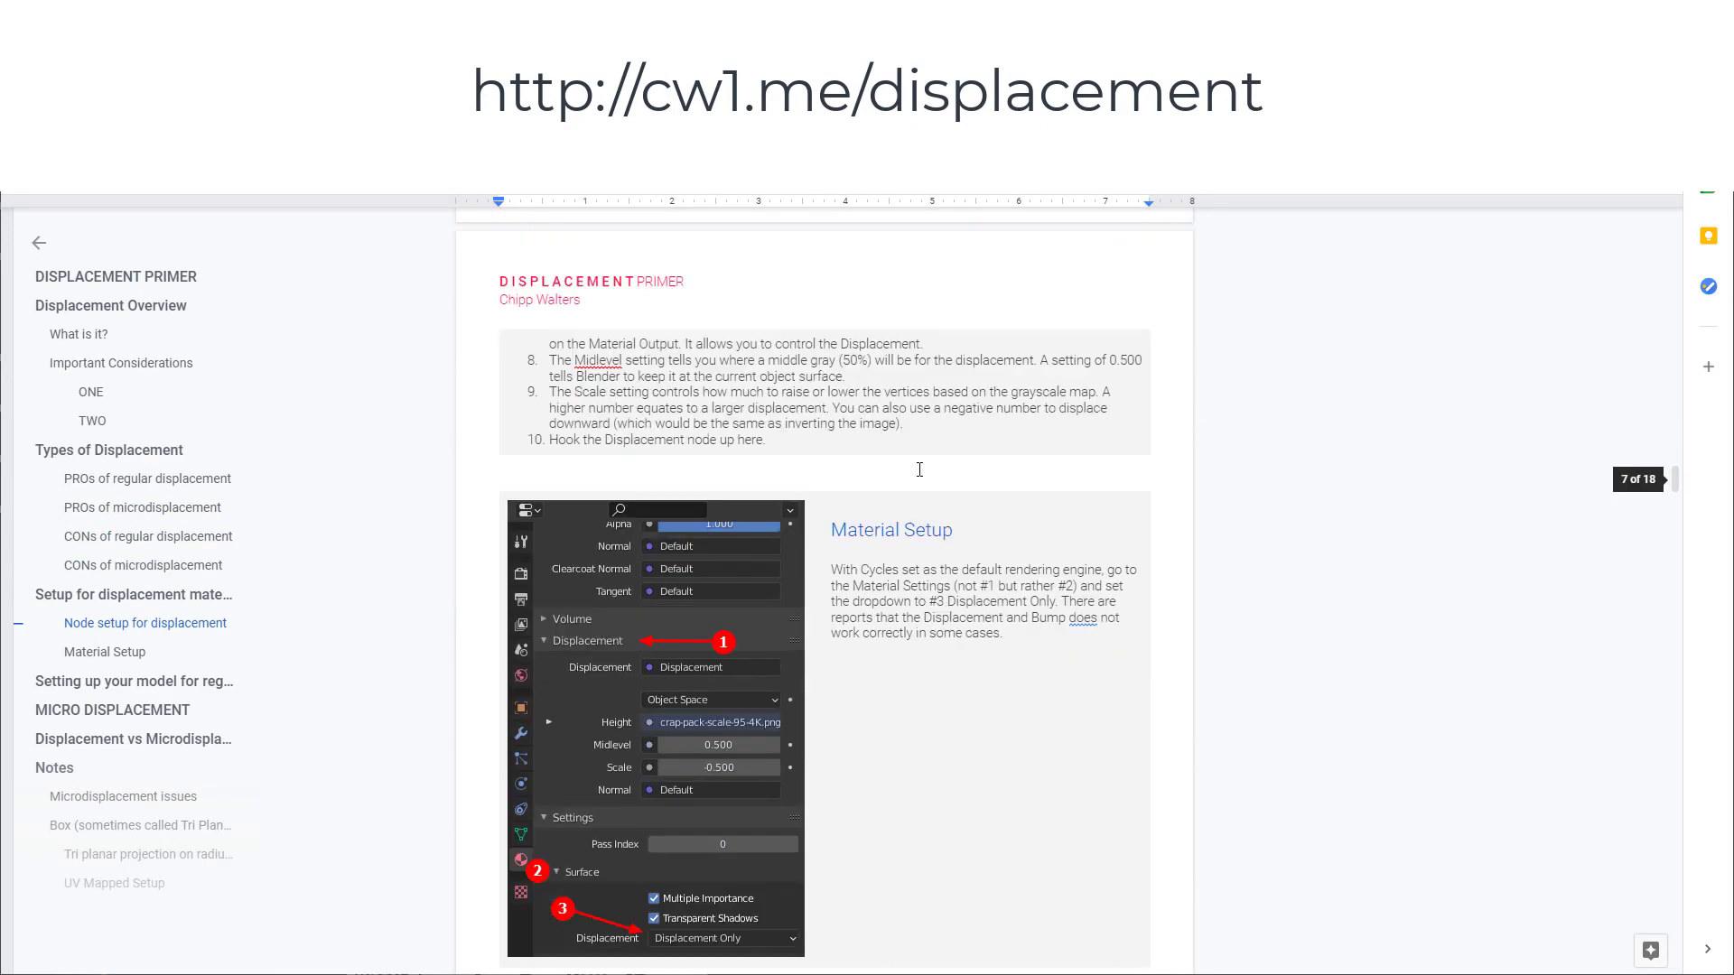
scroll(926, 449, down, 20)
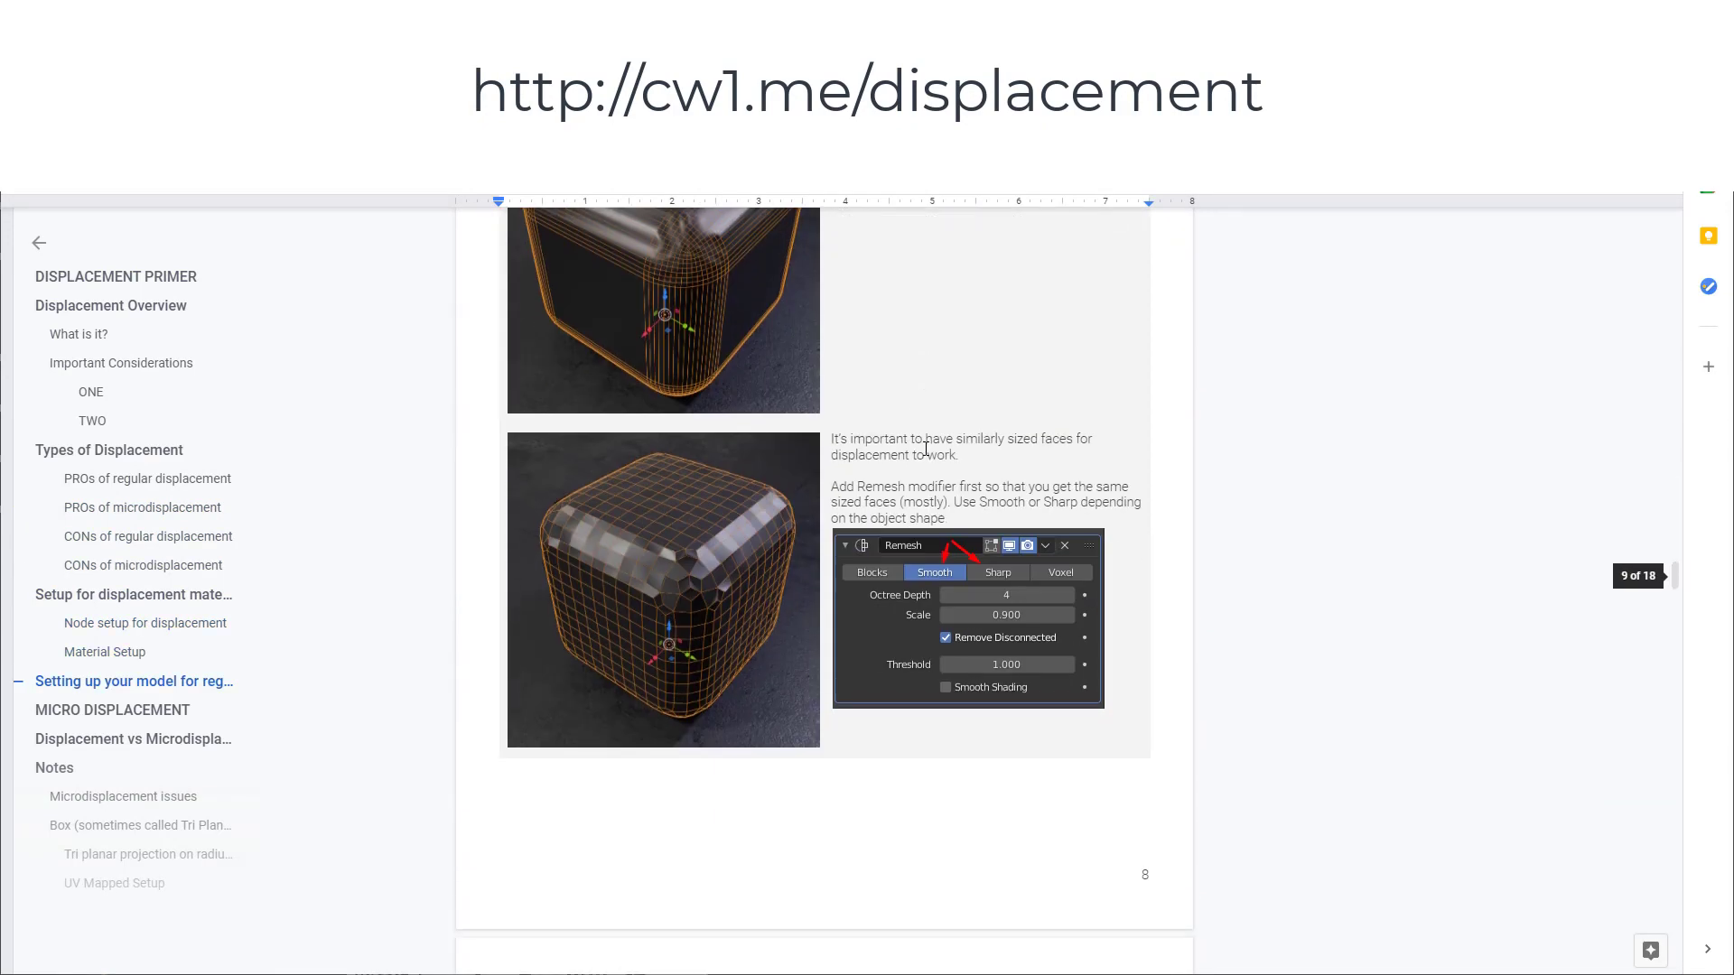
scroll(917, 449, down, 20)
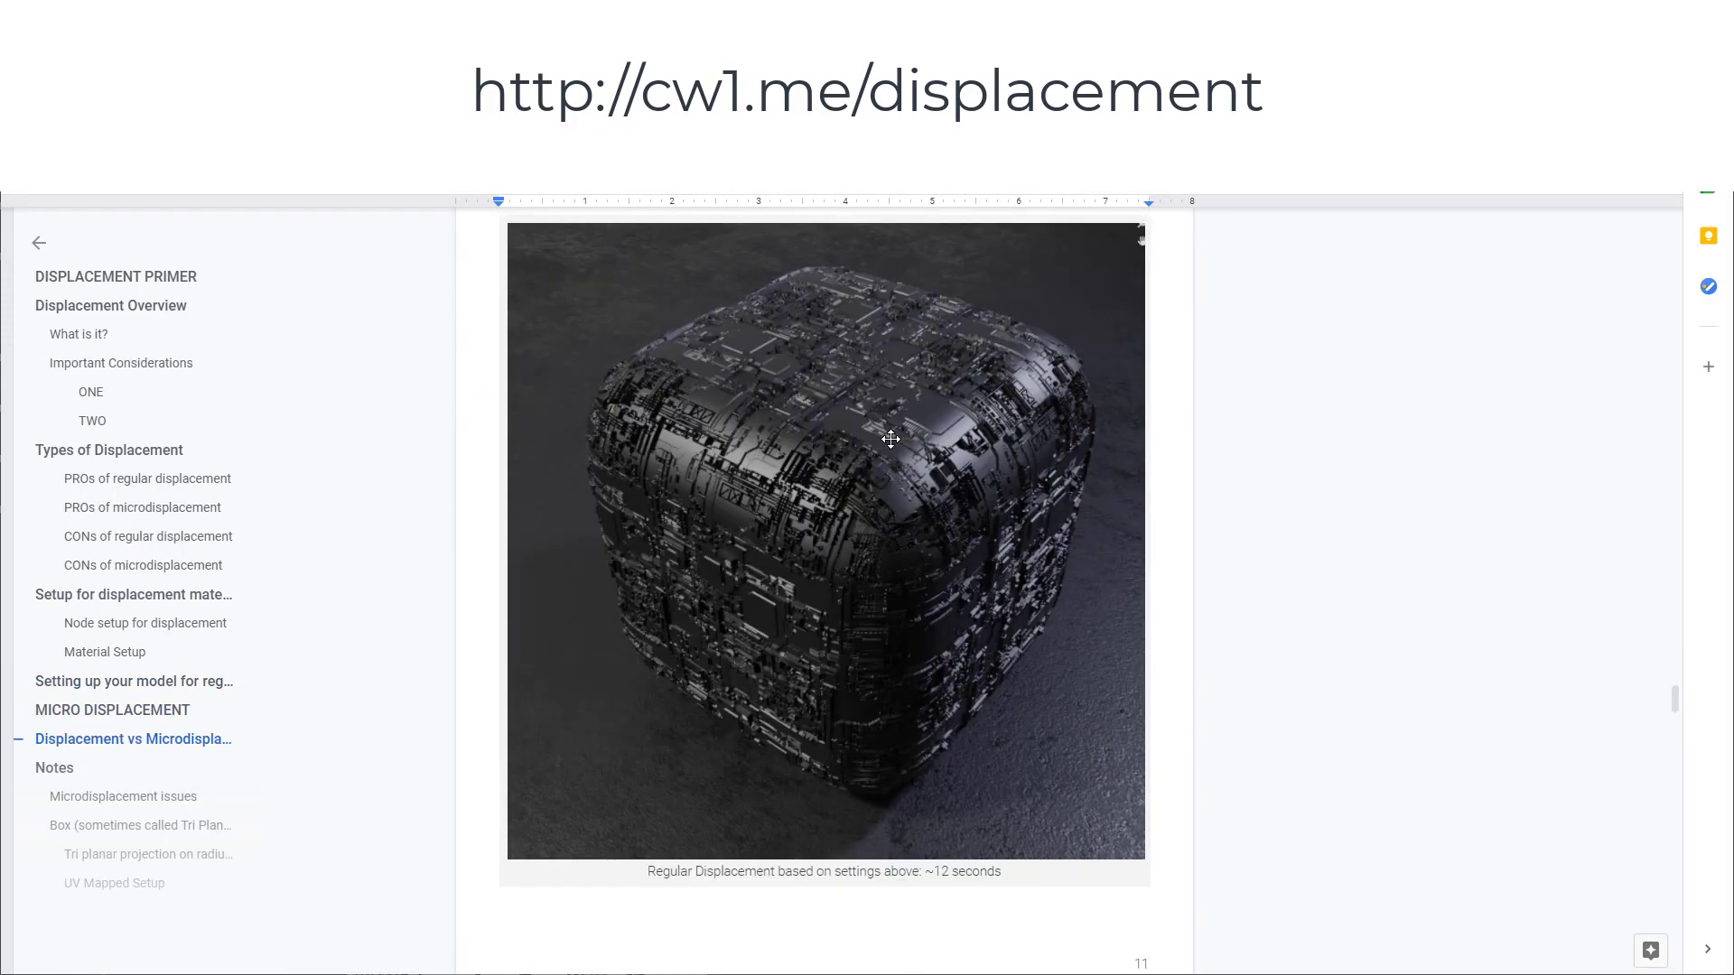
scroll(890, 439, down, 10)
scroll(892, 444, down, 20)
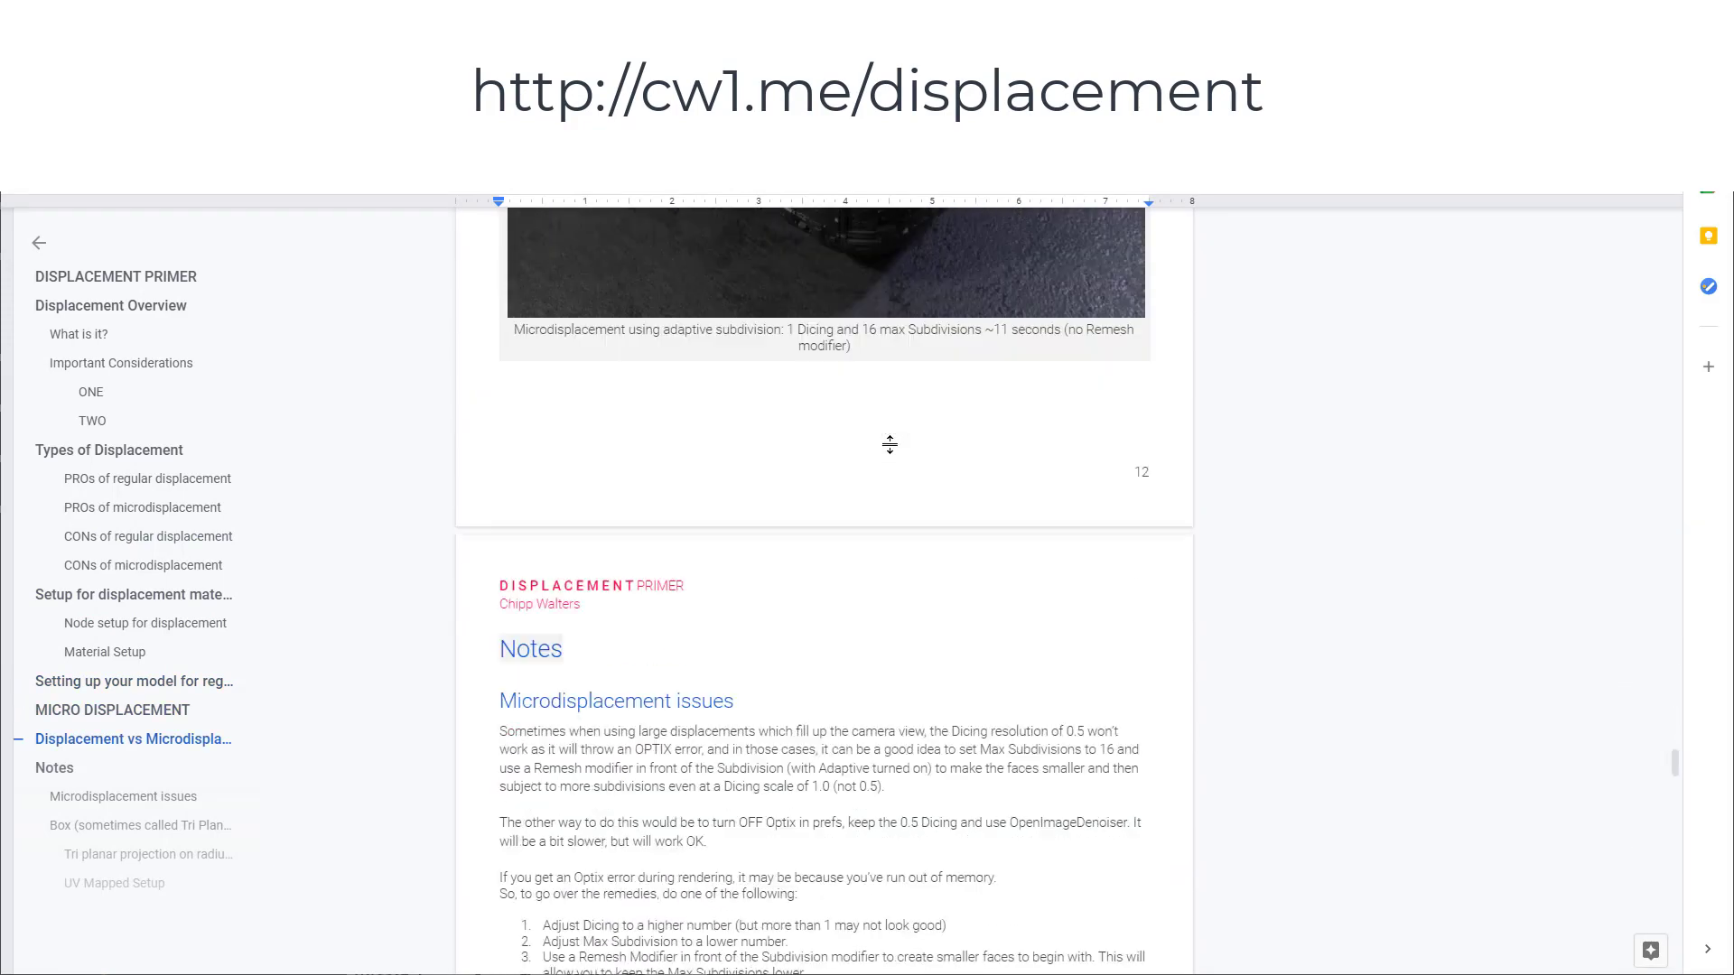
- Read the Displacement Primer's notes on microdisplacement issues, tri planar projection and UV mapped setup, and return to the Notes heading
scroll(896, 440, down, 6)
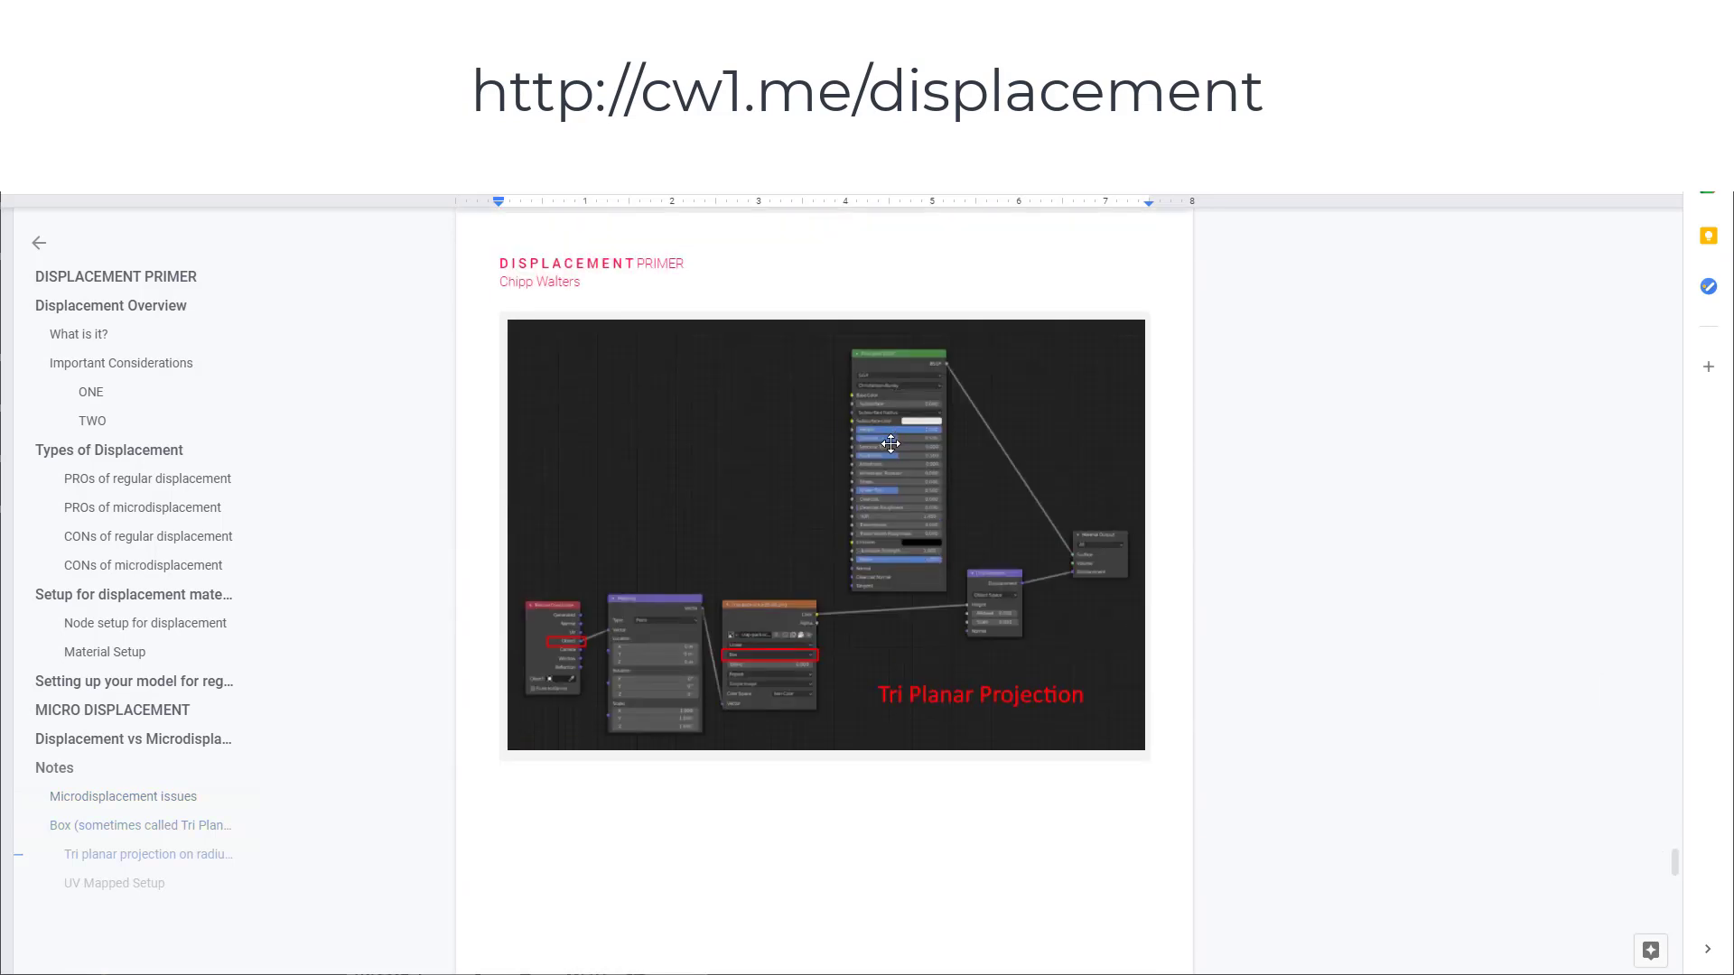
scroll(892, 443, down, 15)
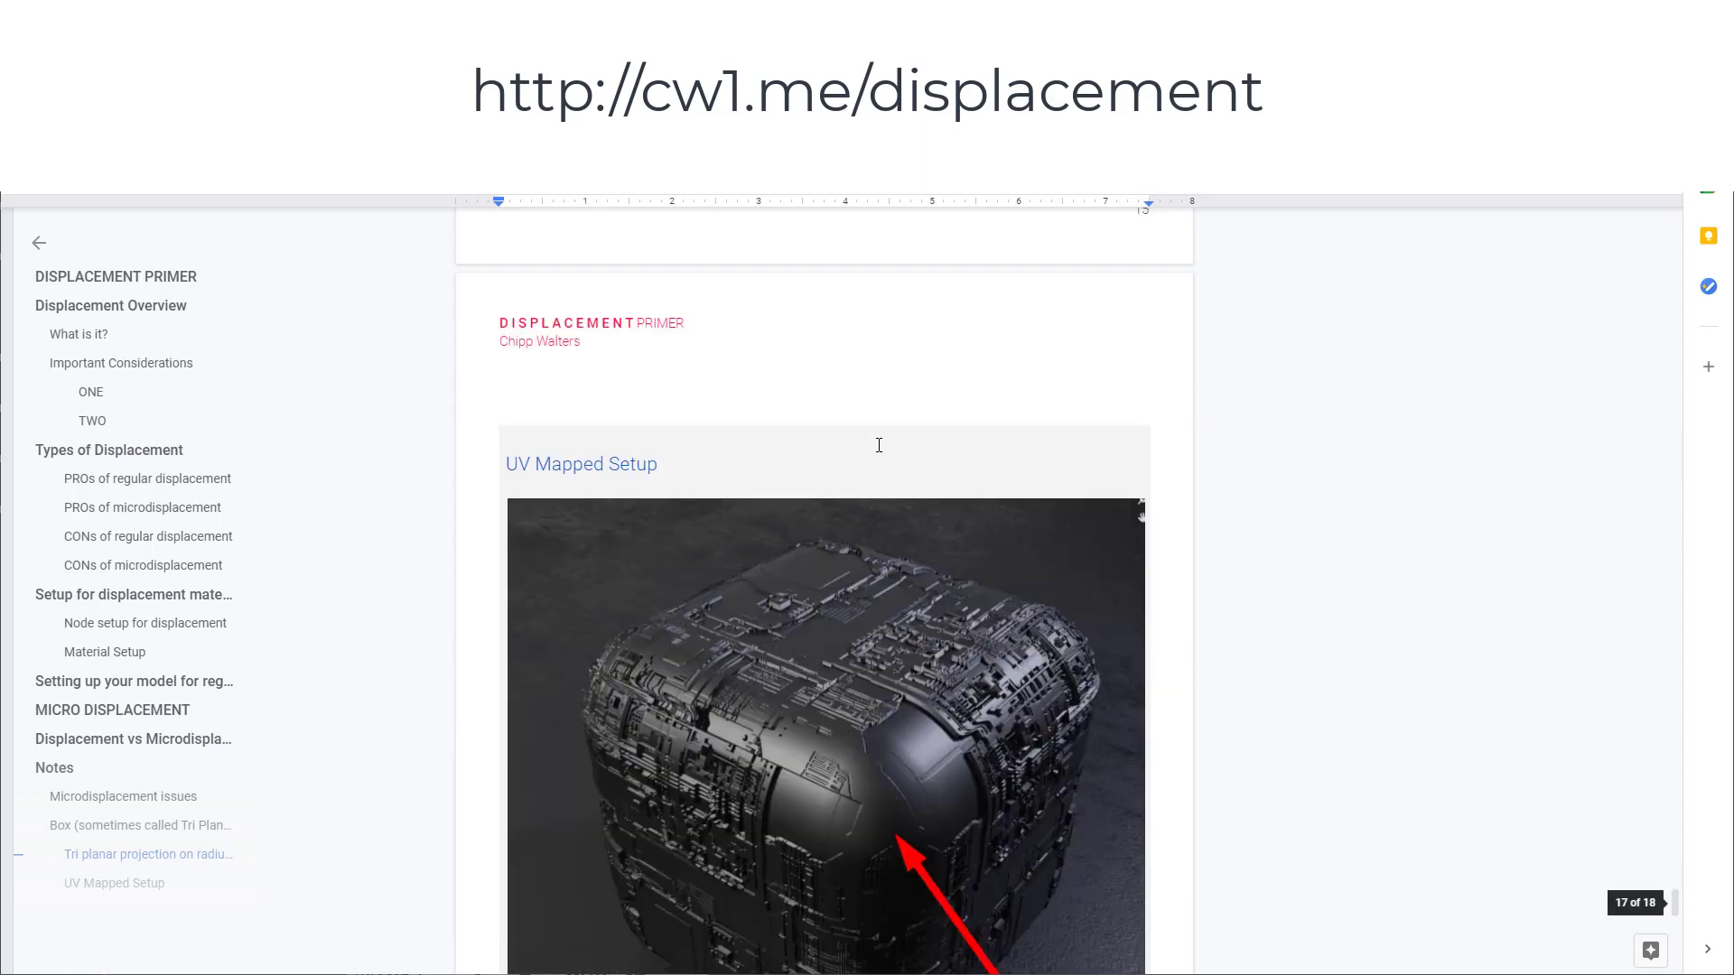
scroll(876, 448, down, 5)
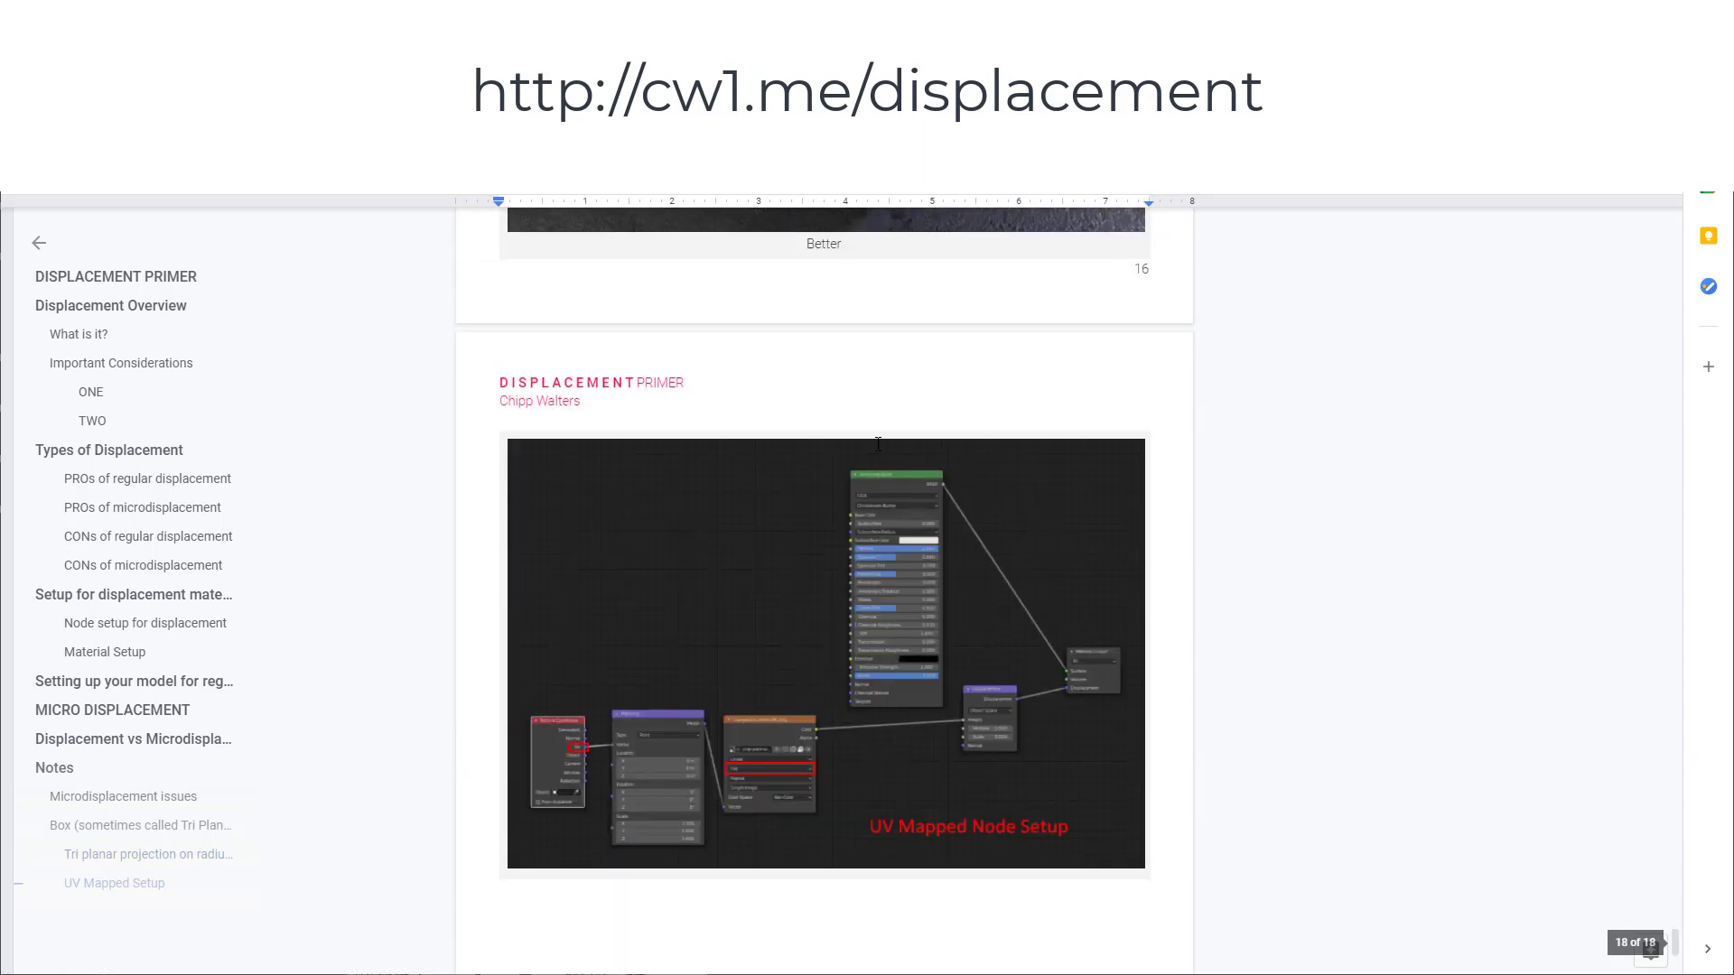
scroll(875, 448, down, 4)
scroll(875, 448, up, 5)
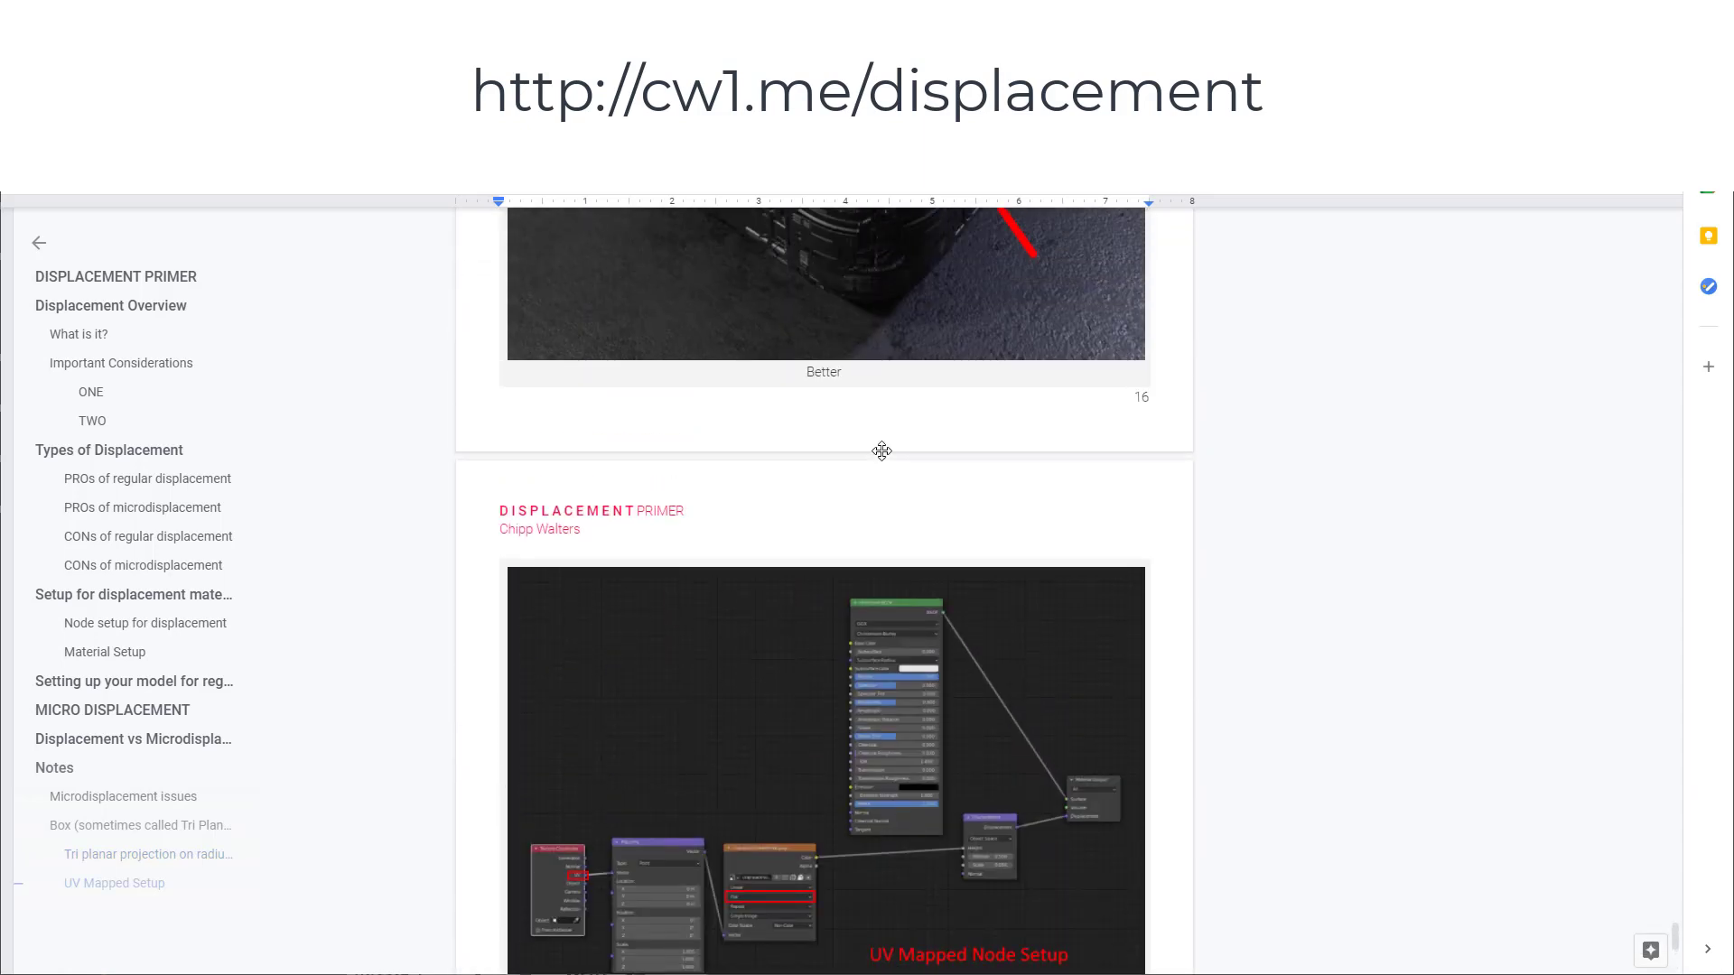
scroll(279, 724, down, 5)
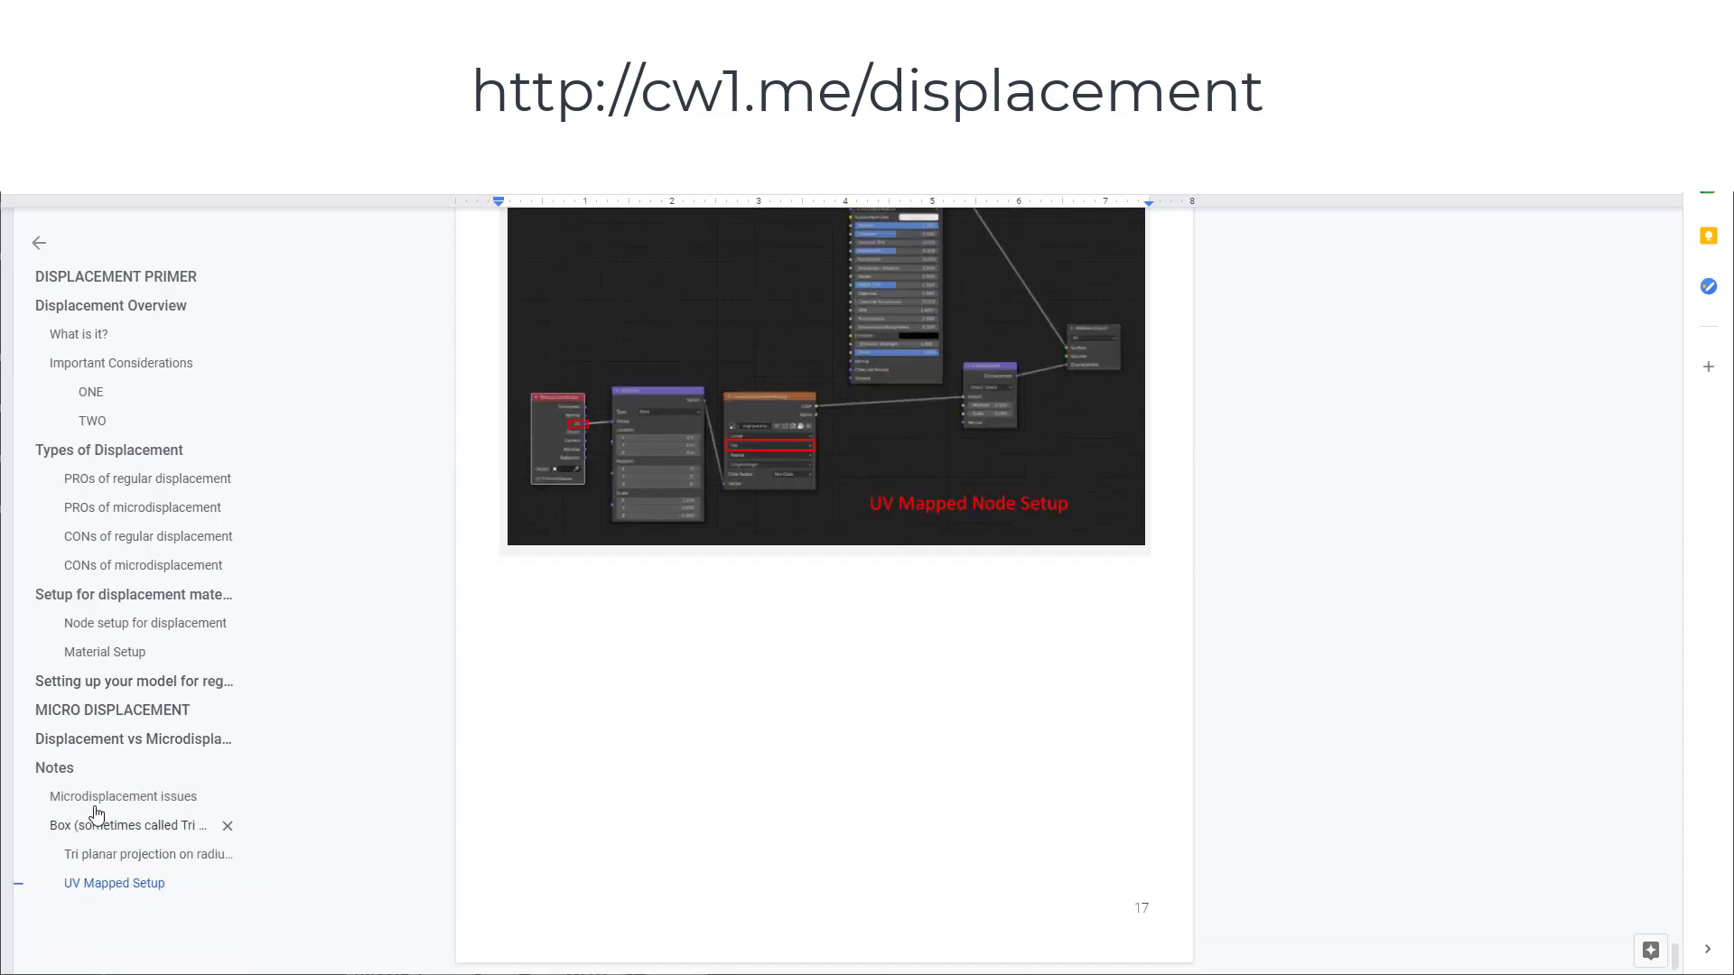
click(69, 776)
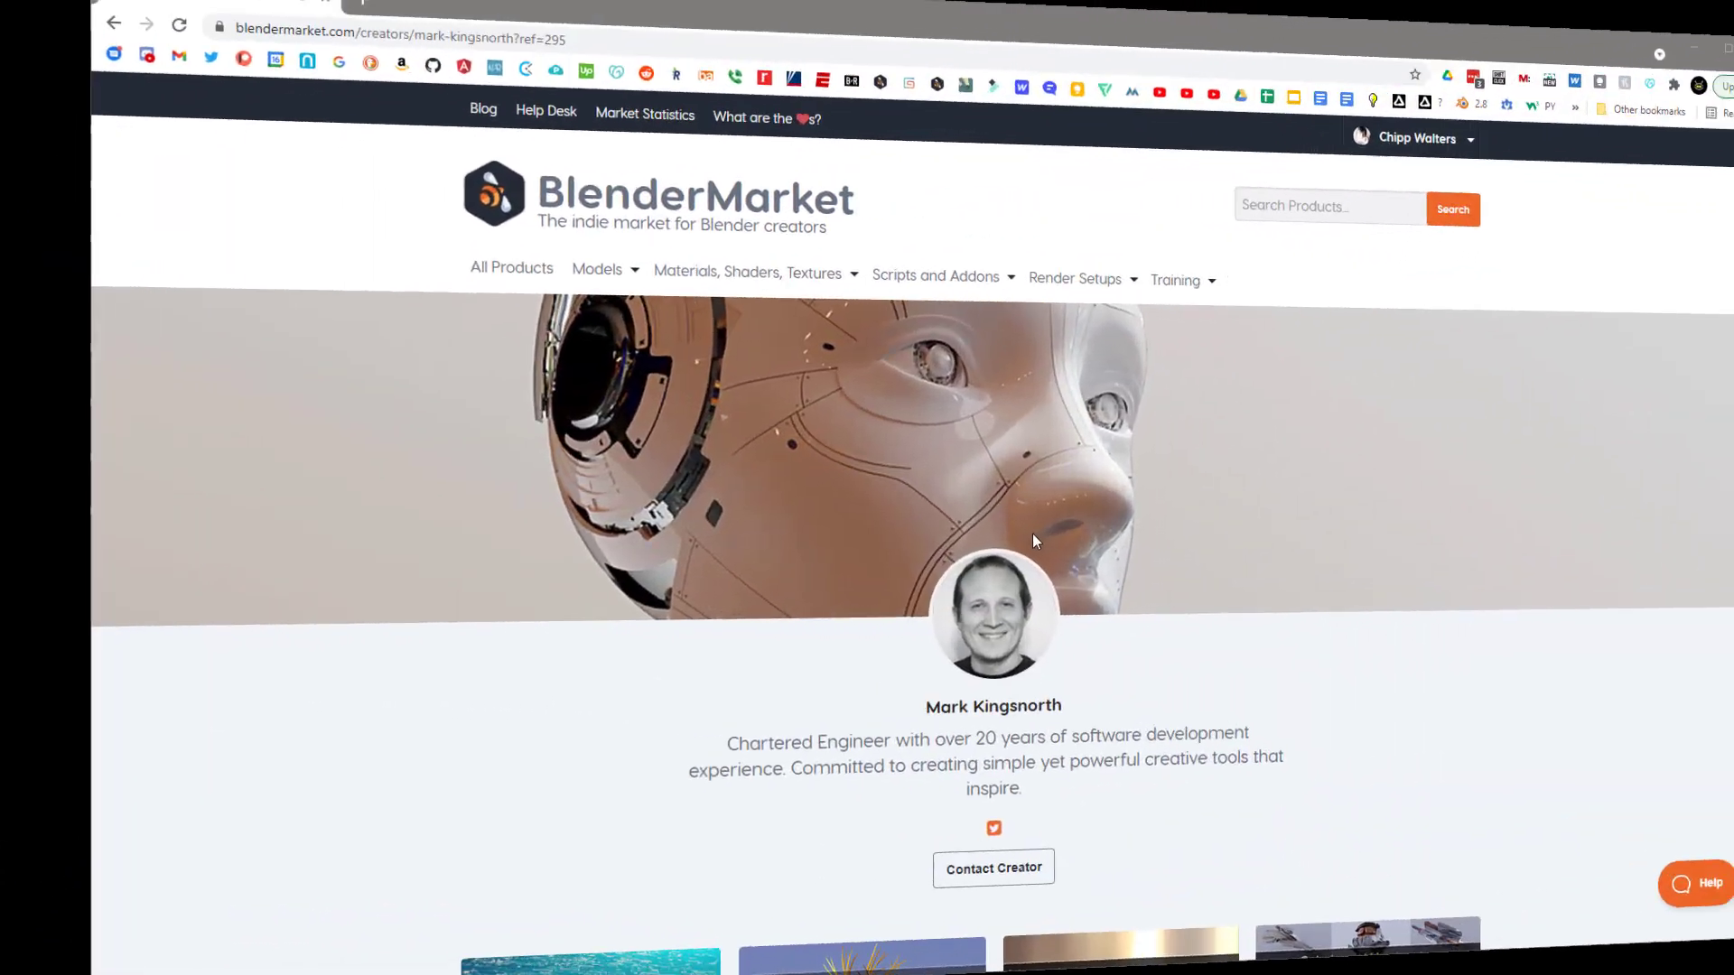
- Browse the add-on creator's Blender Market store, looking through the product list for Shape Generator and Plating Generator
scroll(1033, 534, down, 4)
scroll(898, 541, up, 3)
scroll(898, 536, up, 1)
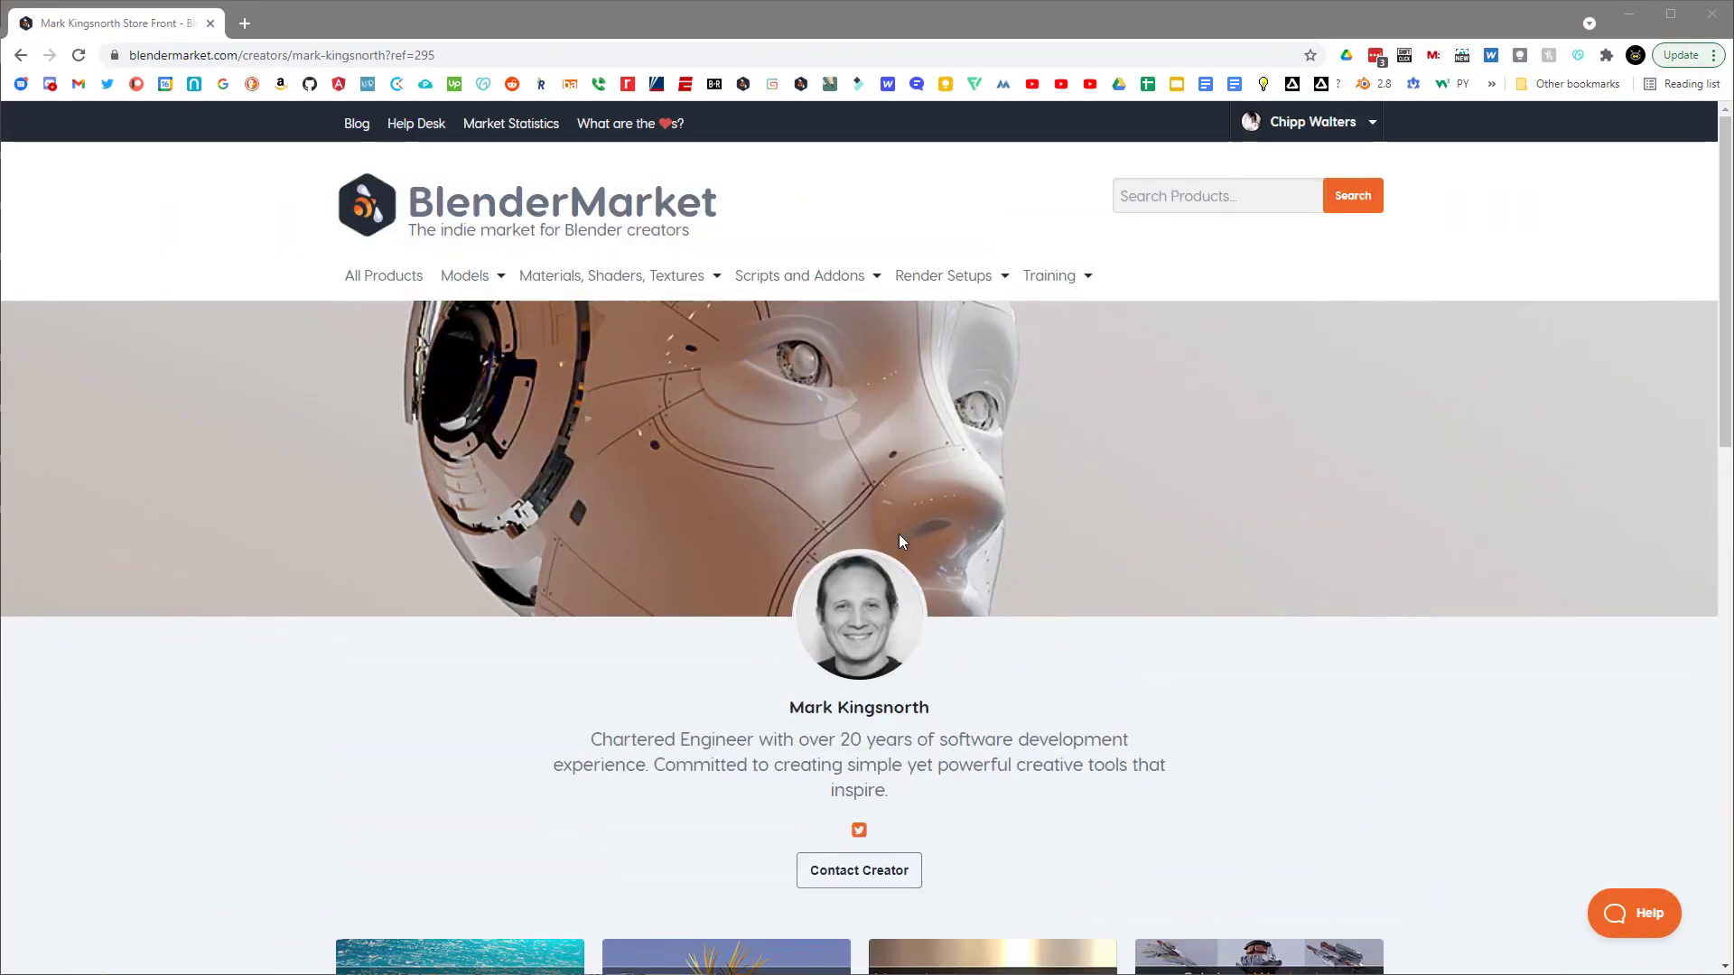
scroll(893, 542, down, 5)
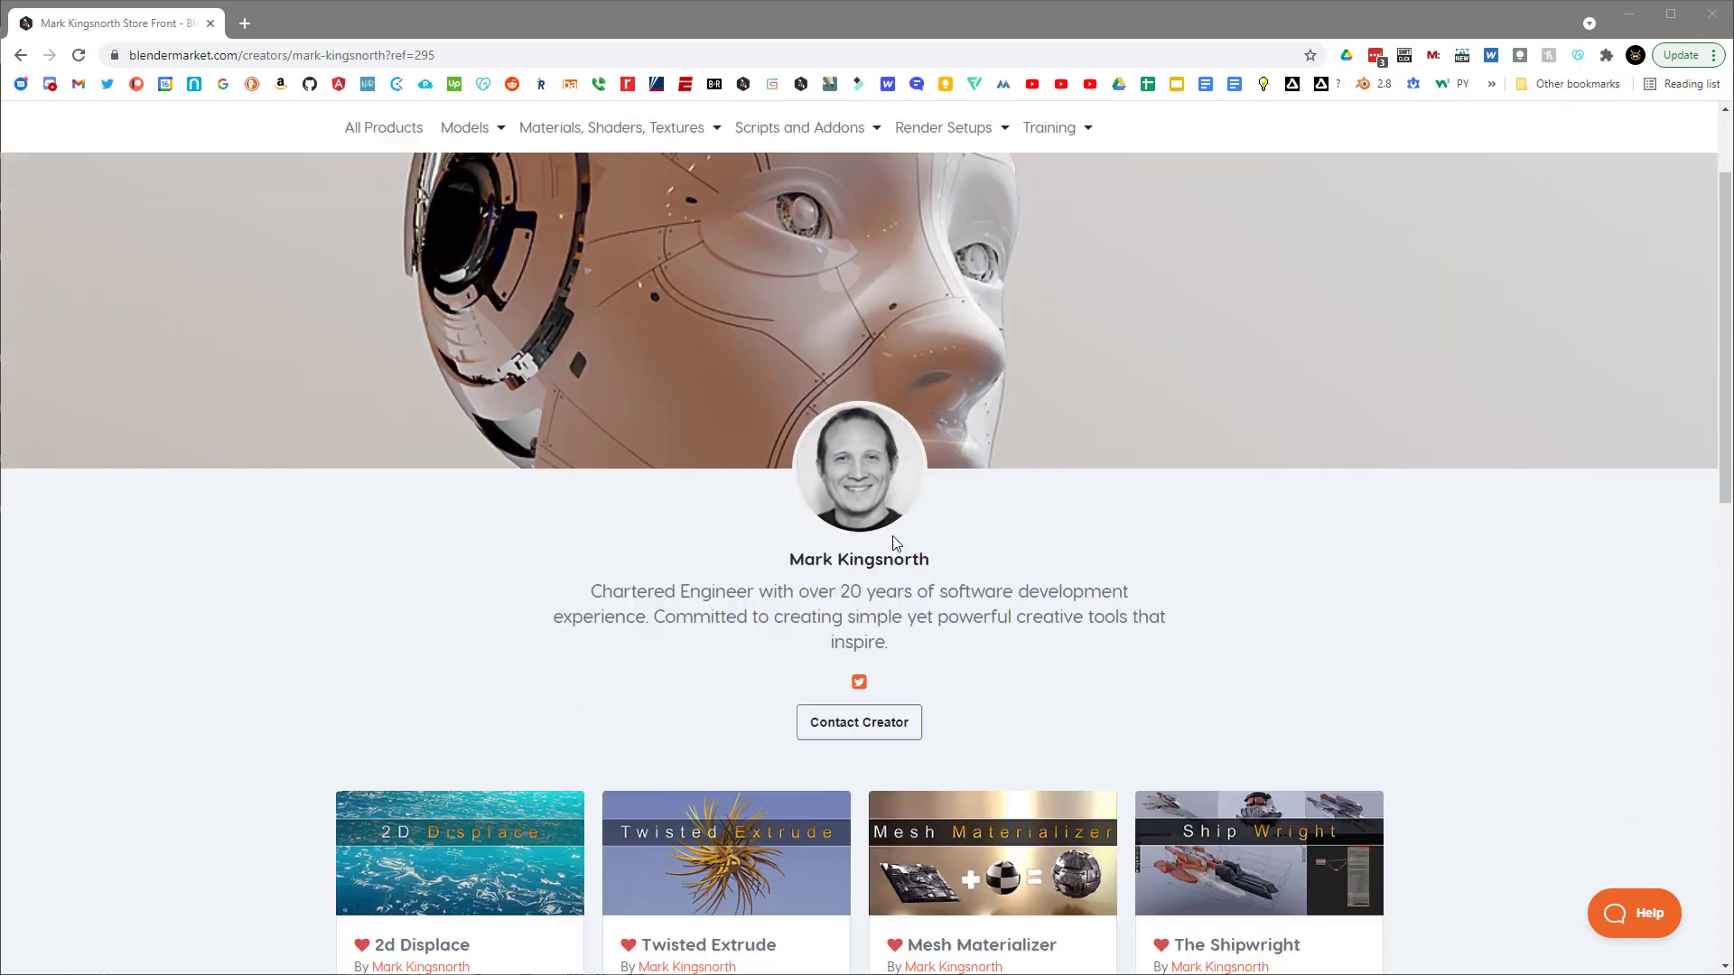
scroll(898, 540, up, 5)
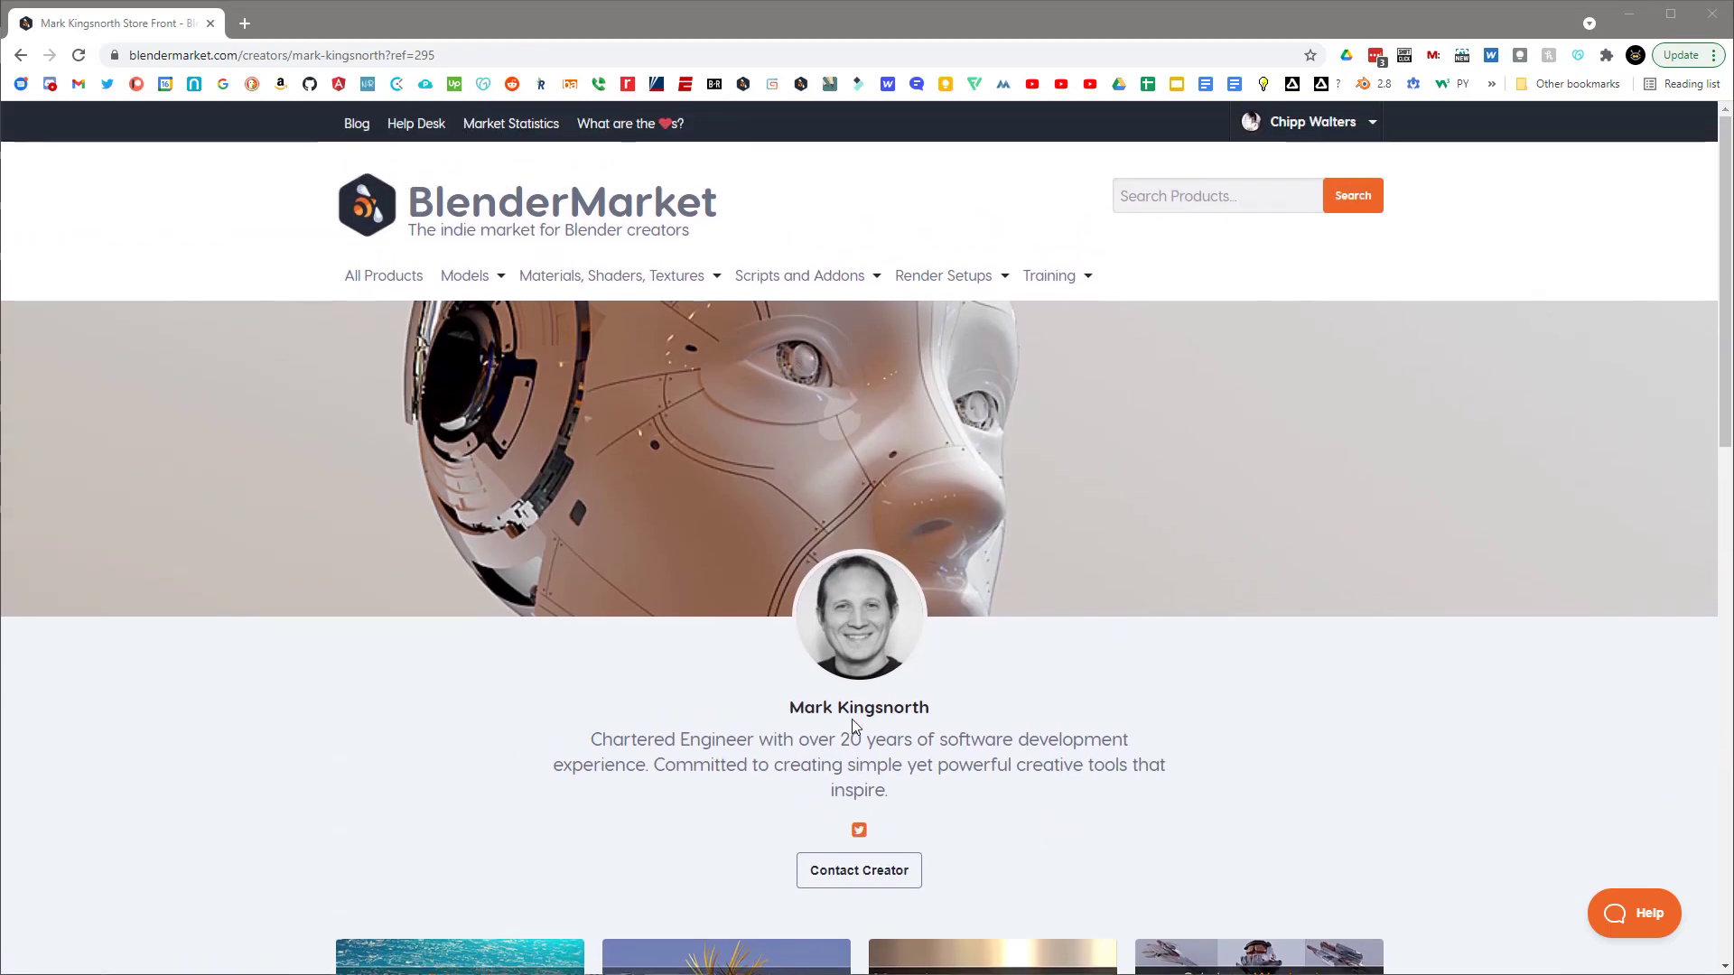
scroll(820, 711, down, 6)
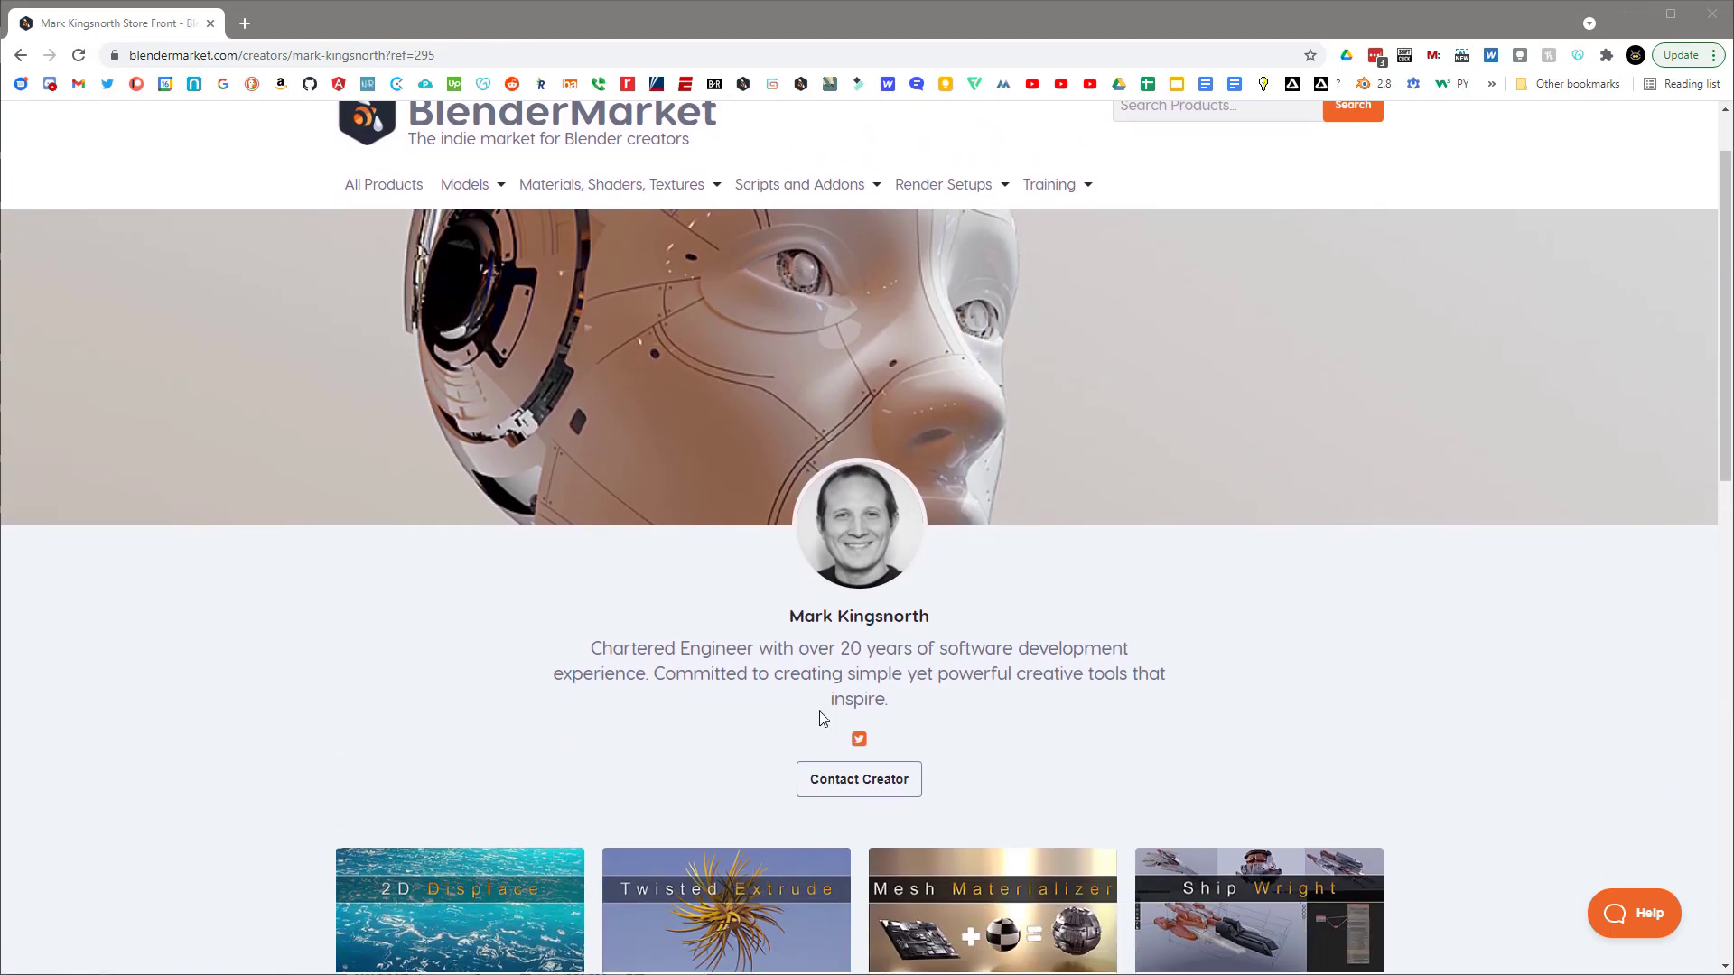
scroll(825, 708, down, 4)
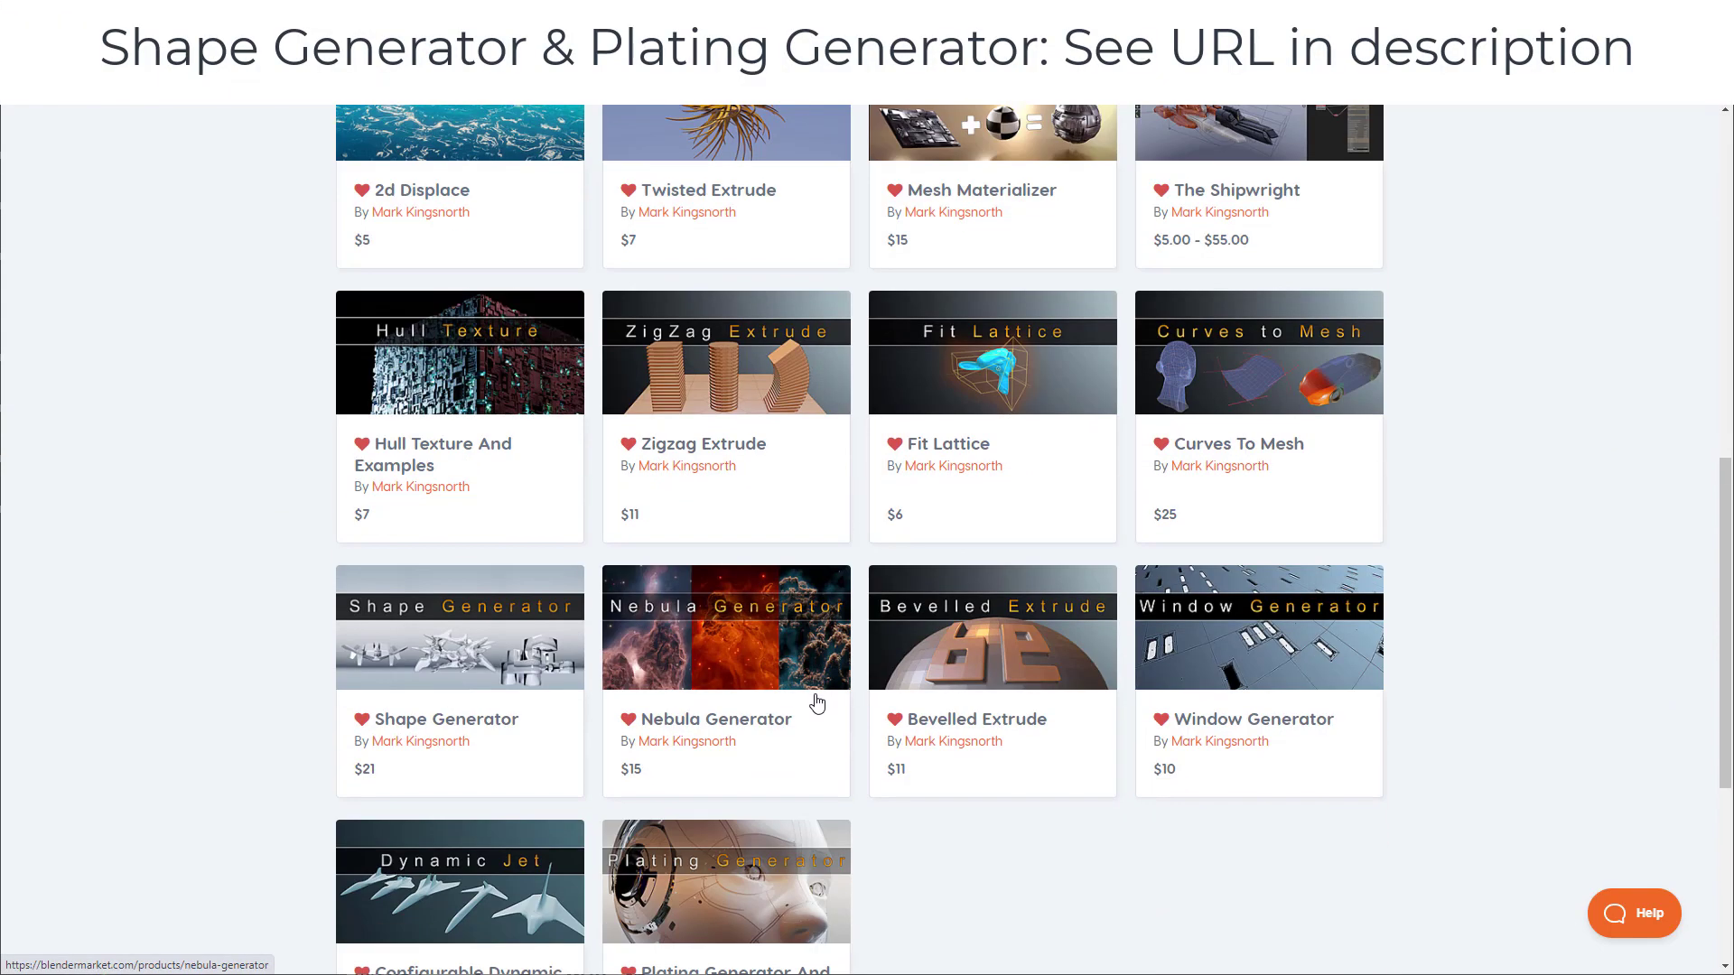
scroll(818, 703, down, 2)
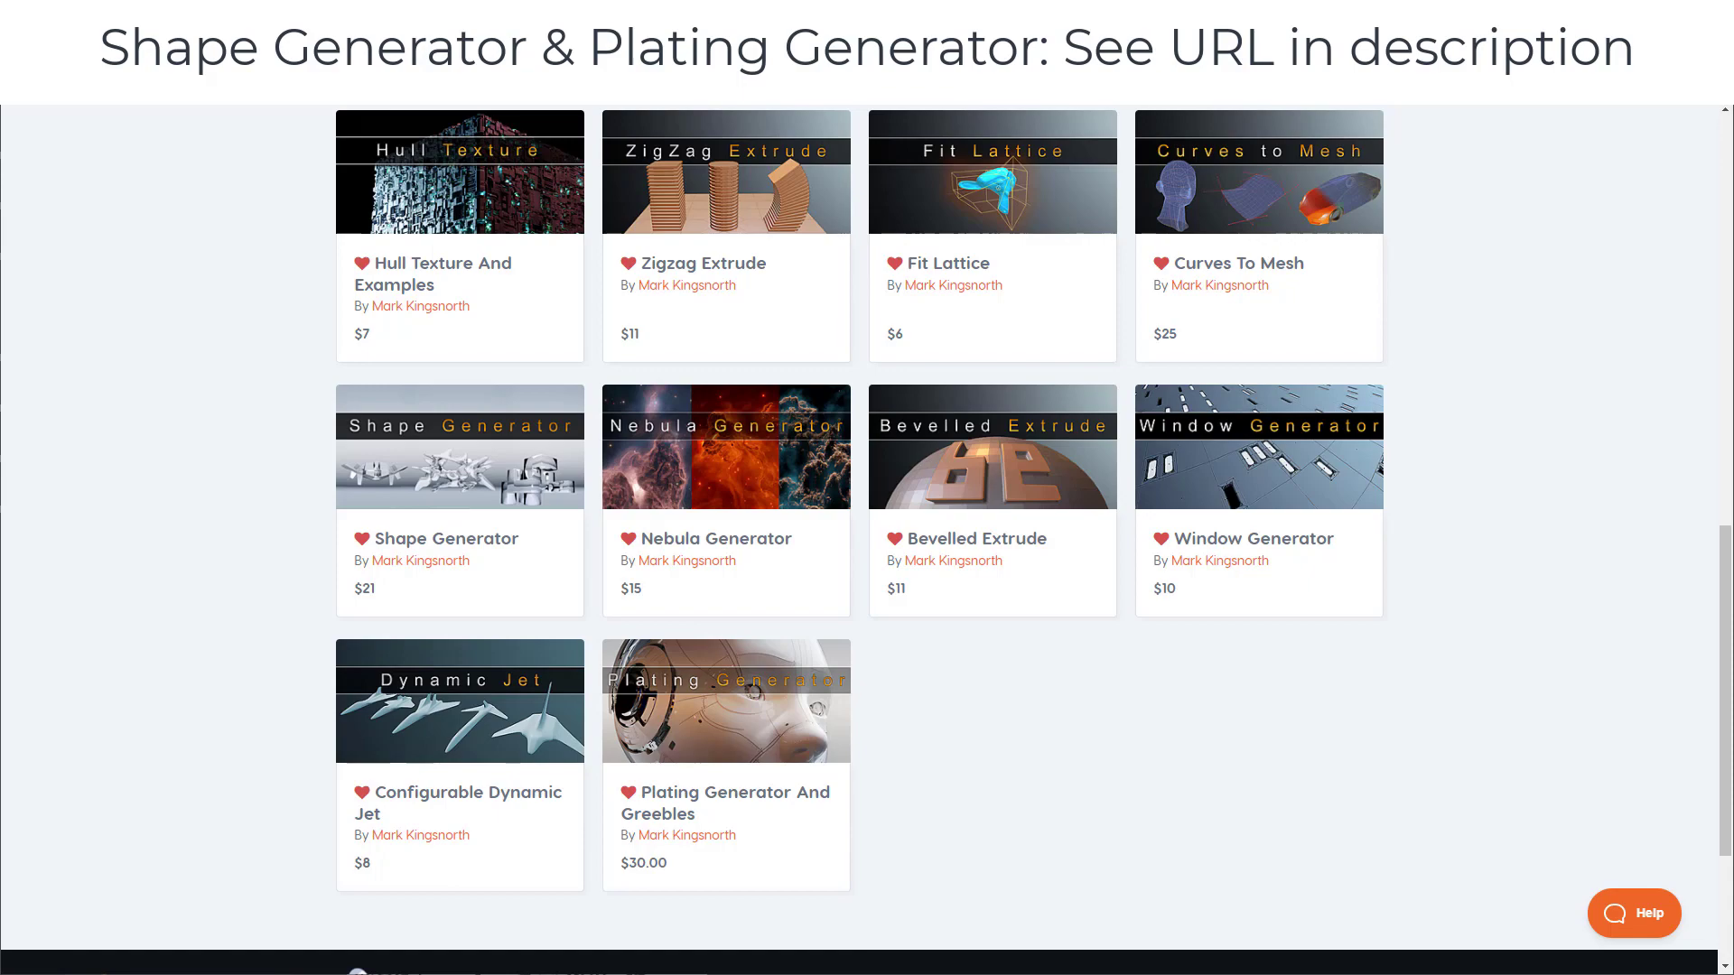
scroll(1269, 716, up, 5)
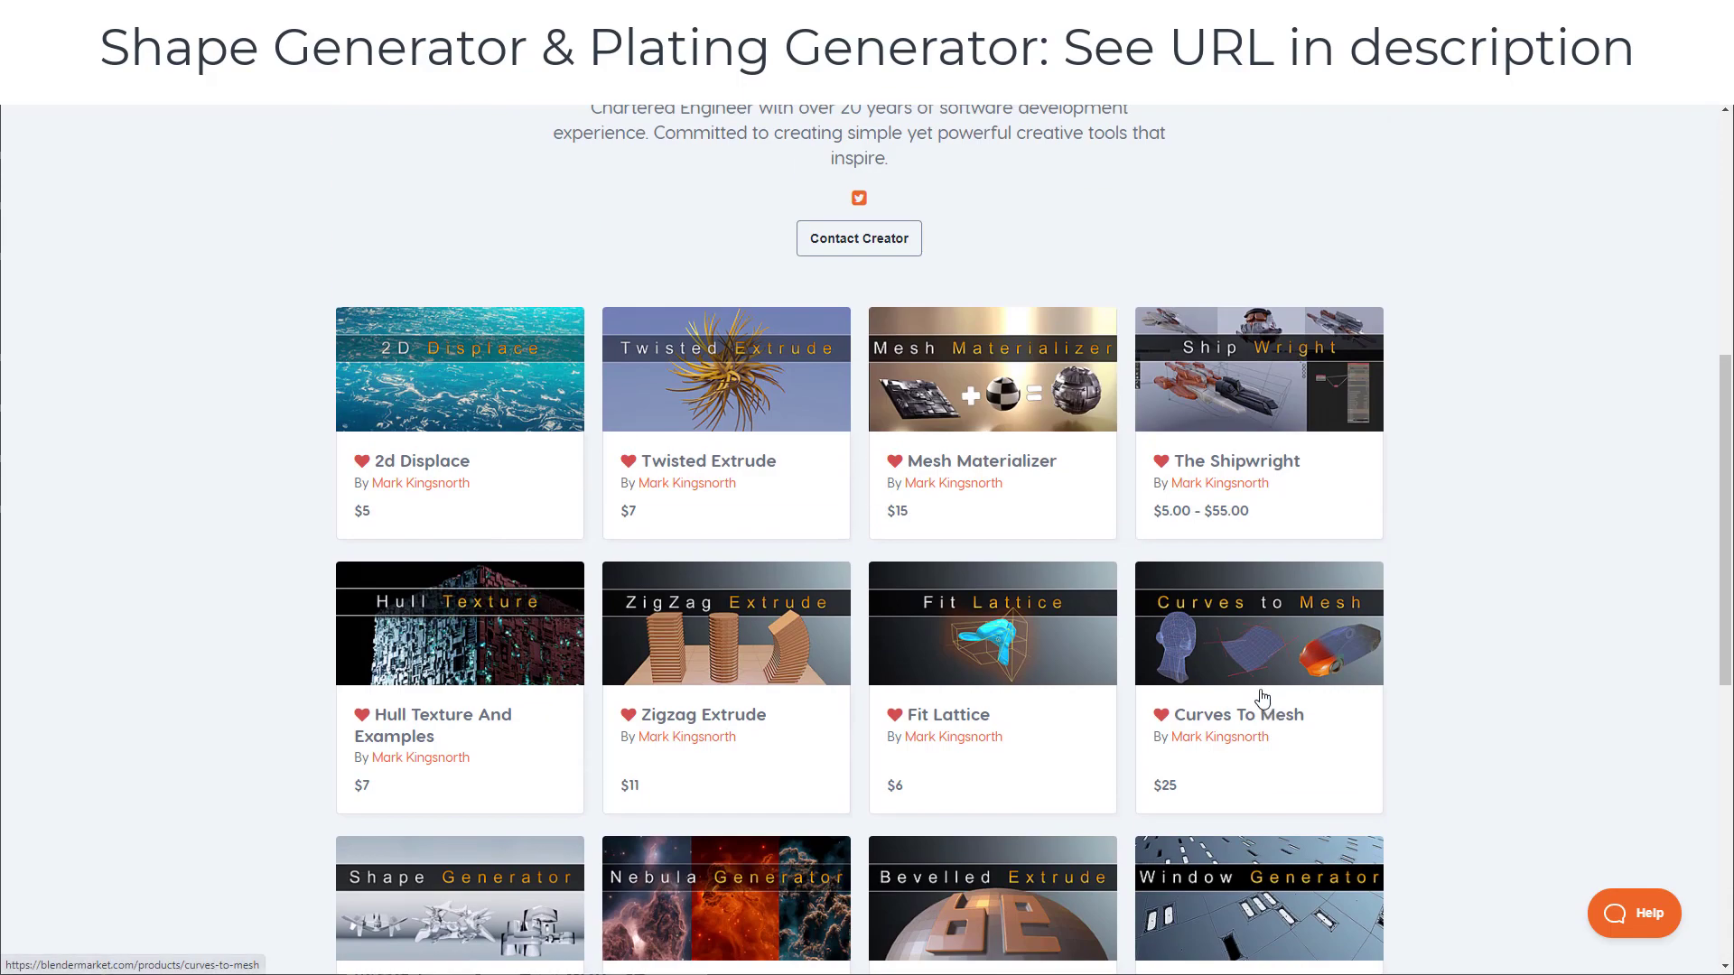
scroll(1262, 697, up, 7)
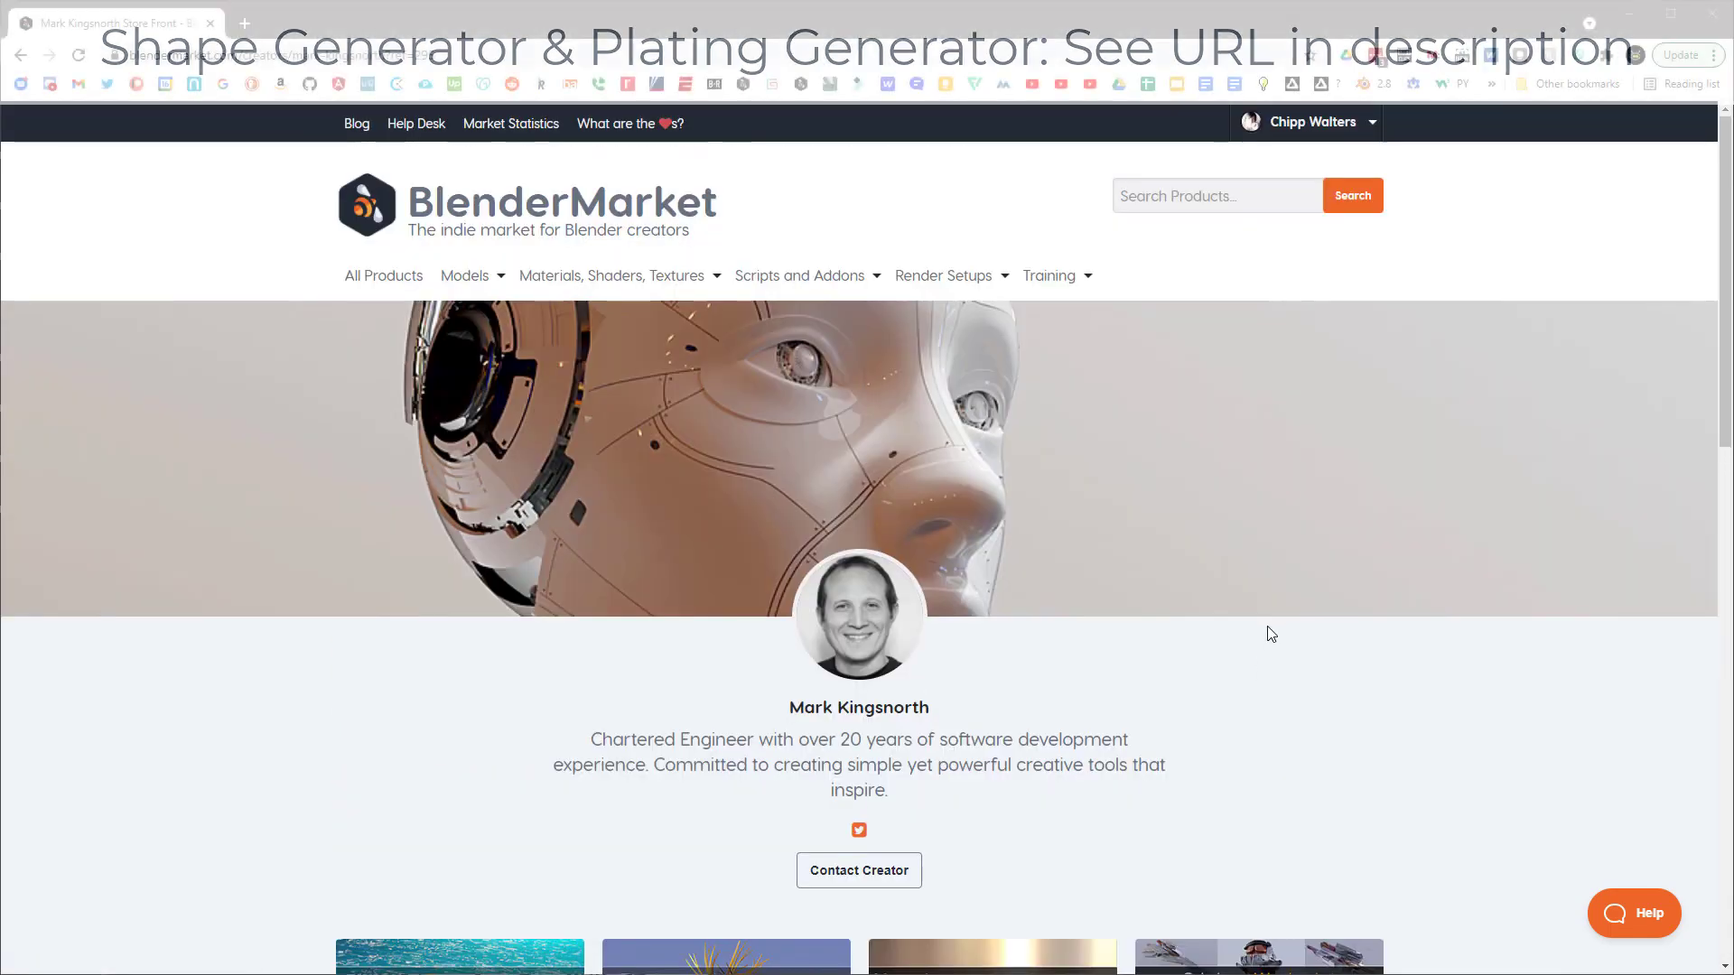
scroll(1382, 639, down, 2)
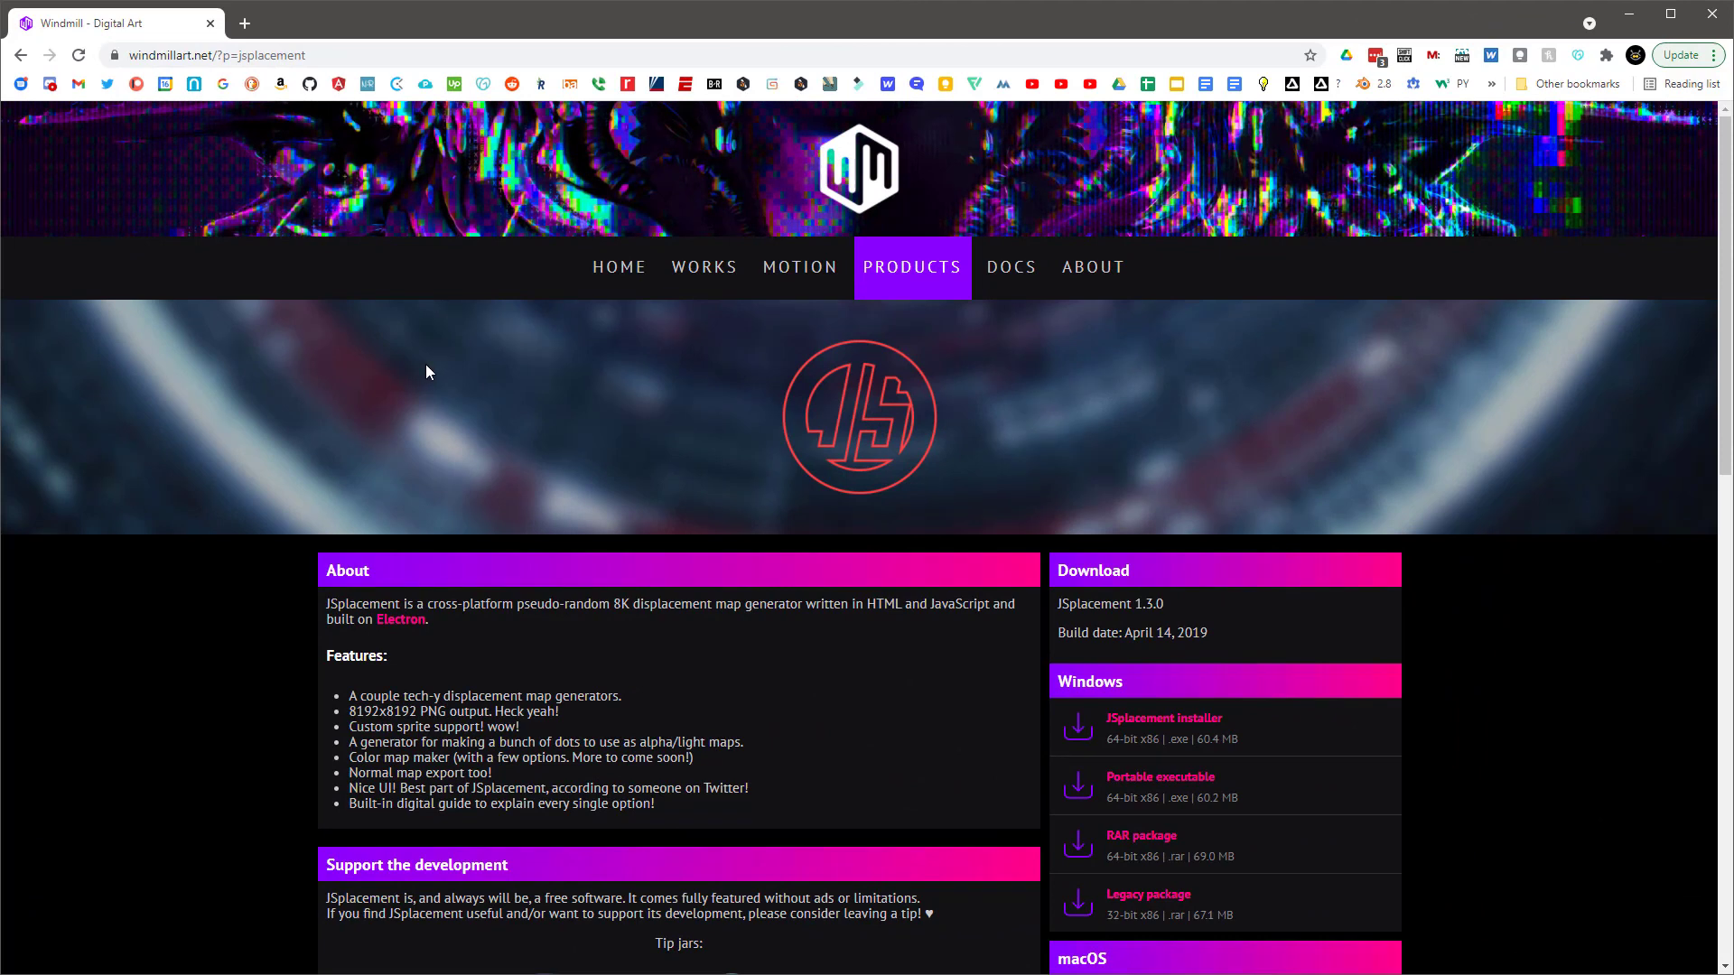
- Review the JSplacement product page's features and its Windows, macOS and Linux downloads
scroll(649, 565, down, 5)
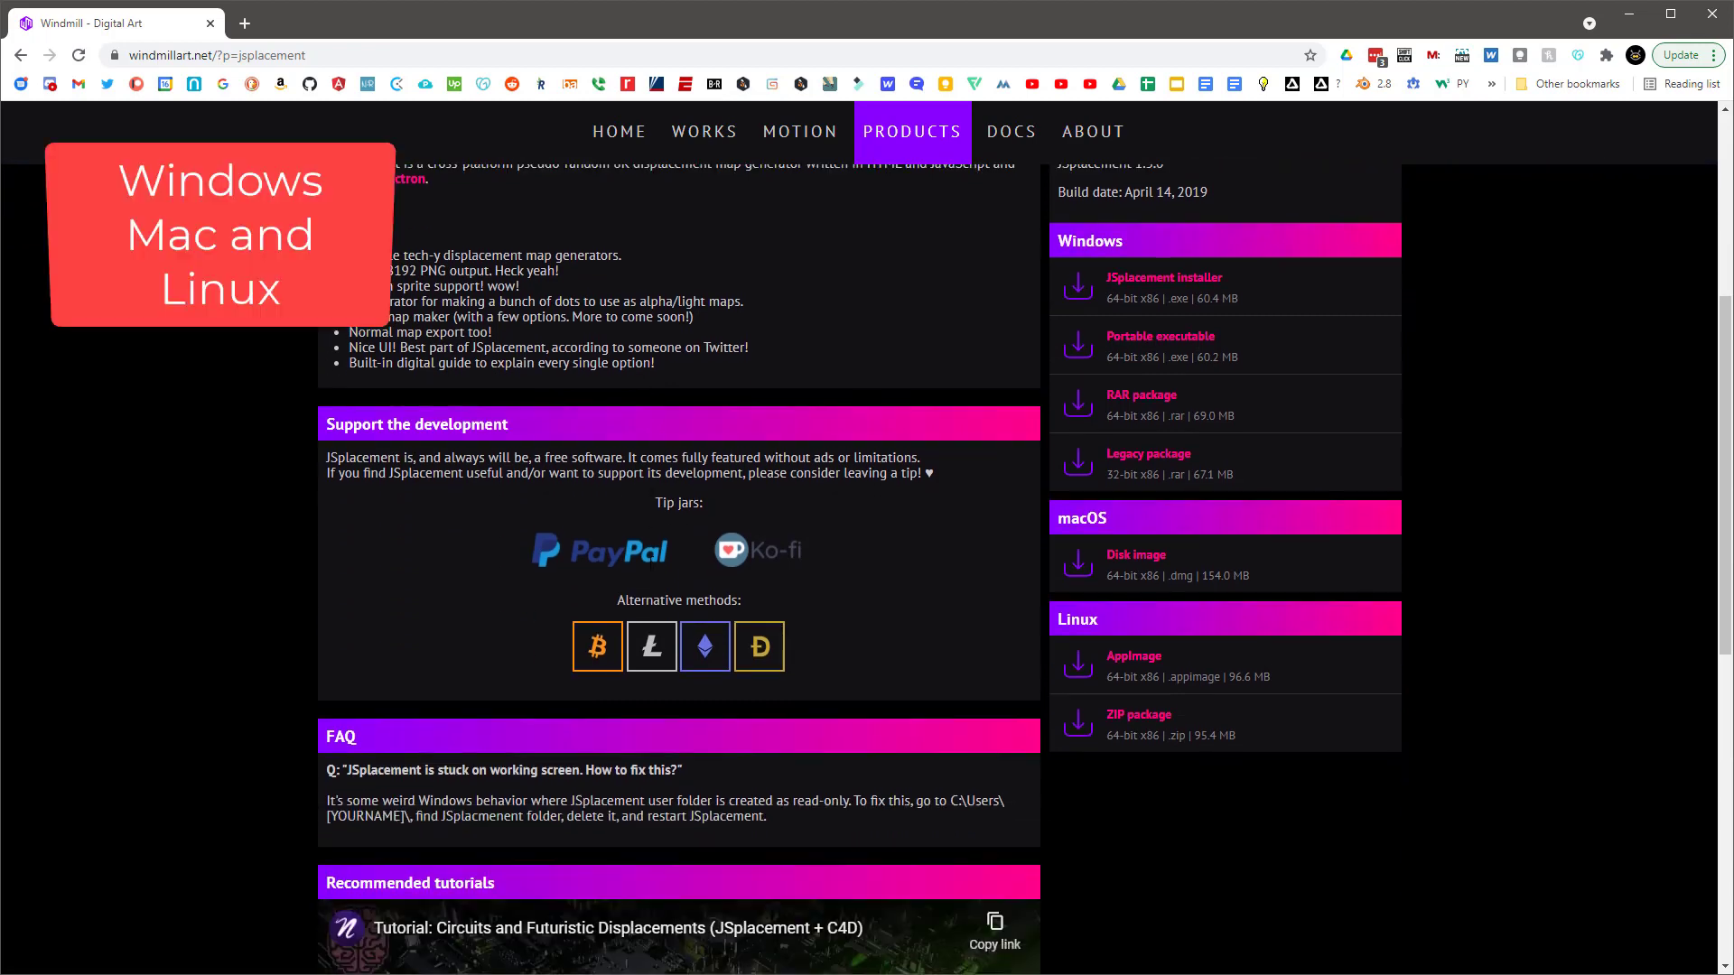
scroll(923, 695, up, 5)
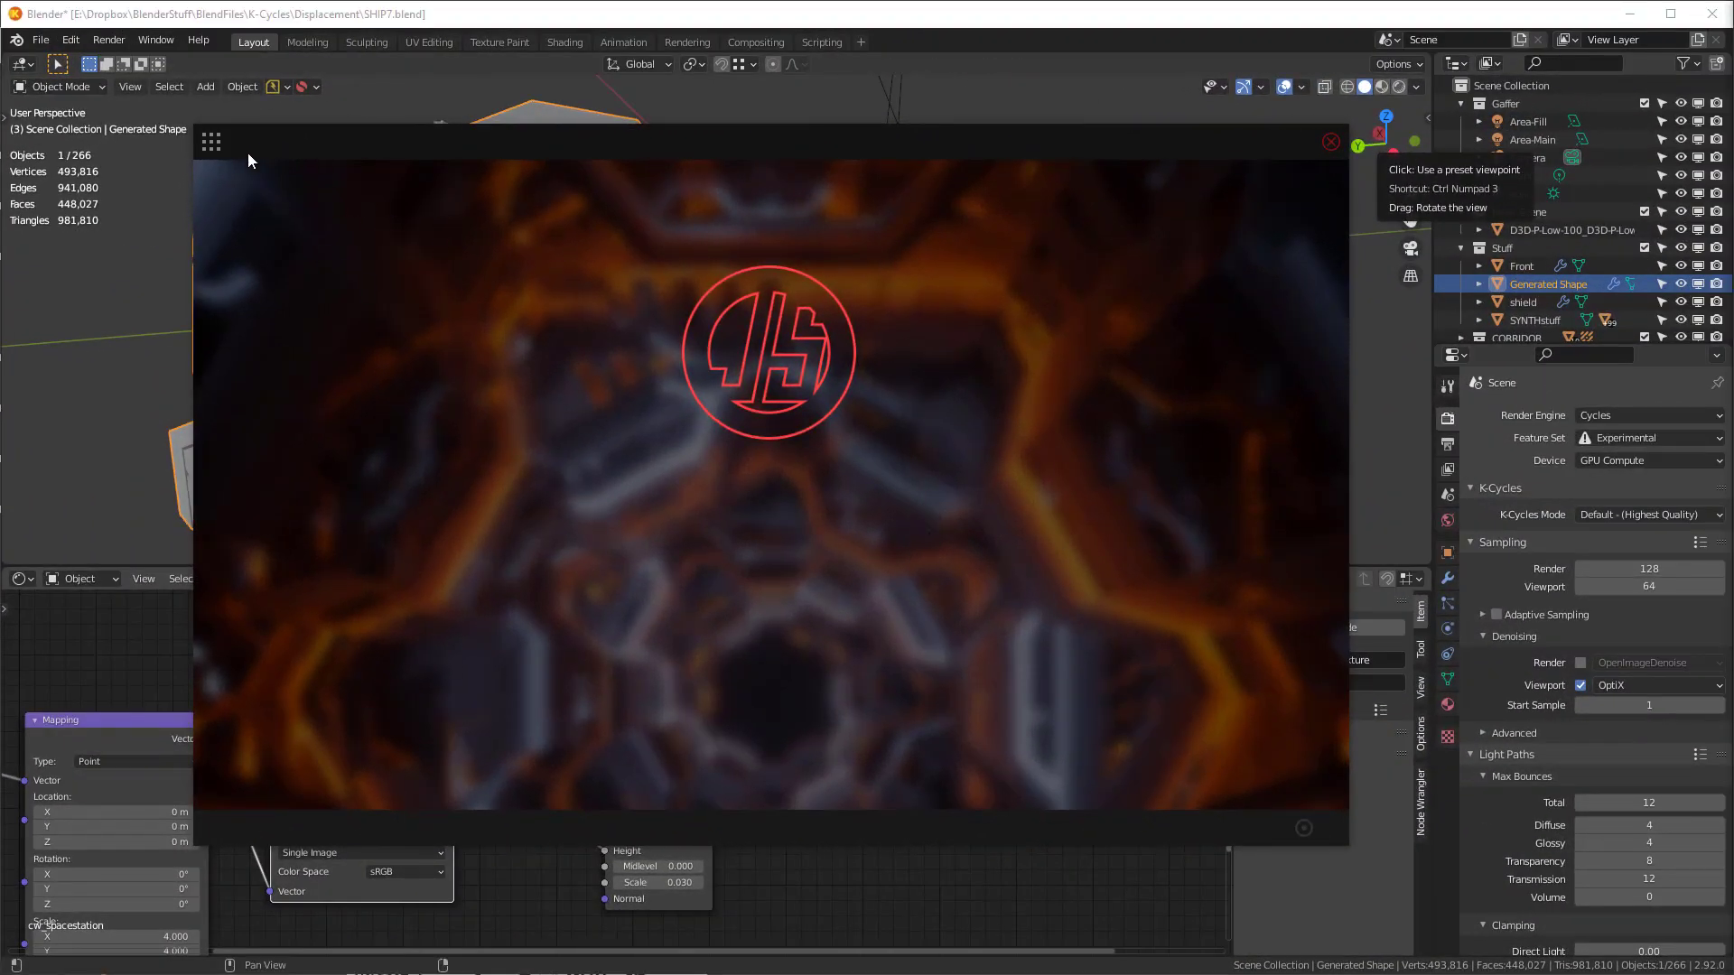
- Switch to the JSplacement: 2 generator, choose the Crap Pack sprite set and generate displacement maps from it
click(211, 143)
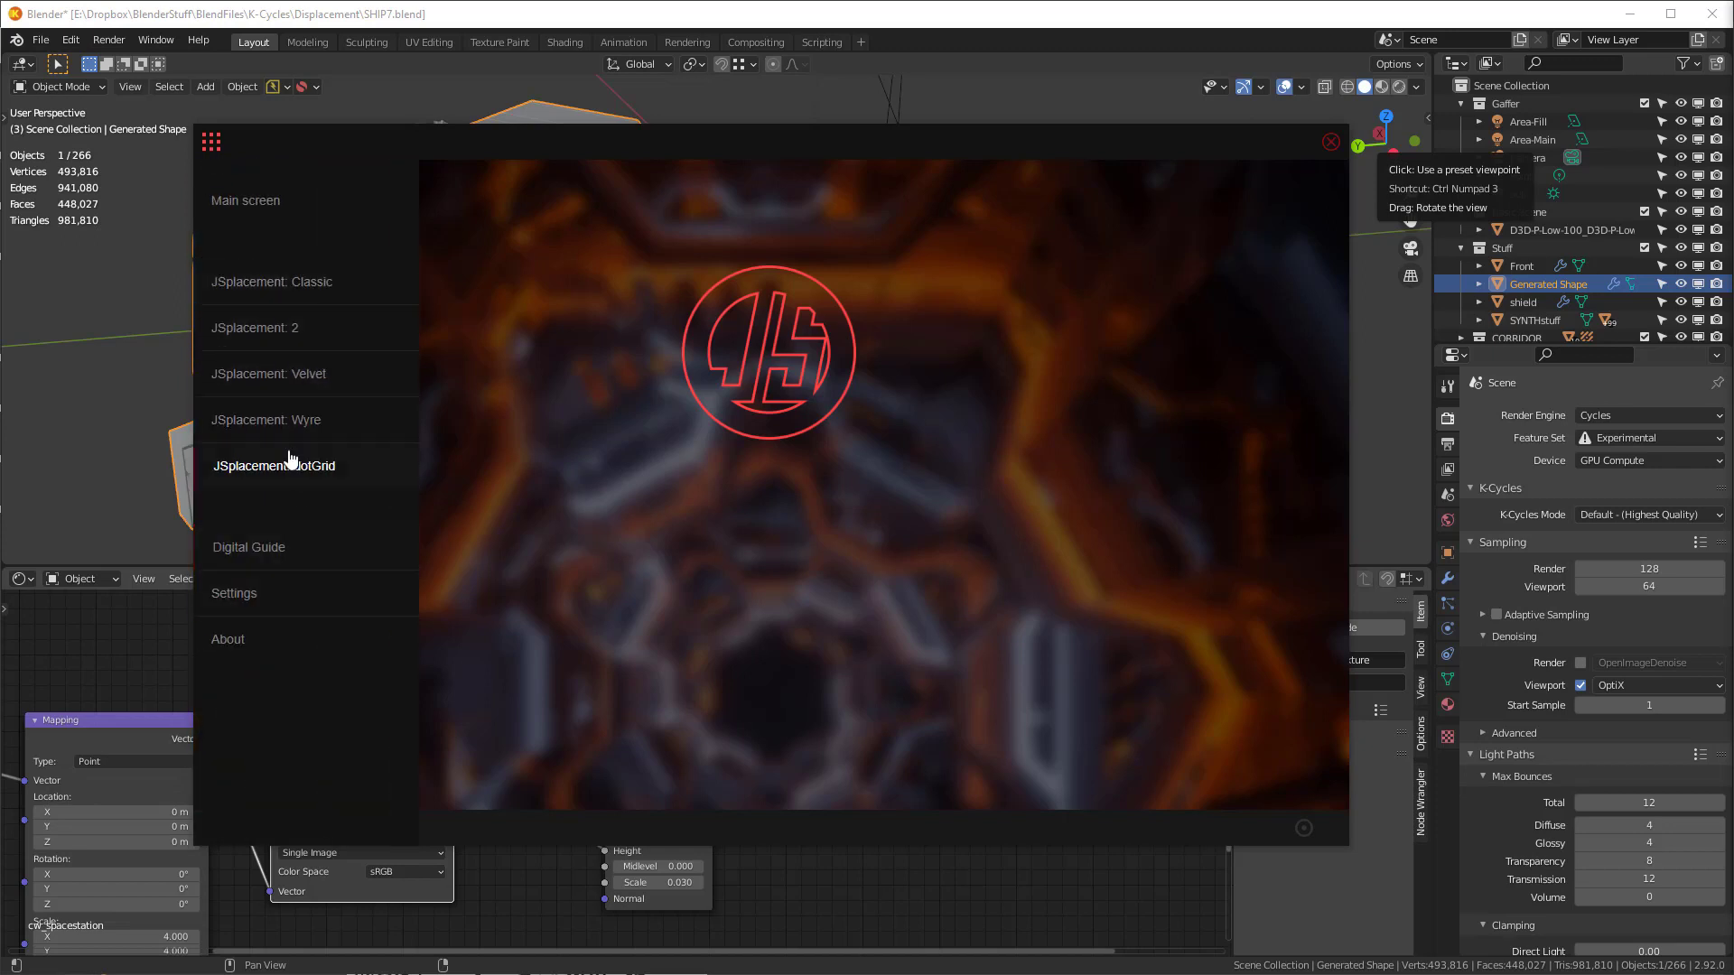
click(241, 336)
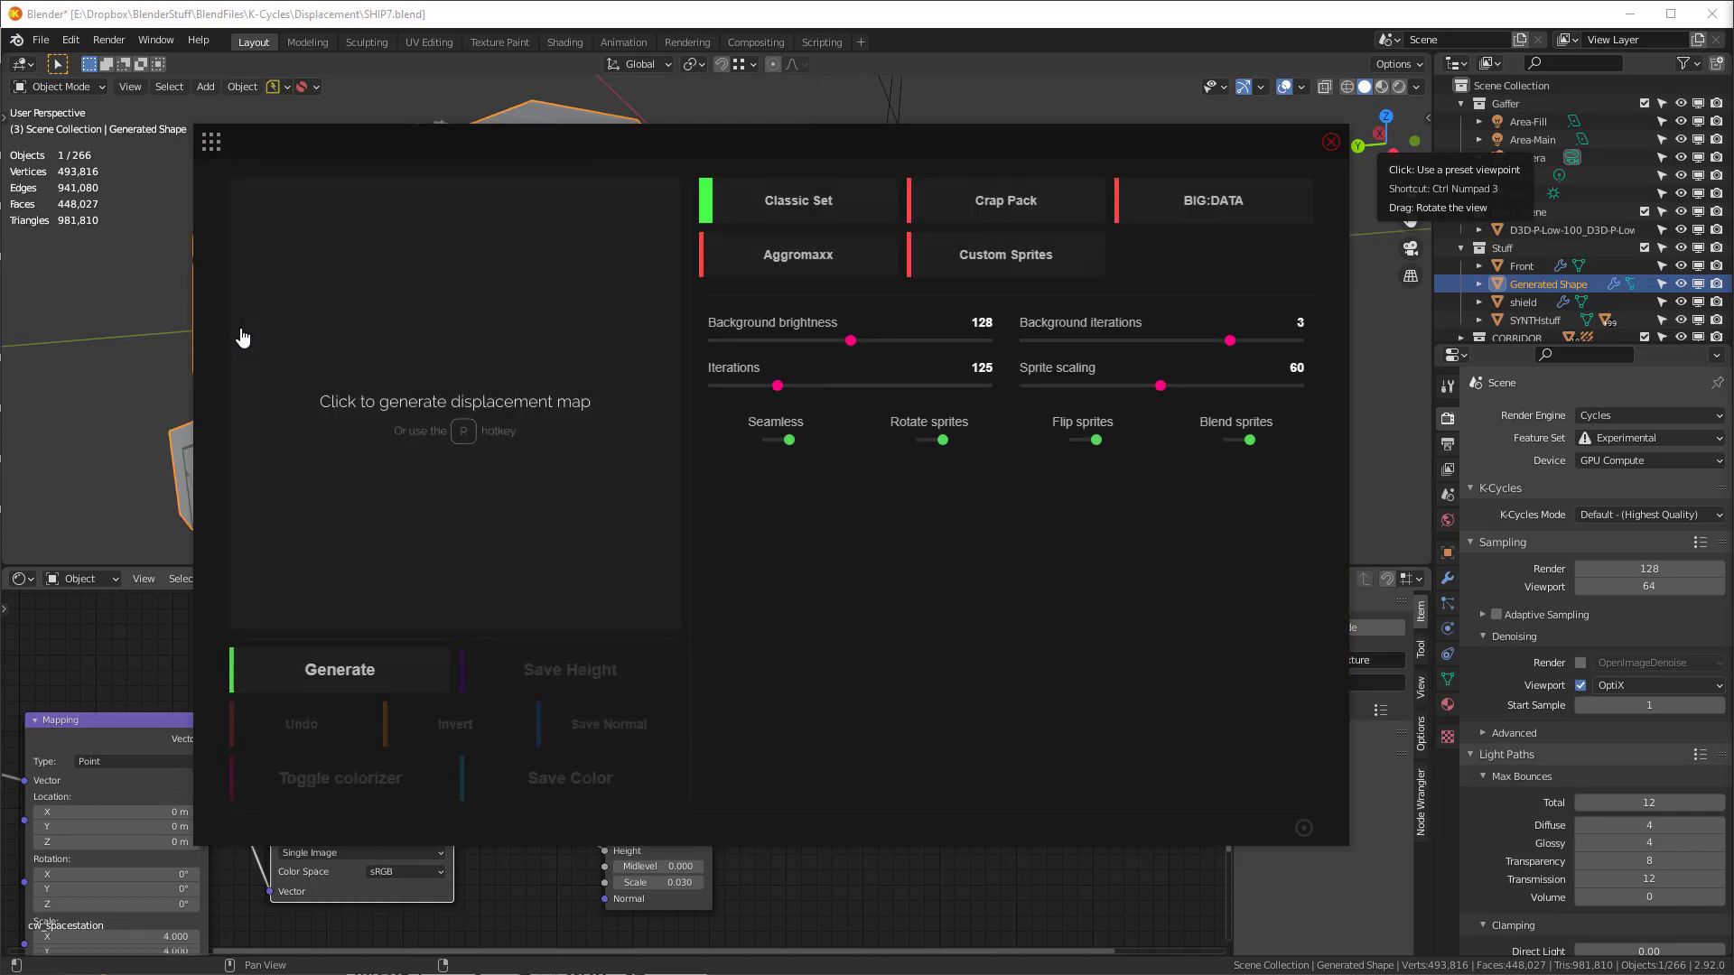
click(1003, 201)
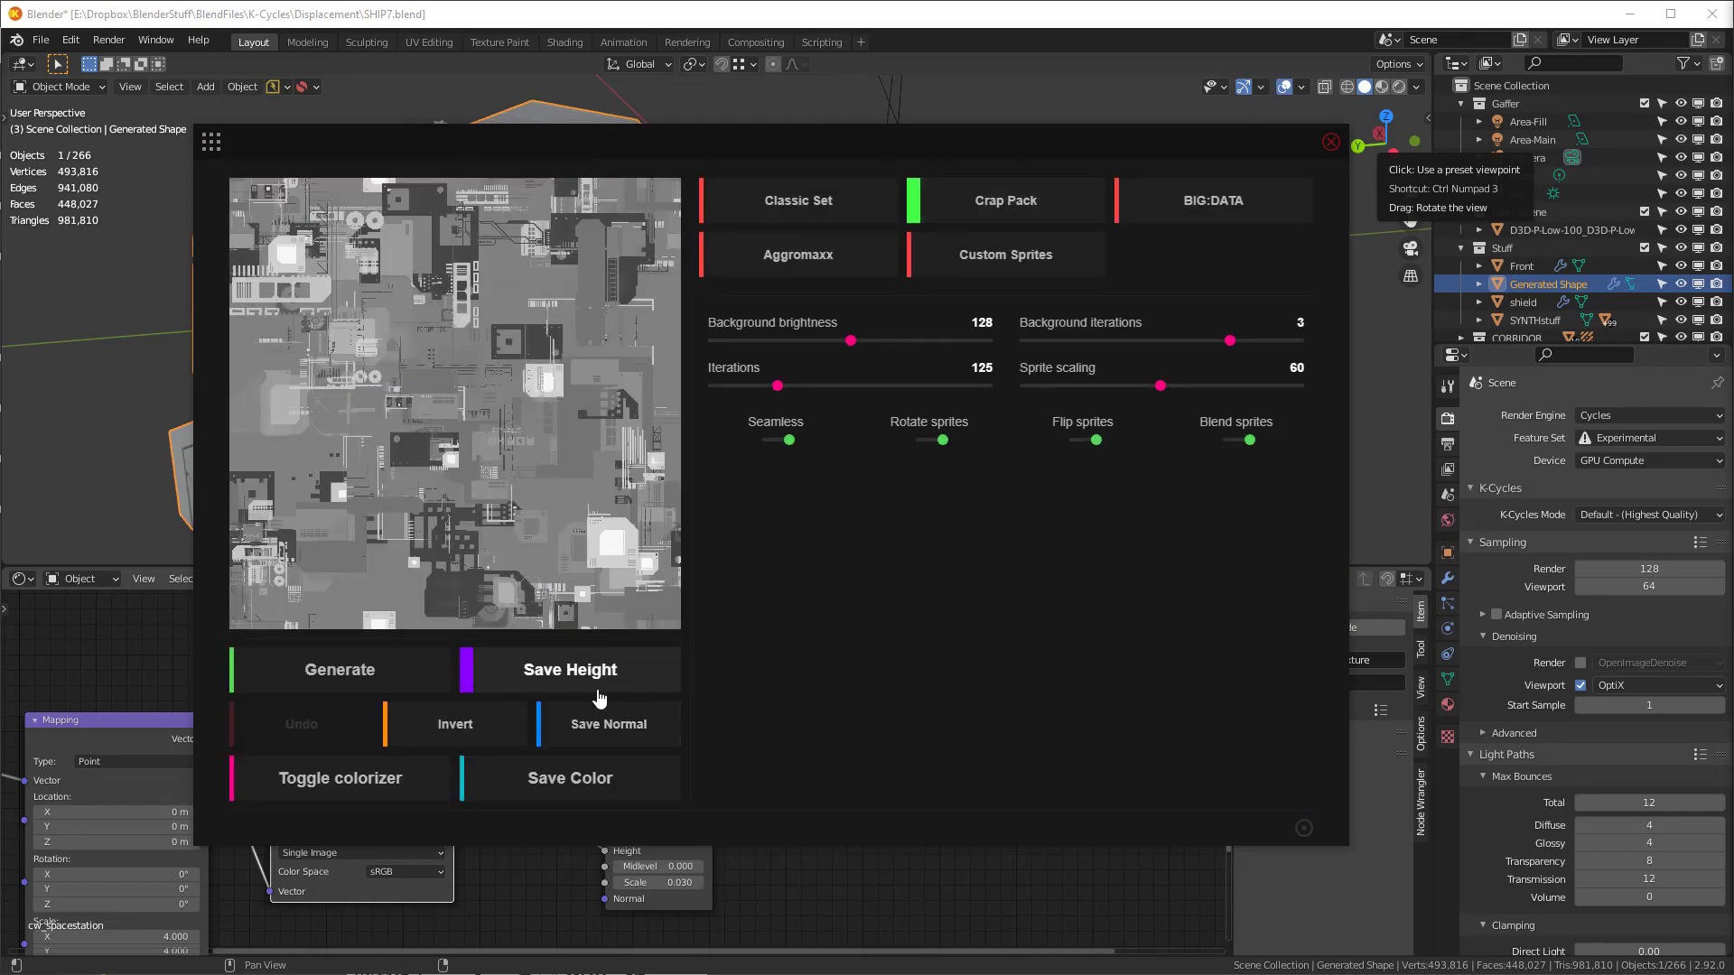
click(342, 669)
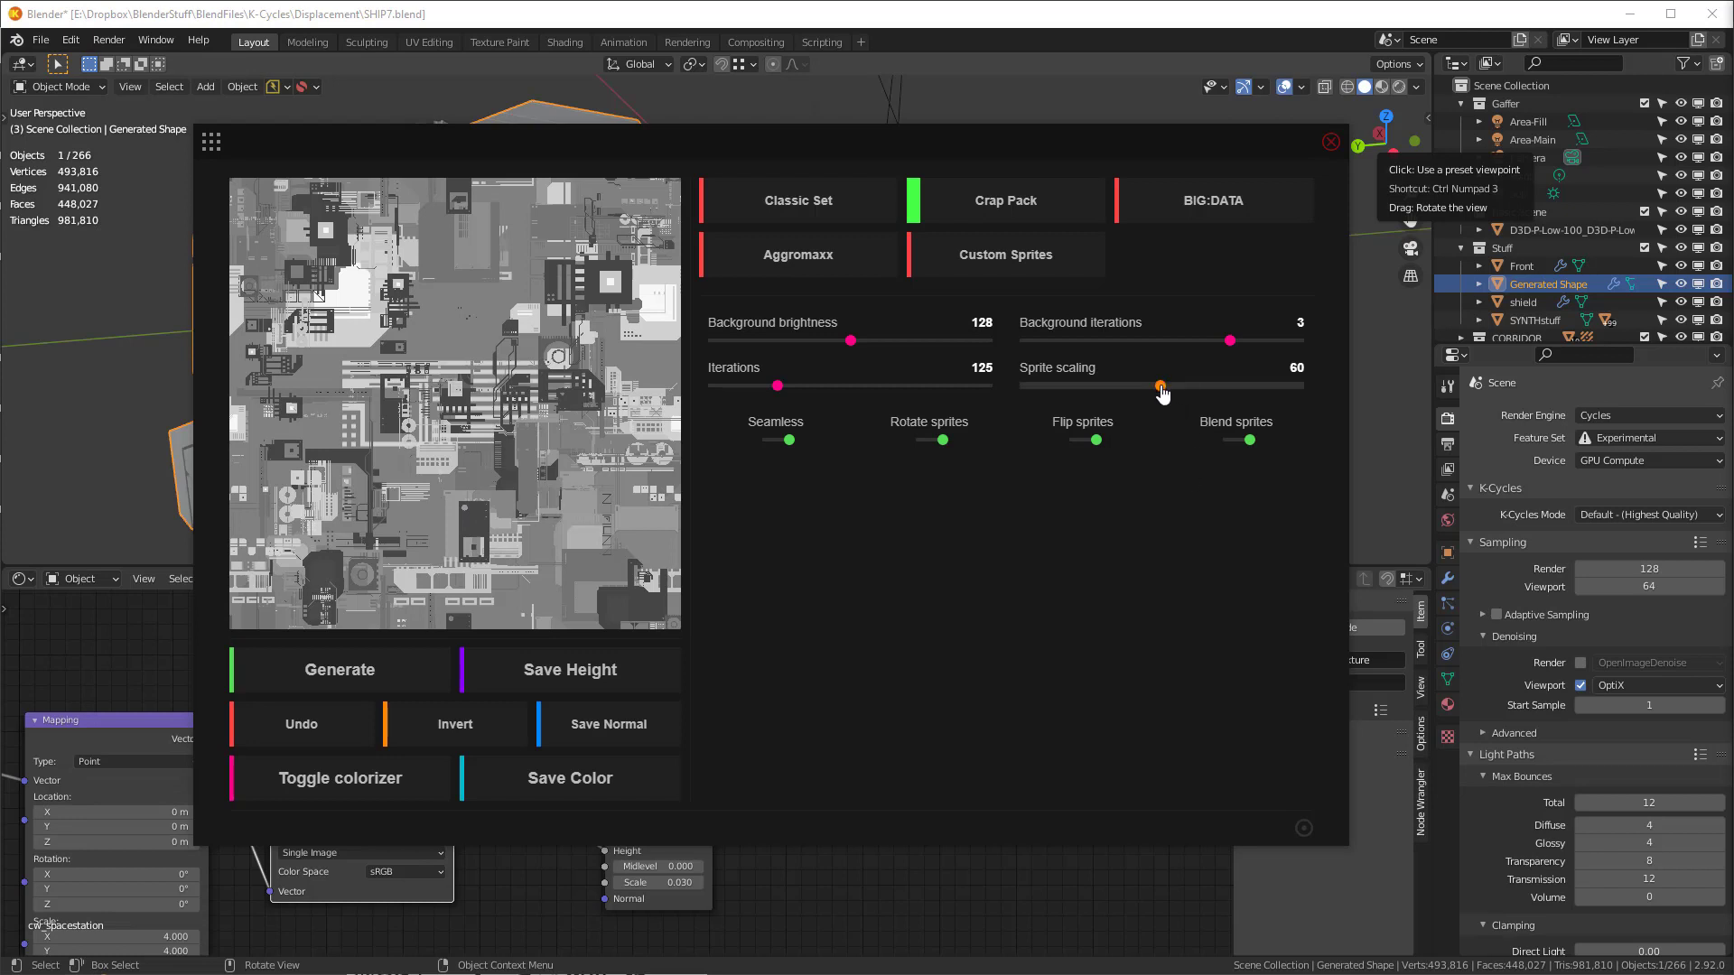
- Regenerate the Crap Pack map with sprite scaling 90, open the save dialog for its height map and dismiss it
drag(1161, 387, 1229, 388)
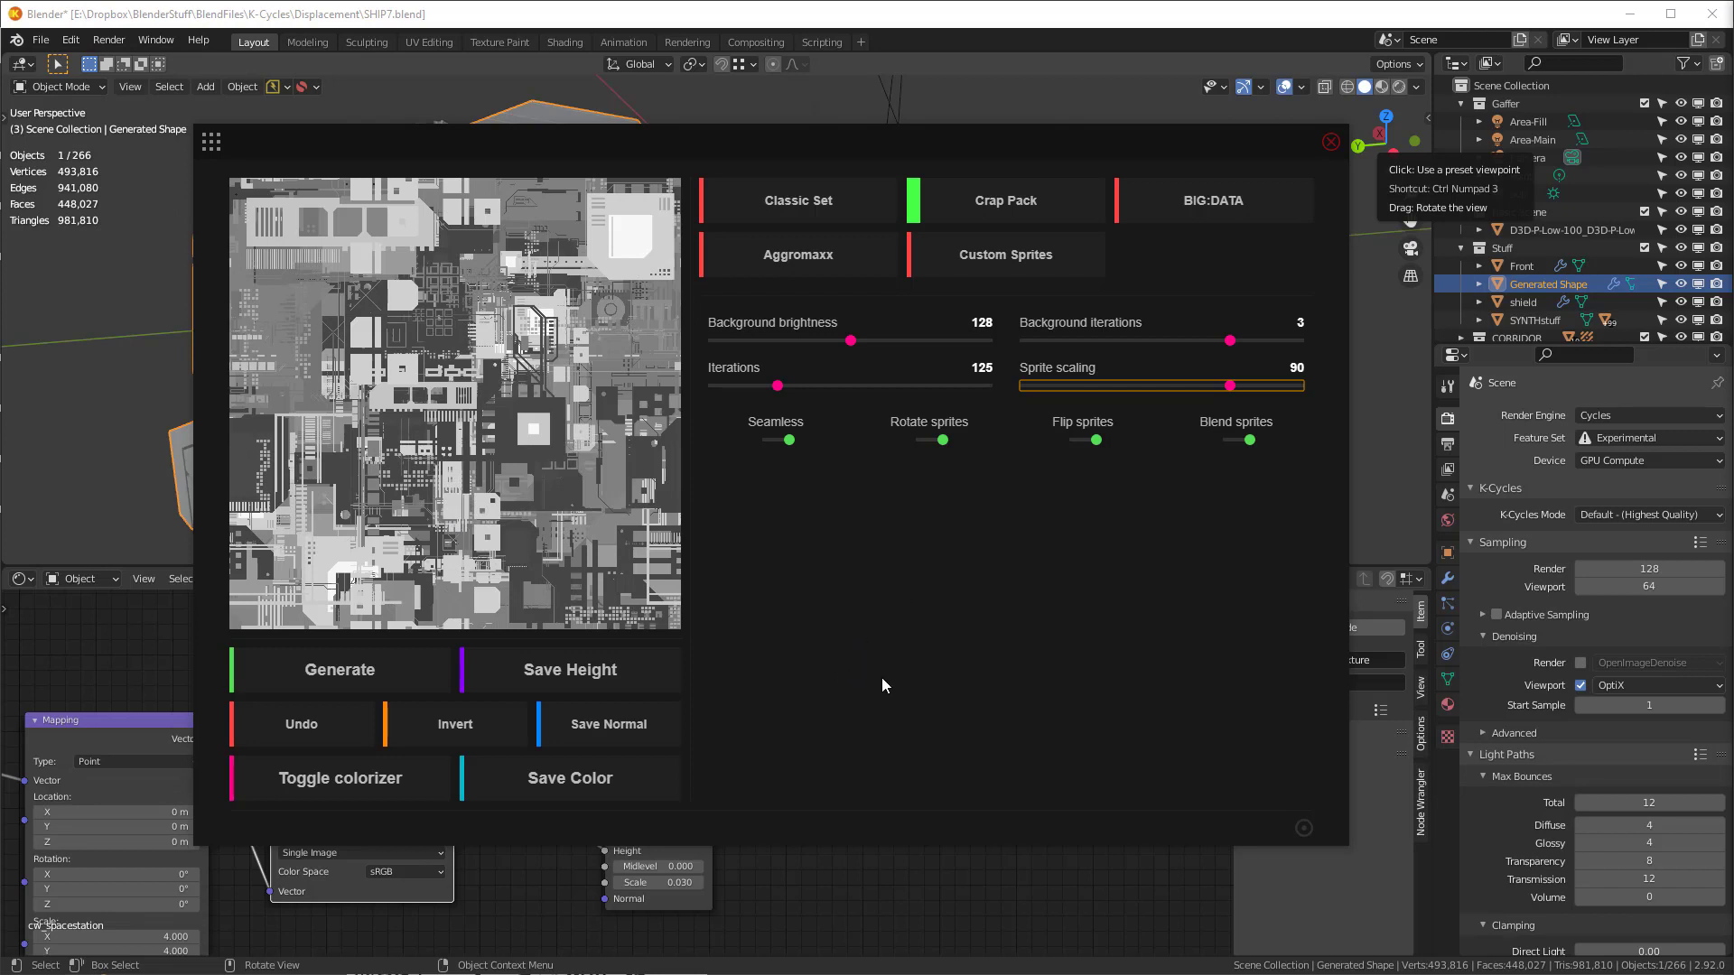
click(569, 677)
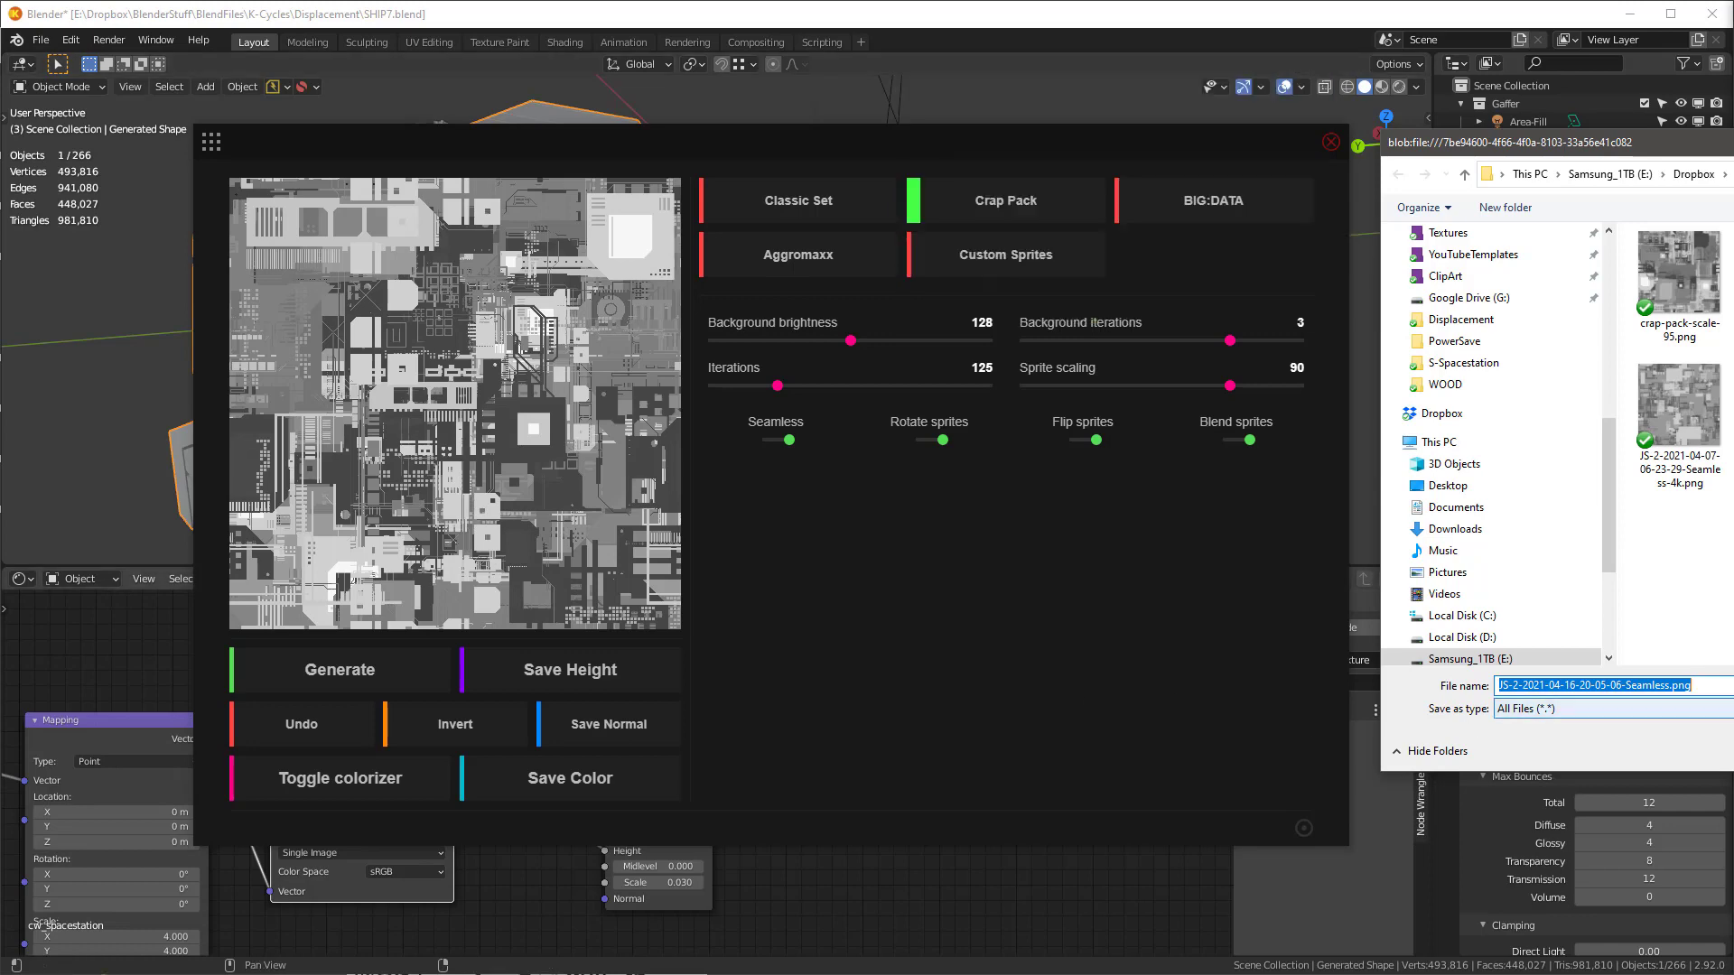
key(Escape)
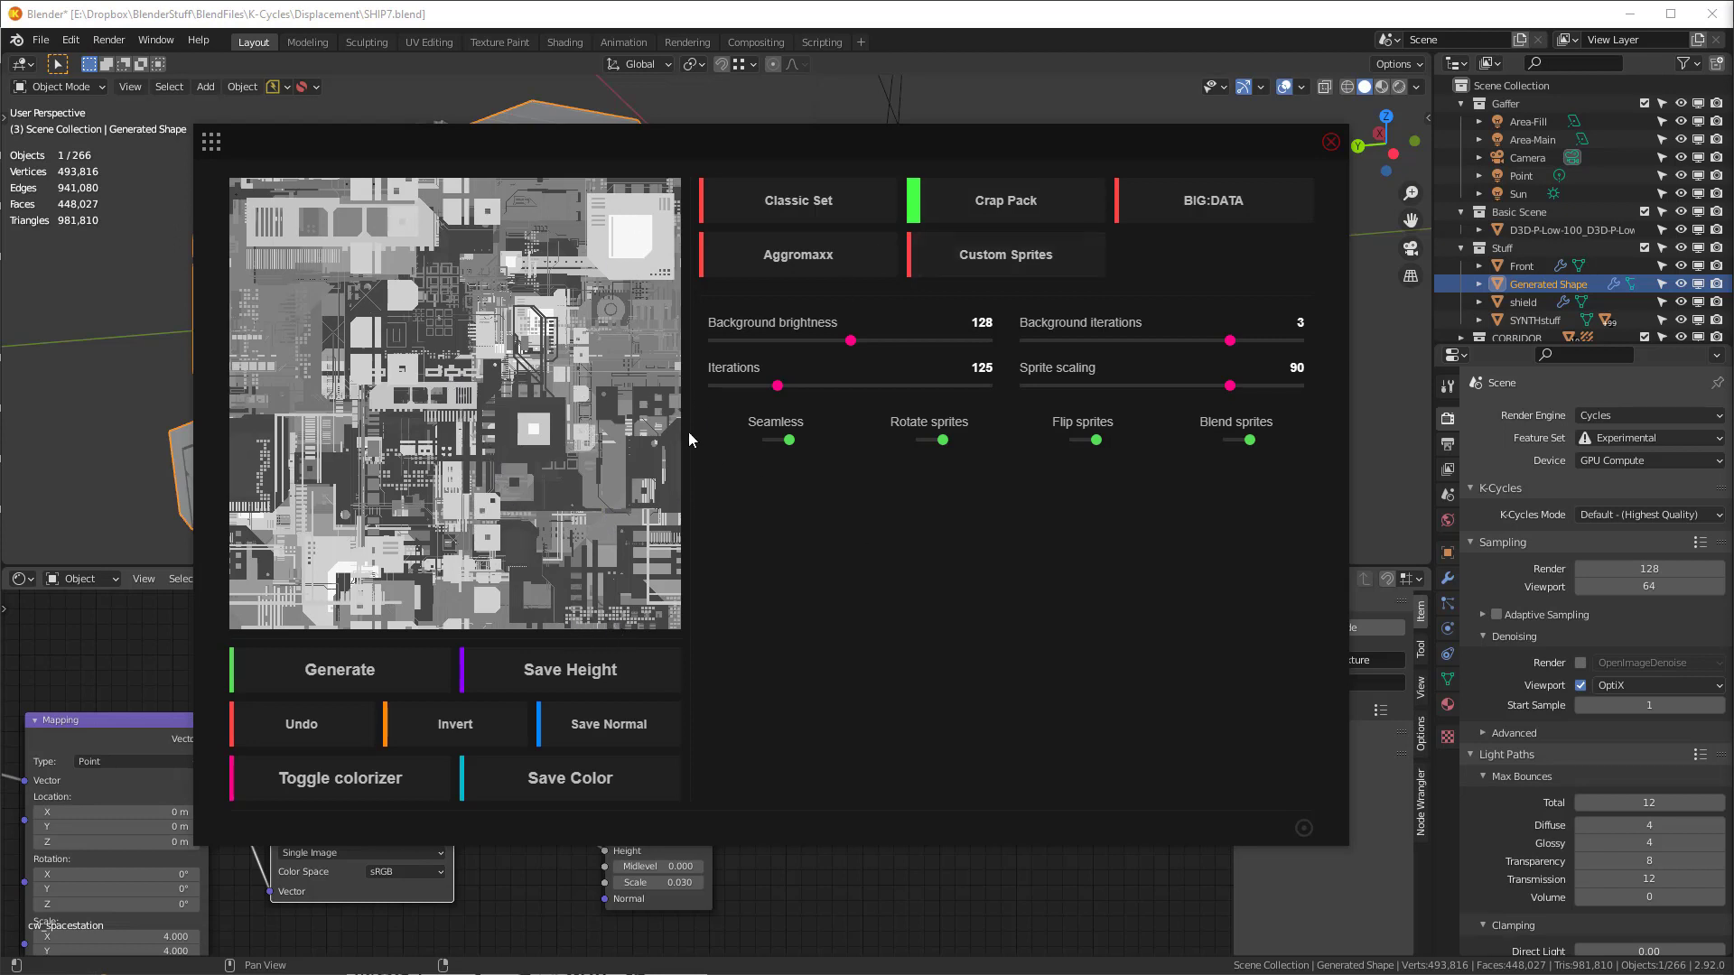
- Switch to the JSplacement: Classic generator and generate a displacement map with its default settings
click(212, 142)
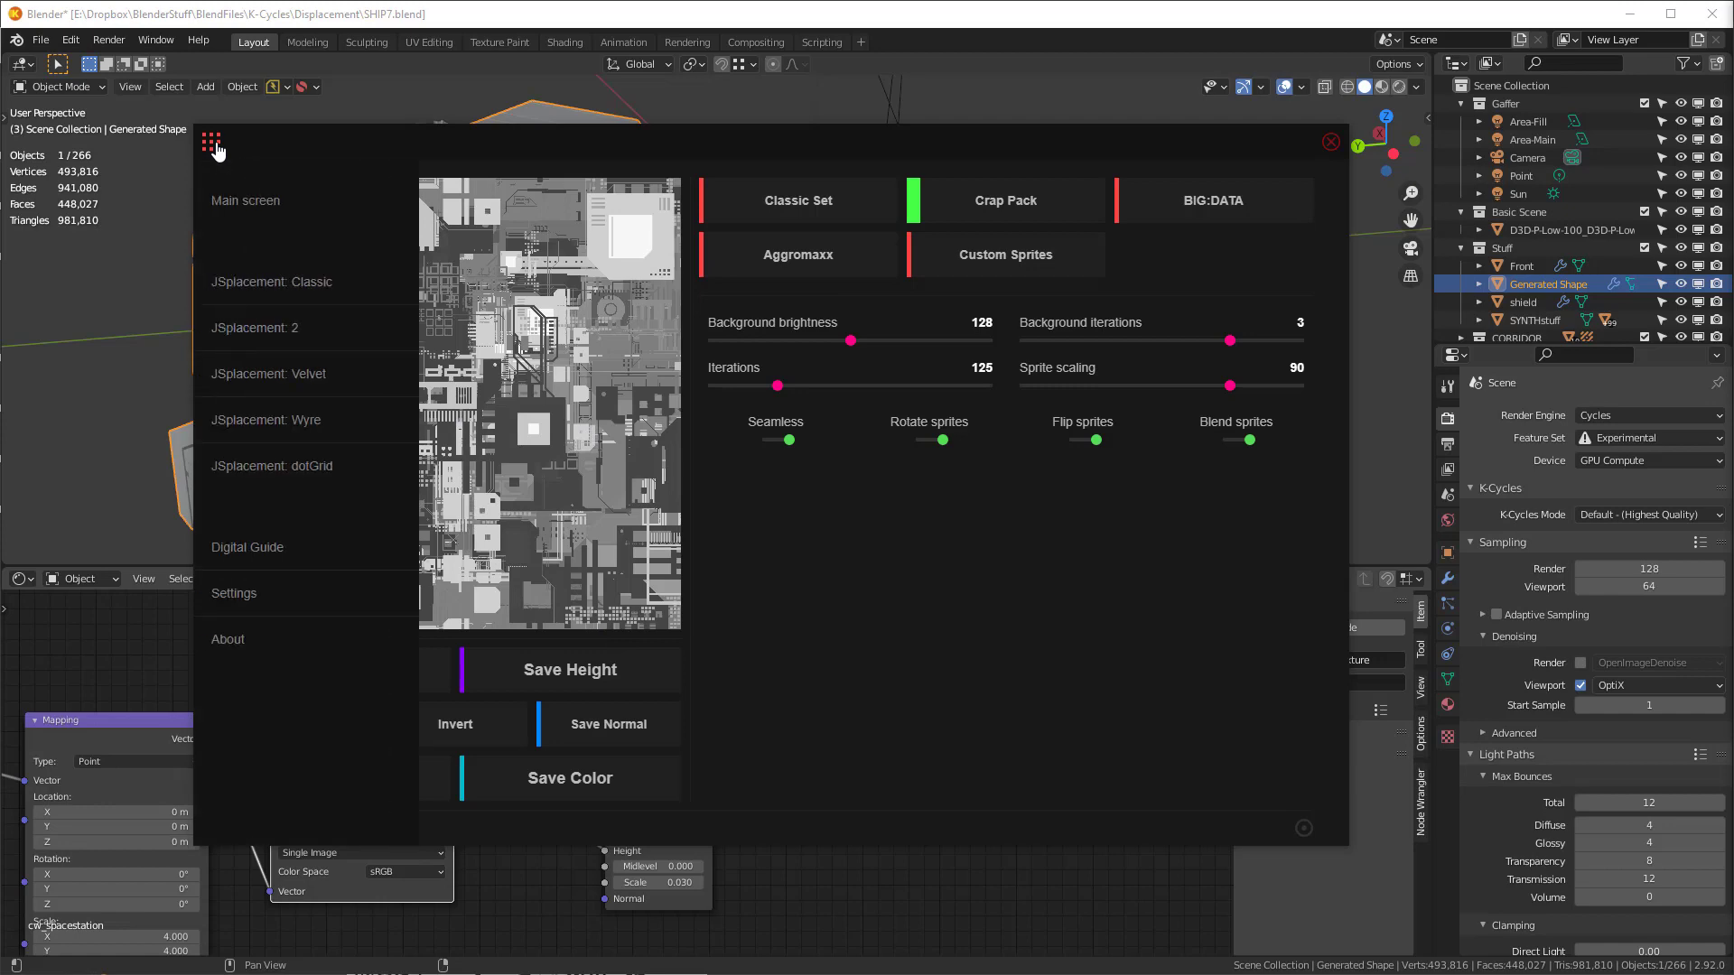
click(298, 300)
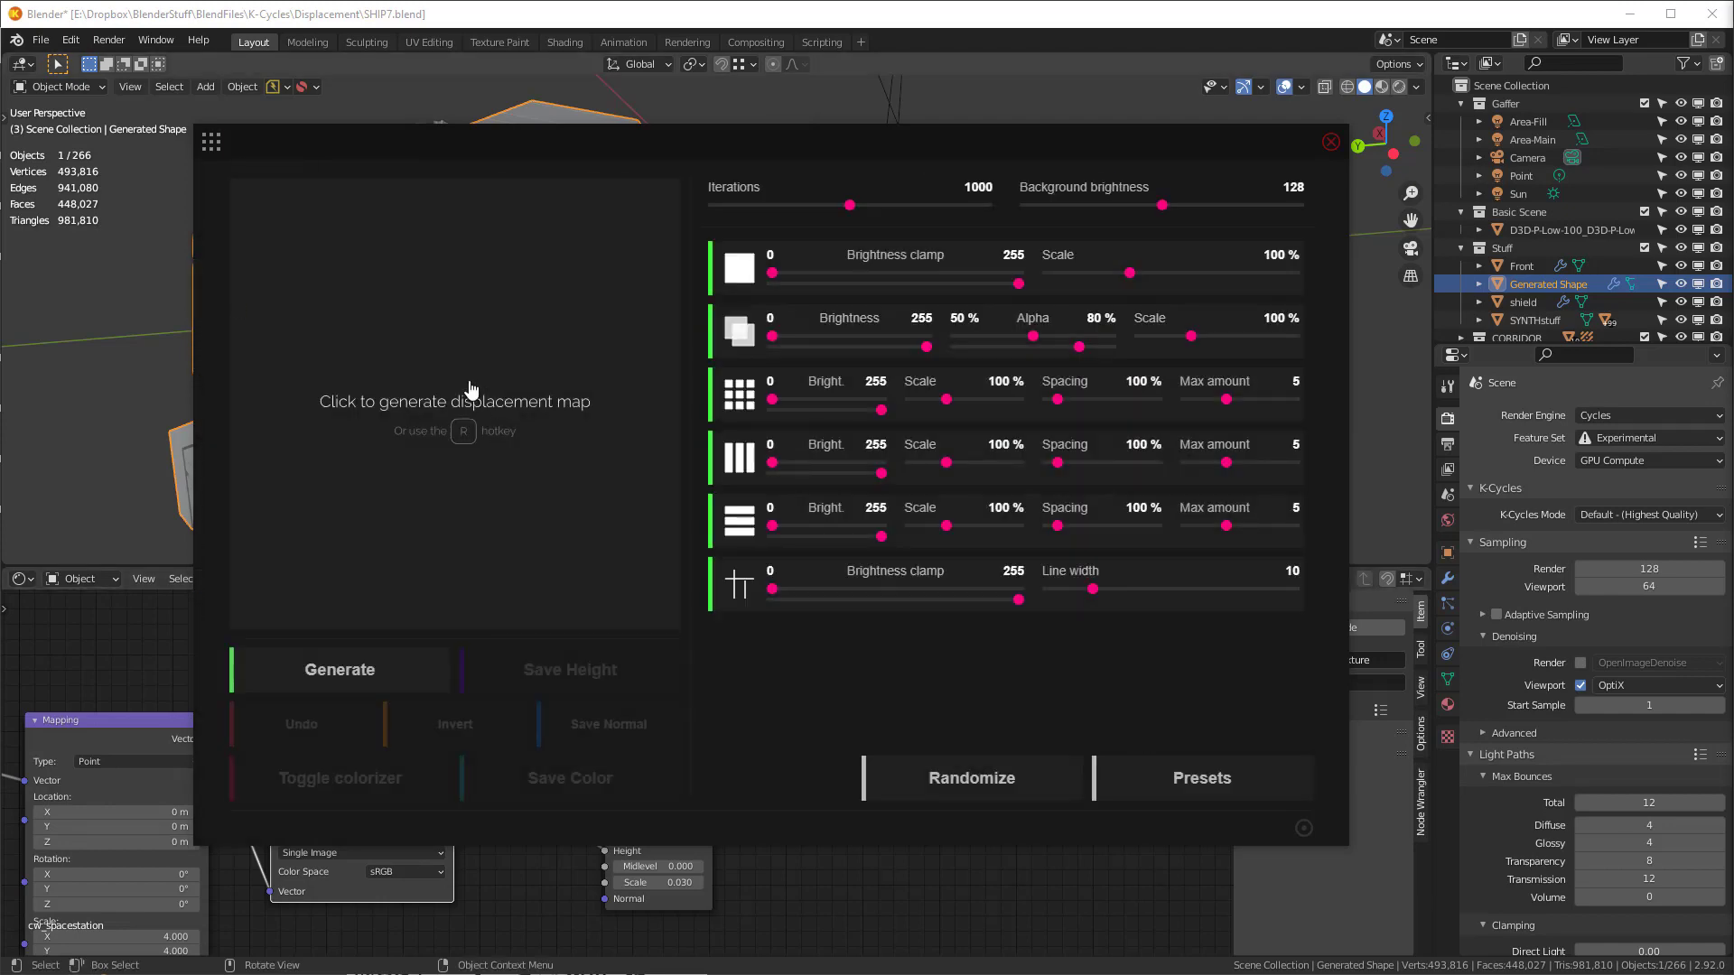
click(469, 388)
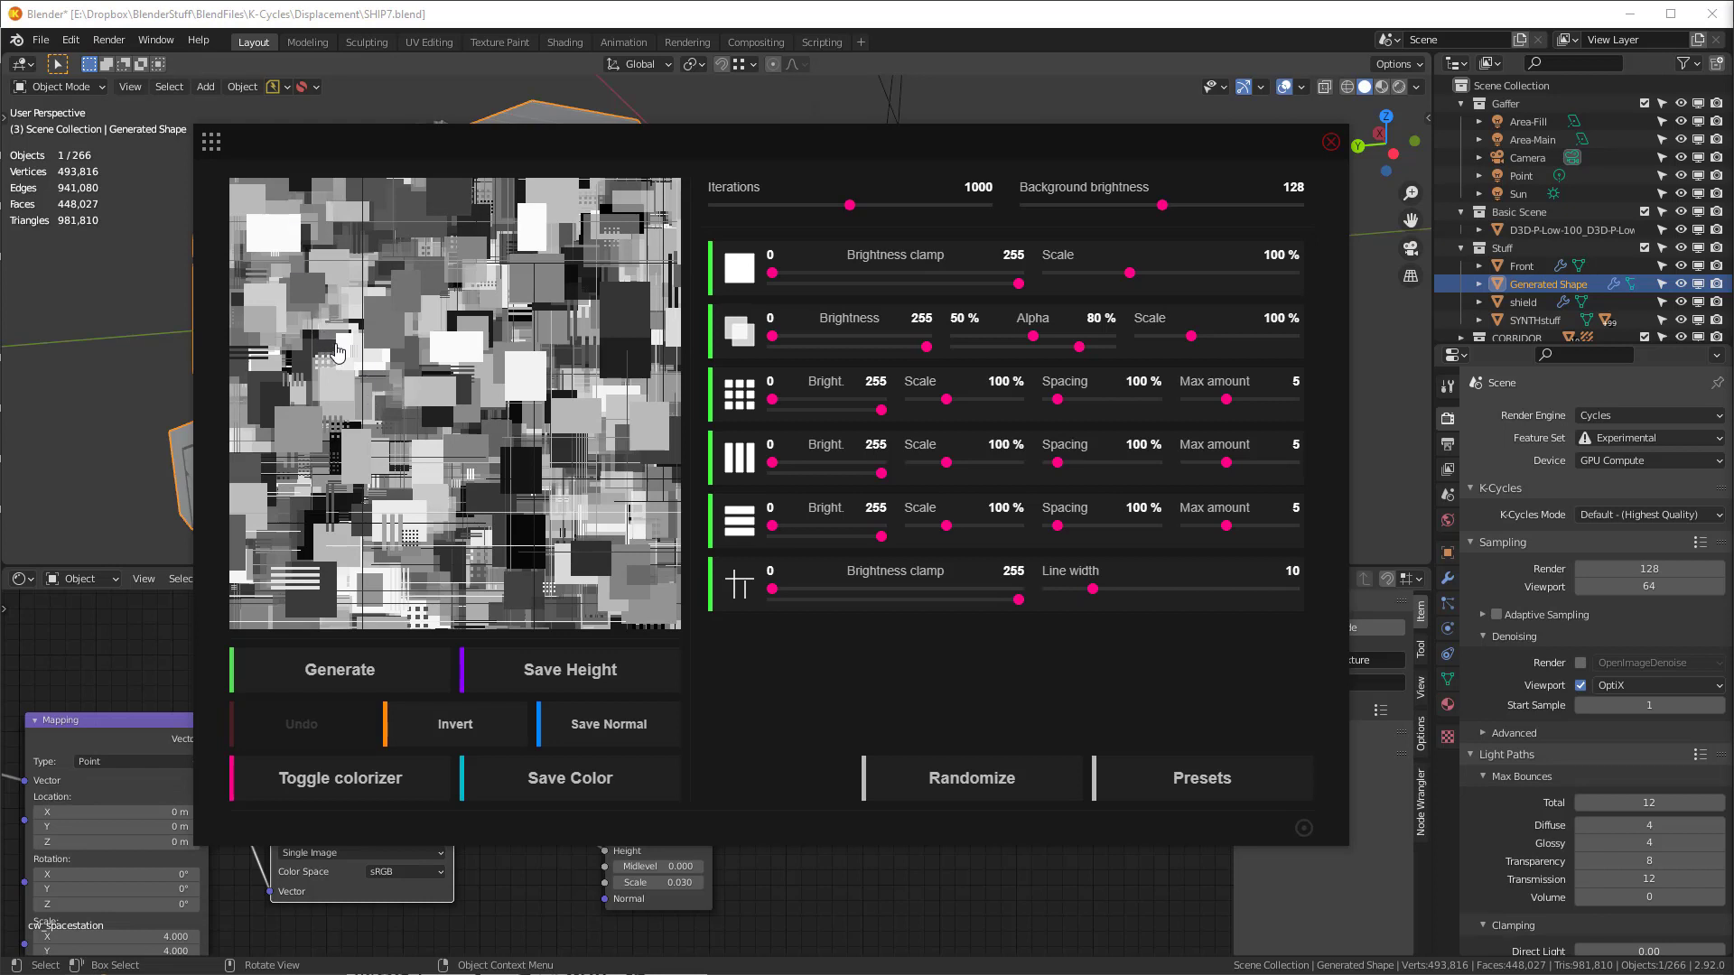
- Generate a dot map with JSplacement: dotGrid and regenerate it at scale 39 and again at scale 22
click(212, 142)
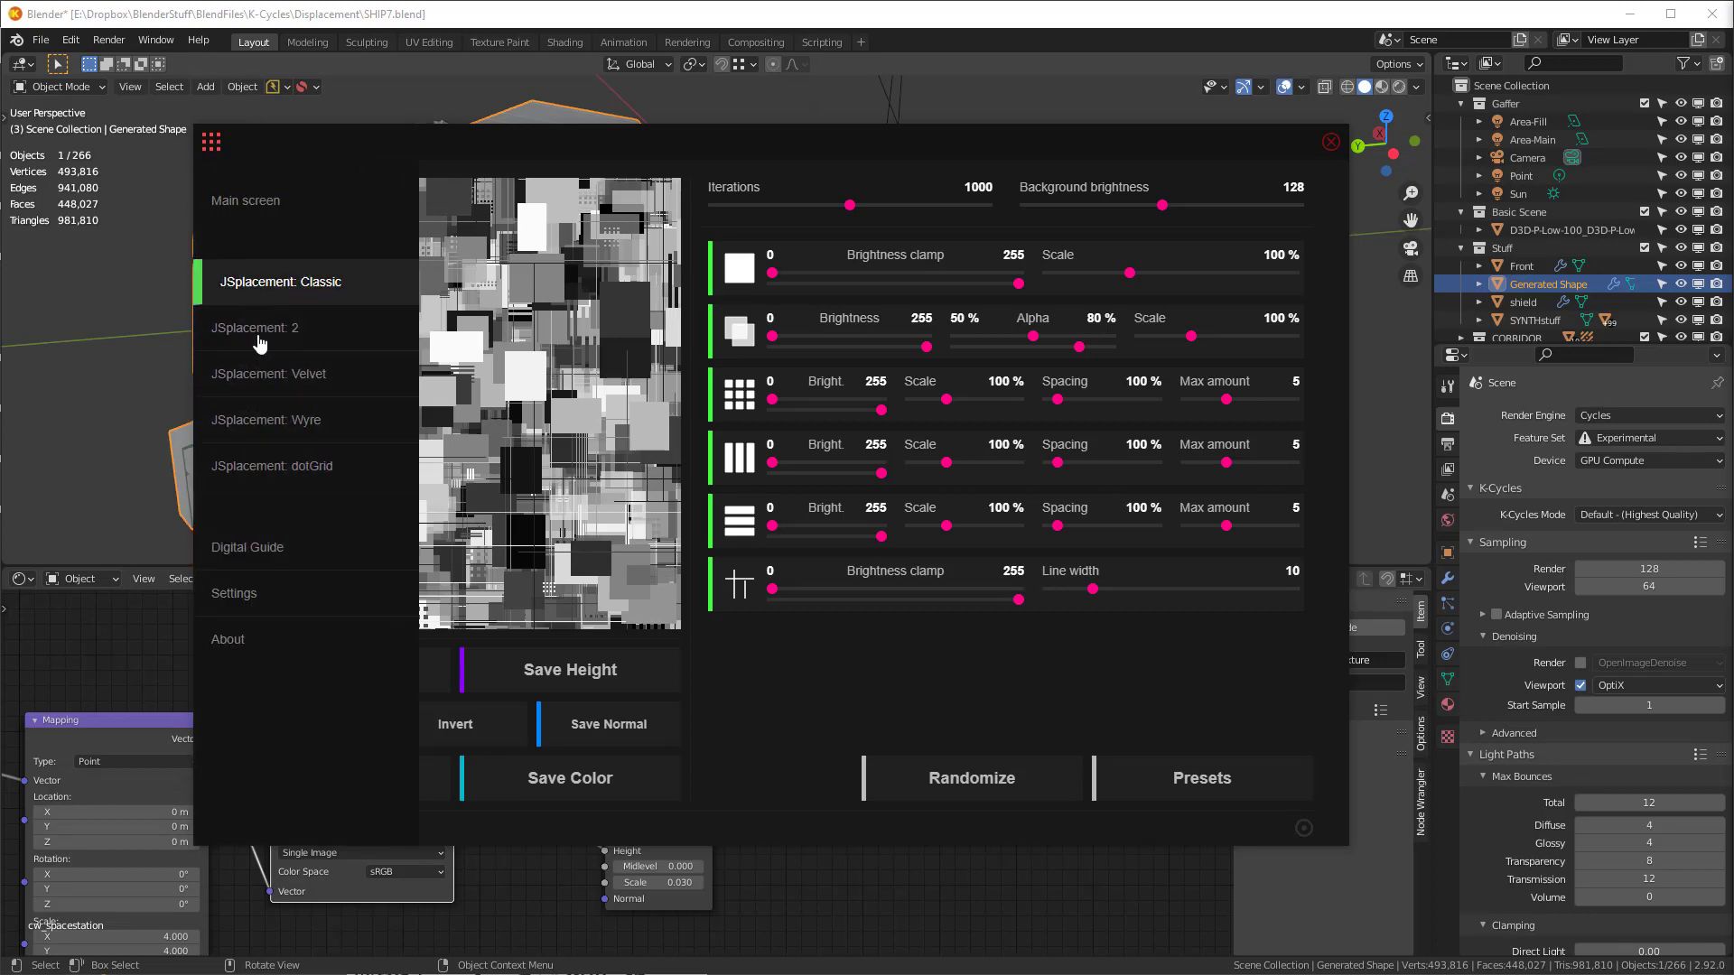
click(270, 282)
click(437, 424)
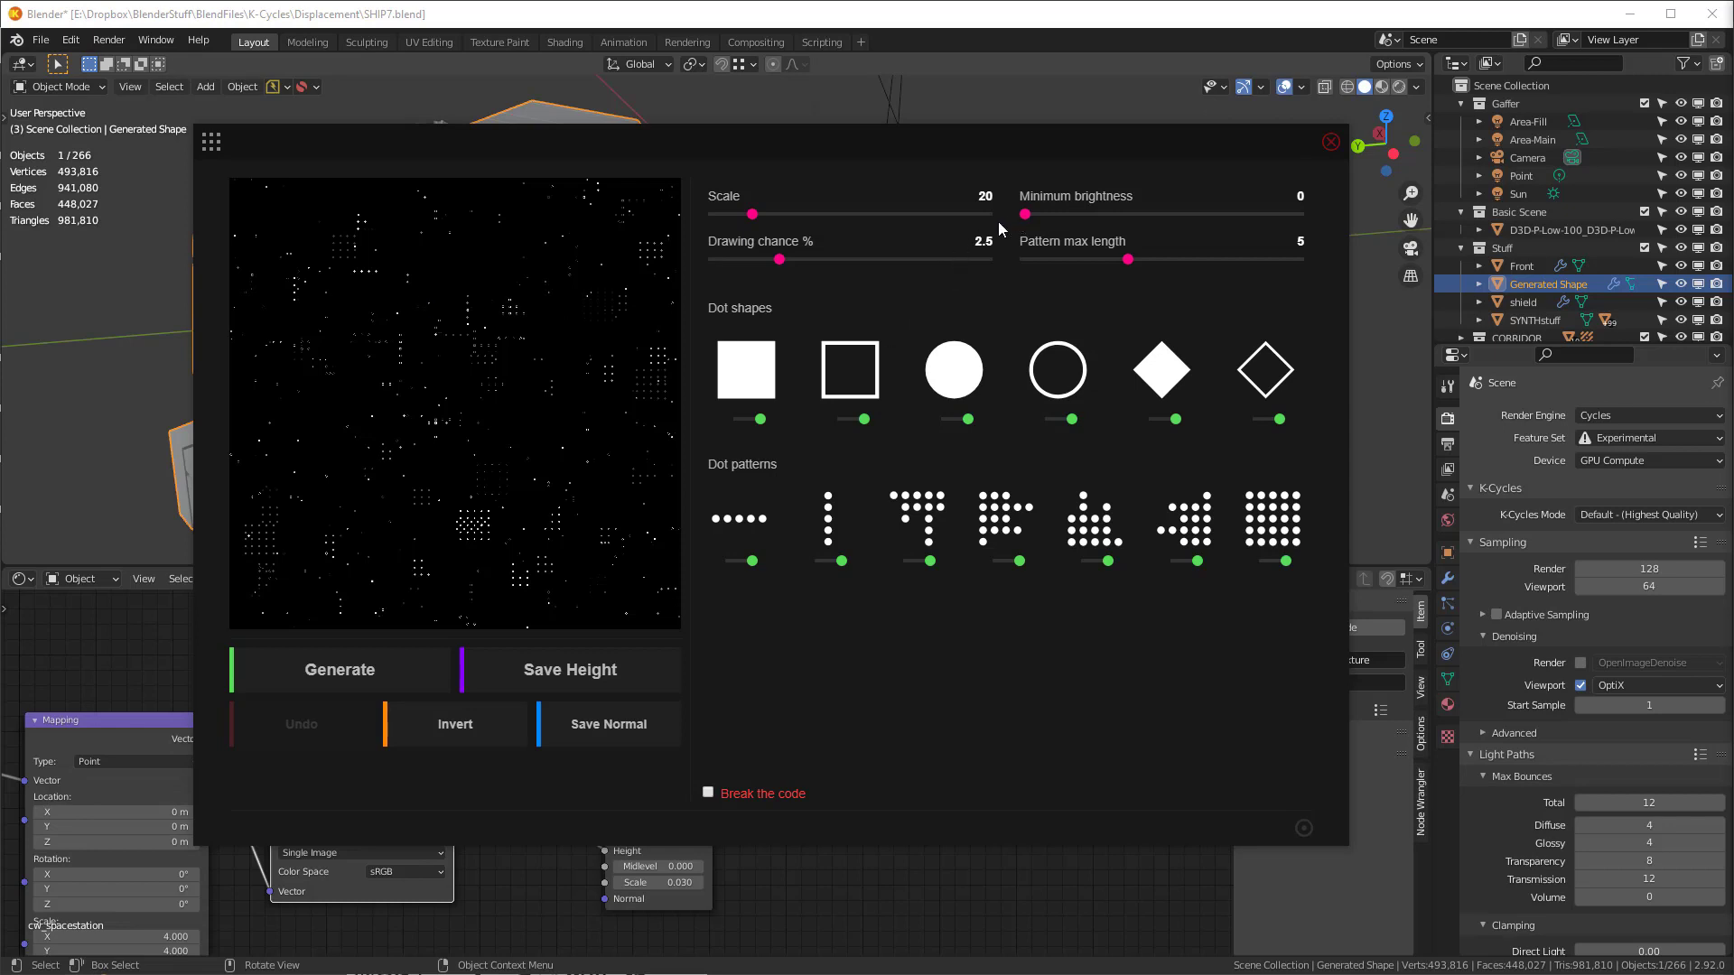
drag(752, 214, 828, 214)
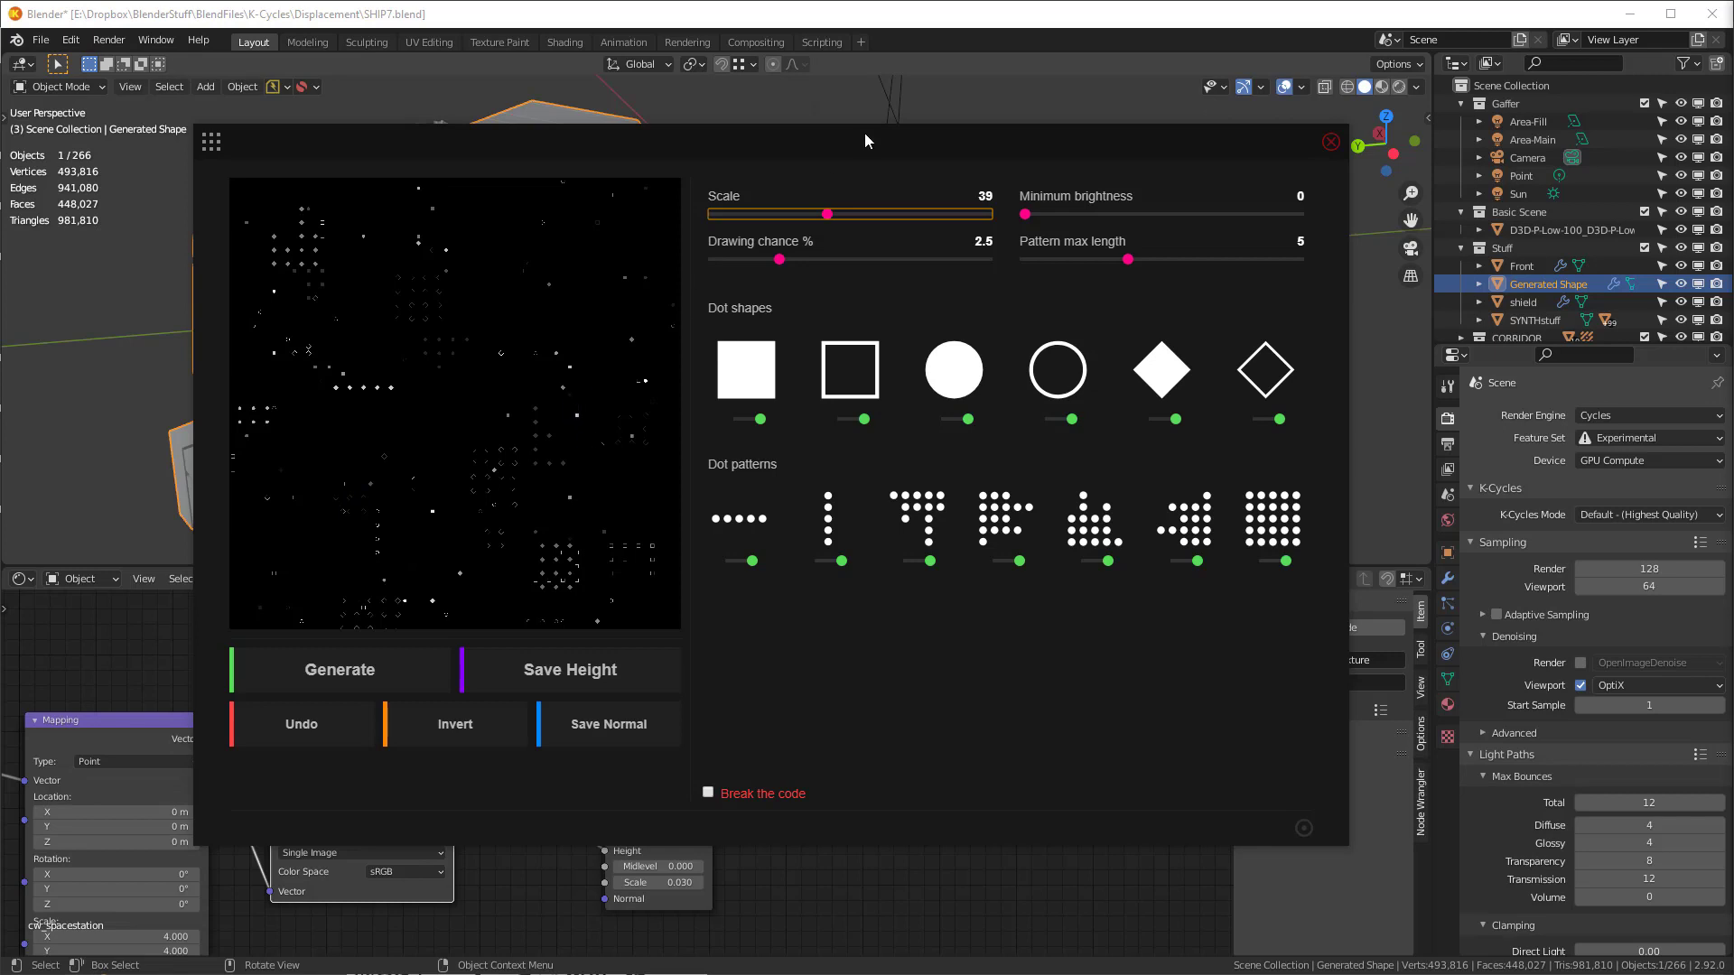
drag(828, 215, 760, 214)
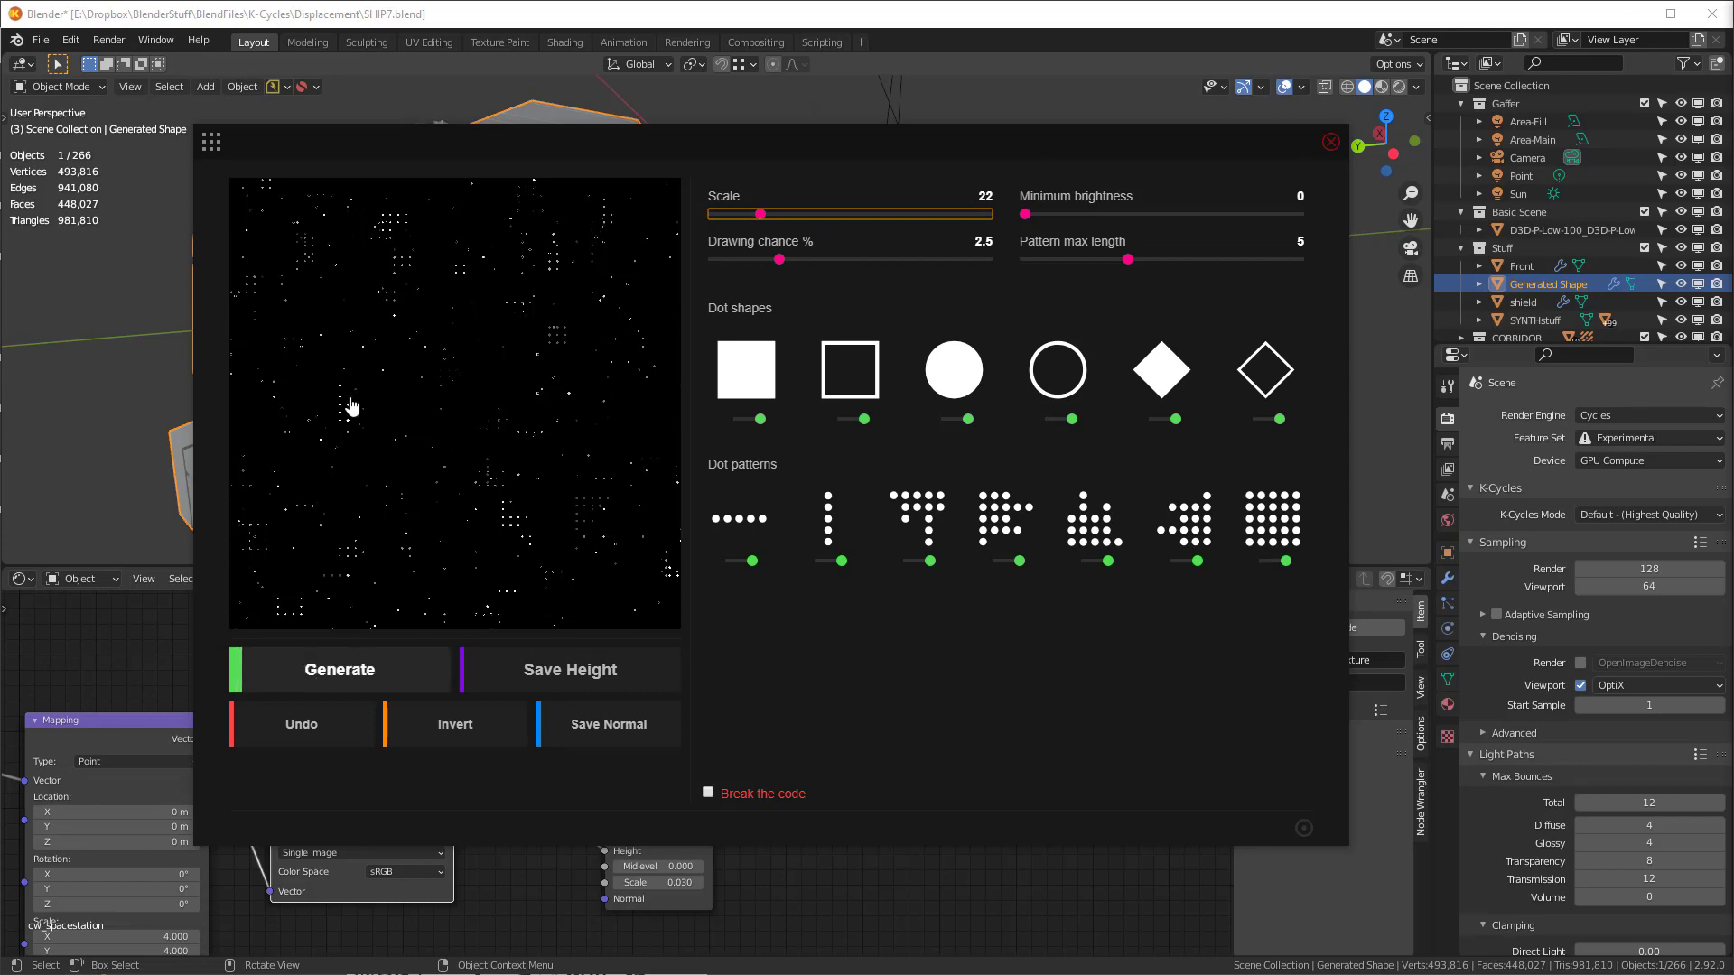
- Generate a Crap Pack map at sprite scaling 60 in JSplacement: 2 and recolor it with a multicoloured colorizer gradient
click(211, 143)
click(280, 335)
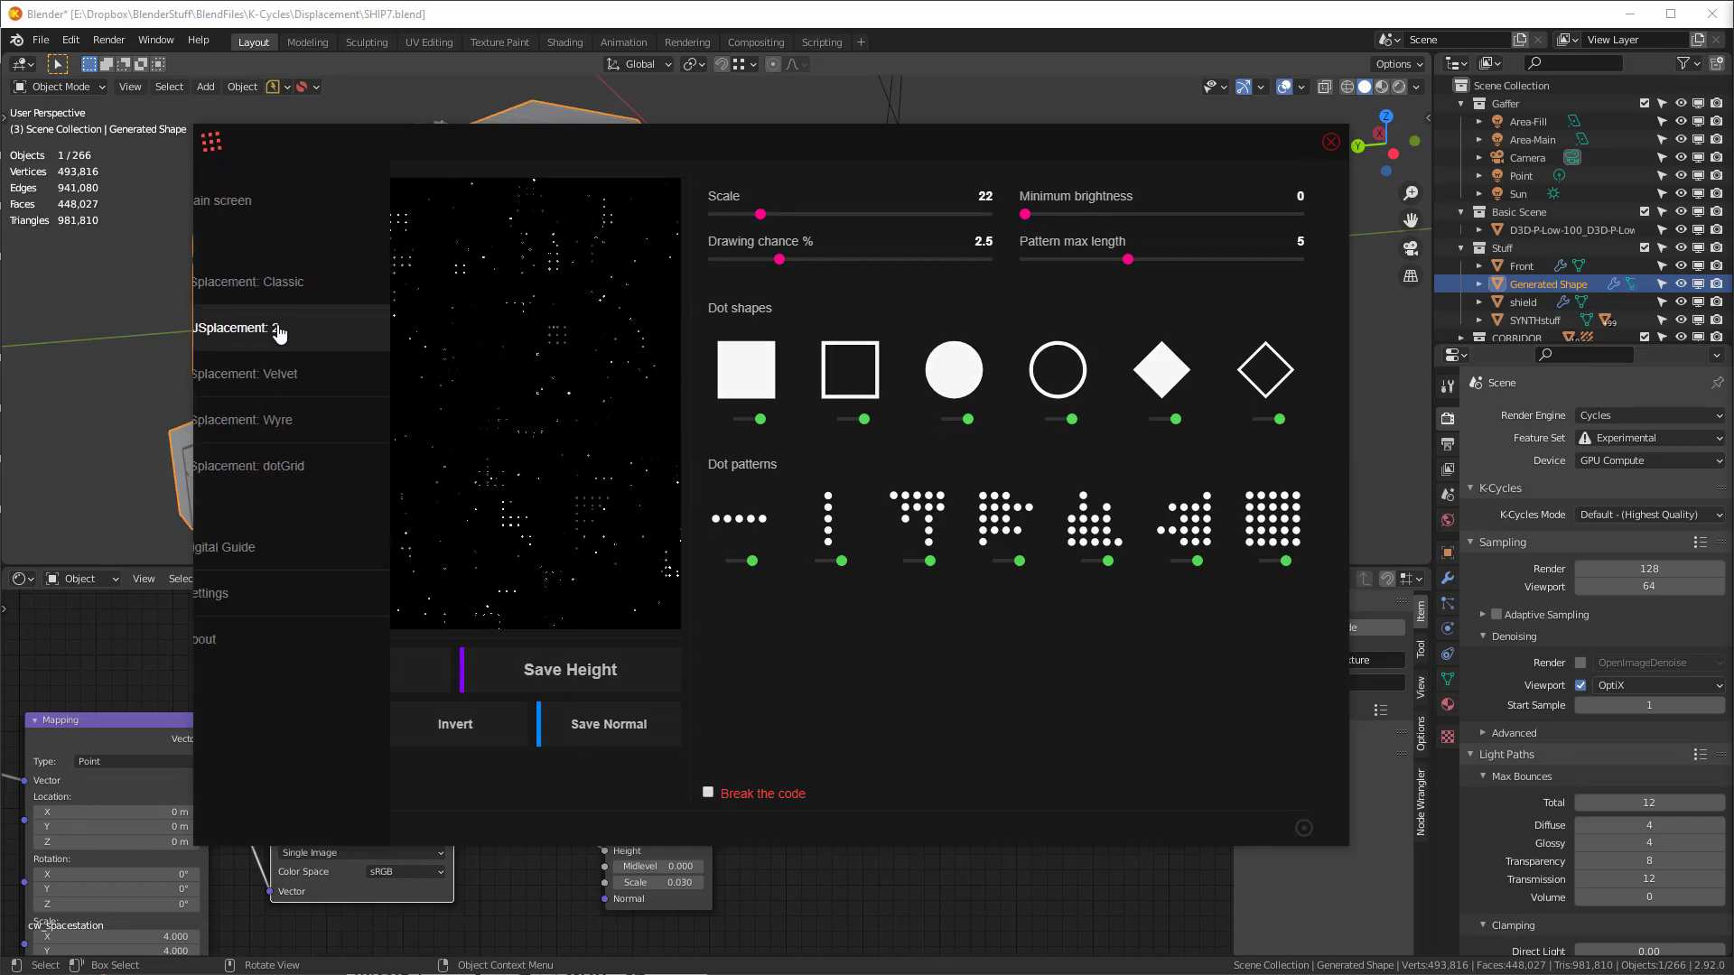
click(1018, 204)
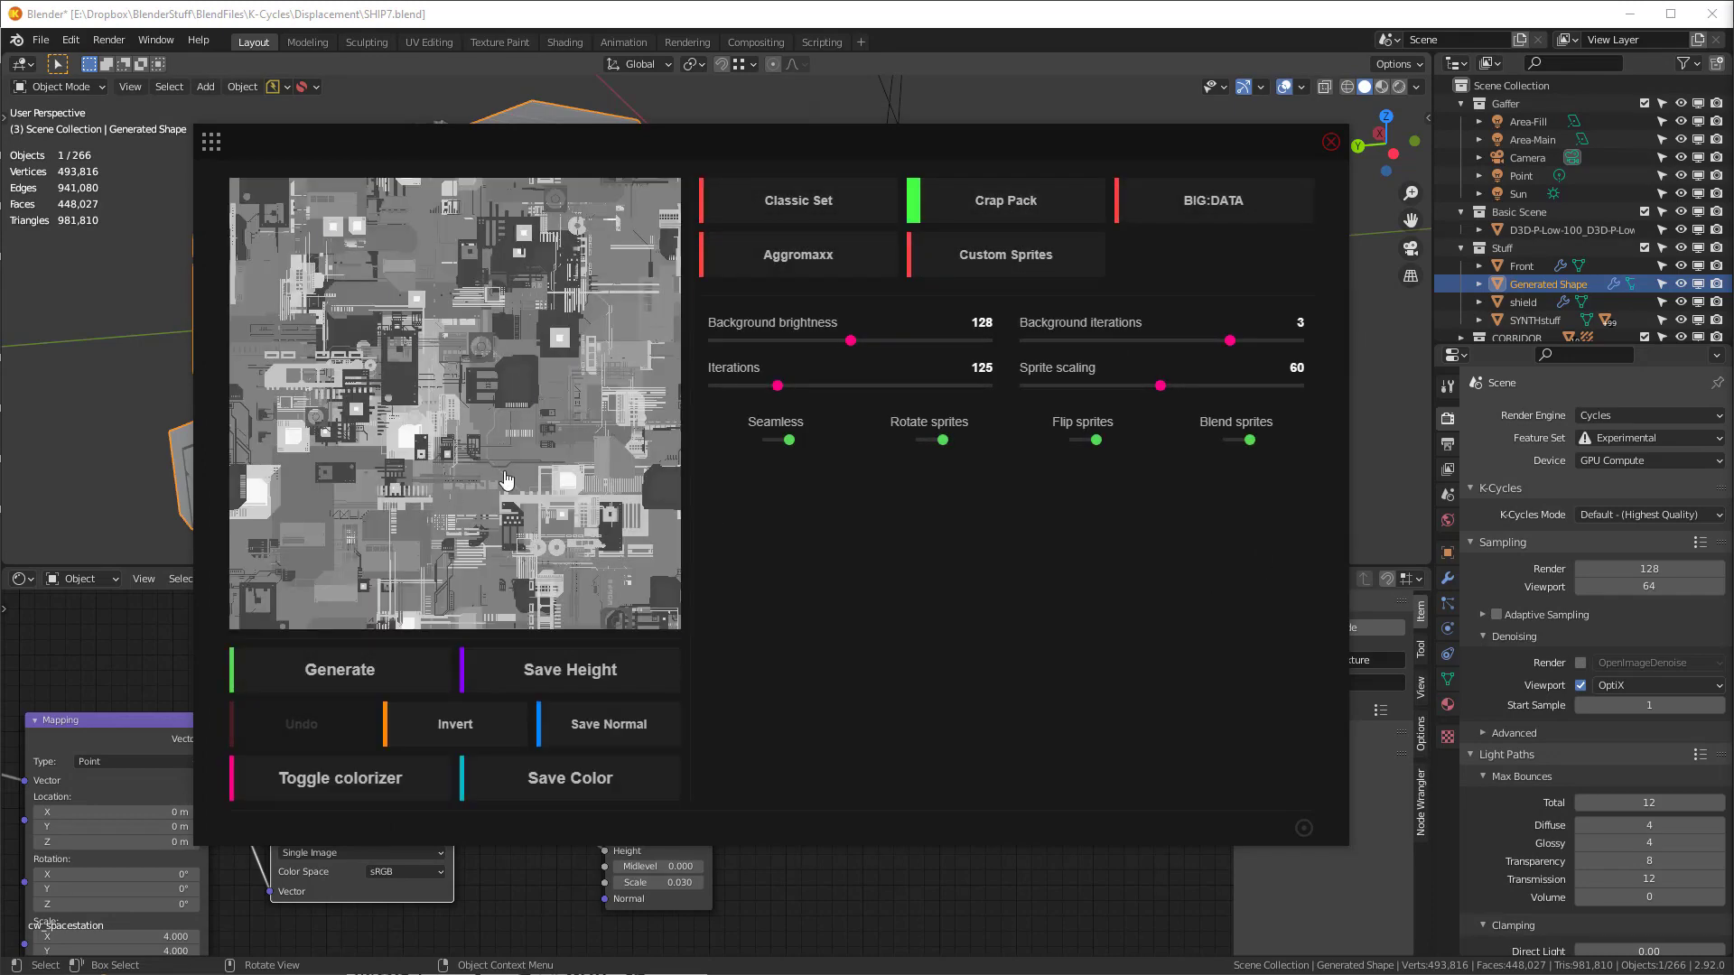
click(312, 790)
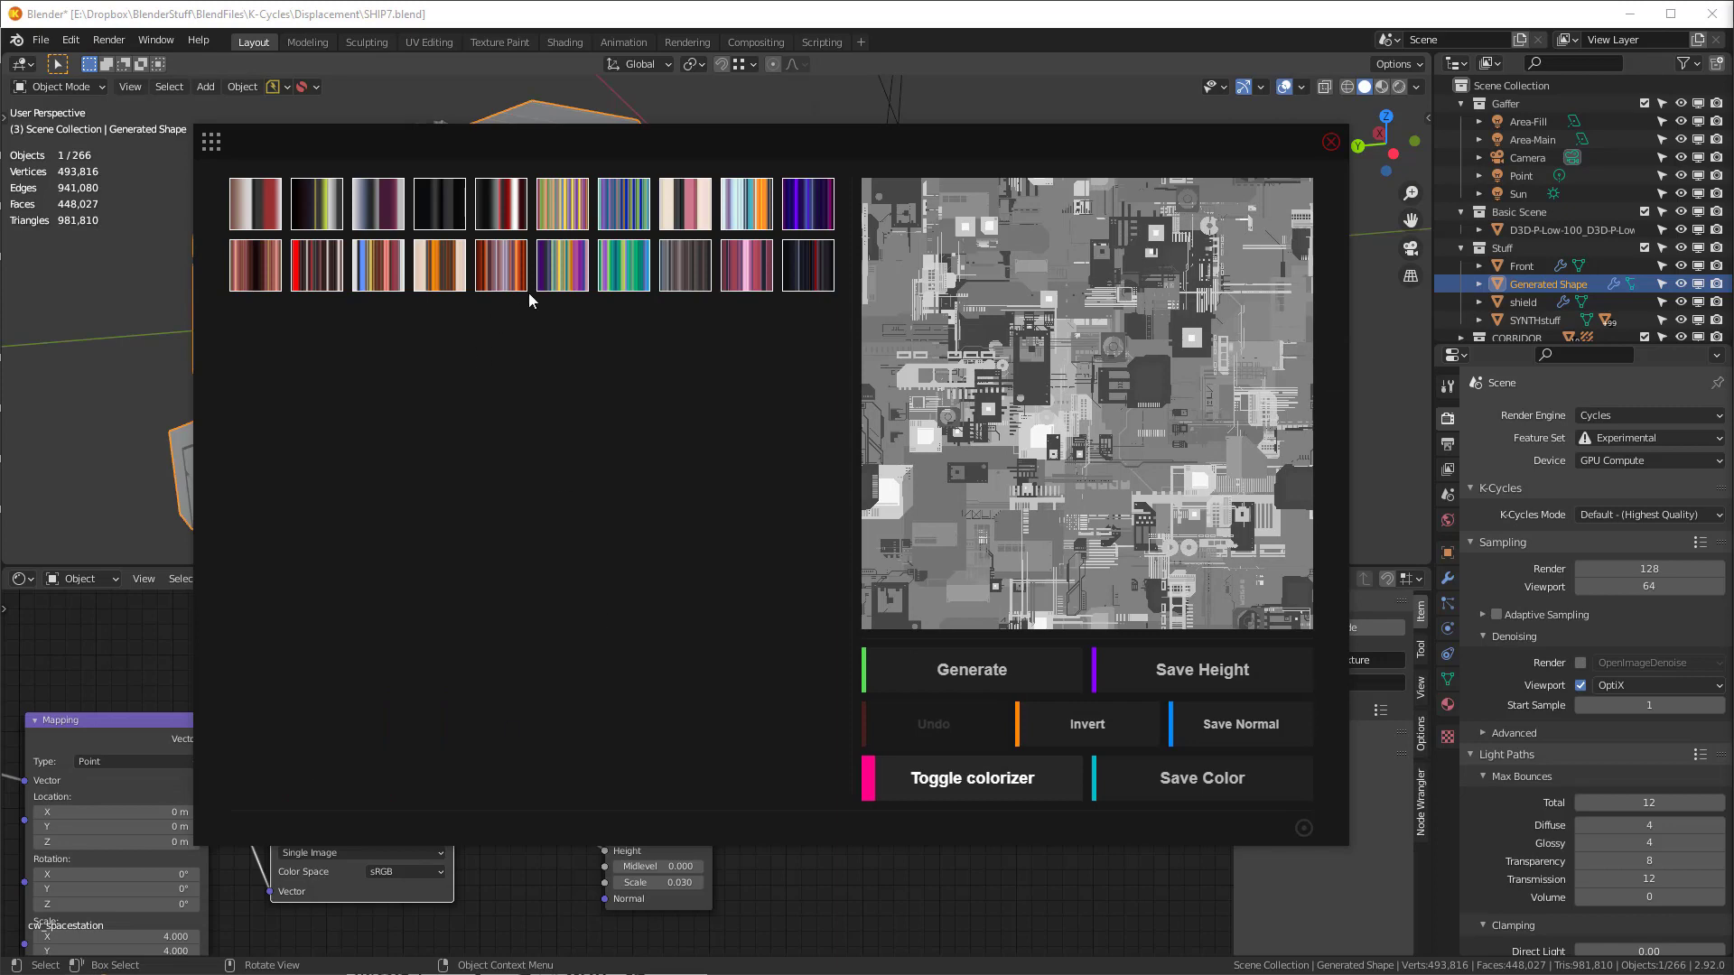
click(562, 265)
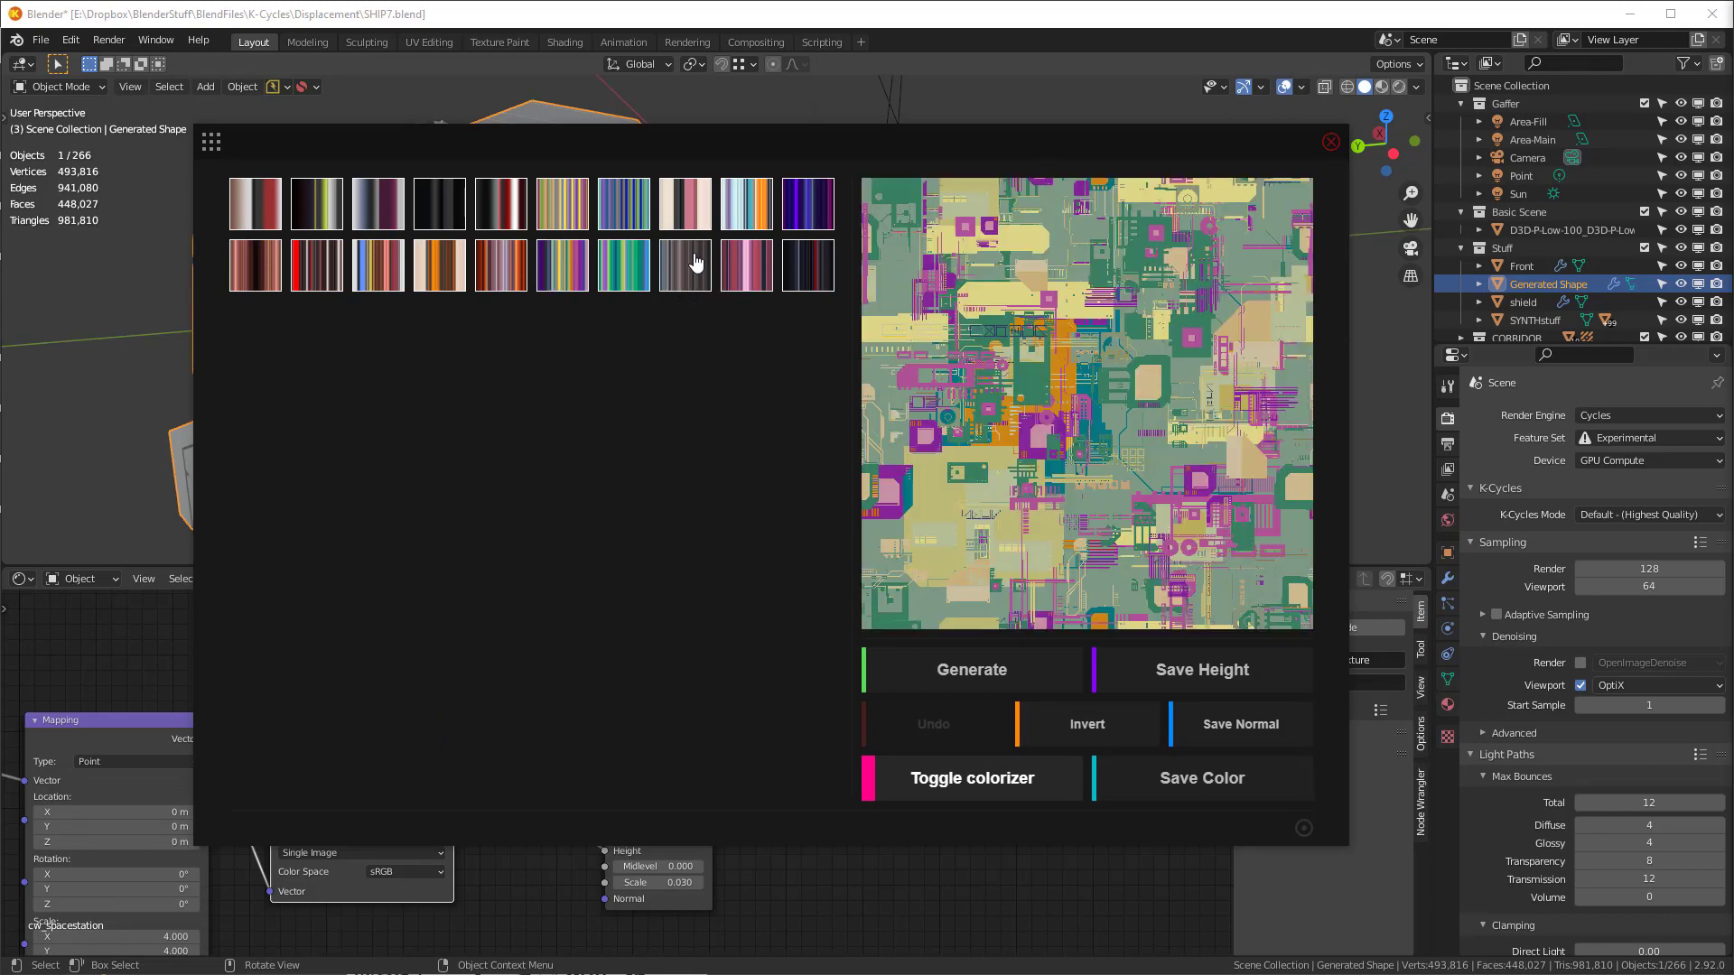
- Recolor the generated map with the muted grey-brown colorizer gradient, followed by the dark blue-black gradient
click(696, 262)
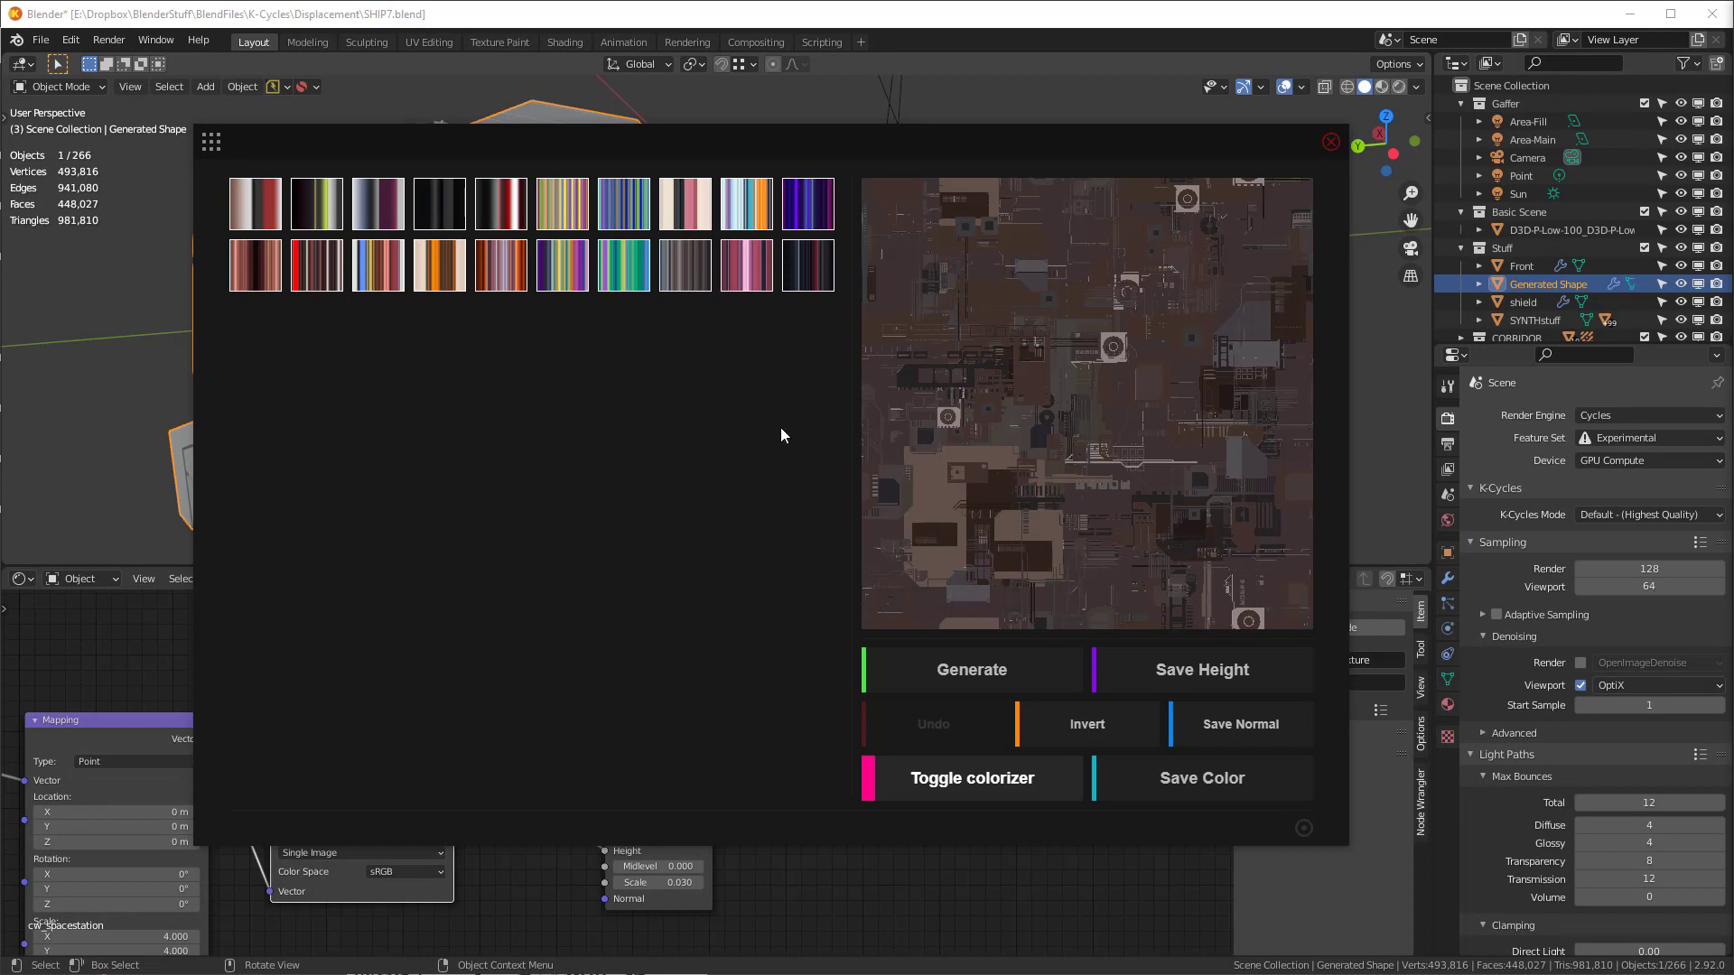
click(817, 269)
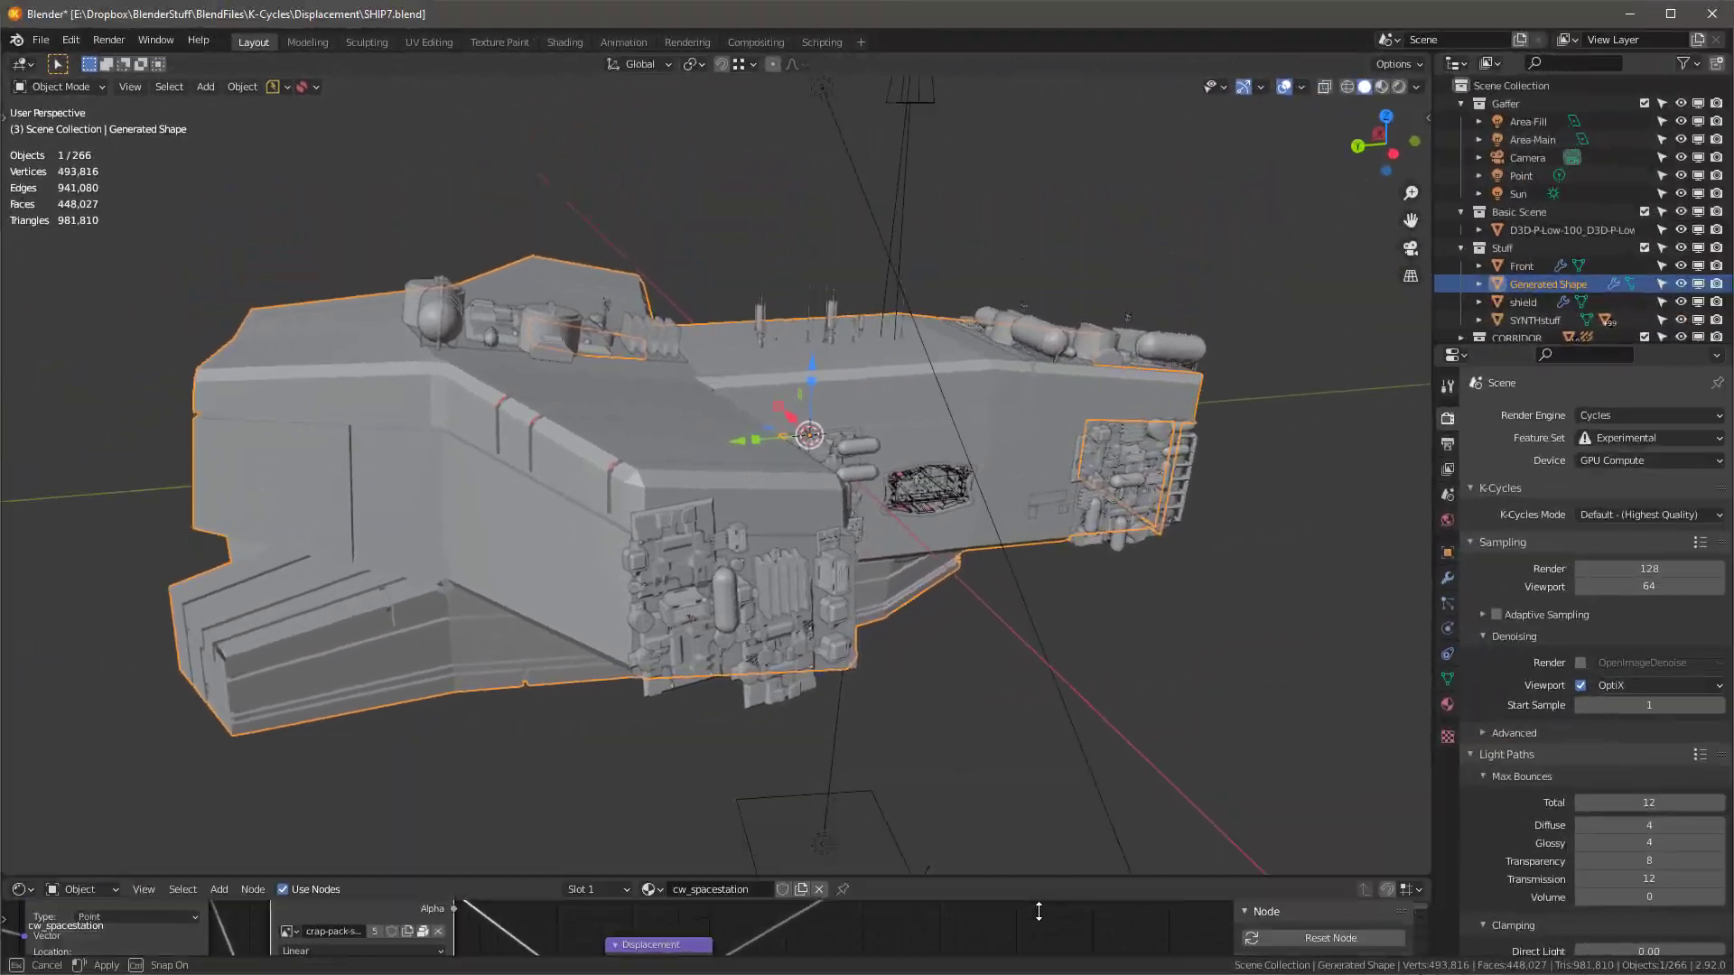
- Inspect the displaced spaceship model in rendered viewport shading from several angles and close up
click(852, 506)
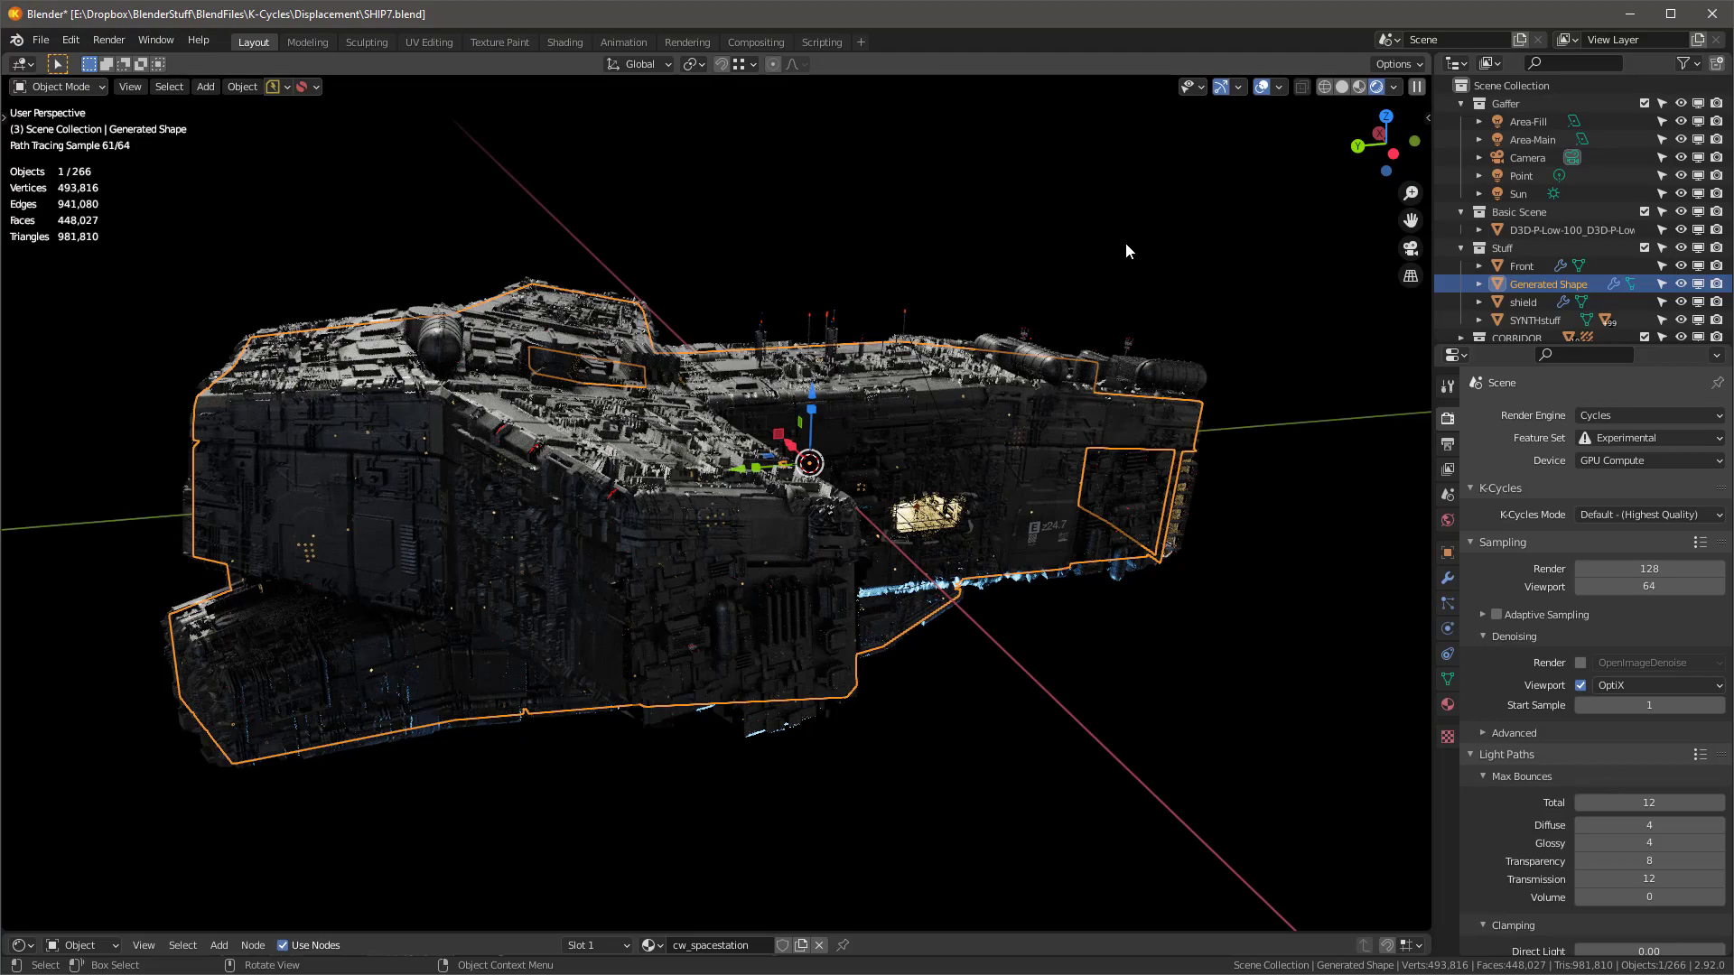
click(957, 234)
middle_drag(957, 235, 872, 259)
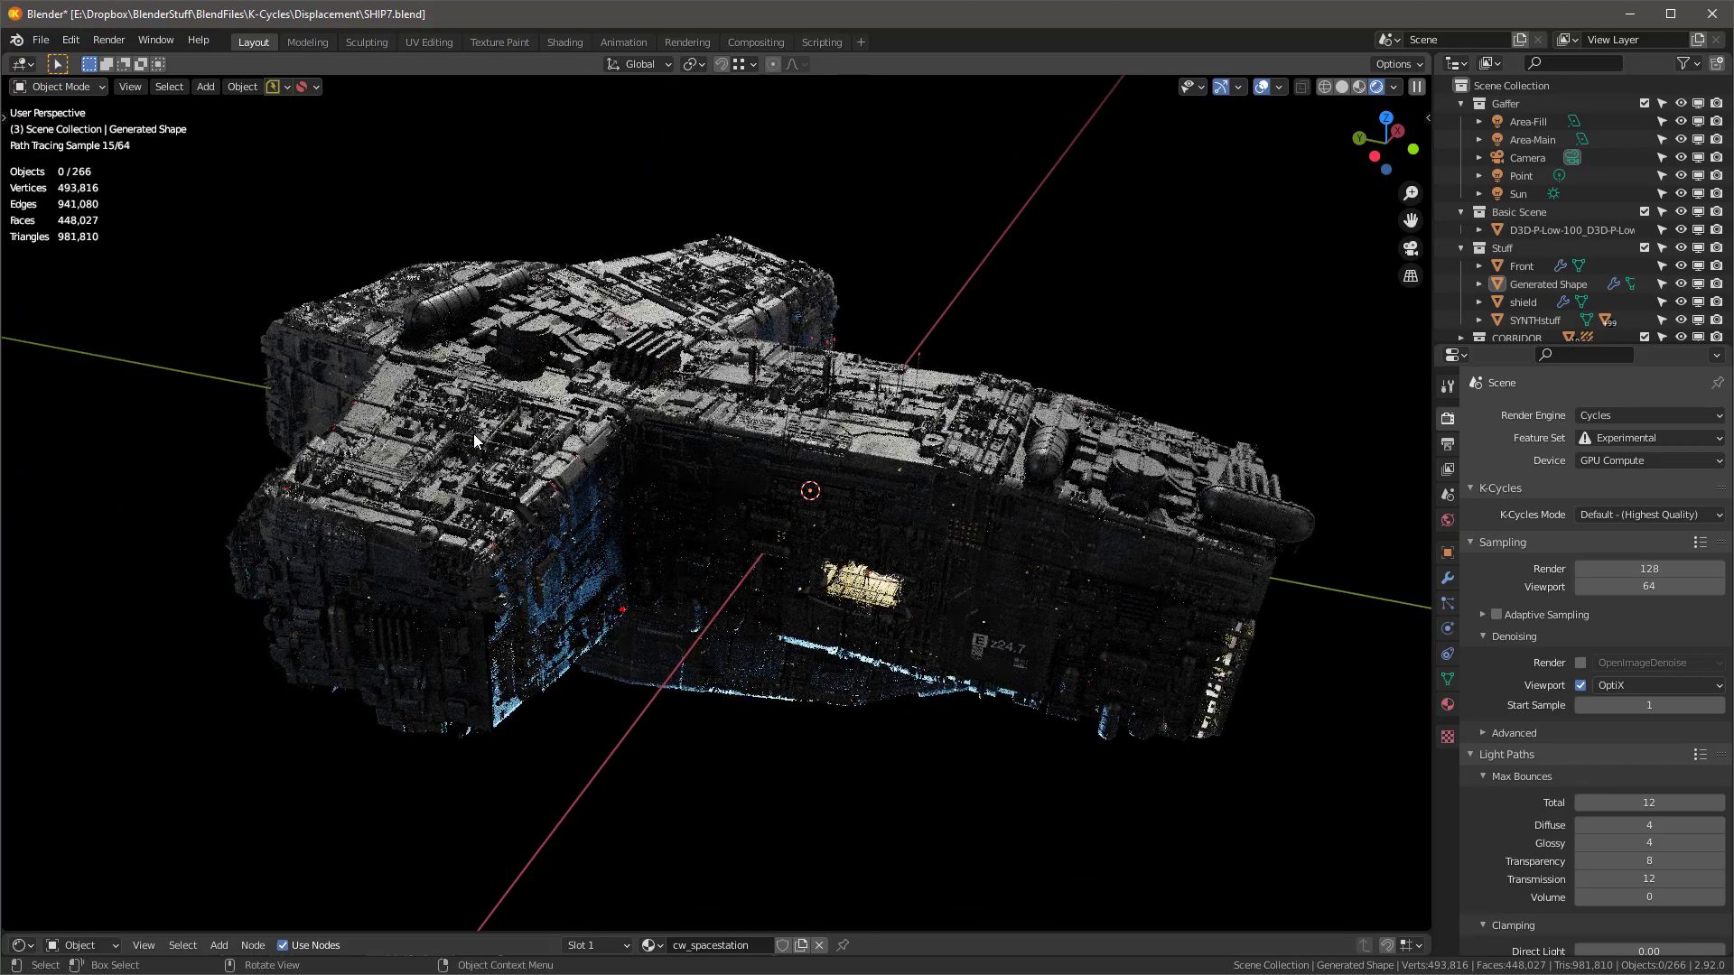
scroll(470, 488, up, 5)
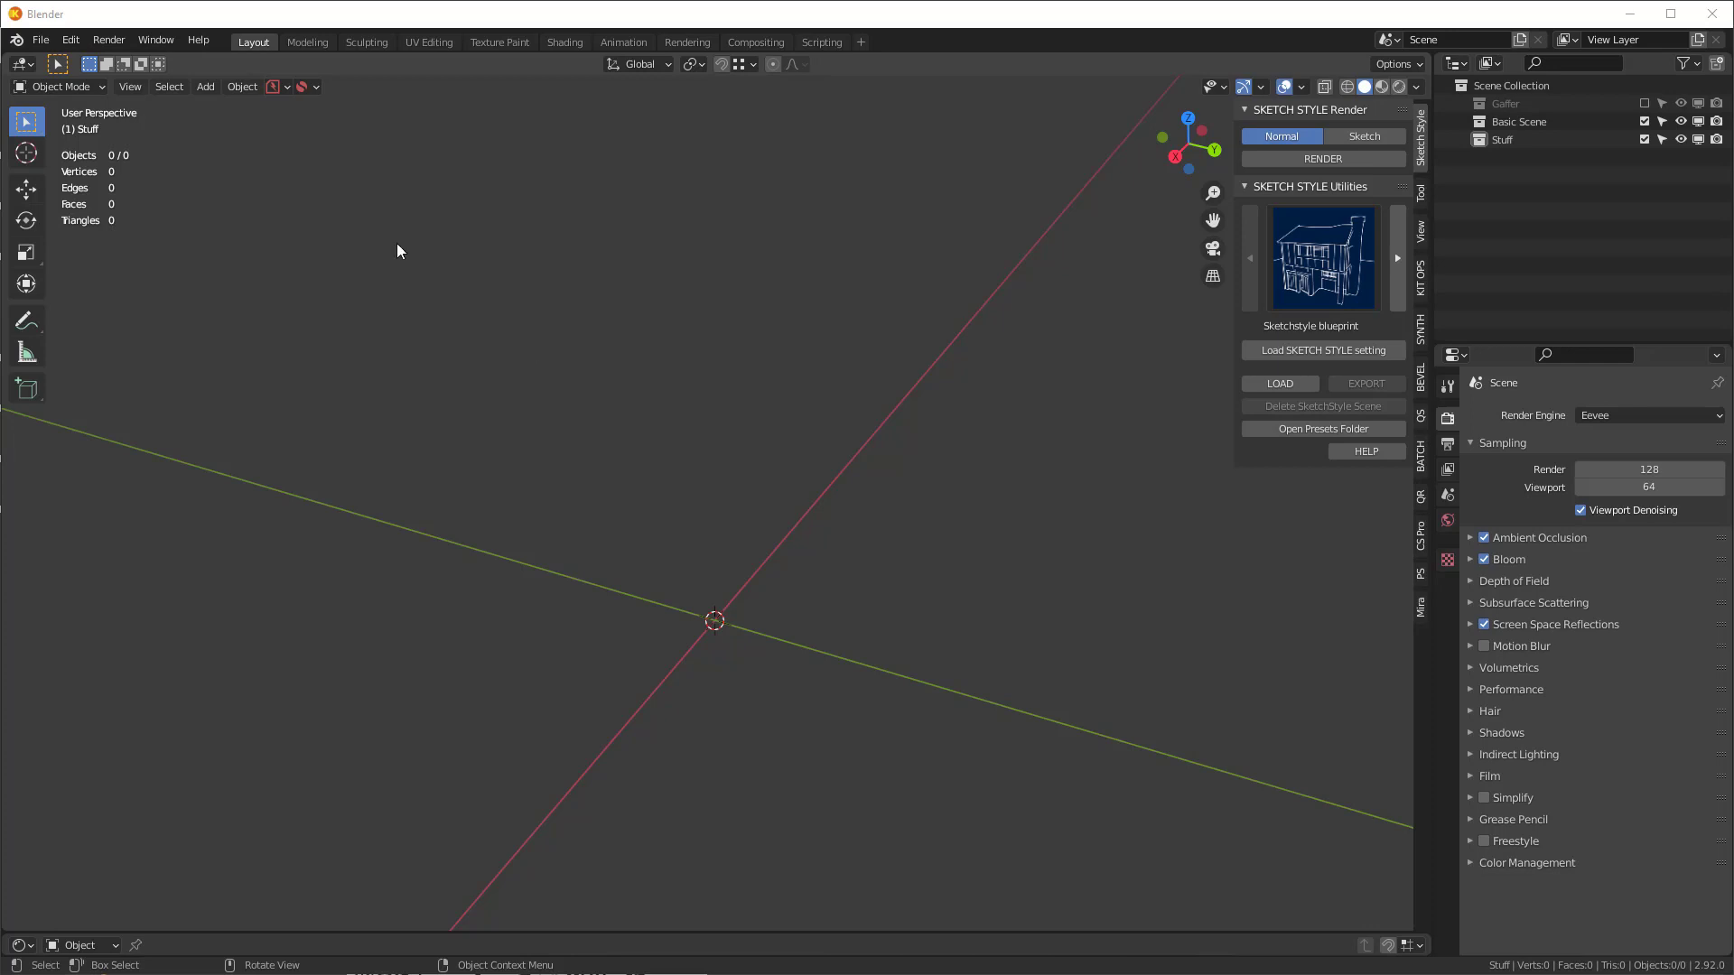
- Look up the installed generator add-ons by searching the add-on preferences for "gener", leaving the preferences closed
click(71, 42)
click(127, 320)
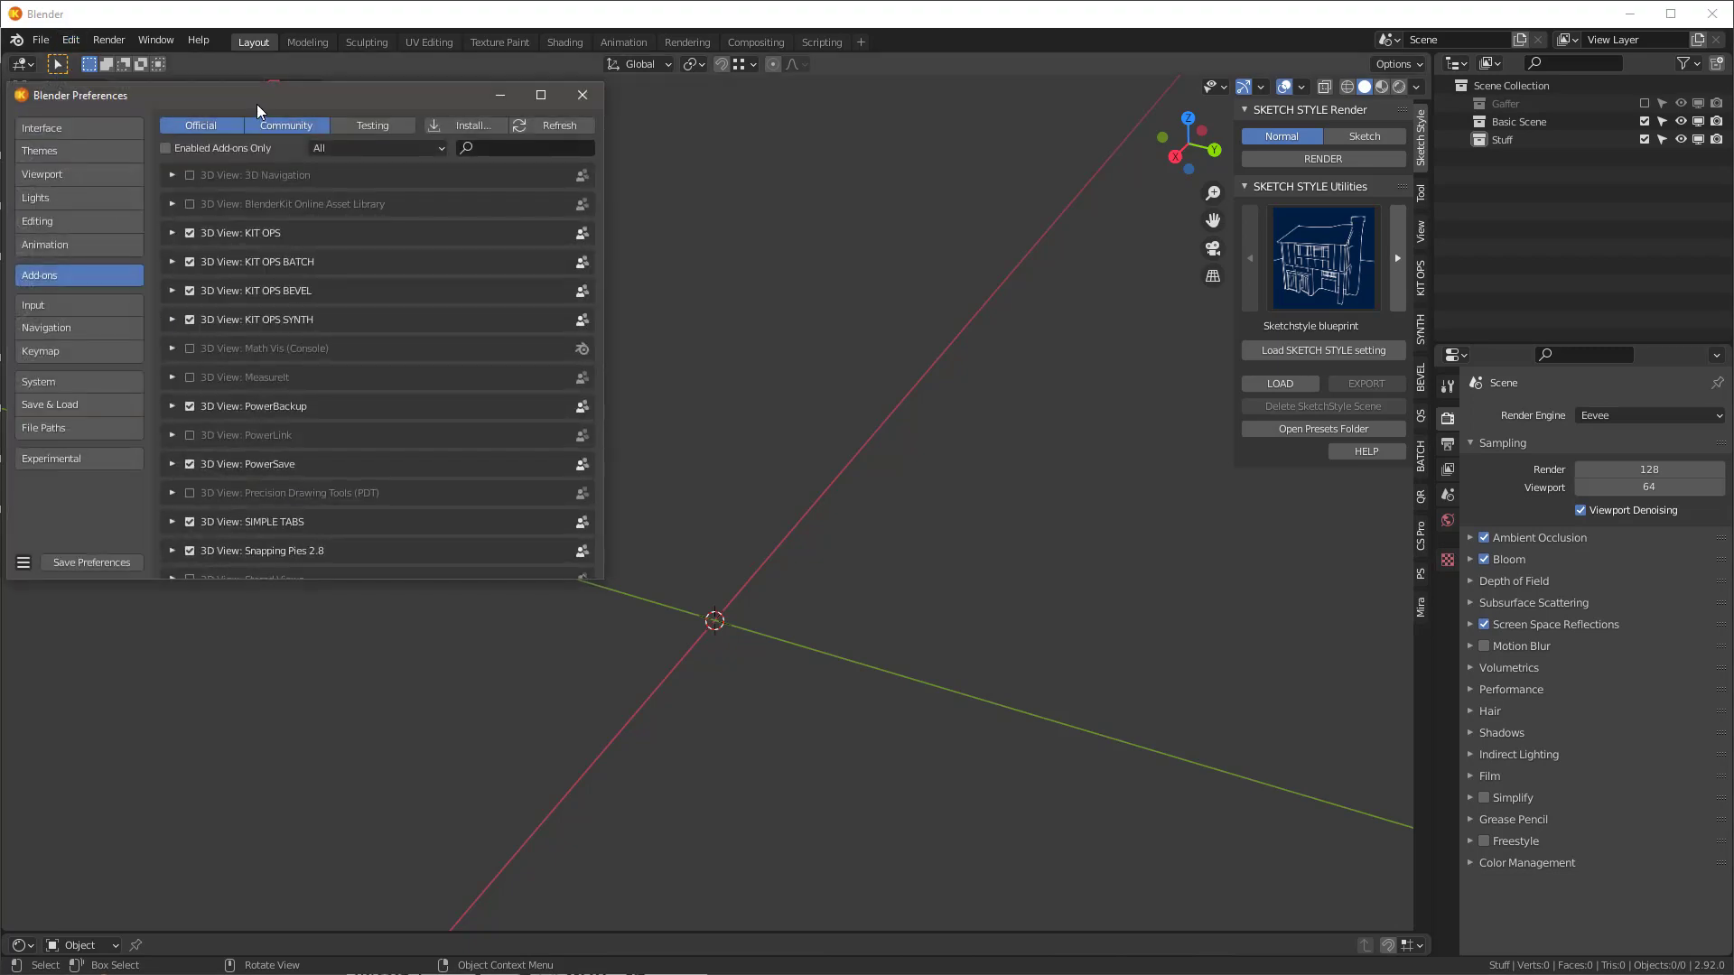
drag(258, 105, 371, 103)
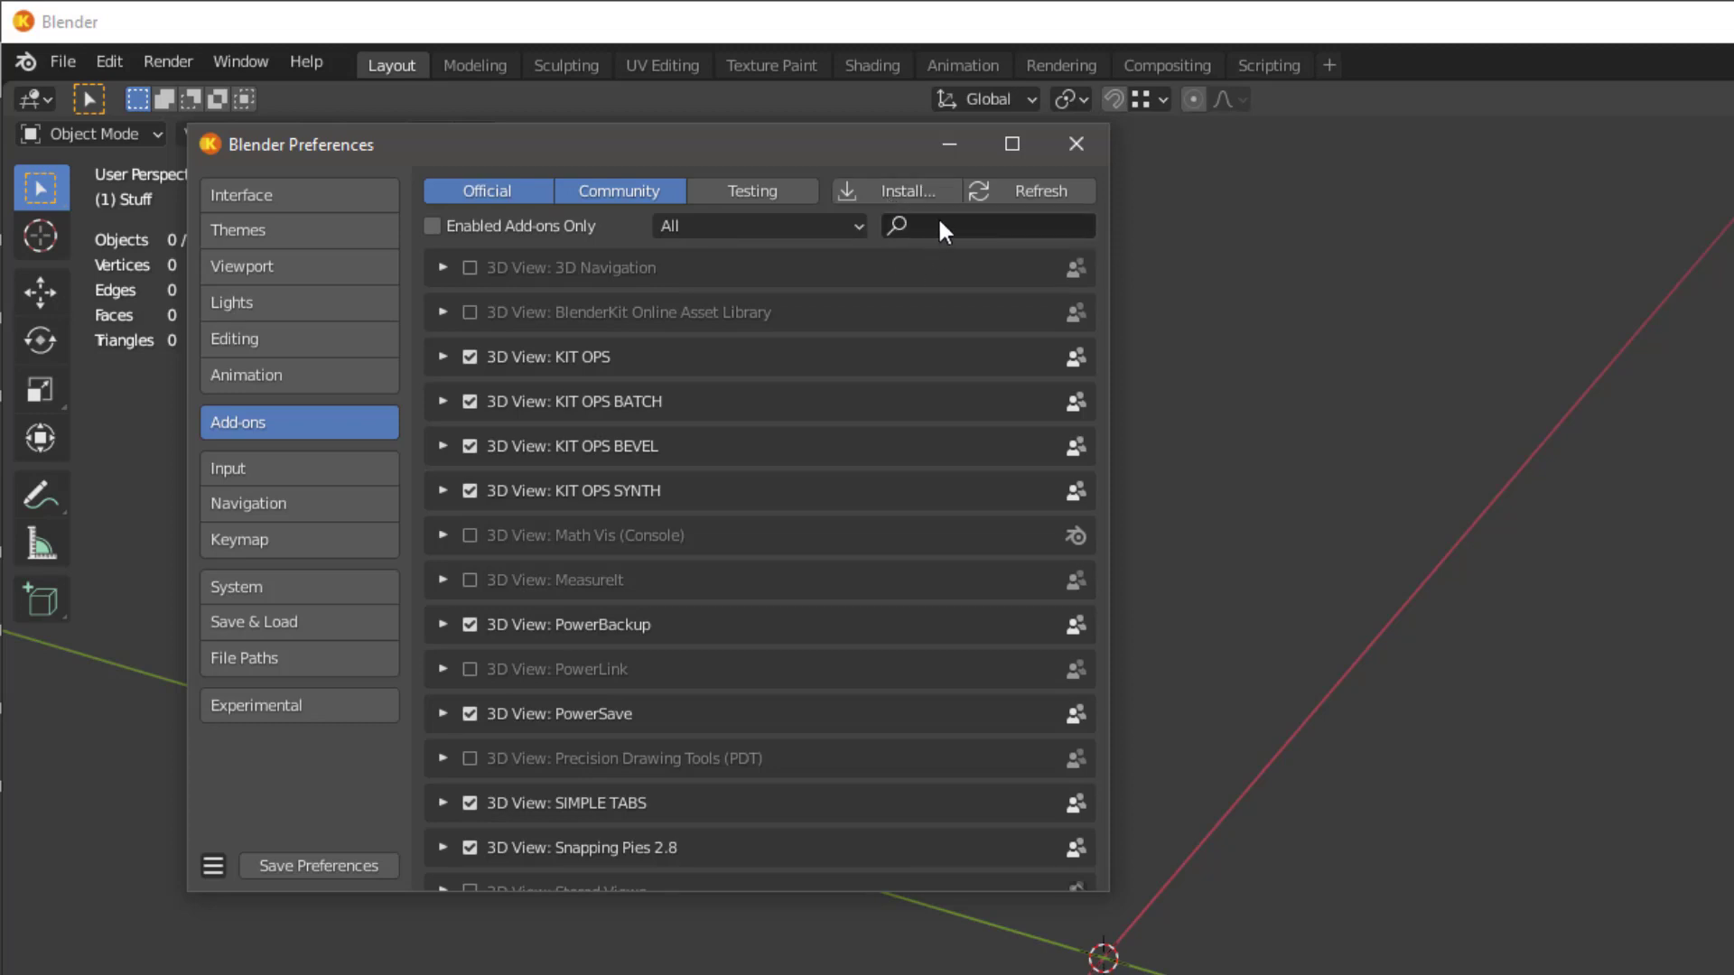
click(944, 230)
text(gener)
key(Return)
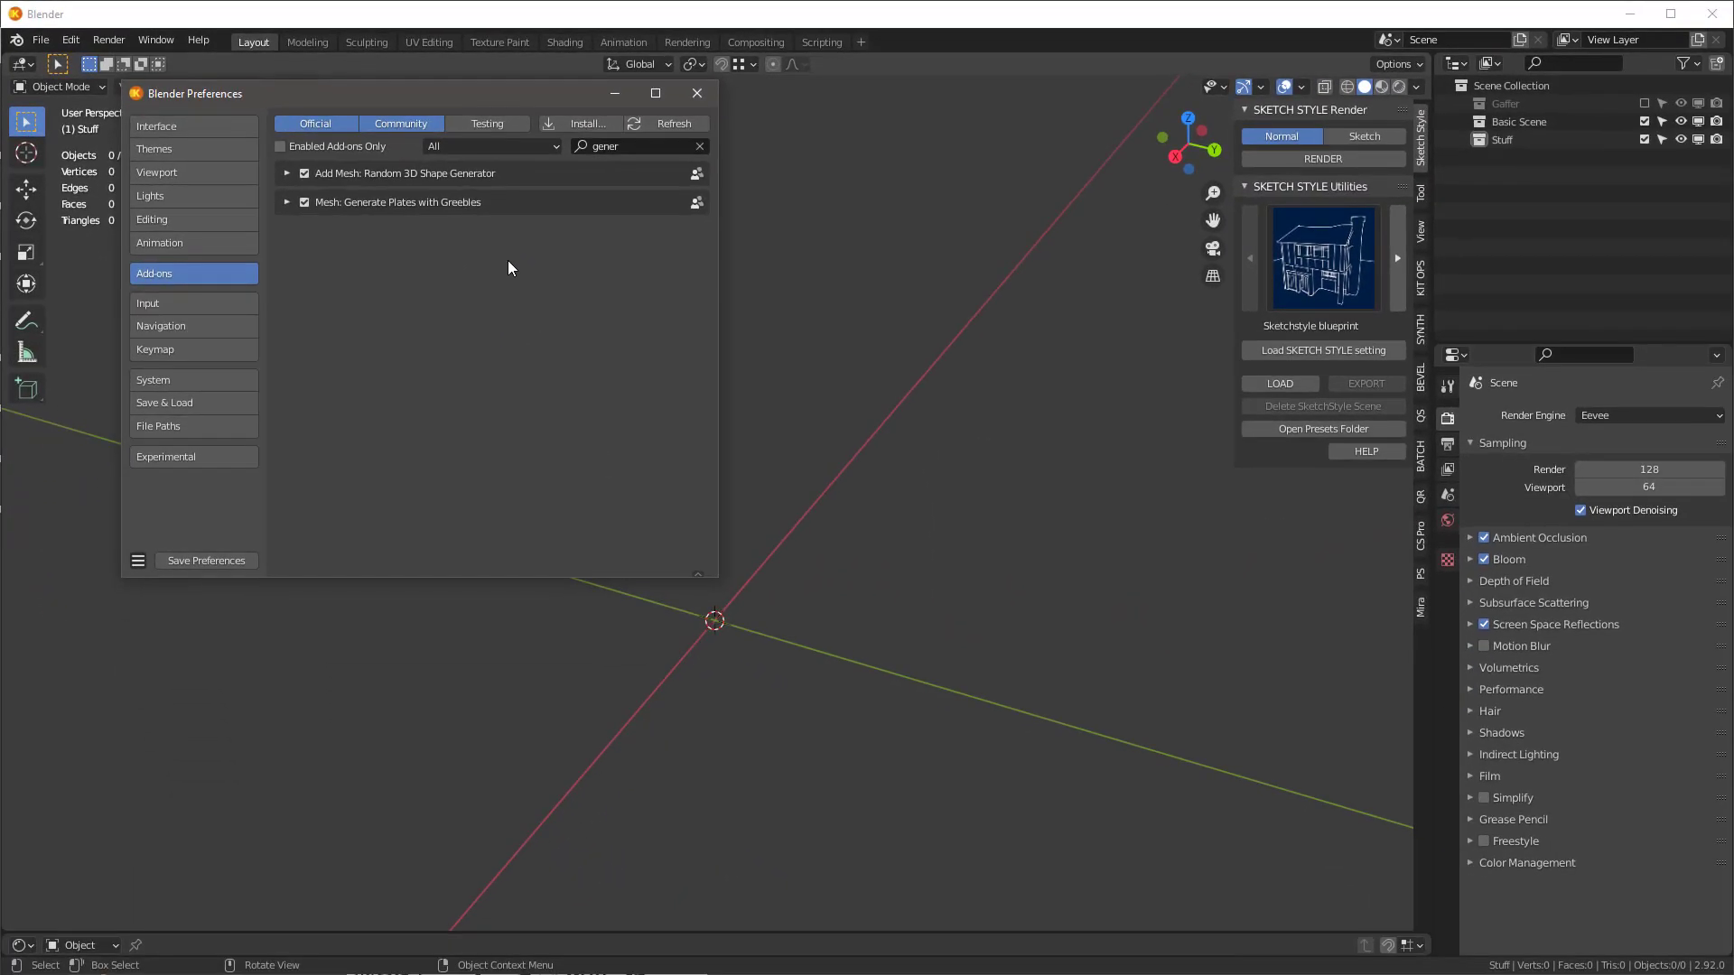
click(700, 98)
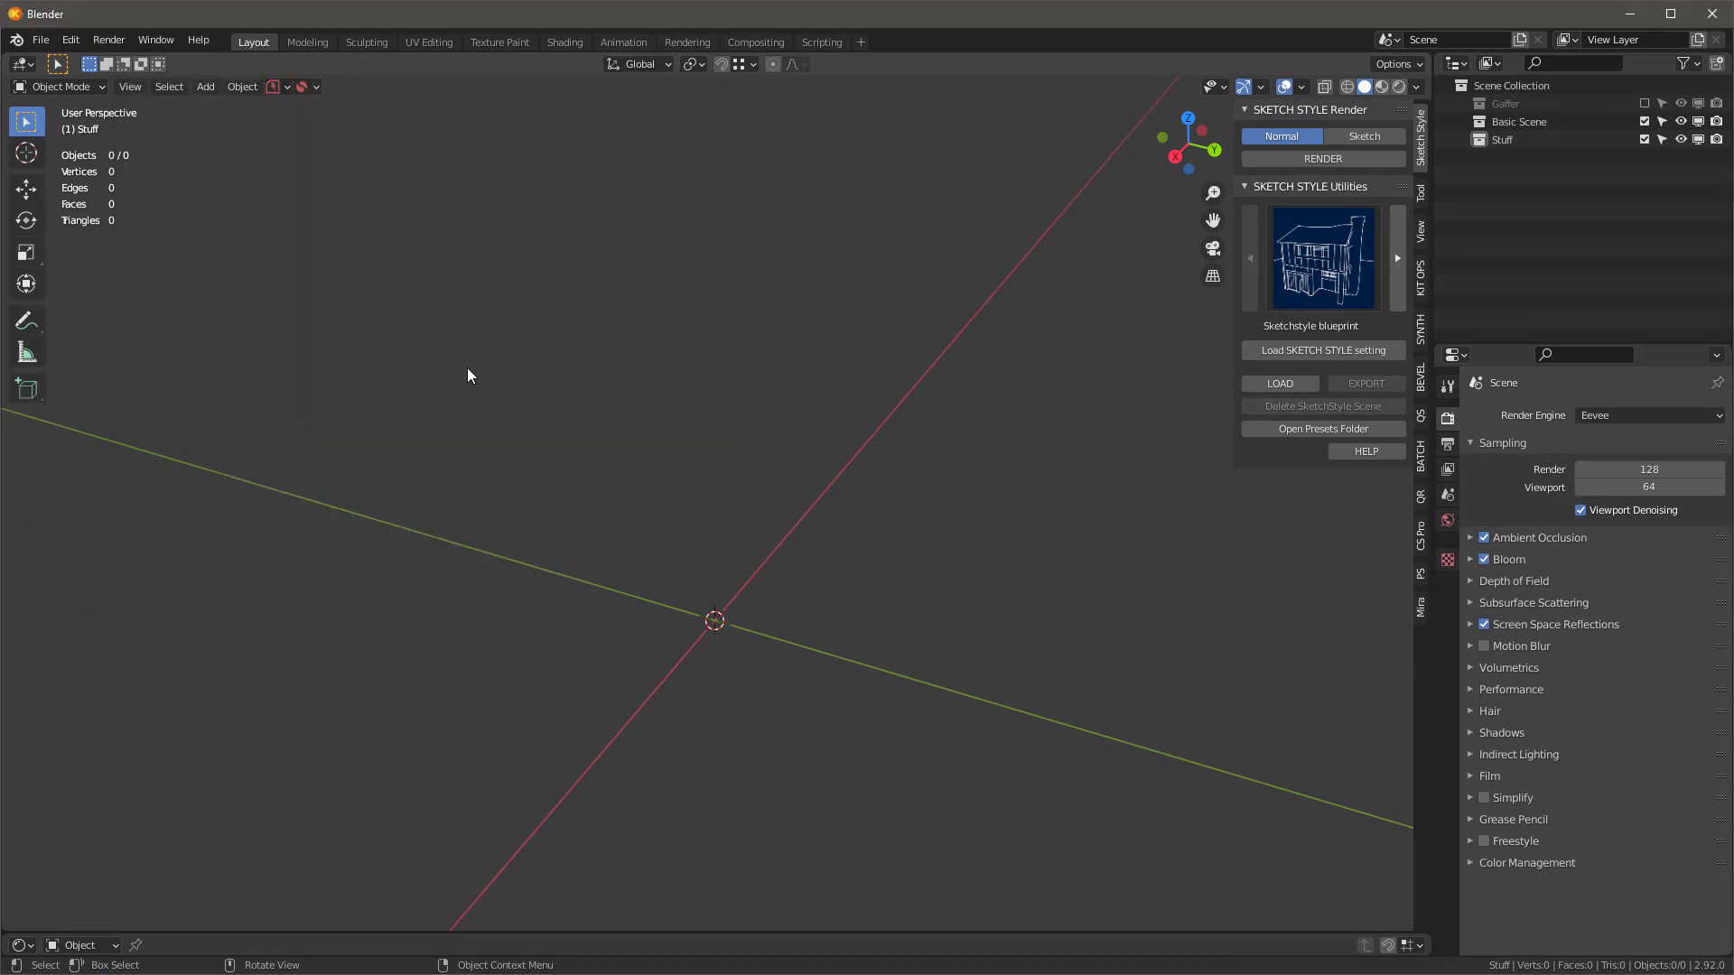
- Add a Shape Generator mesh to the empty scene and expand its operator settings
key(shift+a)
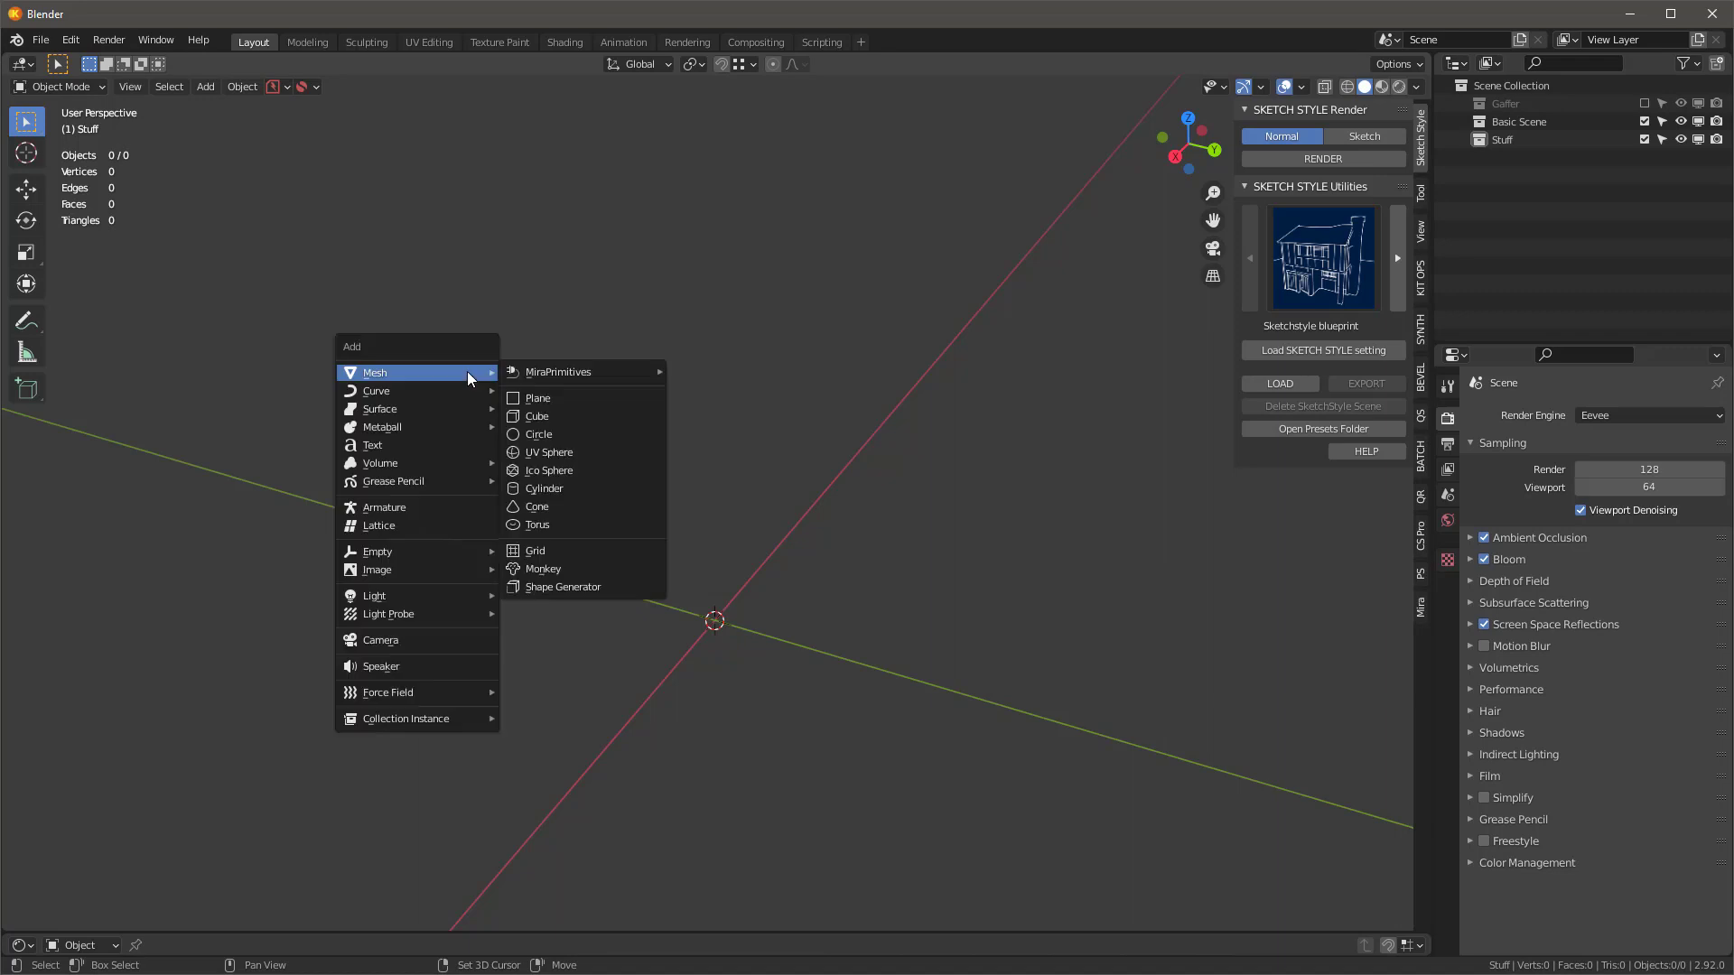
click(565, 587)
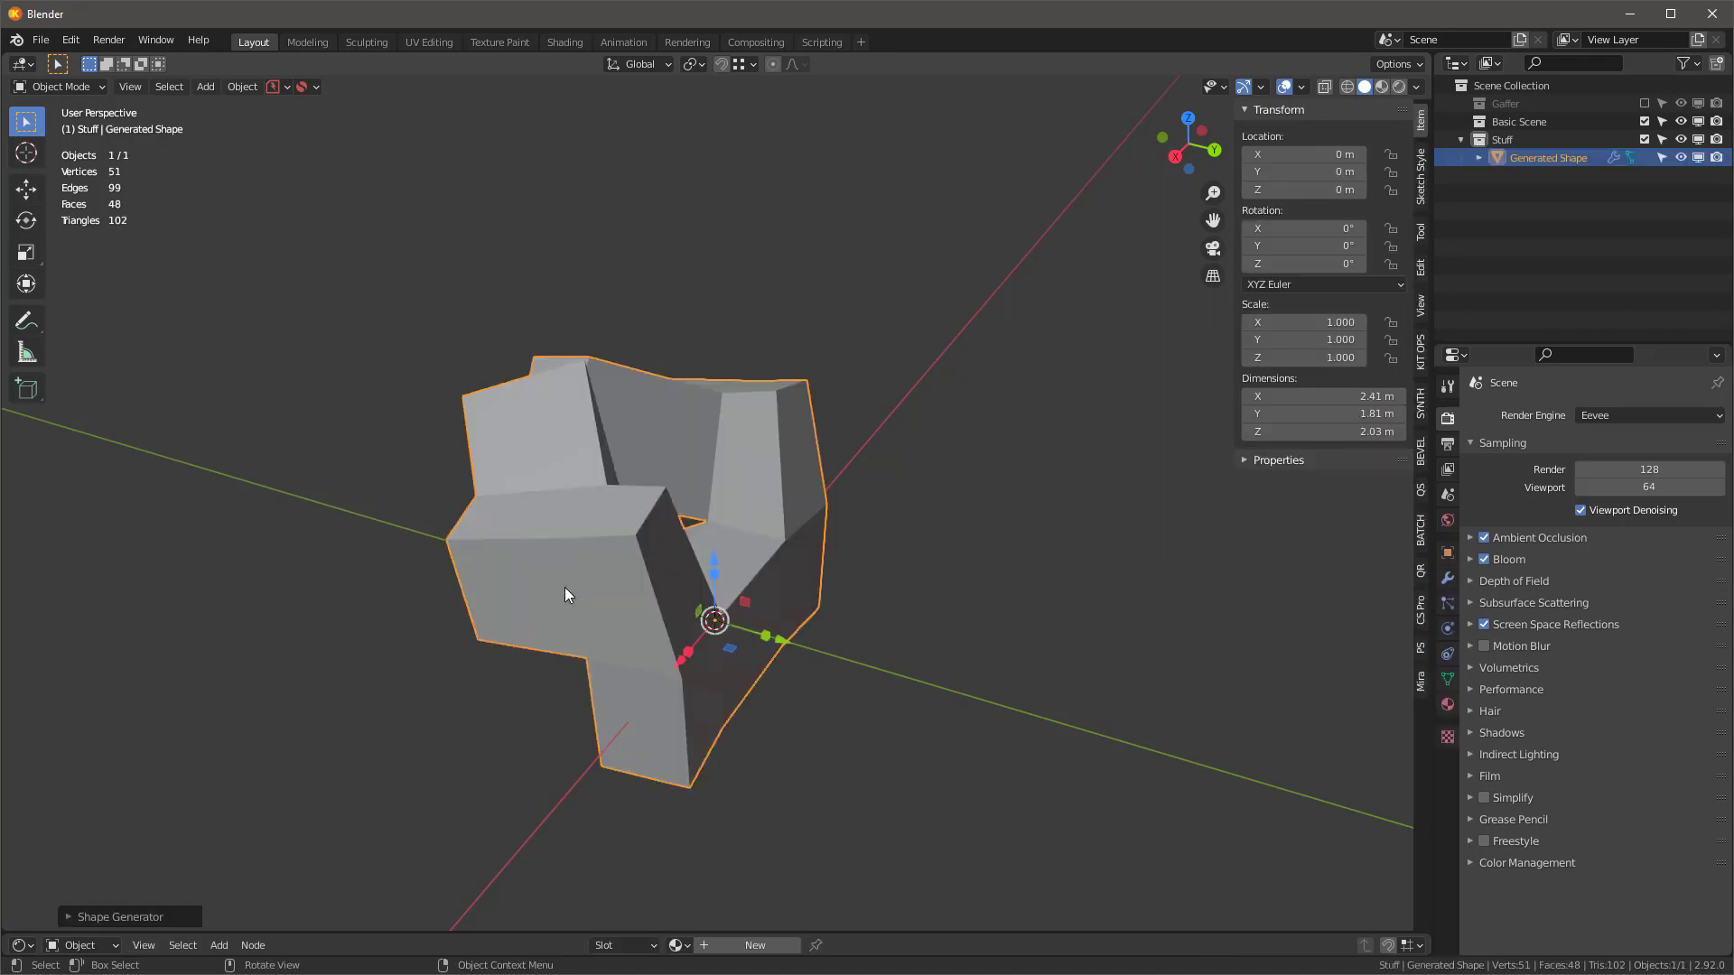
click(72, 917)
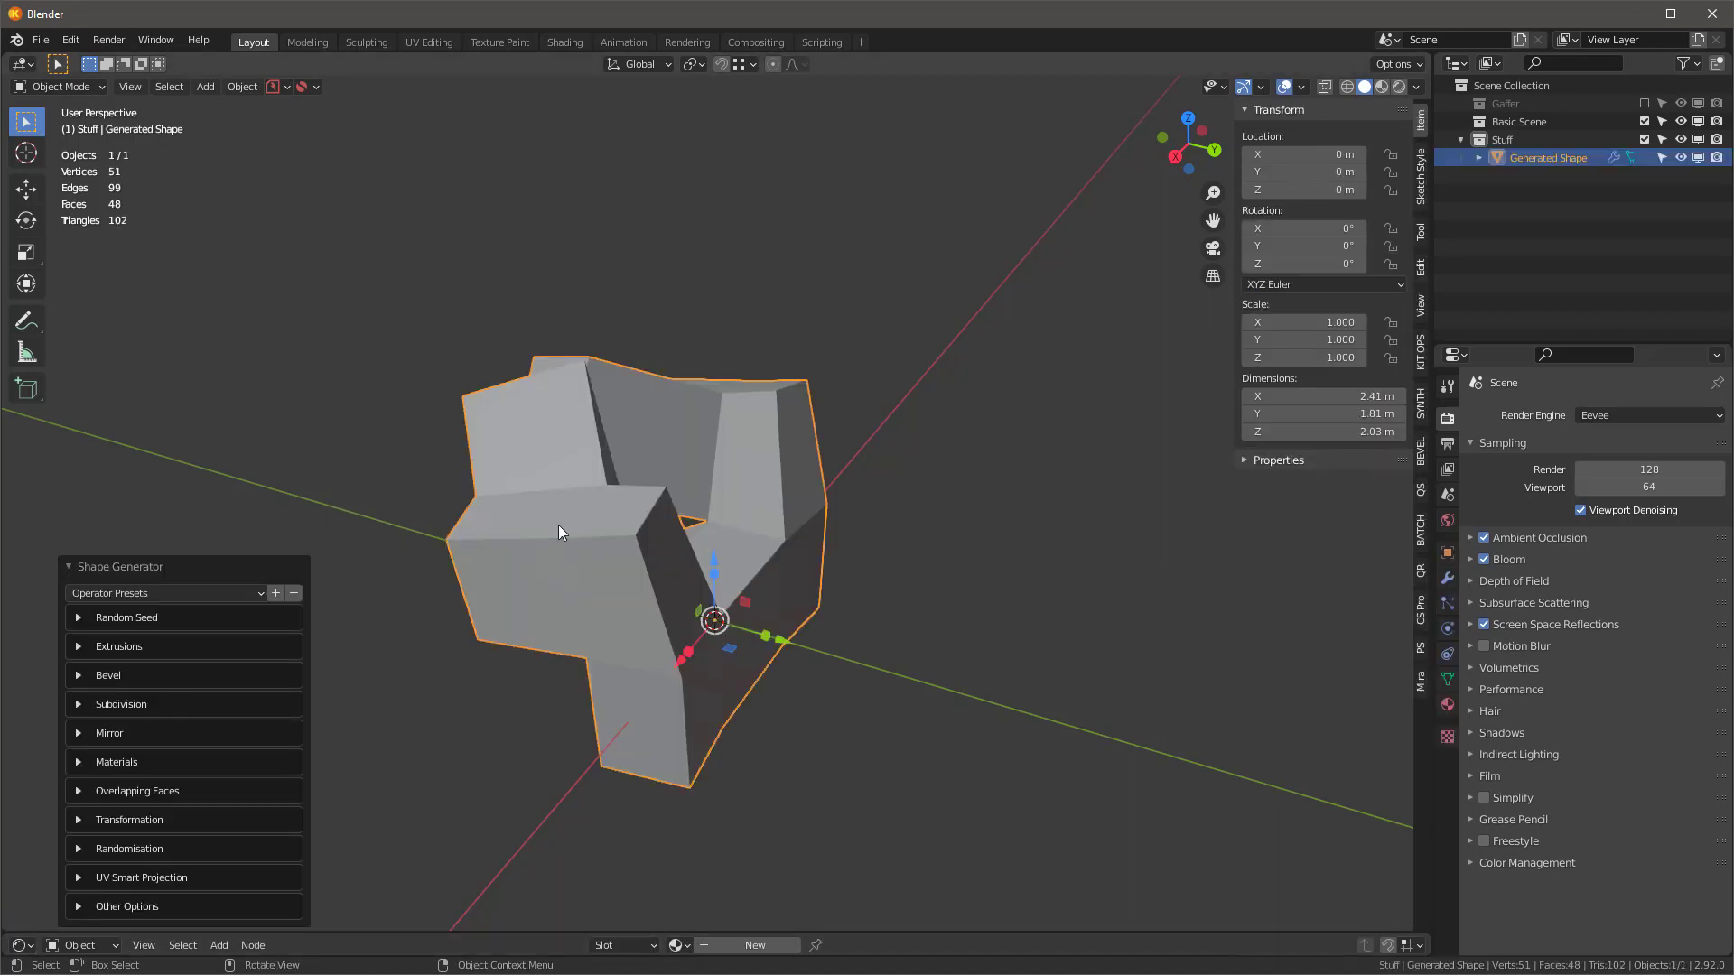
middle_drag(755, 547, 847, 473)
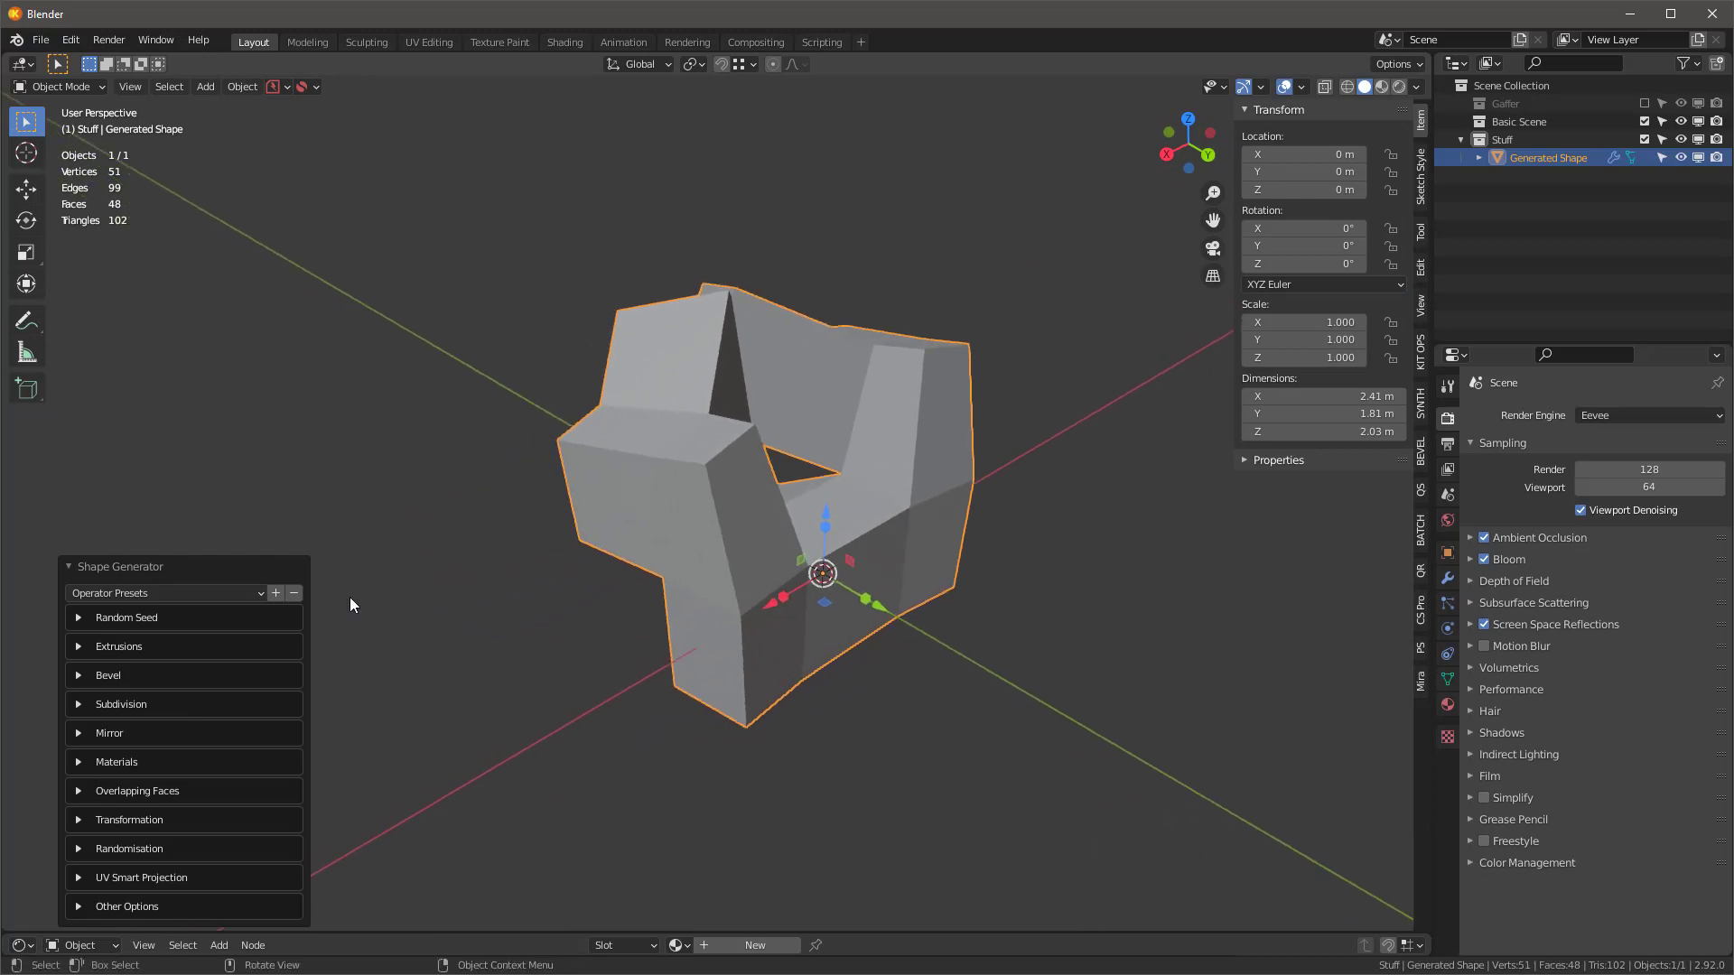
- Step through shape variations by raising the generated shape's random seed to 1008
click(287, 618)
click(292, 618)
click(292, 618)
click(292, 618)
click(291, 618)
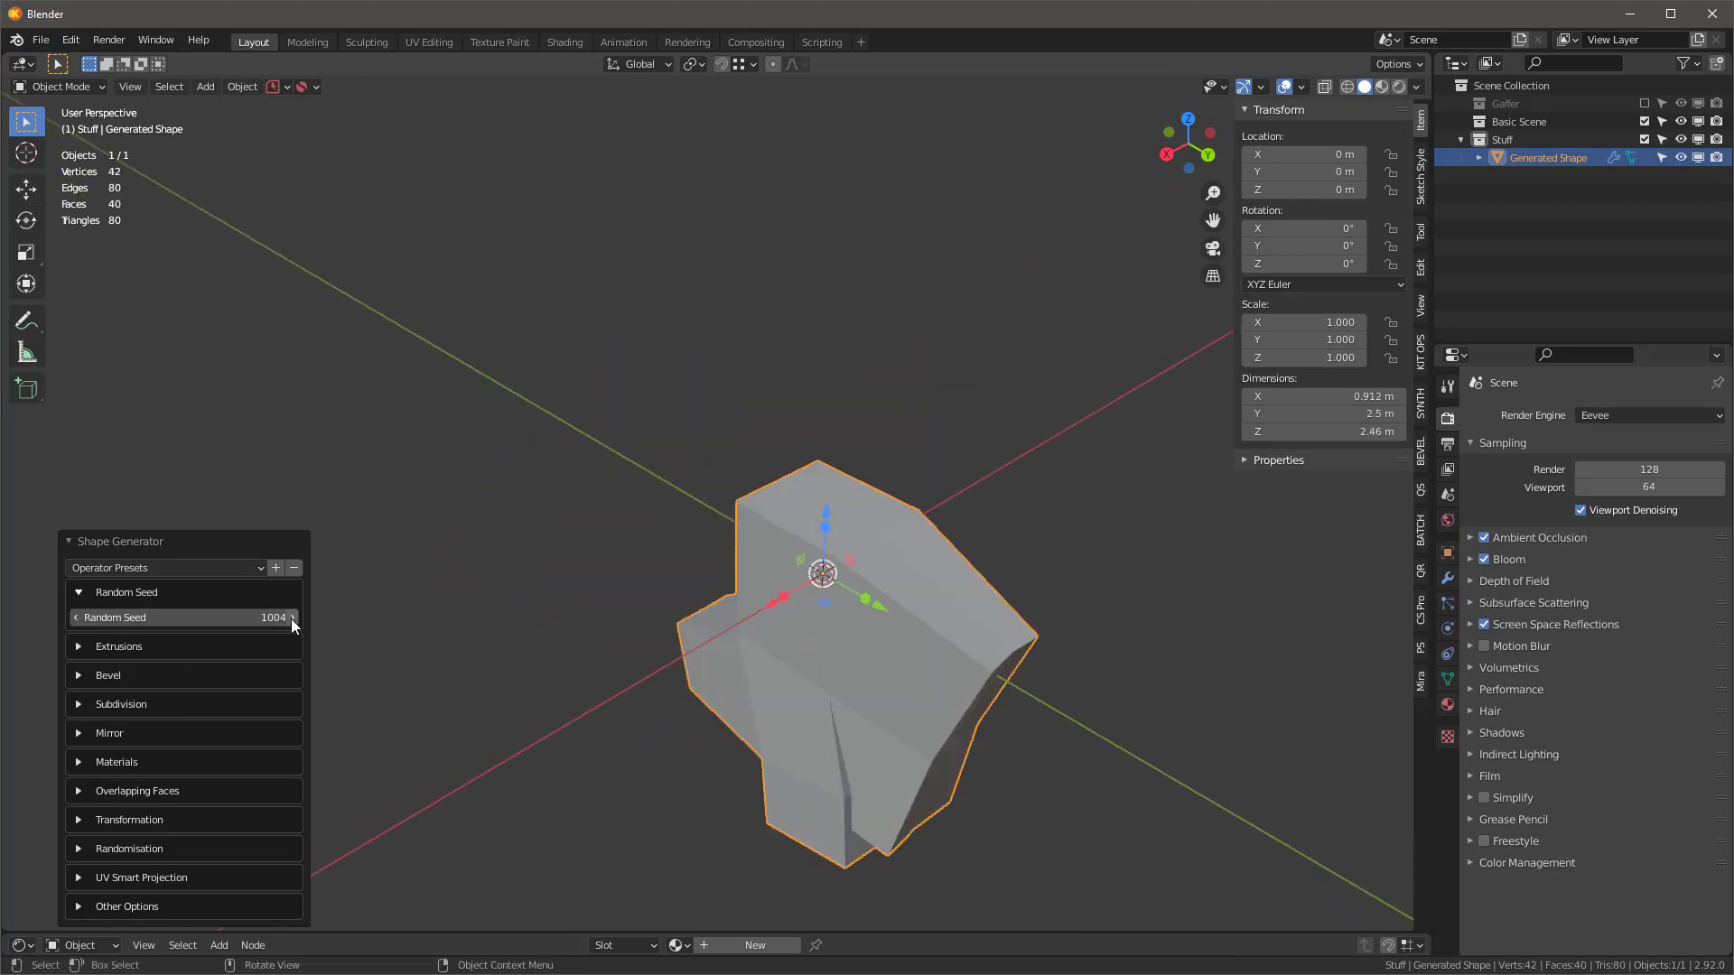
click(292, 618)
click(291, 618)
click(292, 618)
click(292, 618)
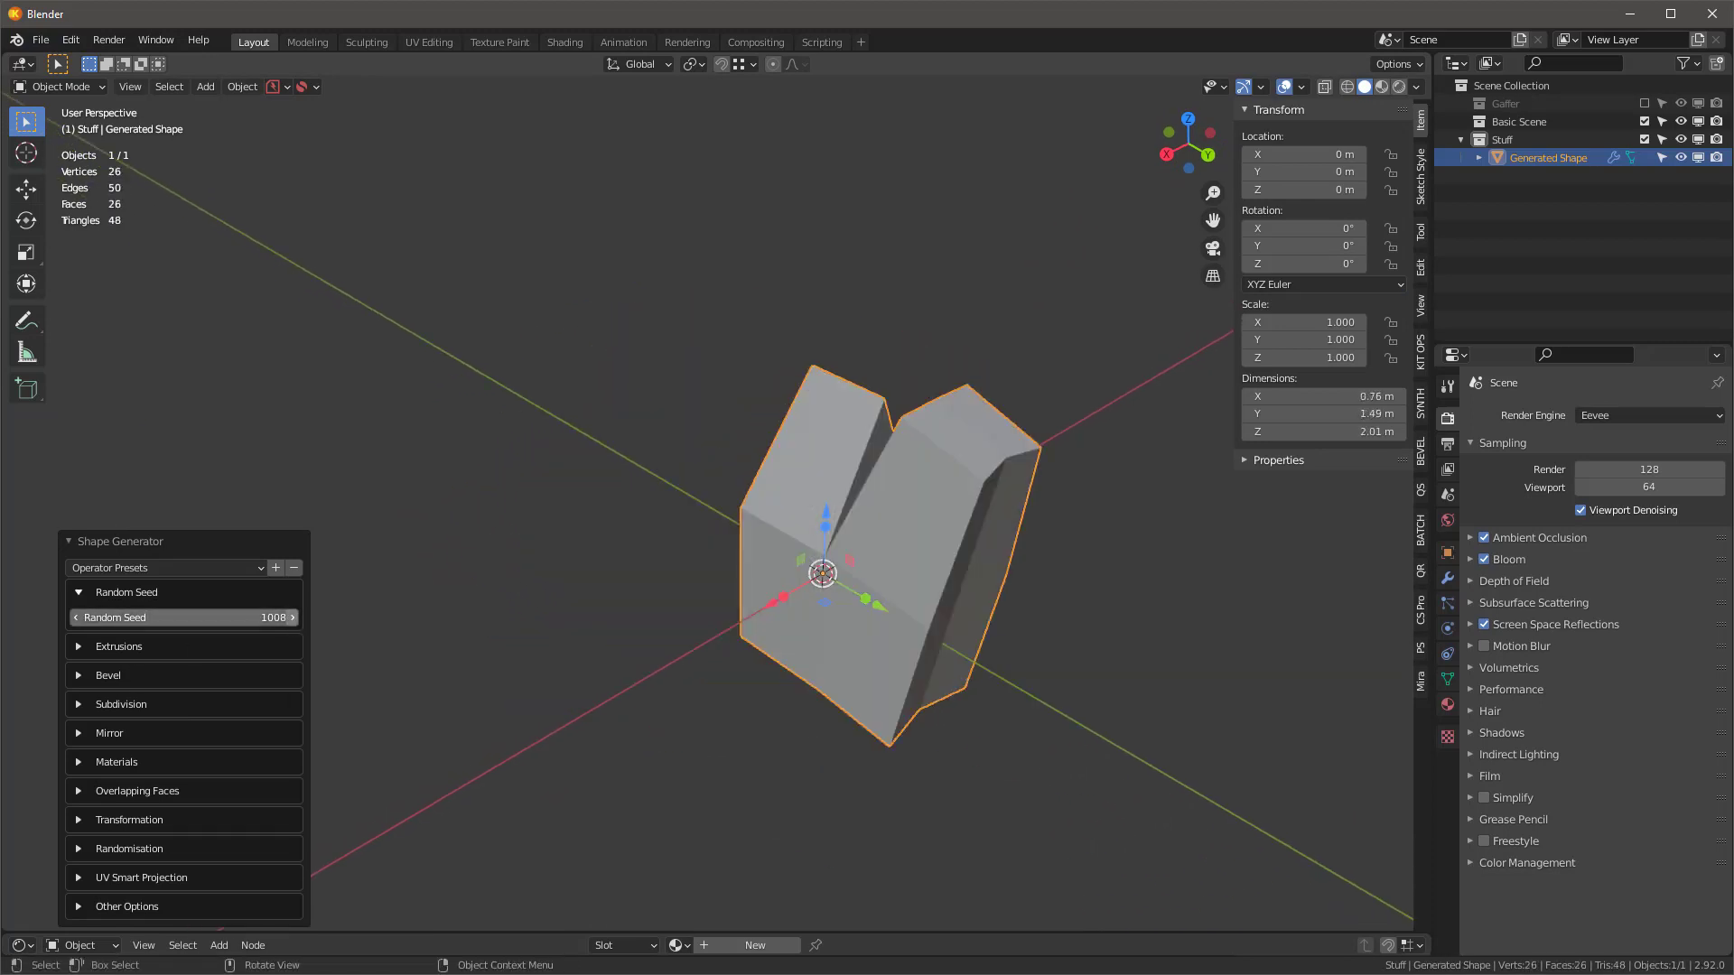
- Raise the generated shape's extrusion amount to 9 and its random seed to 1011
click(81, 647)
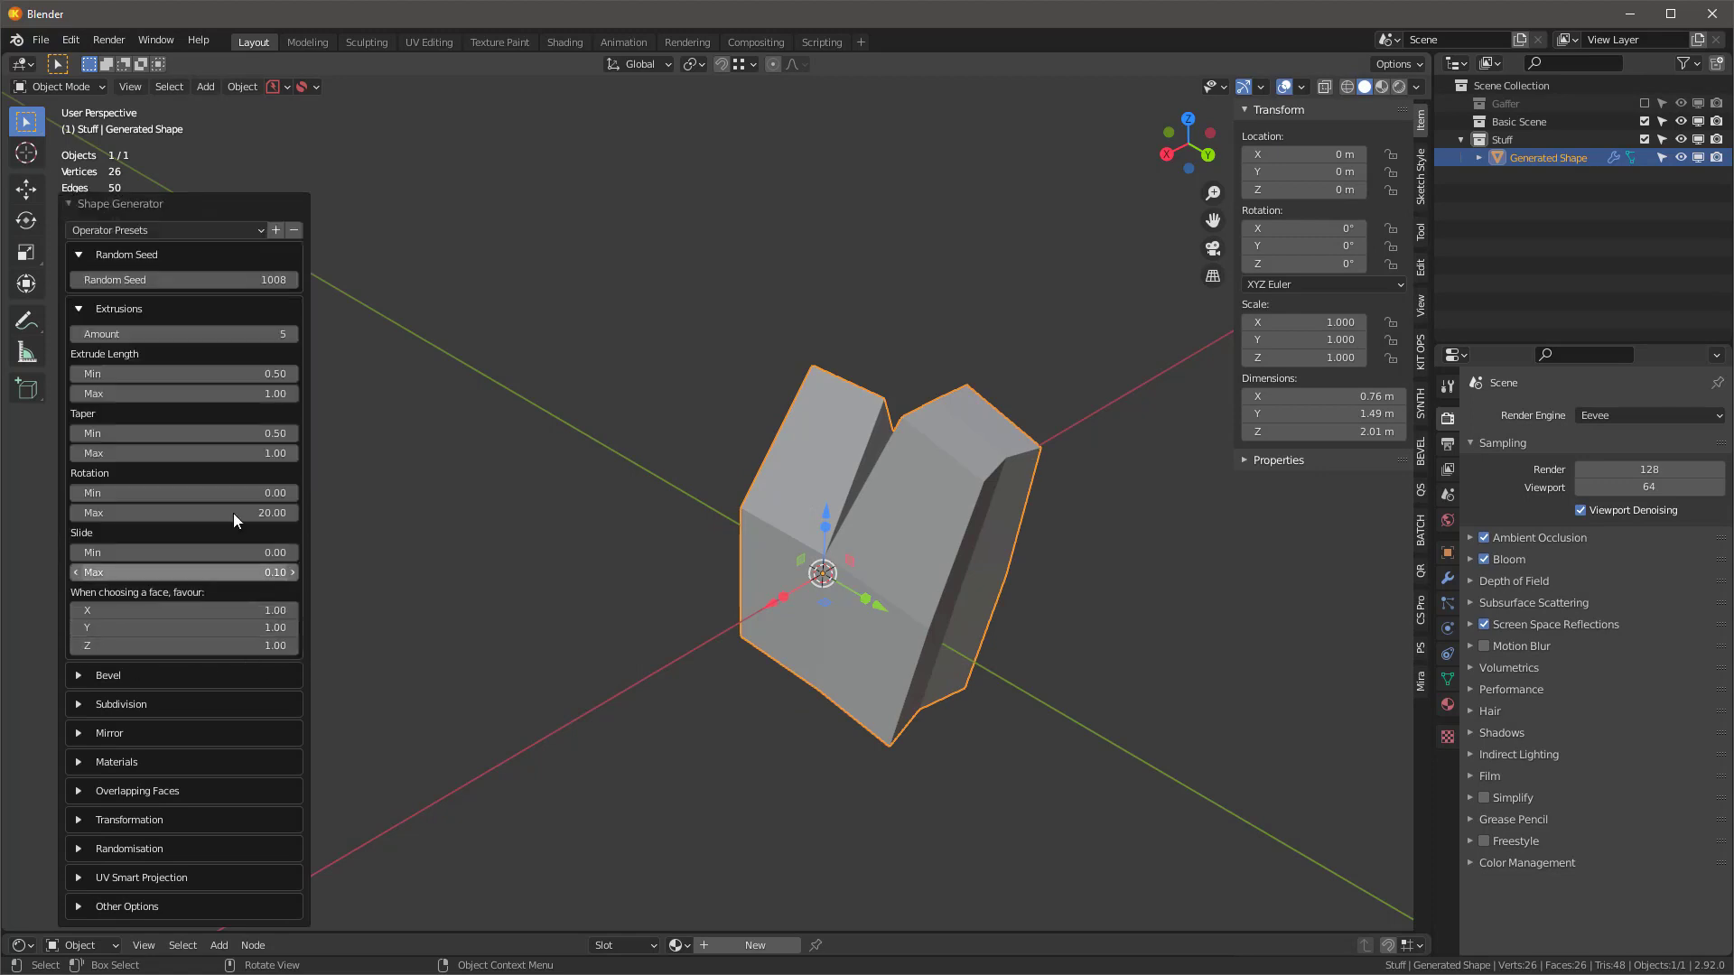
click(293, 334)
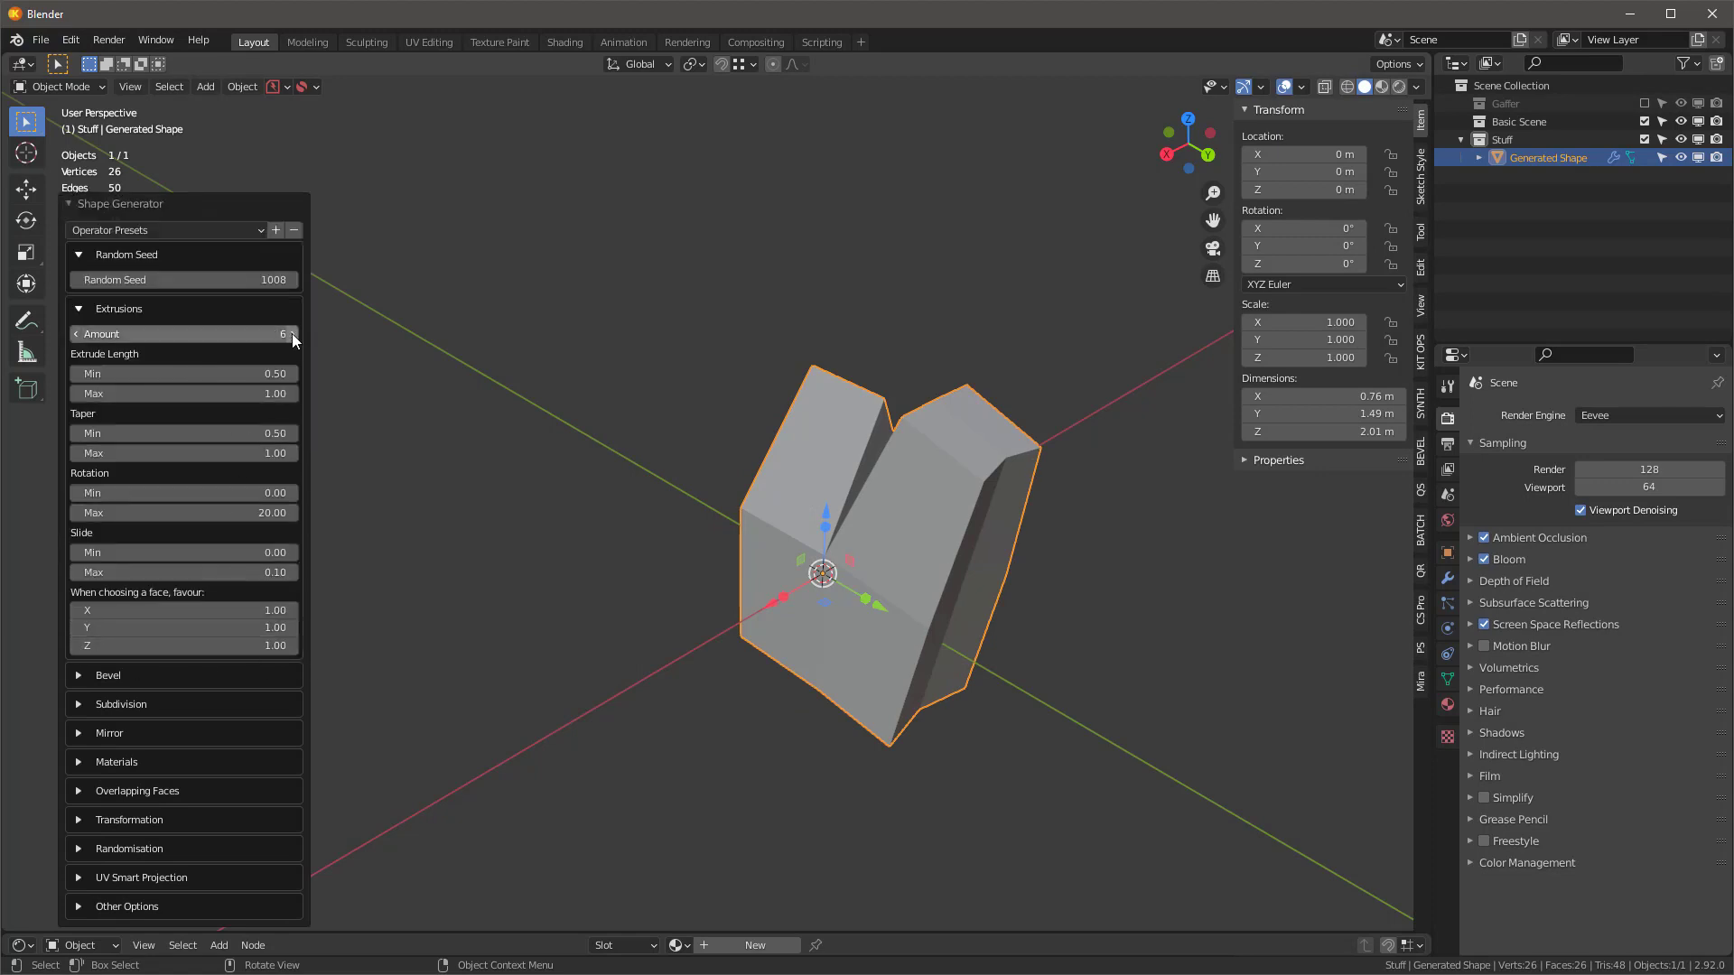
click(291, 333)
click(291, 333)
click(291, 334)
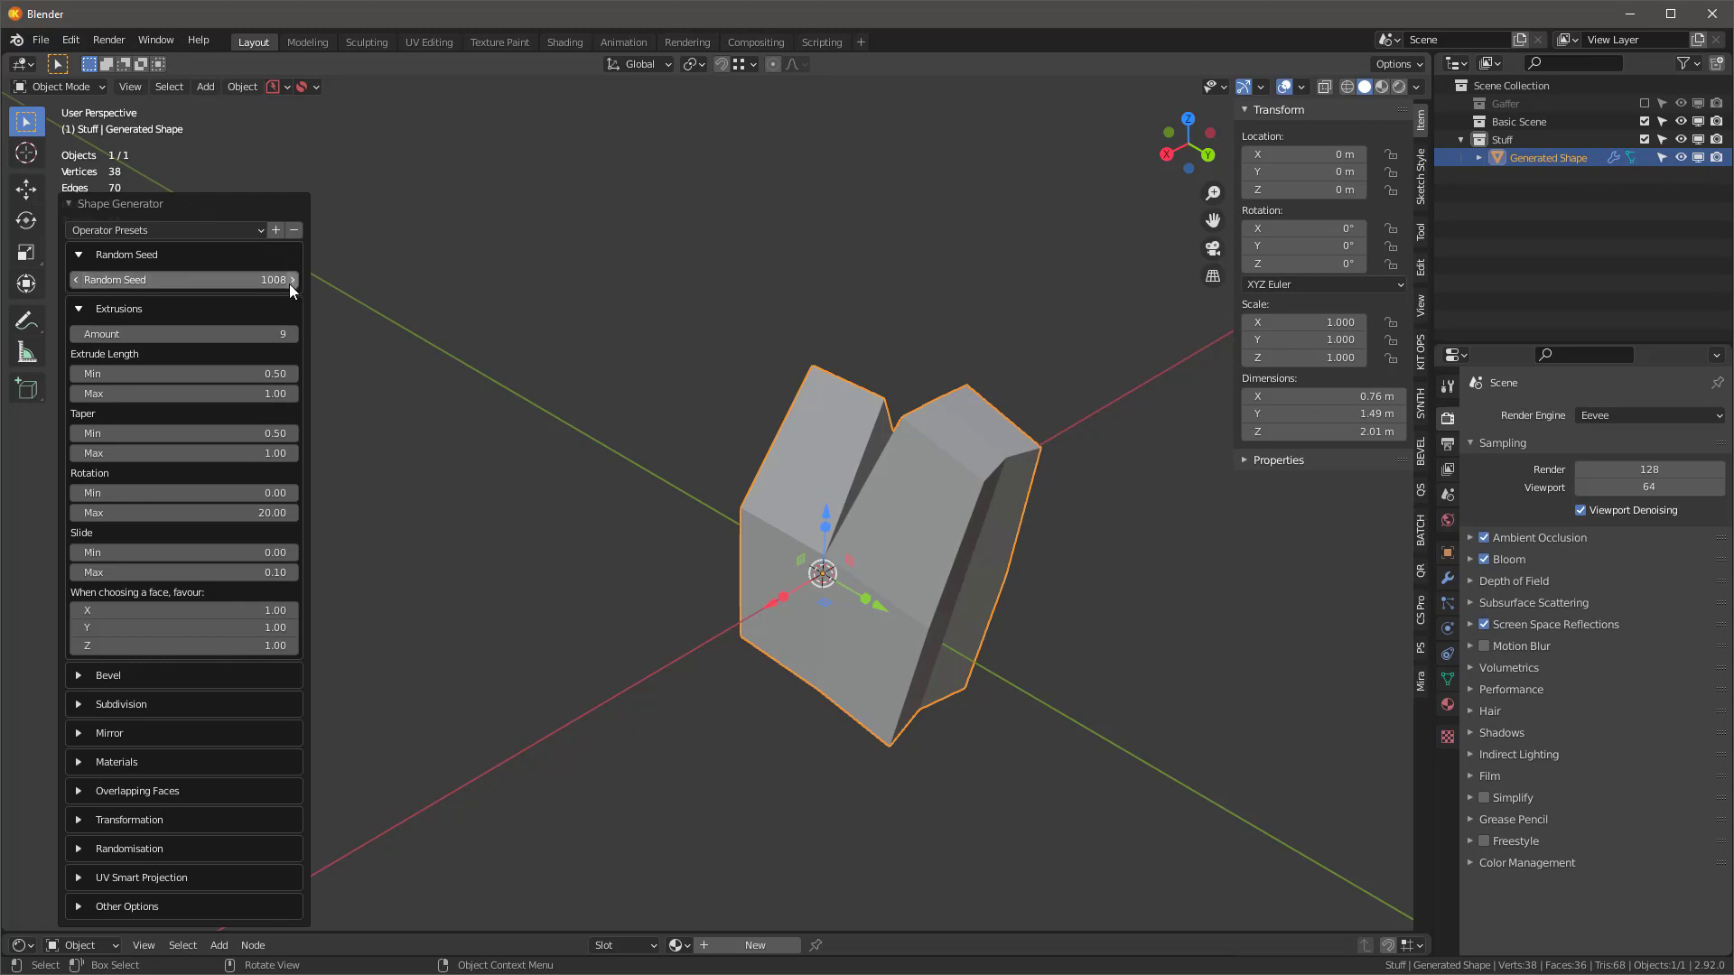
click(291, 280)
click(290, 280)
click(291, 280)
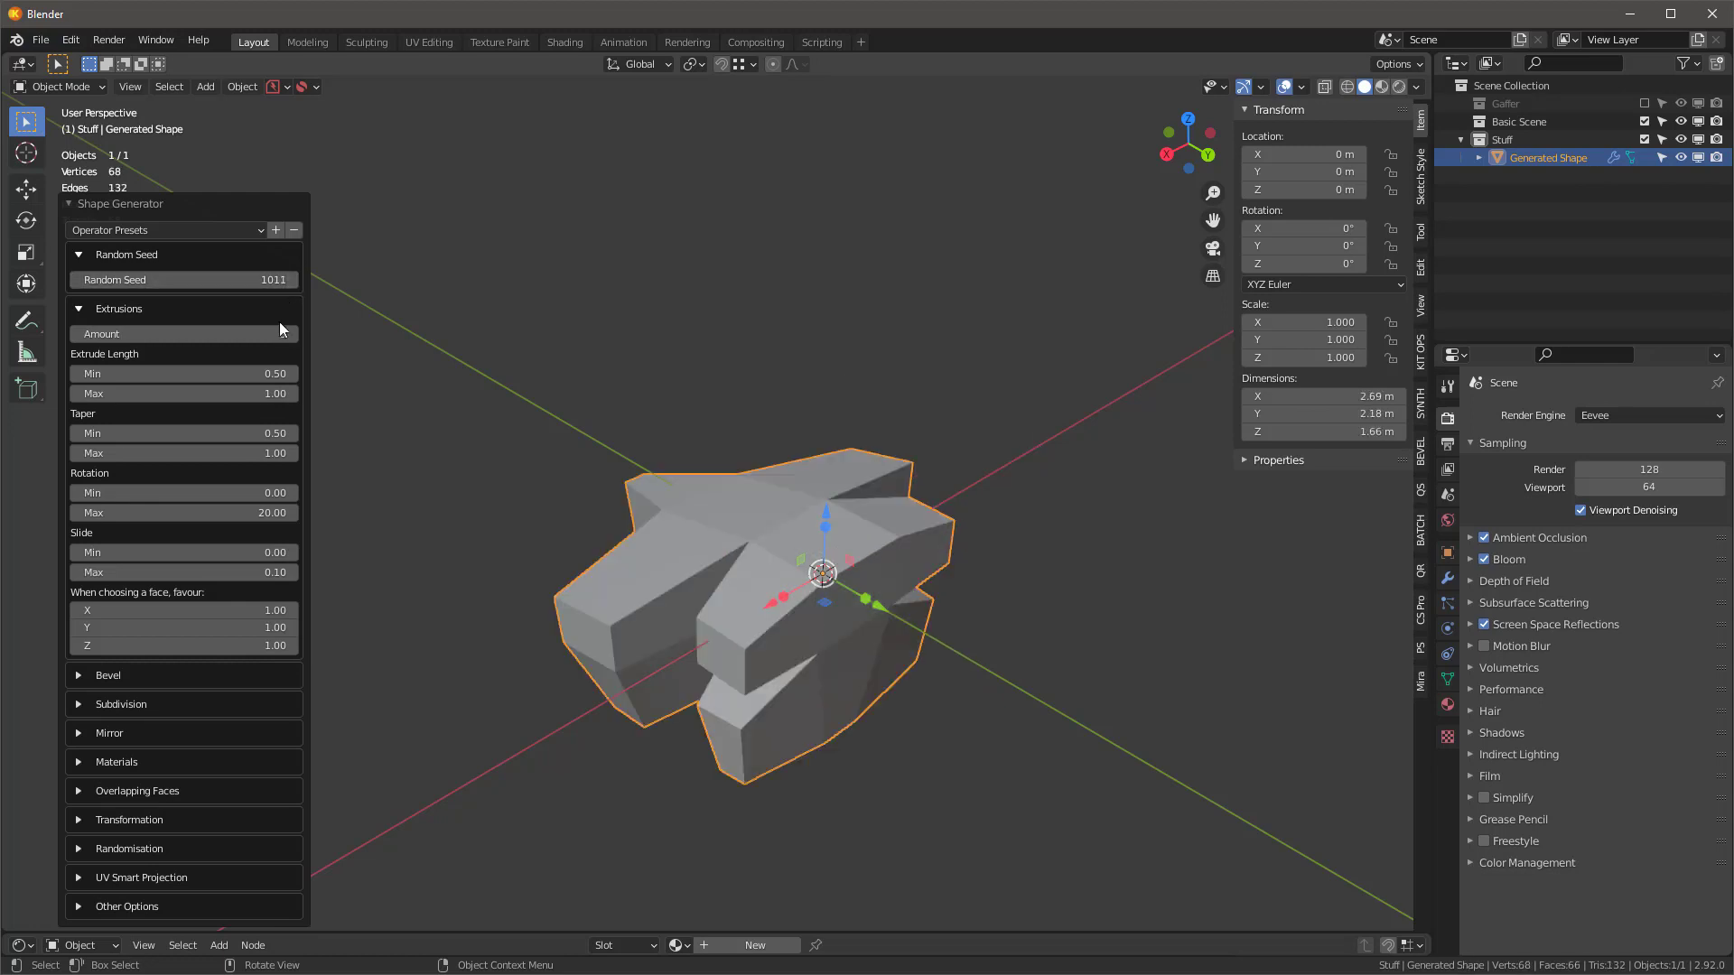
middle_drag(821, 572, 211, 472)
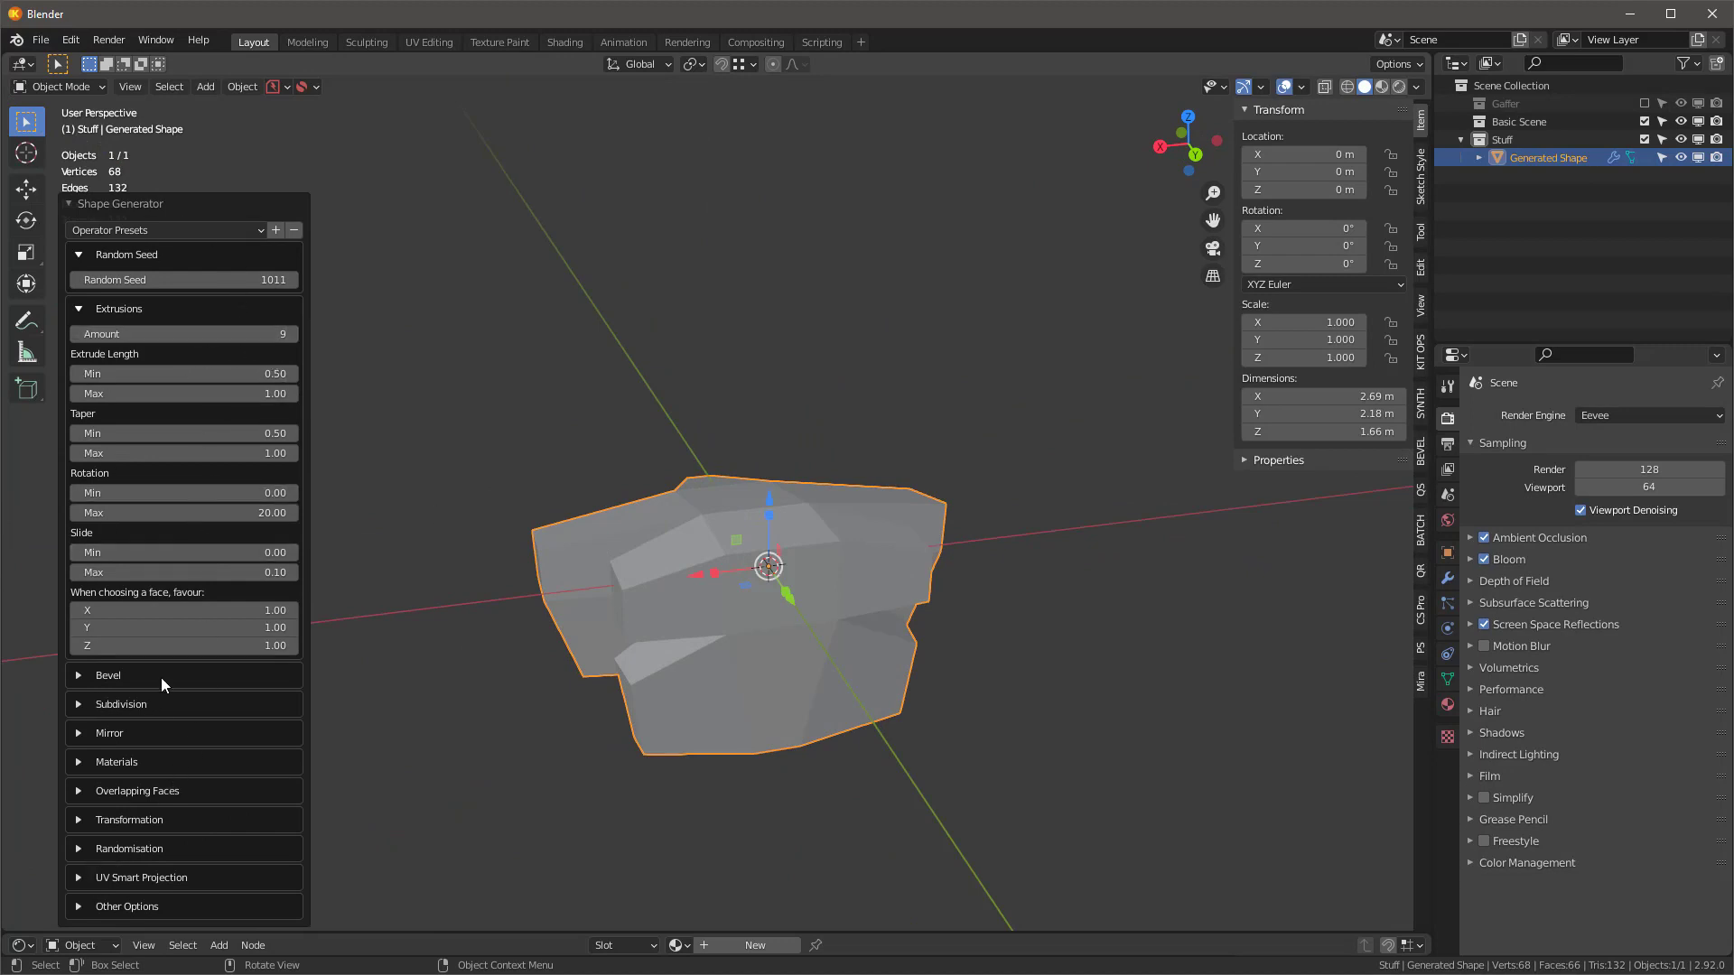
- Enable Prevent face overlaps for the generated shape
click(92, 792)
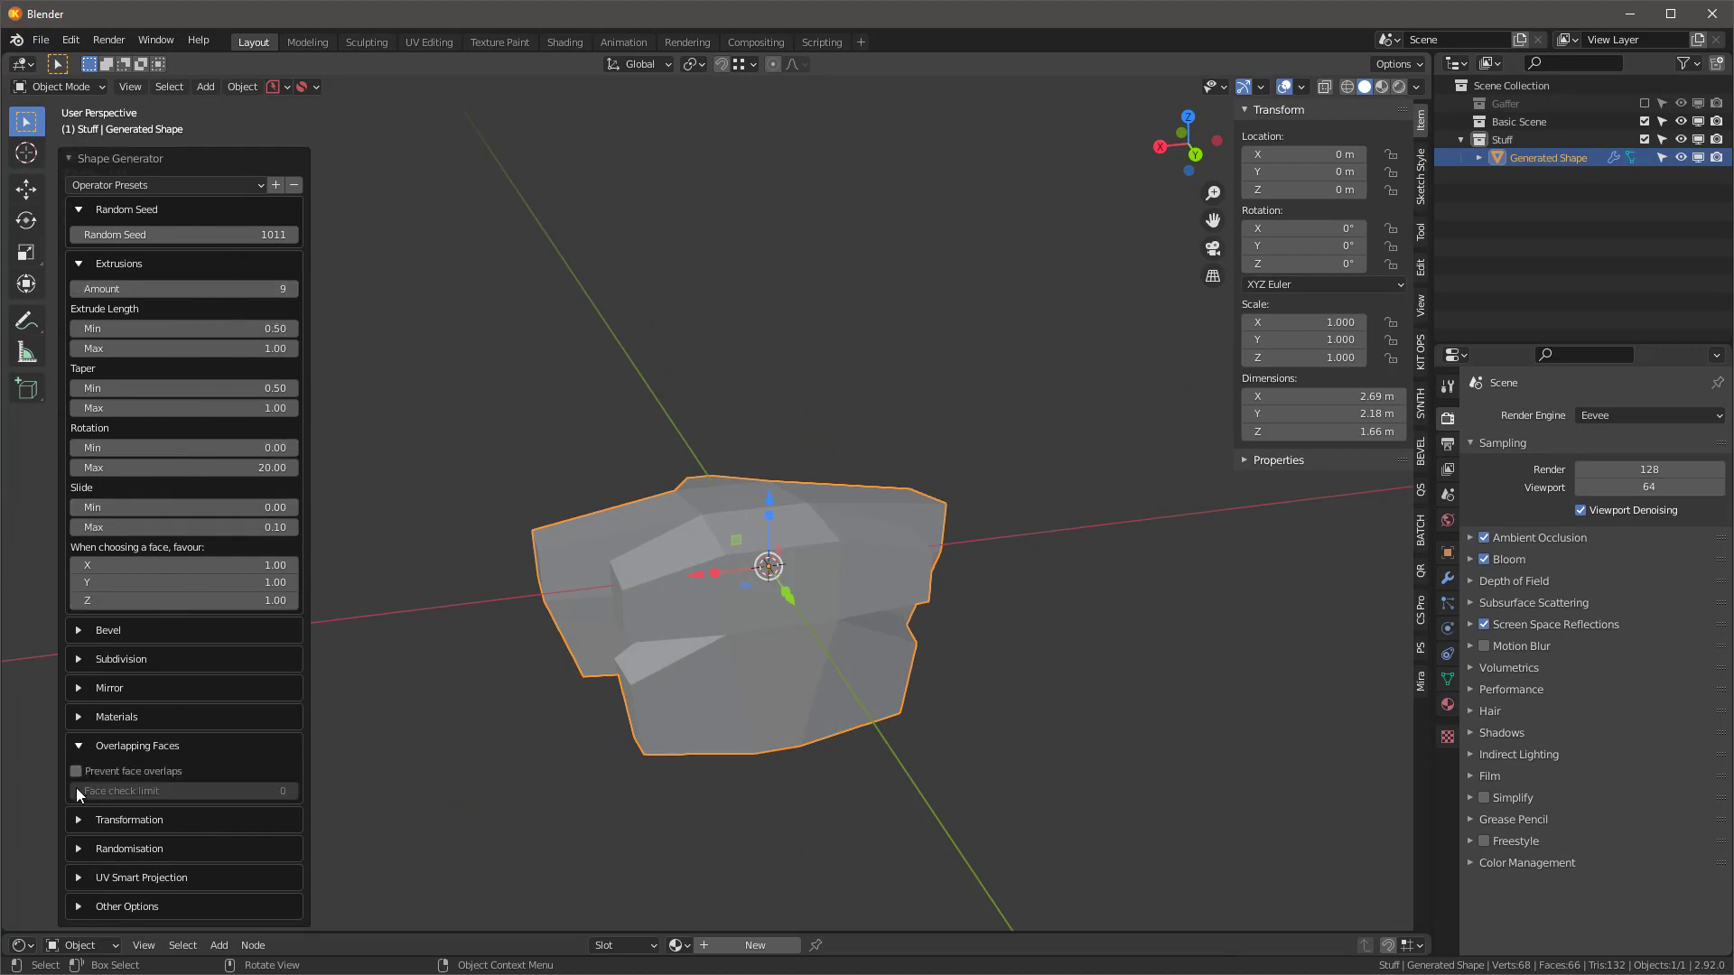
click(77, 773)
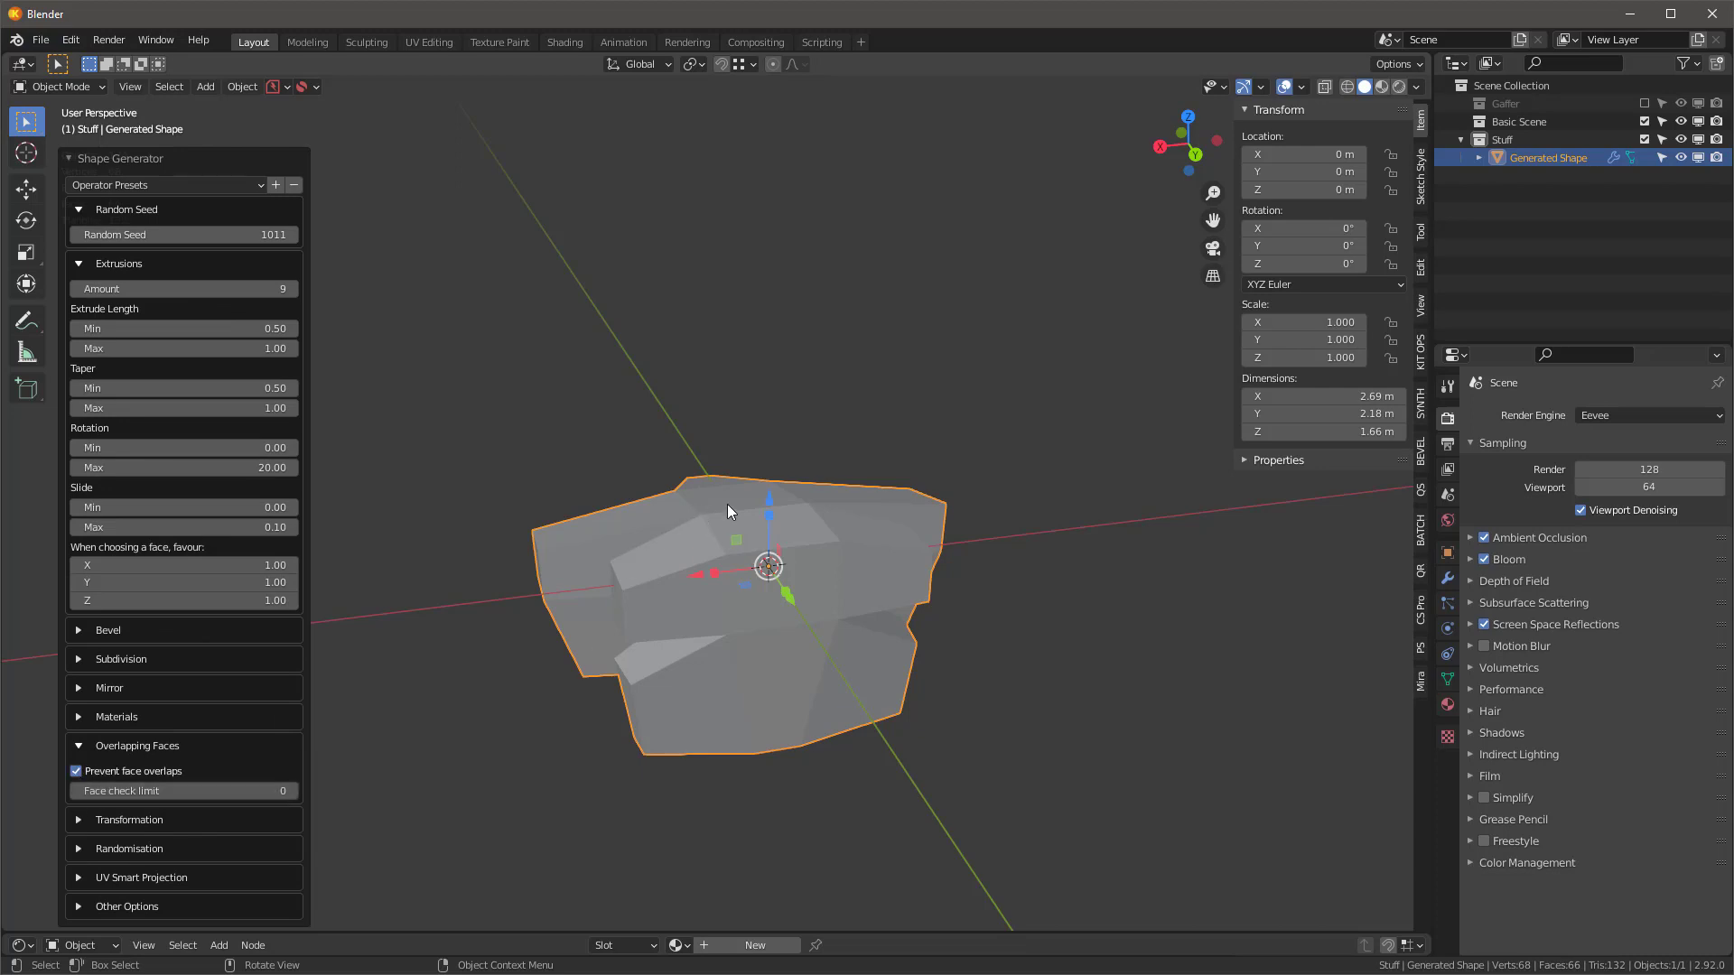
middle_drag(728, 504, 470, 529)
- Step through further shape variations by raising the random seed to 1016
click(292, 235)
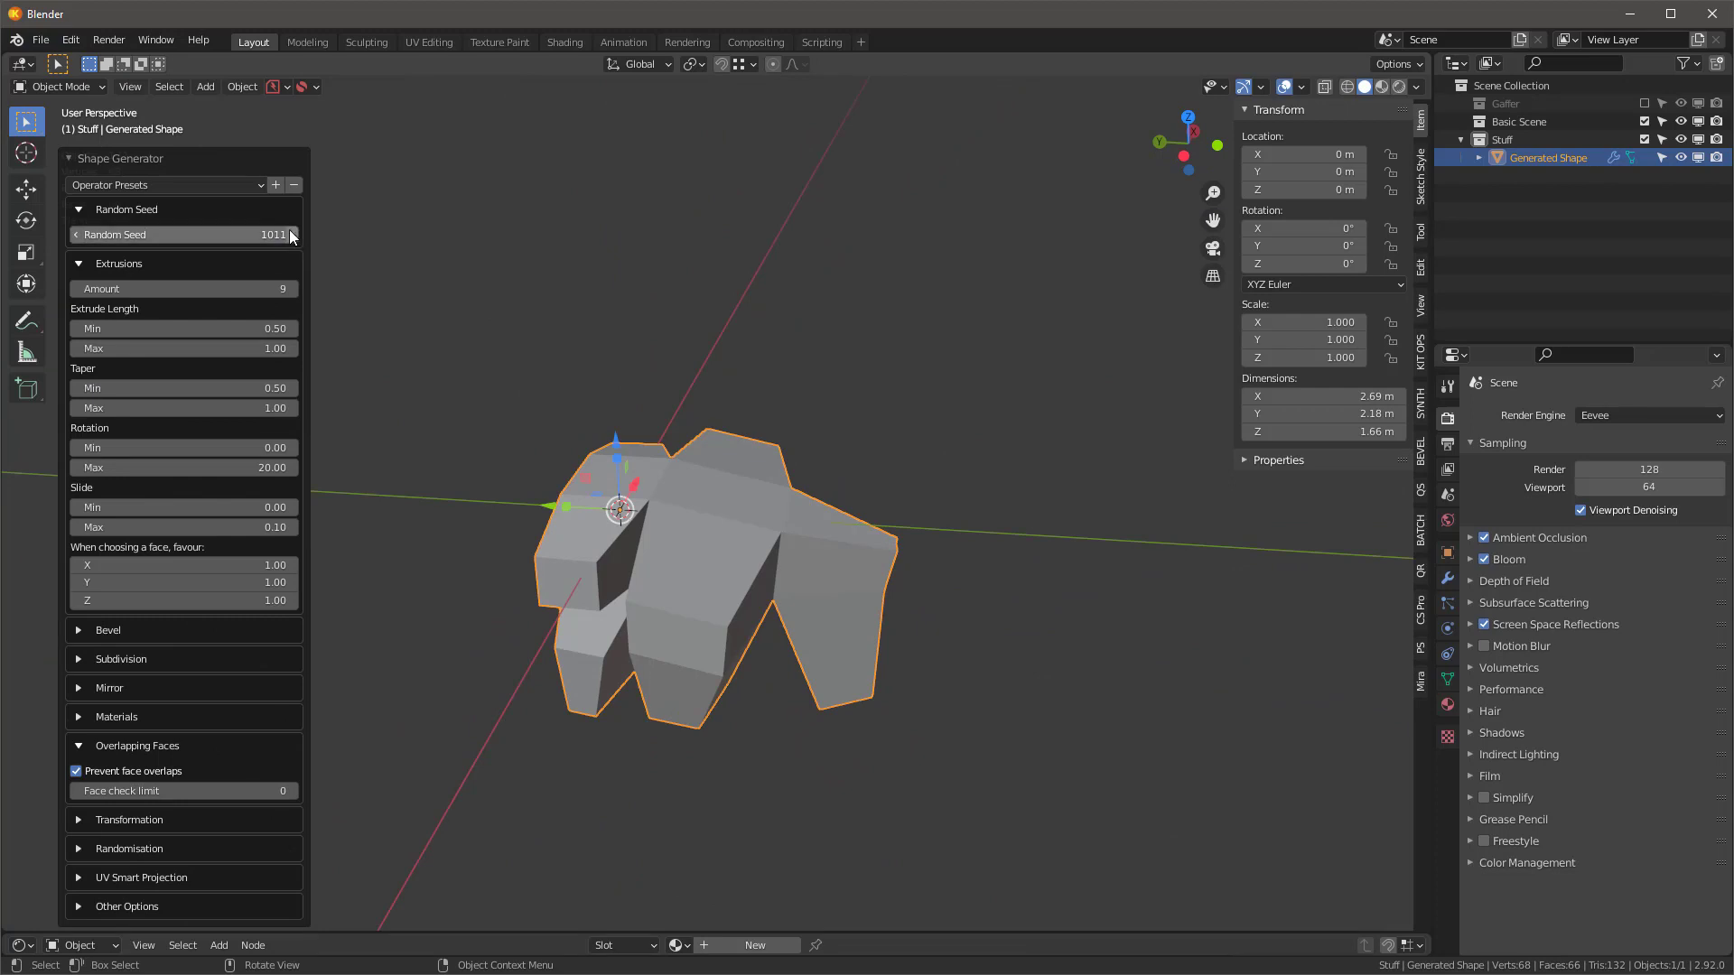
click(293, 235)
click(293, 235)
click(291, 235)
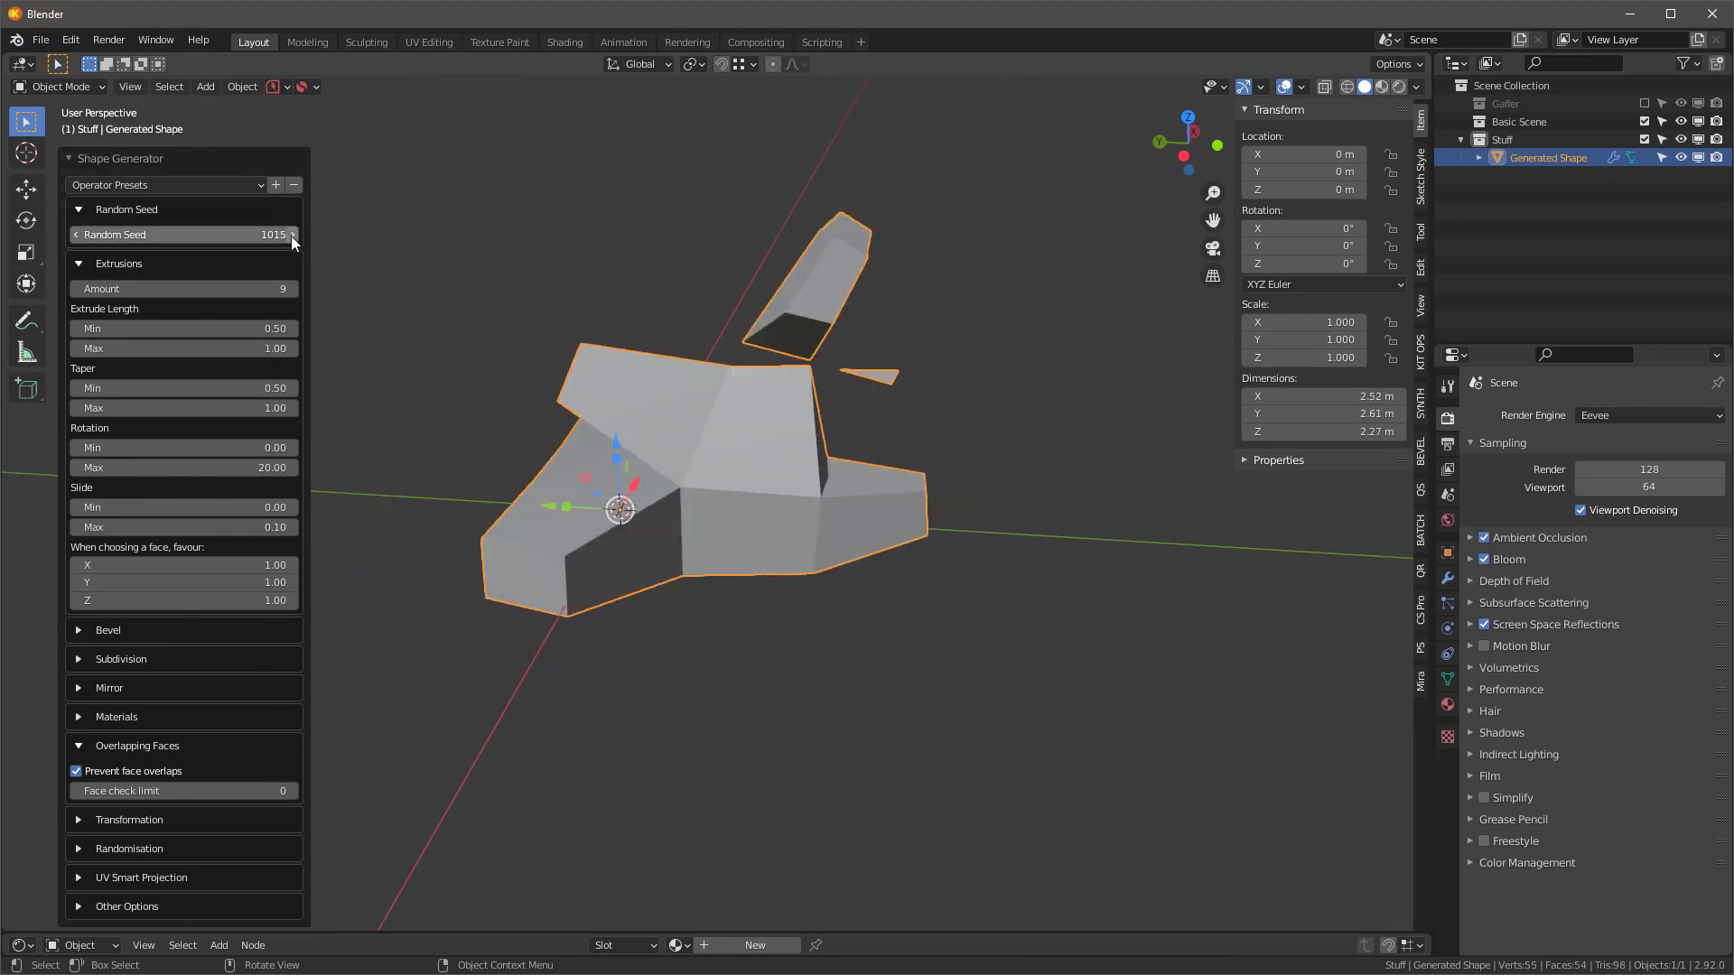
click(291, 236)
middle_drag(676, 370, 426, 404)
middle_drag(420, 484, 311, 343)
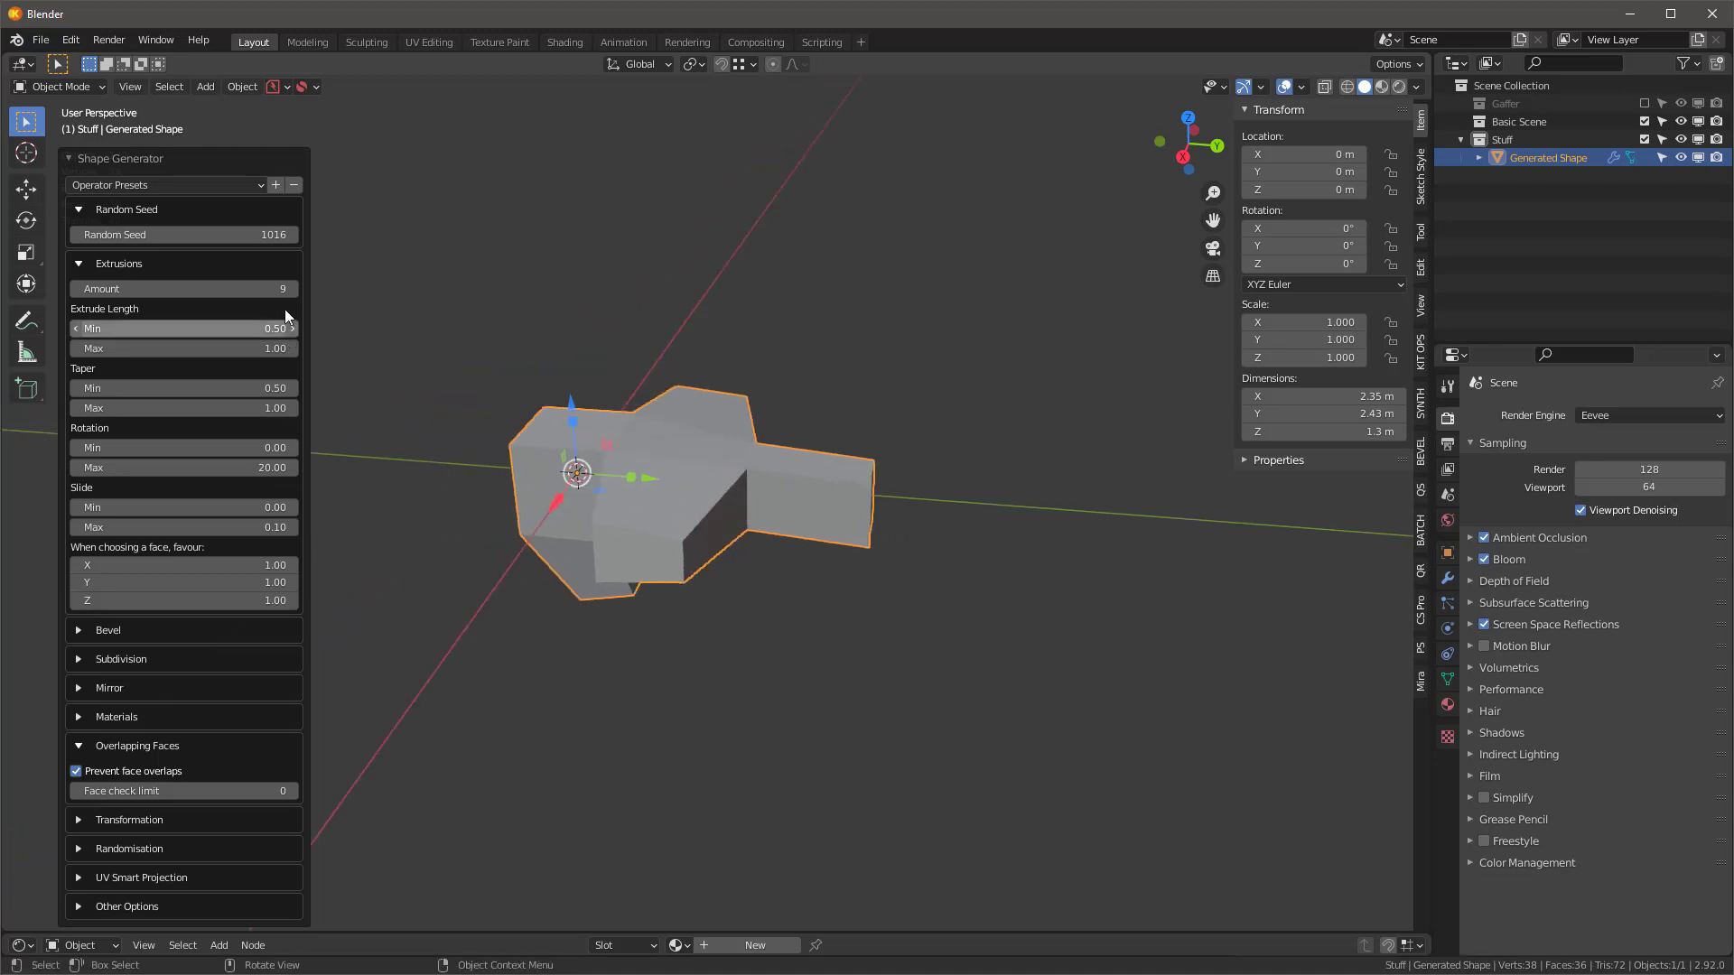
- Increase the shape's extrusion amount to 17 and show its mirror options
mouse_move(231, 288)
mouse_down()
mouse_move(277, 290)
mouse_move(249, 290)
mouse_up()
click(79, 688)
scroll(78, 690, down, 1)
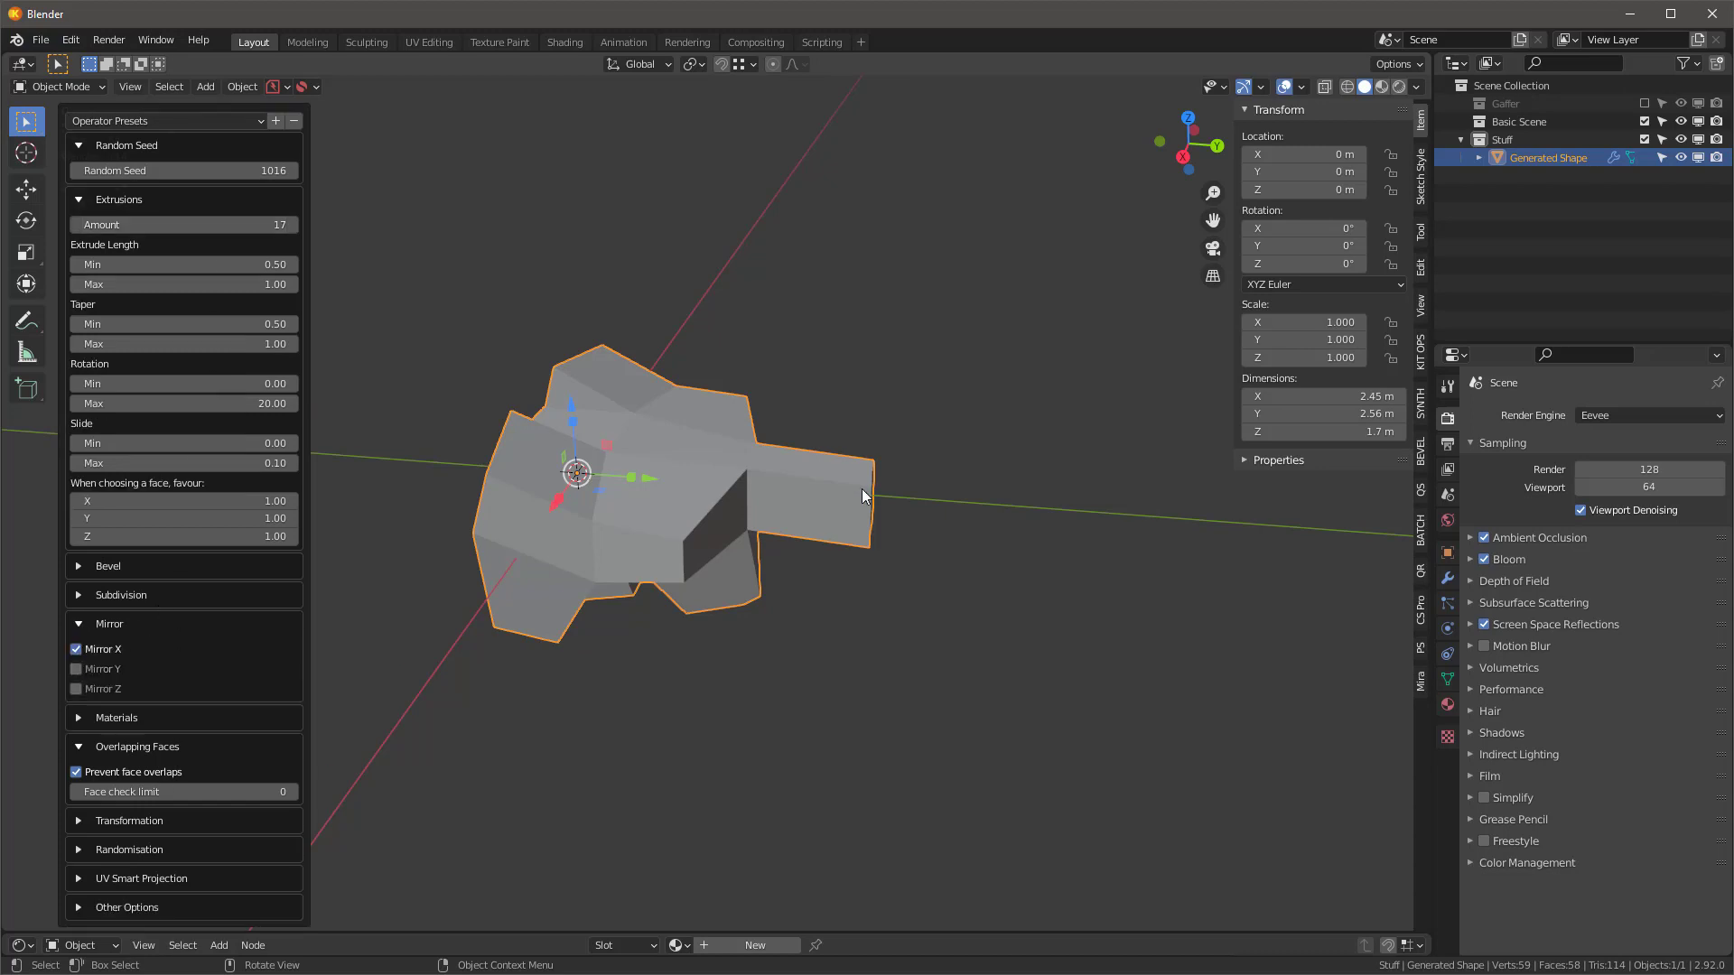
middle_drag(867, 493, 803, 488)
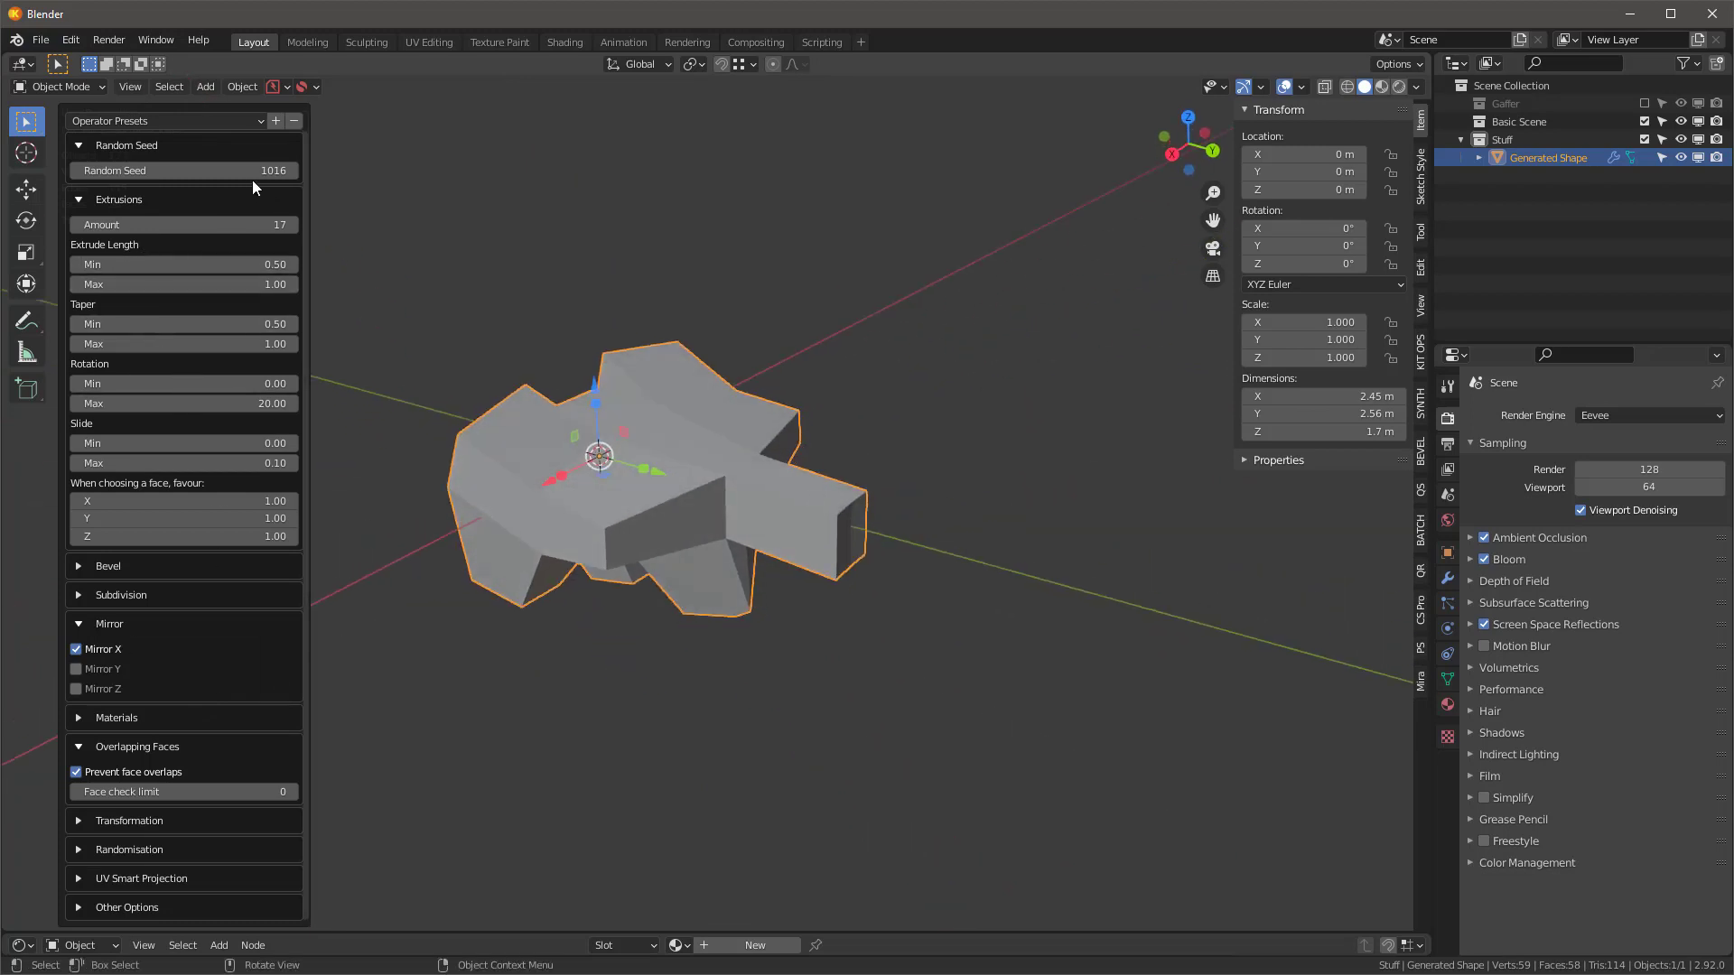
- Apply the Chipp Shipp operator preset to the generated shape and review the resulting hull
click(171, 115)
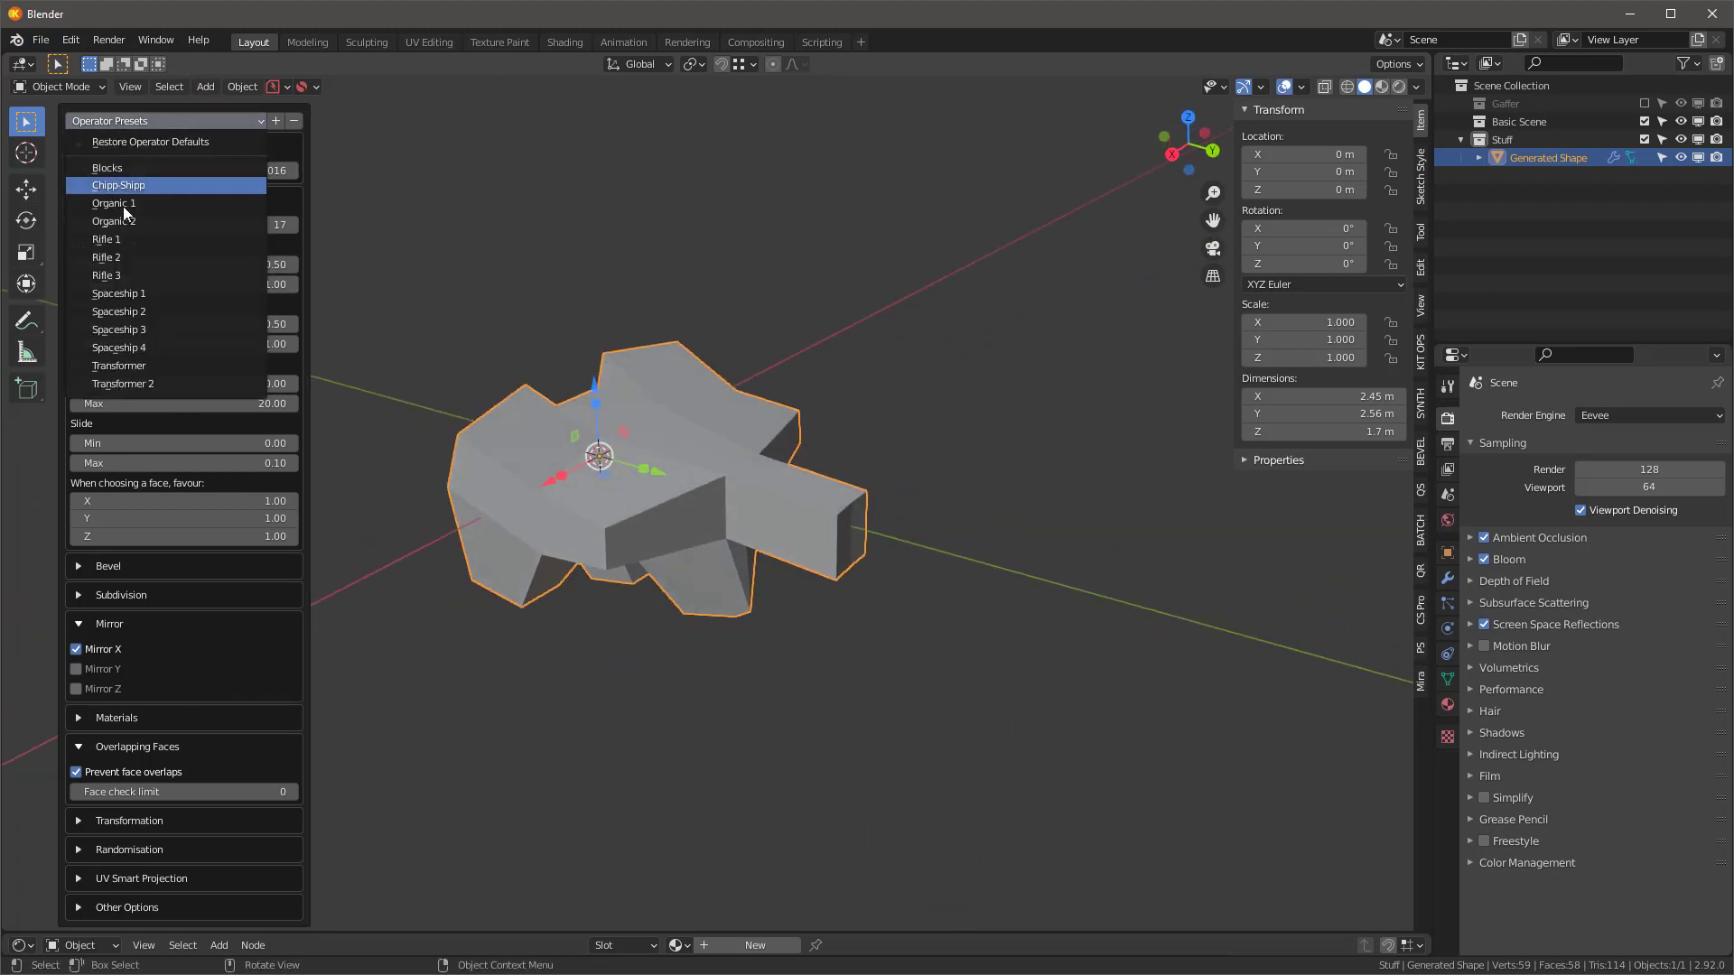
click(143, 186)
middle_drag(654, 486, 1162, 405)
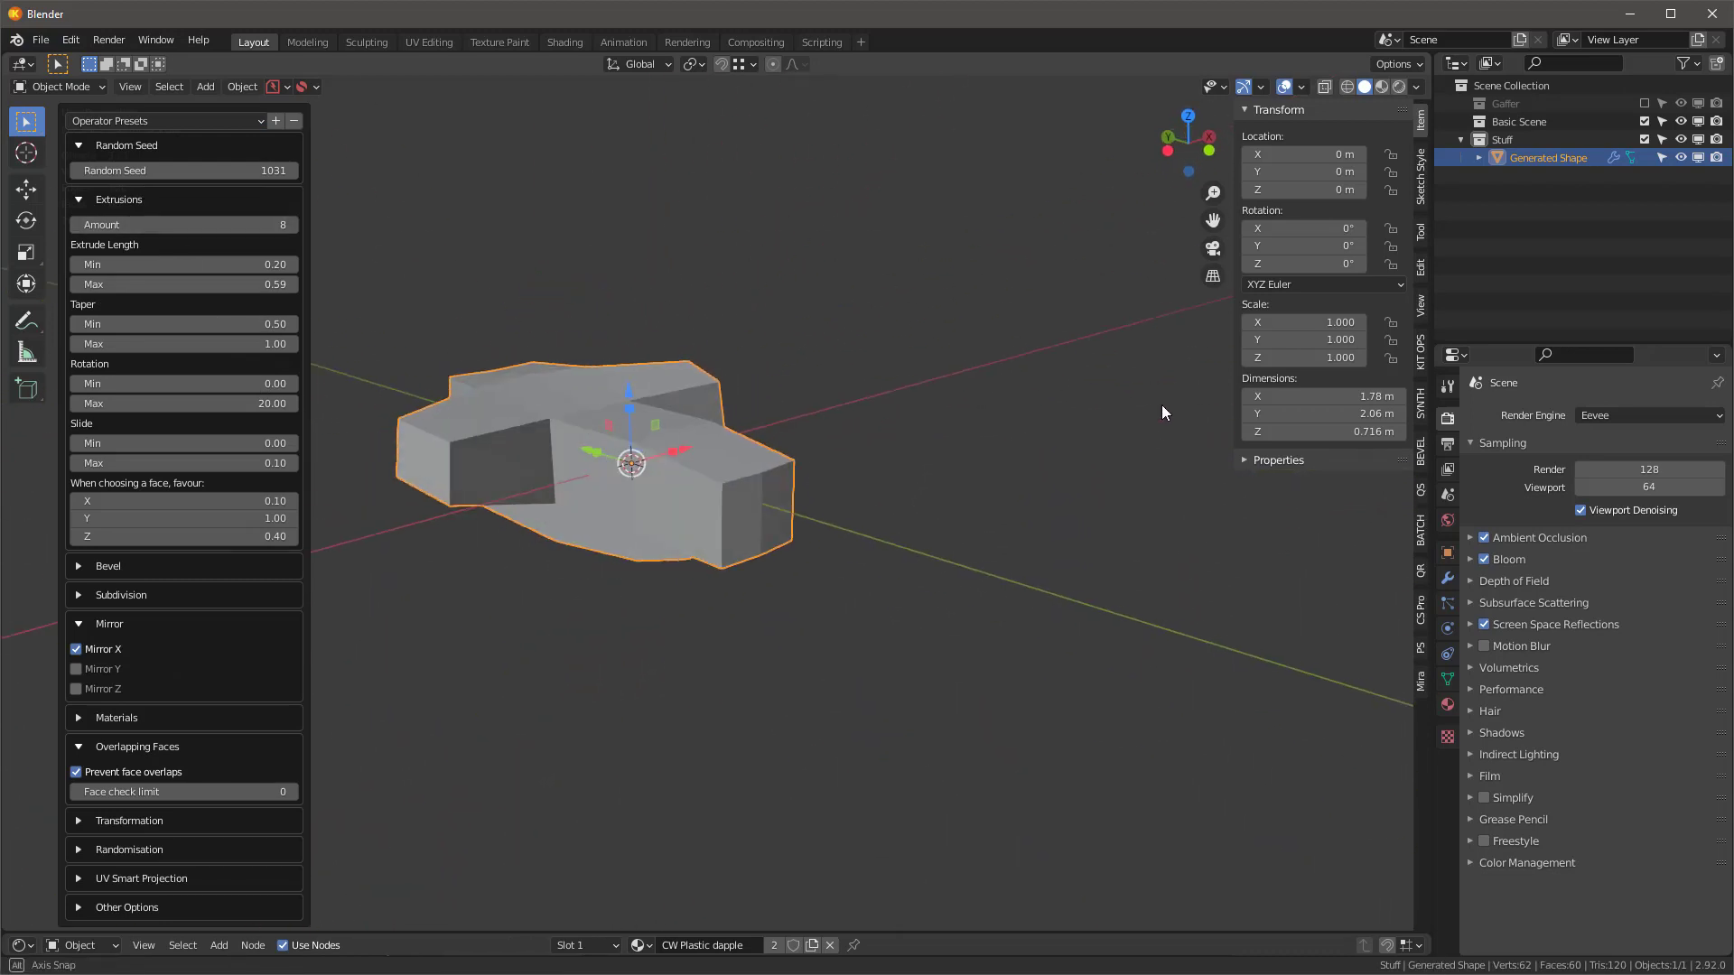
scroll(519, 363, up, 2)
scroll(520, 364, up, 2)
scroll(558, 375, down, 2)
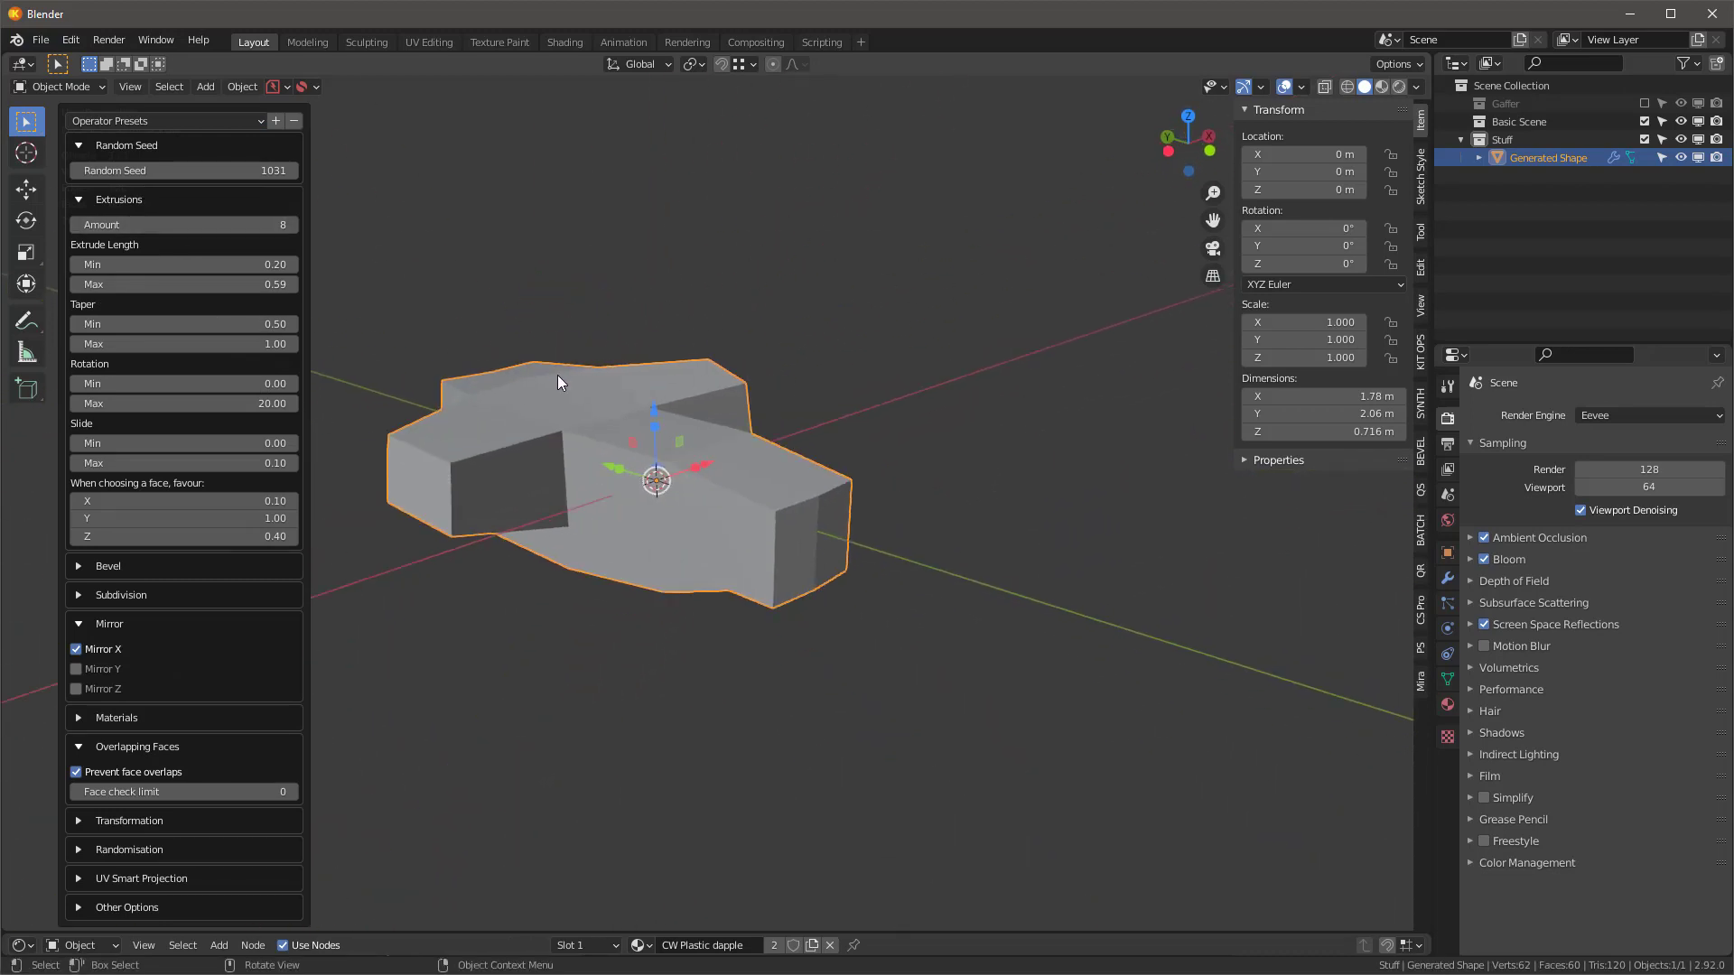
click(801, 300)
middle_drag(561, 562, 607, 567)
- Scale the generated ship shape up uniformly by about 2.895
click(625, 494)
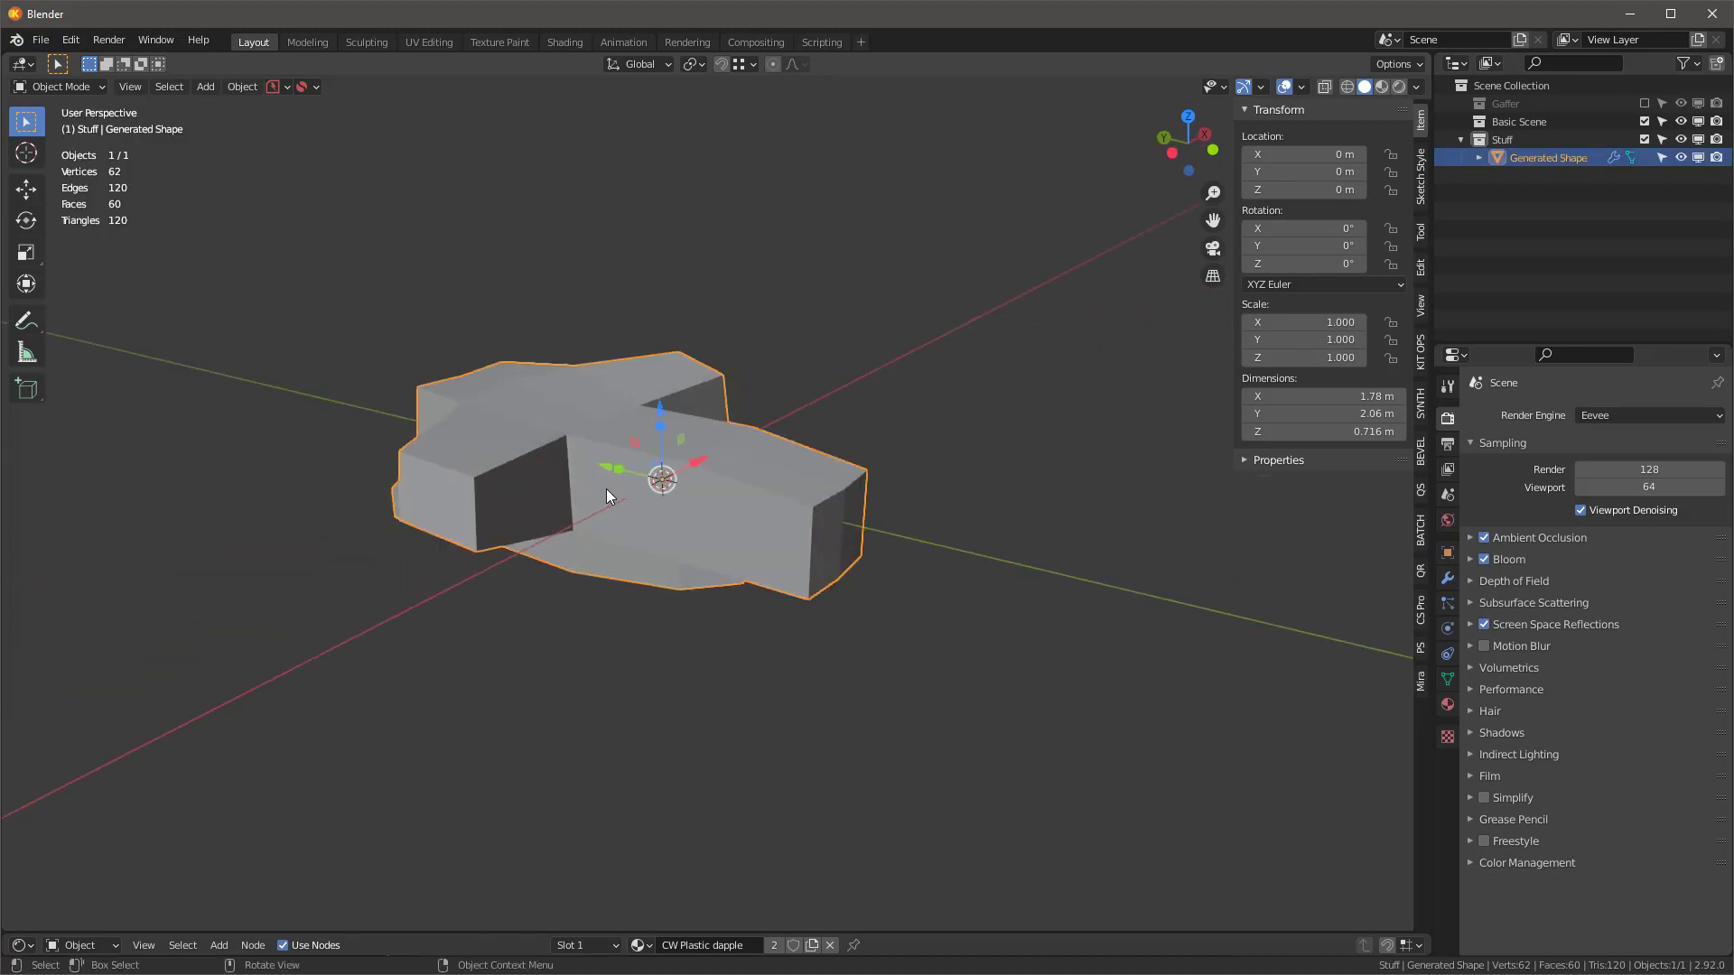
key(s)
click(624, 518)
- Insert the D3D-P-LOW-101 human figure from the KIT OPS Dosch-2.1 pack as a scale reference
click(1421, 353)
click(1341, 159)
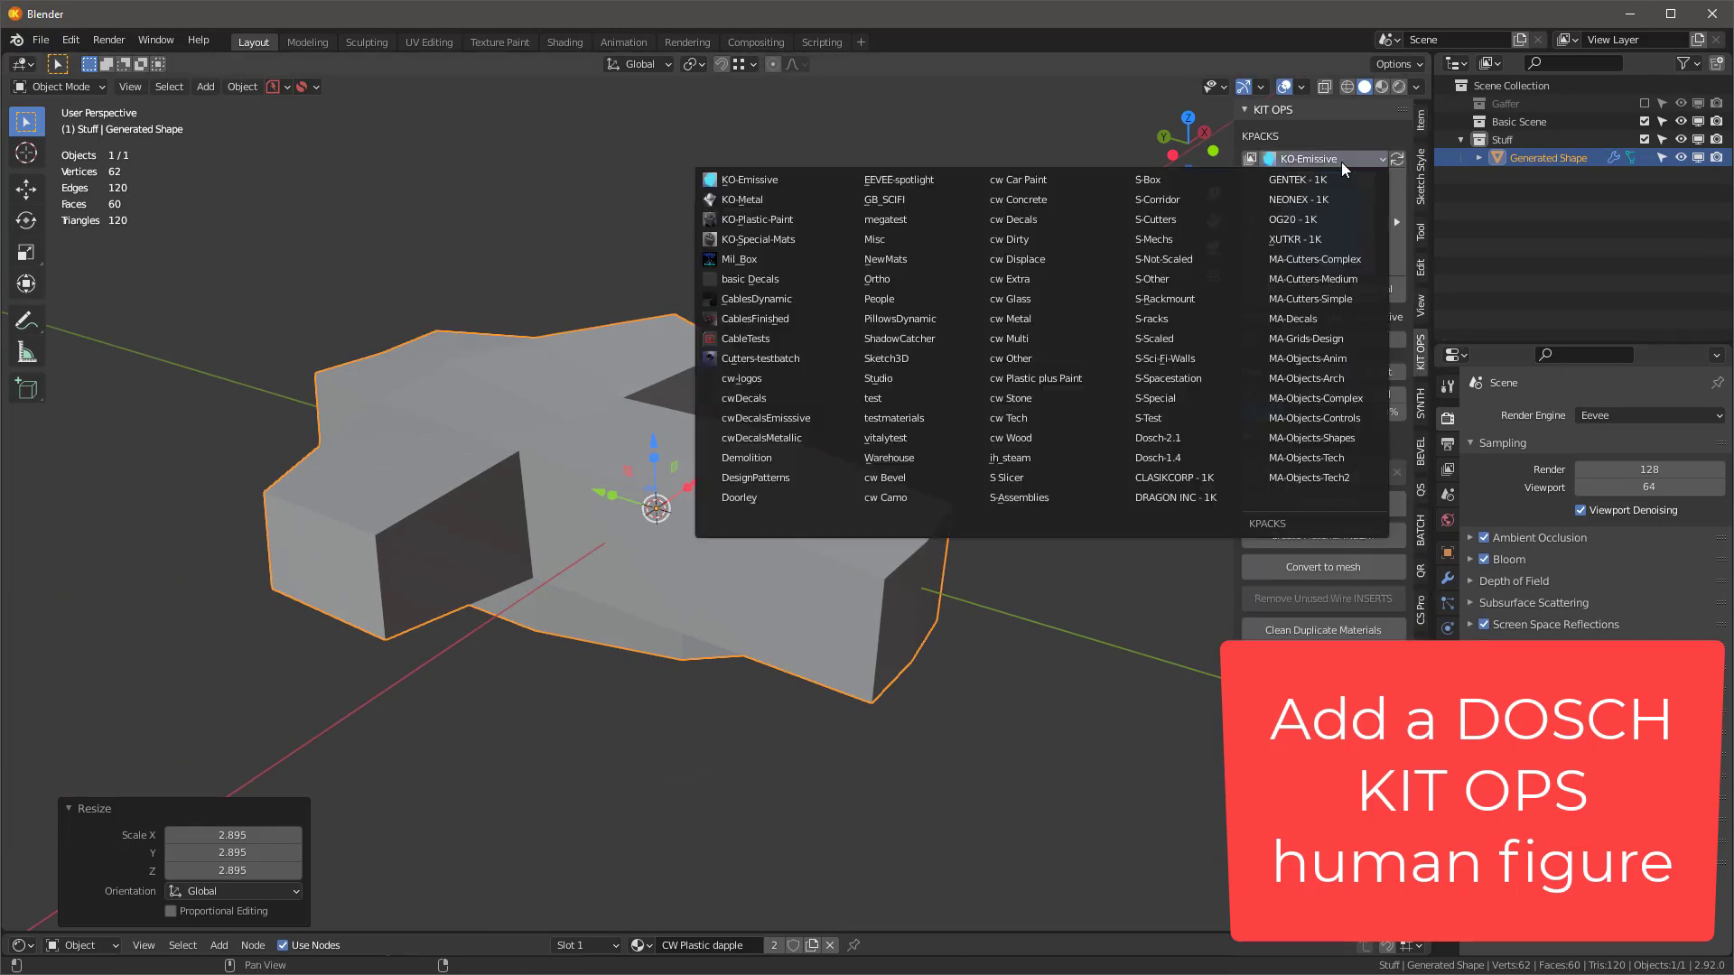
click(1323, 221)
click(793, 328)
click(1281, 289)
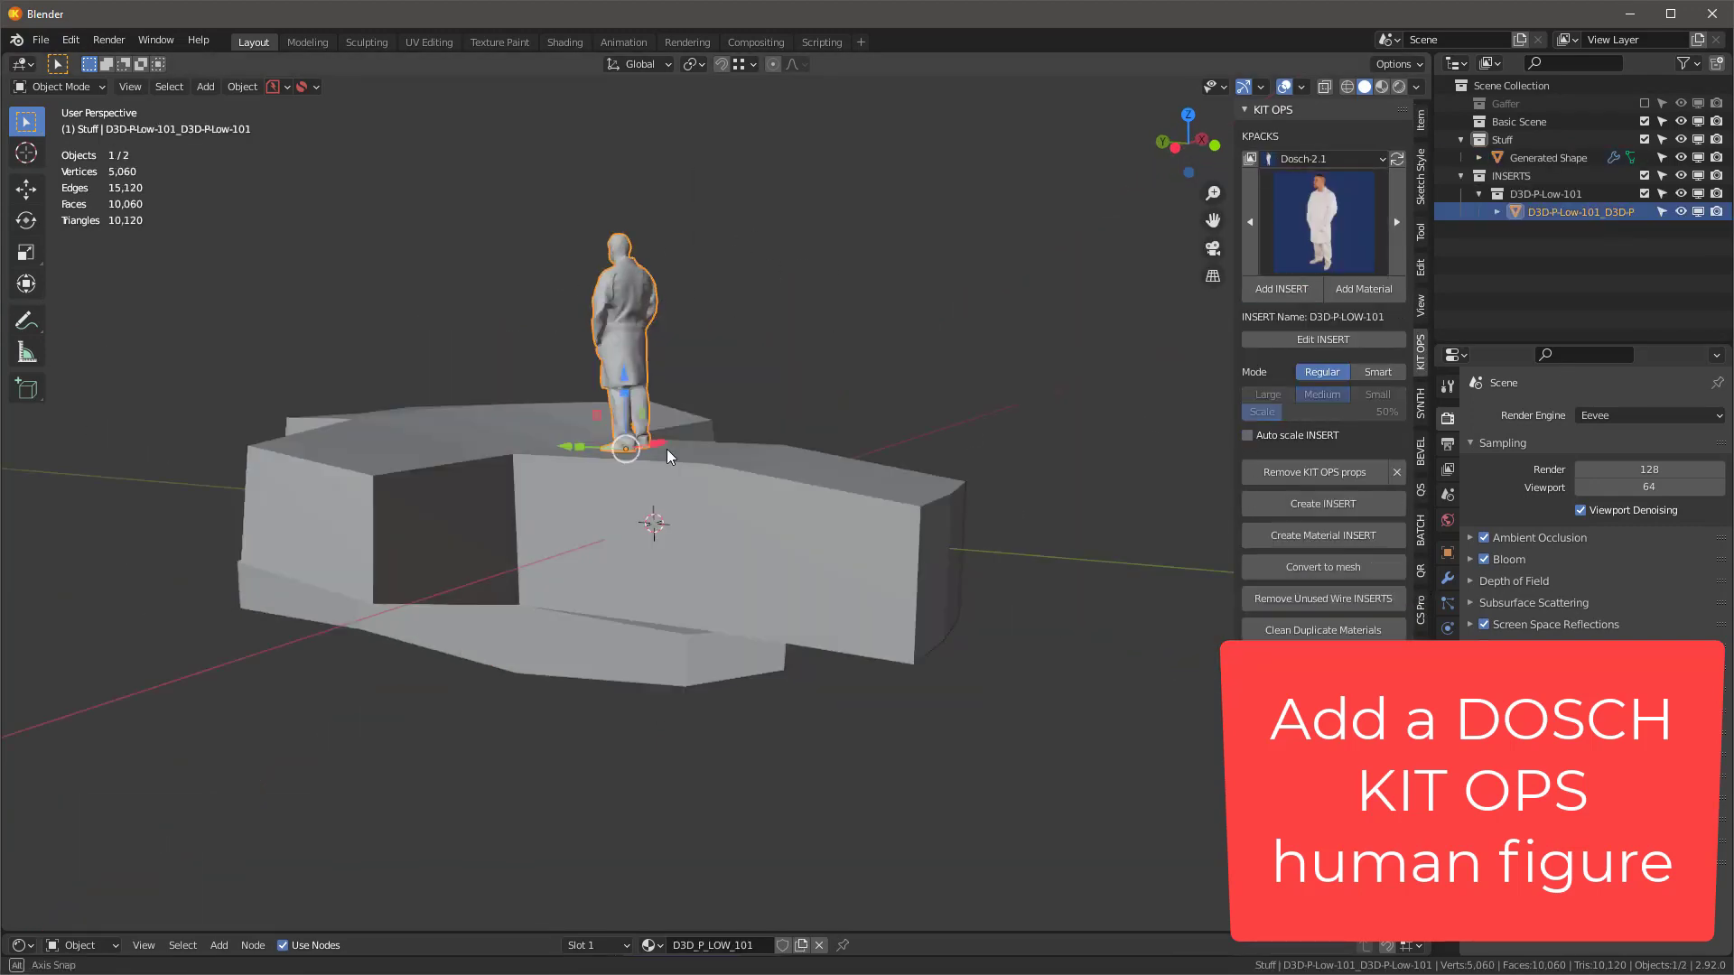
- Scale the generated ship shape up uniformly by about 15.598 relative to the human figure
click(697, 458)
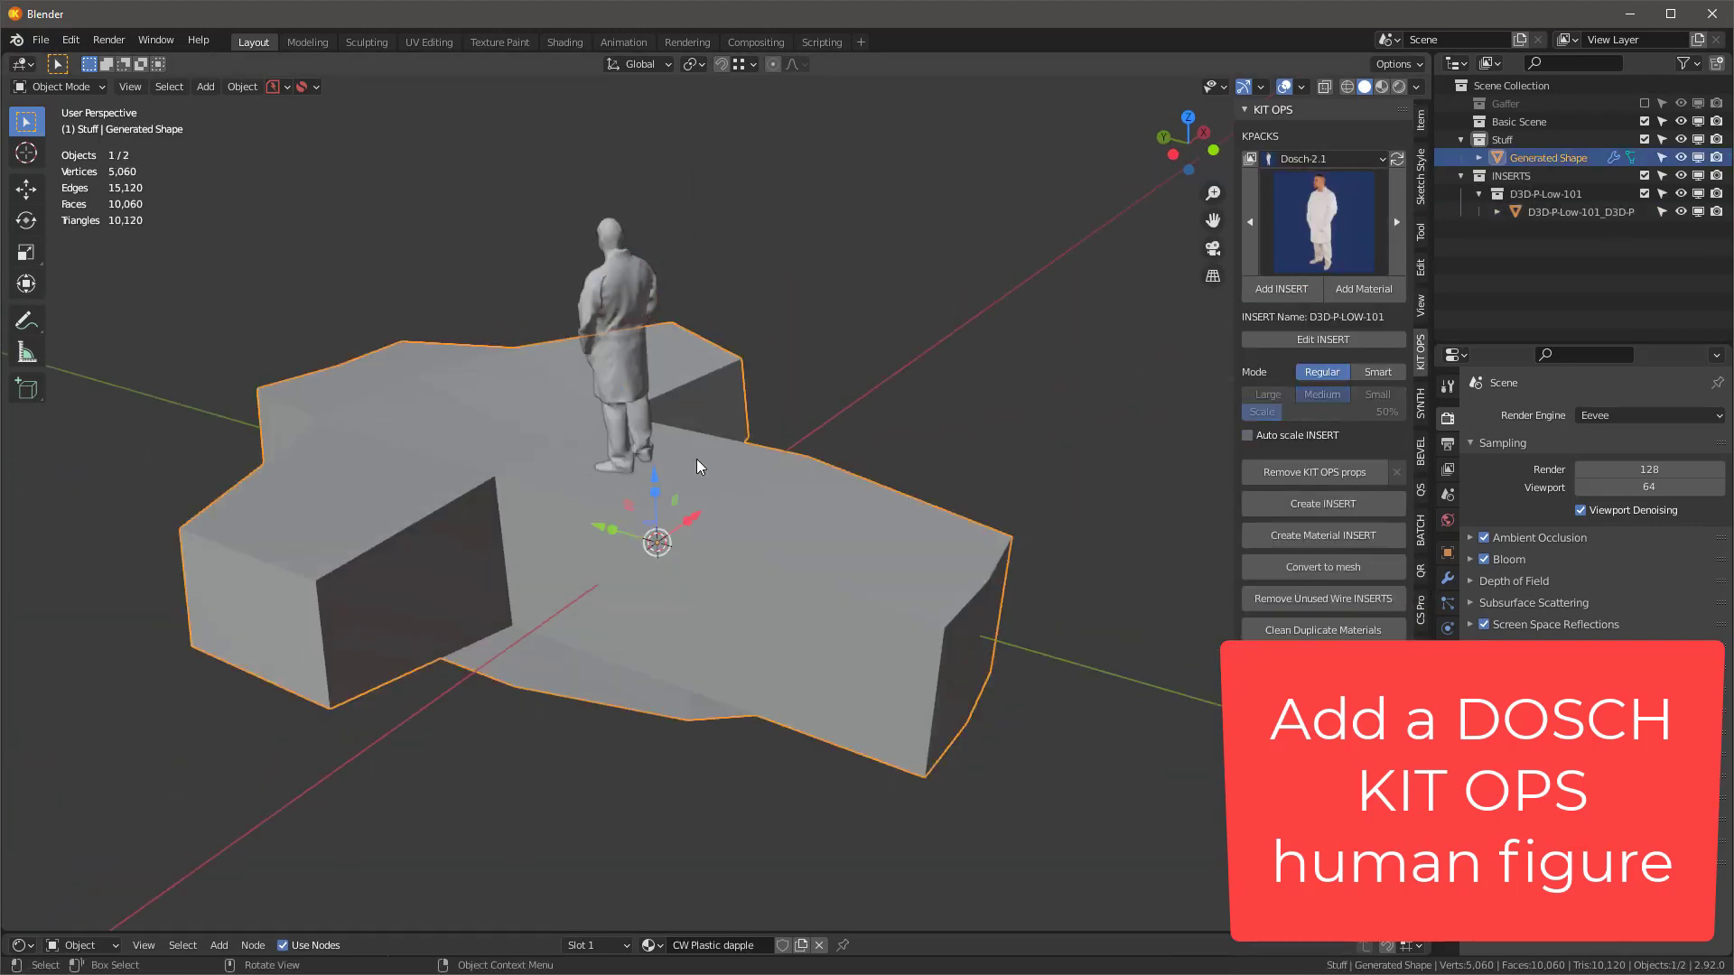
key(s)
click(587, 480)
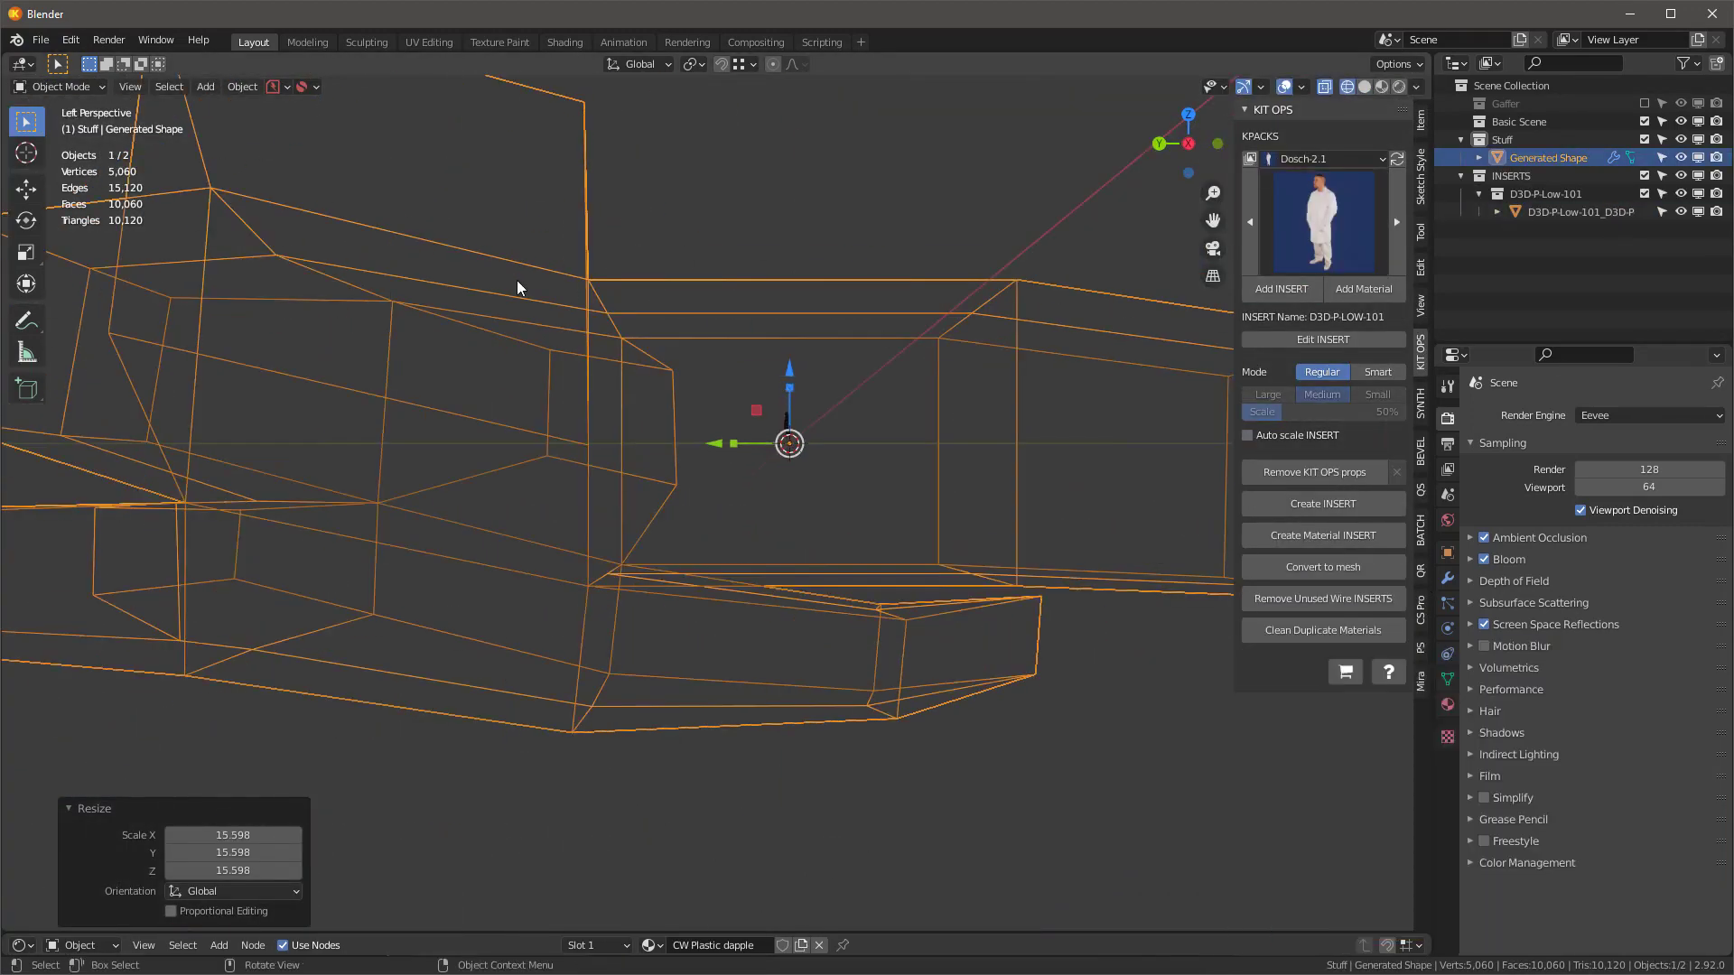
- Scale the generated ship shape down uniformly in an orthographic side view to suit the human figure
key(KP_5)
scroll(748, 345, up, 3)
scroll(788, 322, down, 1)
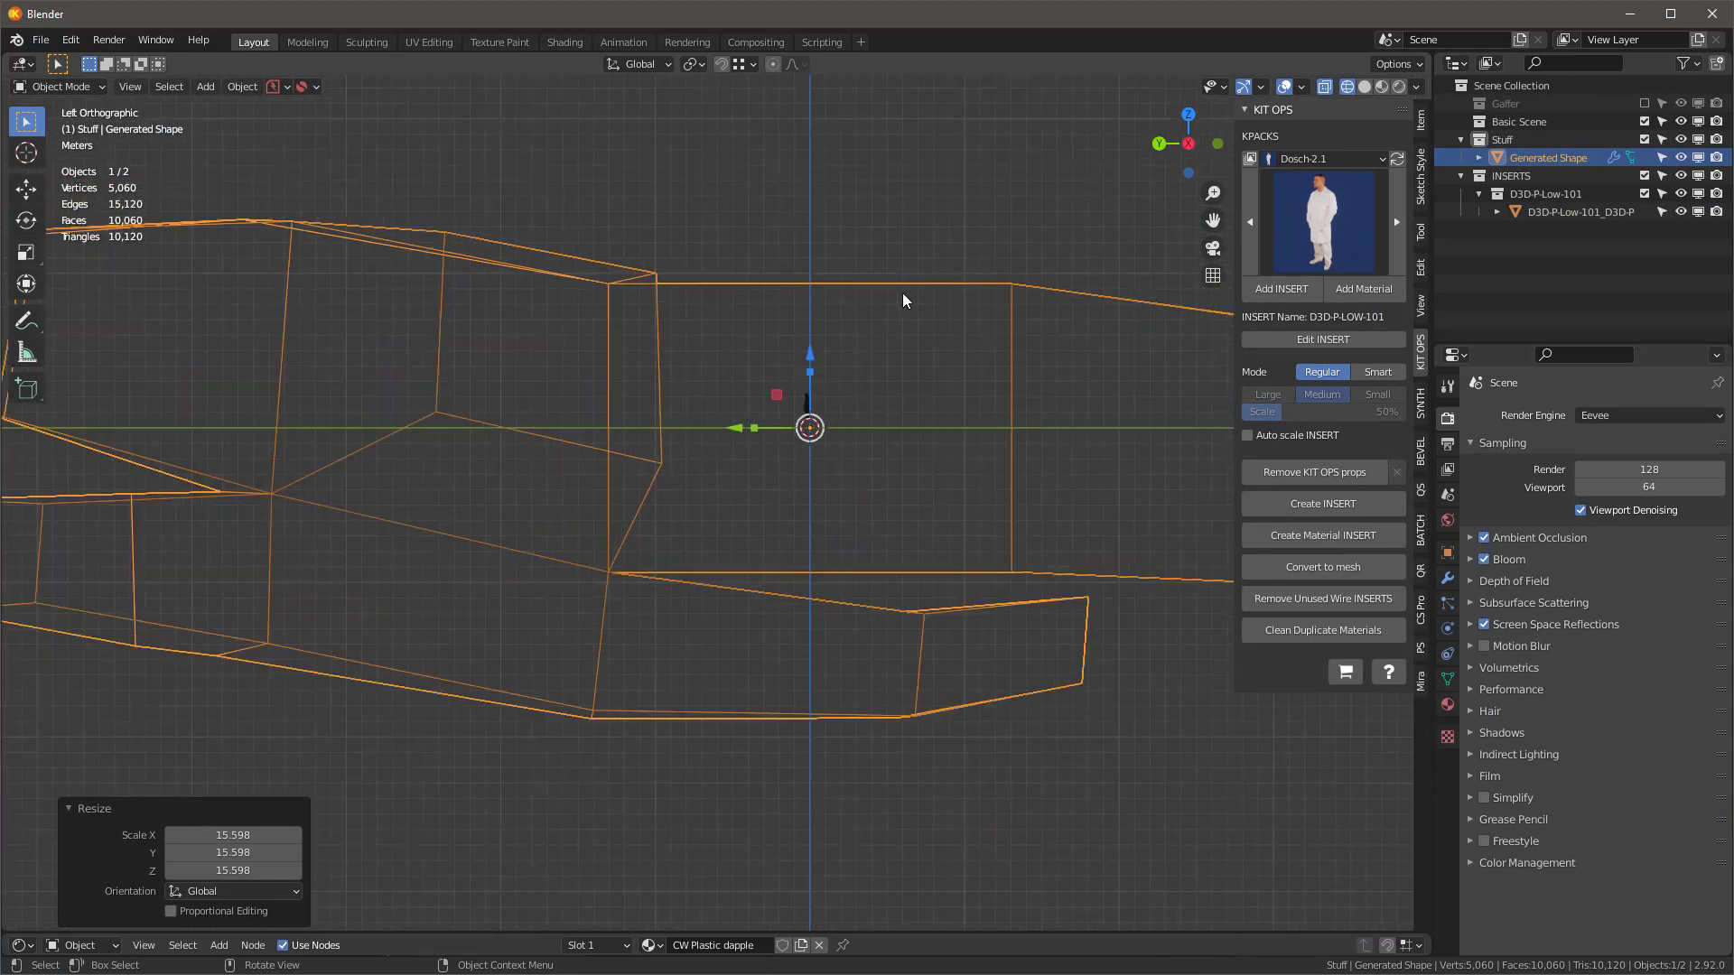
key(s)
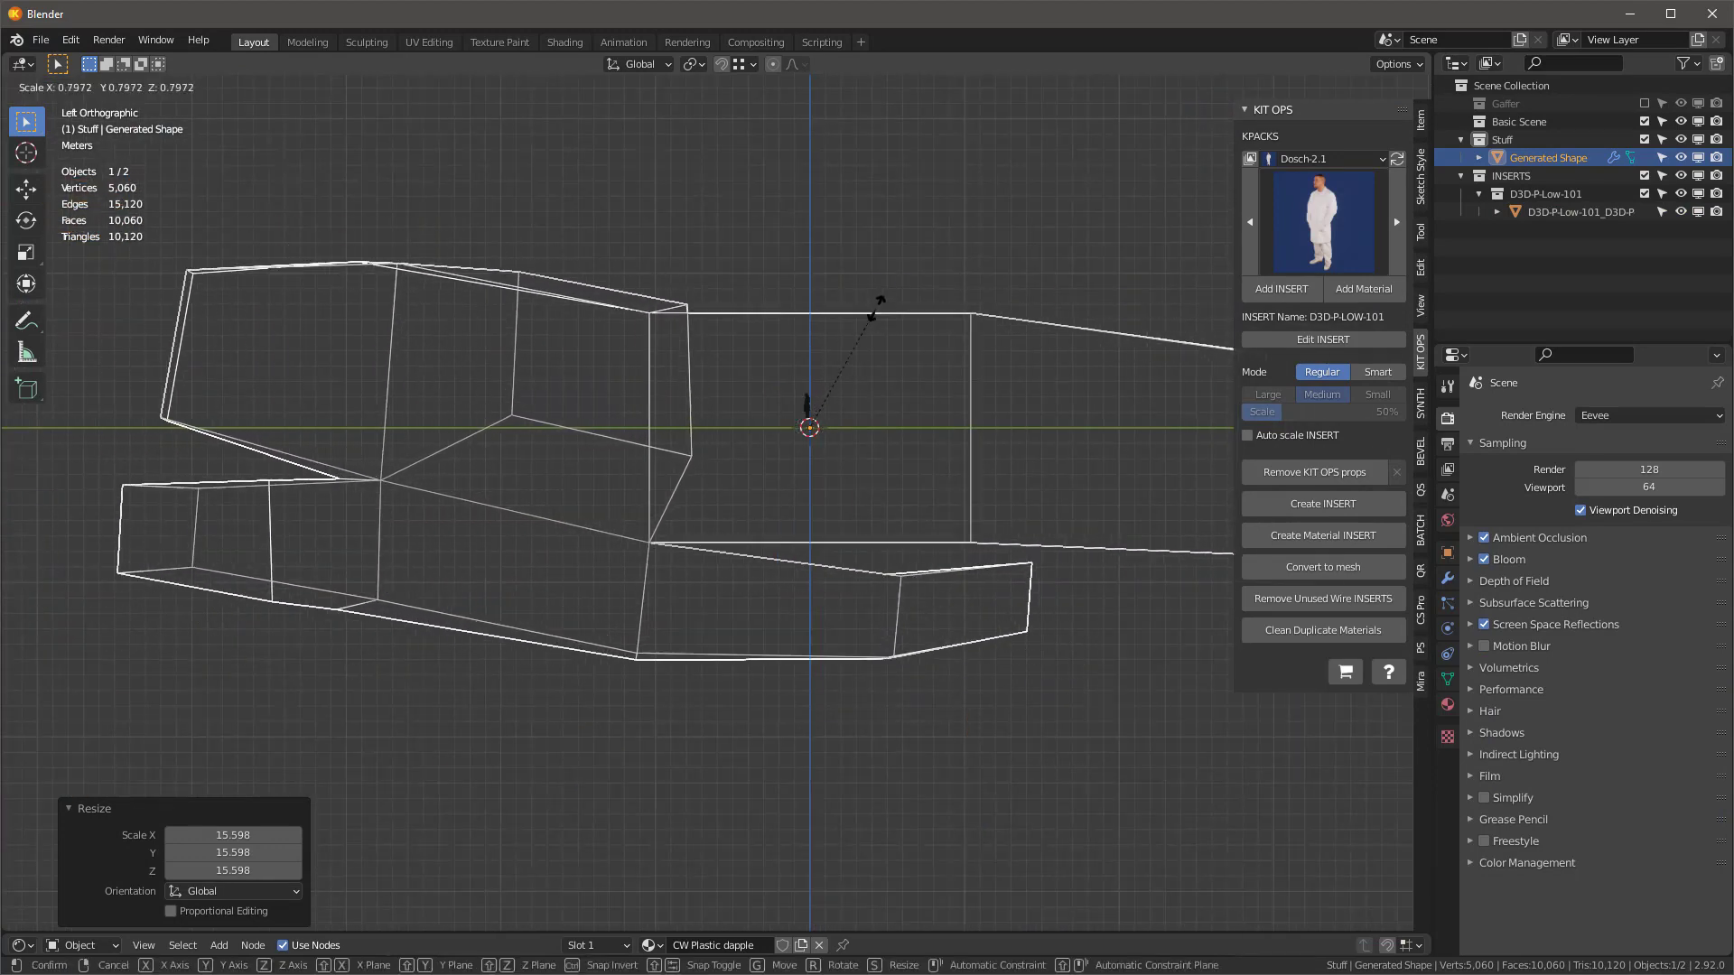
click(903, 275)
- Move the human figure to the Basic Scene collection, then select the ship shape and display the scene in solid shading
middle_drag(719, 234, 755, 385)
key(m)
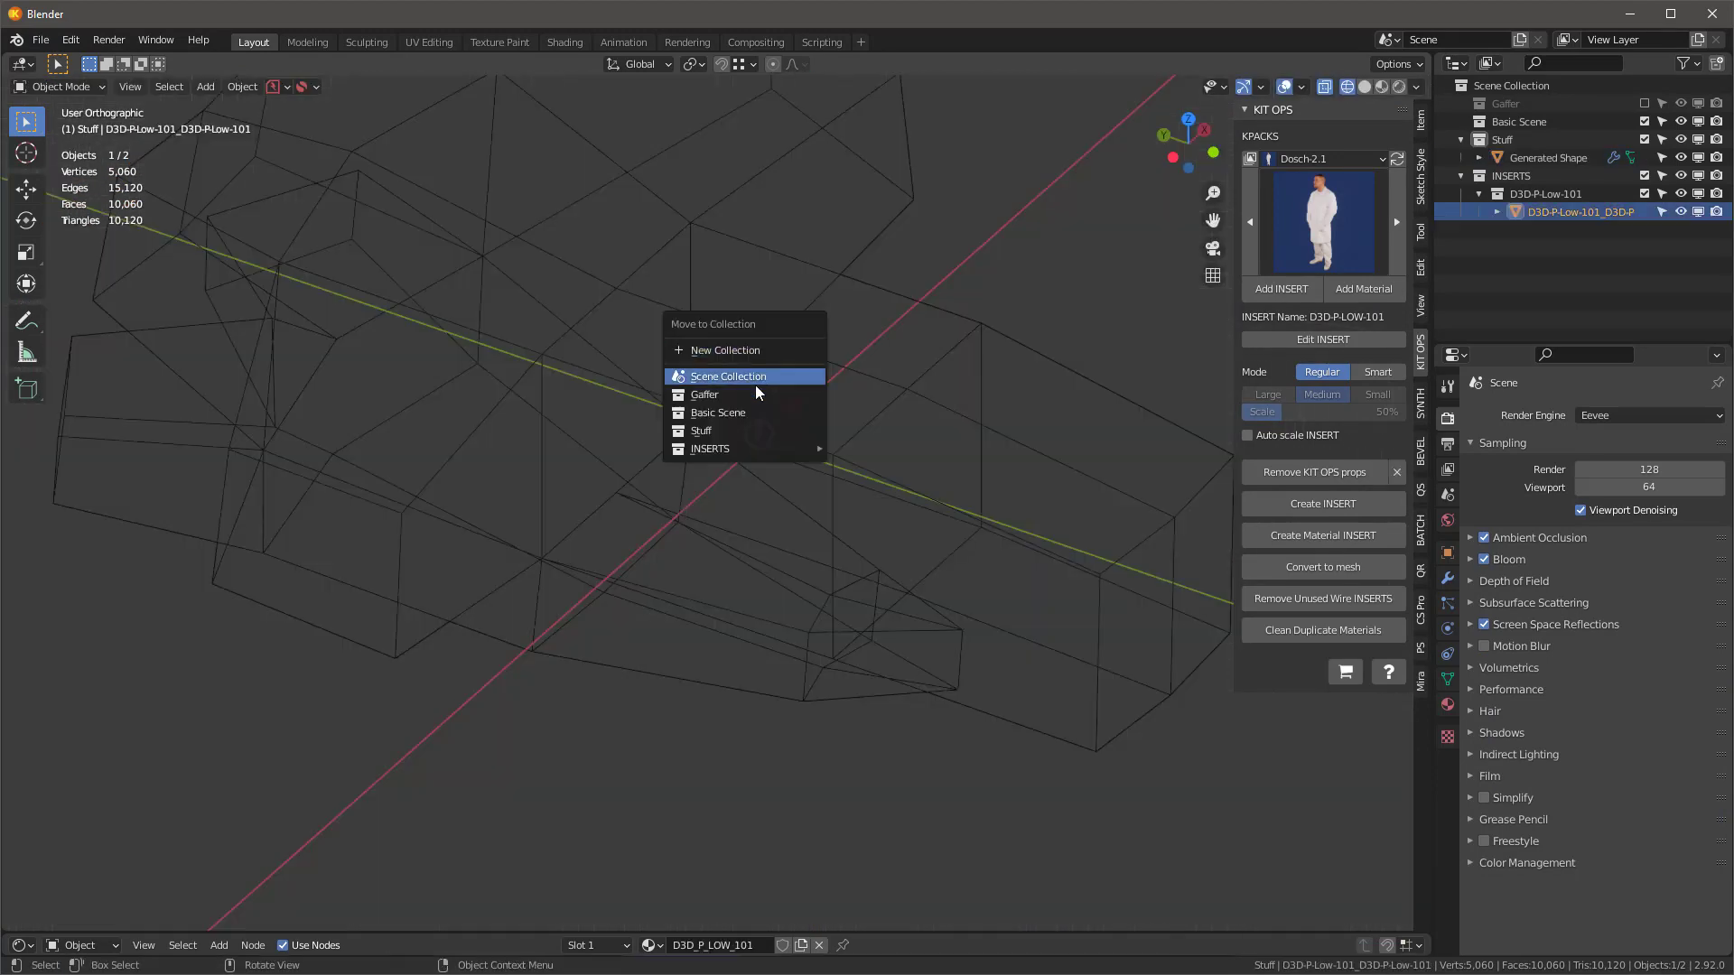
click(748, 414)
click(833, 473)
mouse_move(832, 473)
middle_down()
mouse_move(617, 403)
mouse_move(604, 452)
middle_up()
key(z)
click(1055, 475)
middle_drag(789, 479, 643, 356)
scroll(527, 437, up, 2)
scroll(531, 441, down, 2)
middle_drag(531, 441, 540, 451)
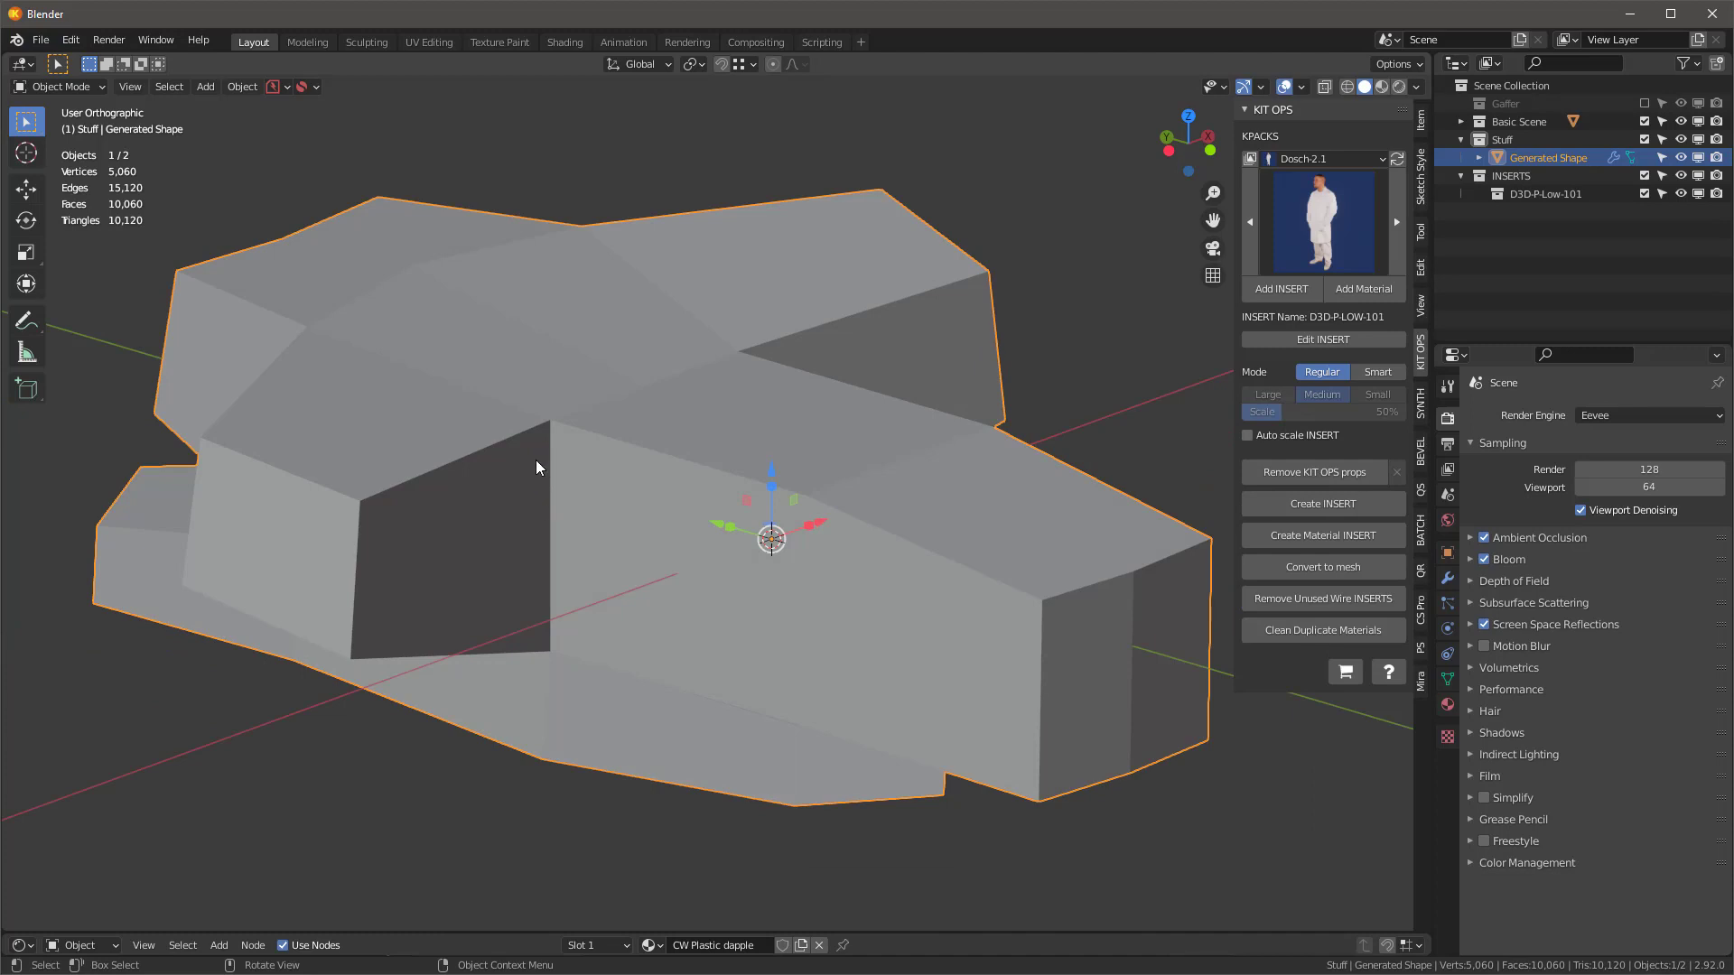
- Try Generate Plates on the ship hull with the operator's starting settings
key(F3)
text(gener)
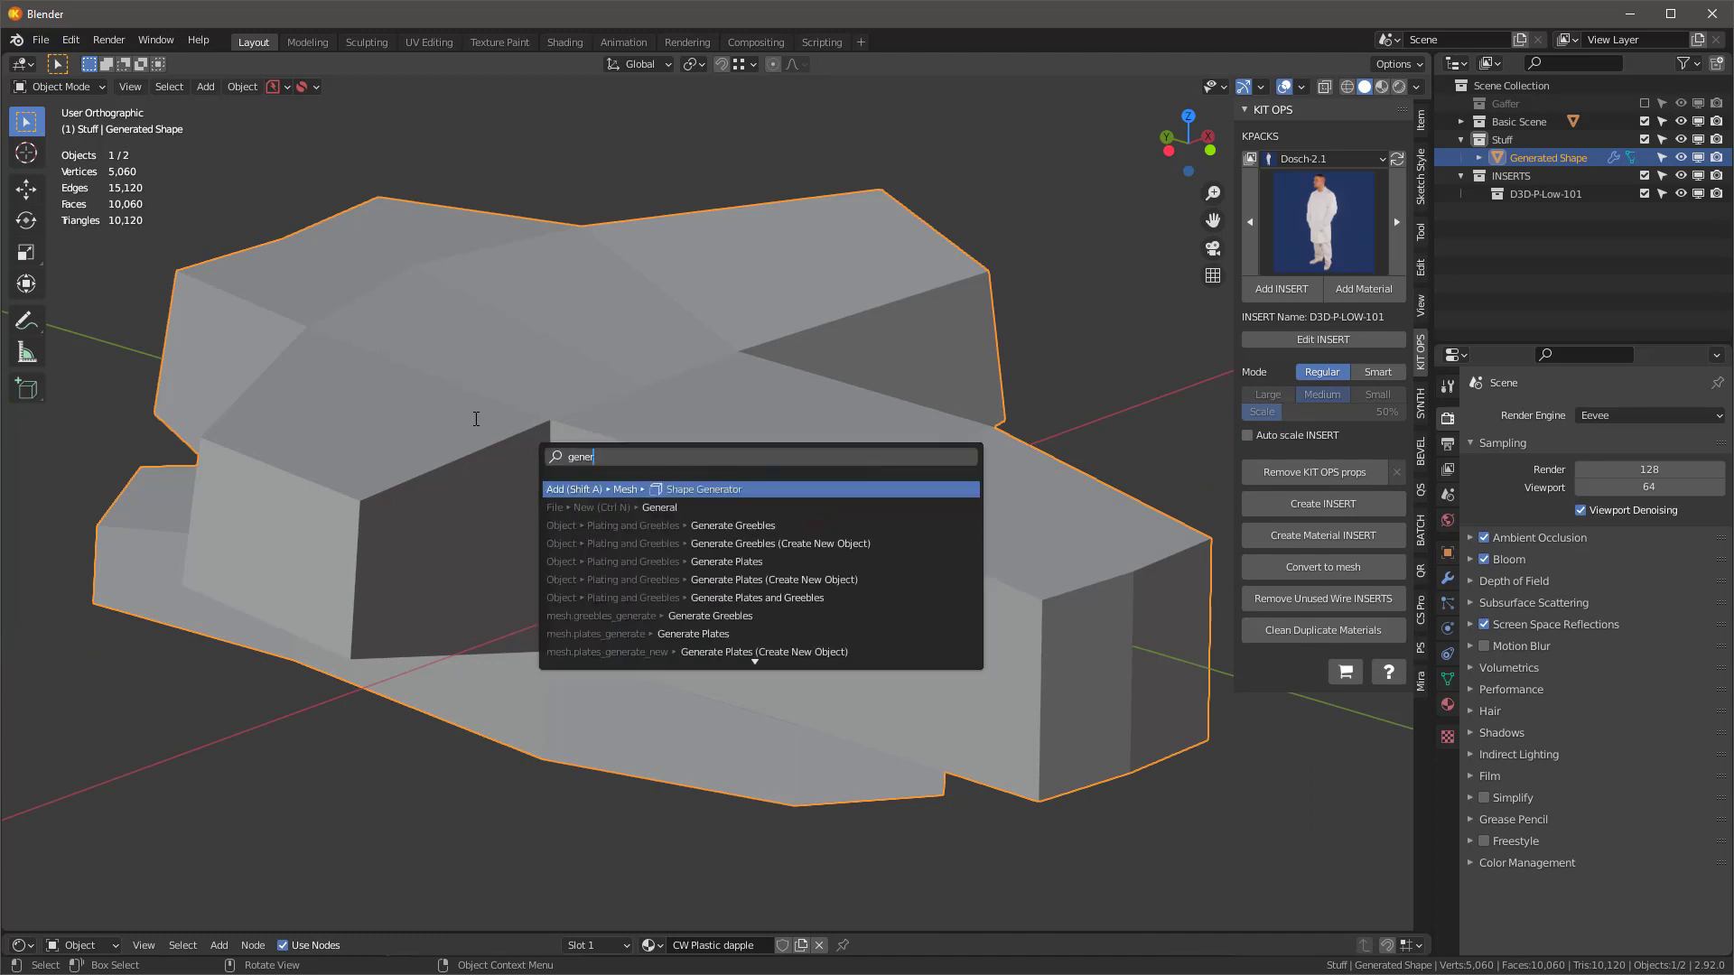
click(752, 561)
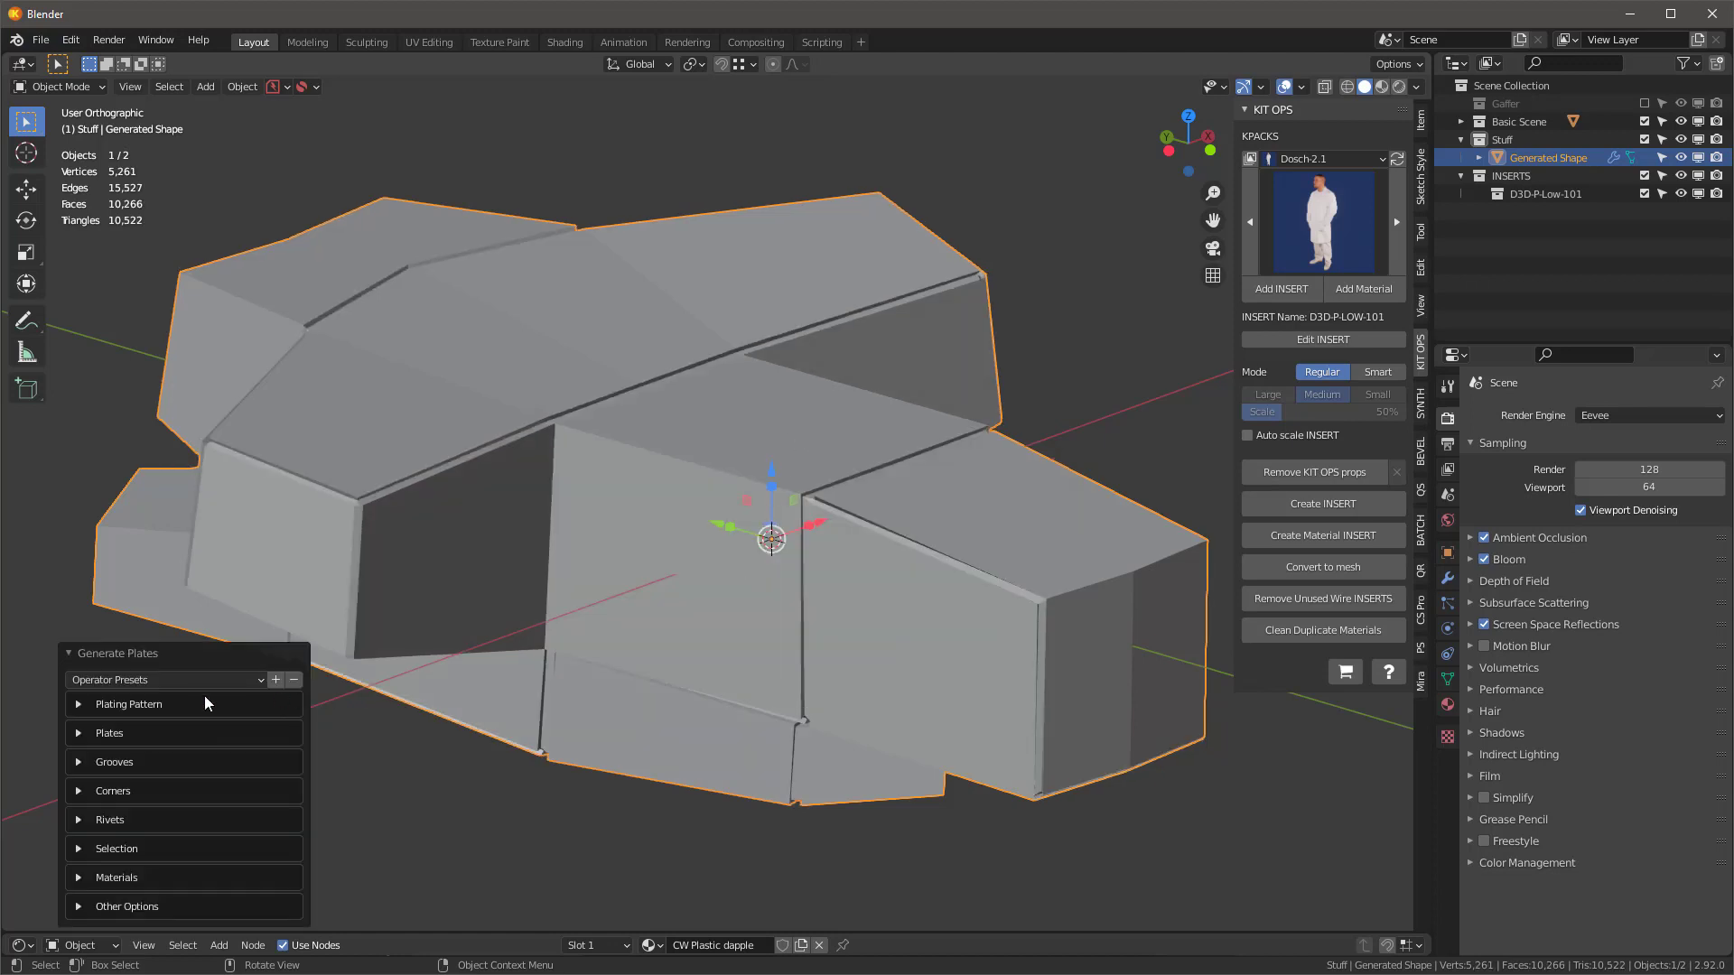
scroll(694, 394, down, 3)
scroll(578, 515, up, 3)
middle_drag(603, 502, 587, 550)
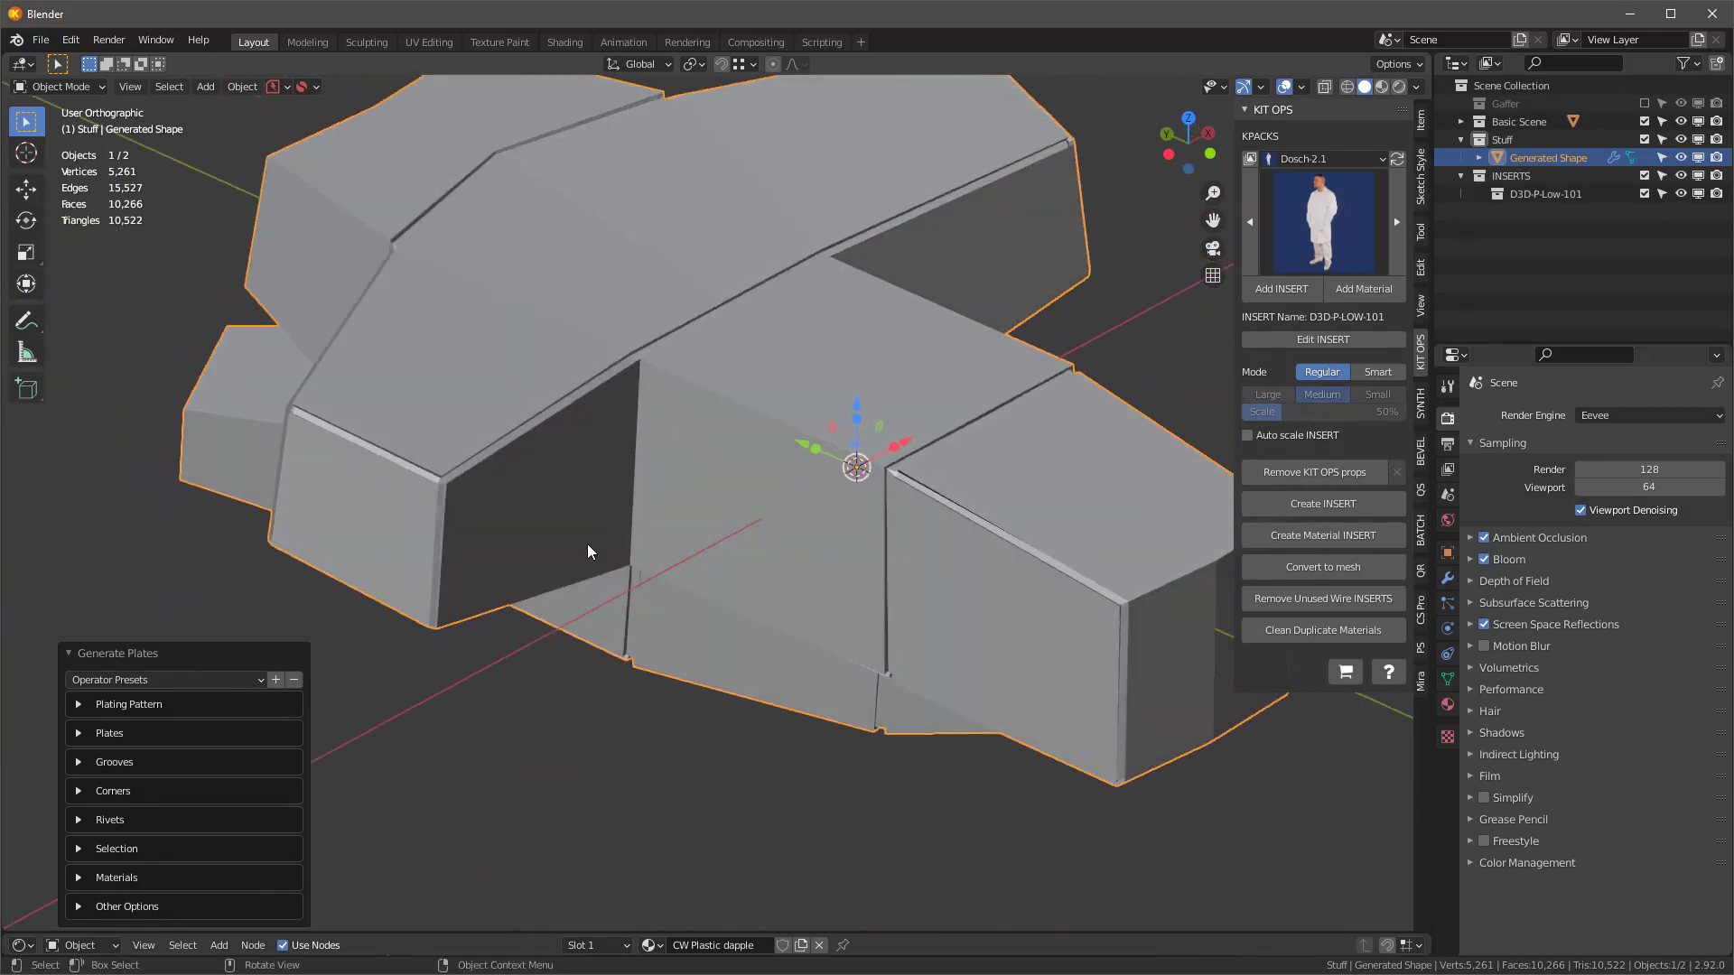
- Try a generated plating pattern on the hull with amount 30 and random seed 123465
click(78, 705)
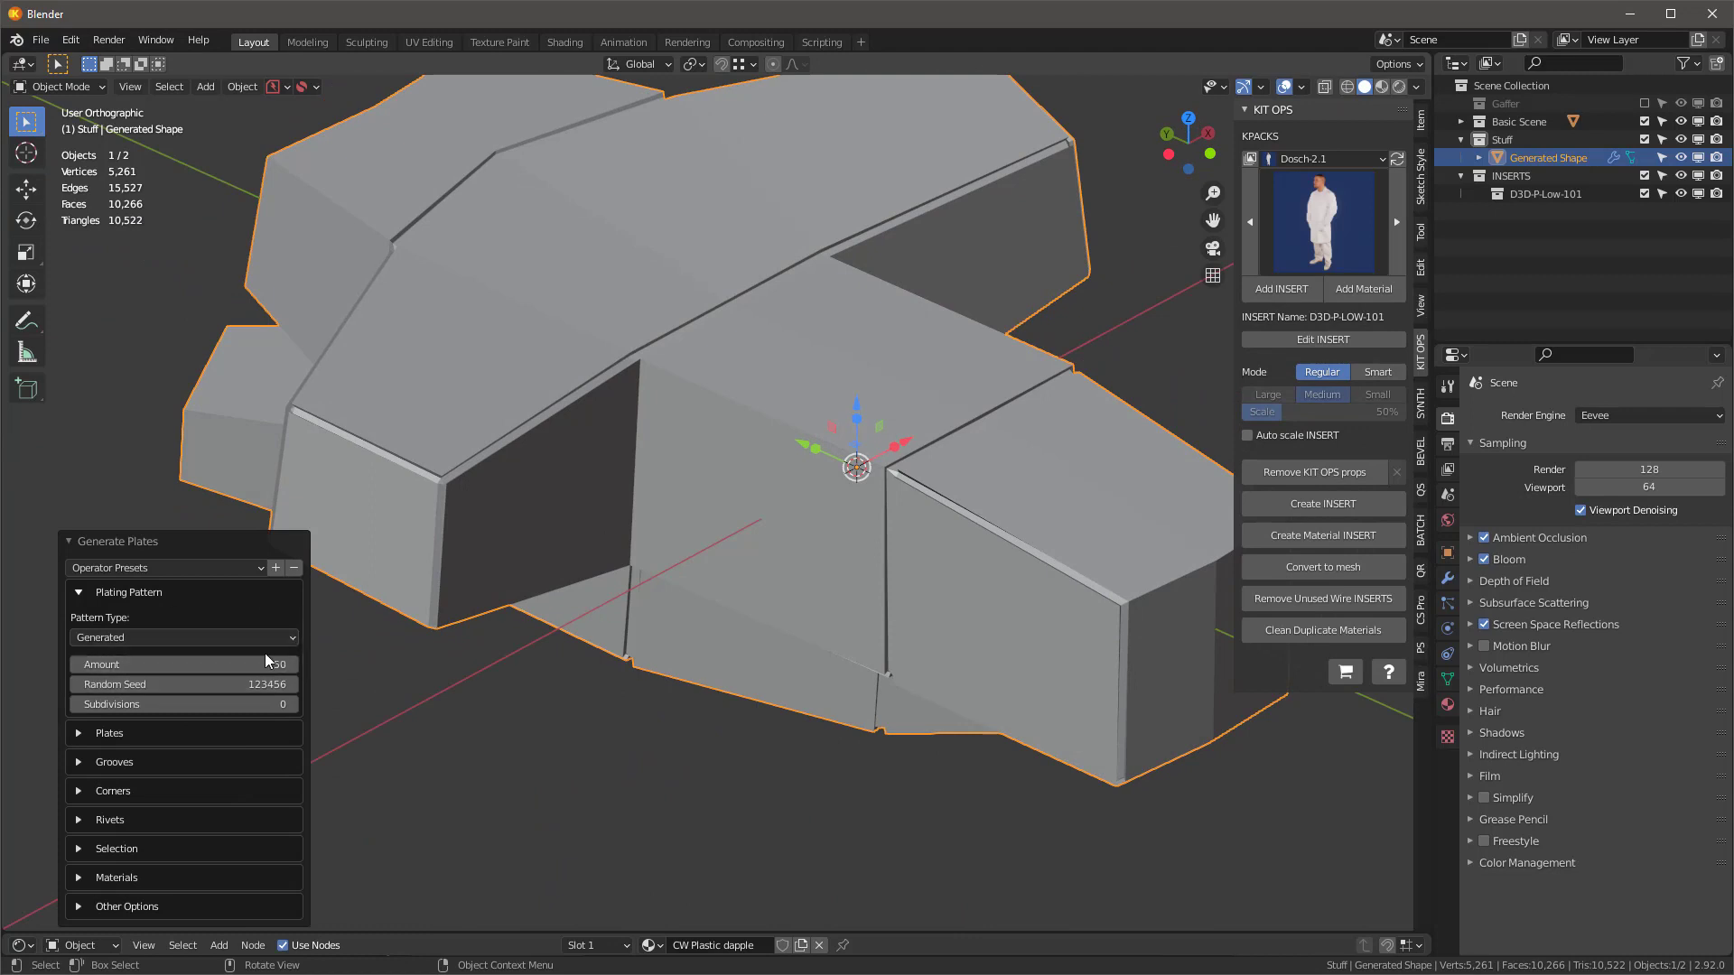
click(262, 568)
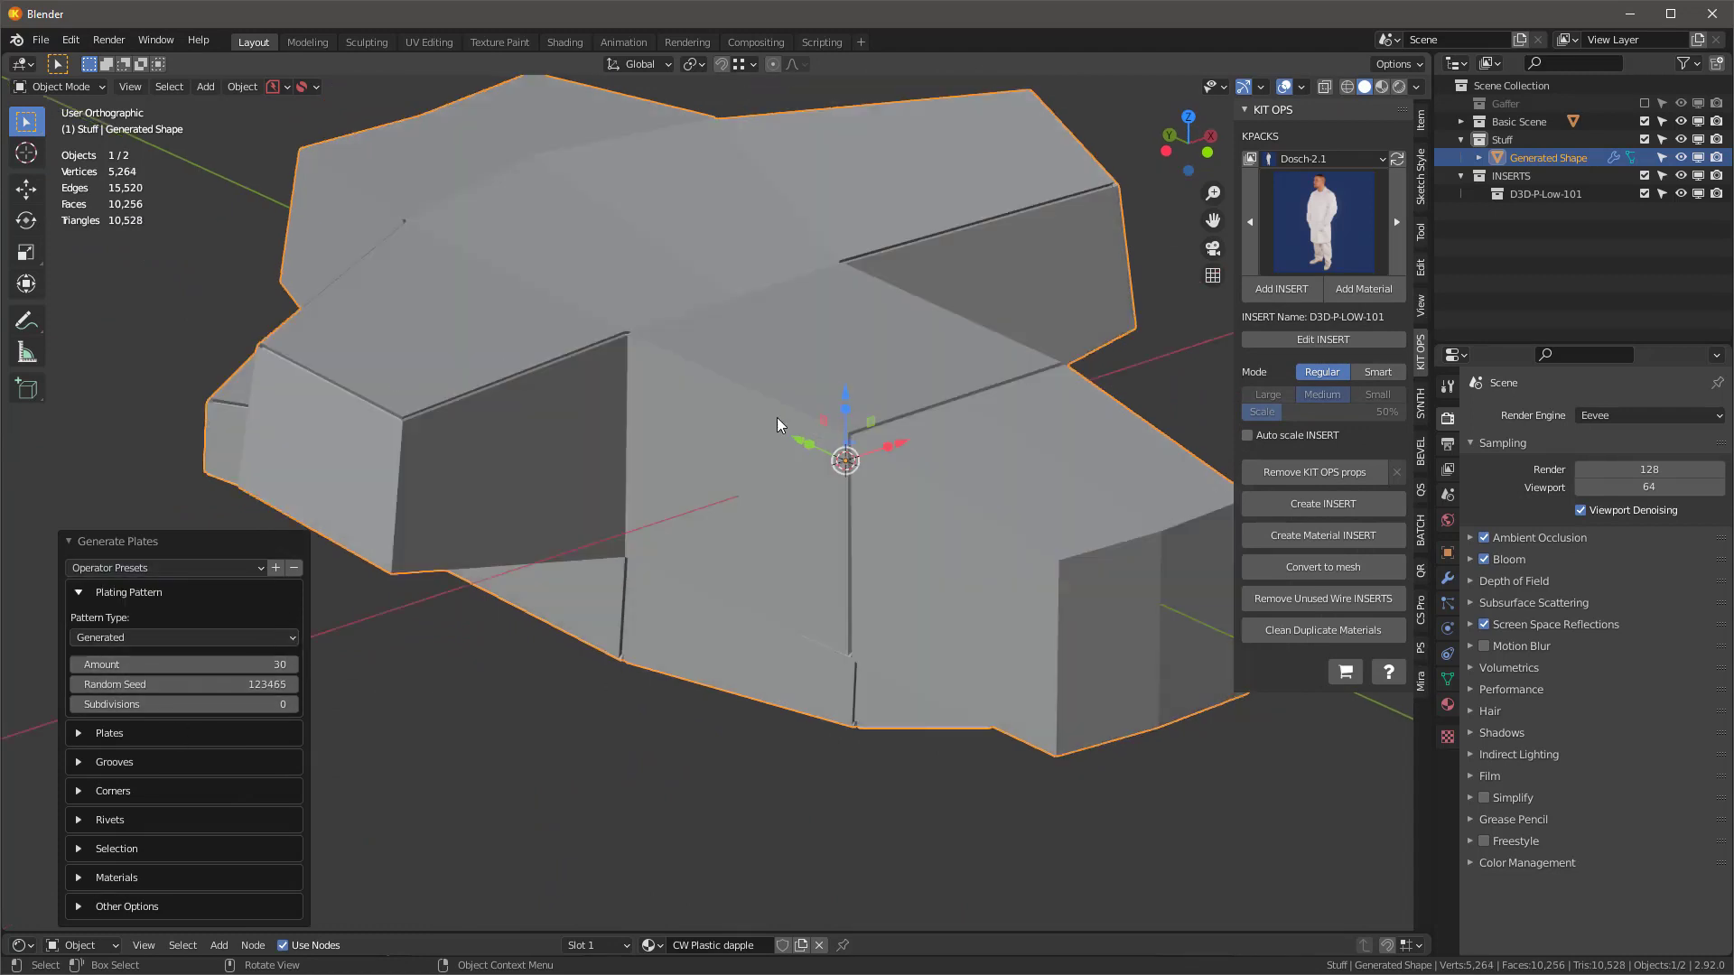
middle_drag(777, 417, 724, 368)
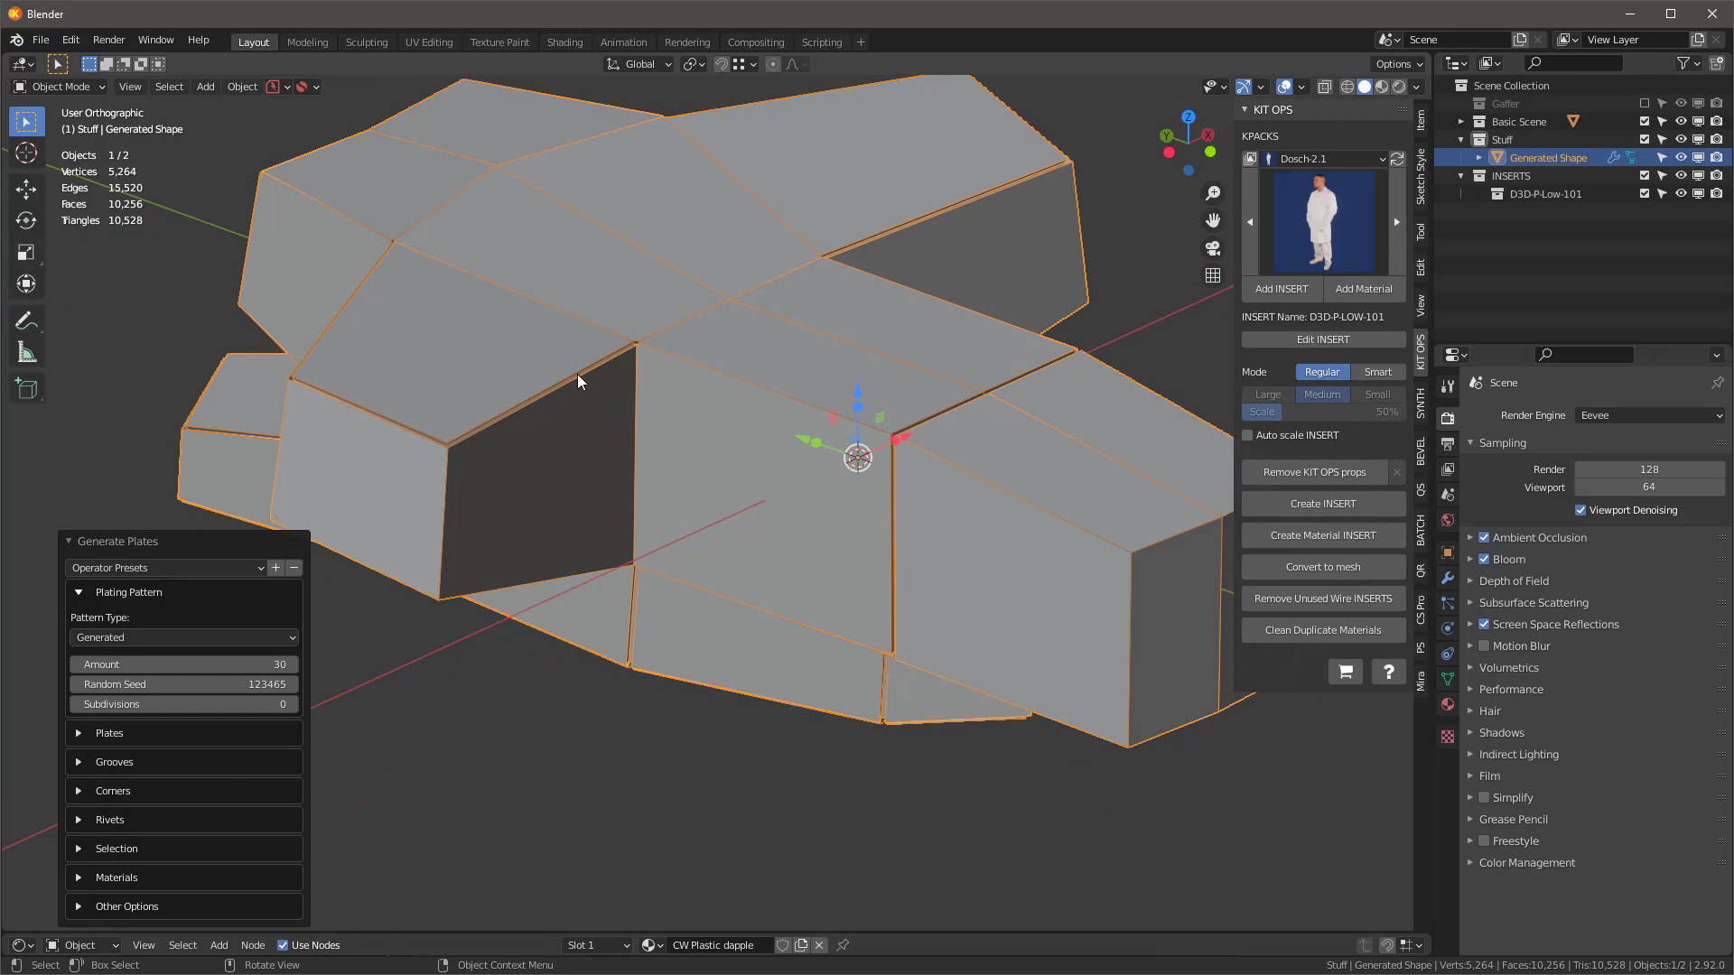
middle_drag(491, 463, 734, 457)
scroll(890, 390, up, 1)
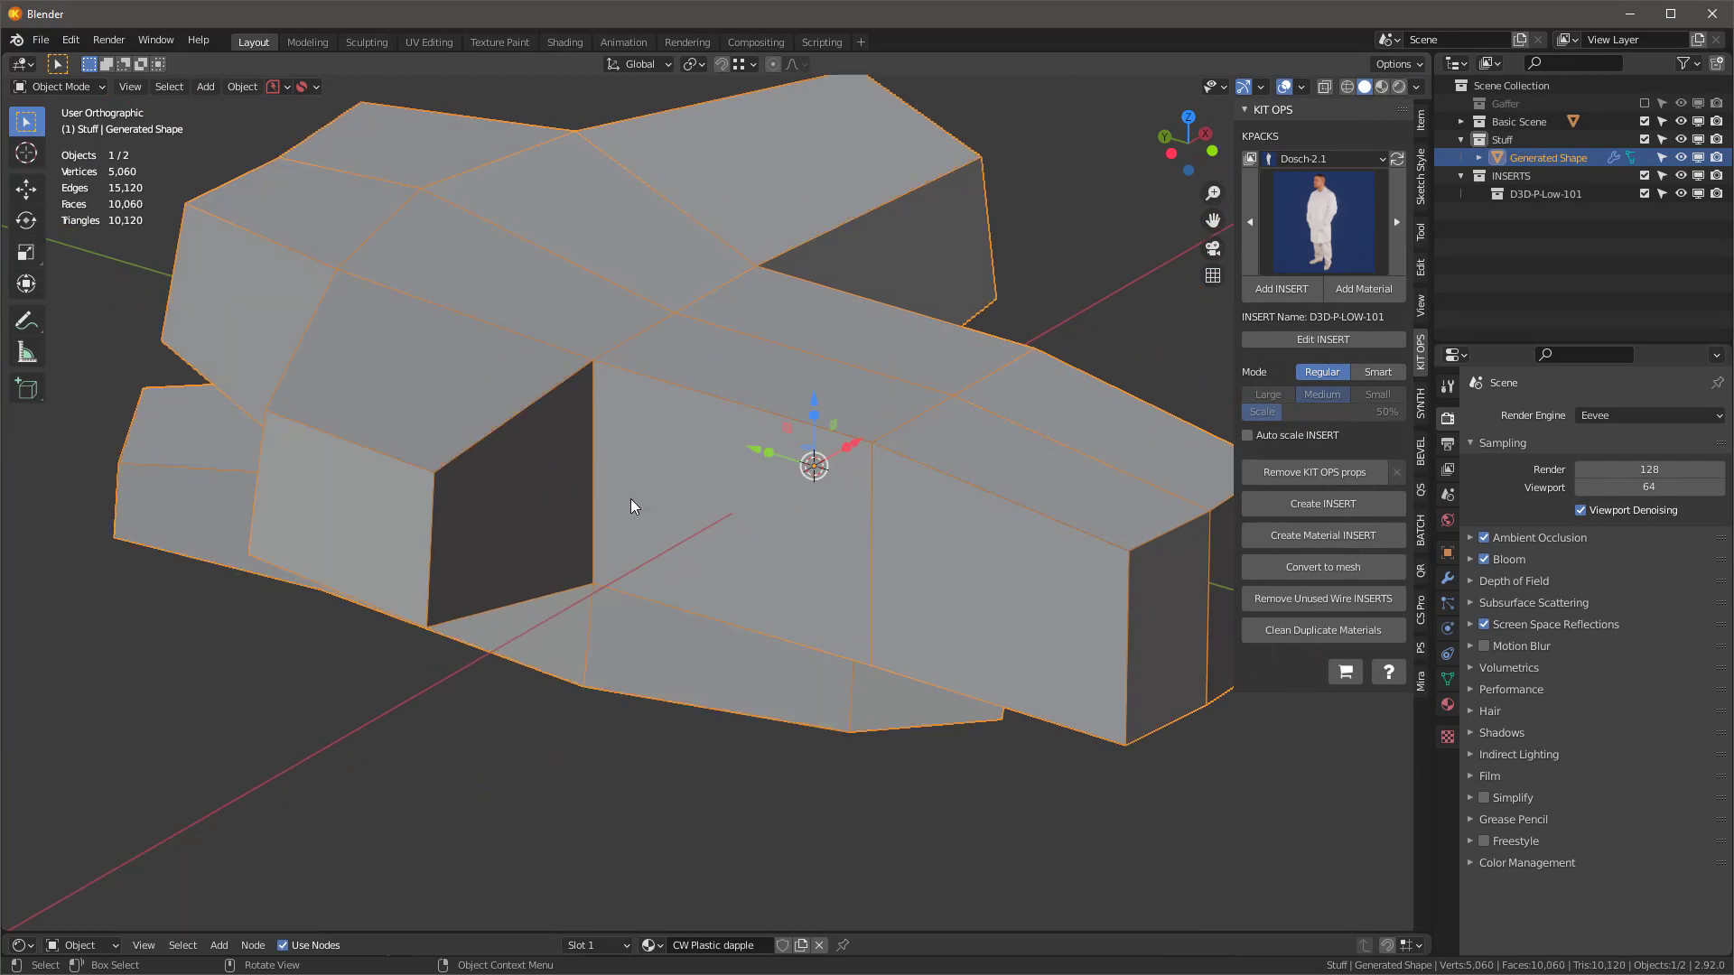
- Subdivide all faces of the ship mesh with 10 cuts and return to object mode
key(Tab)
key(a)
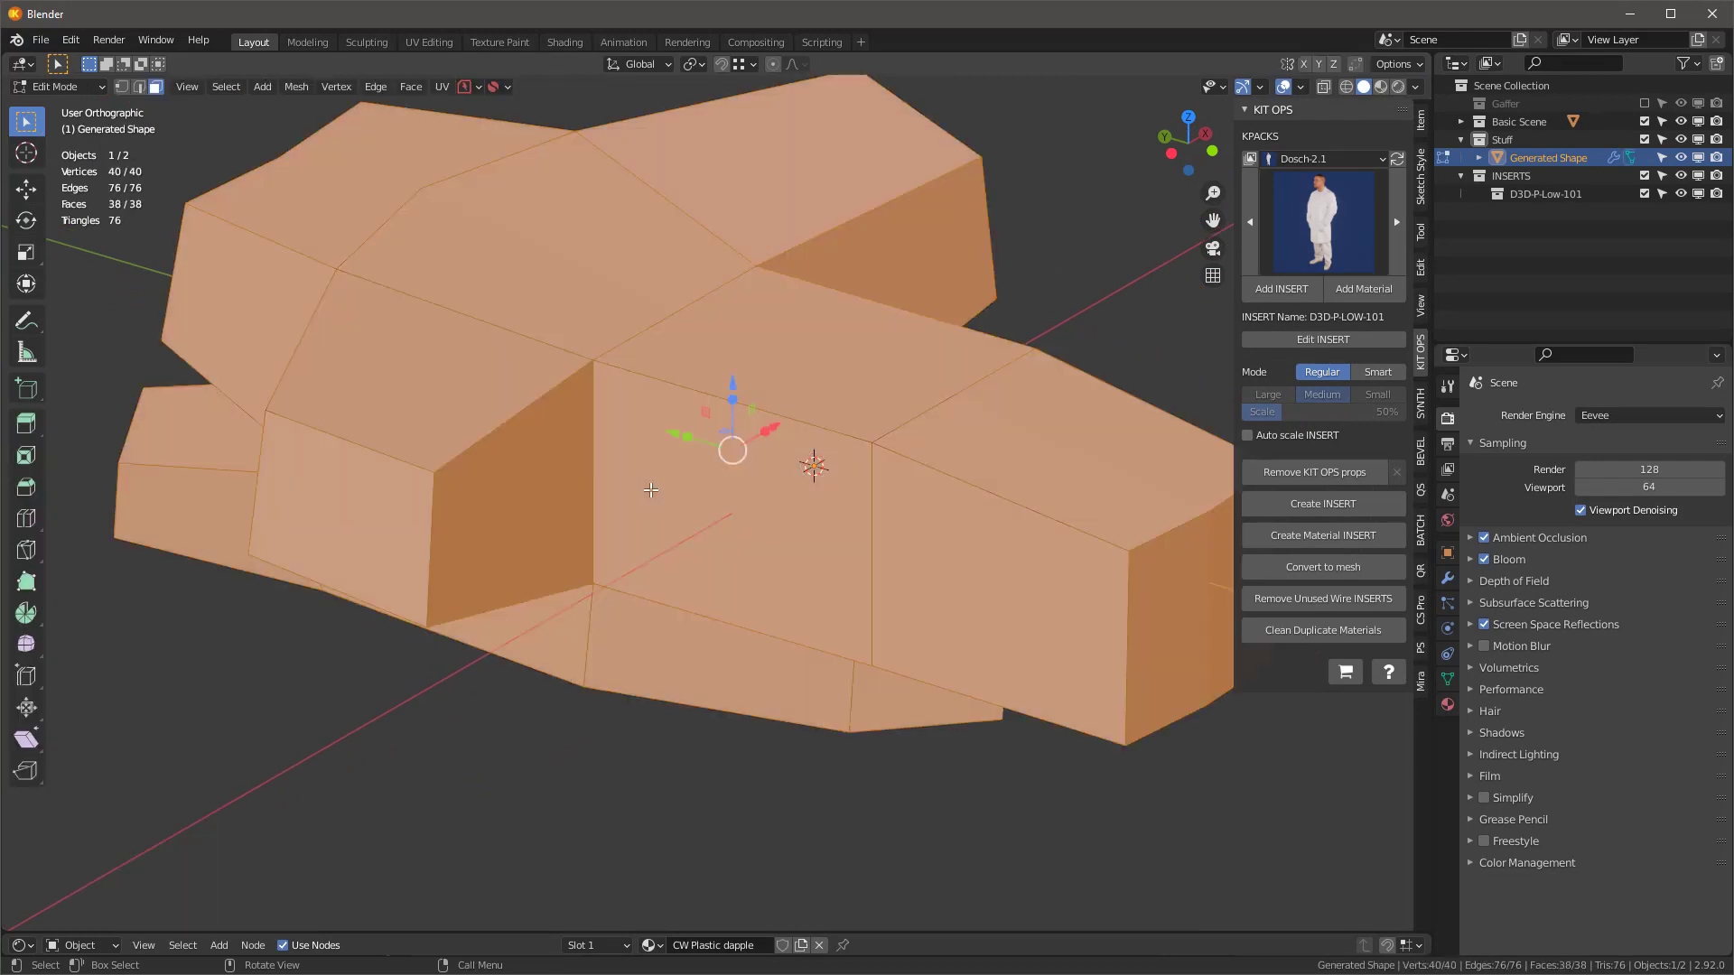
right_click(708, 322)
click(708, 322)
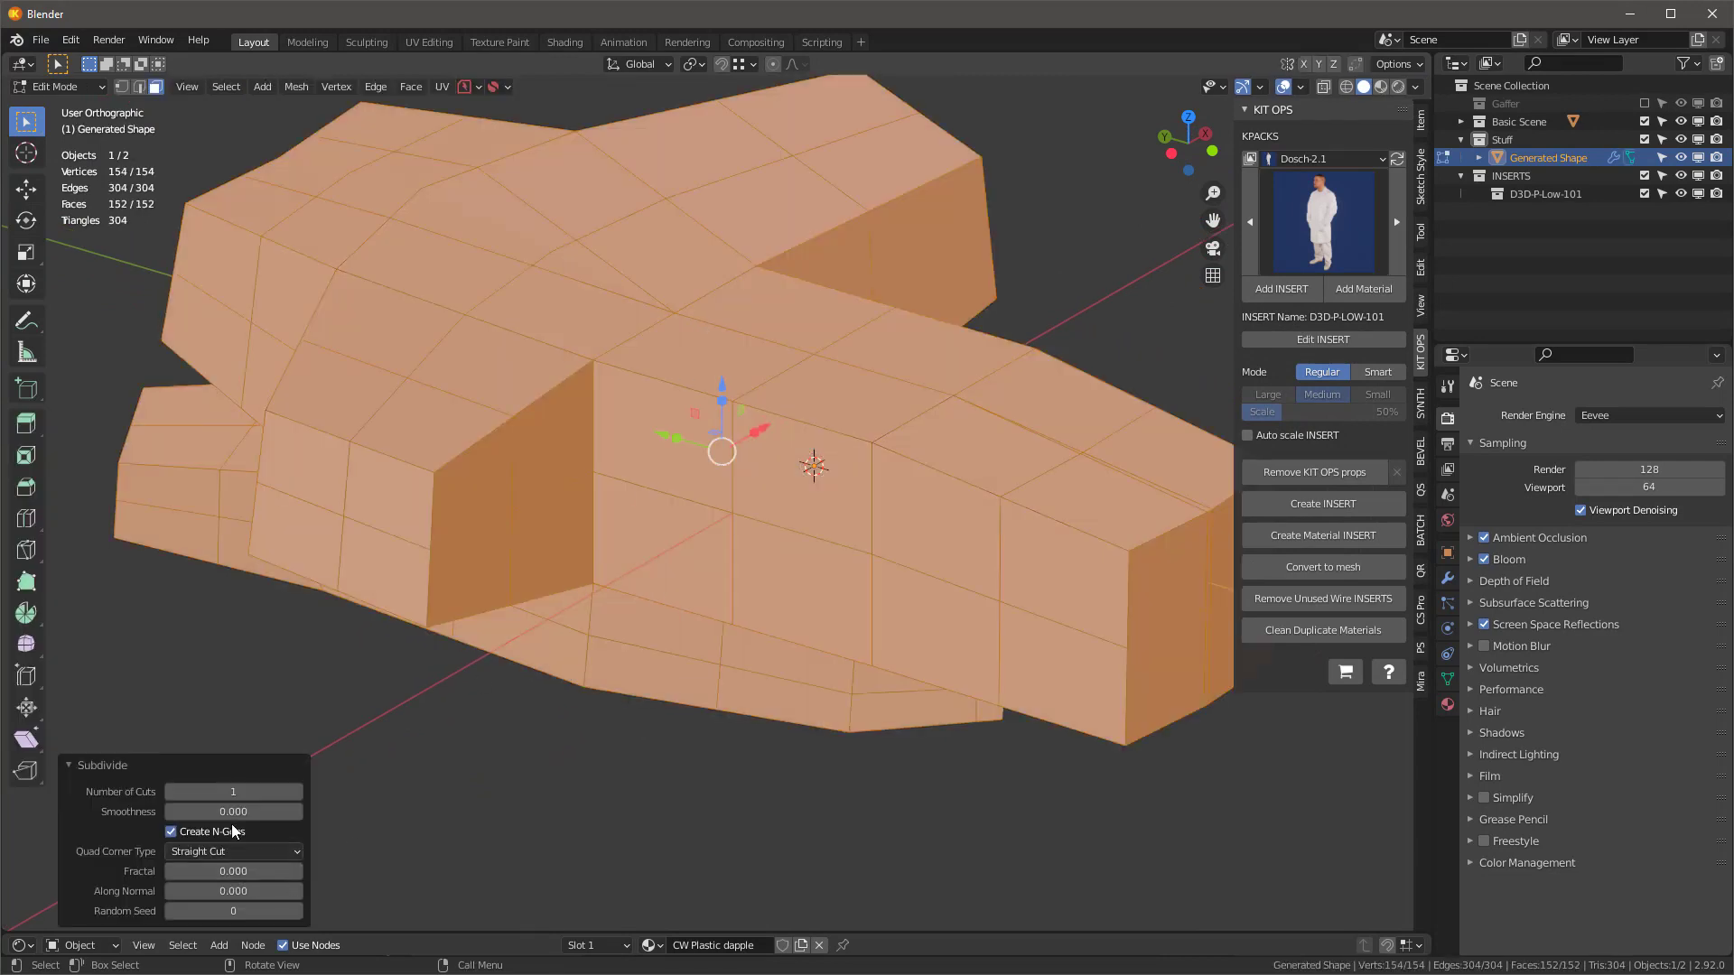
click(233, 791)
text(10)
key(Return)
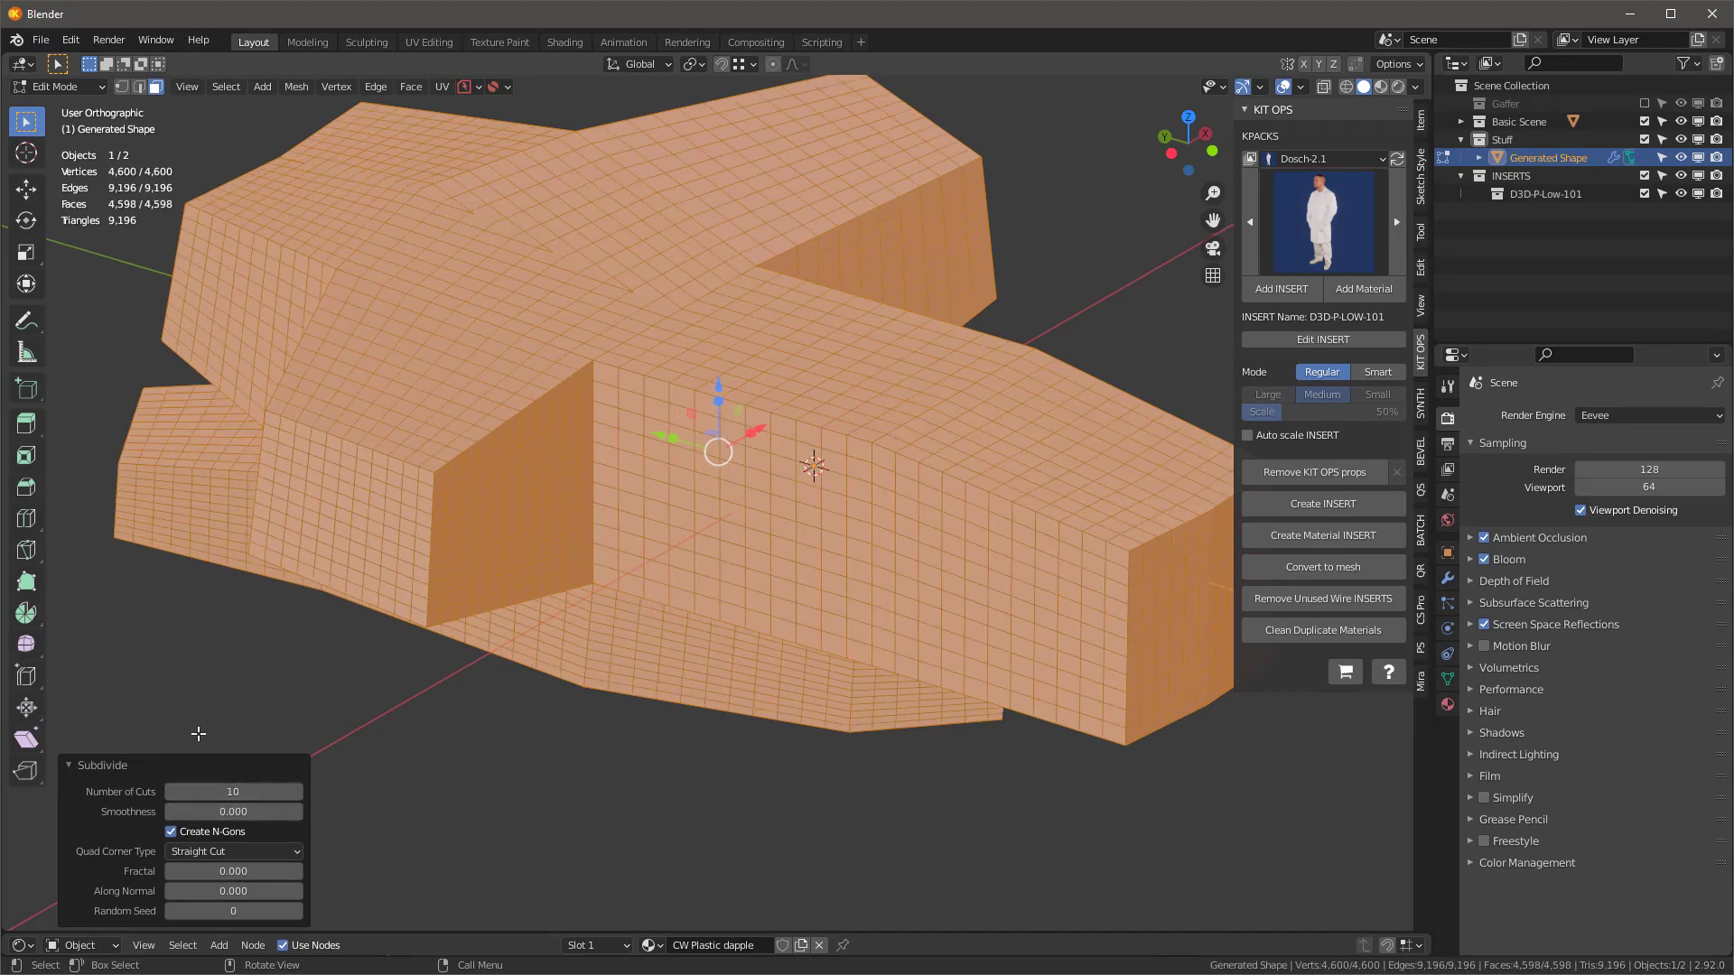
key(alt+a)
middle_drag(563, 811, 958, 456)
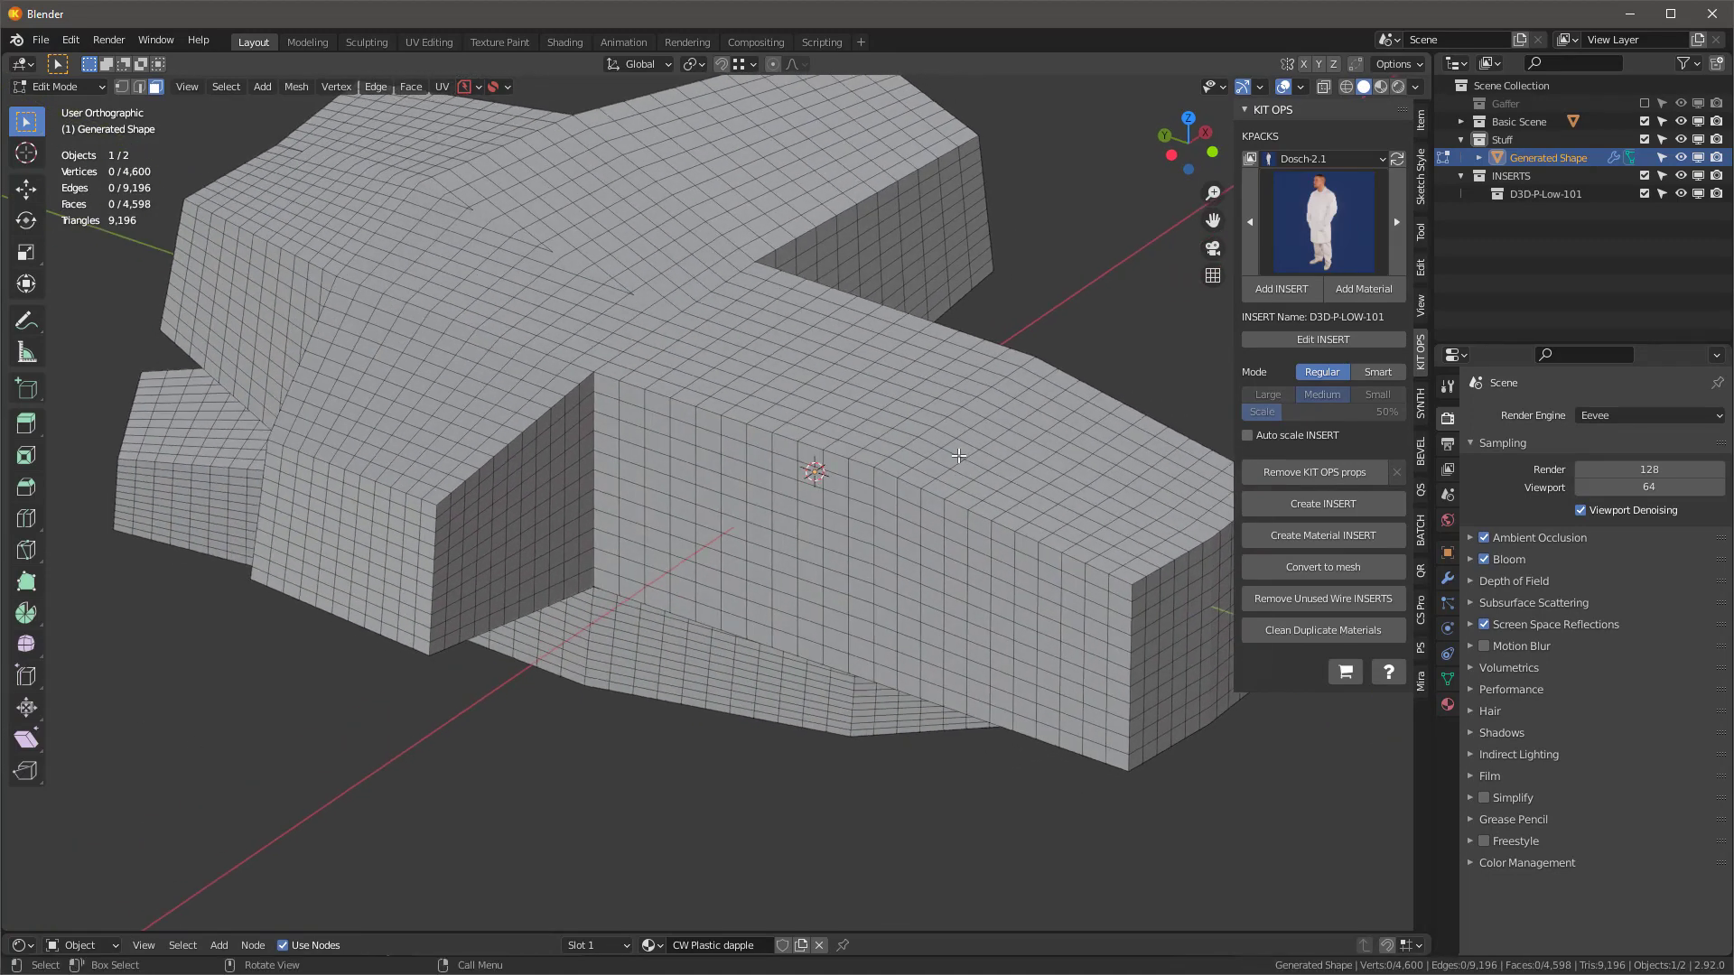
key(Tab)
- Run Generate Plates on the subdivided ship hull
scroll(788, 690, down, 2)
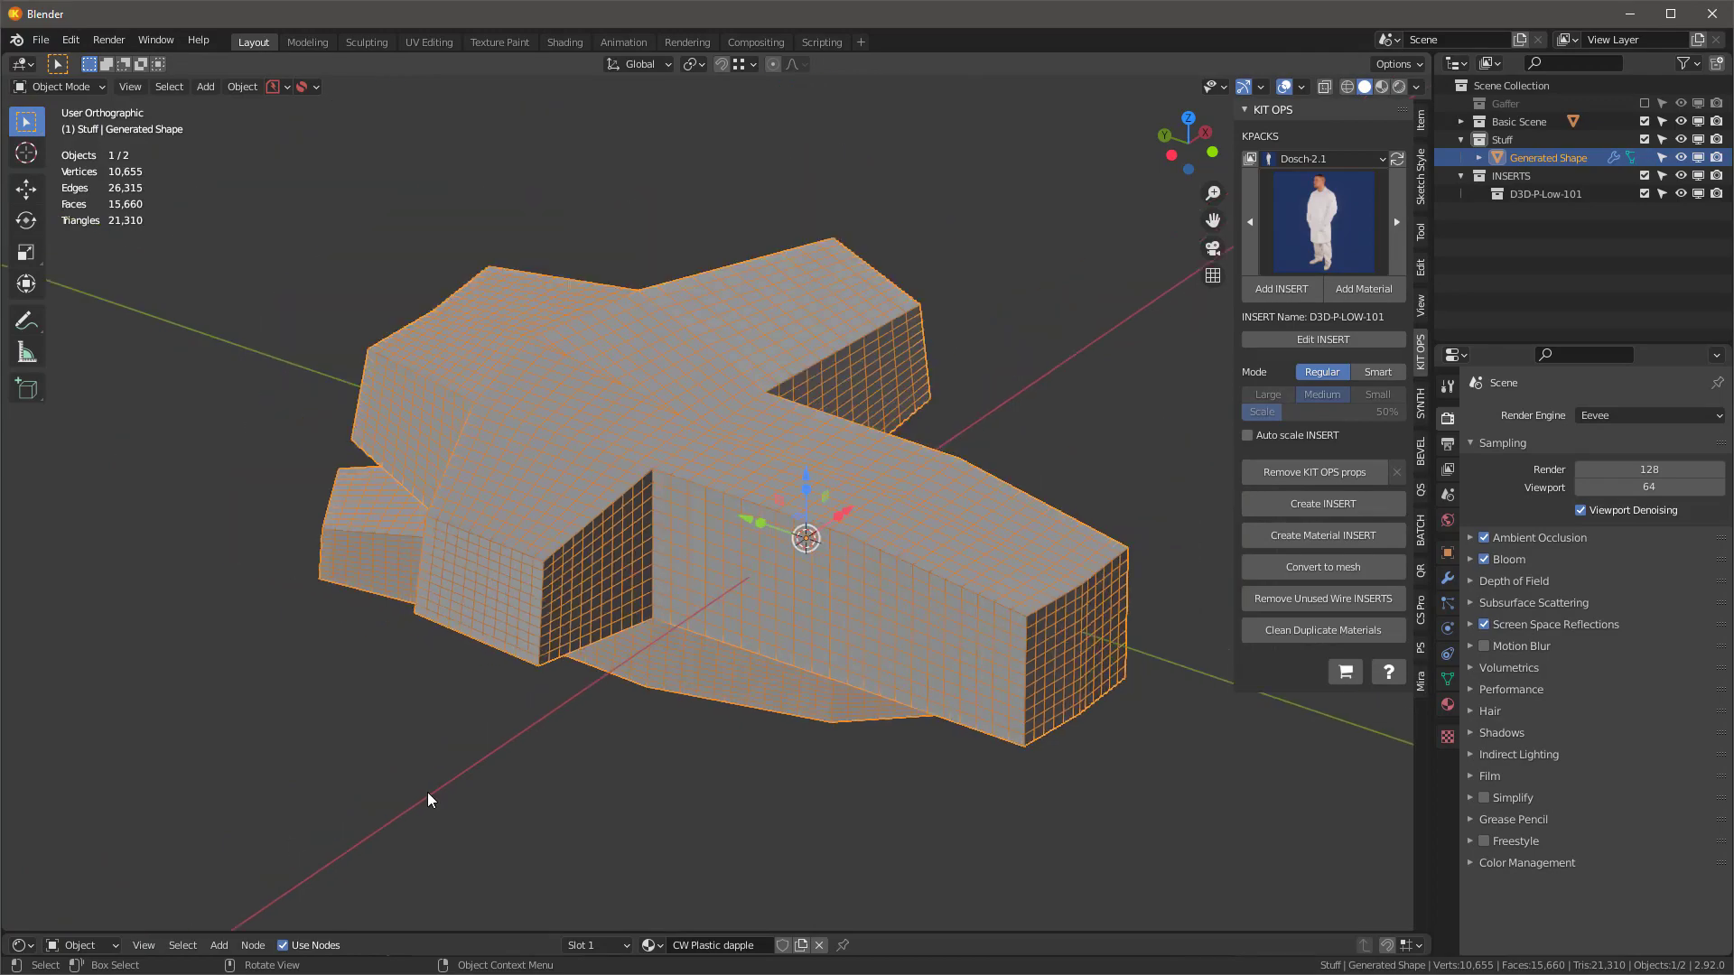
key(F3)
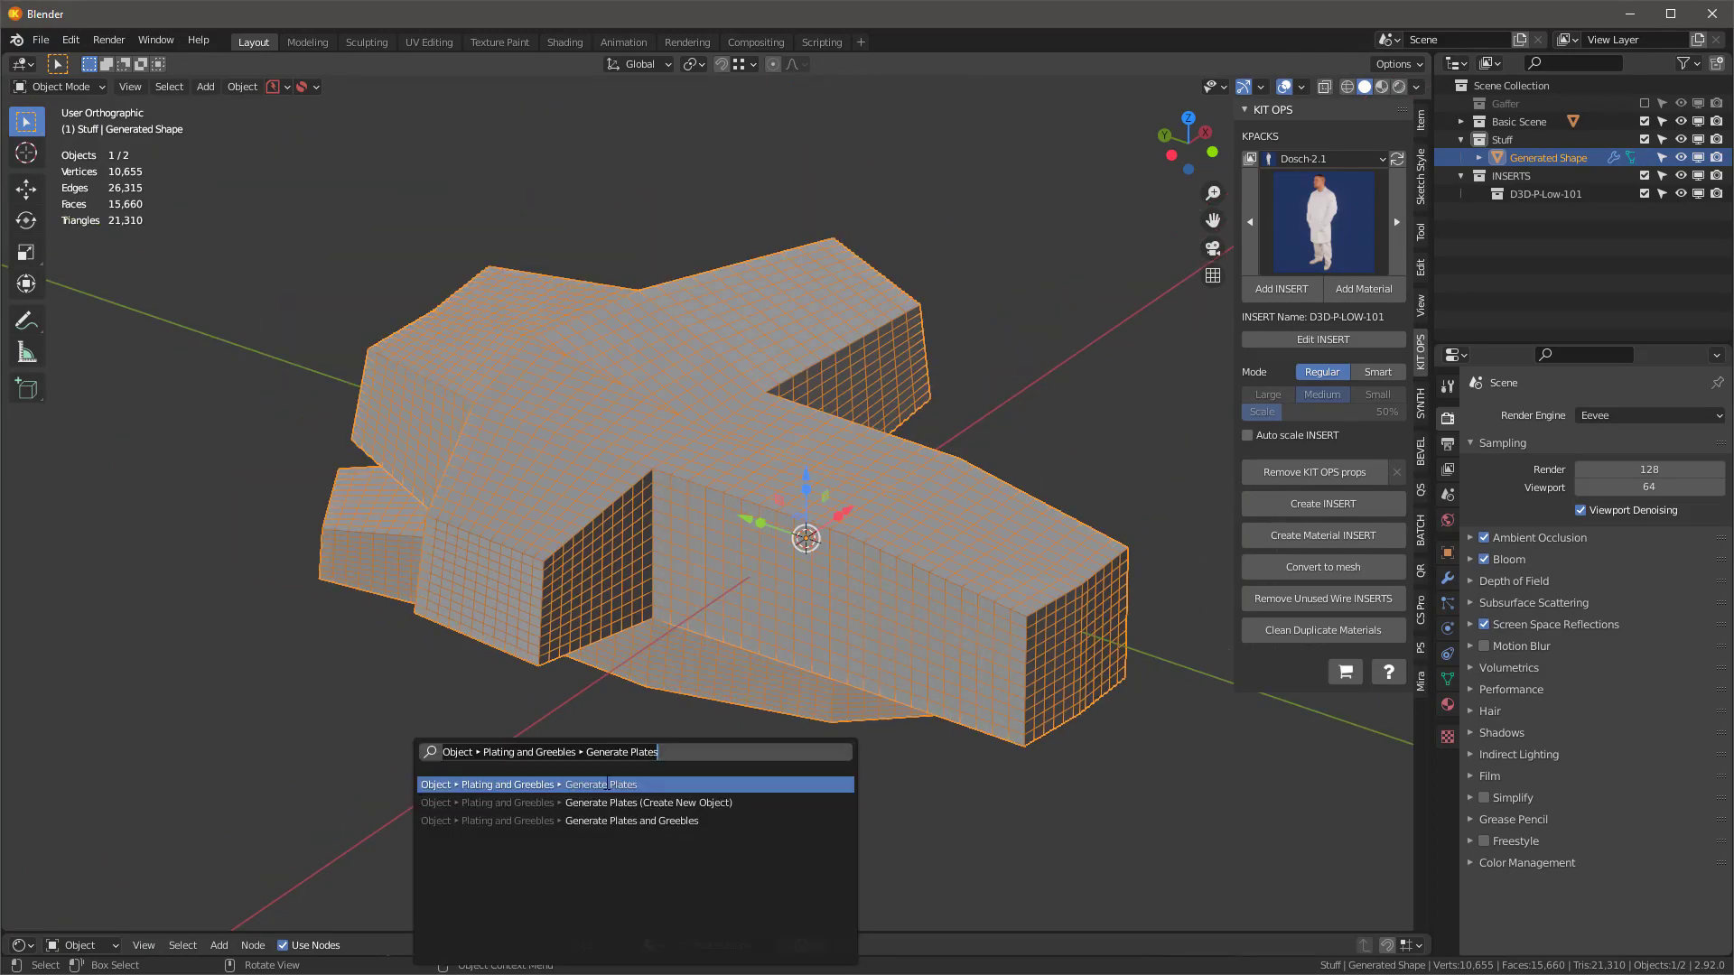
key(Return)
middle_drag(669, 702, 650, 653)
scroll(670, 647, up, 1)
scroll(671, 646, down, 2)
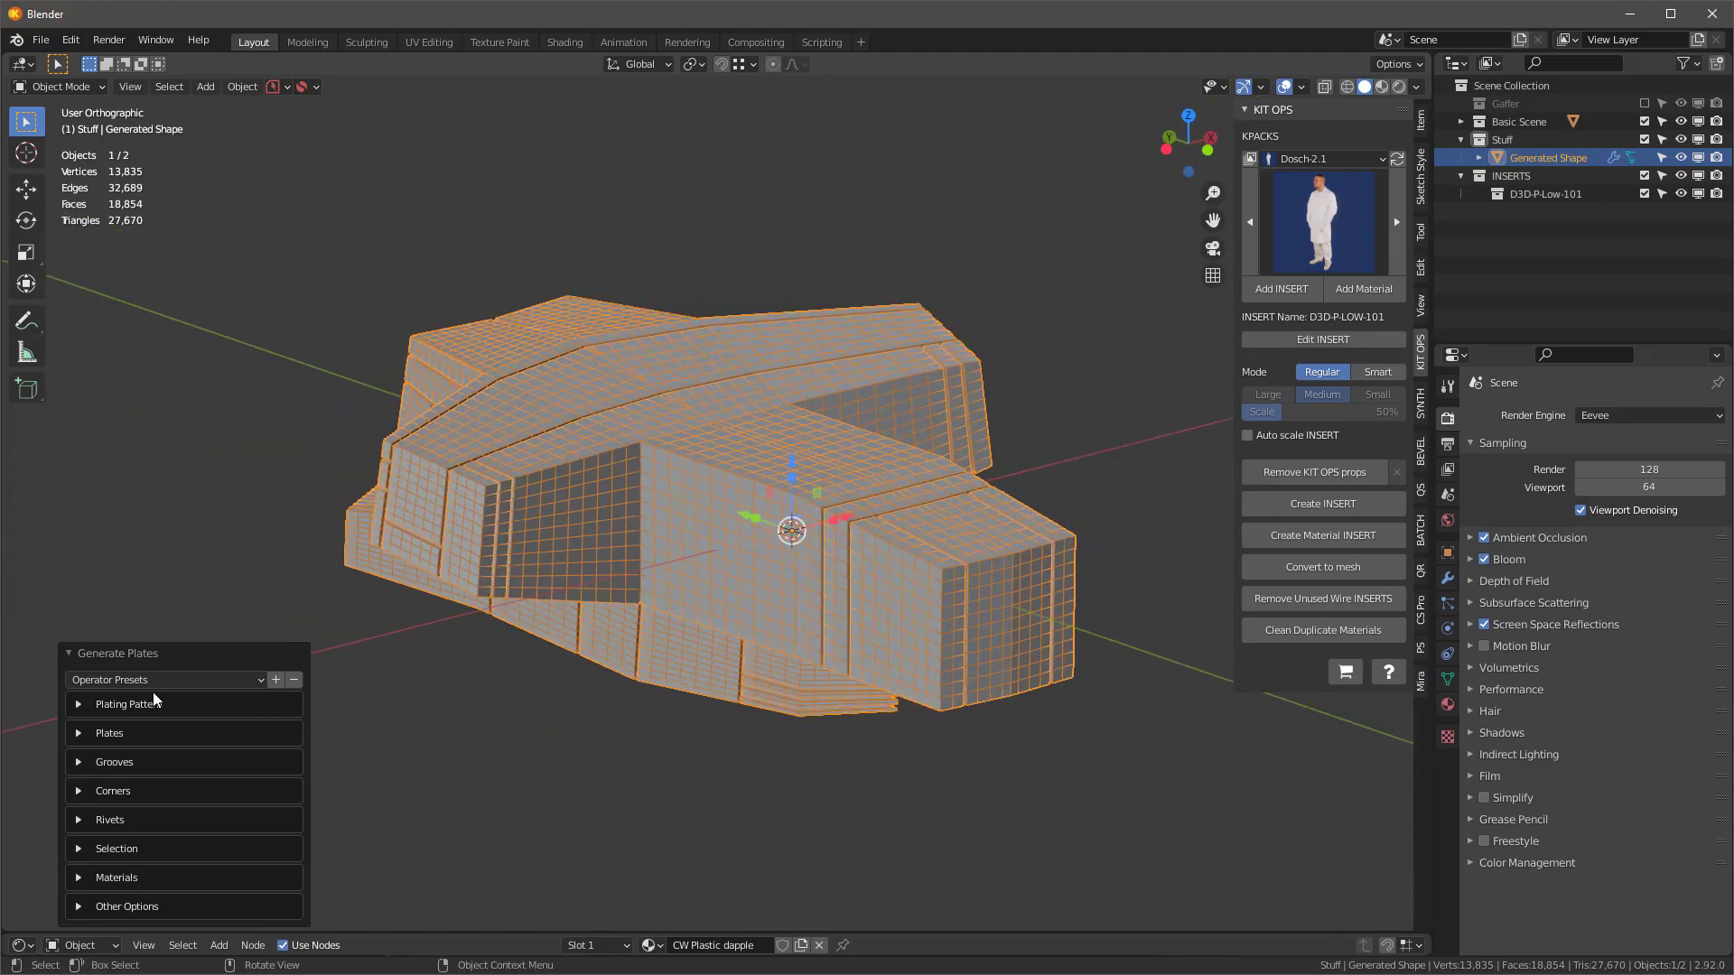
- Apply the Chipp Shipp operator preset to the hull's generated plates
click(144, 683)
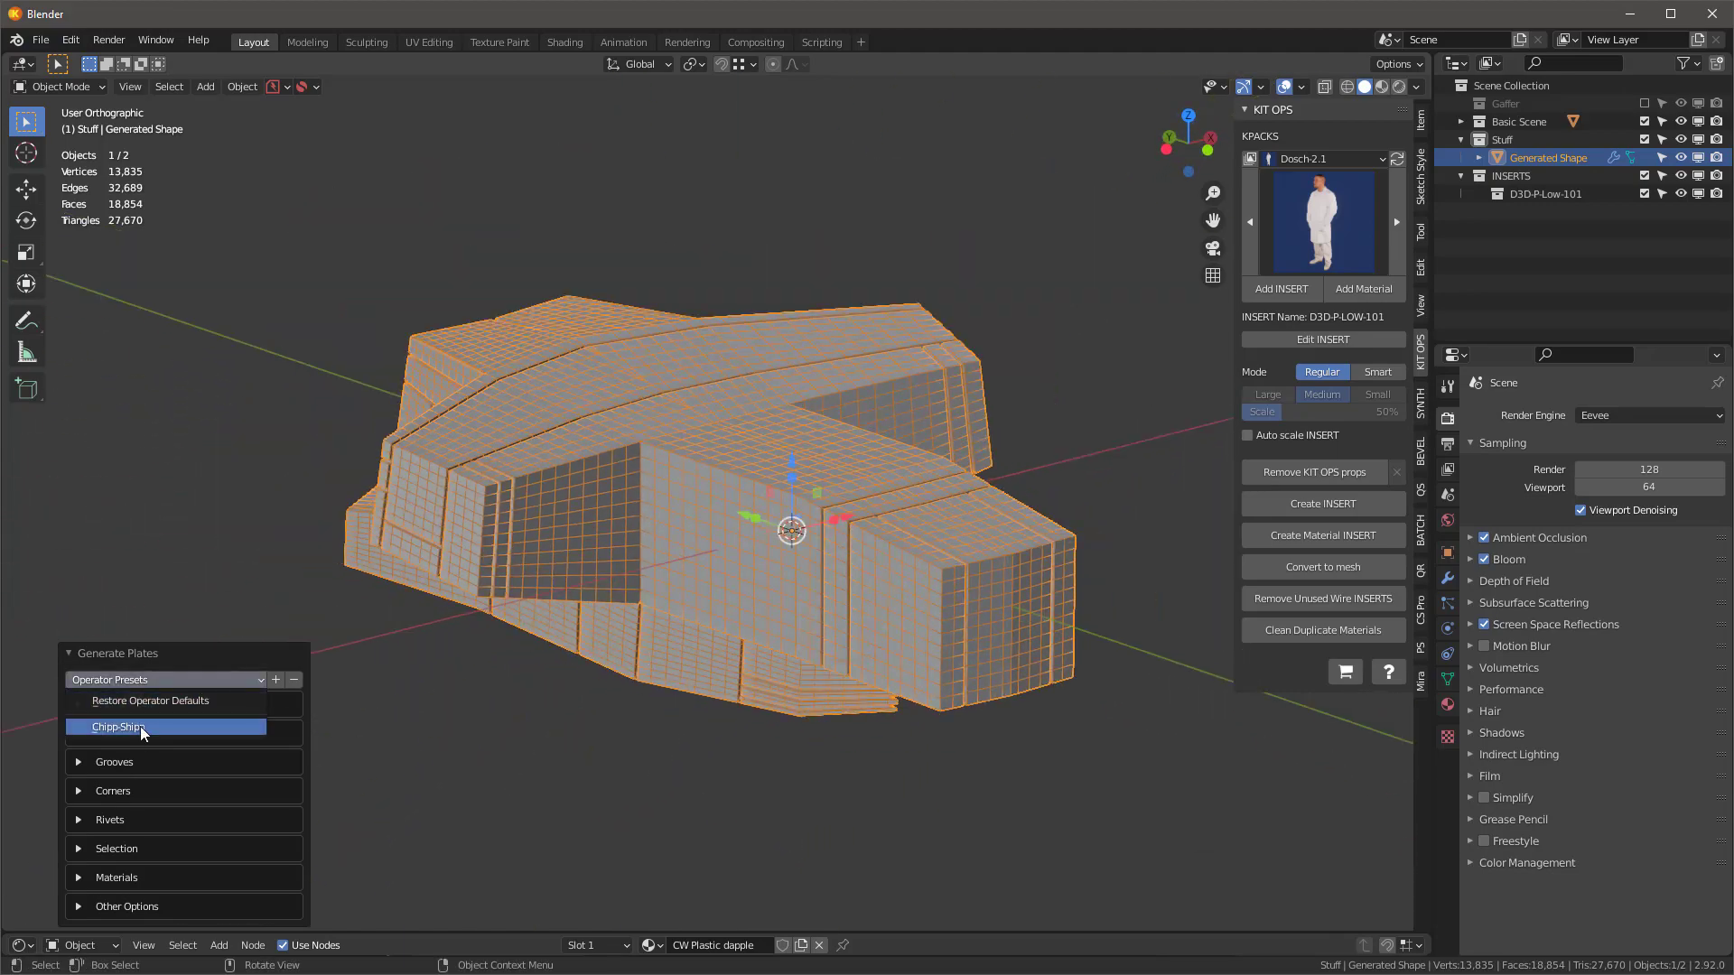
click(140, 728)
middle_drag(213, 730, 871, 563)
scroll(923, 649, up, 3)
scroll(861, 576, down, 1)
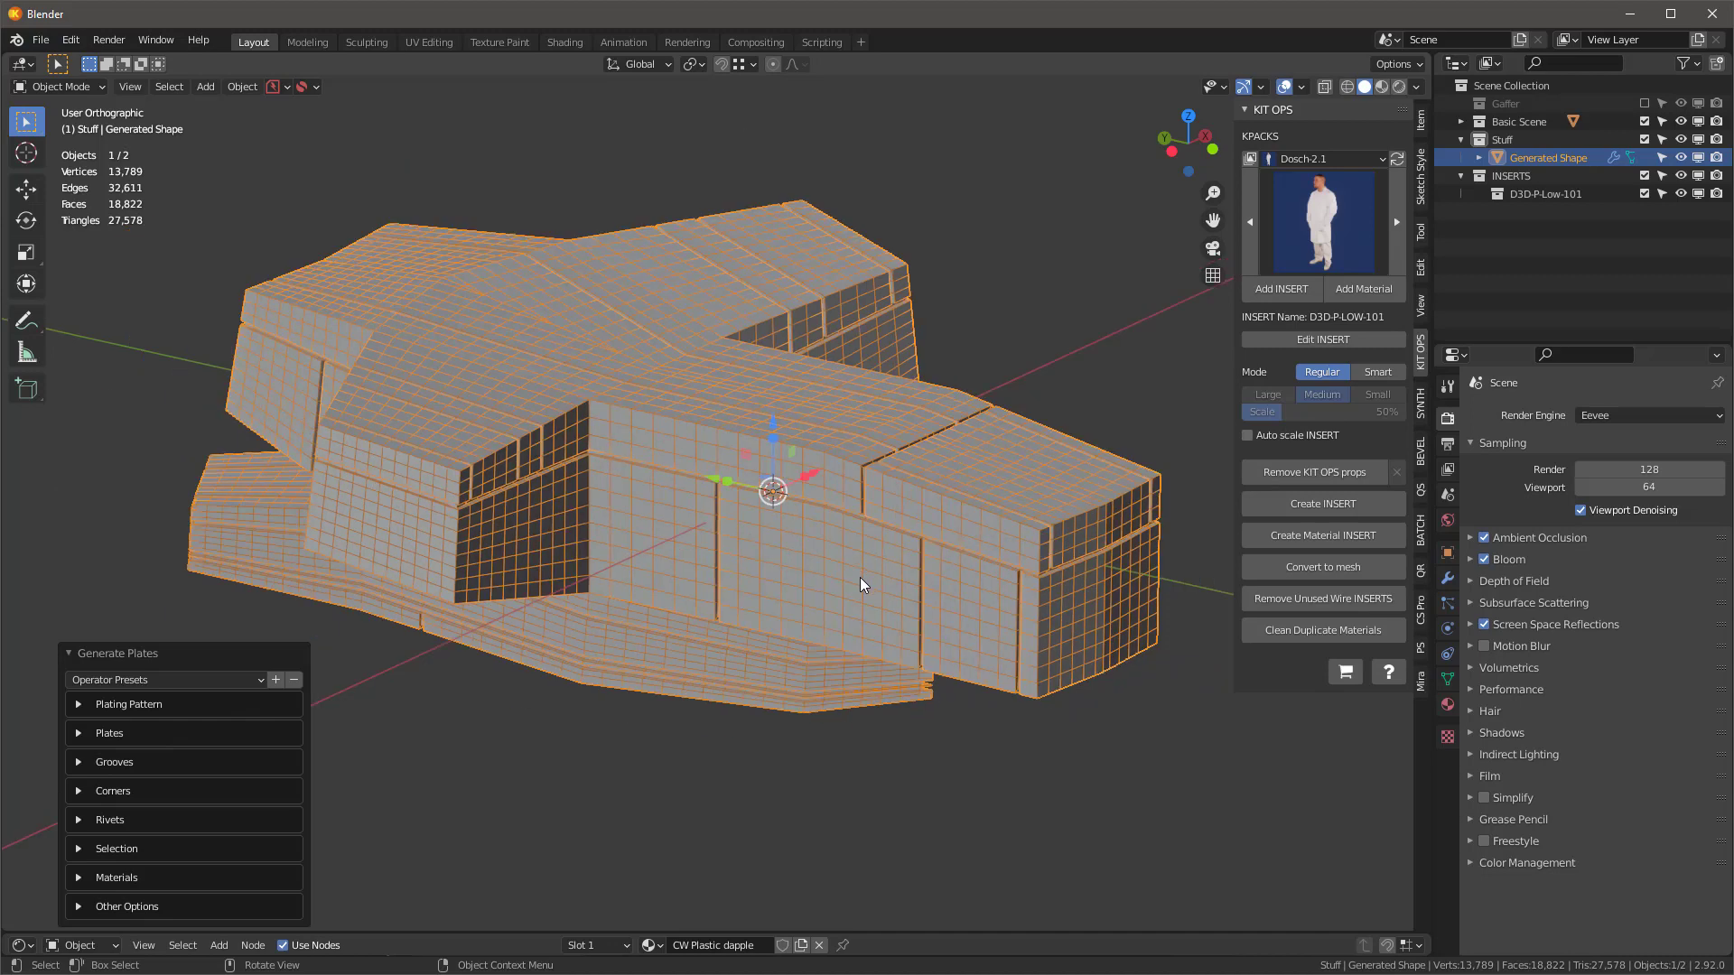
- Turn off the wireframe overlay and inspect the plated hull in plain solid shading
scroll(860, 577, up, 1)
right_click(853, 582)
click(809, 581)
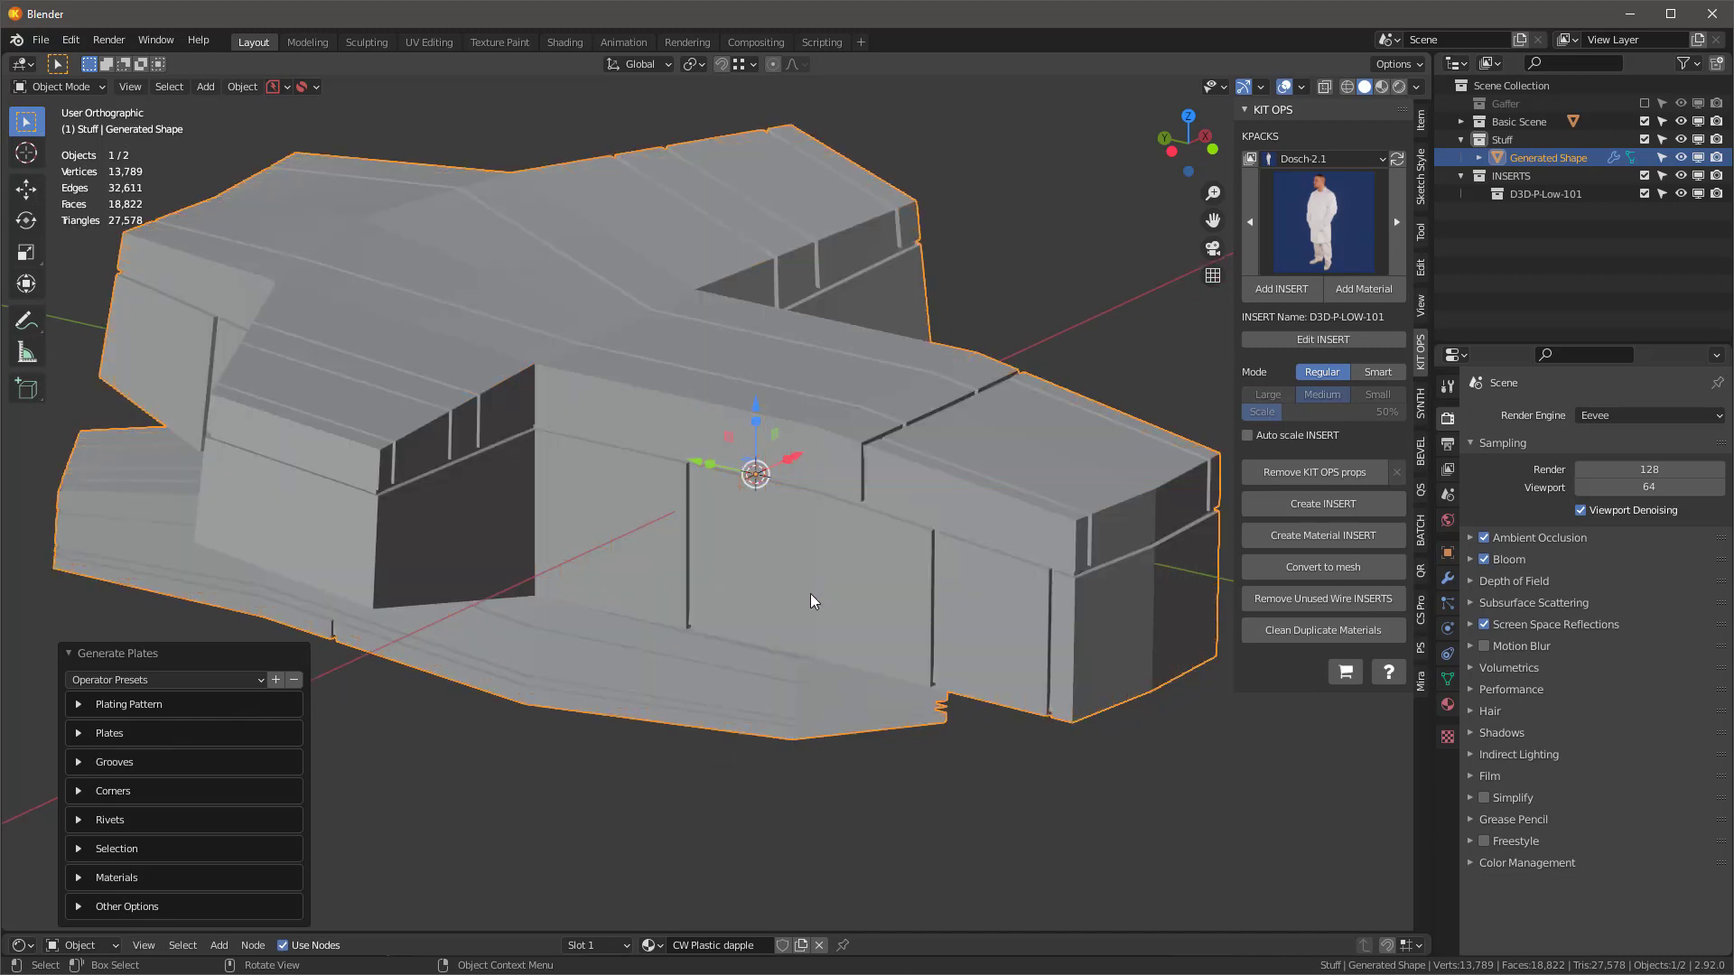
middle_drag(810, 593, 848, 596)
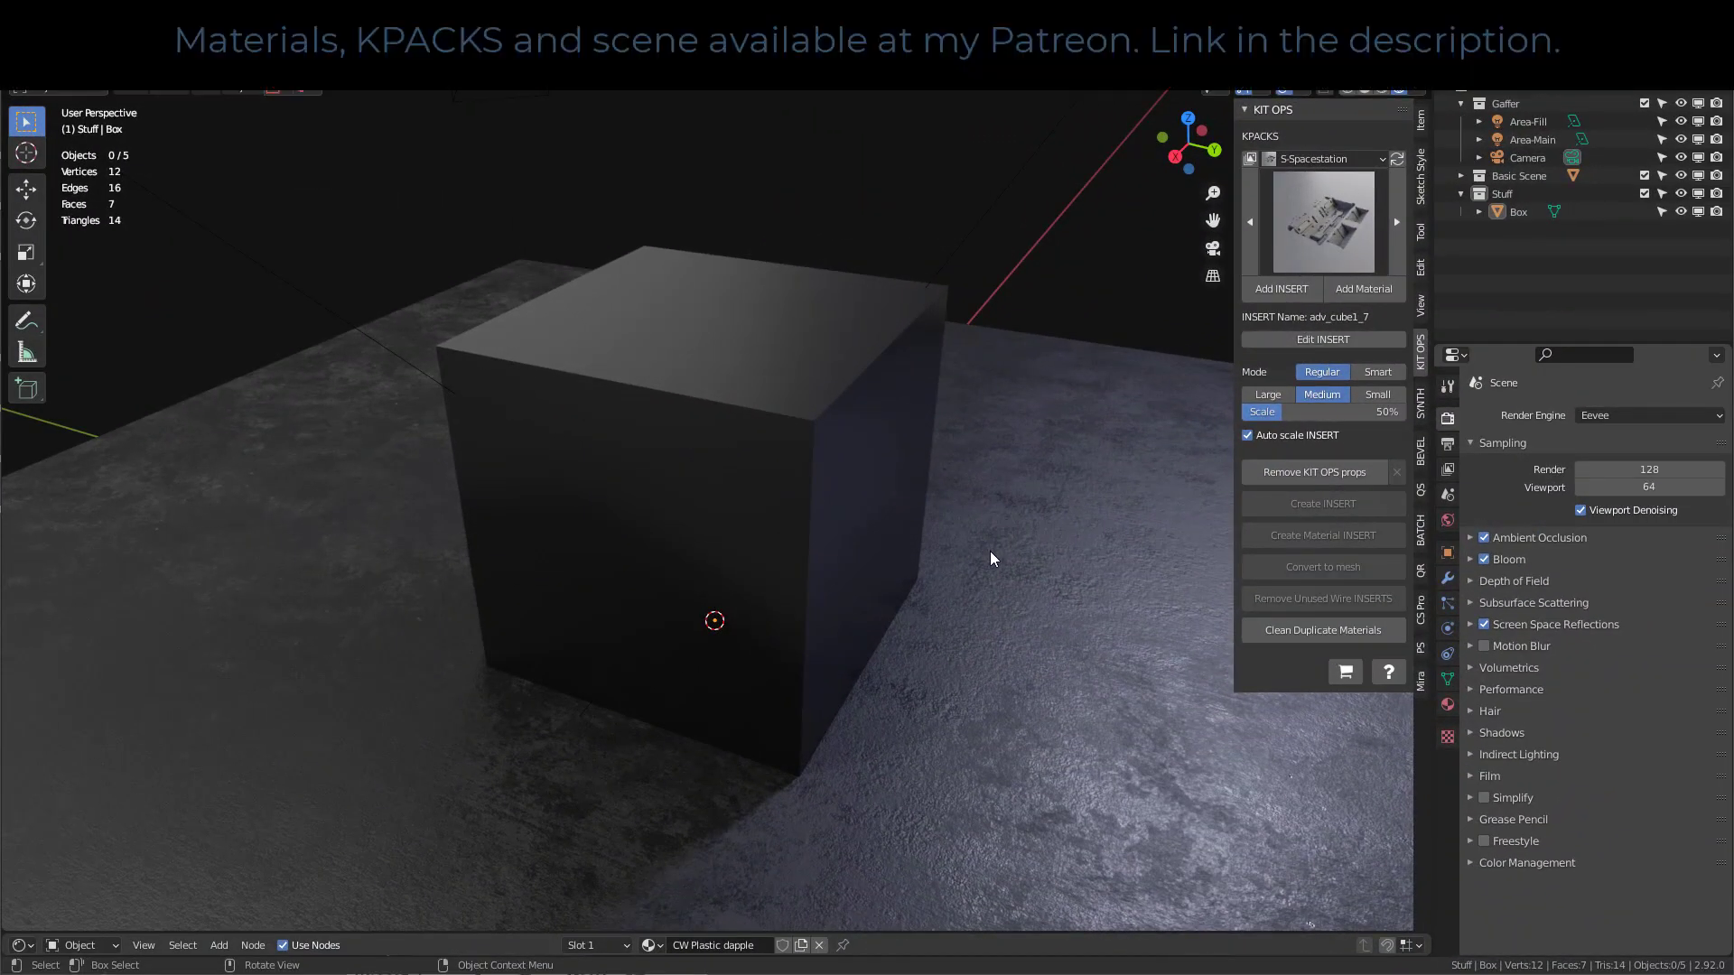
- Apply the cw_space_bump material from the KIT OPS S-Spacestation pack to the box
mouse_move(994, 551)
middle_down()
mouse_move(937, 537)
mouse_move(962, 553)
middle_up()
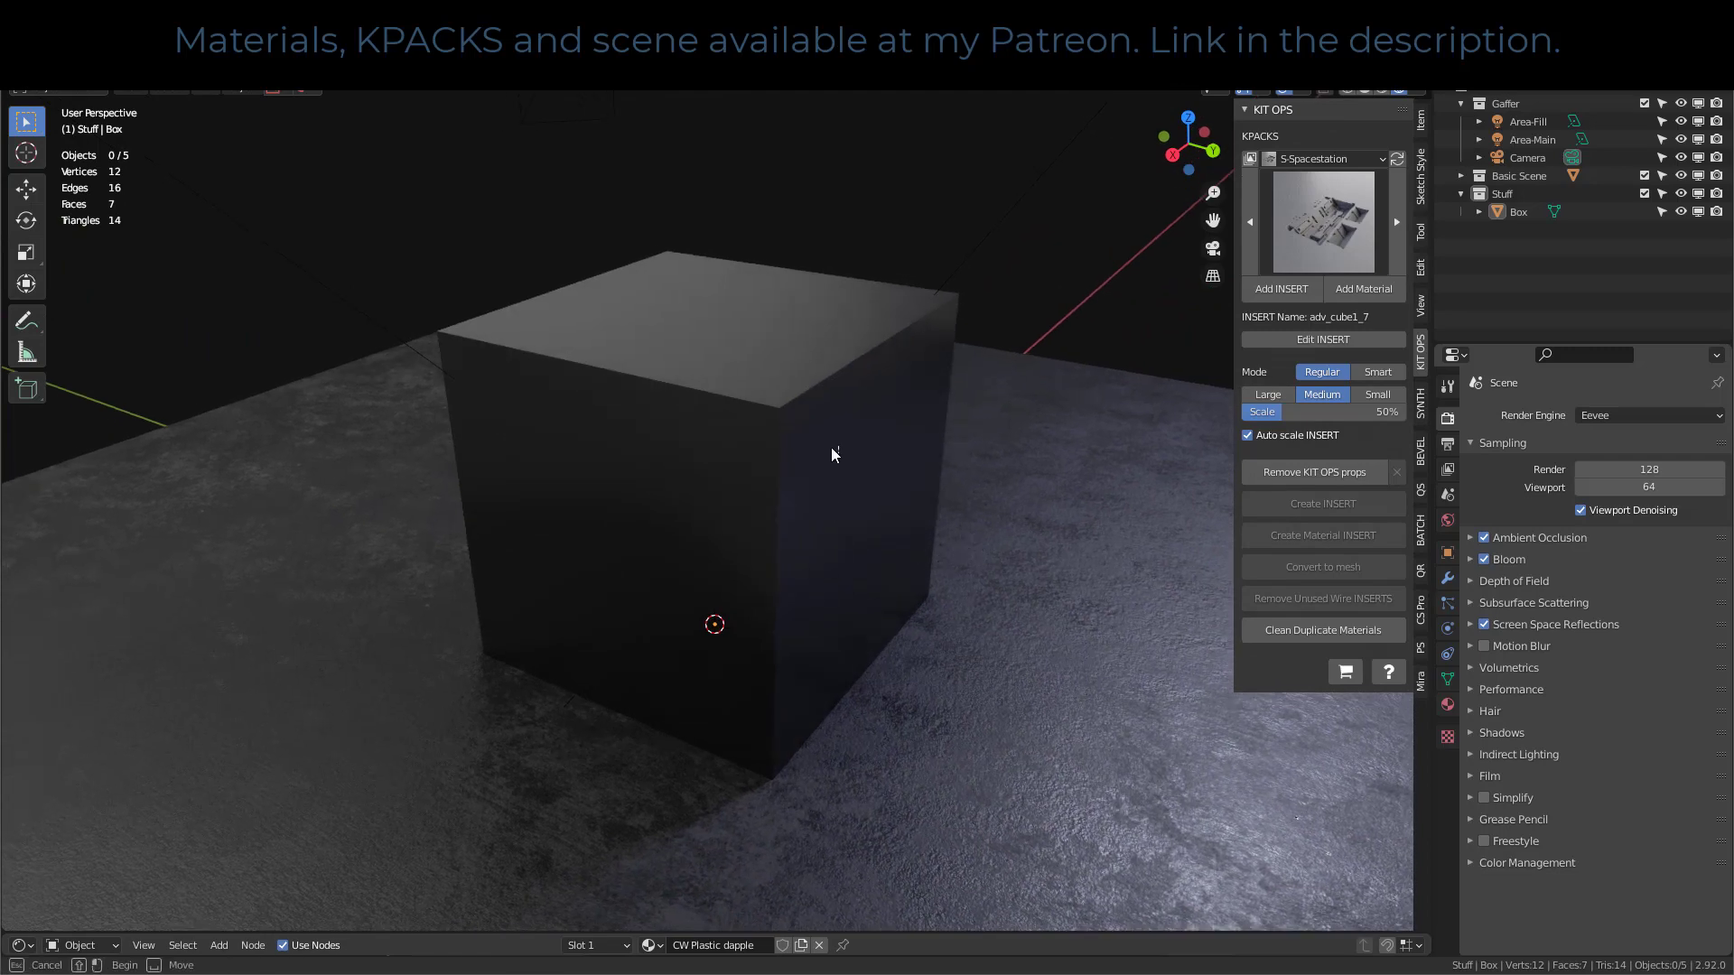
click(800, 531)
click(813, 329)
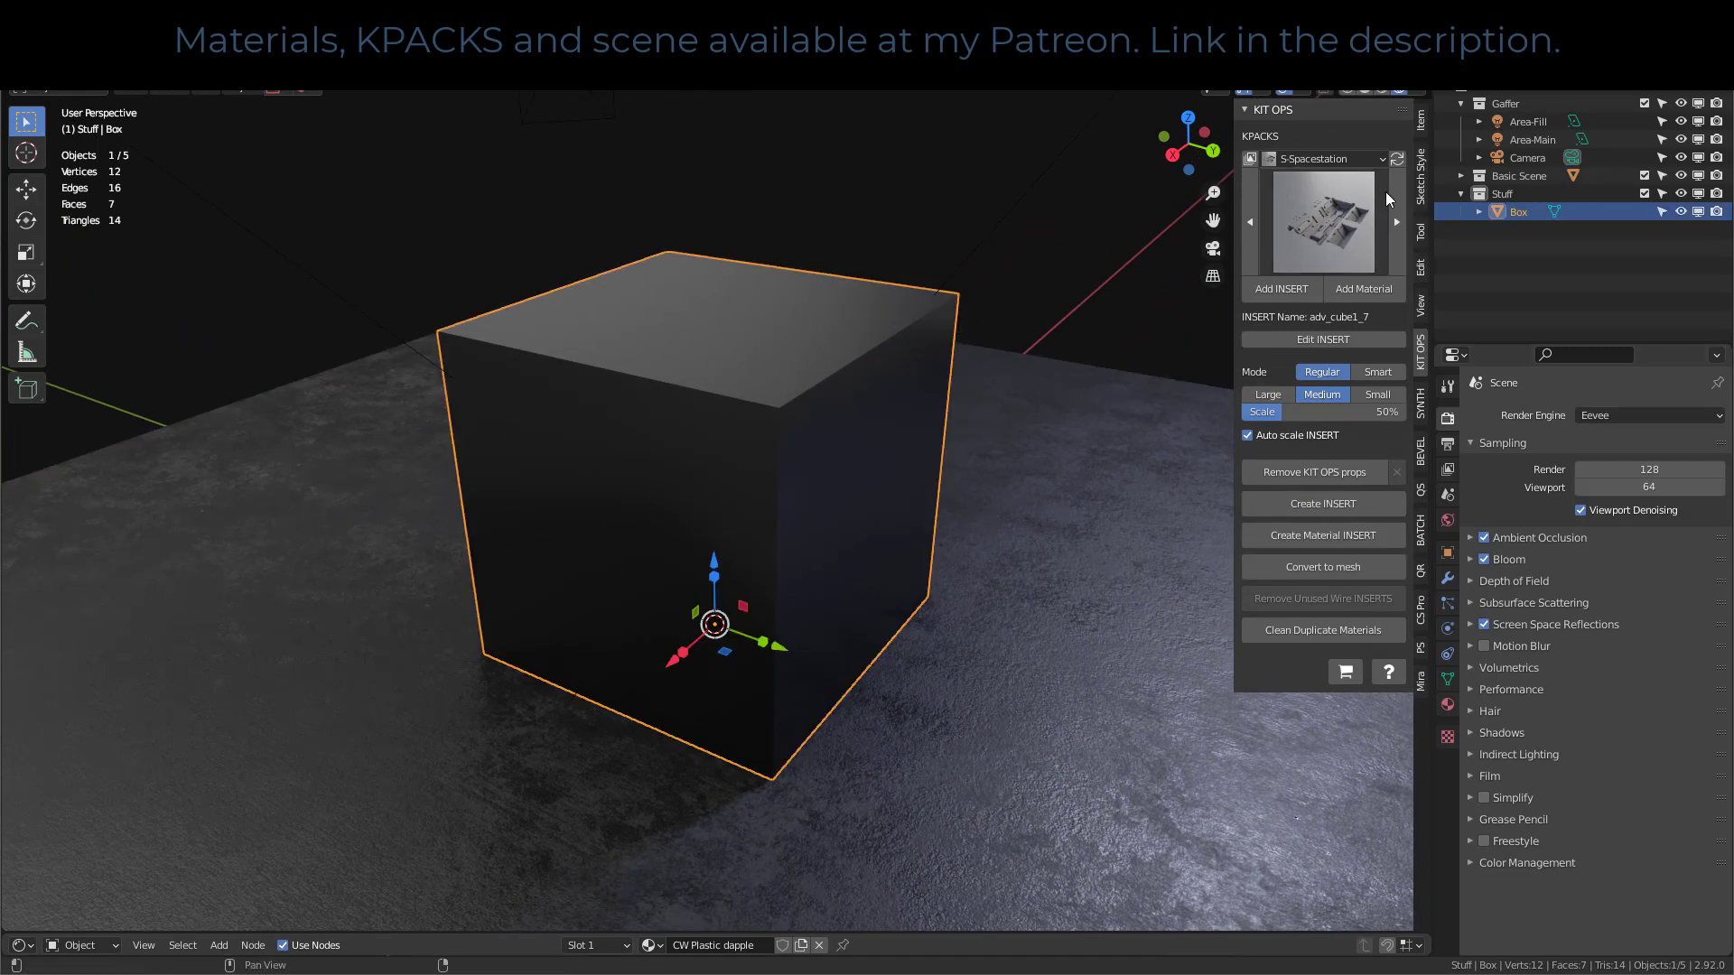
click(1330, 207)
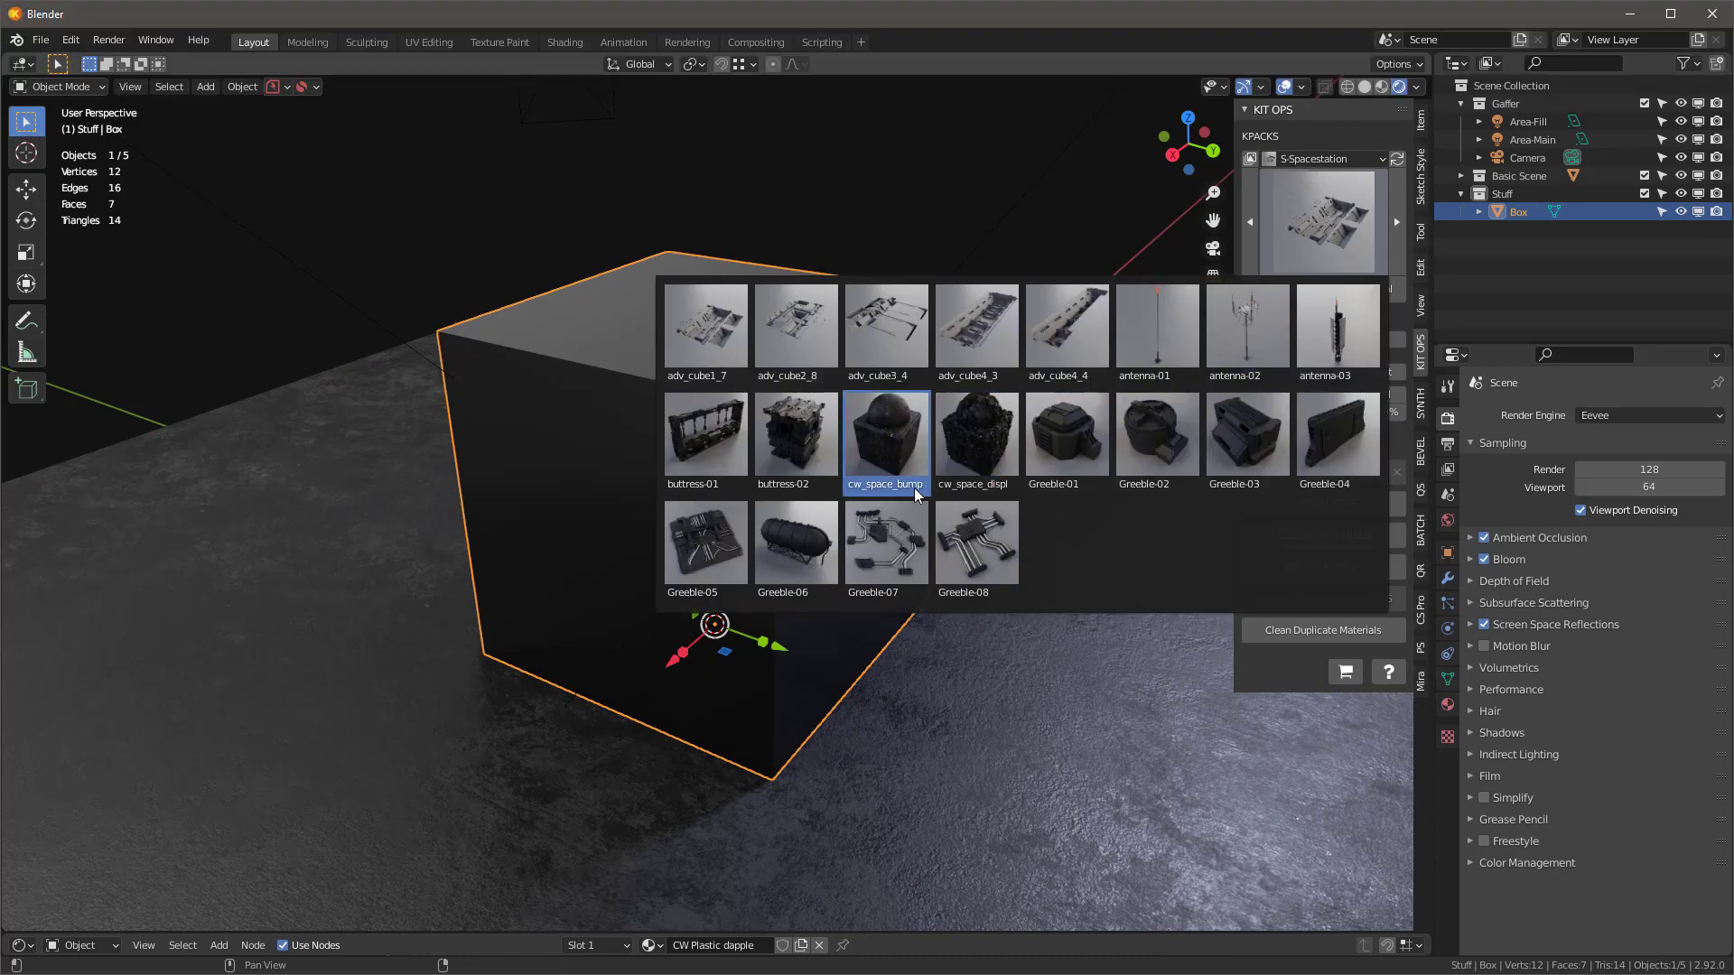
click(883, 451)
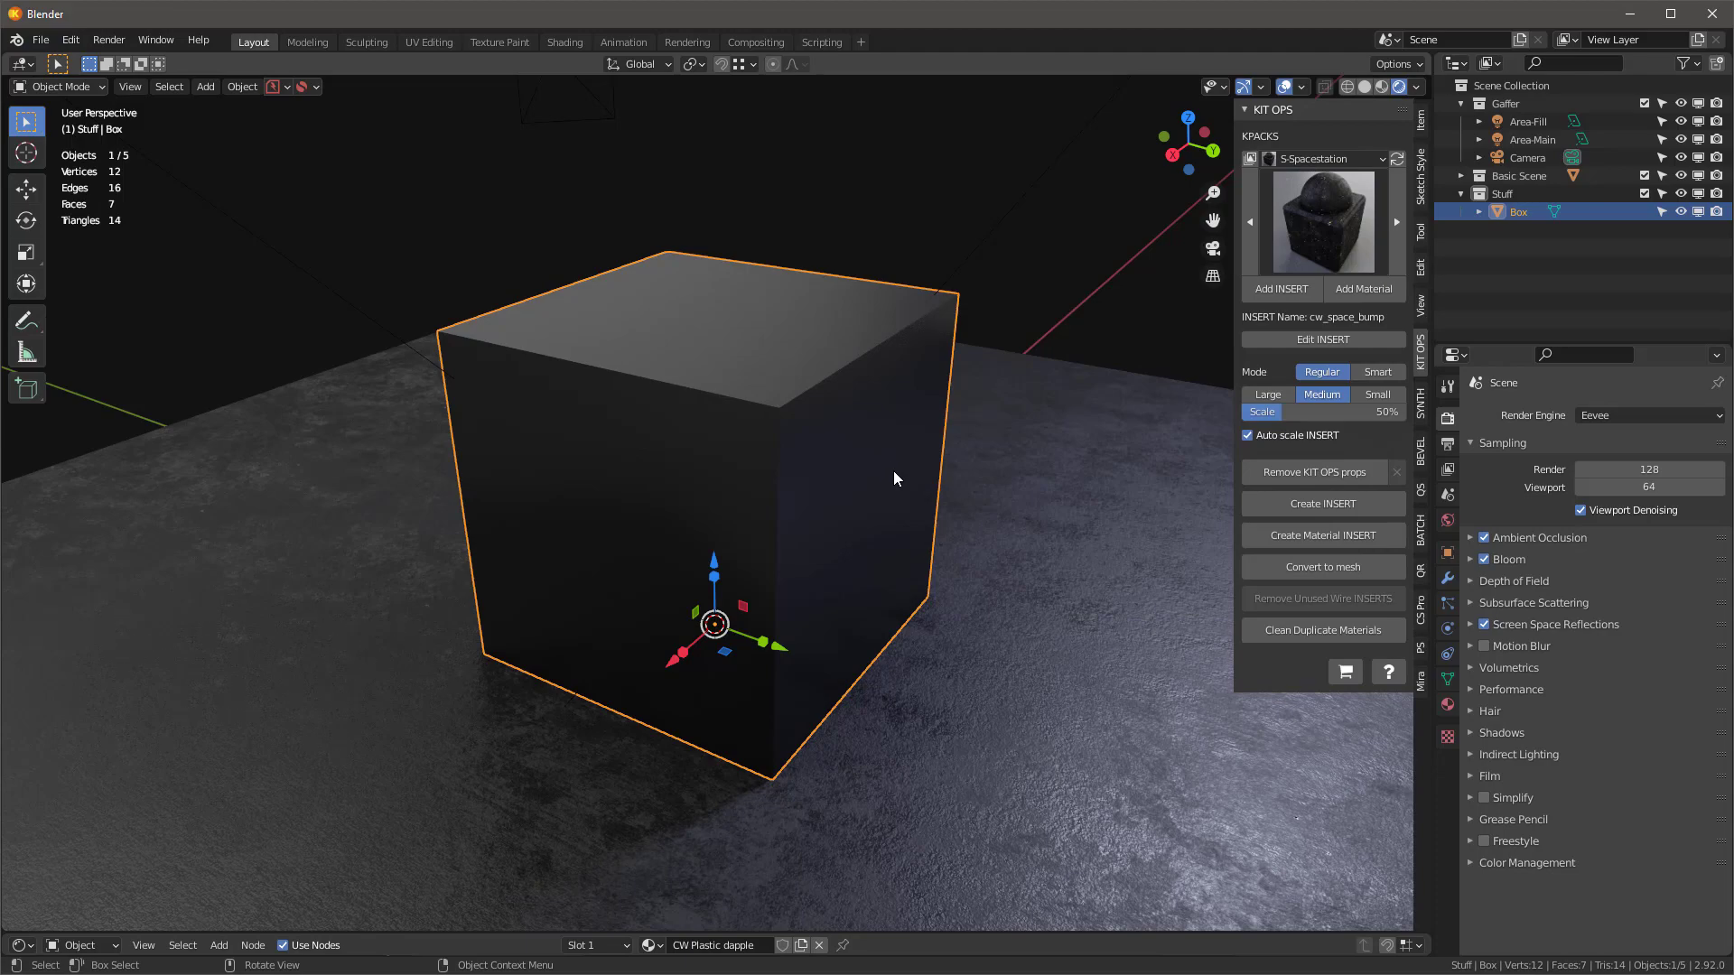
click(1368, 289)
middle_drag(694, 456, 715, 707)
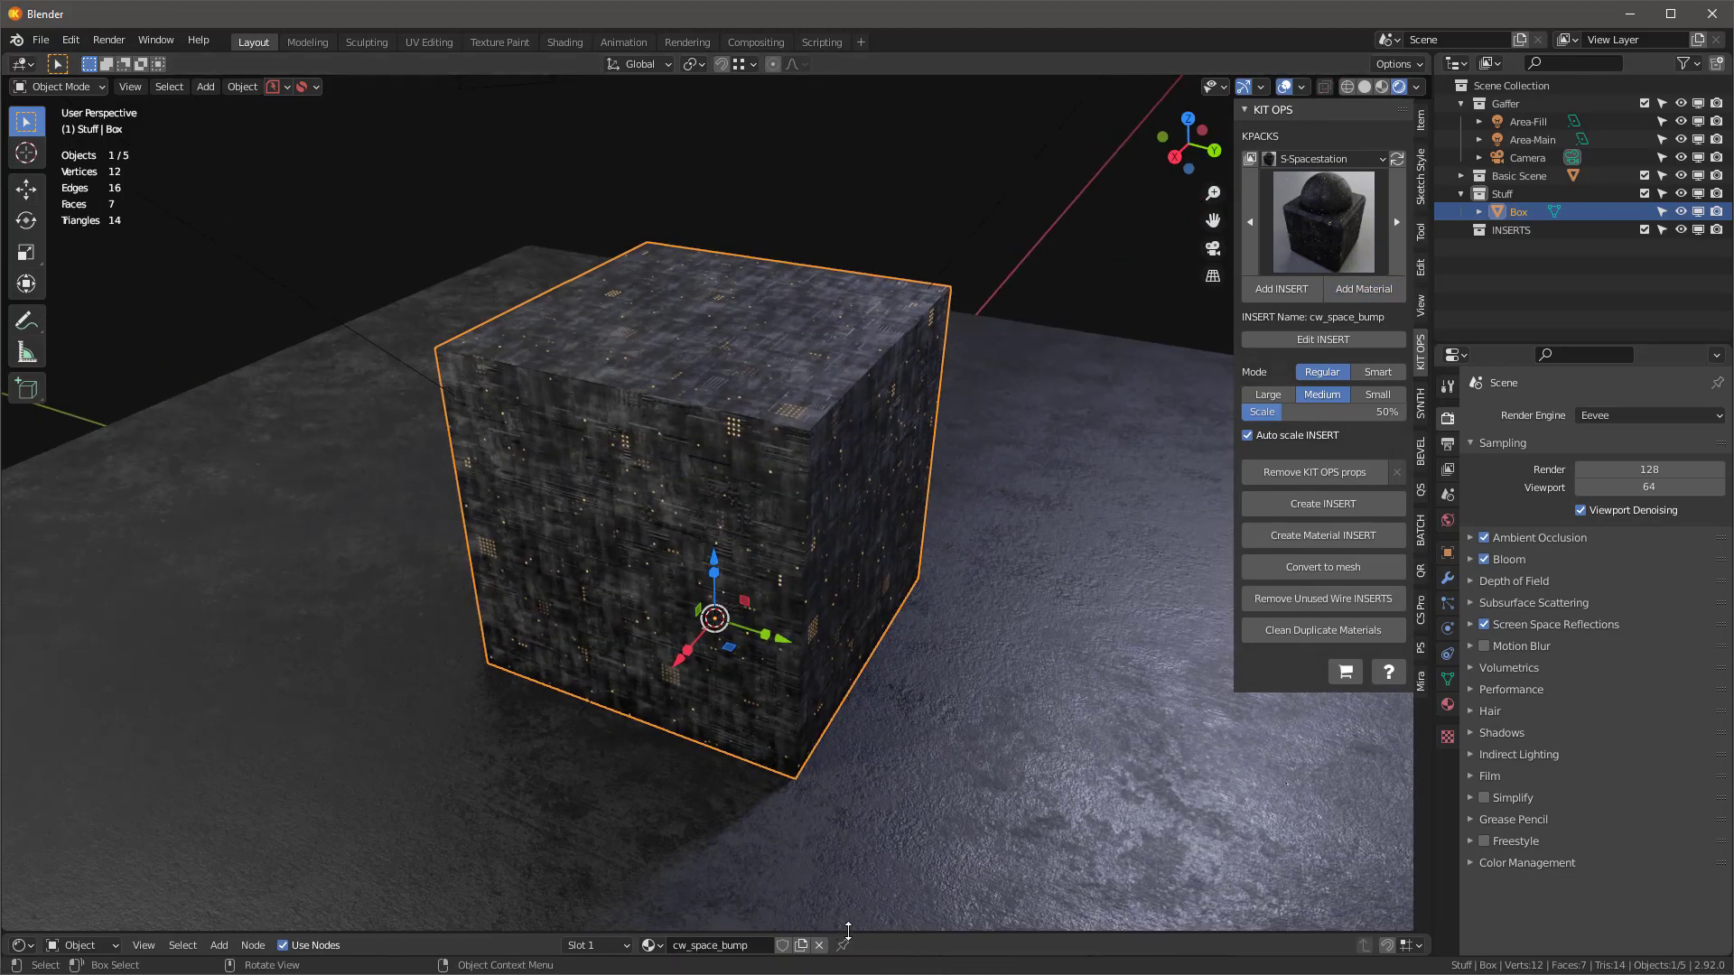
- Enlarge the shader node editor and maximize it to show the whole cw_space_bump node tree
drag(849, 933, 865, 635)
scroll(728, 838, down, 1)
key(ctrl+space)
scroll(795, 406, down, 4)
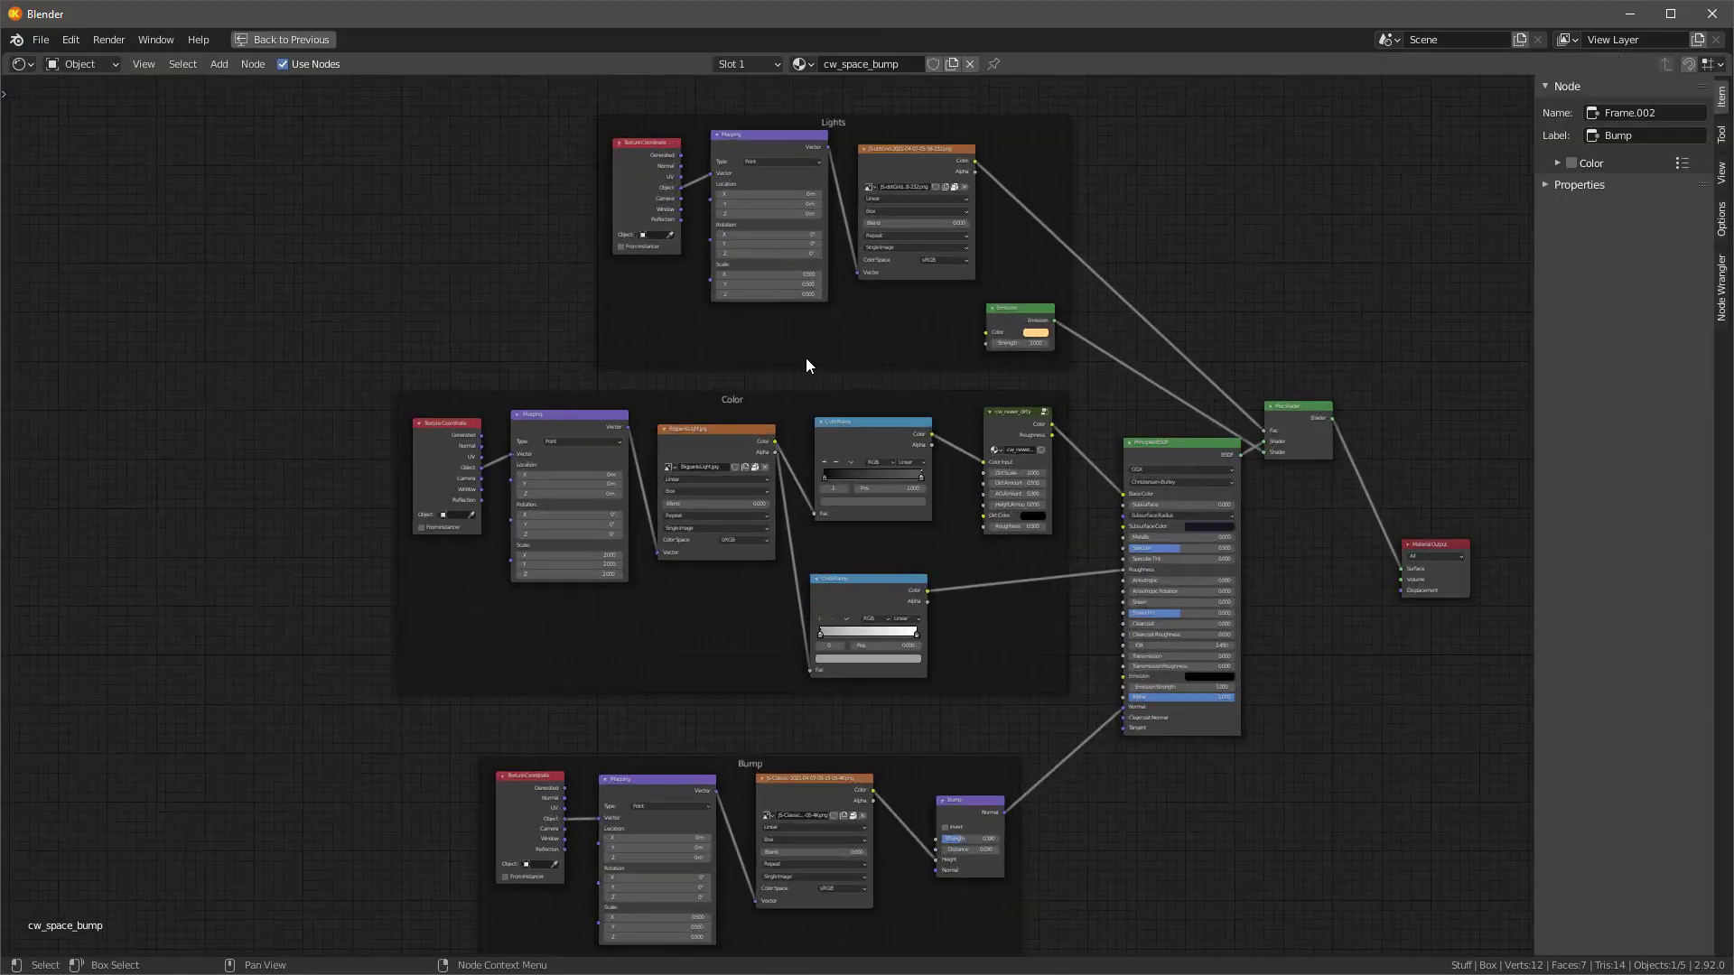
- Examine the mapping, image texture and emission nodes in the material's Lights frame
scroll(913, 117, up, 2)
scroll(920, 122, up, 11)
middle_drag(954, 164, 900, 223)
scroll(961, 223, down, 4)
scroll(833, 336, up, 3)
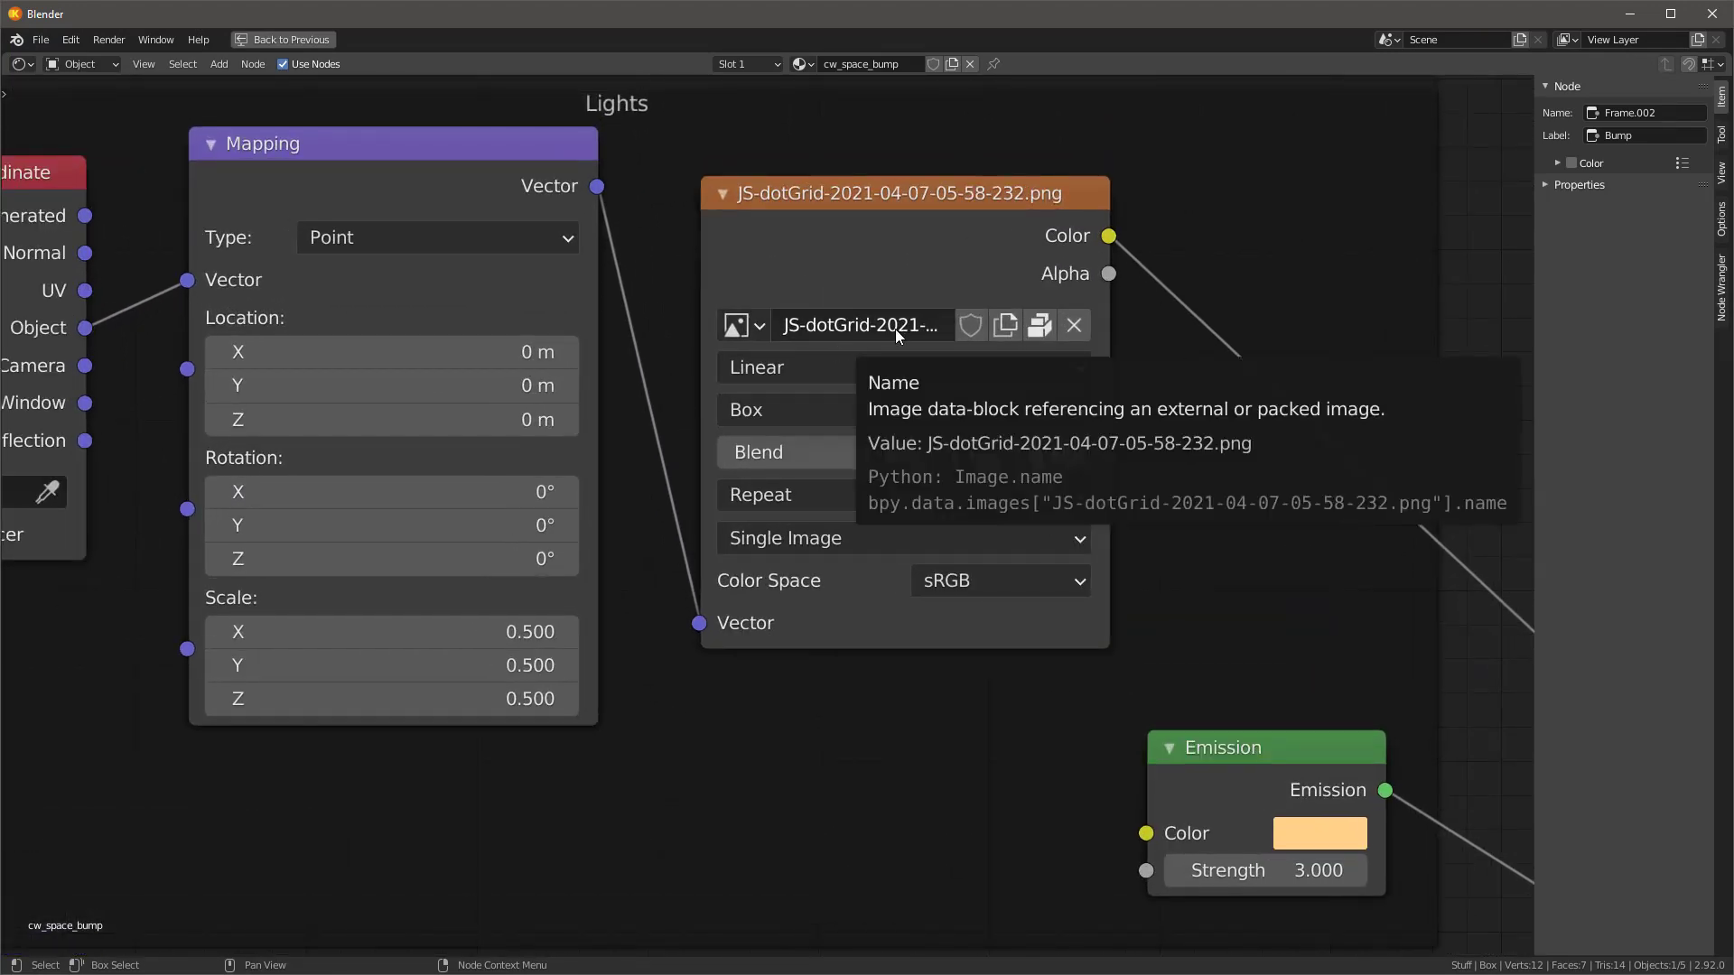
middle_drag(887, 330, 904, 303)
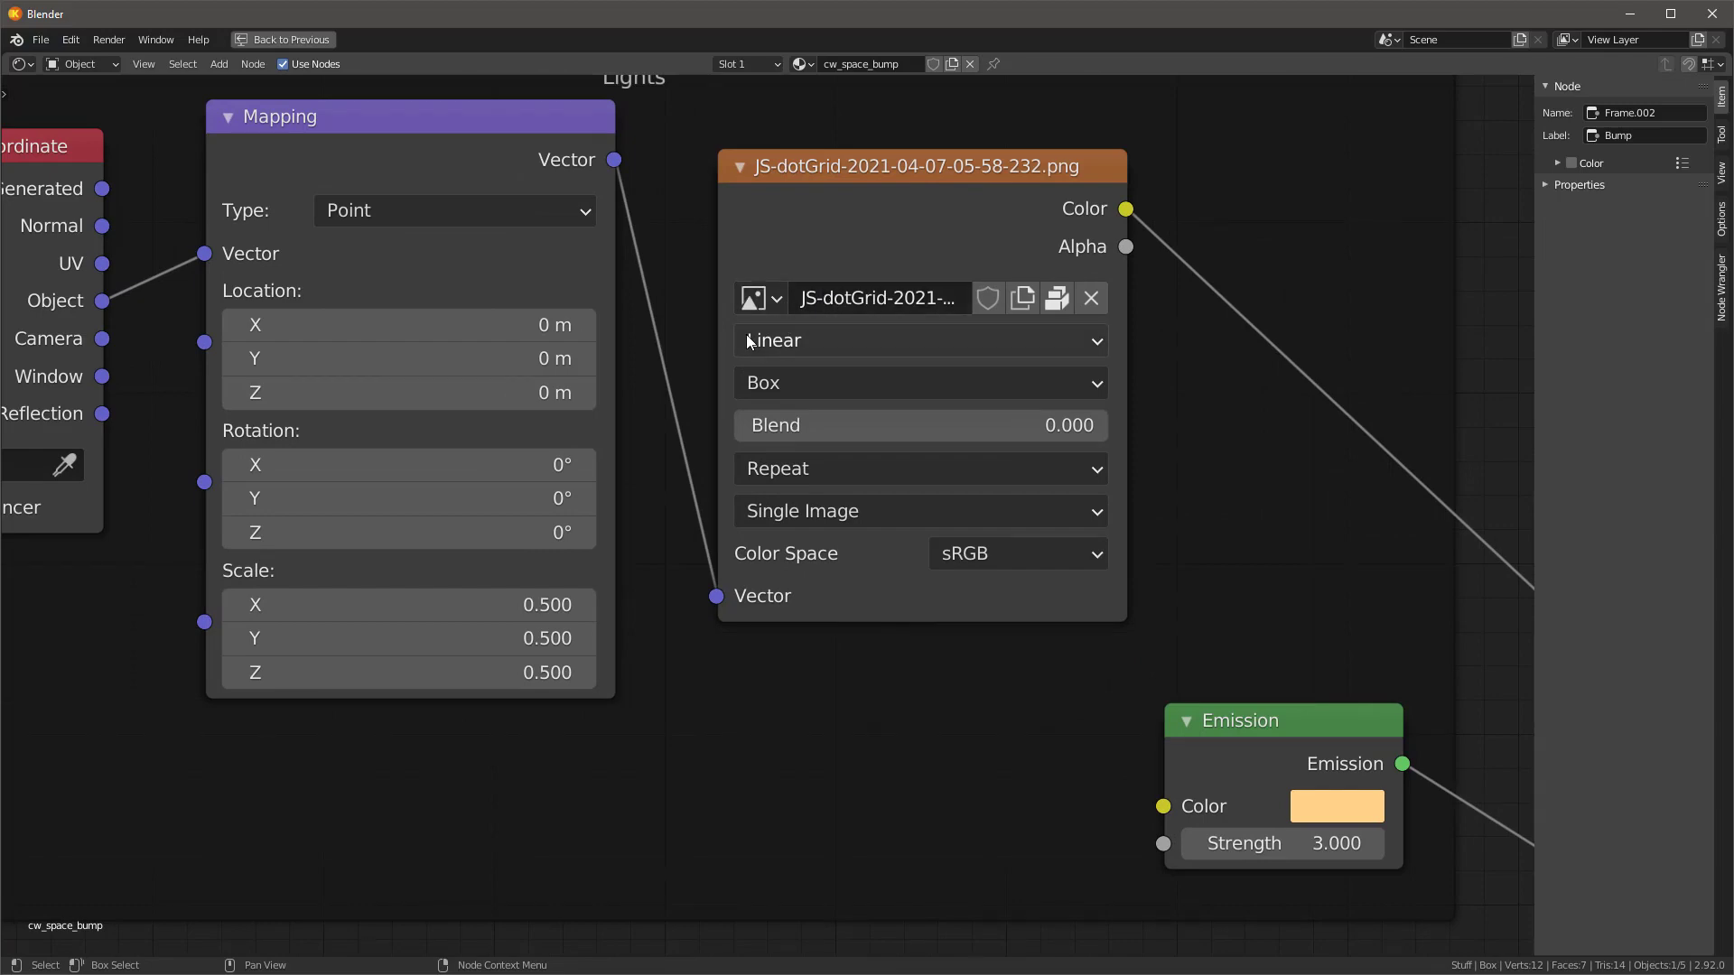
scroll(769, 327, down, 2)
scroll(766, 327, up, 2)
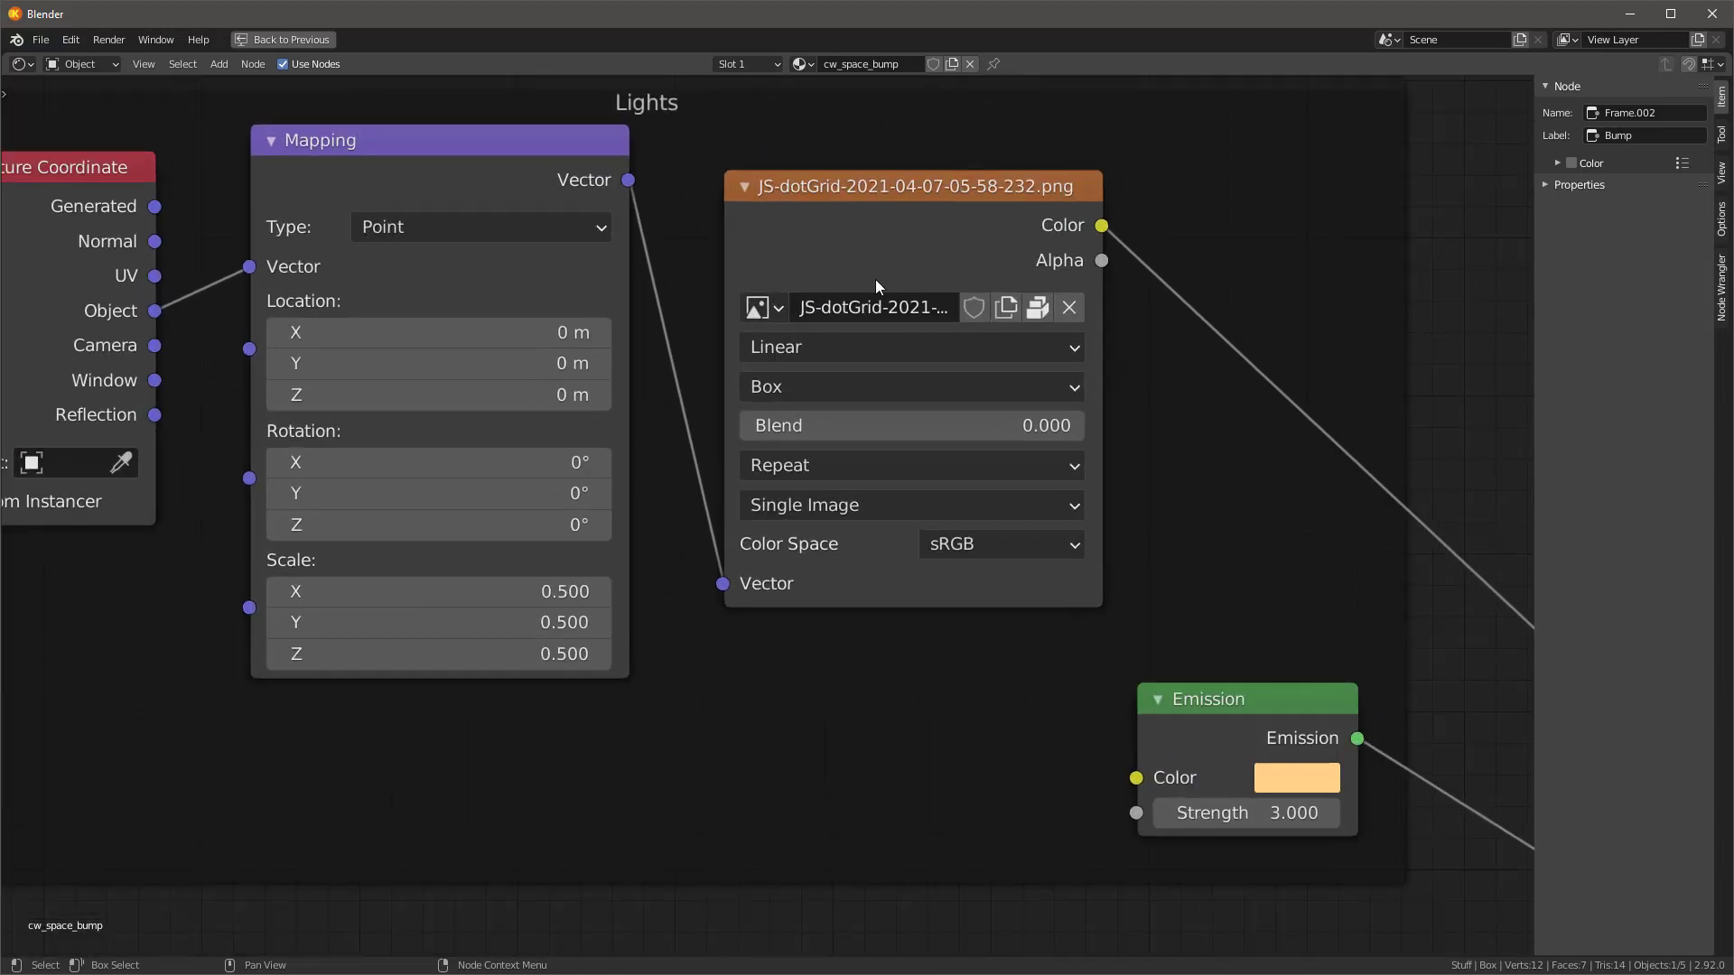
click(1070, 307)
click(1021, 307)
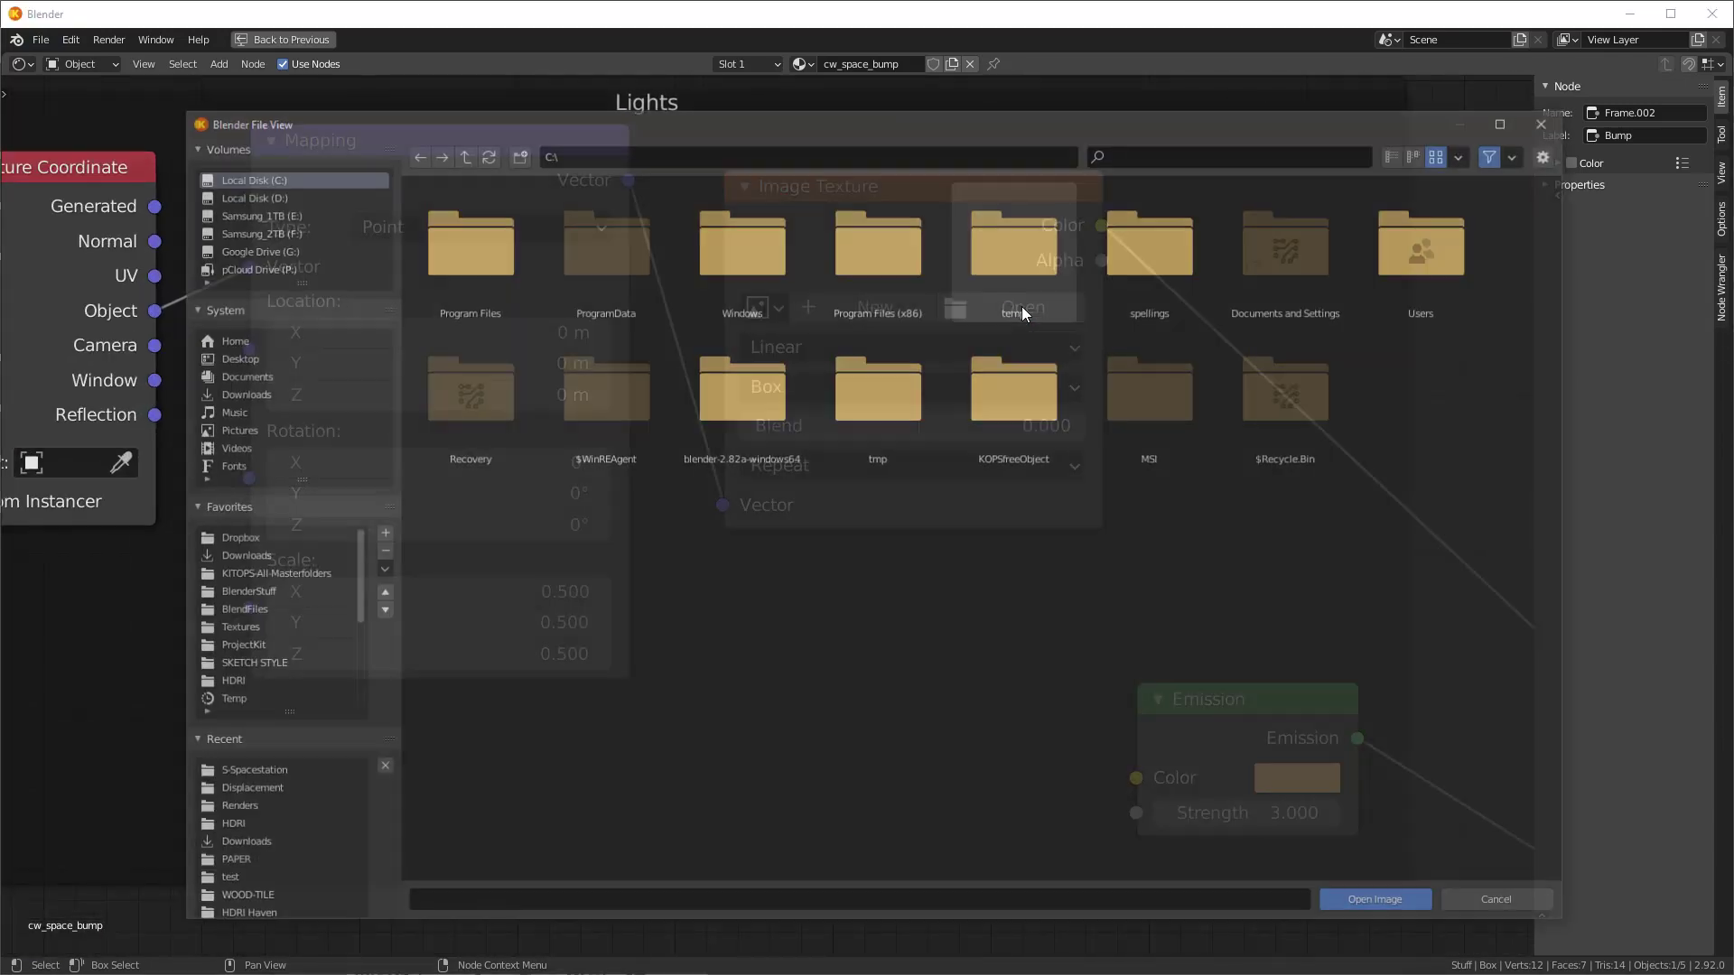
scroll(299, 813, down, 1)
click(241, 892)
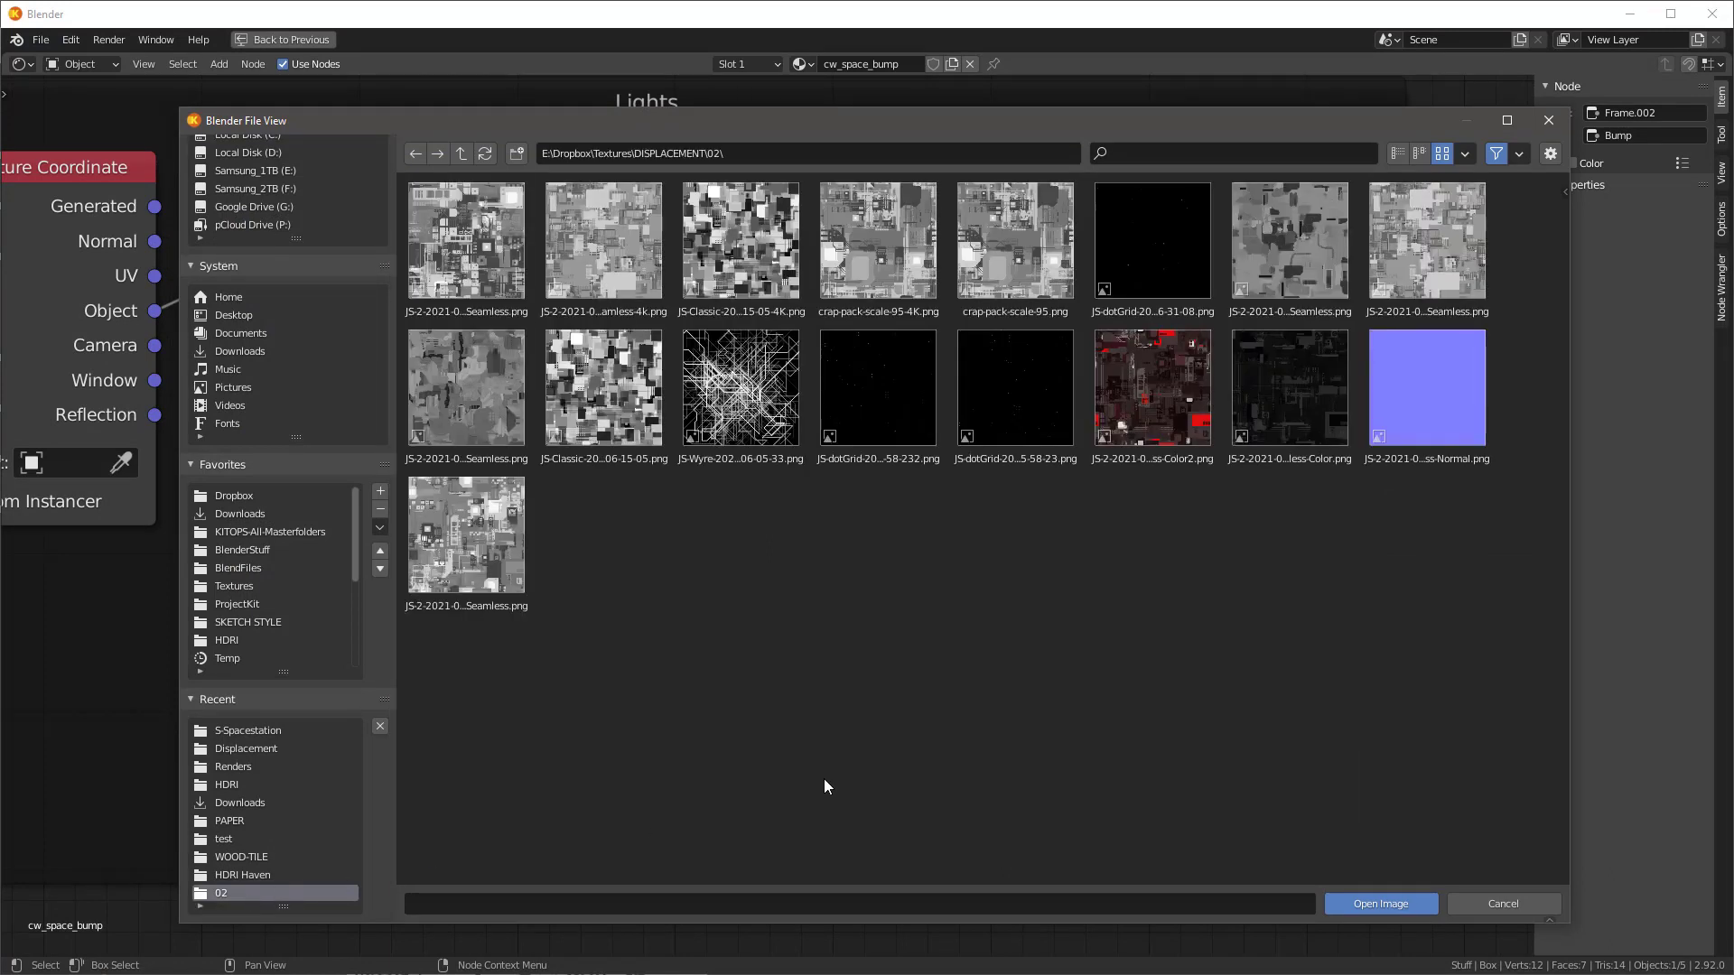
double_click(1011, 382)
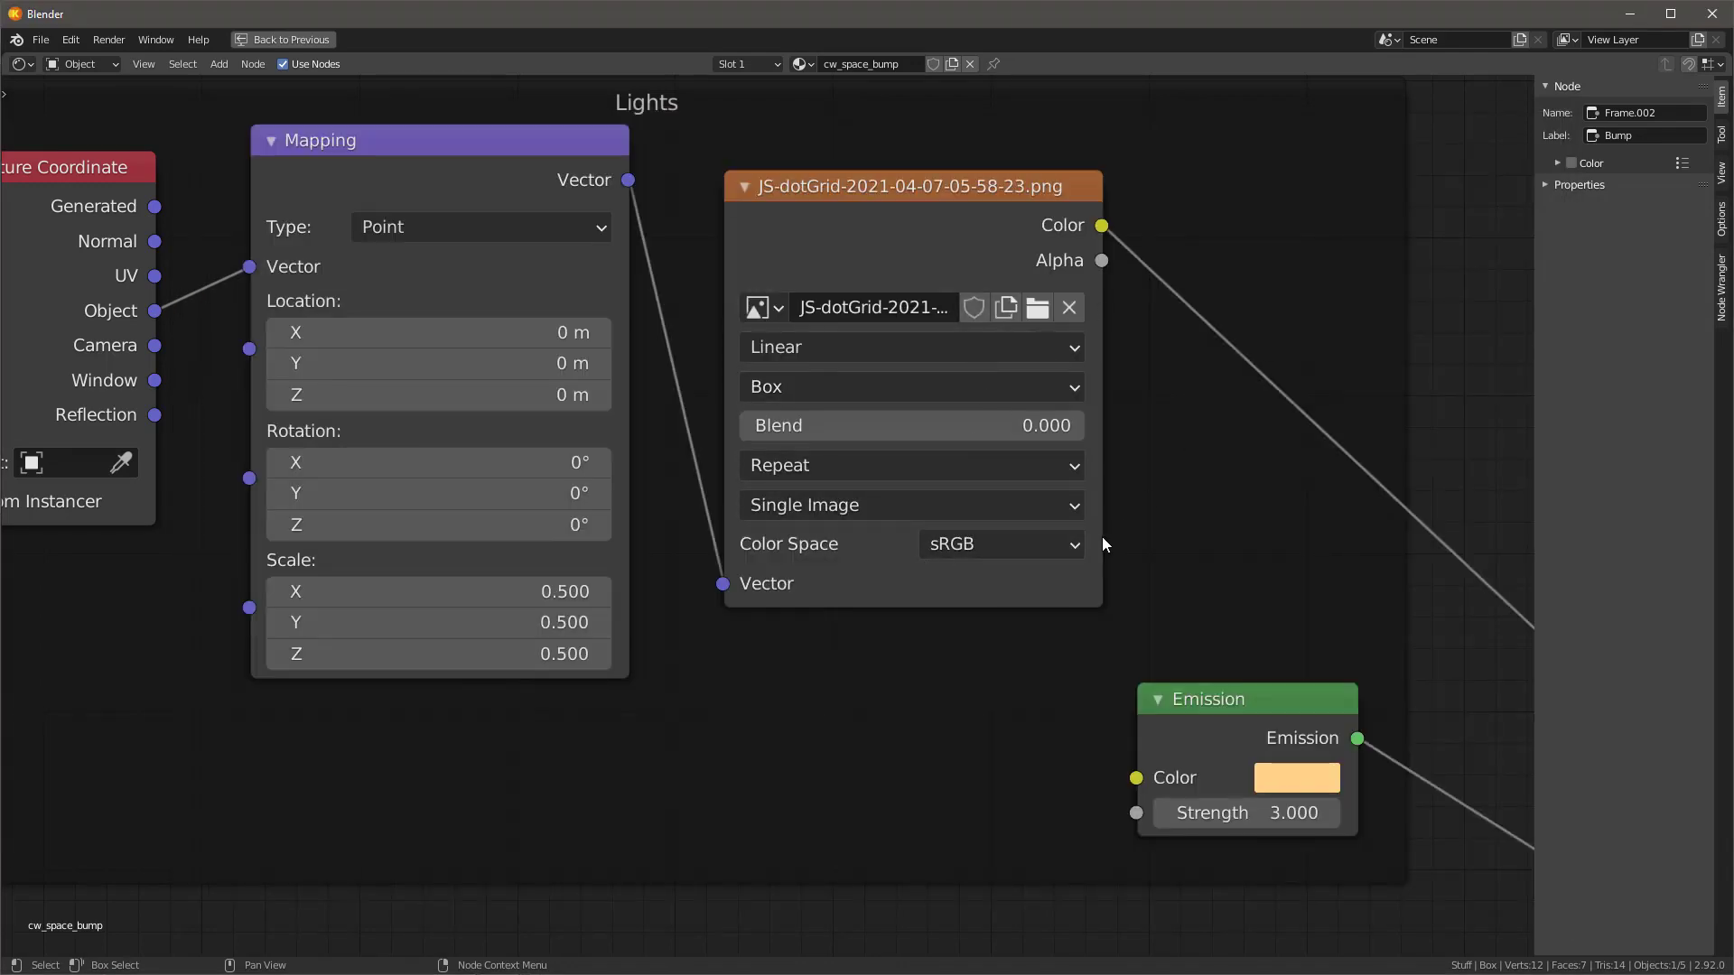
scroll(929, 612, down, 2)
key(ctrl+space)
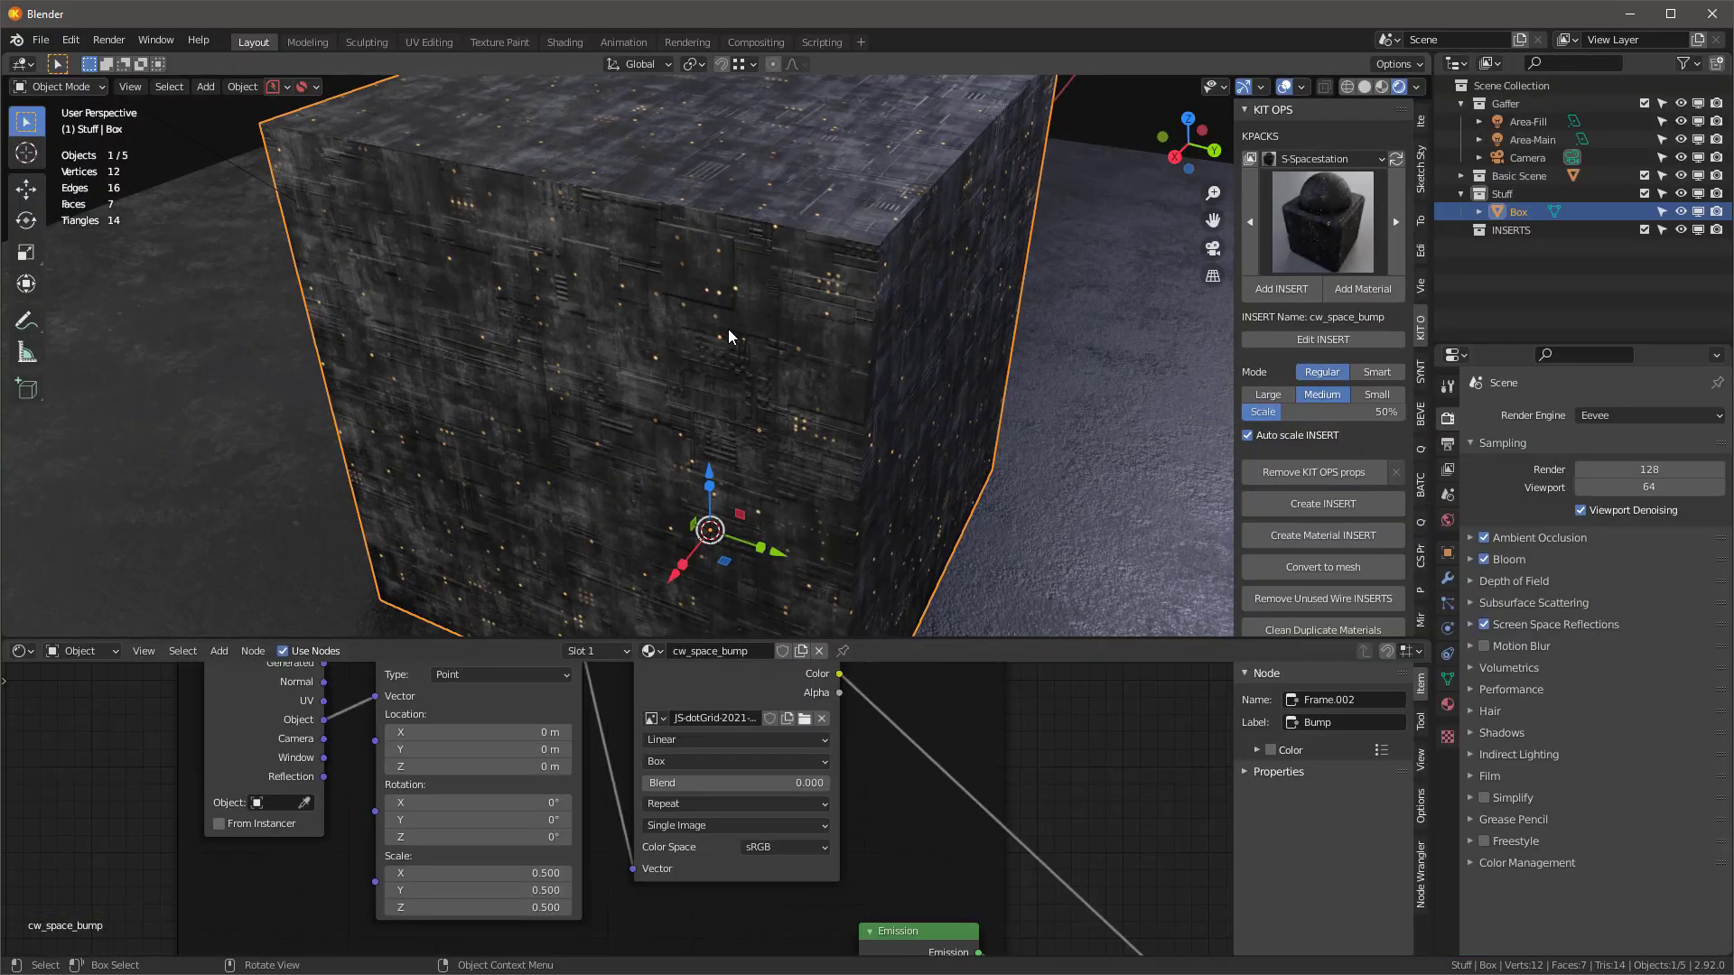
- Change the Emission node's colour in the Lights frame to a saturated blue with hue 0.616 and saturation 0.942
scroll(728, 329, up, 6)
scroll(1006, 820, down, 3)
middle_drag(1005, 820, 907, 655)
scroll(885, 844, up, 5)
click(860, 740)
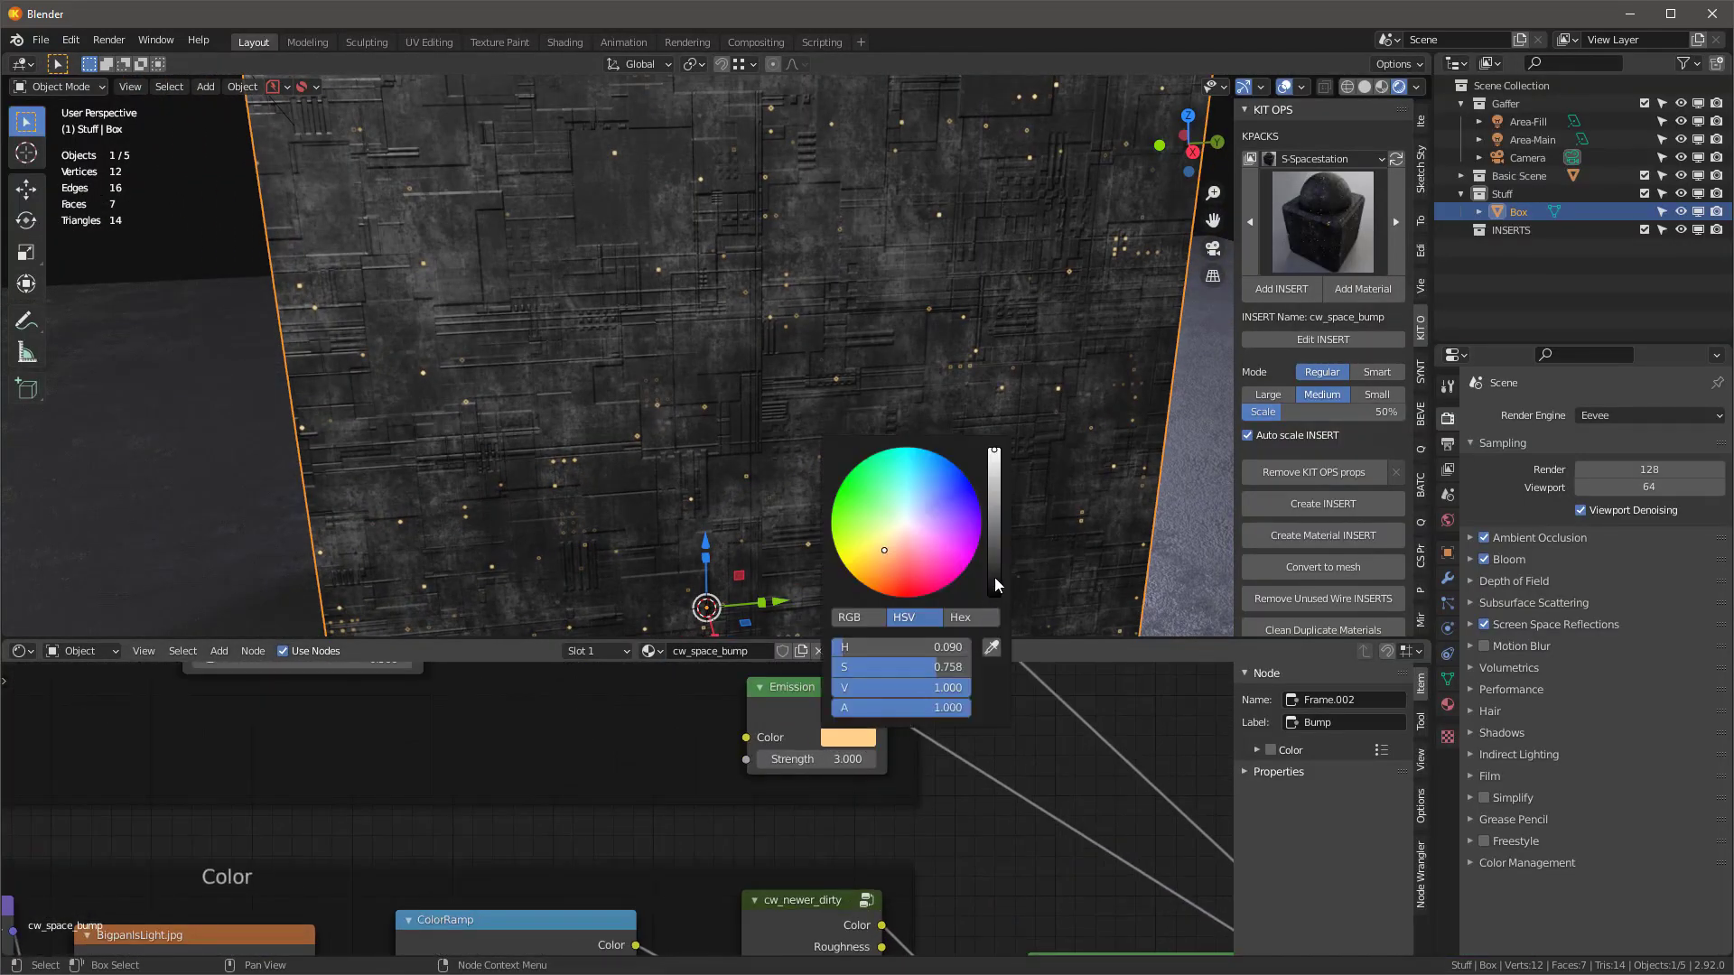
click(943, 485)
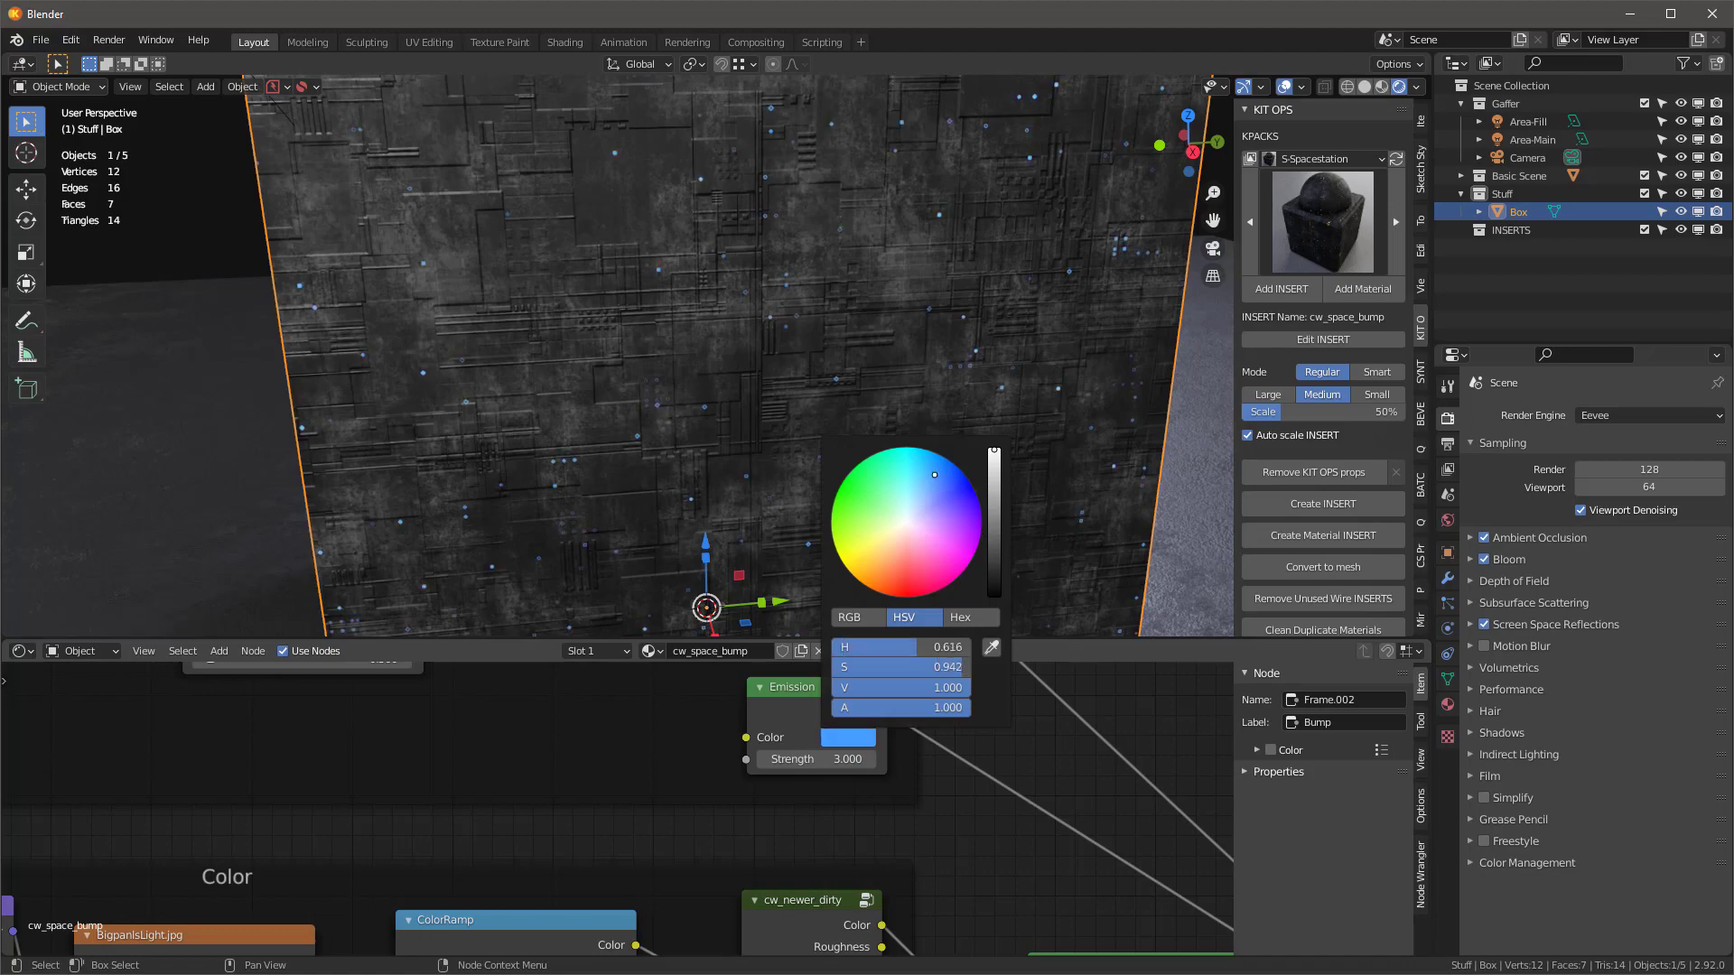
- Set the Emission node's strength to 30 and check the glowing lights on the box
click(847, 759)
text(30)
key(Return)
scroll(773, 330, down, 4)
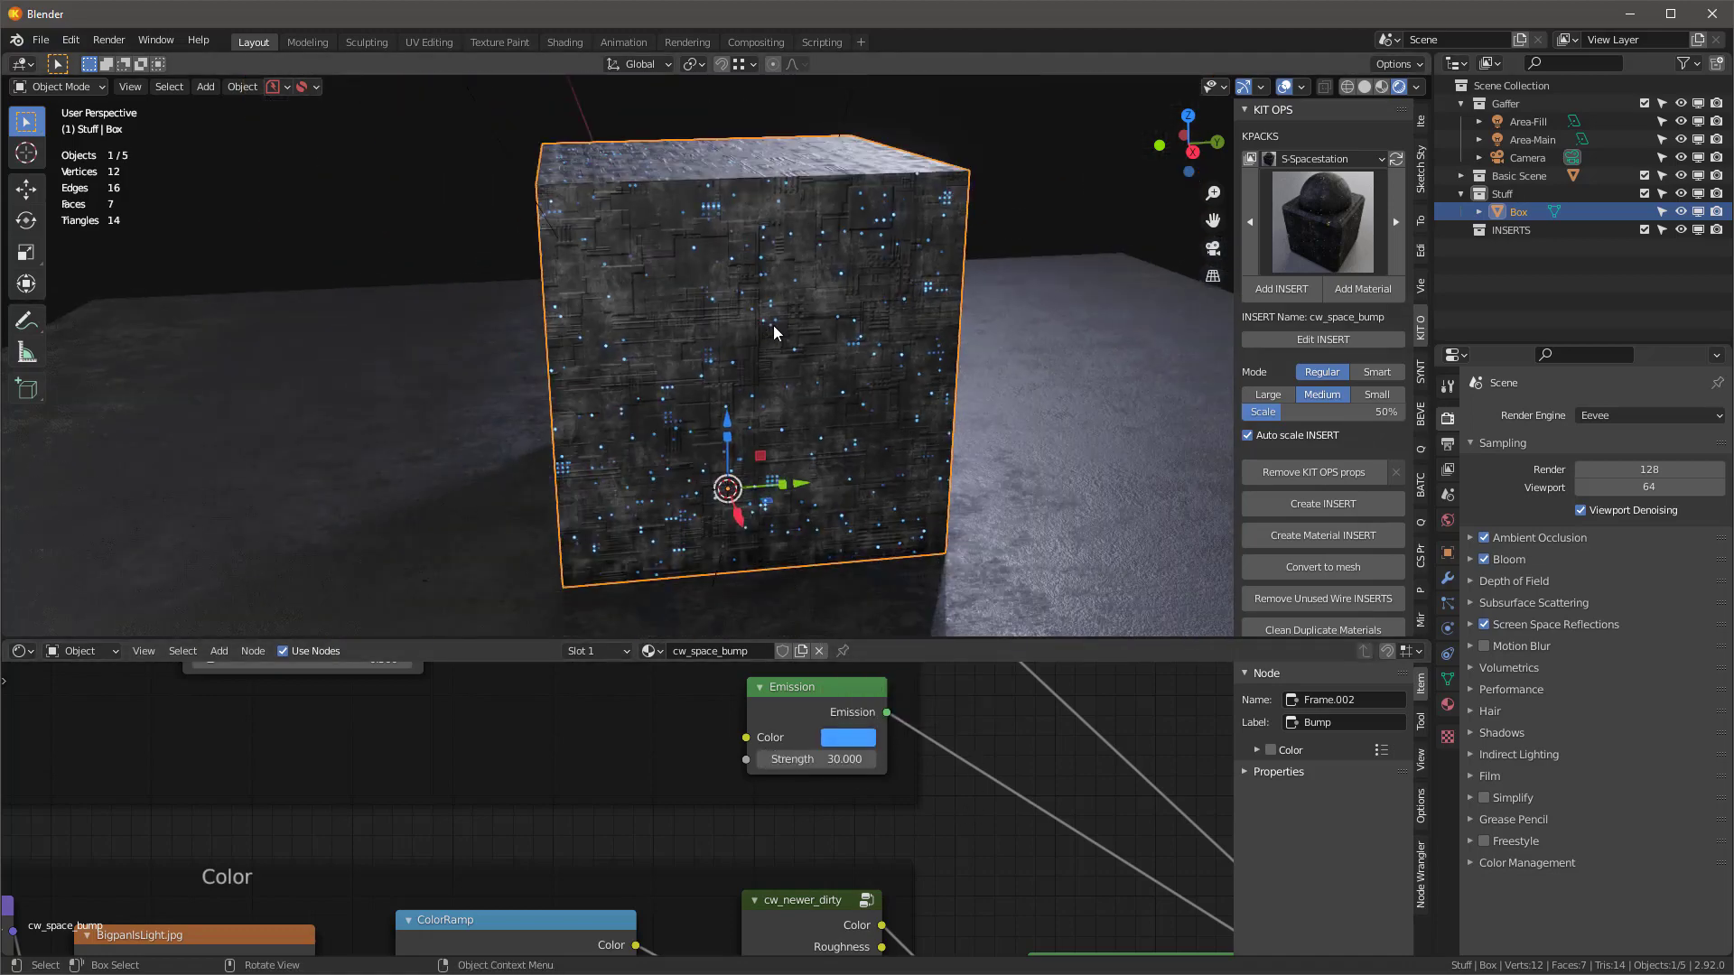
middle_drag(774, 327, 901, 348)
- Examine the nodes in the Color frame and view the BigpanlsLight.jpg texture as a full image
scroll(932, 788, down, 6)
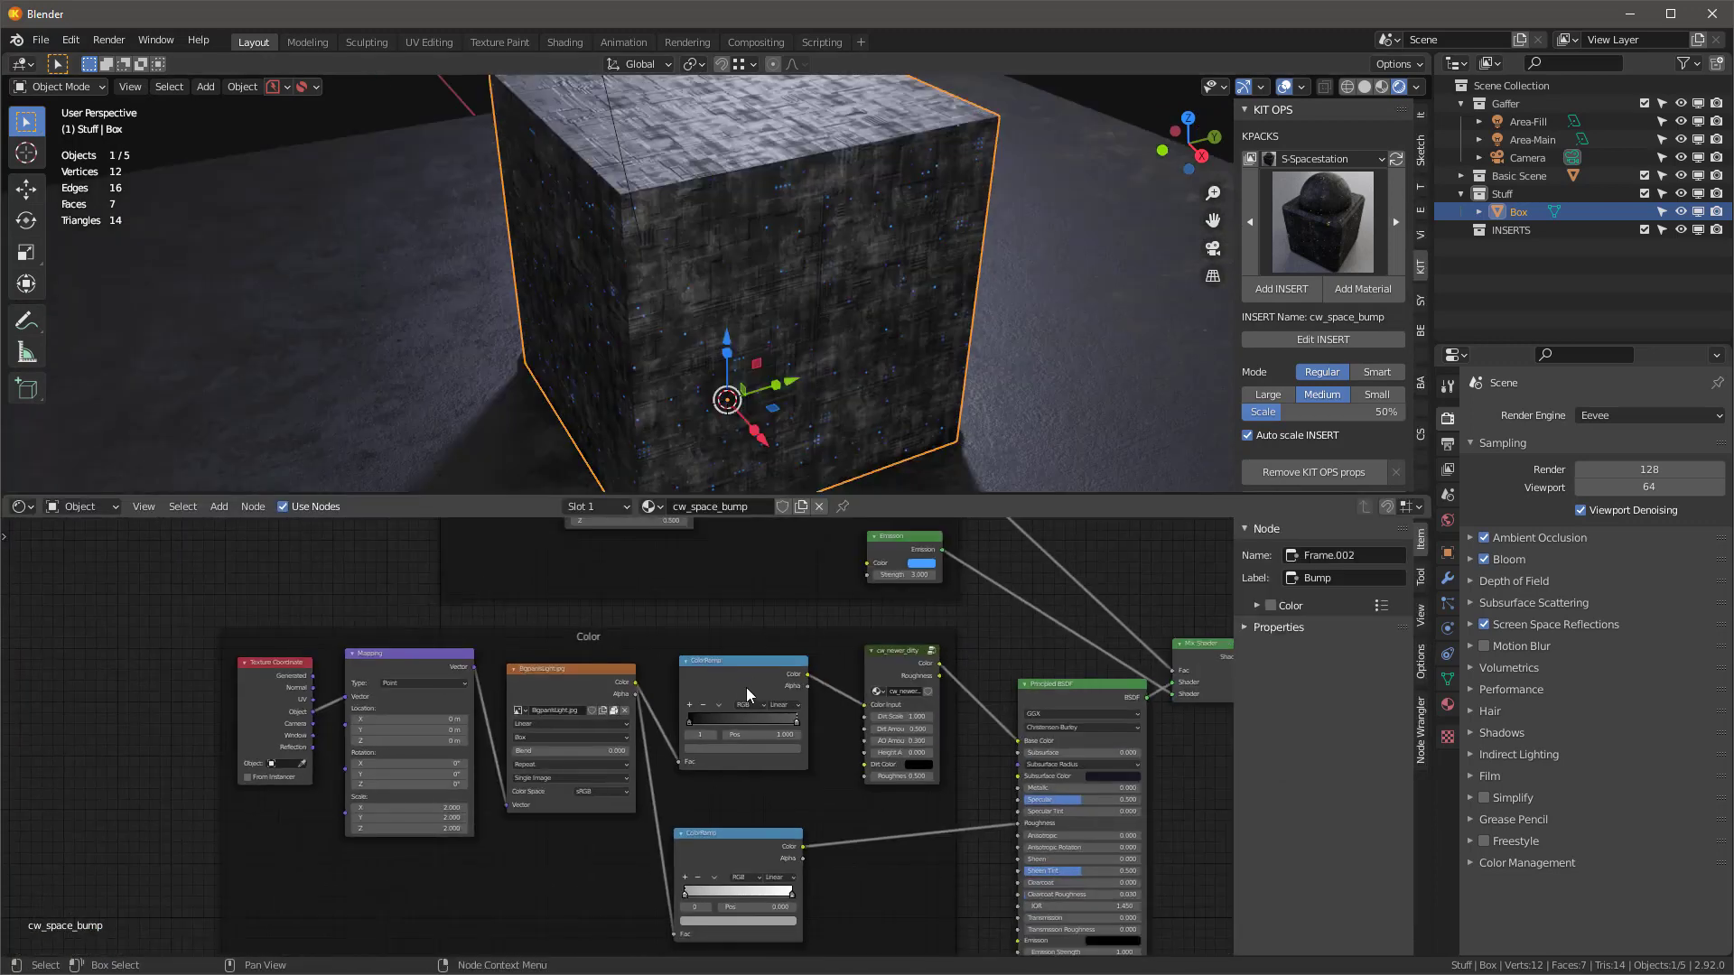
middle_drag(739, 724, 726, 654)
scroll(720, 655, up, 4)
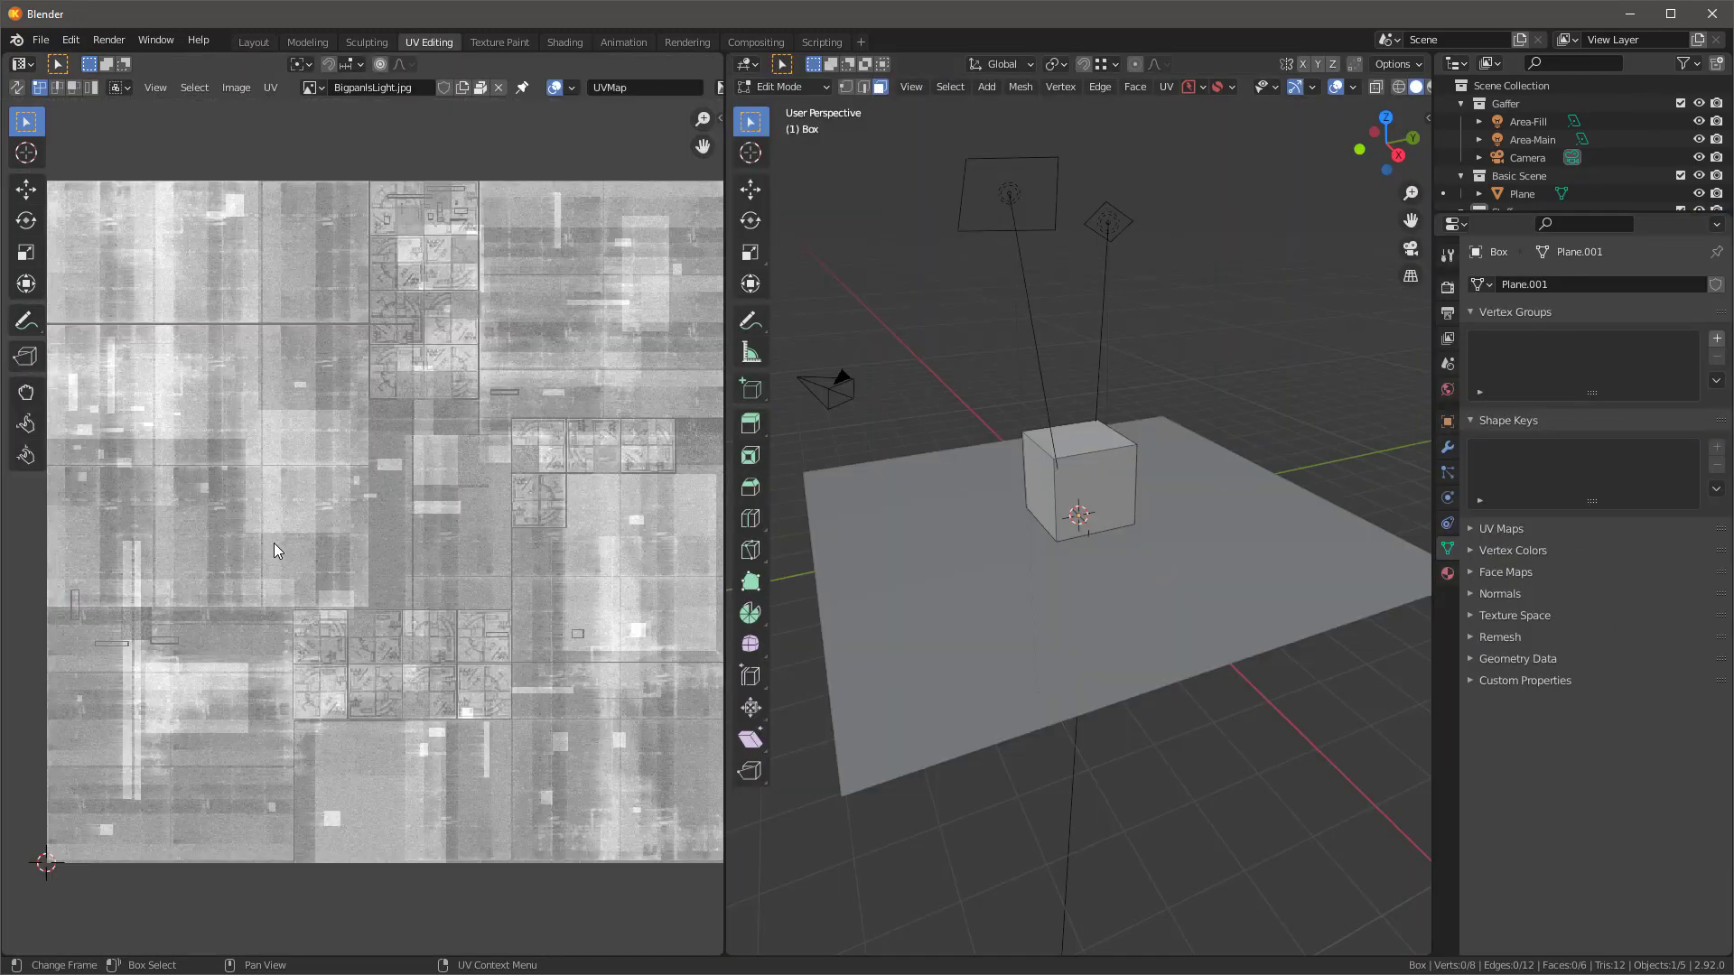
scroll(312, 536, down, 1)
scroll(355, 518, up, 1)
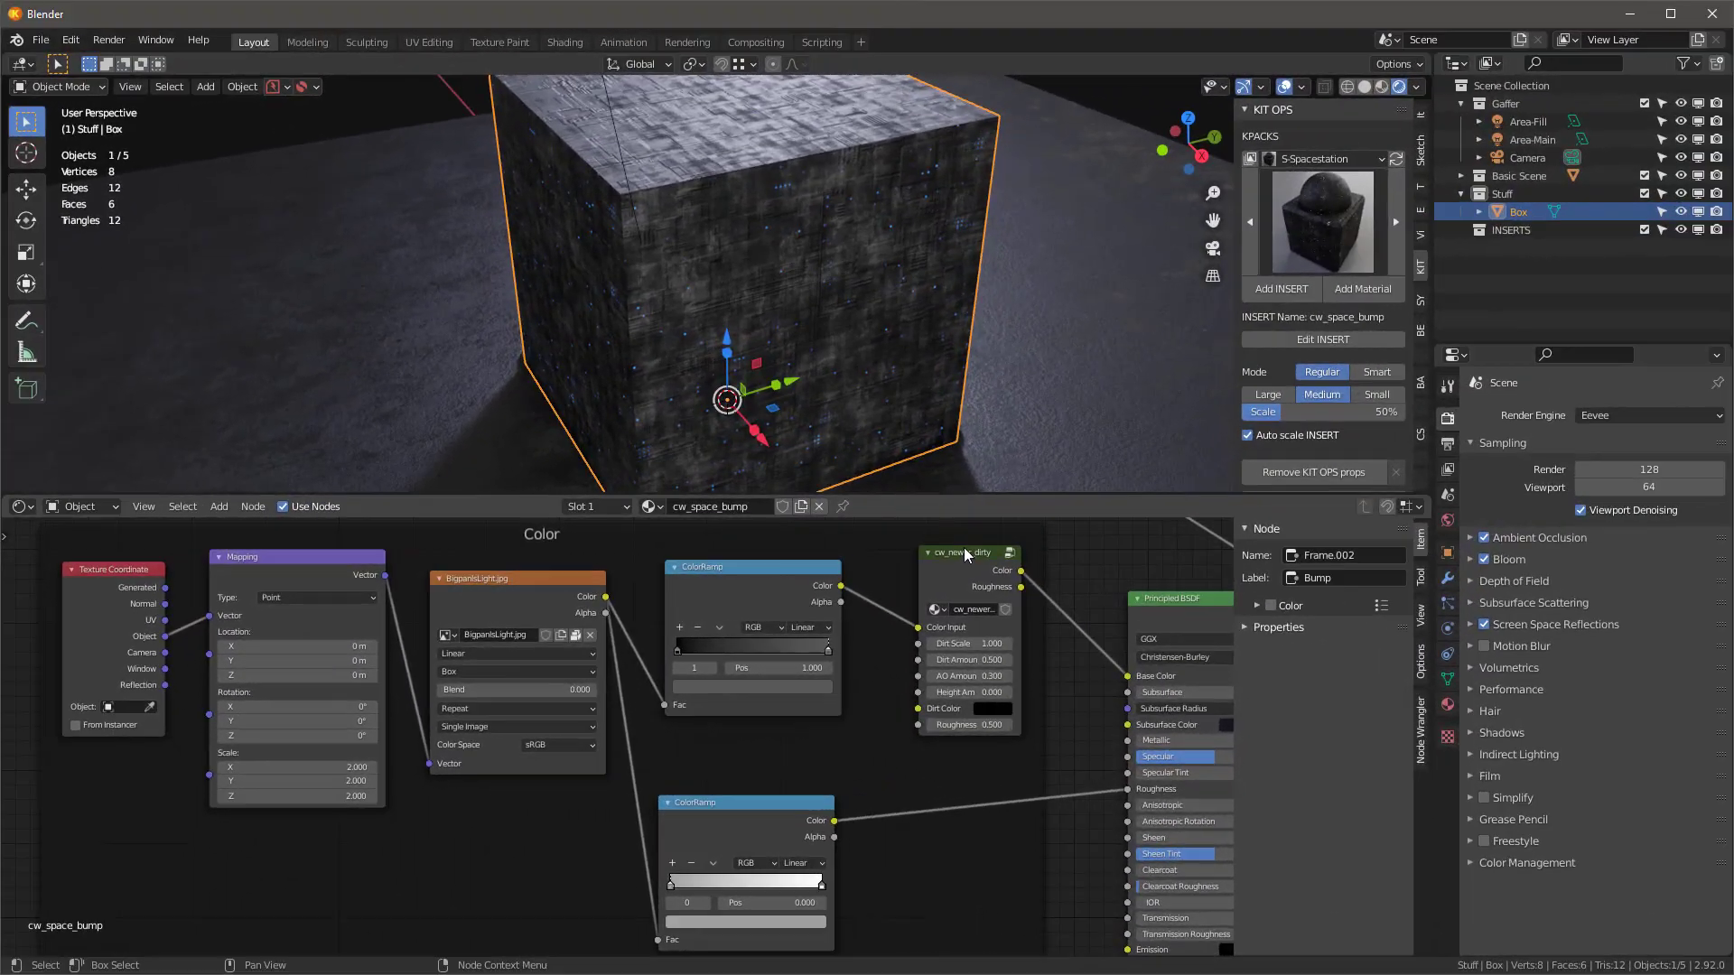
- Set the Dirt Amount of the cw_newer_dirty node to 0 and inspect the box surface
click(963, 555)
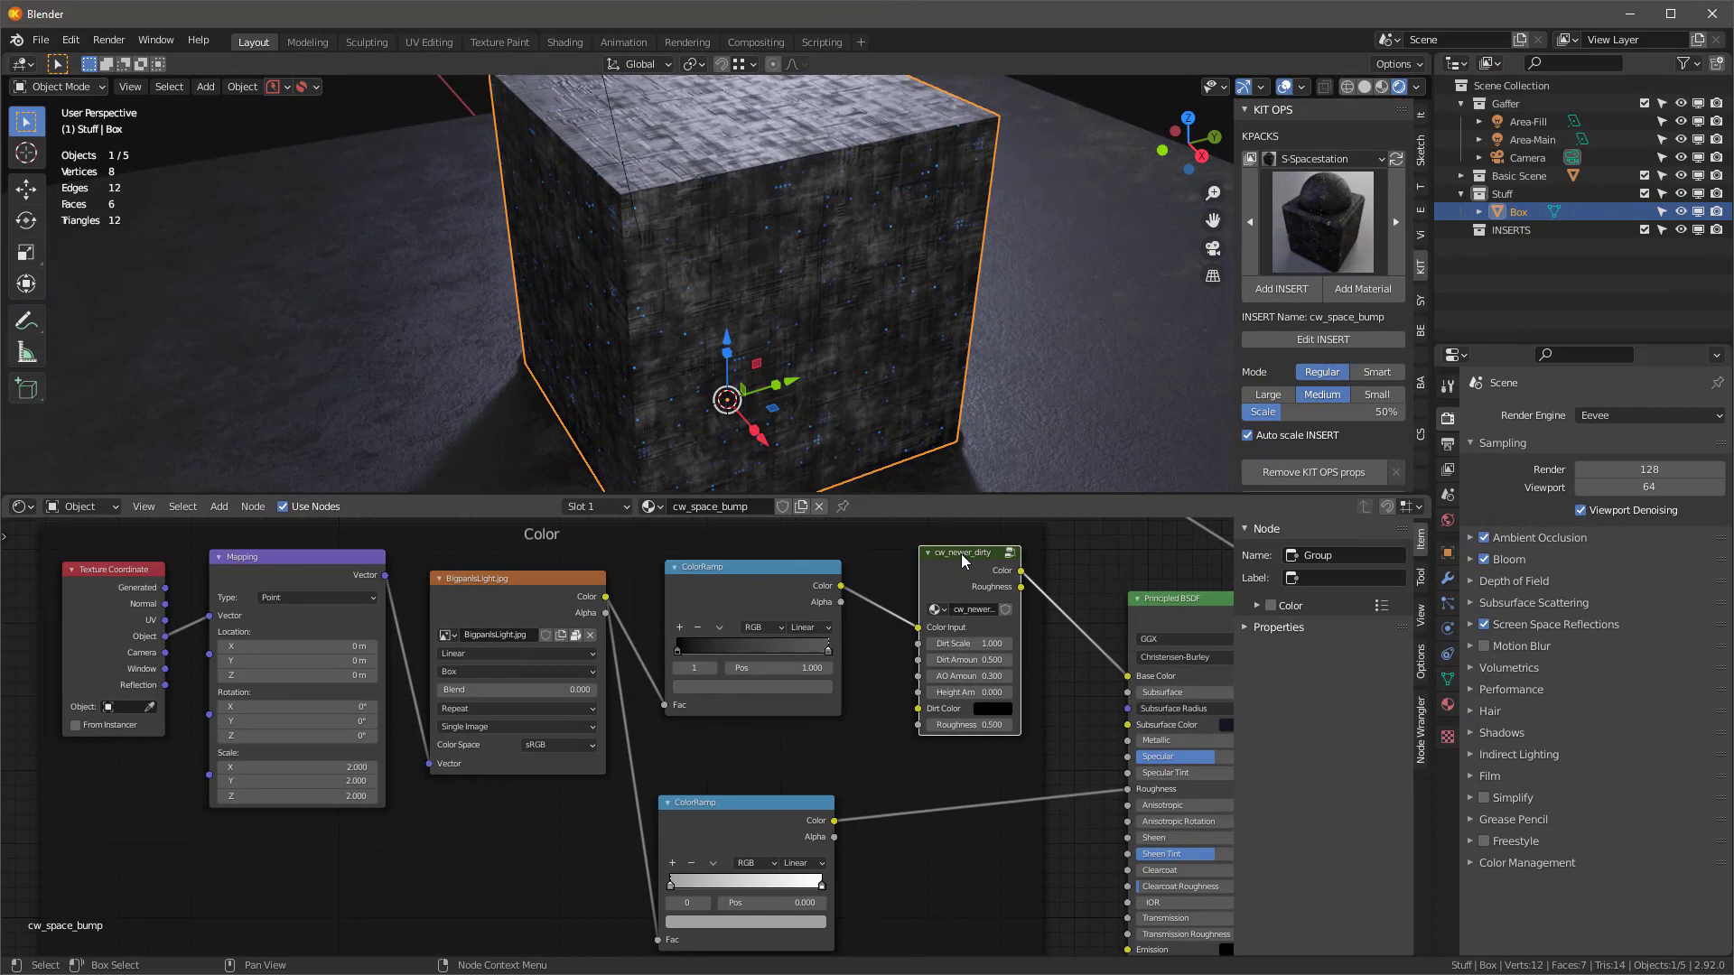
scroll(1020, 530, up, 3)
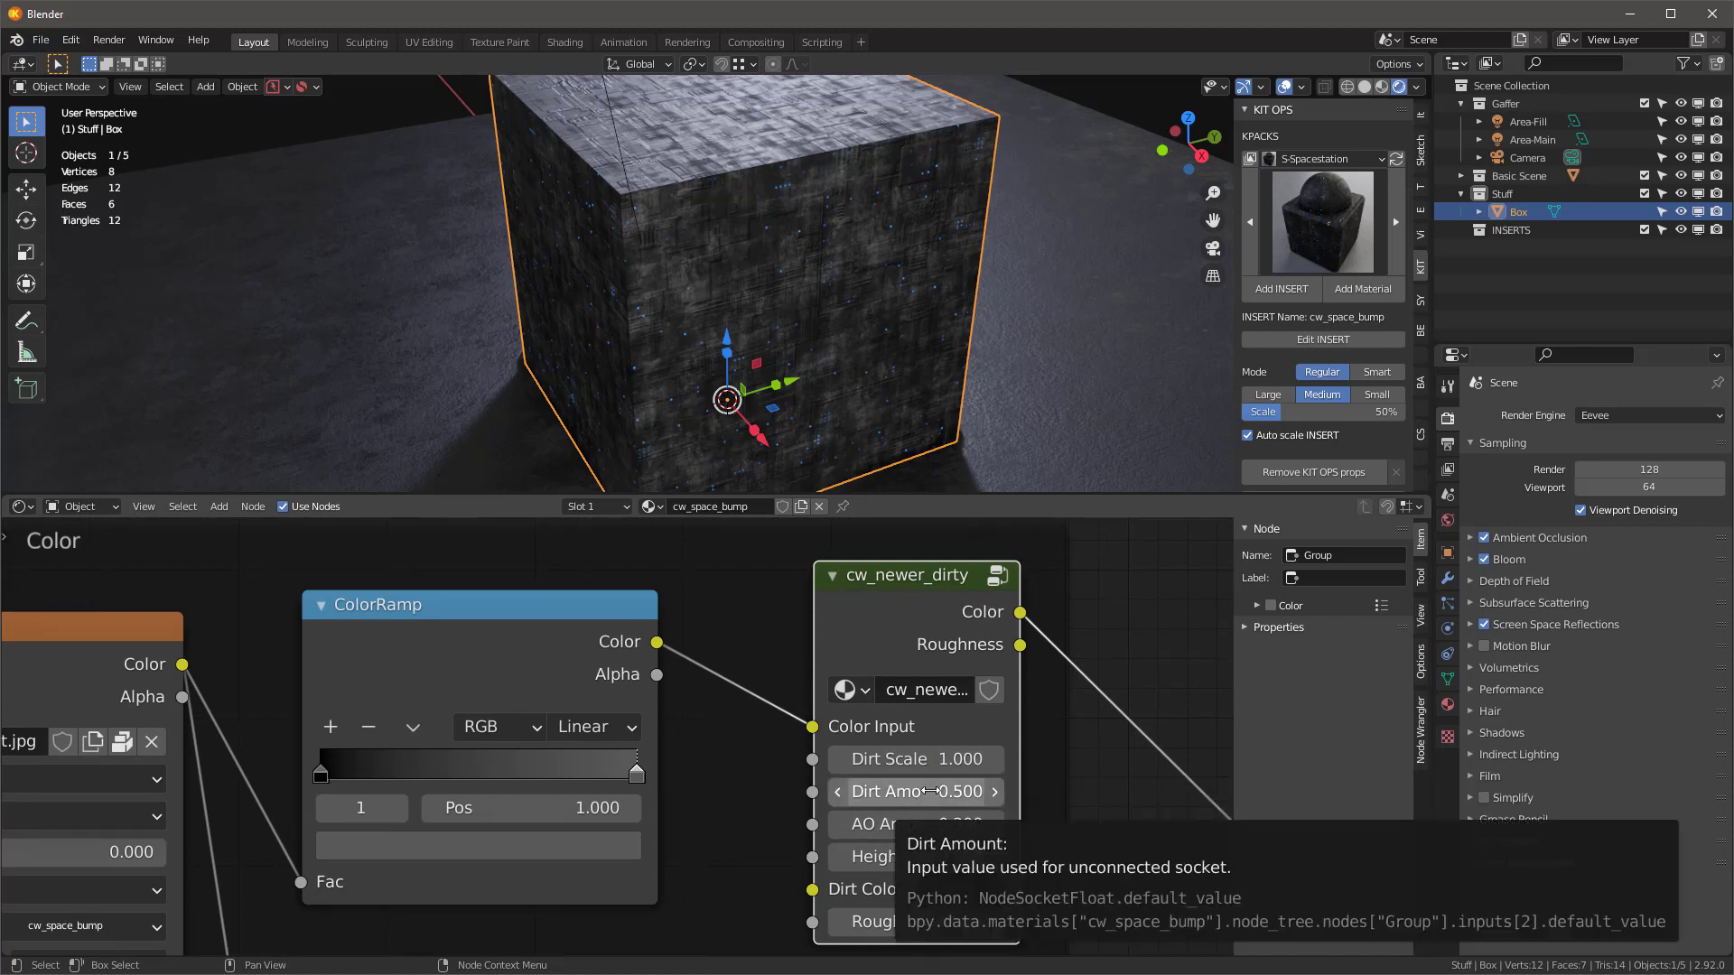
click(931, 792)
text(0)
key(Return)
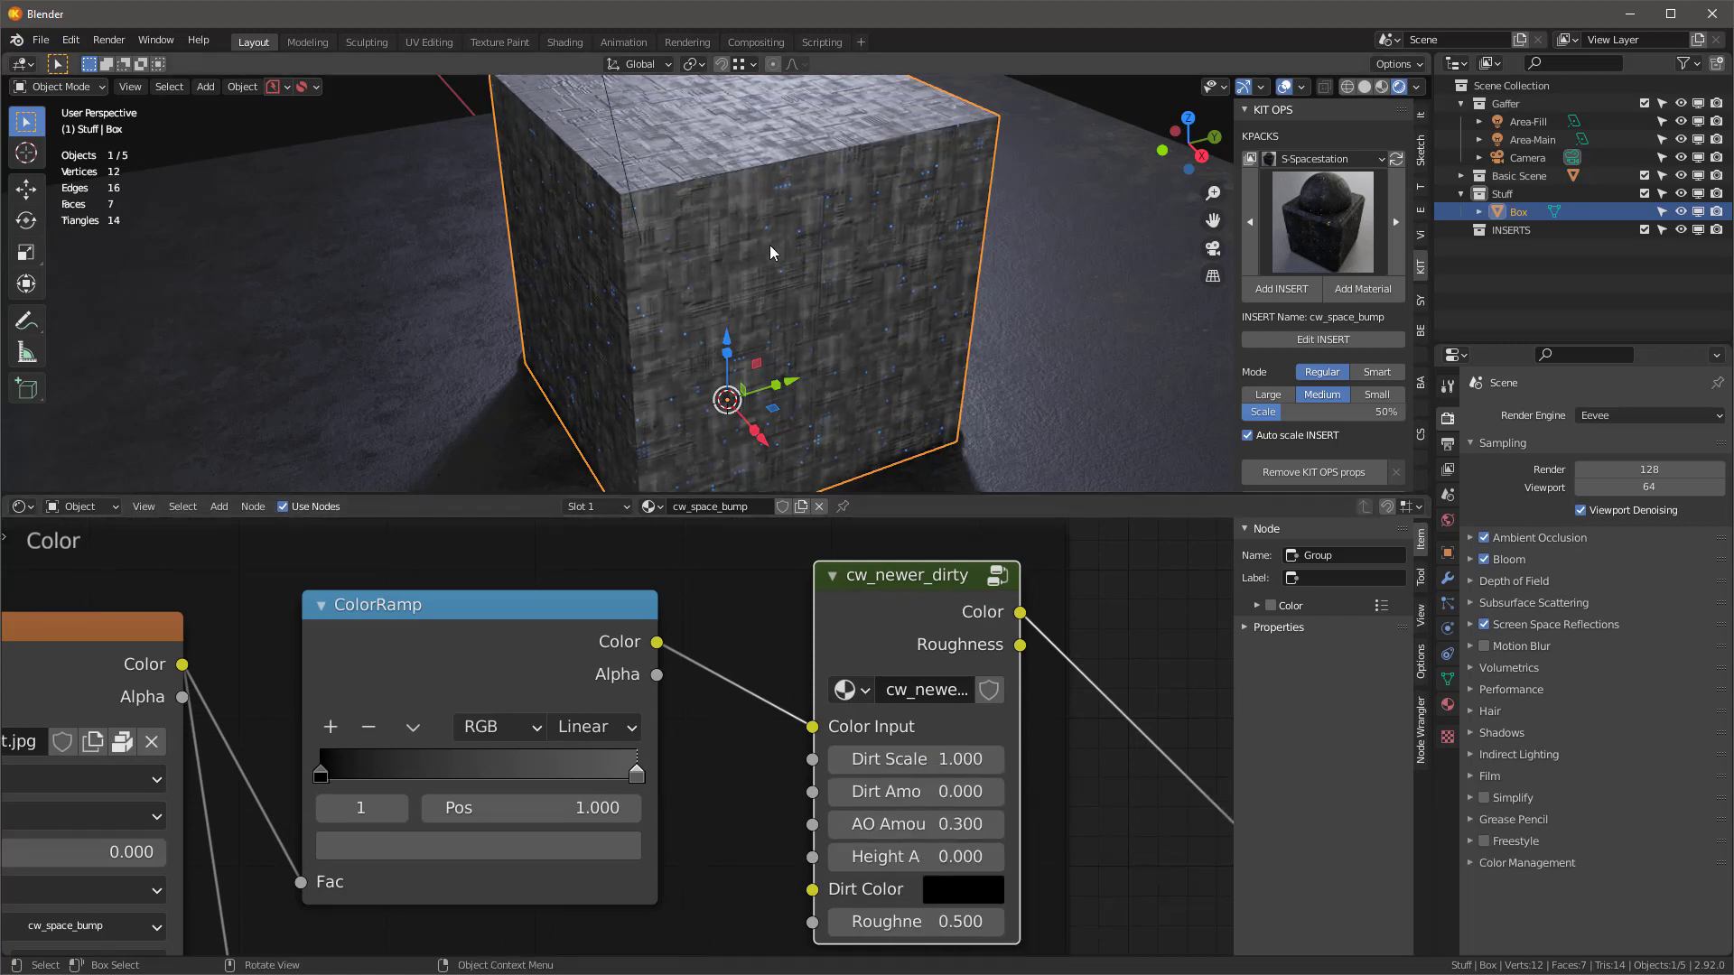
middle_drag(889, 281, 939, 379)
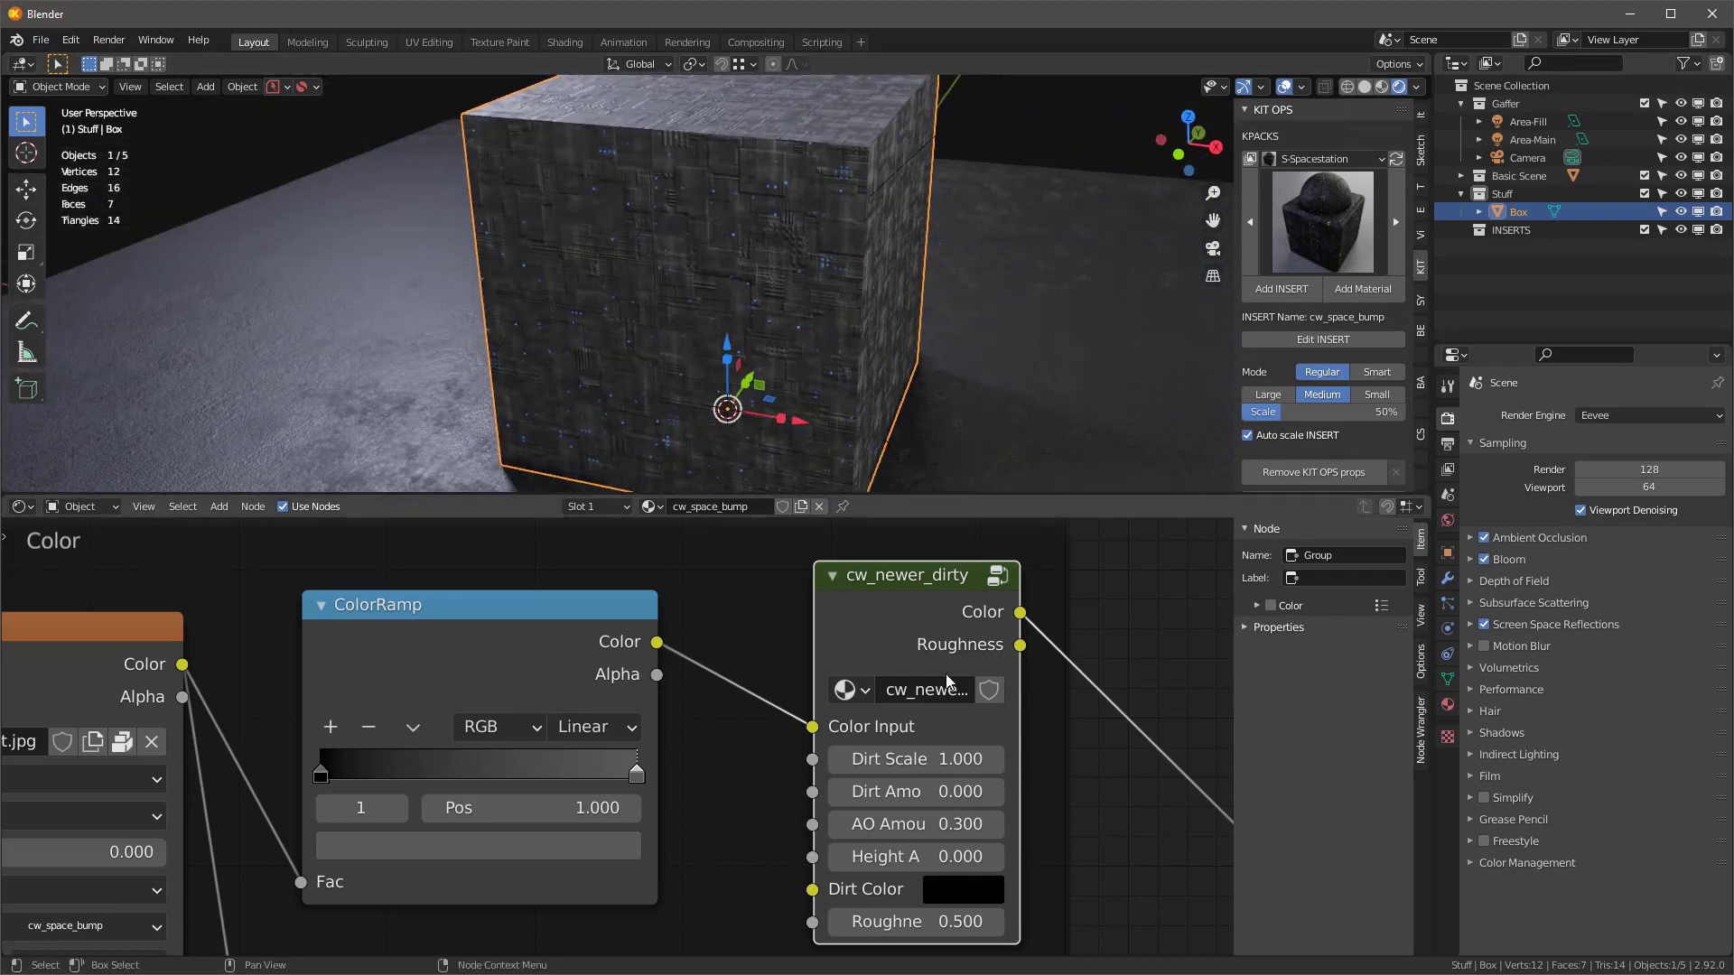
- Restore the cw_newer_dirty node's Dirt Amount to 0.5 and check the box again
click(903, 791)
text(0.5)
key(Return)
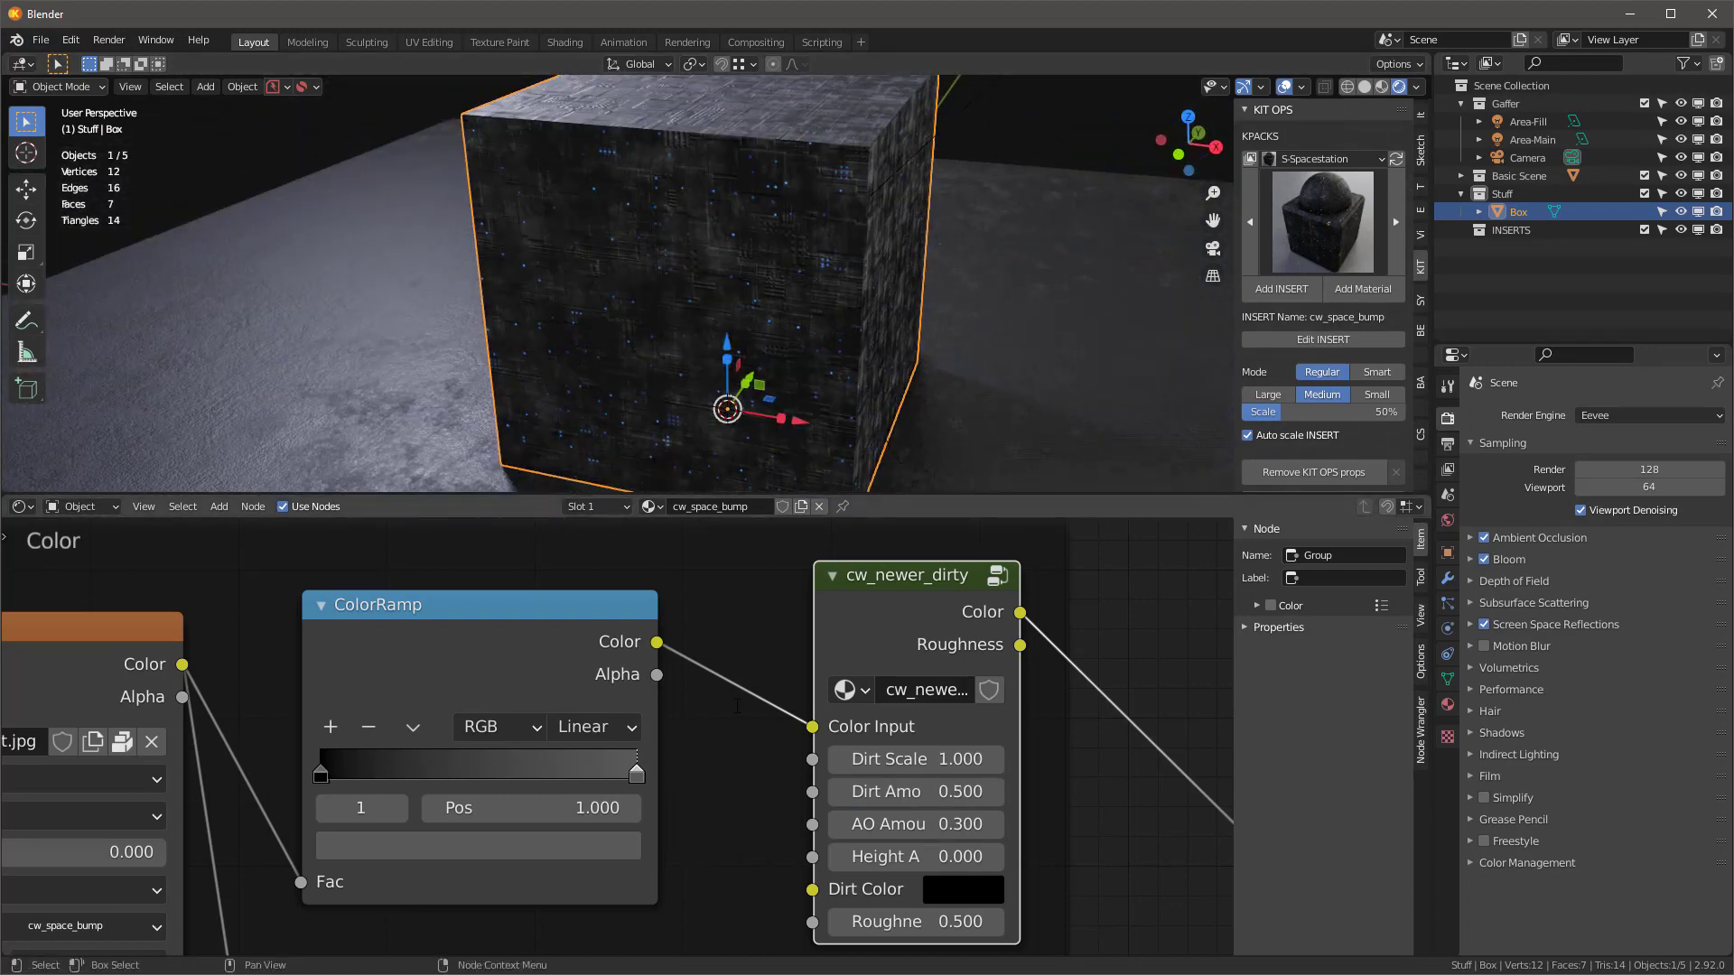
middle_drag(759, 271, 805, 312)
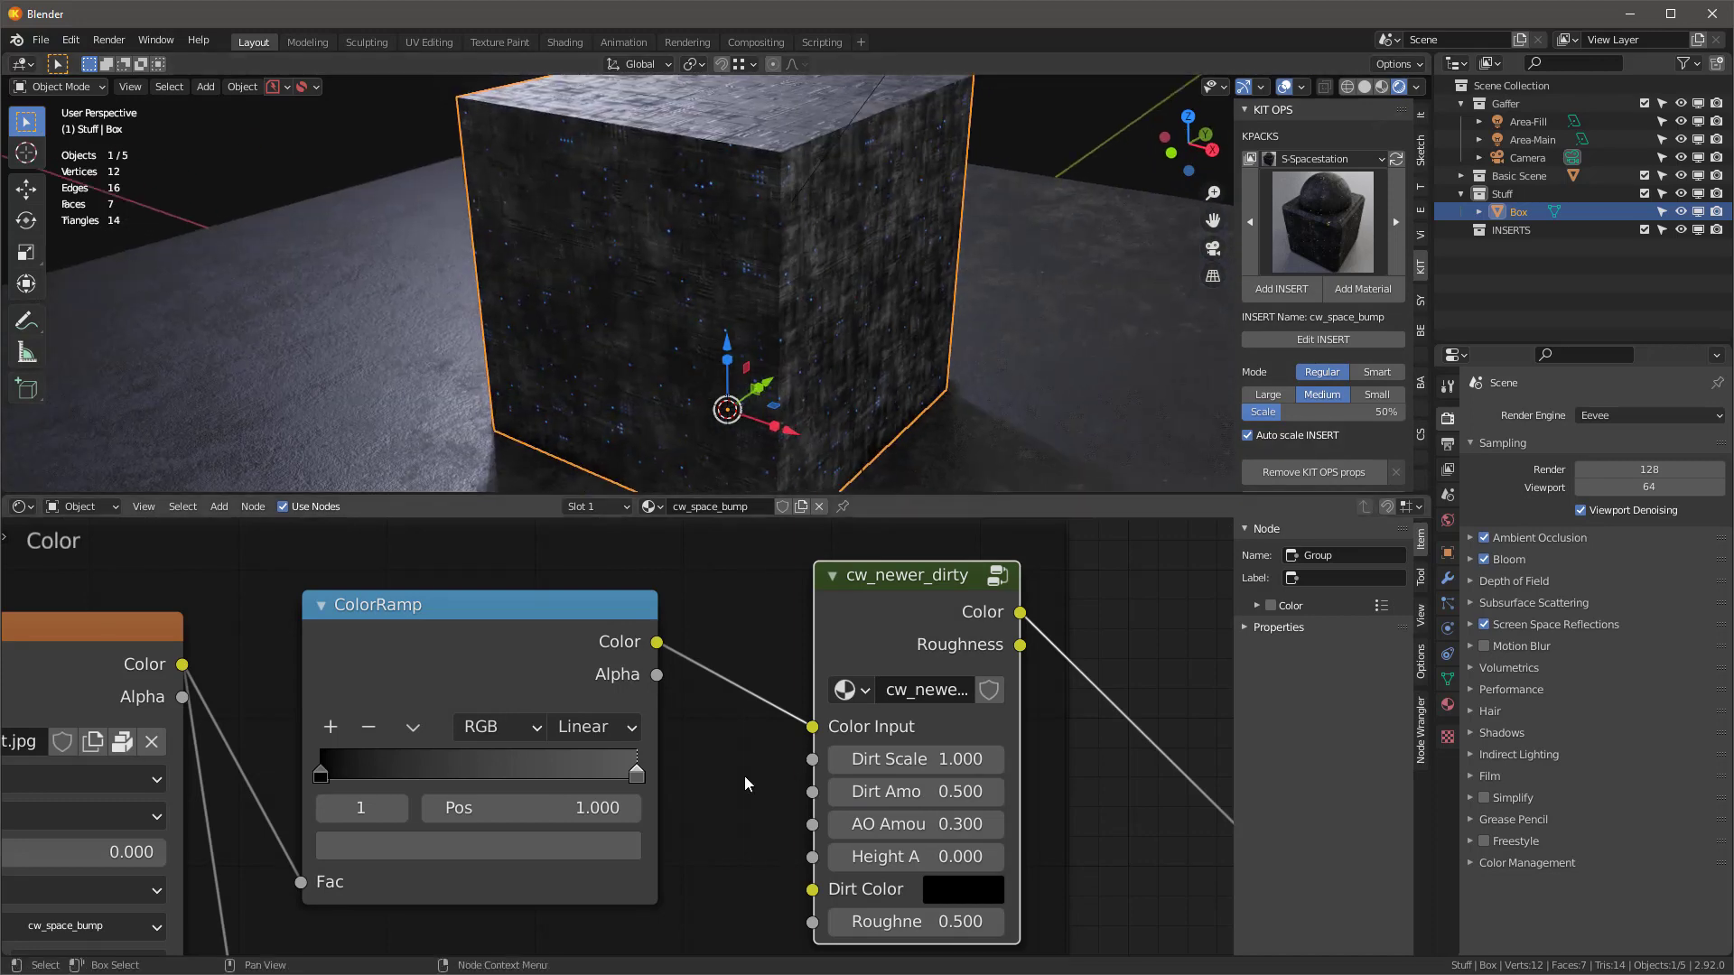
- Examine the Mapping and image texture nodes in the material's Color frame
click(745, 777)
scroll(744, 777, down, 2)
middle_drag(136, 680, 549, 697)
scroll(551, 699, up, 1)
scroll(591, 762, down, 3)
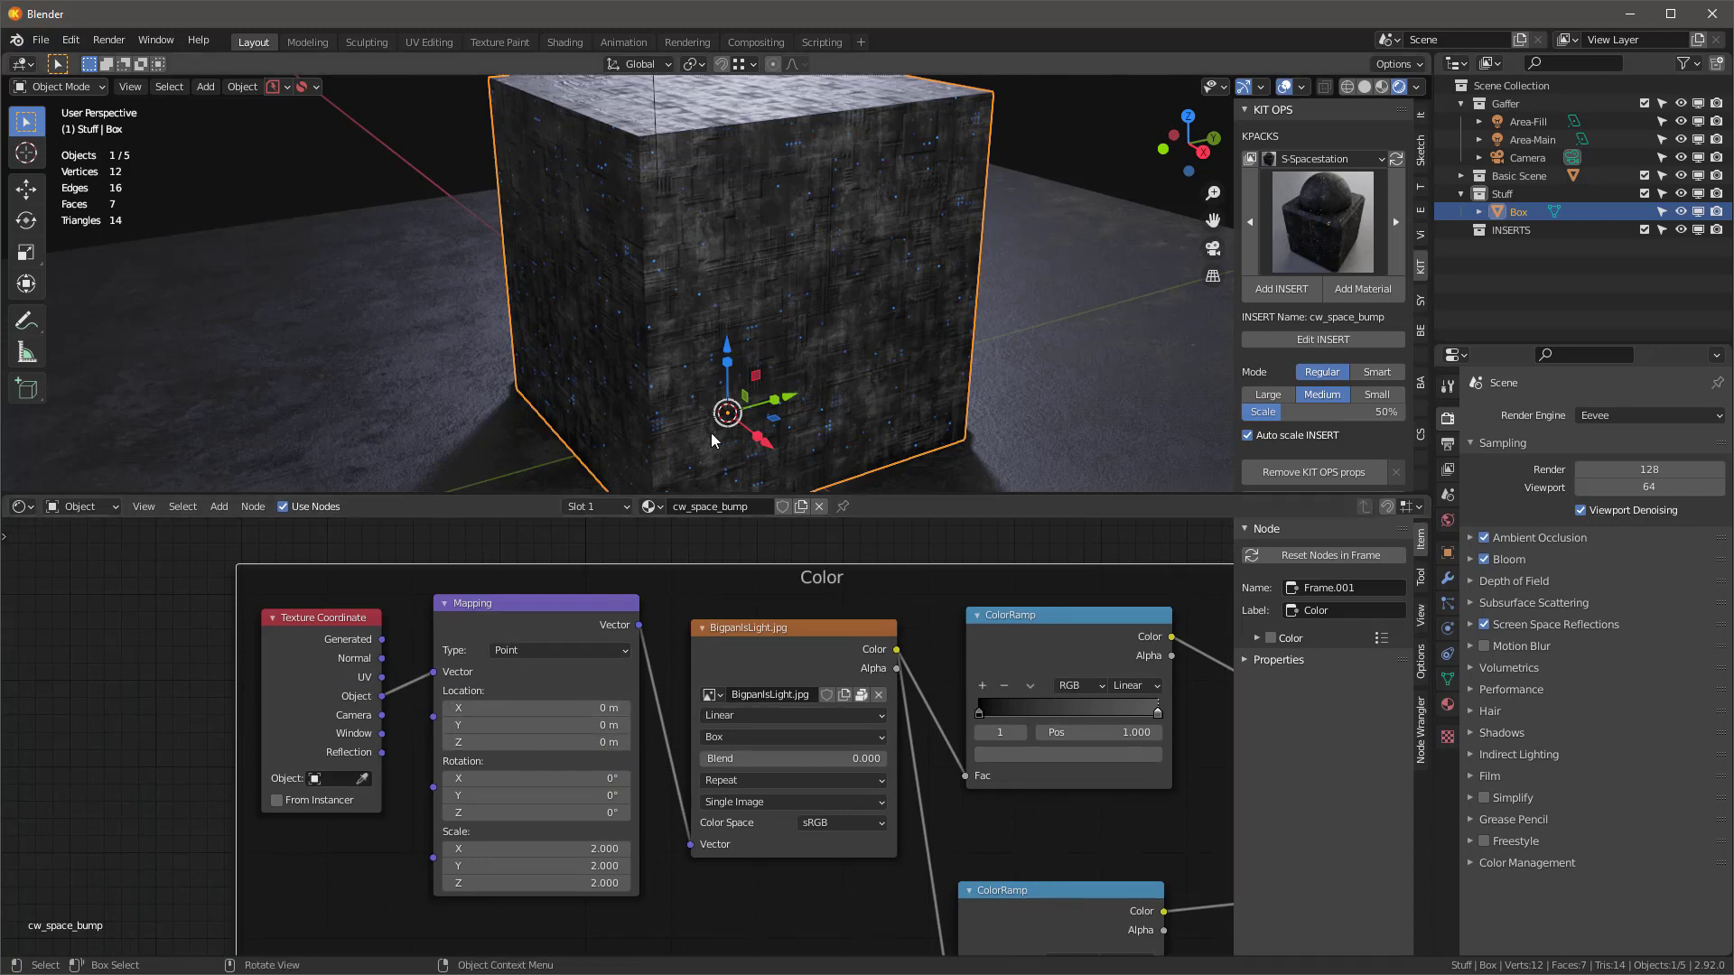
- Replace the Bump frame's image texture with crap-pack-scale-95.png from the DISPLACEMENT\02 folder
scroll(691, 699, down, 4)
middle_drag(690, 699, 679, 560)
scroll(653, 800, up, 4)
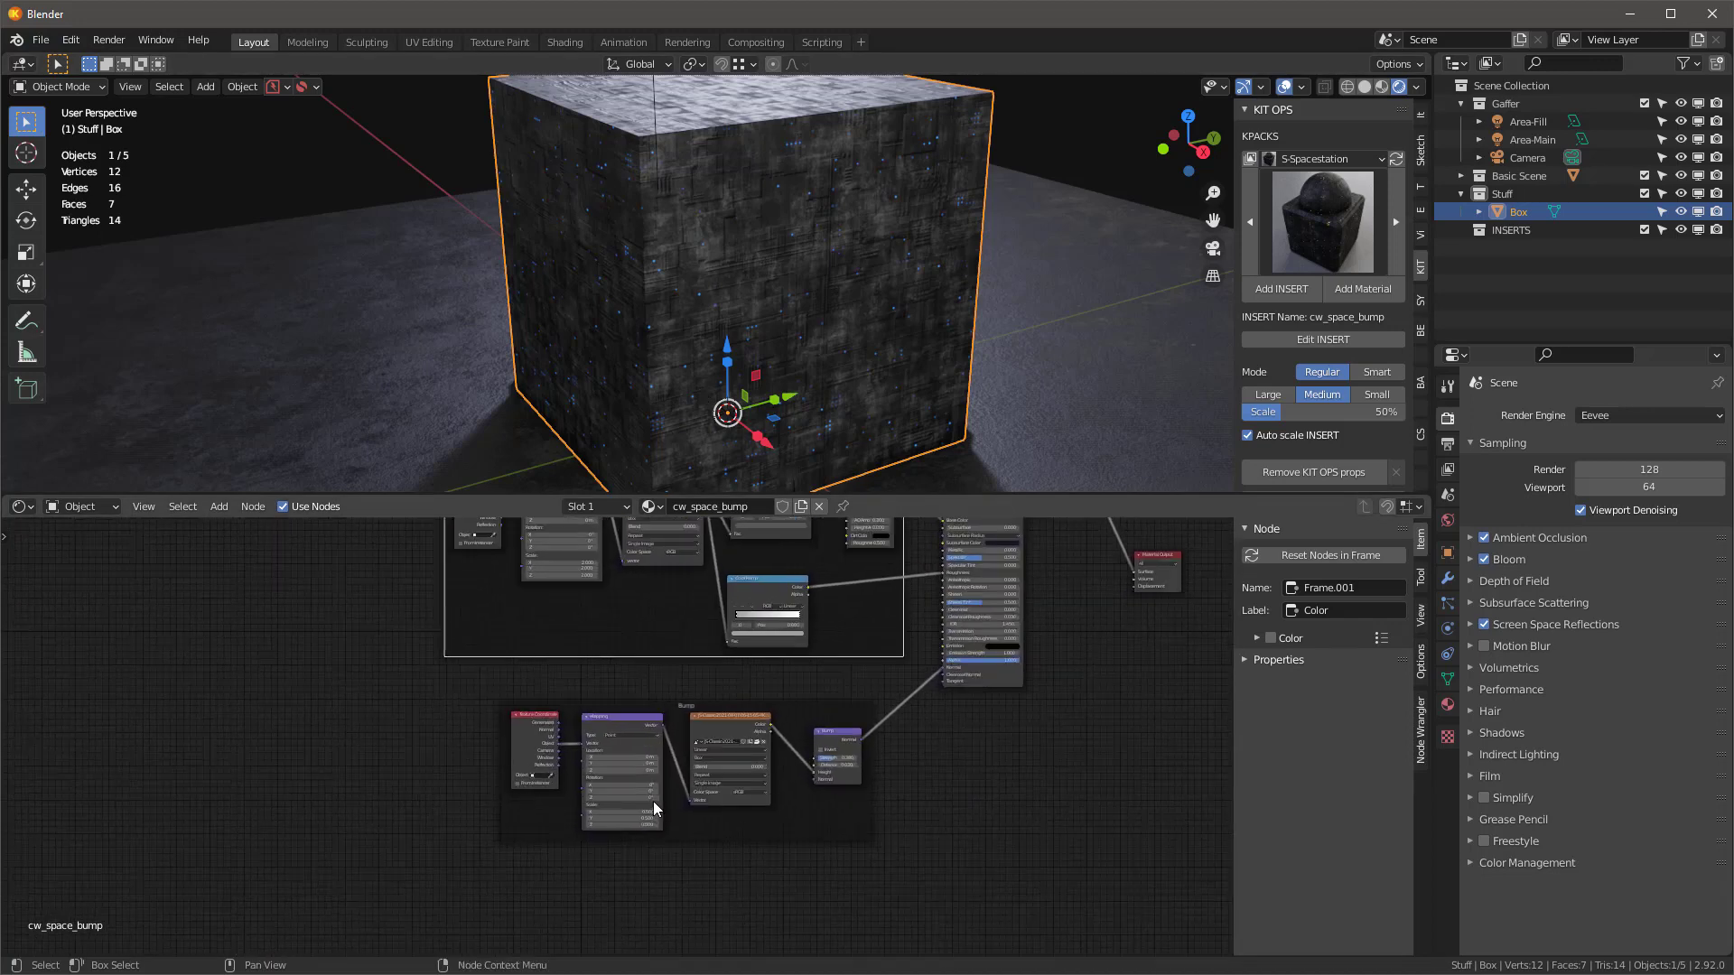
middle_drag(623, 718, 549, 747)
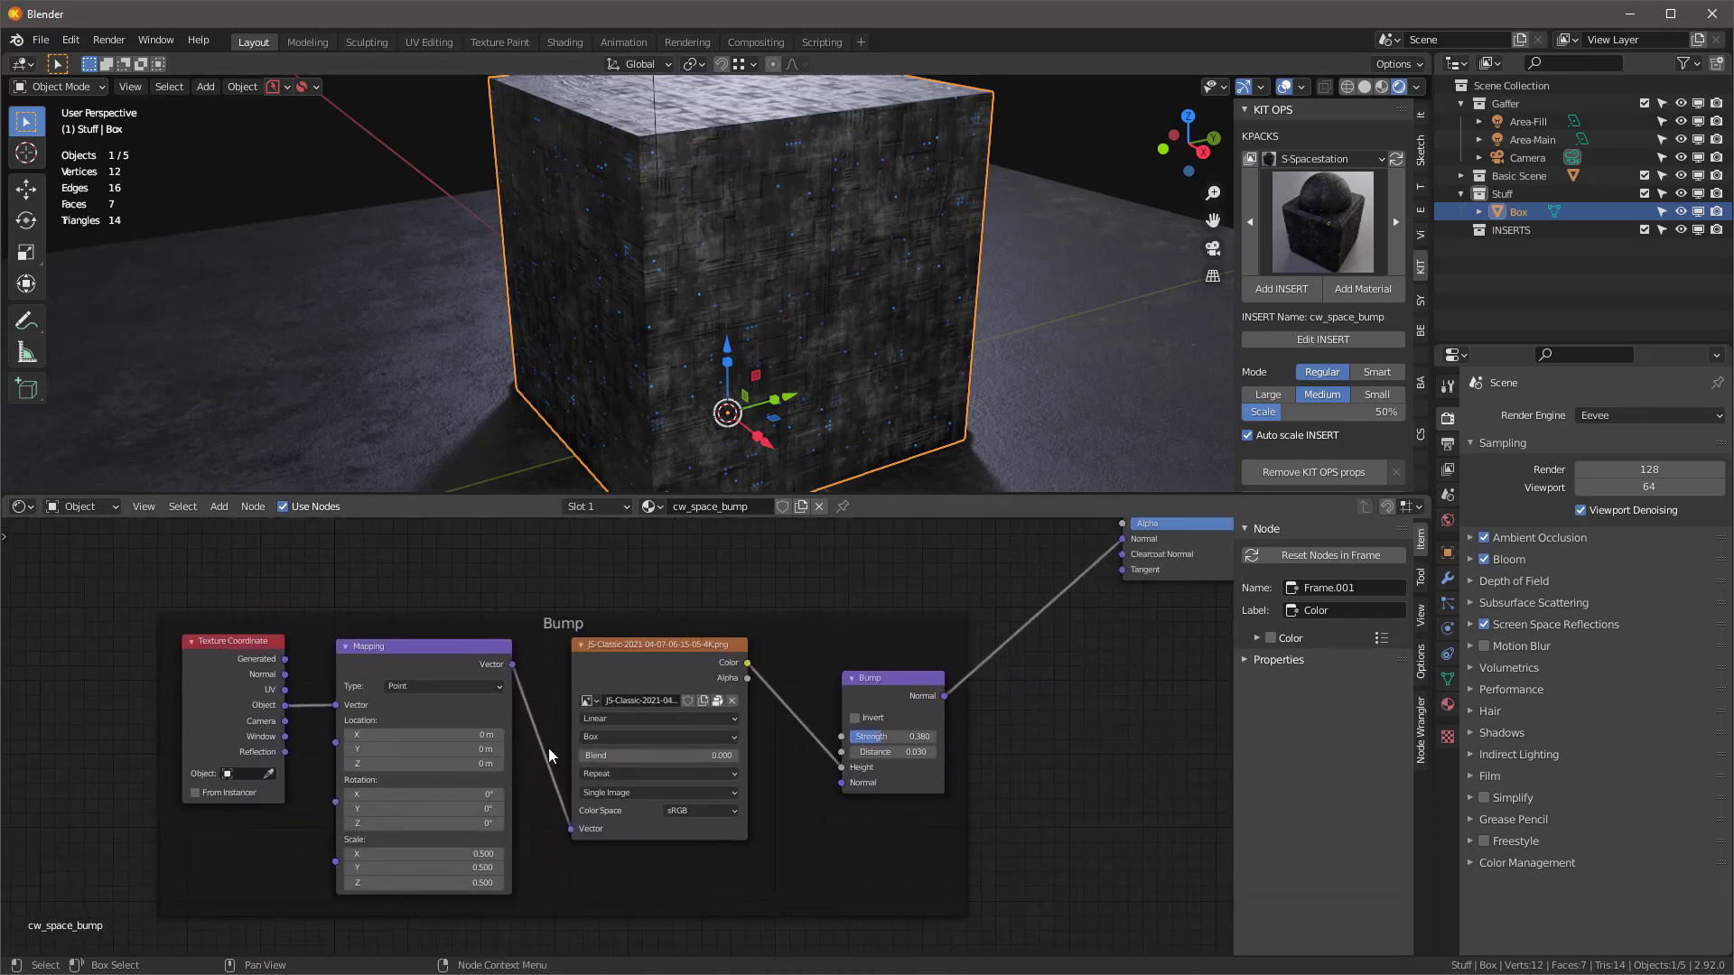
click(656, 668)
scroll(647, 676, up, 3)
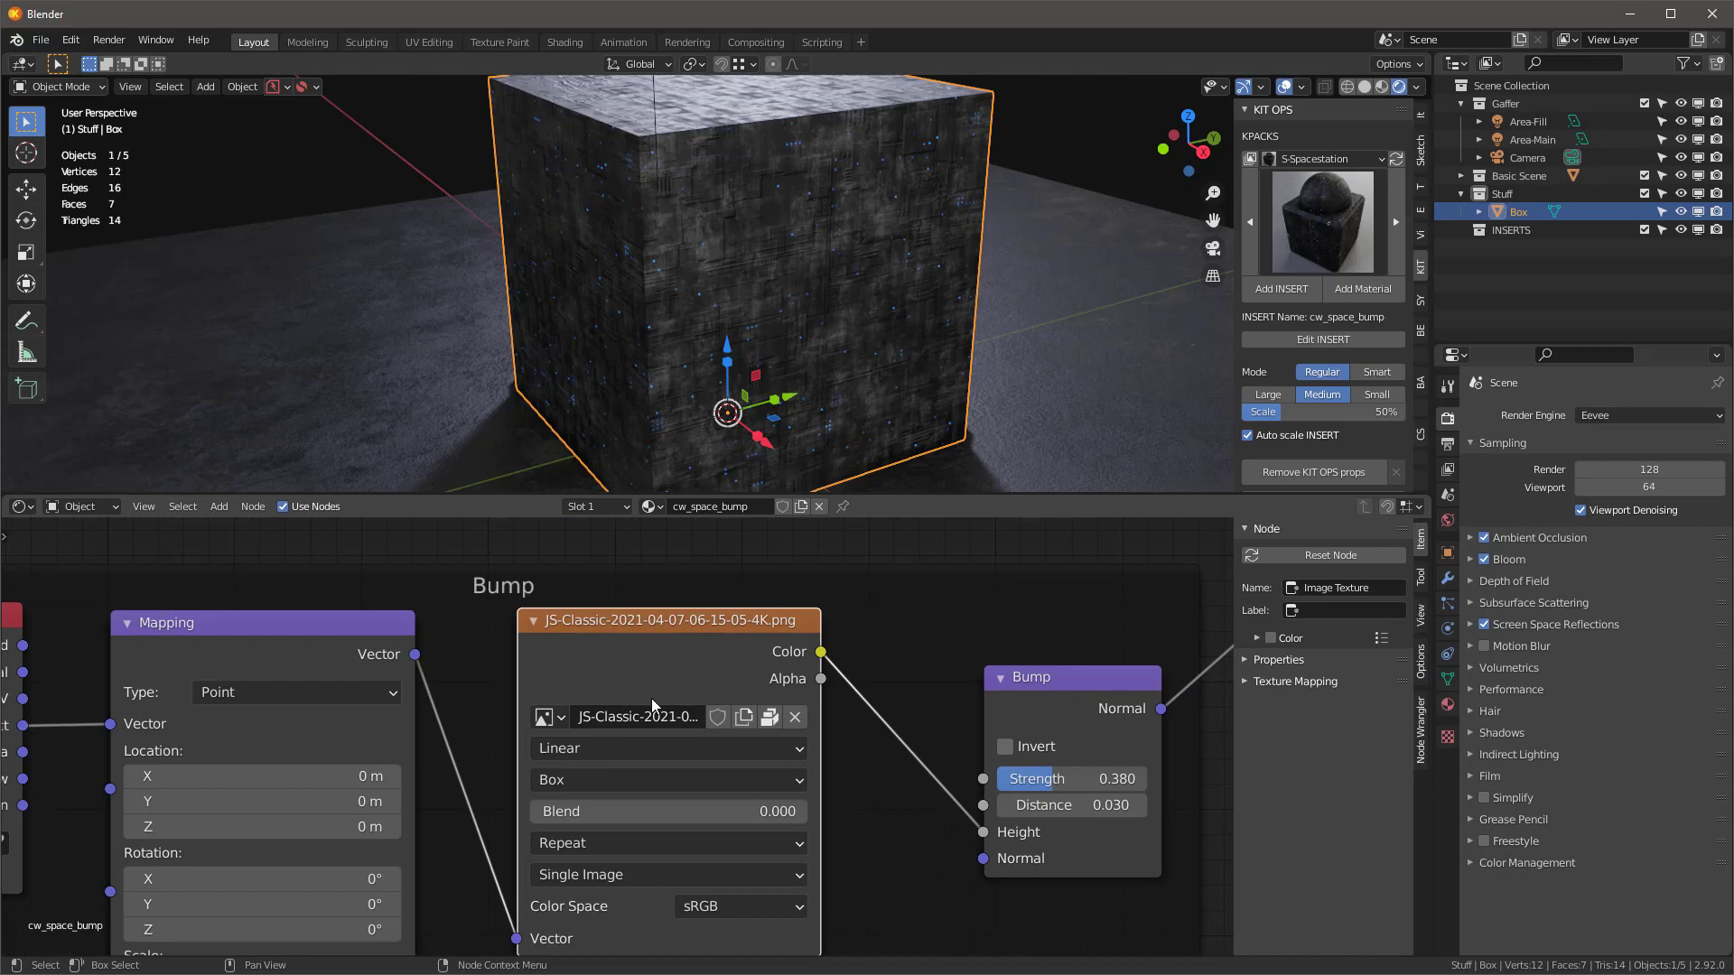
click(771, 717)
click(222, 773)
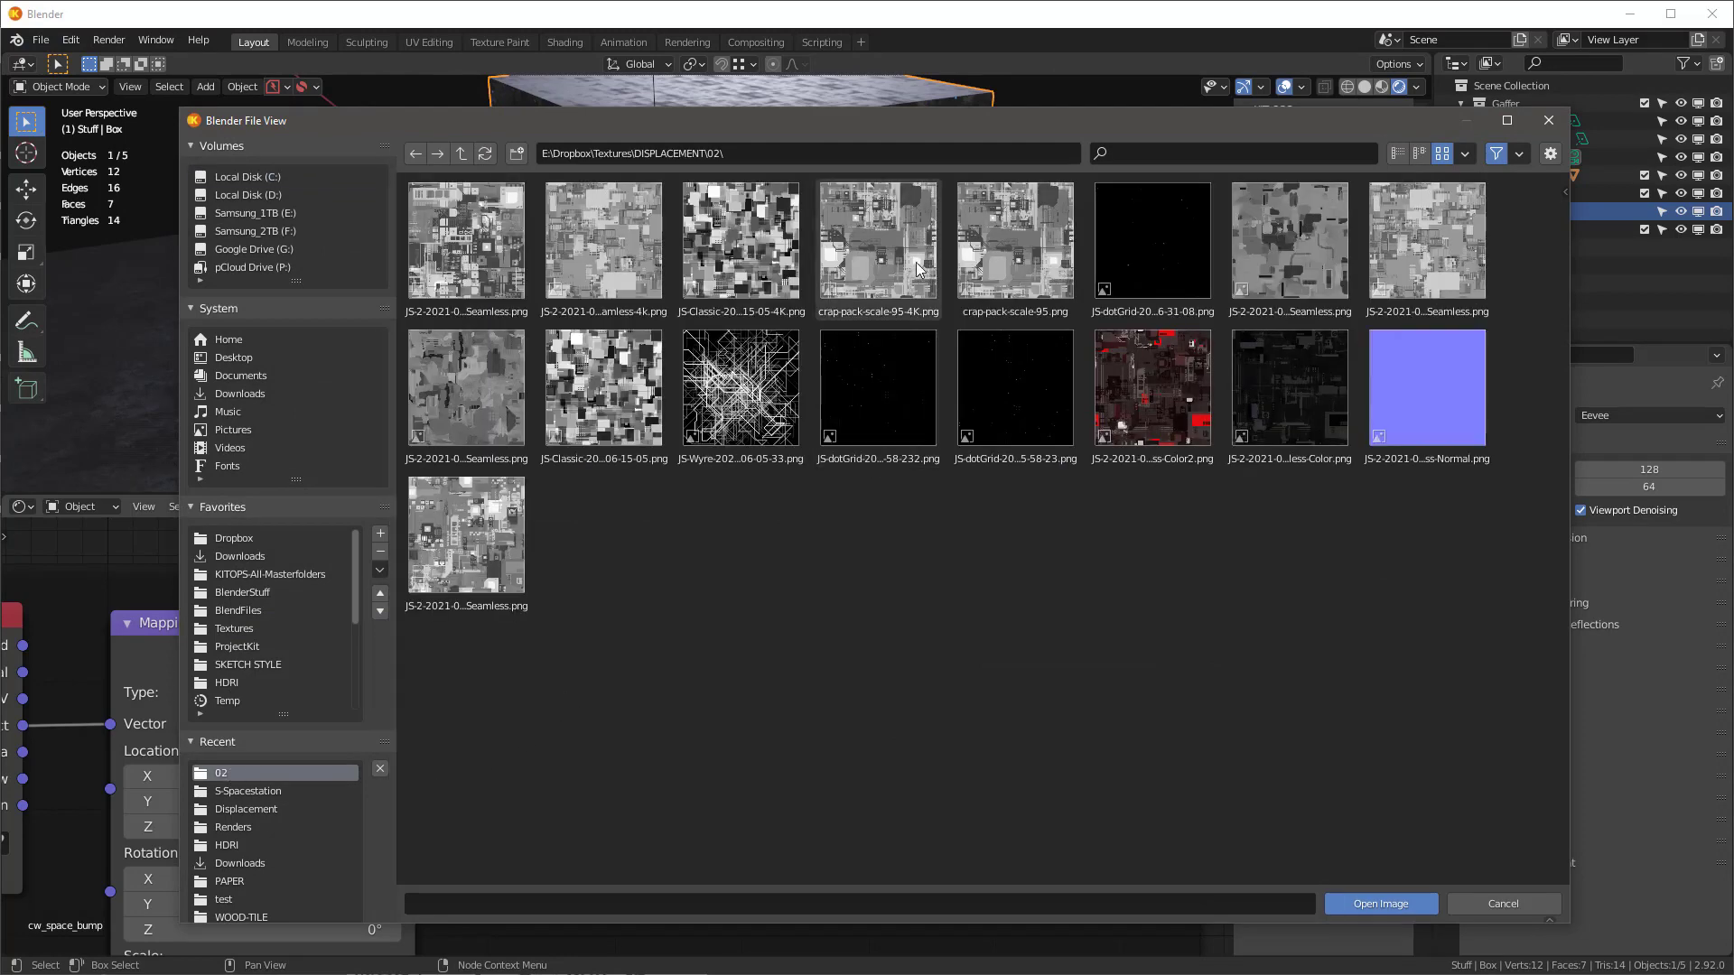
double_click(1000, 258)
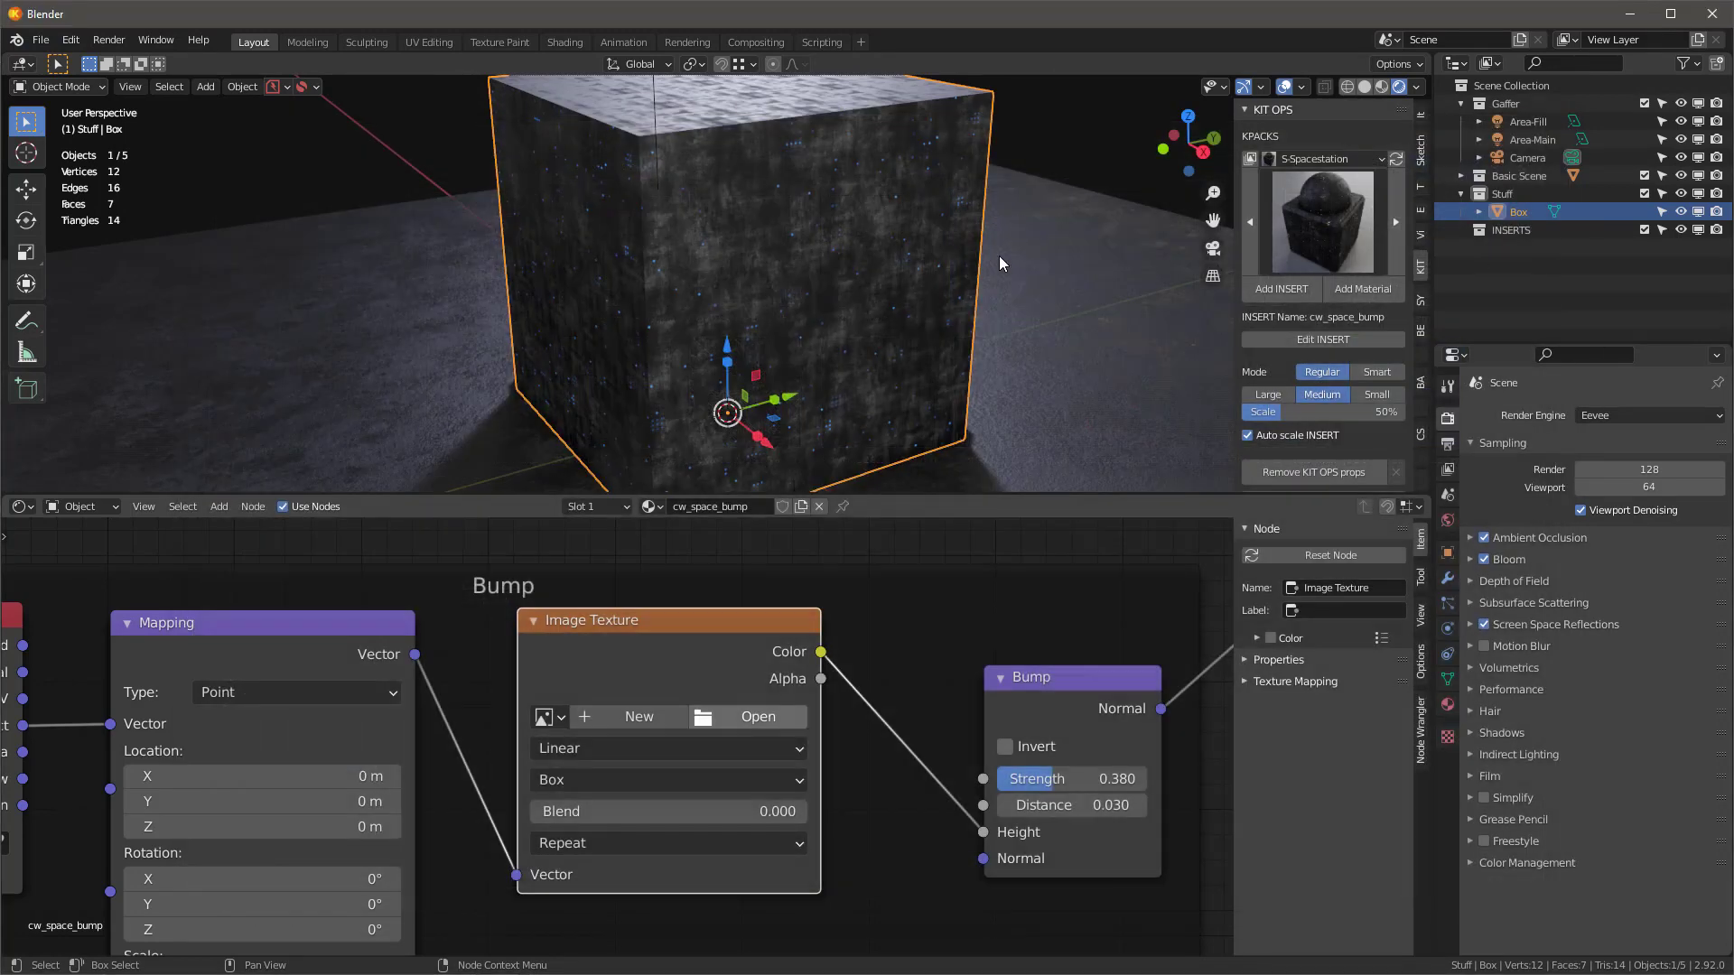
scroll(813, 722, down, 2)
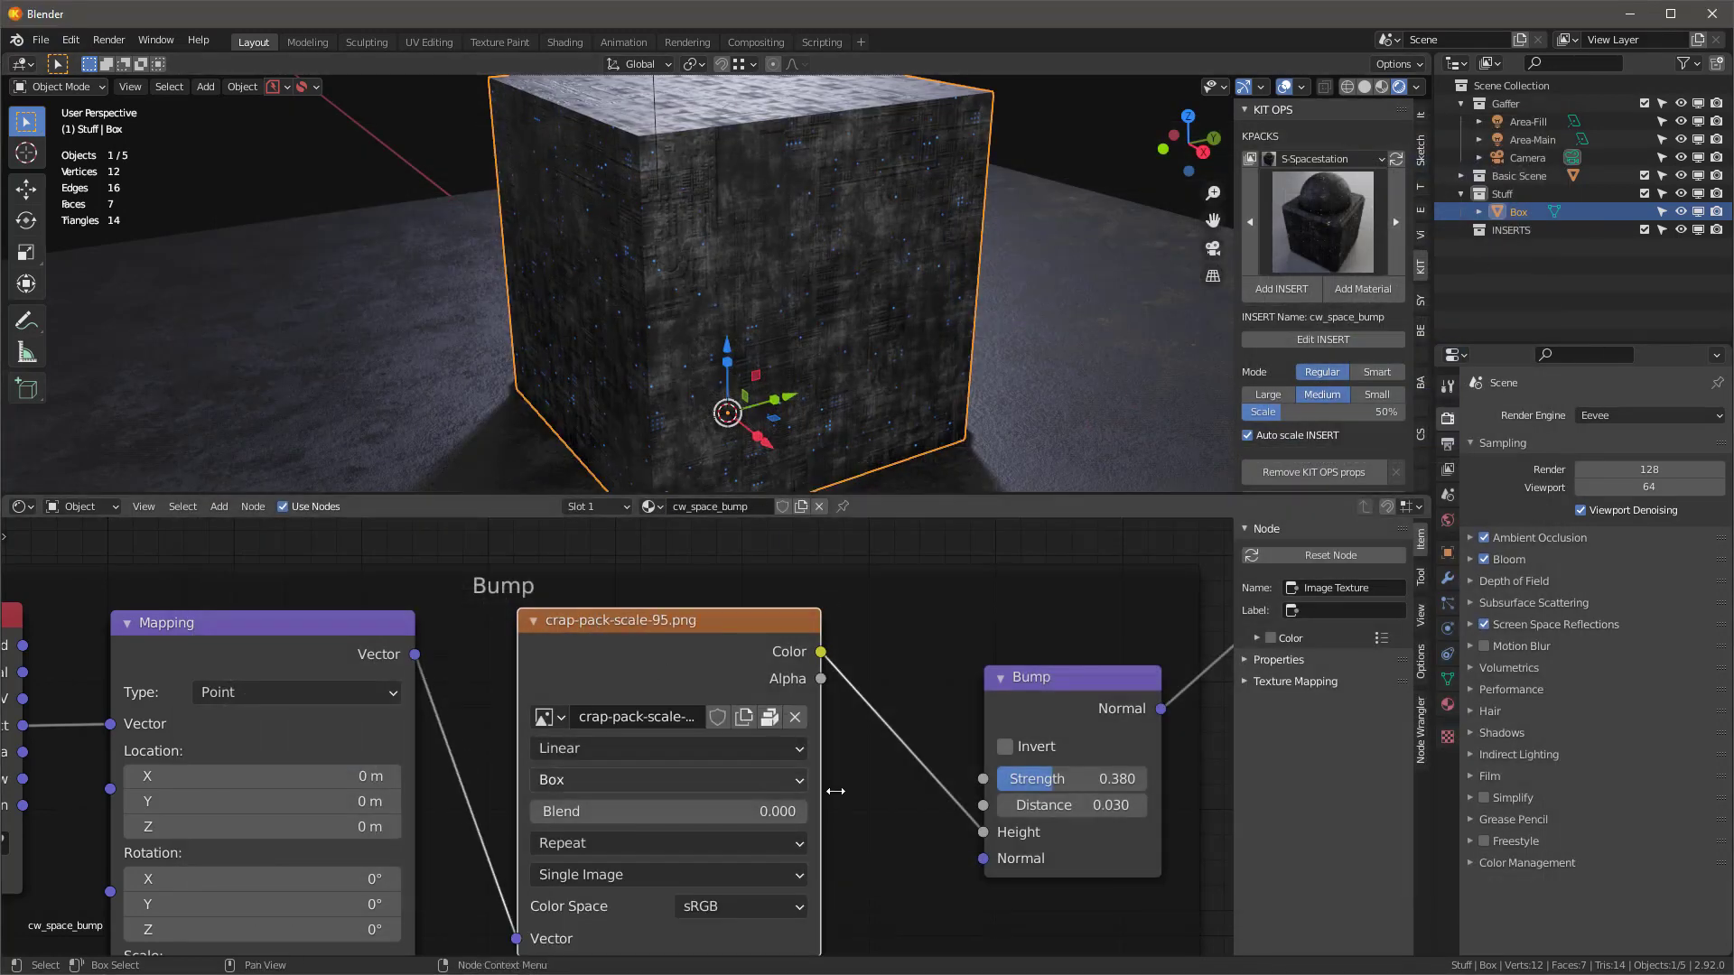
- Raise the Bump node's strength to 1.000 and inspect the panel detail on the box from several sides
scroll(1068, 652, down, 1)
shift+middle_drag(1072, 633, 788, 700)
middle_drag(874, 303, 875, 361)
scroll(875, 360, up, 4)
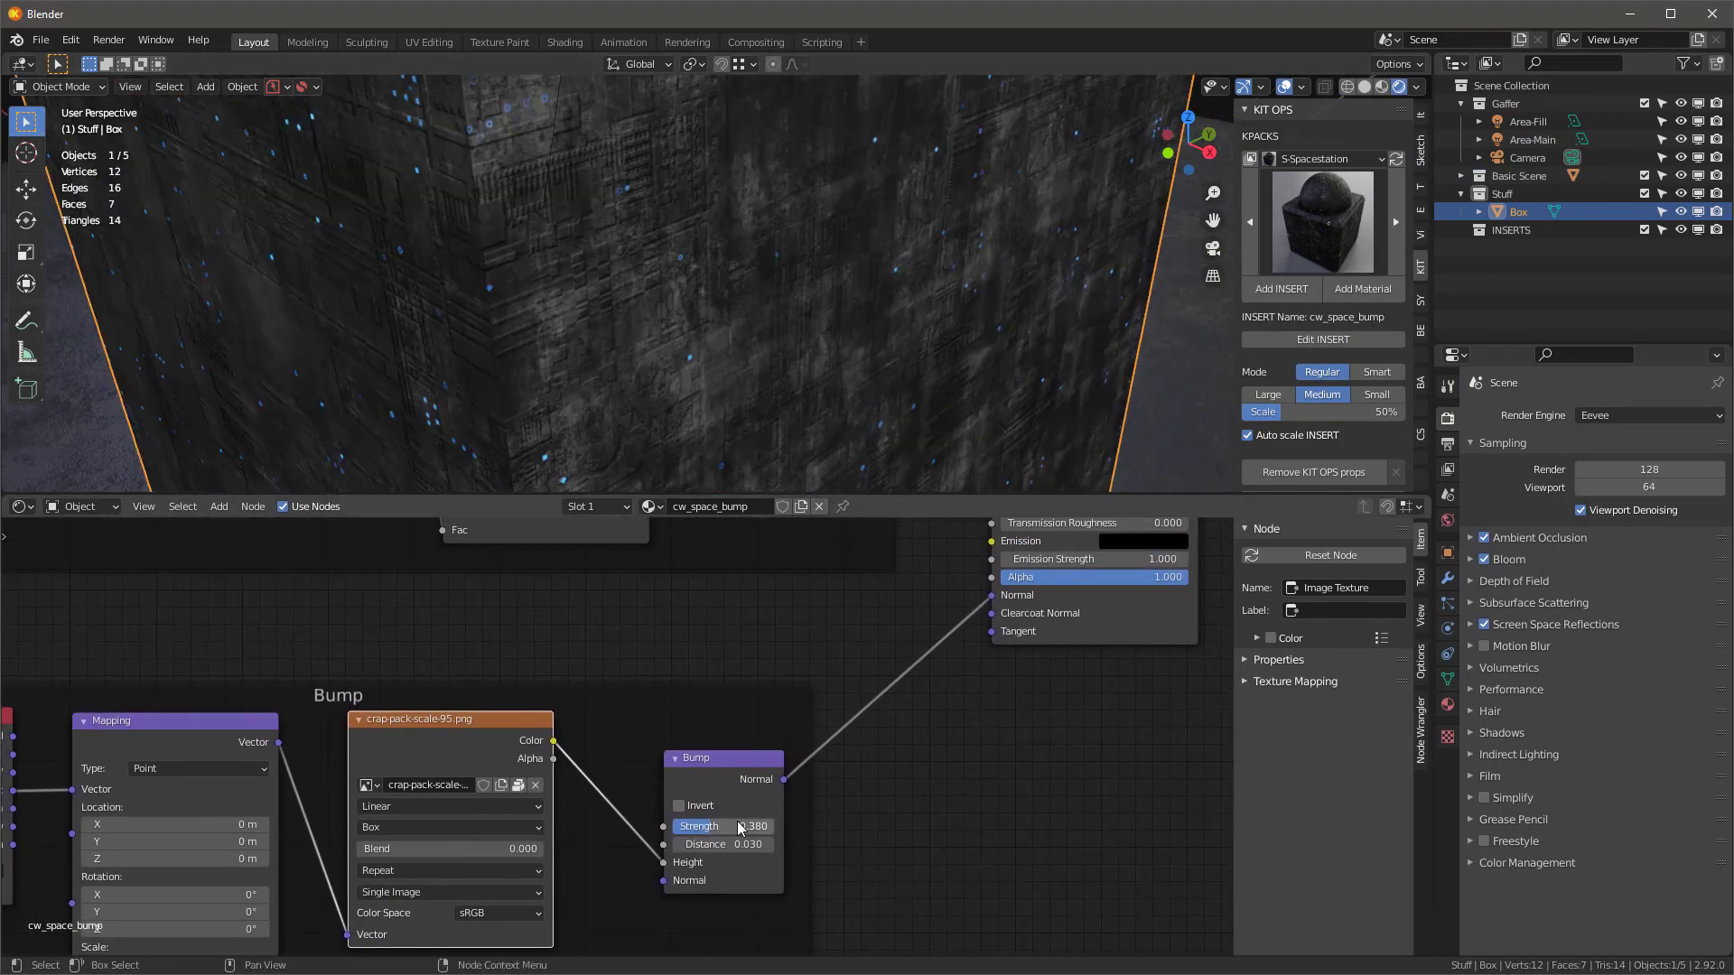
drag(734, 825, 813, 825)
middle_drag(822, 406, 832, 350)
middle_drag(744, 377, 1039, 451)
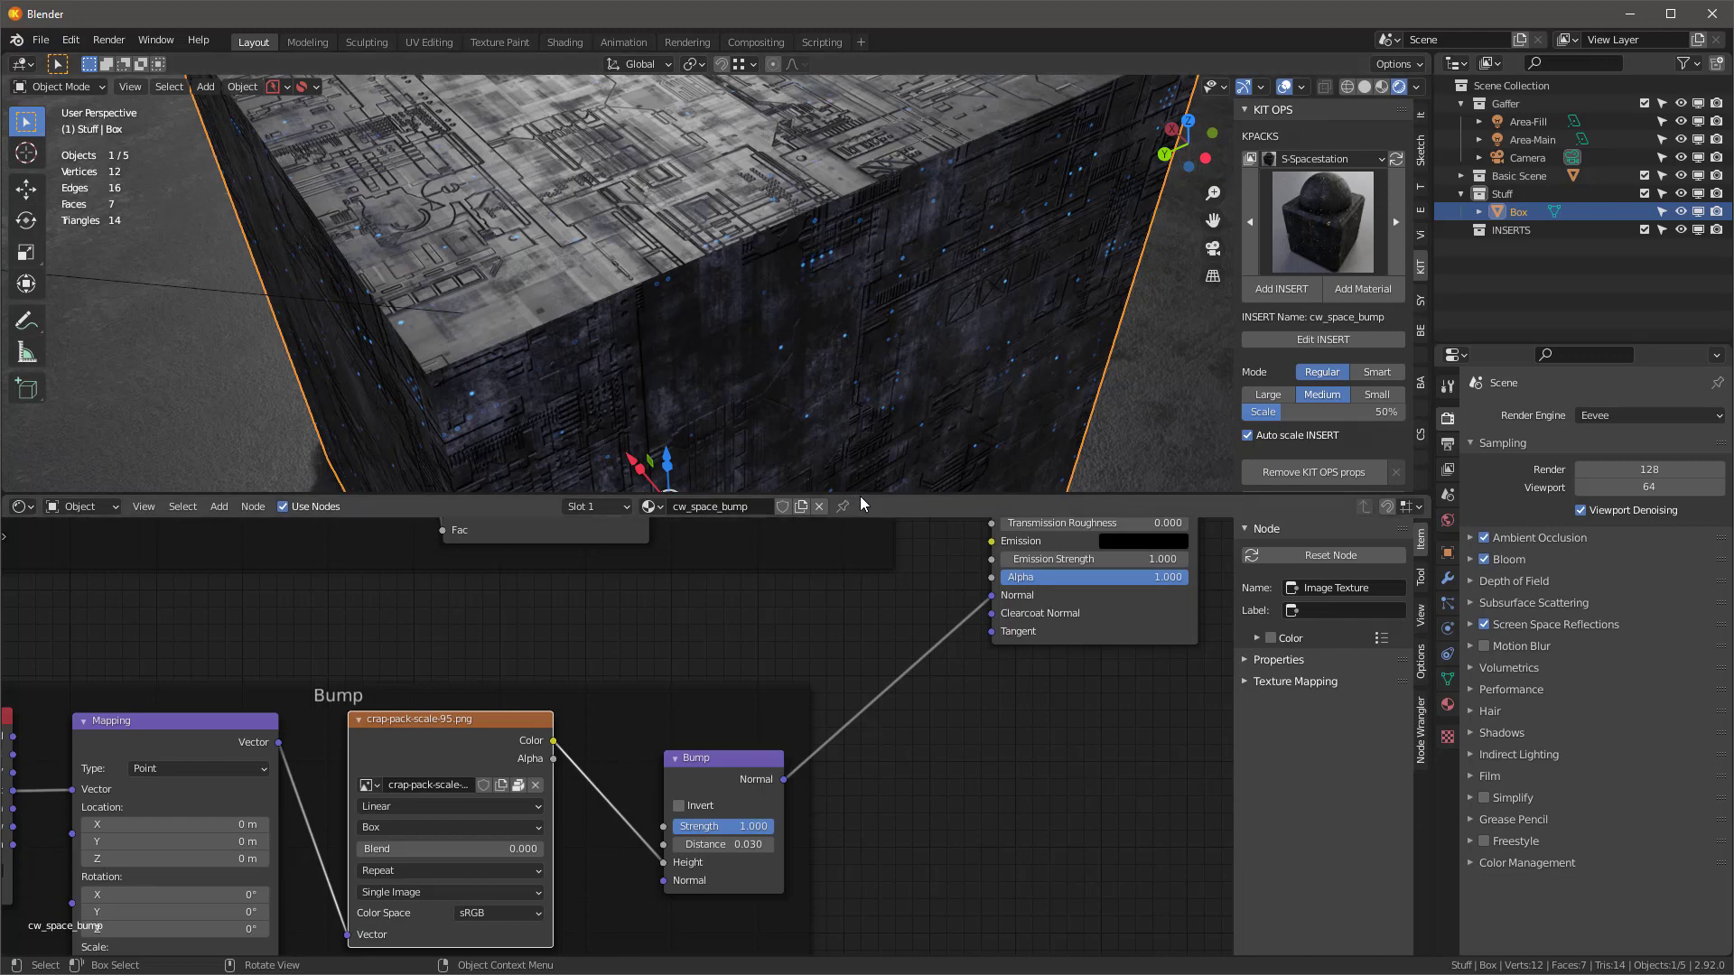
- Enlarge the 3D view over the node editor and switch the render engine to Cycles
drag(860, 496, 858, 763)
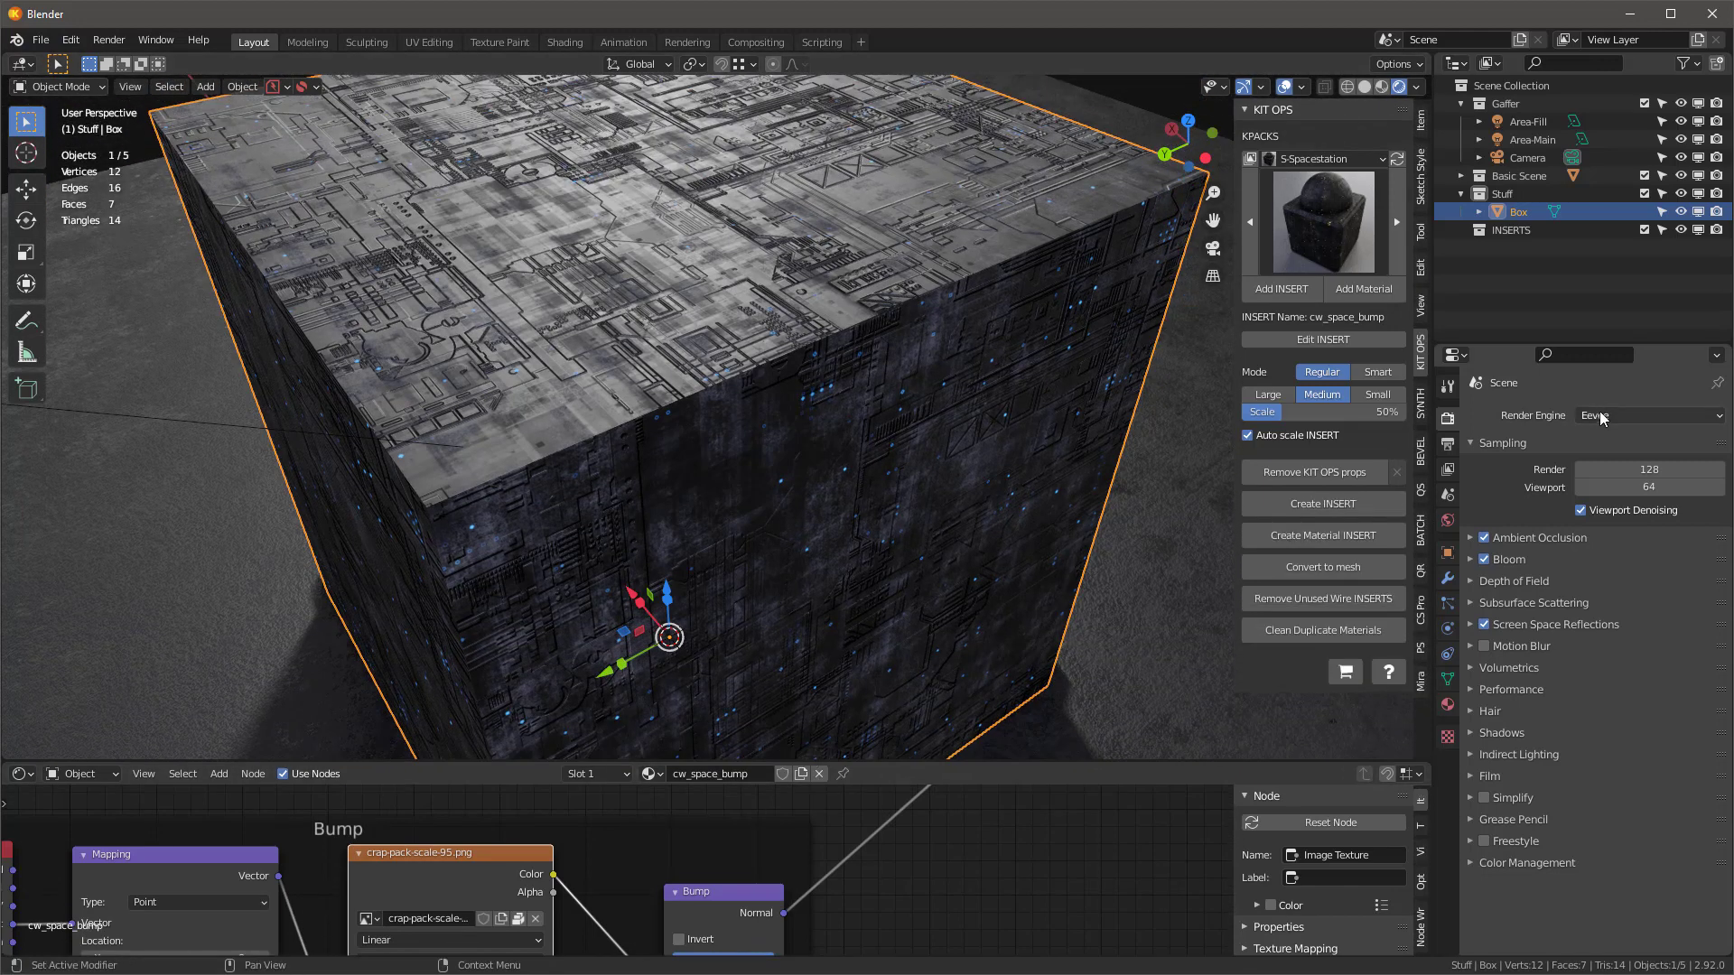
click(1599, 416)
click(1612, 477)
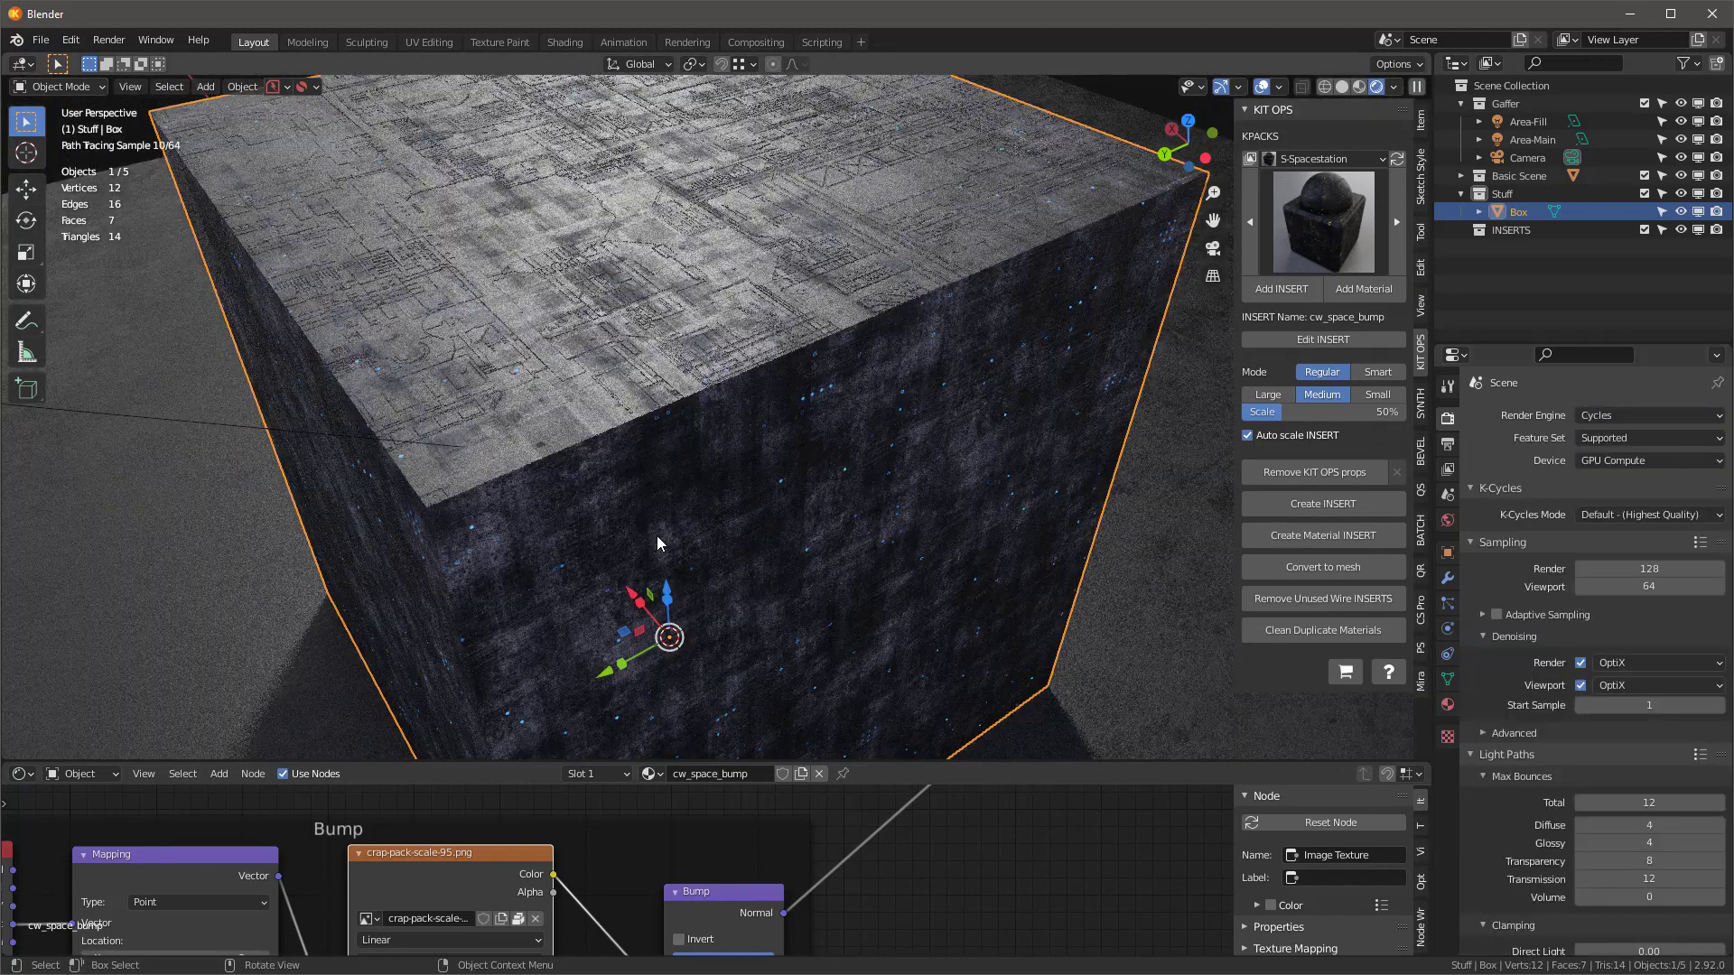
mouse_move(744, 464)
middle_down()
mouse_move(750, 413)
mouse_move(1022, 453)
mouse_move(777, 464)
middle_up()
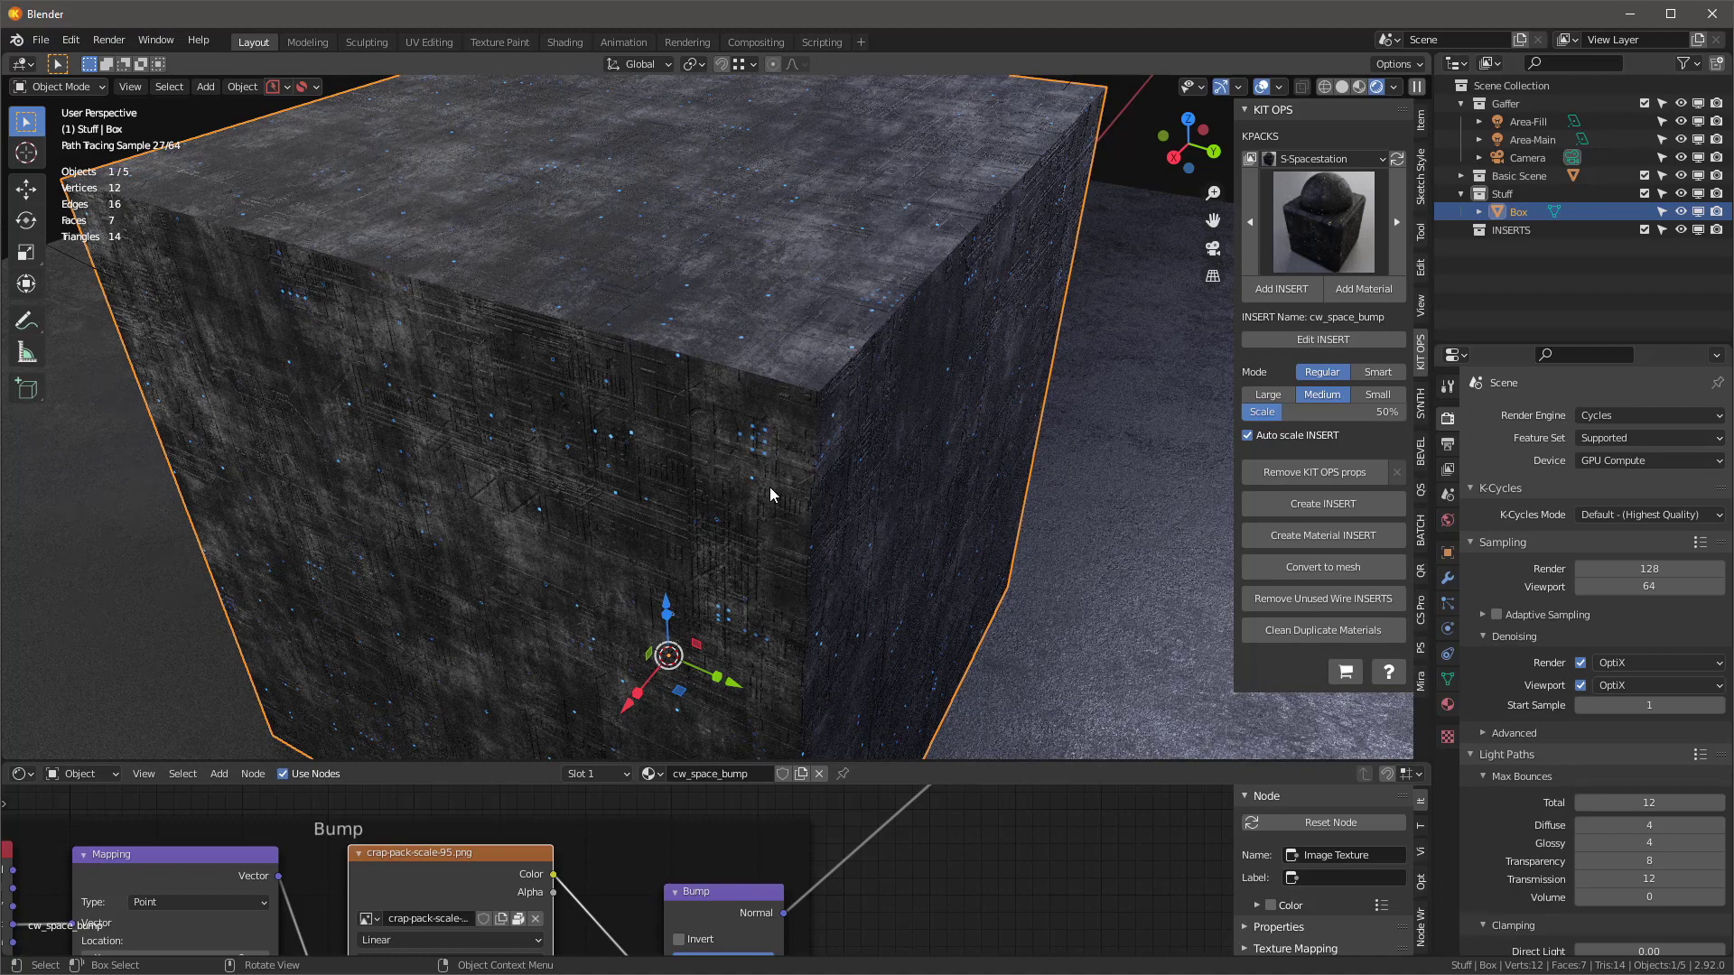
- Expand the cw_space_bump material's settings and look at the surface displacement method options
click(1448, 707)
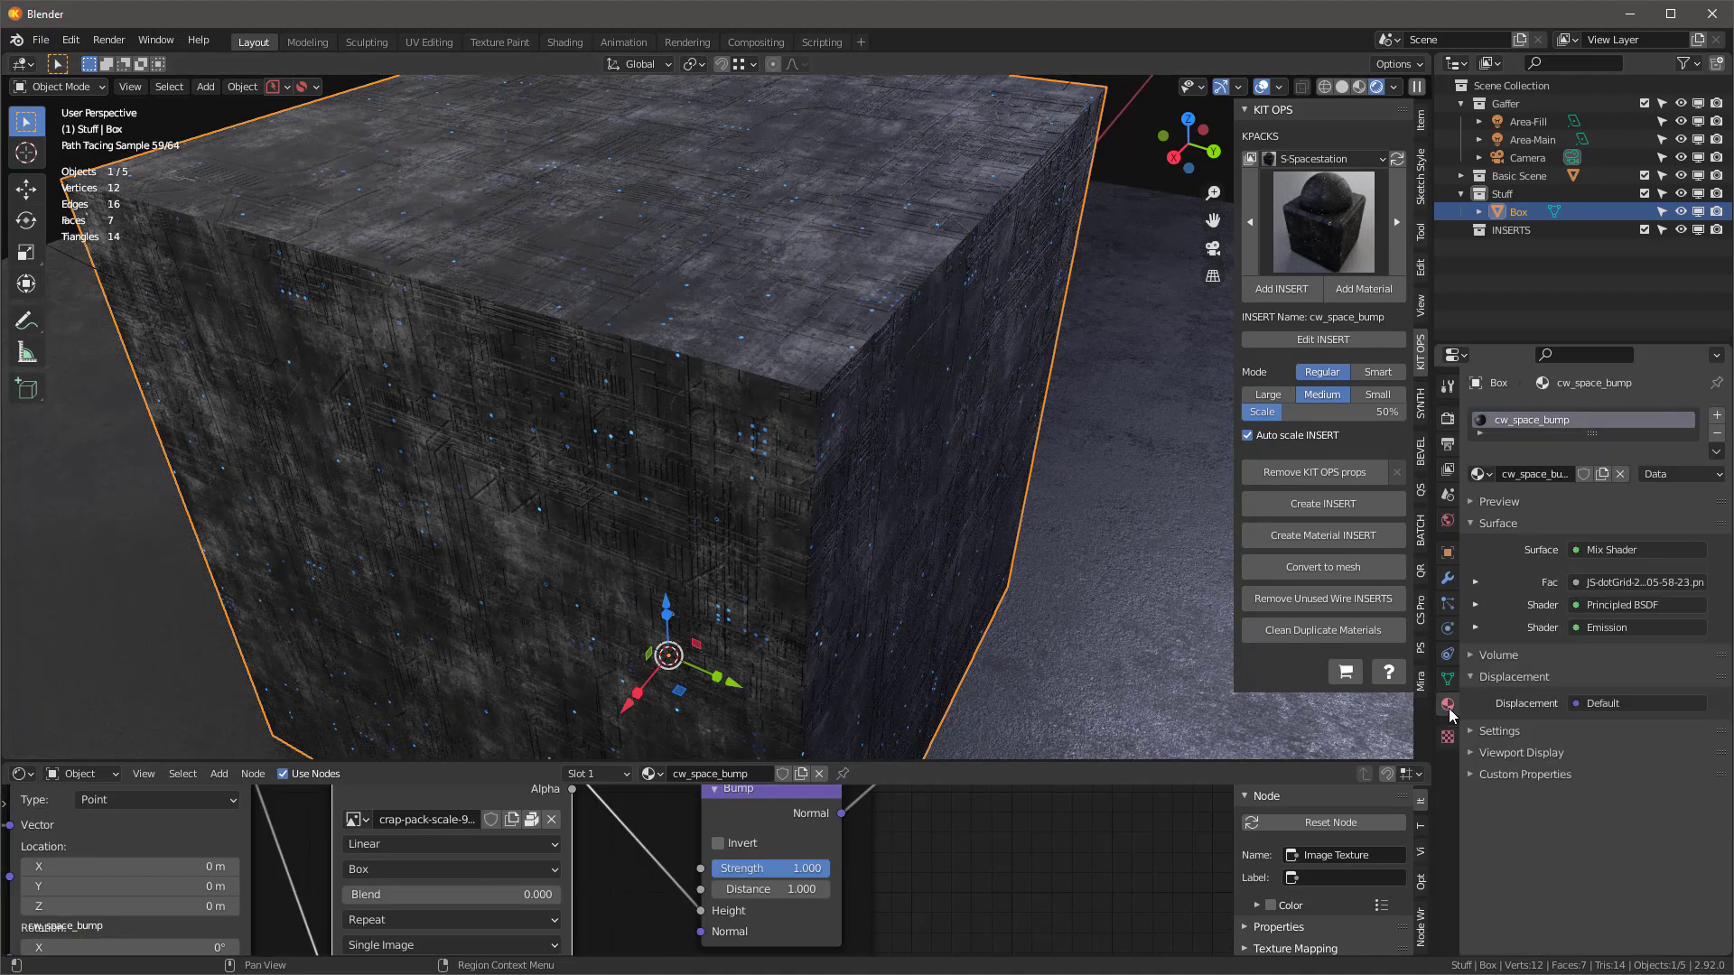
click(1499, 731)
scroll(1511, 696, down, 2)
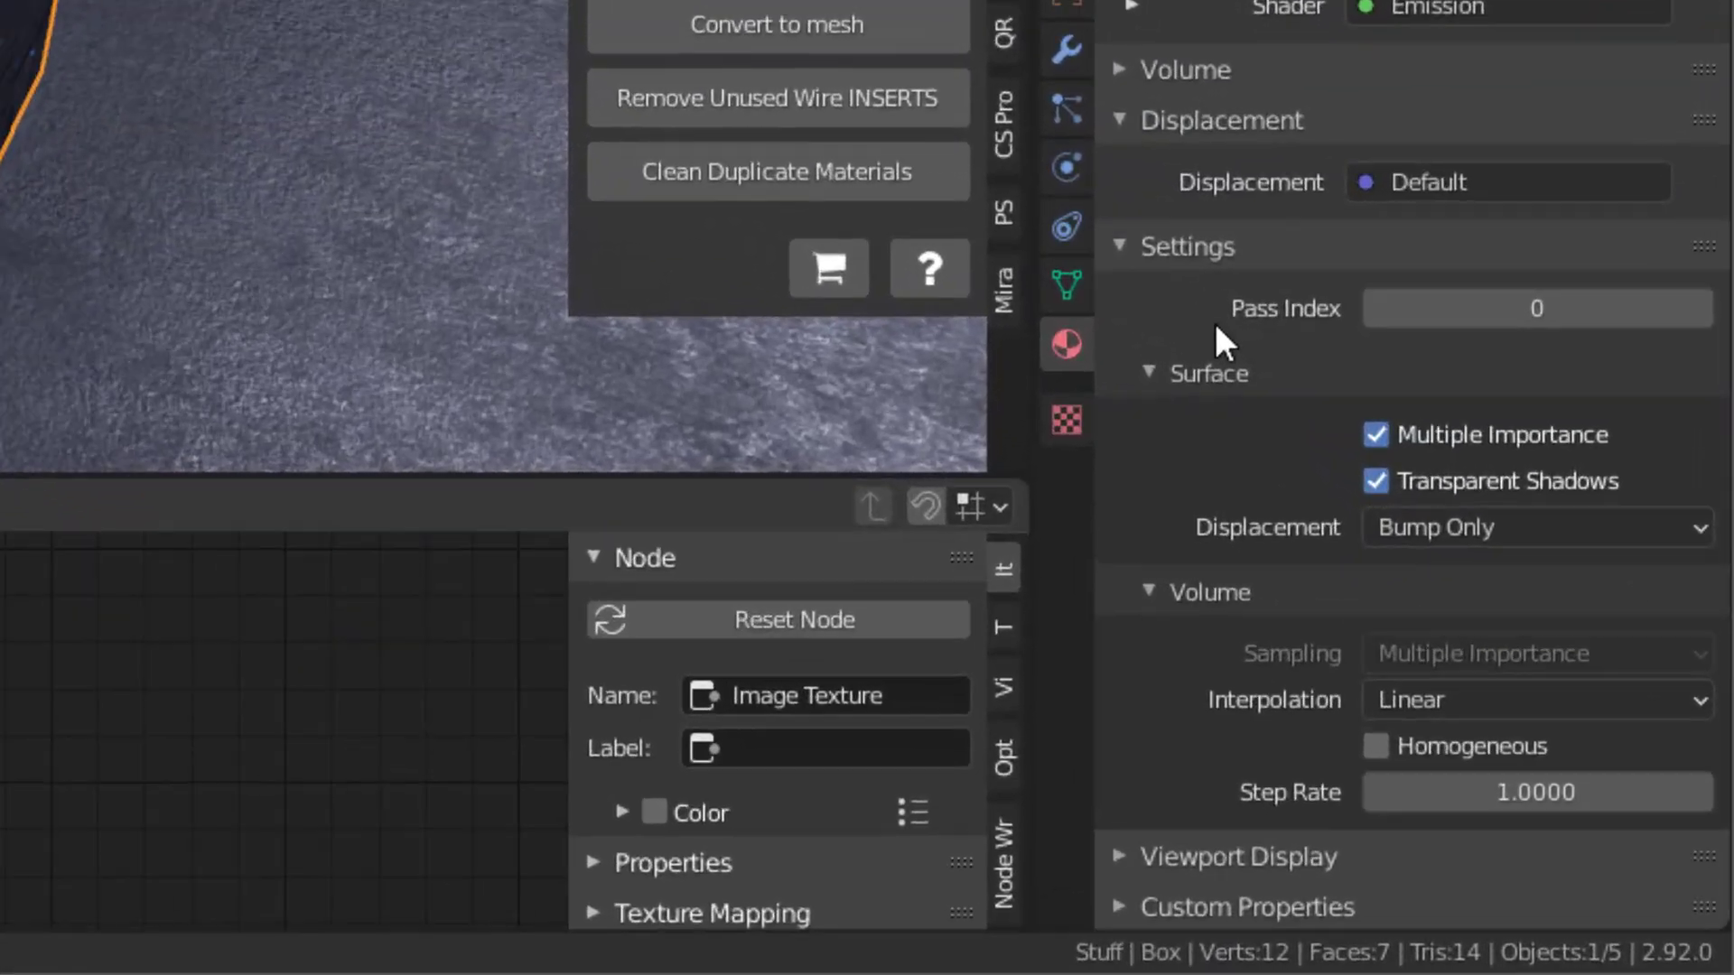
click(1418, 527)
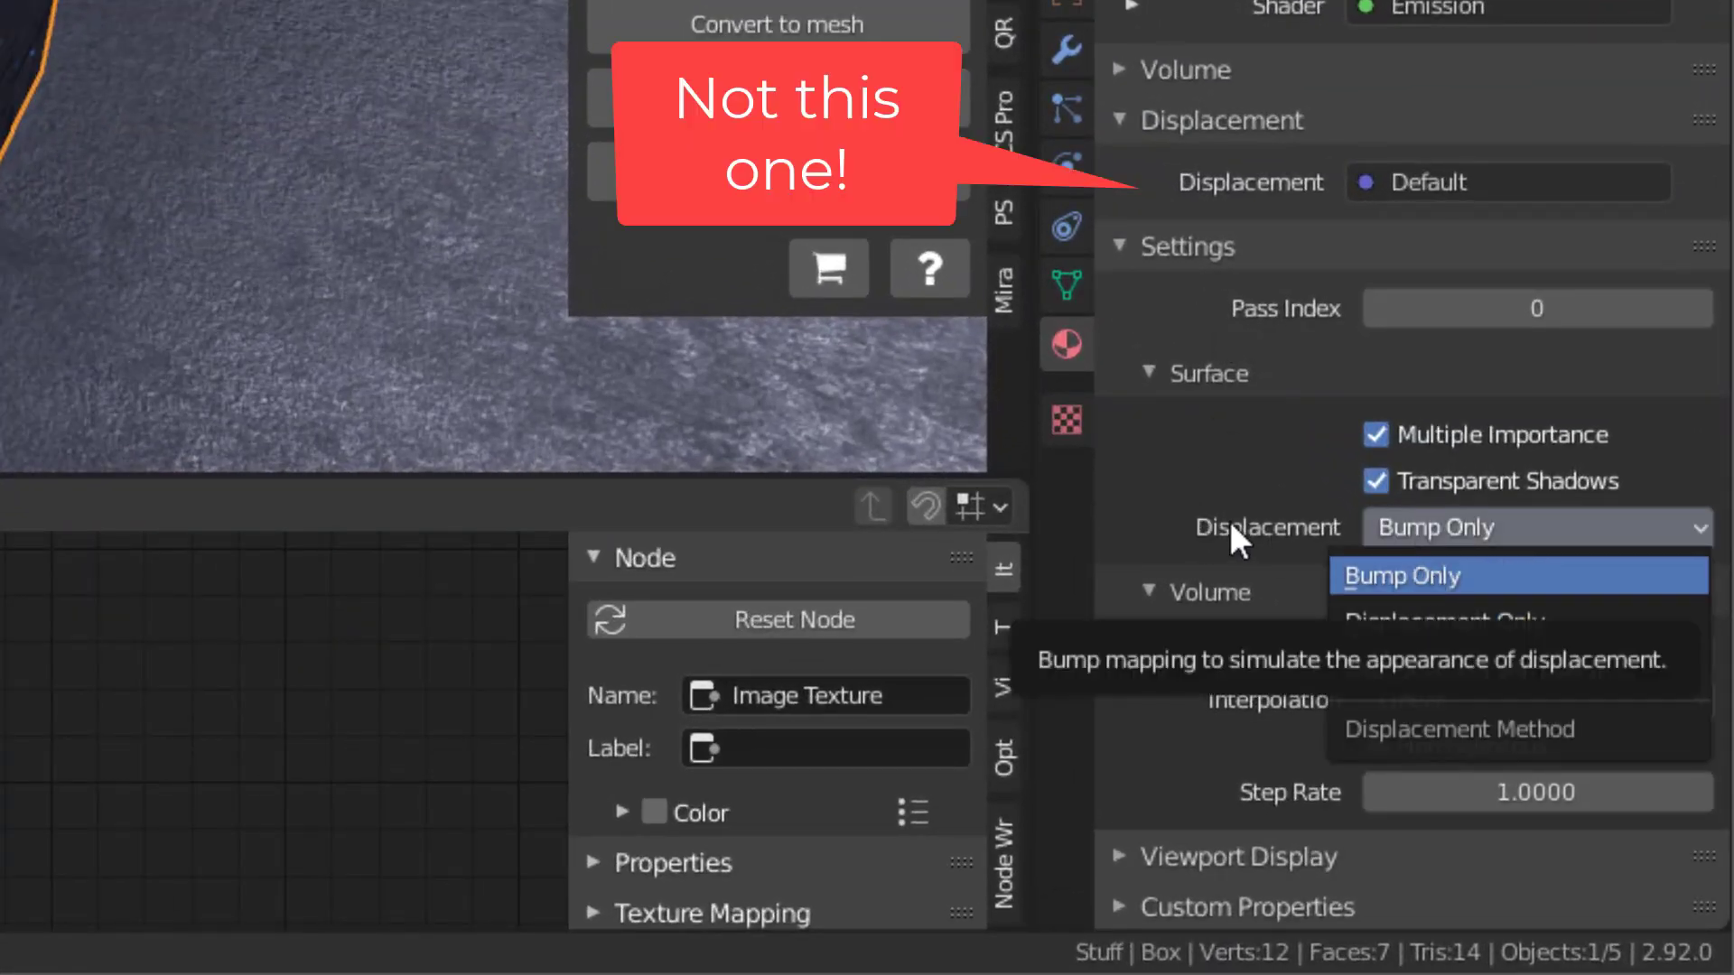
scroll(284, 236, up, 3)
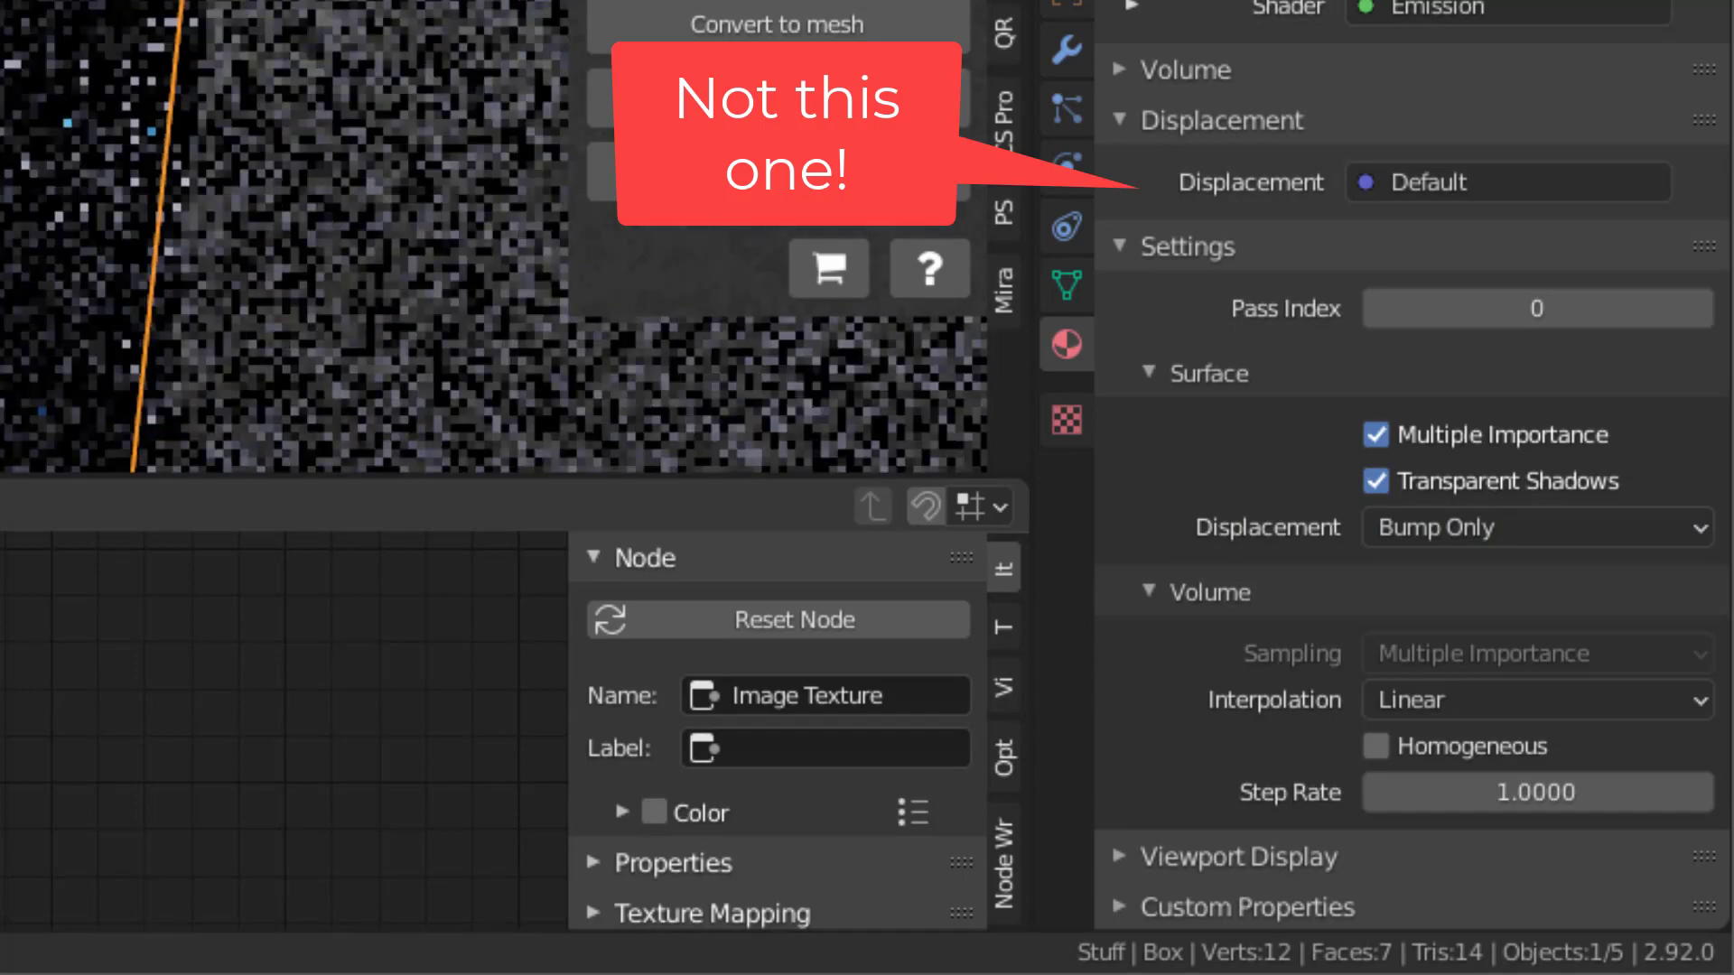
middle_drag(135, 237, 181, 237)
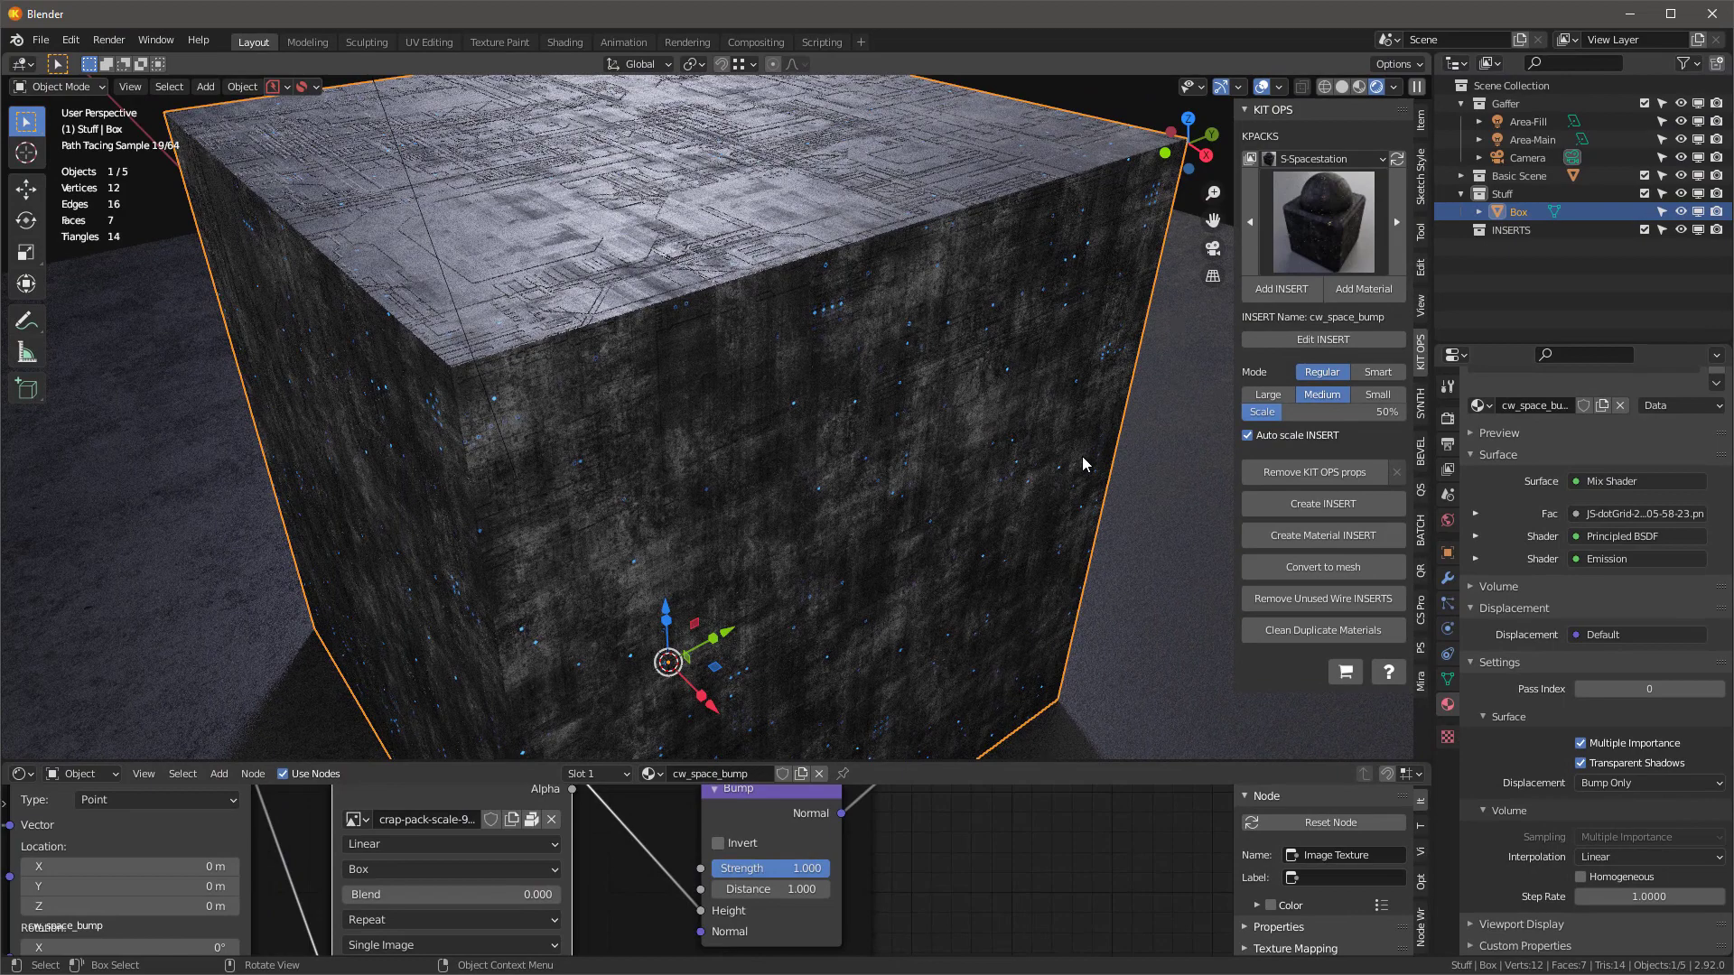
- Apply the cw_space_displace material from the KIT OPS S-Spacestation pack to the box
click(1330, 213)
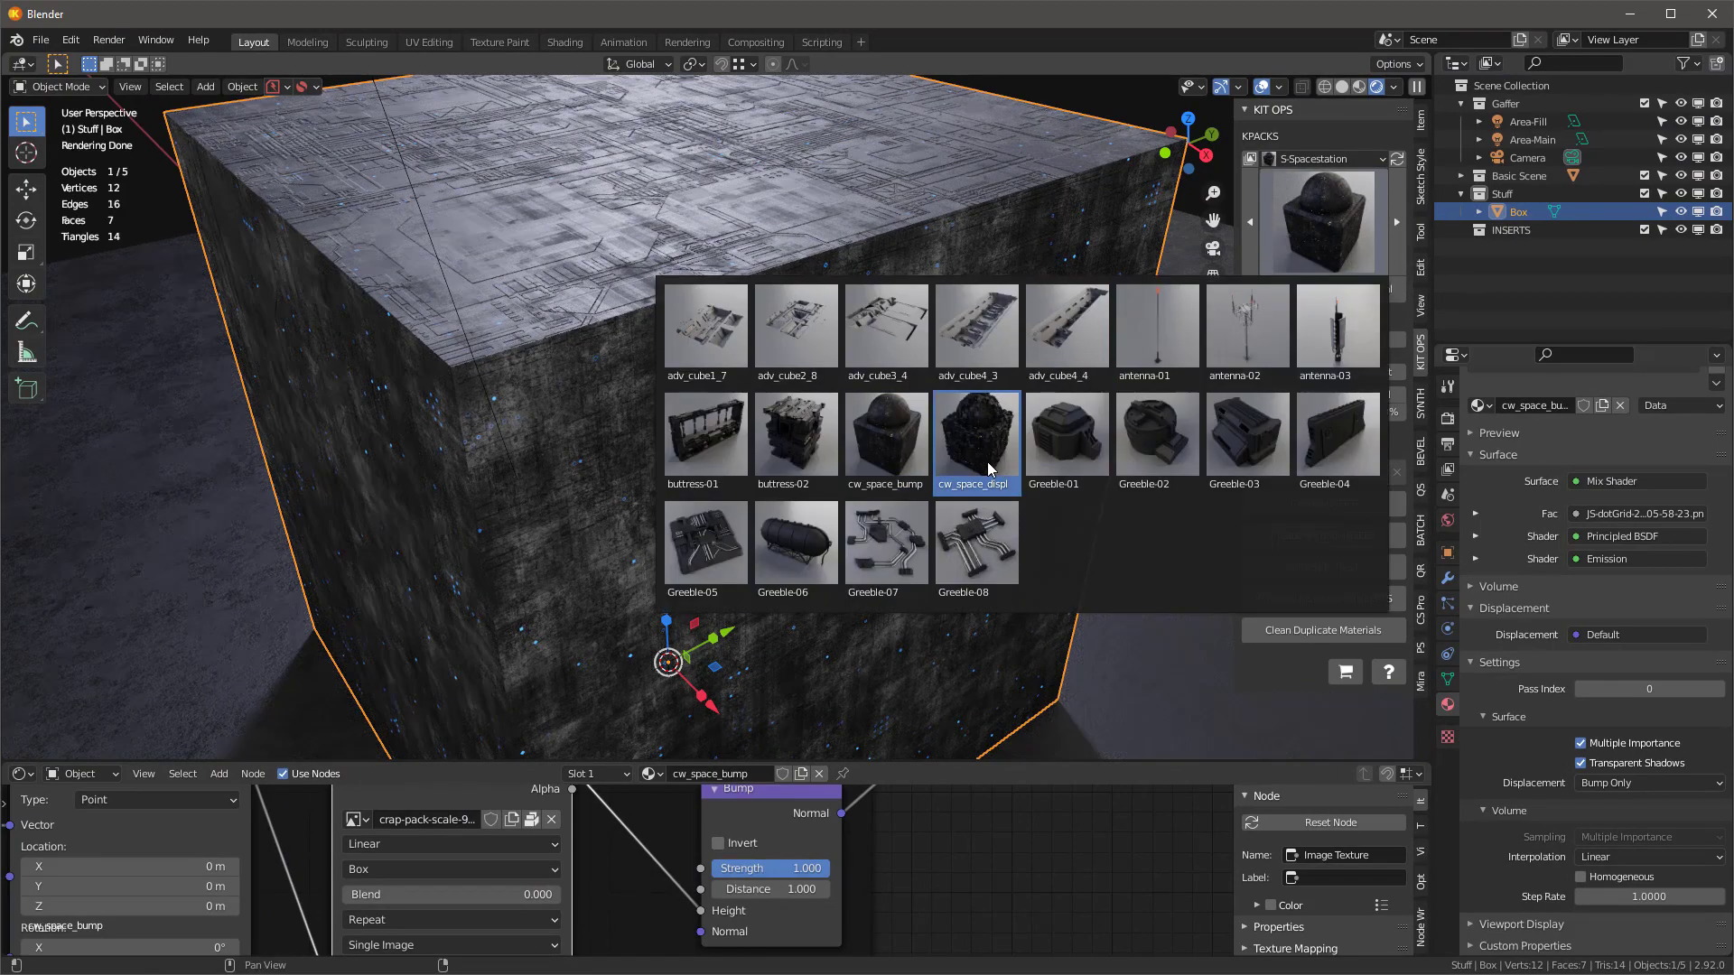
click(989, 463)
click(1359, 291)
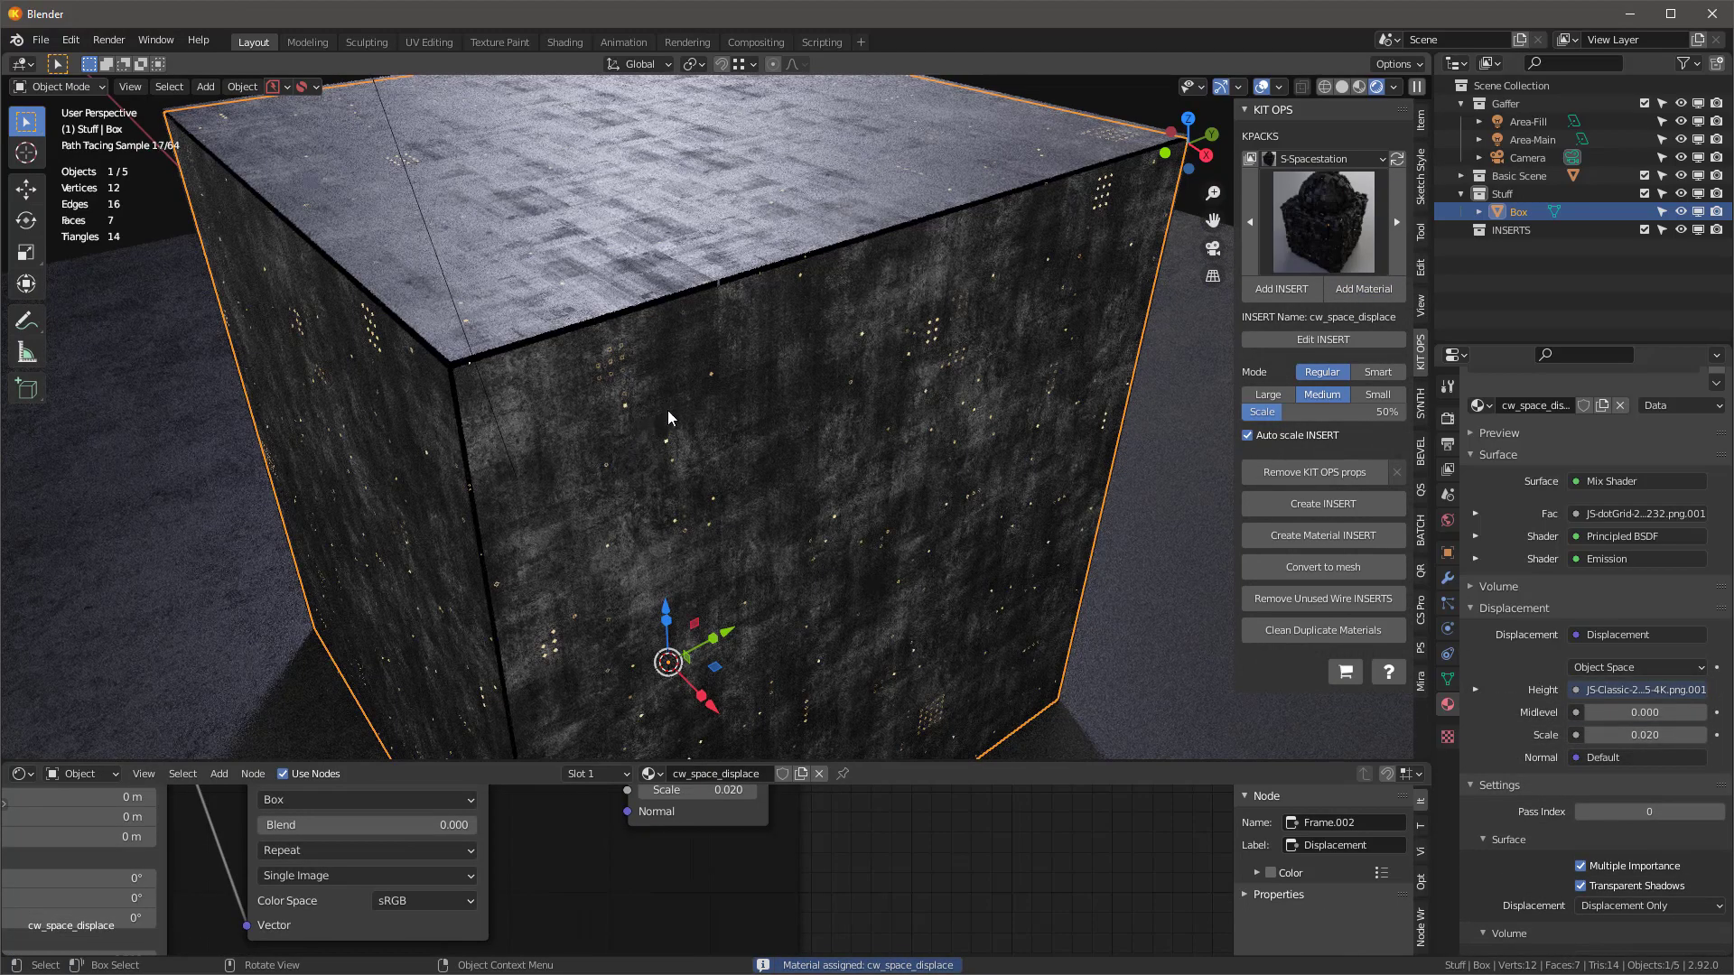
middle_drag(668, 412, 700, 403)
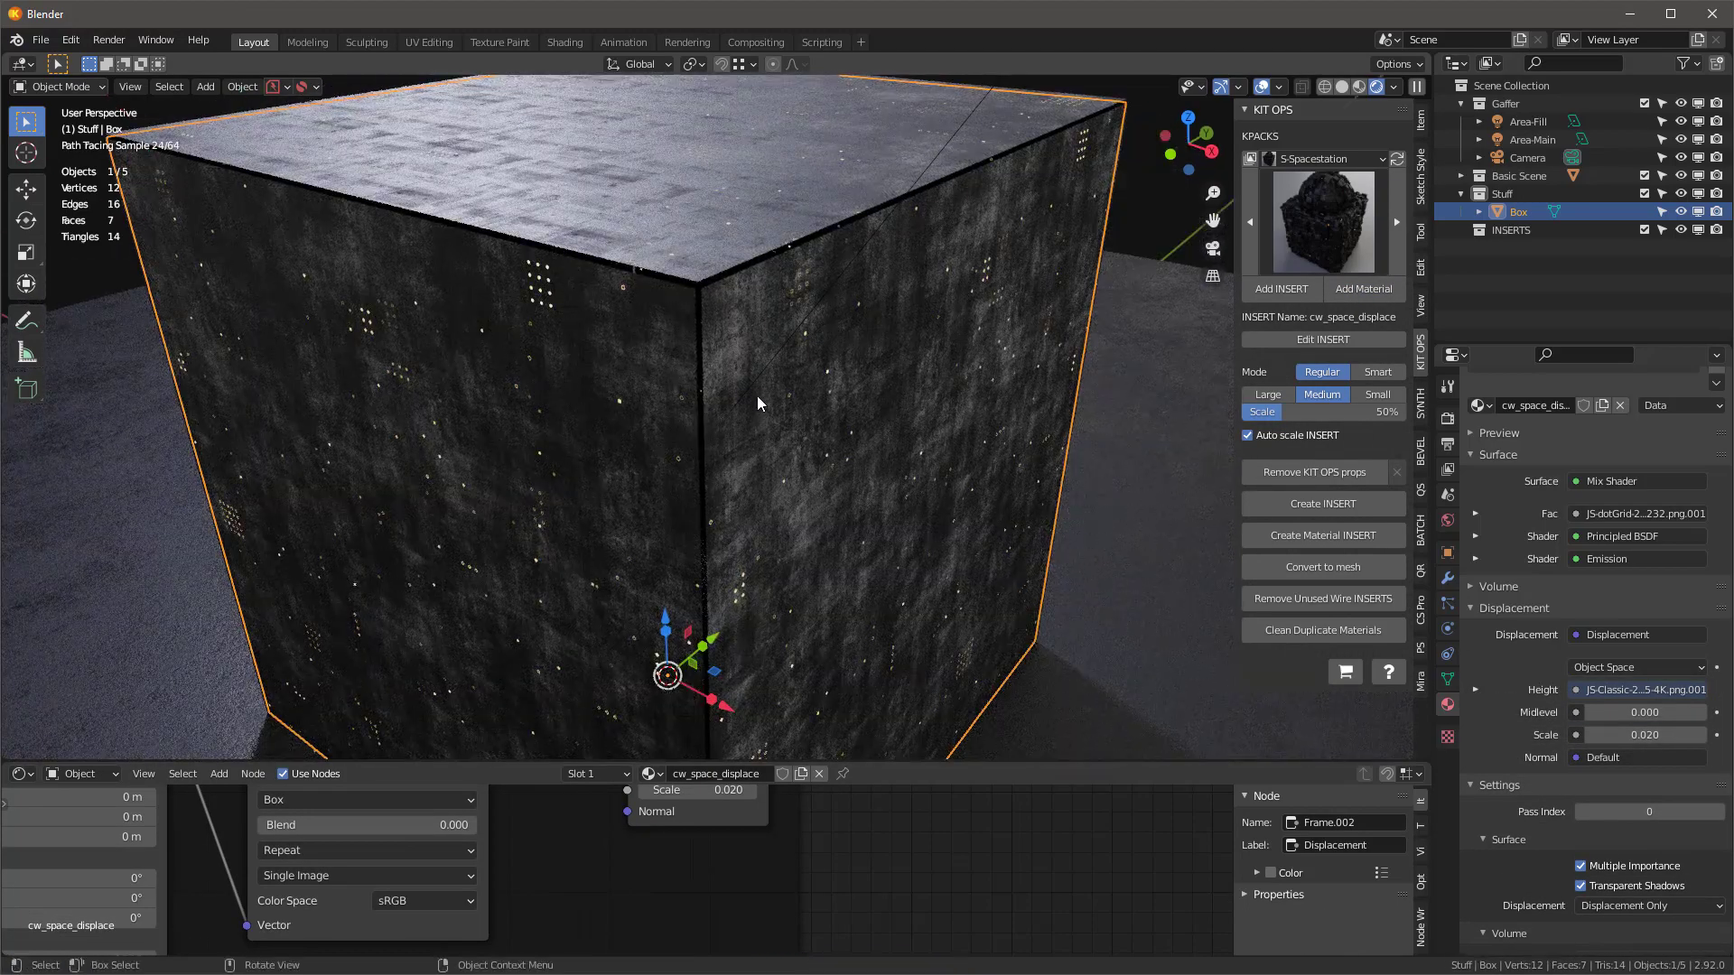
- Switch the Cycles feature set to Experimental in the render settings
scroll(849, 211, down, 1)
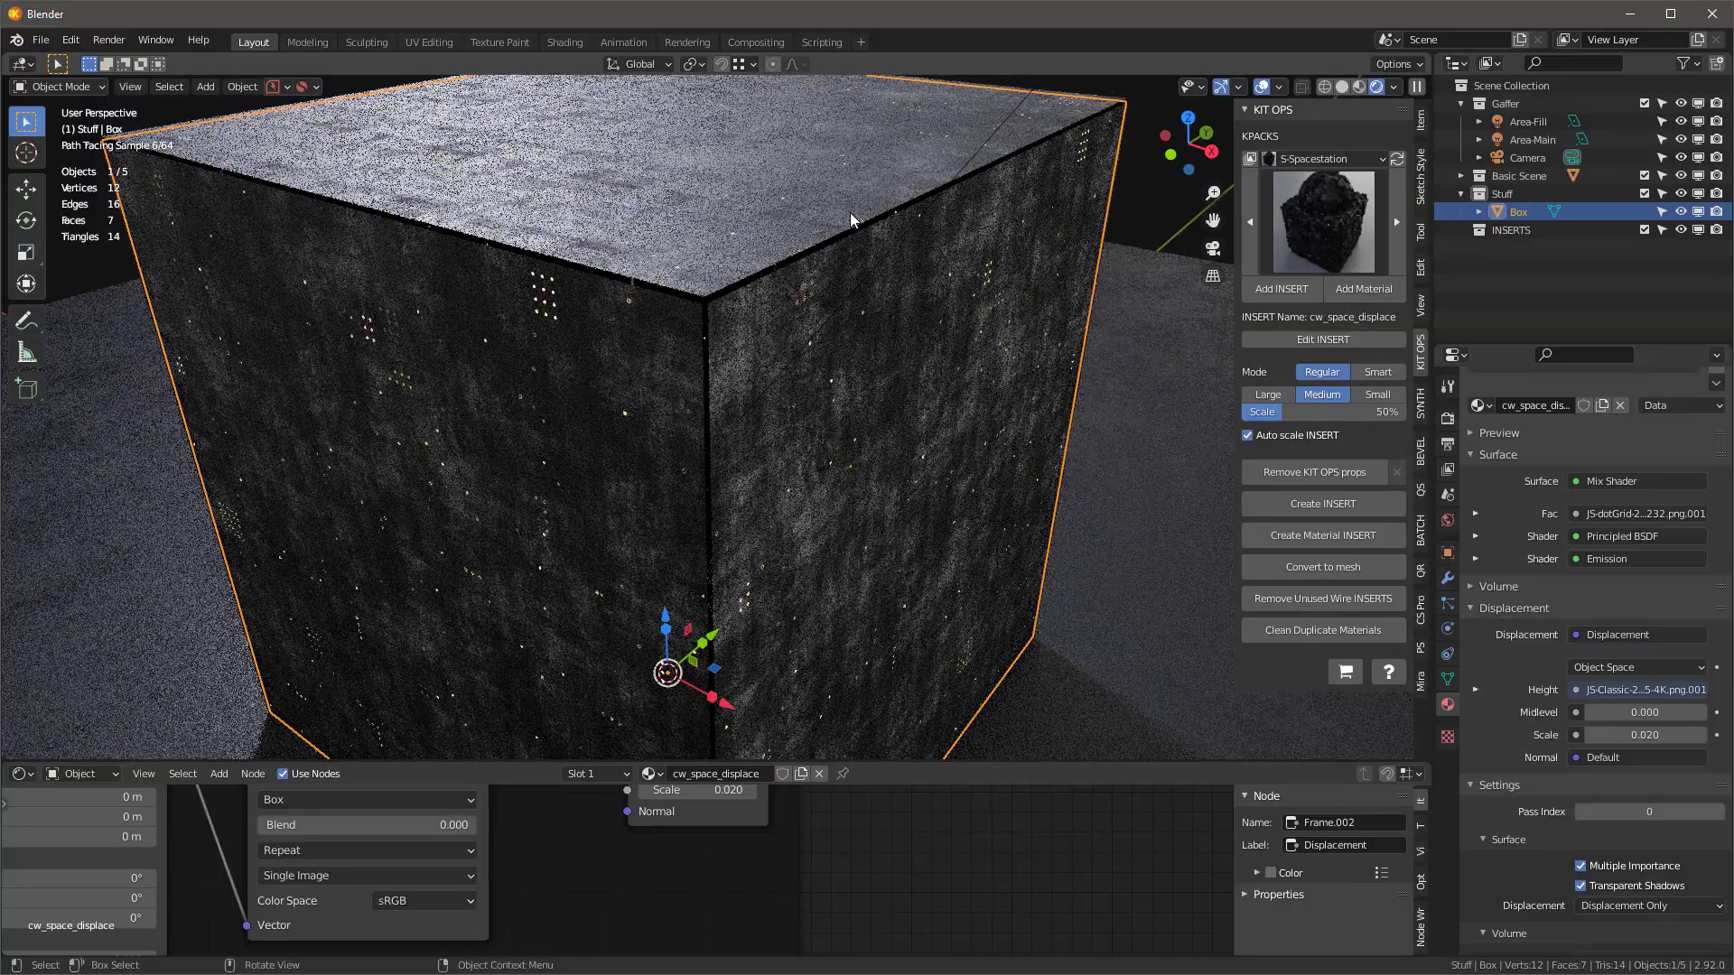
scroll(852, 213, down, 2)
scroll(860, 188, up, 2)
middle_drag(863, 188, 1147, 375)
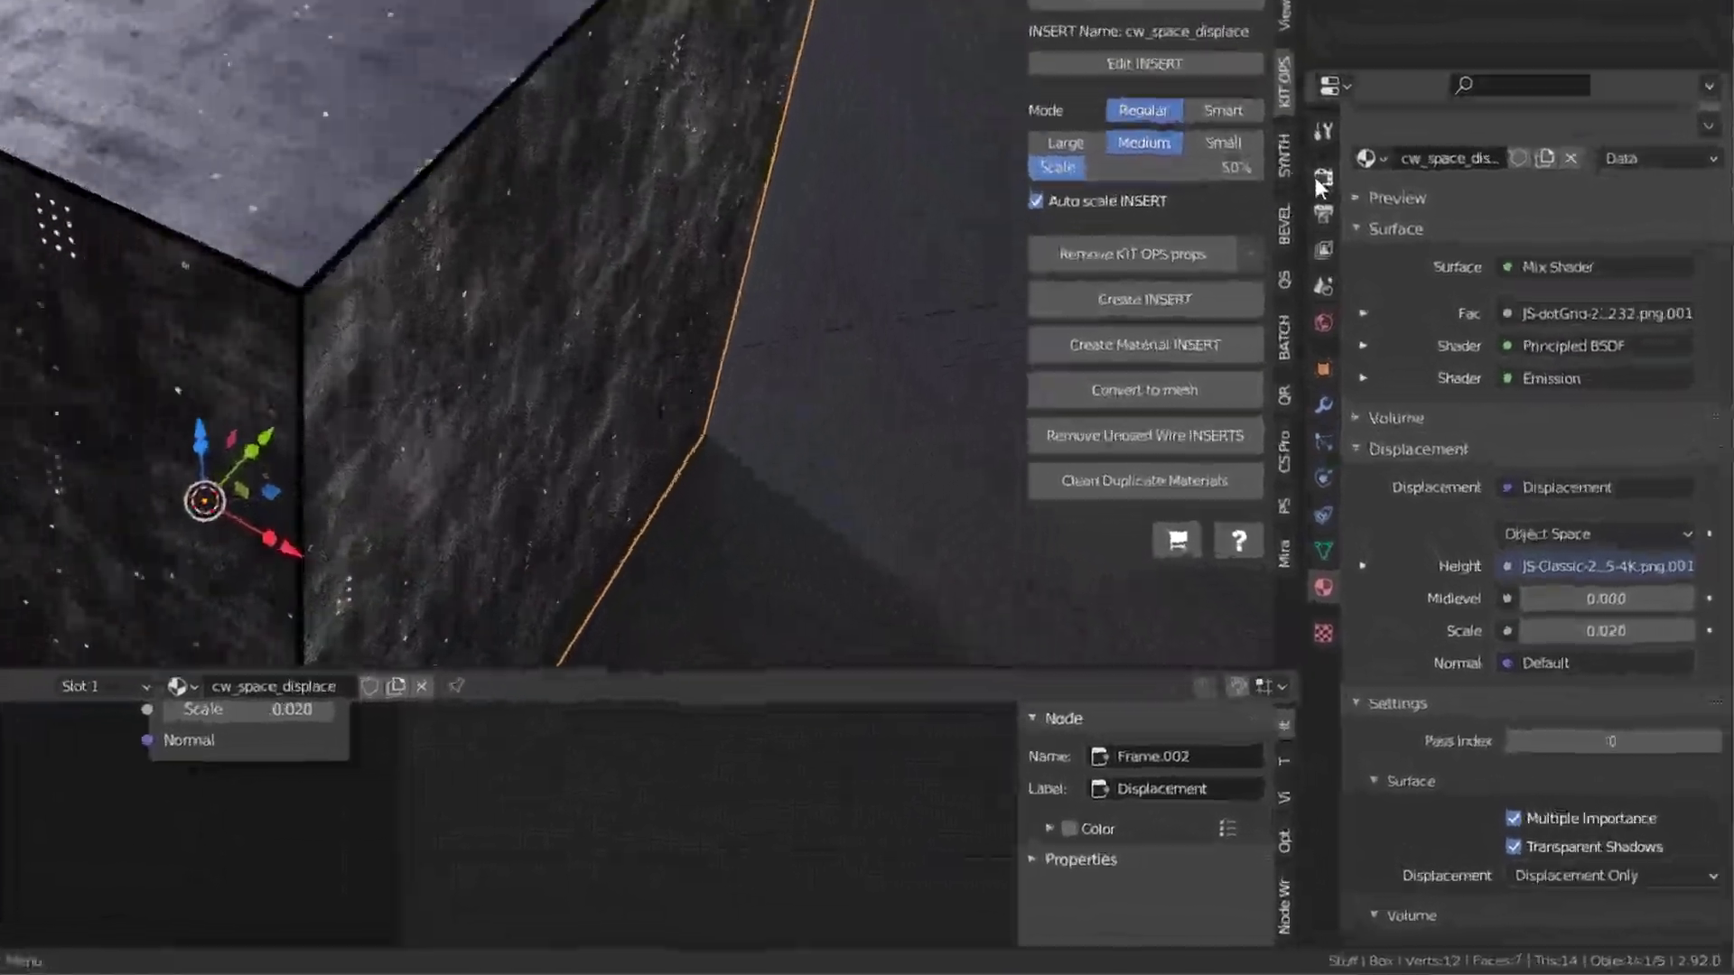
click(1320, 178)
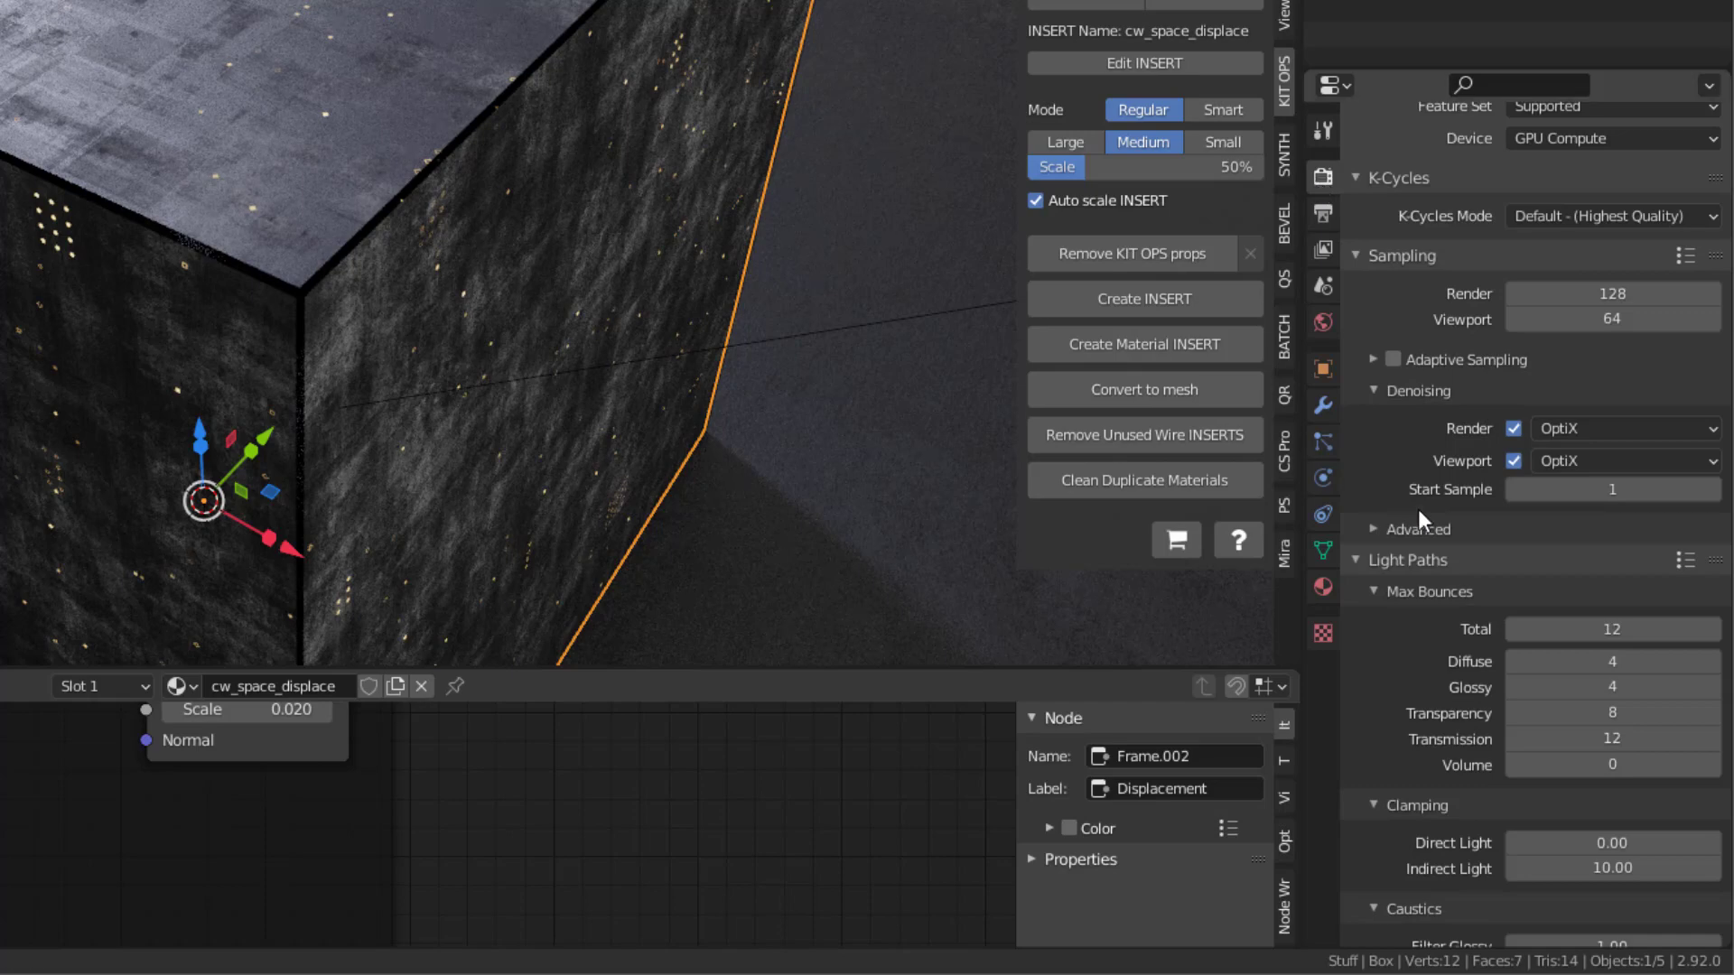
scroll(1418, 515, up, 3)
click(1546, 202)
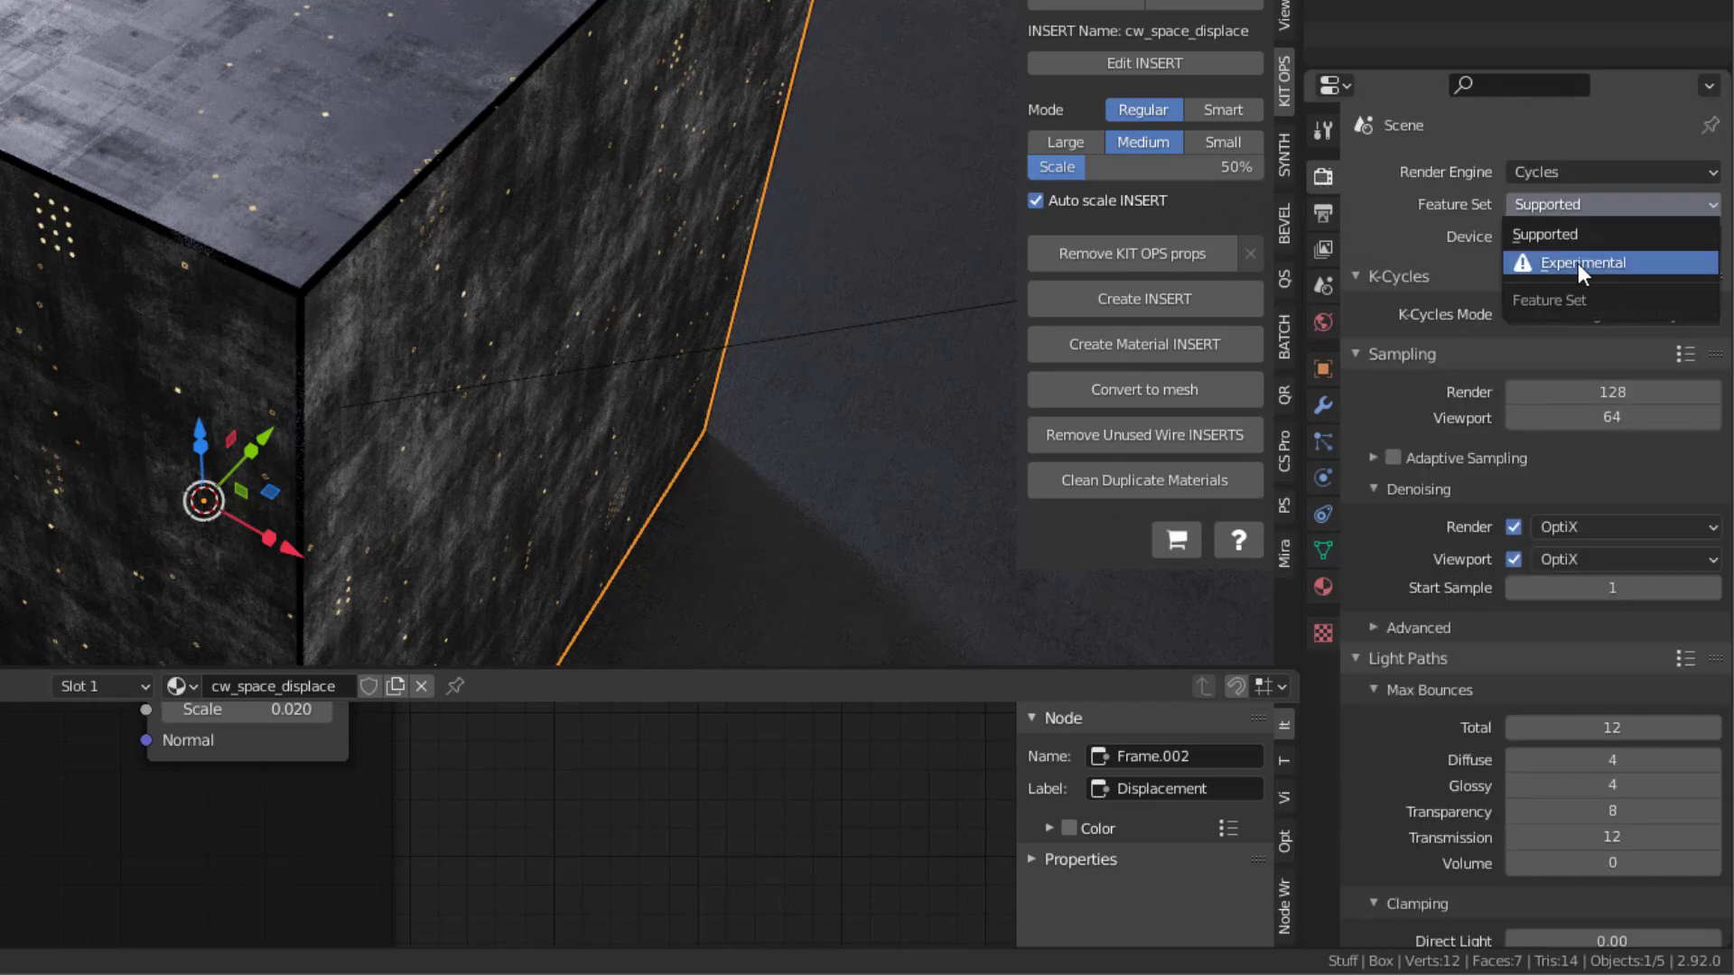
click(1579, 263)
- Set the render subdivision settings to a 1.00 px viewport dicing rate and a maximum of 16 subdivisions
scroll(1401, 525, down, 10)
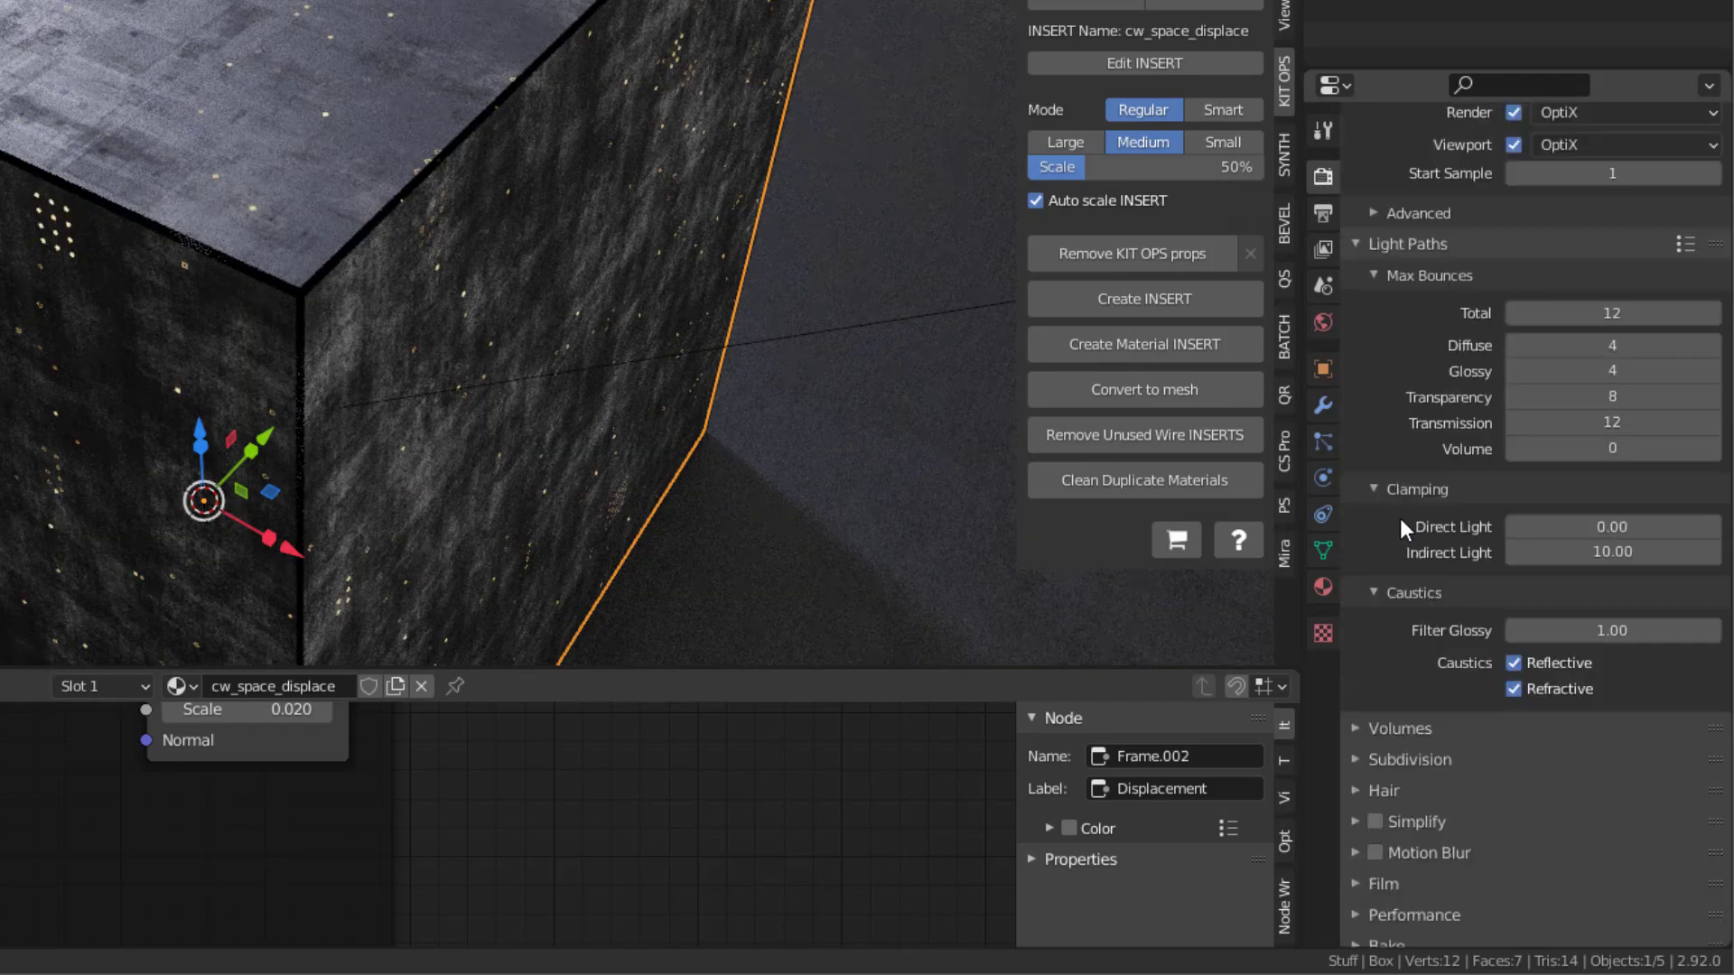
scroll(1400, 525, down, 1)
click(1361, 708)
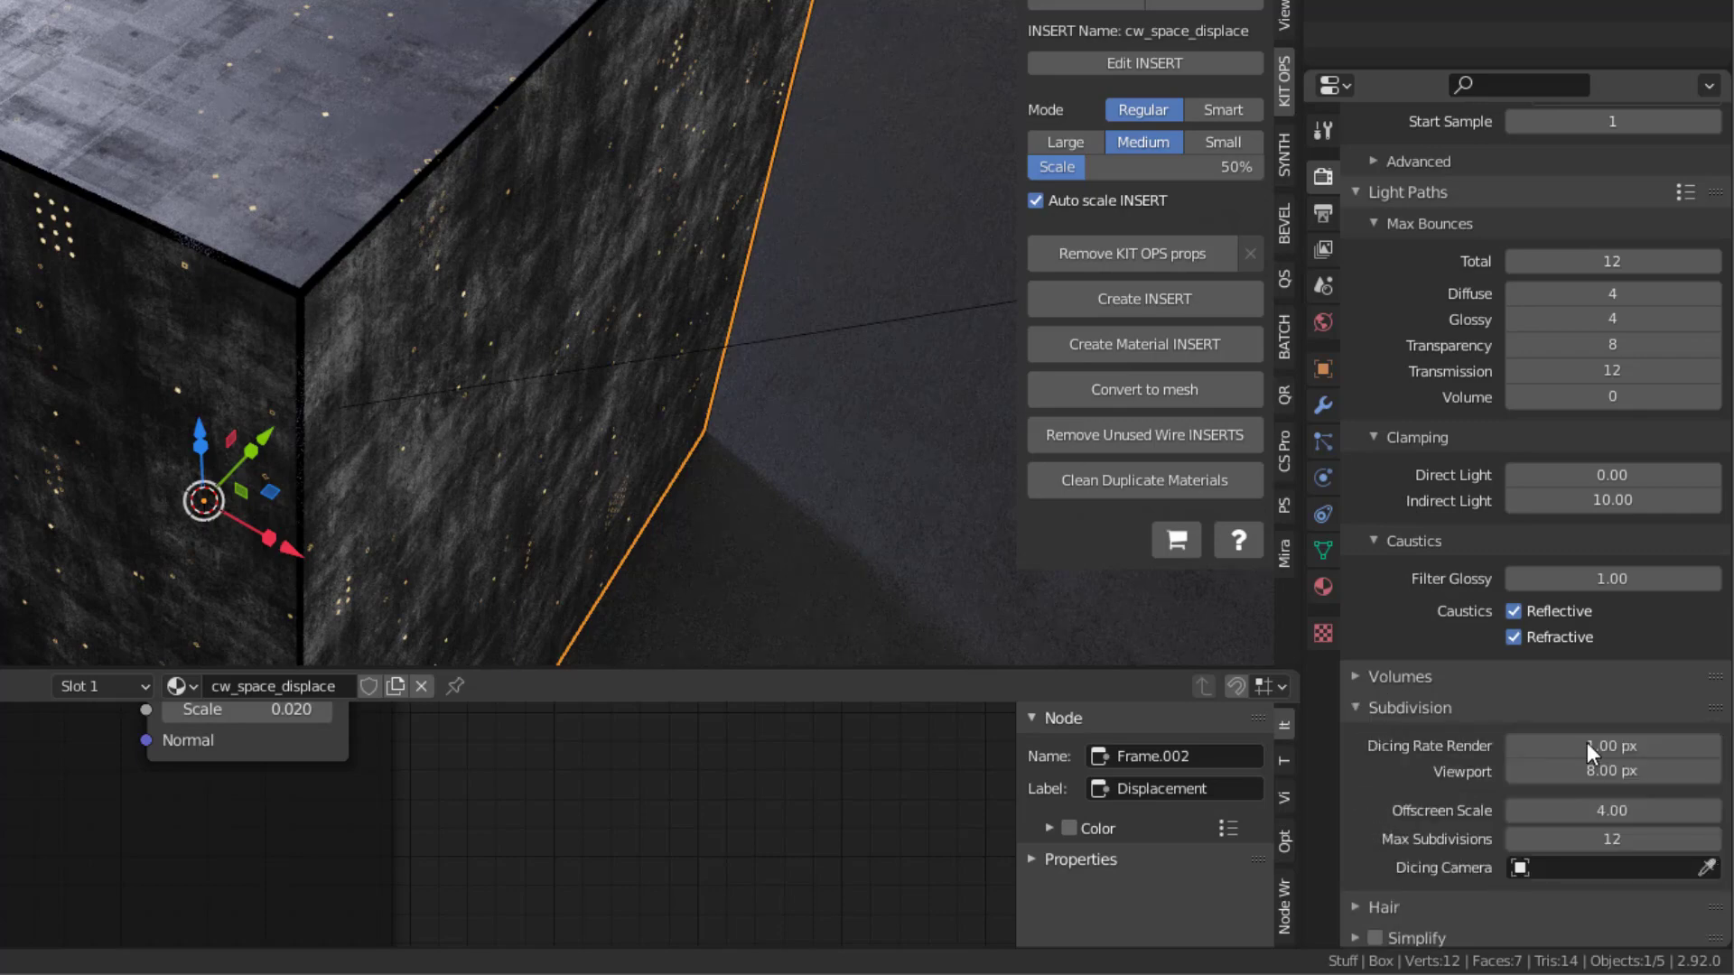
click(1599, 775)
key(Return)
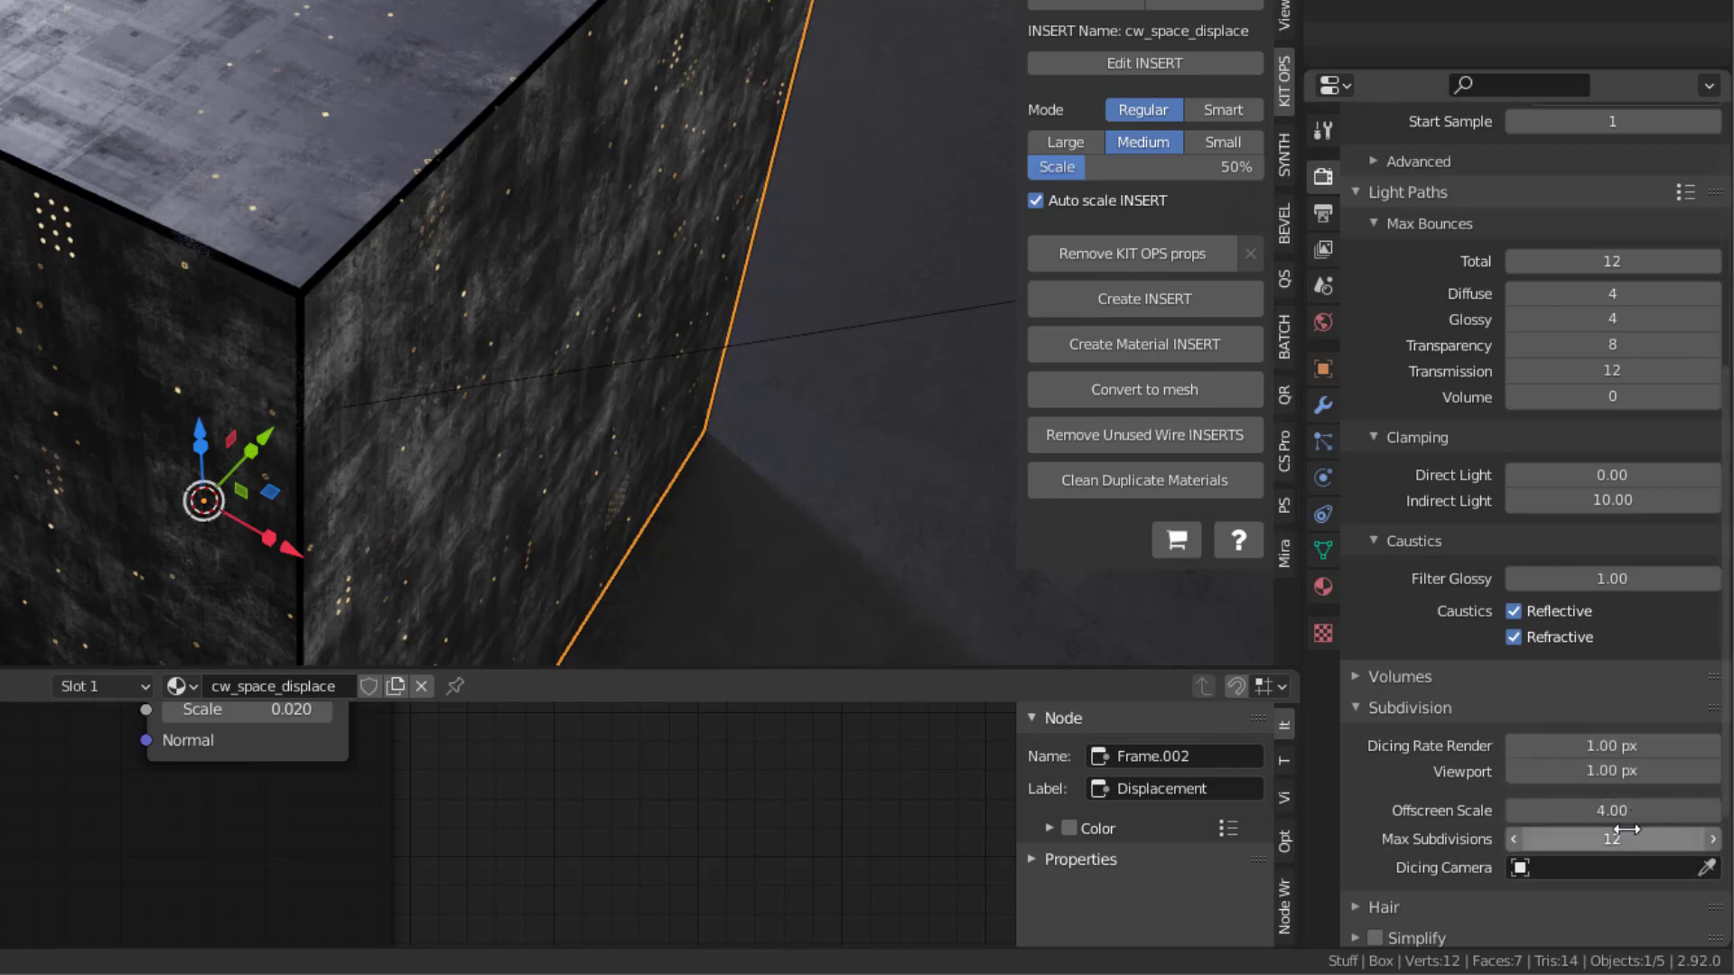
click(1659, 840)
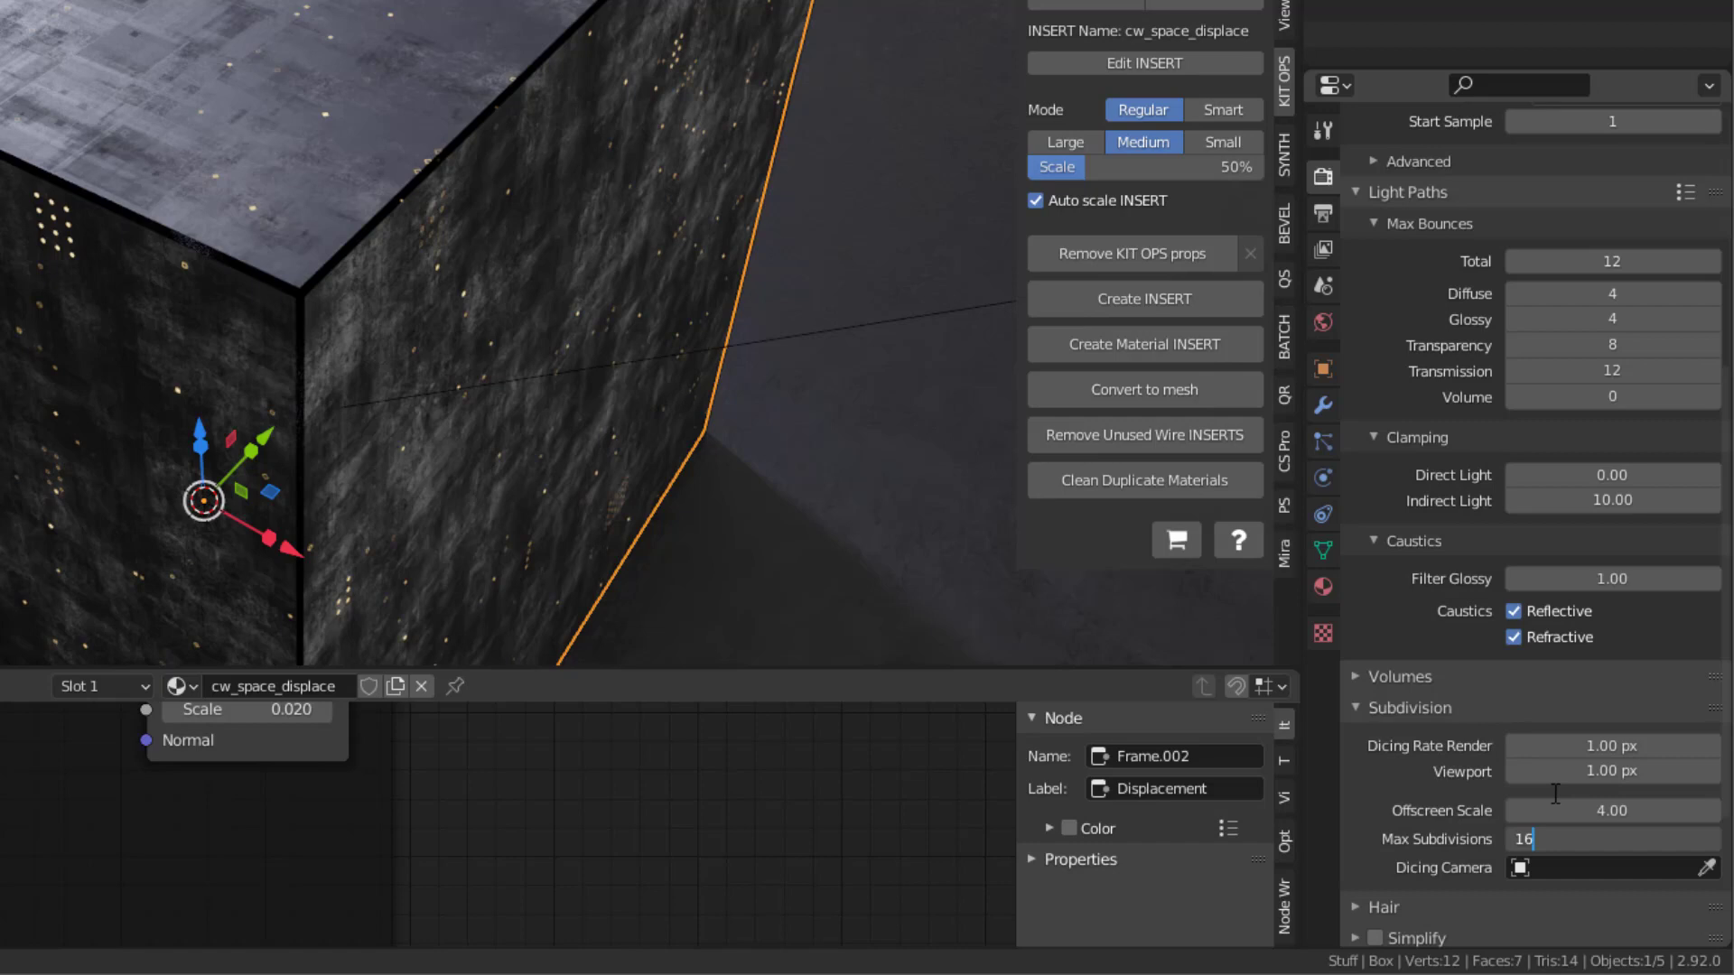
key(Return)
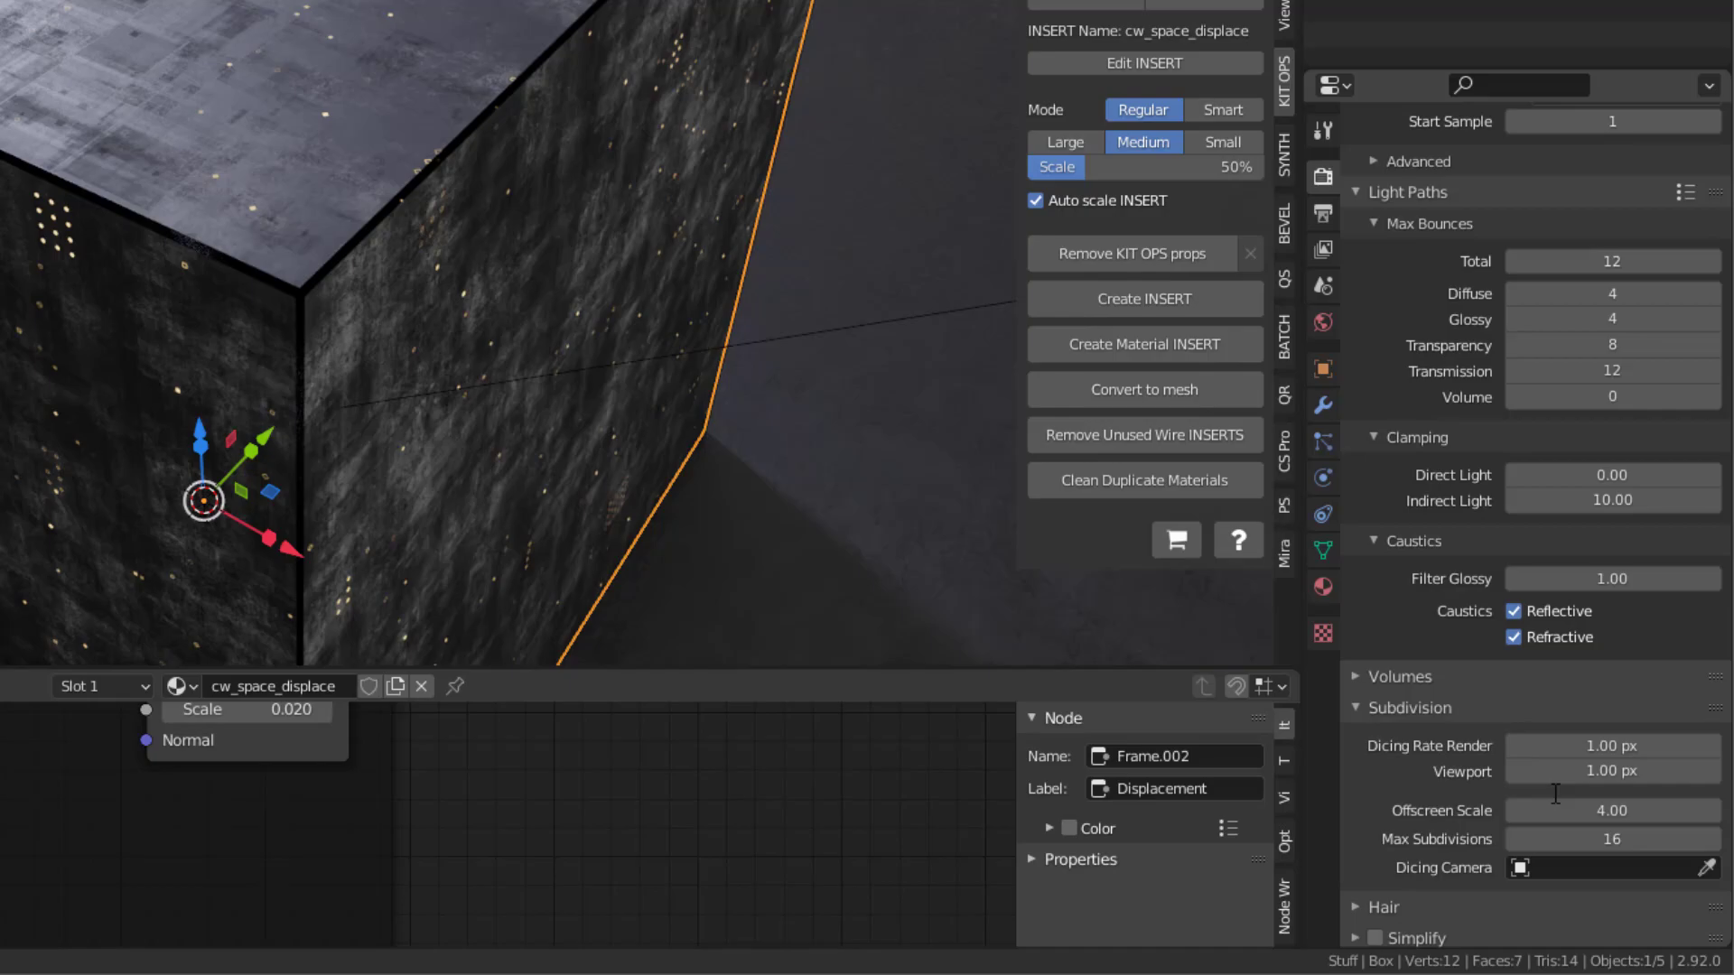
mouse_move(517, 204)
middle_down()
mouse_move(404, 122)
mouse_move(525, 210)
middle_up()
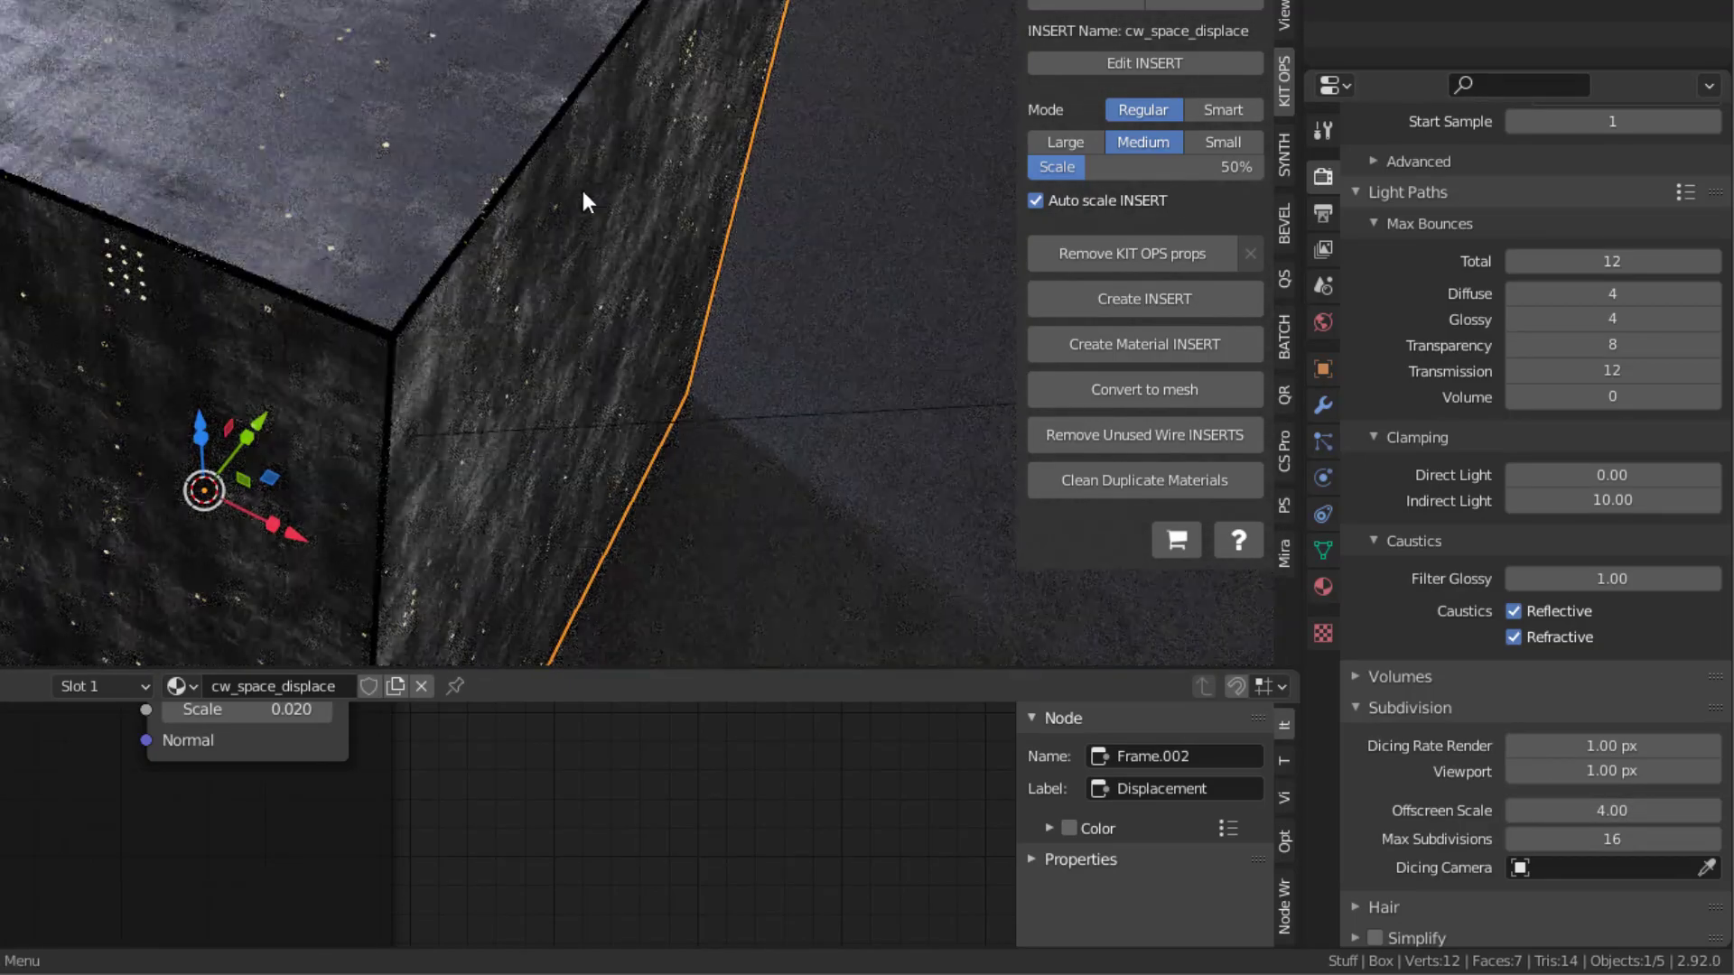
- Choose Displacement Only as the surface displacement method of the cw_space_displace material
click(1329, 586)
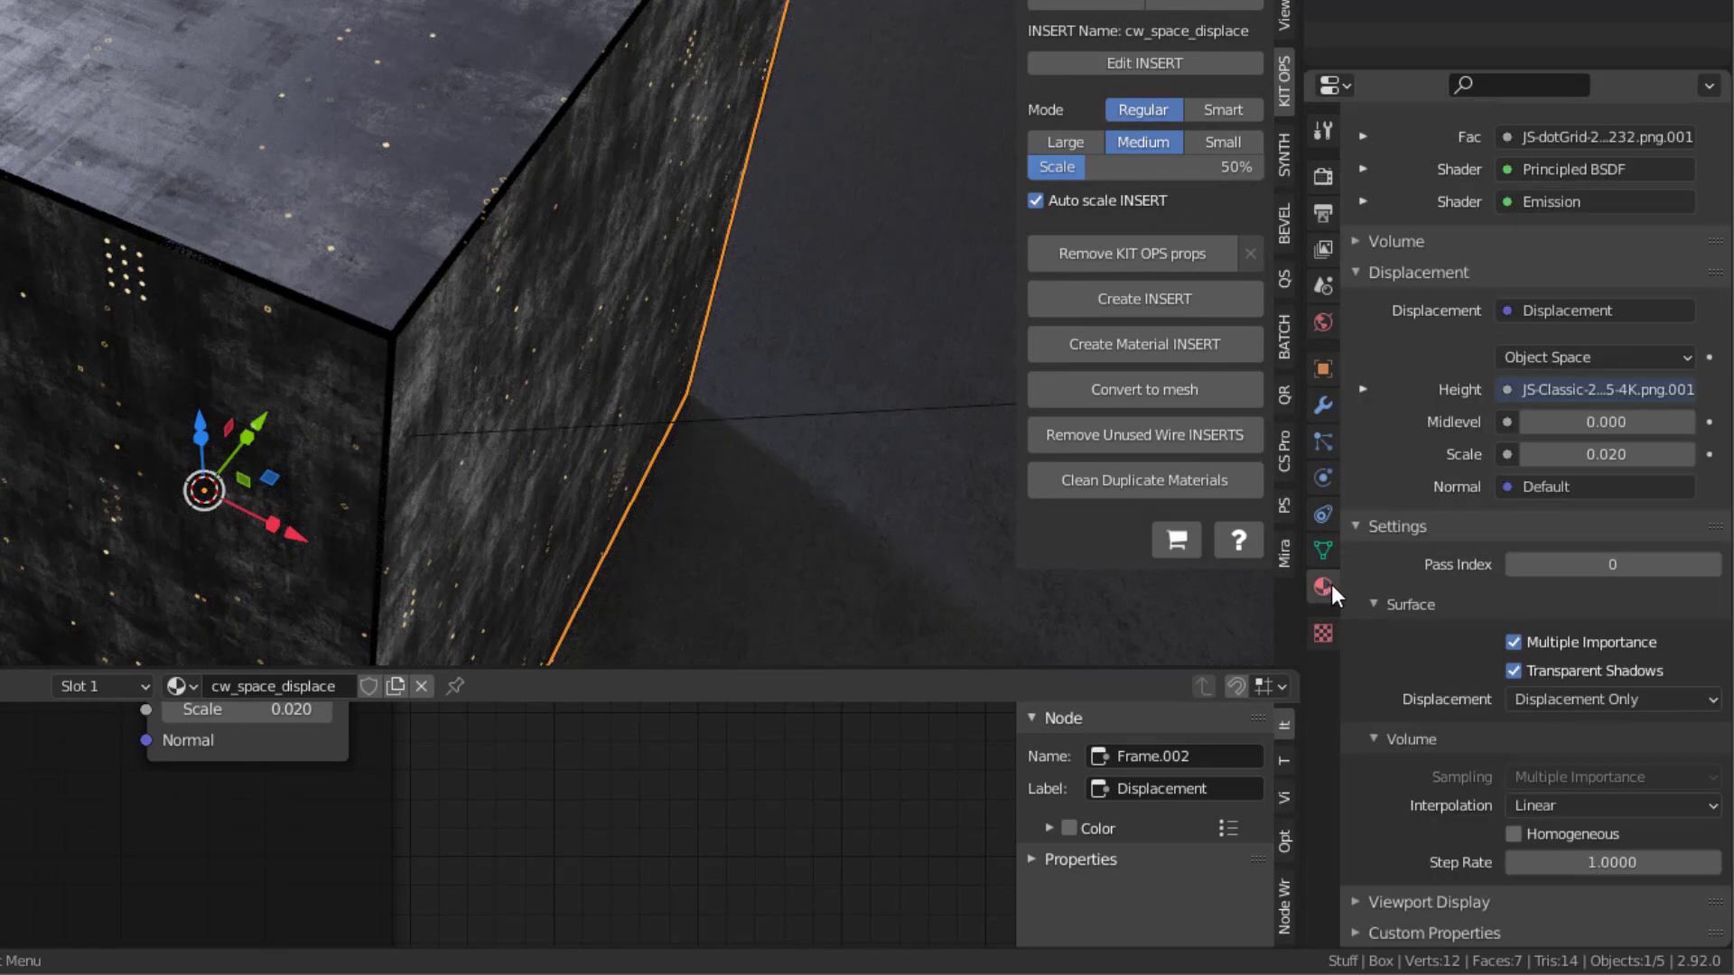
scroll(1514, 424, up, 3)
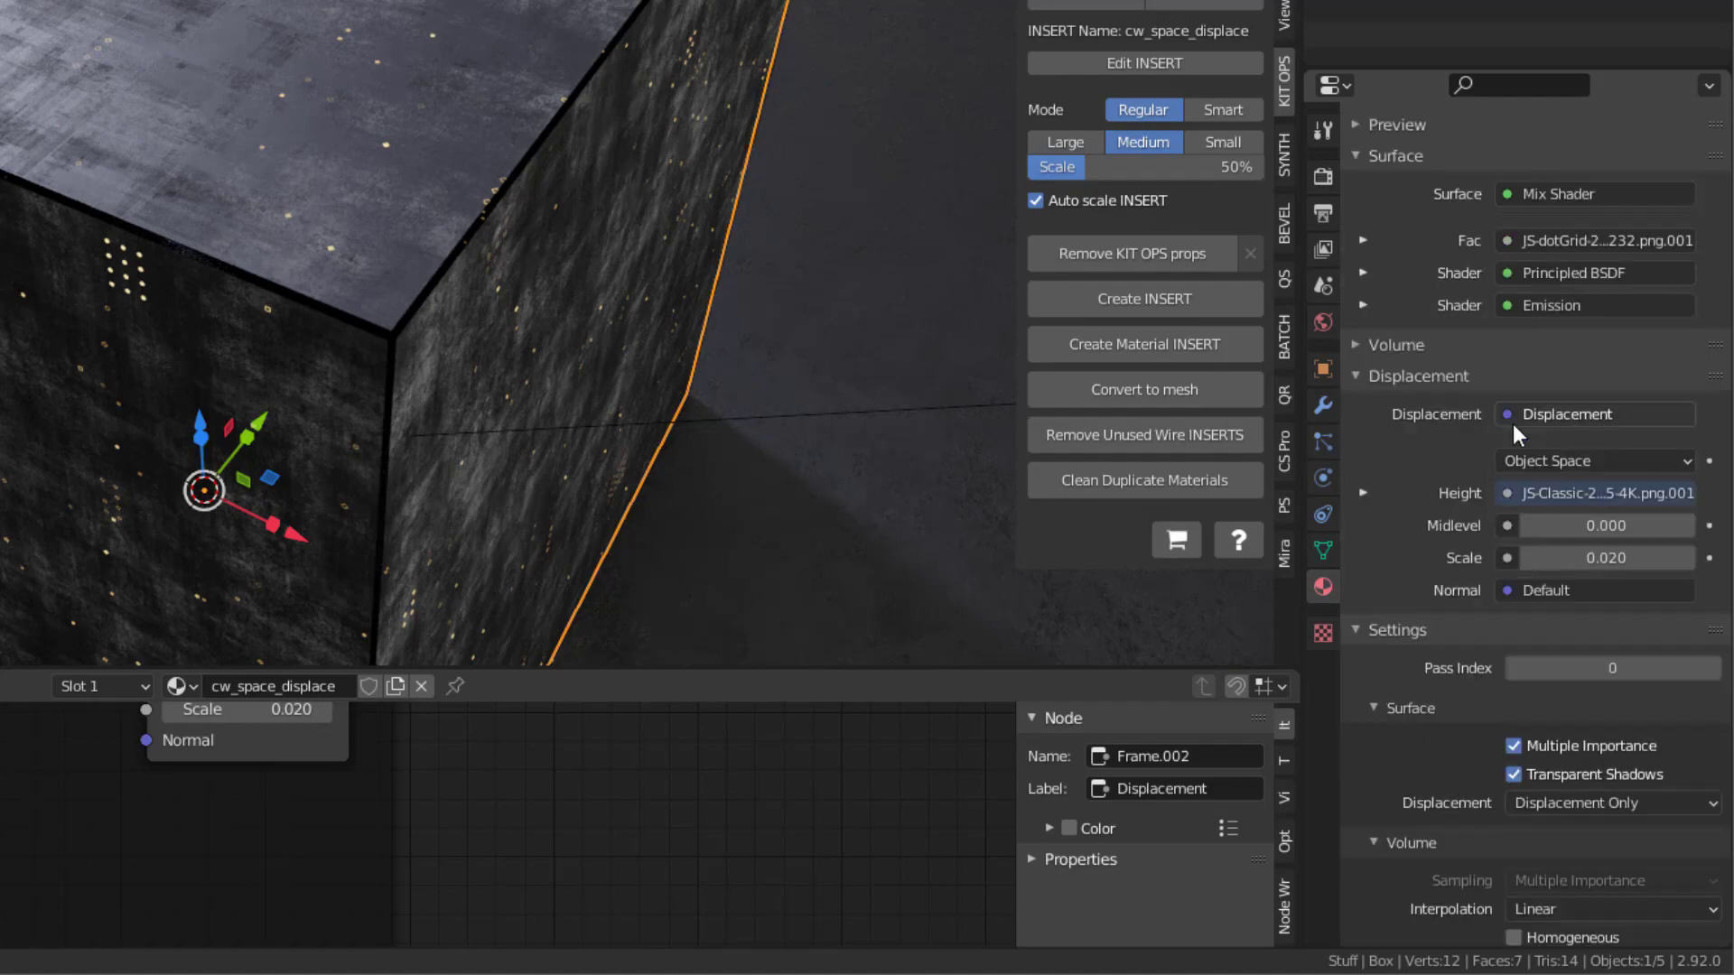
scroll(1400, 782, down, 3)
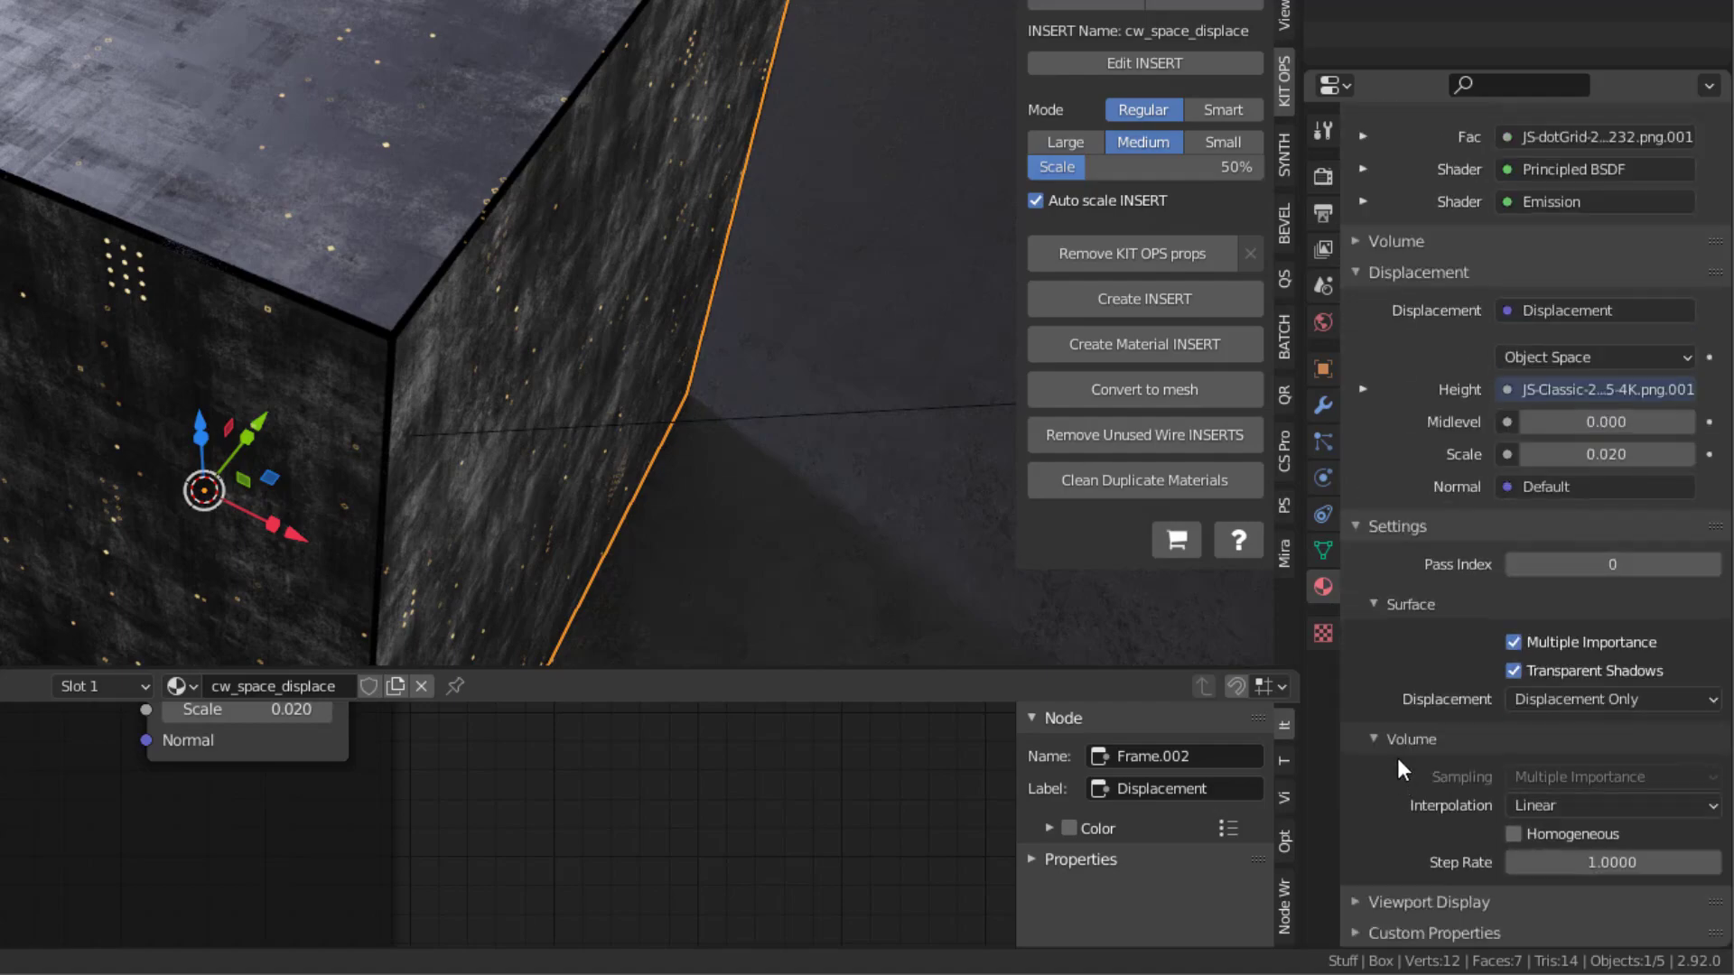
click(1558, 697)
click(1618, 757)
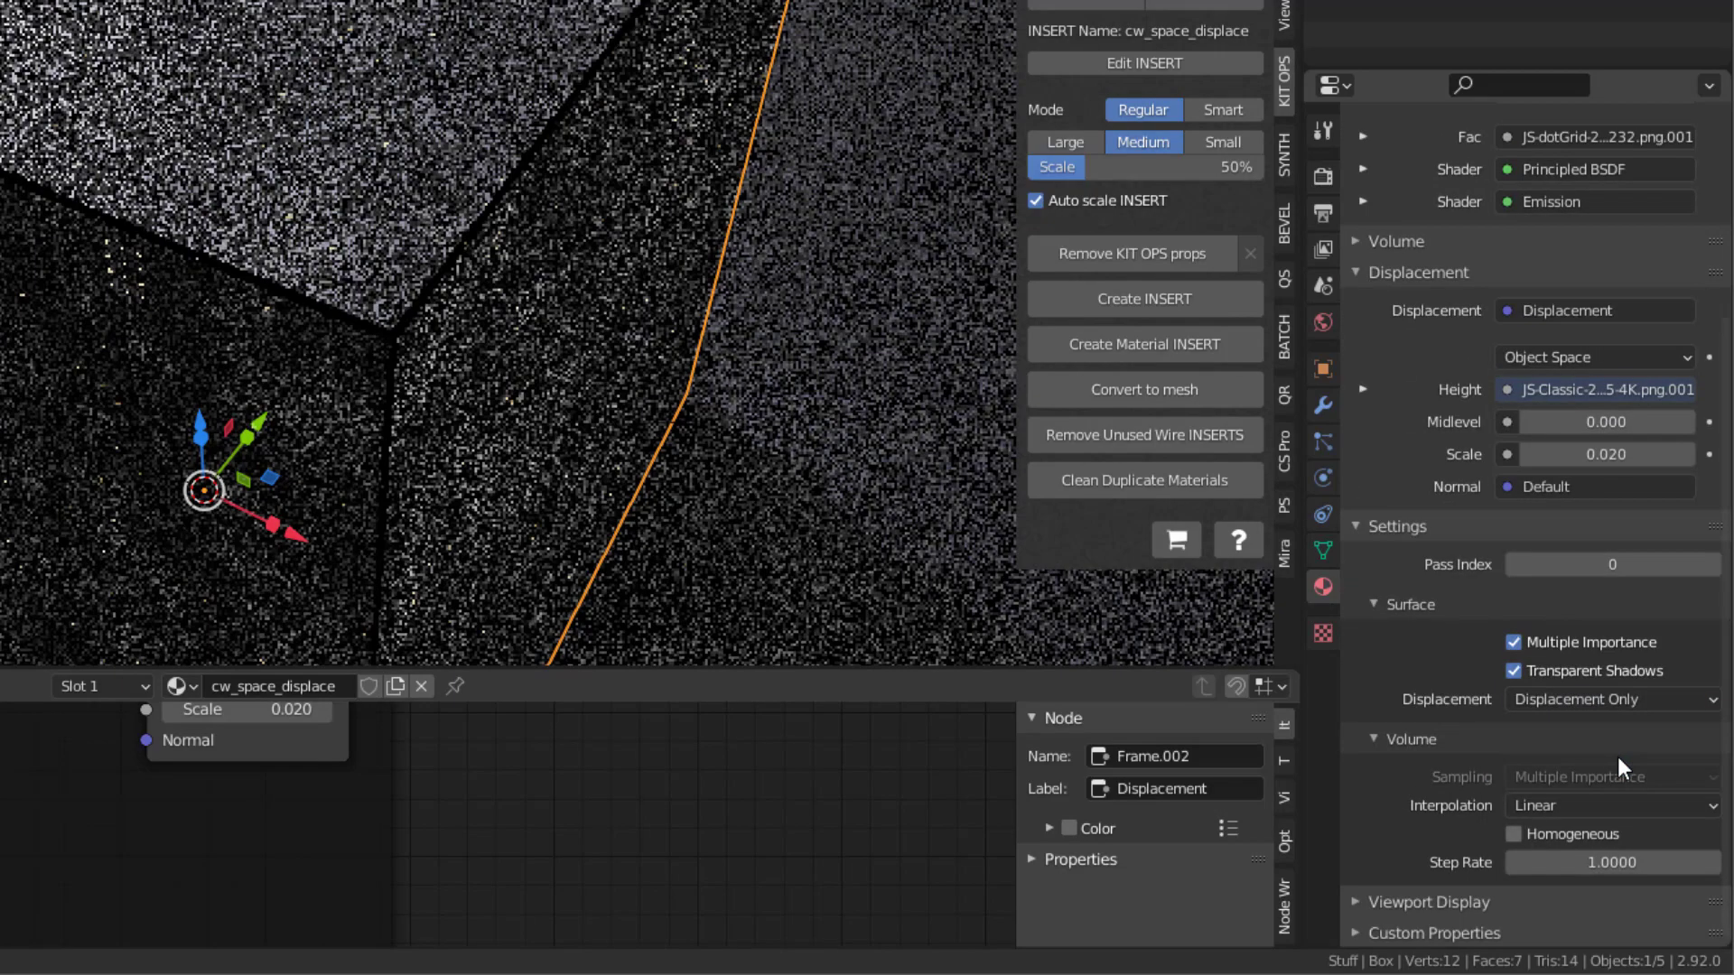
- Add a Subdivision Surface modifier to the box, set to Simple with Adaptive Subdivision enabled
click(1324, 404)
click(1466, 170)
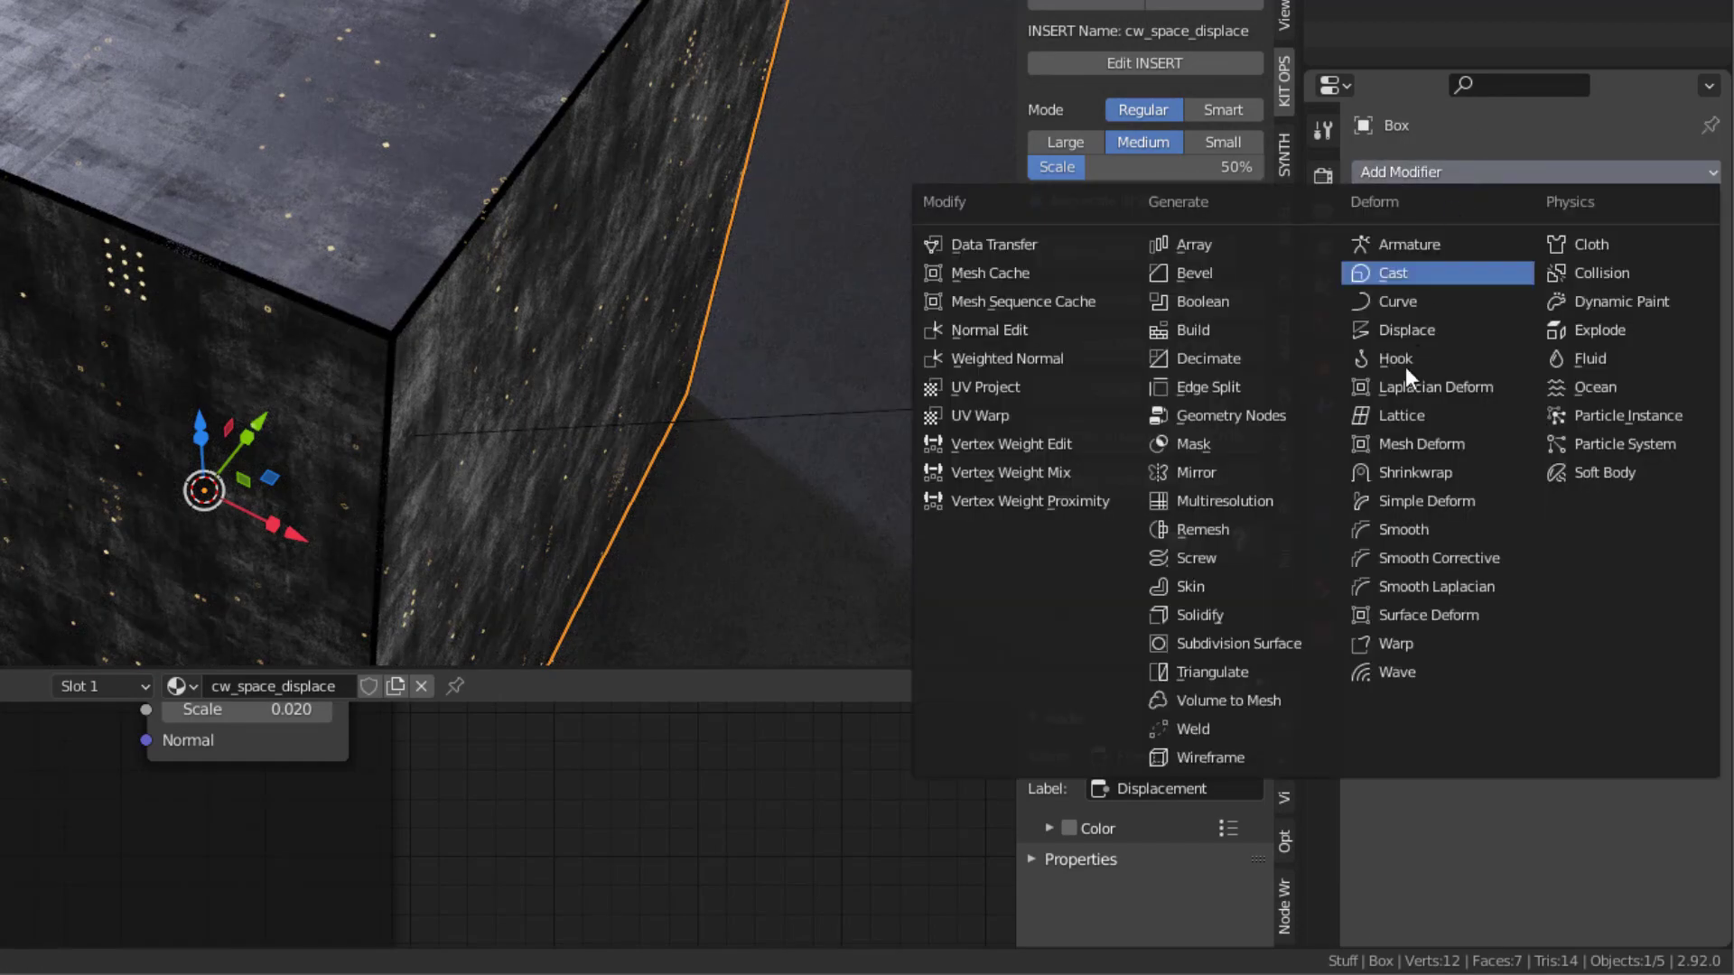
click(1217, 645)
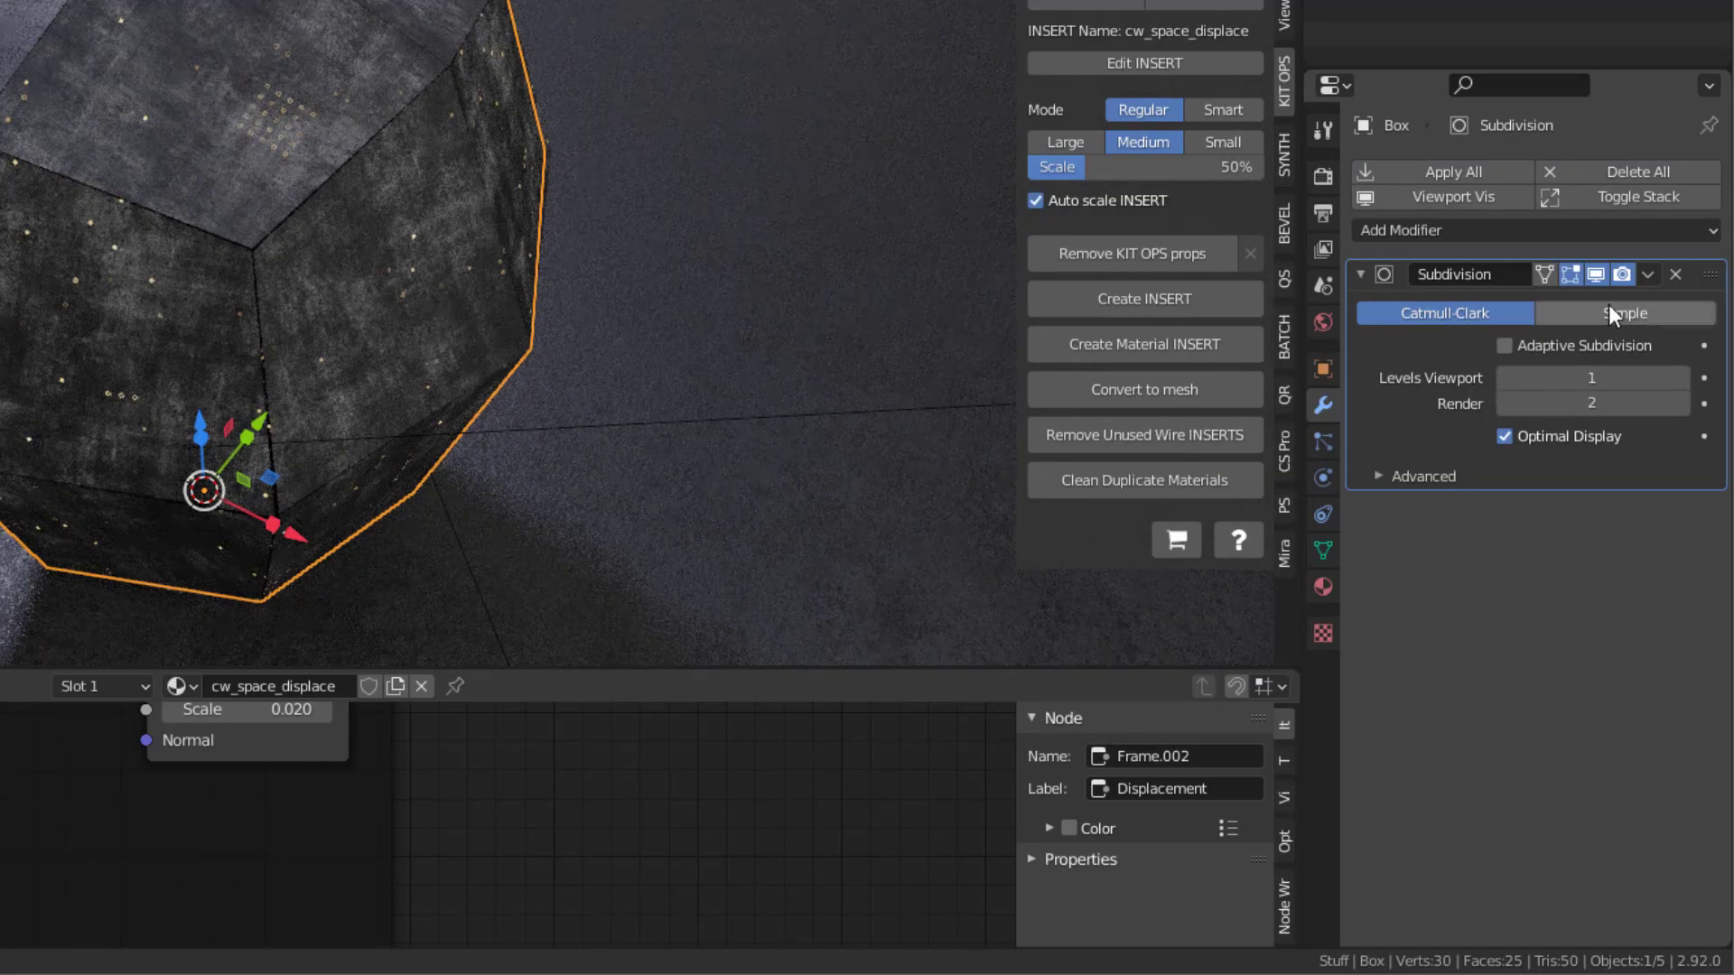
click(1608, 310)
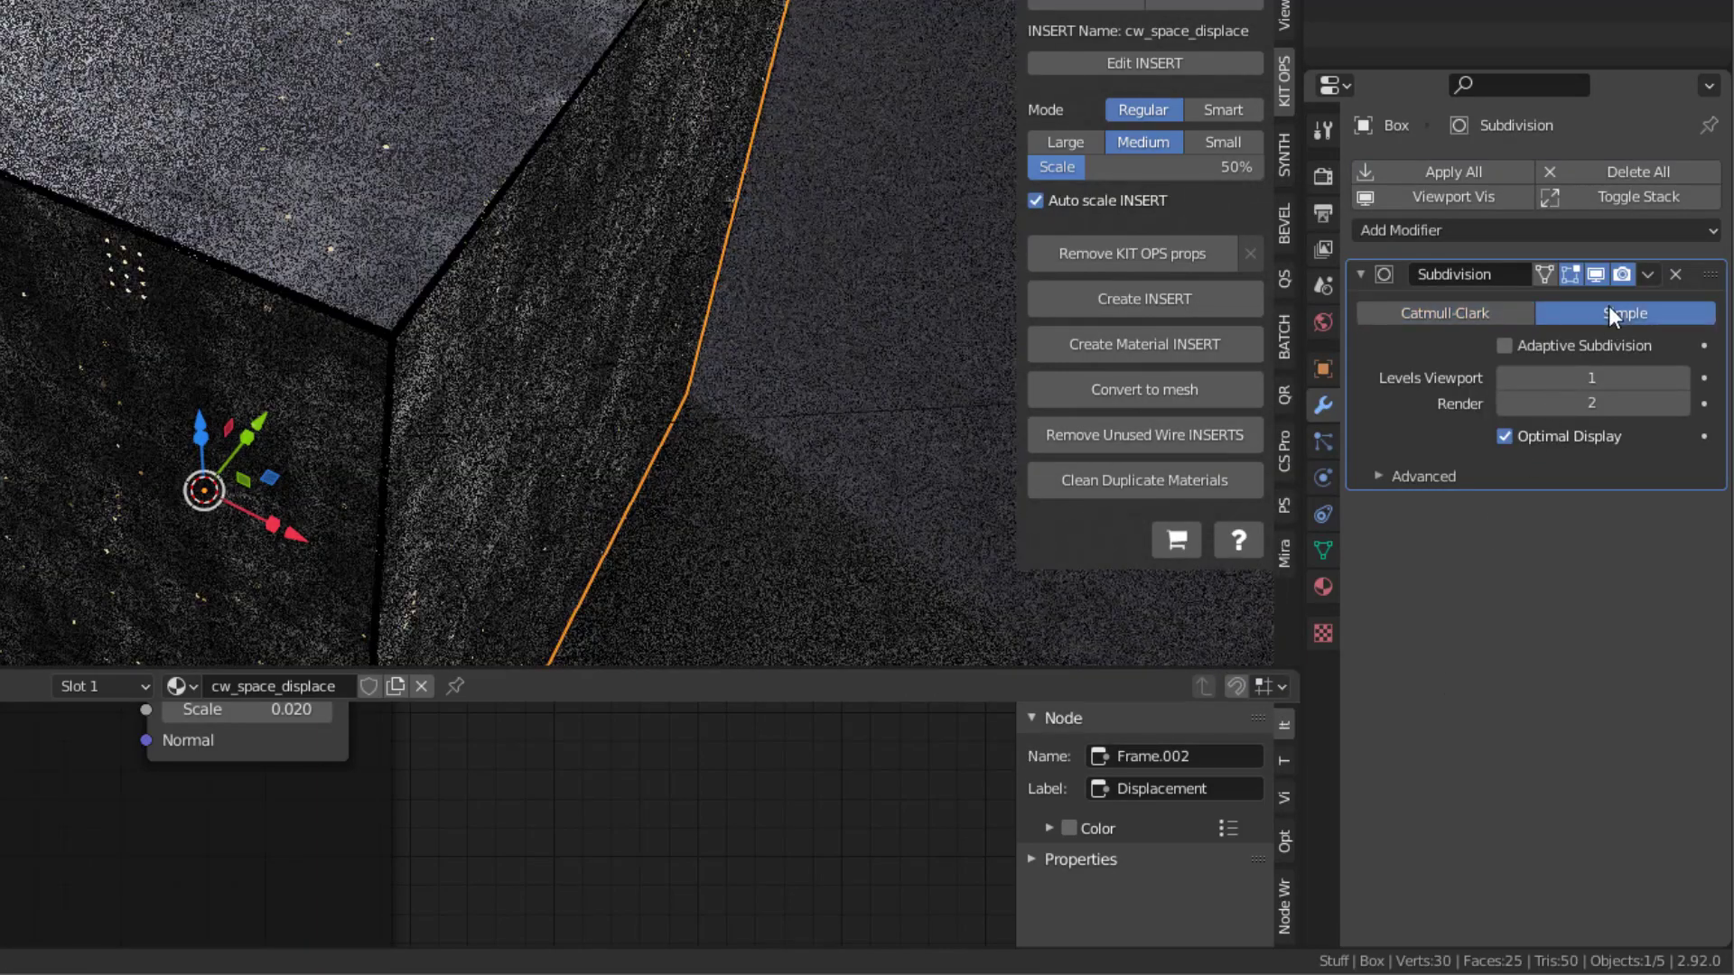
click(1504, 345)
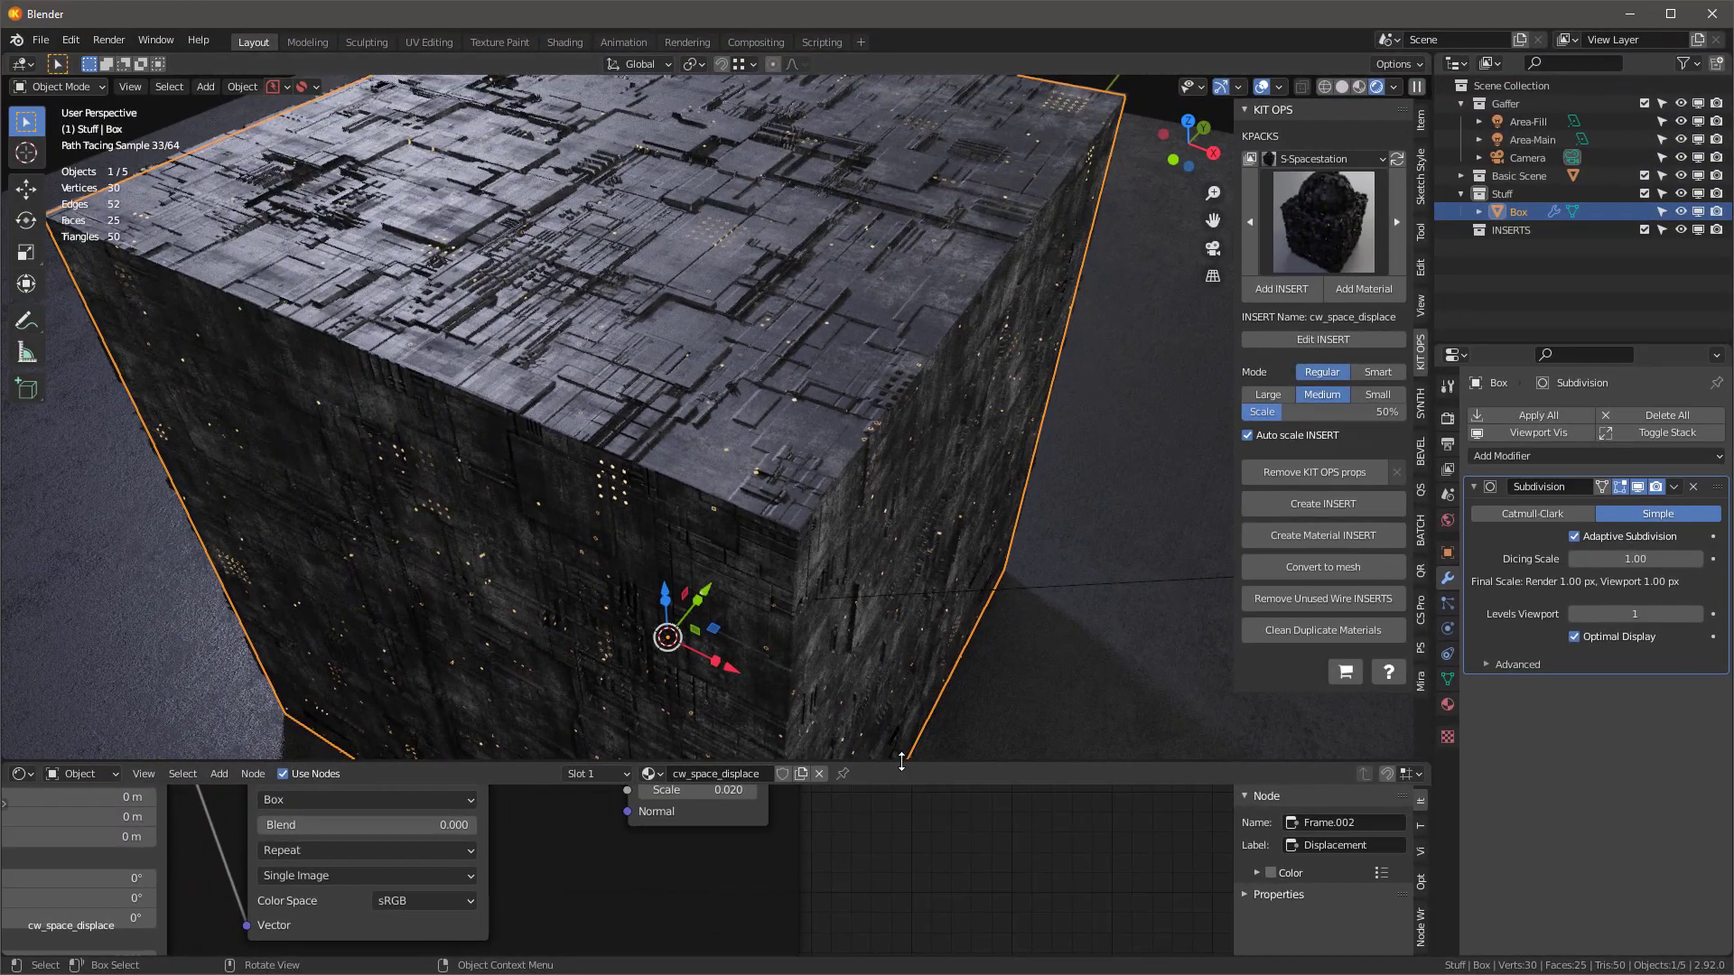
- Enlarge the node editor over the 3D view and look through the cw_space_displace node tree
drag(902, 761, 926, 473)
scroll(976, 670, down, 5)
scroll(976, 661, down, 3)
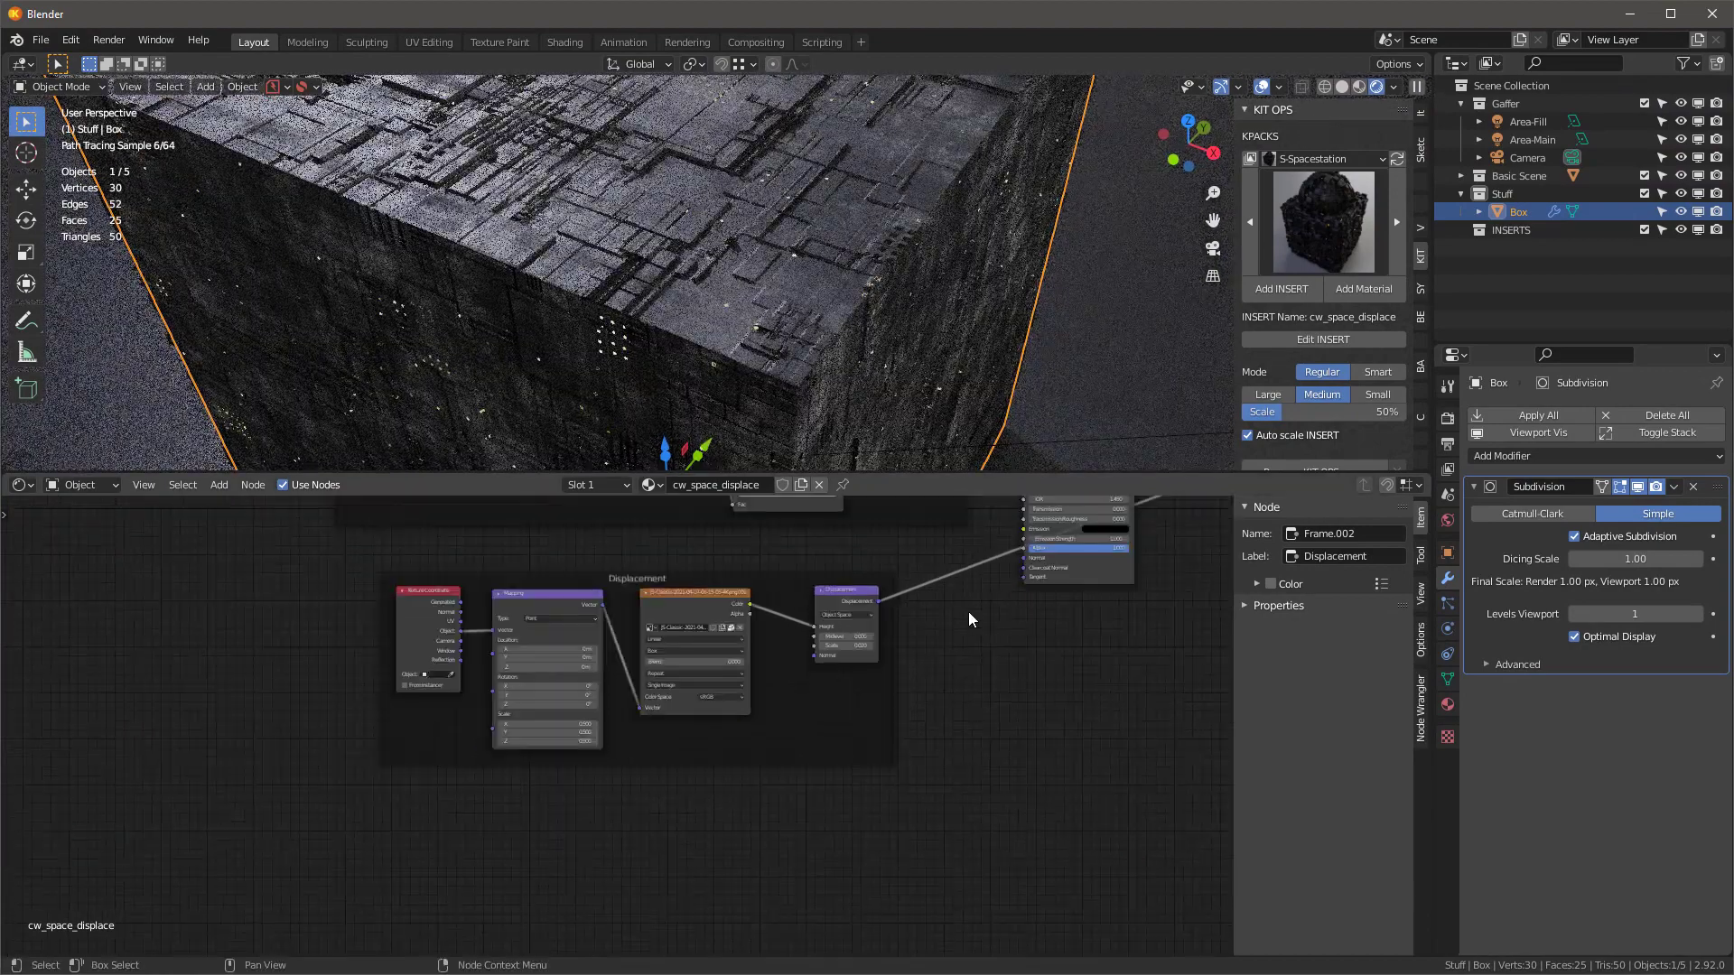
middle_drag(970, 611, 882, 884)
scroll(908, 700, down, 5)
middle_drag(882, 694, 940, 521)
scroll(866, 596, up, 5)
shift+middle_drag(954, 856, 1035, 683)
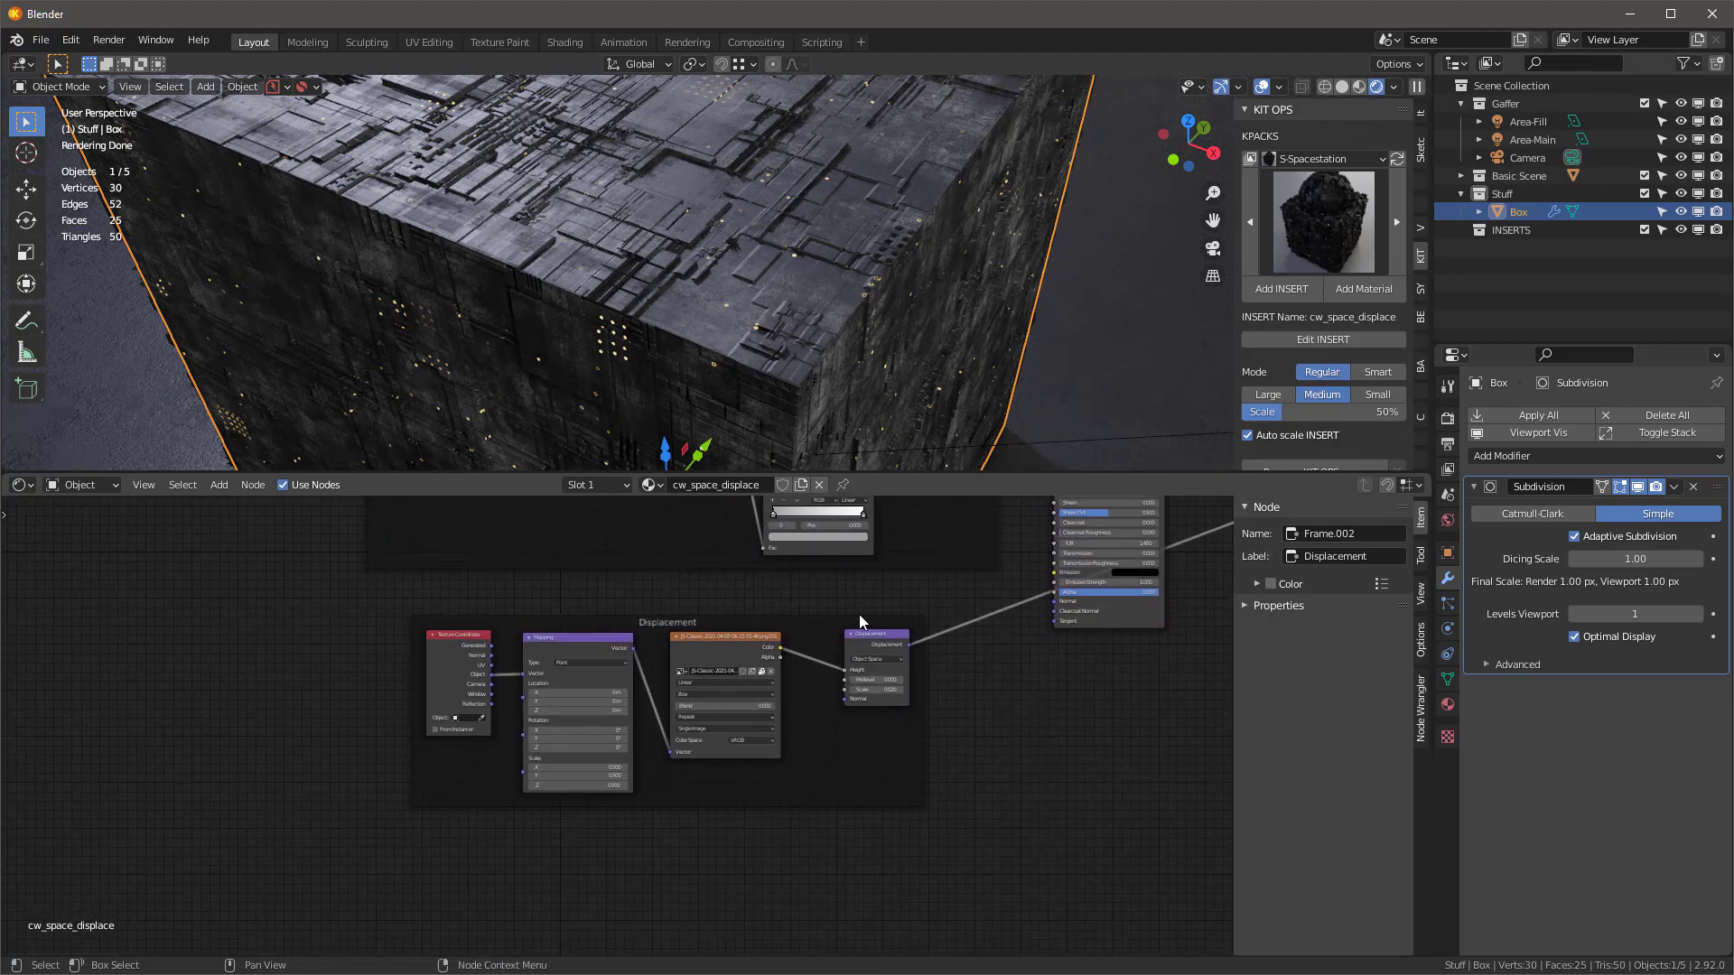
scroll(838, 614, up, 3)
middle_drag(722, 659, 964, 622)
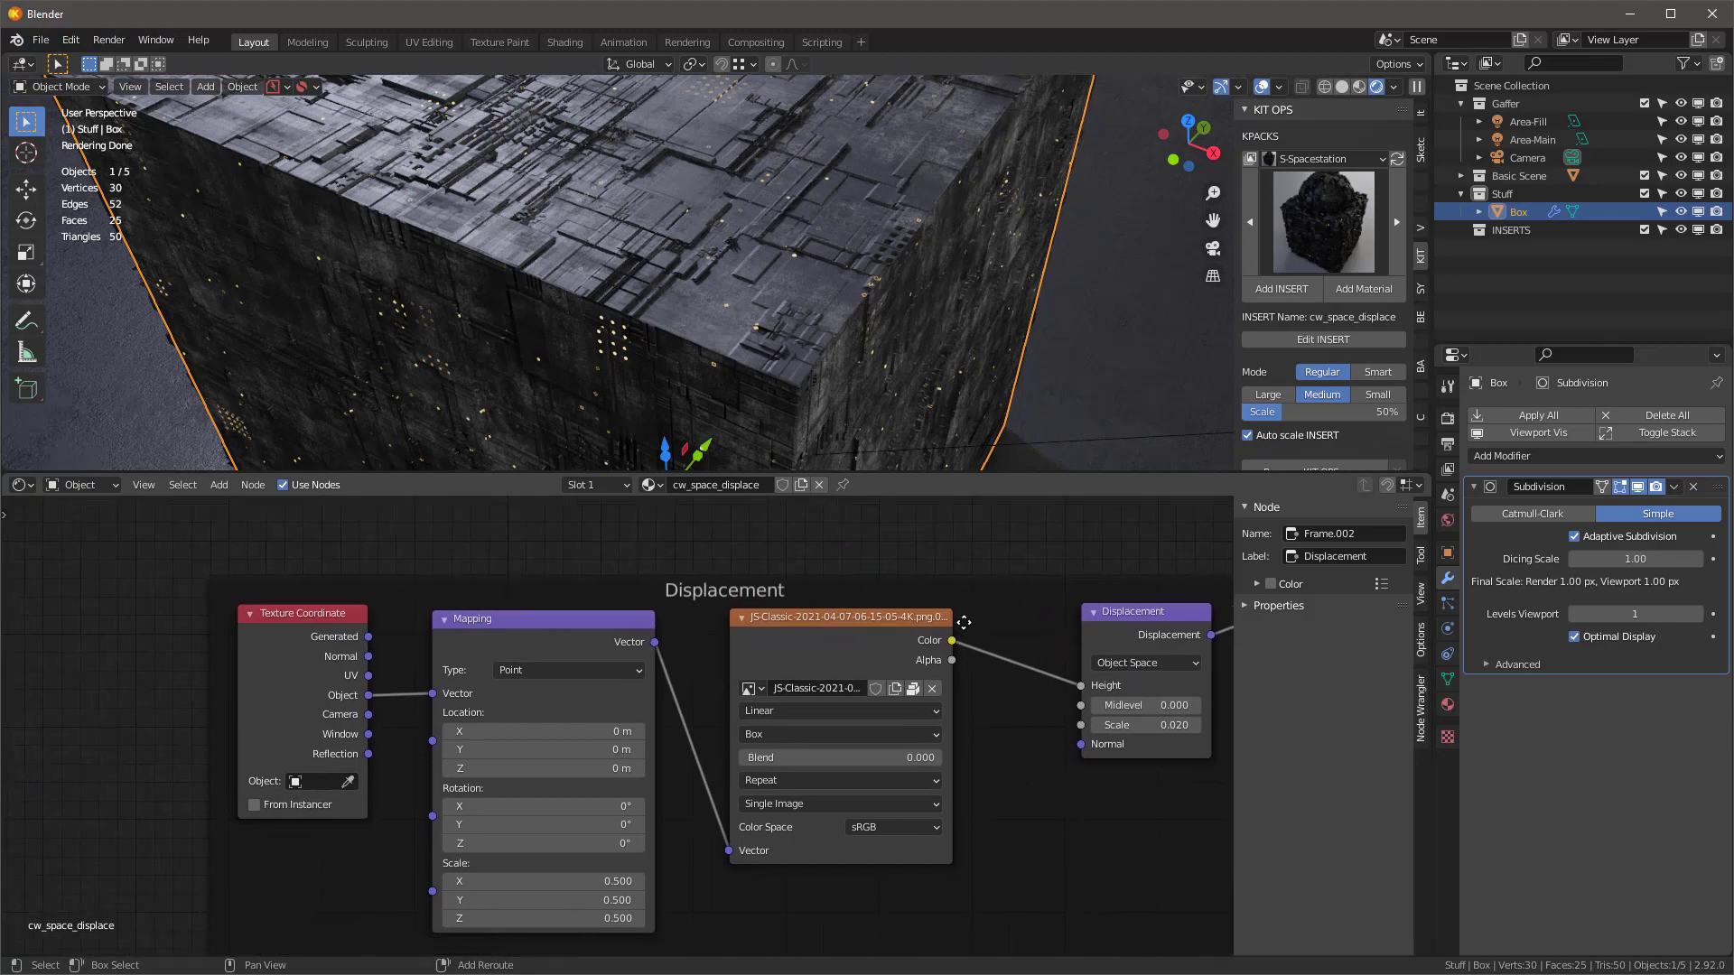
scroll(902, 668, up, 2)
click(963, 662)
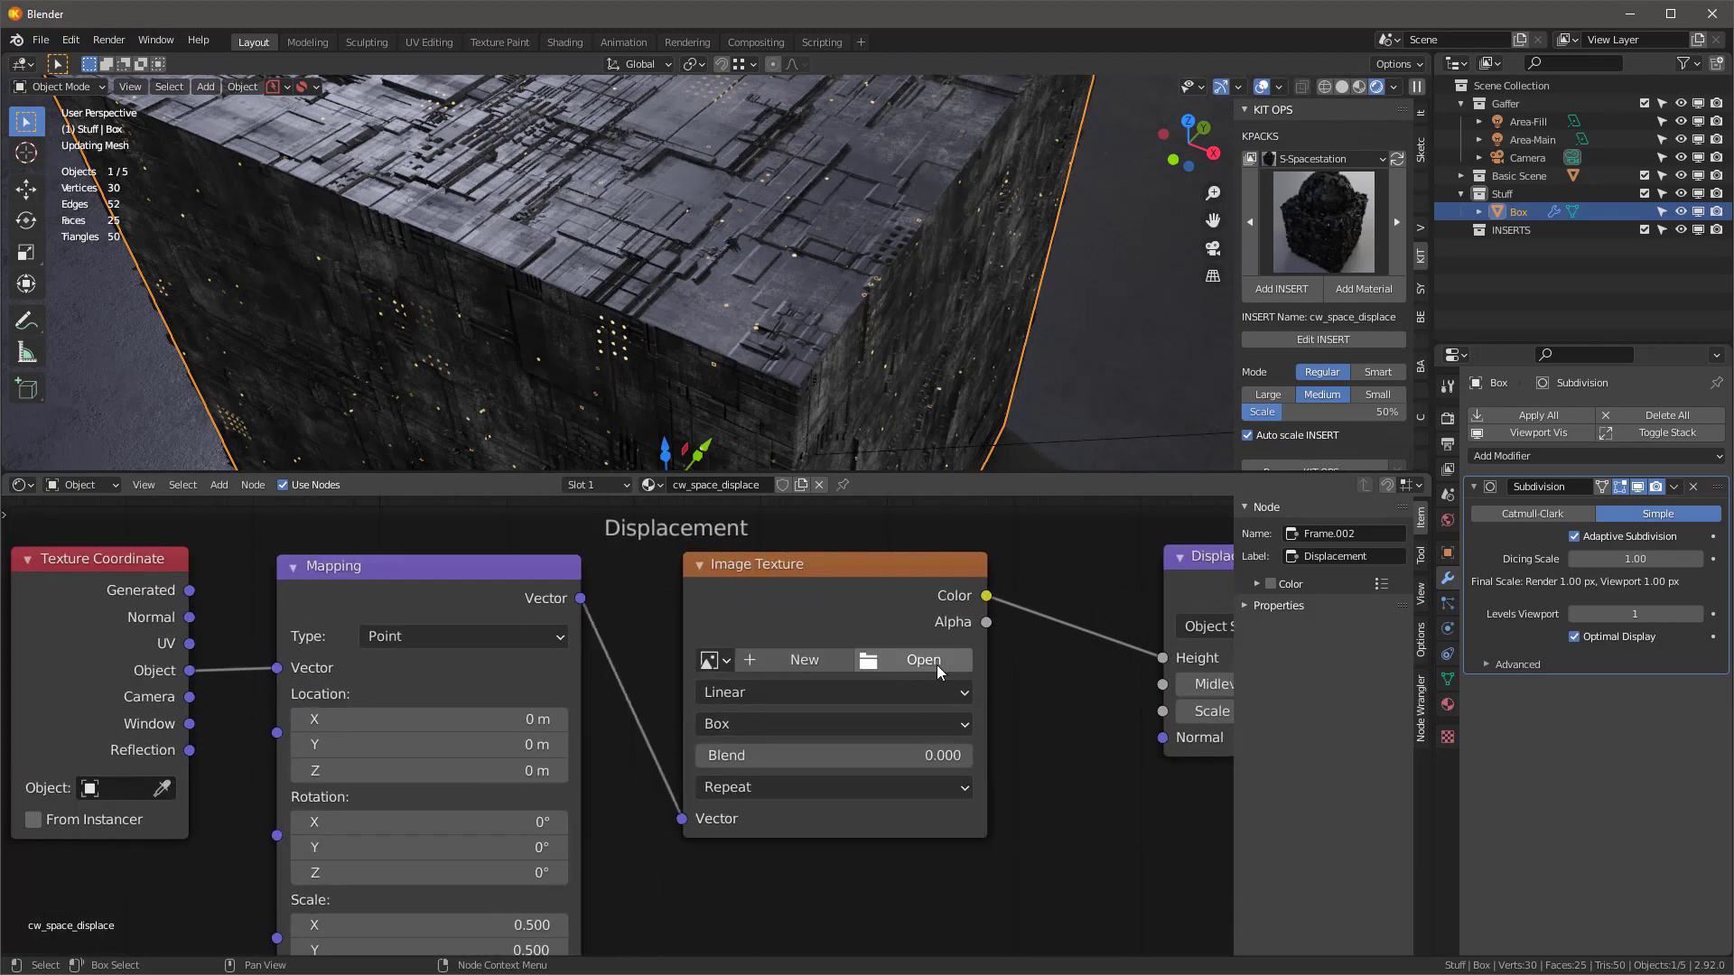
click(936, 665)
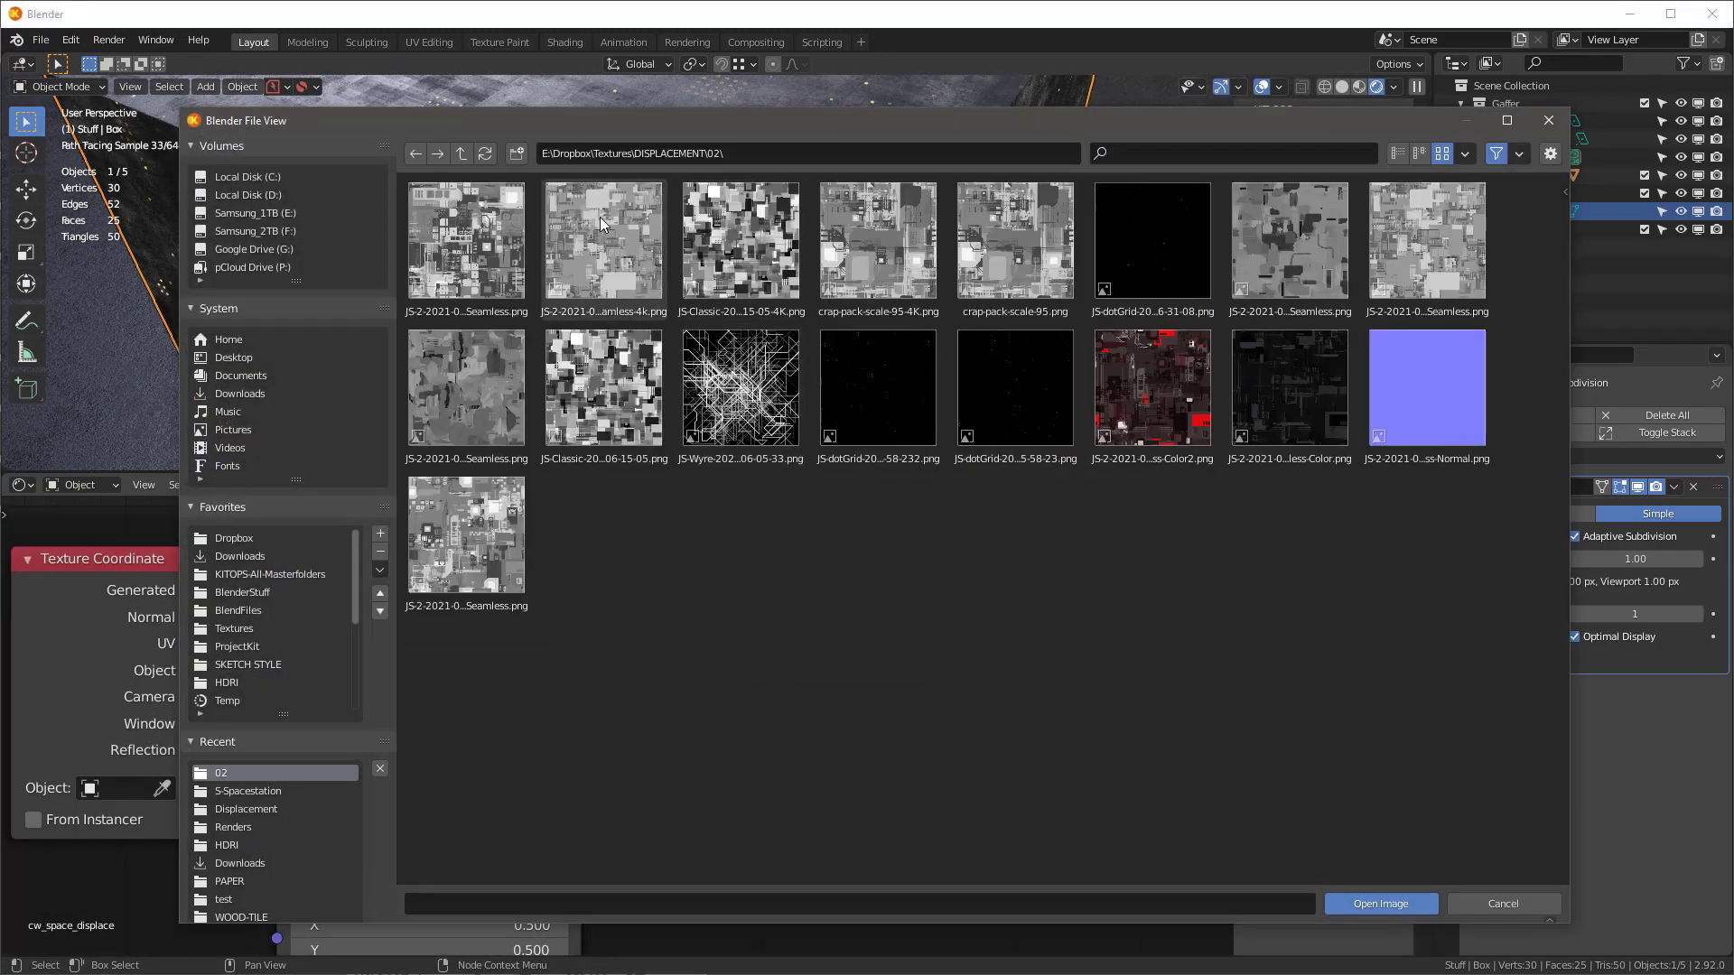
double_click(599, 216)
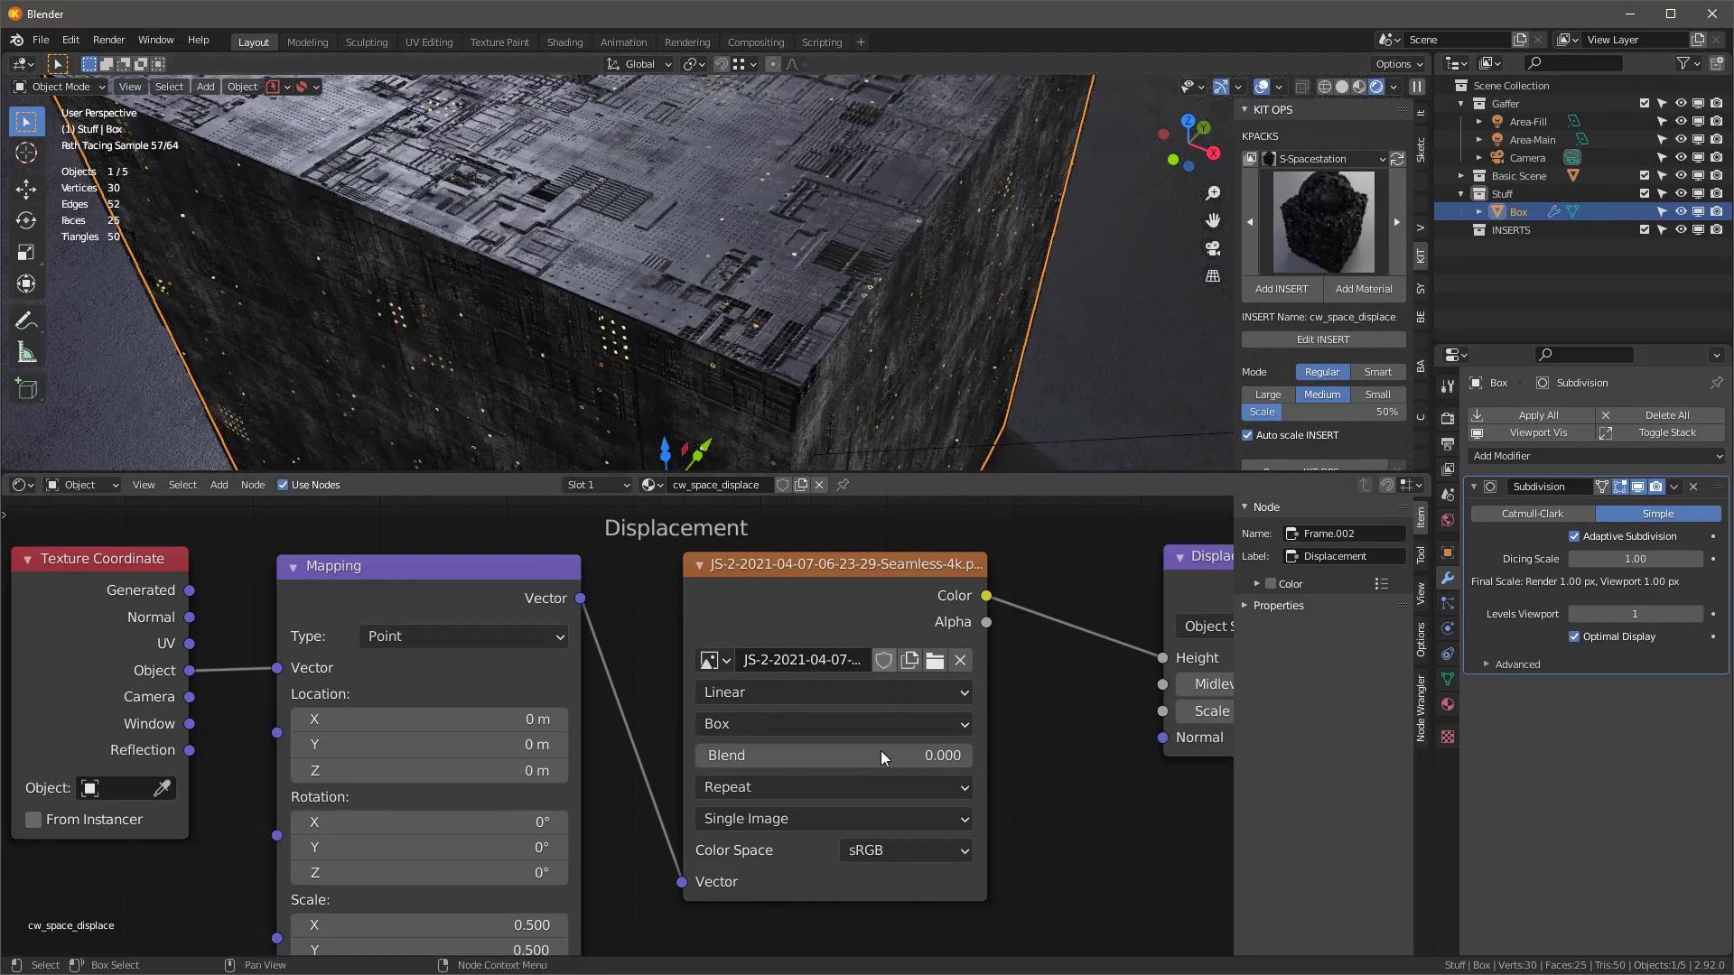
- Set the Displacement node's scale to 0.2 and inspect the relief on the box in a maximized 3D view
middle_drag(1059, 768, 759, 765)
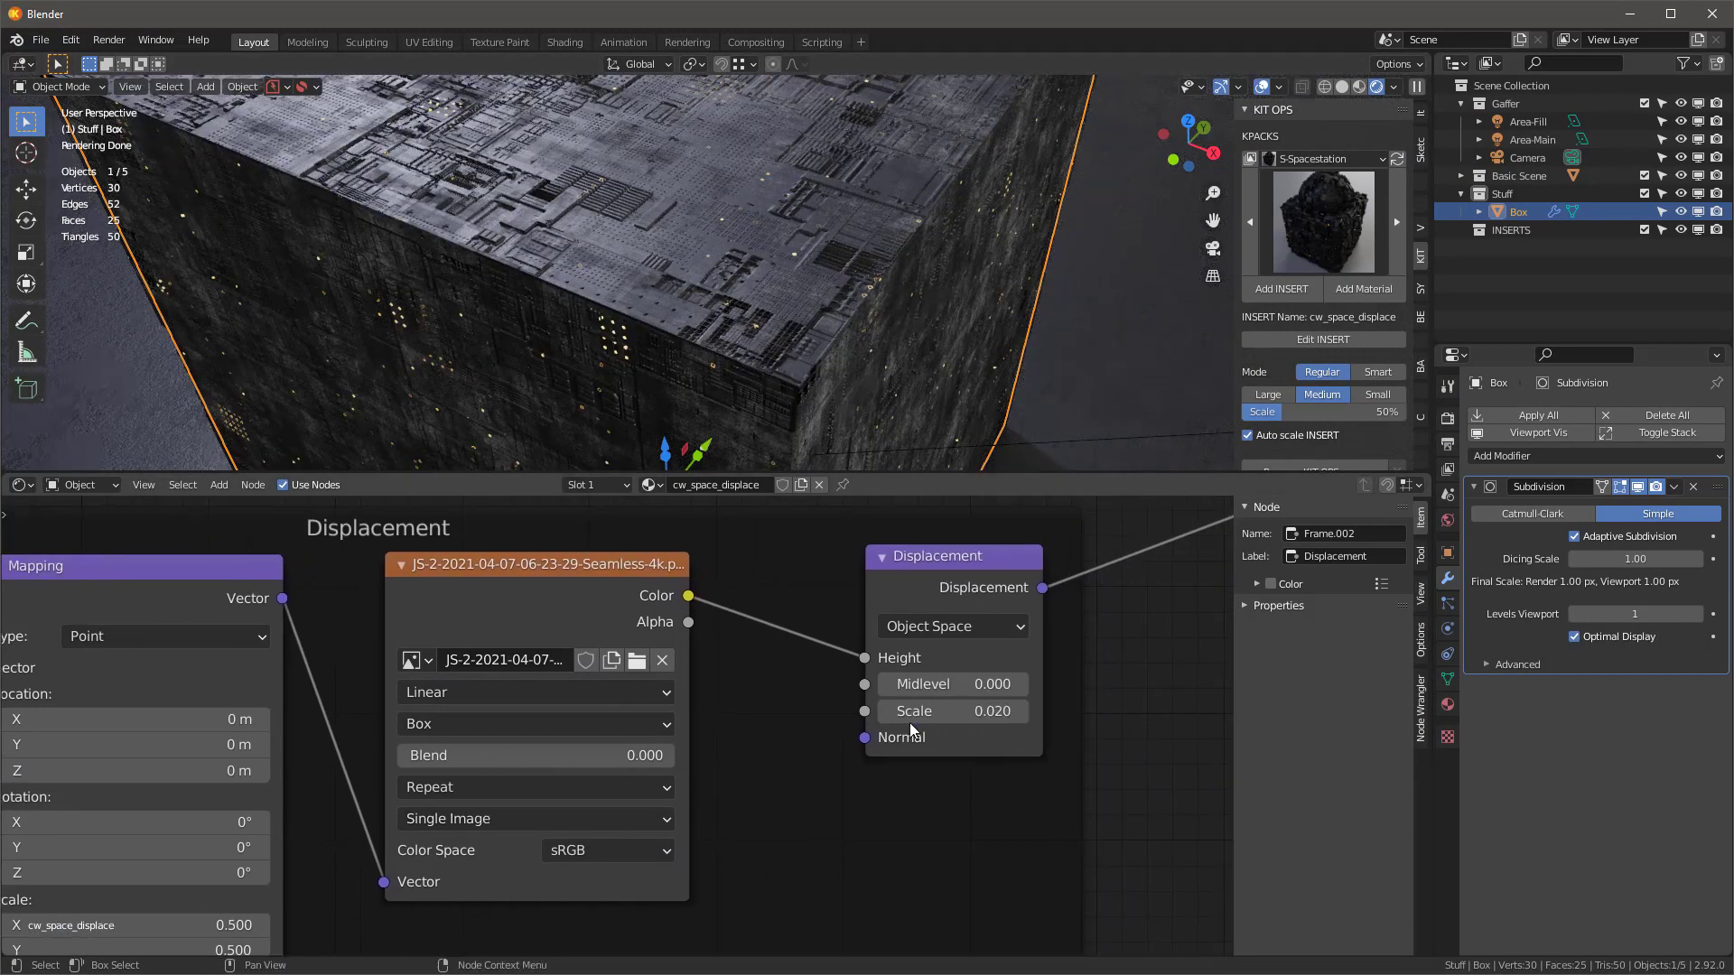
scroll(910, 728, up, 2)
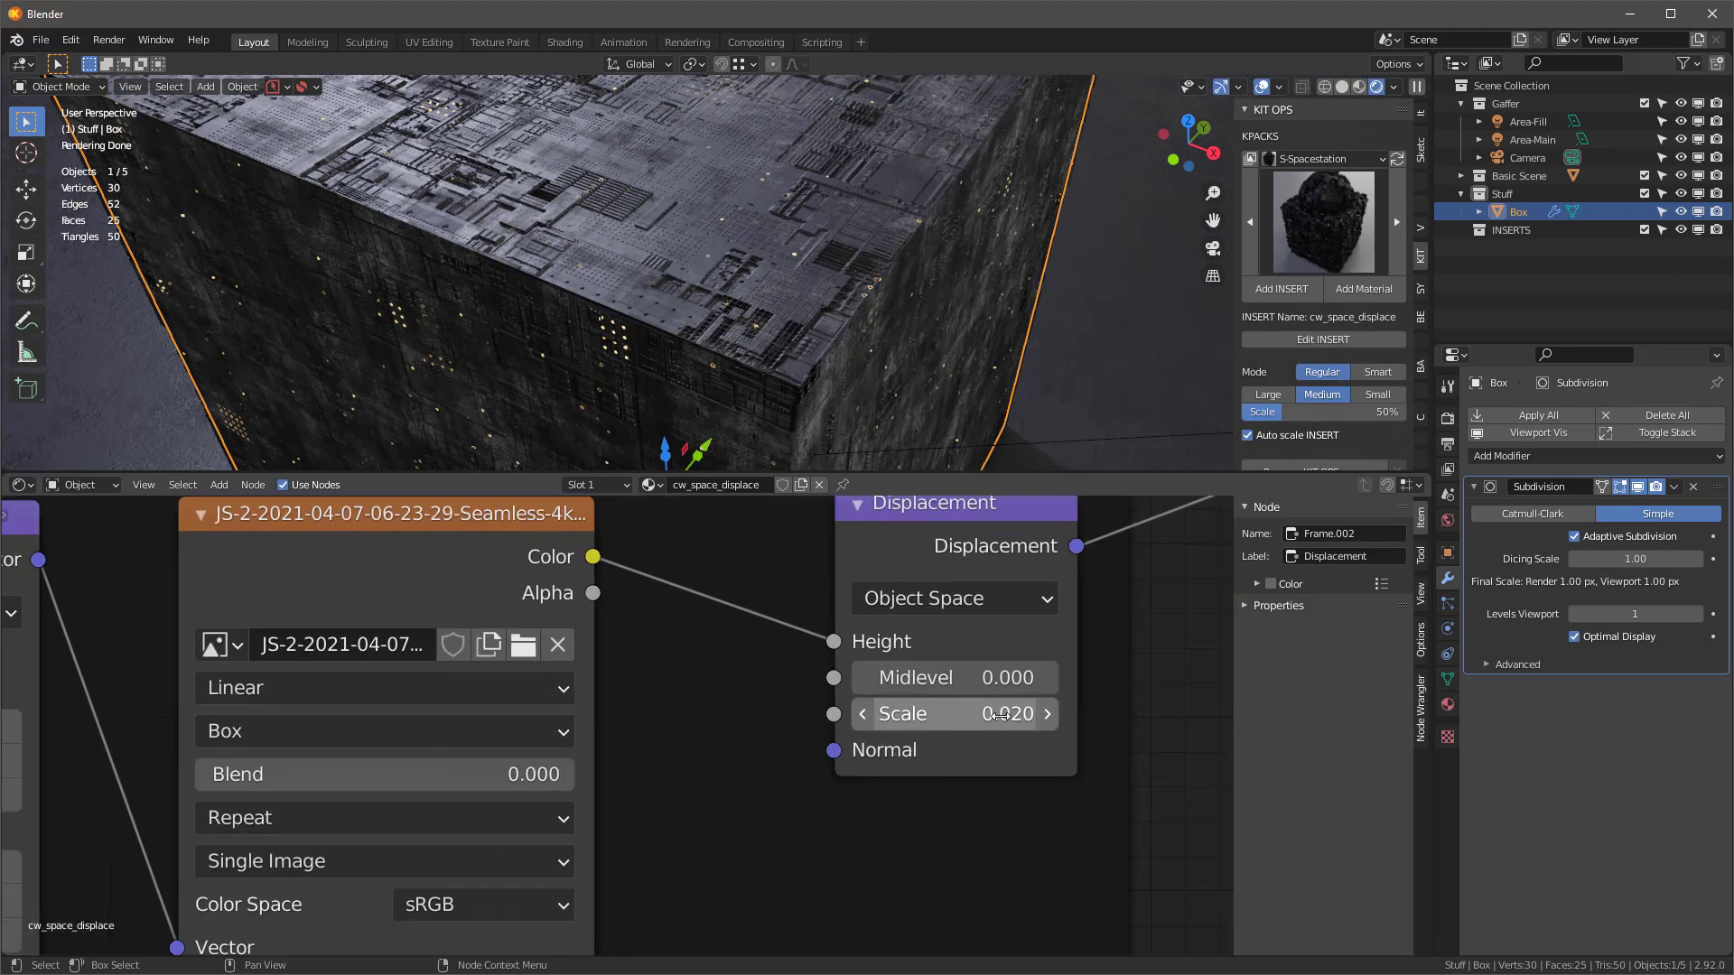
click(983, 714)
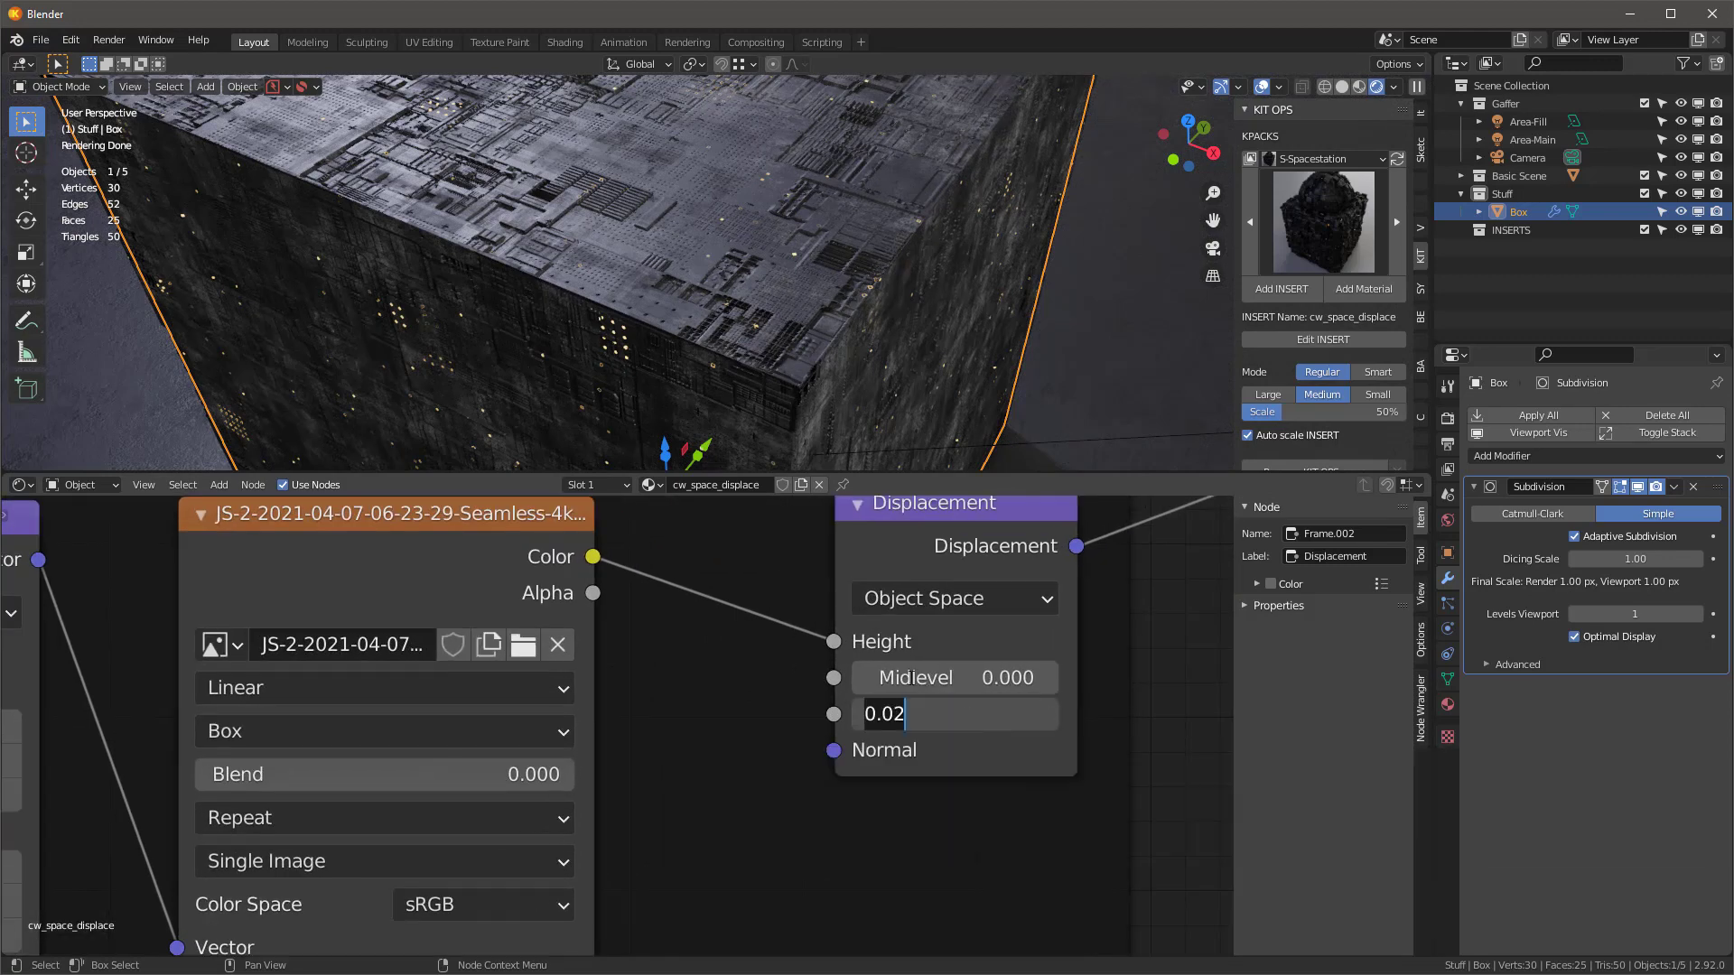
key(BackSpace)
key(BackSpace)
key(BackSpace)
key(BackSpace)
text(.2)
key(Return)
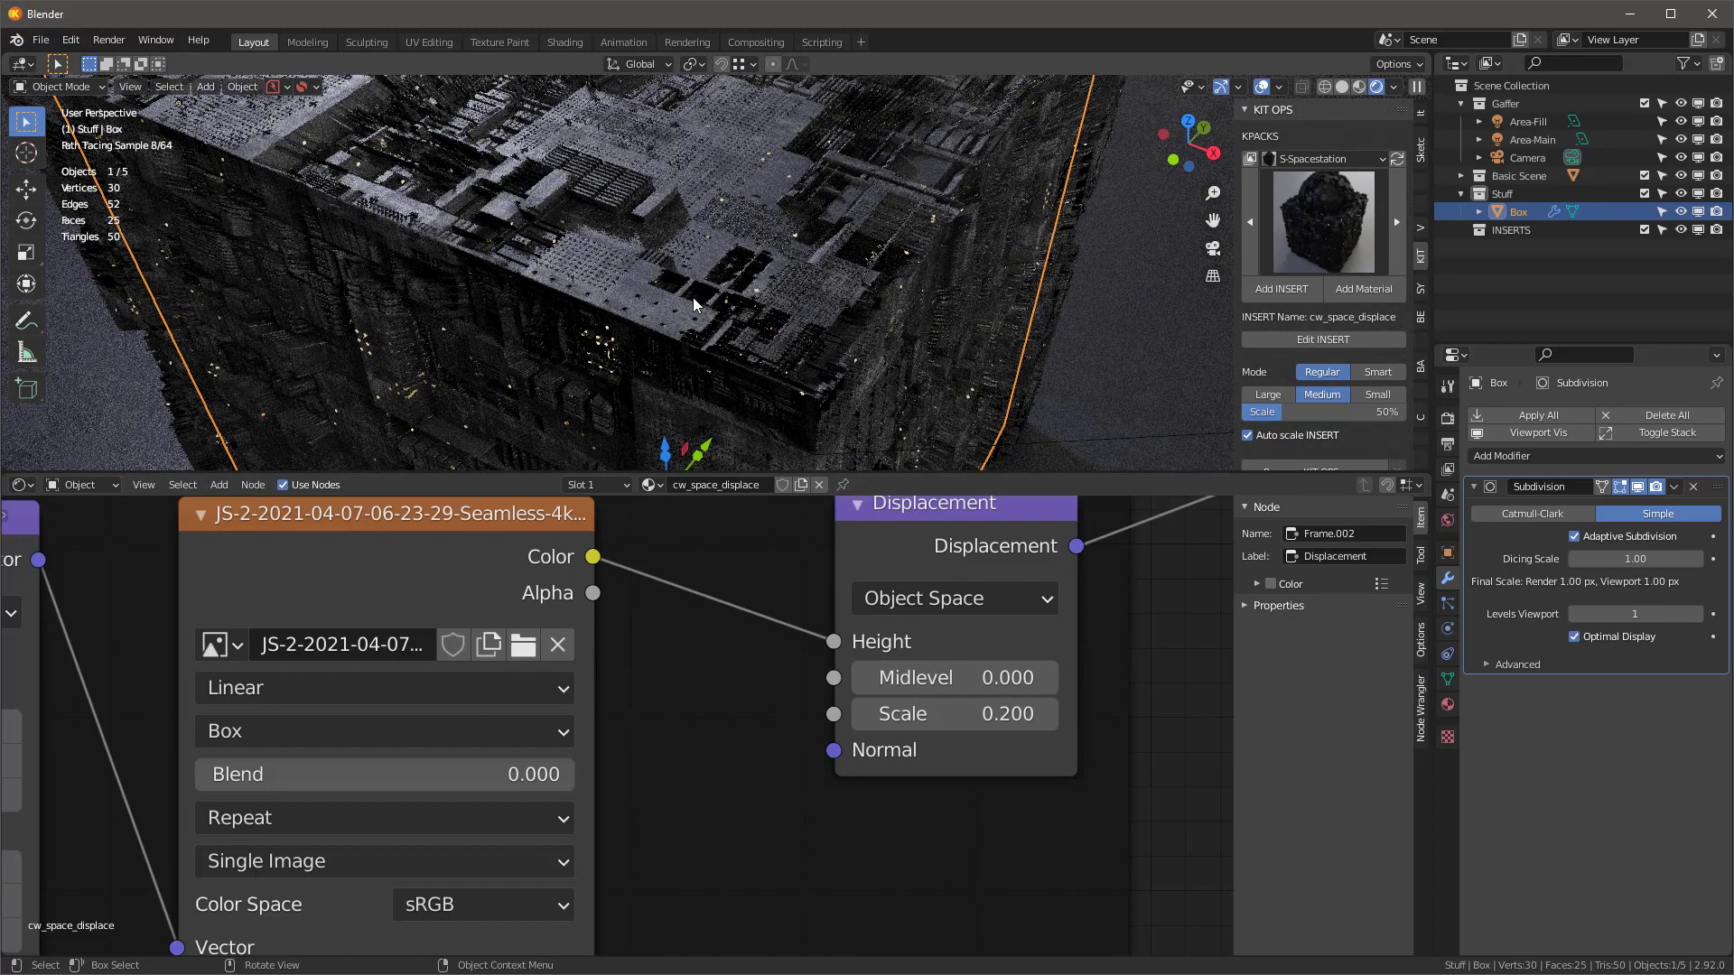
mouse_move(691, 296)
middle_down()
mouse_move(700, 267)
mouse_move(744, 253)
middle_up()
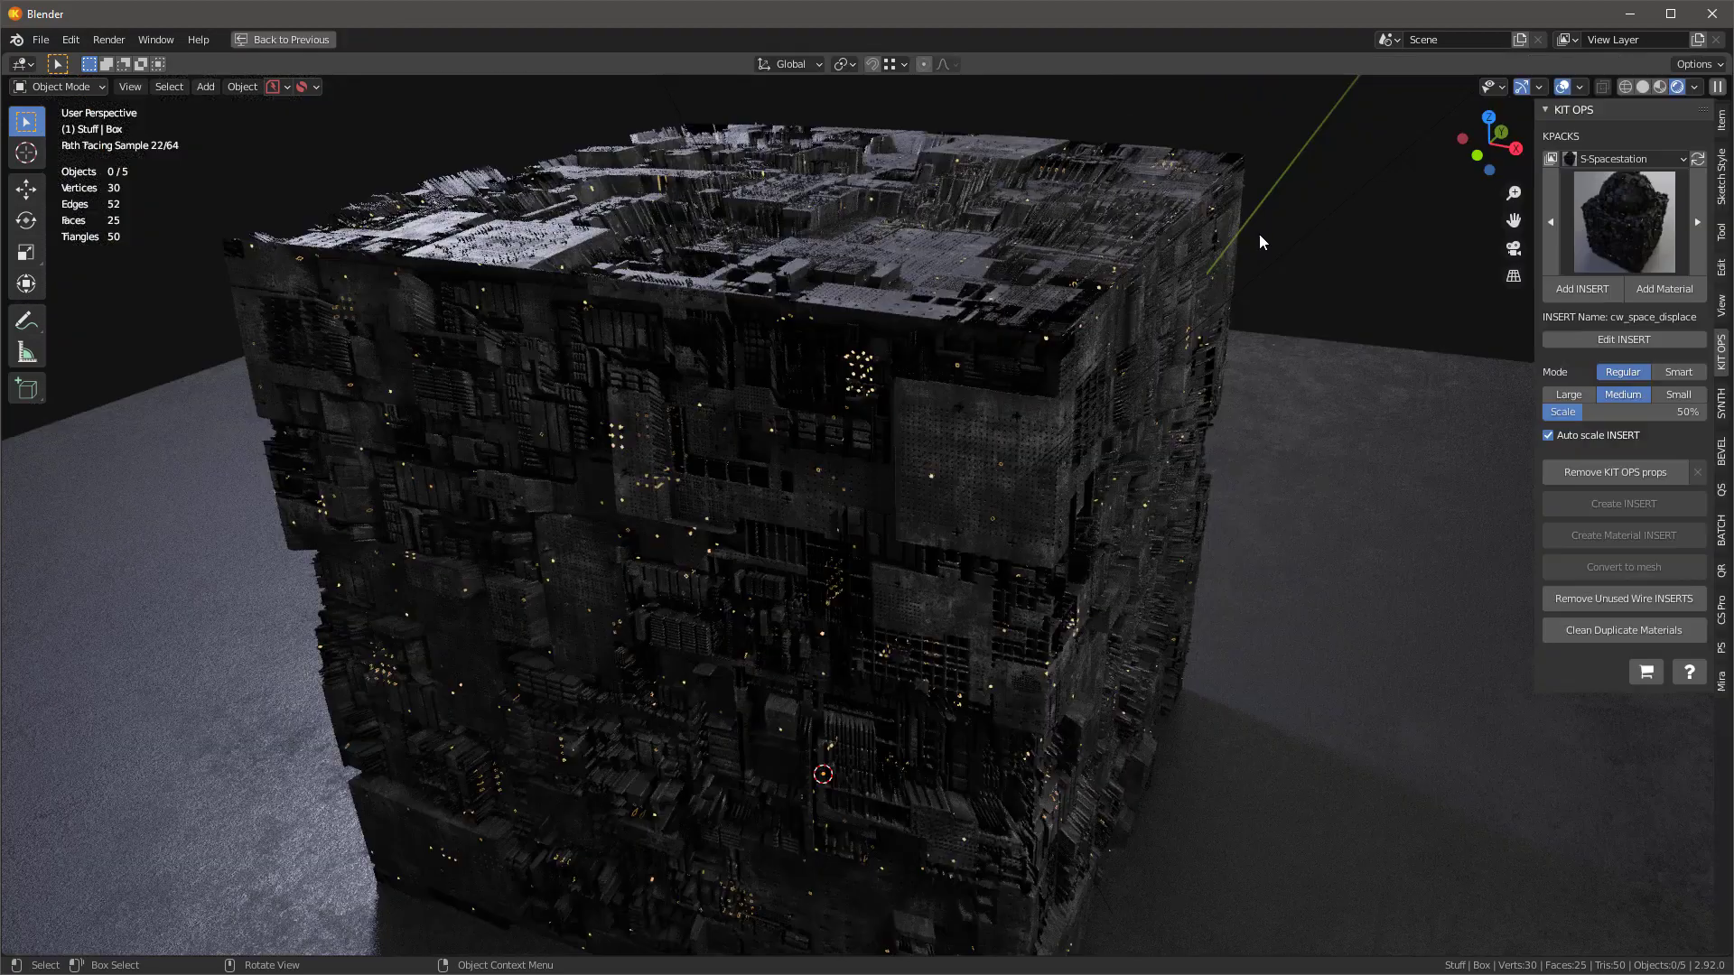
key(ctrl+space)
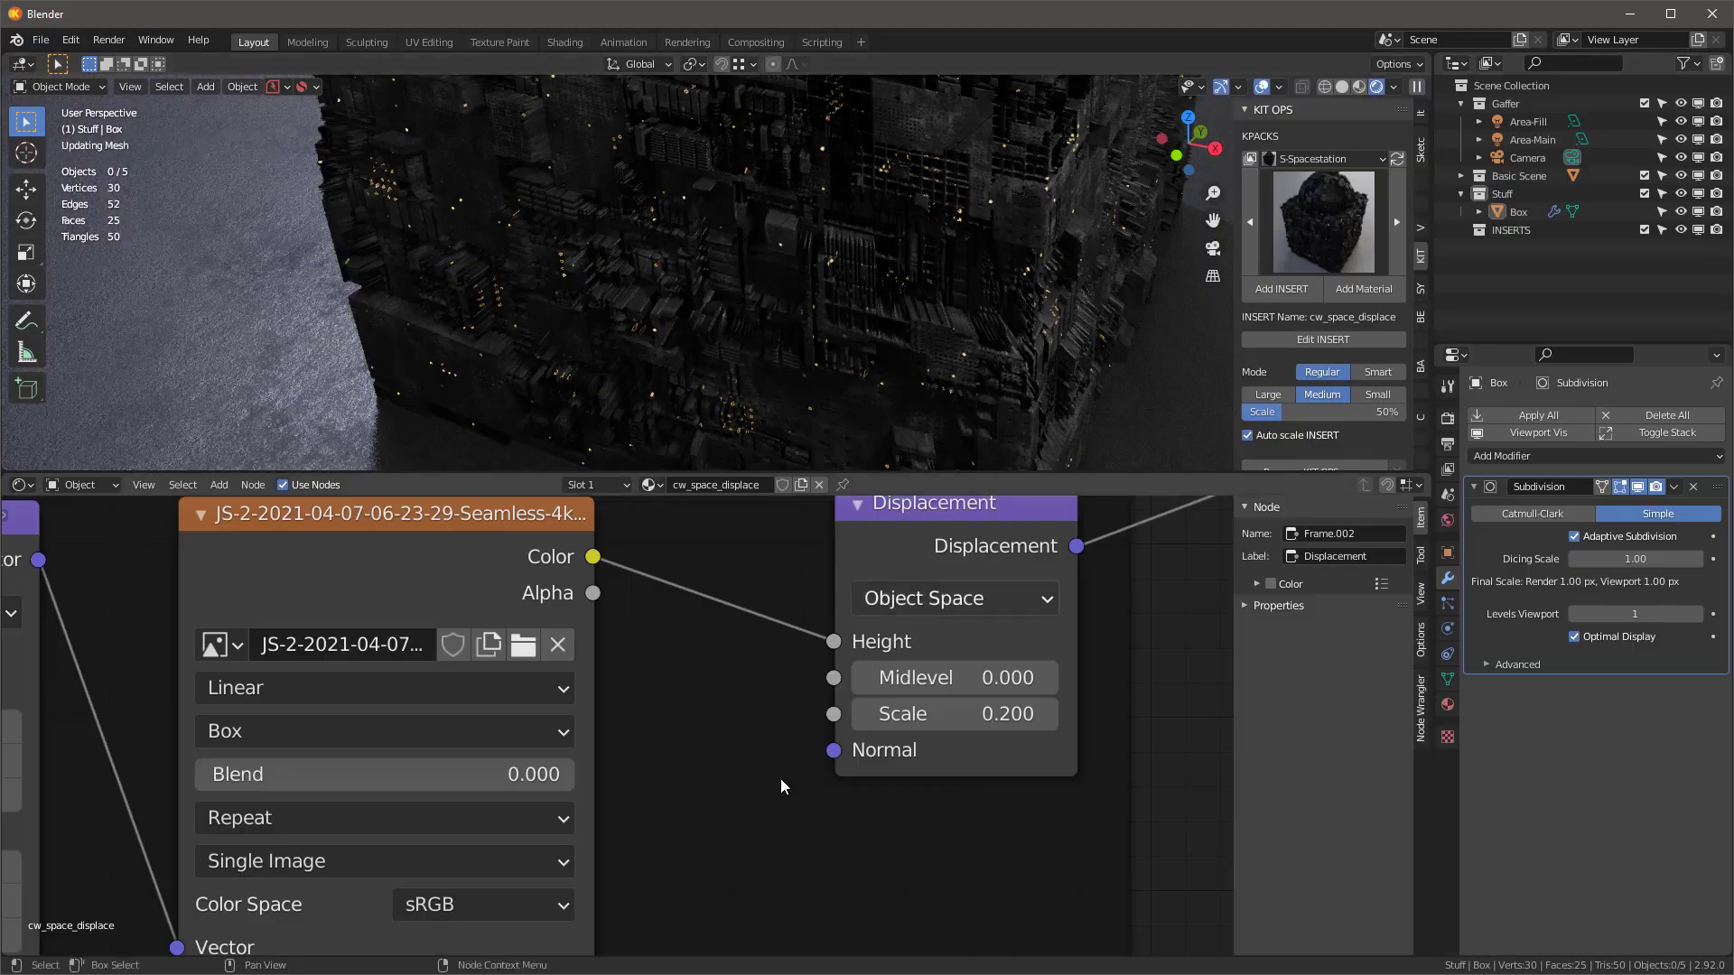
- Set the Displacement node's scale to 0.1
click(968, 714)
text(0.1)
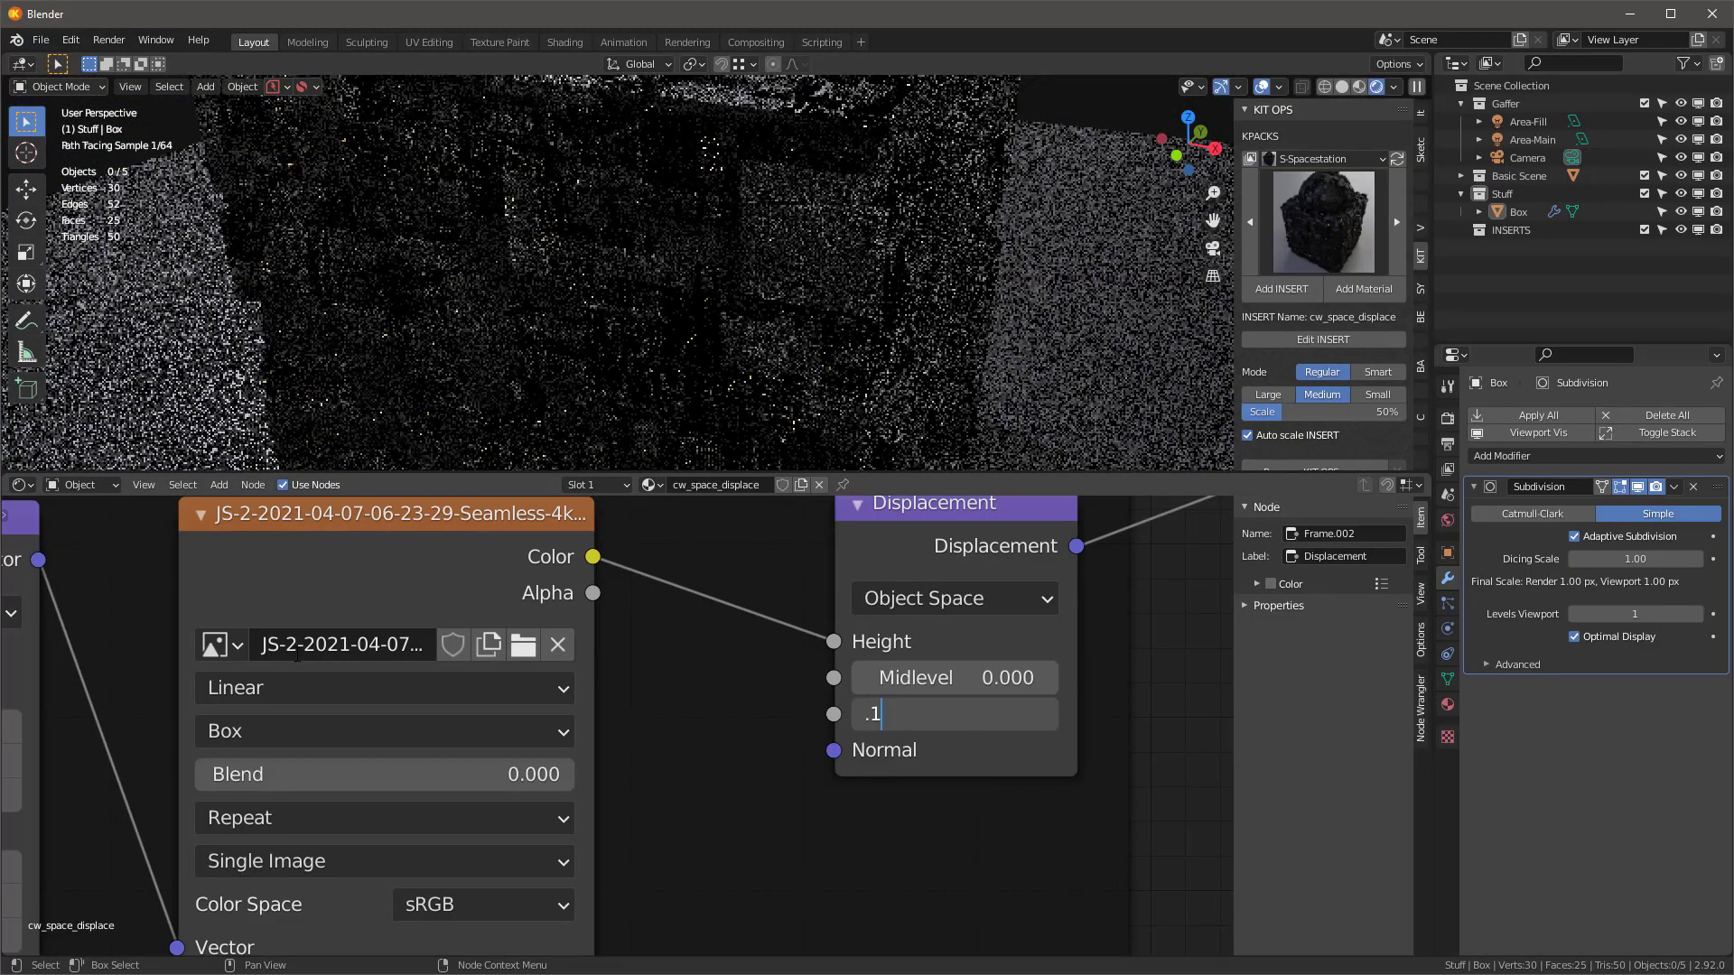
key(Return)
- Set the X, Y and Z scale of the displacement texture's Mapping node to 2
scroll(733, 718, down, 3)
scroll(736, 719, down, 1)
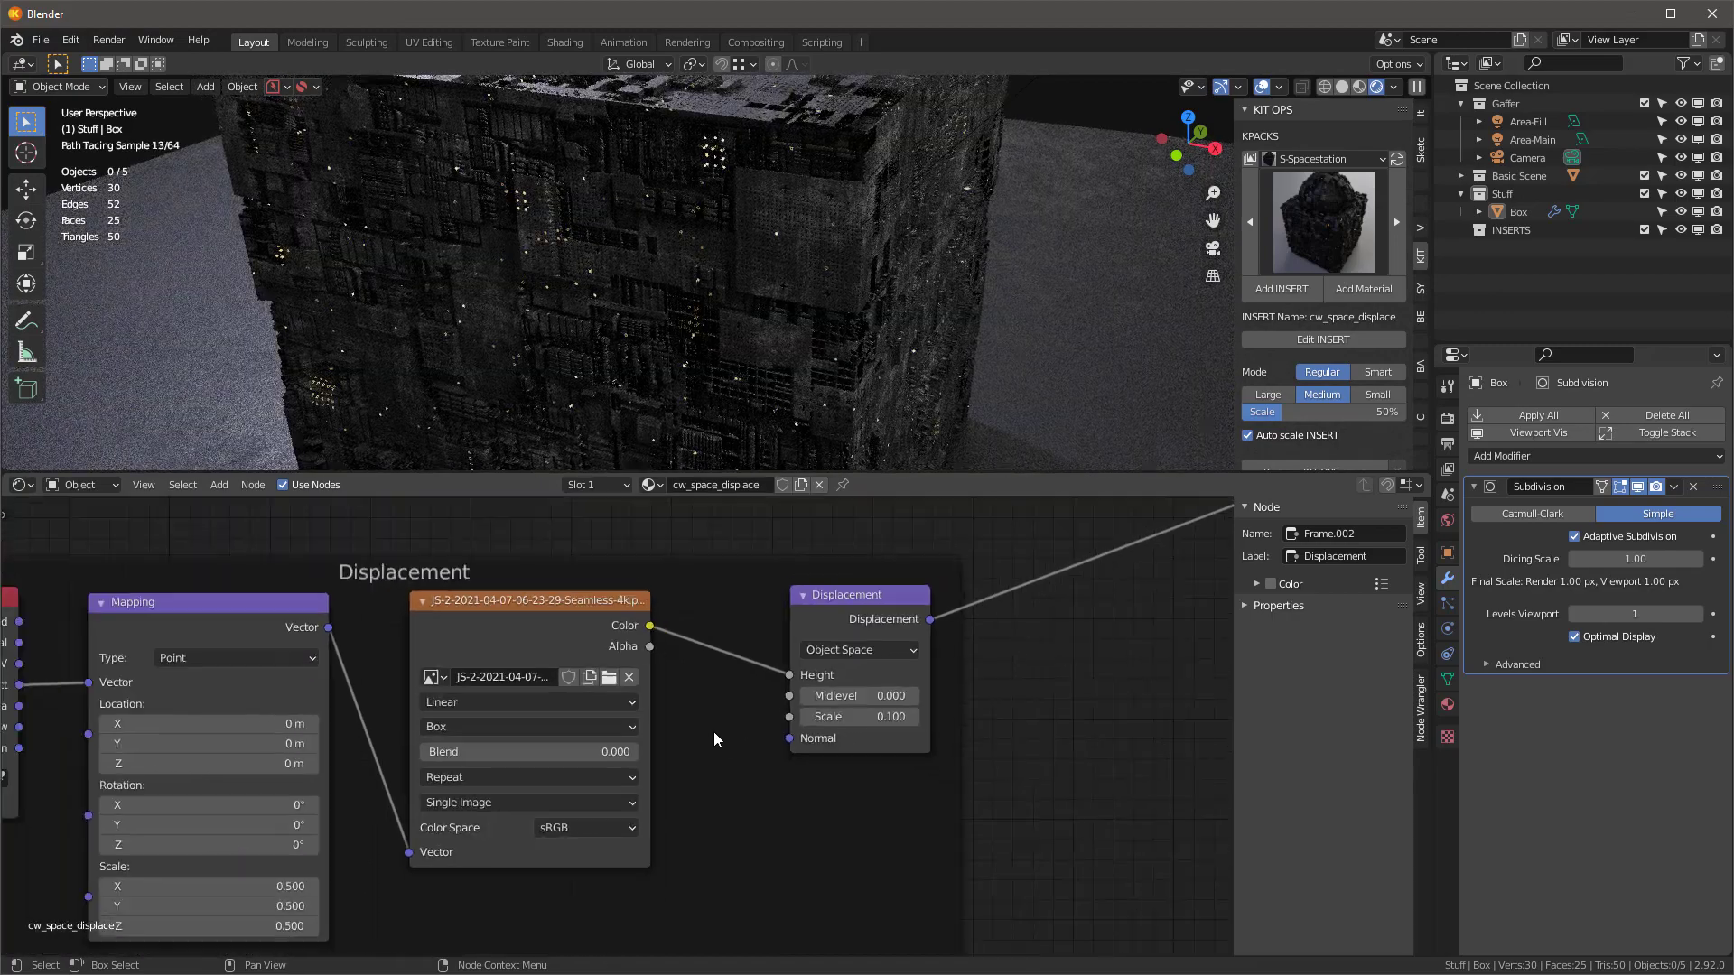
middle_drag(659, 762, 864, 699)
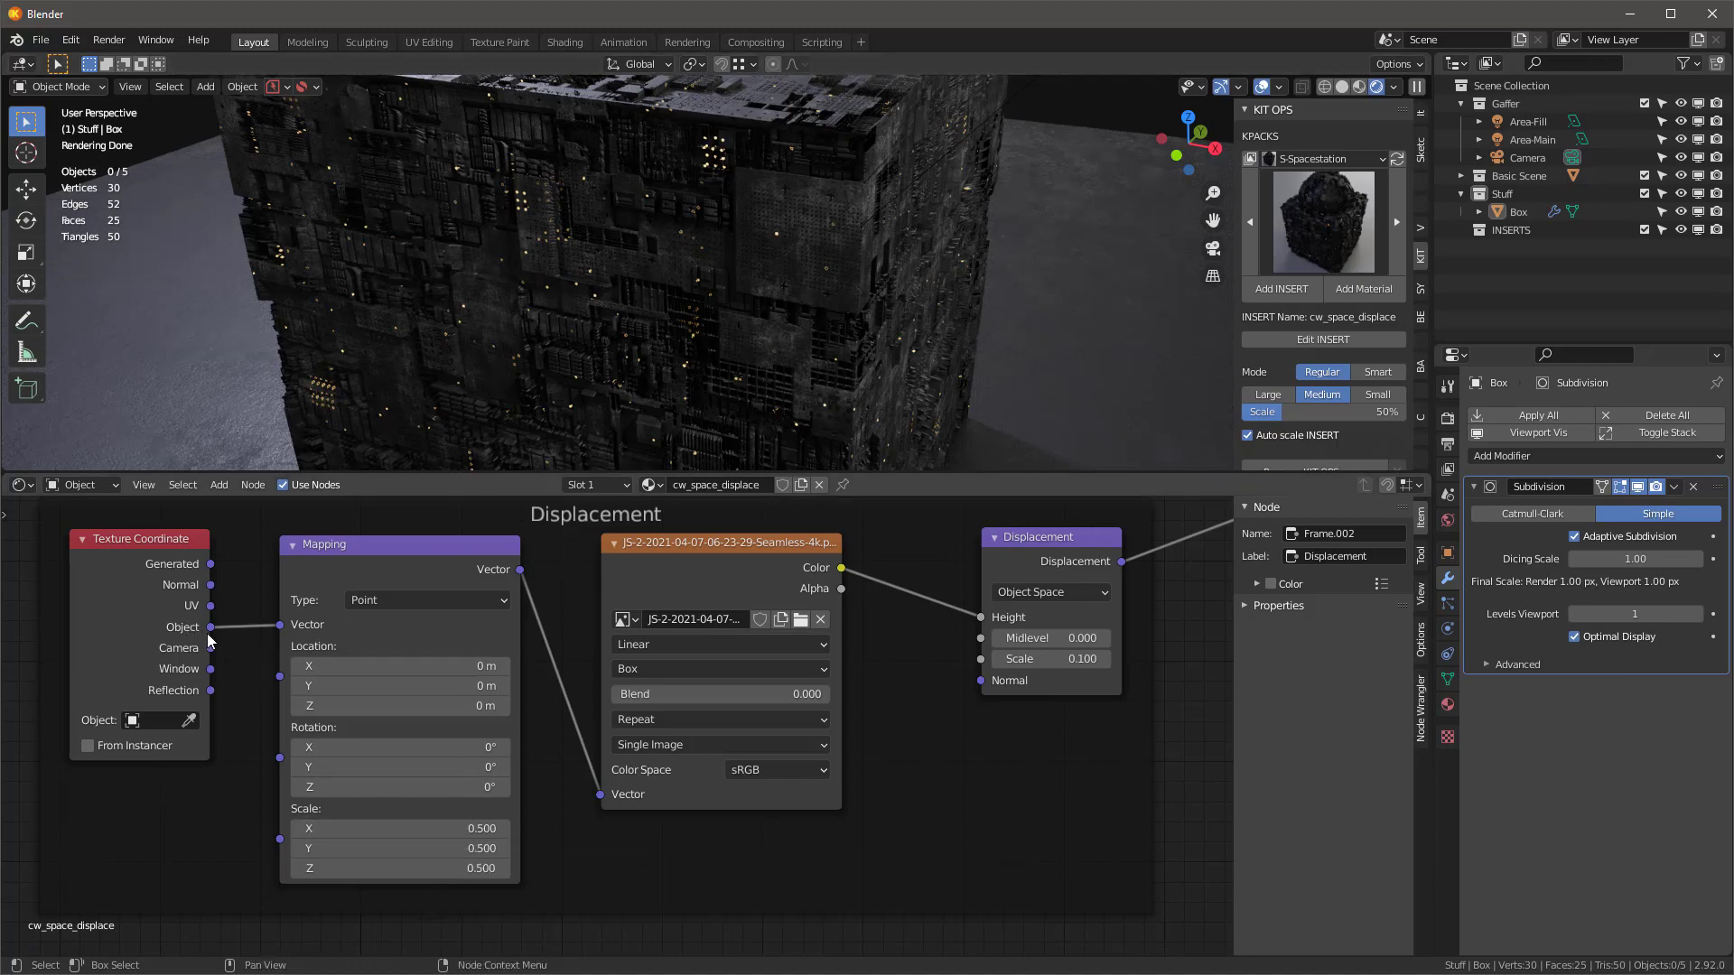
drag(492, 829, 503, 868)
text(2)
key(Return)
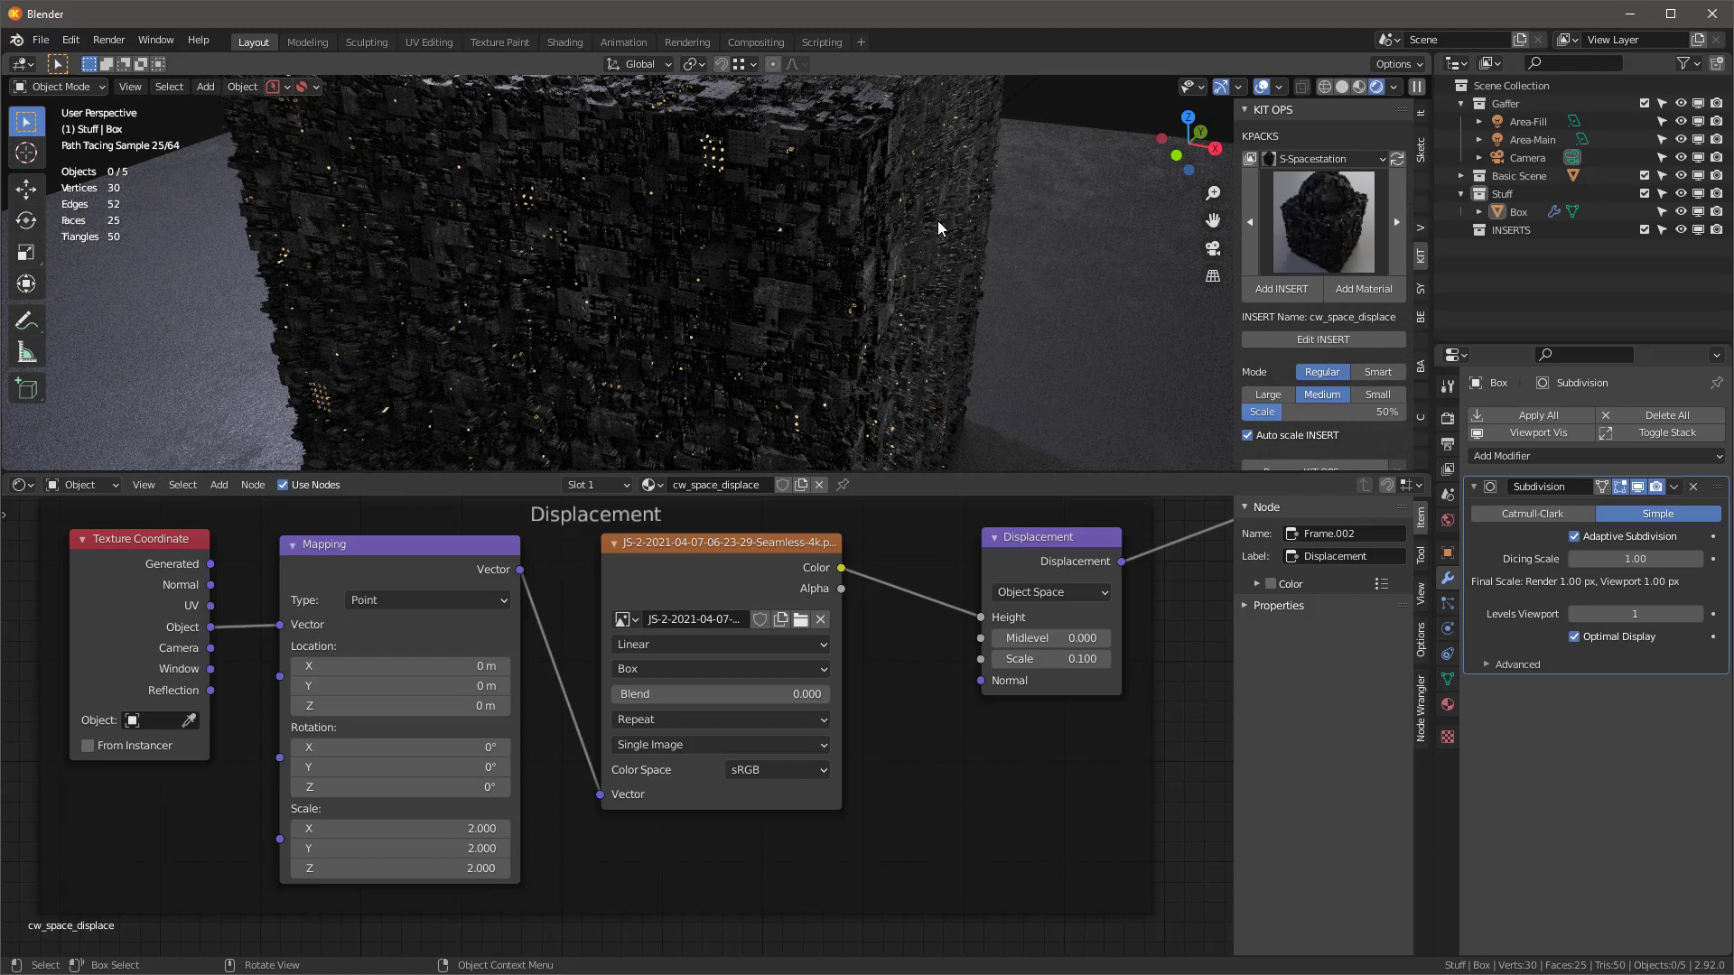
- Set the X, Y and Z scale of the displacement texture's Mapping node to 0.2 and inspect the relief on the box
drag(442, 832, 442, 868)
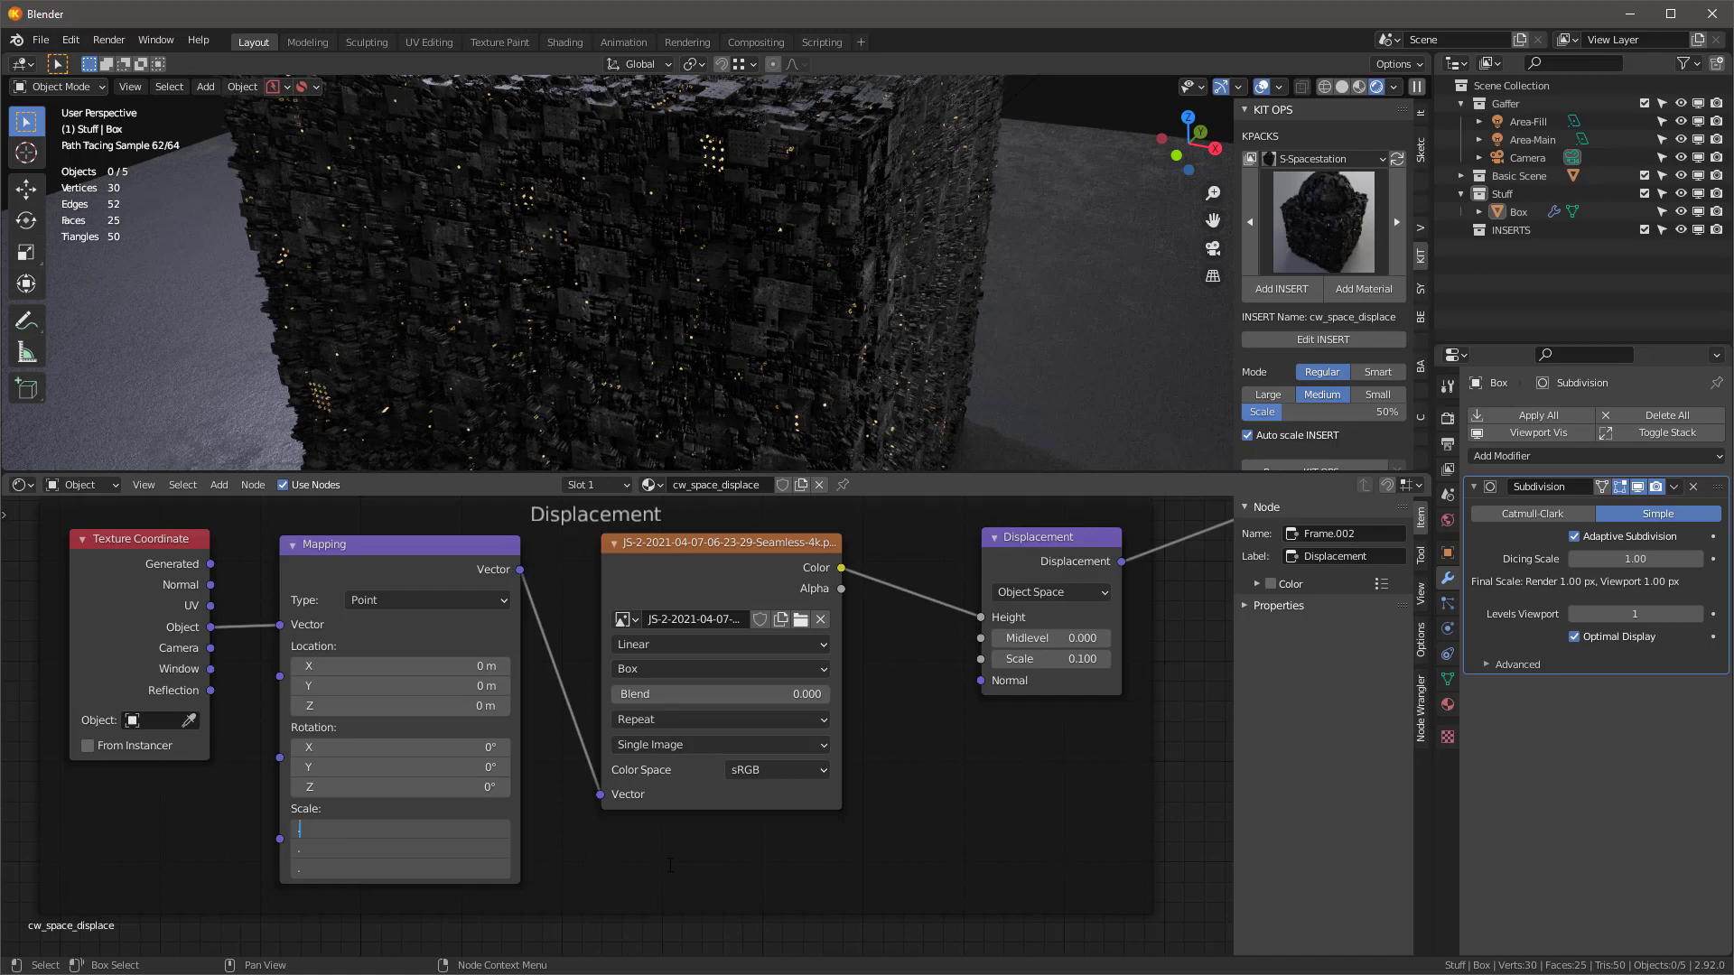
key(Return)
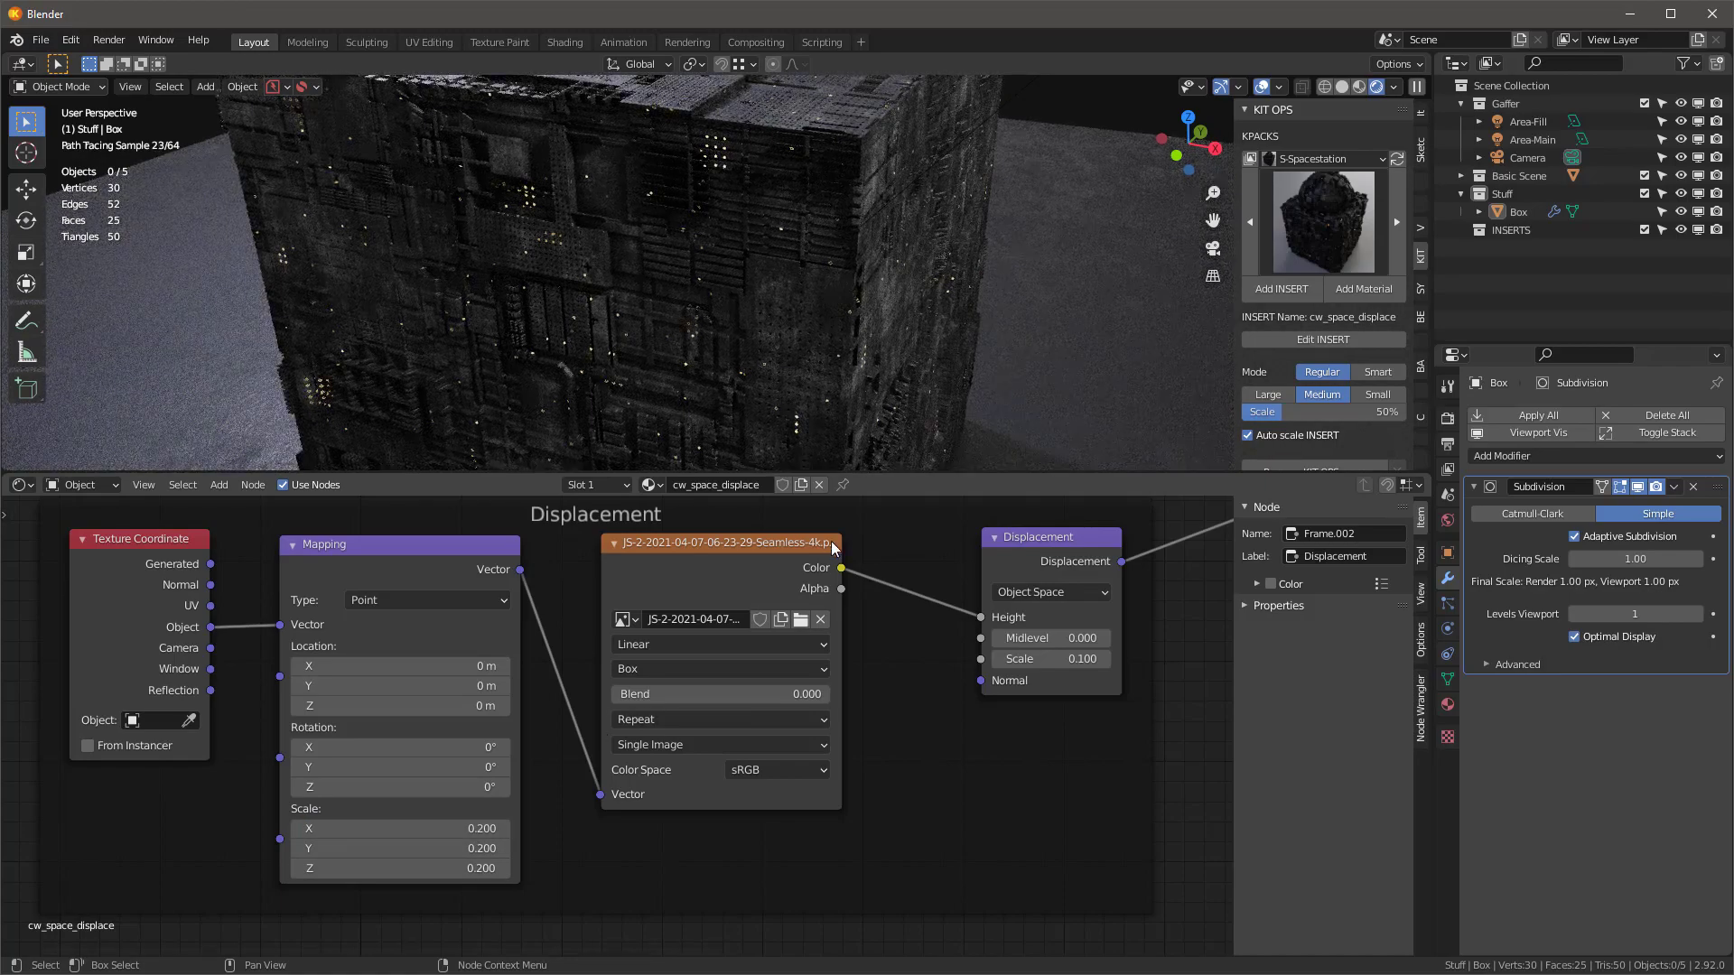
scroll(810, 294, up, 5)
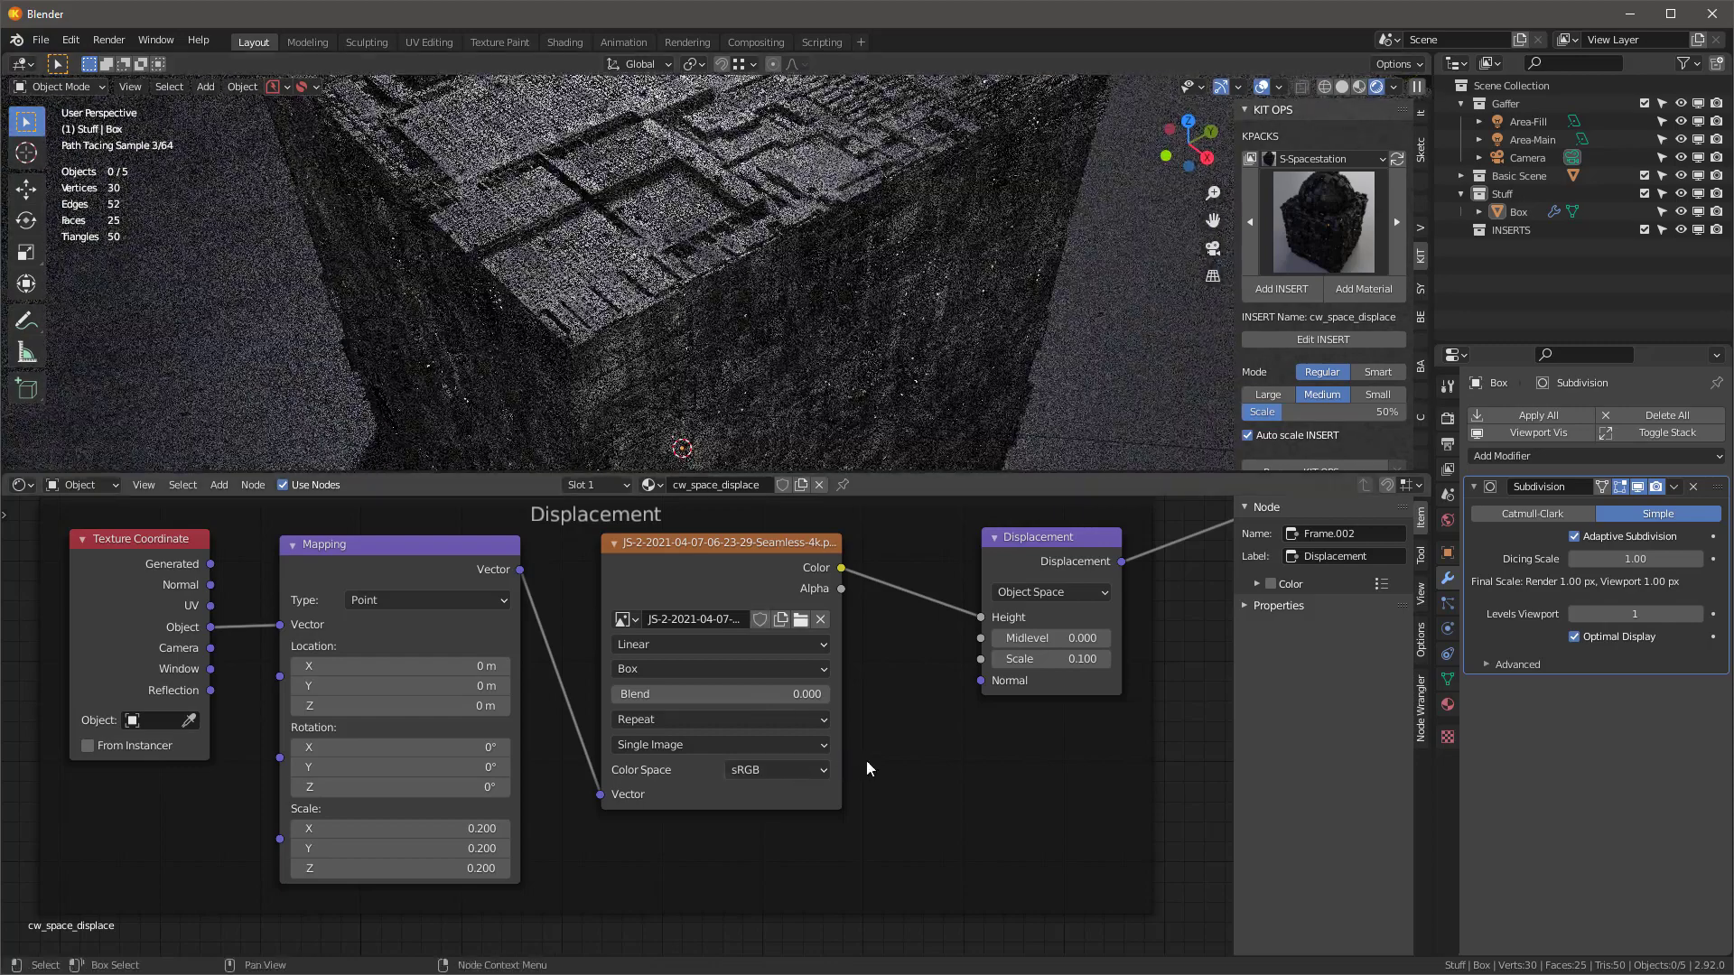
scroll(903, 725, down, 4)
mouse_move(834, 598)
middle_down()
mouse_move(860, 669)
mouse_move(767, 880)
middle_up()
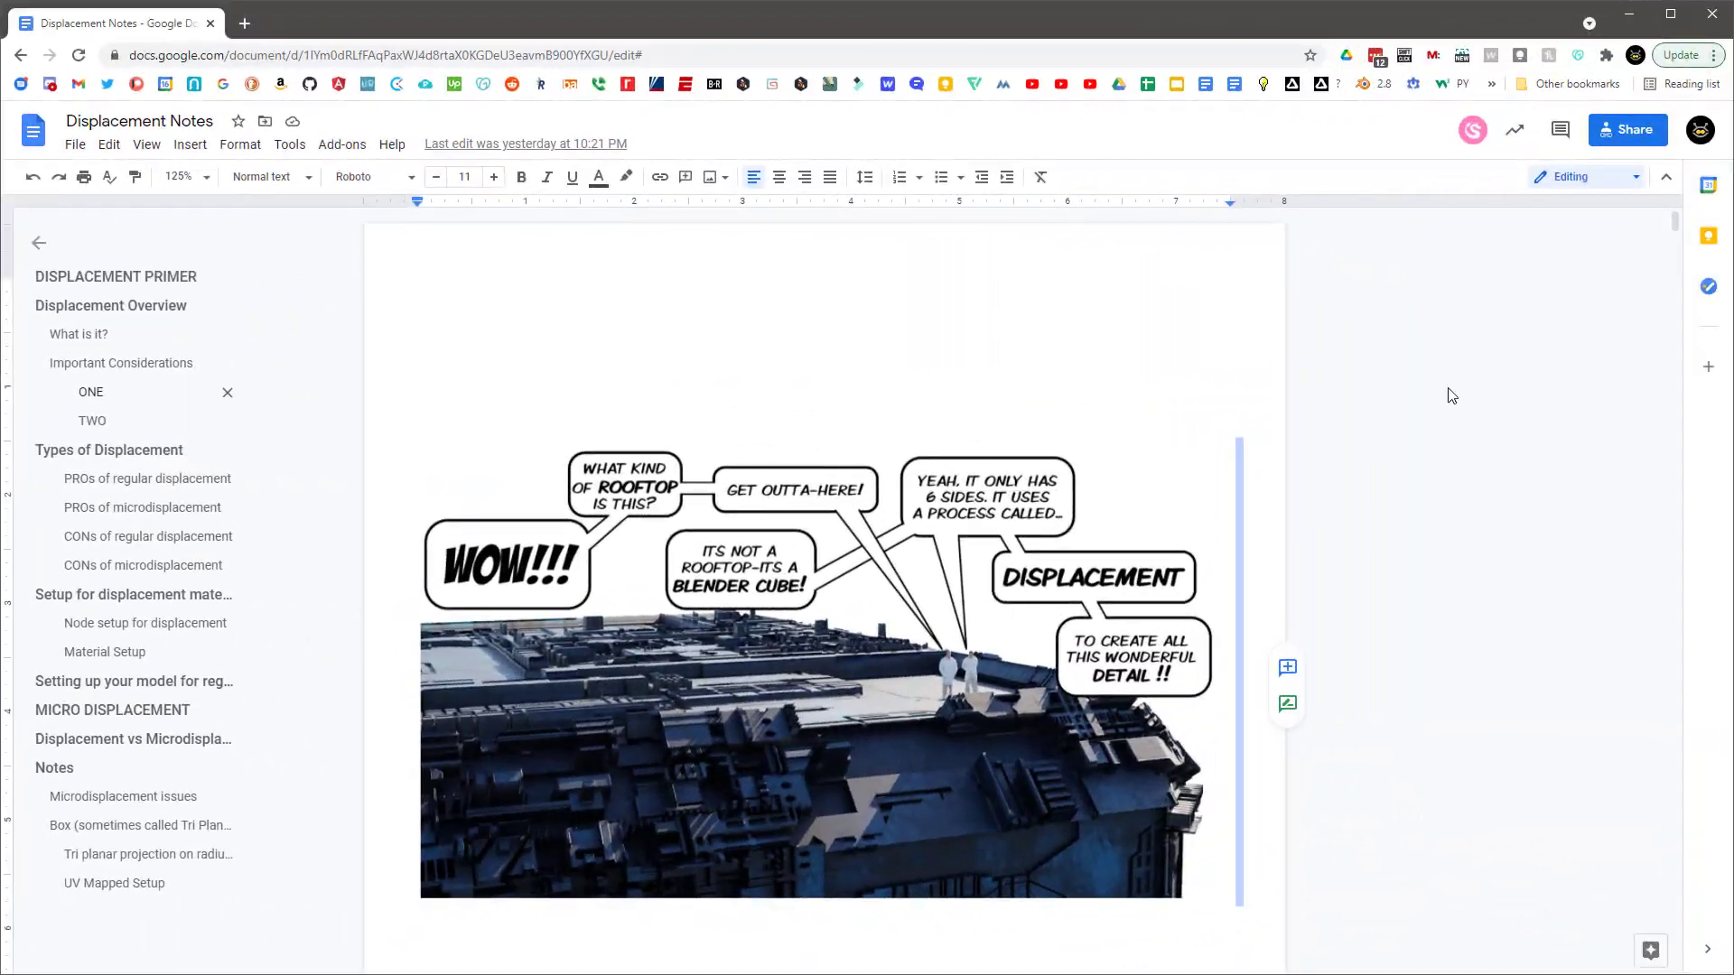
- Switch to the Displacement Notes document in Google Docs and review its Notes, Micro Displacement and model setup sections
double_click(1451, 395)
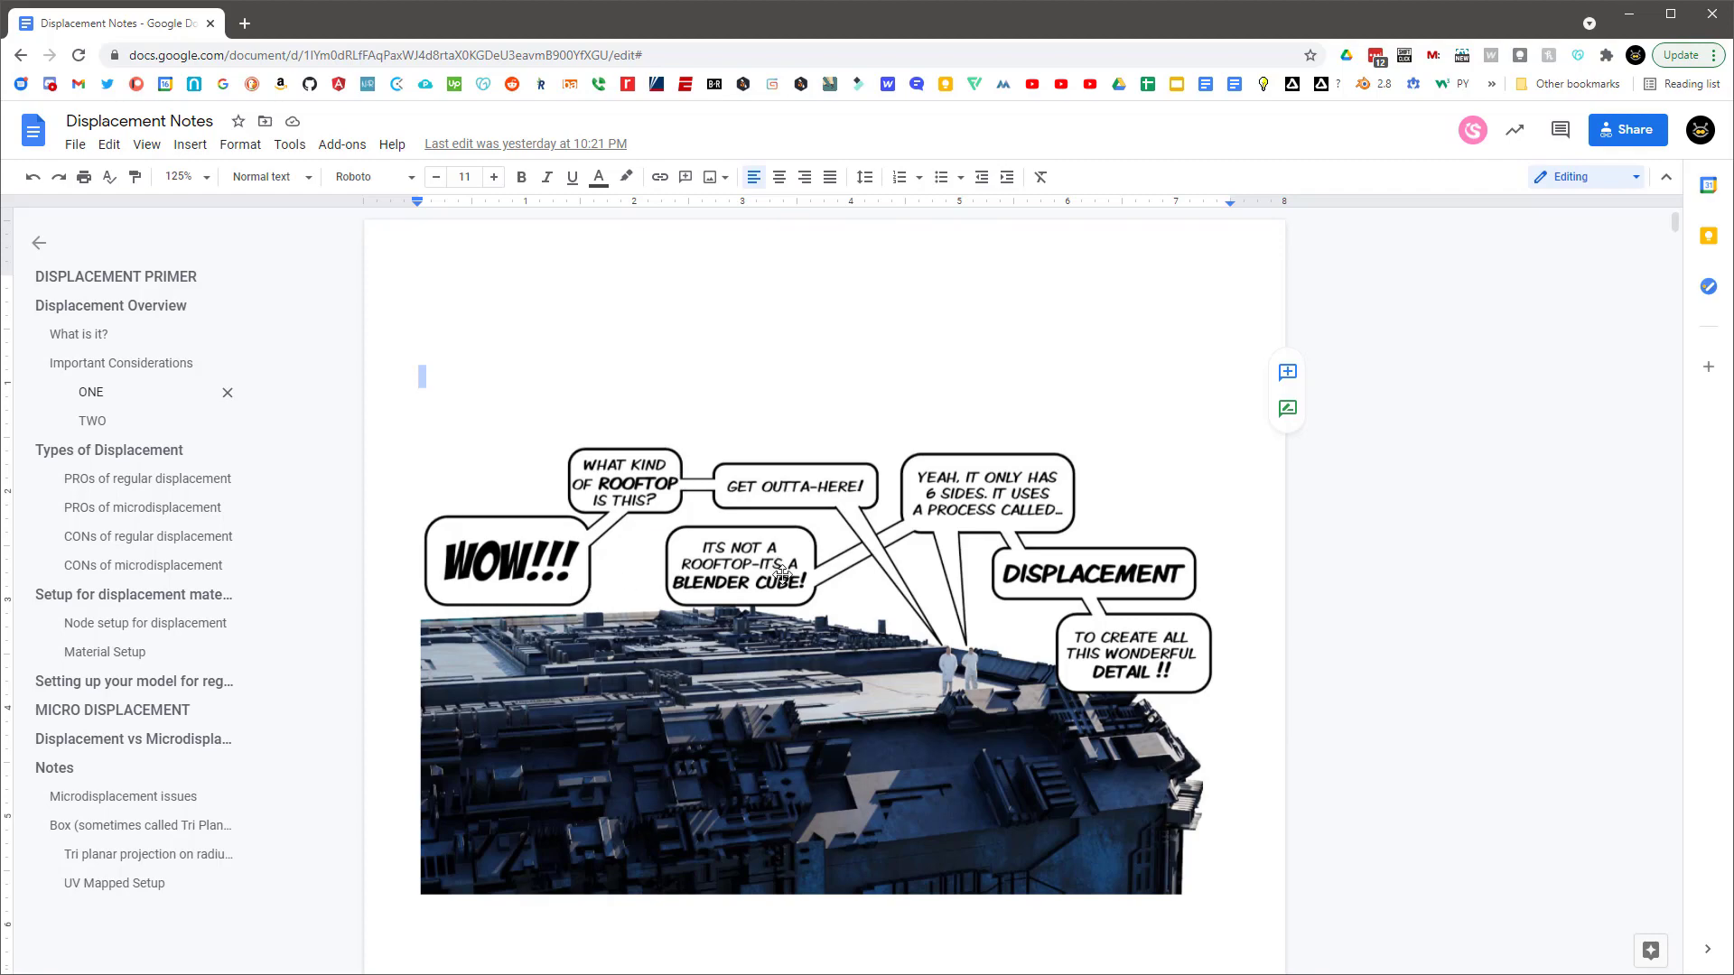
scroll(299, 499, down, 6)
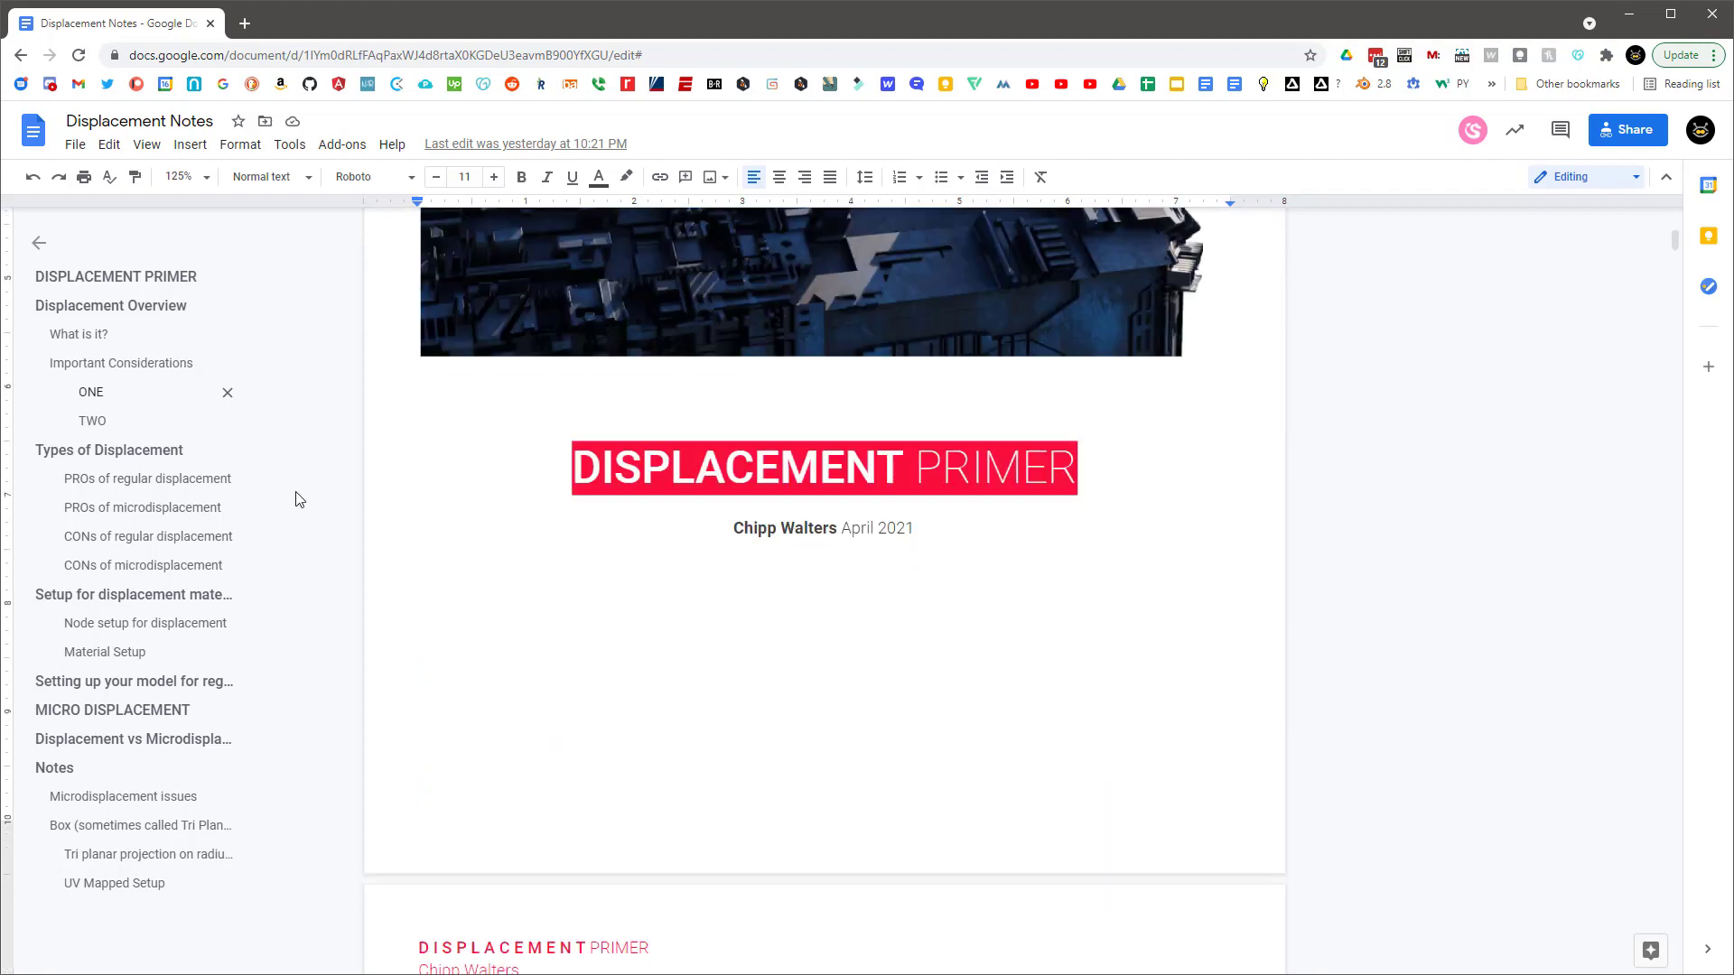
click(54, 769)
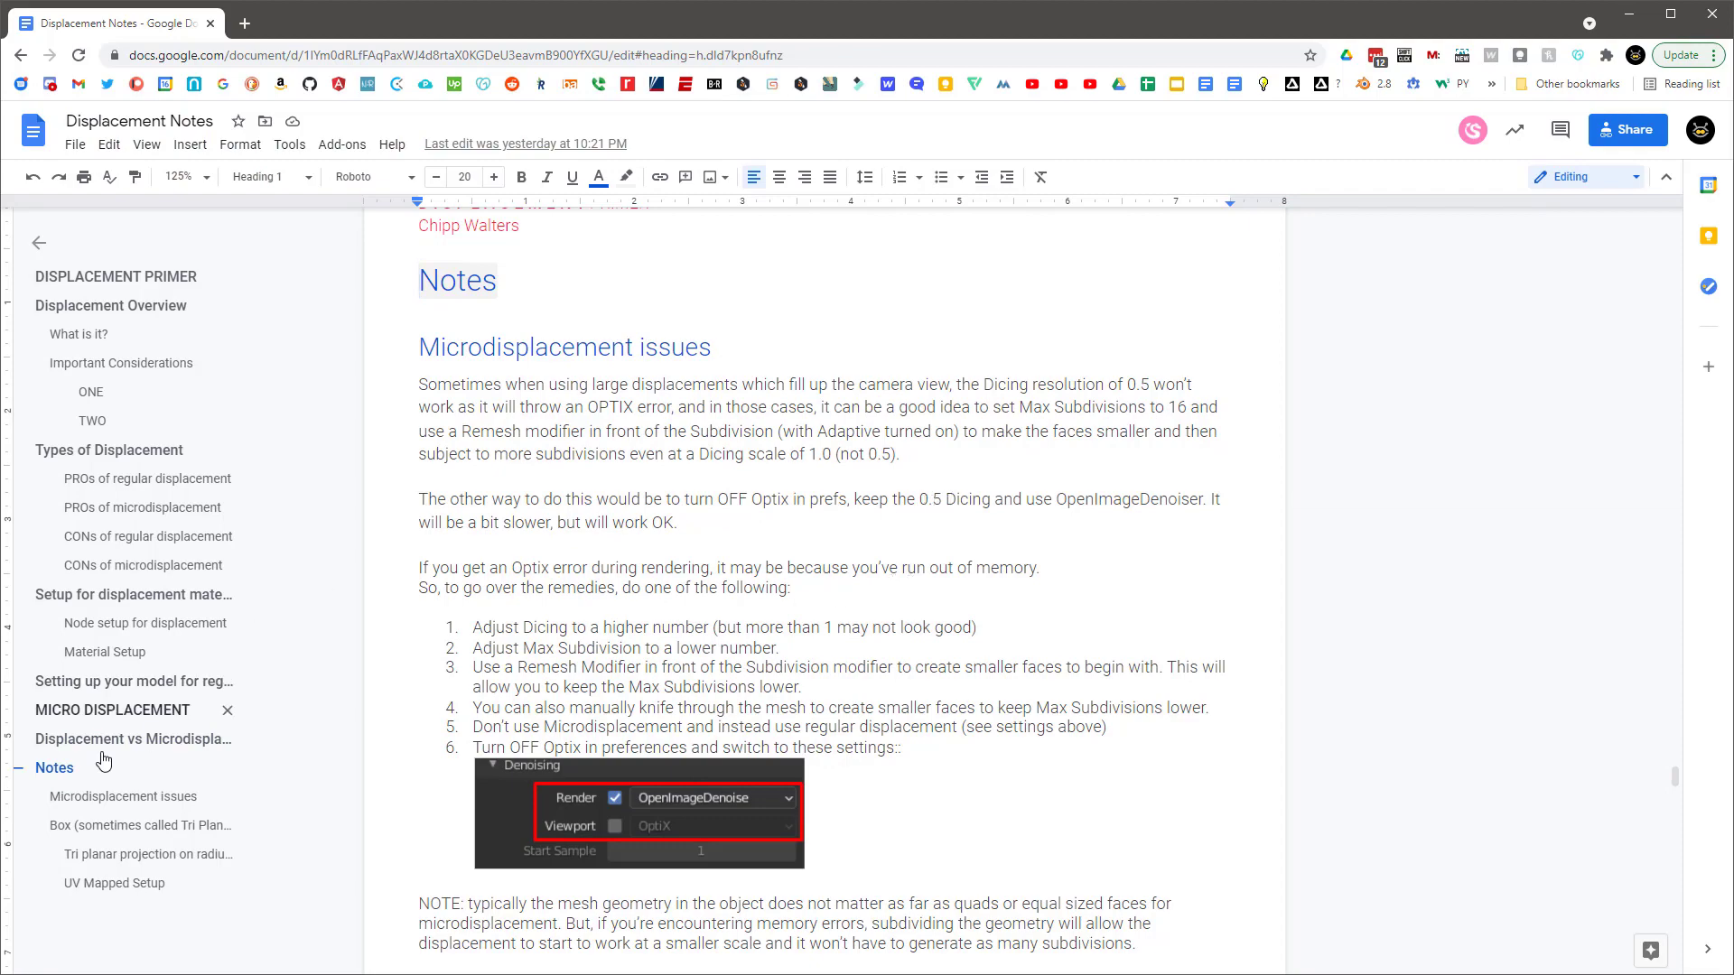
click(104, 713)
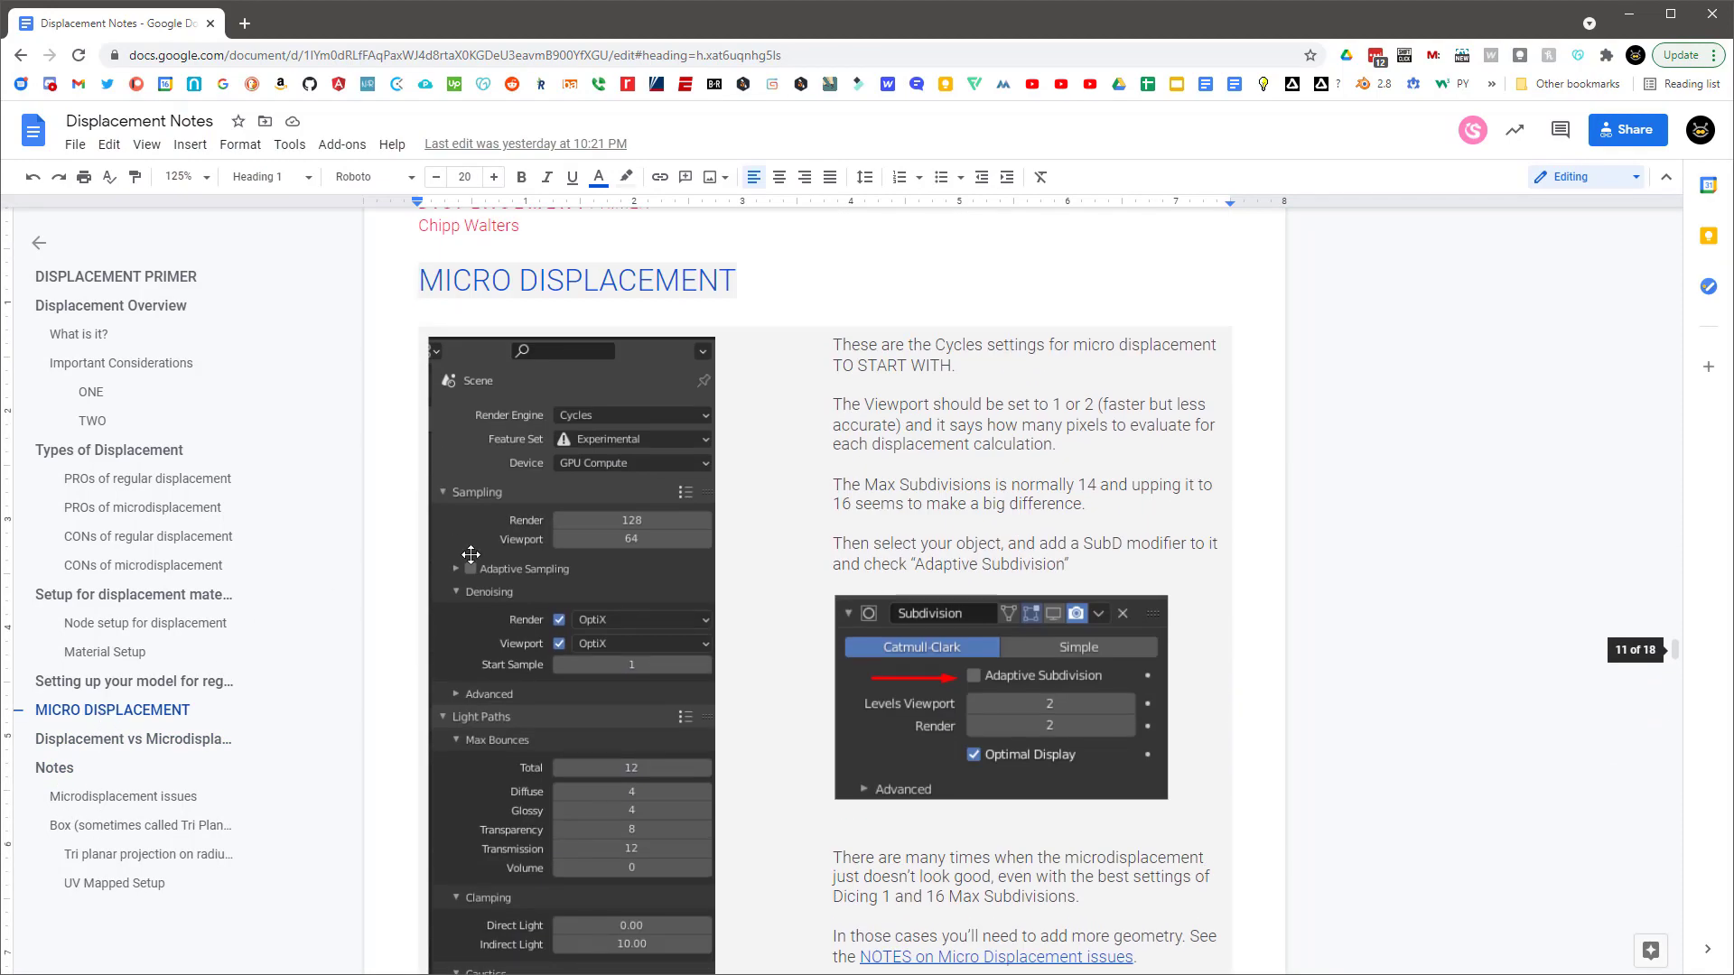
scroll(998, 456, down, 6)
scroll(995, 458, up, 6)
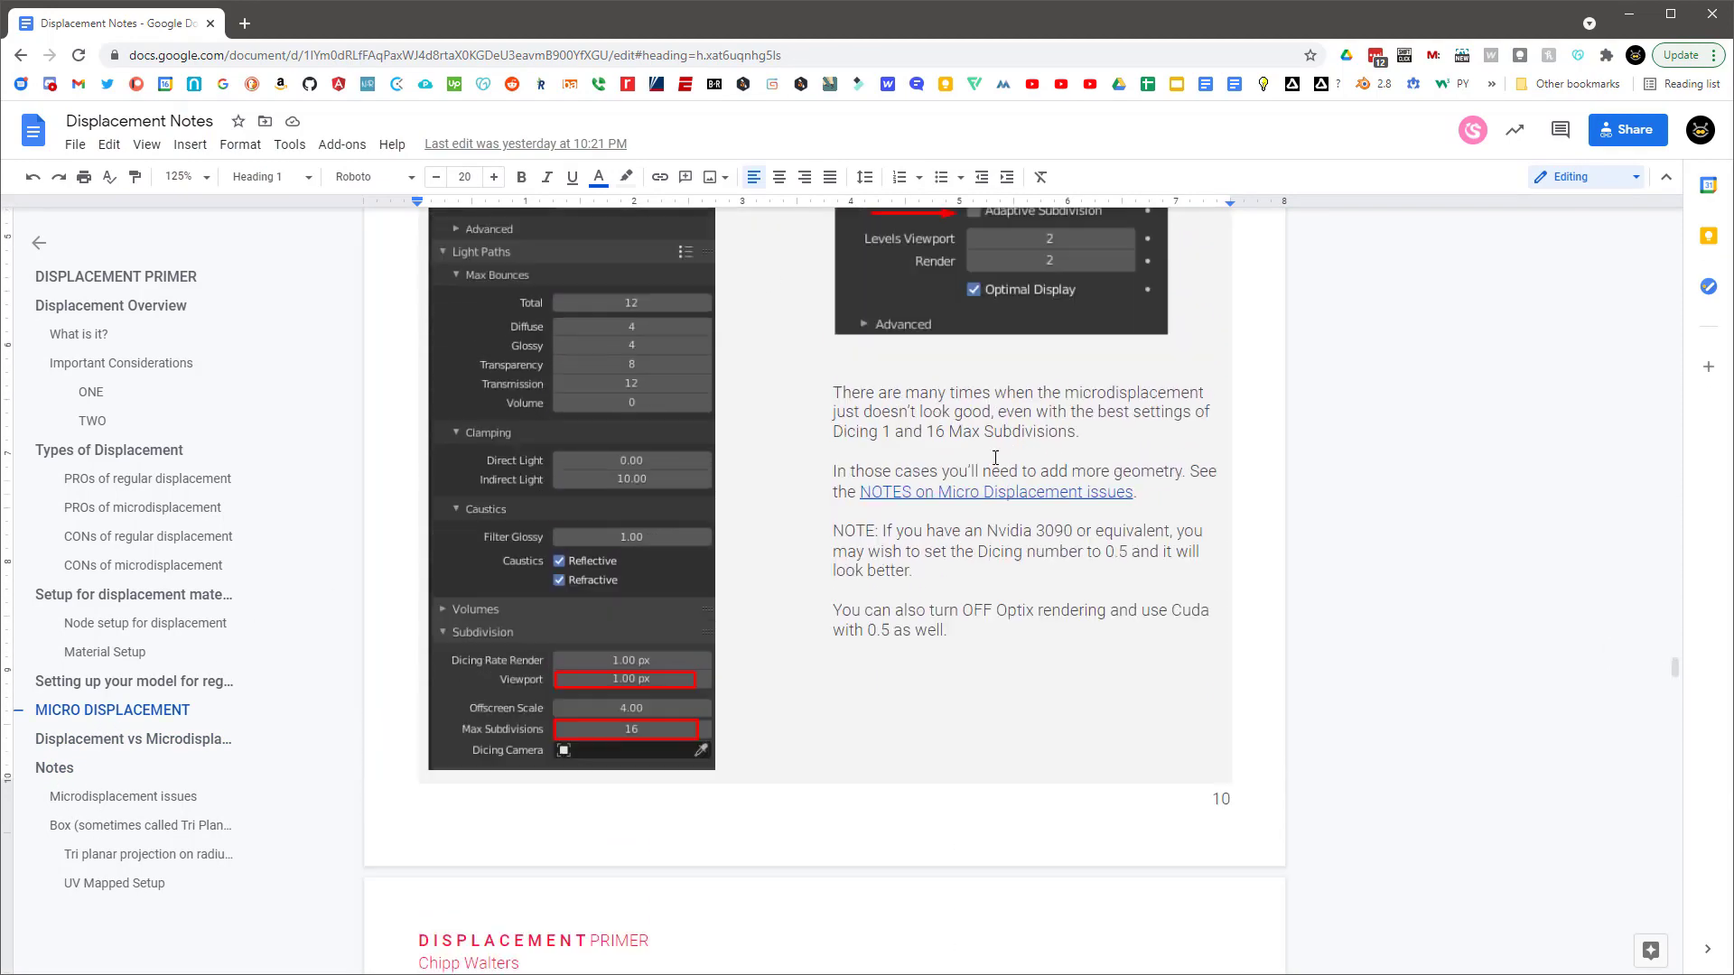
scroll(997, 464, up, 15)
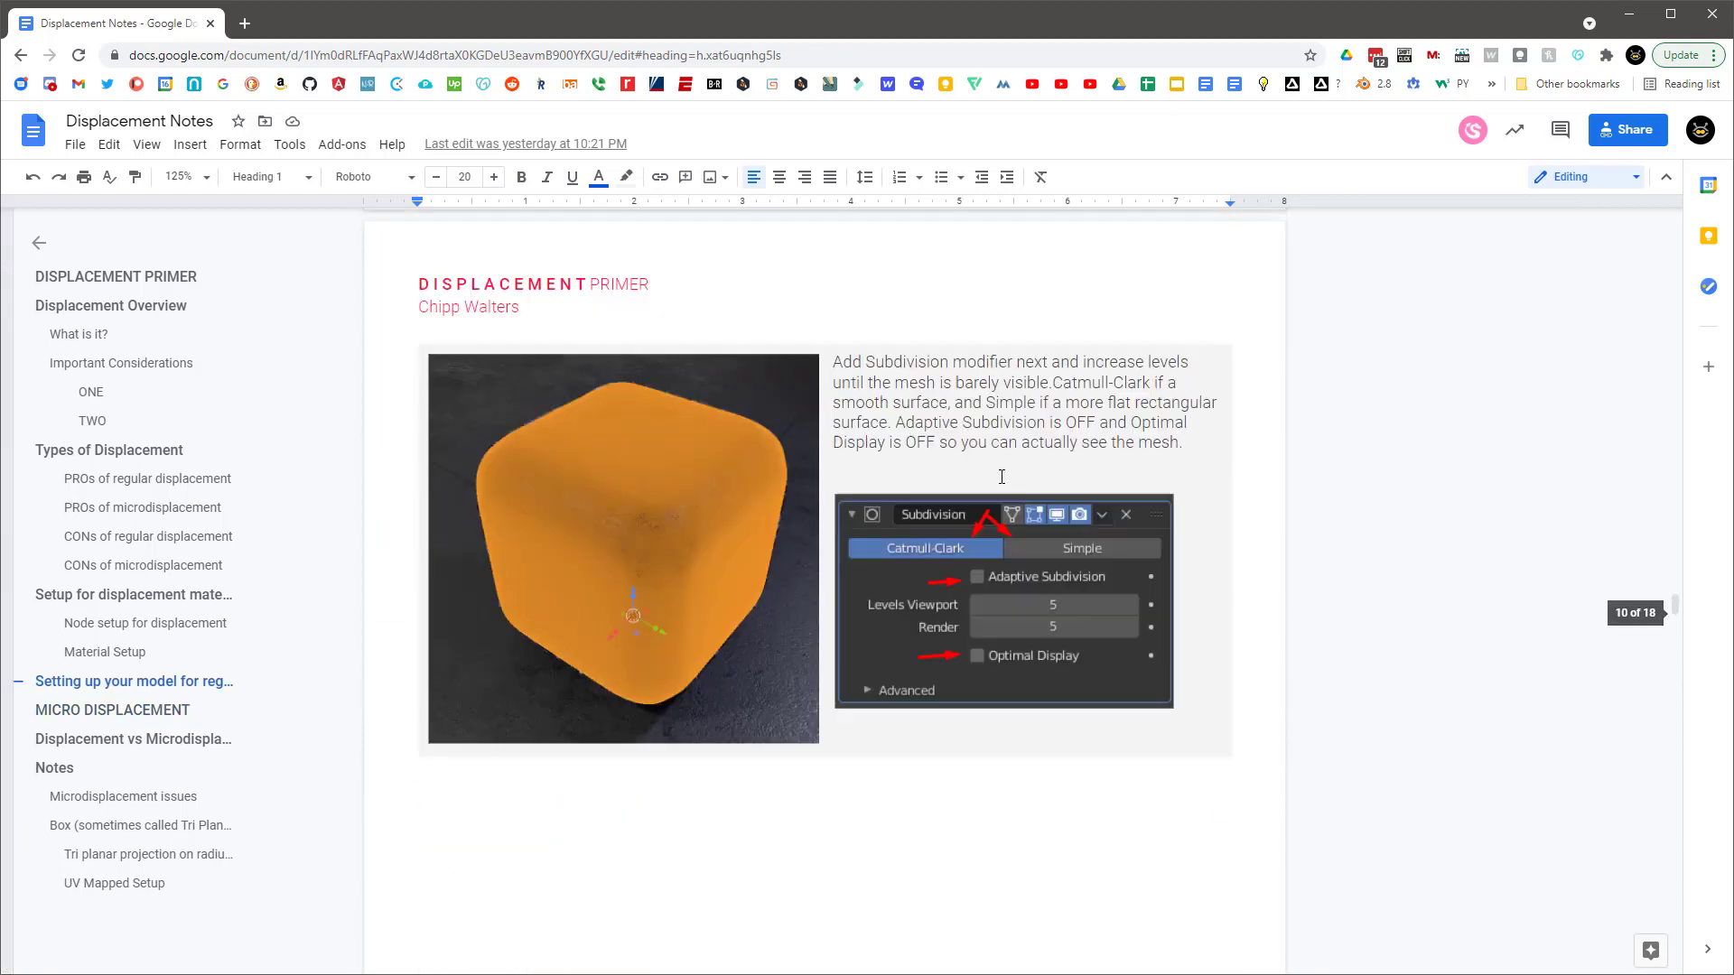
scroll(1300, 443, down, 4)
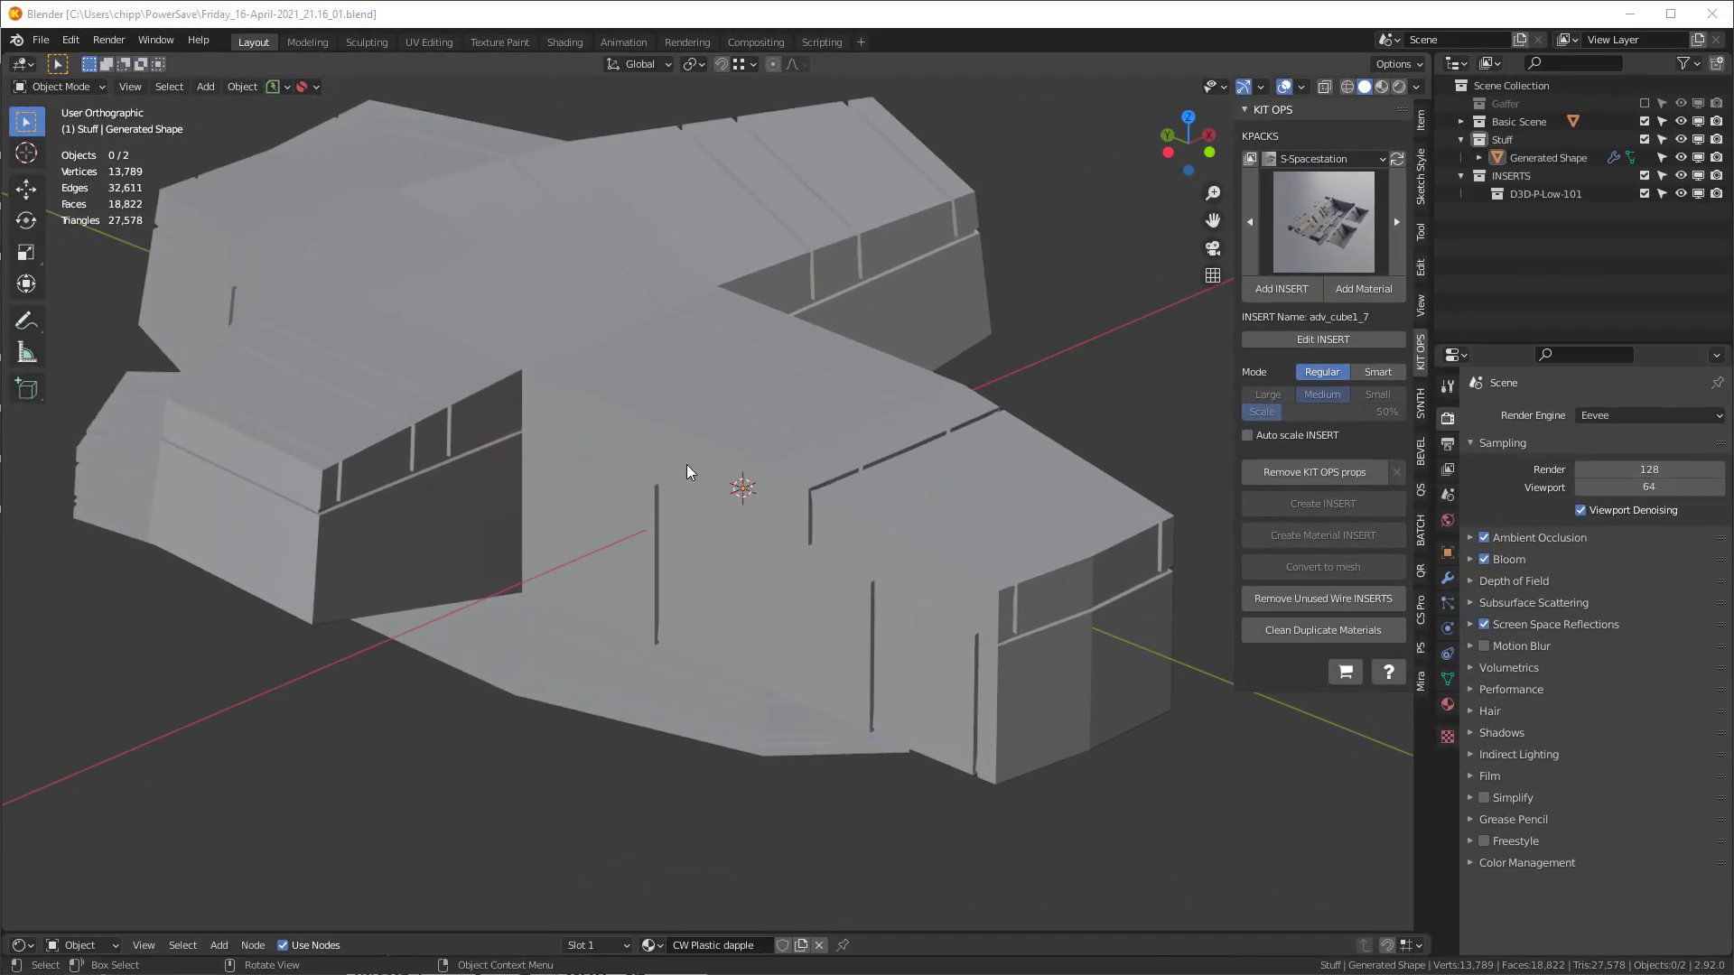
- Return to Blender and display the spaceship hull in Material Preview shading
scroll(451, 403, up, 3)
middle_drag(452, 403, 703, 381)
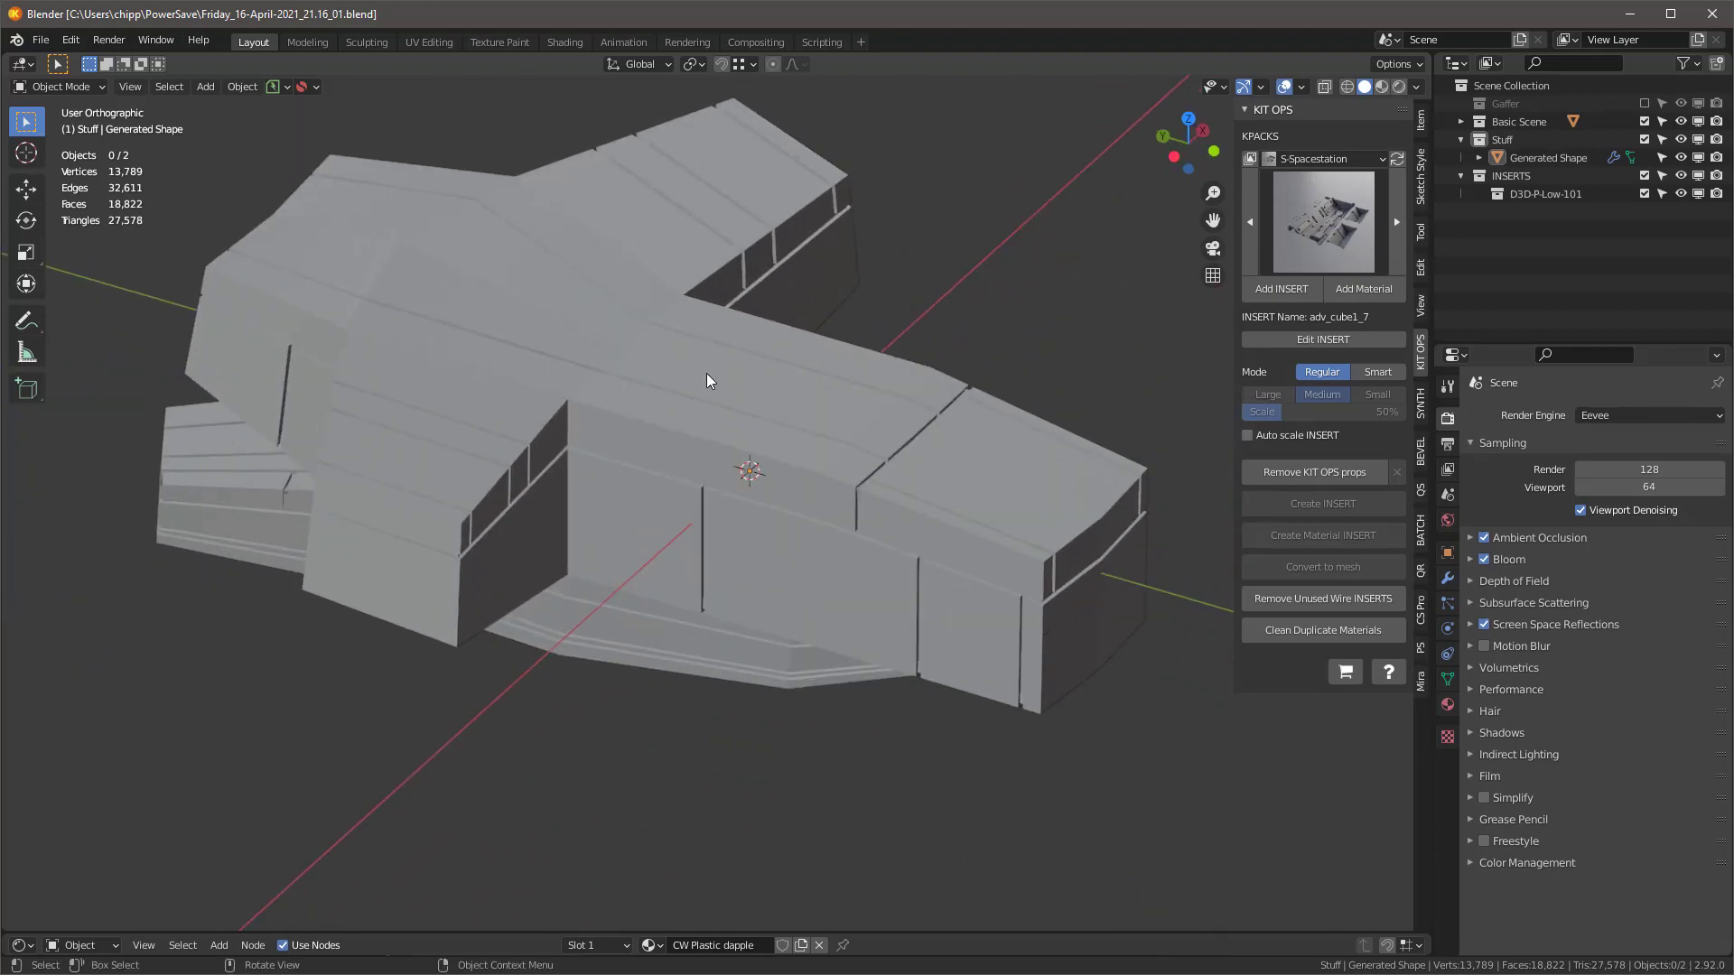
key(z)
click(777, 560)
middle_drag(778, 560, 697, 527)
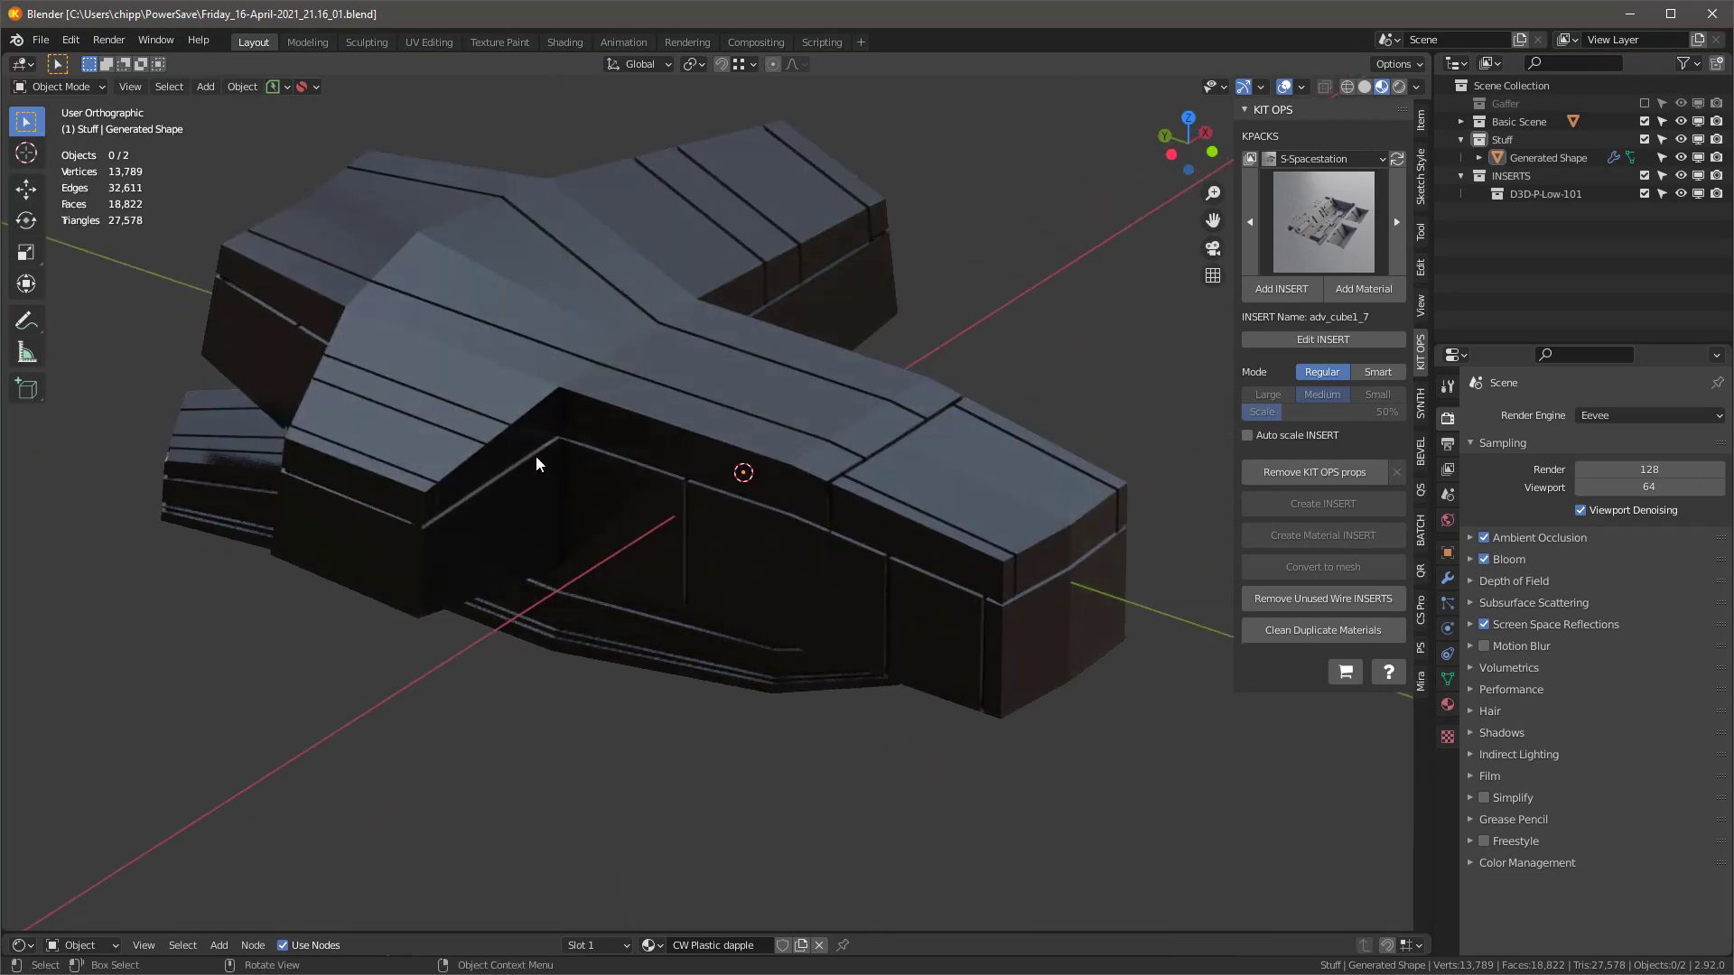
- Apply the KIT OPS material cw_space_displace from the S-Spacestation pack to the spaceship hull
click(1309, 196)
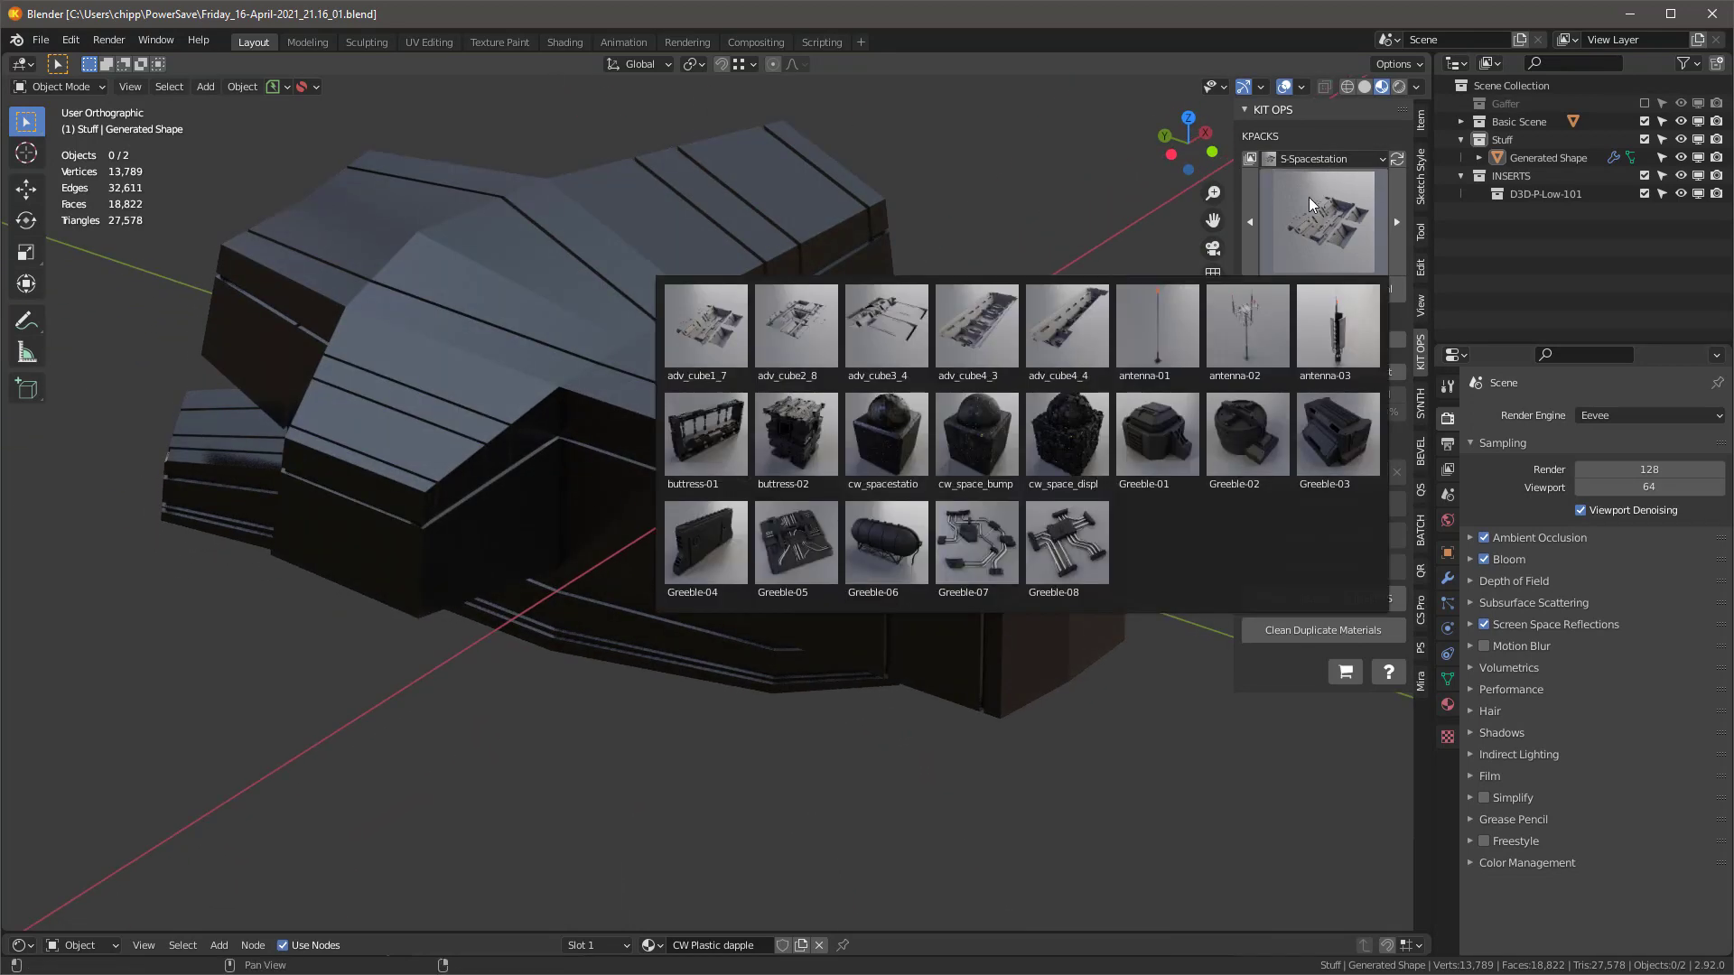
click(1054, 446)
click(1364, 288)
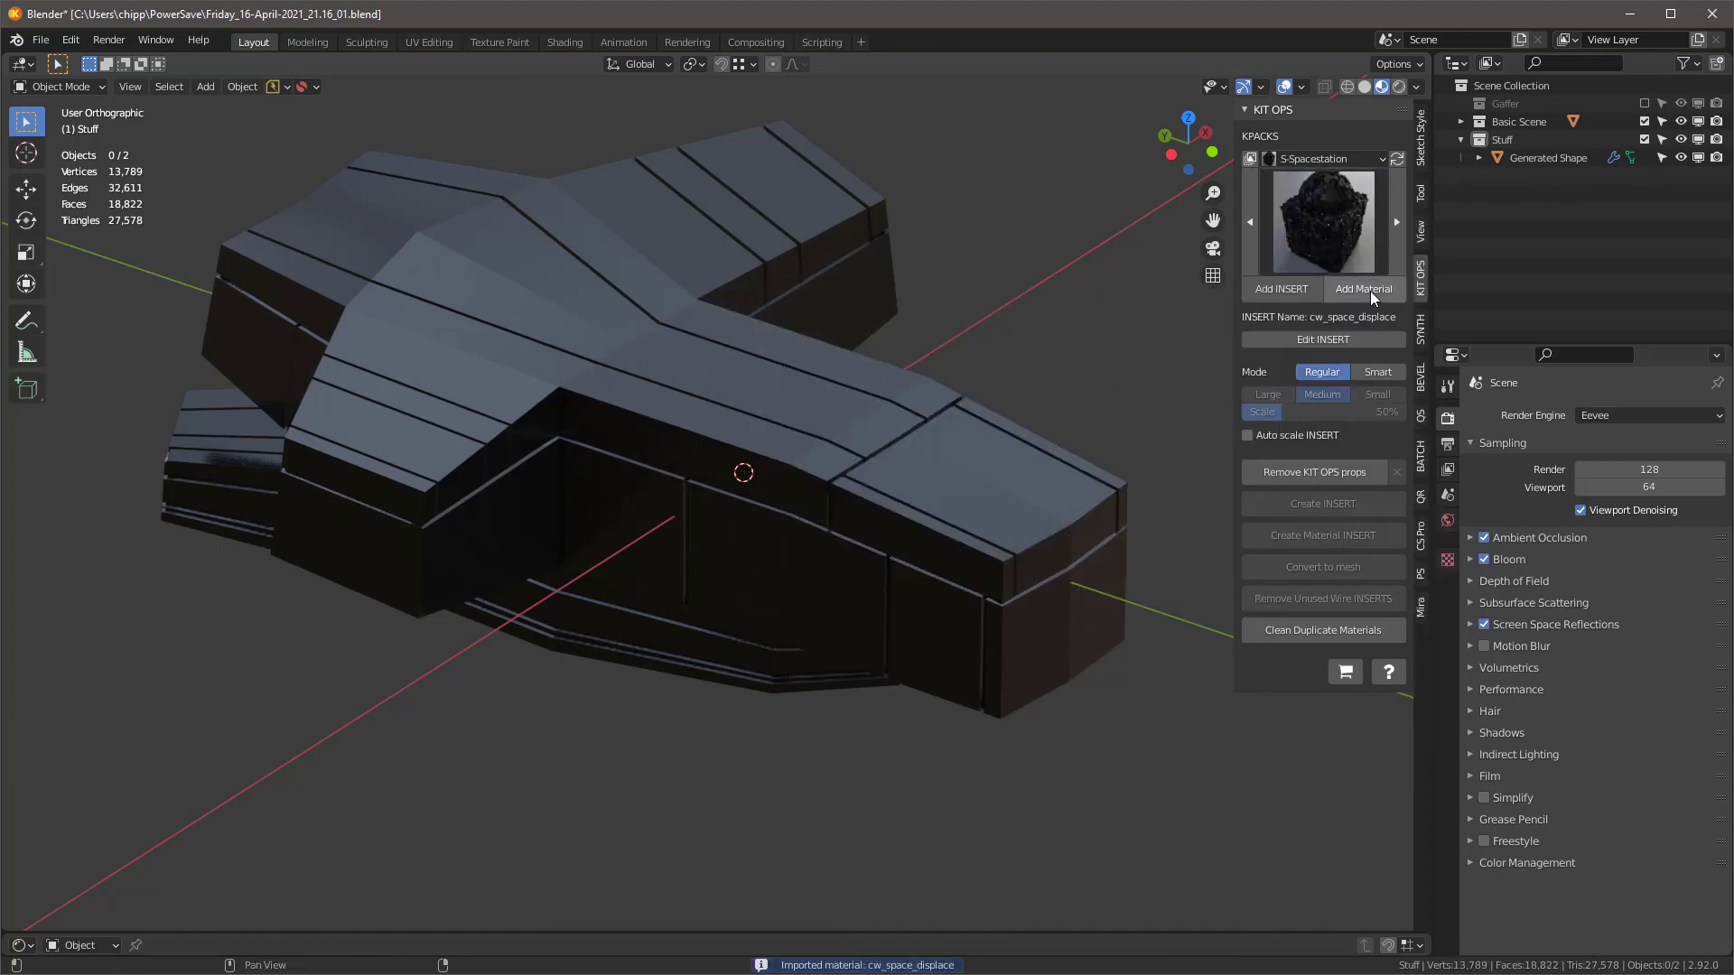
click(966, 480)
middle_drag(891, 473, 979, 442)
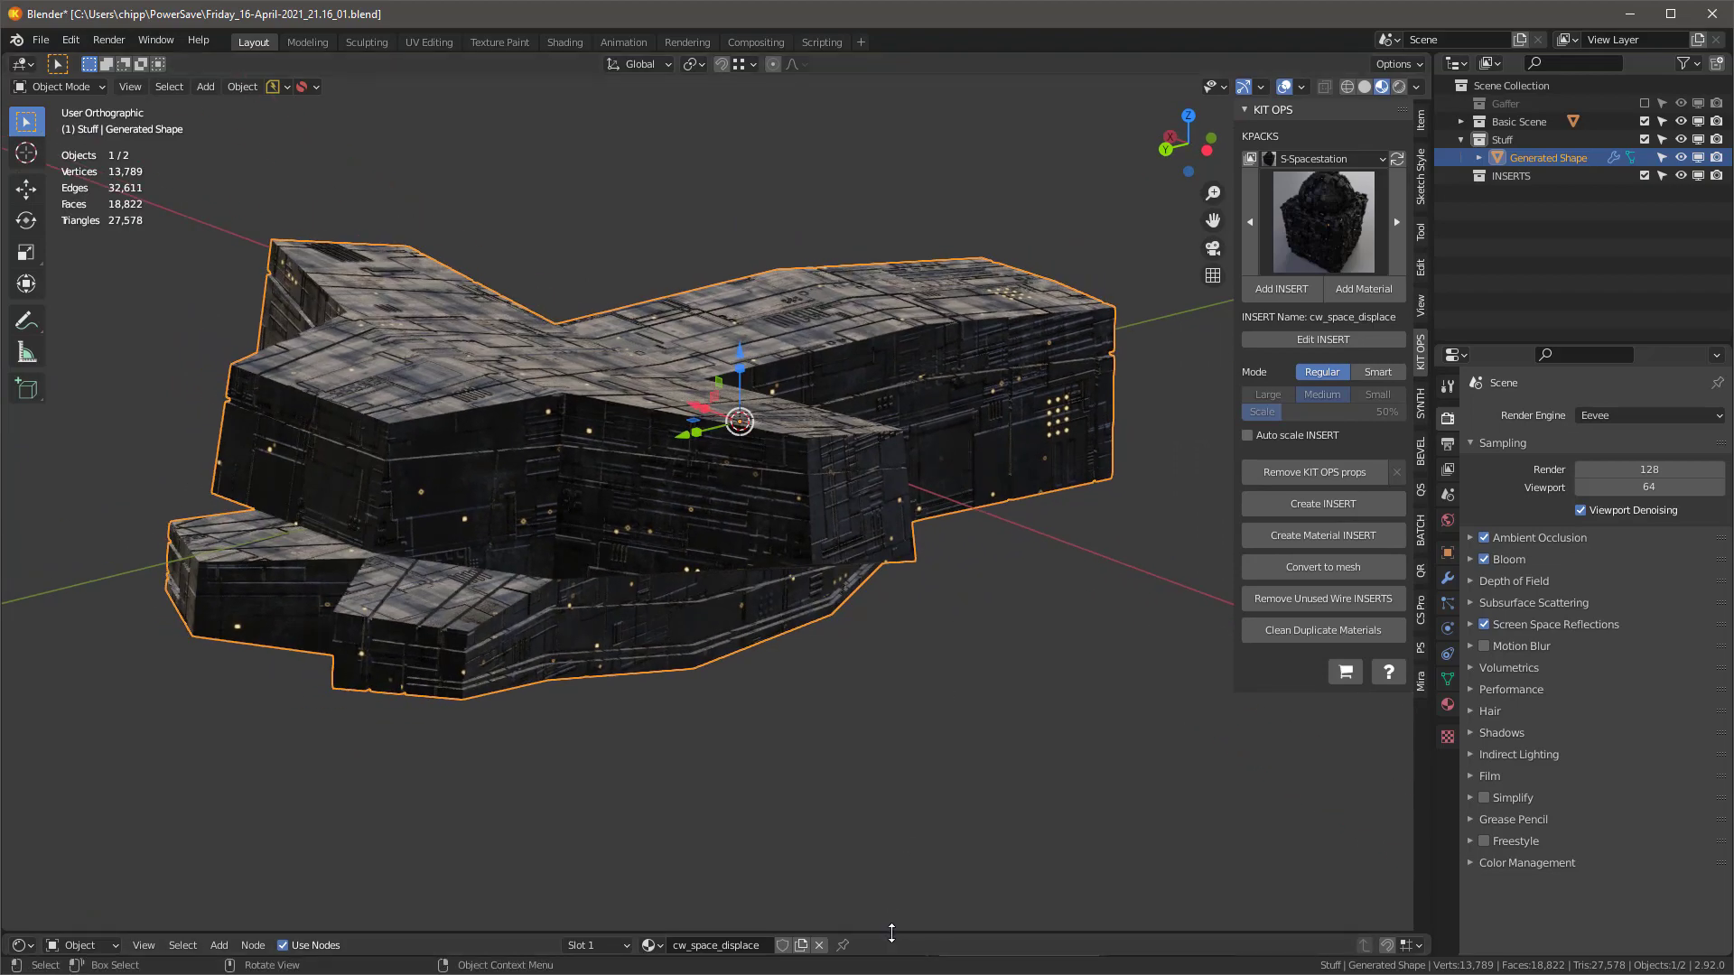
- Enlarge the shader editor and examine the projection setting of the BigpanlsLight.jpg texture node in the Color frame
drag(886, 934, 892, 513)
scroll(806, 661, down, 6)
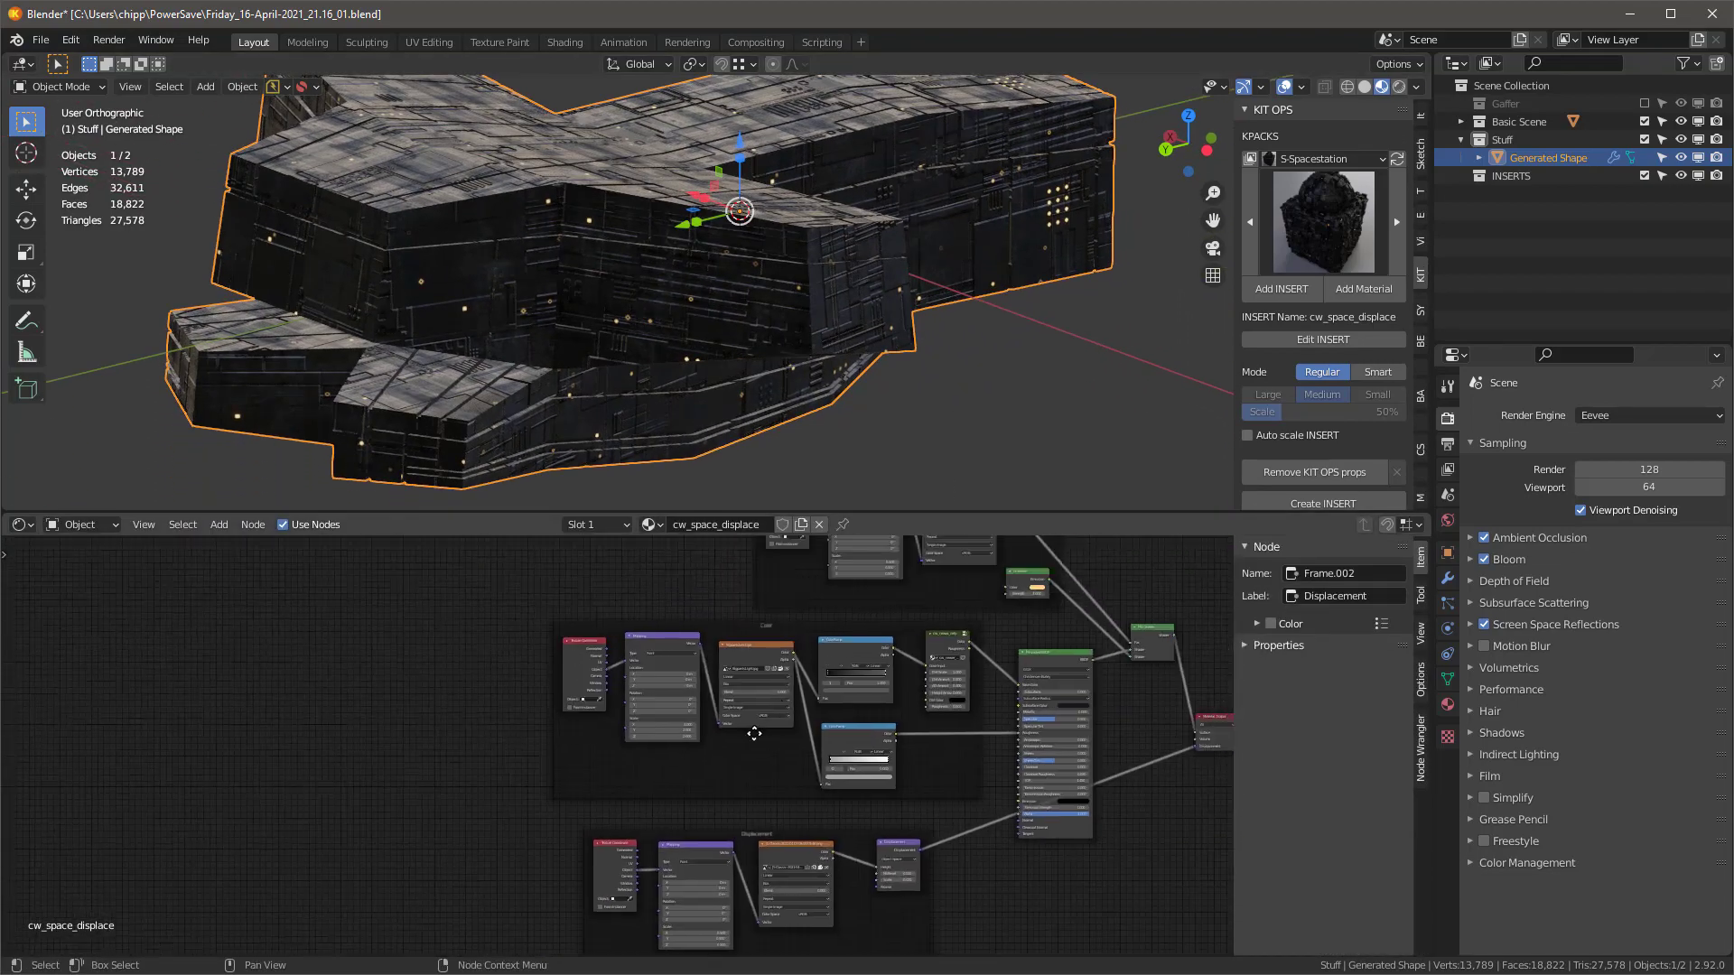
scroll(677, 723, up, 6)
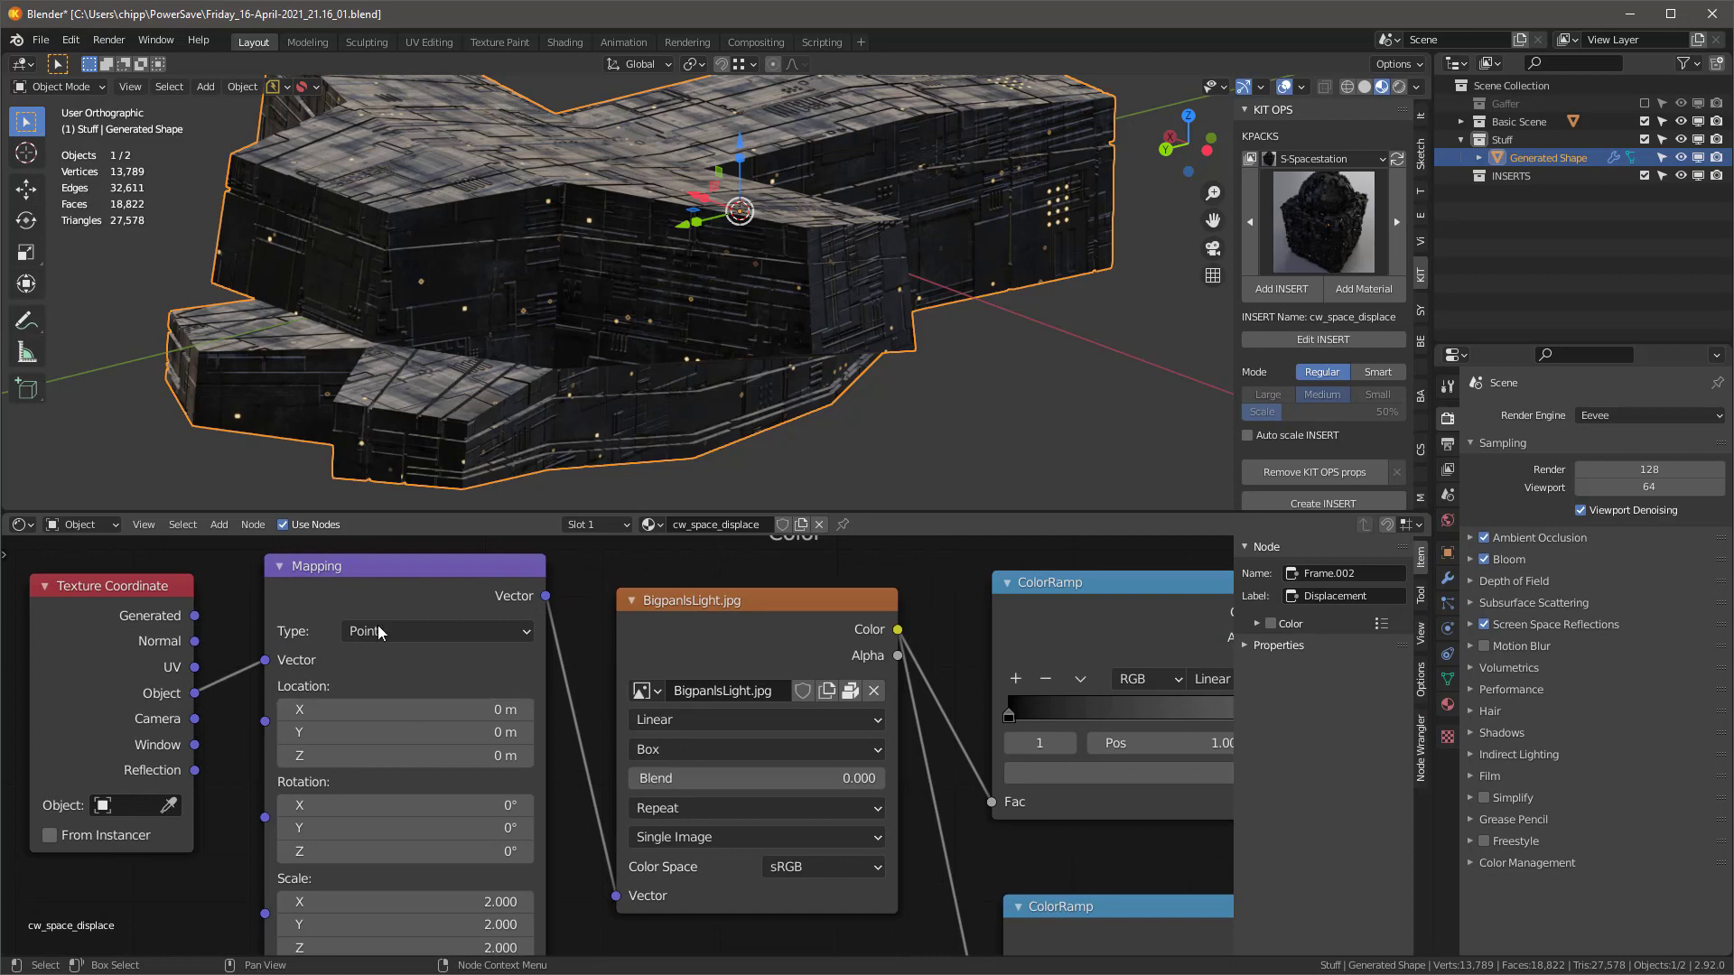
click(700, 600)
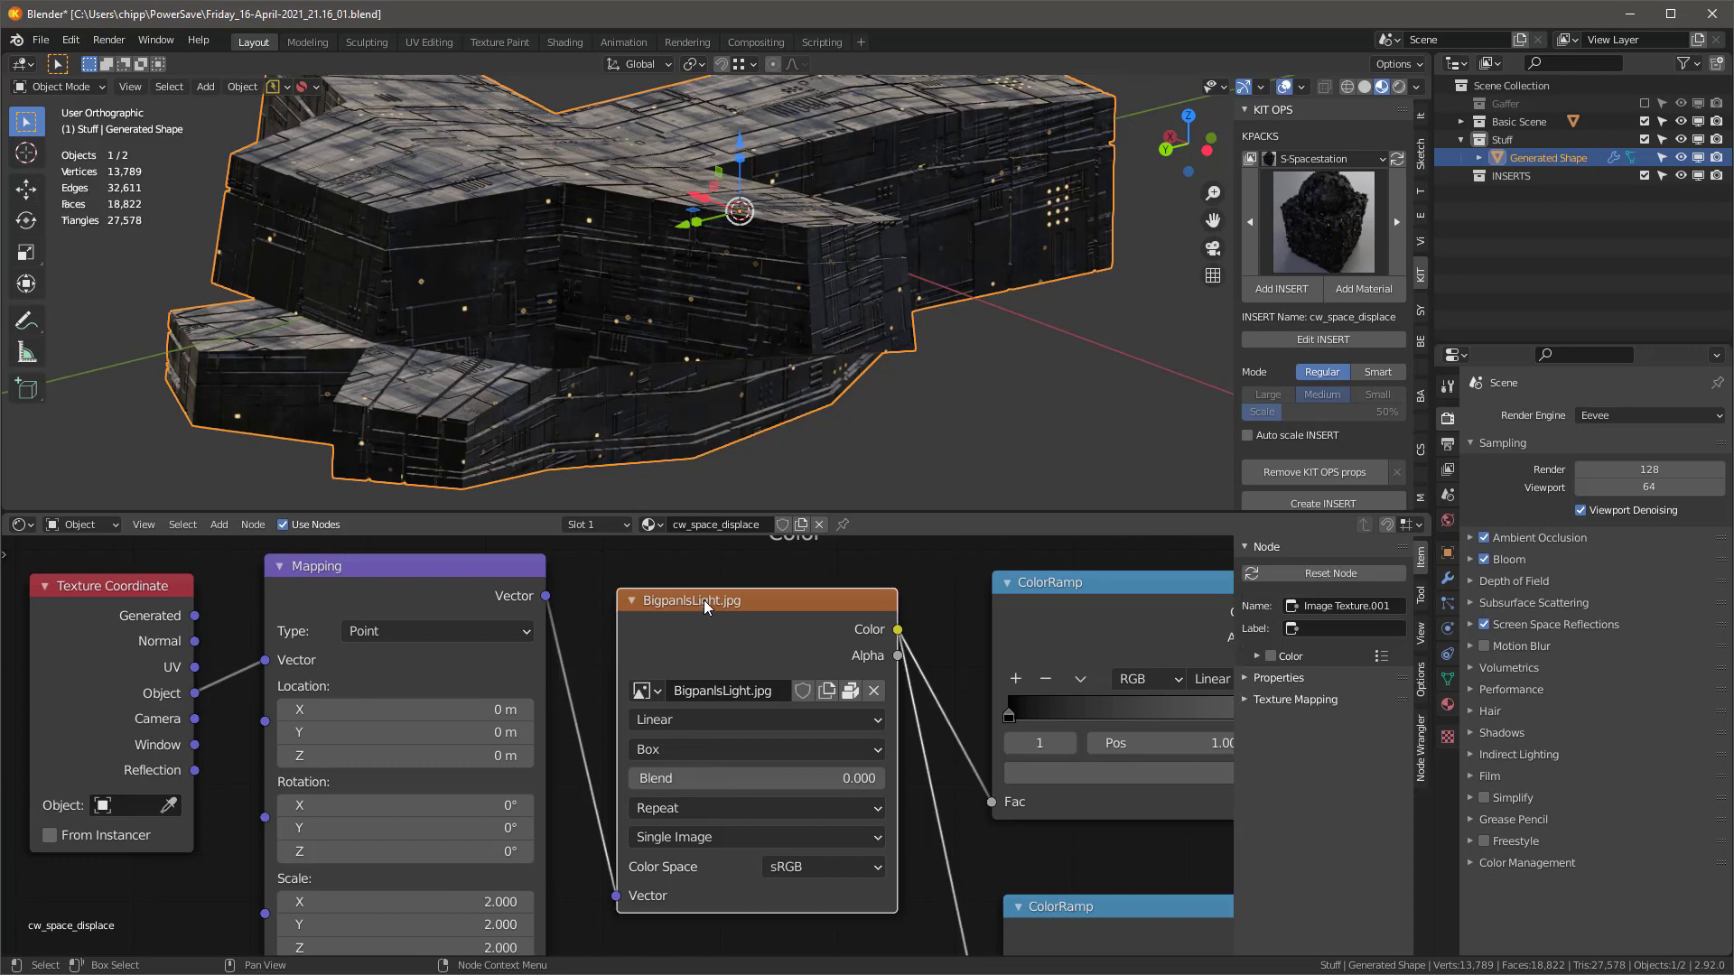
click(654, 751)
click(657, 750)
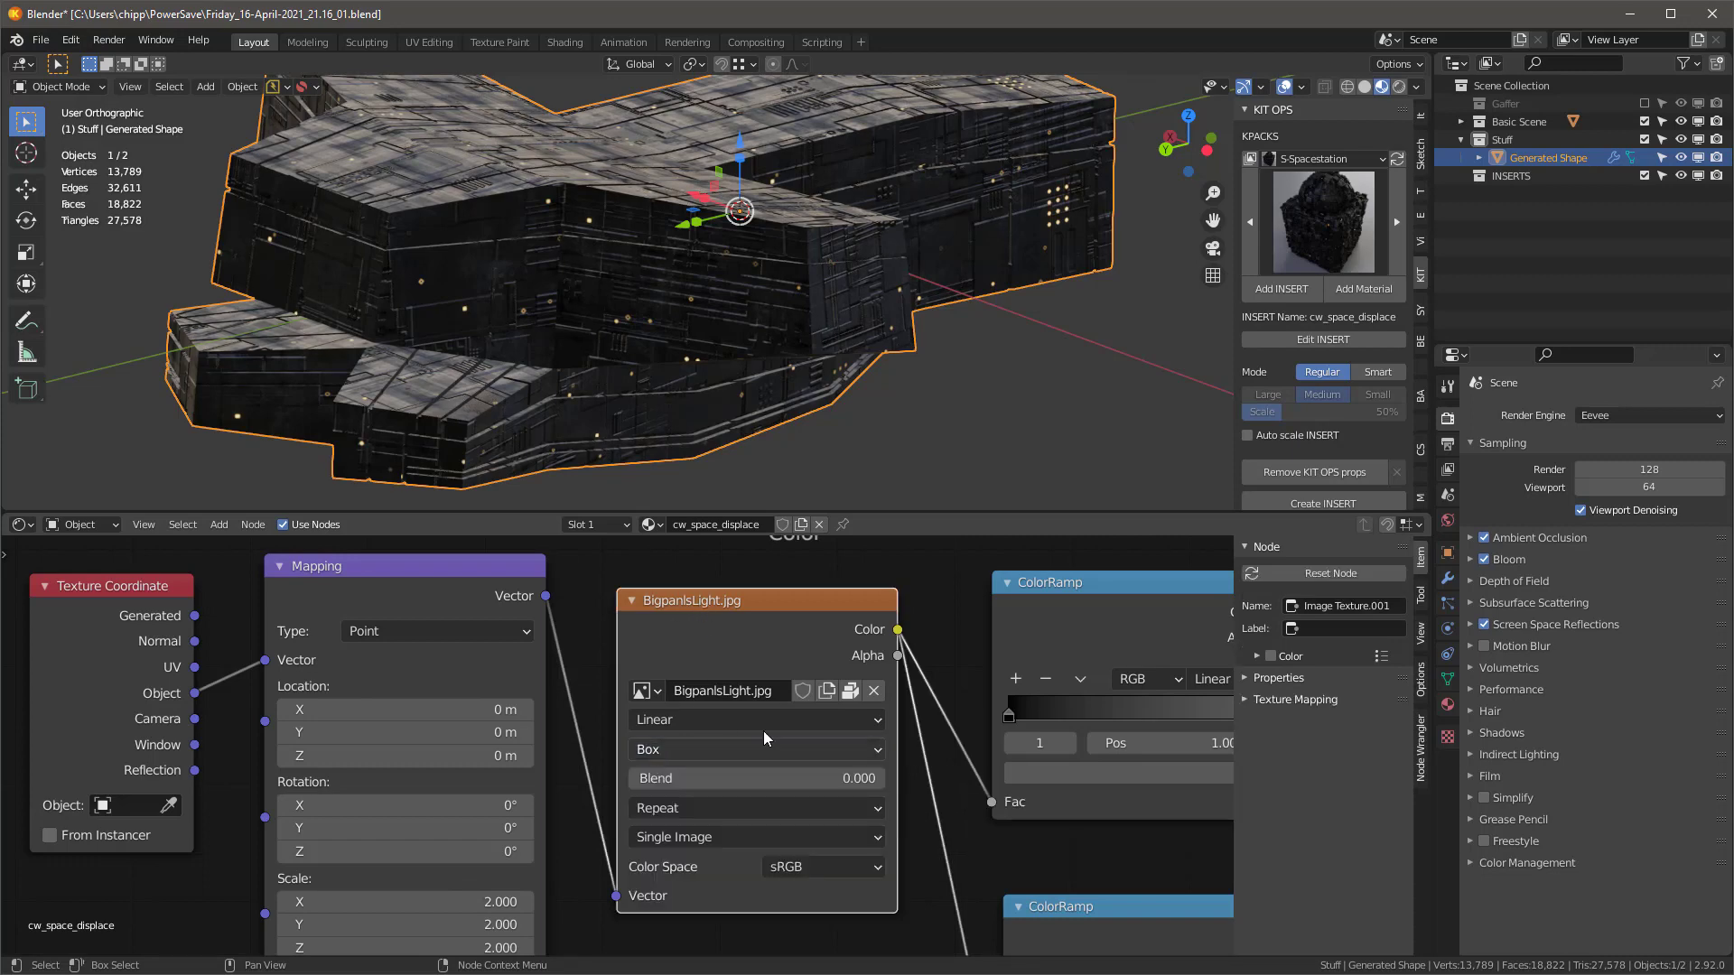
- Examine the image texture nodes in the Displacement and Lights frames, and collapse the shader editor
scroll(749, 729, down, 6)
scroll(714, 729, up, 4)
scroll(712, 733, down, 4)
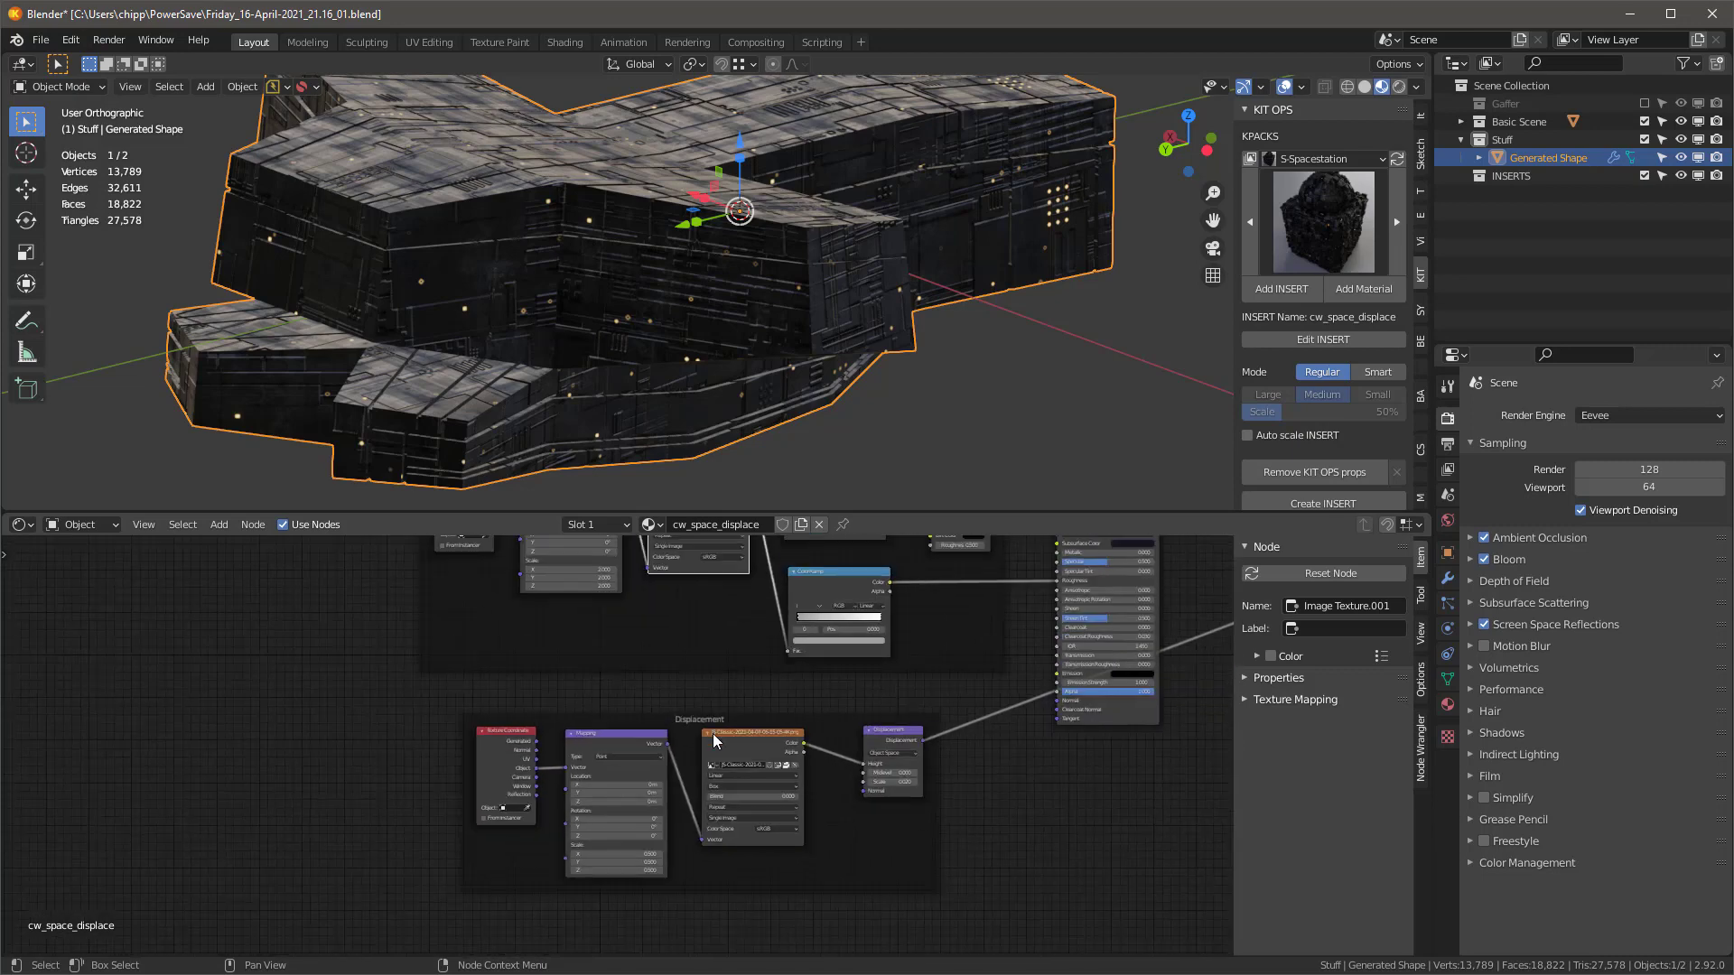
scroll(658, 722, up, 4)
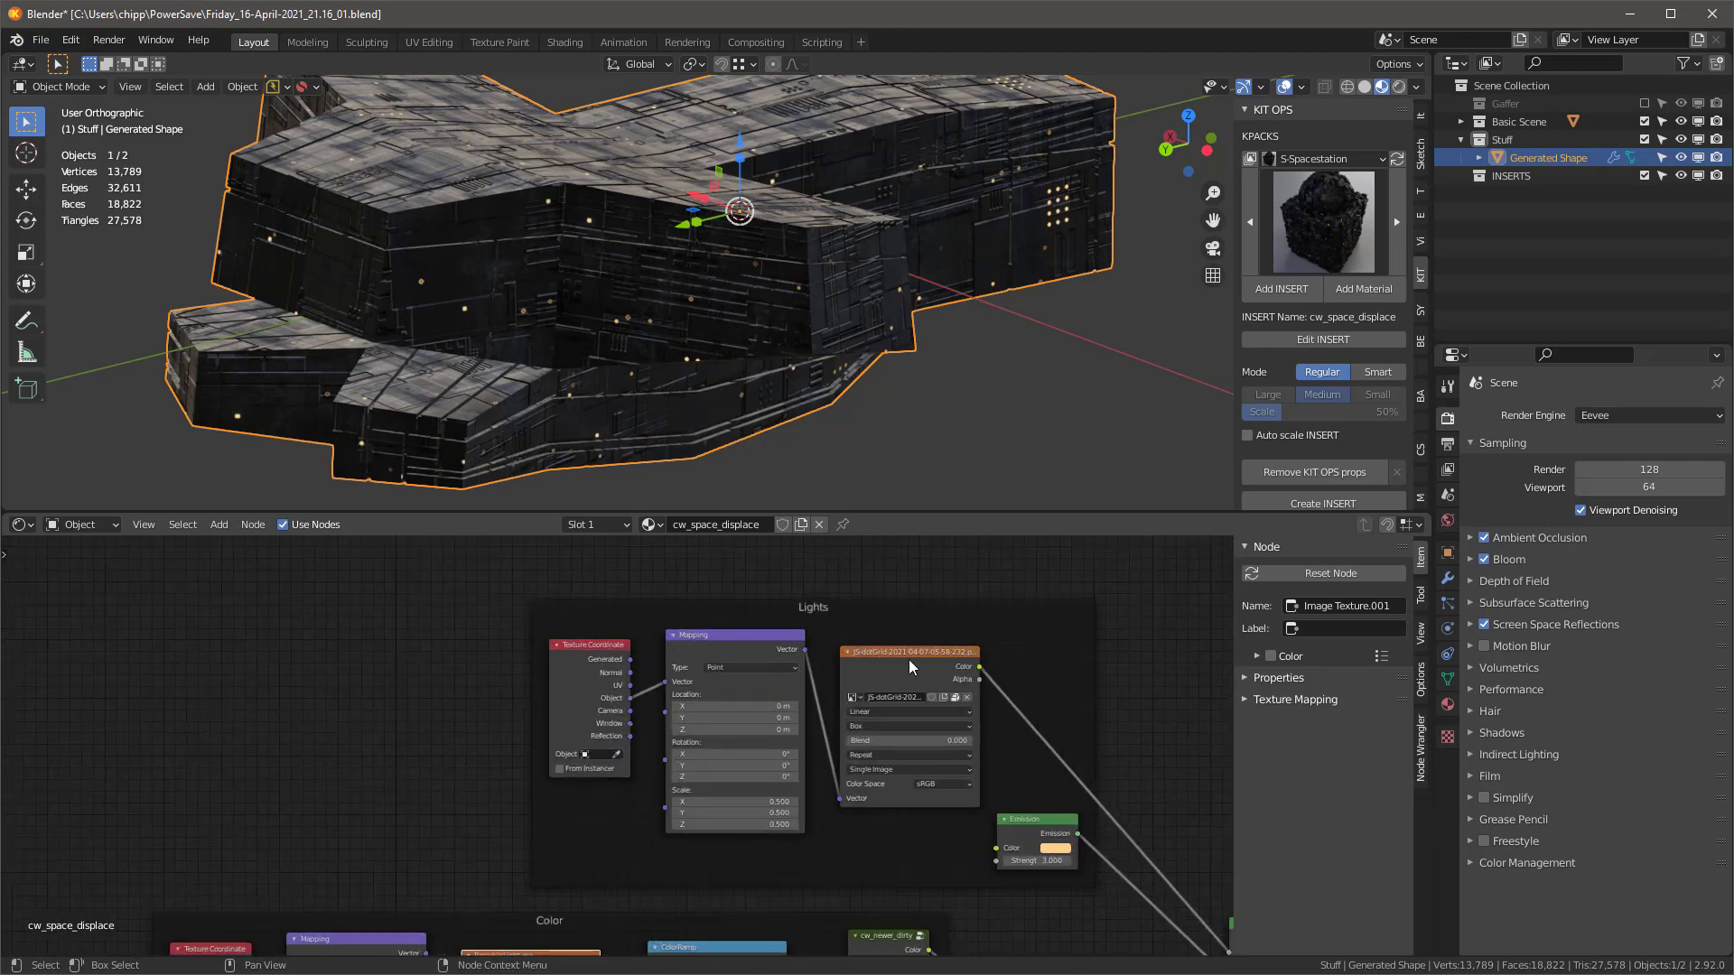
scroll(900, 768, up, 2)
click(886, 674)
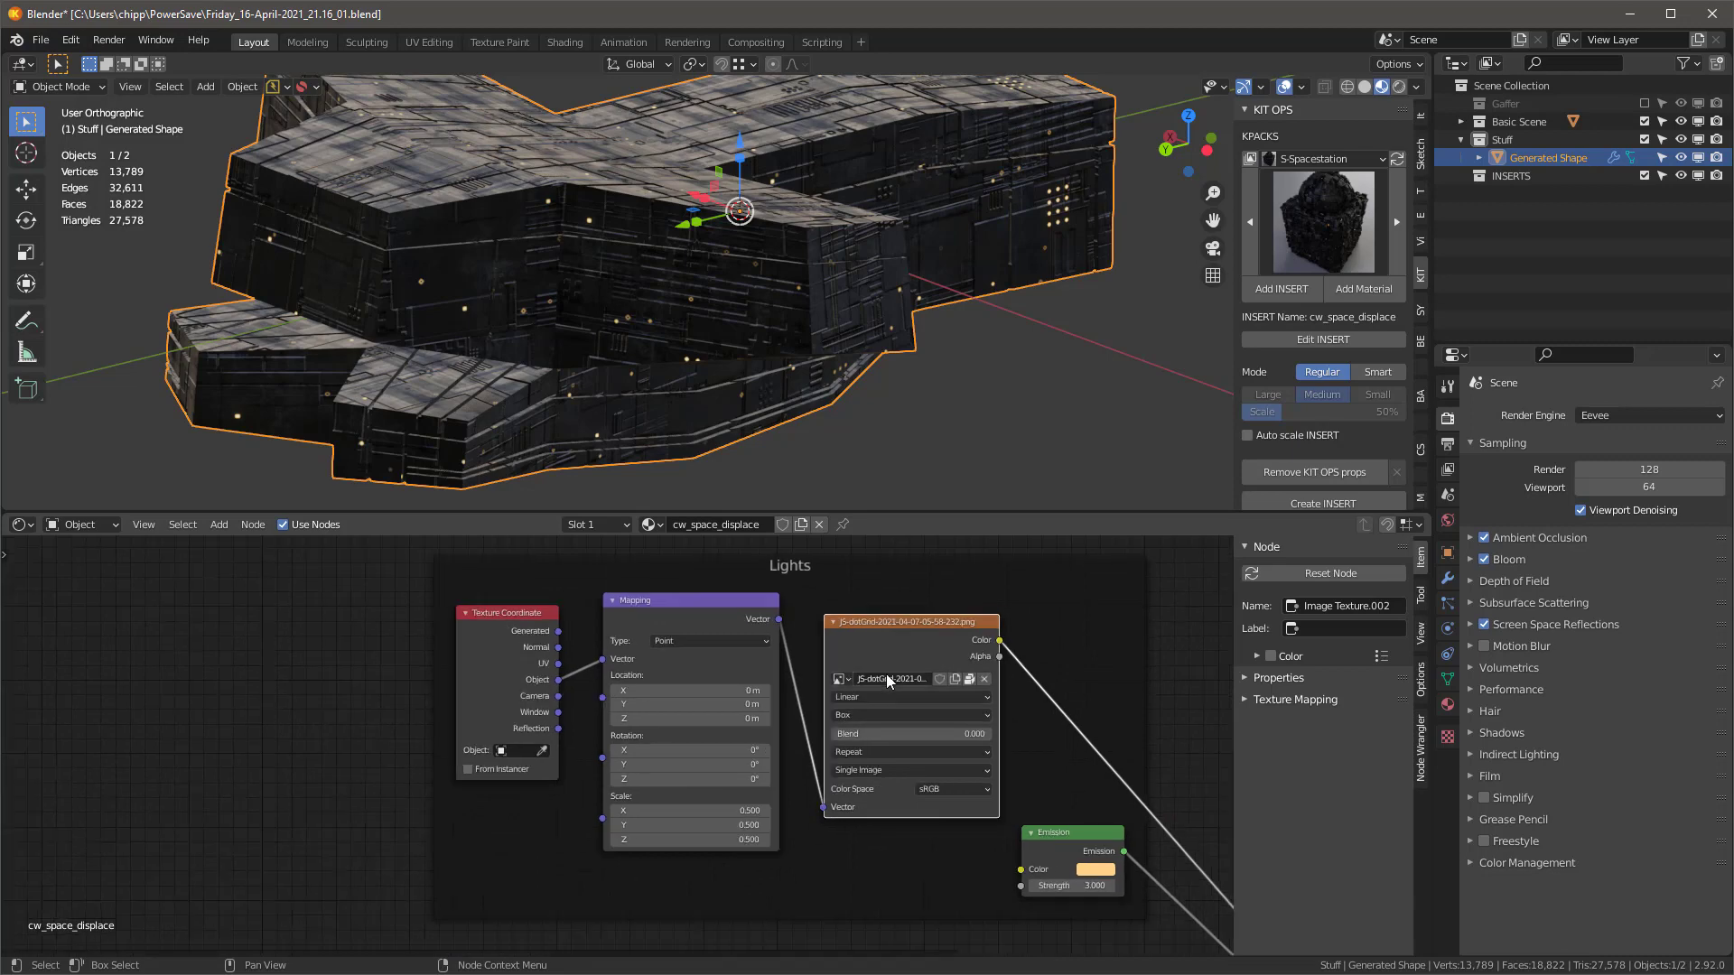
scroll(886, 673, down, 2)
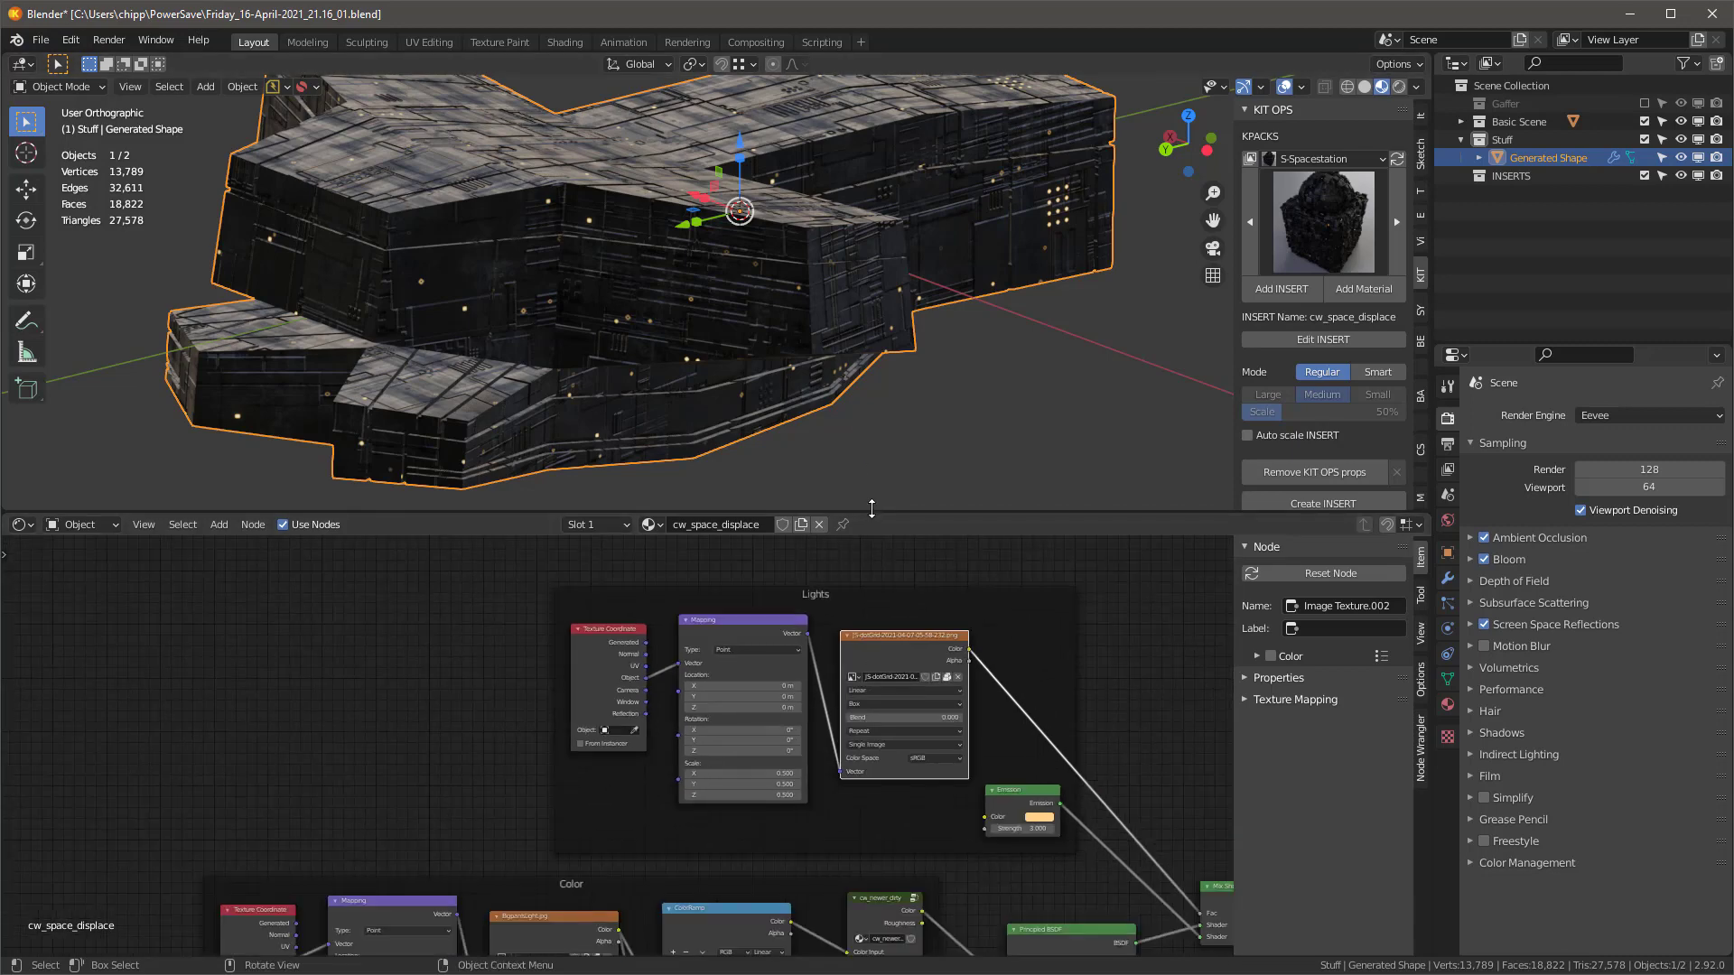
drag(872, 508, 871, 935)
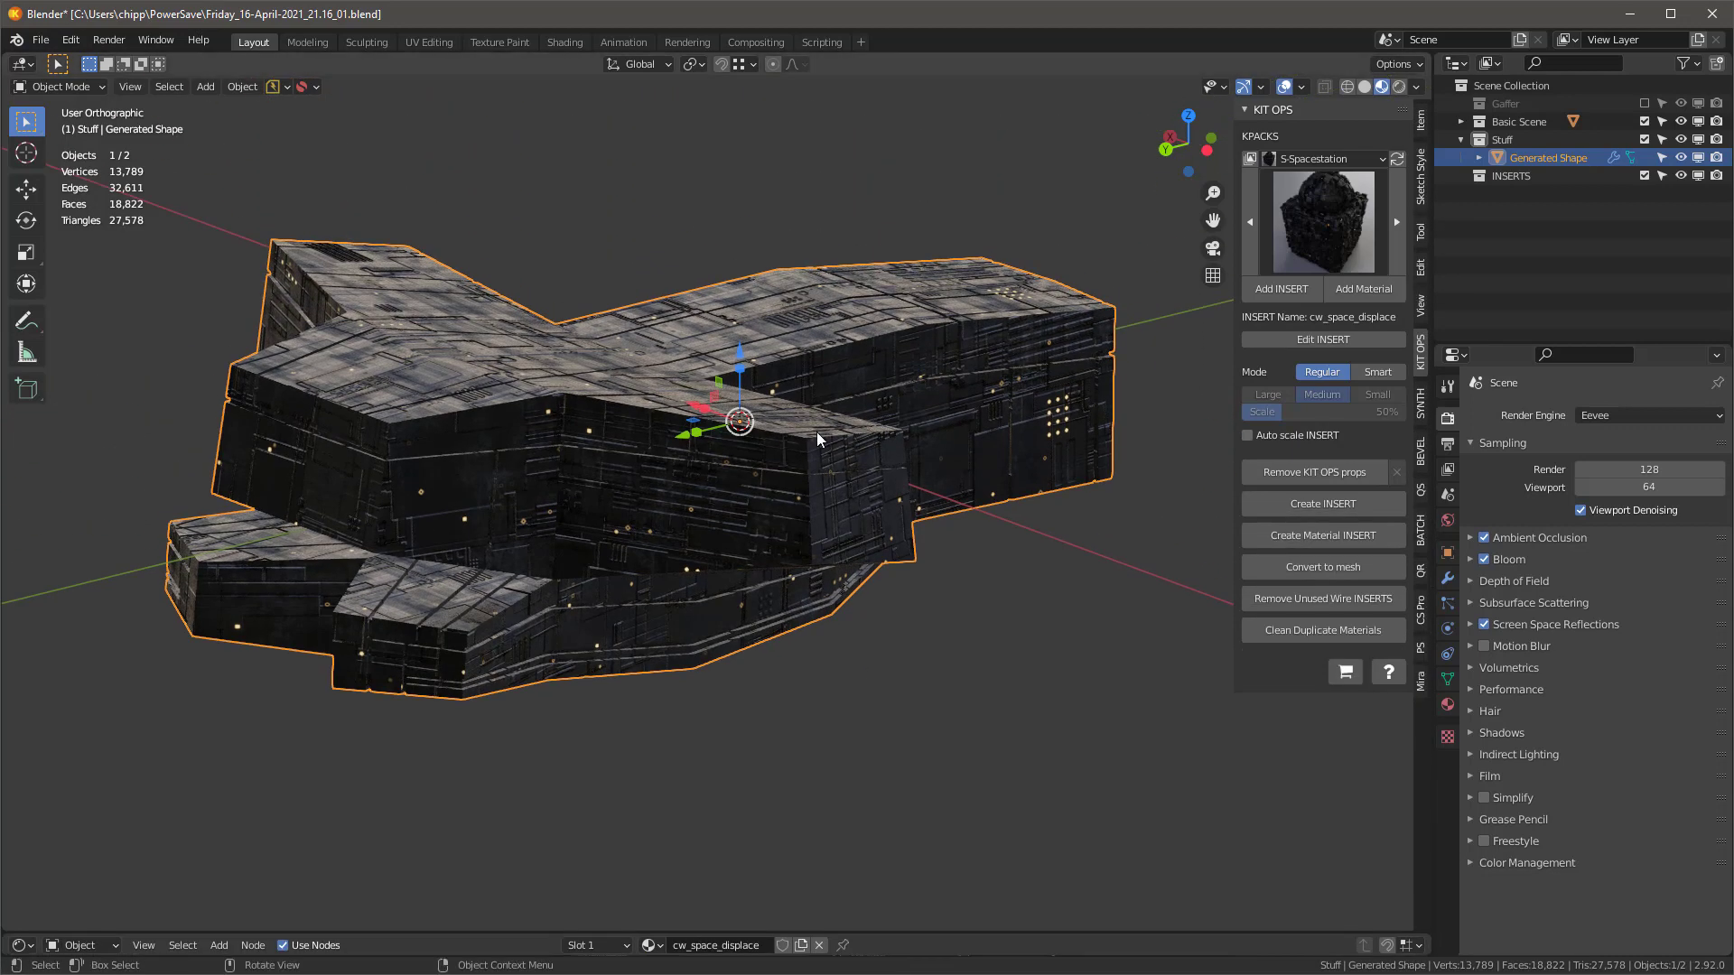
- Select both scene objects and apply all modifiers, including the hull's Mirror modifier
middle_drag(816, 433, 625, 371)
scroll(615, 373, up, 4)
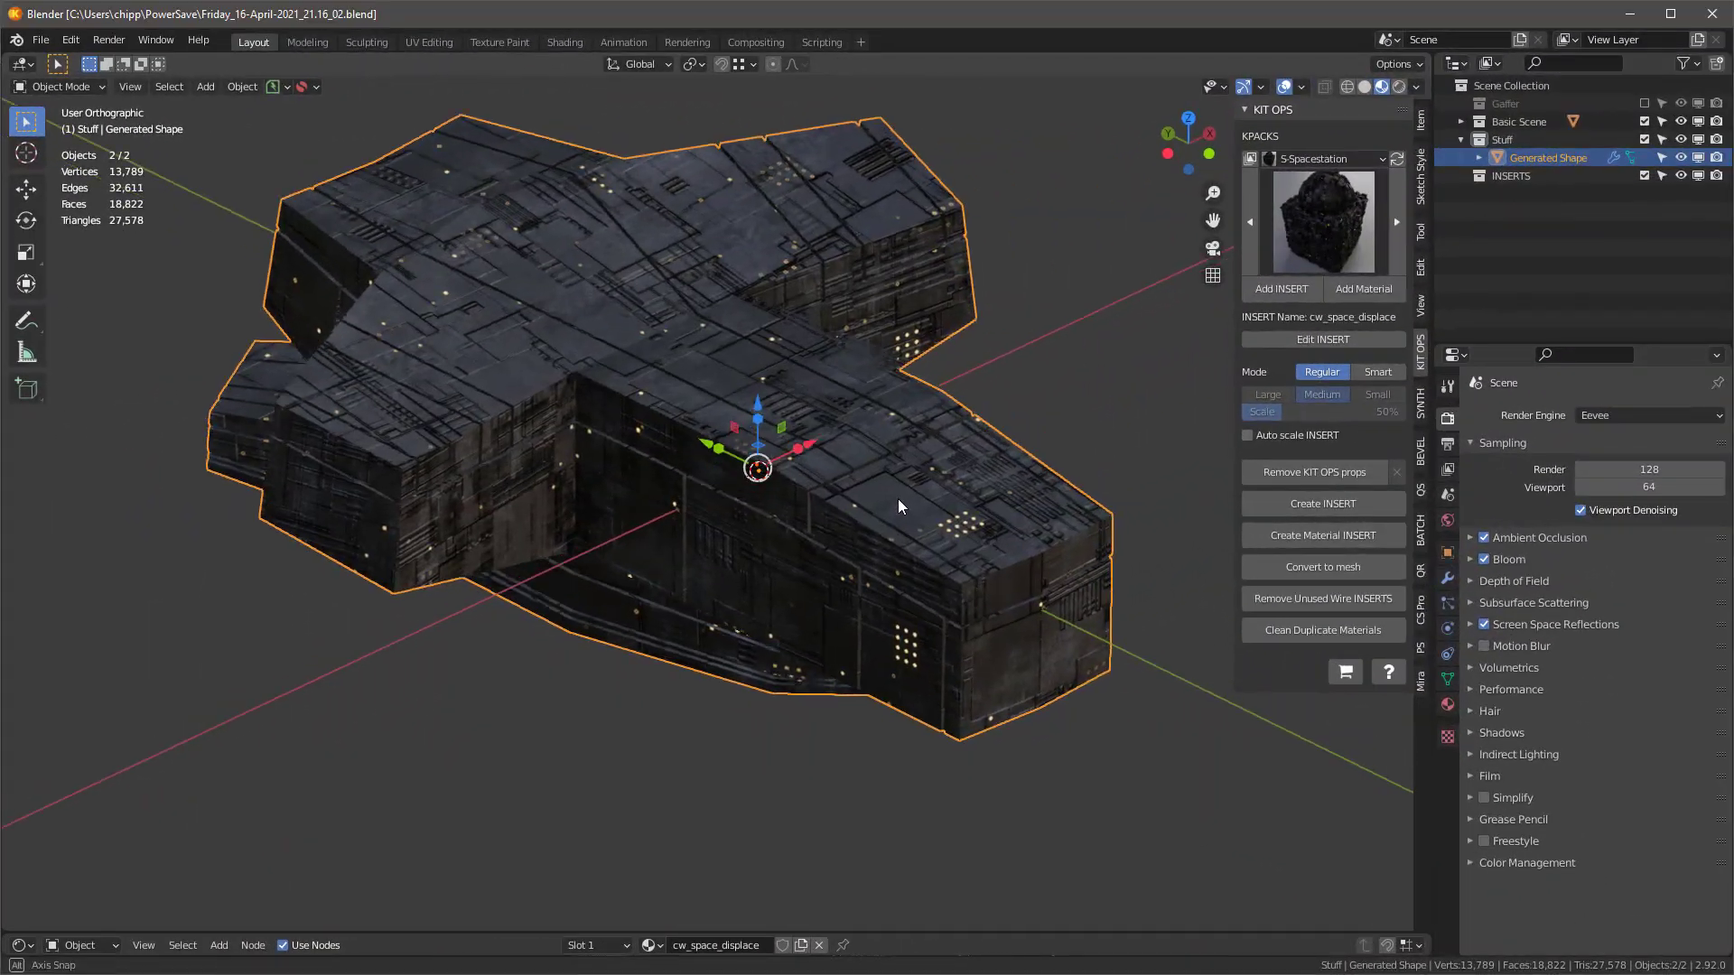
middle_drag(898, 498, 945, 462)
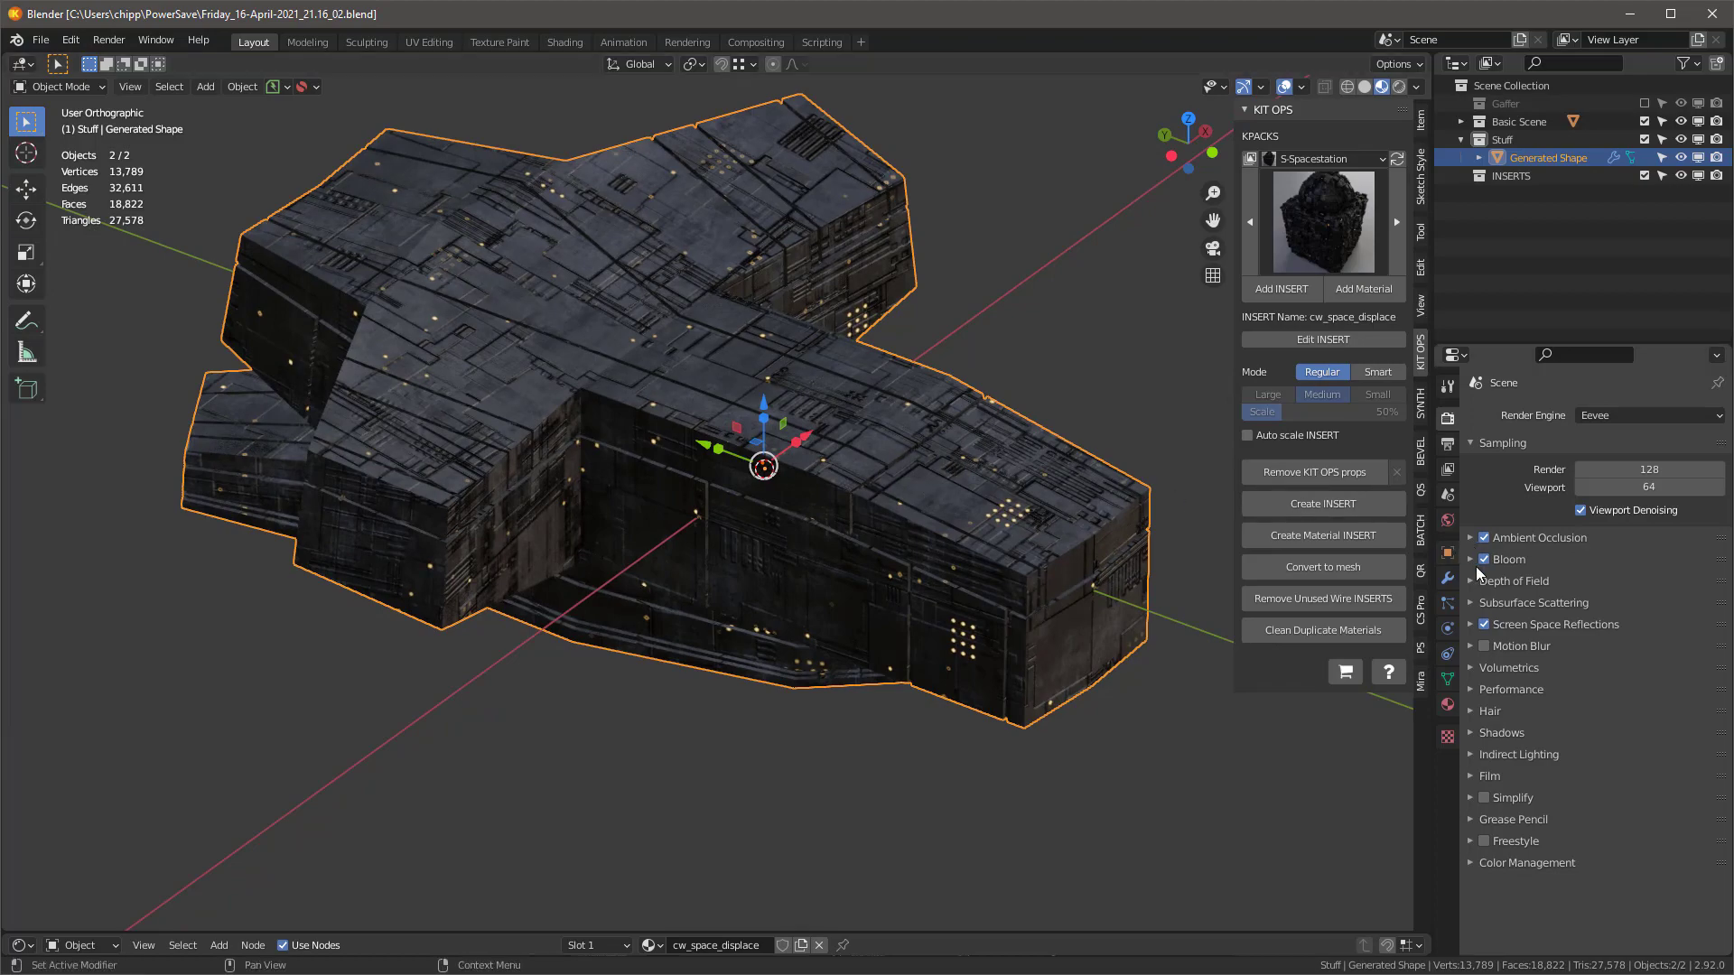
click(1448, 578)
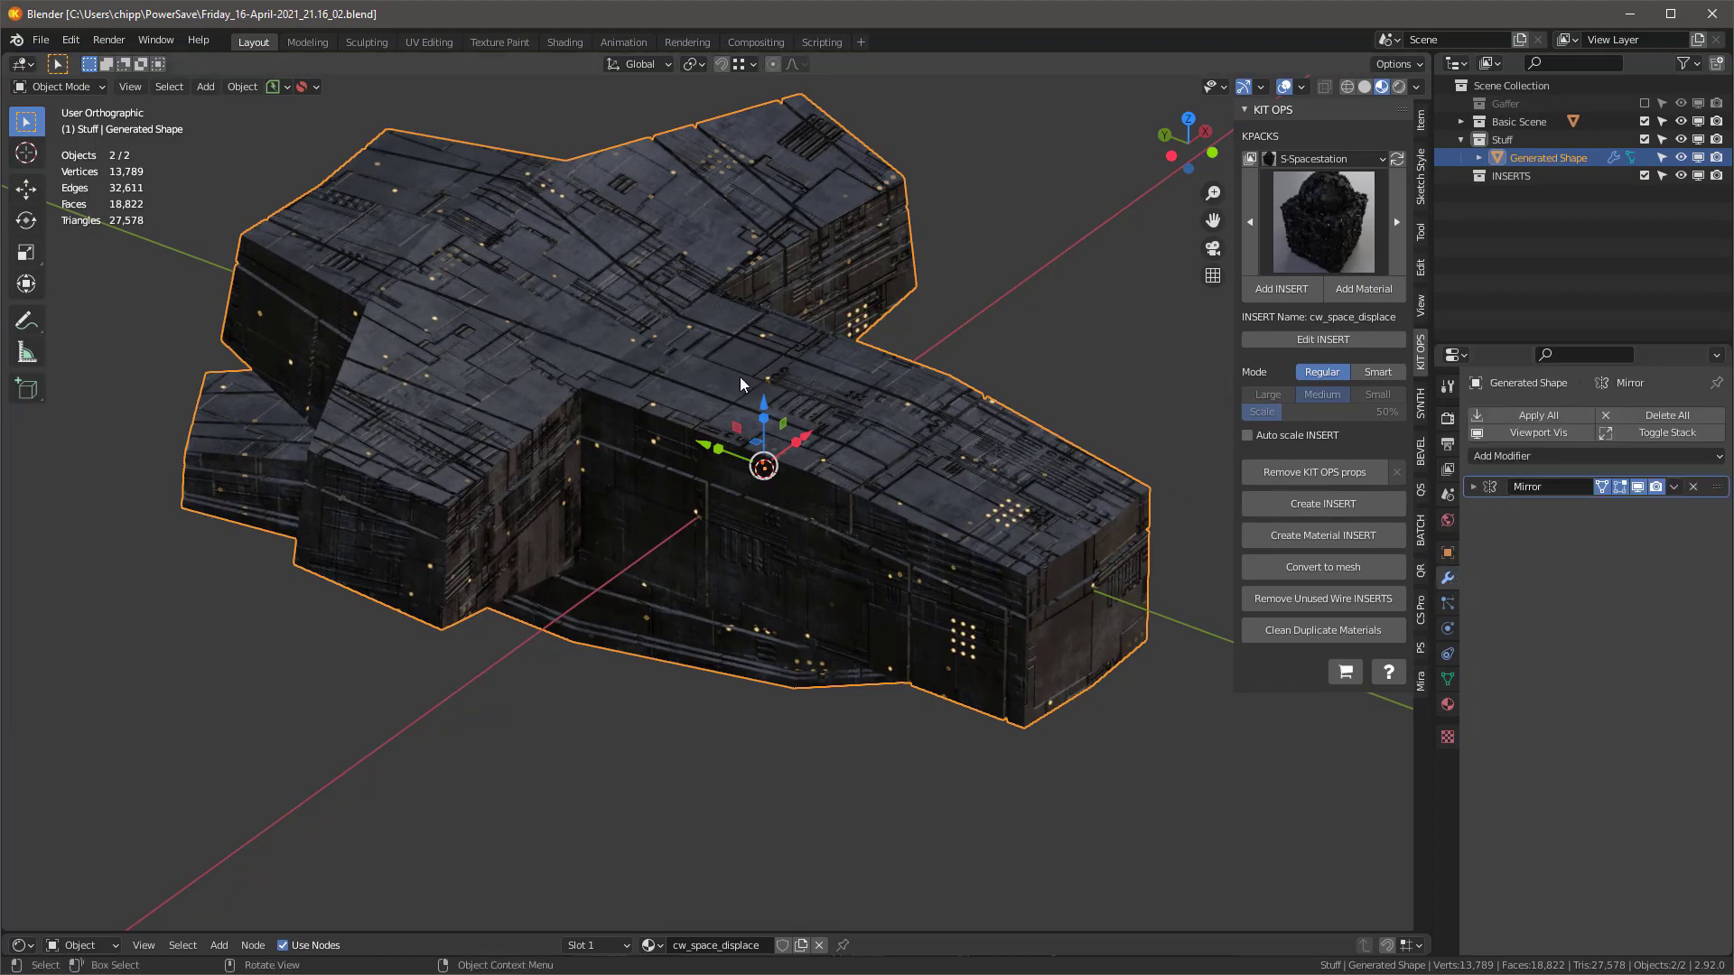
middle_drag(740, 378, 772, 485)
click(1542, 418)
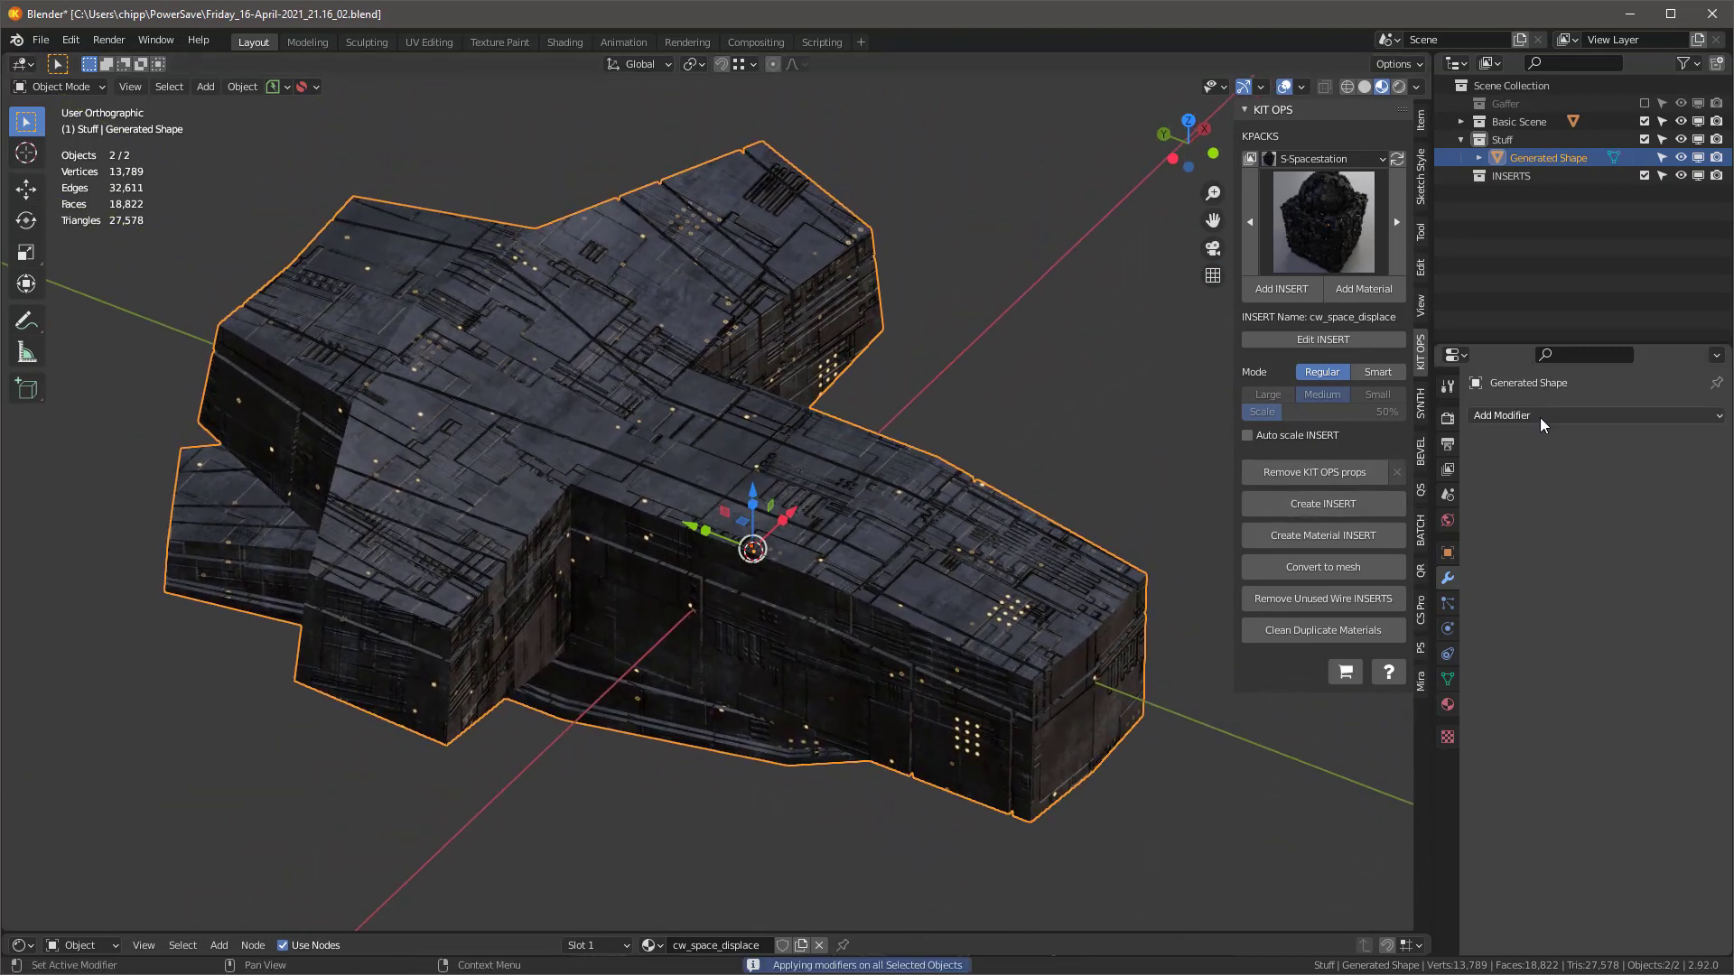
mouse_move(1006, 551)
middle_down()
mouse_move(979, 426)
mouse_move(968, 539)
mouse_move(992, 538)
middle_up()
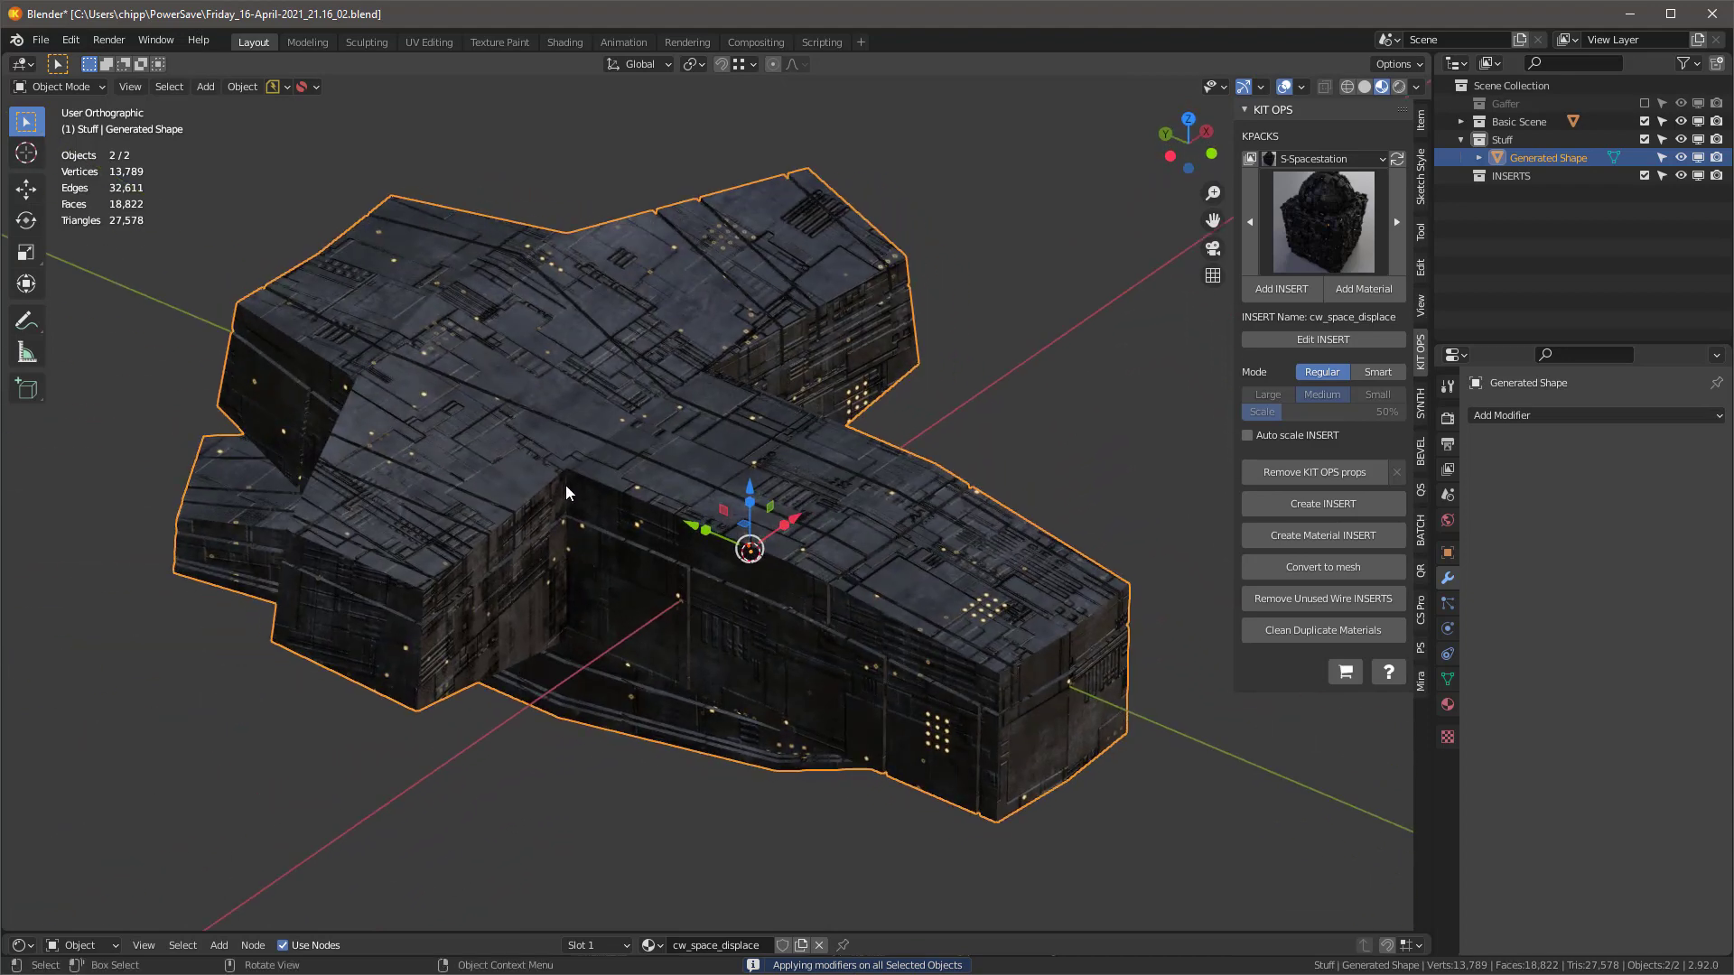
- Switch to the UV Editing workspace and examine how the hull's UV islands are laid out over the displacement map
click(429, 42)
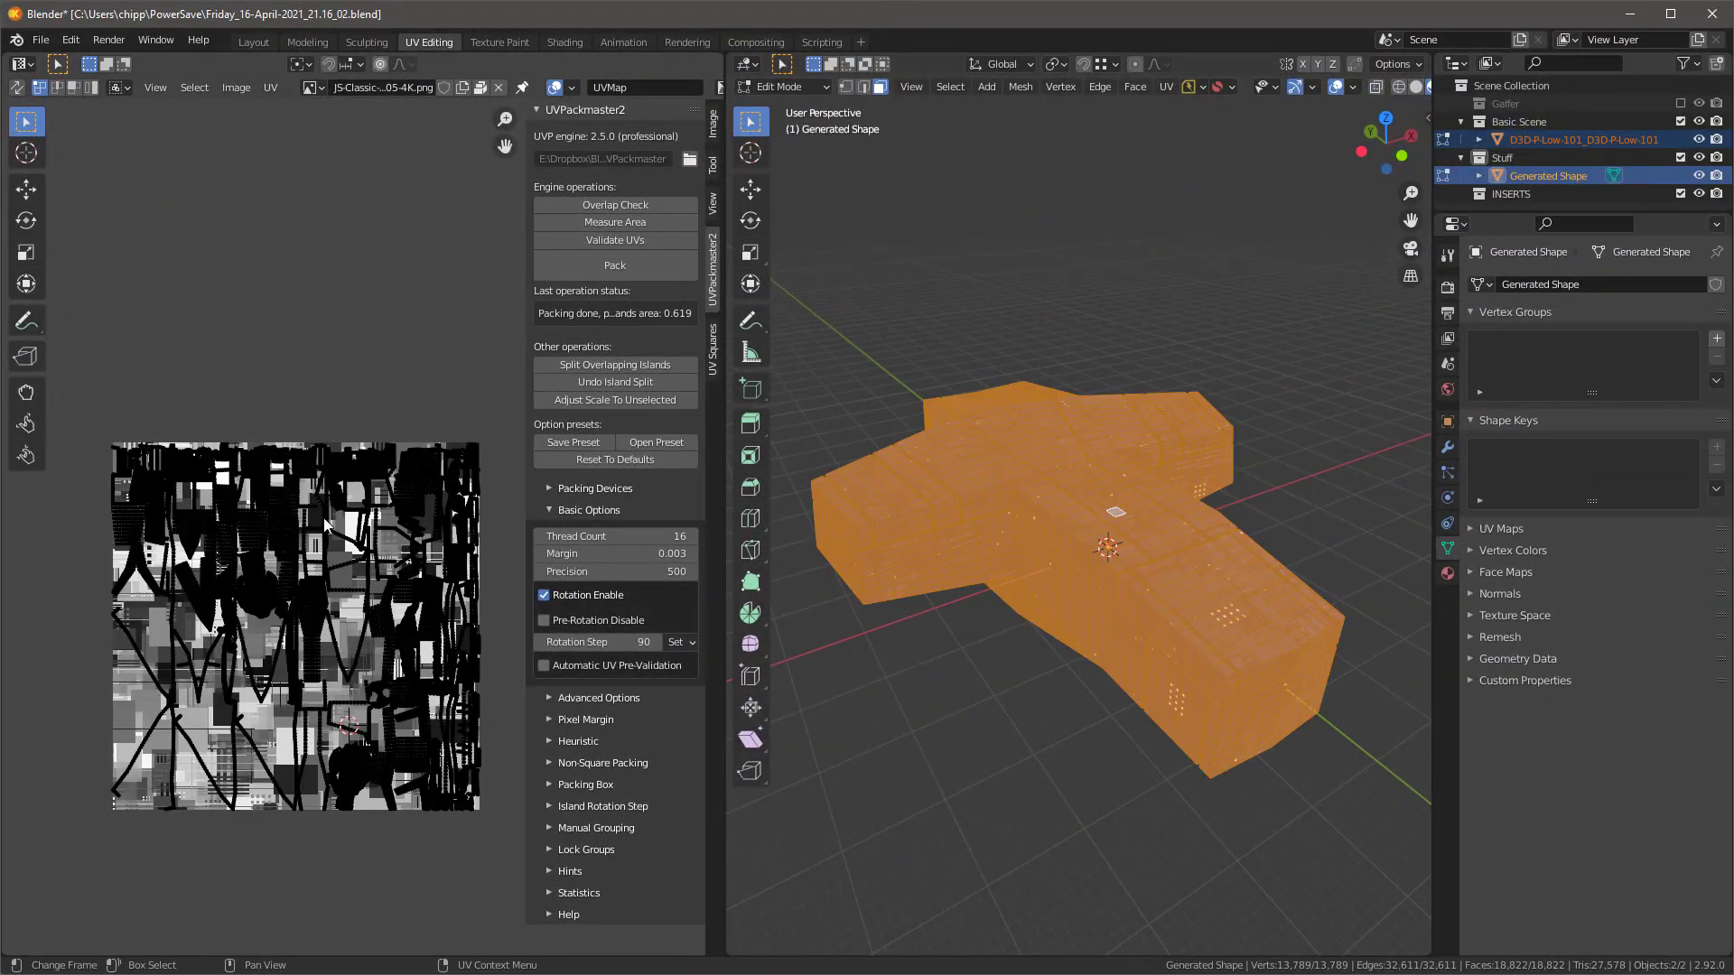
scroll(383, 413, up, 8)
scroll(383, 414, down, 1)
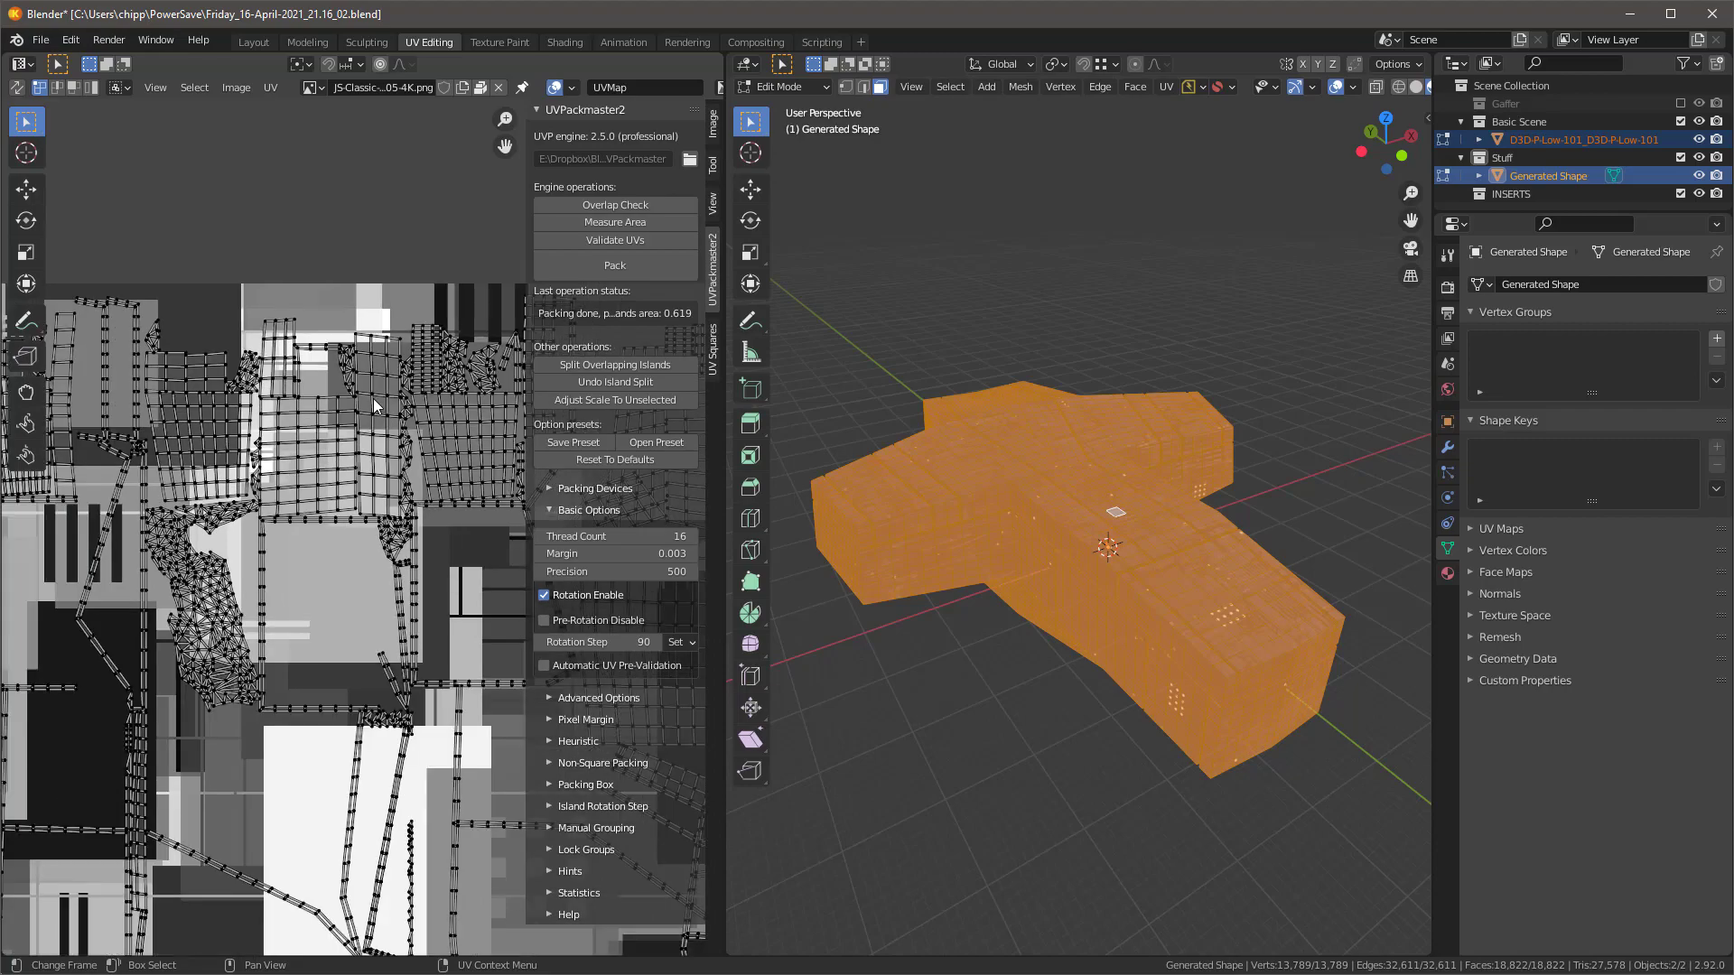
ctrl+middle_drag(307, 394, 514, 374)
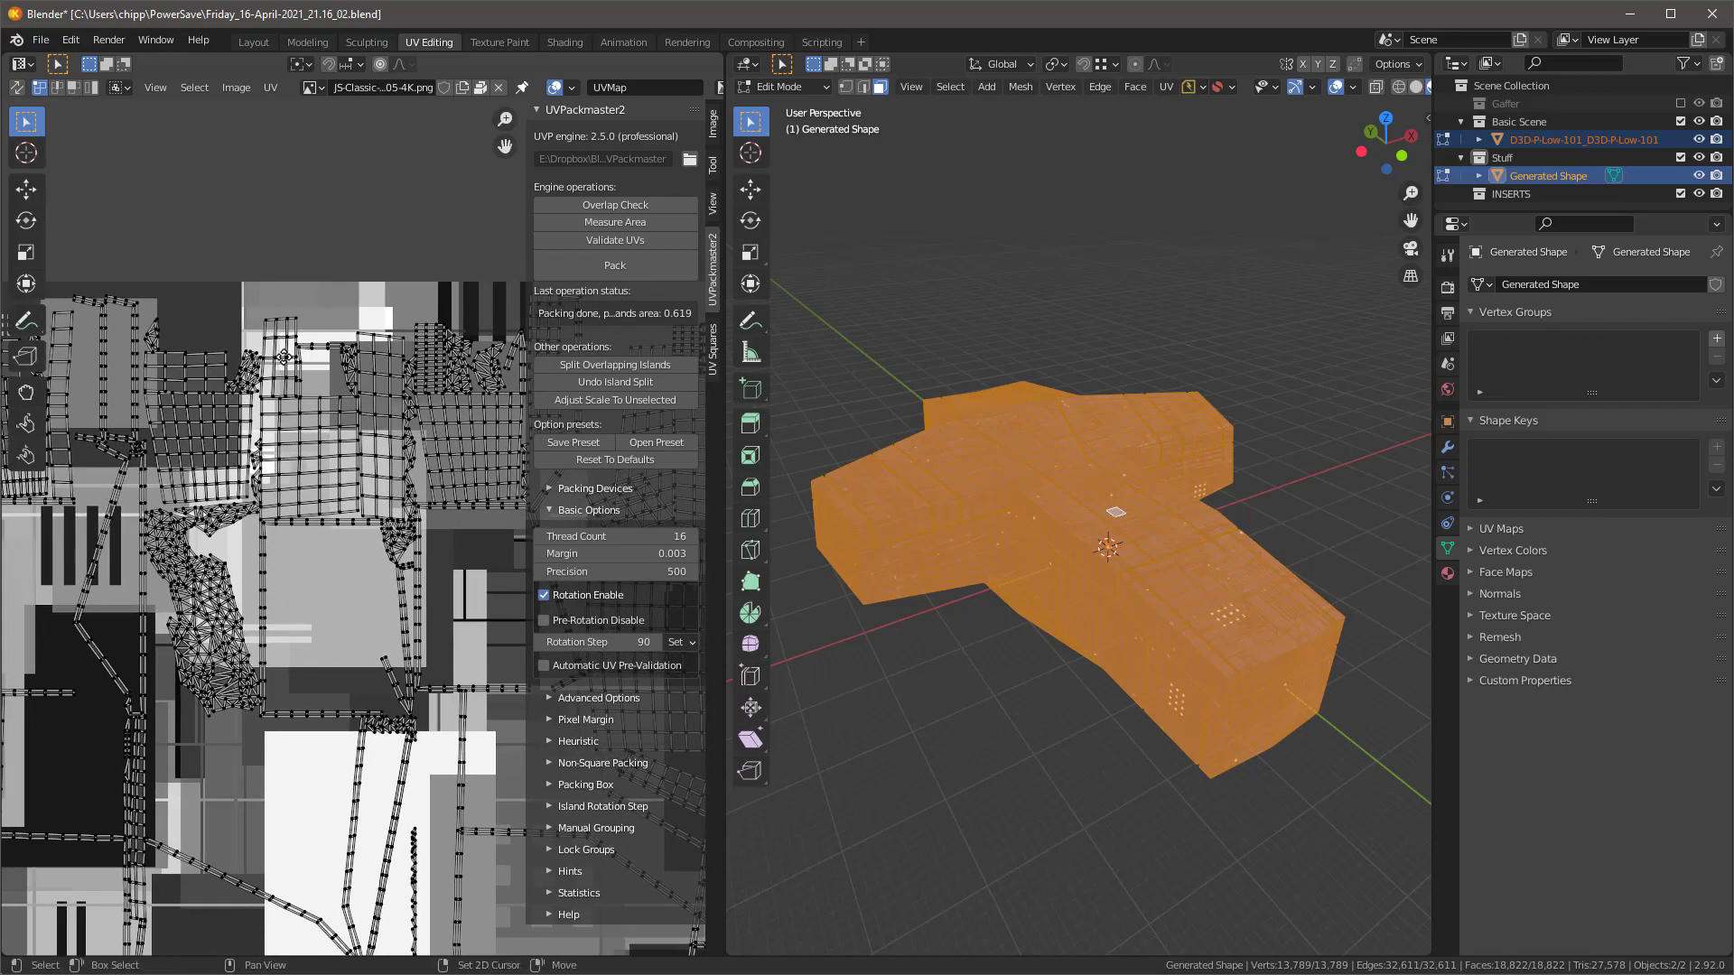
shift+middle_drag(237, 368, 645, 345)
scroll(253, 515, down, 2)
scroll(253, 513, down, 3)
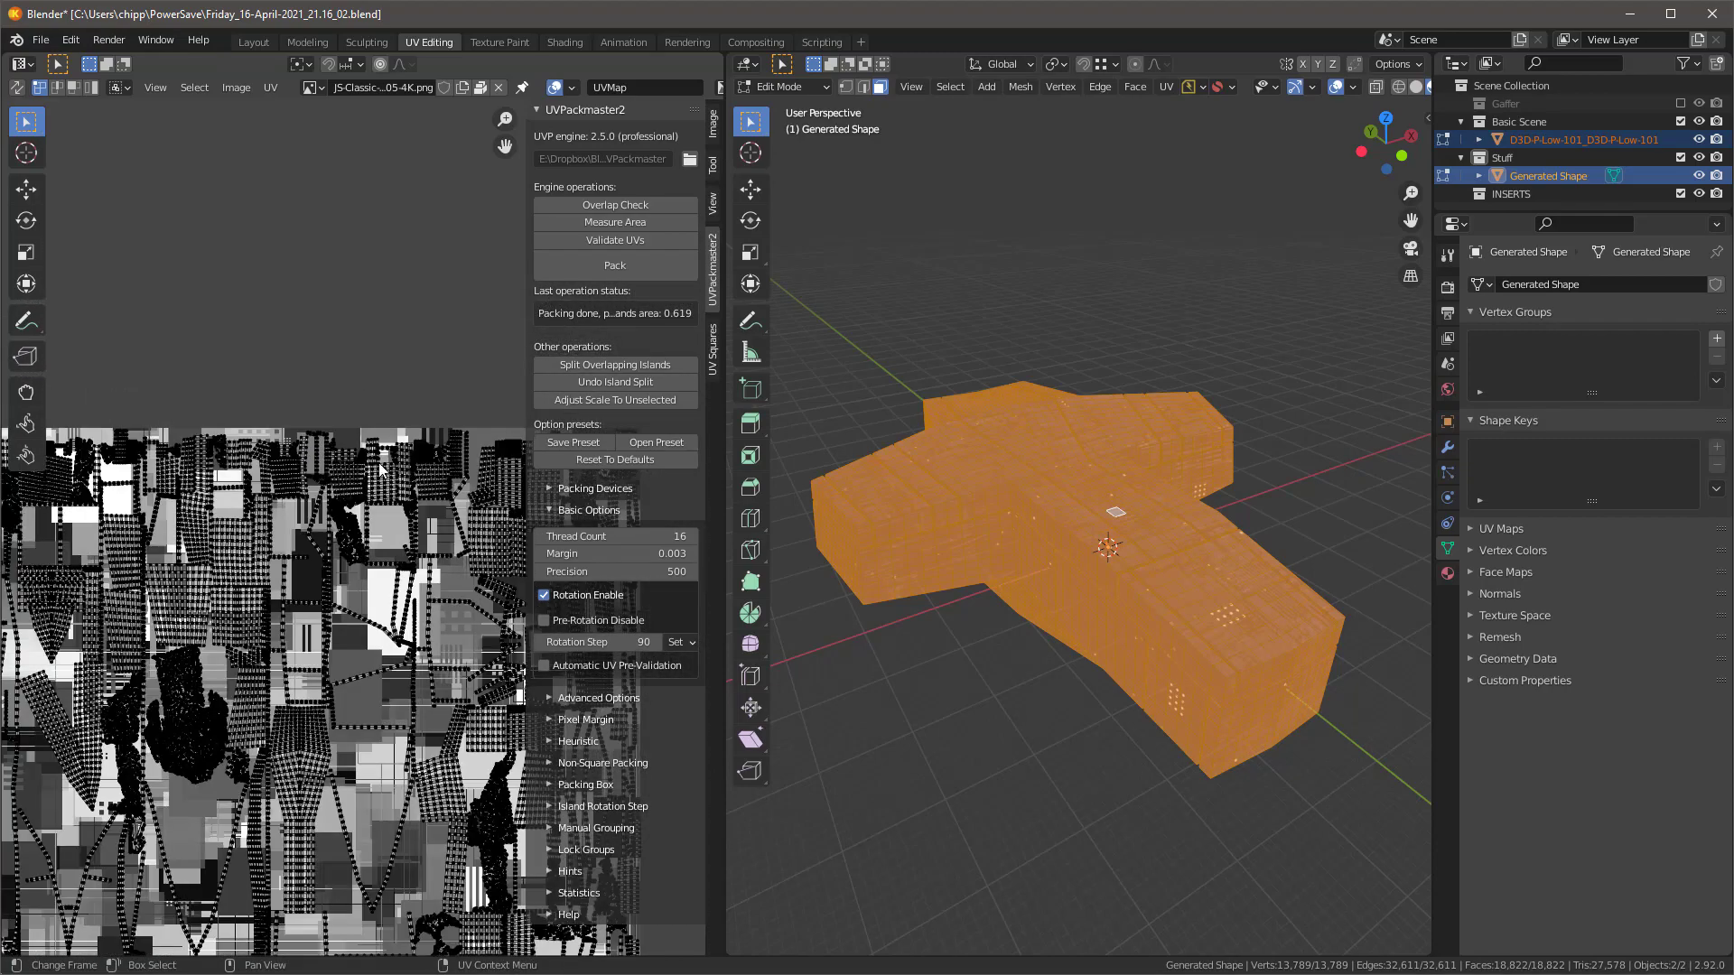
scroll(366, 441, up, 6)
shift+middle_drag(366, 437, 385, 313)
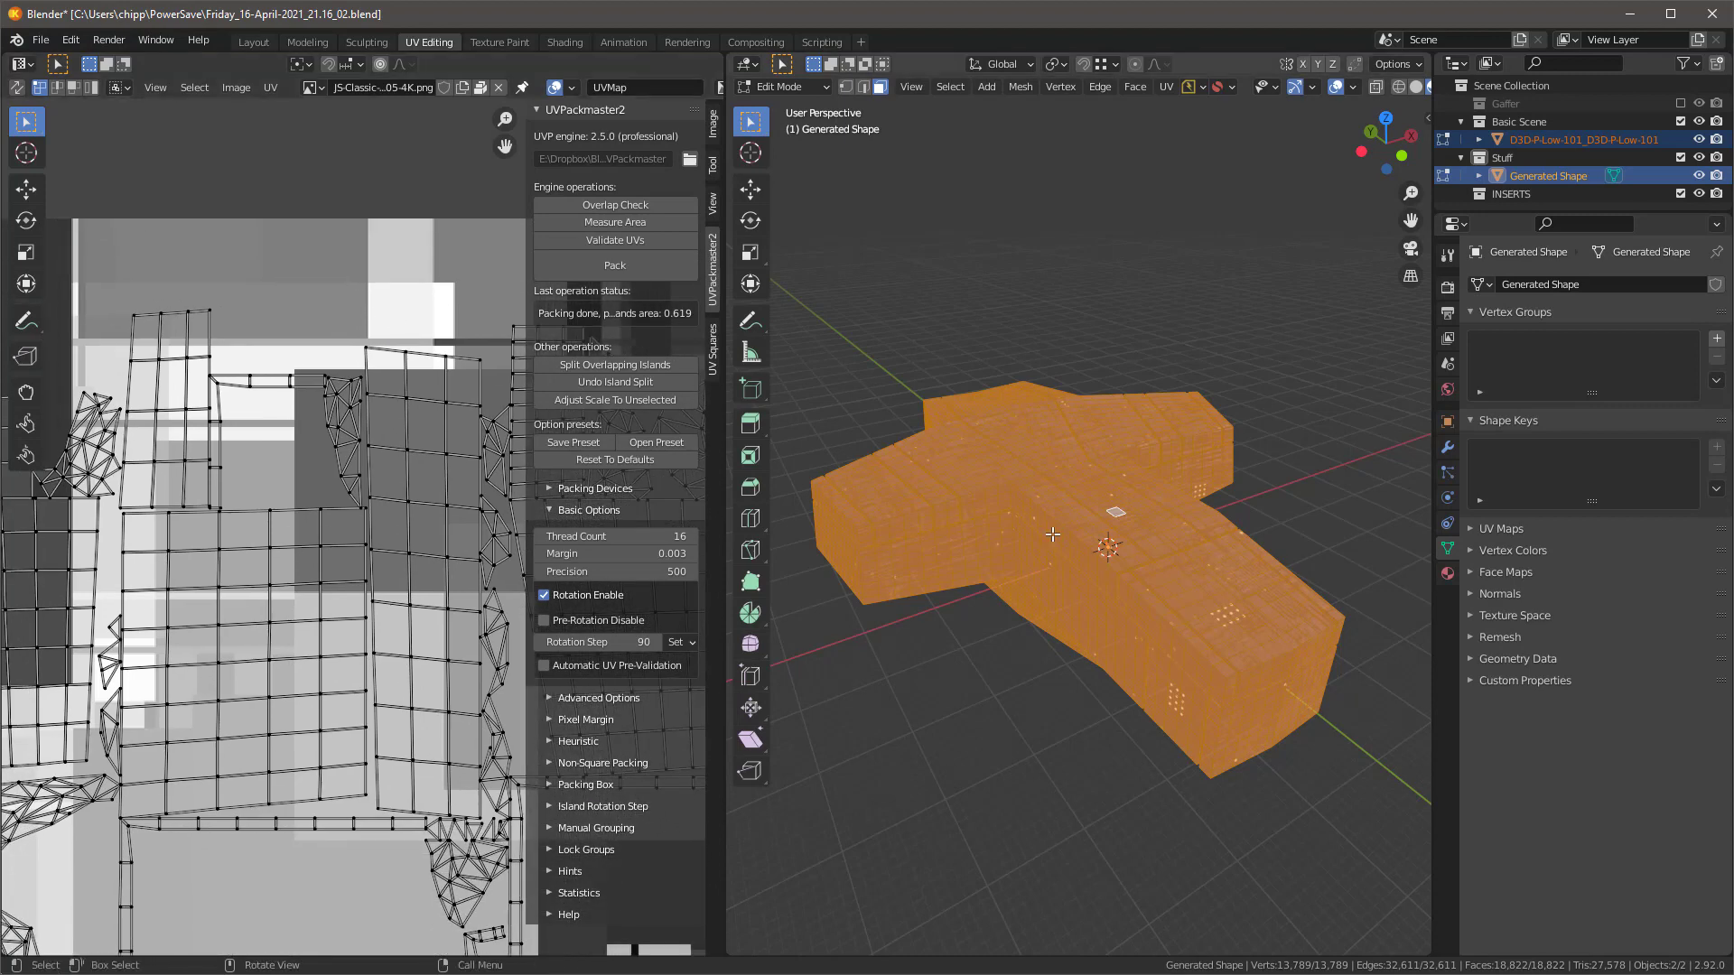
- Return to the Layout workspace and enlarge the shader editor beneath the hull's viewport
scroll(1107, 538, down, 4)
scroll(952, 503, up, 5)
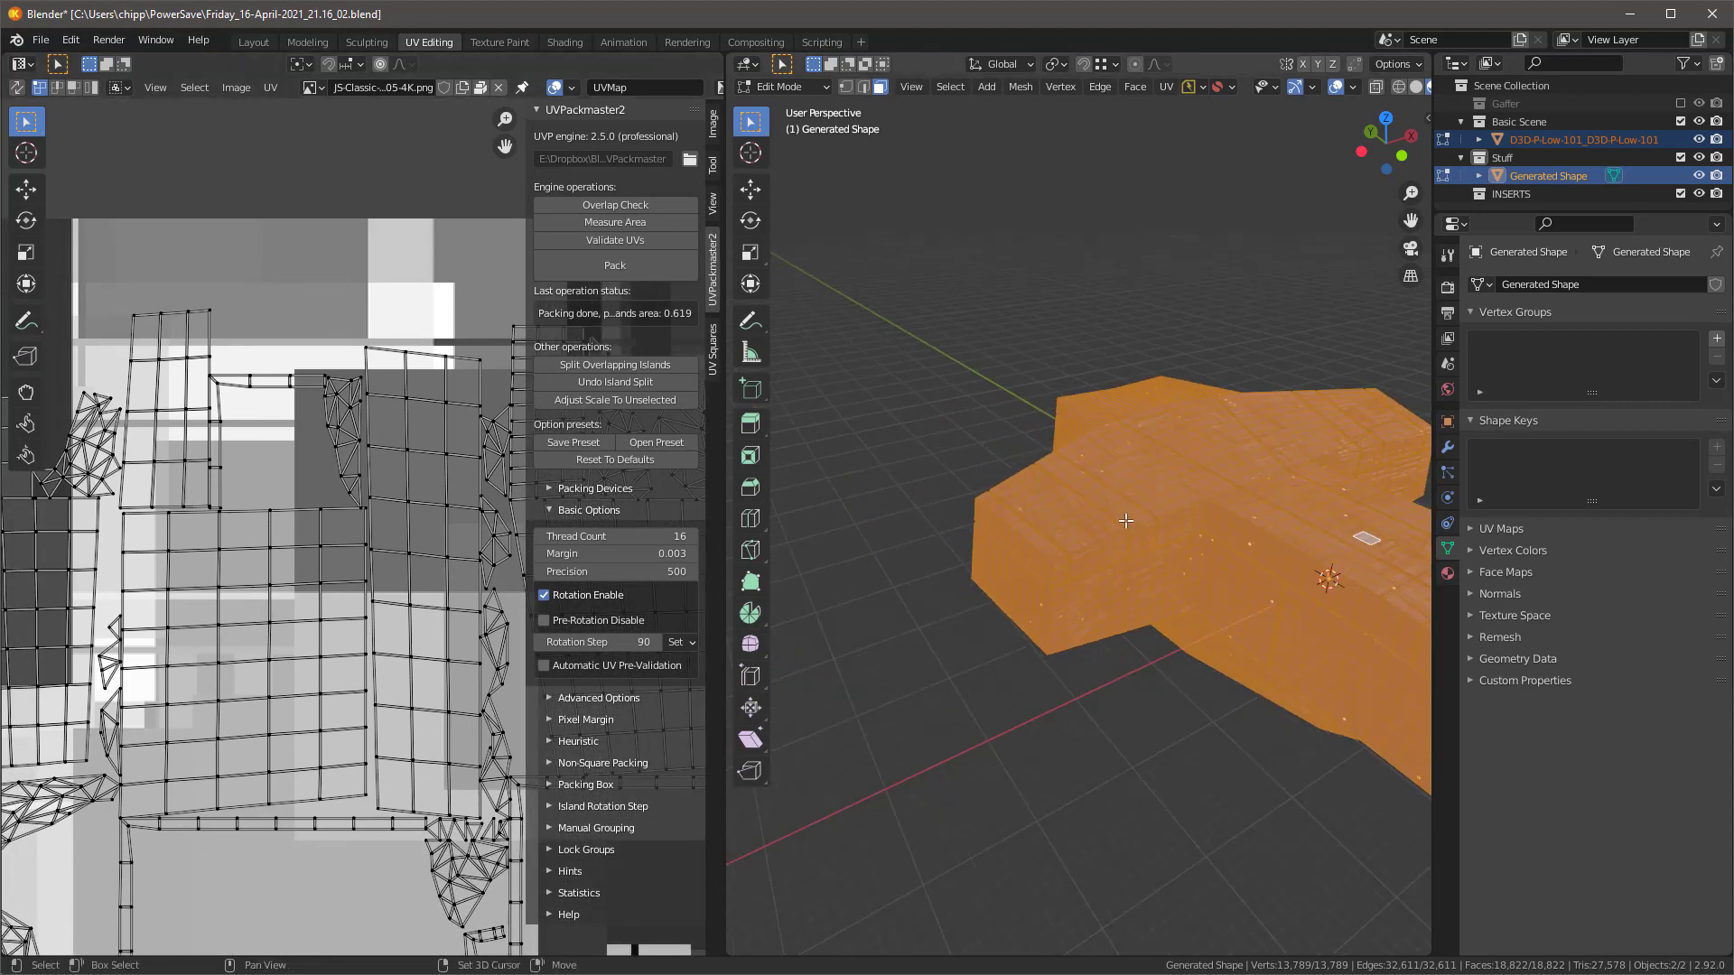
shift+middle_drag(1130, 518, 962, 455)
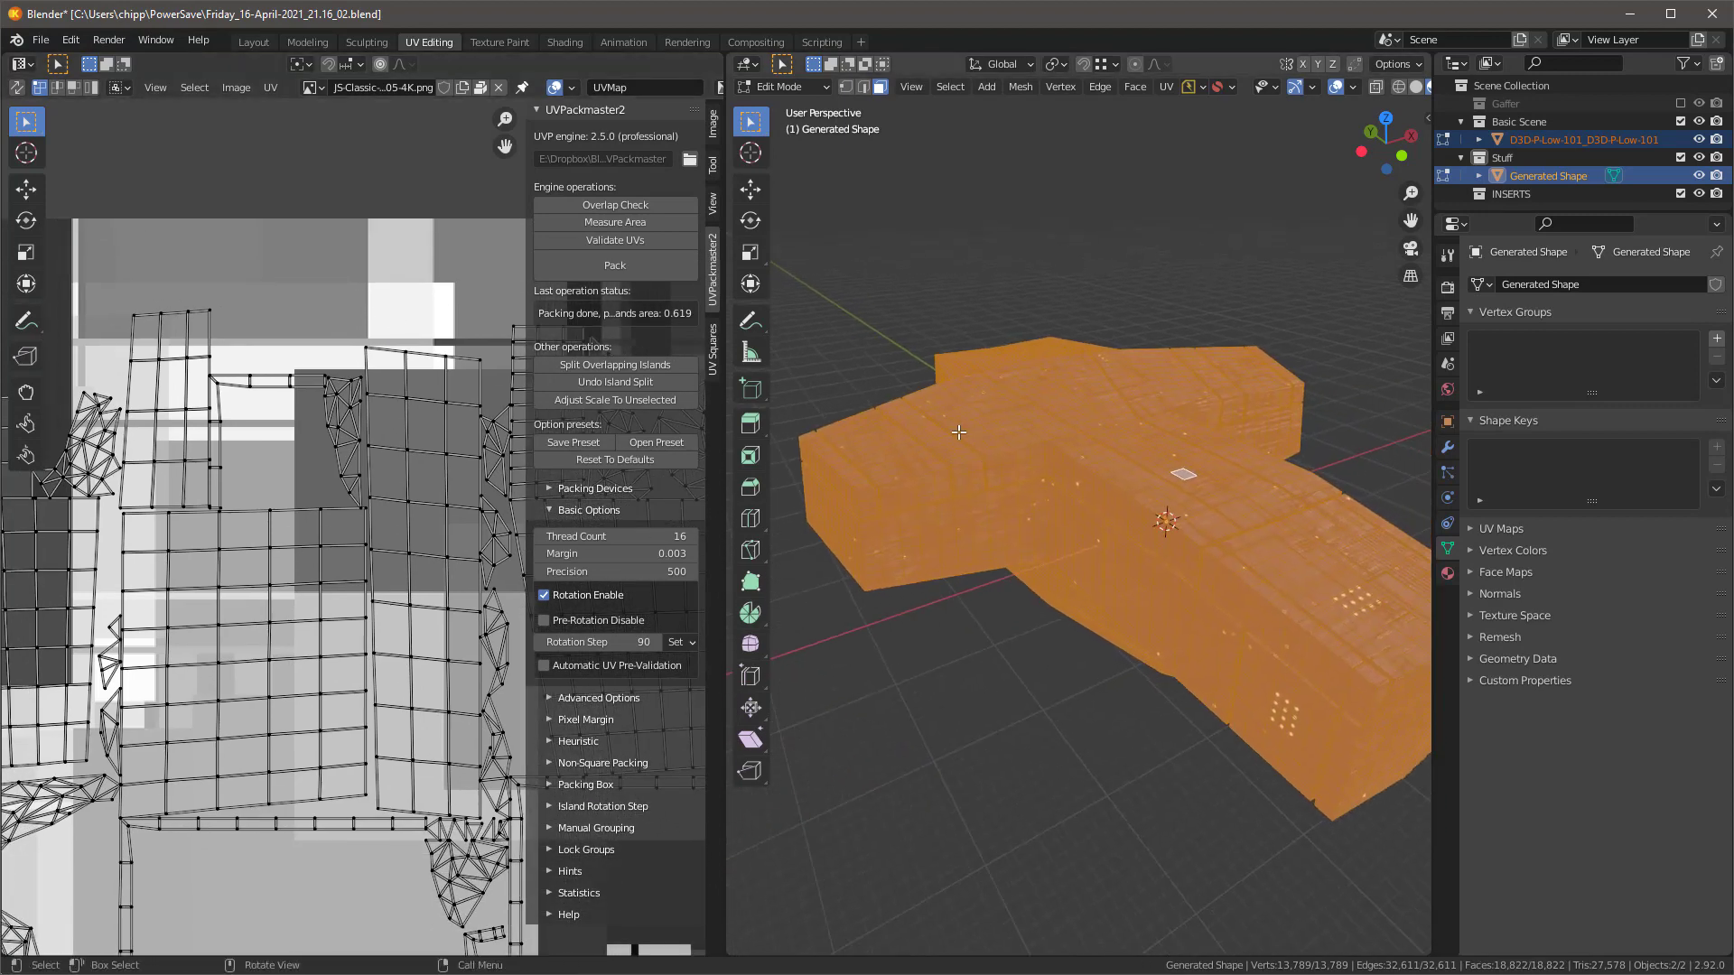
click(257, 40)
middle_drag(673, 528, 813, 632)
drag(959, 935, 959, 592)
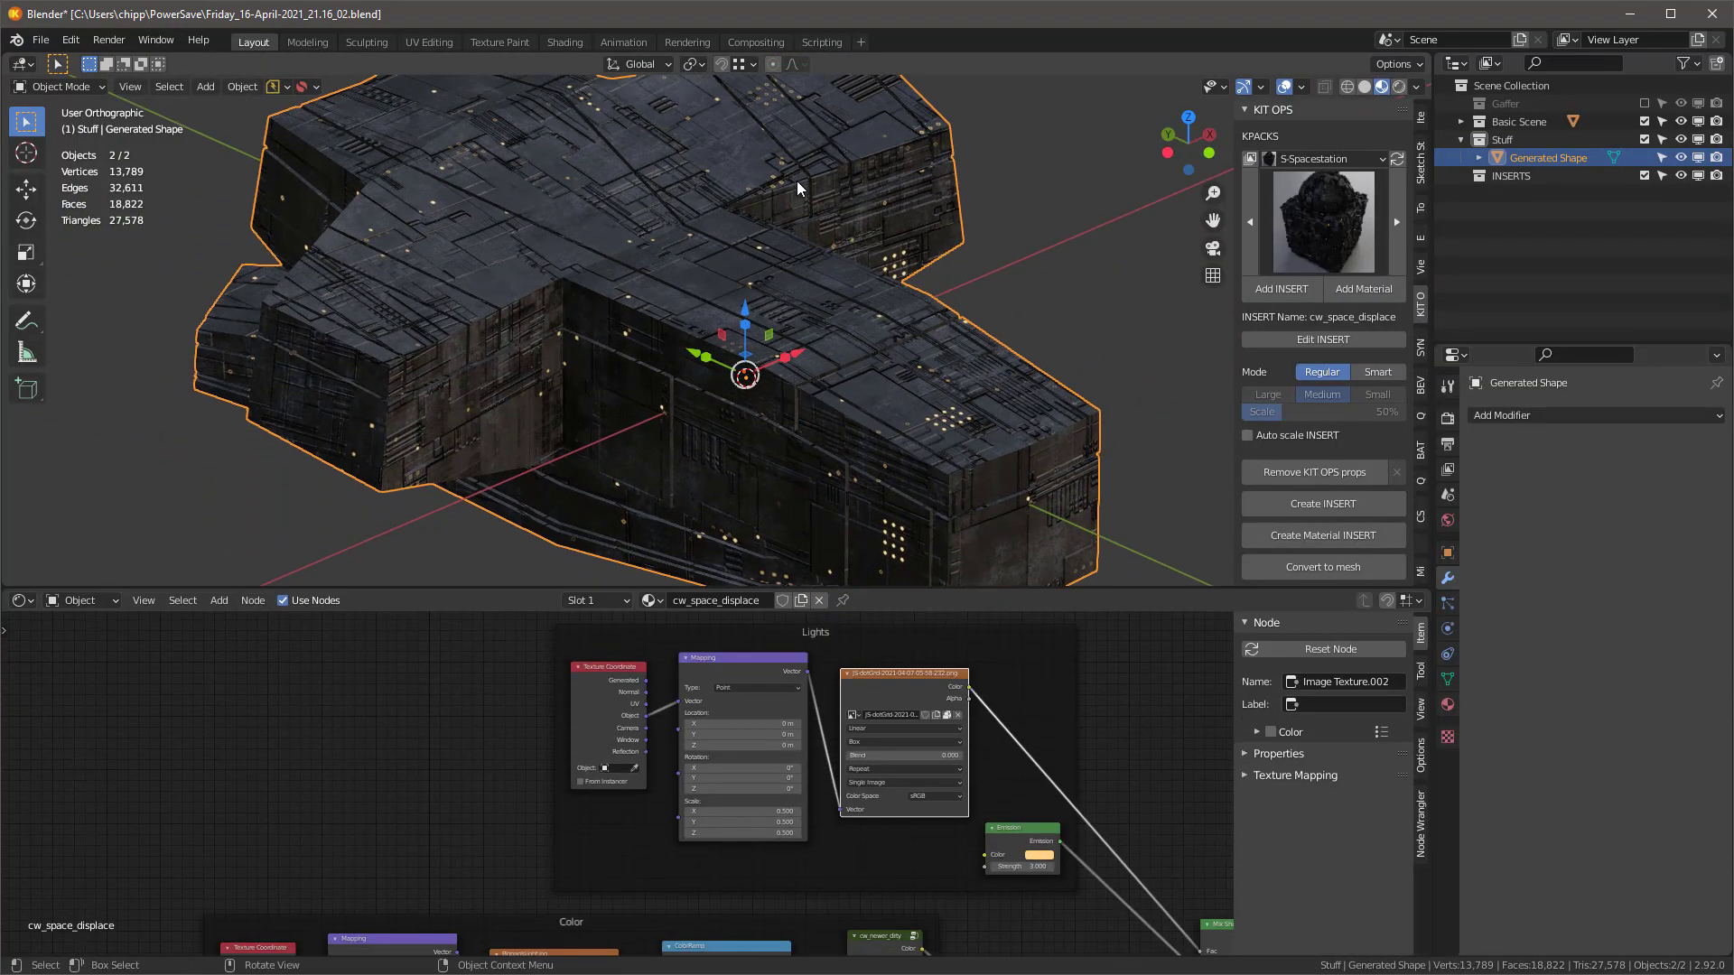
- Feed the Mapping node in the Displacement frame from the Texture Coordinate node's UV output
scroll(798, 178, down, 3)
scroll(793, 697, down, 2)
middle_drag(793, 697, 706, 654)
scroll(575, 683, up, 8)
middle_drag(590, 636, 493, 742)
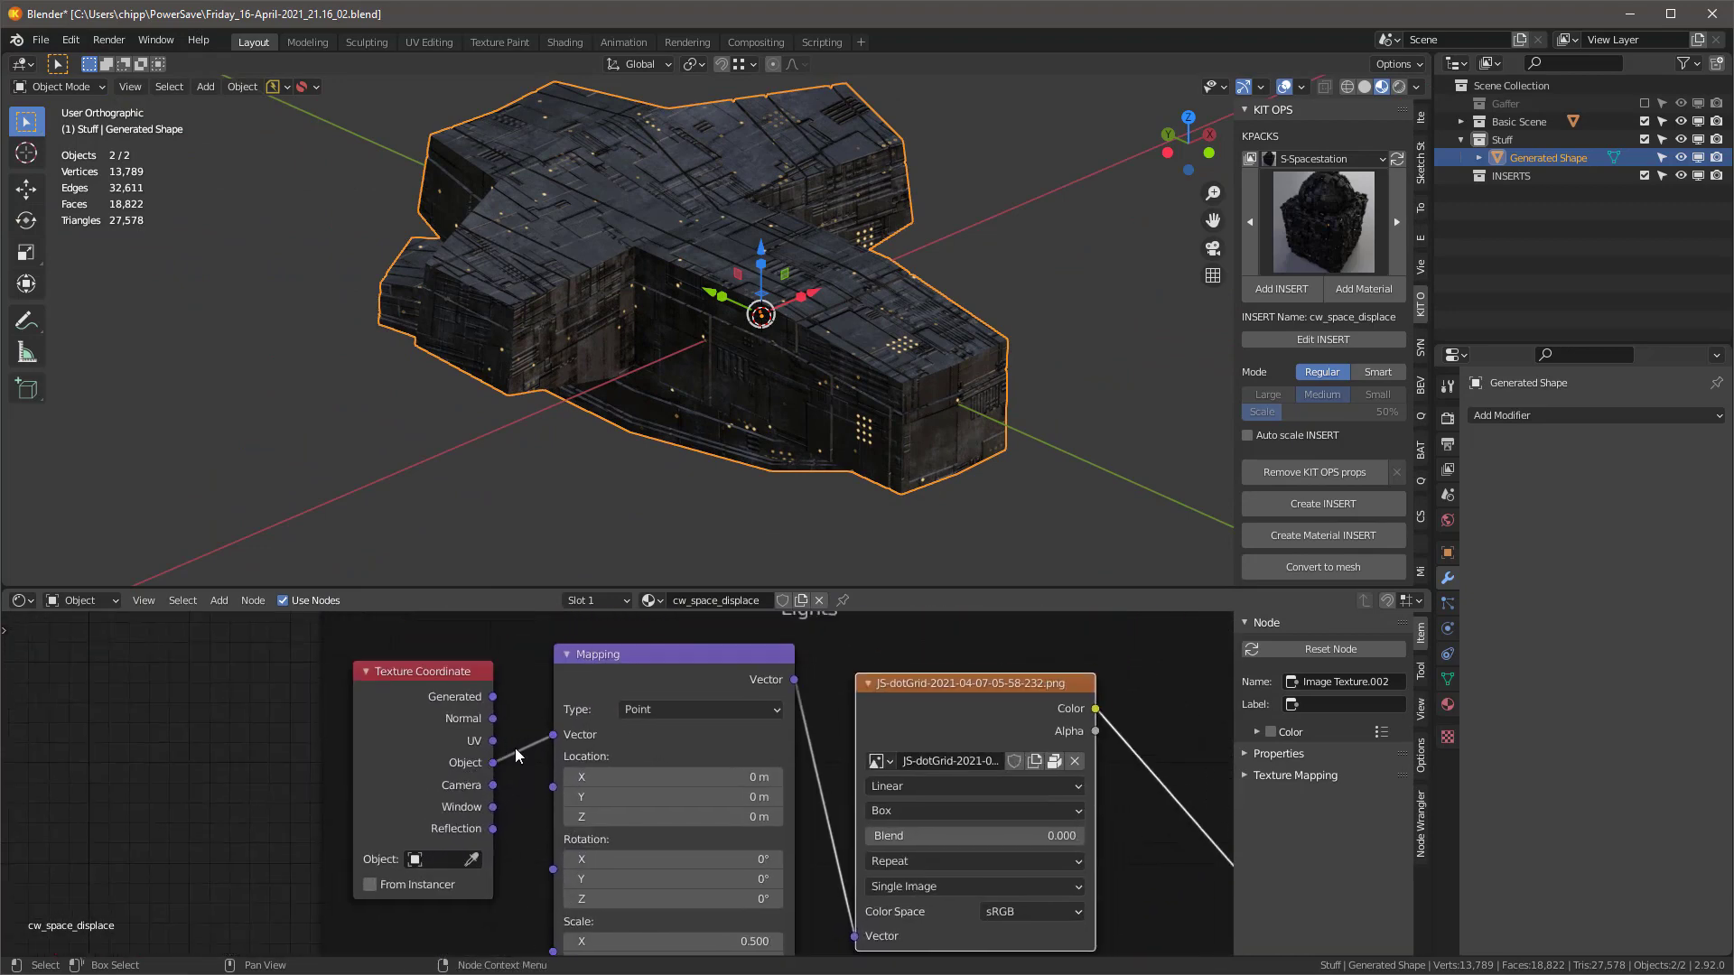
scroll(687, 722, down, 4)
middle_drag(736, 825, 777, 578)
scroll(425, 838, up, 3)
scroll(427, 740, up, 3)
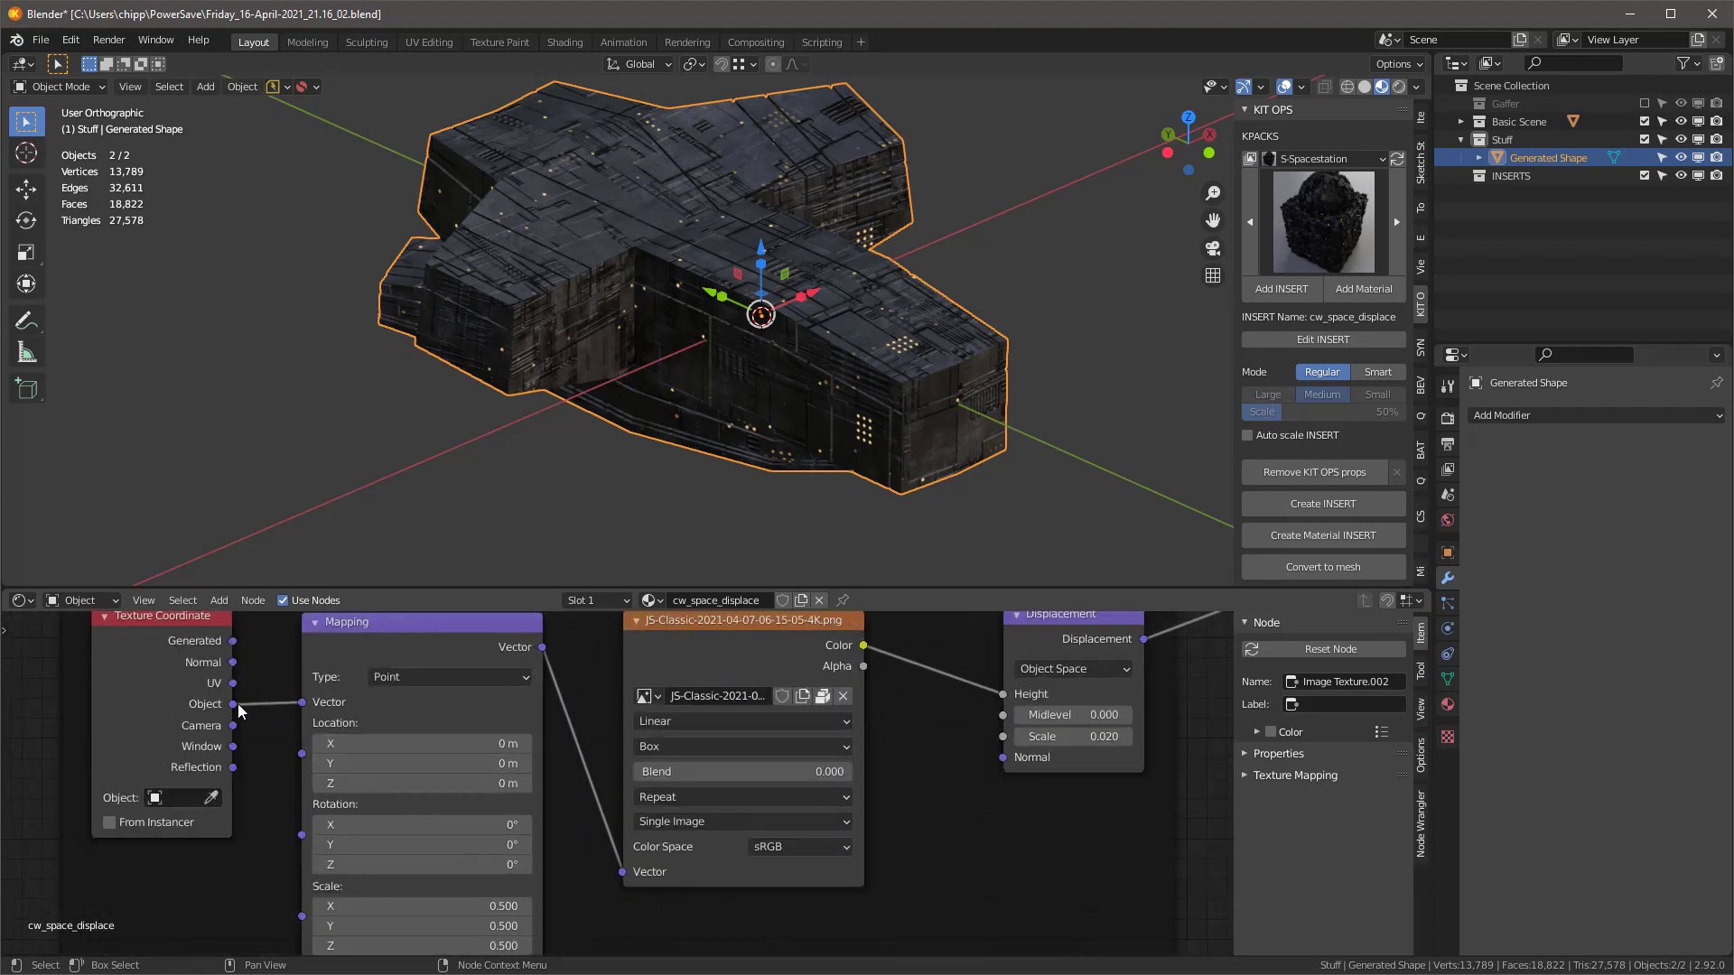
drag(233, 683, 302, 702)
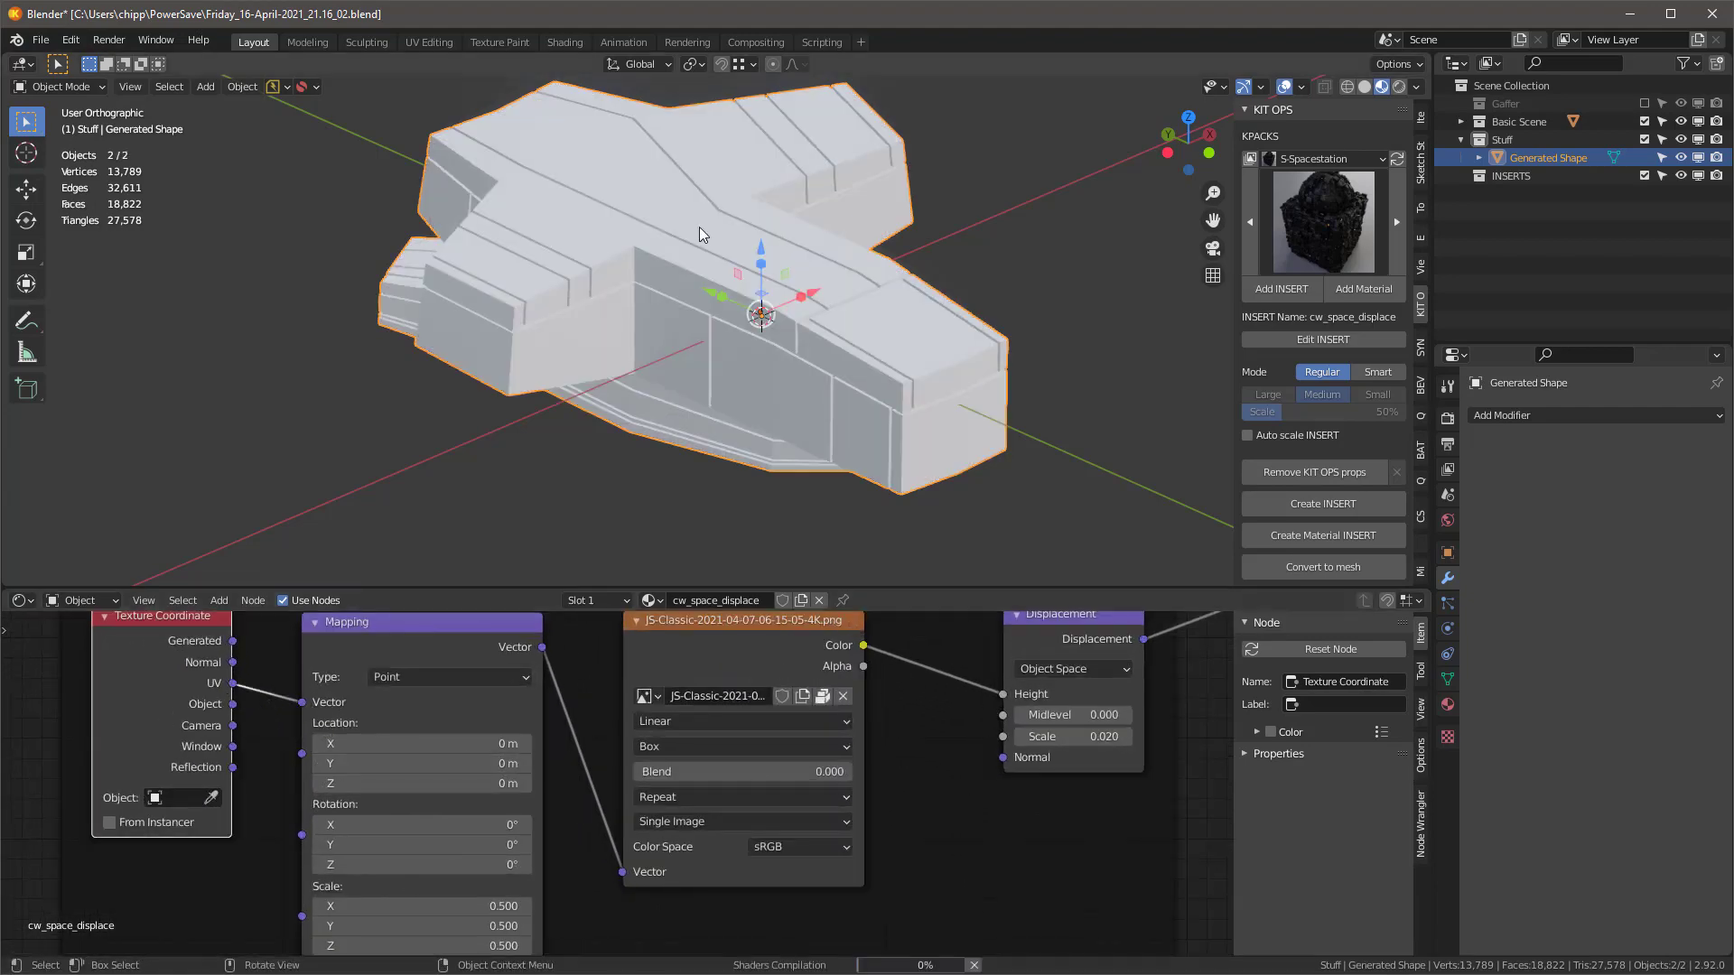
- Set the projection of the JS-Classic displacement image texture to Flat
scroll(755, 681, up, 1)
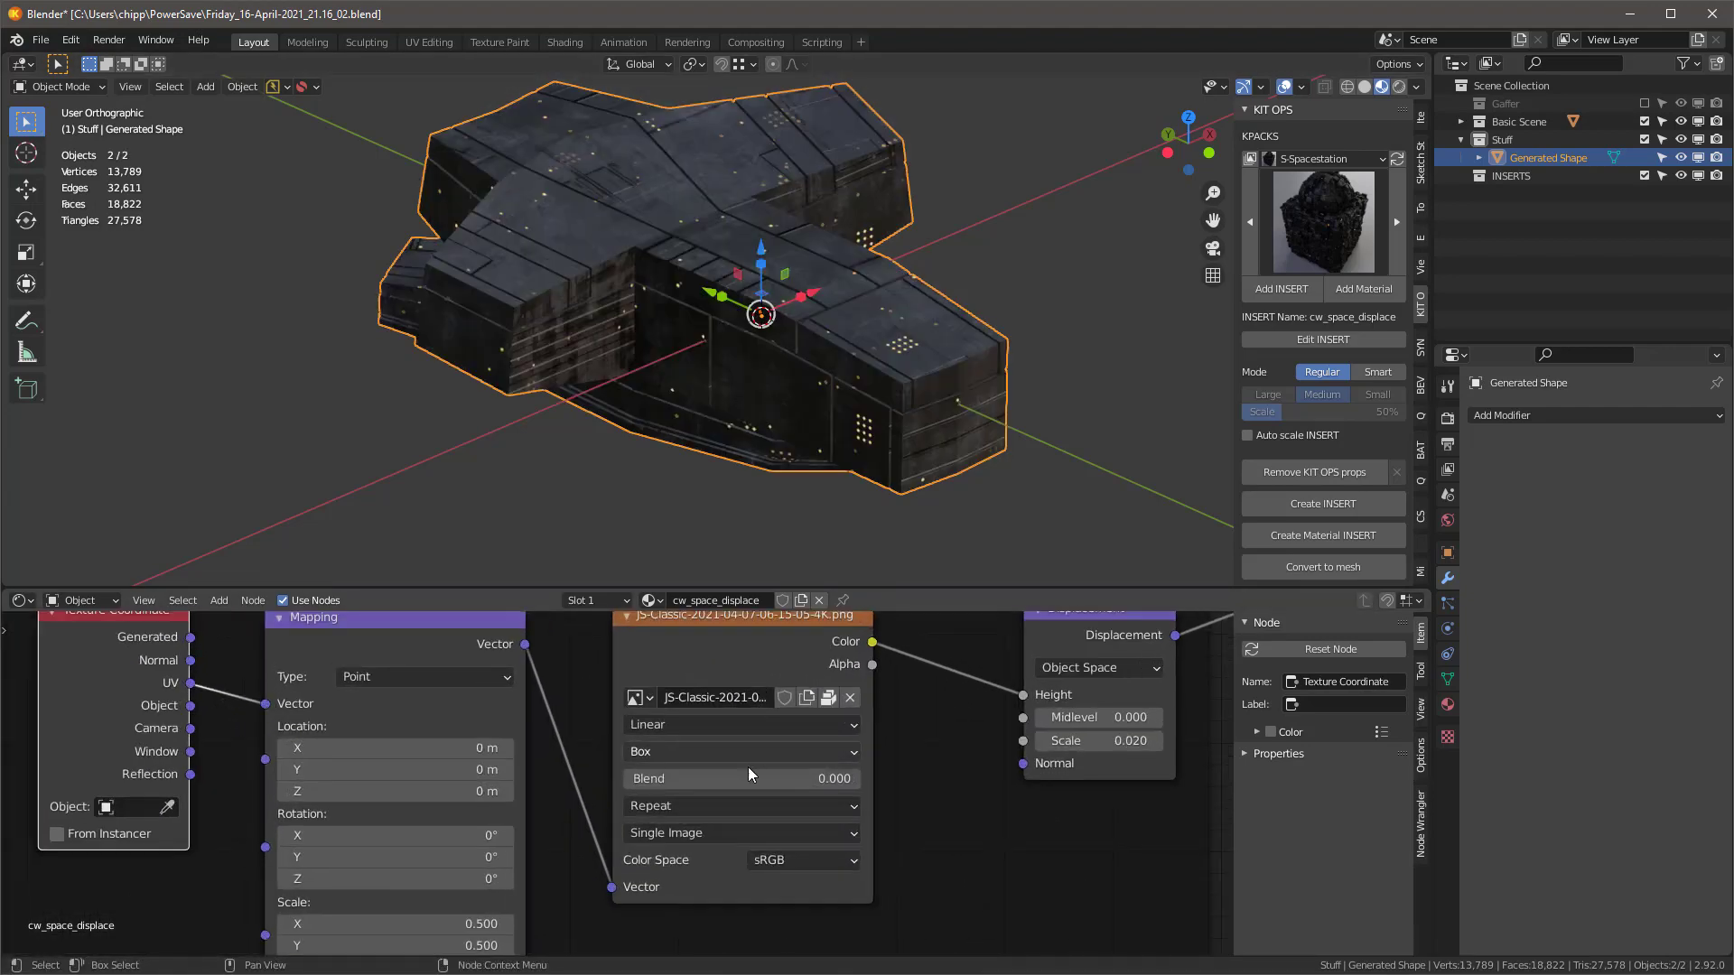
click(654, 750)
click(653, 778)
- Inspect the hull panels up close with UV-based flat mapping, and examine the mapping and image texture nodes in the Color frame
scroll(805, 320, up, 4)
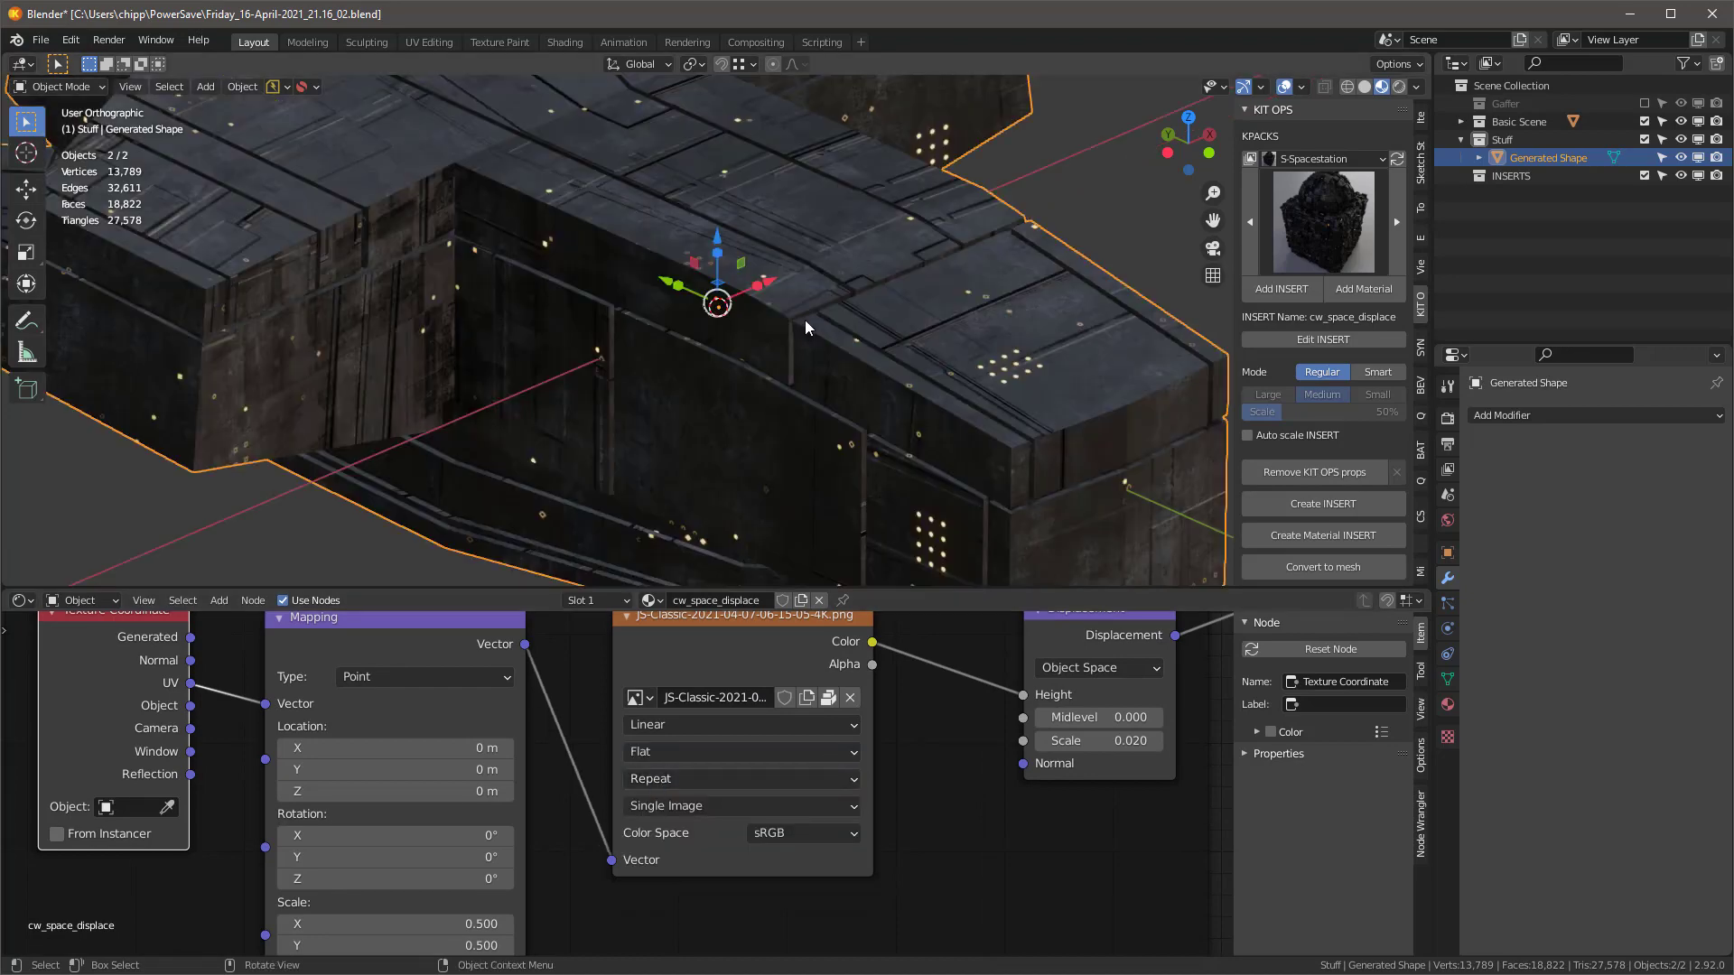
middle_drag(804, 320, 929, 399)
scroll(929, 399, down, 3)
scroll(550, 291, up, 3)
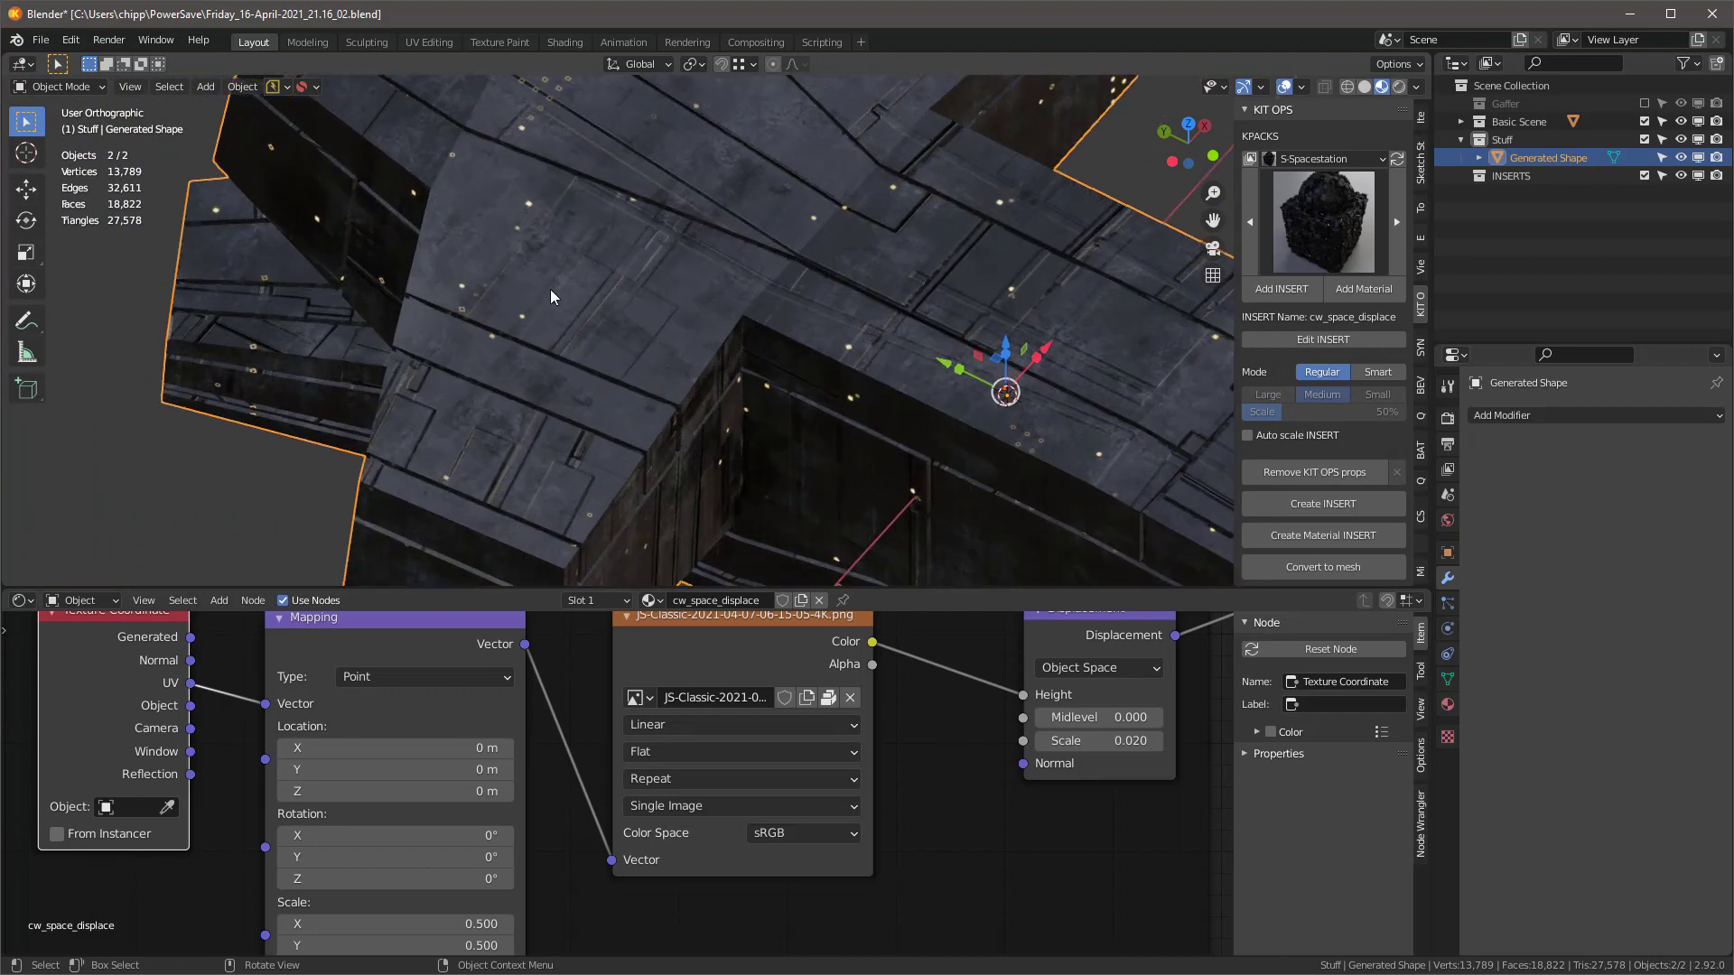
scroll(550, 291, down, 2)
scroll(936, 756, down, 2)
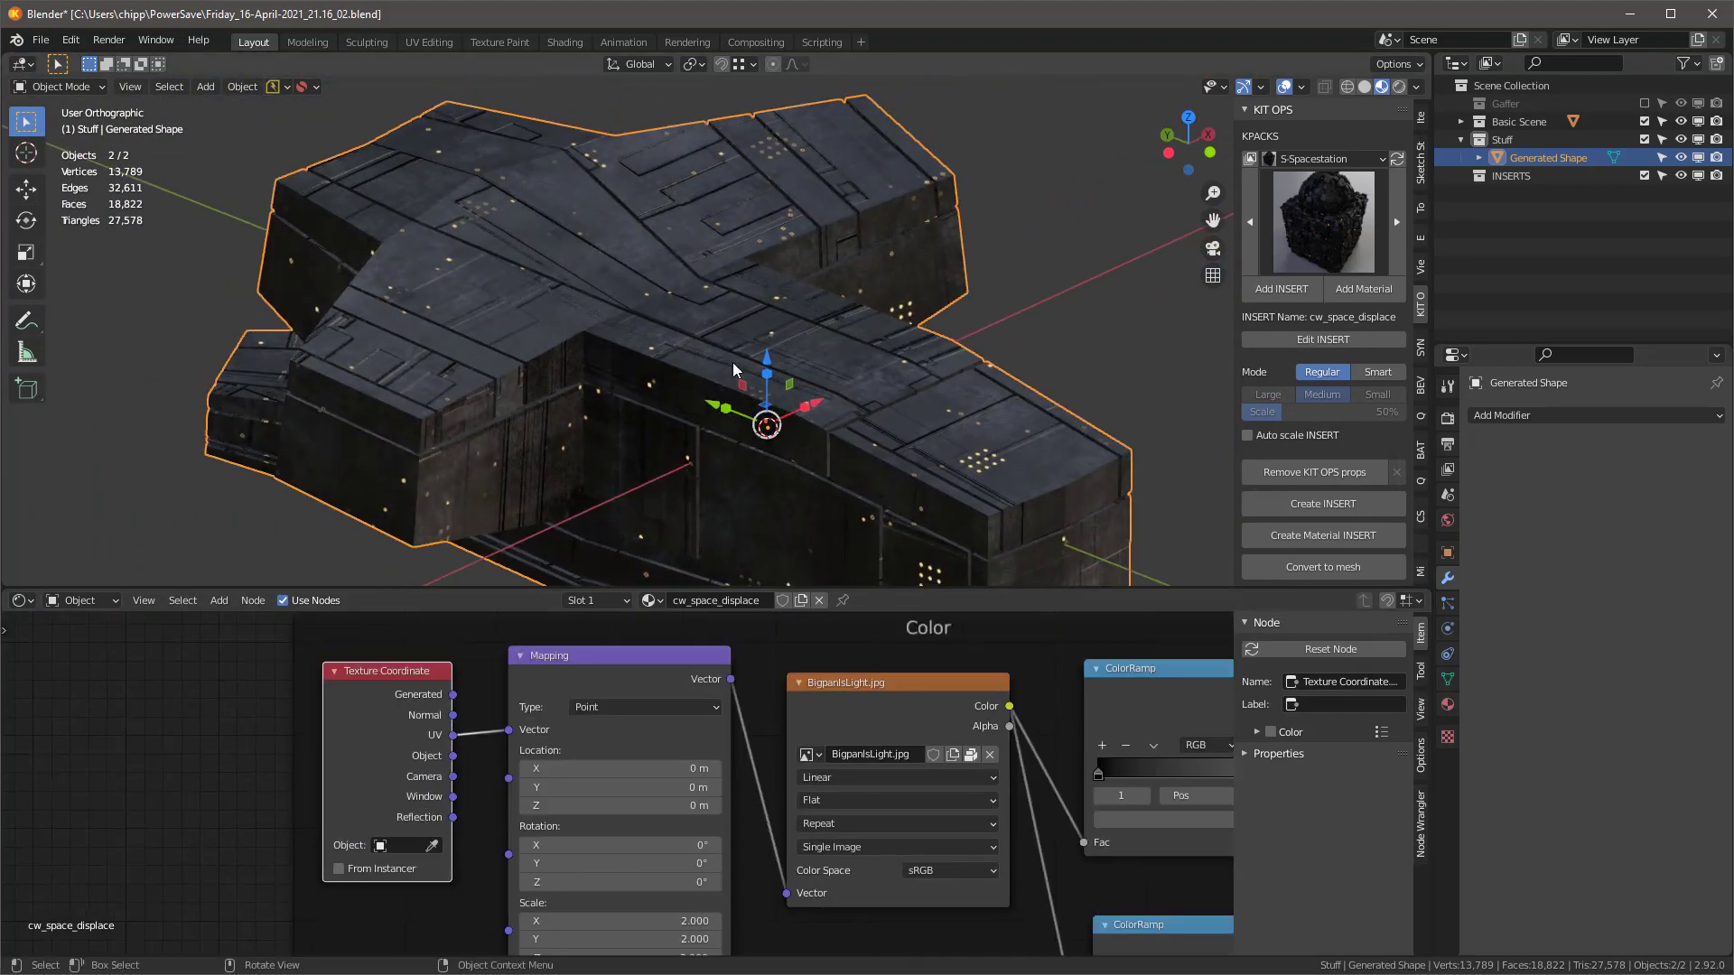
scroll(734, 369, down, 2)
scroll(664, 729, down, 2)
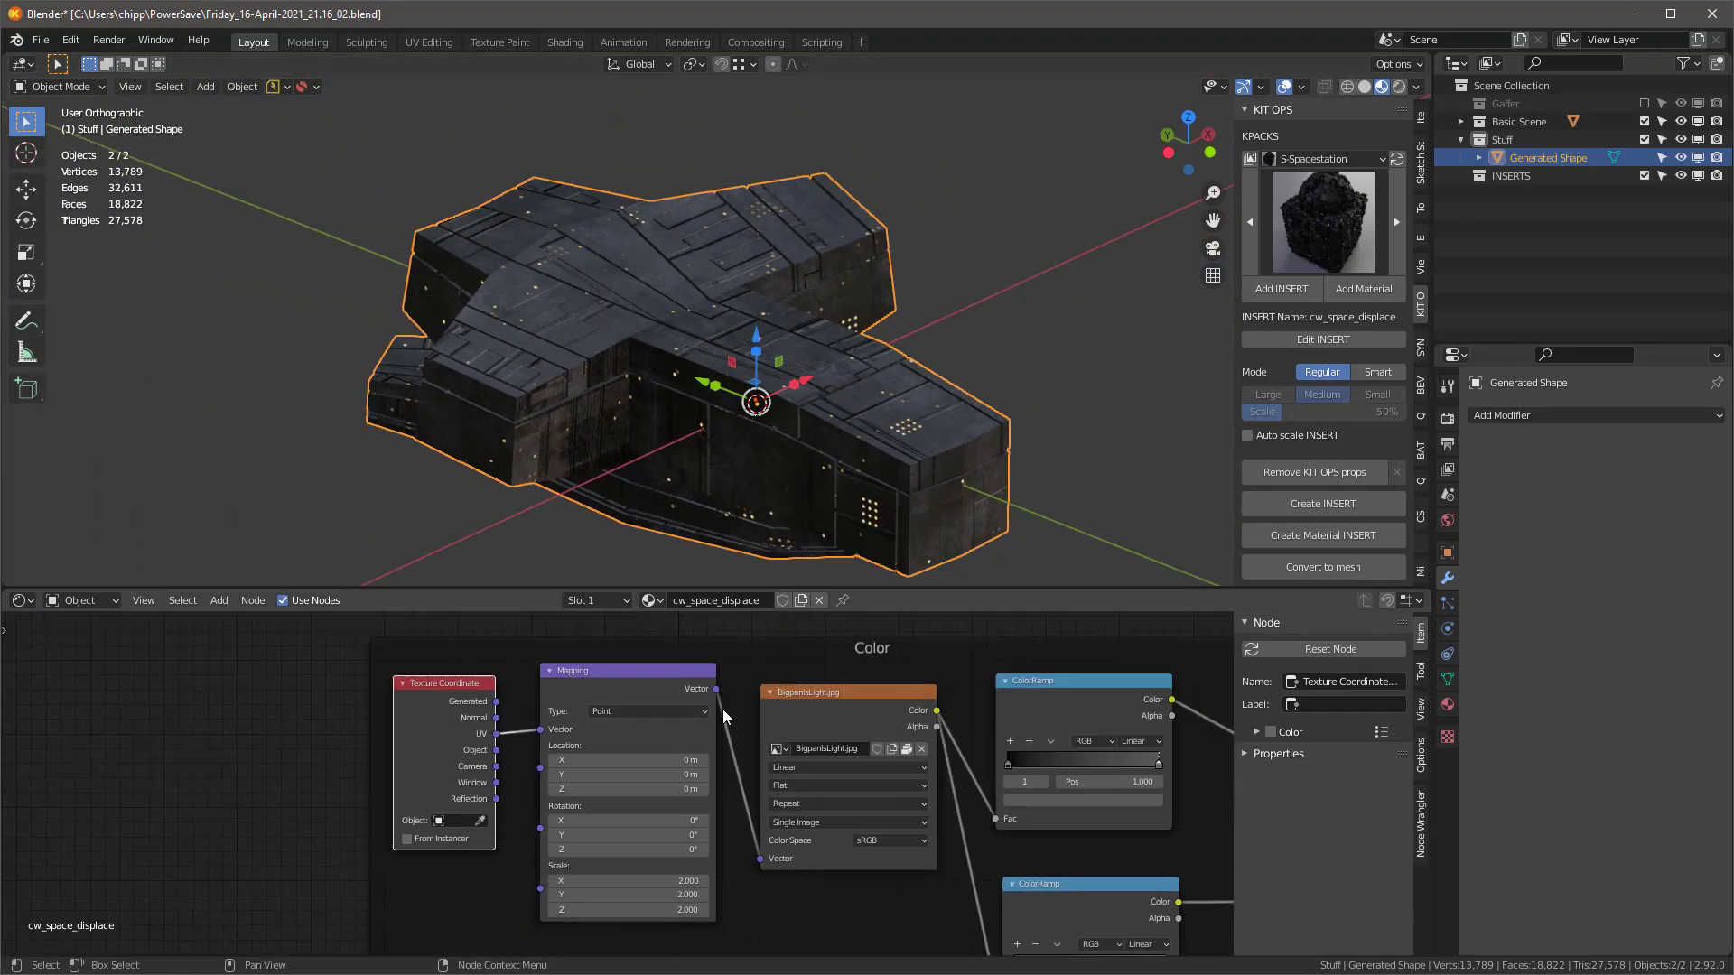
middle_drag(762, 659, 701, 647)
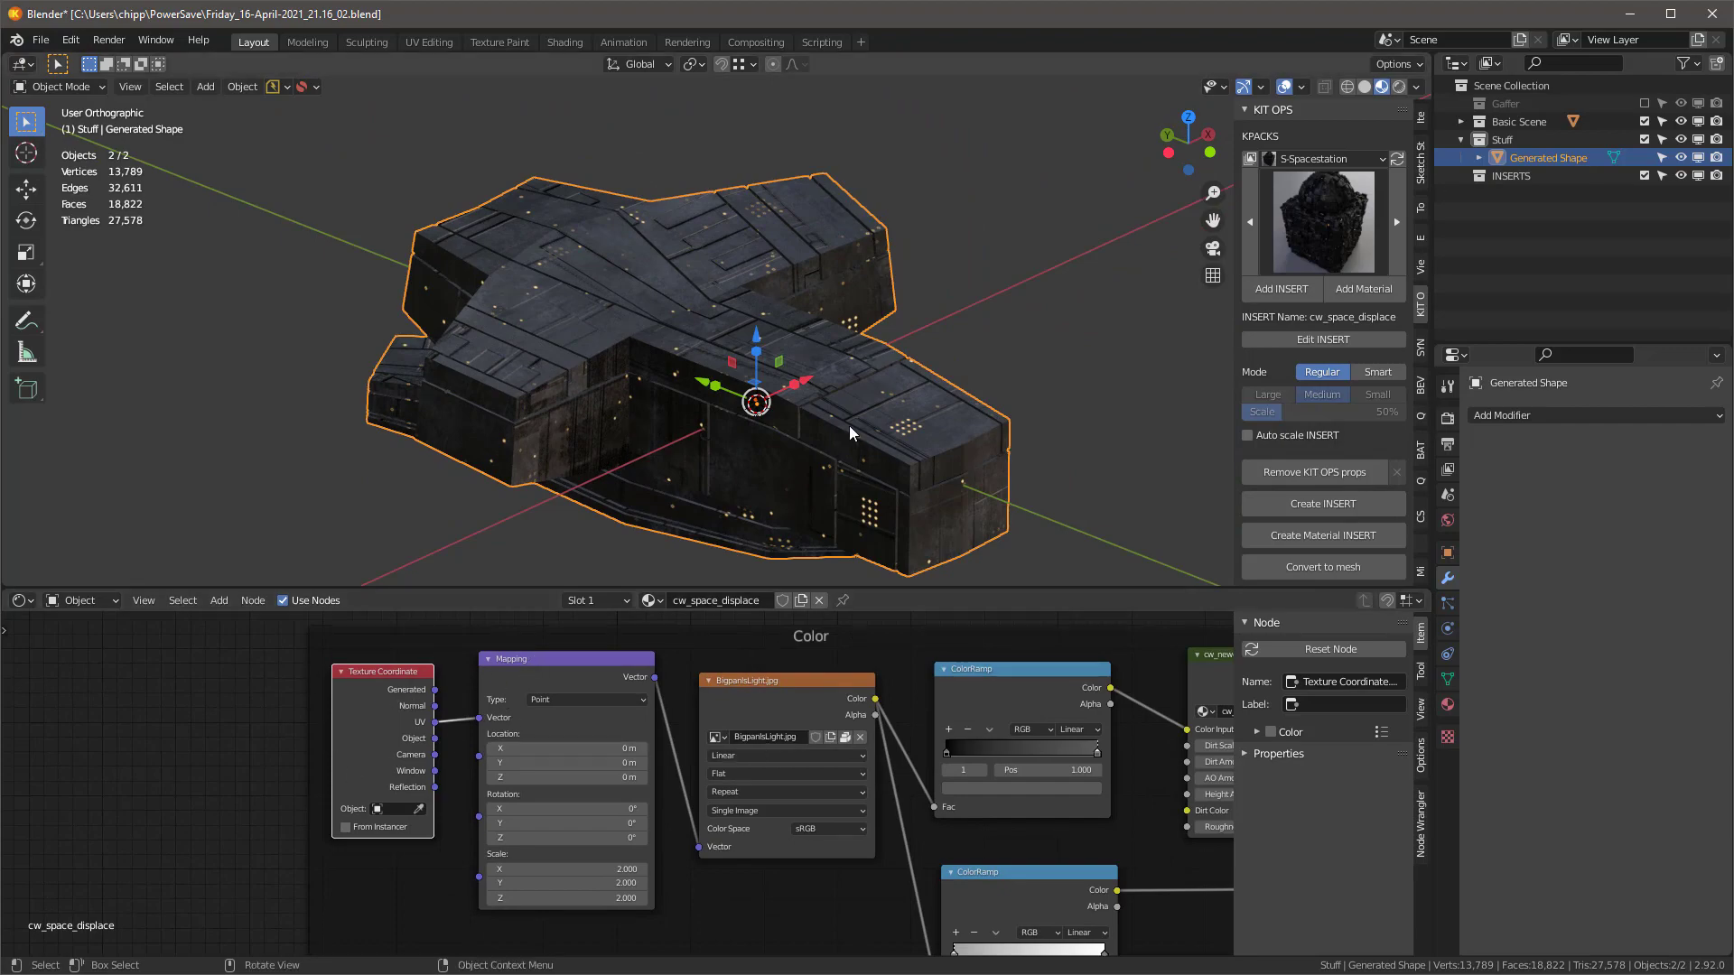
middle_drag(849, 426, 912, 425)
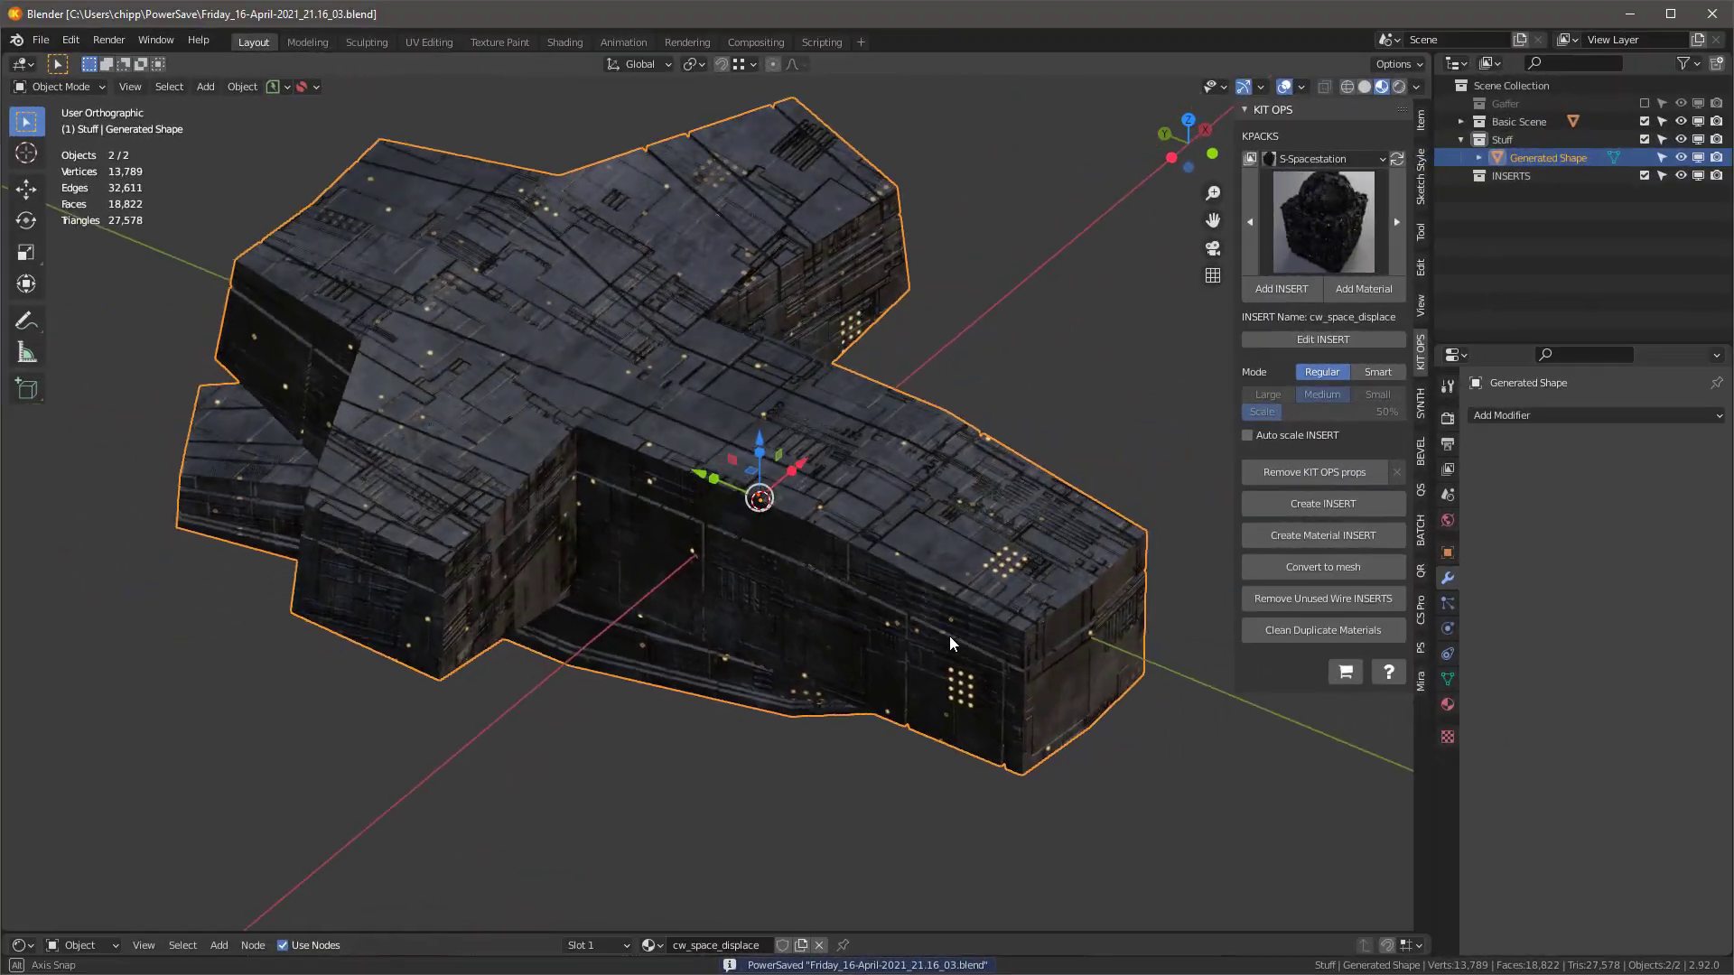
- Inspect the hull from another angle, check the Displacement frame's coordinate and projection settings, and collapse the shader editor
middle_drag(951, 636, 974, 603)
middle_drag(873, 571, 856, 529)
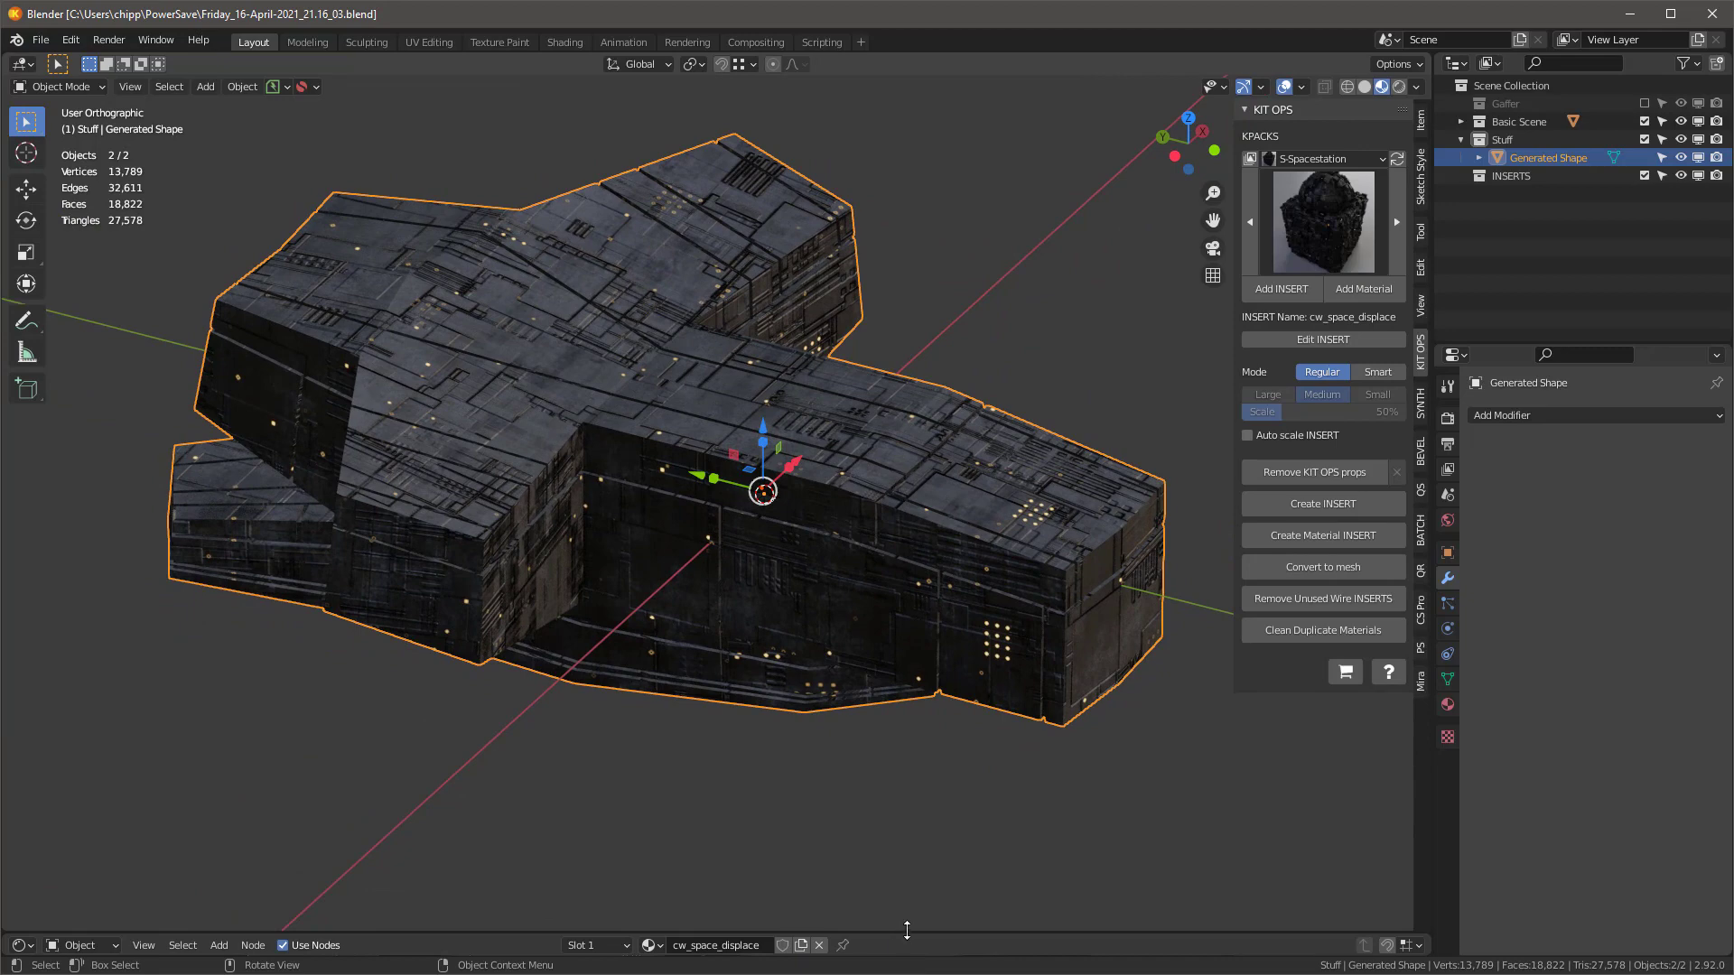
drag(907, 930, 907, 503)
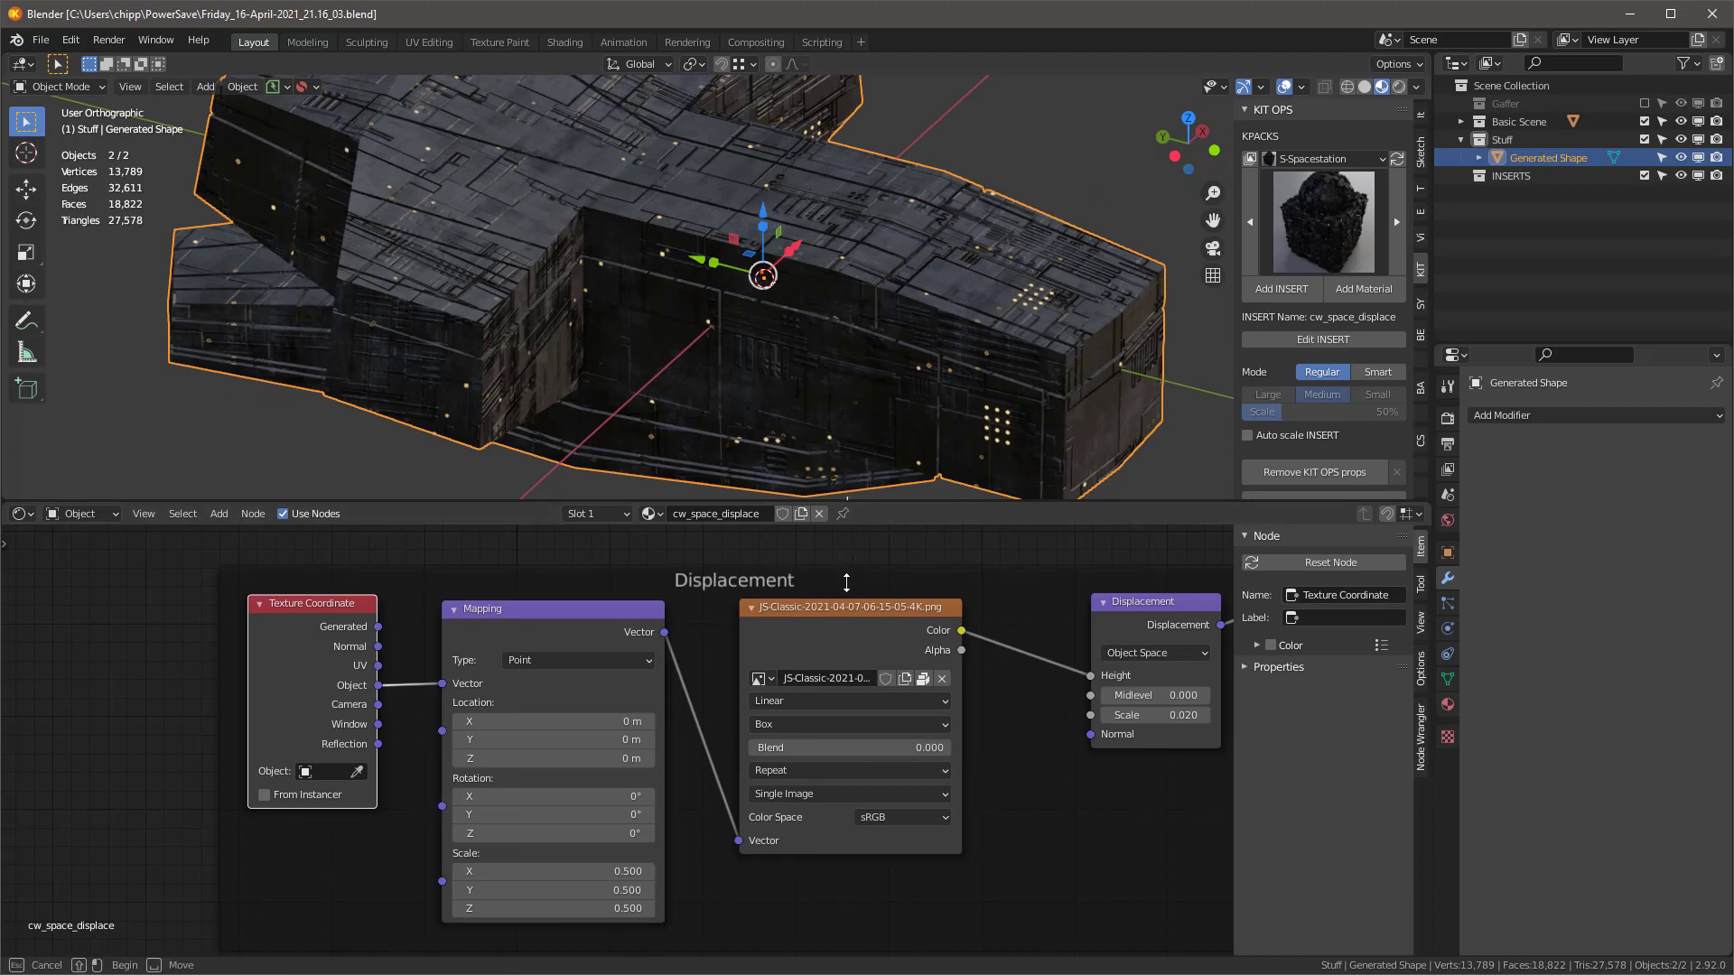
drag(855, 499, 855, 935)
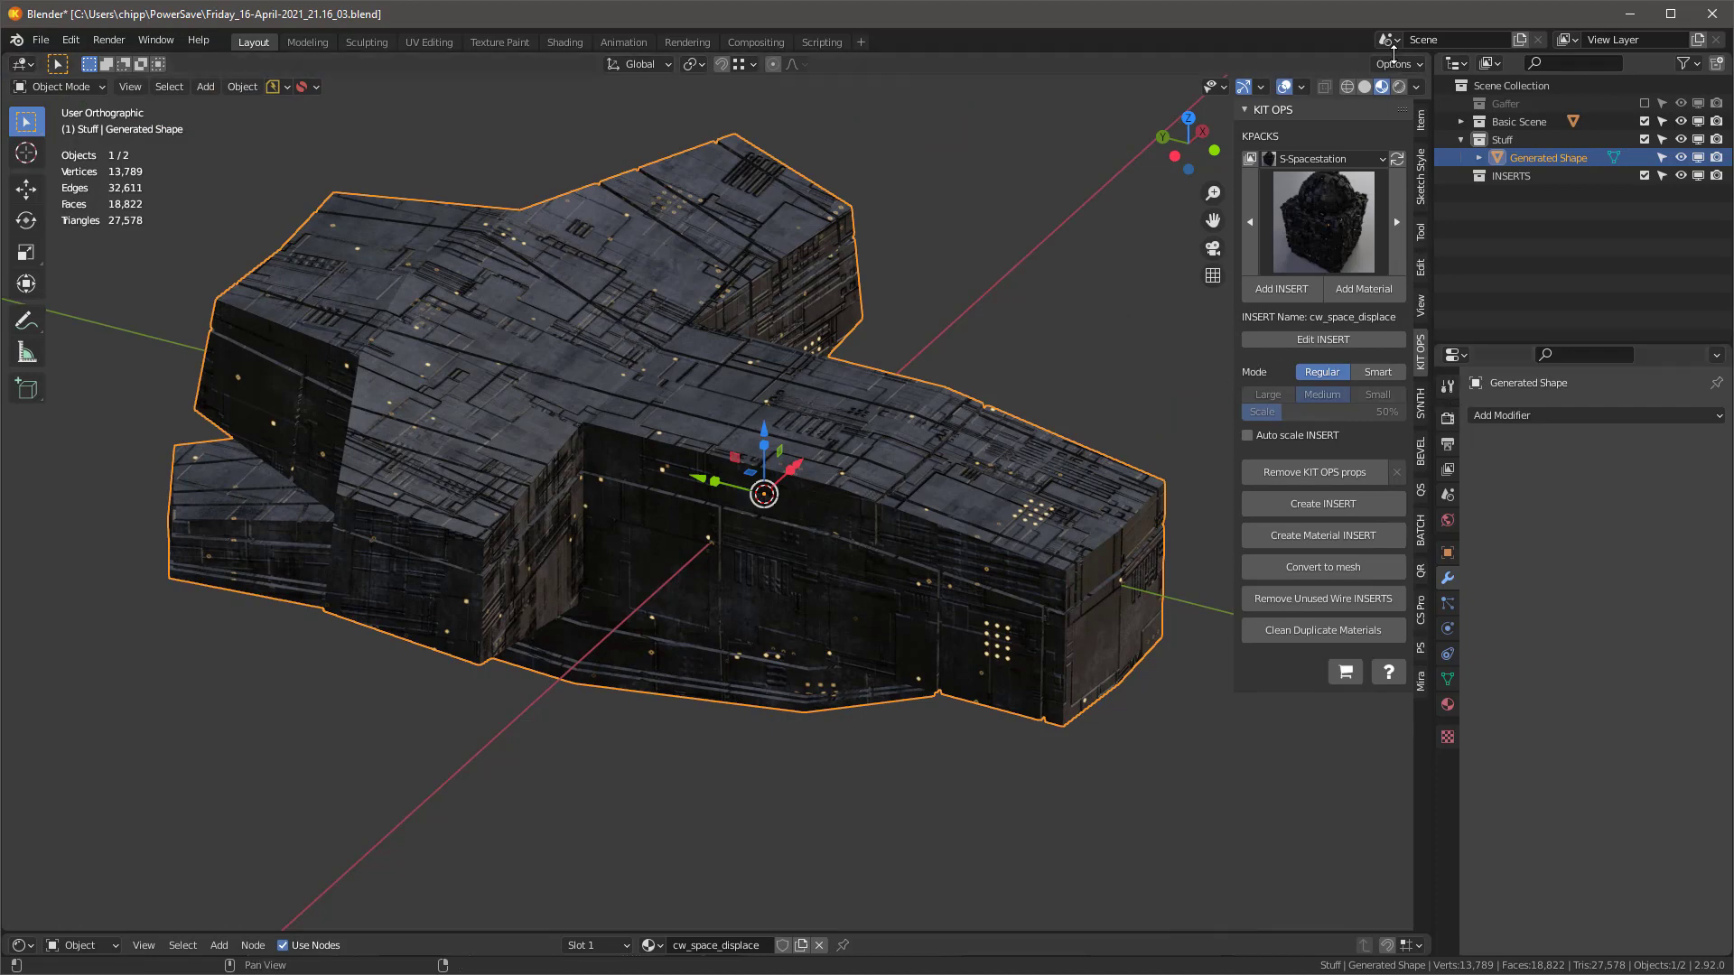
- Switch the viewport to rendered shading, add a point light at the origin and change its type to Sun
click(1398, 86)
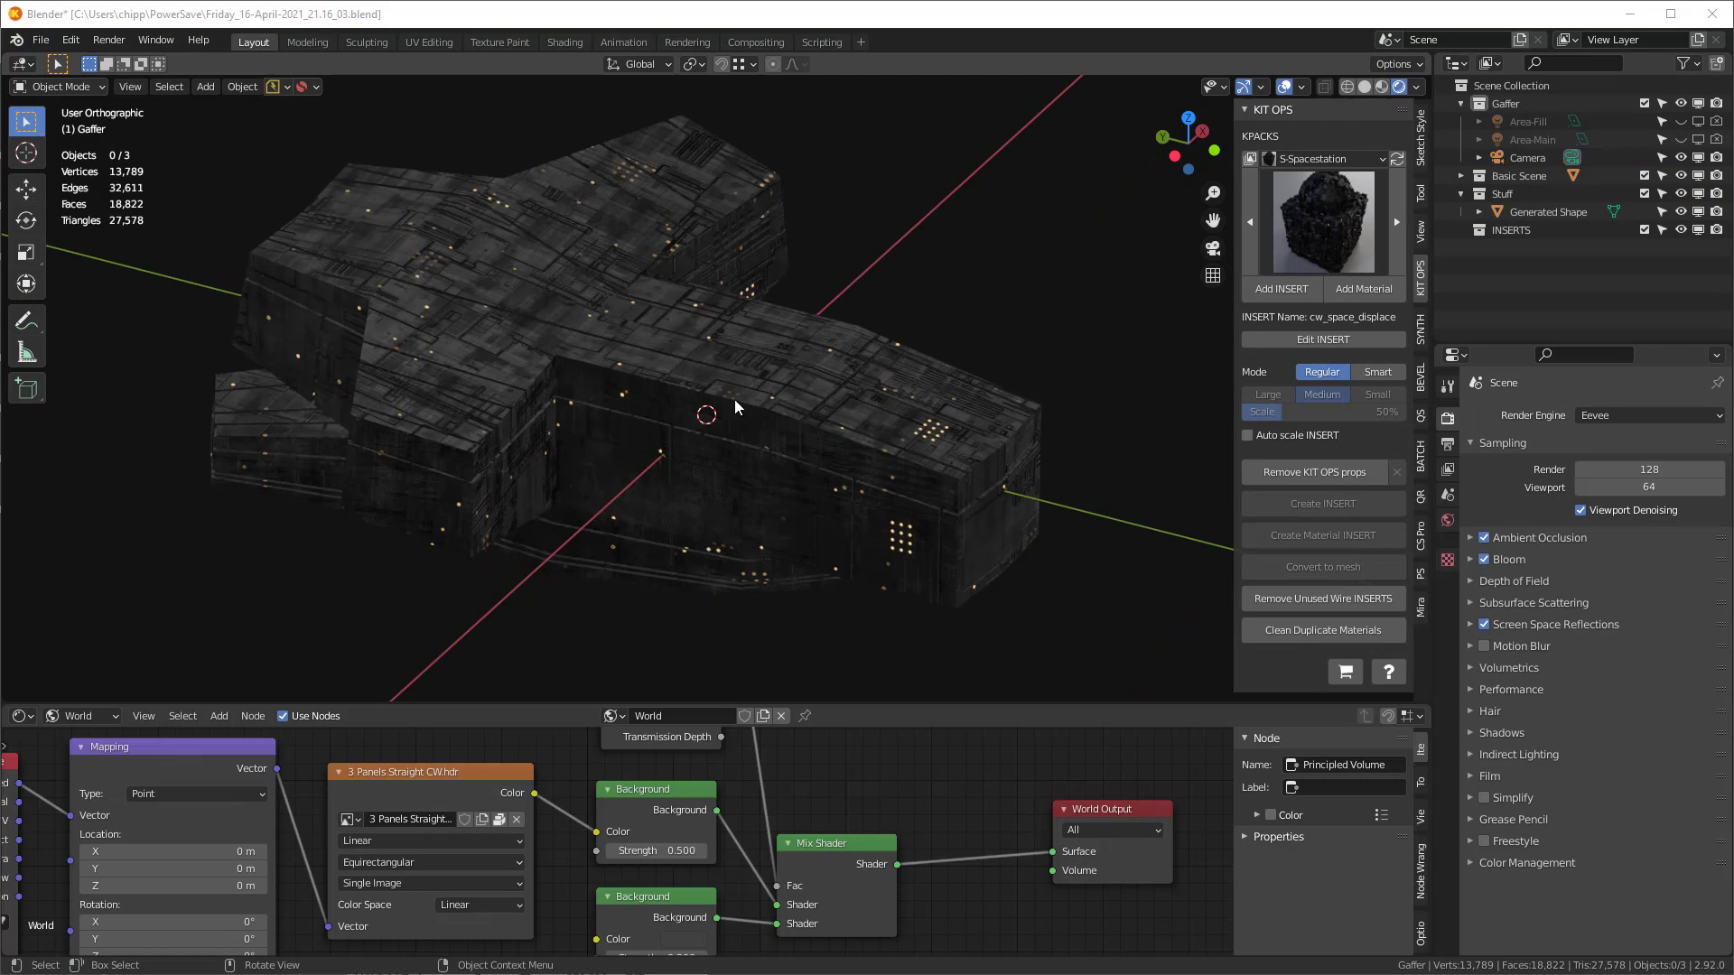
key(shift+a)
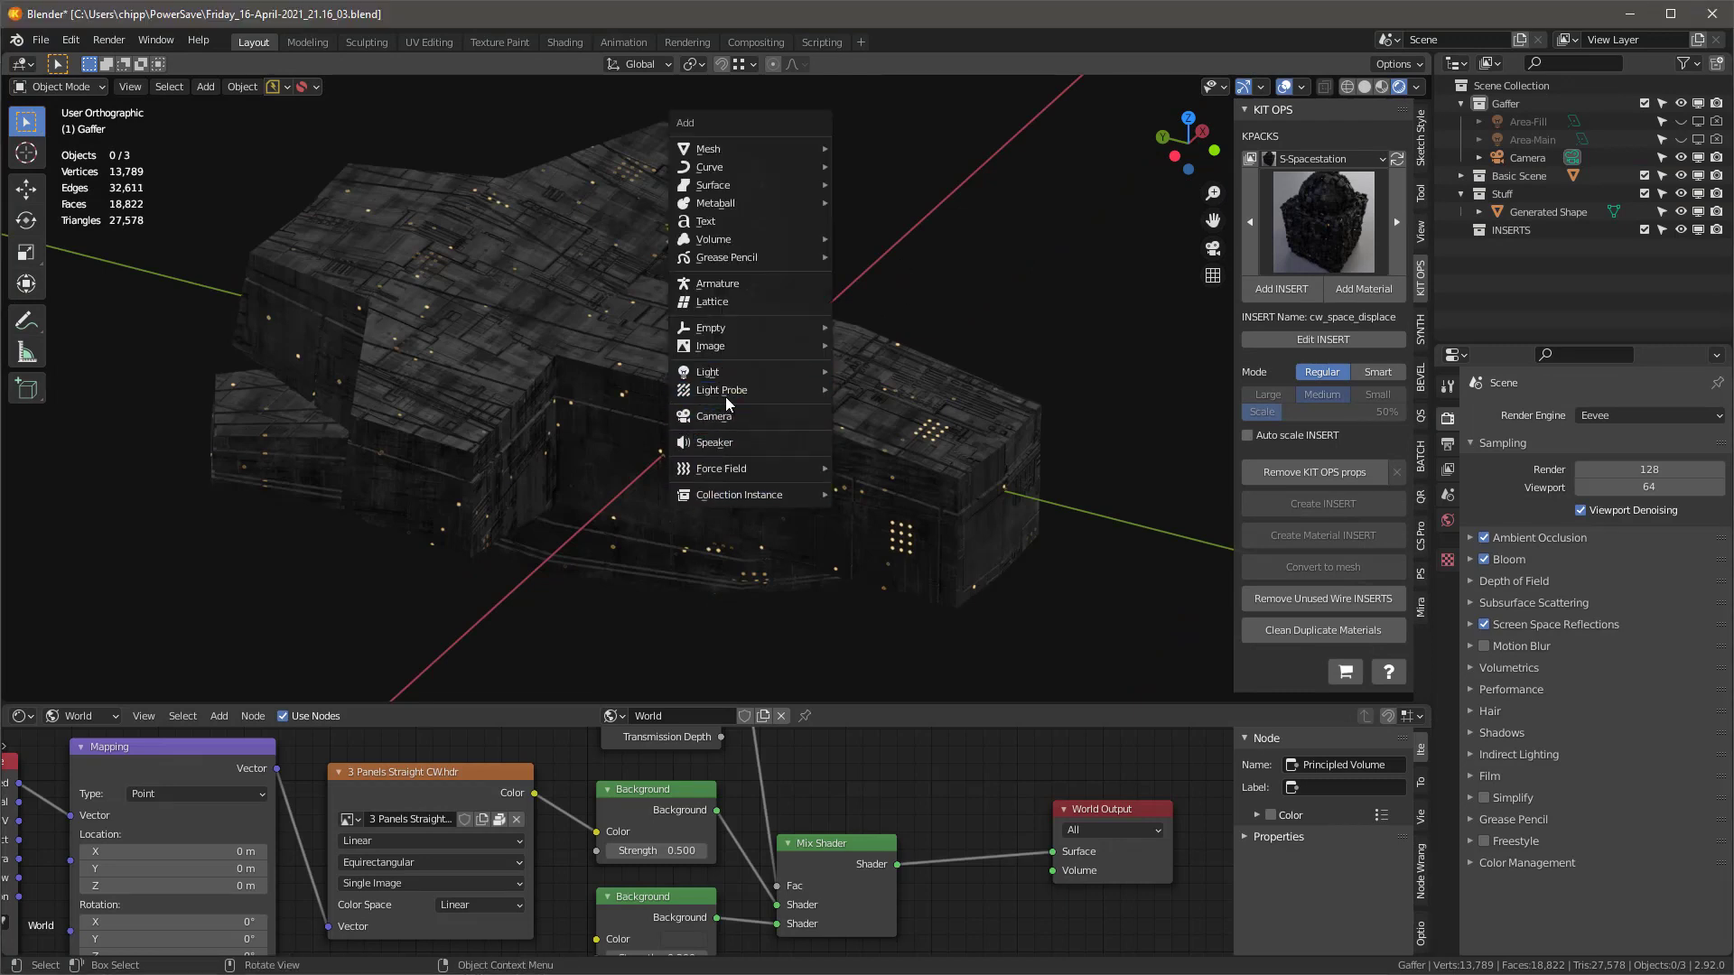
mouse_move(734, 372)
click(865, 376)
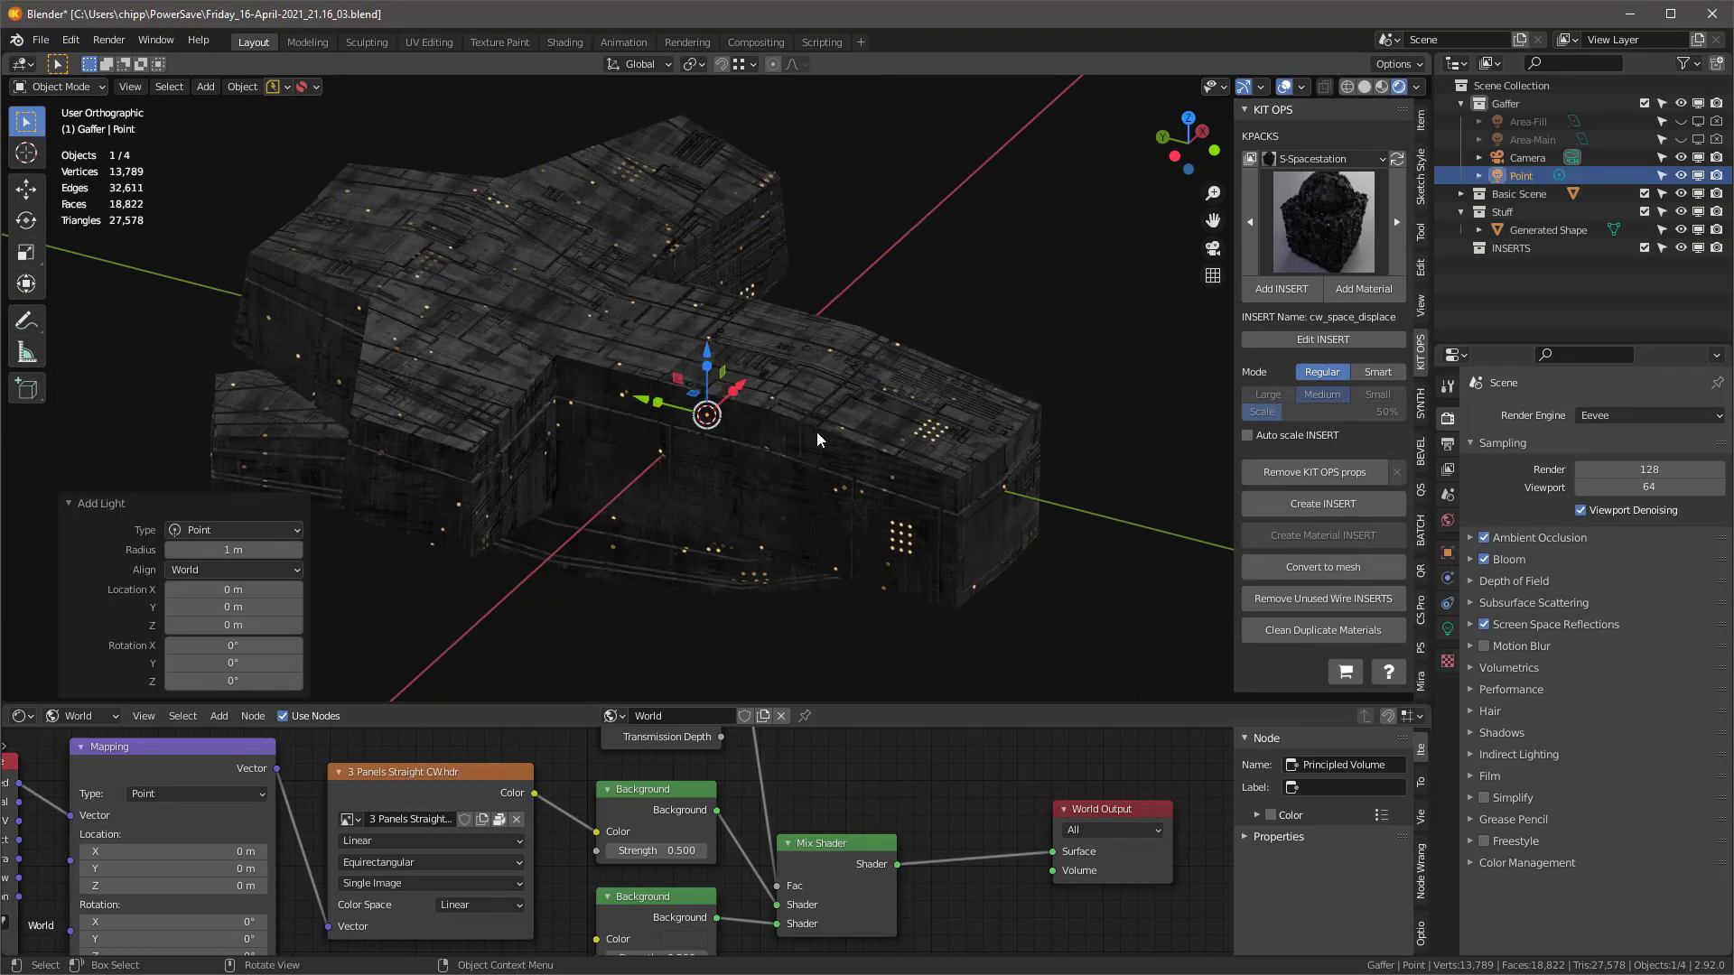
click(1448, 629)
click(1562, 491)
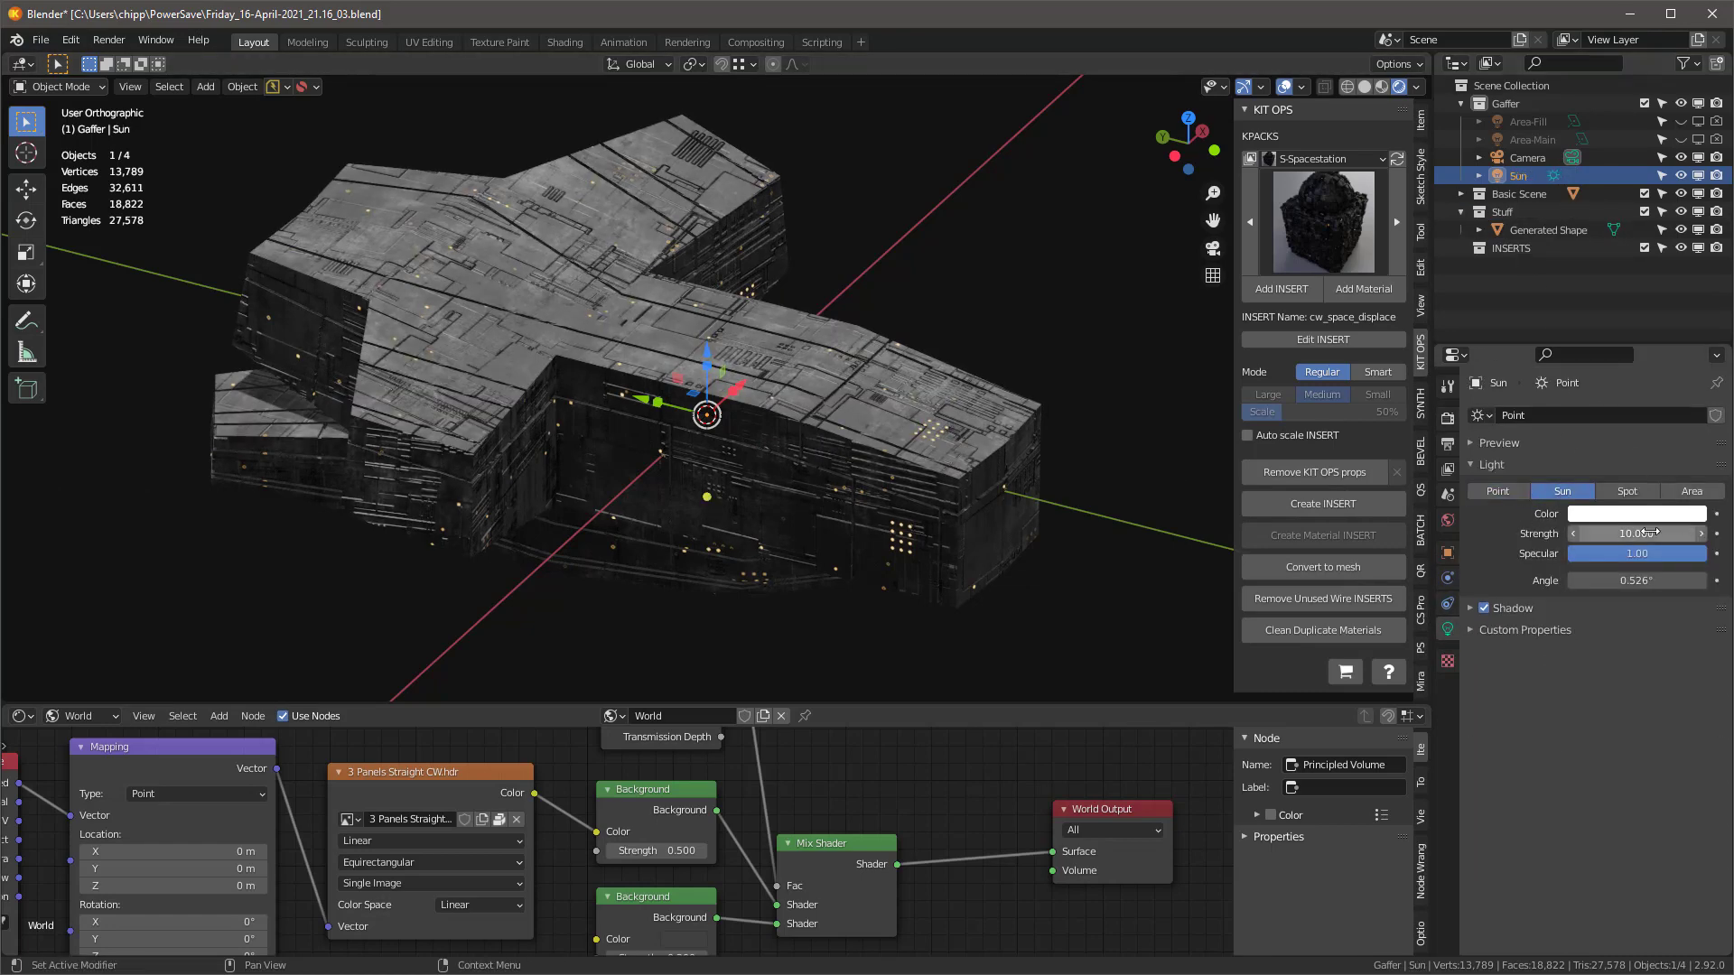
- Raise the Sun light about 31 m along Z above the hull and set its strength to 5
drag(712, 357, 731, 91)
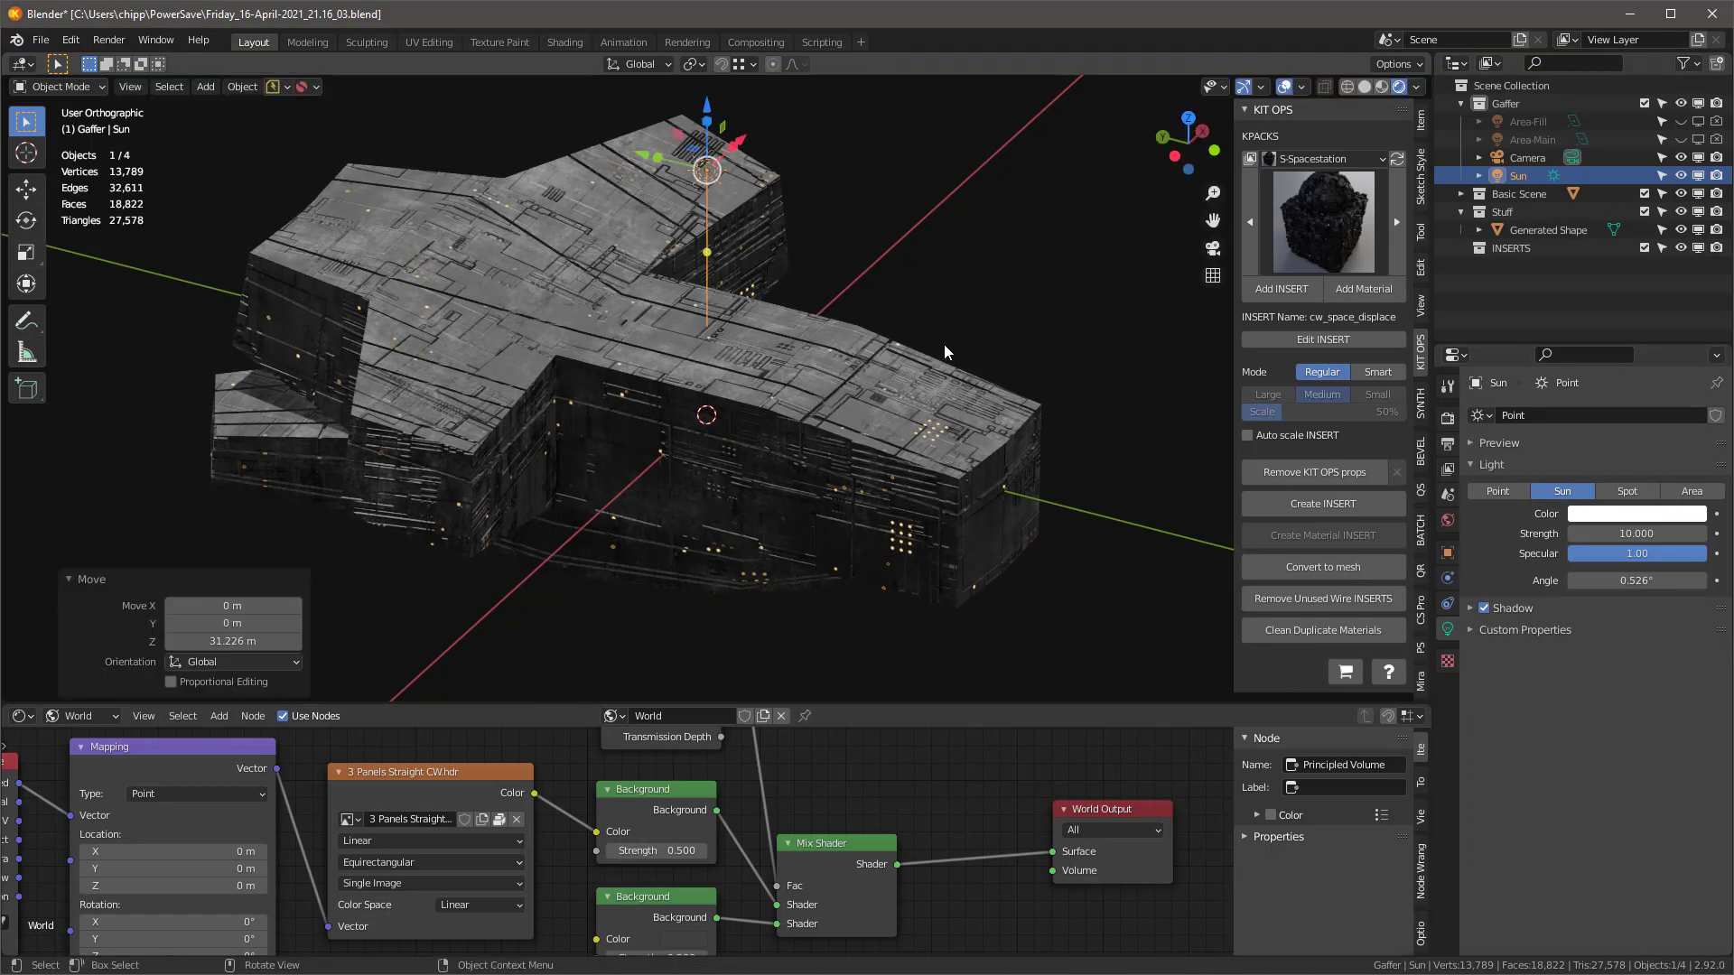
click(1617, 533)
text(5)
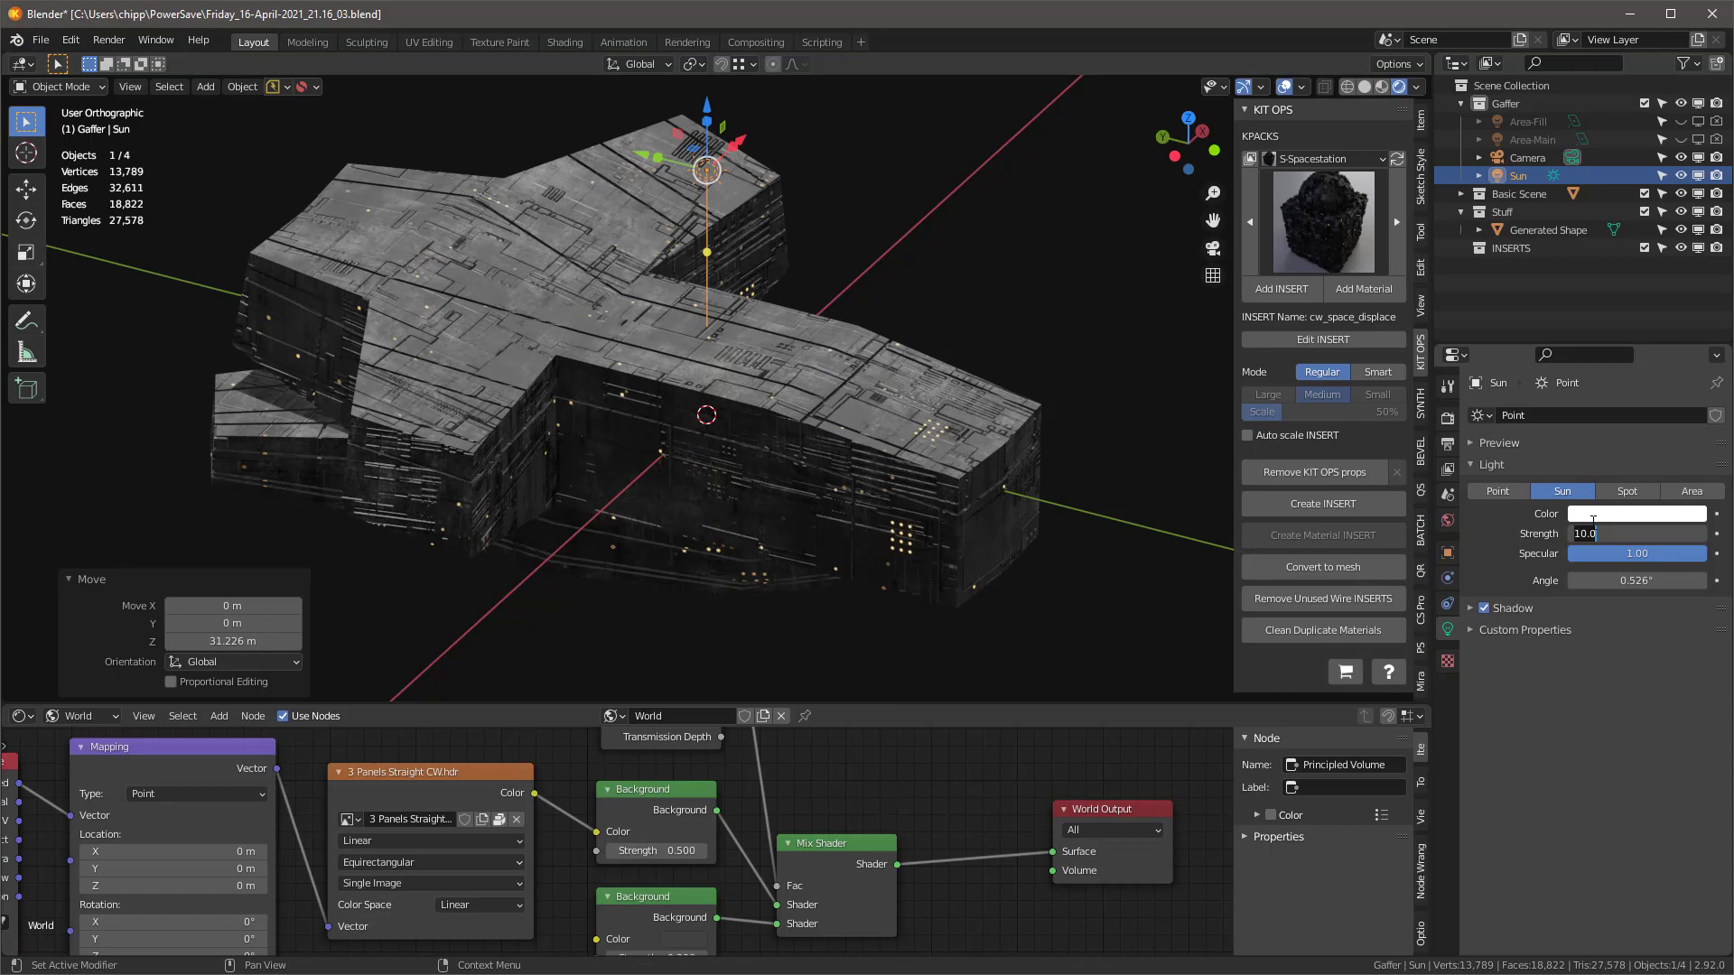
key(Return)
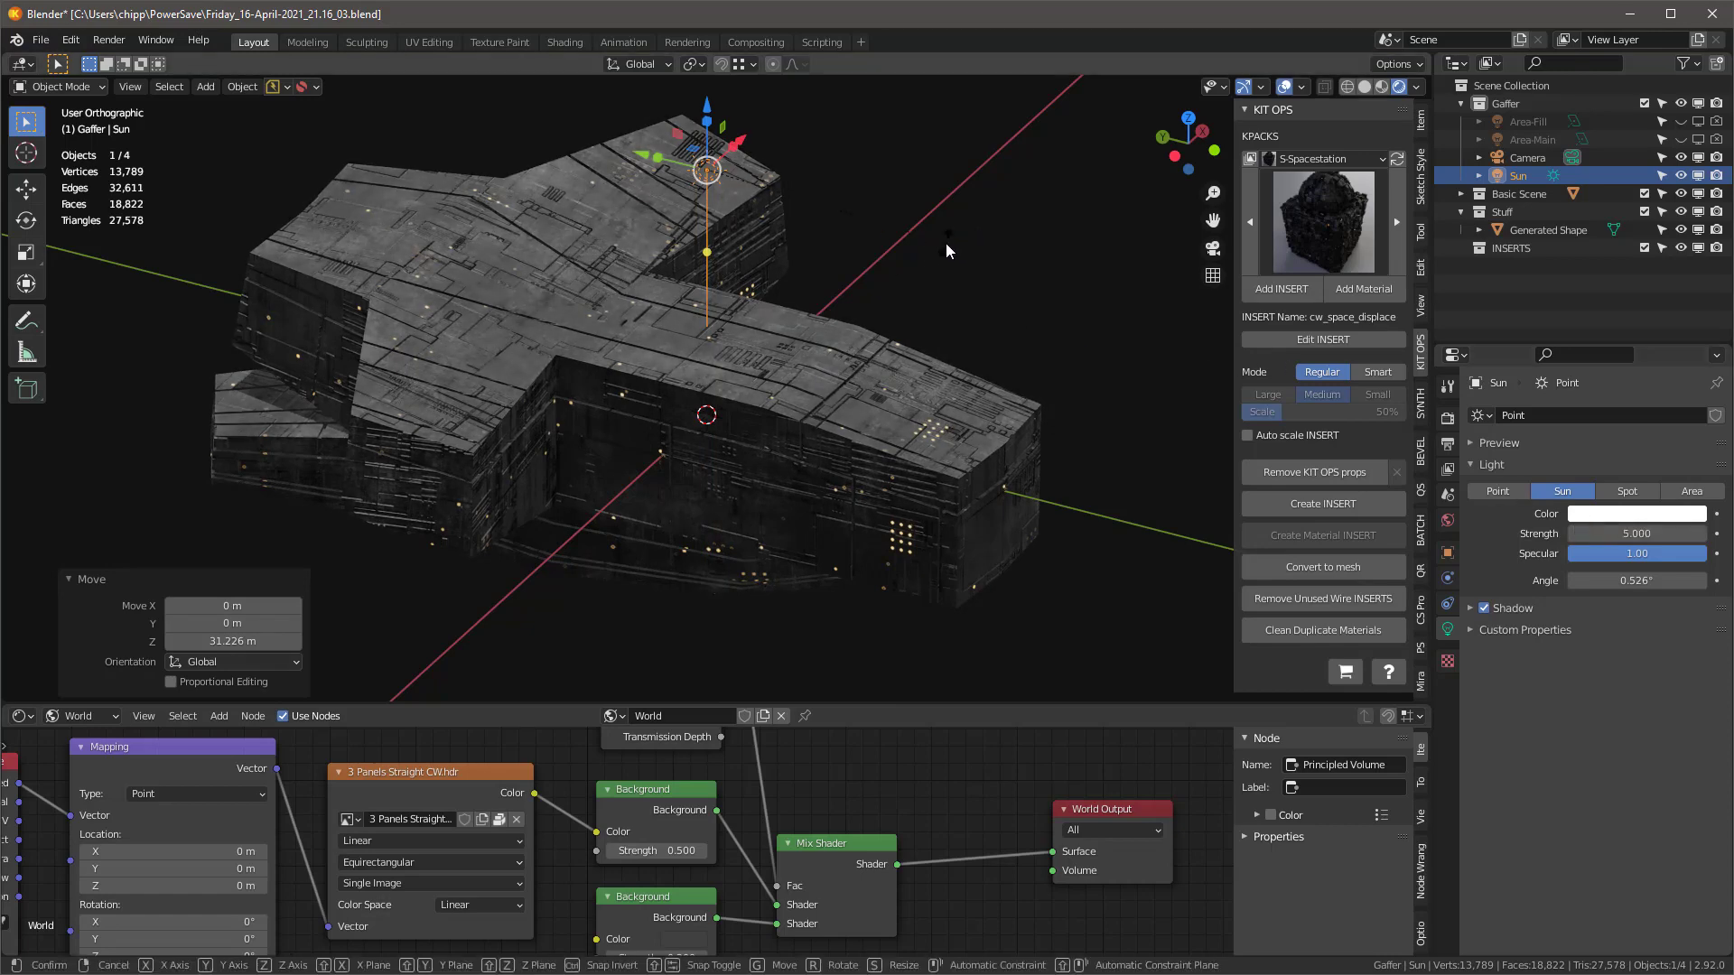
- Rotate the Sun light with a trackball rotation of about 10.3° and -45.3°
key(r)
key(r)
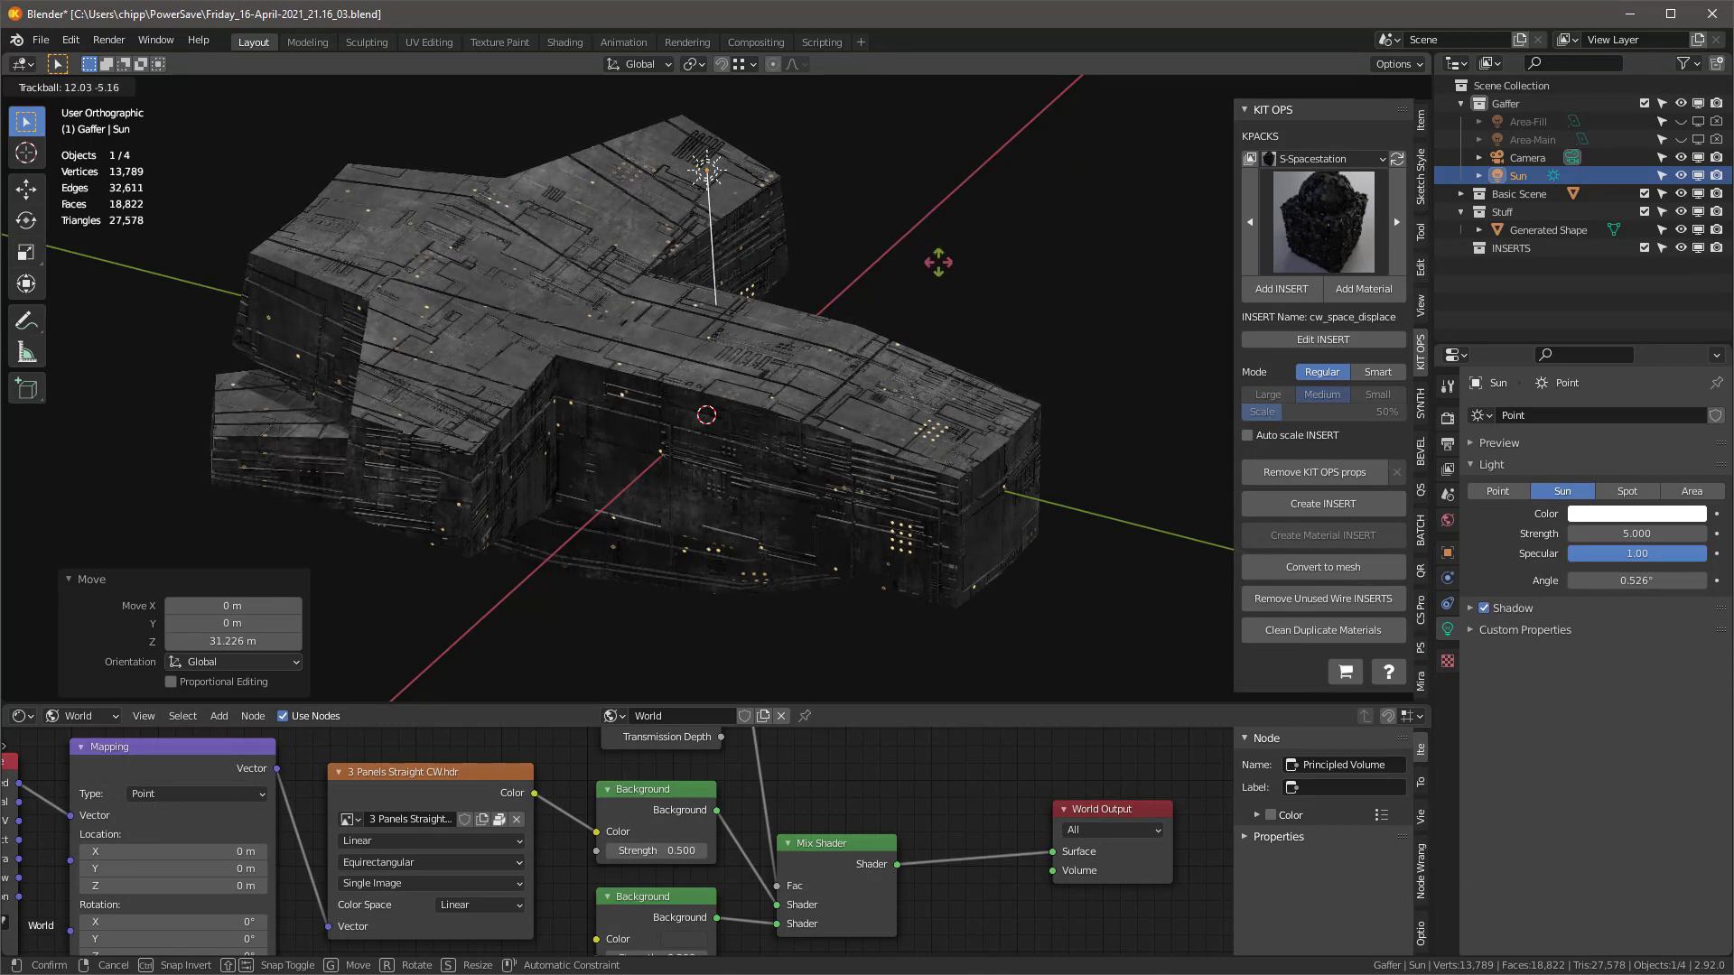
click(874, 261)
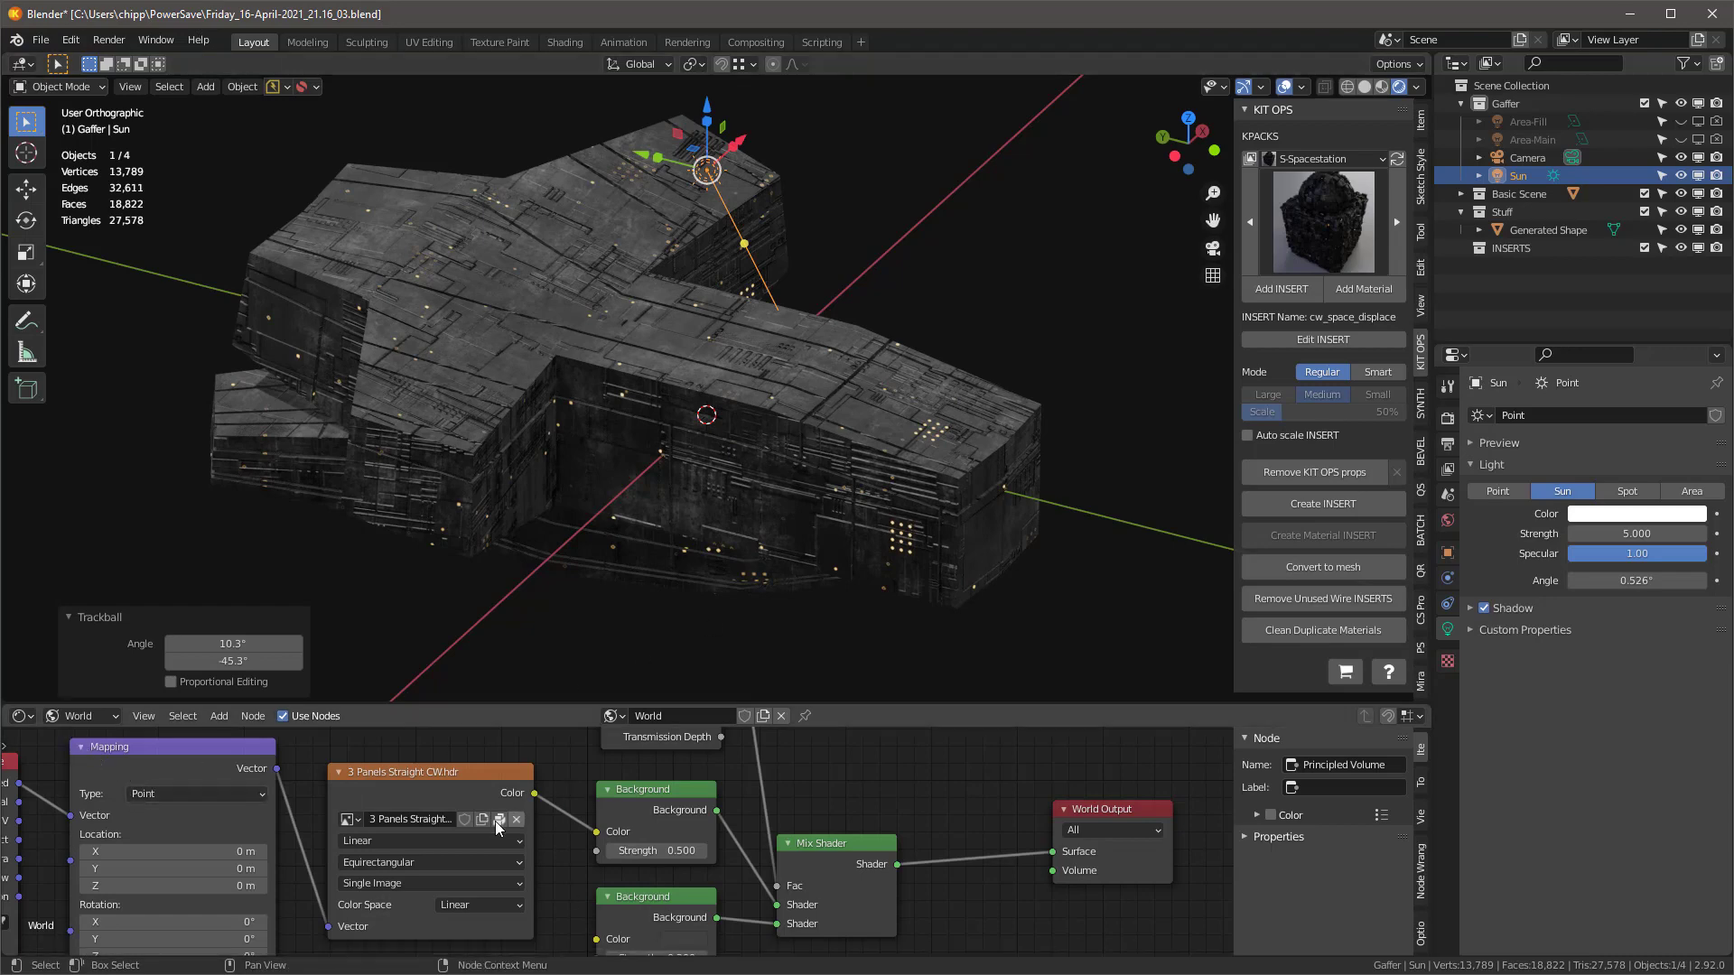
- Set the strength of the HDR-lit World Background node to 0.2 and collapse the node editor to enlarge the viewport
scroll(665, 850, up, 2)
click(652, 851)
text(0.2)
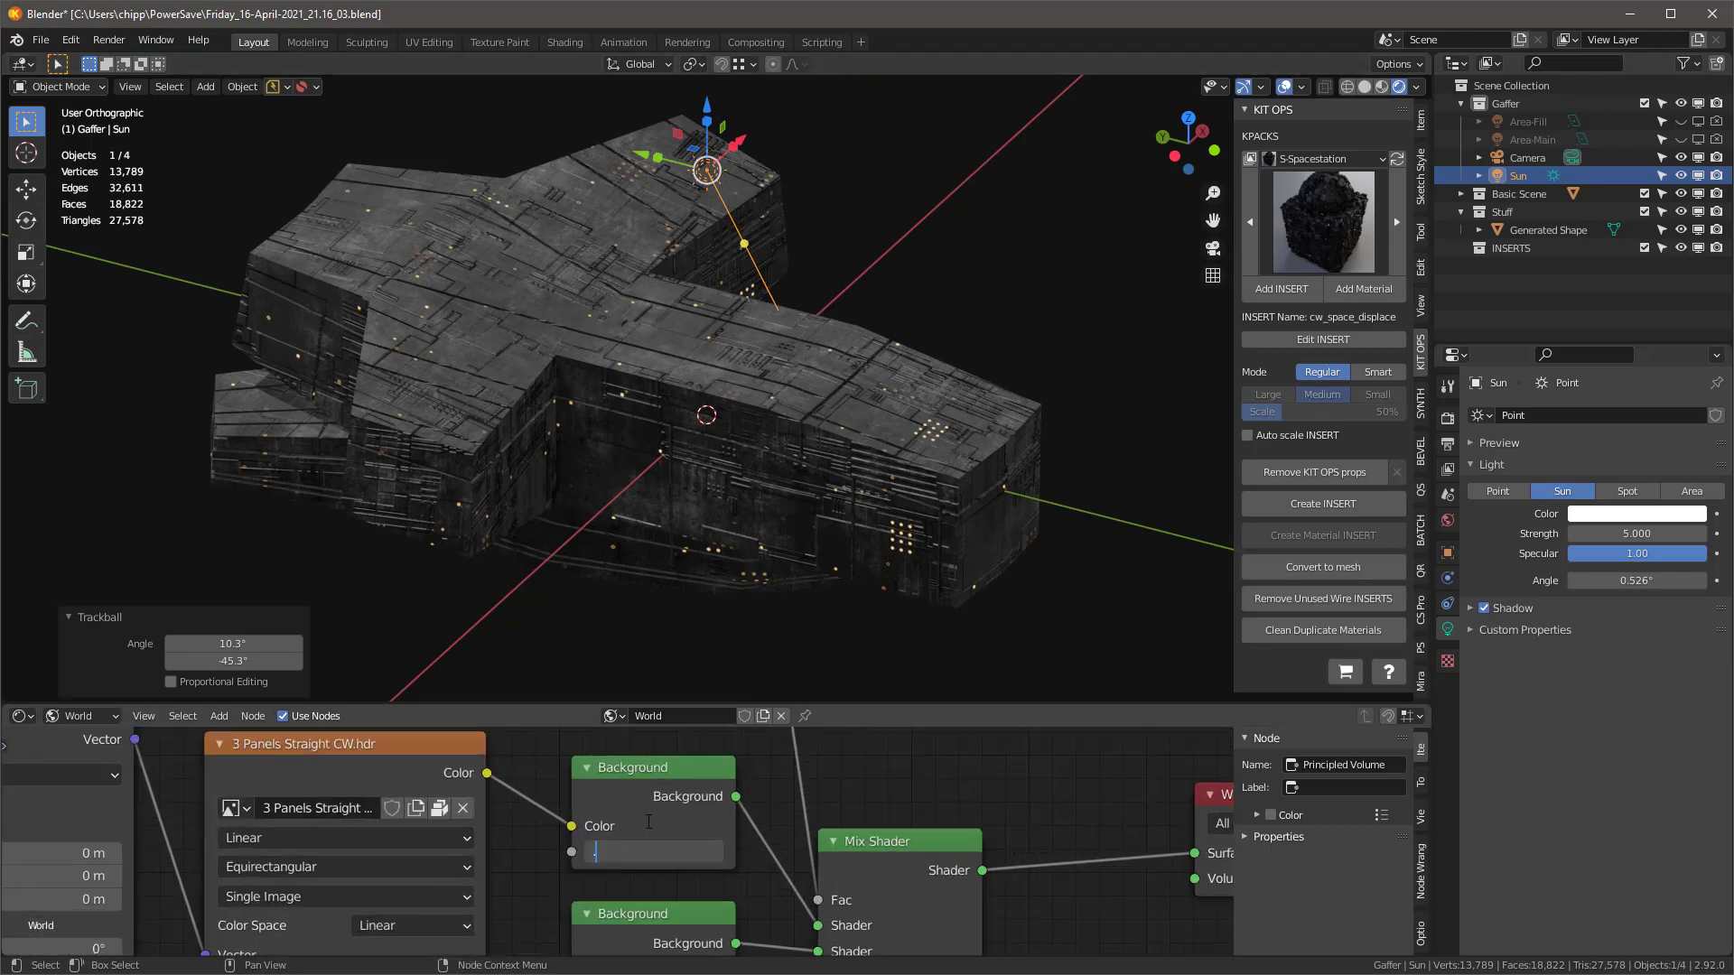
key(Return)
scroll(774, 670, up, 1)
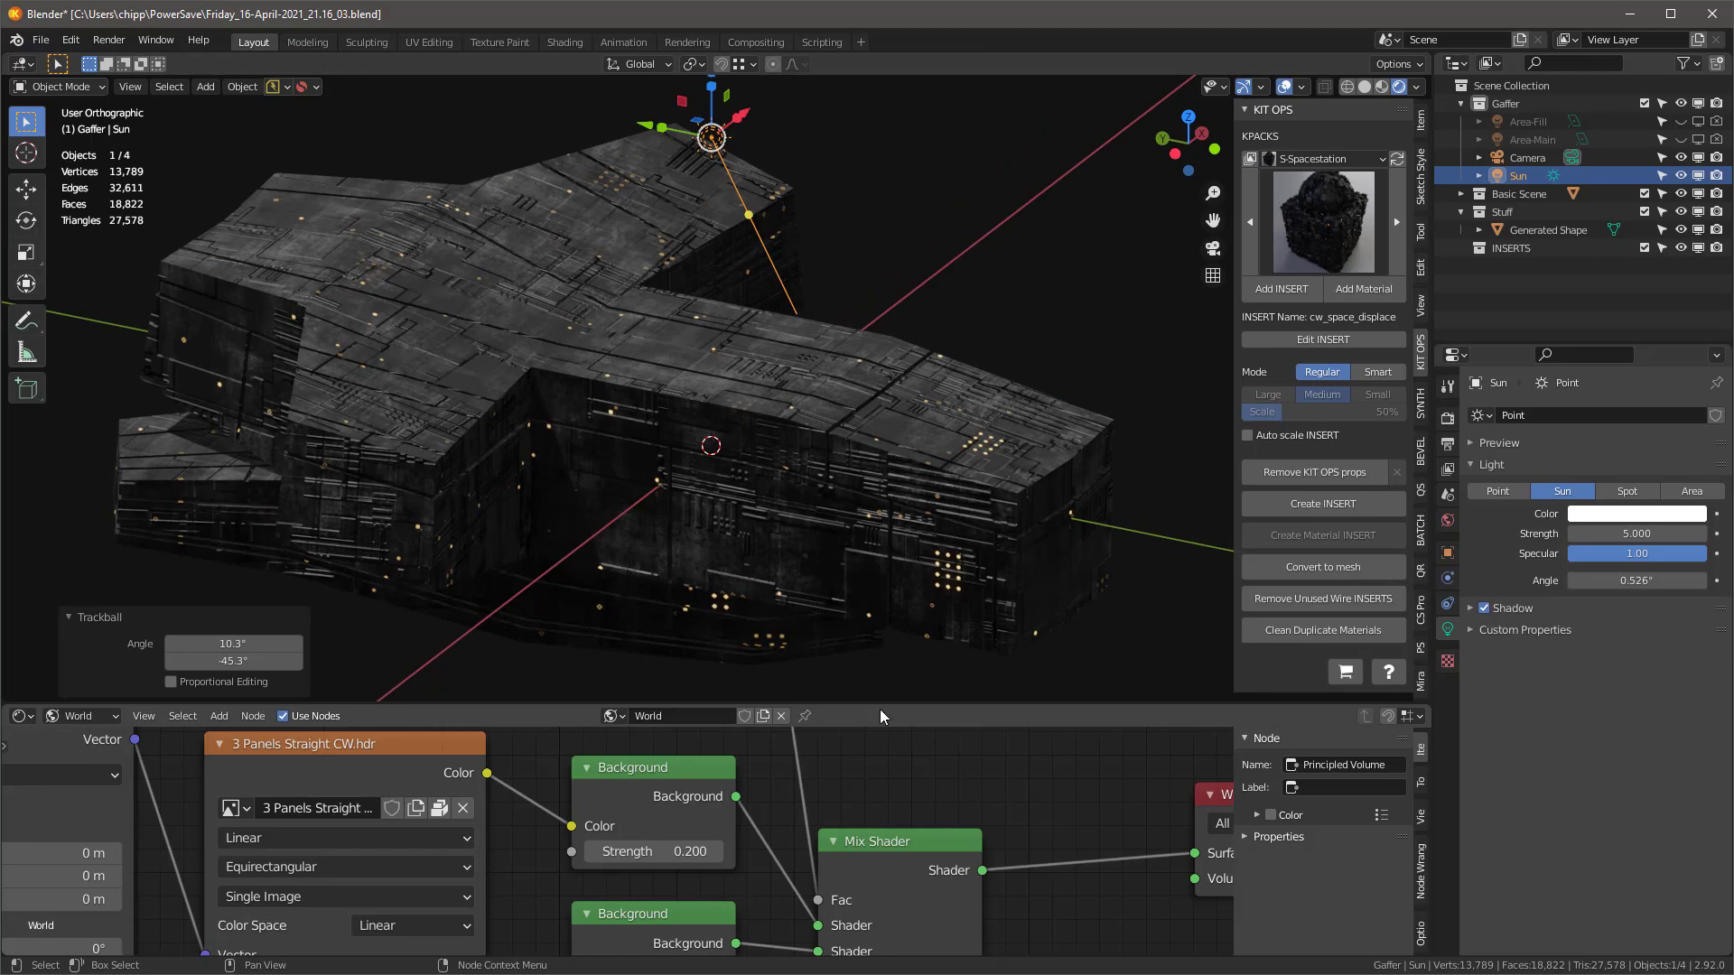
drag(880, 705, 881, 934)
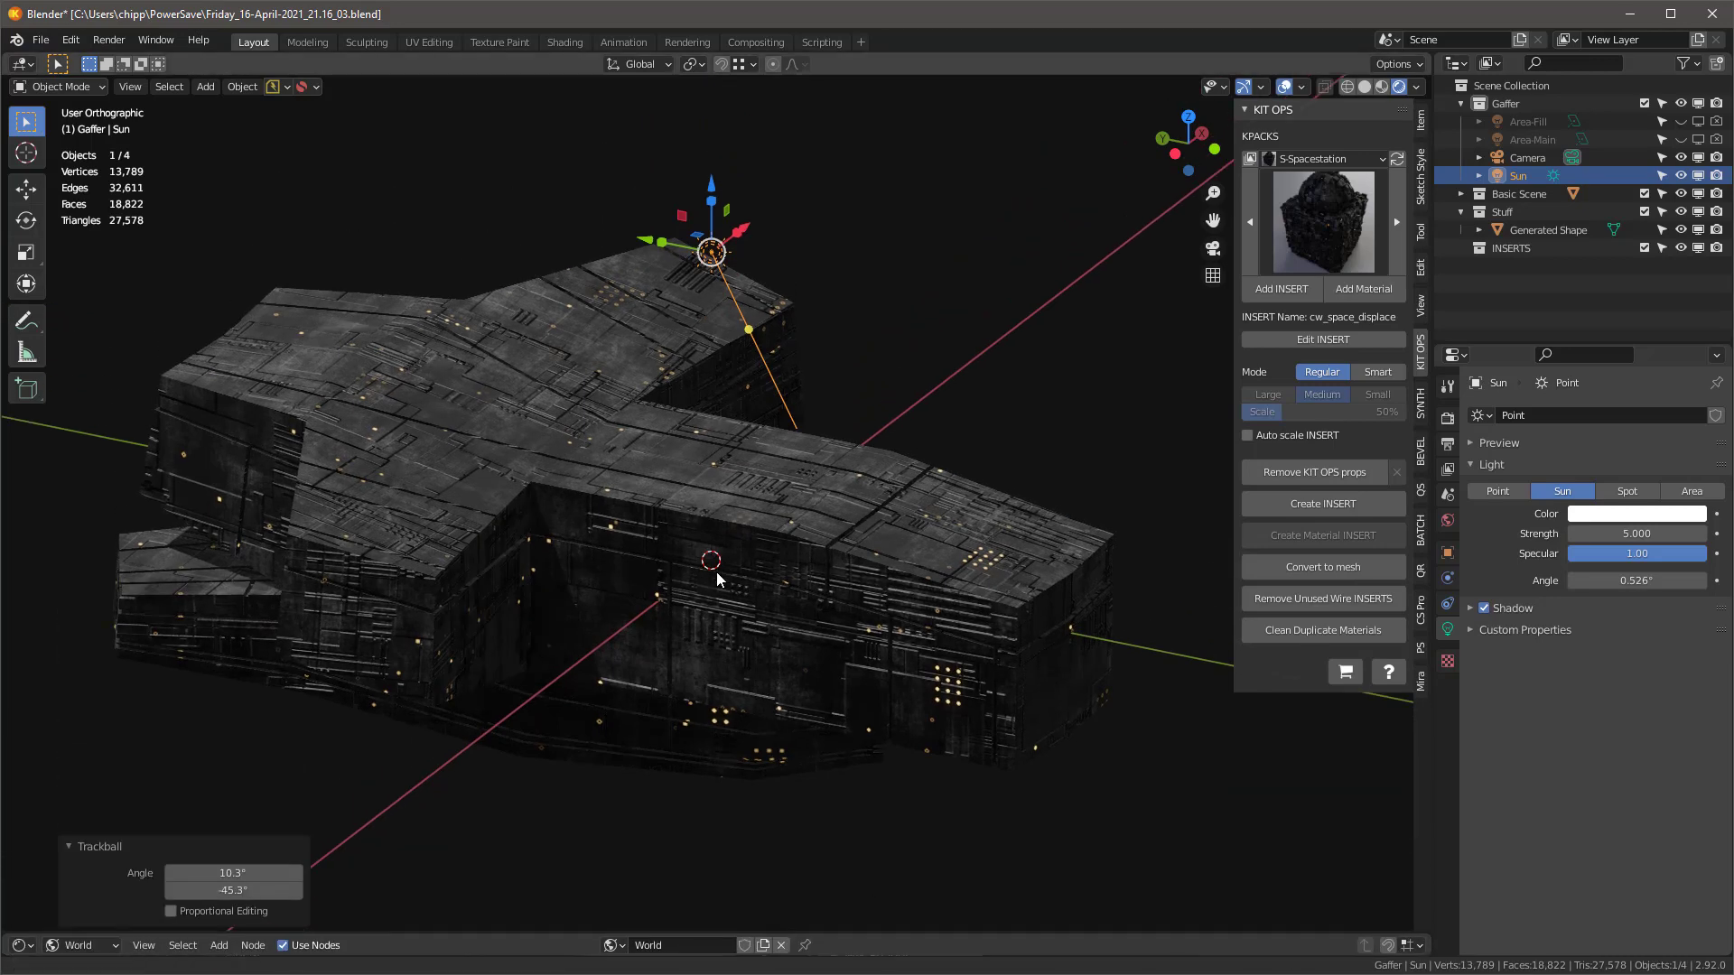
shift+middle_drag(717, 572, 713, 534)
- Switch the render engine to Cycles and set its feature set to Experimental
click(1448, 418)
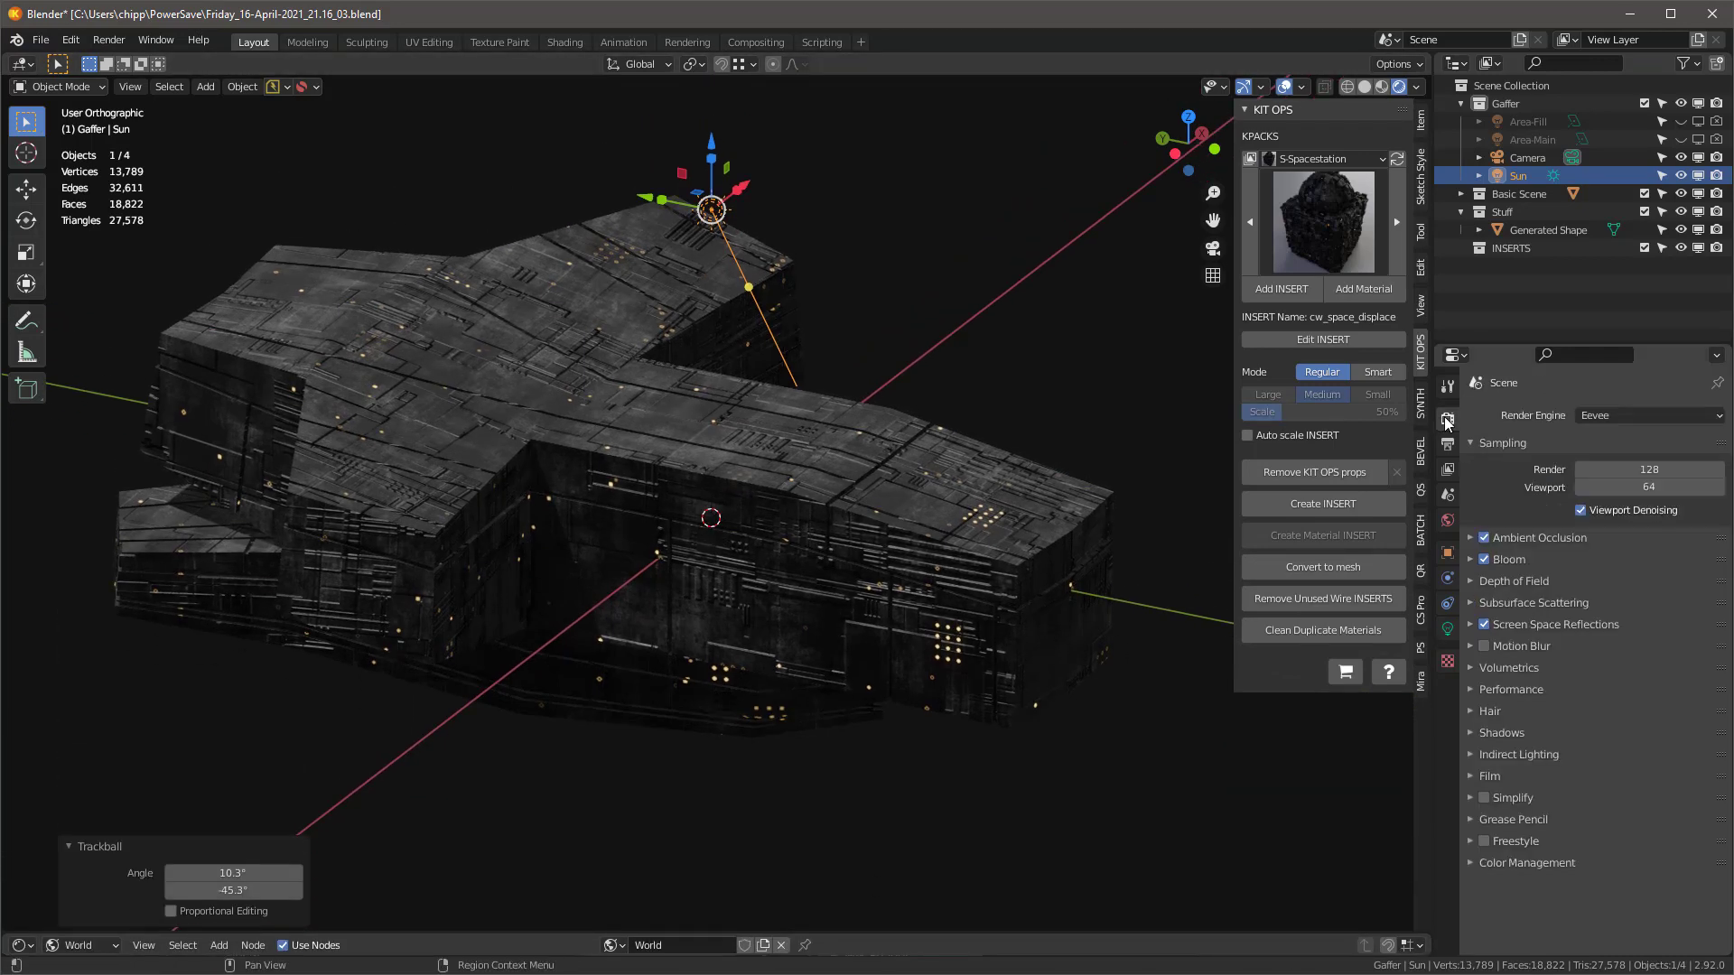
click(1617, 415)
click(1606, 479)
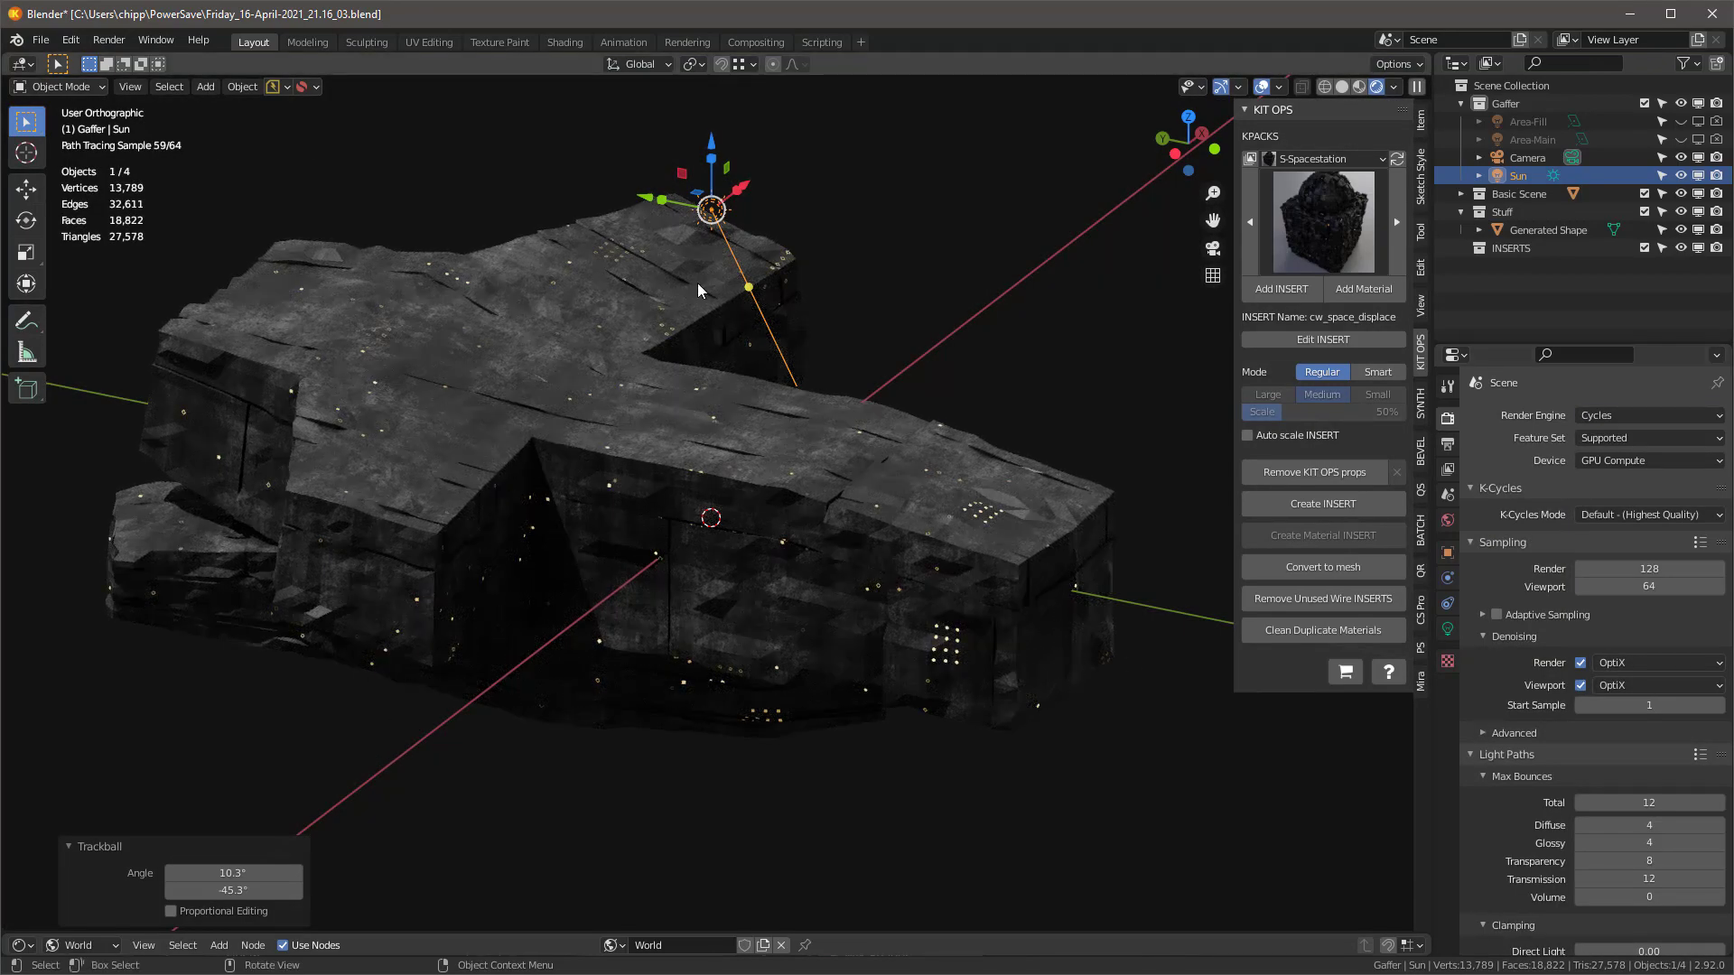
click(1634, 437)
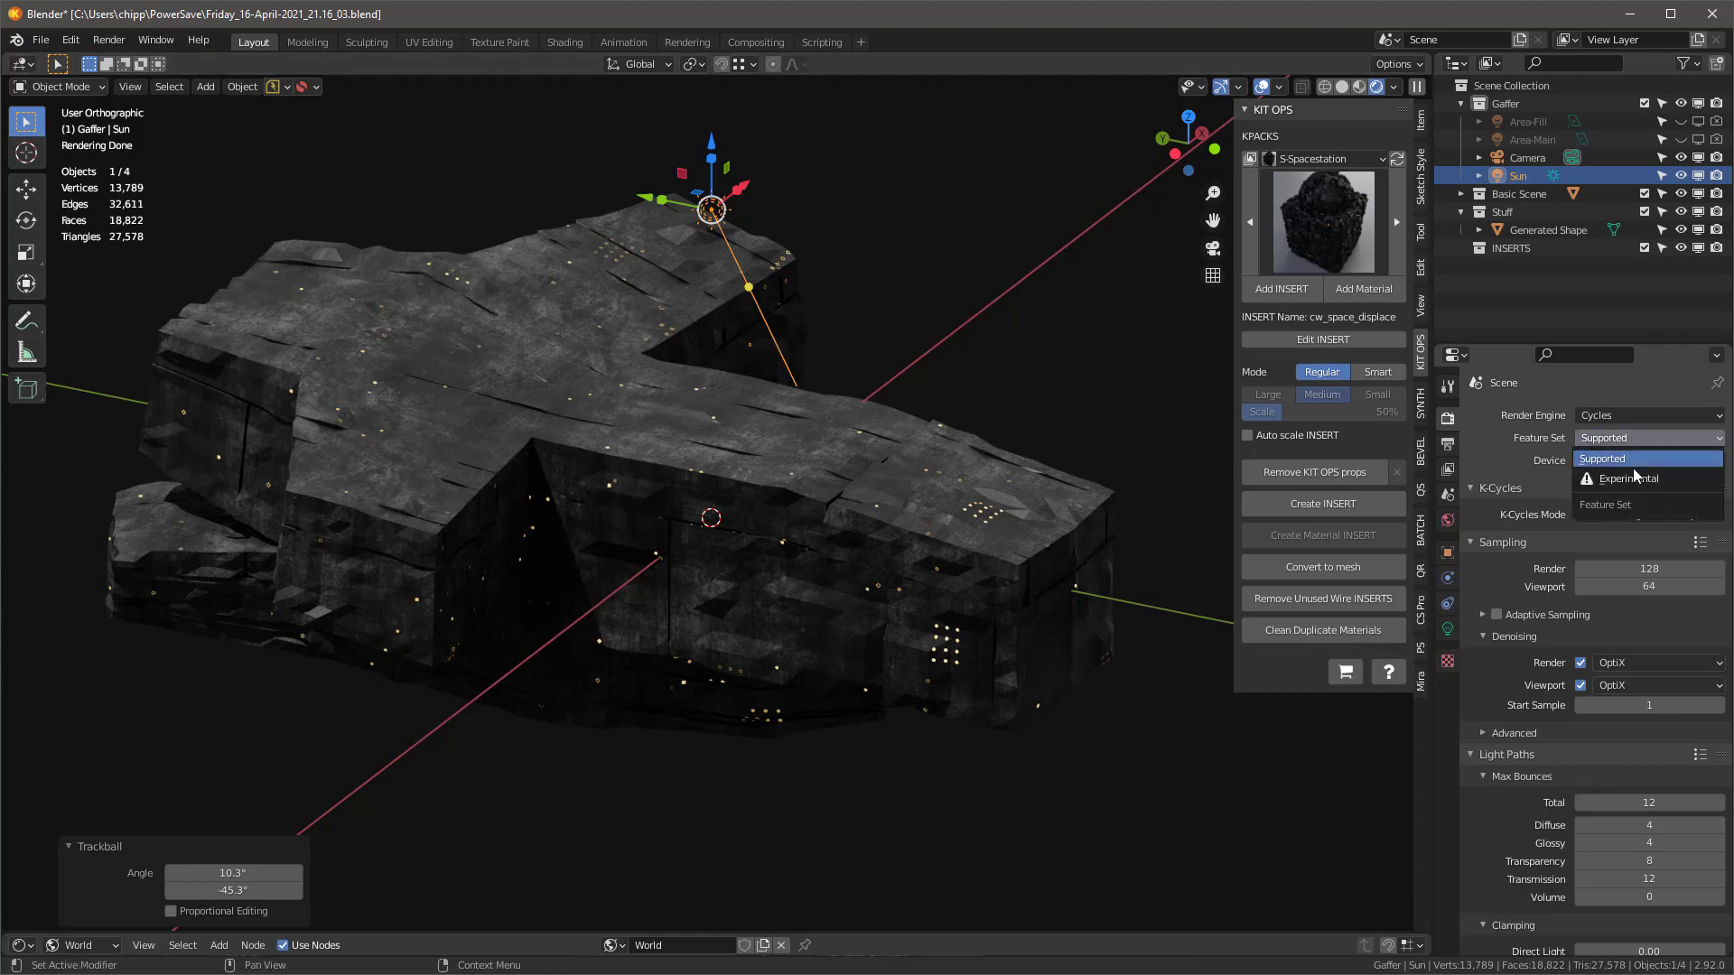
click(1635, 478)
- Set the viewport subdivision dicing rate to 1 px and the maximum subdivisions to 14
scroll(1536, 702, down, 10)
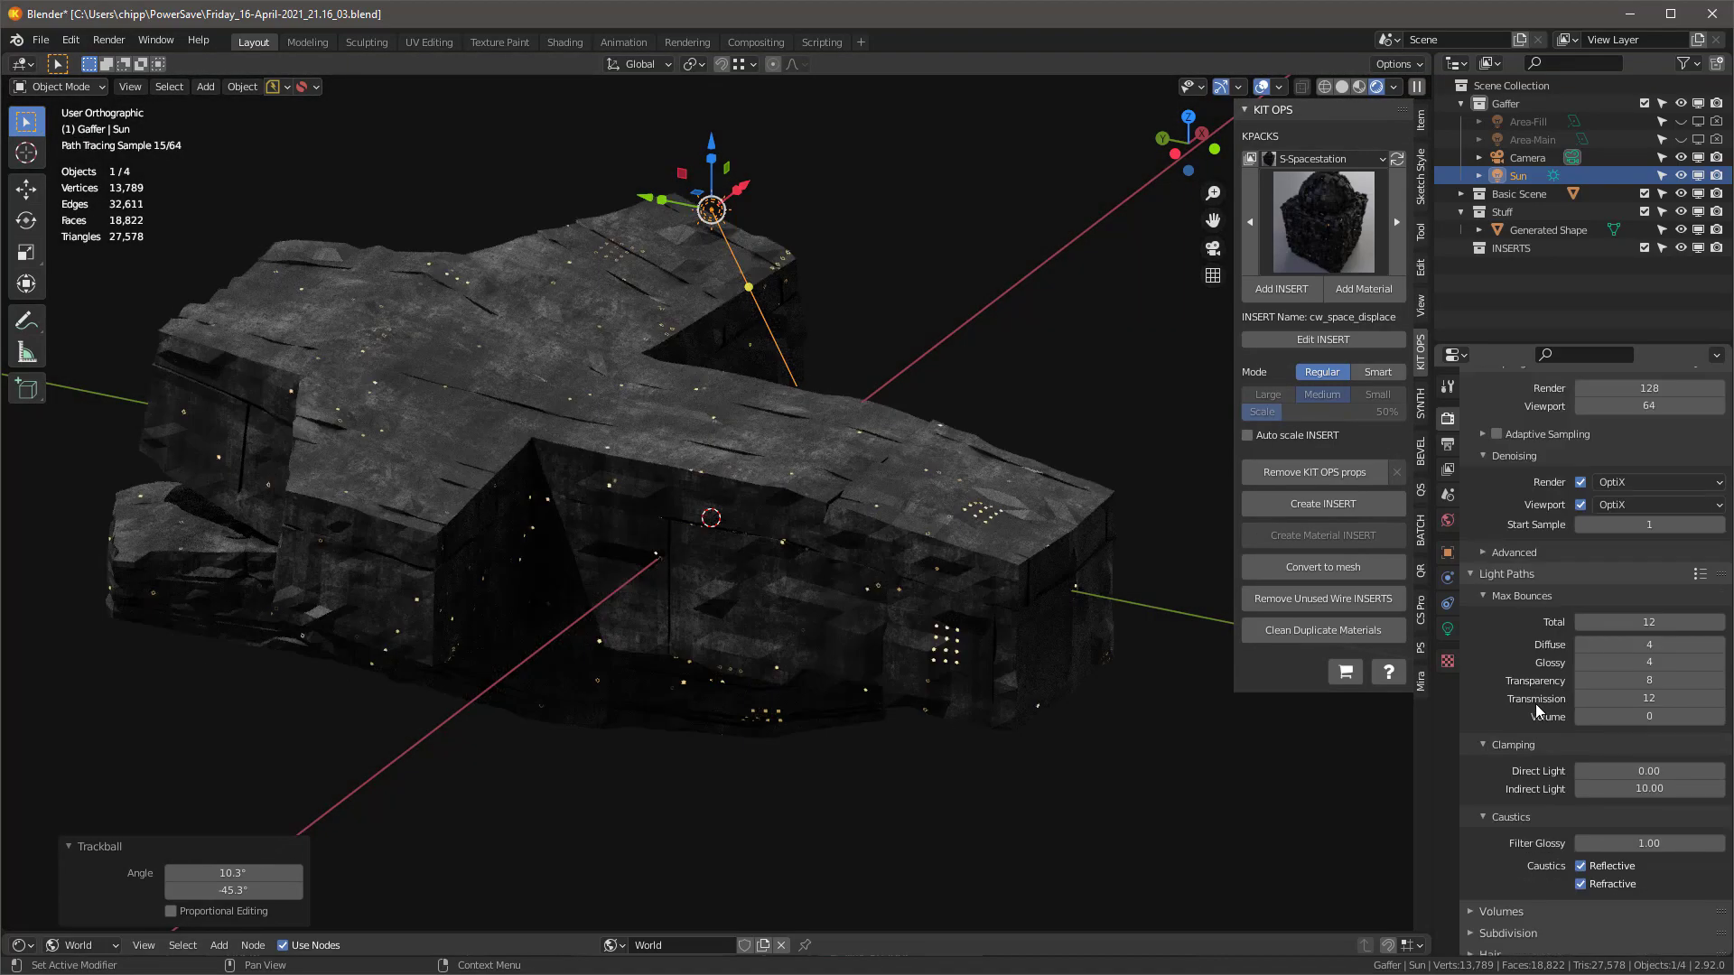
click(1497, 756)
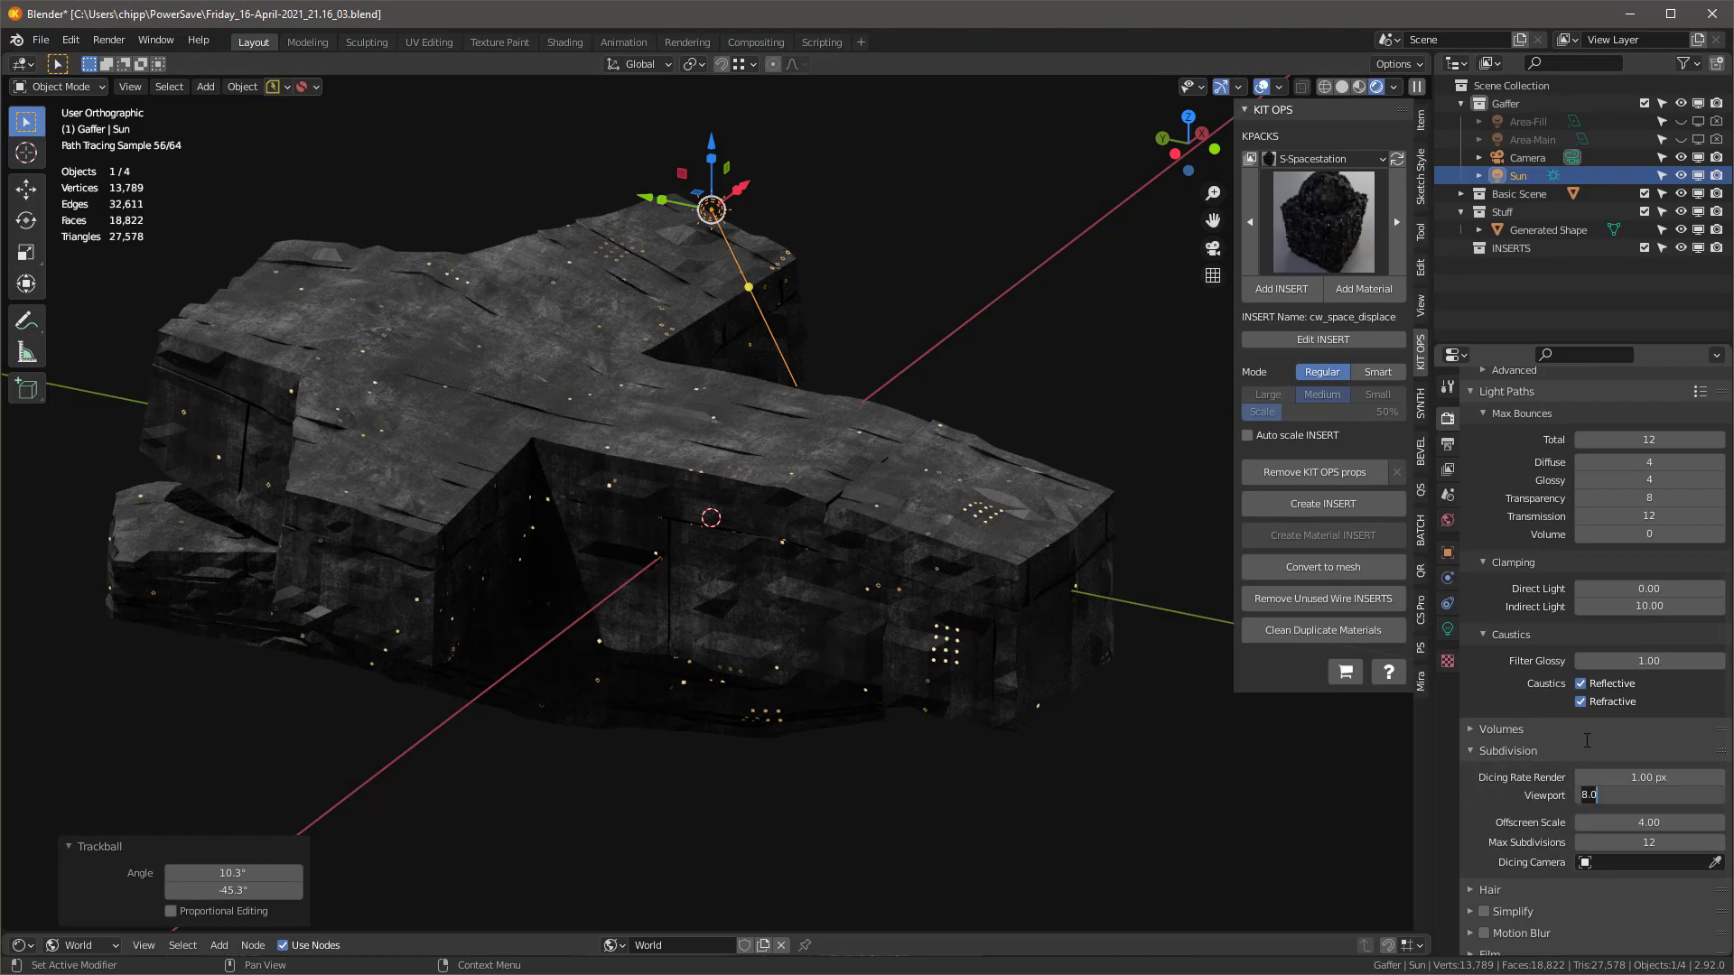
click(1717, 841)
click(1717, 842)
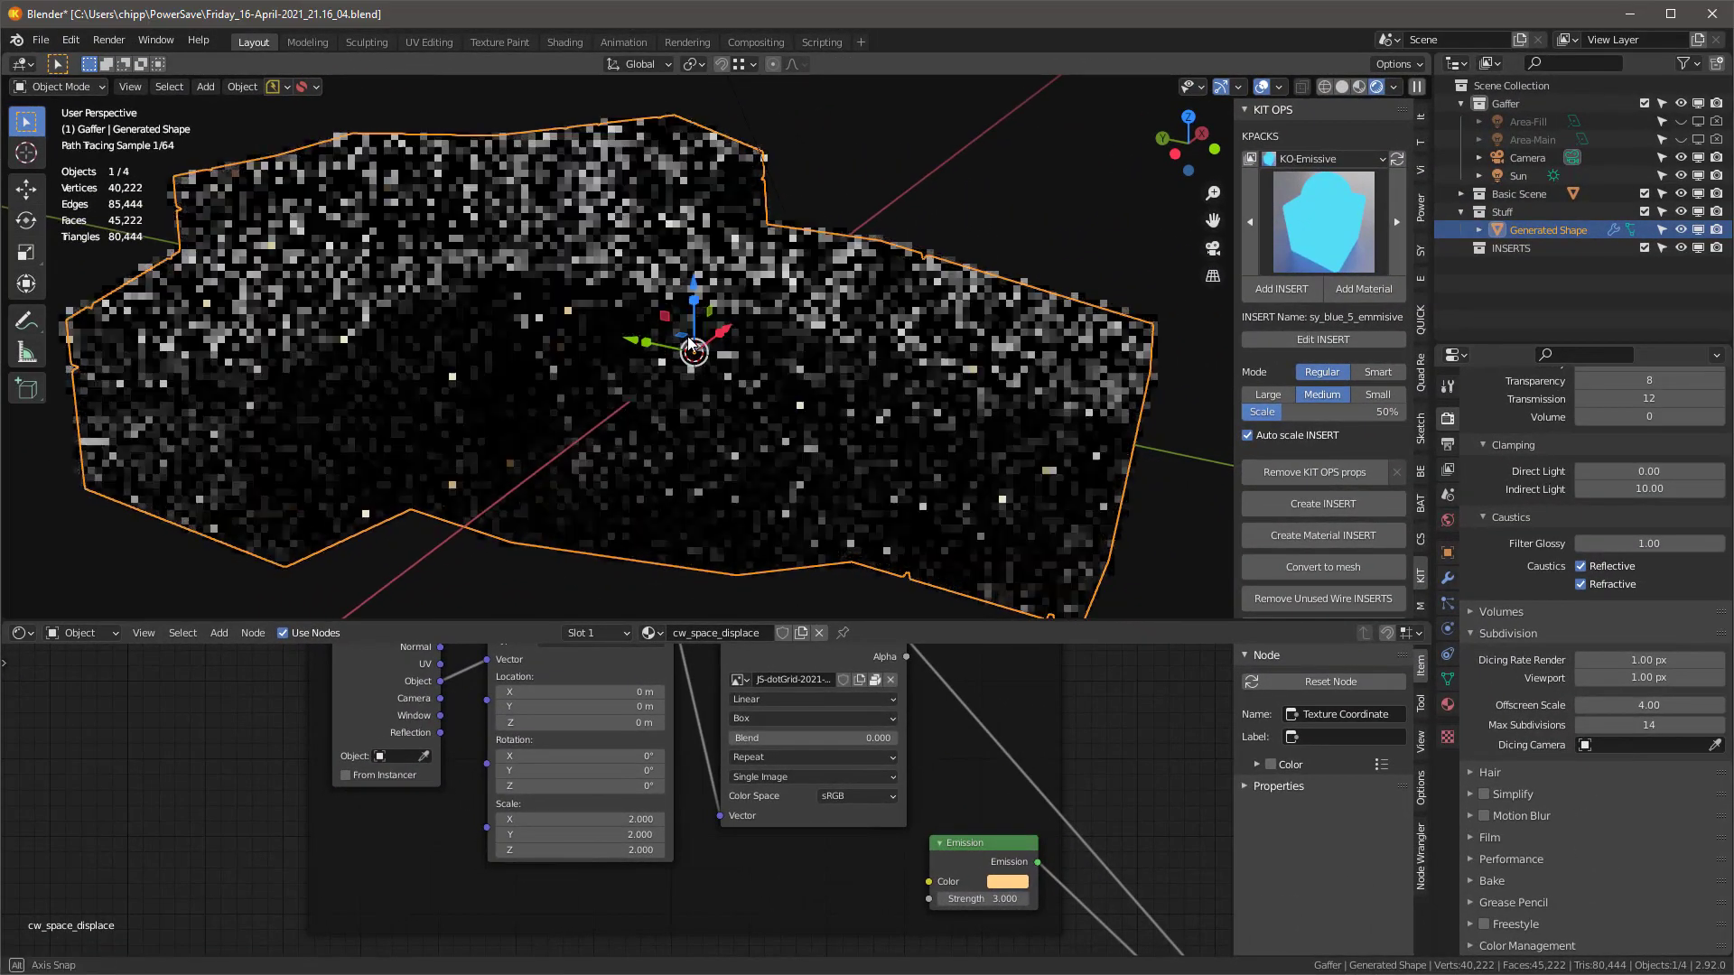
- Examine the displaced spaceship shape and the Lights and Displacement node groups of its cw_space_displace material
scroll(1021, 786, down, 1)
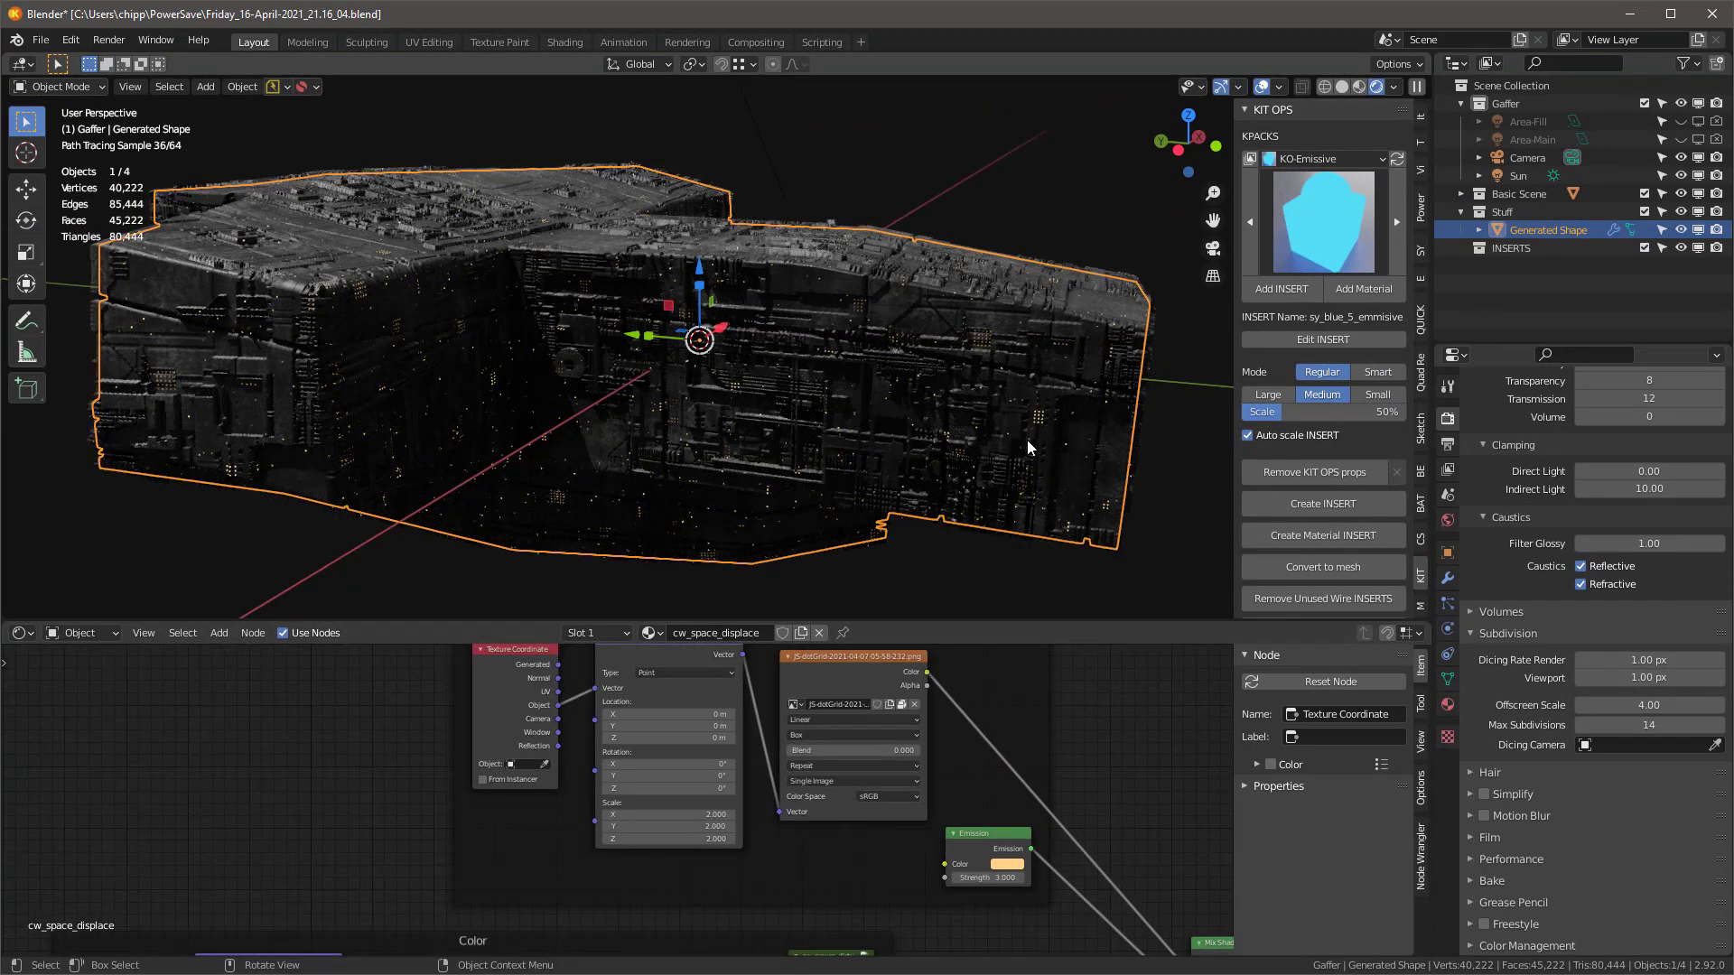
middle_drag(1031, 681, 1005, 730)
scroll(883, 701, up, 5)
scroll(860, 722, down, 5)
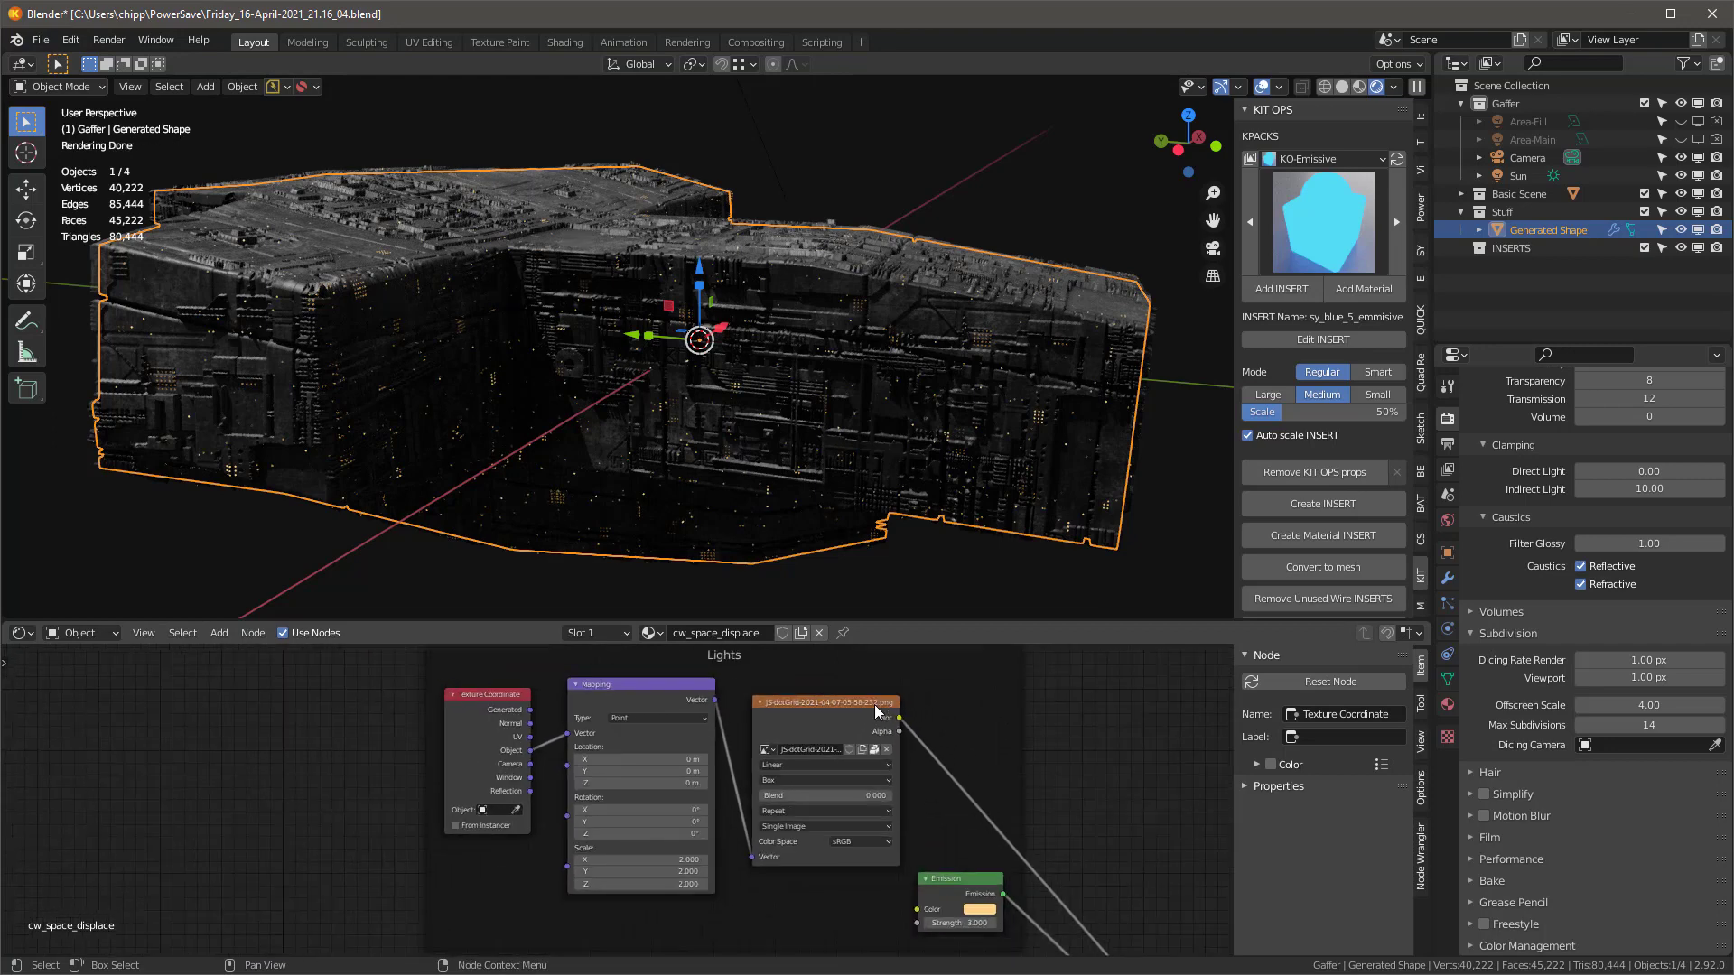
scroll(874, 711, down, 5)
middle_drag(963, 890, 950, 757)
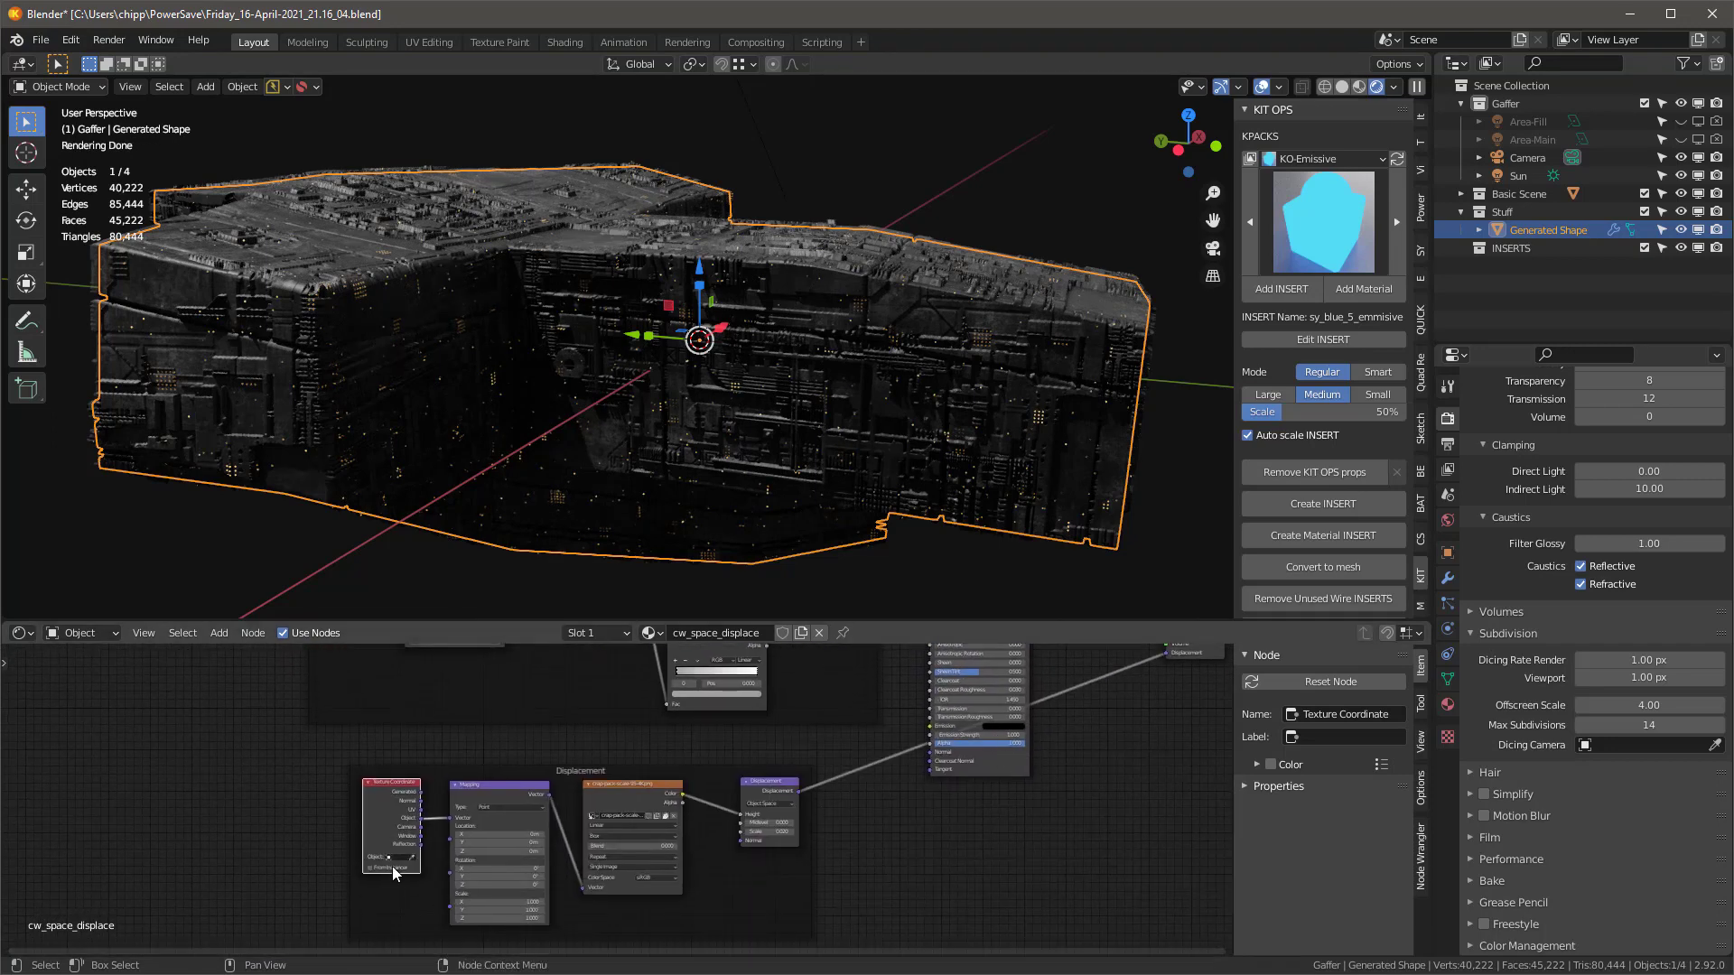
scroll(394, 873, up, 5)
middle_drag(946, 343, 924, 352)
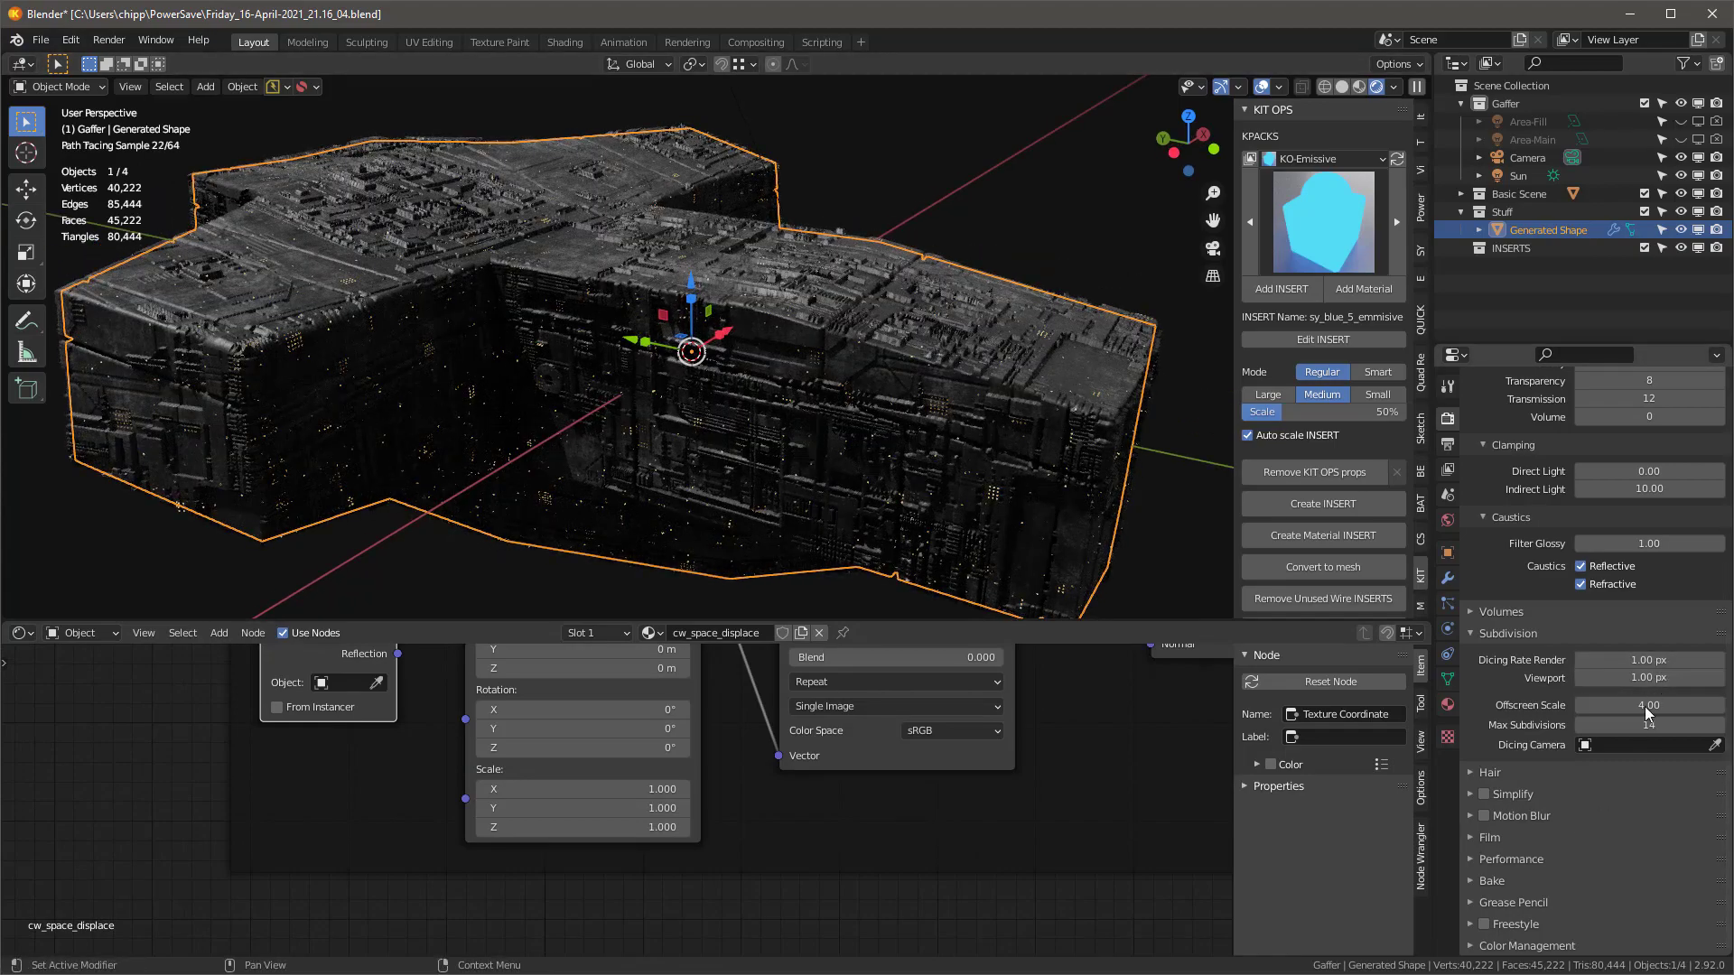
- Try a viewport dicing rate of 0.5 px, settle on 2 px, and set the maximum subdivisions to 16
mouse_move(760, 290)
ctrl+middle_down()
mouse_move(777, 480)
mouse_move(817, 480)
ctrl+middle_up()
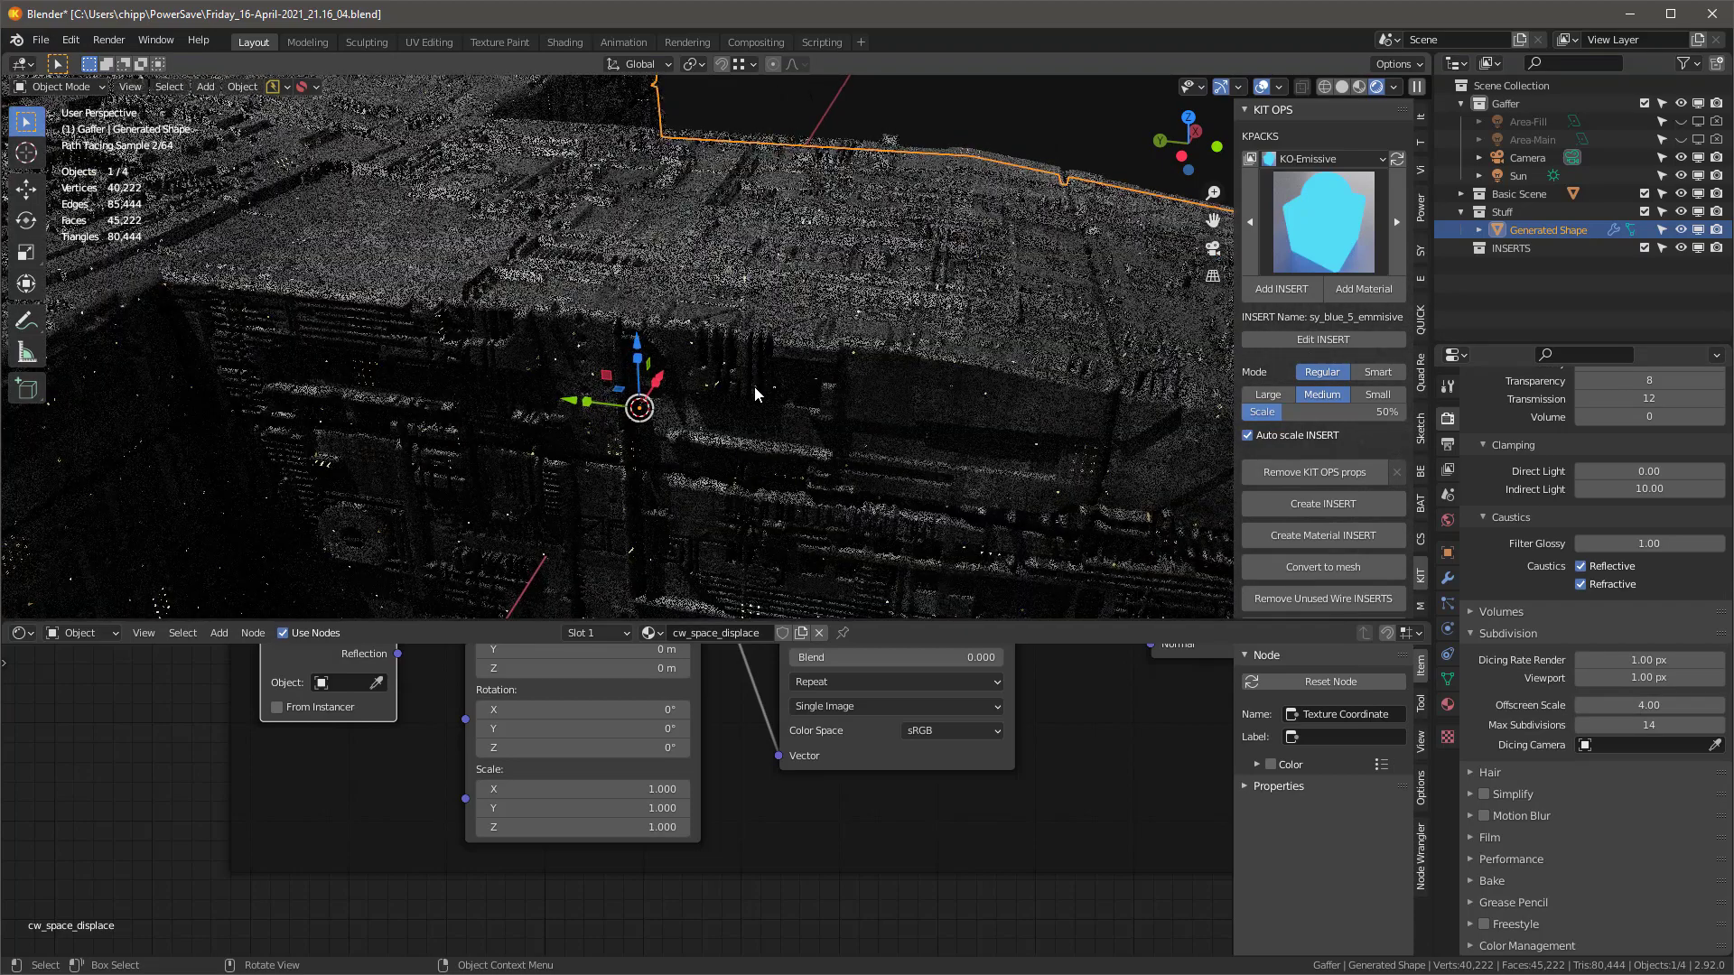
click(1639, 678)
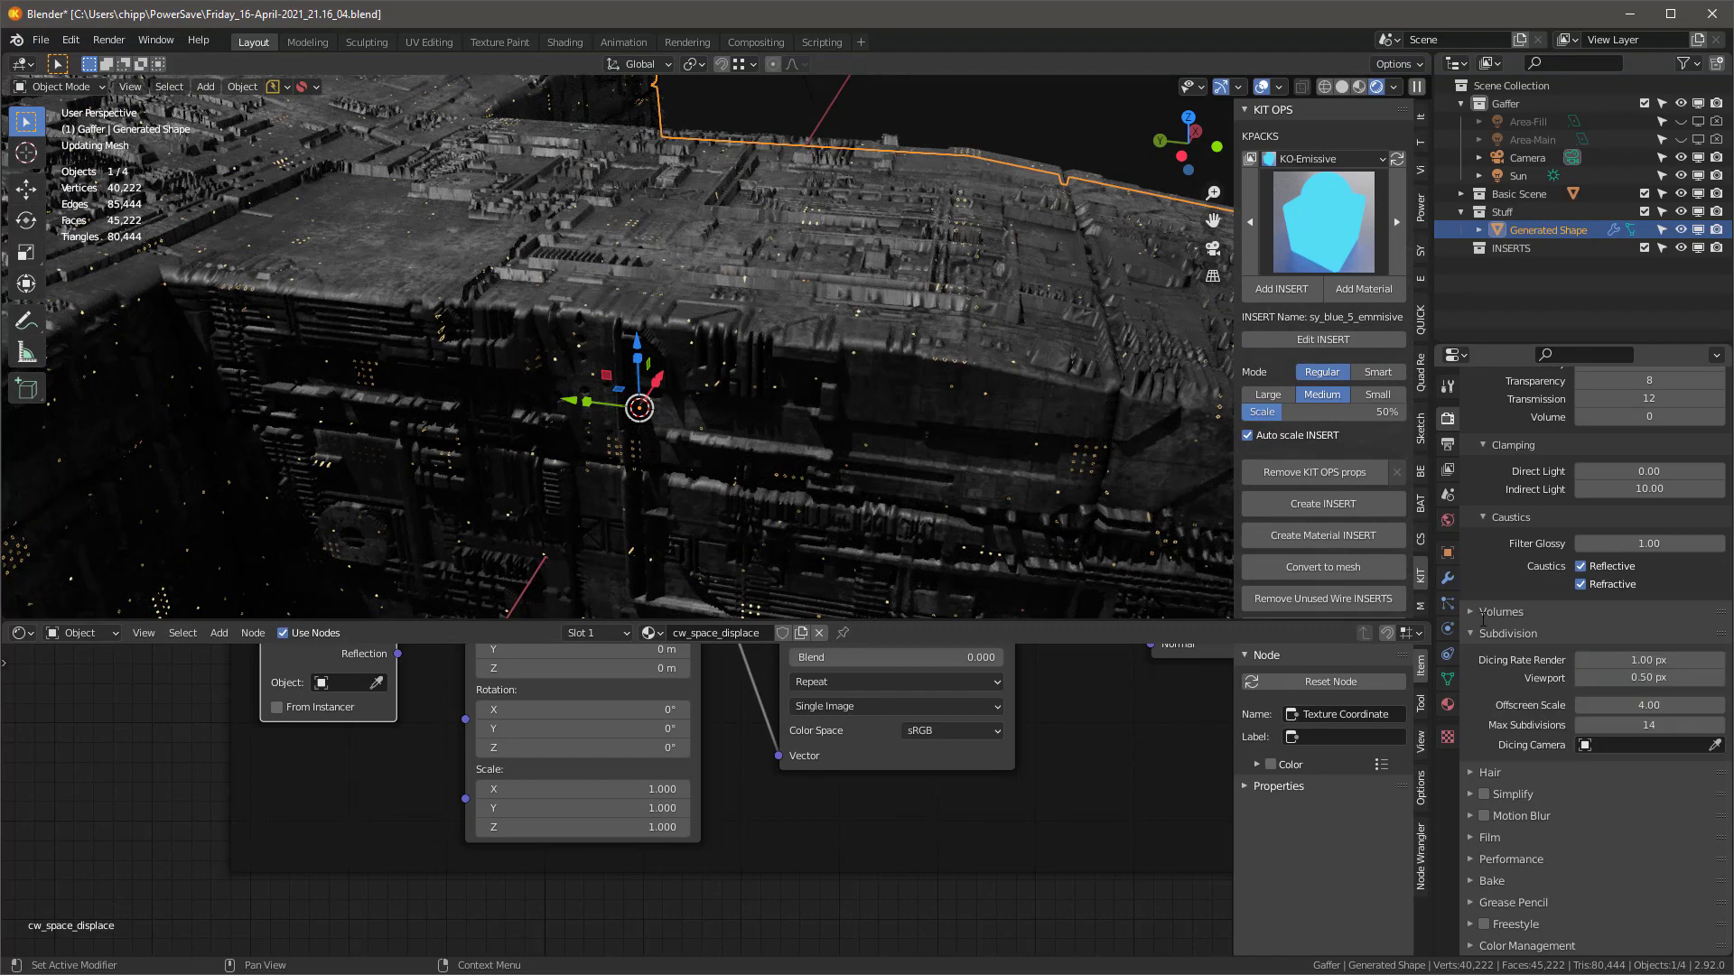
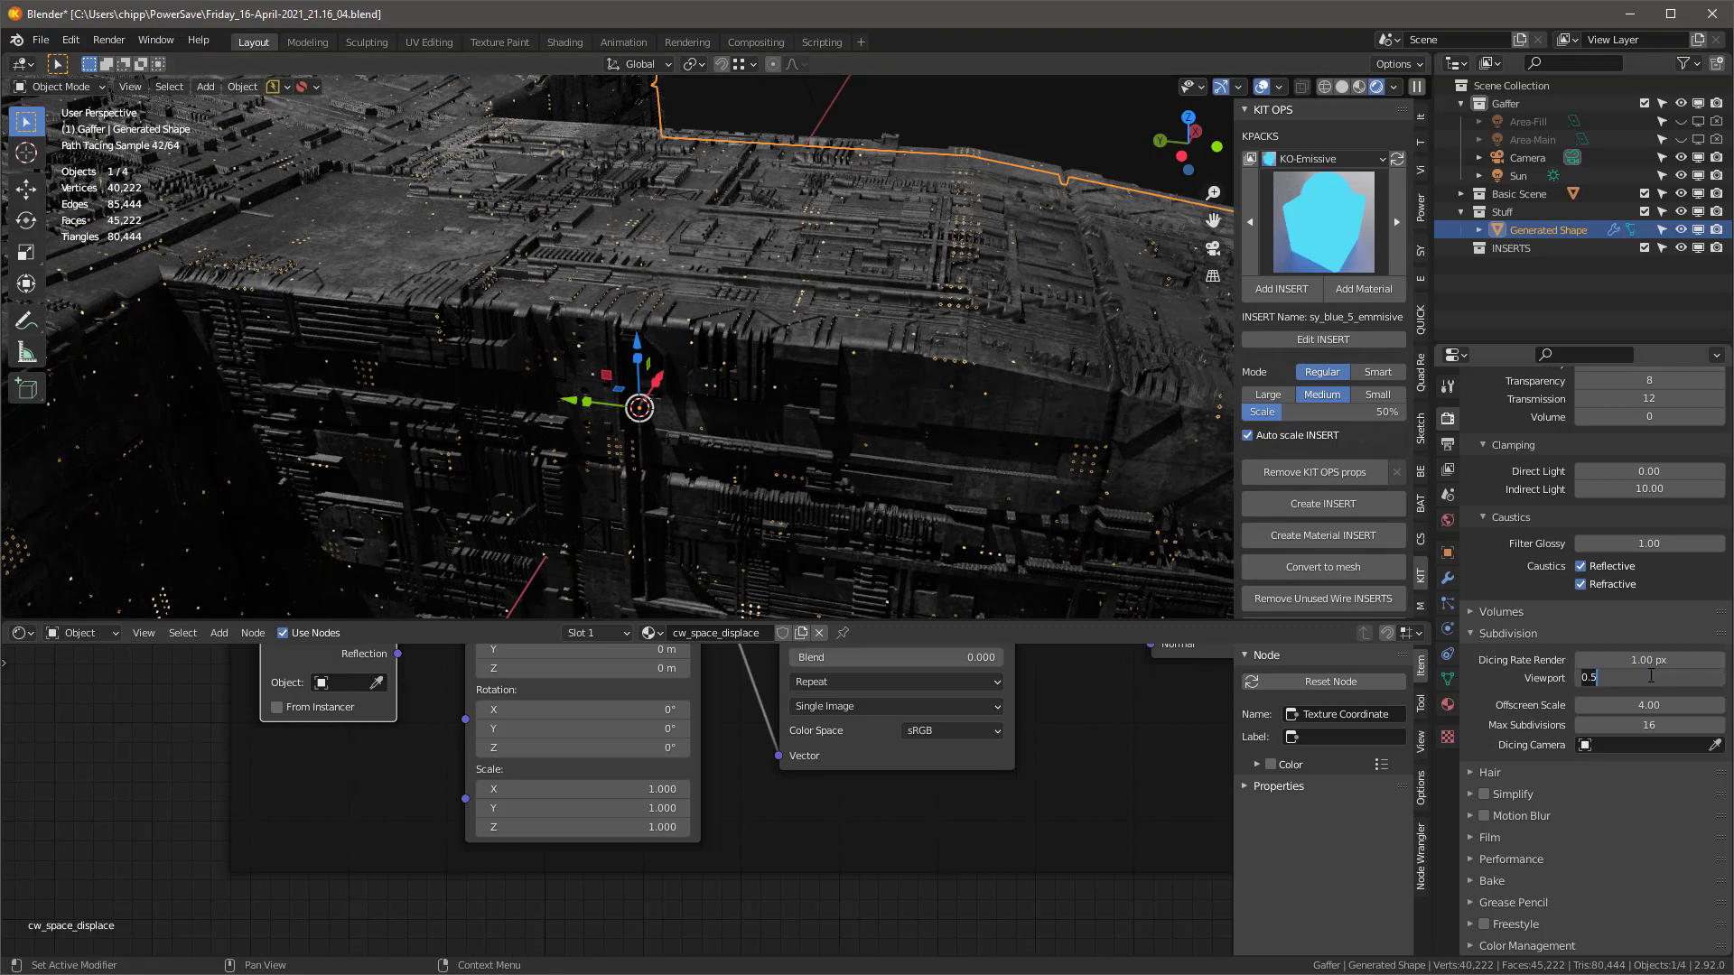
key(Return)
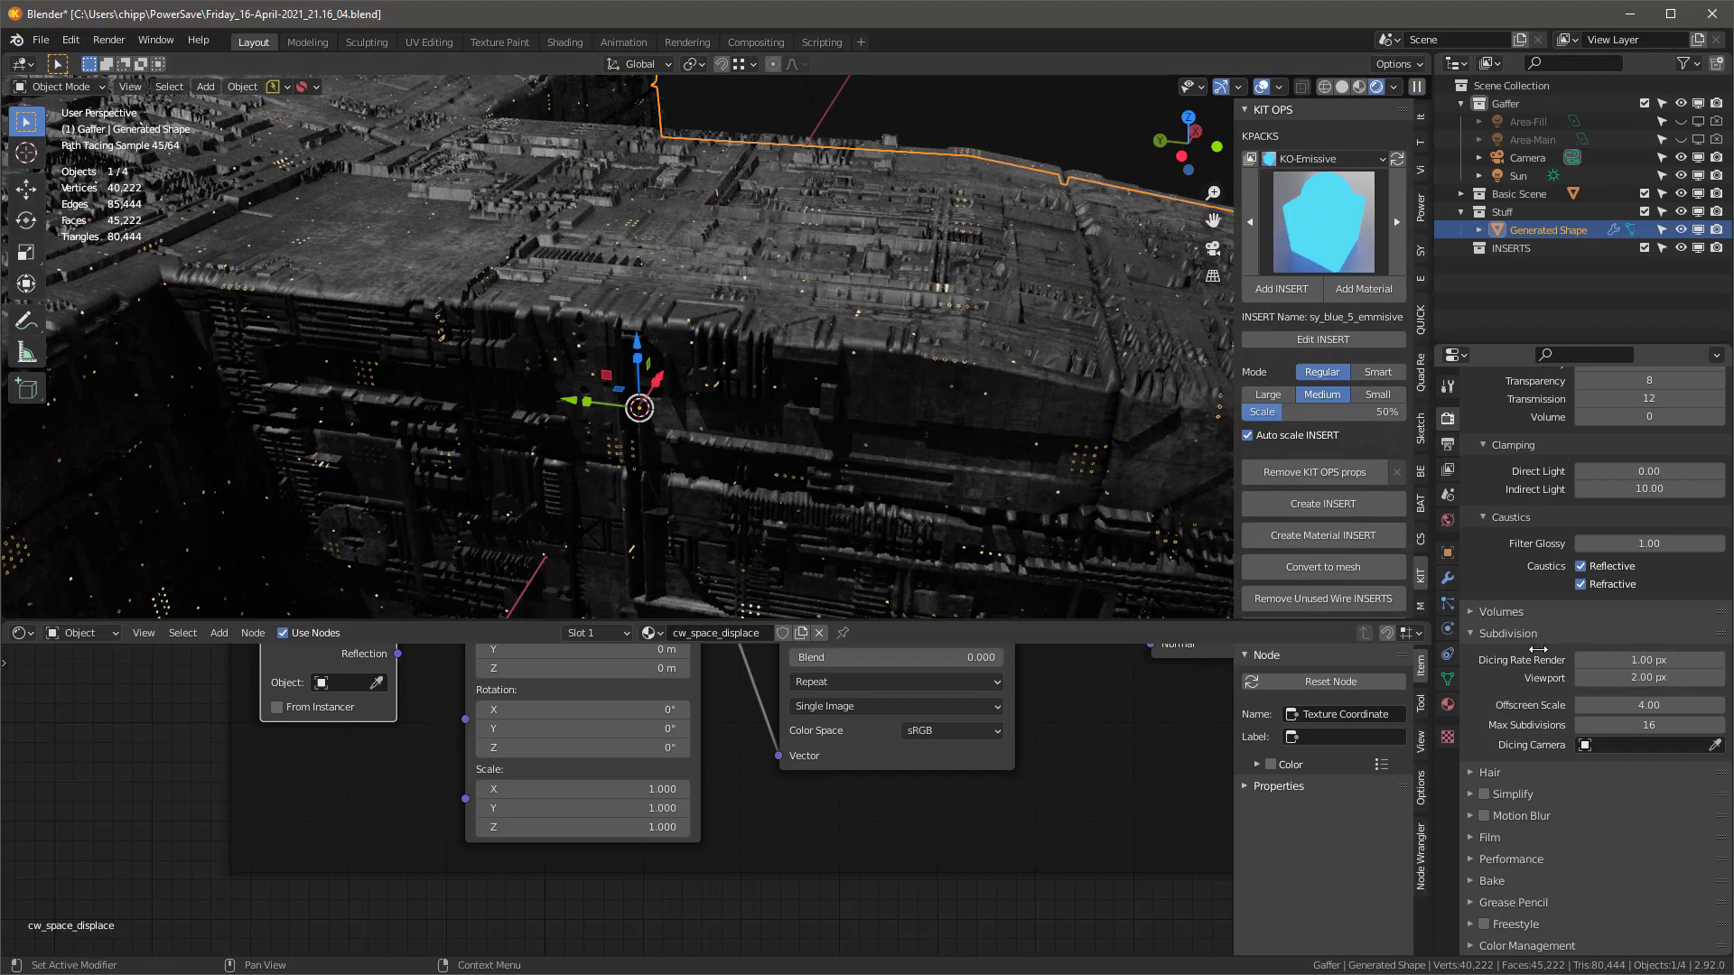
- Examine the displaced surface detail over the whole shape from several angles
scroll(596, 399, down, 5)
key(KP_Decimal)
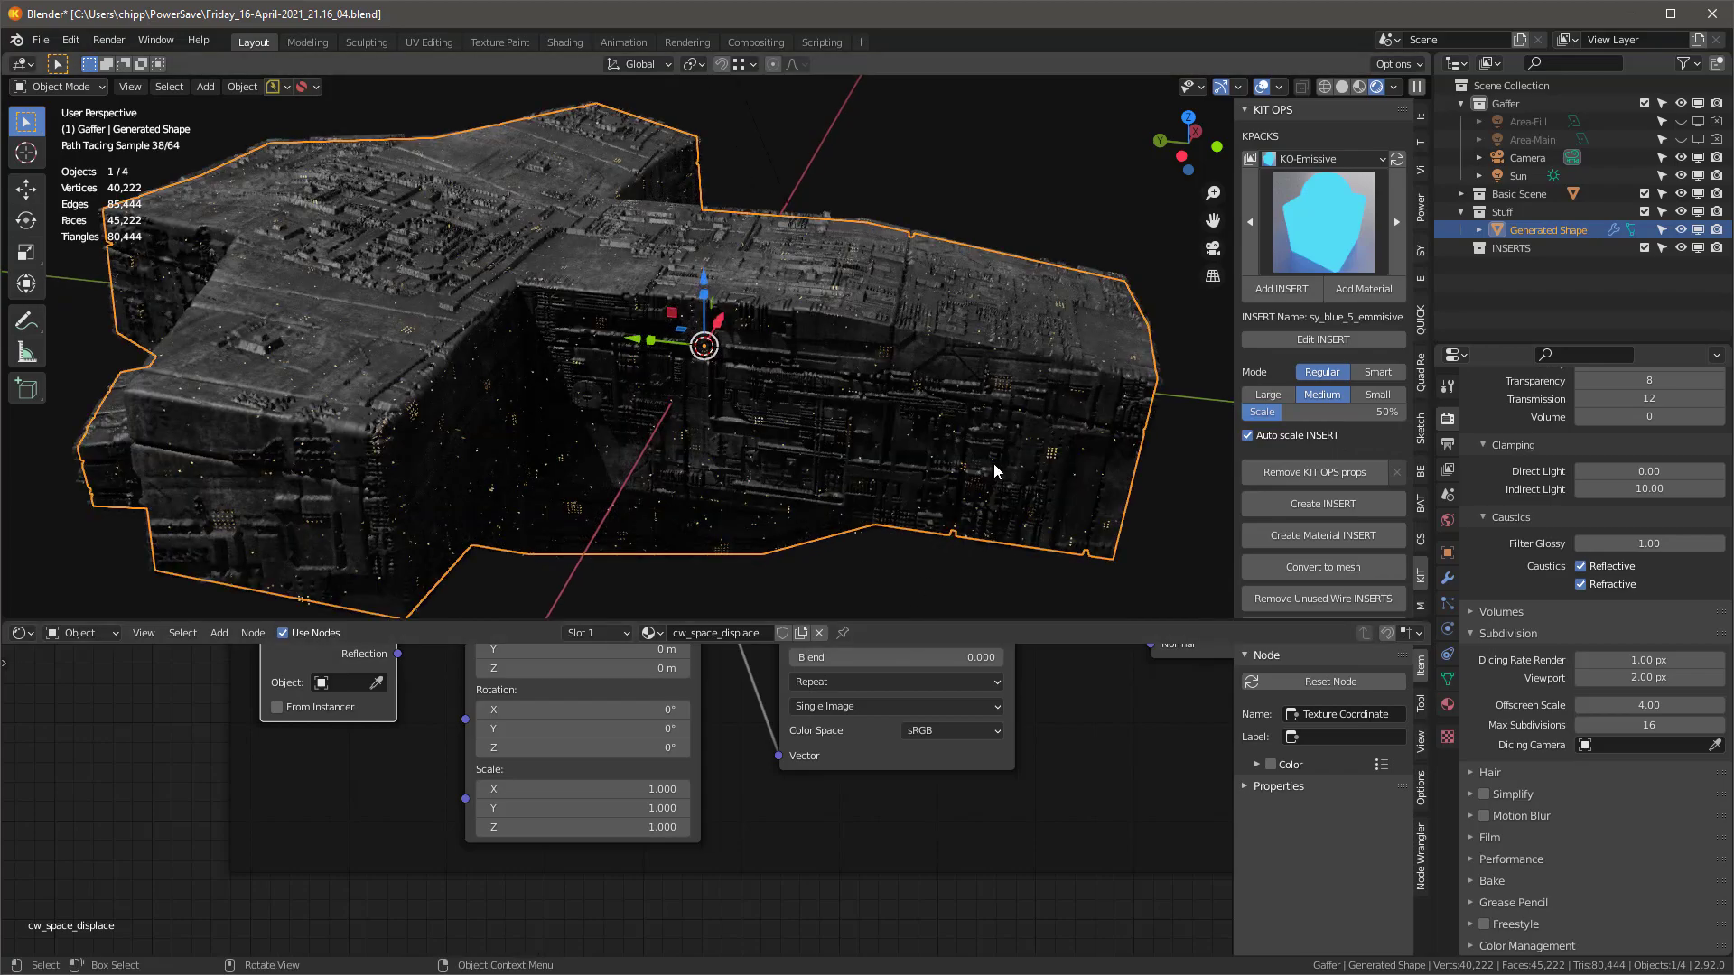
middle_drag(993, 457, 1002, 402)
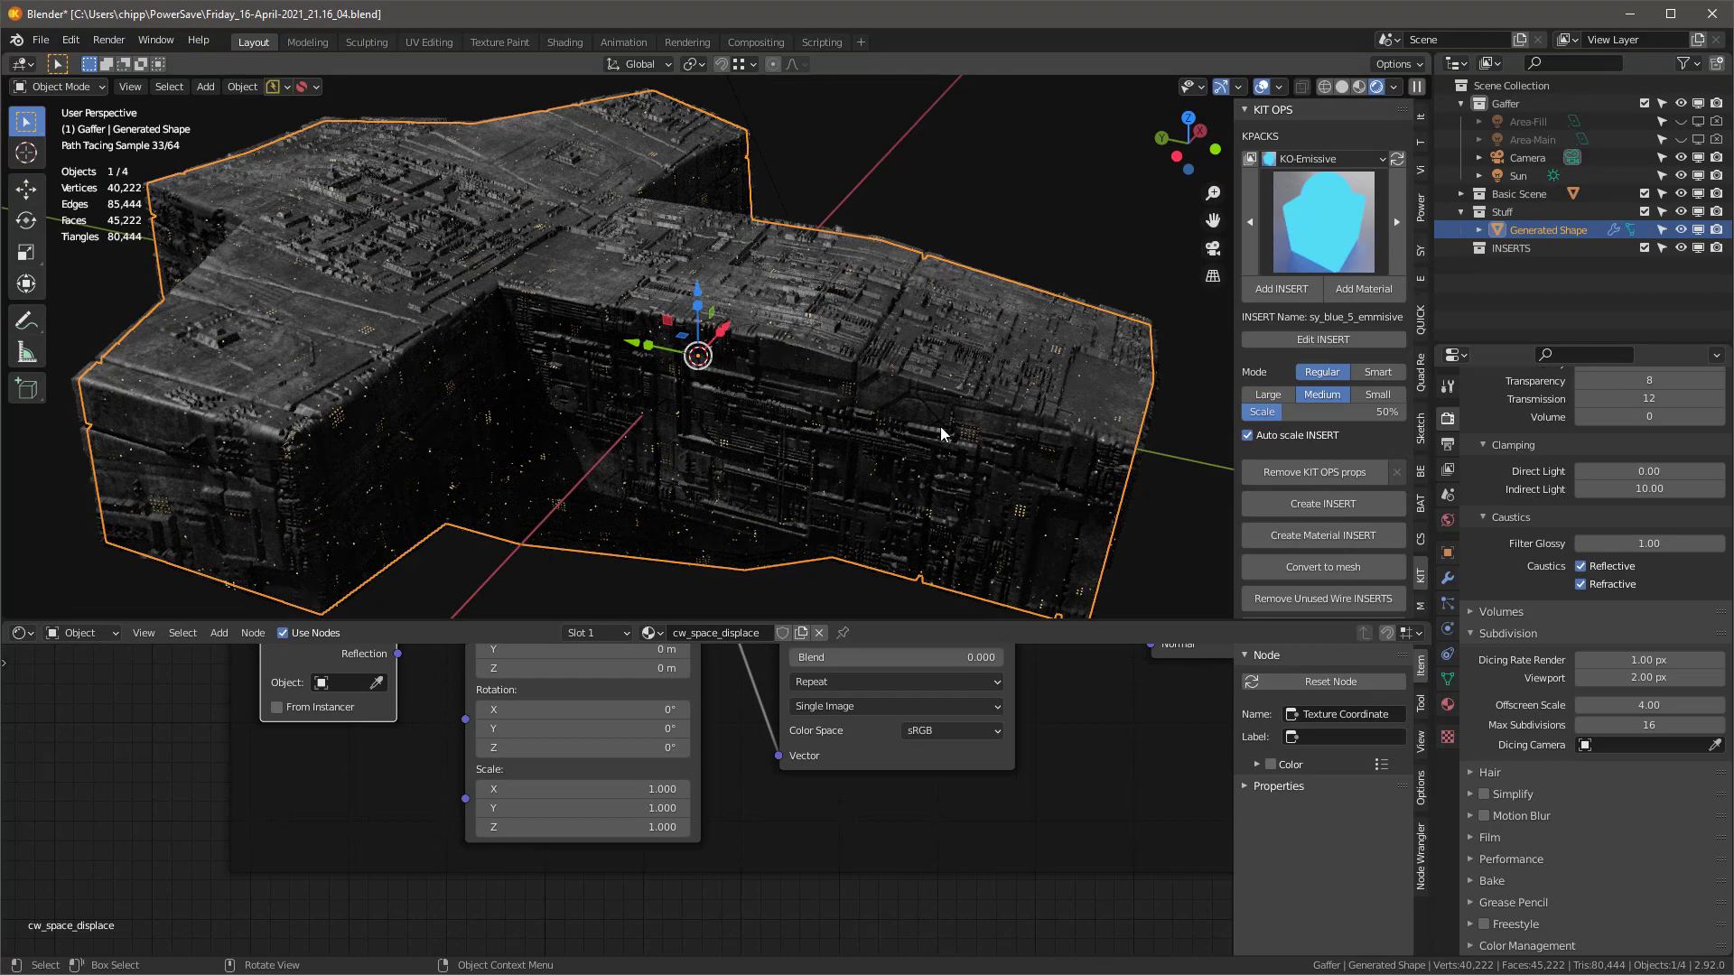
middle_drag(940, 427, 955, 392)
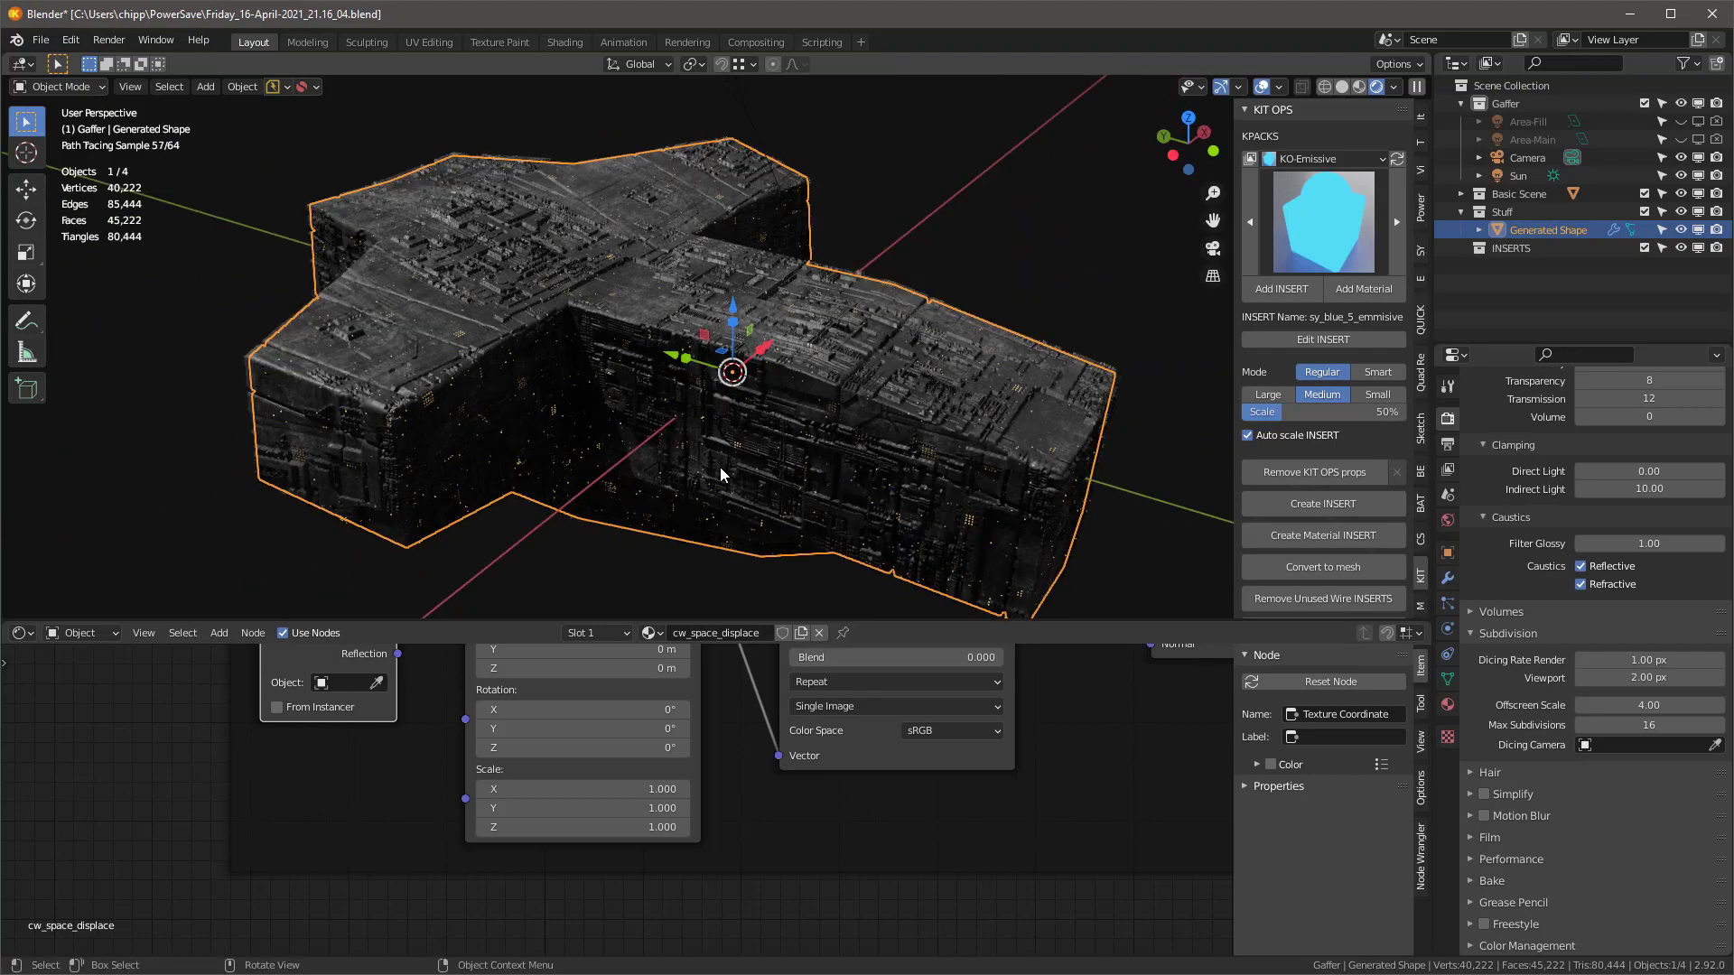
scroll(755, 445, up, 2)
scroll(751, 443, down, 2)
middle_drag(742, 451, 663, 408)
scroll(663, 408, down, 1)
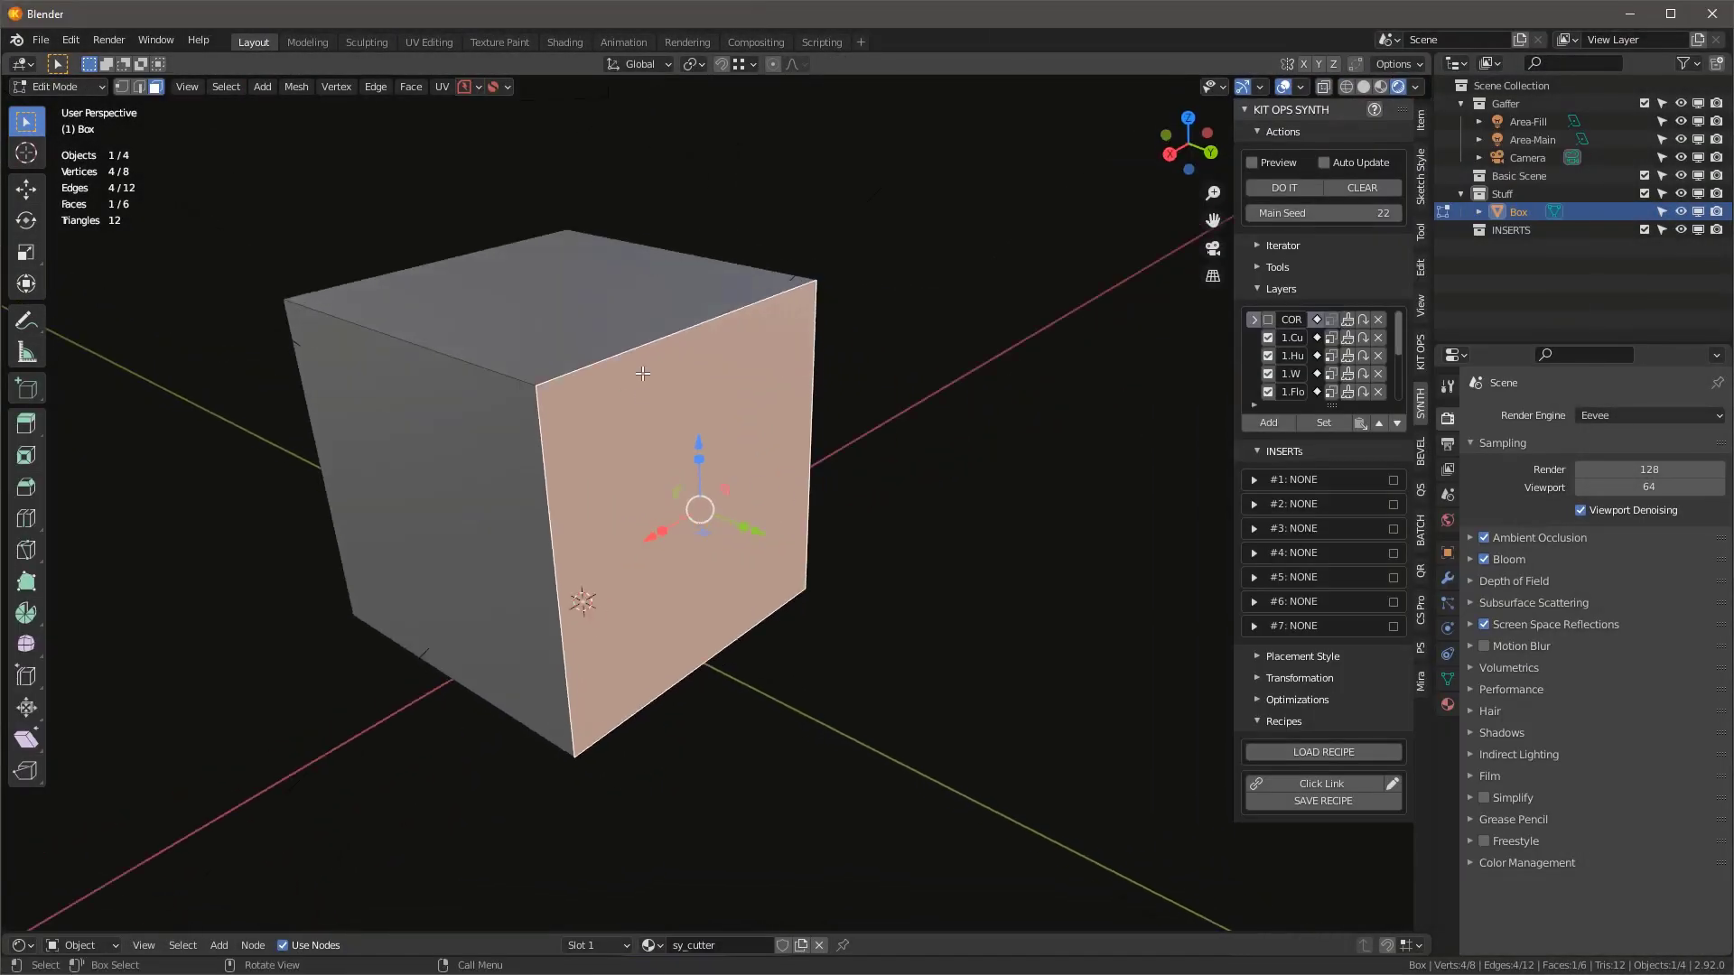
- Enlarge the KIT OPS SYNTH layer list and assign one side face of the box to the 1.Cut layer
drag(1331, 406, 1315, 503)
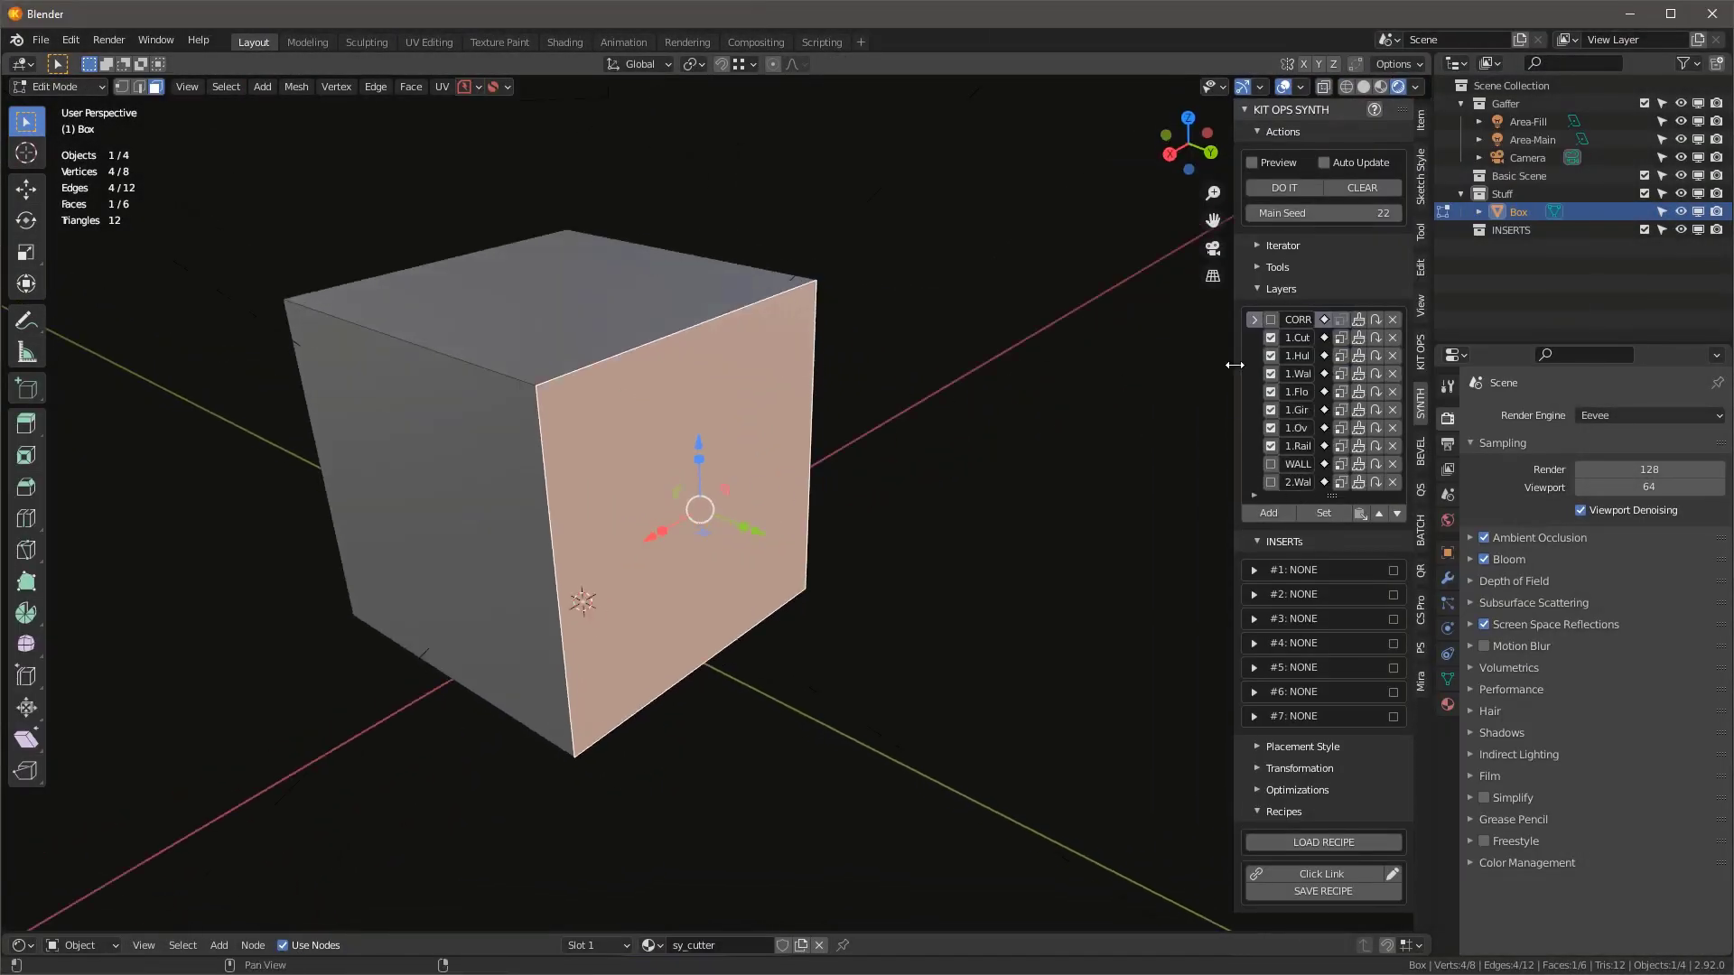
click(1258, 339)
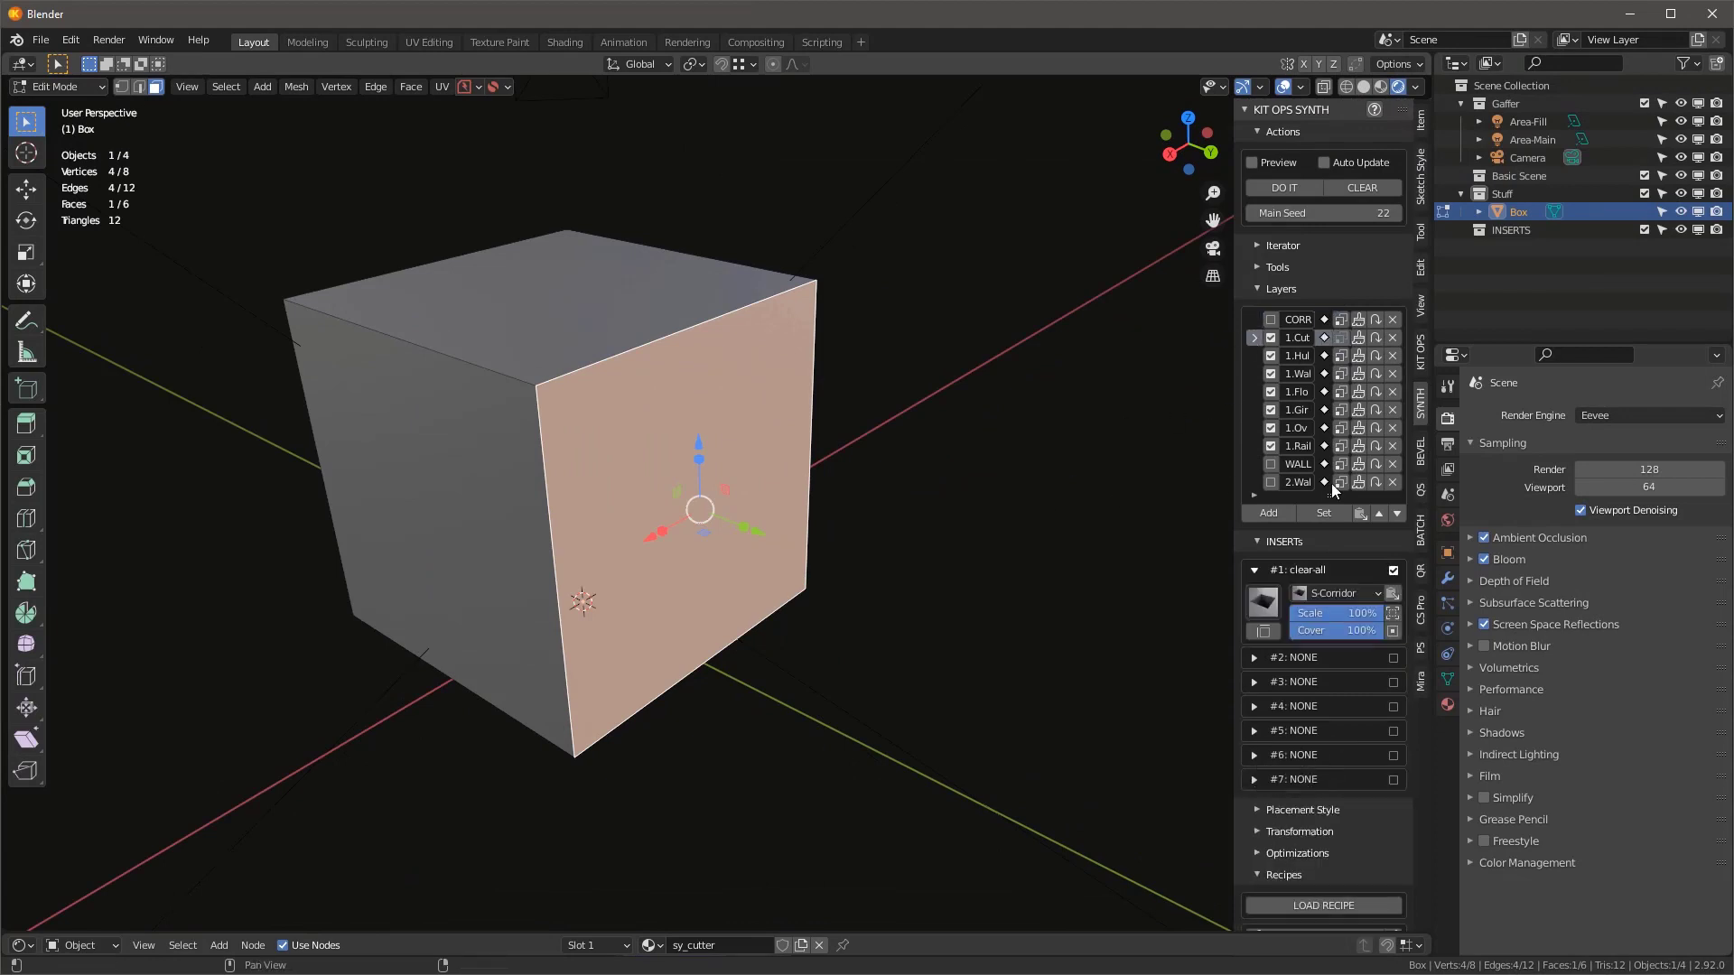
click(1254, 356)
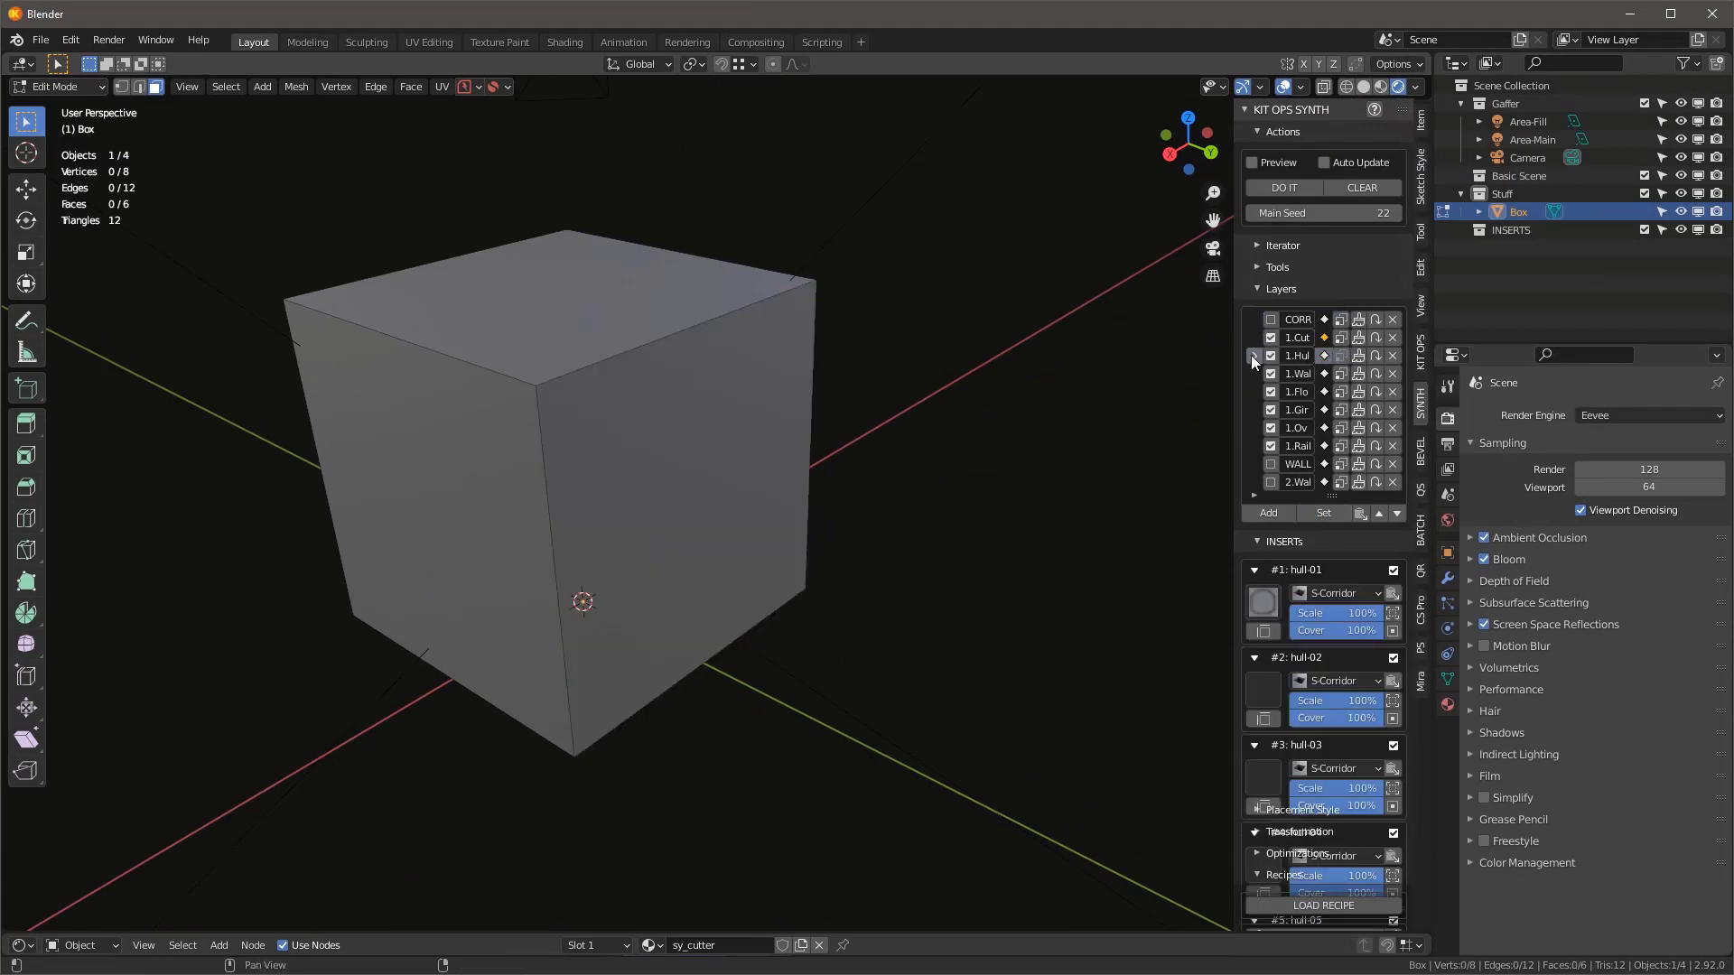
click(1255, 338)
click(1324, 338)
click(776, 463)
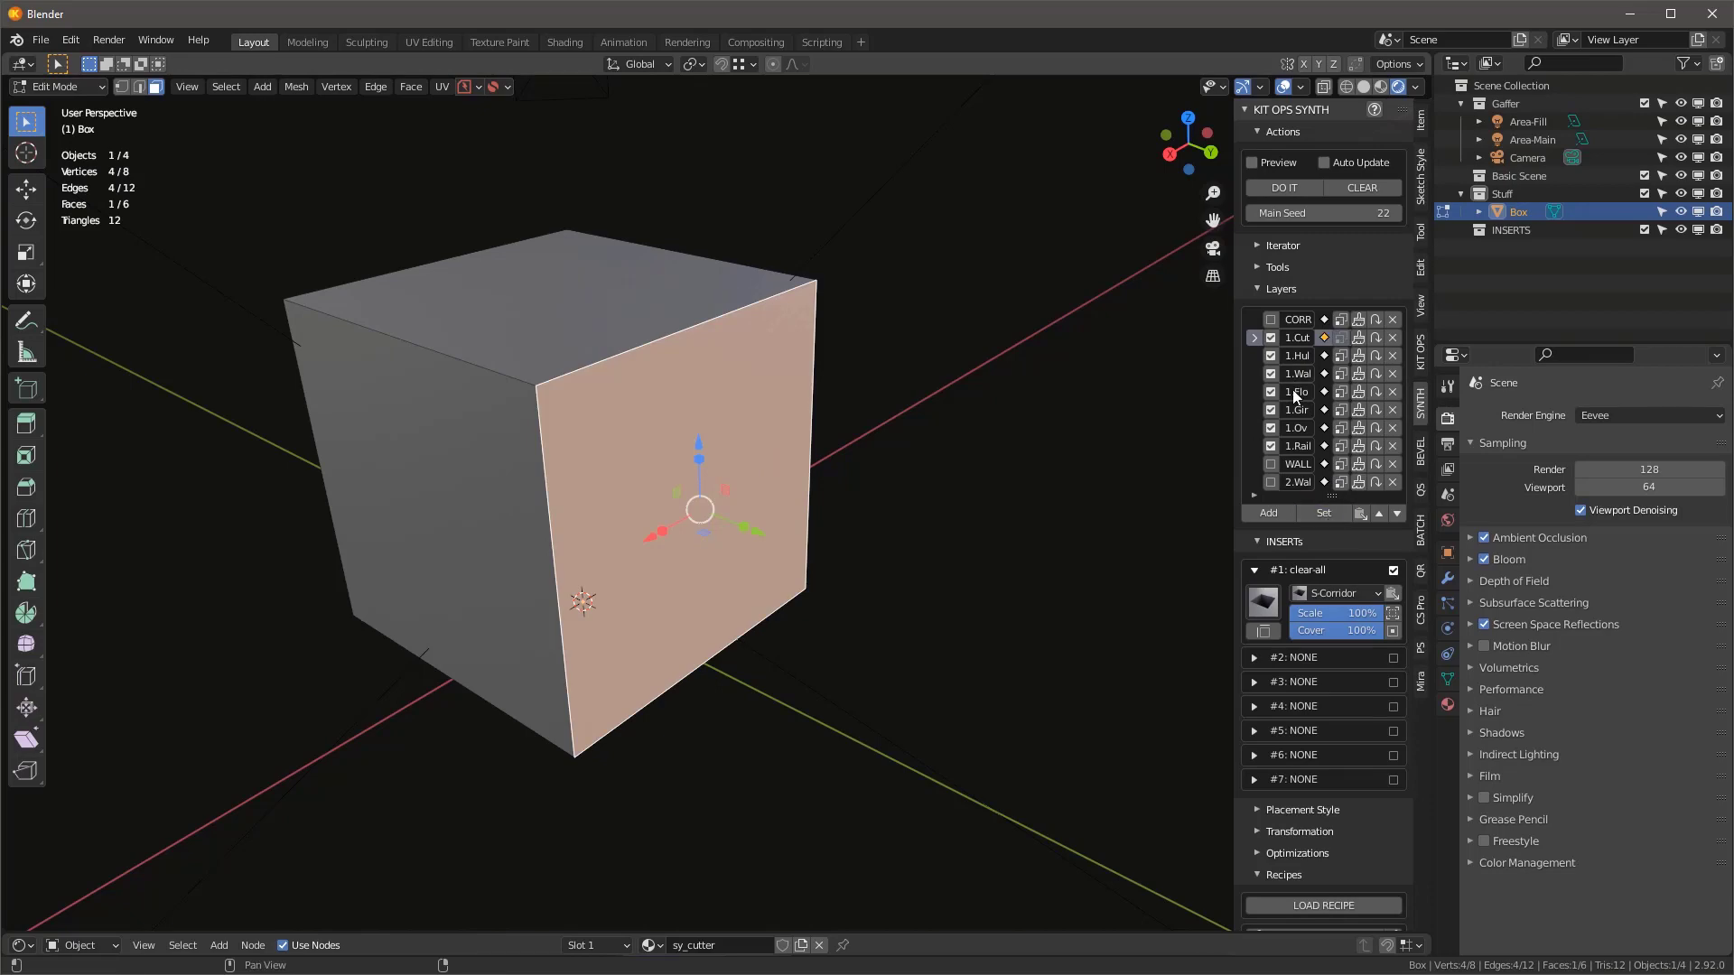
- Copy the box's face assignment from the 1.Cut layer on to the 1.Hul, 1.Wal and 1.Flo layers
click(1257, 356)
click(1341, 338)
click(1257, 374)
click(1342, 356)
click(1258, 392)
click(1341, 374)
- Copy the same face assignment to the 1.Gir, 1.Ov and 1.Rail layers and generate the corridor
click(1257, 410)
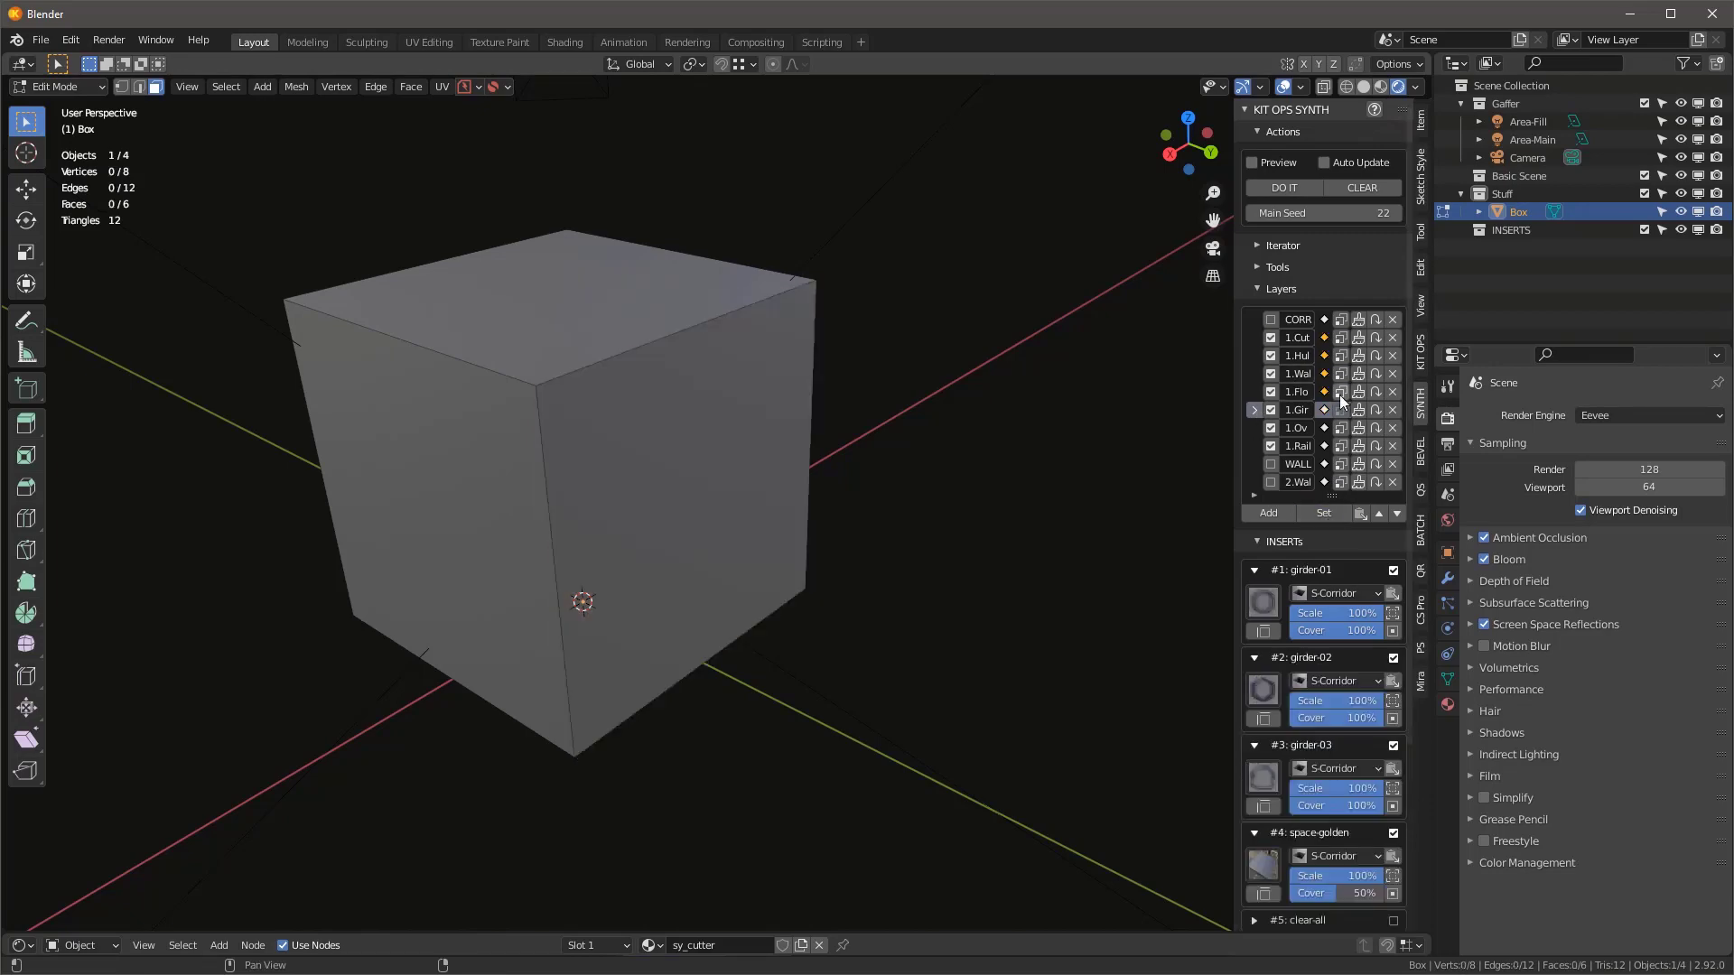
click(1341, 393)
click(1256, 428)
click(1342, 410)
click(1257, 446)
click(1341, 428)
click(1284, 188)
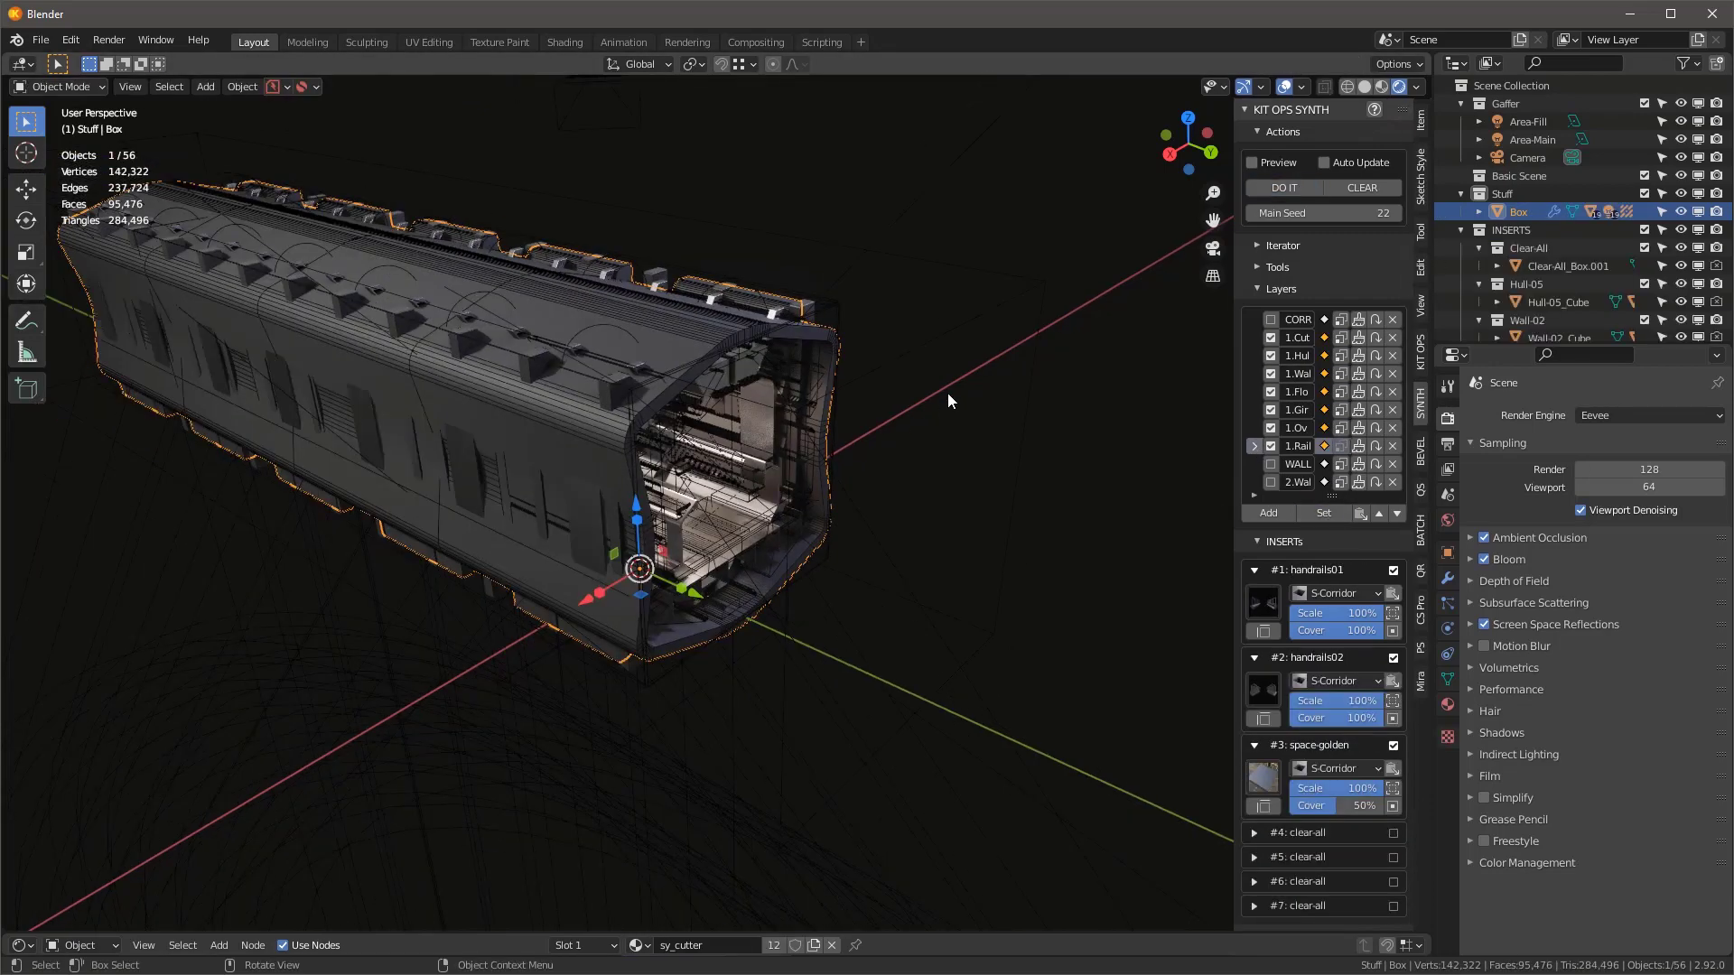
- Clear the generated corridor and stretch the box along X to about 1.8 times its length
click(1357, 194)
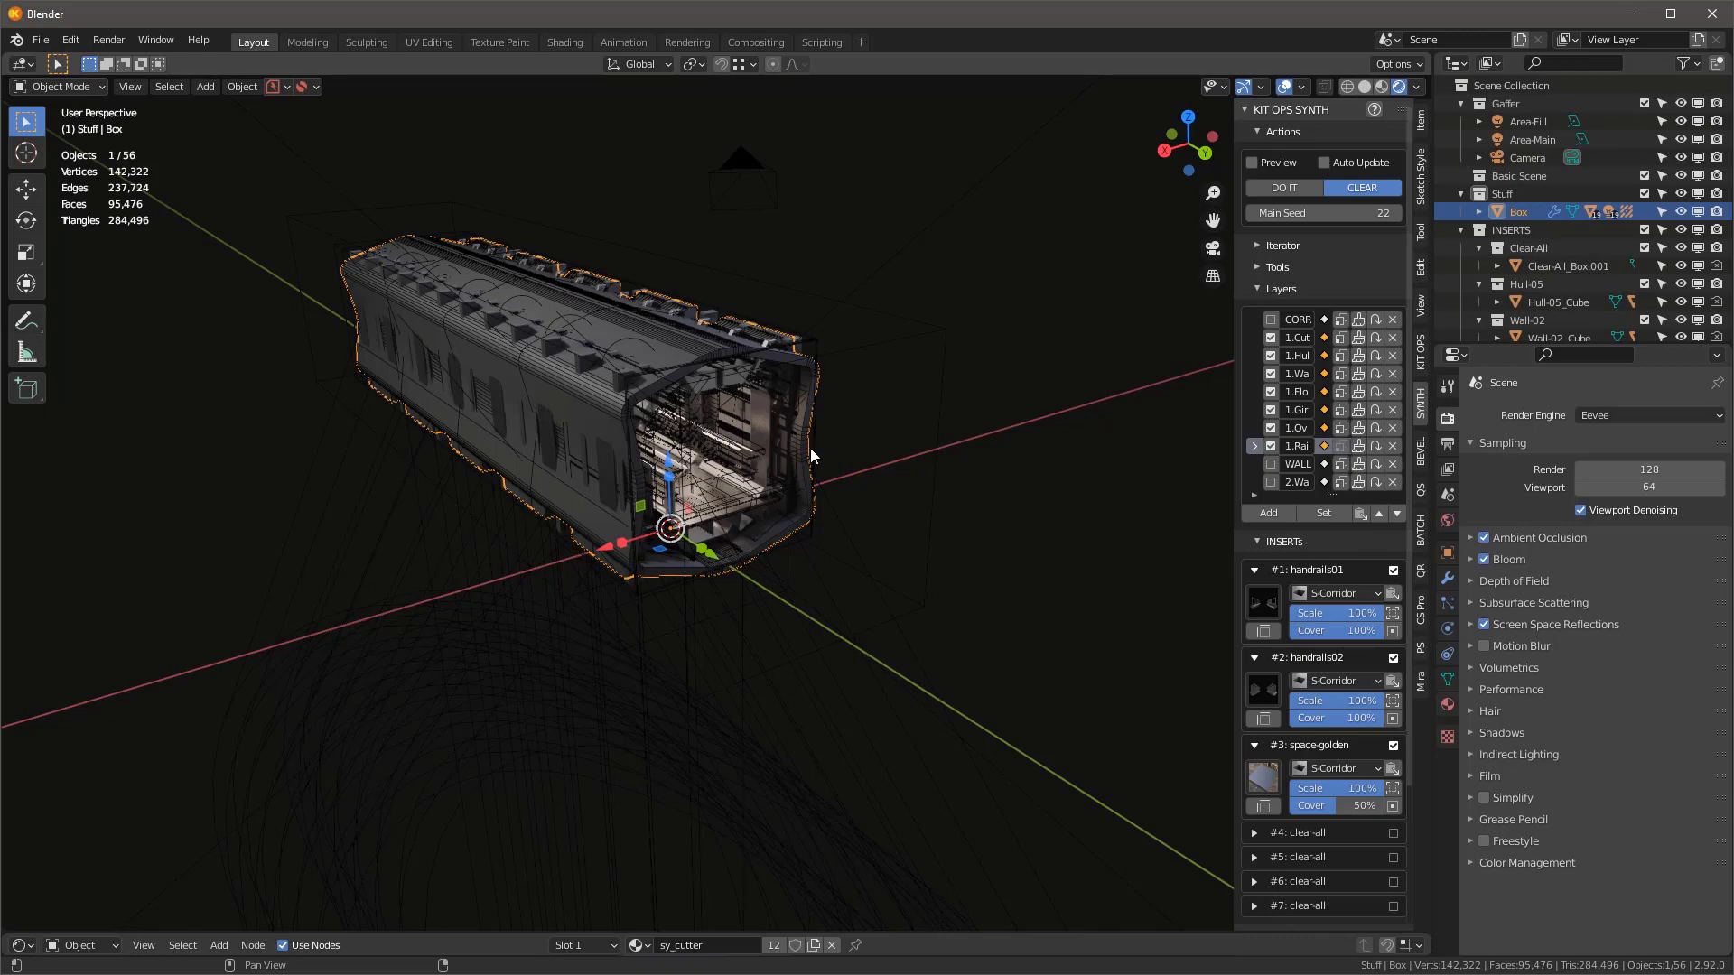
key(s)
key(x)
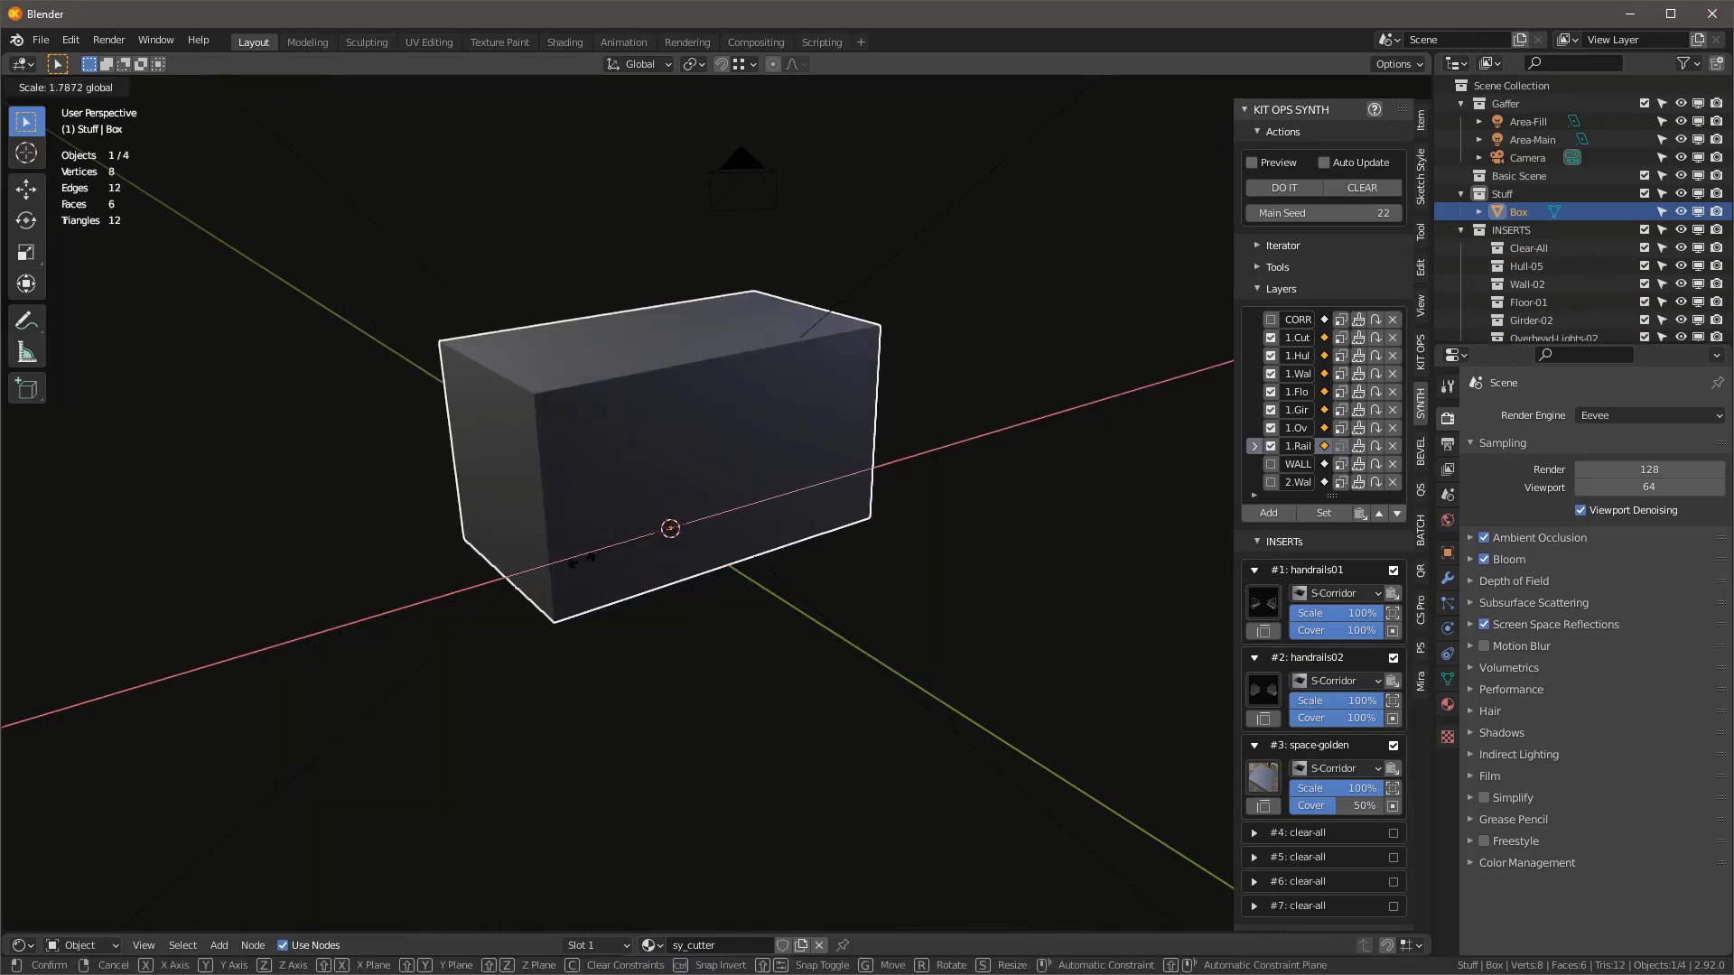
click(578, 565)
- Apply the box's scale and regenerate the corridor on the stretched box
key(ctrl+a)
click(520, 598)
click(1288, 195)
middle_drag(726, 546, 697, 411)
scroll(677, 339, up, 3)
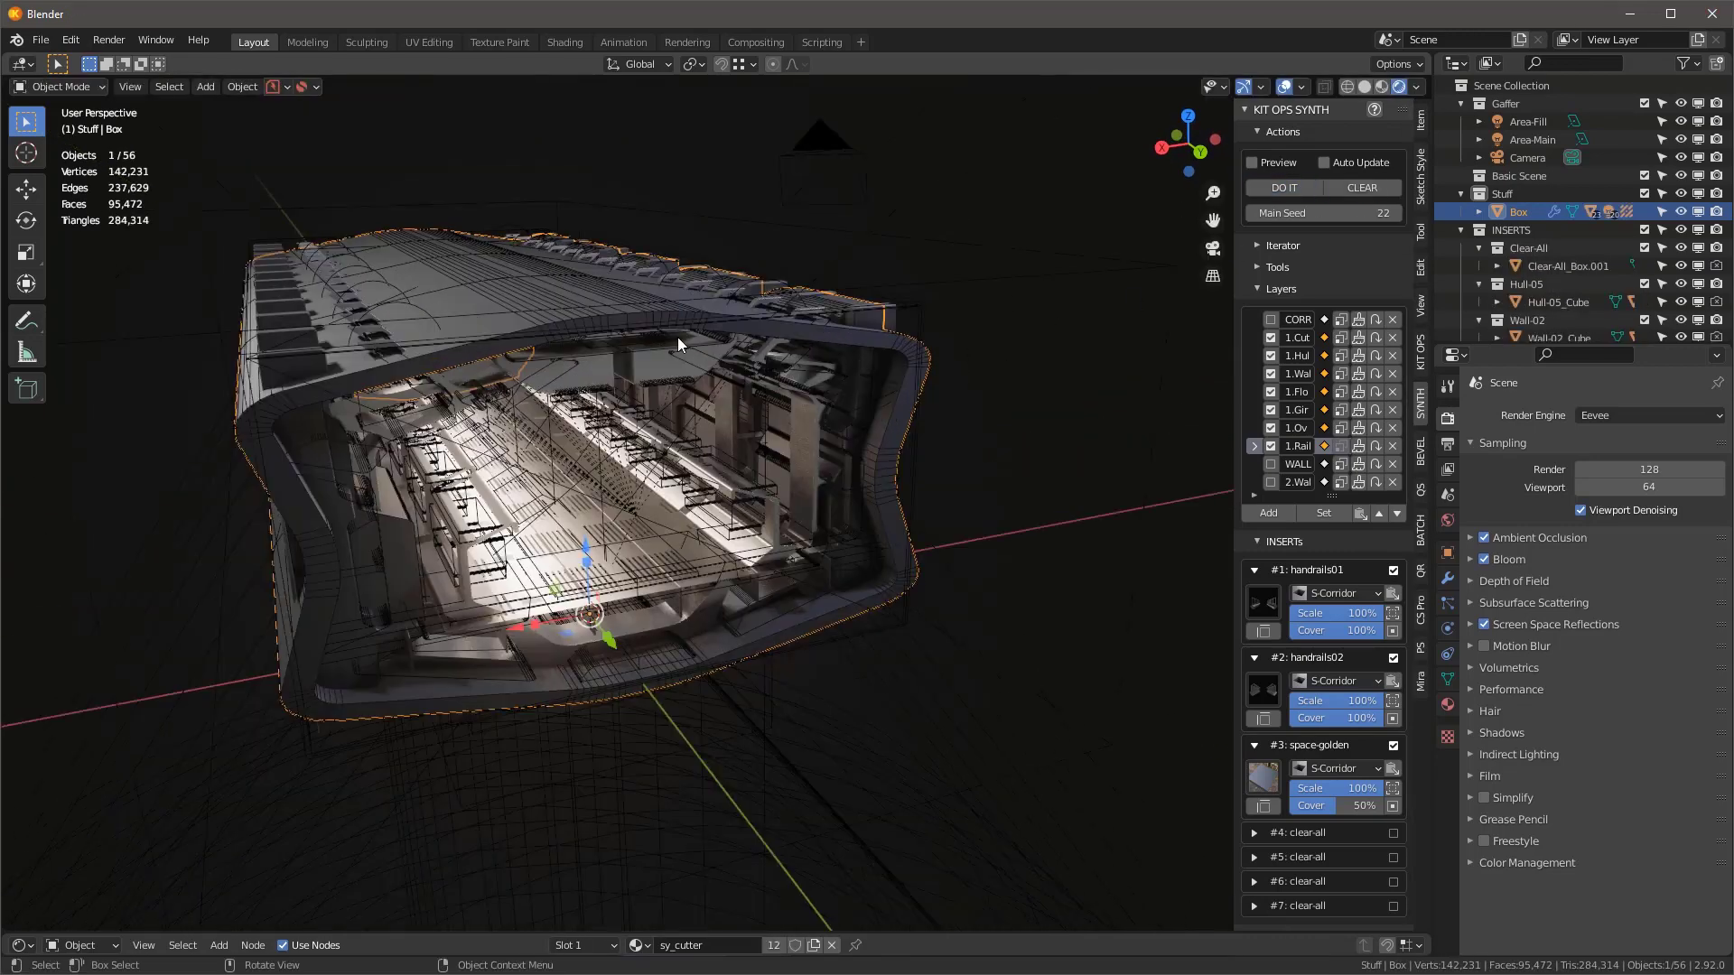
- Disable the hull-01, hull-02, hull-04 and hull-05 inserts in the 1.Hul layer and regenerate the corridor with hull-03
click(1254, 356)
scroll(1392, 778, down, 2)
click(1392, 497)
click(1393, 586)
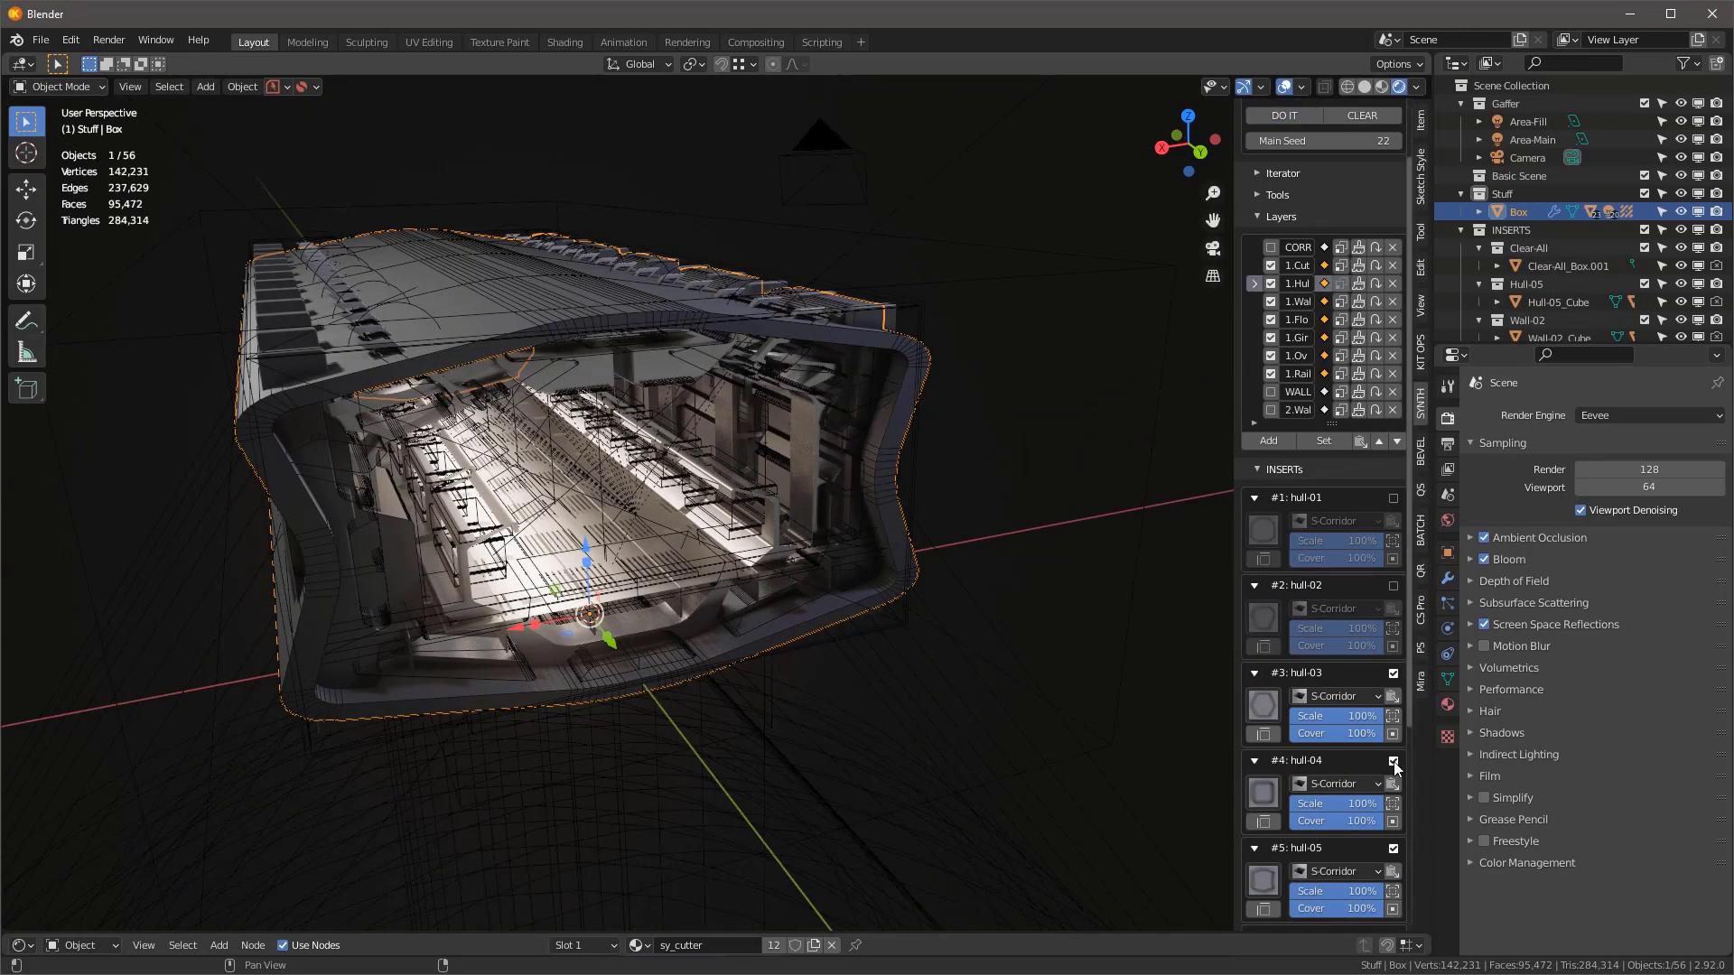
click(1395, 761)
click(1394, 847)
scroll(1344, 819, down, 5)
scroll(1344, 818, up, 7)
click(1284, 189)
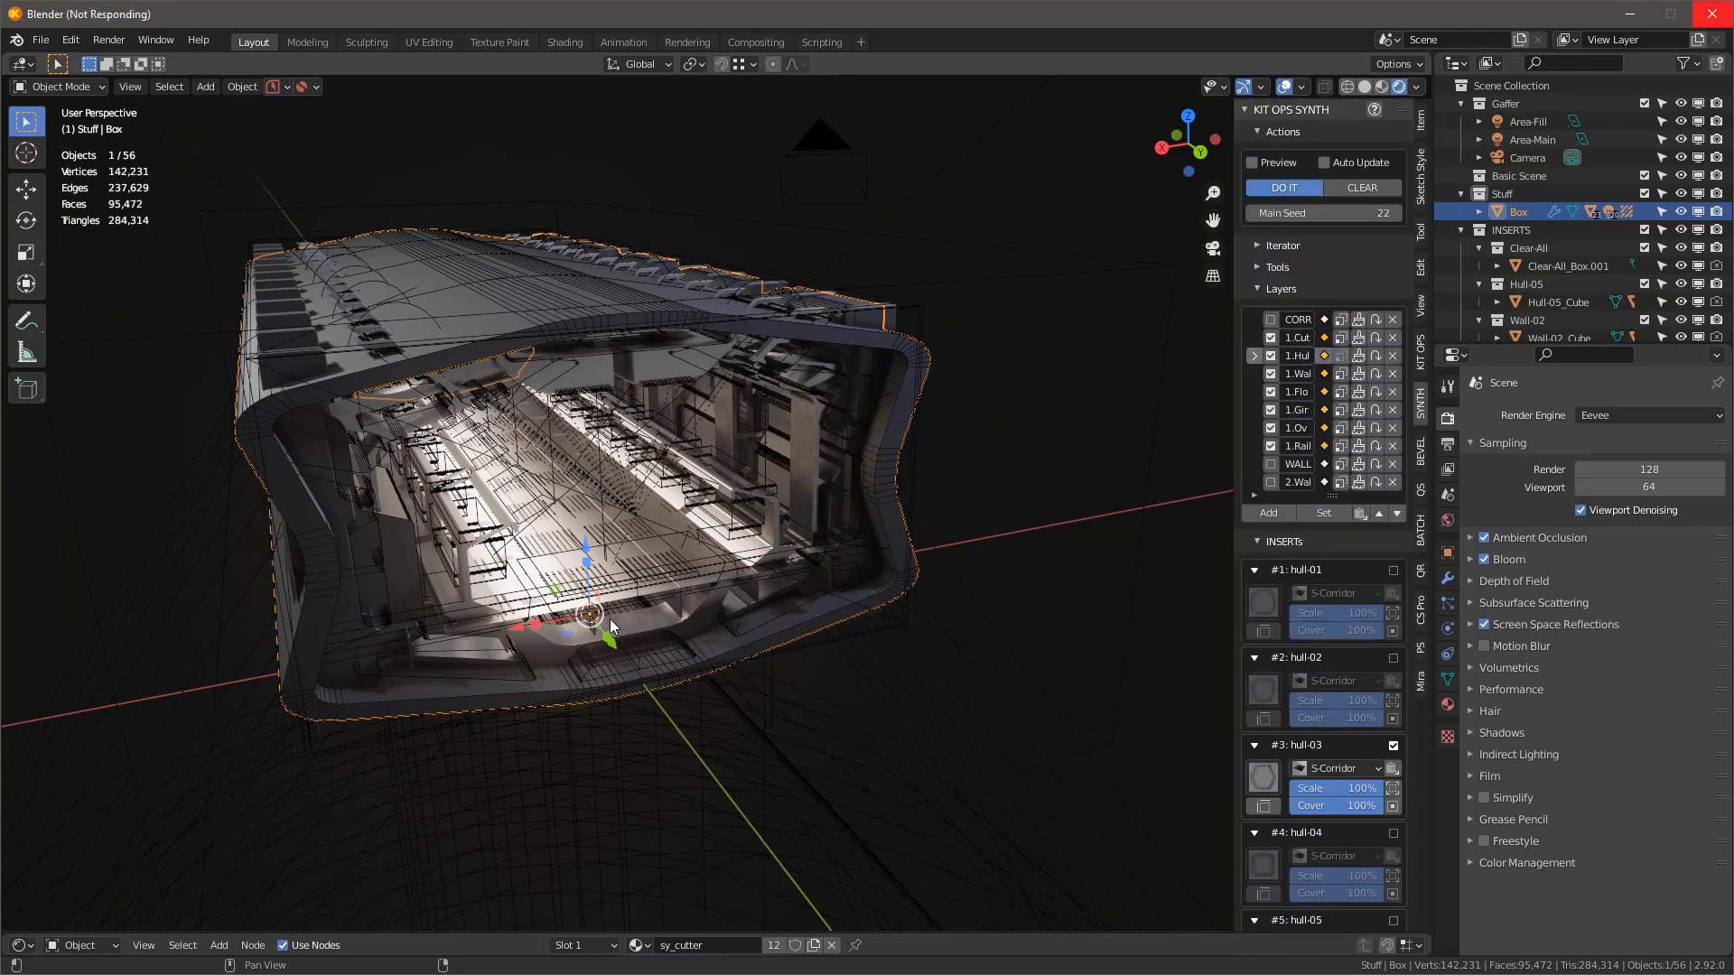
scroll(708, 417, up, 2)
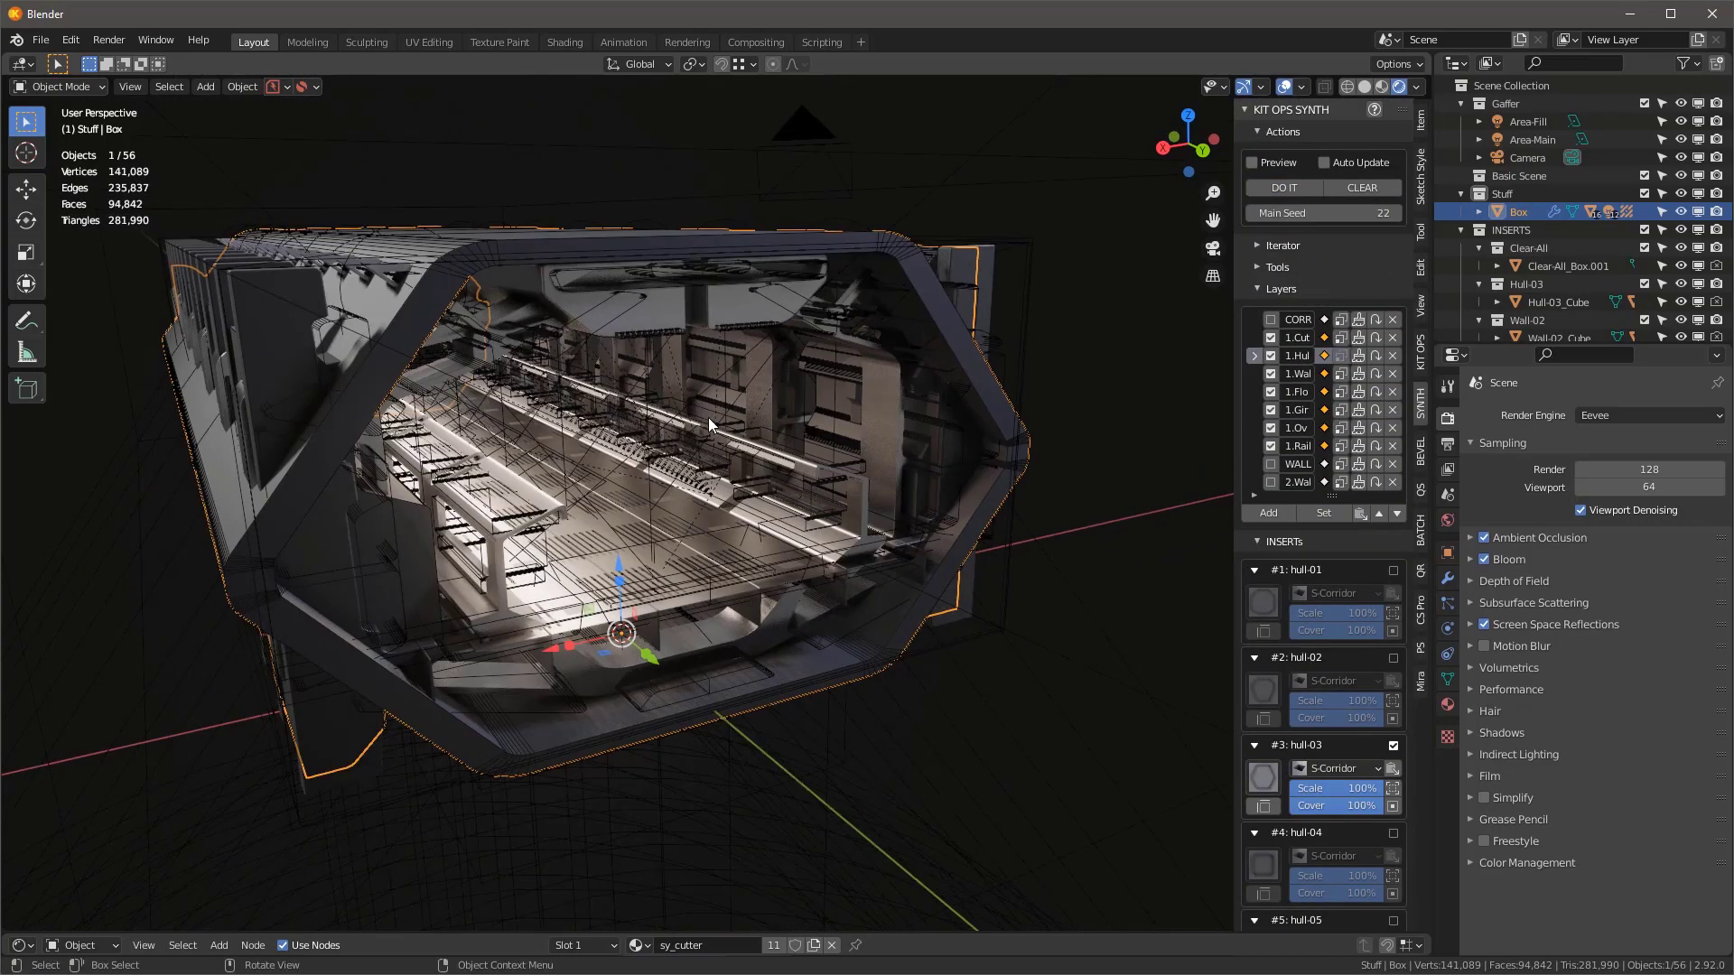
- Remove the unused wire INSERTs and delete the objects of the Overhead-Lights-02 collection
click(1277, 267)
click(1395, 295)
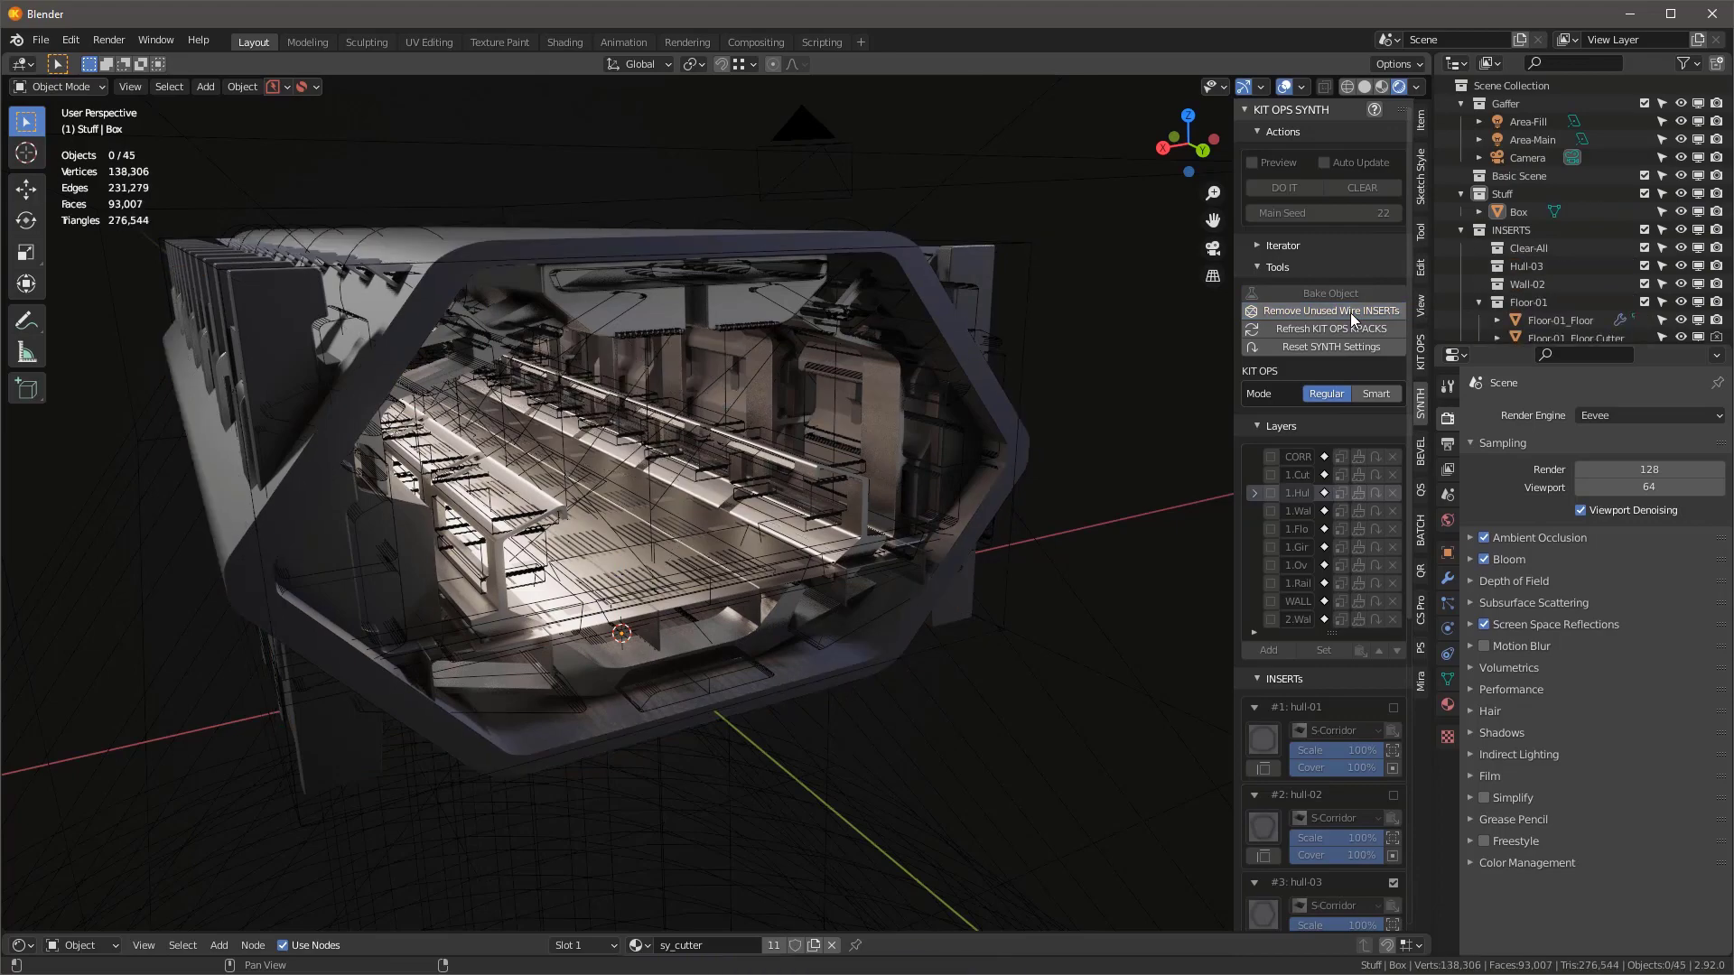
scroll(1594, 226, down, 3)
scroll(1576, 190, down, 8)
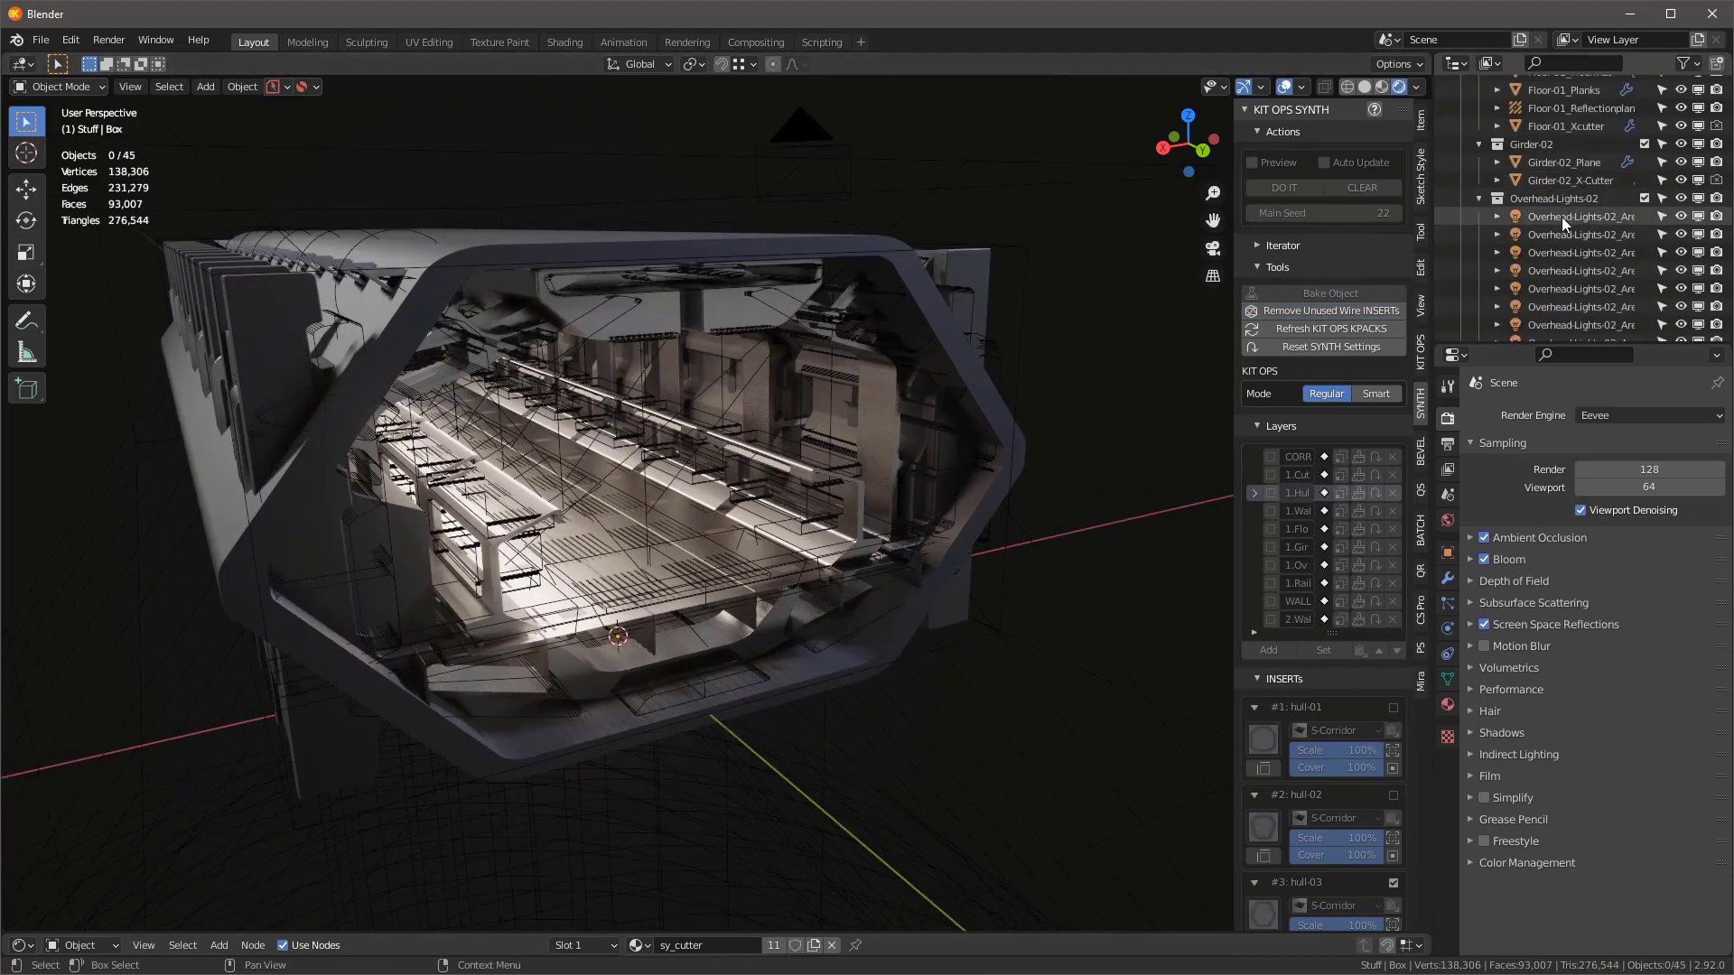
click(1568, 222)
shift+click(1577, 254)
key(x)
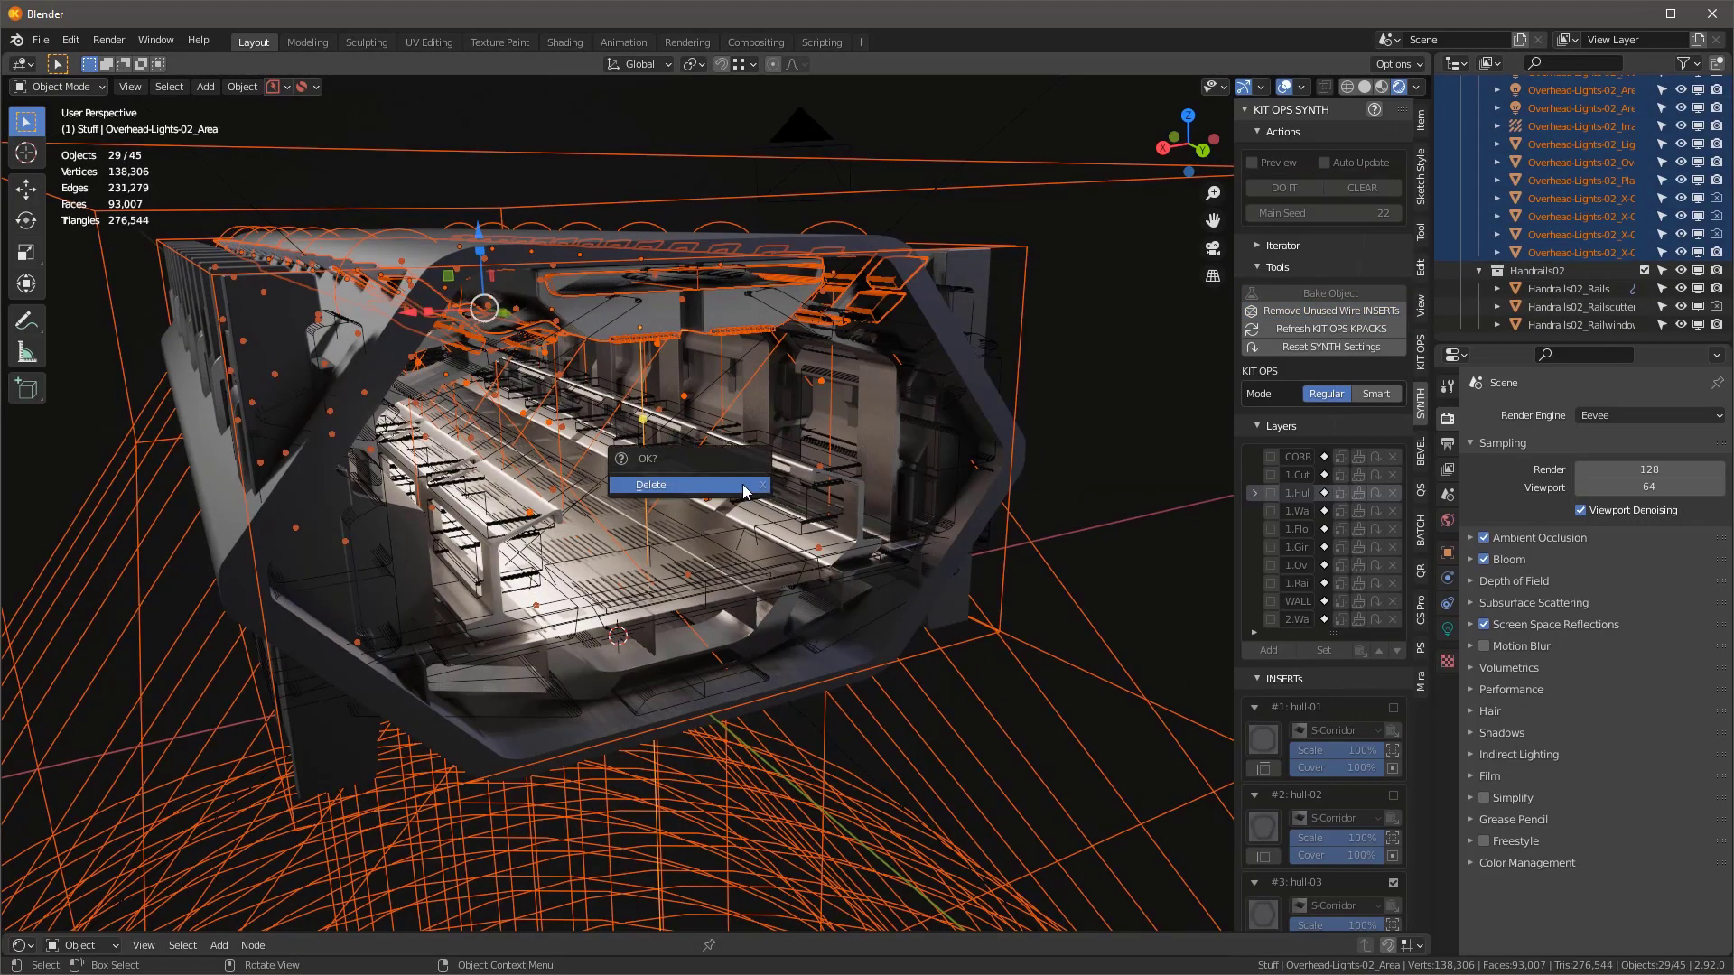
click(743, 488)
middle_drag(748, 470, 858, 434)
click(724, 303)
key(g)
right_click(857, 311)
- Disable the Gaffer collection and show the corridor in Material Preview shading
scroll(1565, 96, up, 8)
click(1645, 104)
scroll(944, 401, down, 4)
key(z)
- Select all corridor parts with the box active and parent them to it using the Object type
key(a)
middle_drag(945, 401, 800, 471)
shift+click(740, 437)
click(243, 86)
mouse_move(361, 330)
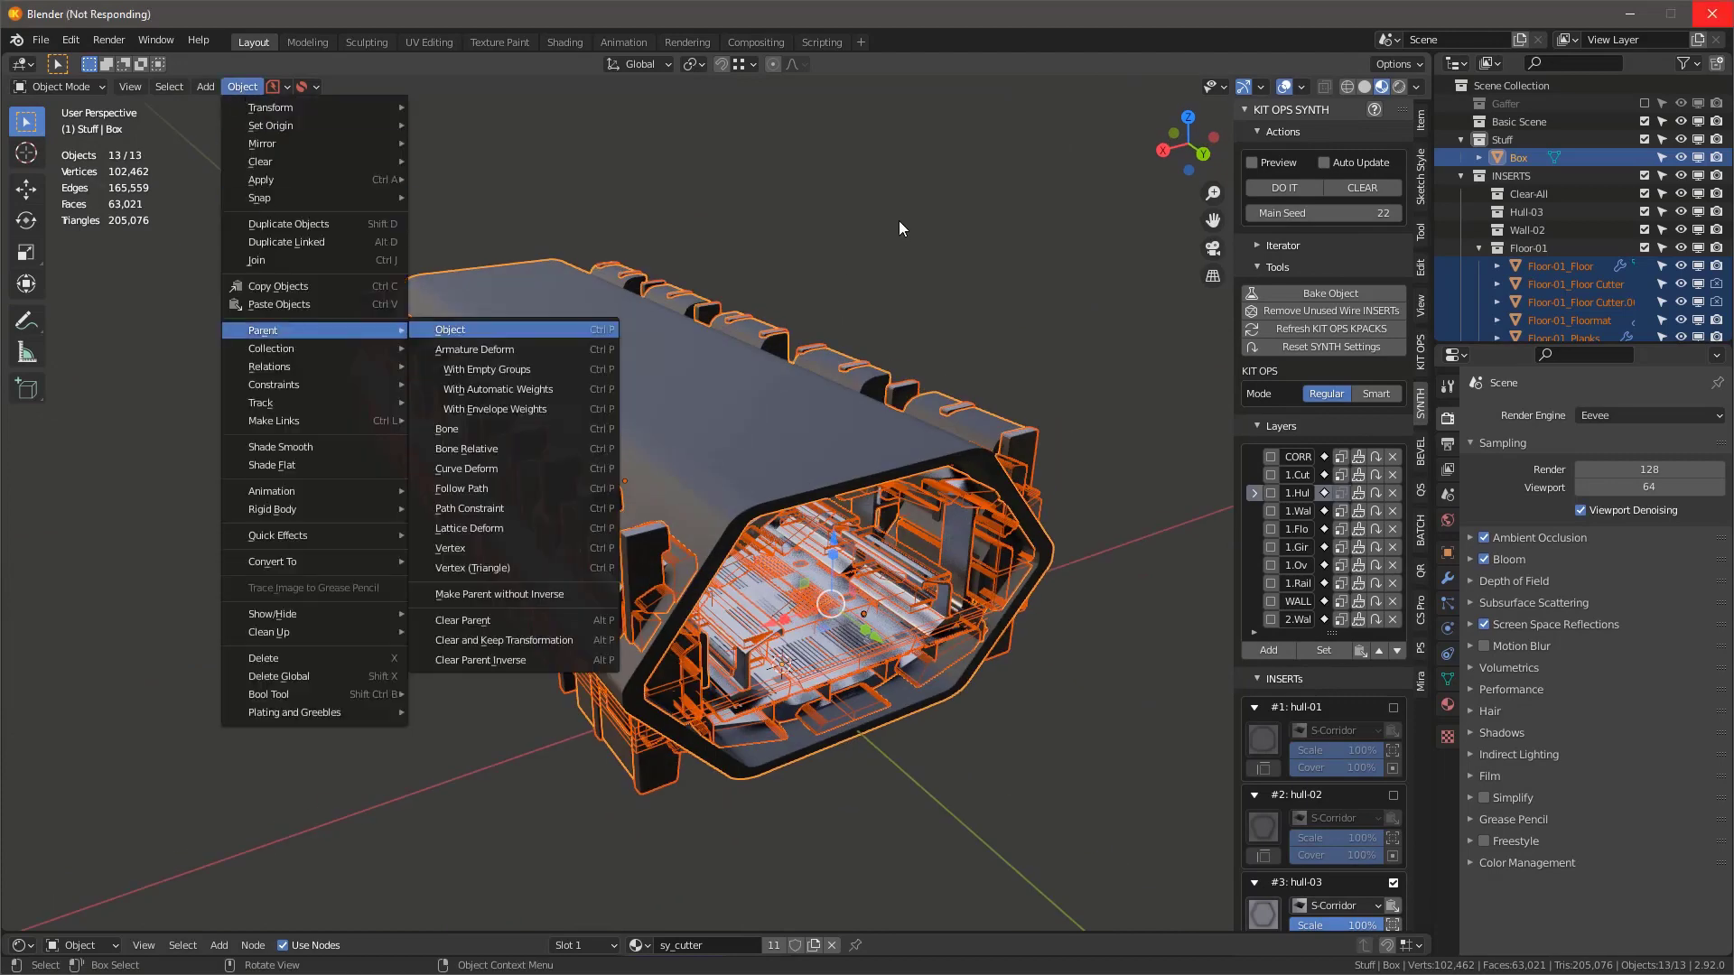
key(Return)
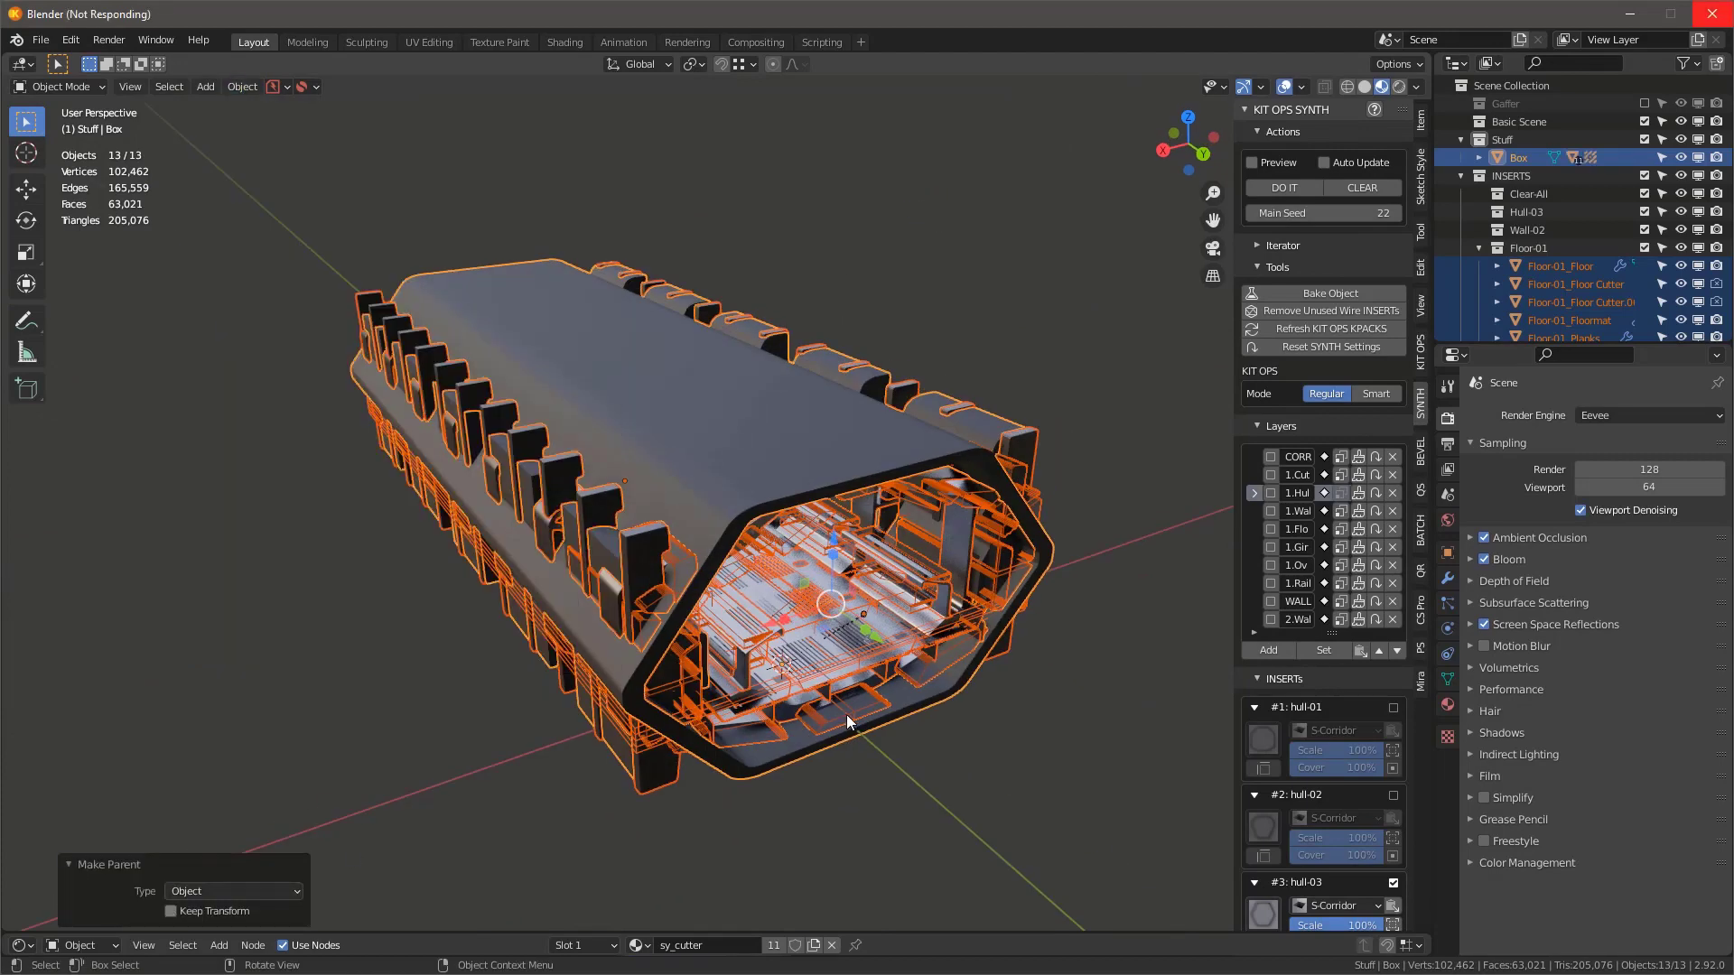
- Select the corridor box alone and create a KIT OPS INSERT from it in the factory scene
middle_drag(815, 722, 798, 517)
click(894, 643)
click(858, 616)
middle_drag(944, 643, 873, 614)
click(797, 518)
middle_drag(797, 518, 970, 594)
click(925, 560)
click(1421, 352)
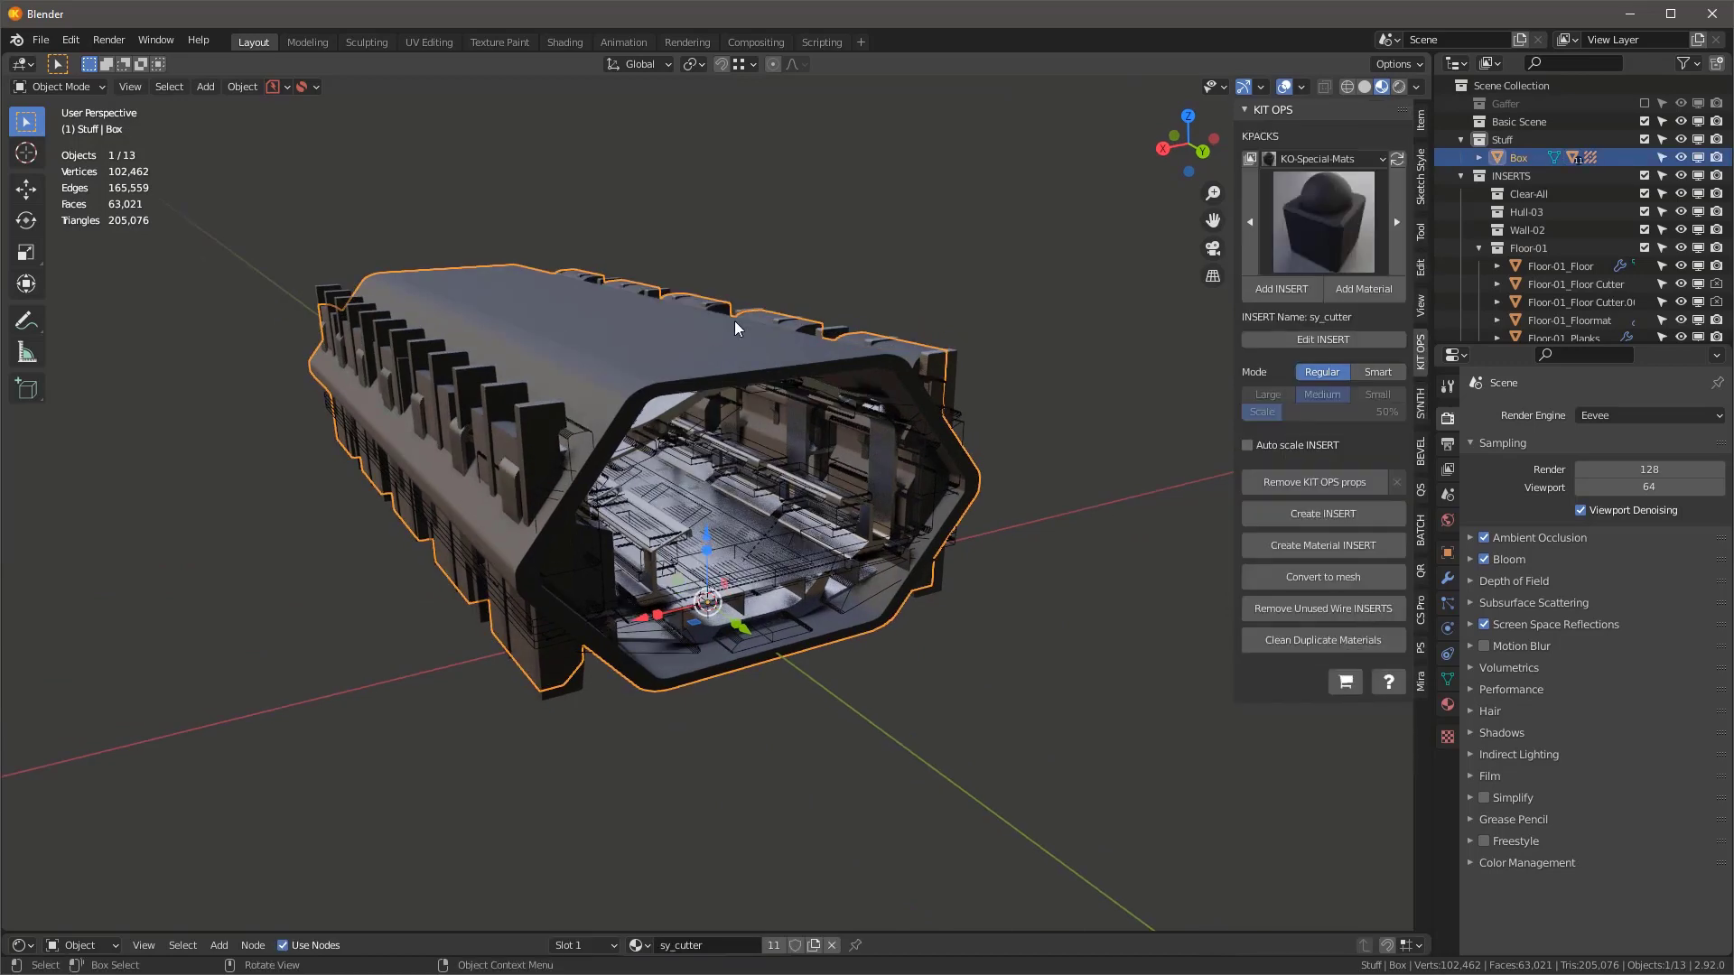
click(1337, 513)
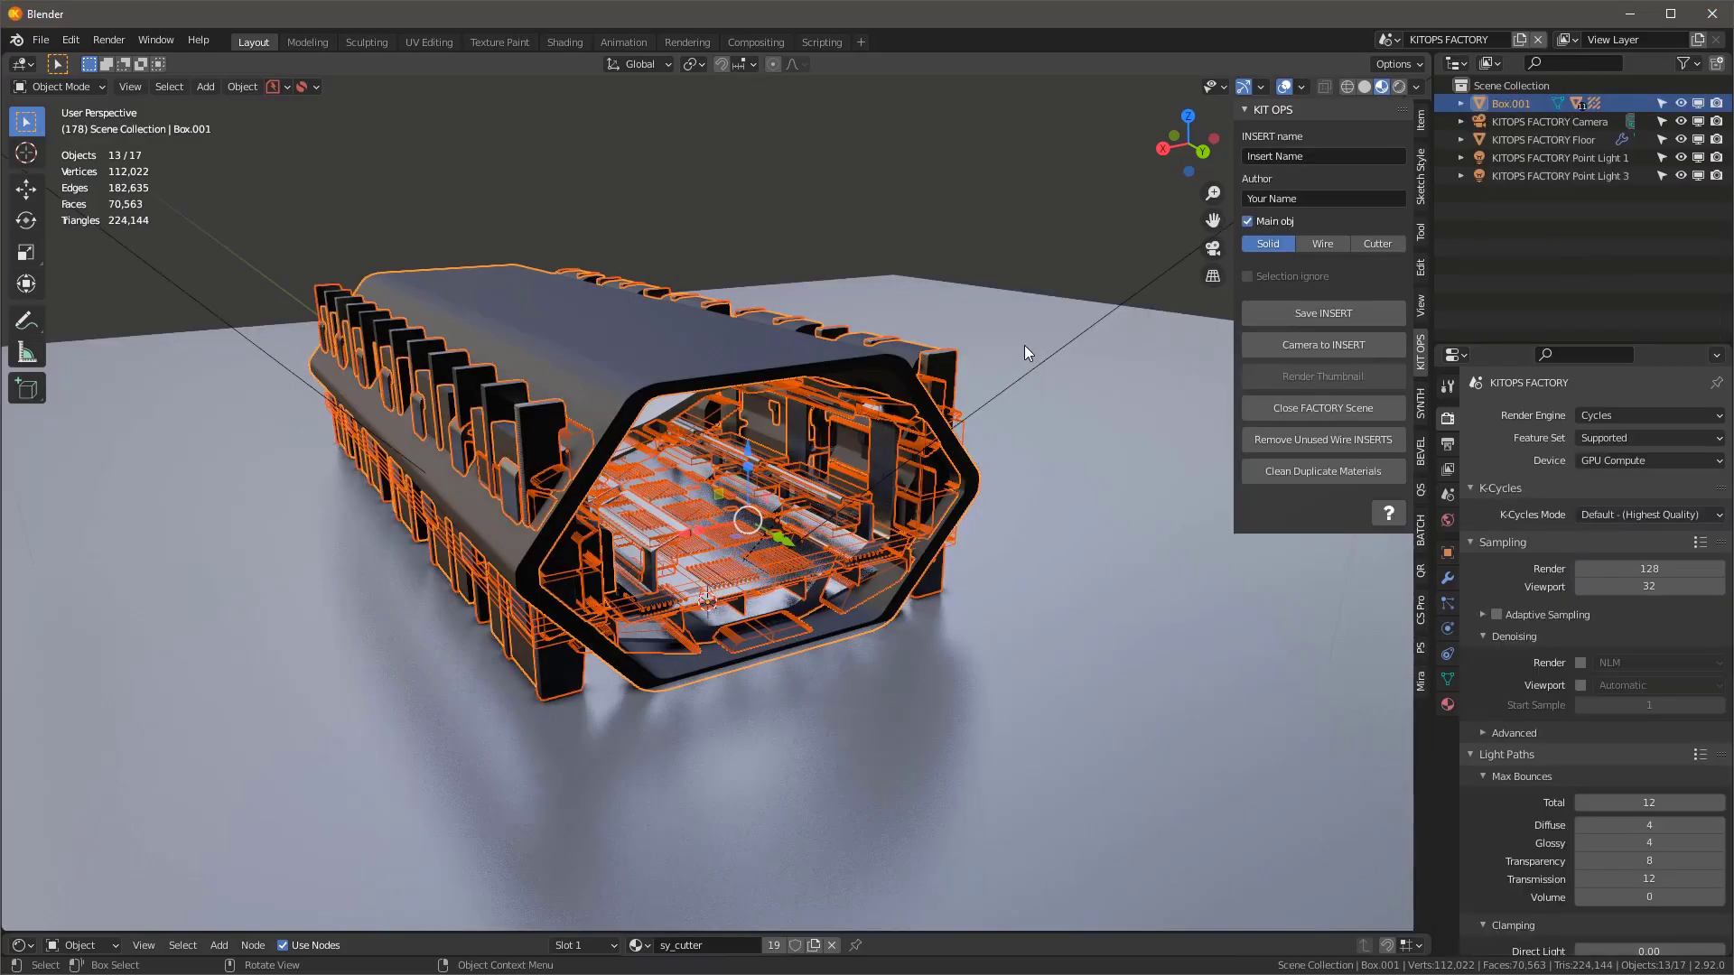
- Name the INSERT "corridor" and save it as a blend file in the chosen KPACK folder
click(1268, 155)
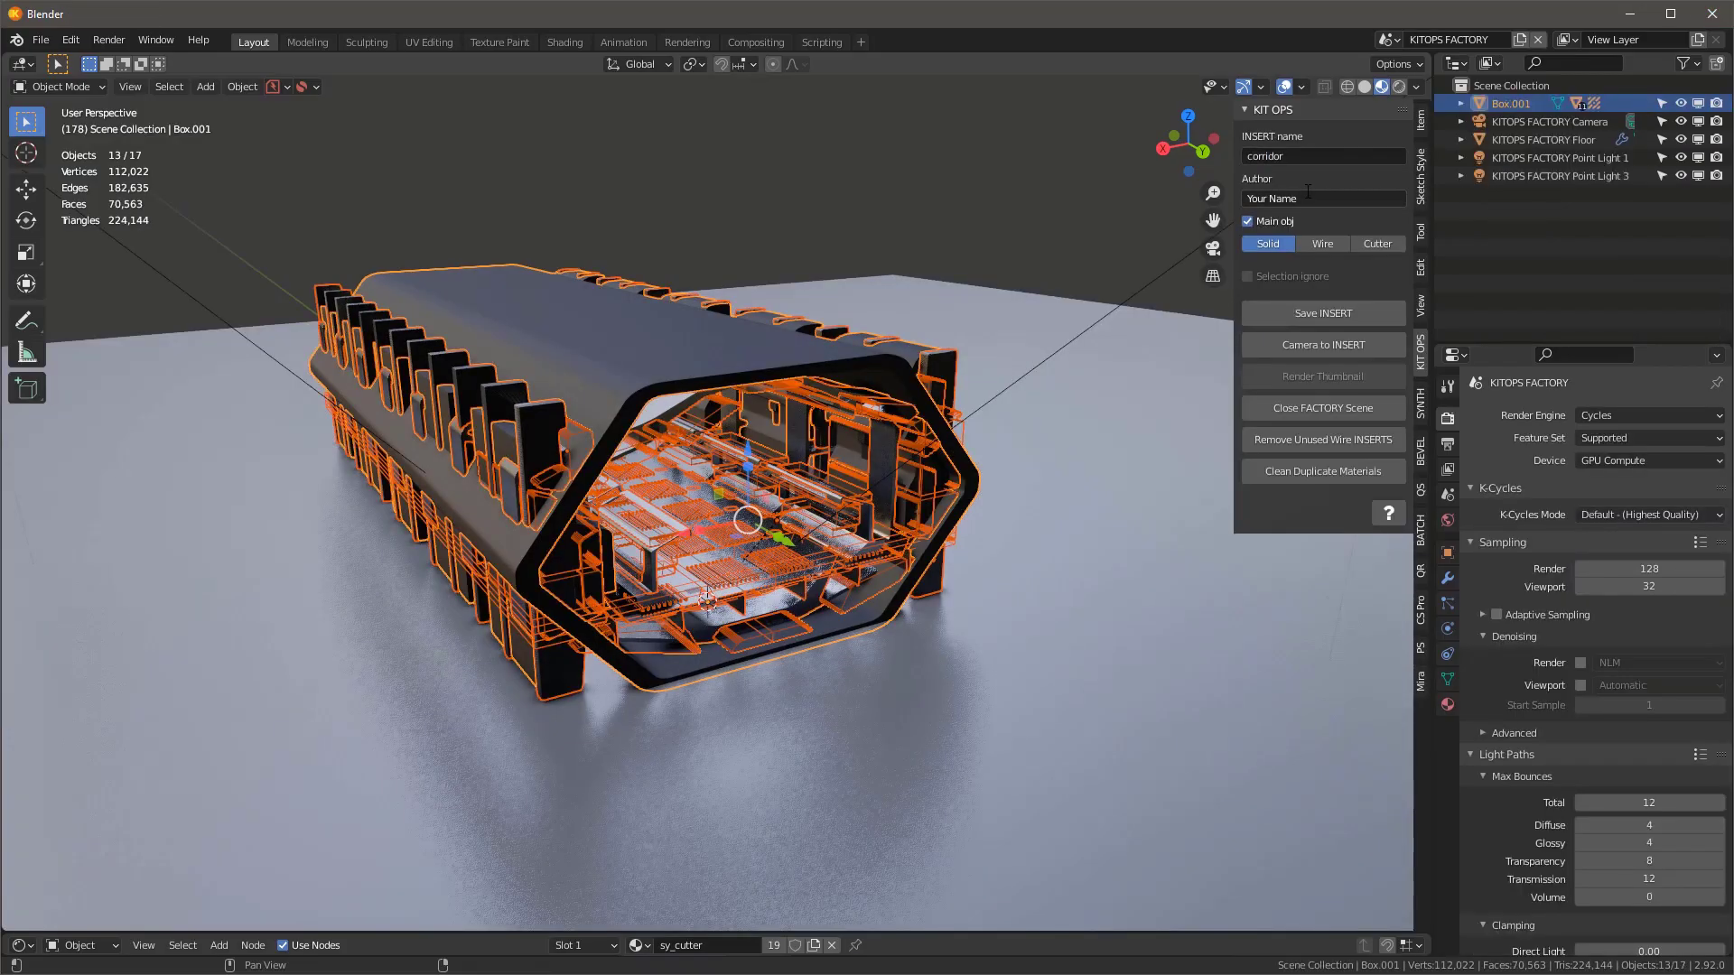
click(1324, 313)
scroll(284, 861, down, 2)
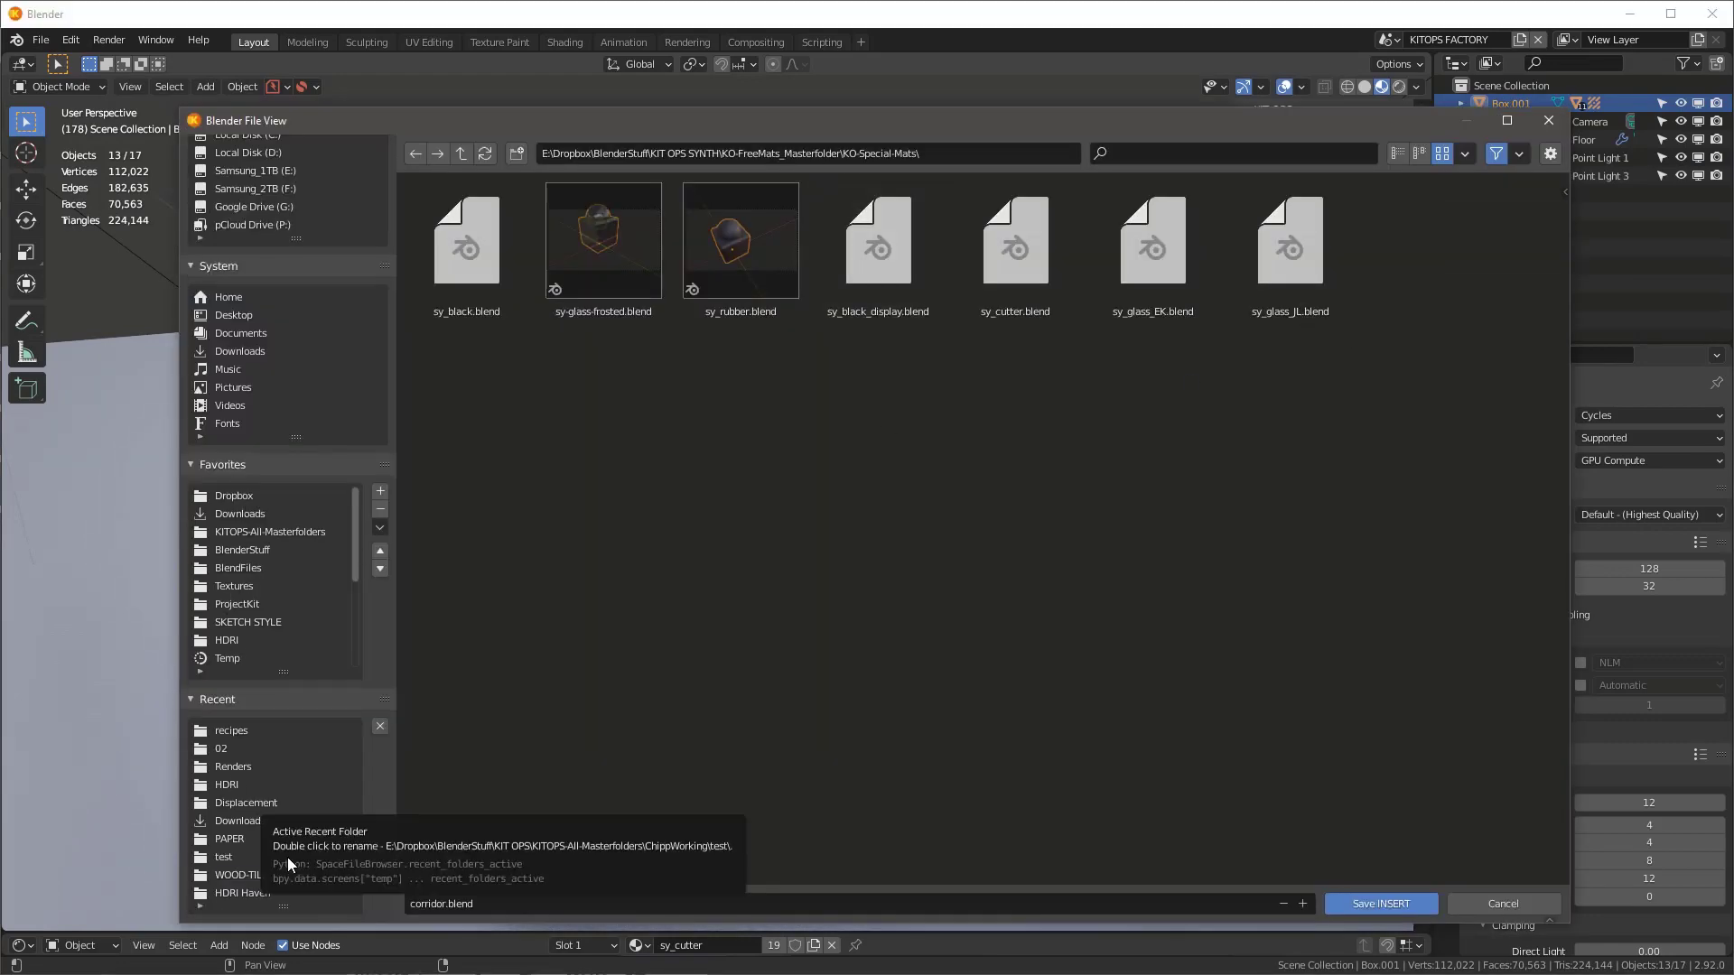
scroll(278, 621, down, 8)
click(278, 620)
click(674, 903)
key(Return)
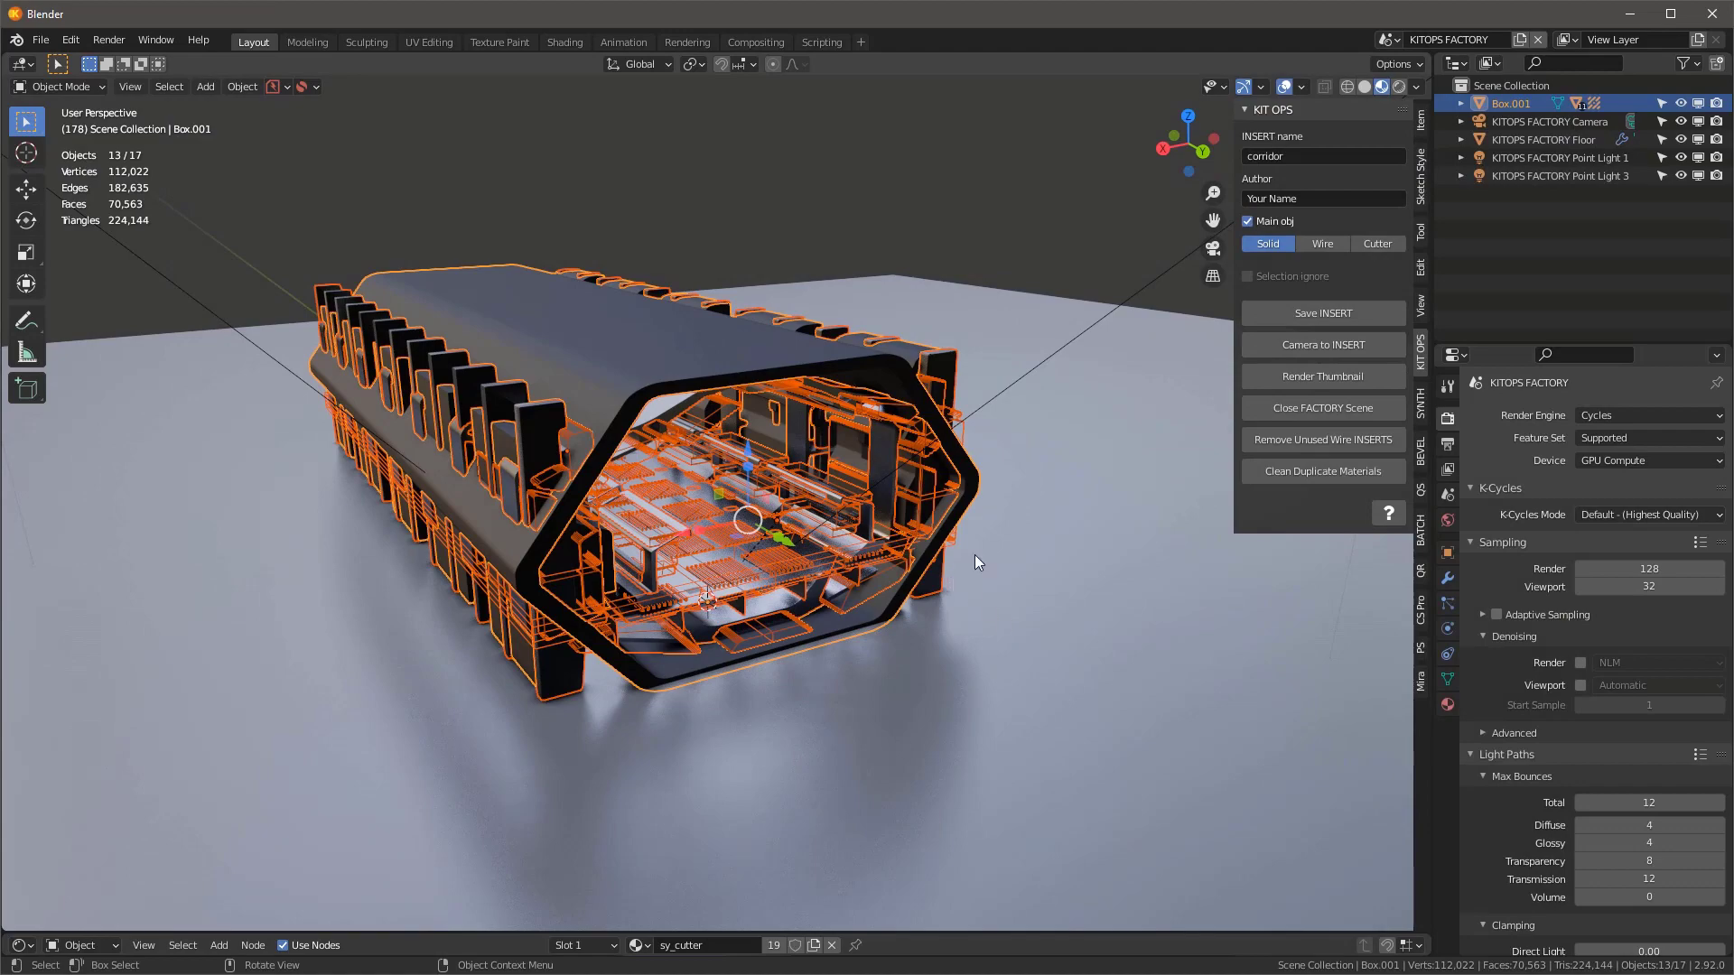
- Frame the whole corridor diagonally from above in the factory camera and close the factory scene
key(KP_0)
key(q)
click(962, 631)
middle_drag(596, 488, 874, 519)
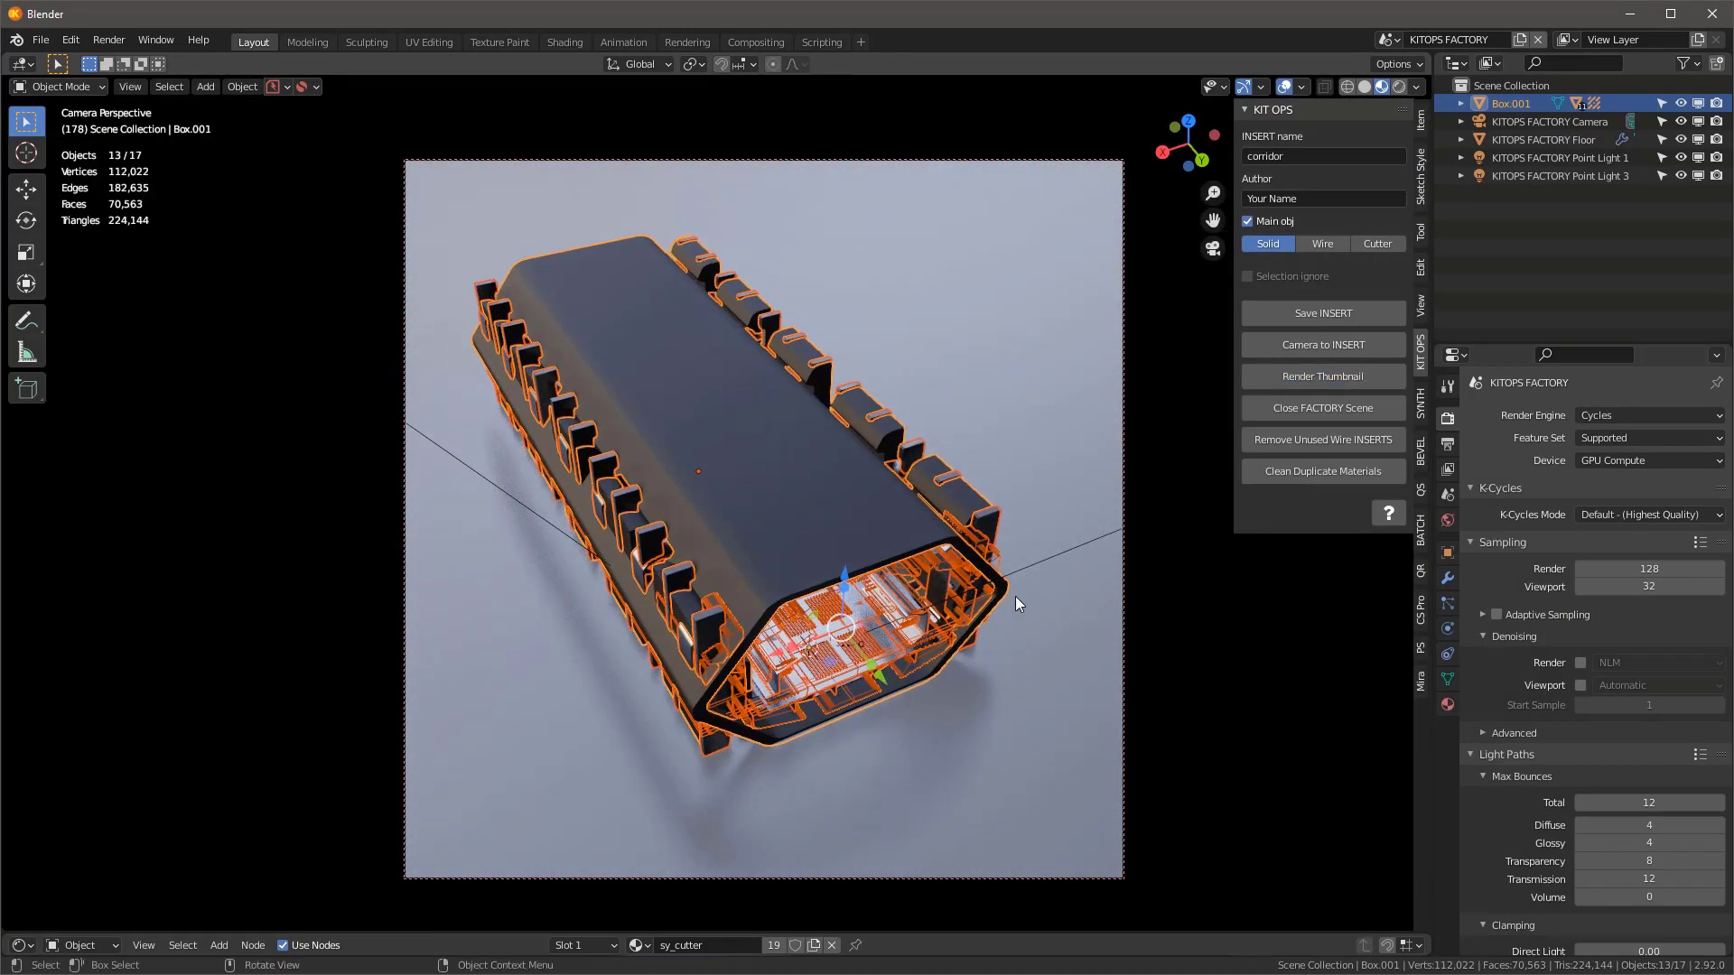
click(1337, 405)
- In the box's mesh, select the outer edges all around the corridor's front opening
scroll(755, 506, up, 4)
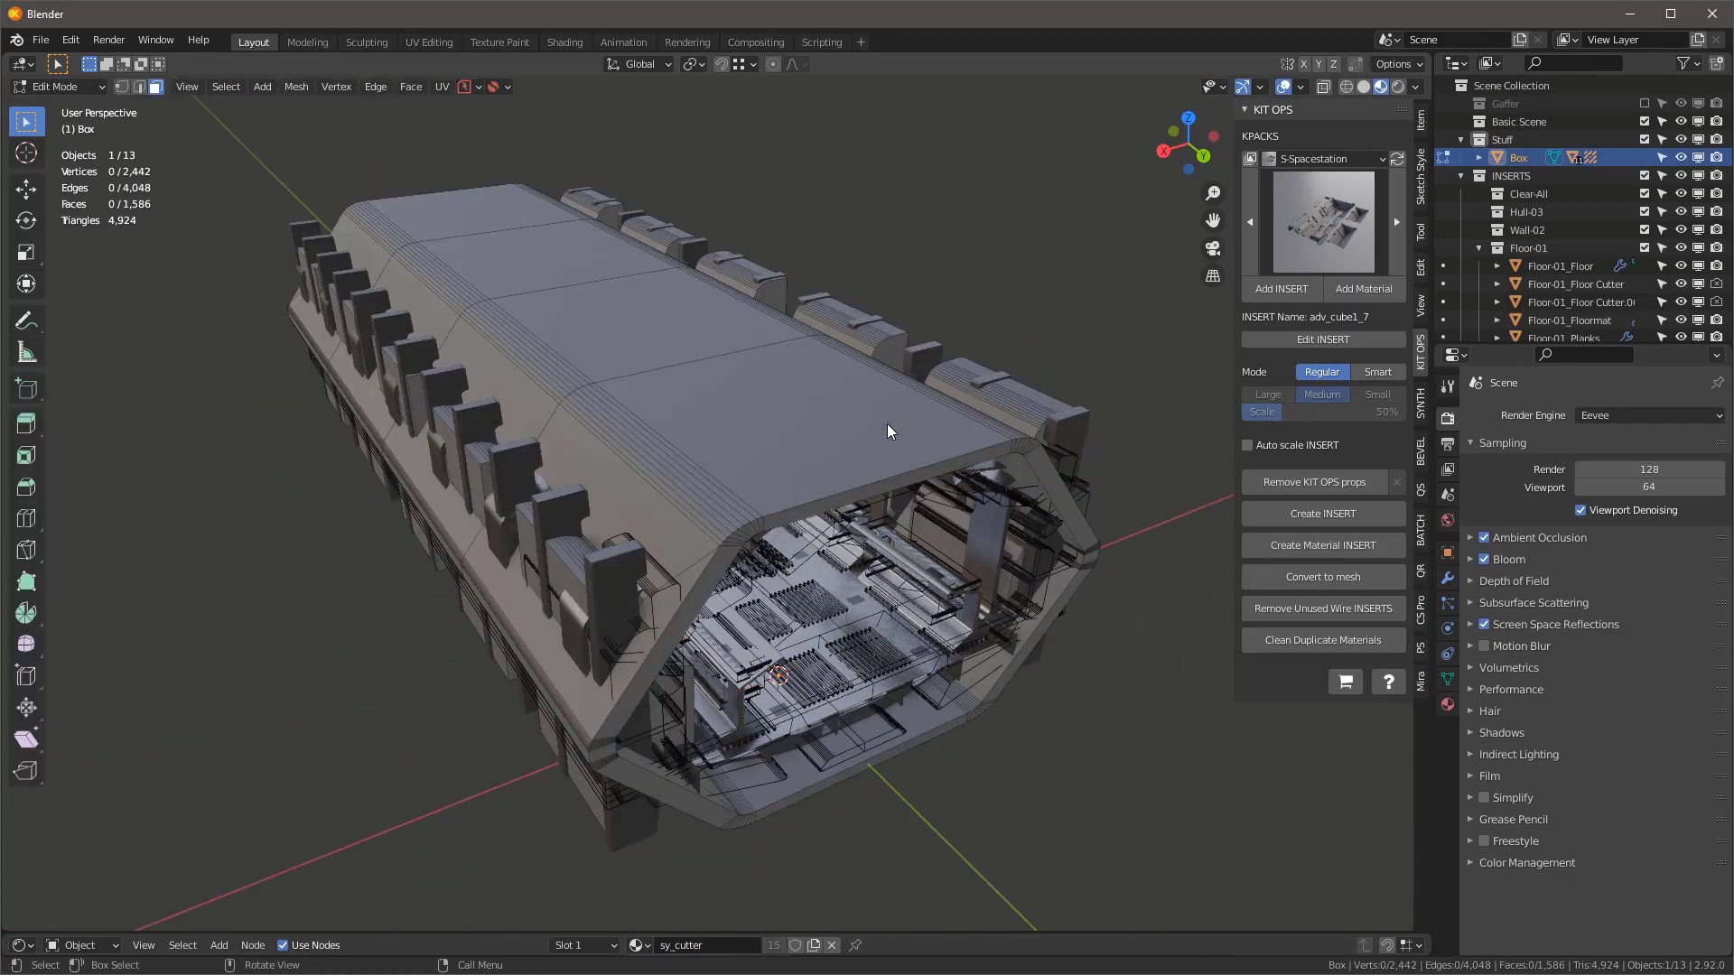
key(Tab)
key(Tab)
key(2)
alt+click(850, 490)
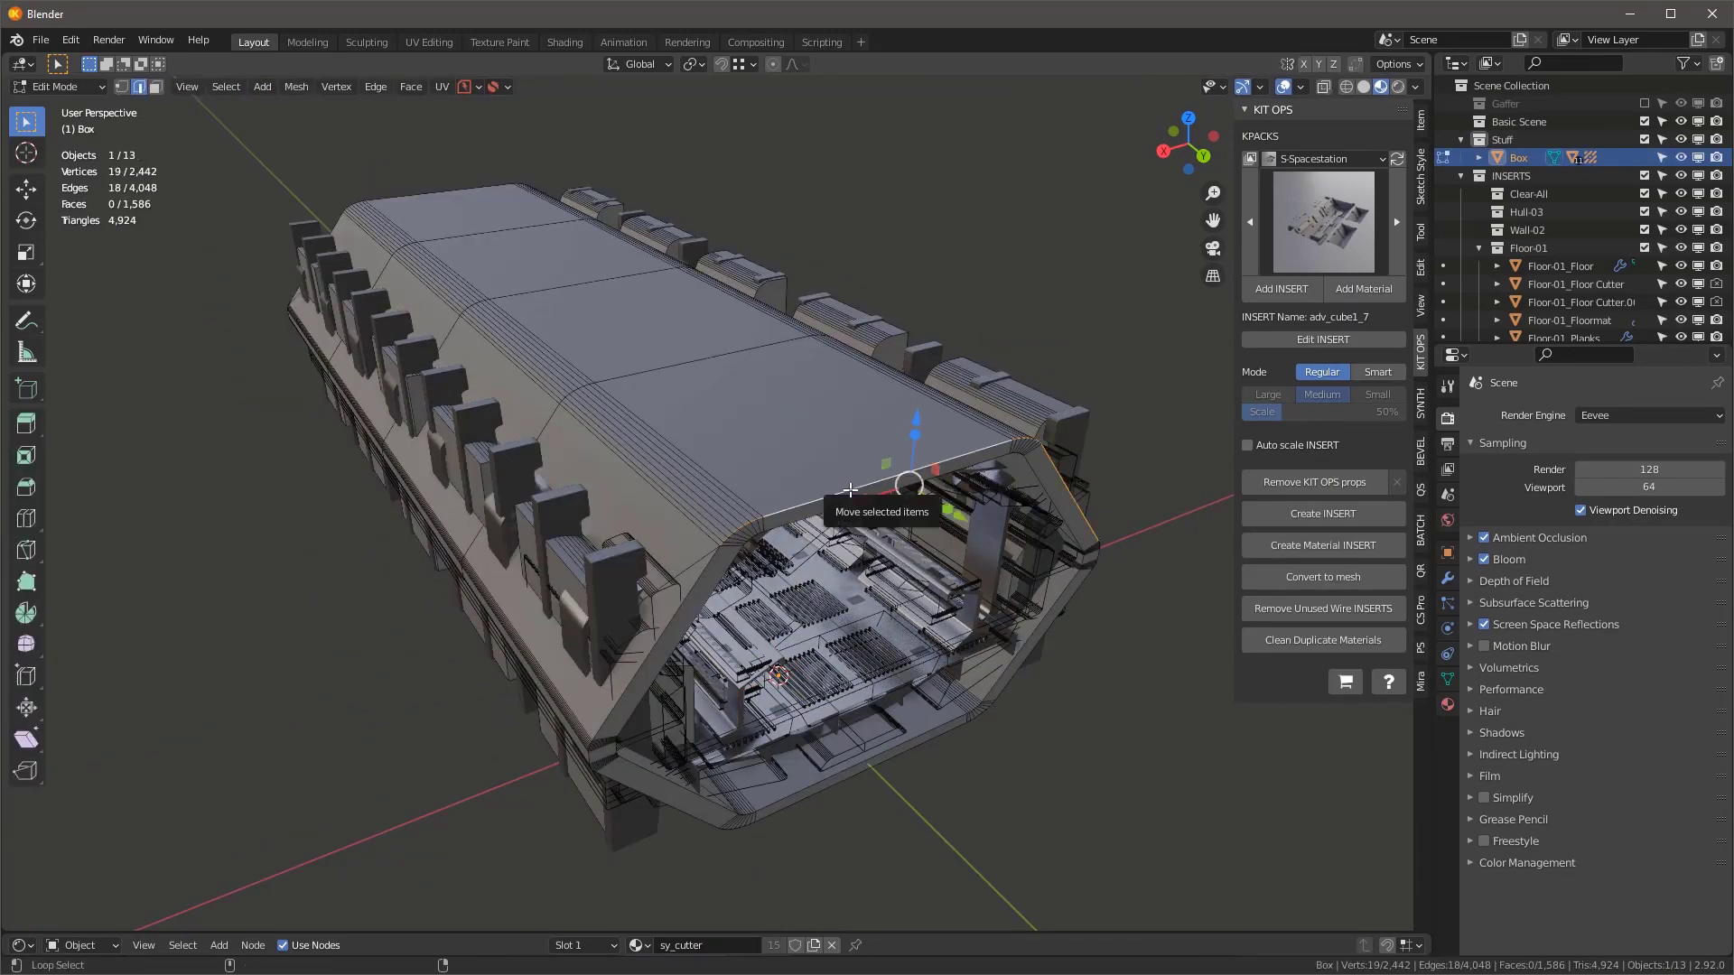
alt+shift+click(691, 604)
middle_drag(692, 824, 694, 733)
alt+shift+click(653, 823)
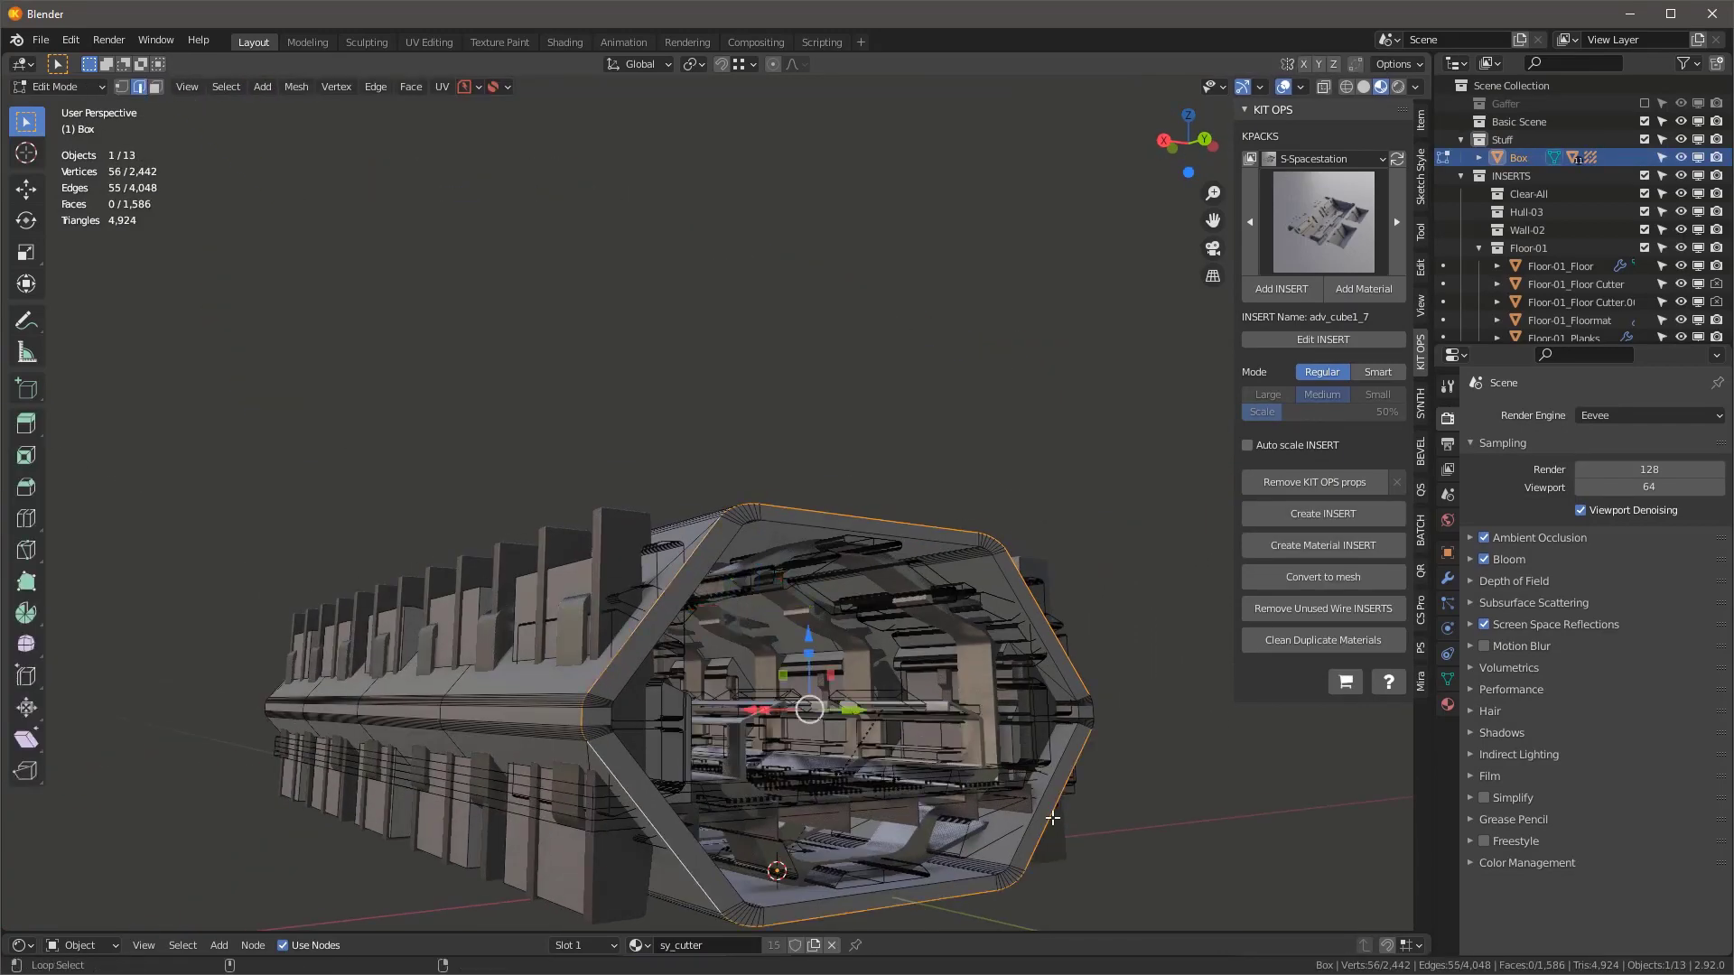
middle_drag(1251, 831, 1096, 801)
alt+shift+click(1095, 801)
- Duplicate the selected outline edges in place and separate them into their own object
middle_drag(651, 533, 790, 583)
scroll(790, 583, down, 3)
key(shift+d)
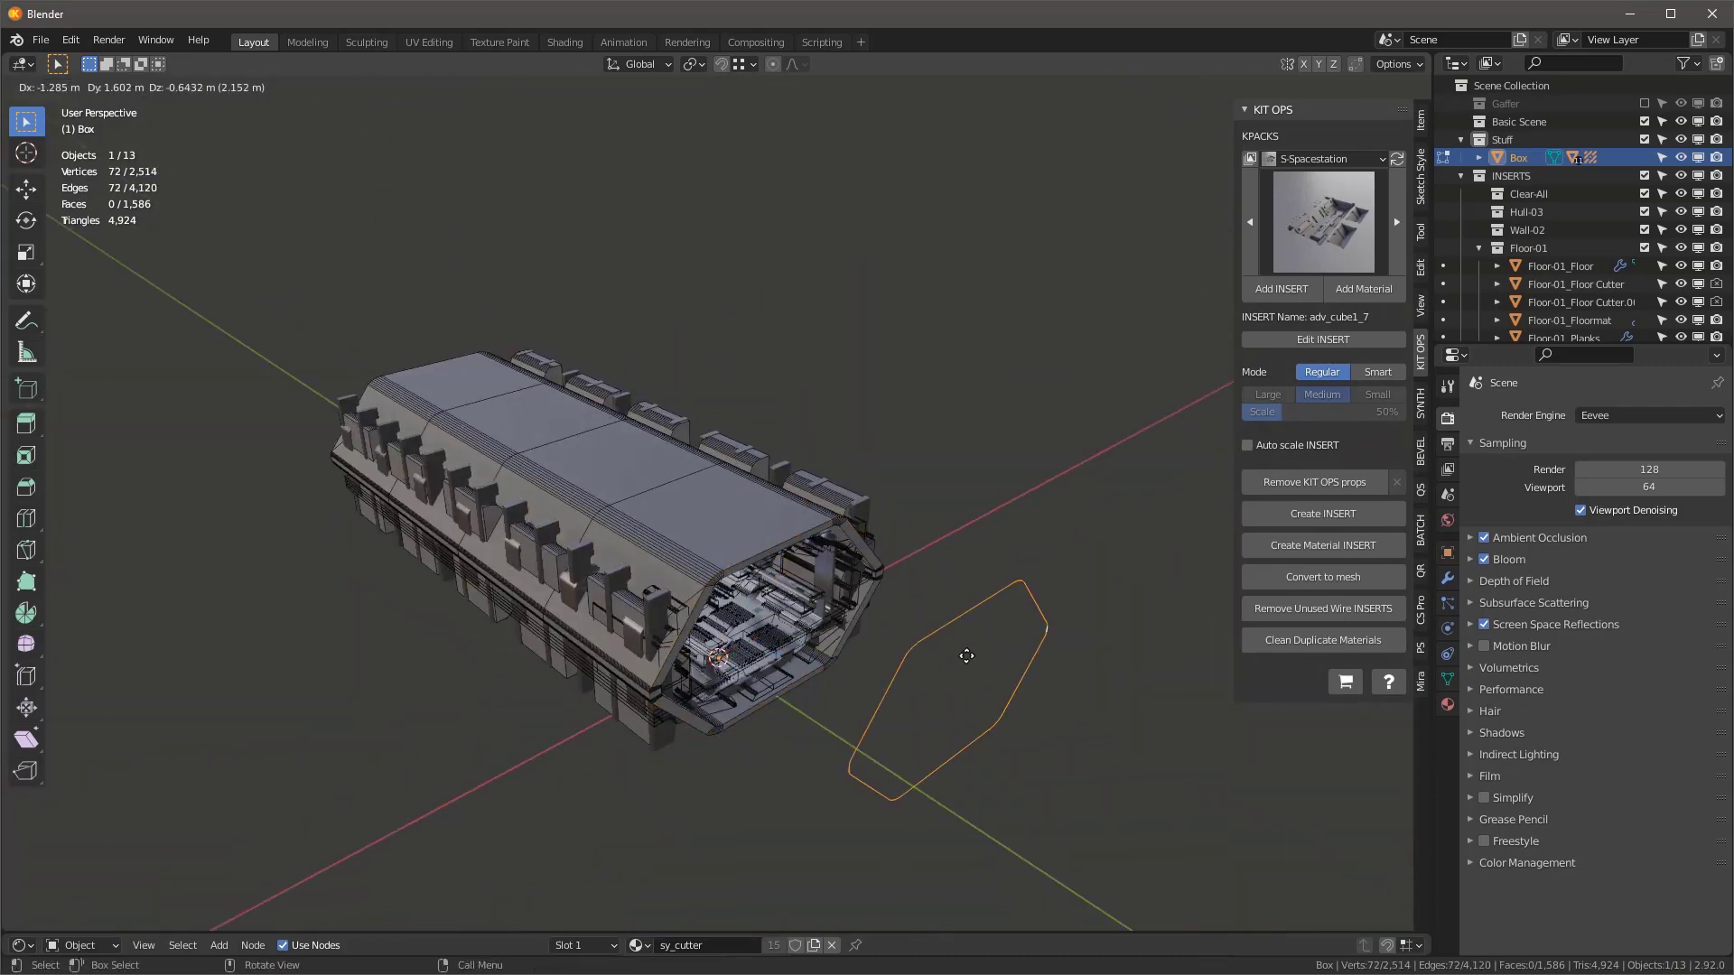
right_click(966, 655)
scroll(858, 614, up, 2)
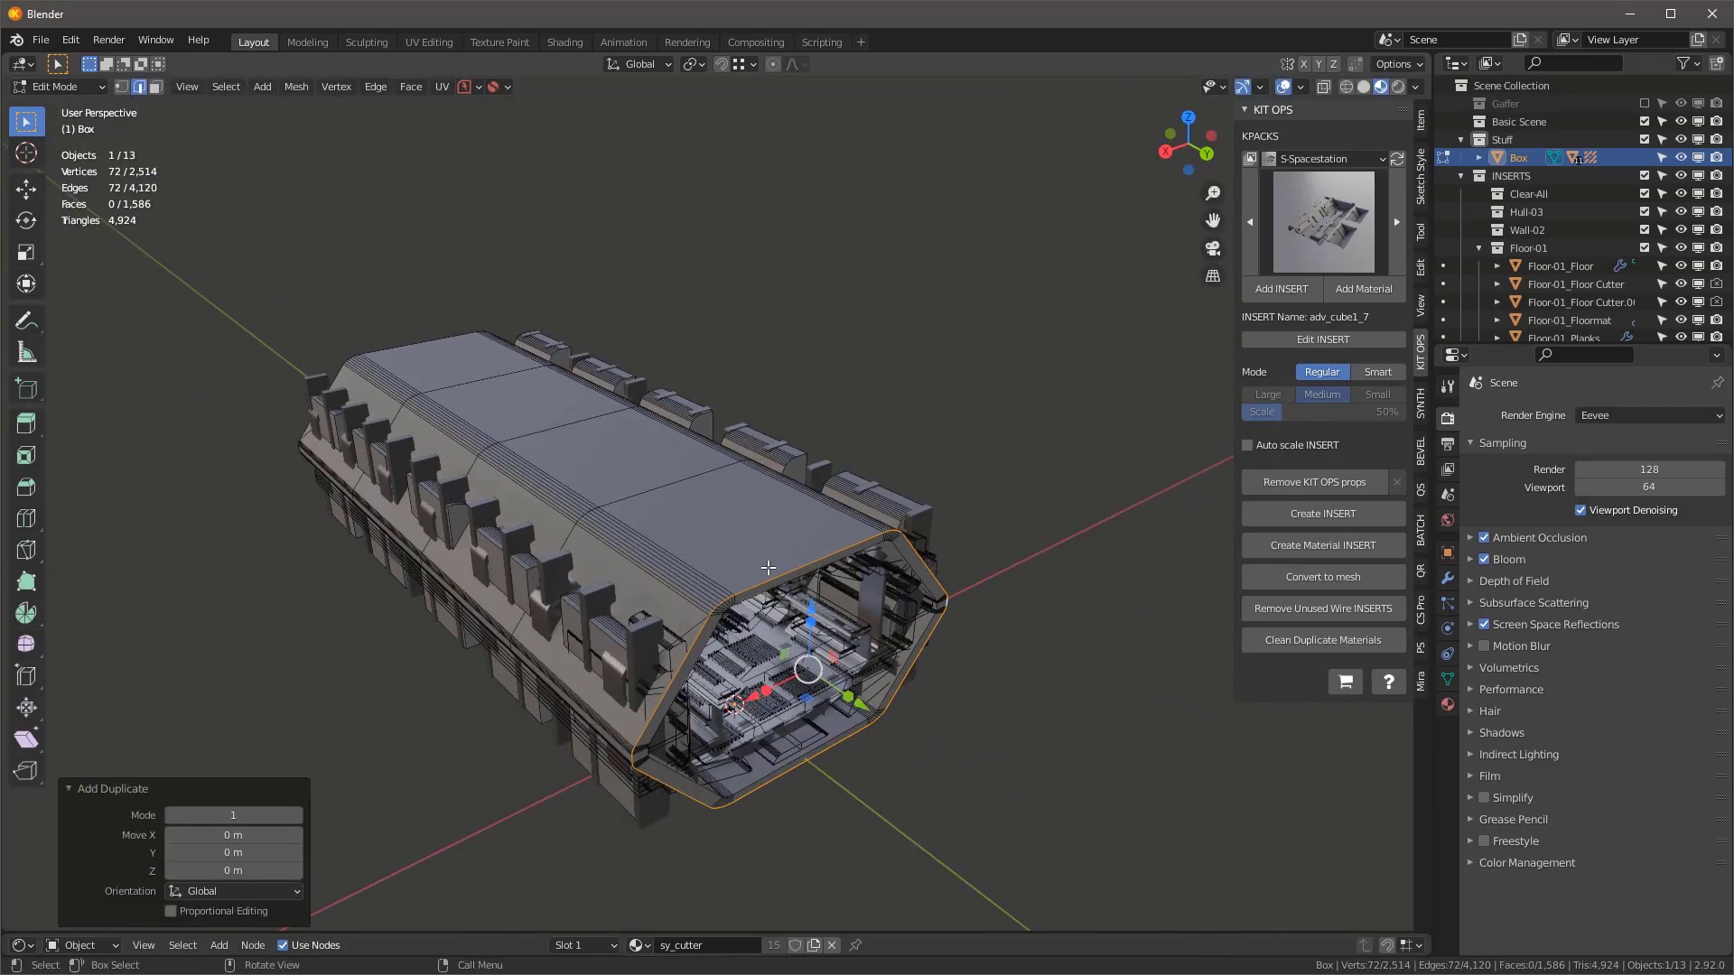
key(p)
click(836, 552)
- Fill the separated outline with a face and extrude it about 8 m back along the corridor's length
key(Tab)
click(876, 536)
key(Tab)
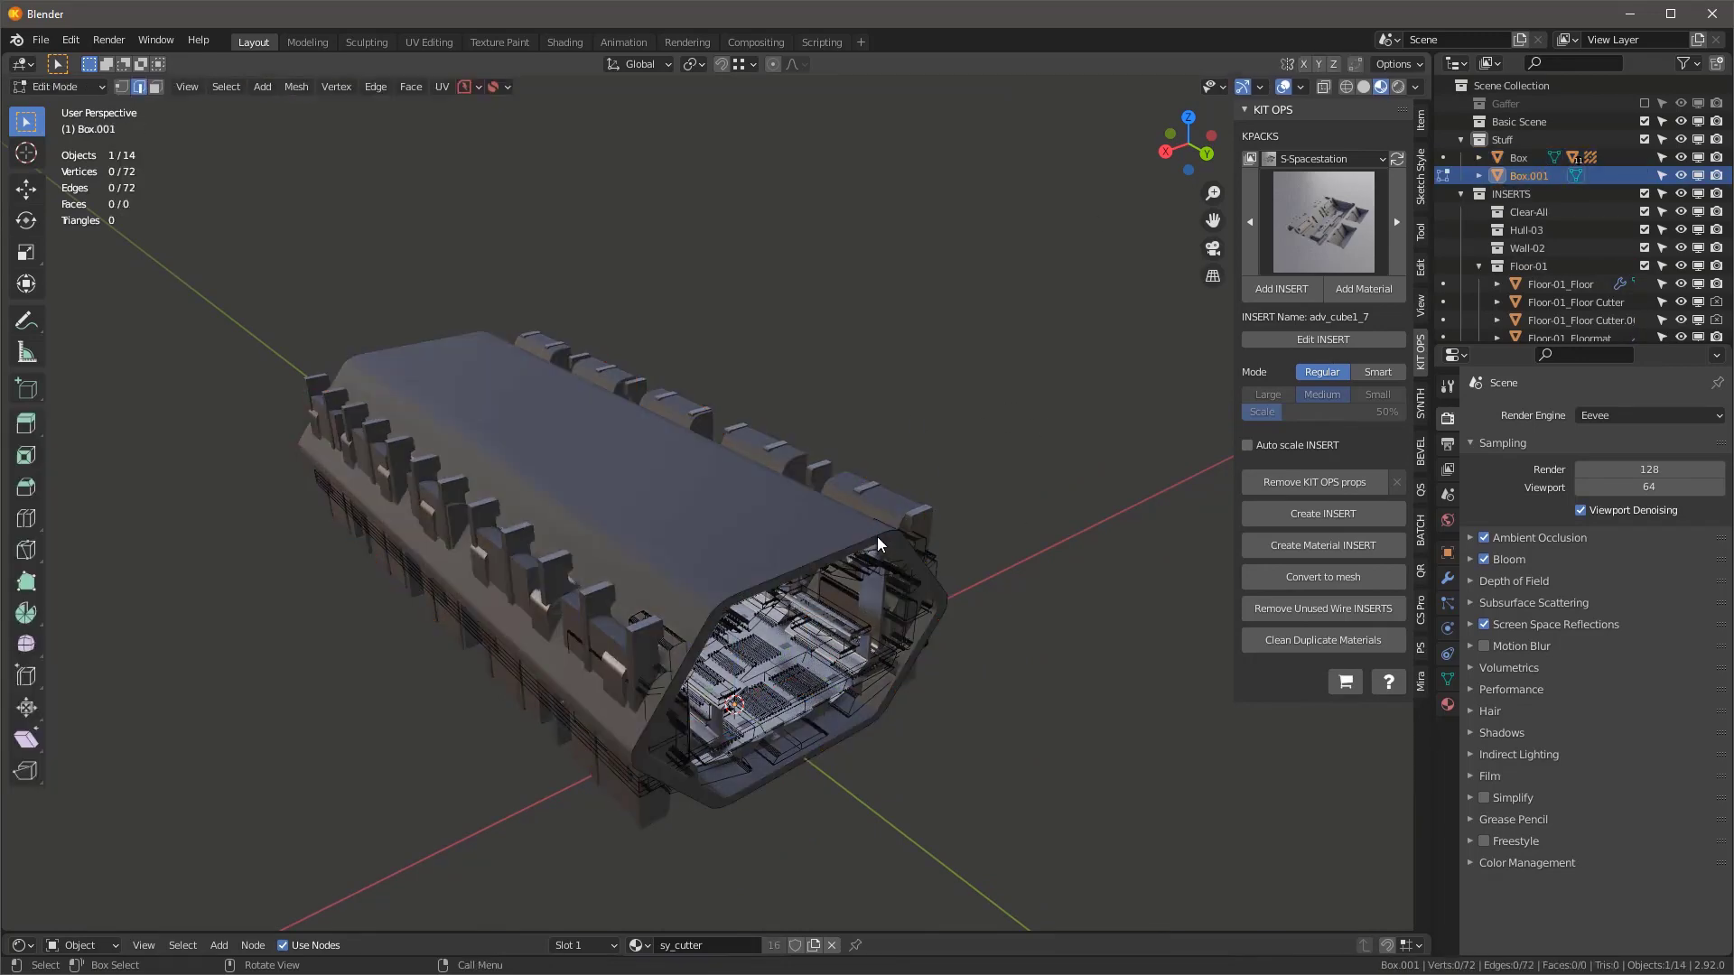
key(a)
key(f)
key(e)
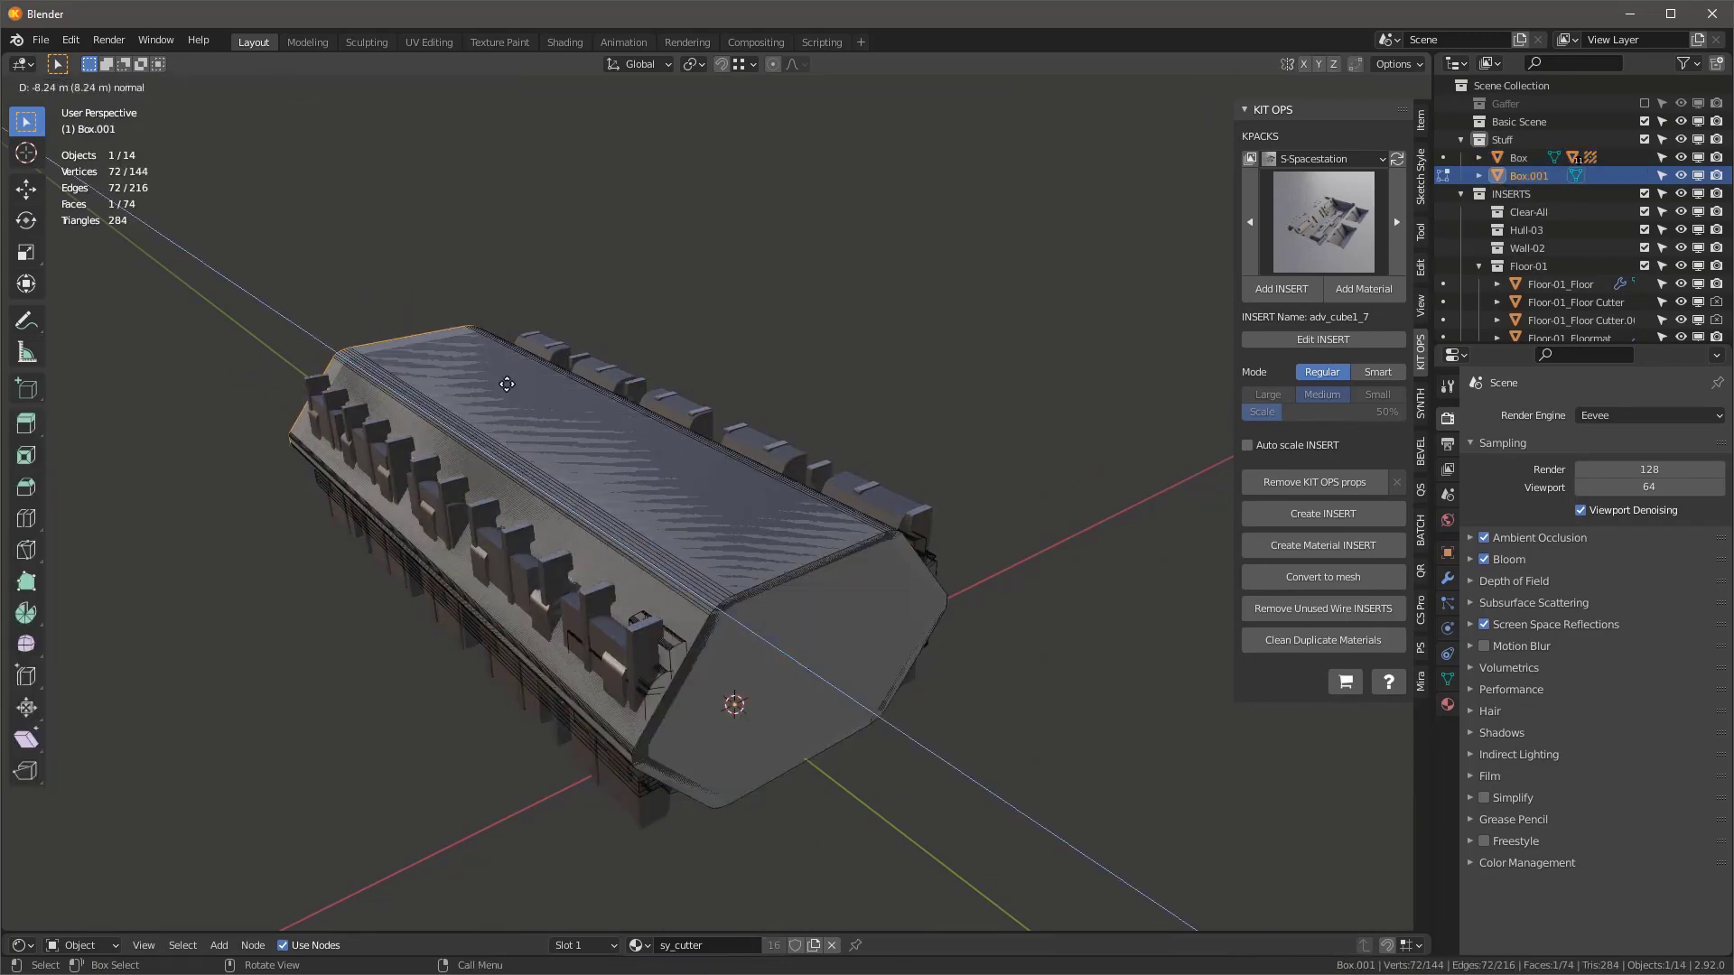
click(524, 390)
key(Tab)
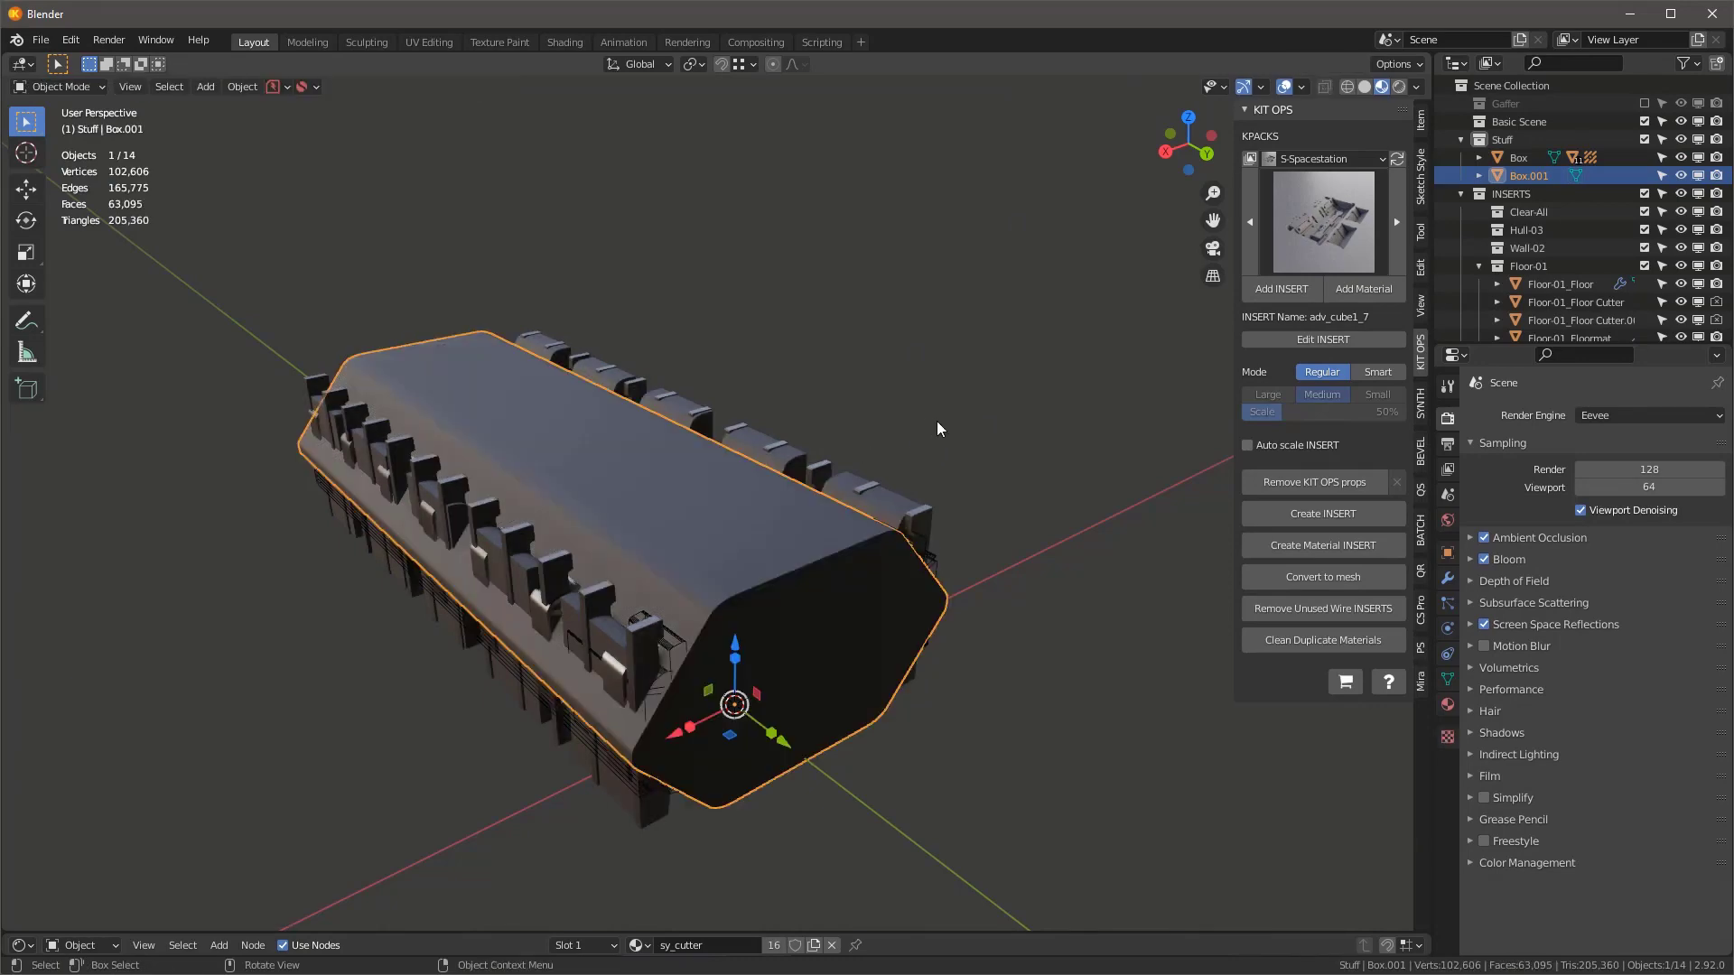
- Rename the extruded outline object as "cutter"
double_click(1528, 176)
text(cutter)
key(Return)
- Parent the cutter to the corridor box with Keep Transform enabled
scroll(813, 705, down, 2)
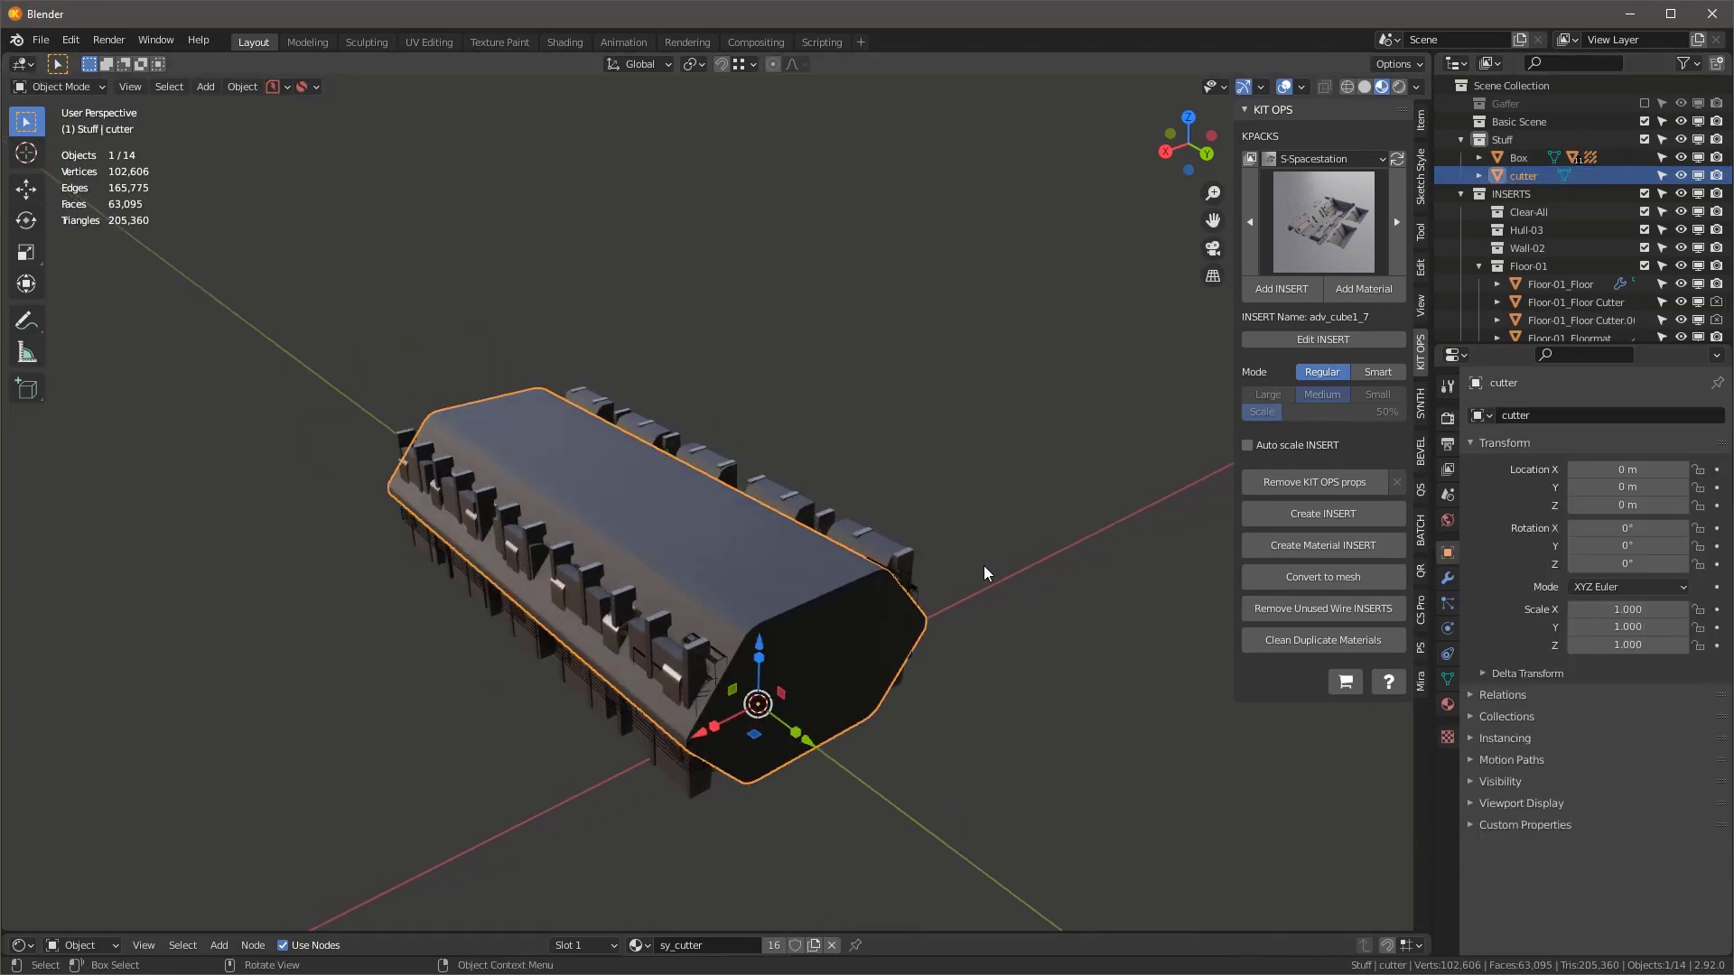
shift+click(903, 637)
key(q)
key(Return)
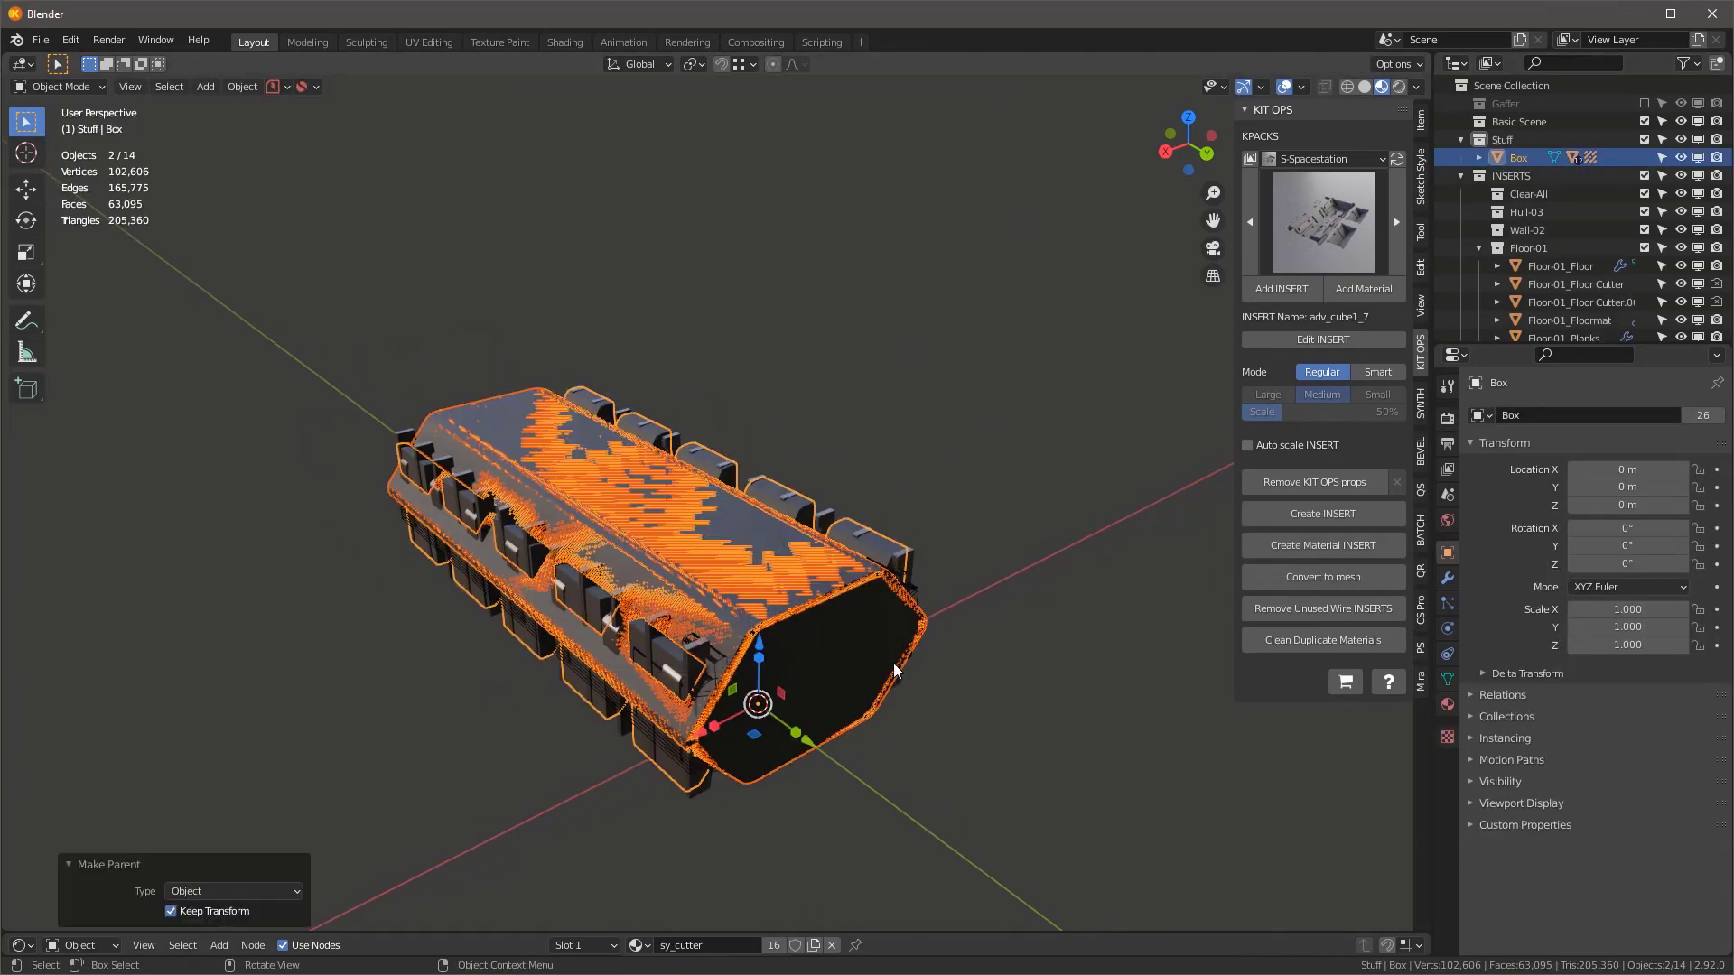
- Rotate the corridor box together with its cutter 90° around the X axis
text(rx90)
key(Return)
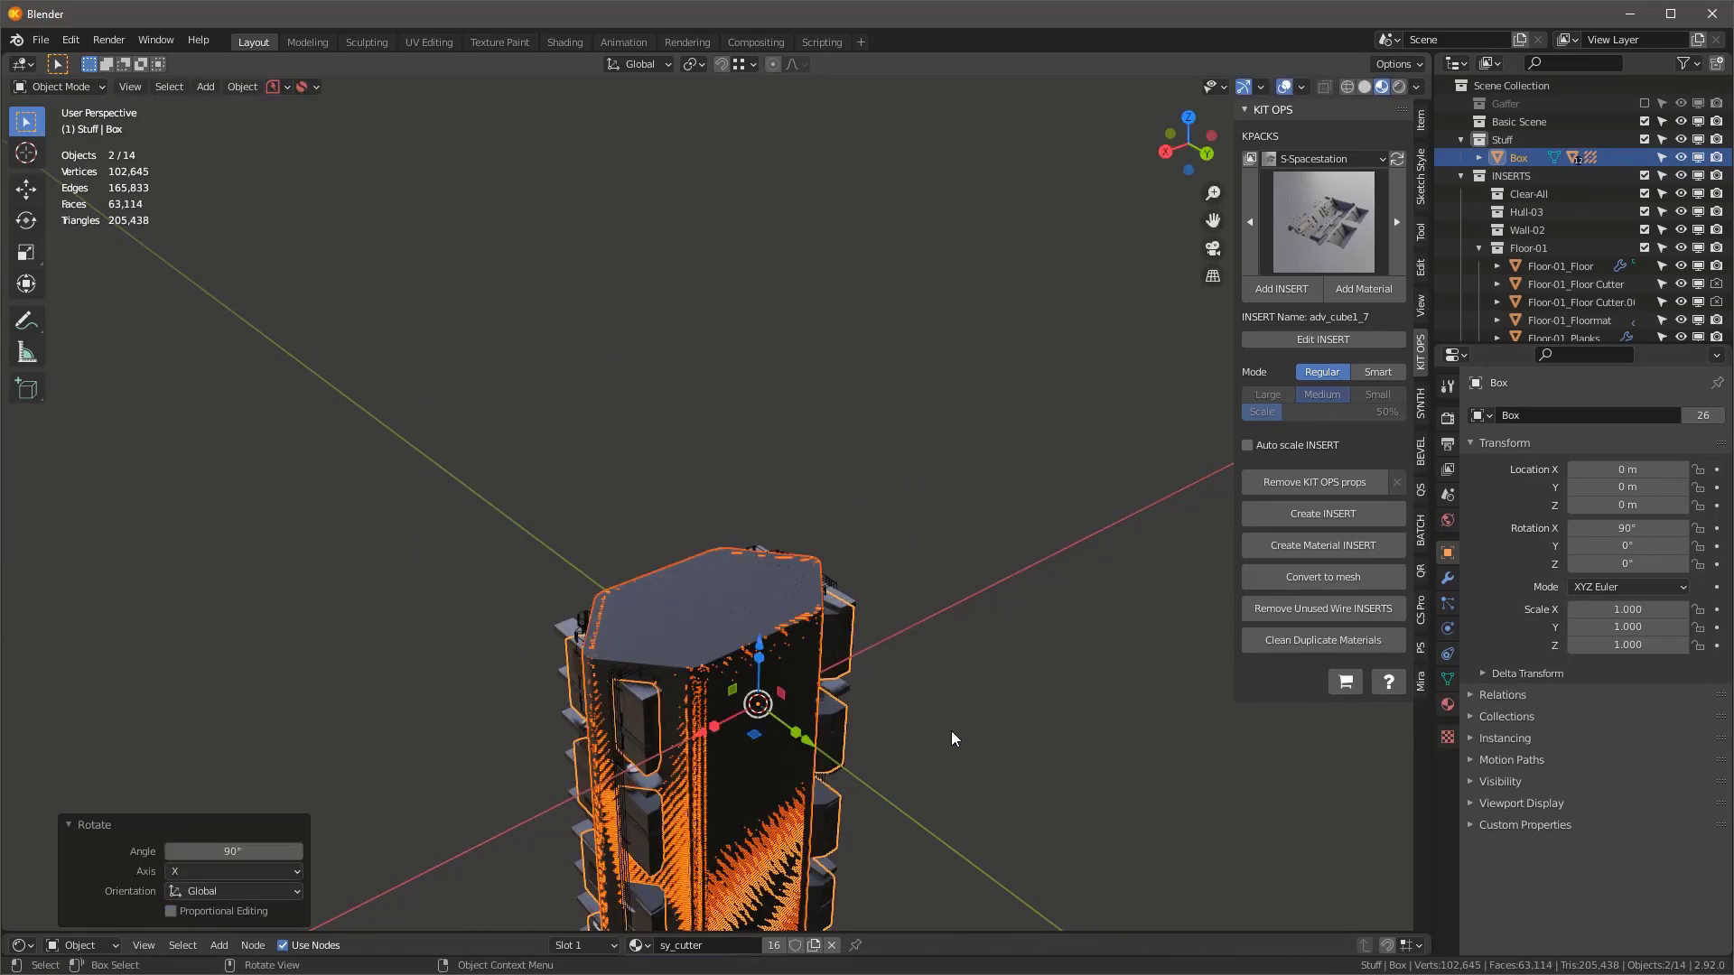
scroll(951, 730, down, 1)
shift+middle_drag(951, 730, 964, 464)
key(KP_1)
scroll(764, 356, up, 1)
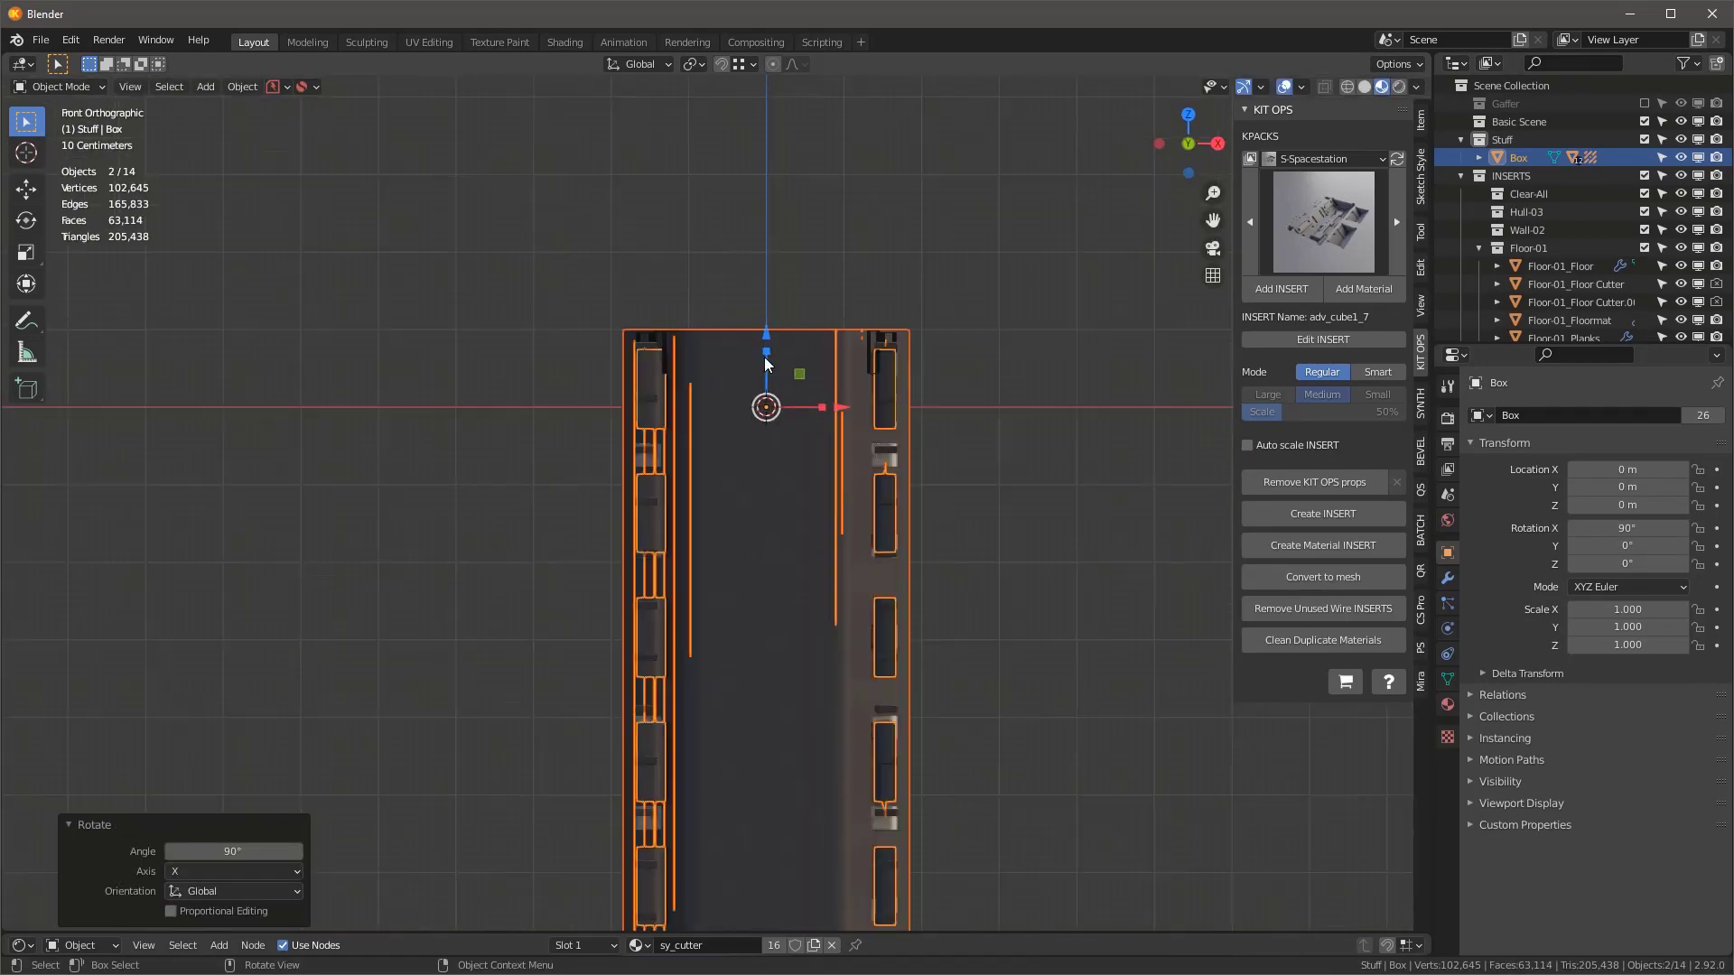
scroll(764, 355, down, 1)
shift+middle_drag(819, 397, 801, 370)
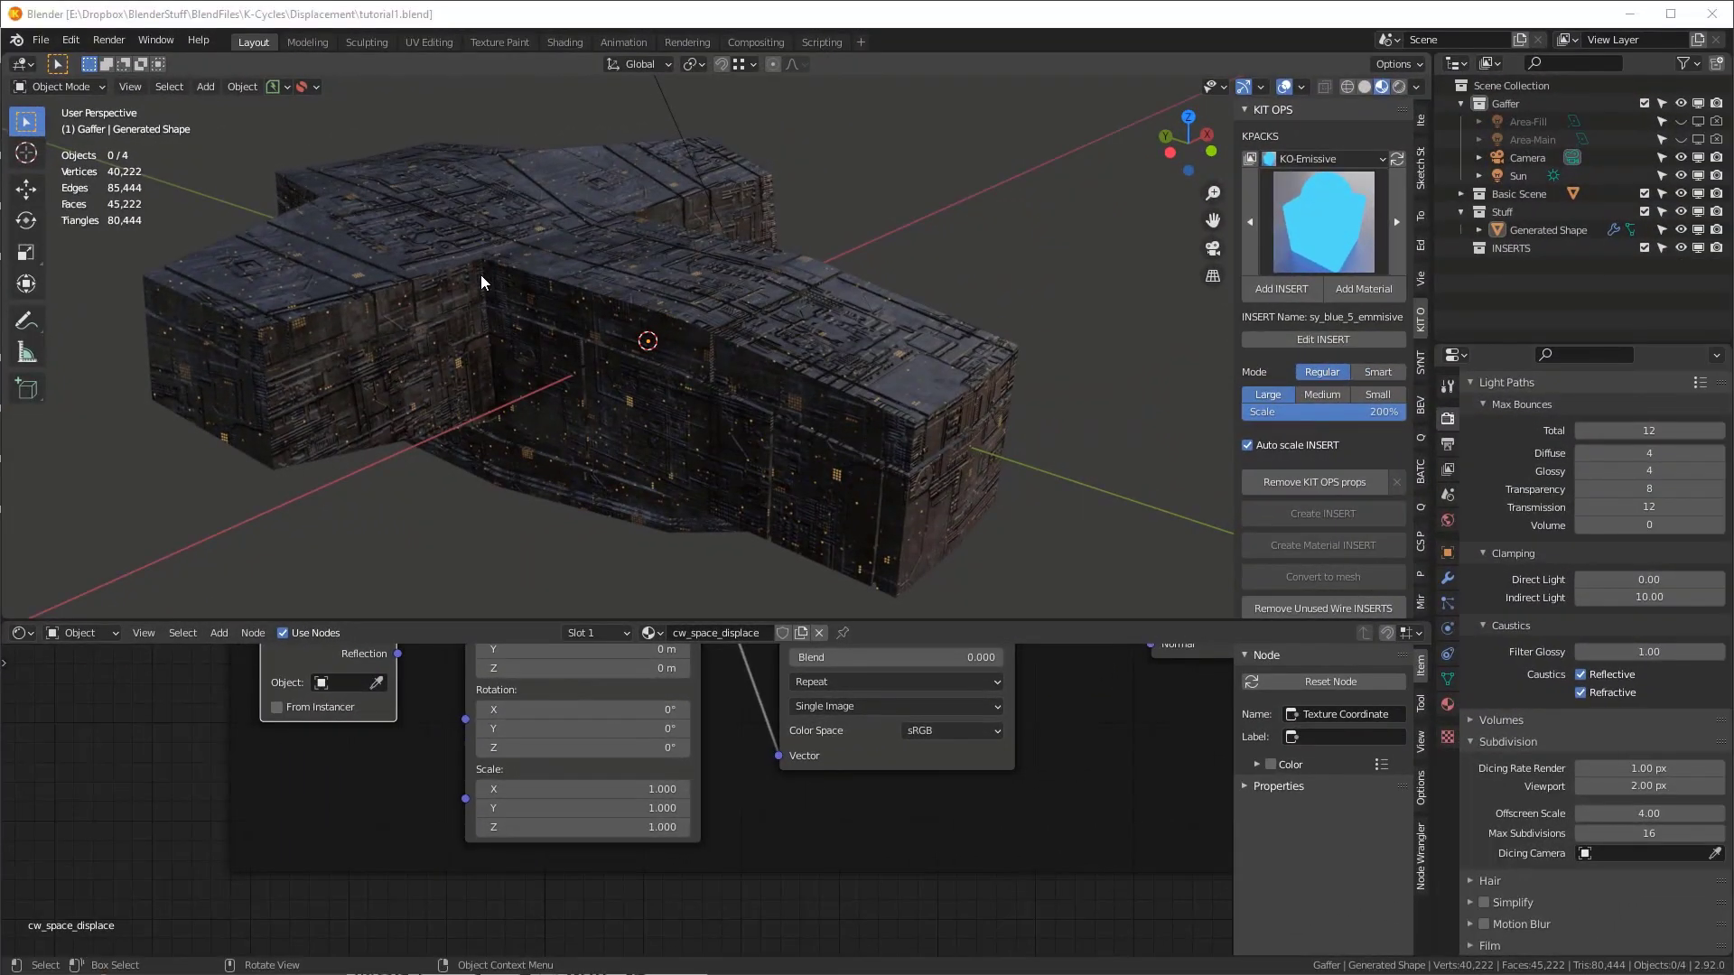
- Select the Generated Shape ship in solid shading and choose the corridor1 INSERT from the S-Spacestation KPACK
middle_drag(481, 275, 795, 244)
scroll(794, 244, up, 4)
click(714, 271)
middle_drag(685, 272, 721, 279)
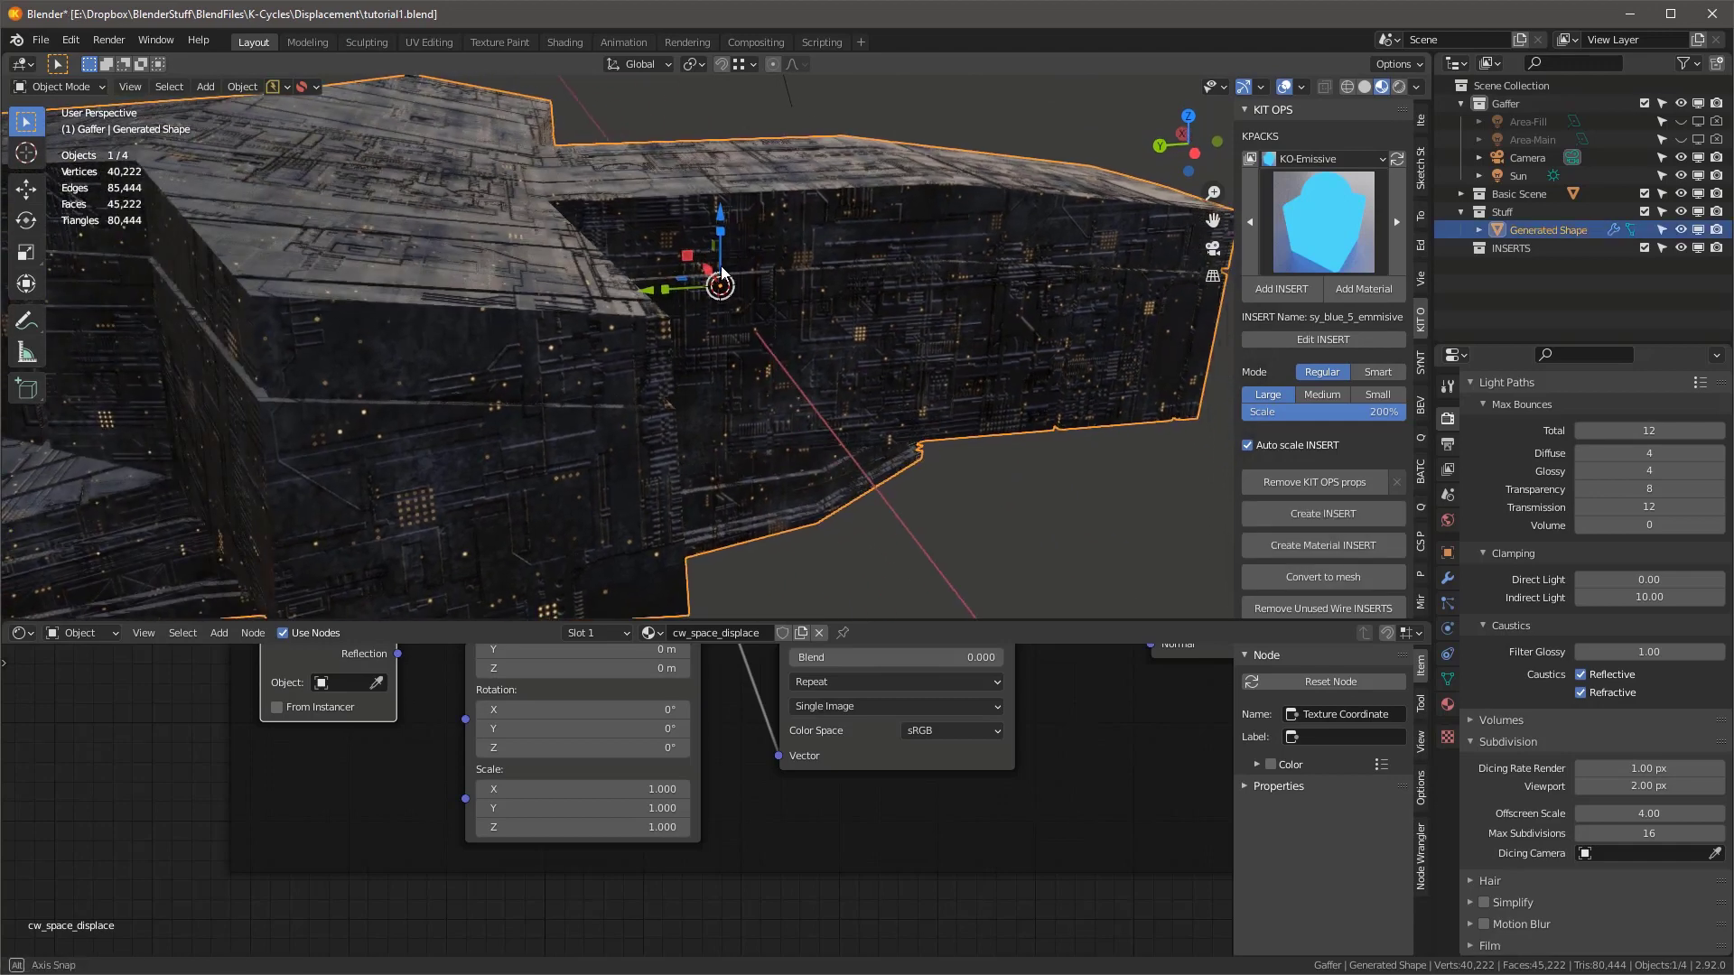
key(z)
mouse_move(881, 295)
middle_down()
mouse_move(743, 325)
mouse_move(759, 341)
mouse_move(844, 333)
mouse_move(774, 271)
mouse_move(570, 390)
mouse_move(702, 356)
mouse_move(778, 419)
mouse_move(786, 352)
middle_up()
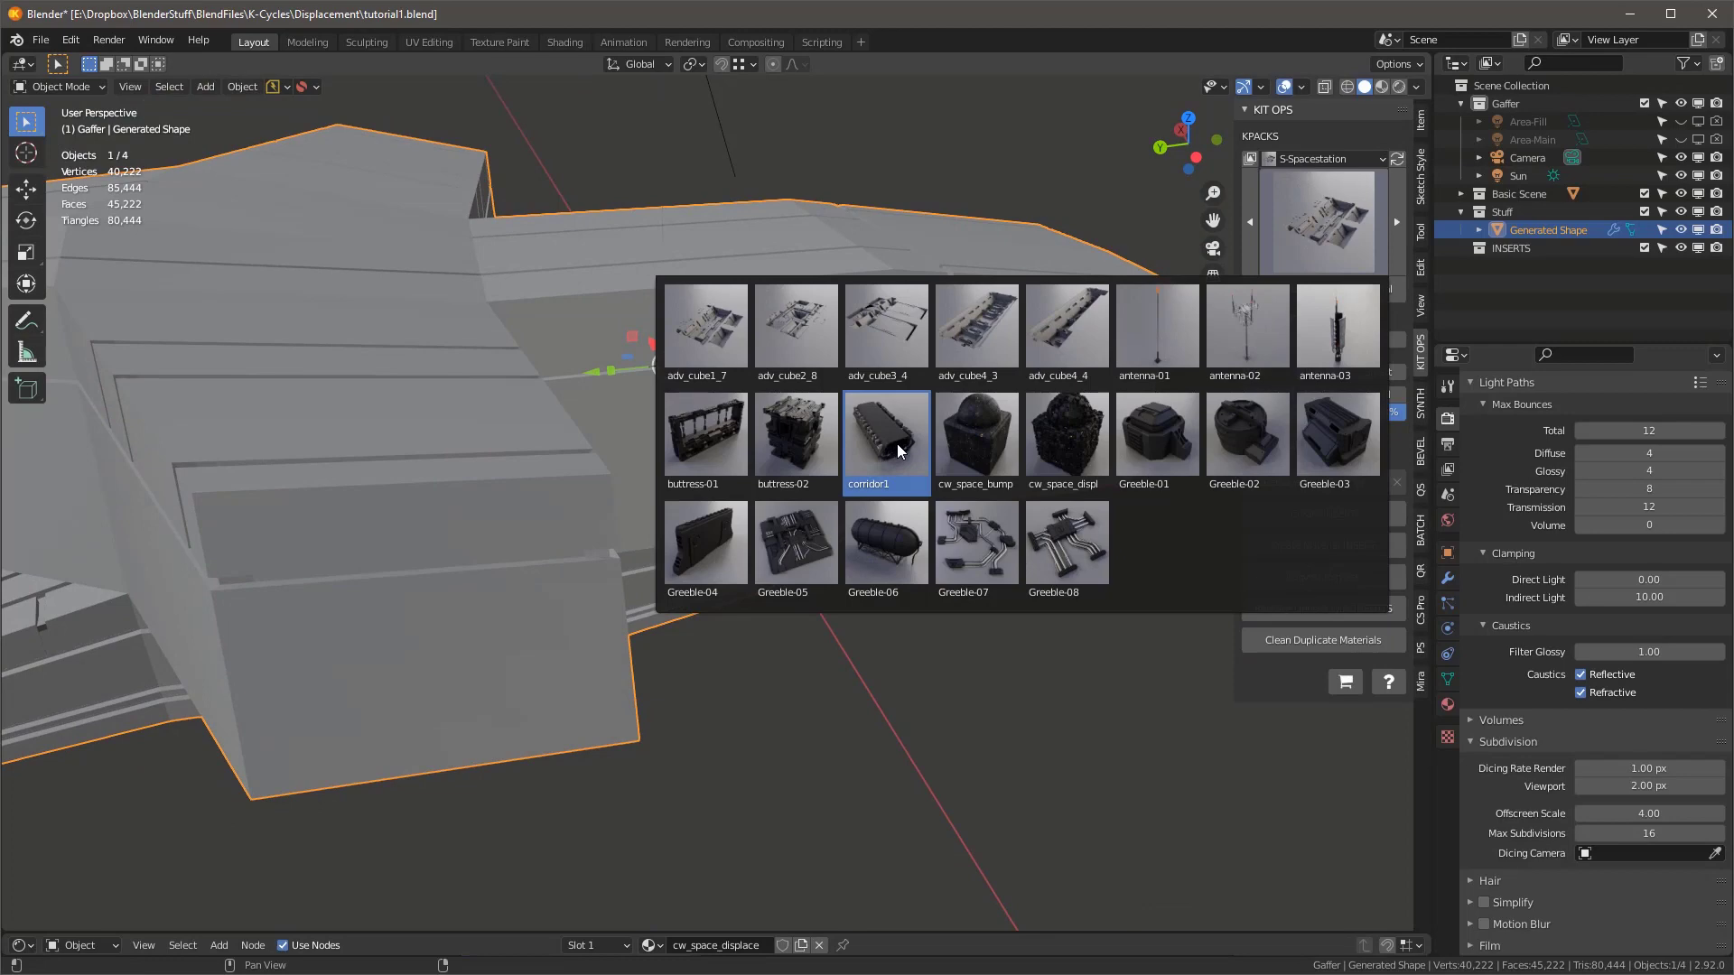
click(897, 441)
- Check the ship's overall dimensions to judge how large the corridor INSERT should be
mouse_move(701, 287)
middle_down()
mouse_move(634, 276)
mouse_move(684, 284)
middle_up()
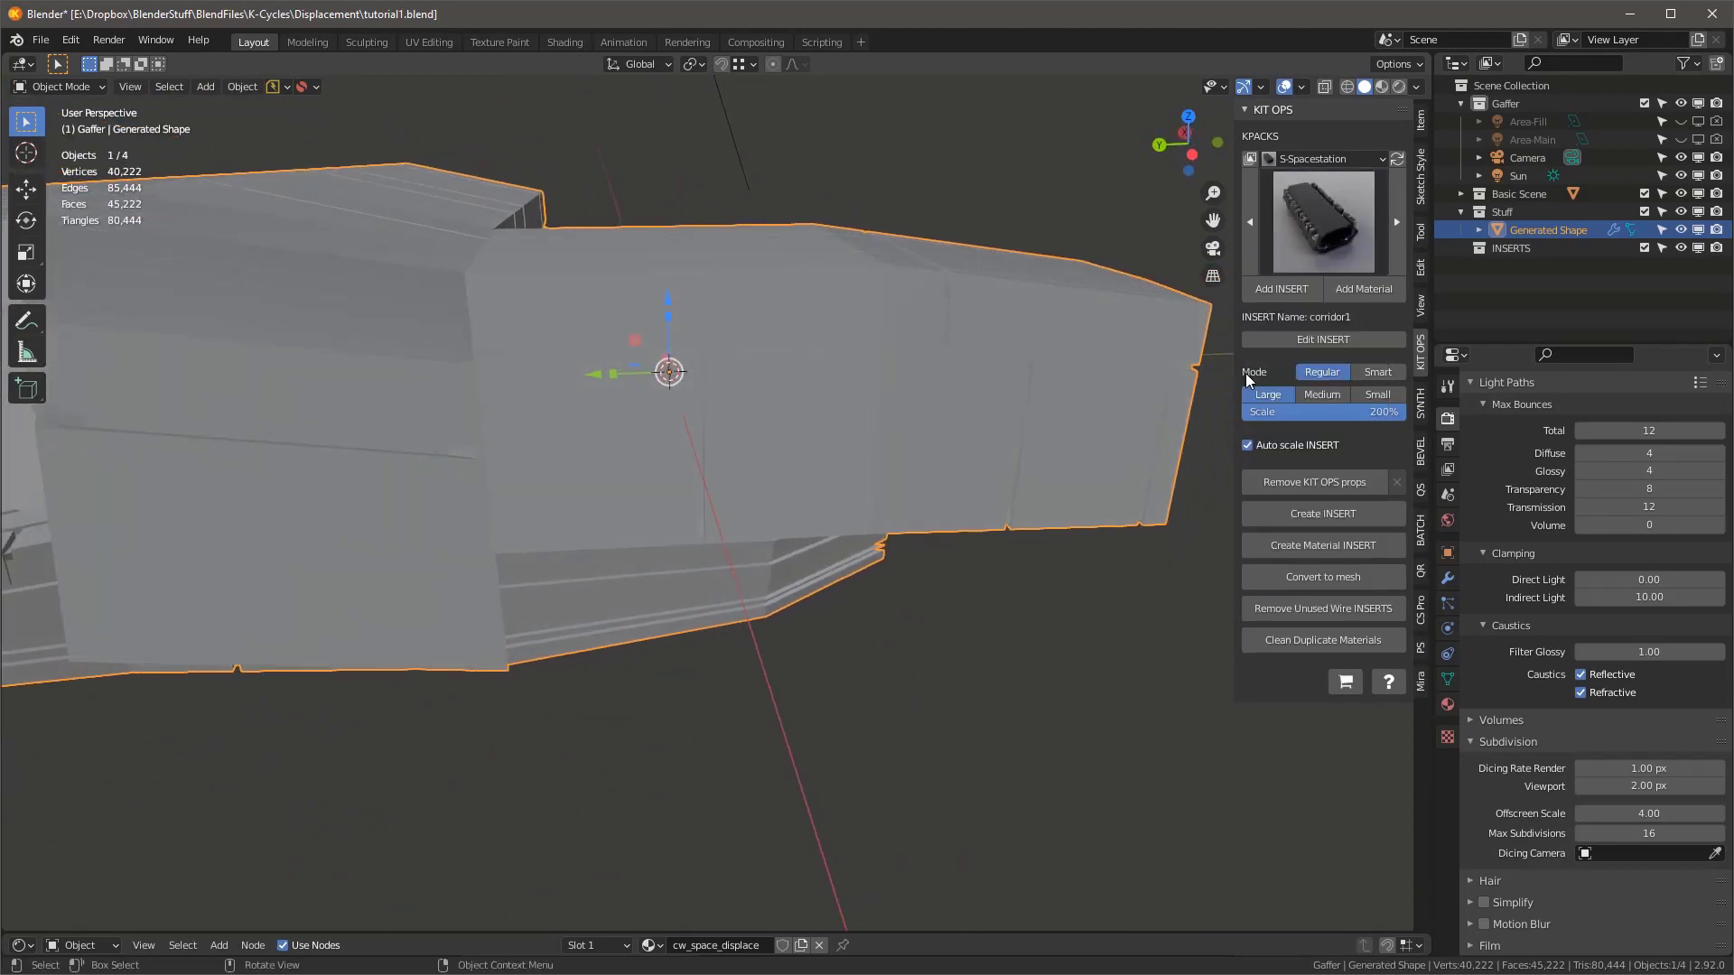
middle_drag(842, 377, 774, 335)
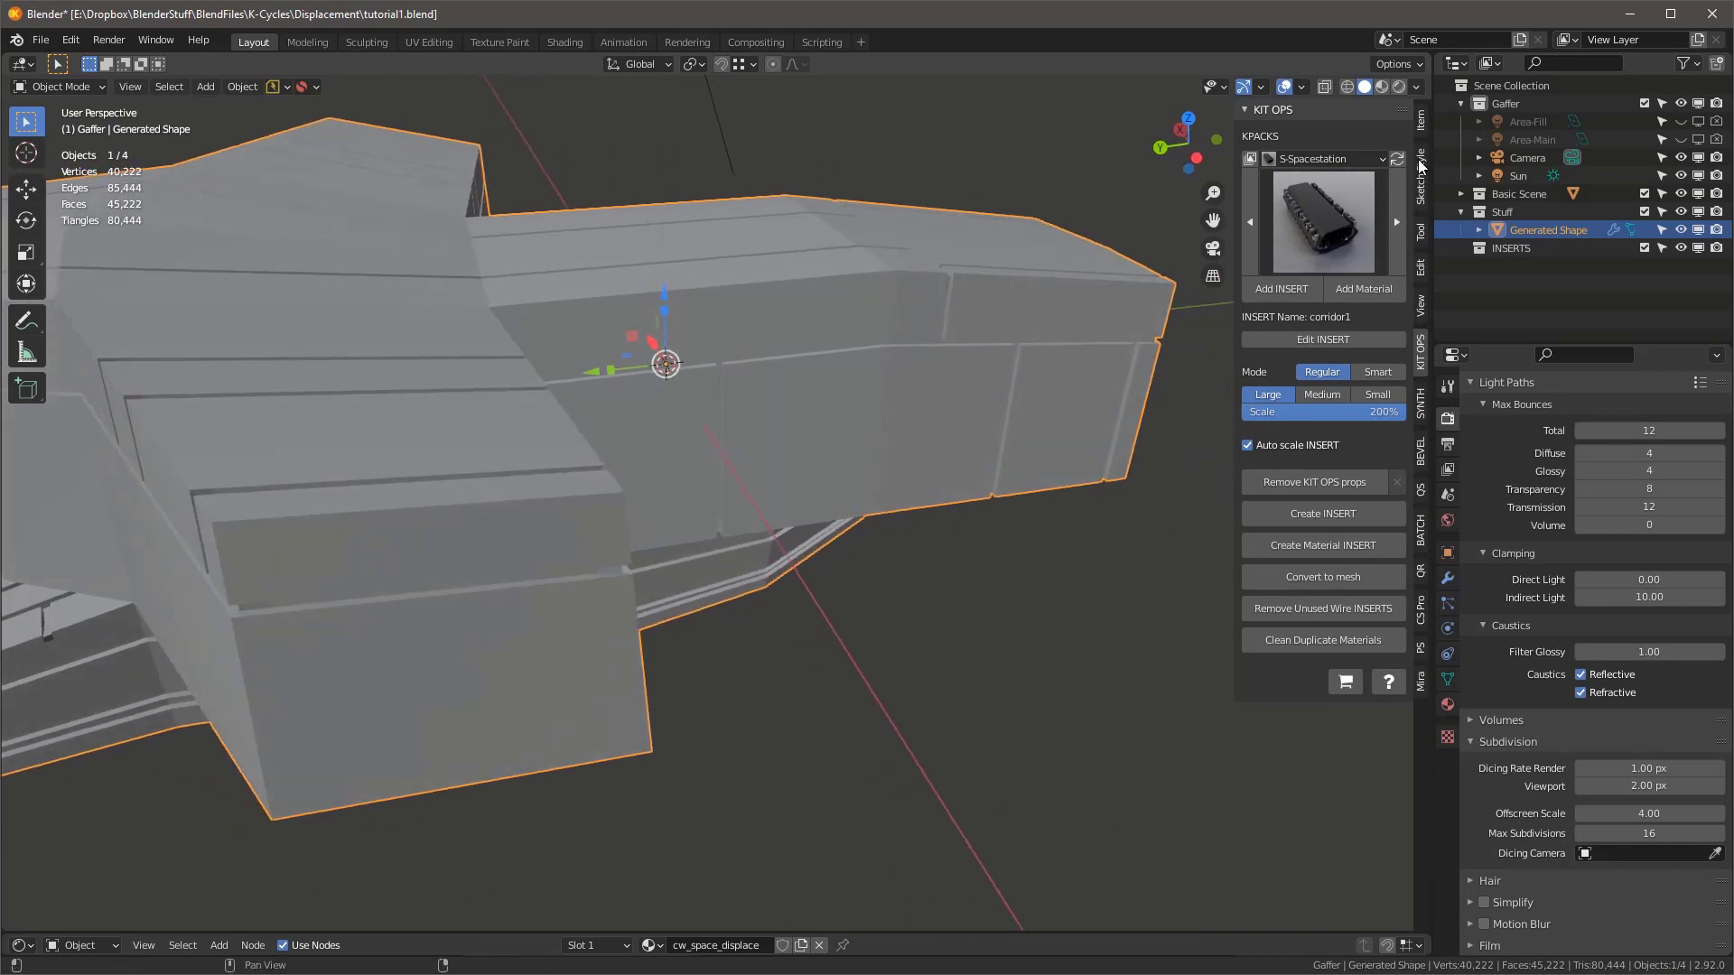
click(1422, 127)
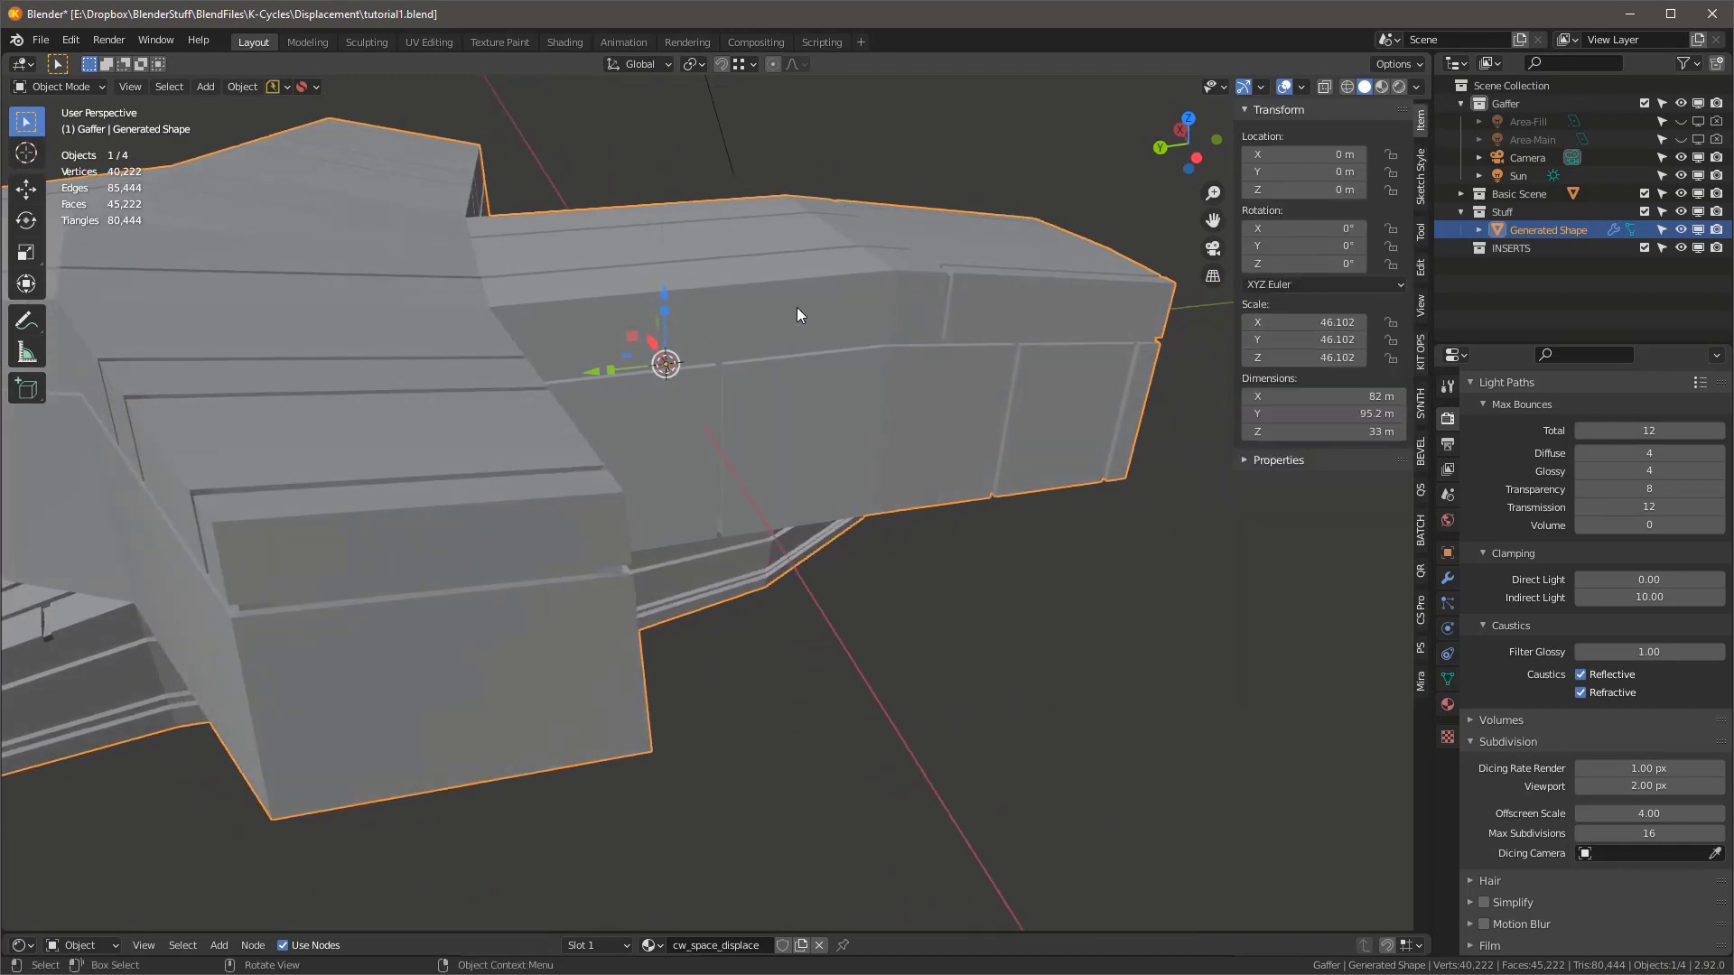
mouse_move(883, 340)
middle_down()
mouse_move(811, 314)
mouse_move(888, 379)
mouse_move(885, 342)
middle_up()
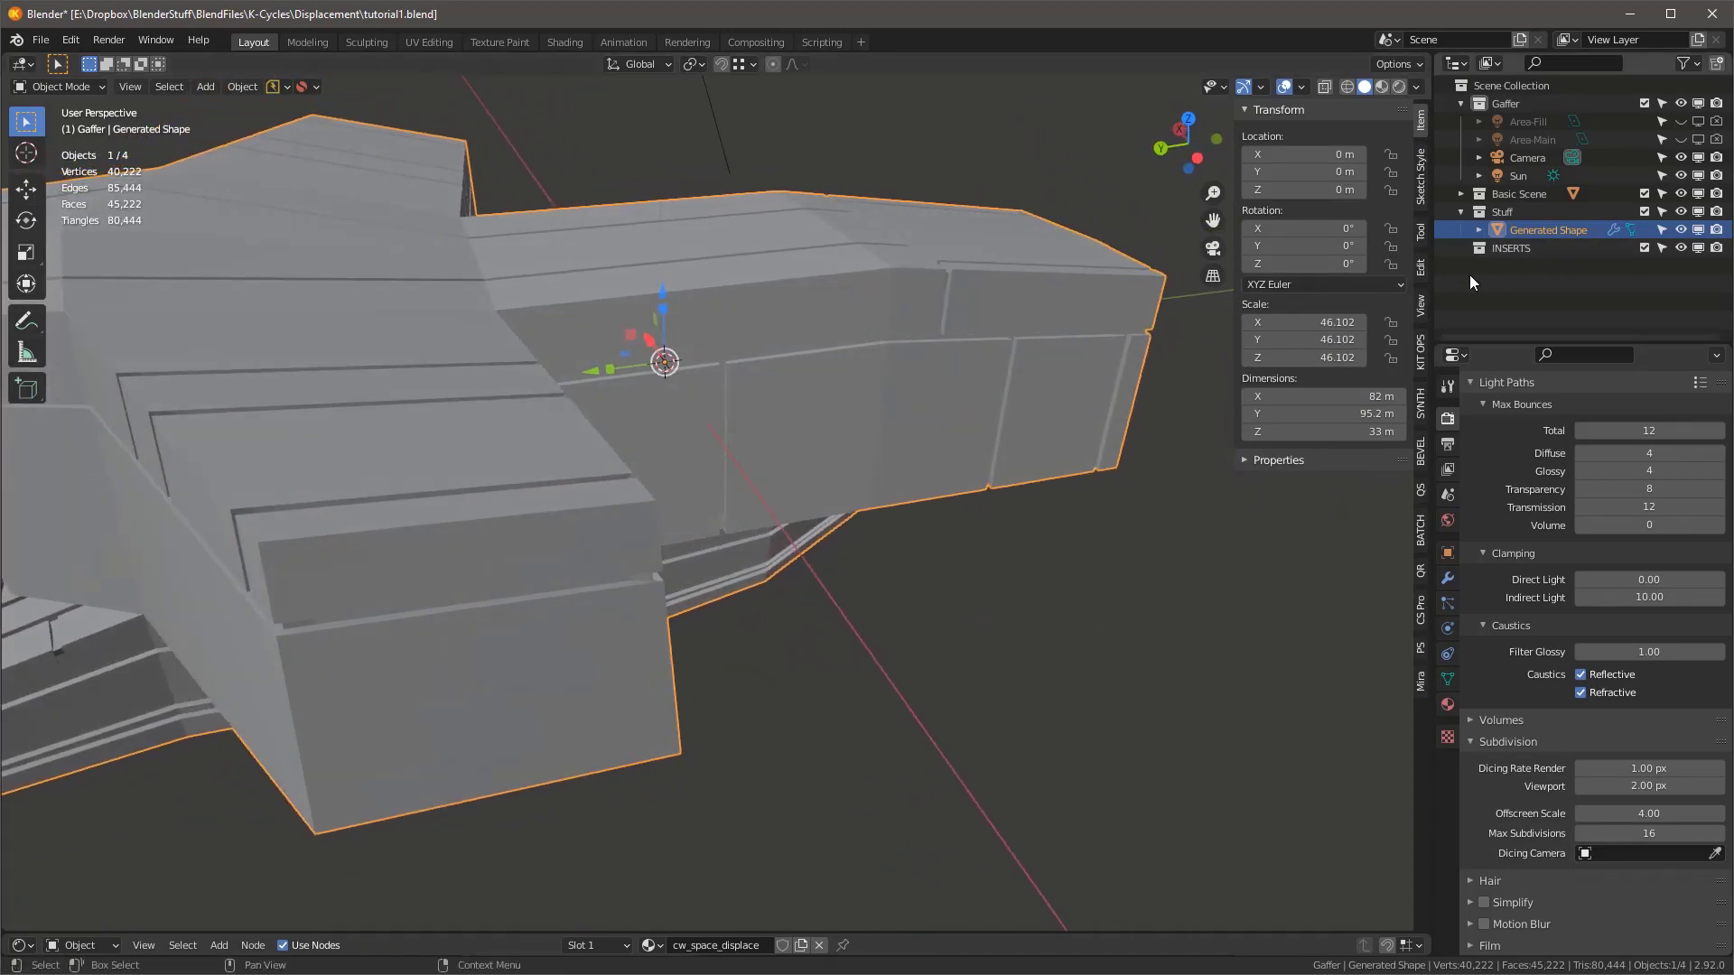
click(1421, 352)
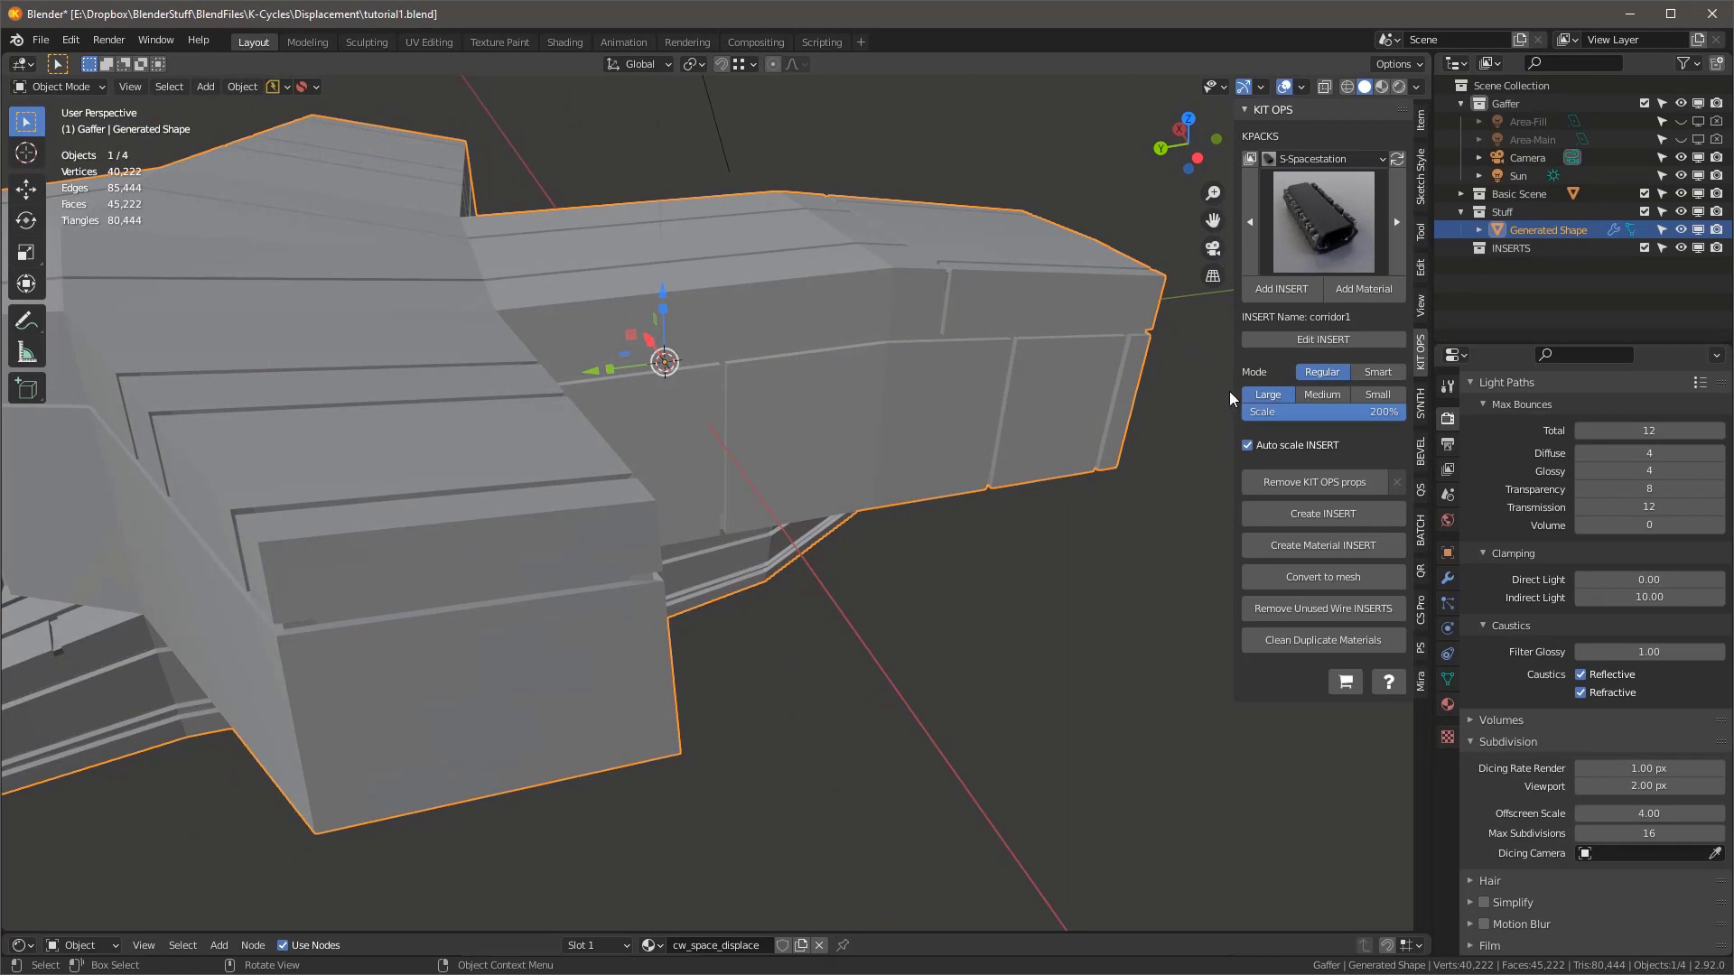
- Set the KIT OPS INSERT scale to 400%
click(1368, 415)
text(400)
key(Return)
middle_drag(1022, 368, 1147, 321)
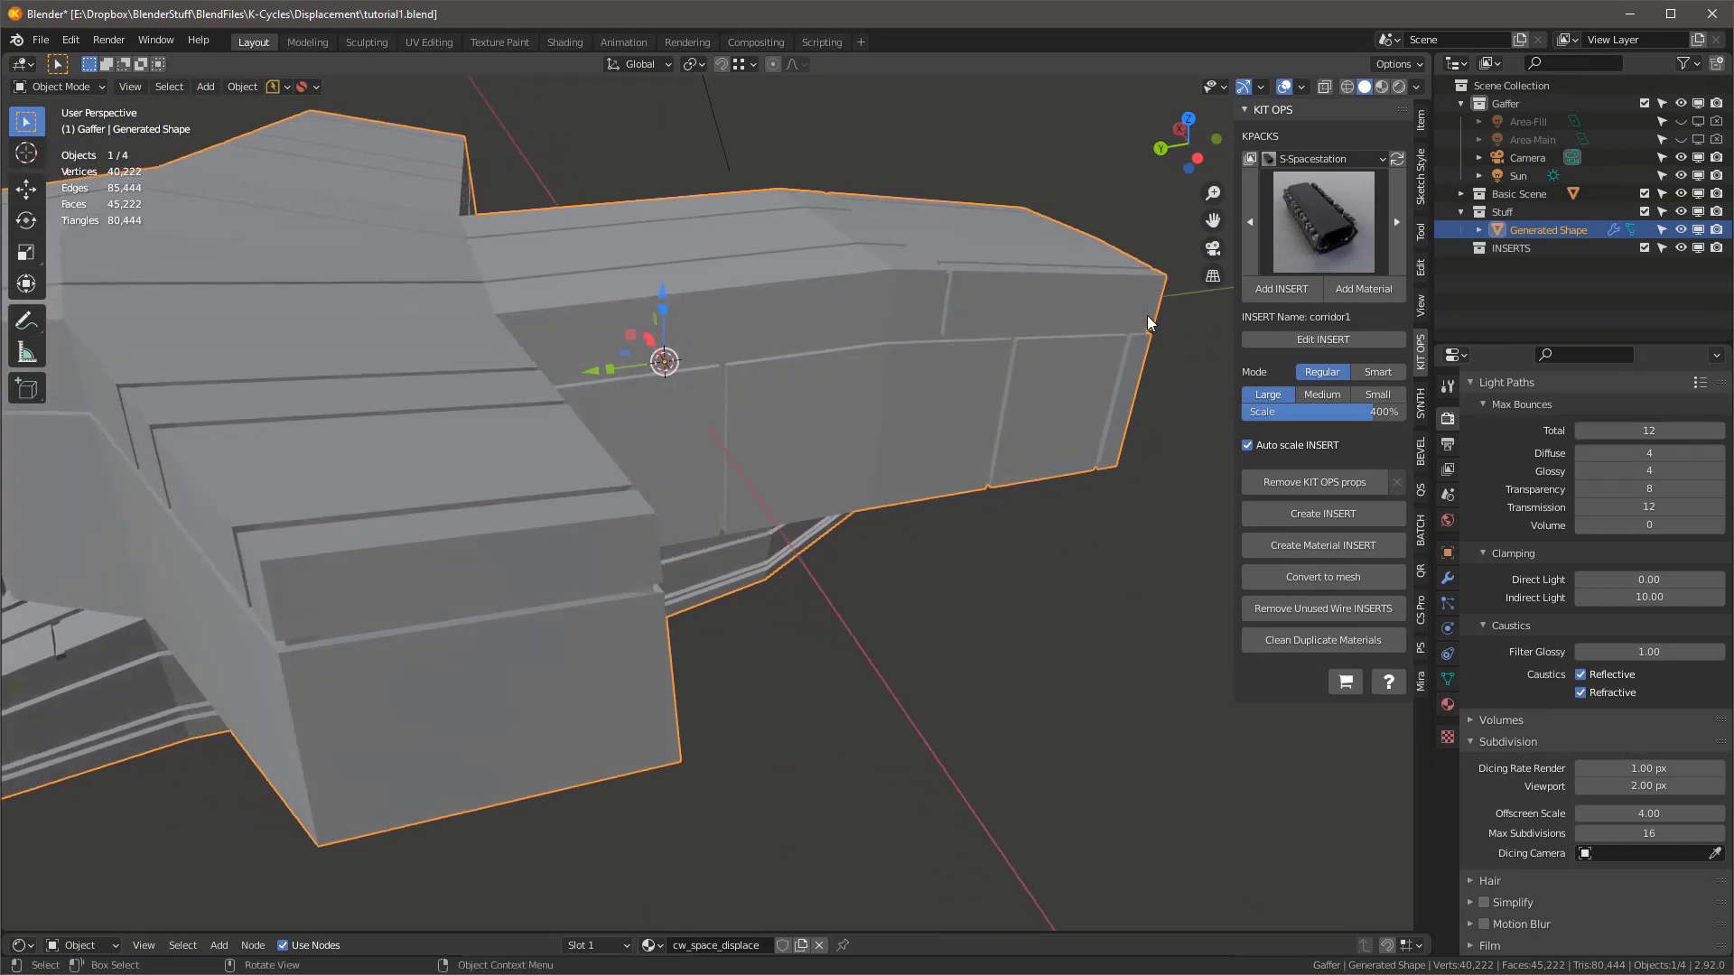
- Place the corridor1 INSERT on the side wall of the ship's long hull section and show it from above in X-ray
click(1292, 287)
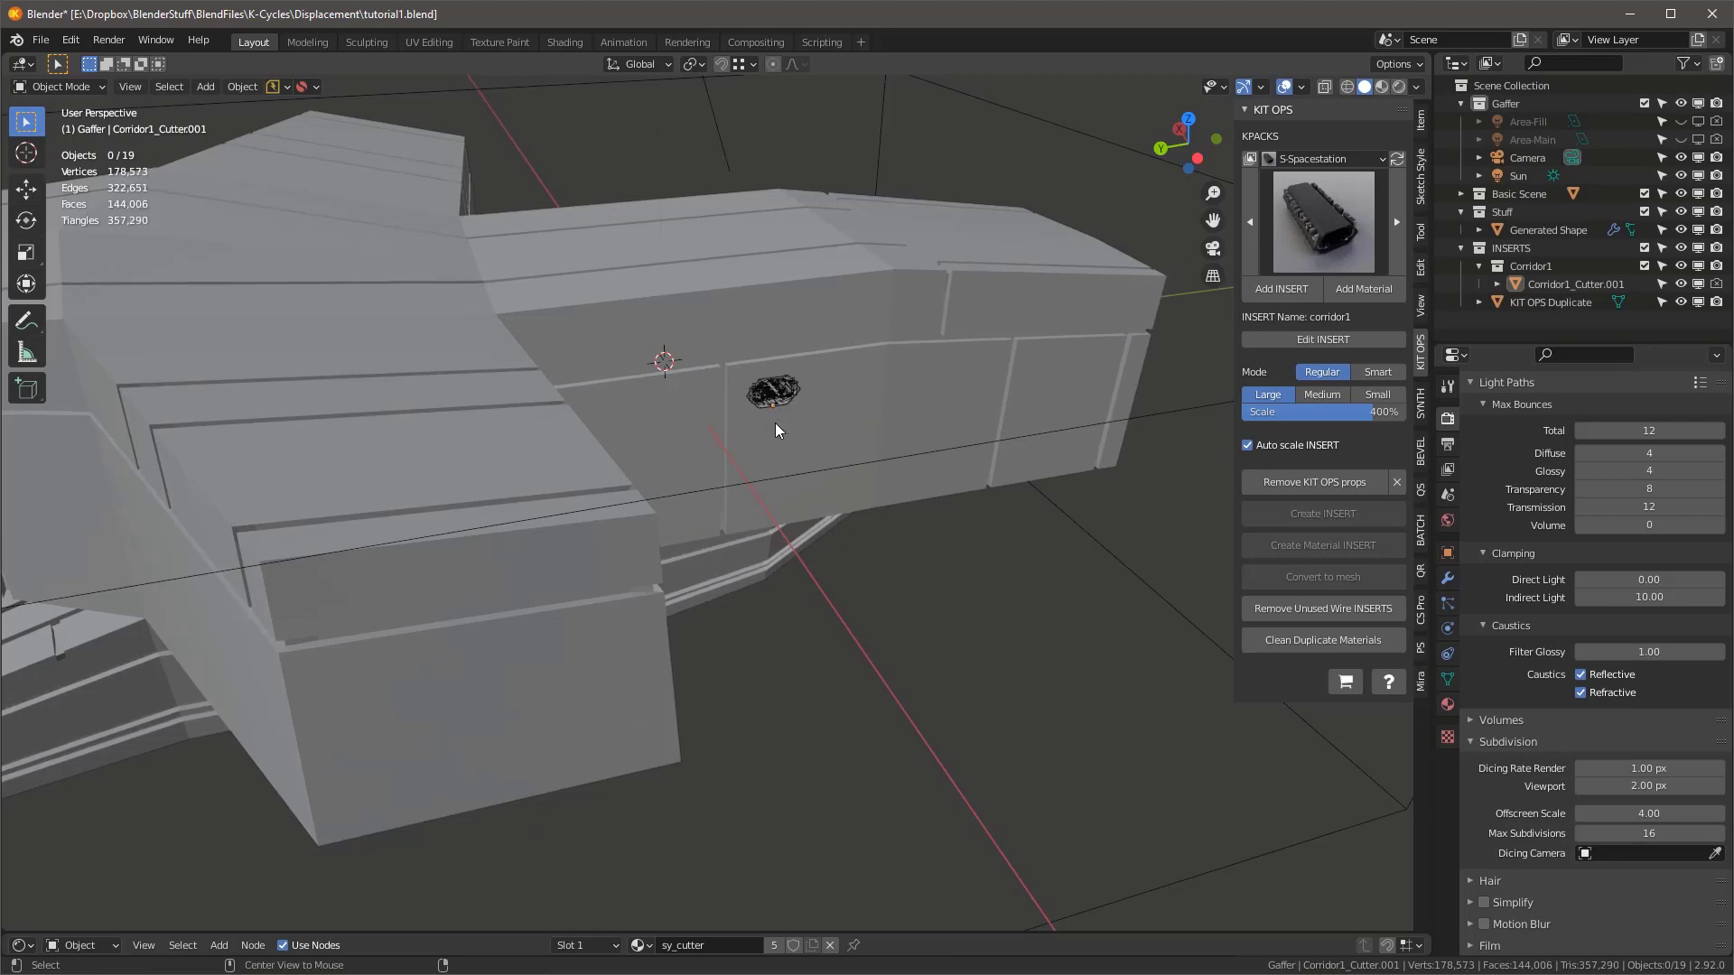
click(775, 425)
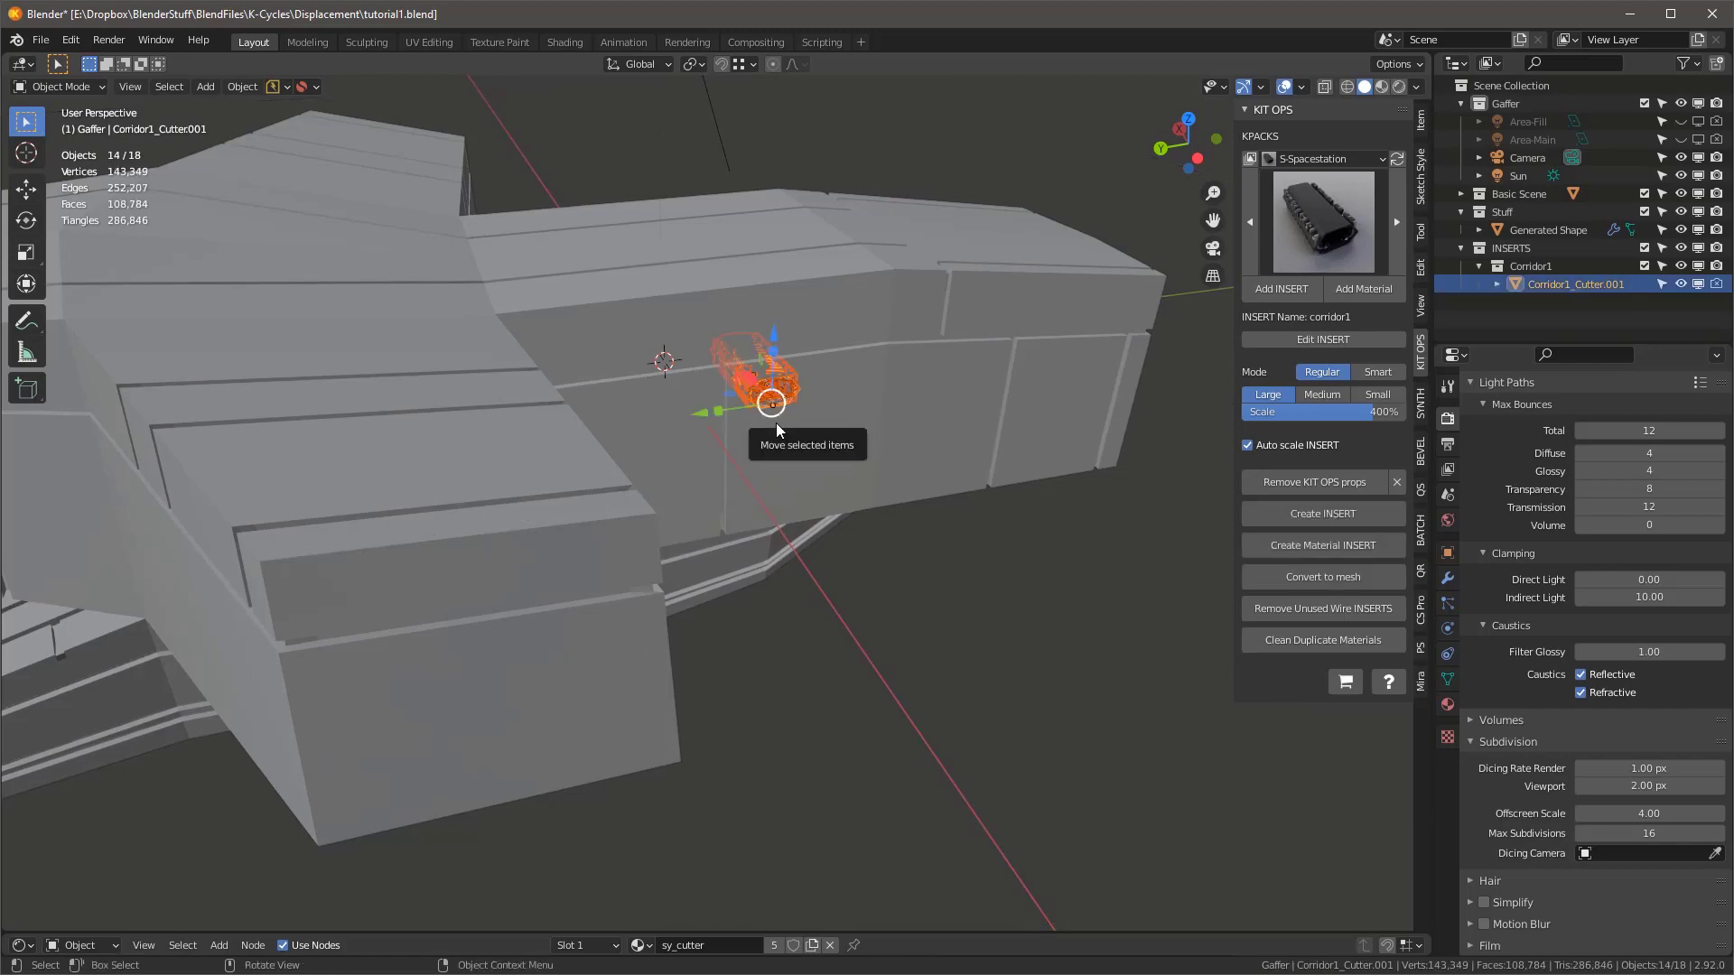
middle_drag(775, 425, 725, 523)
key(KP_5)
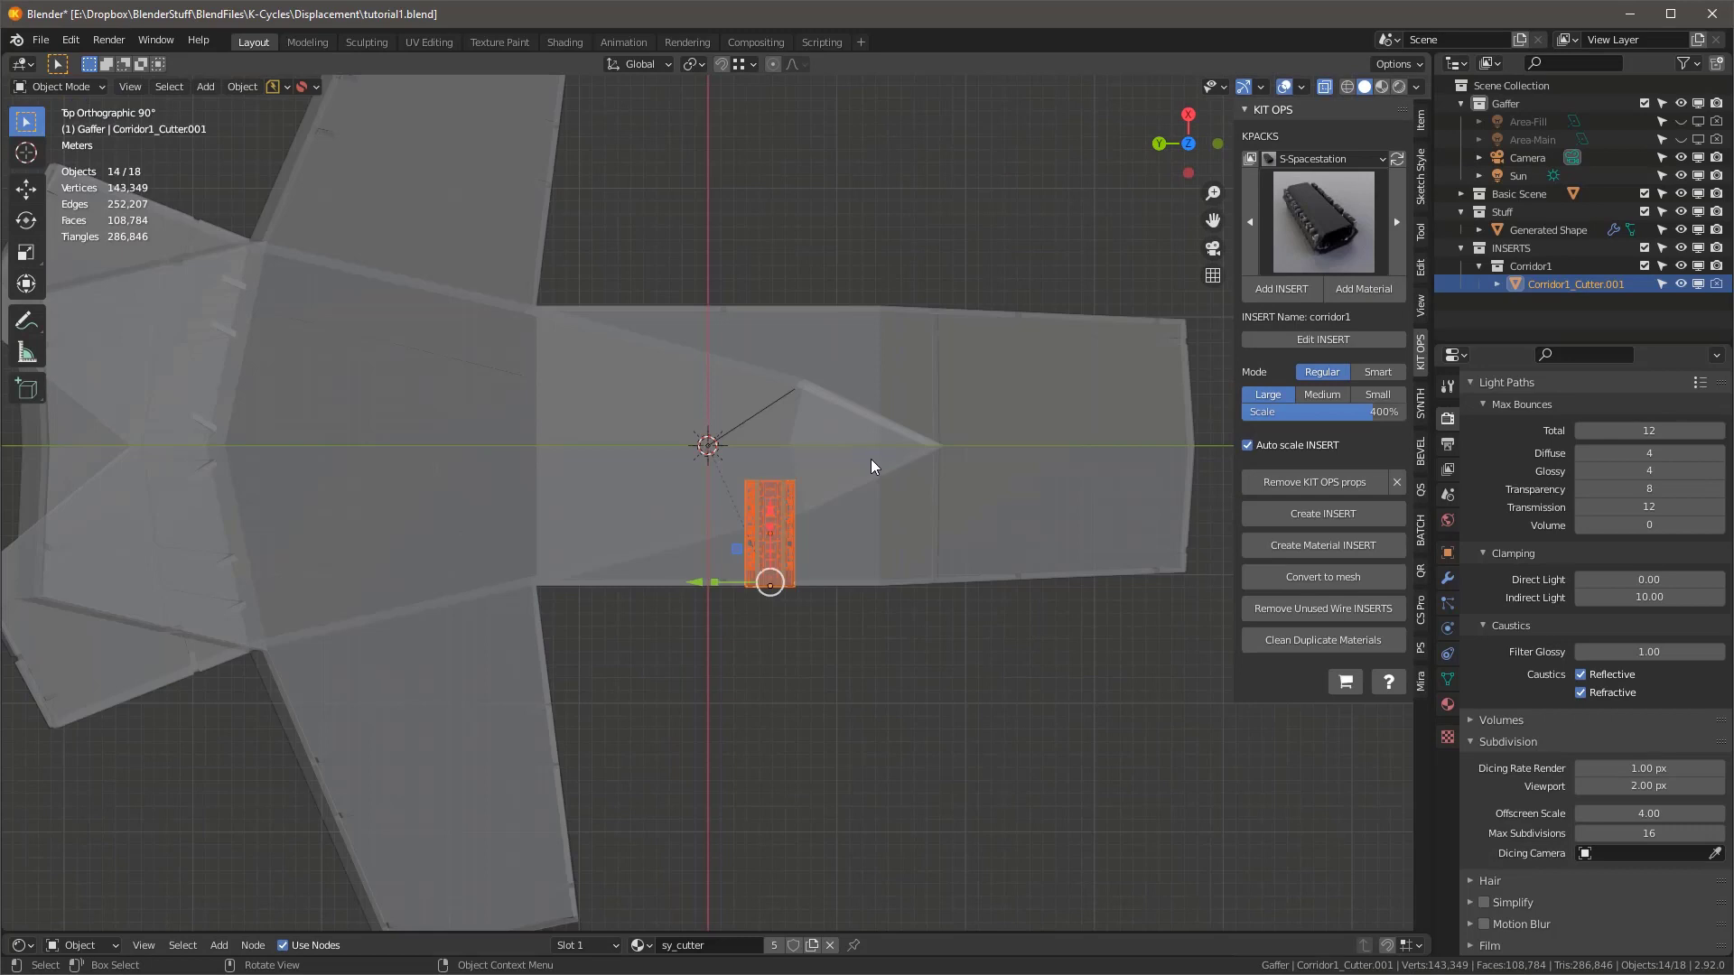
- Scale the corridor1 INSERT by about 2.663 to span the hull's width and move it about 4.63 m in Y and -3.31 m in Z
key(s)
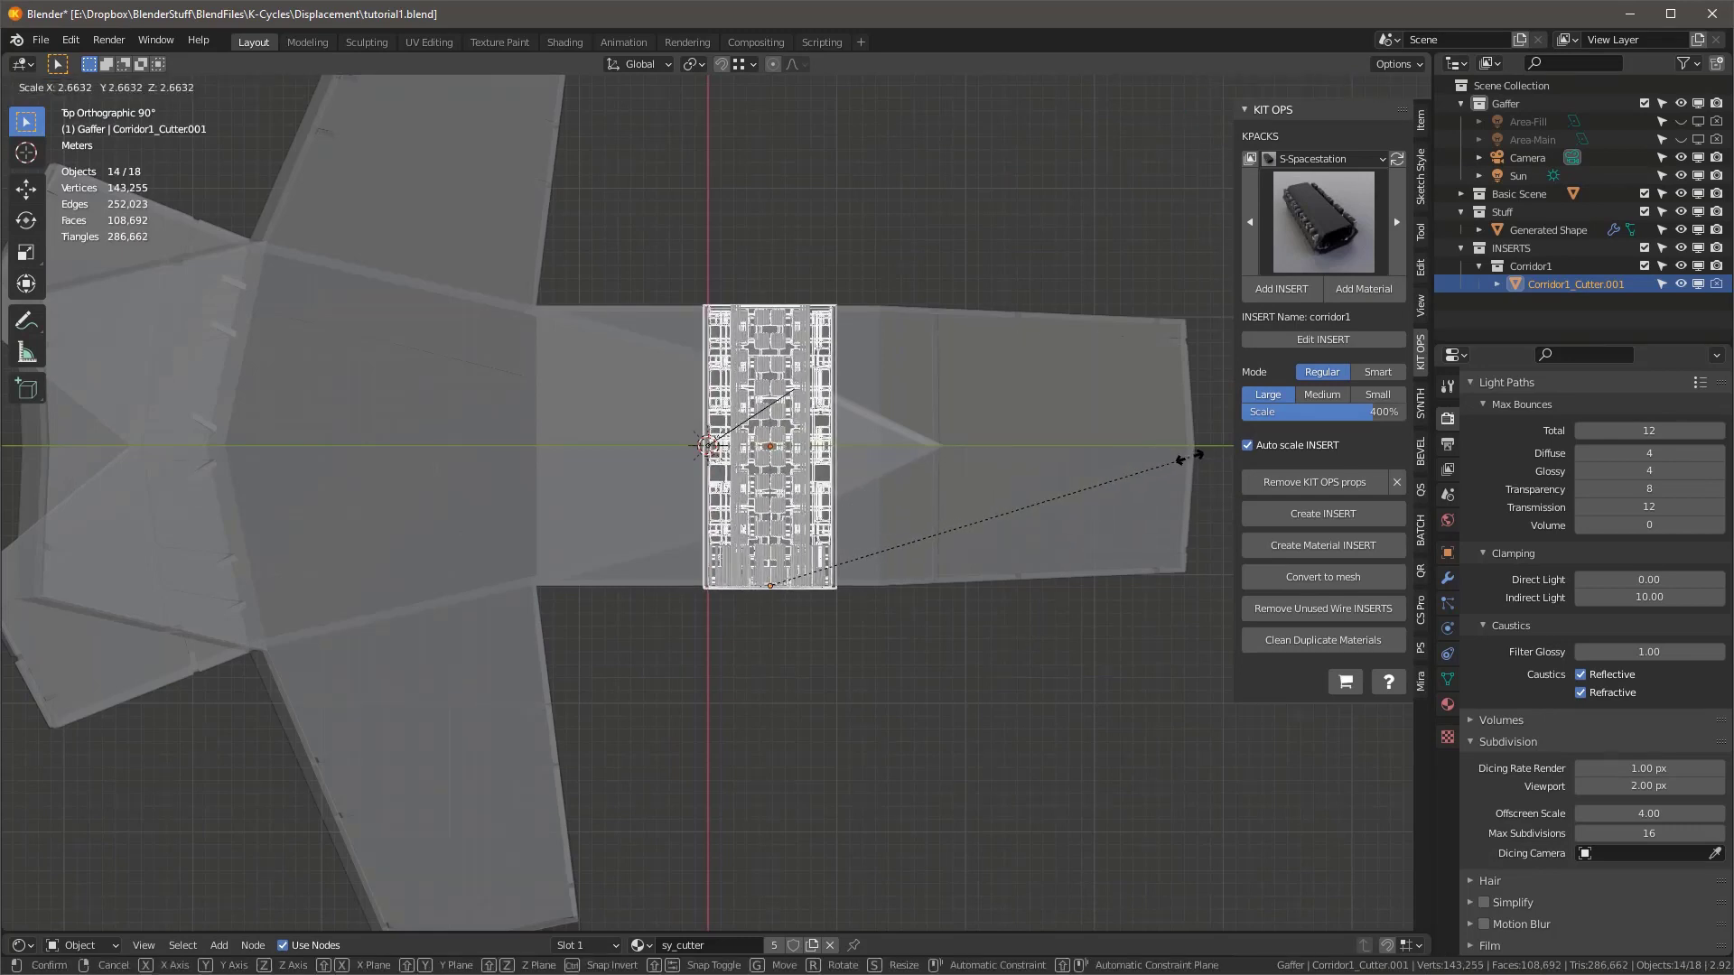
click(1189, 458)
middle_drag(826, 584, 832, 407)
scroll(749, 442, up, 7)
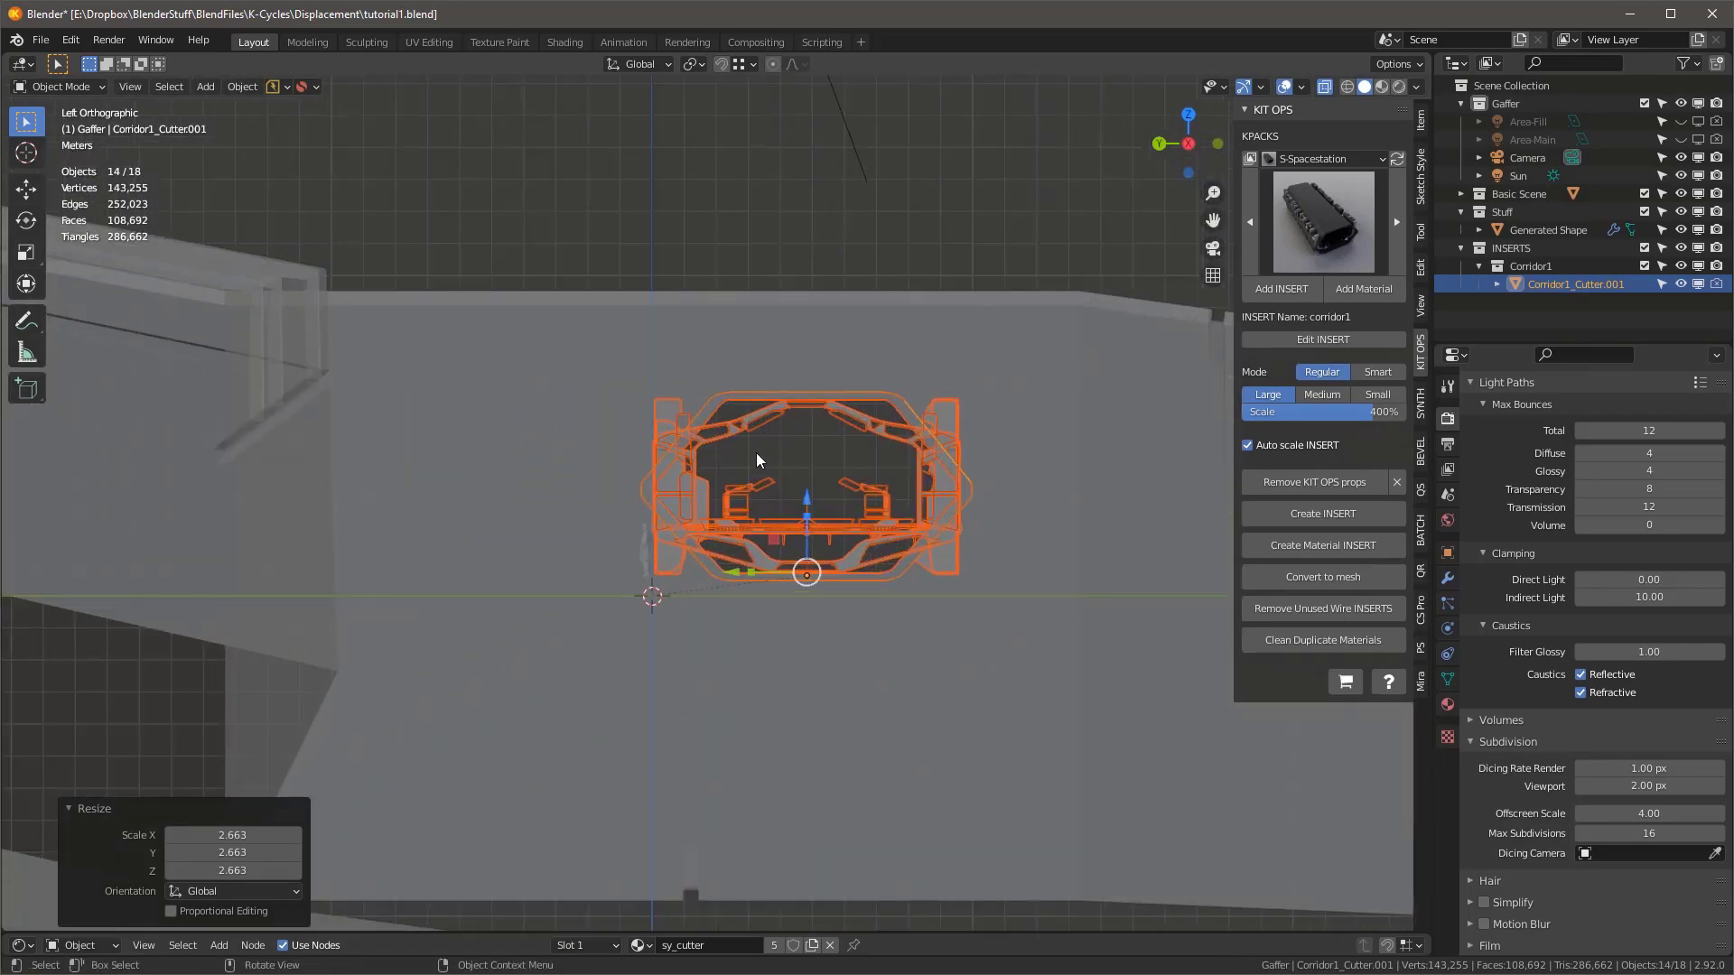
scroll(736, 286, down, 1)
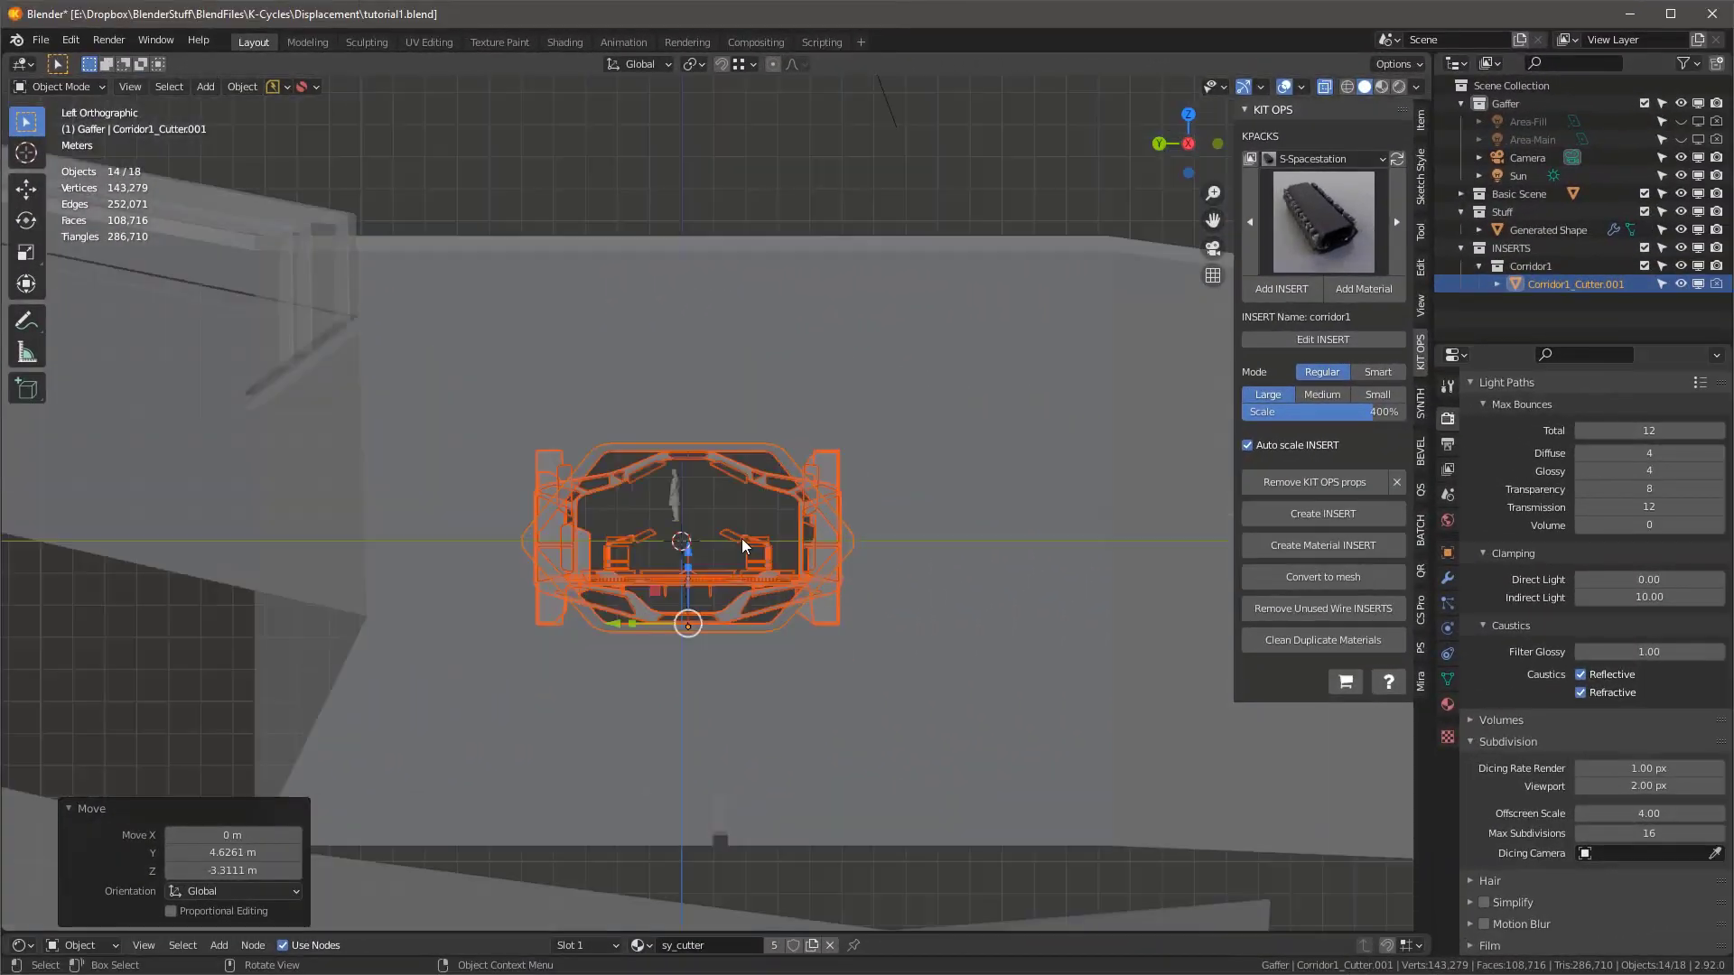
- Position the D3D-P-Low-101 human figure on the corridor floor, shifting it about -9.26 m in X
scroll(741, 539, up, 4)
key(g)
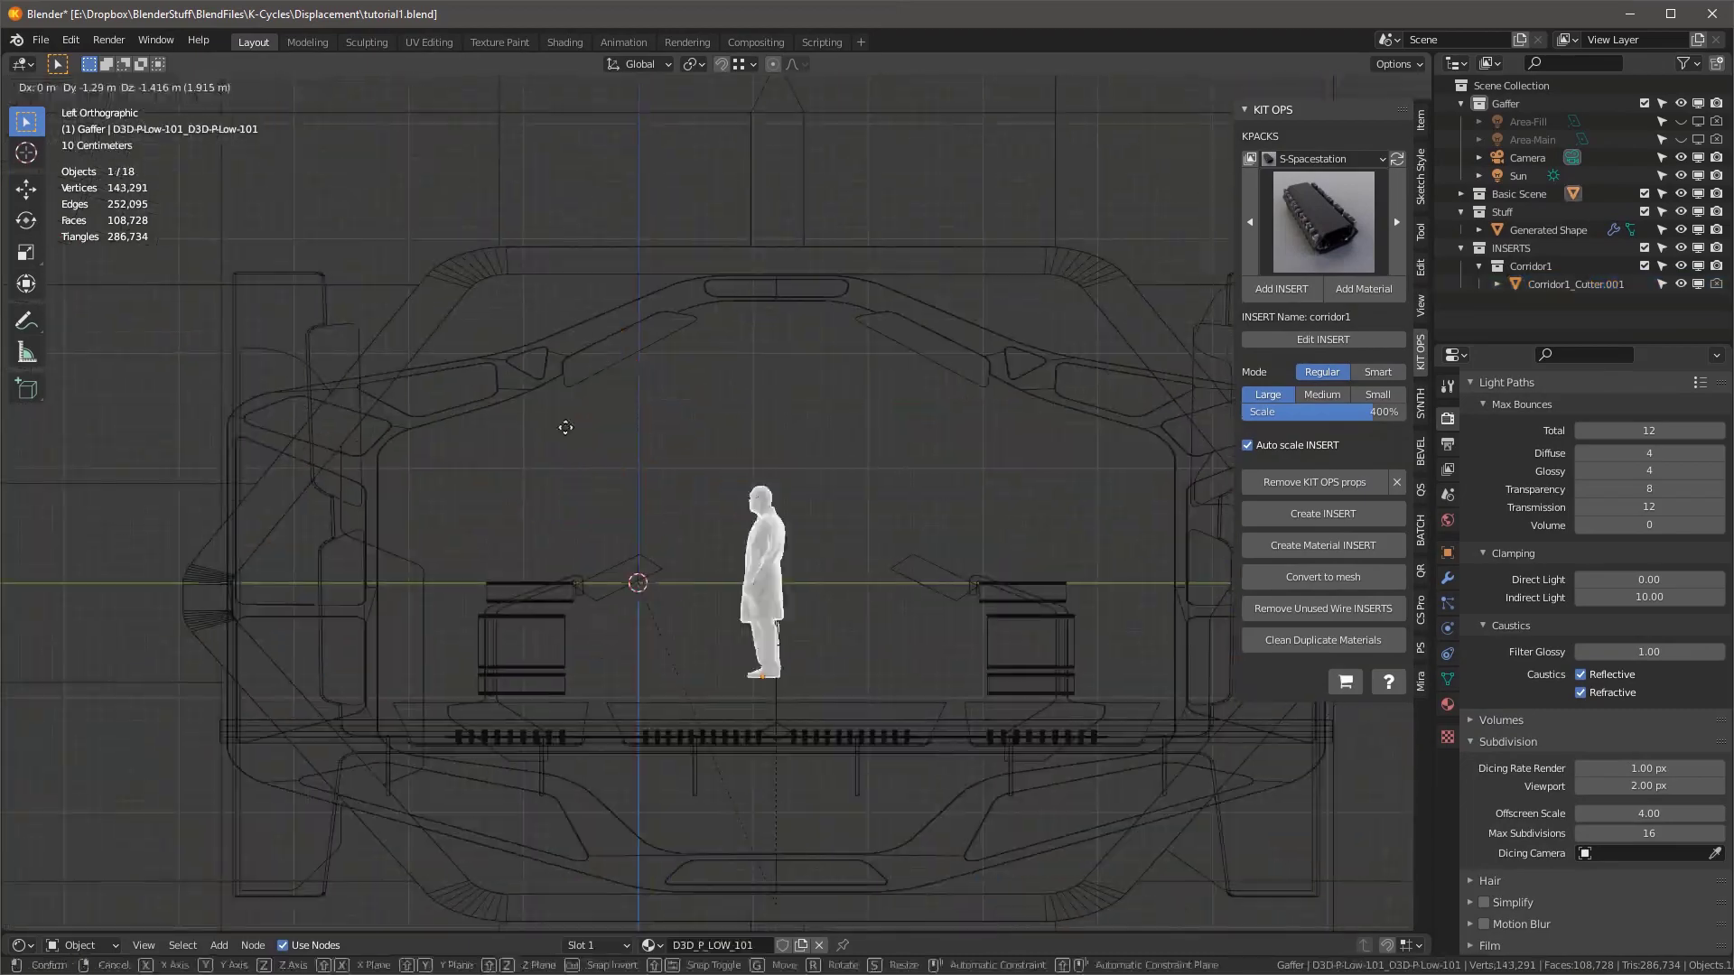
scroll(928, 747, up, 4)
click(927, 748)
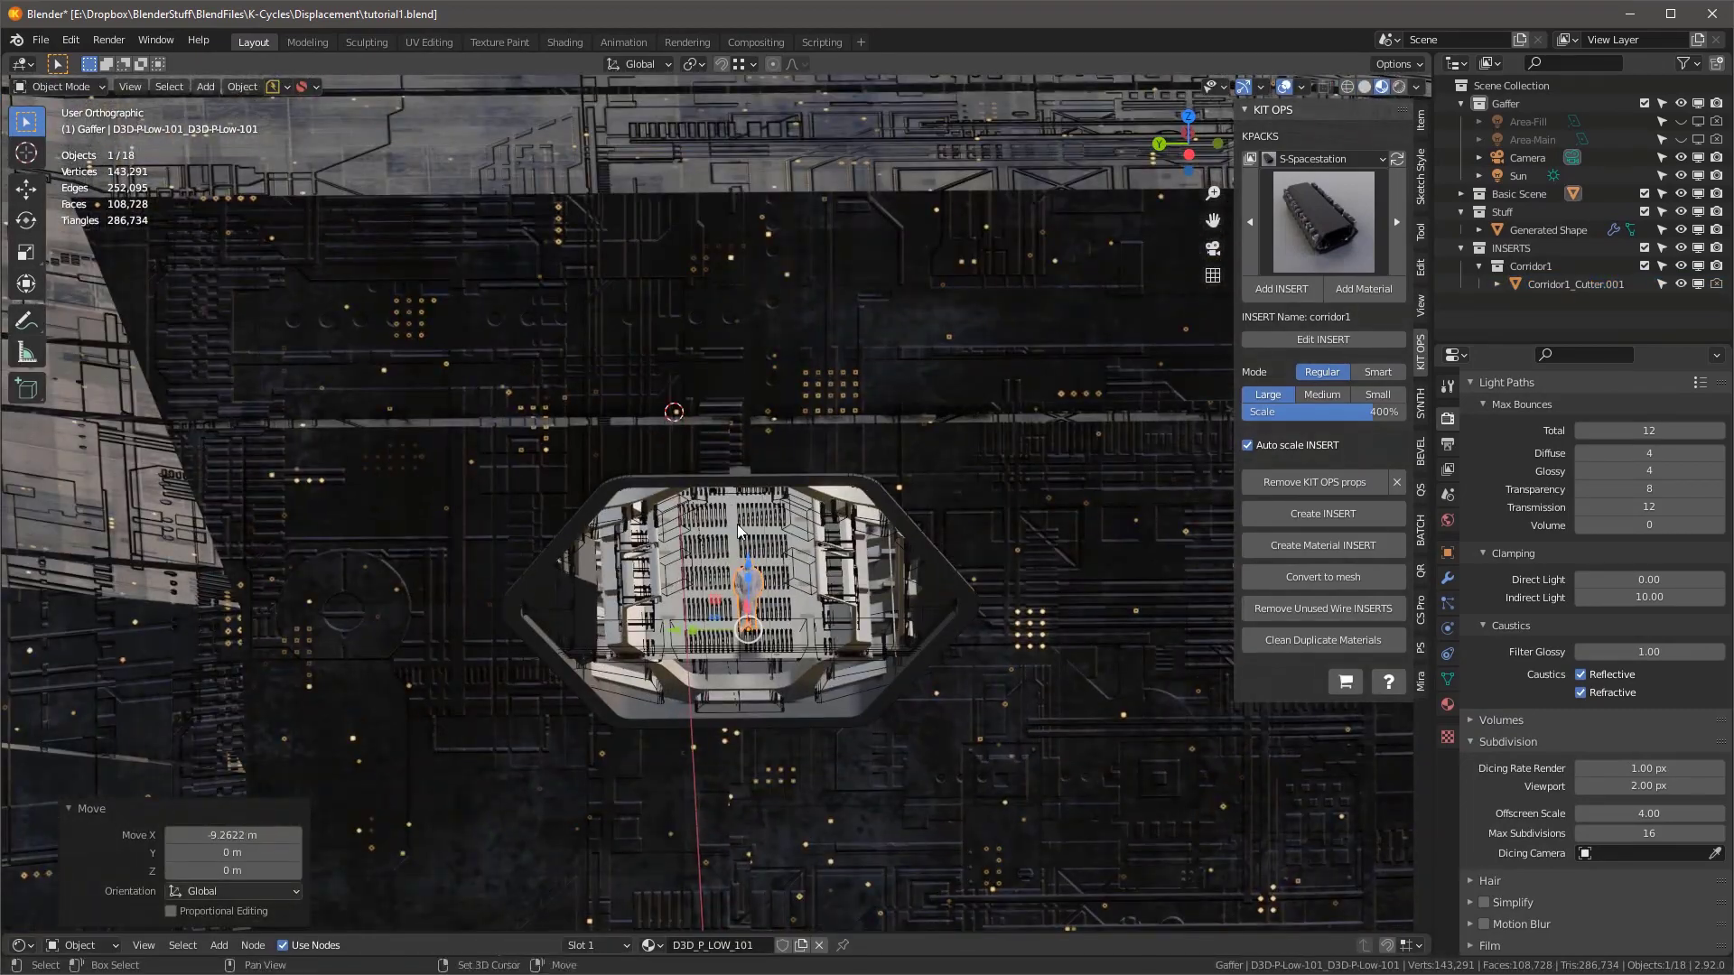
- Add a point light inside the corridor and place the D3D-P-LOW-106 figure from Dosch-2.1 on its floor
key(shift+a)
click(737, 542)
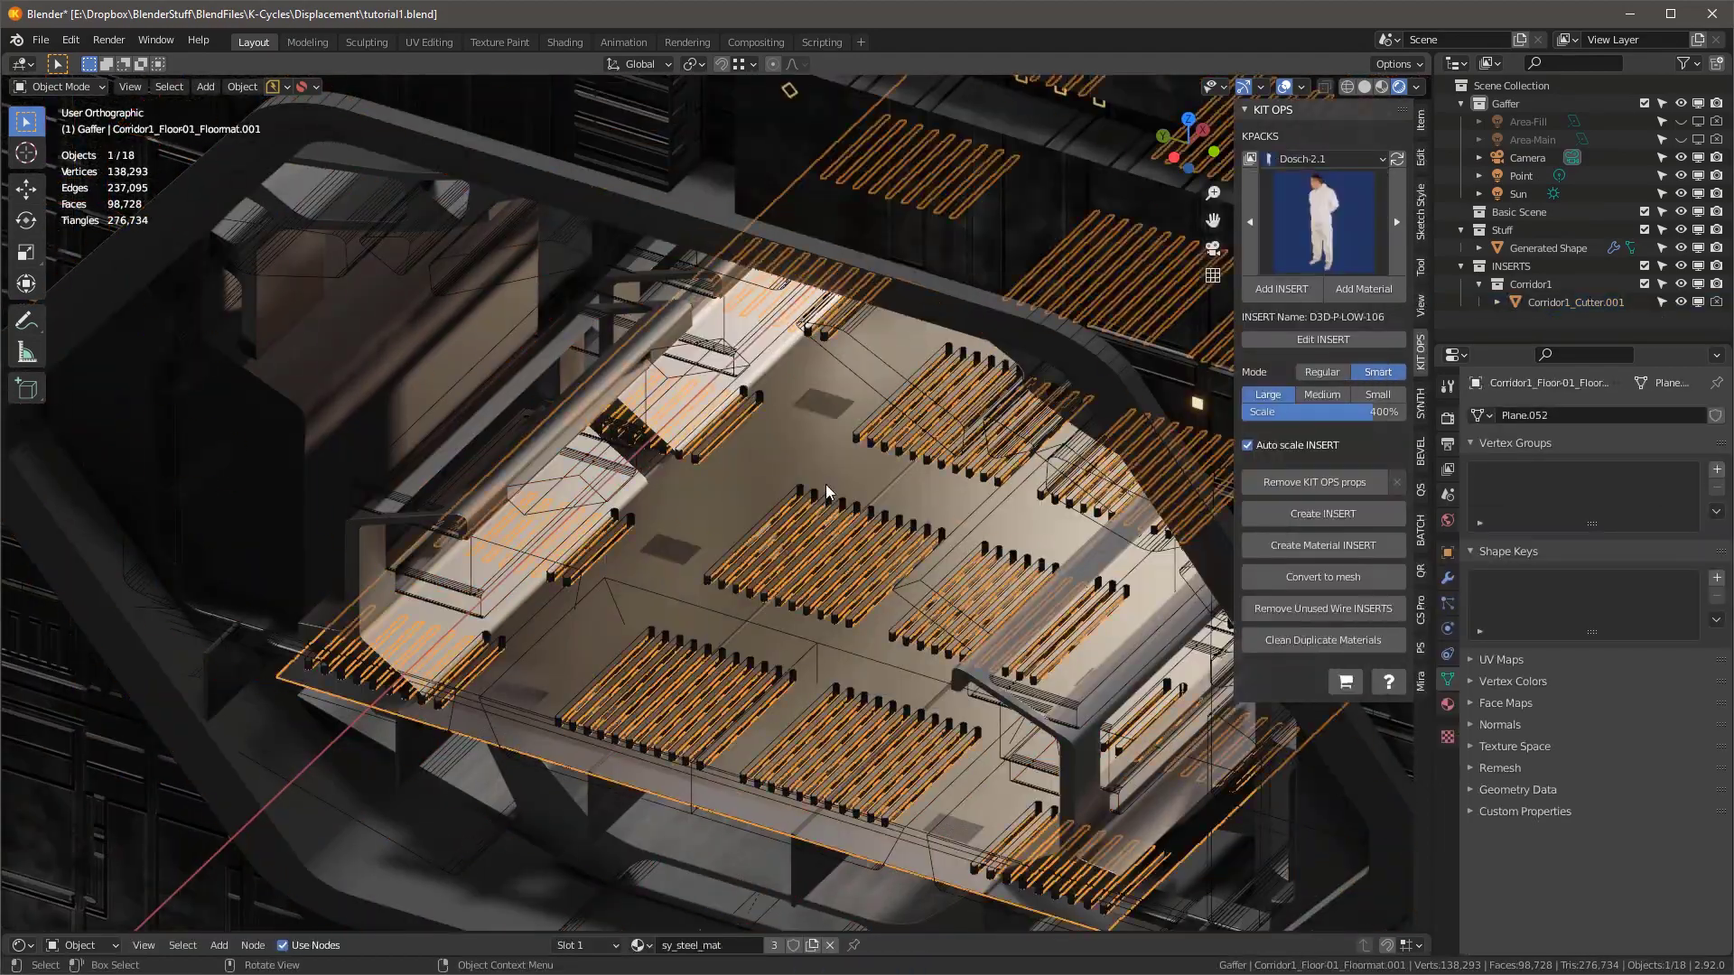
click(1281, 289)
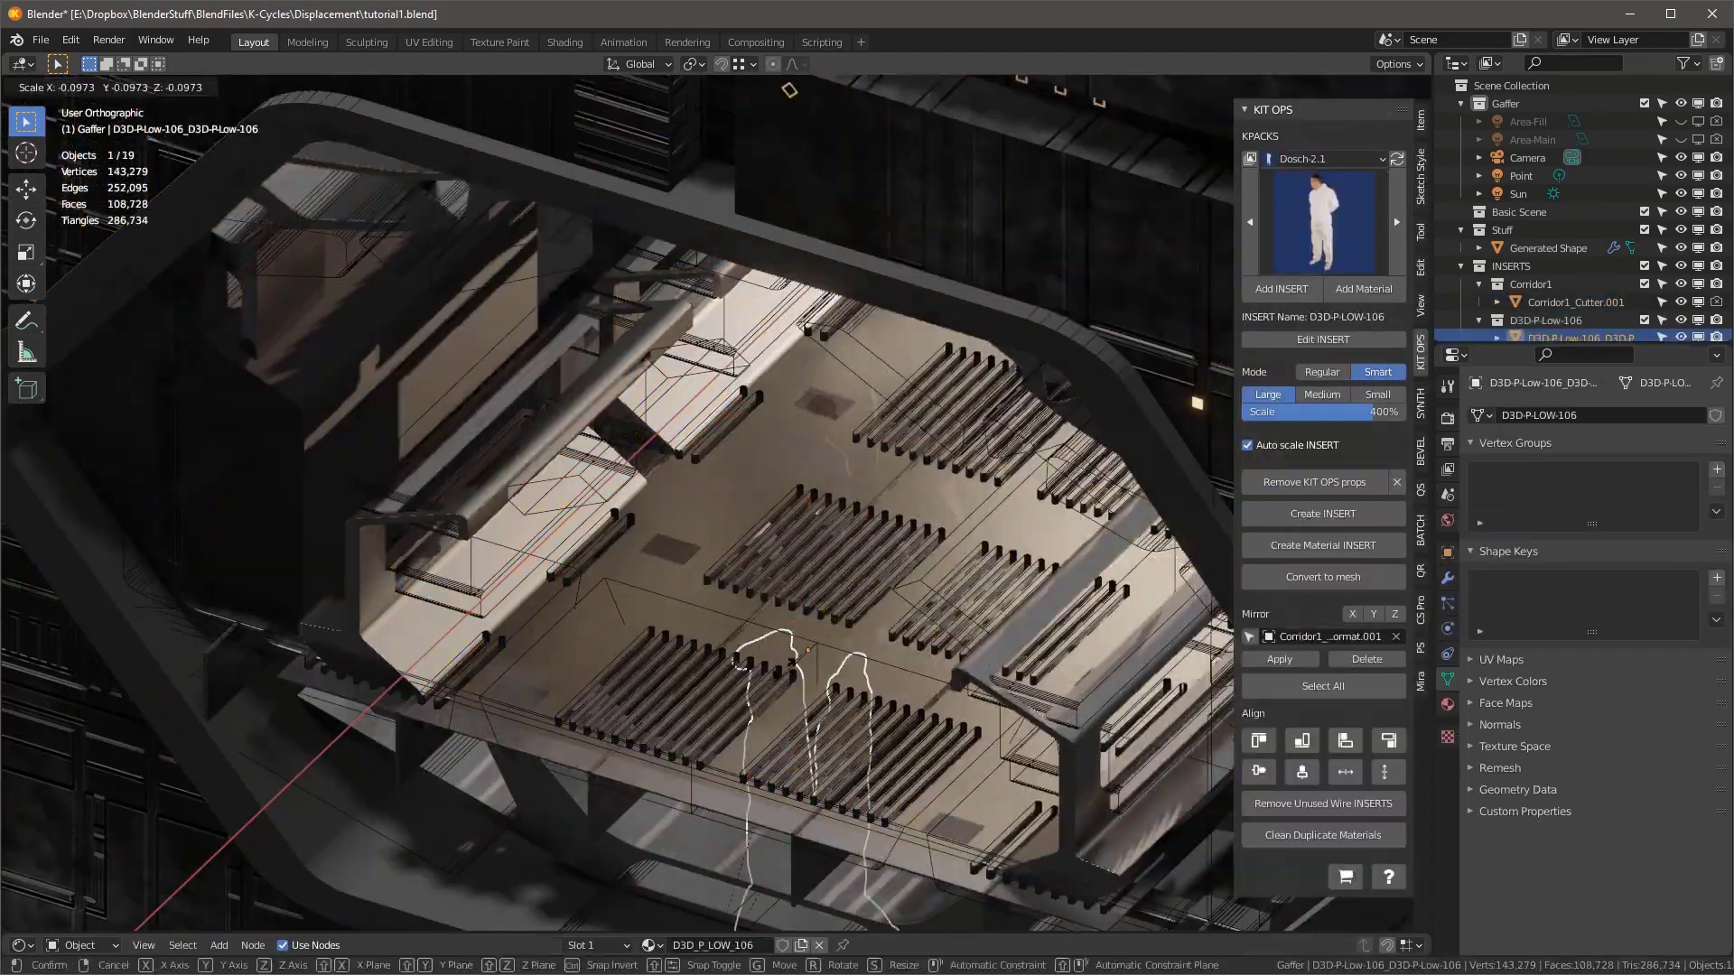
key(r)
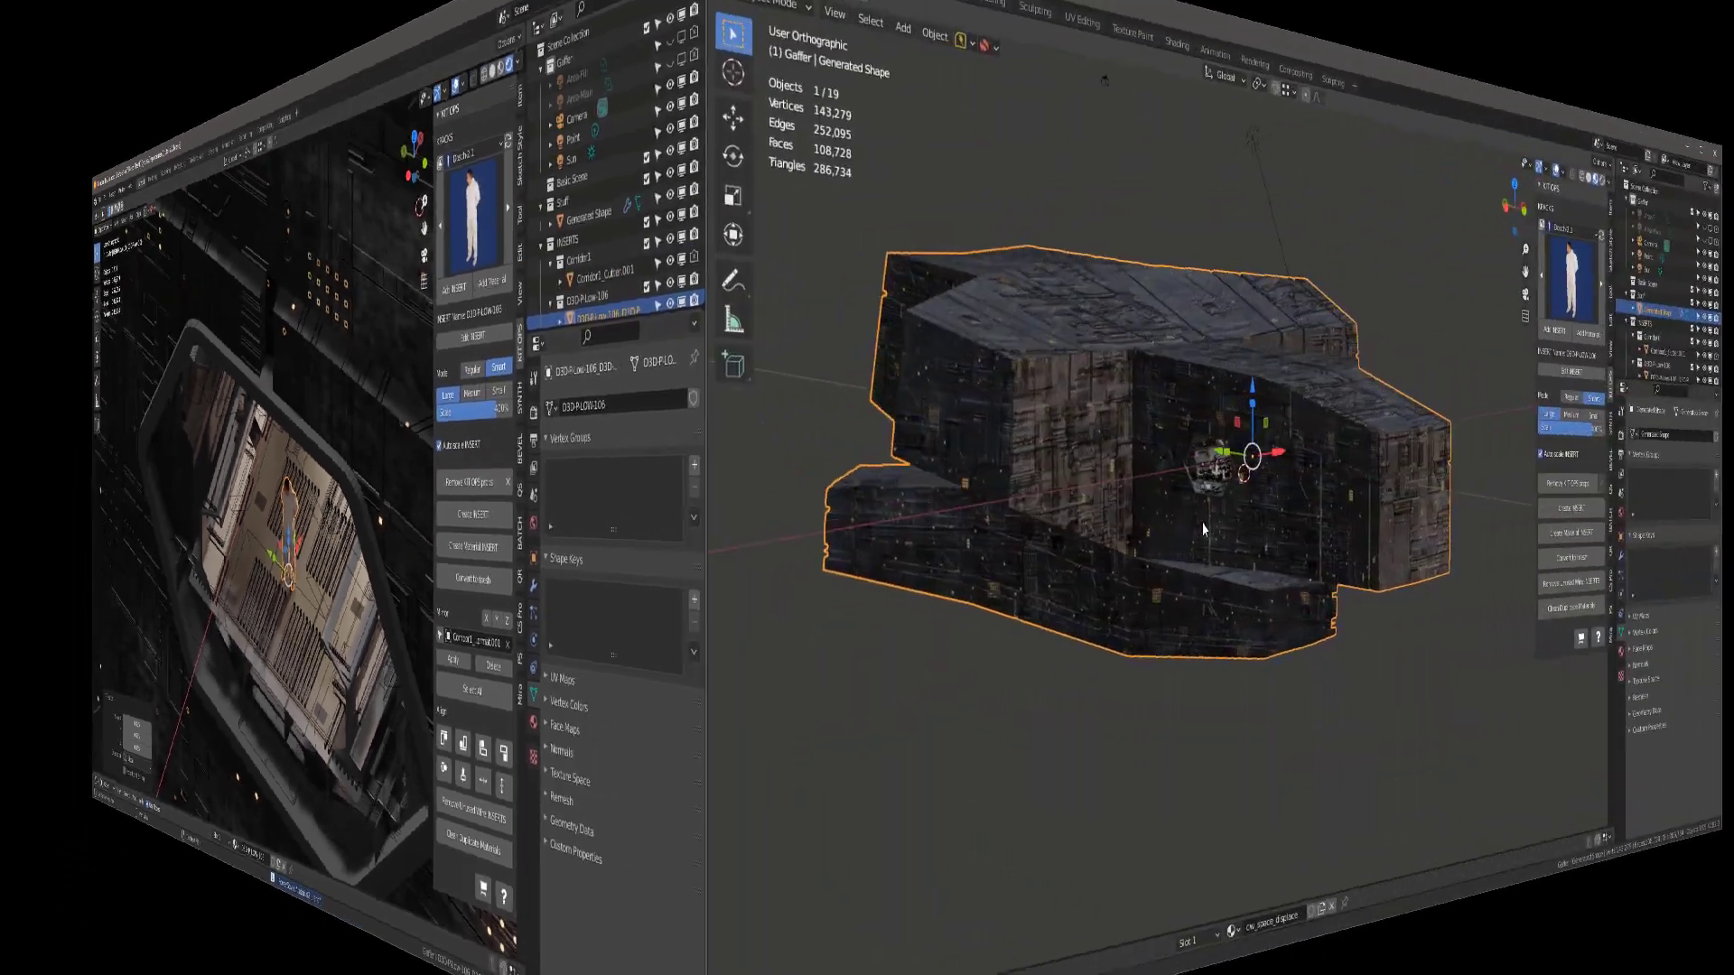
- Select the rectangular panel of faces on top of the Generated Shape's nose in Edit Mode by filling between two opposite corner faces
scroll(611, 593, up, 5)
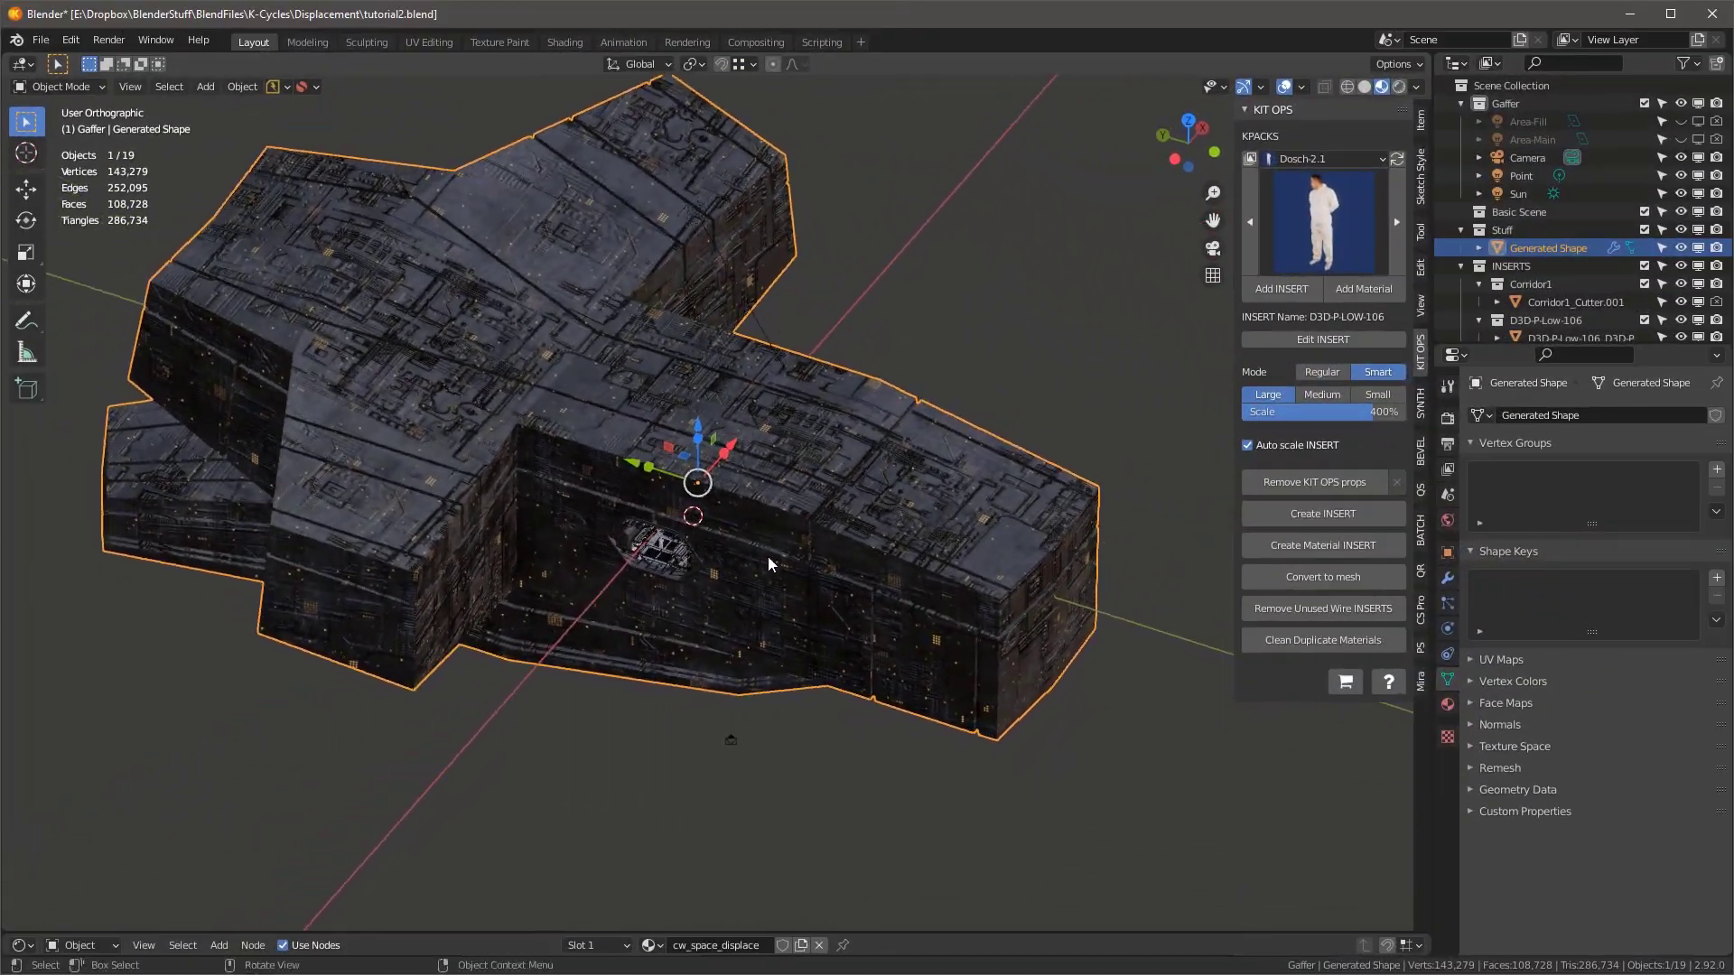
middle_drag(915, 515, 897, 481)
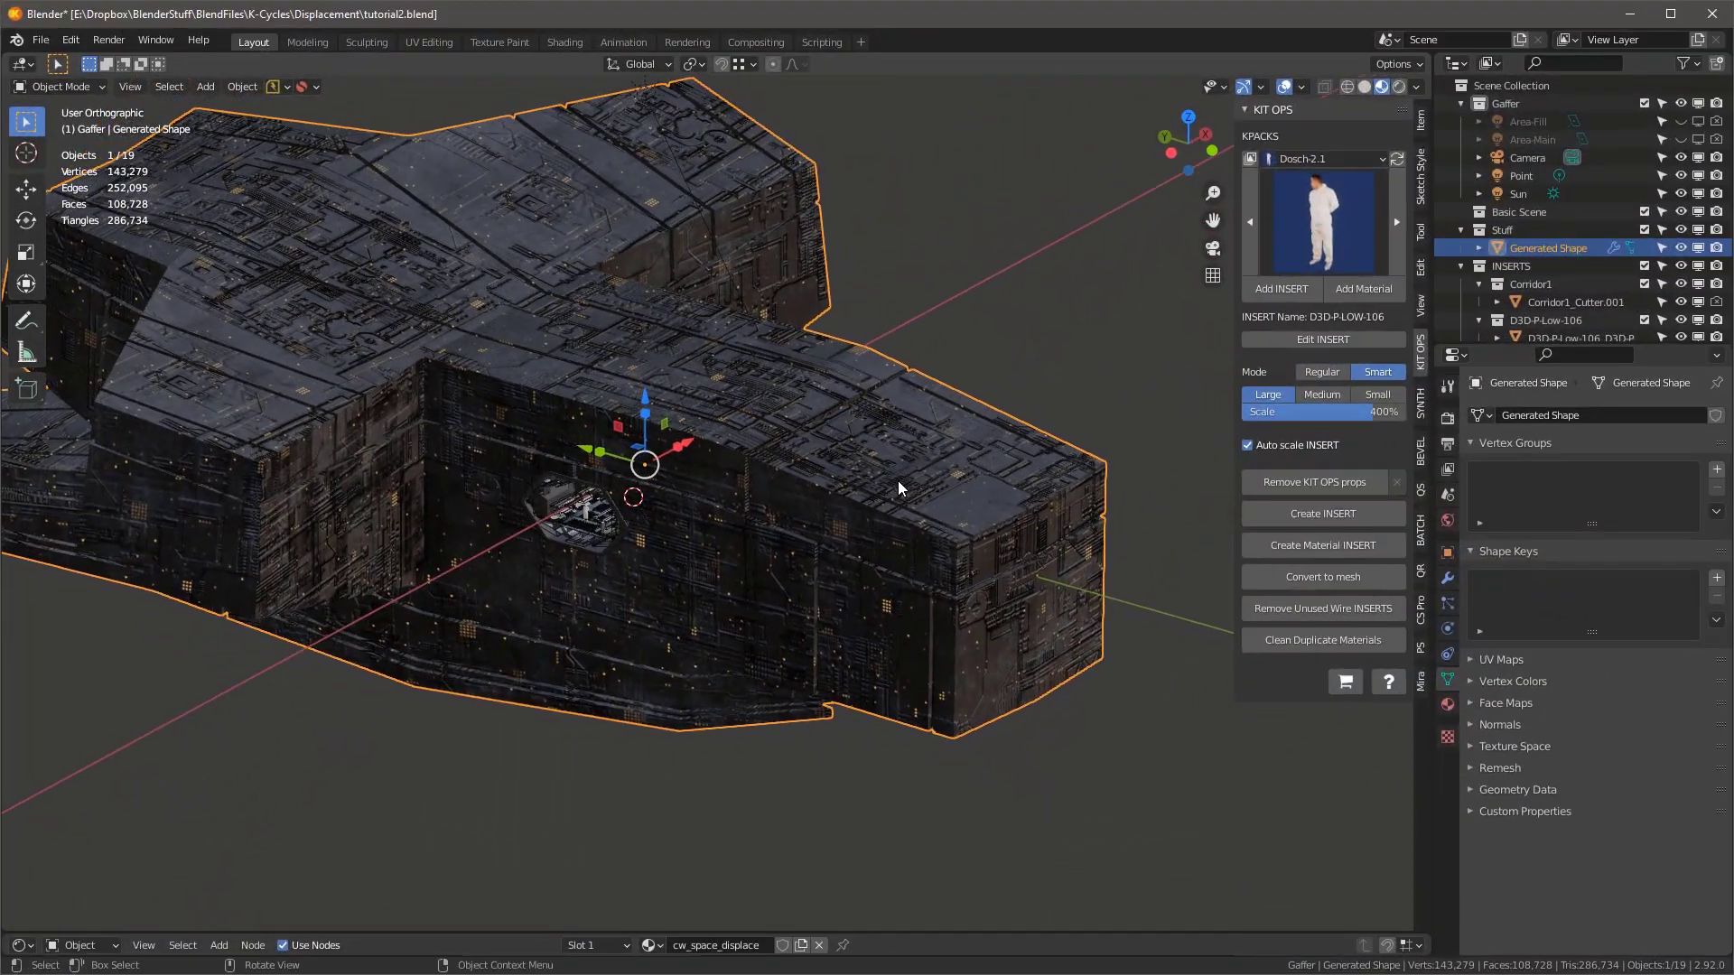
scroll(899, 481, down, 1)
scroll(899, 479, up, 1)
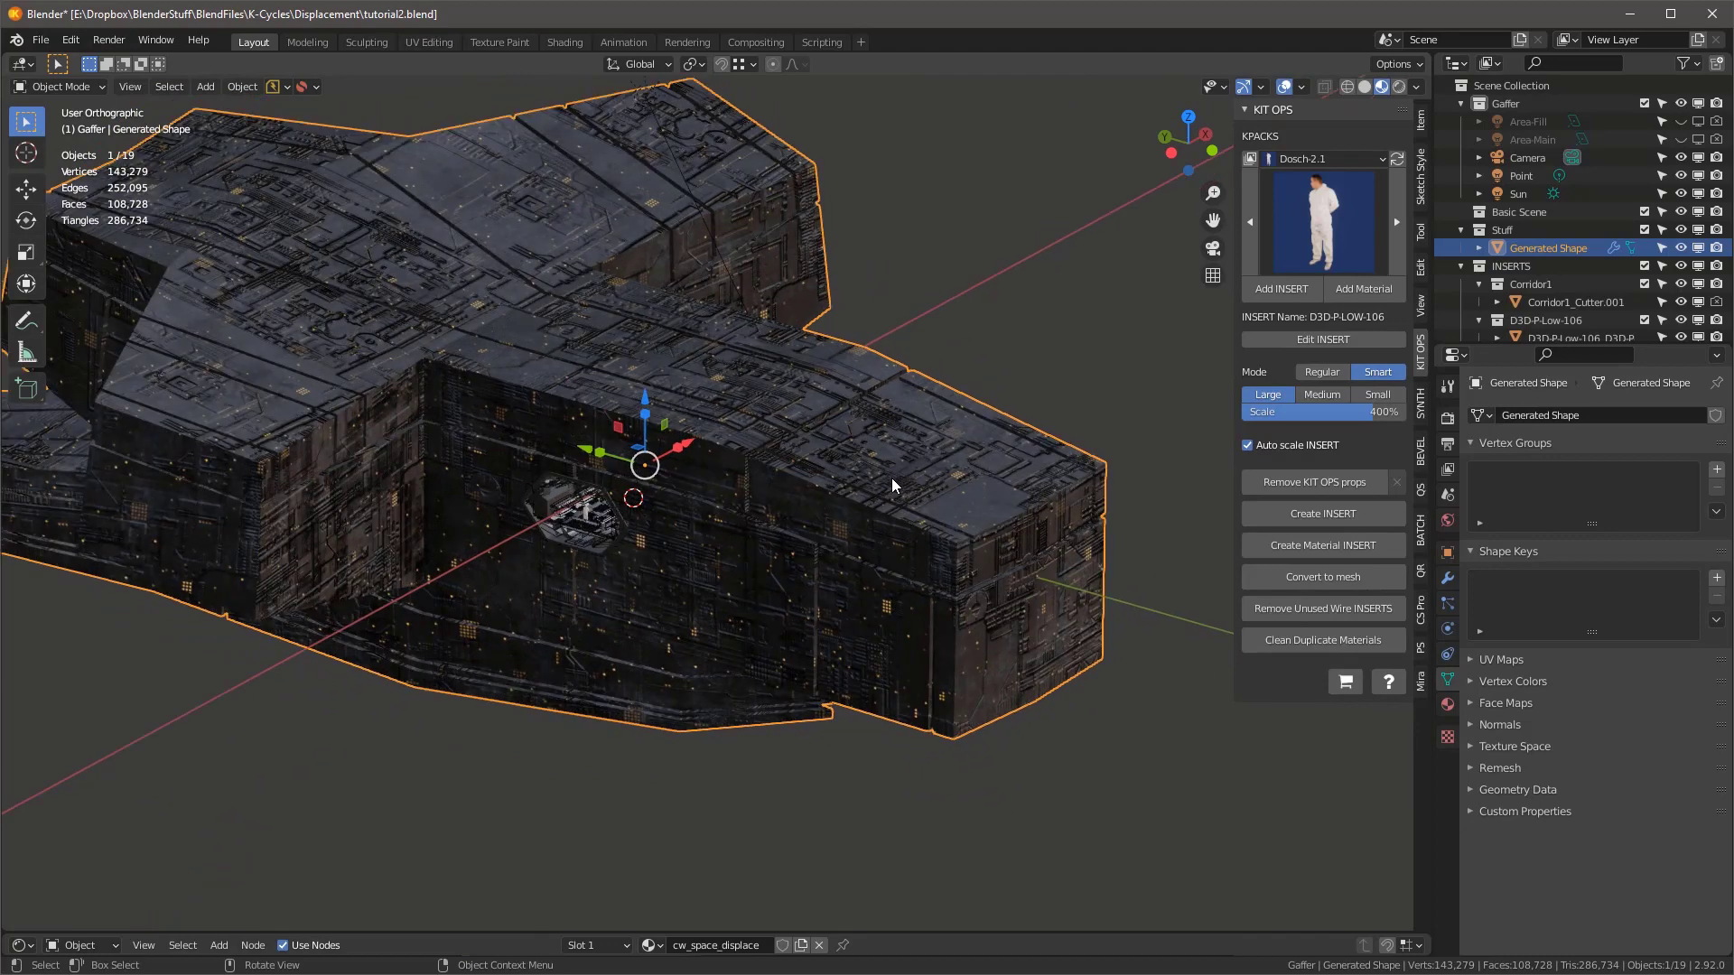
key(Tab)
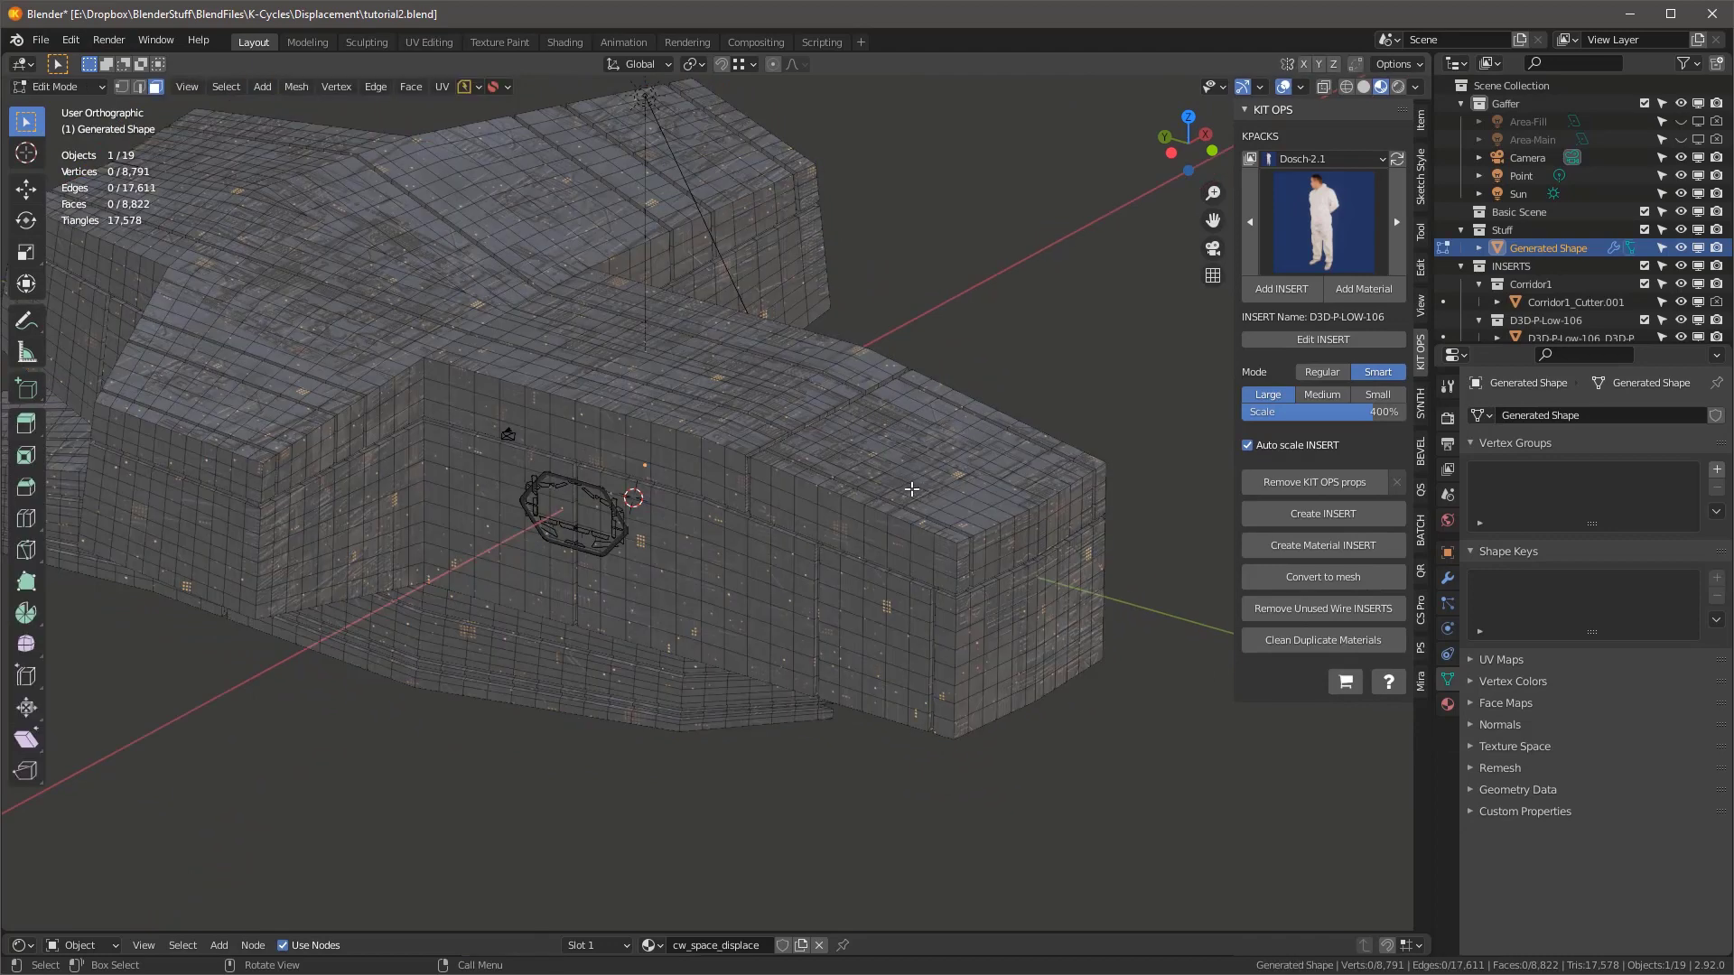
middle_drag(907, 485, 856, 524)
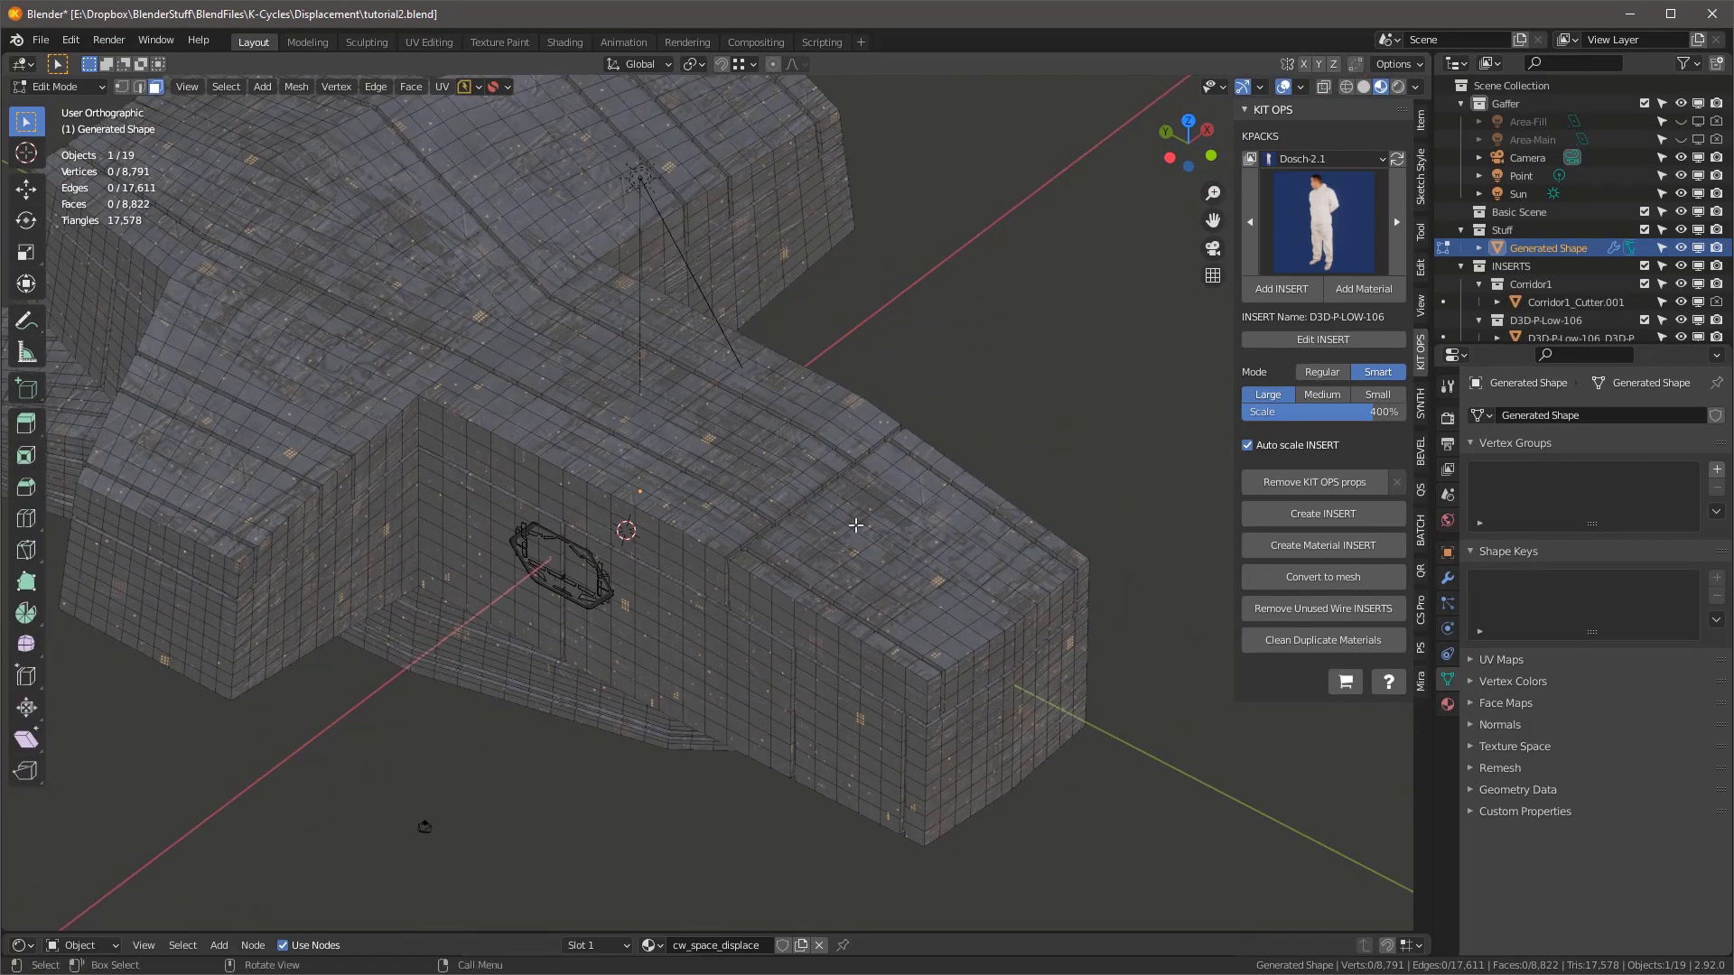
click(762, 551)
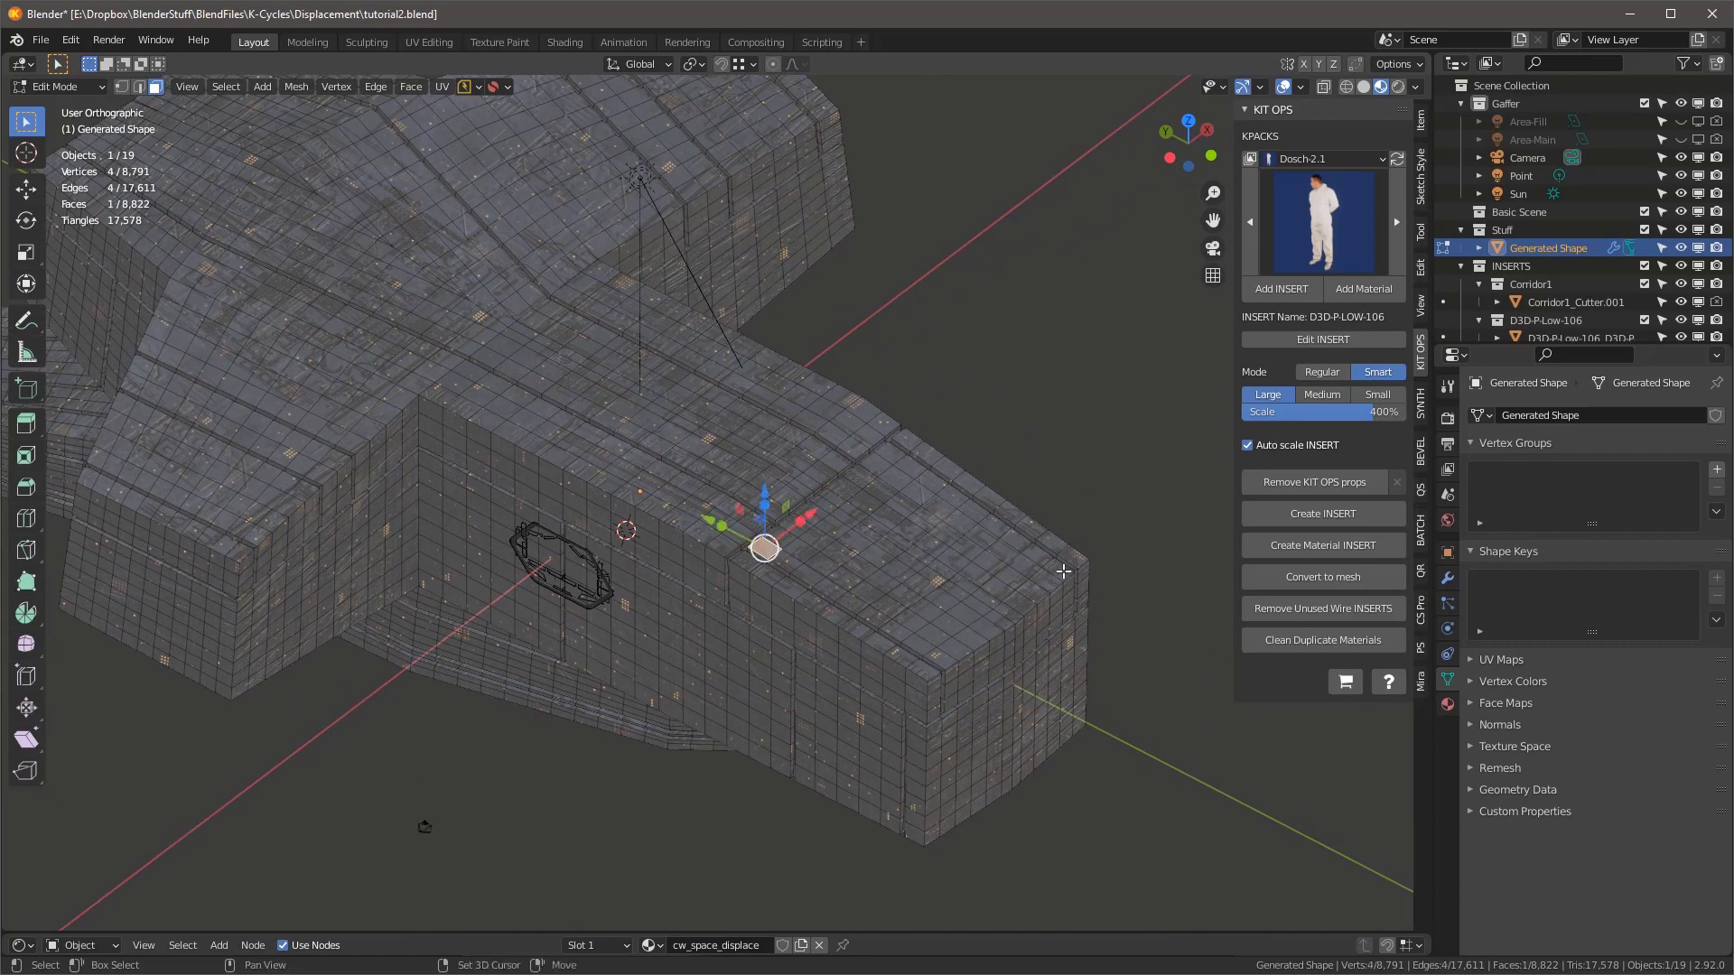
shift+click(1057, 570)
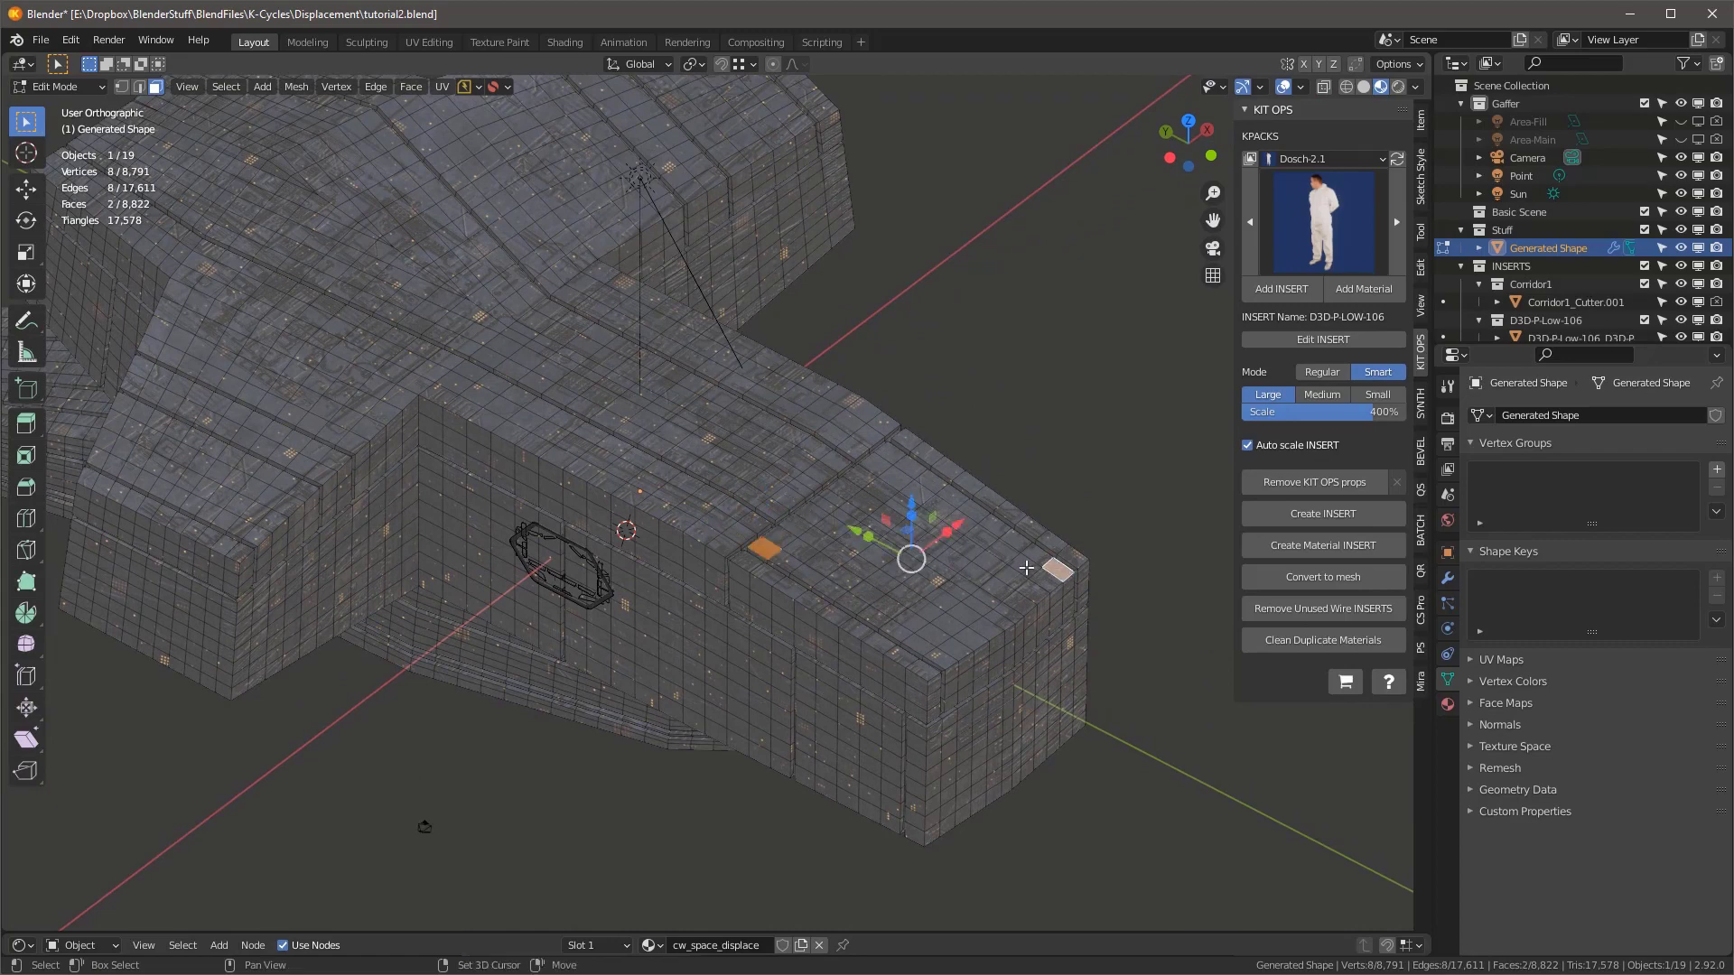
click(765, 548)
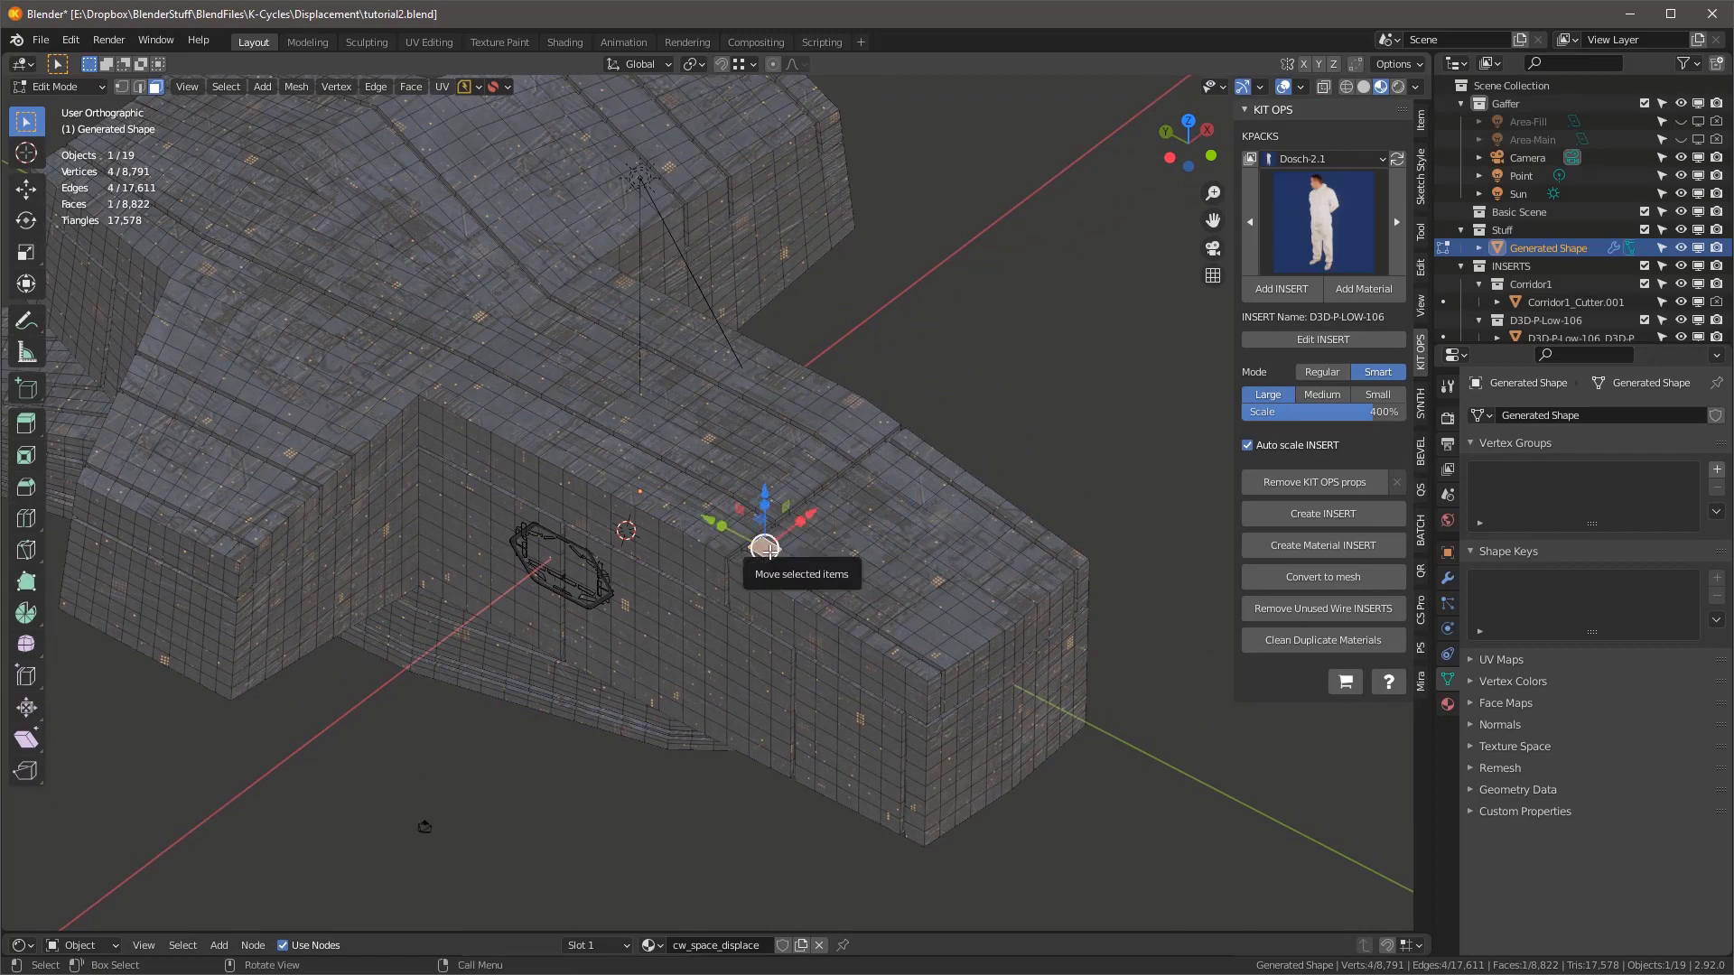
ctrl+shift+click(1057, 572)
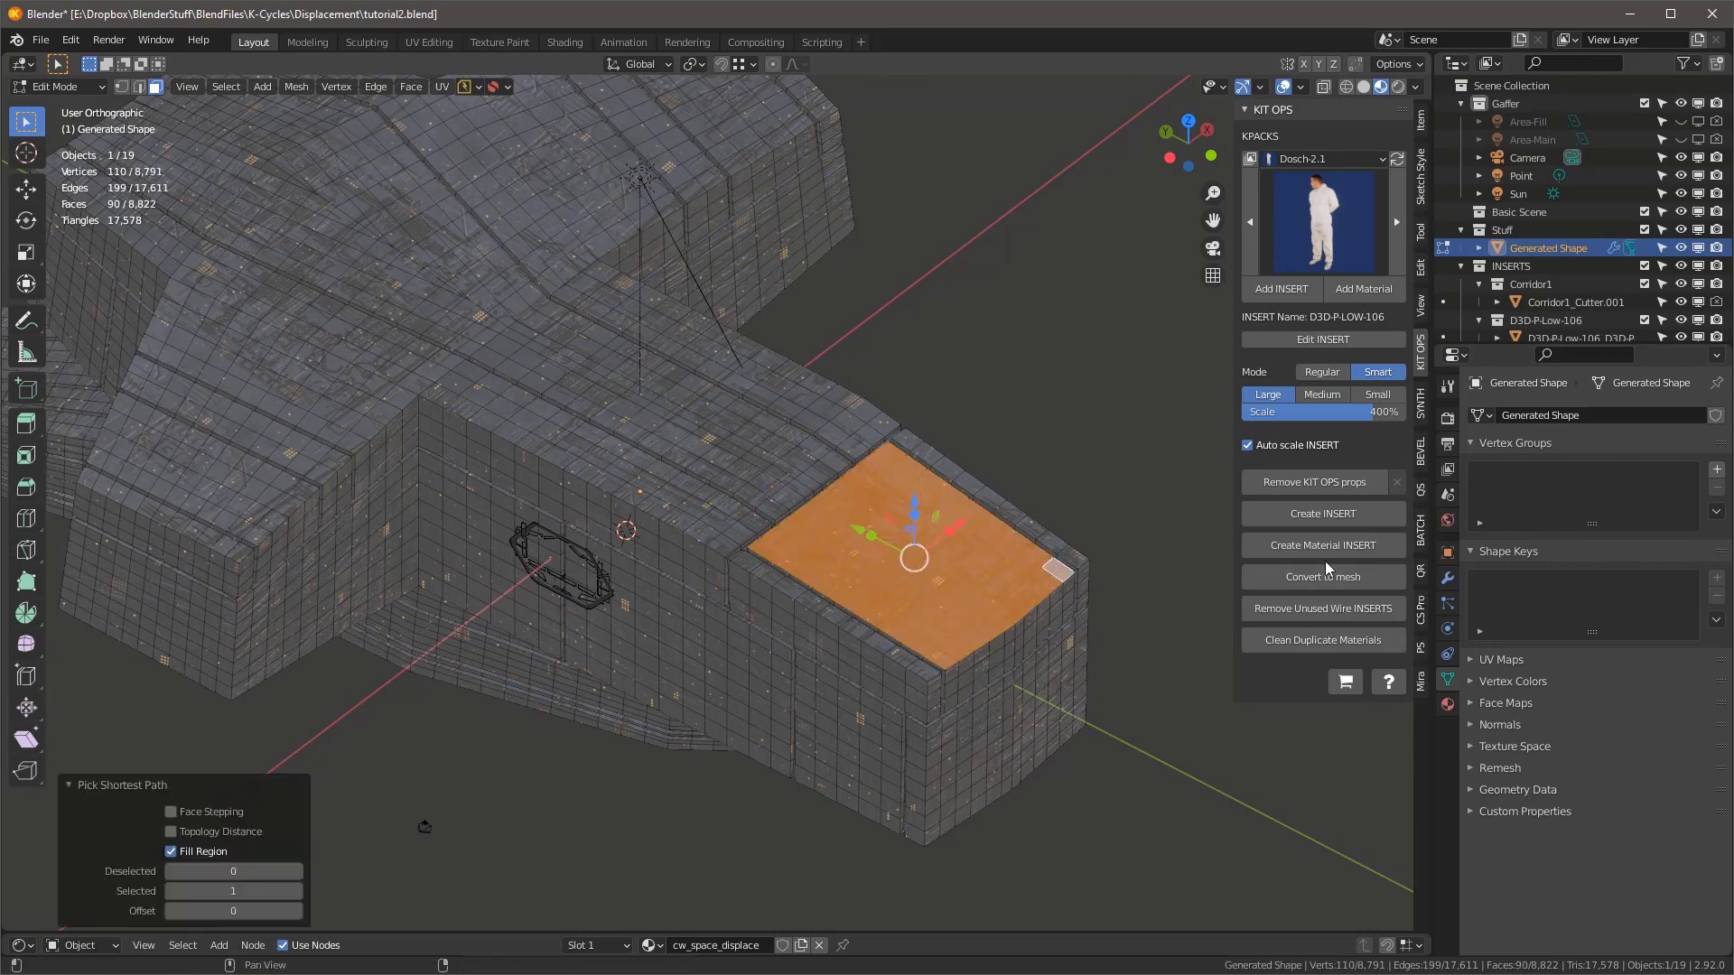
- Create a second material named Greebles on the ship and assign it to the selected nose panel
click(1448, 703)
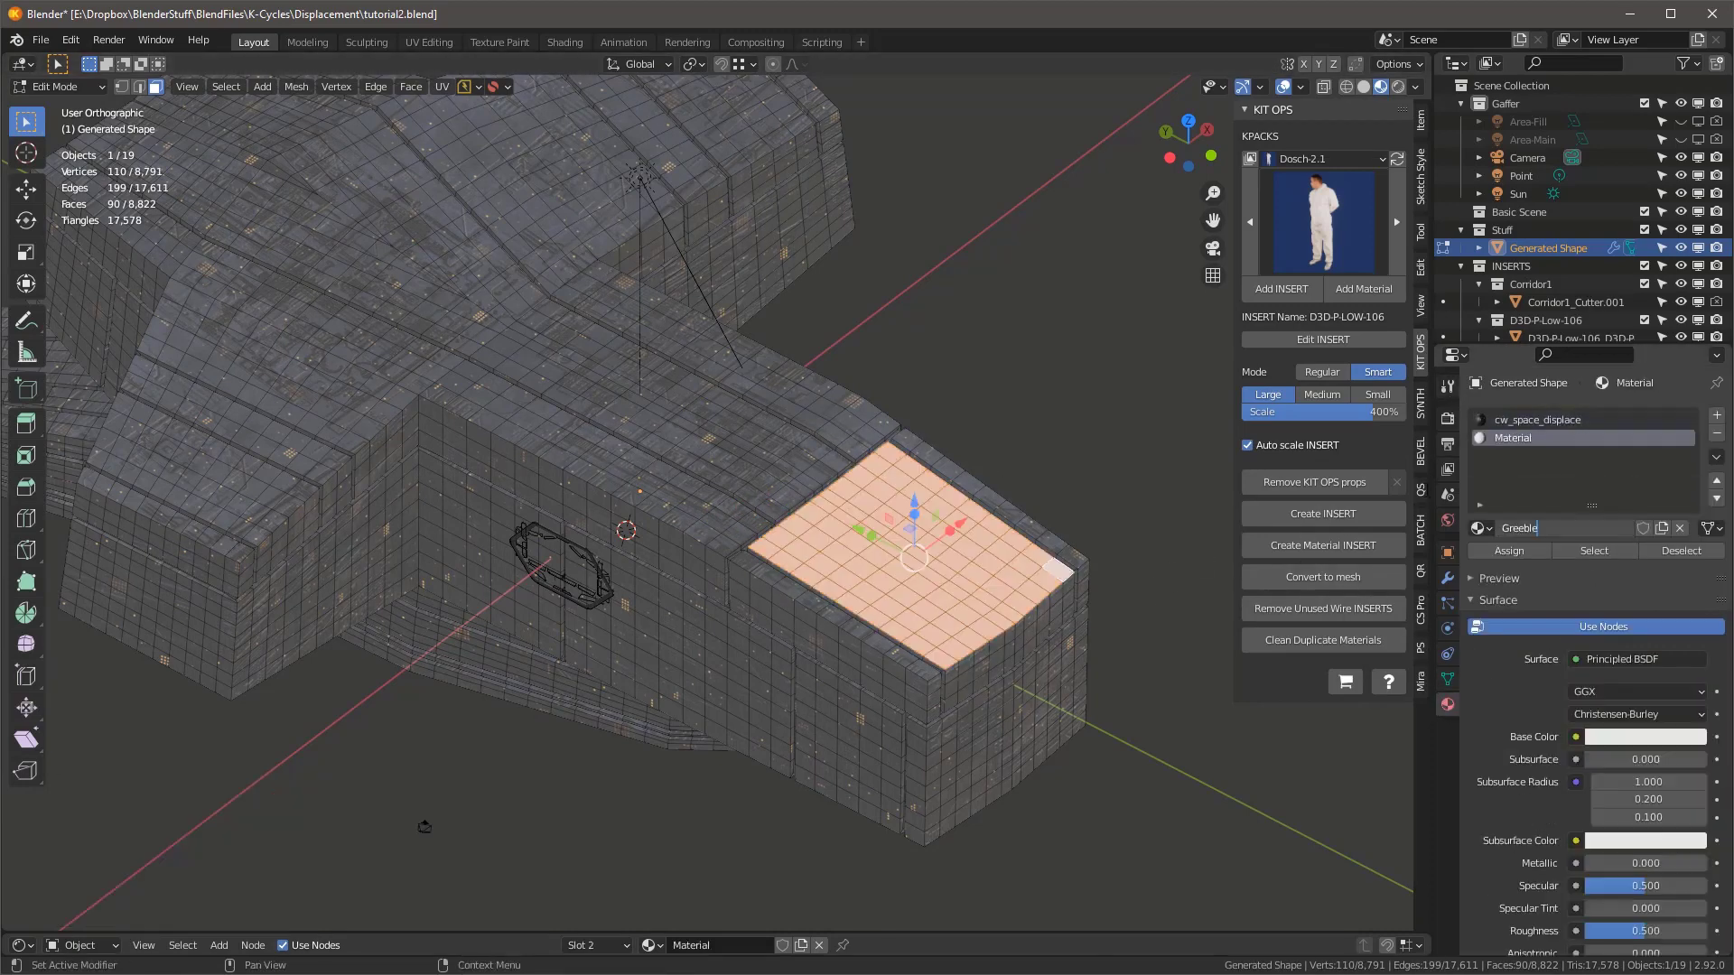
text(s)
key(Return)
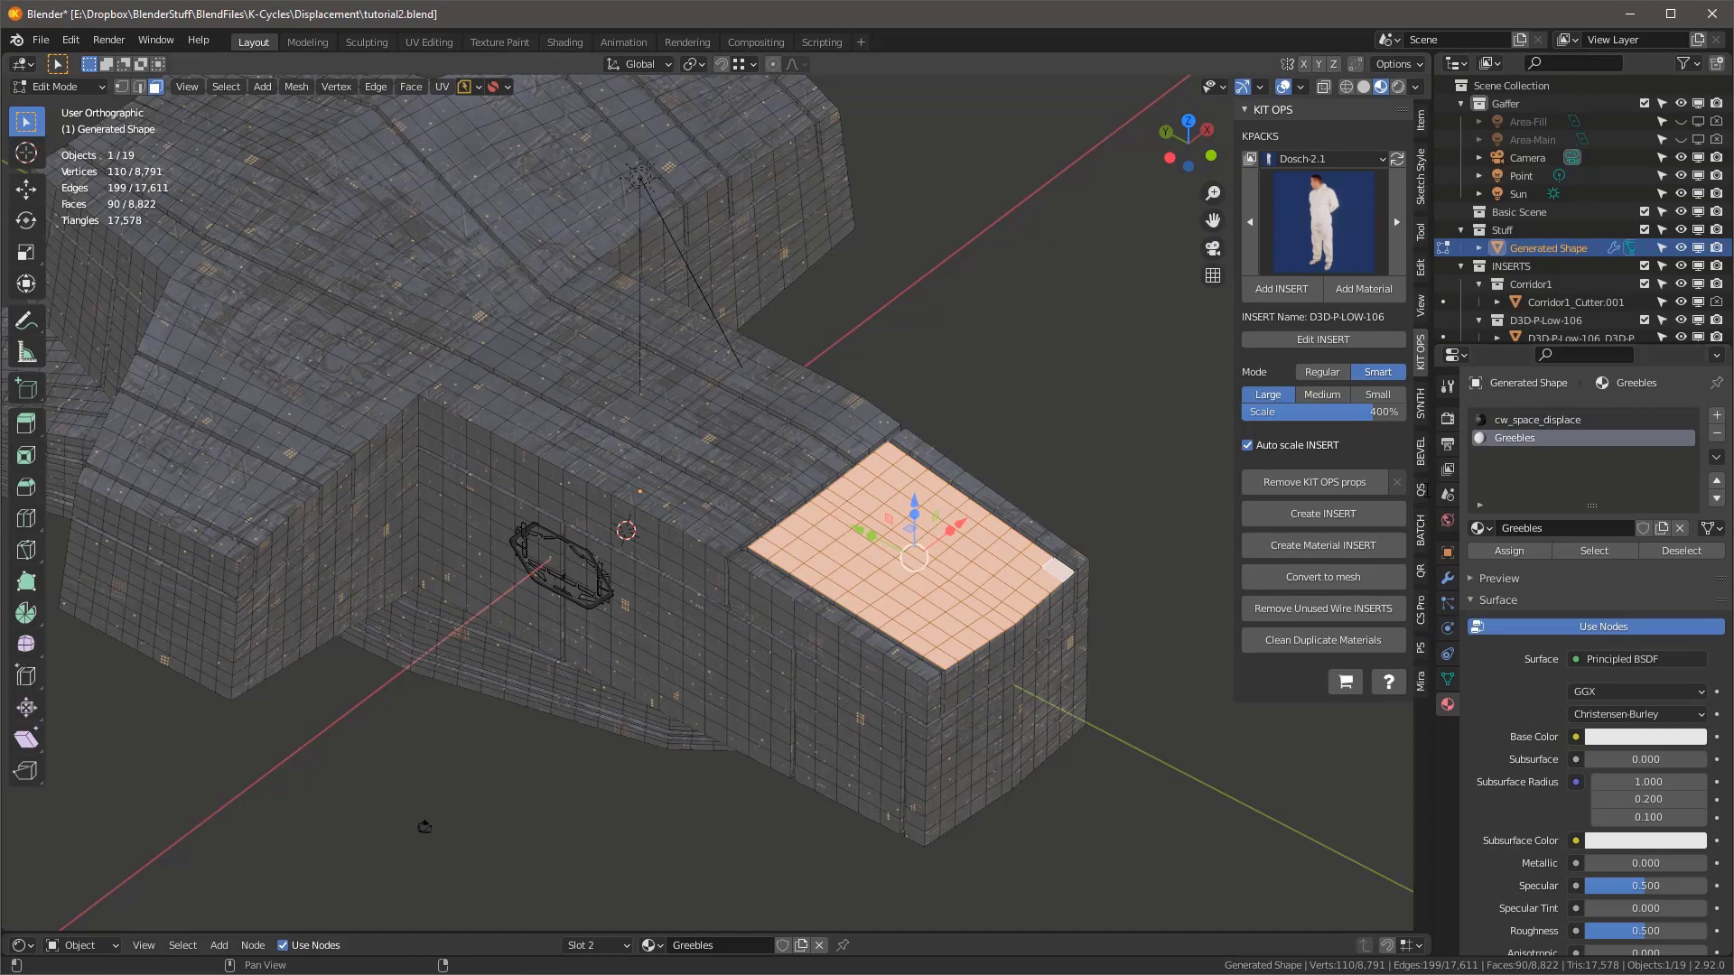
click(1533, 551)
- Try to select the long top panel behind the nose panel and assign a material to it
scroll(825, 400, down, 1)
scroll(614, 436, up, 3)
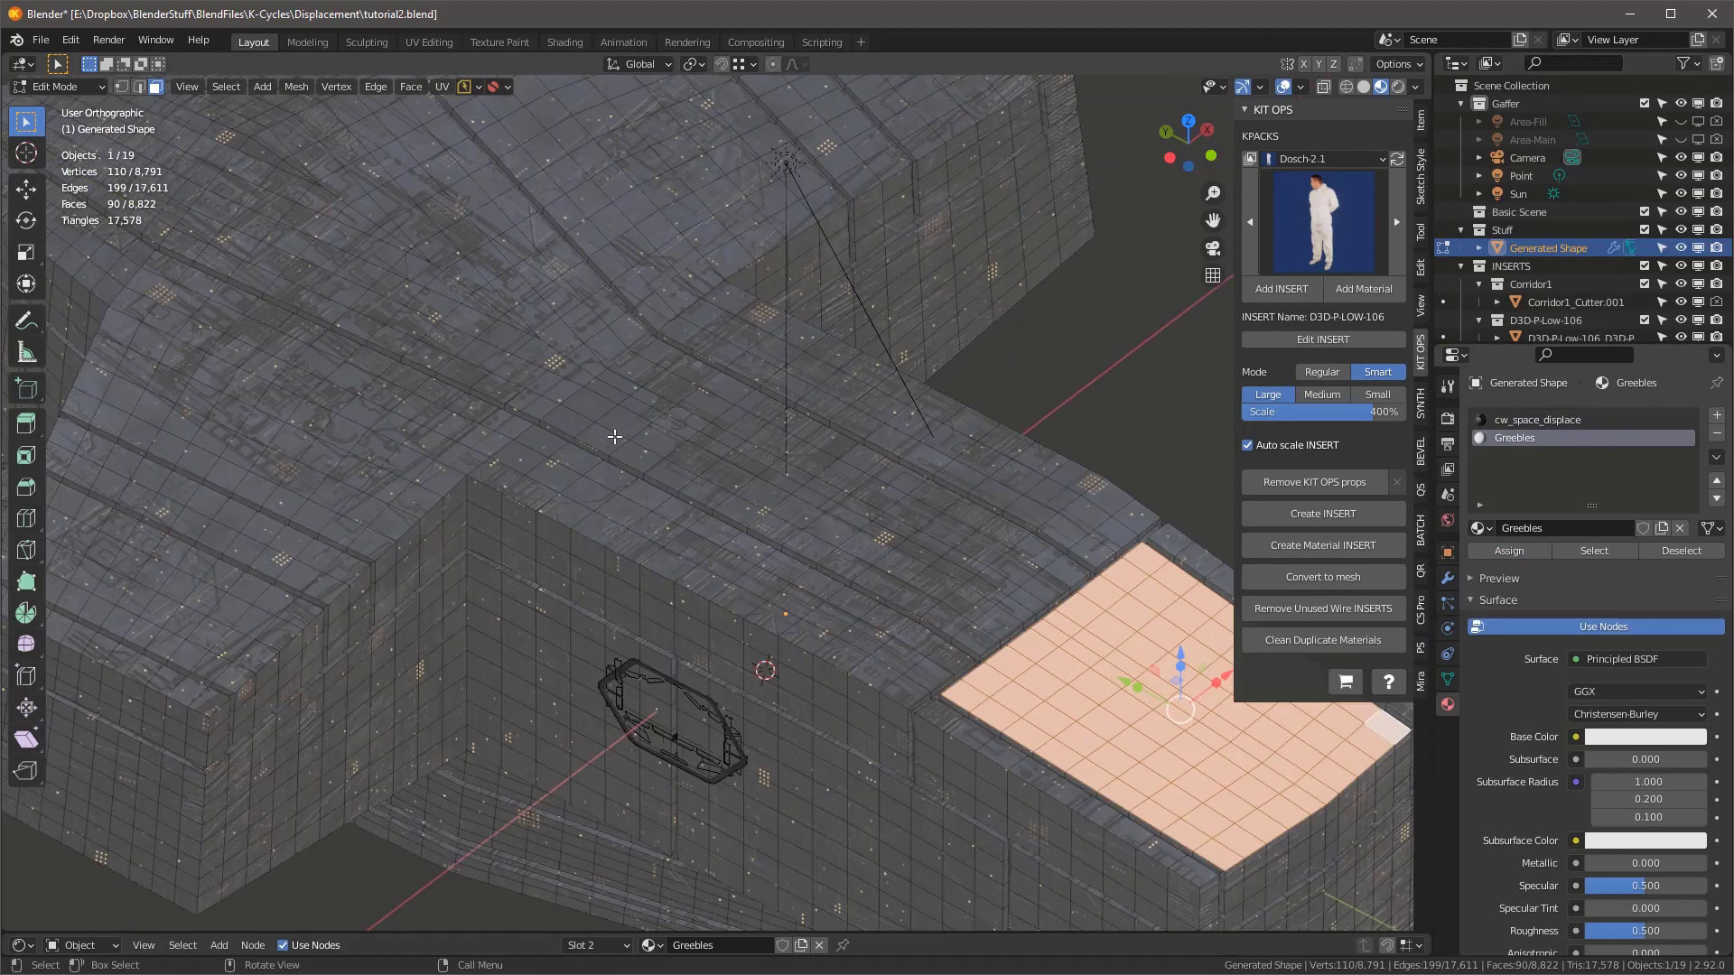
click(573, 420)
ctrl+shift+click(1059, 567)
middle_drag(1059, 567, 980, 497)
click(1015, 486)
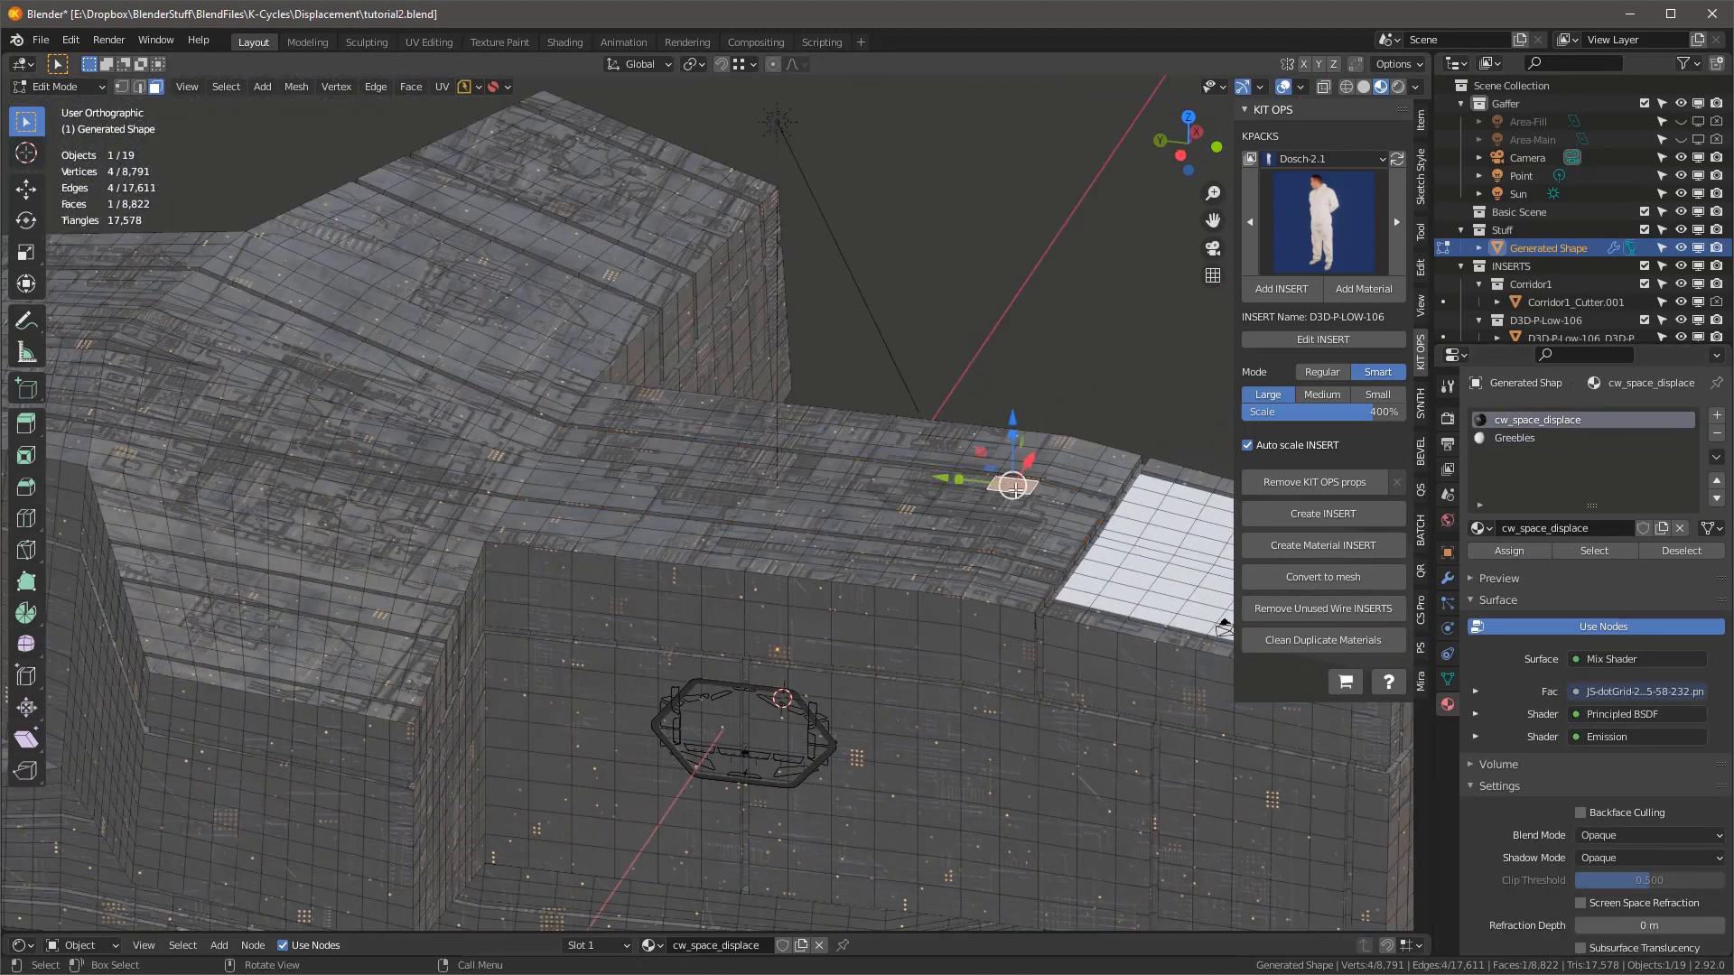
ctrl+shift+click(578, 470)
middle_drag(588, 470, 683, 506)
click(1536, 553)
scroll(722, 473, down, 4)
scroll(460, 456, up, 3)
mouse_move(524, 413)
middle_down()
mouse_move(545, 356)
mouse_move(519, 395)
middle_up()
click(784, 421)
shift+click(887, 394)
shift+click(782, 196)
- Select all faces of the large tapered panel on top of the rear hull and assign the Greebles material to them
click(549, 268)
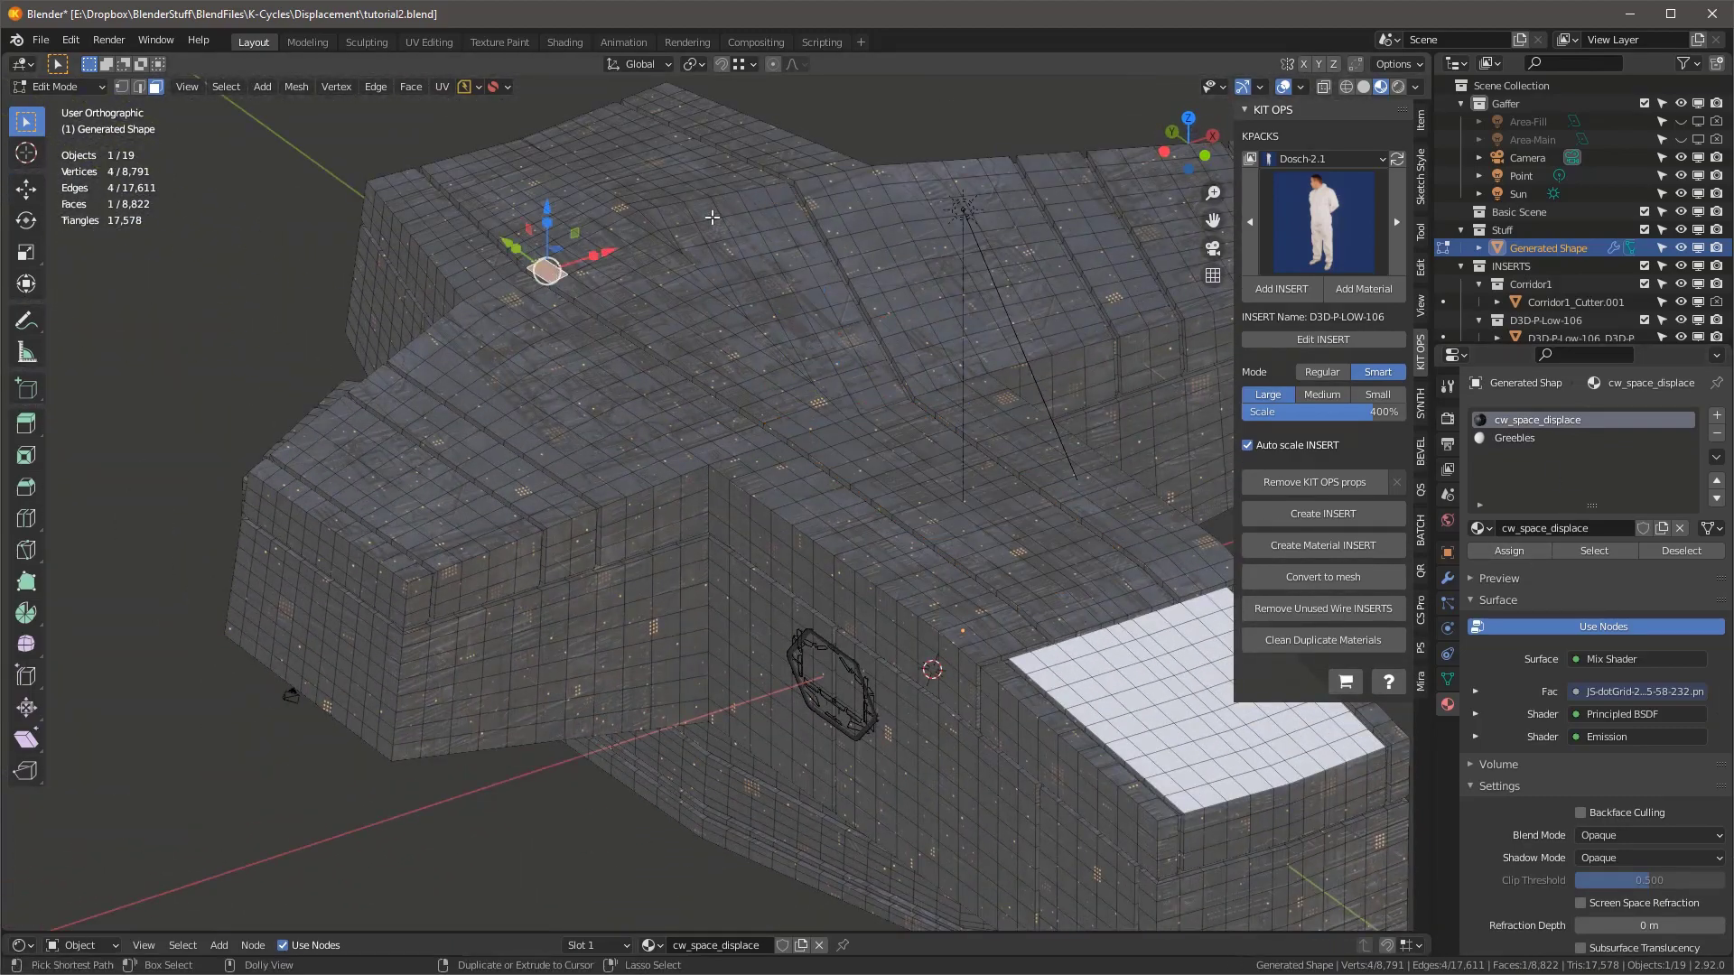
ctrl+shift+click(782, 195)
key(ctrl+z)
ctrl+shift+click(888, 389)
ctrl+shift+click(784, 201)
ctrl+shift+click(613, 238)
ctrl+shift+click(771, 220)
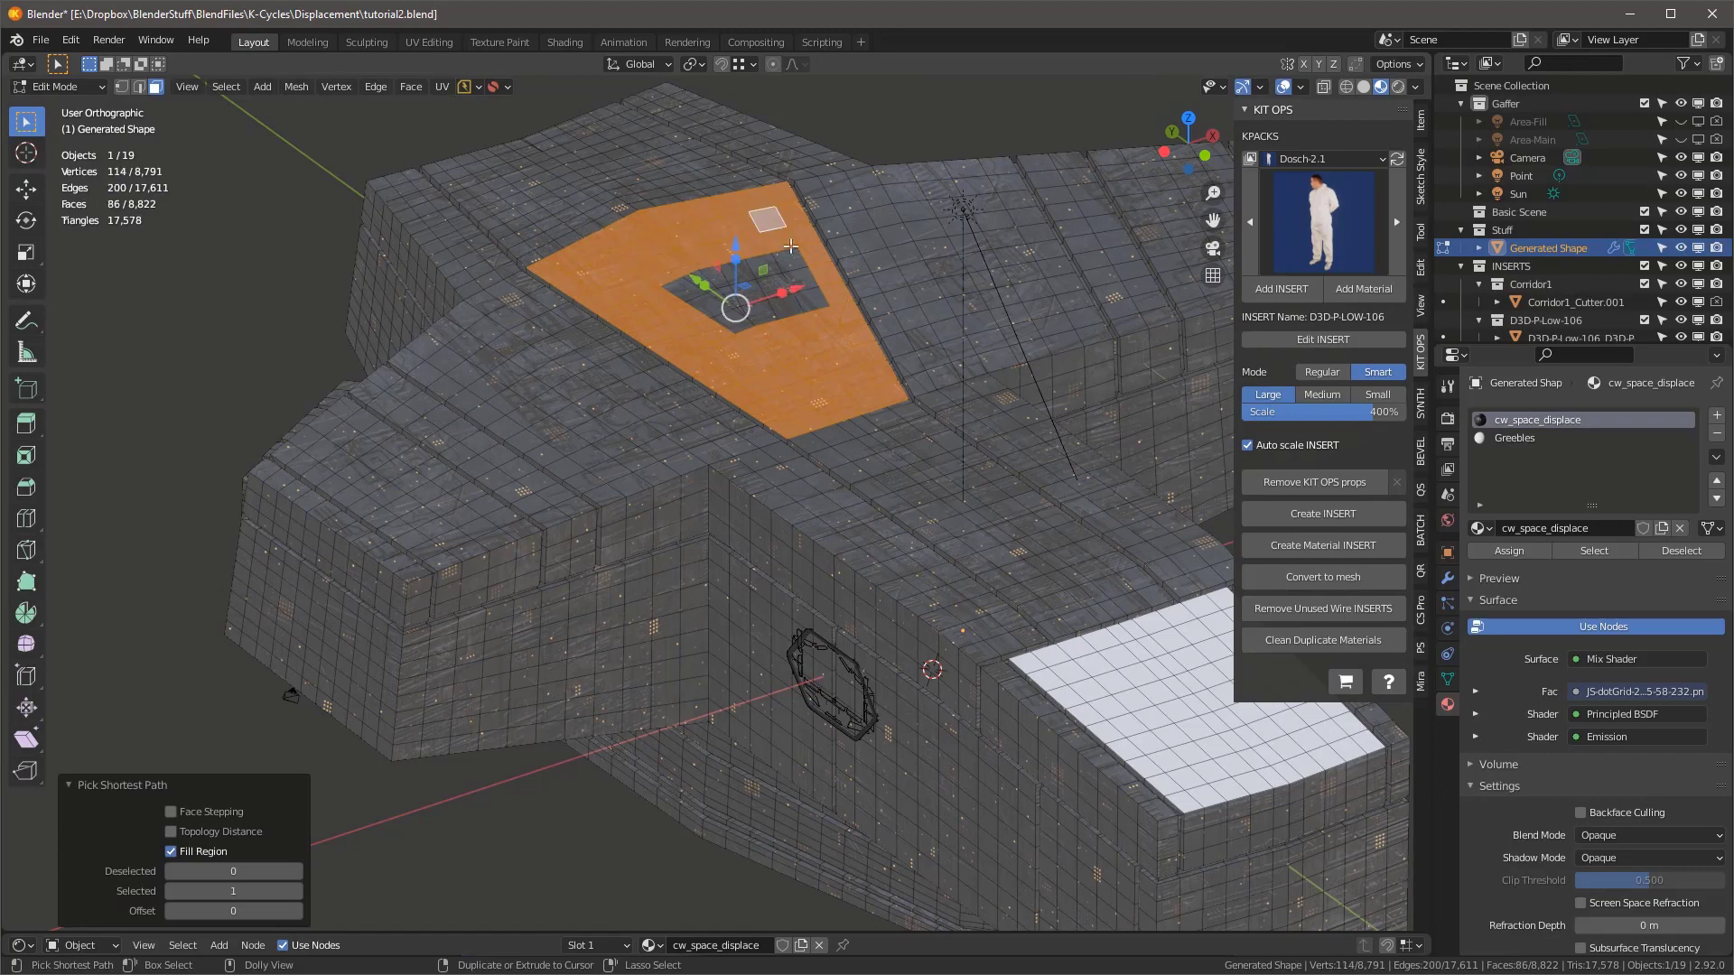
ctrl+shift+click(810, 298)
ctrl+shift+click(737, 328)
scroll(737, 328, up, 4)
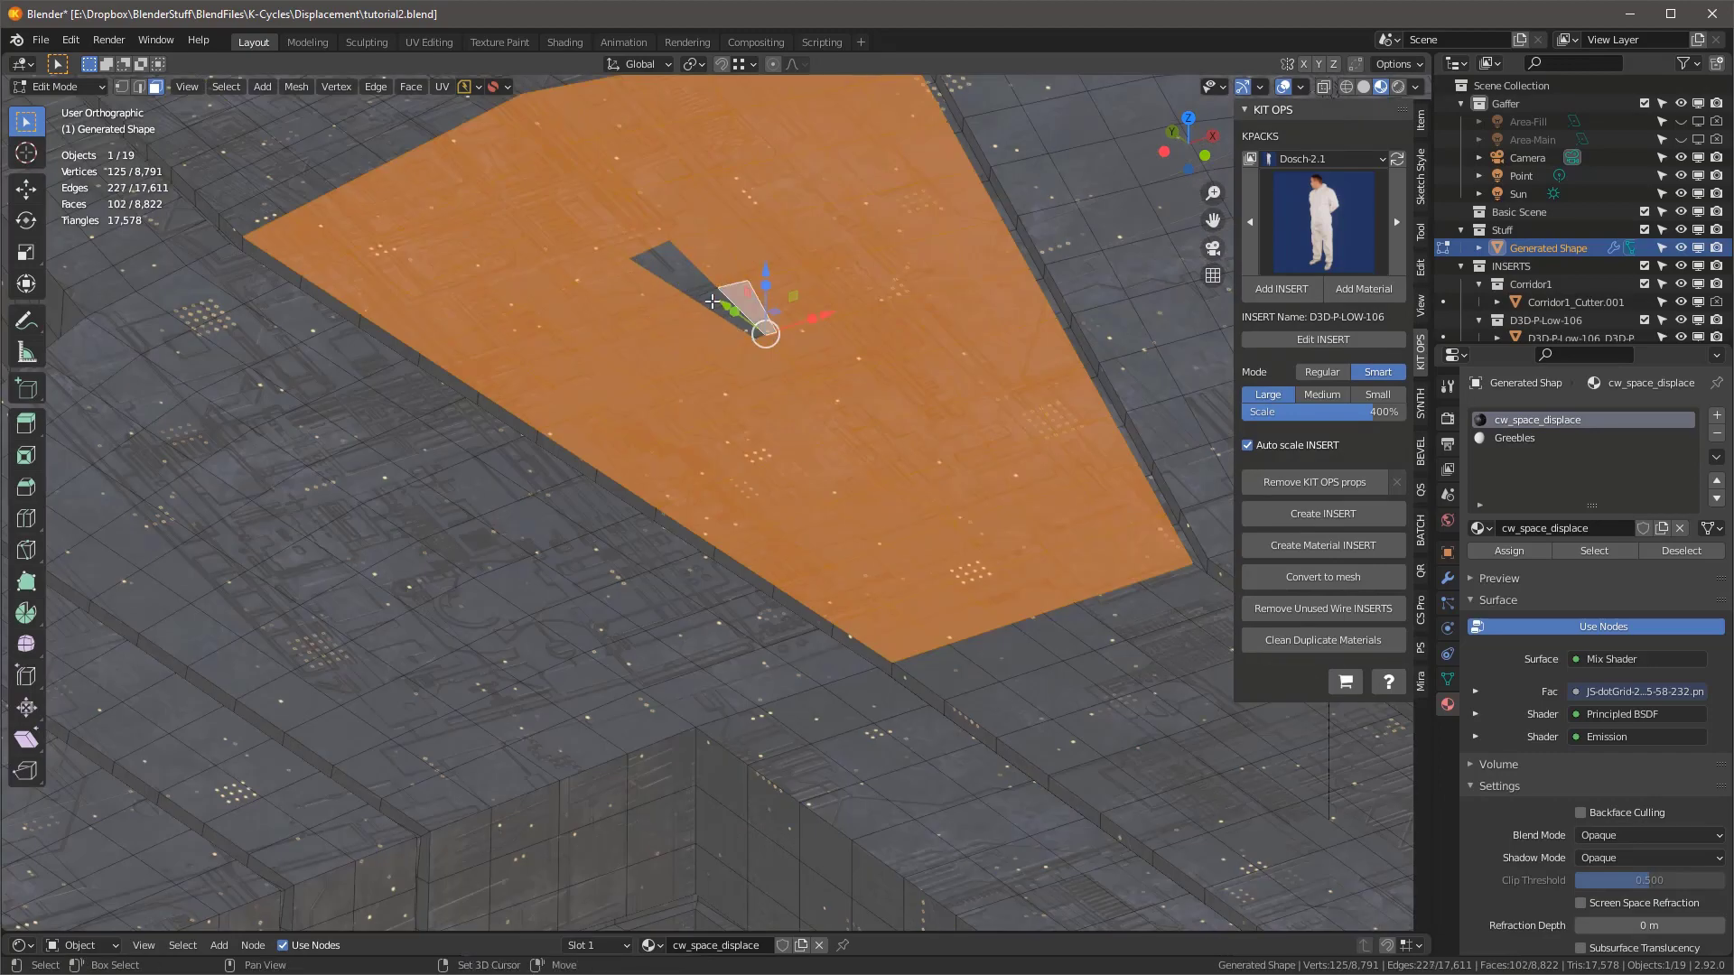
click(1520, 551)
click(1515, 438)
click(1512, 551)
- Assign the Greebles material to the long top panel between the tapered rear panel and the nose panel
scroll(813, 492, down, 4)
click(789, 522)
ctrl+shift+click(1162, 686)
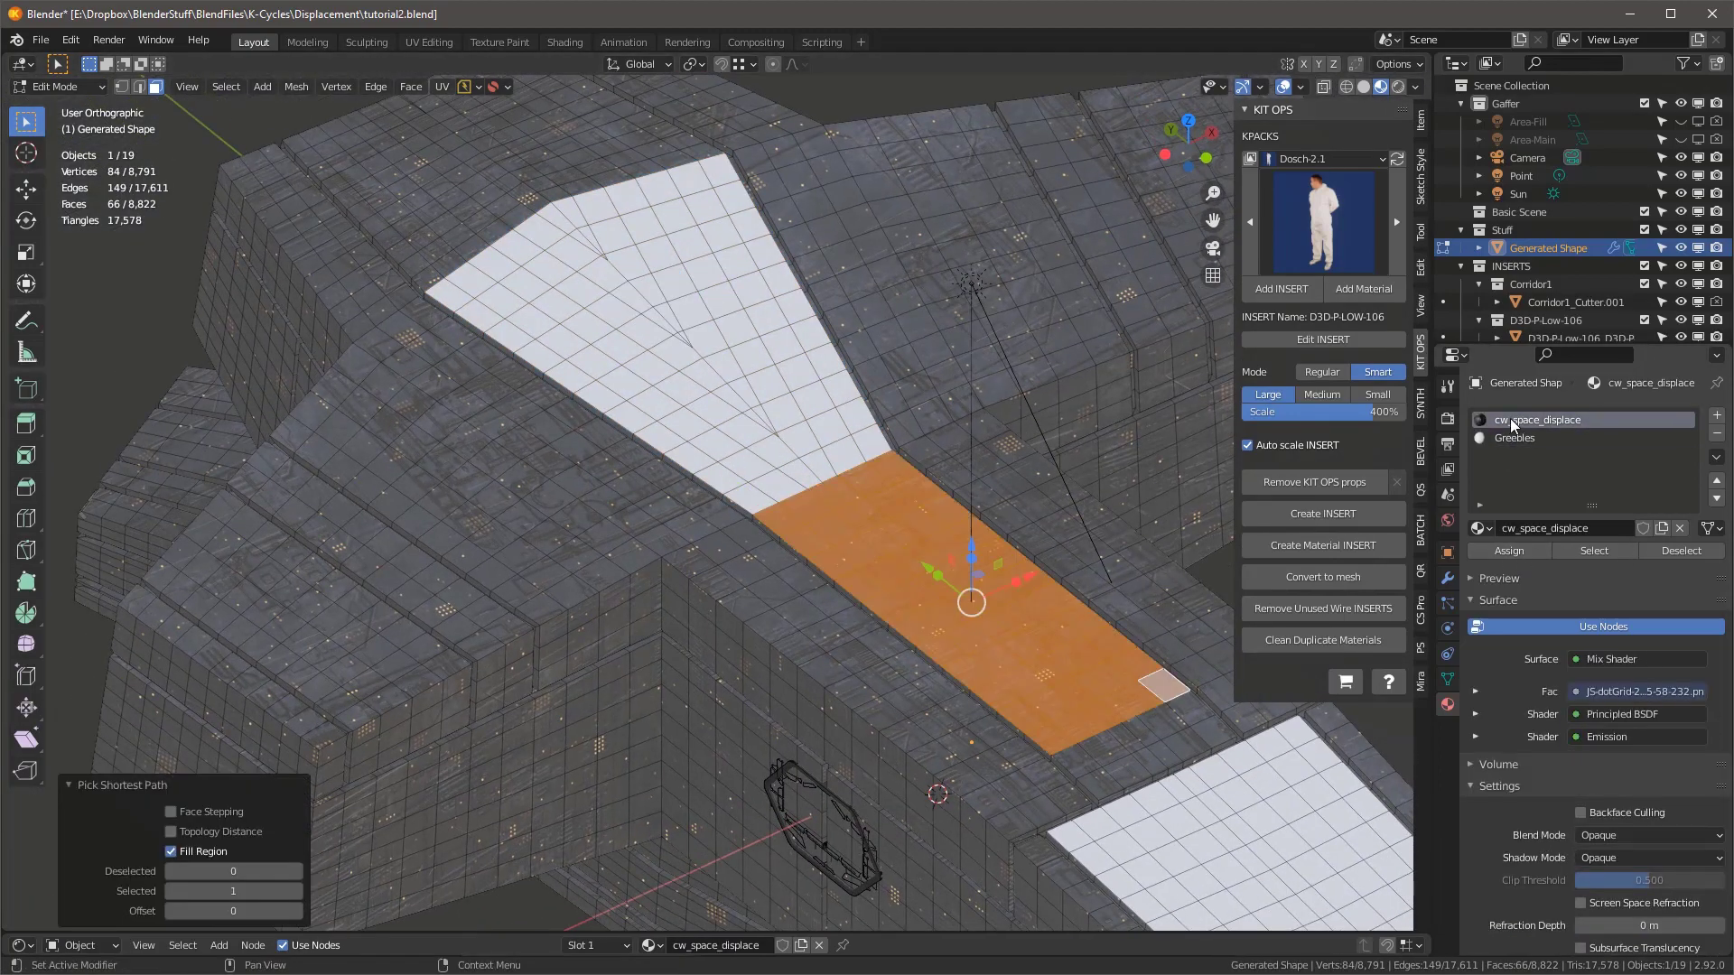
click(1513, 438)
click(1510, 551)
- Assign the Greebles material to the outer panel on top of the wing on the corridor's side
scroll(808, 526, down, 4)
scroll(809, 526, up, 5)
click(464, 524)
ctrl+shift+click(677, 728)
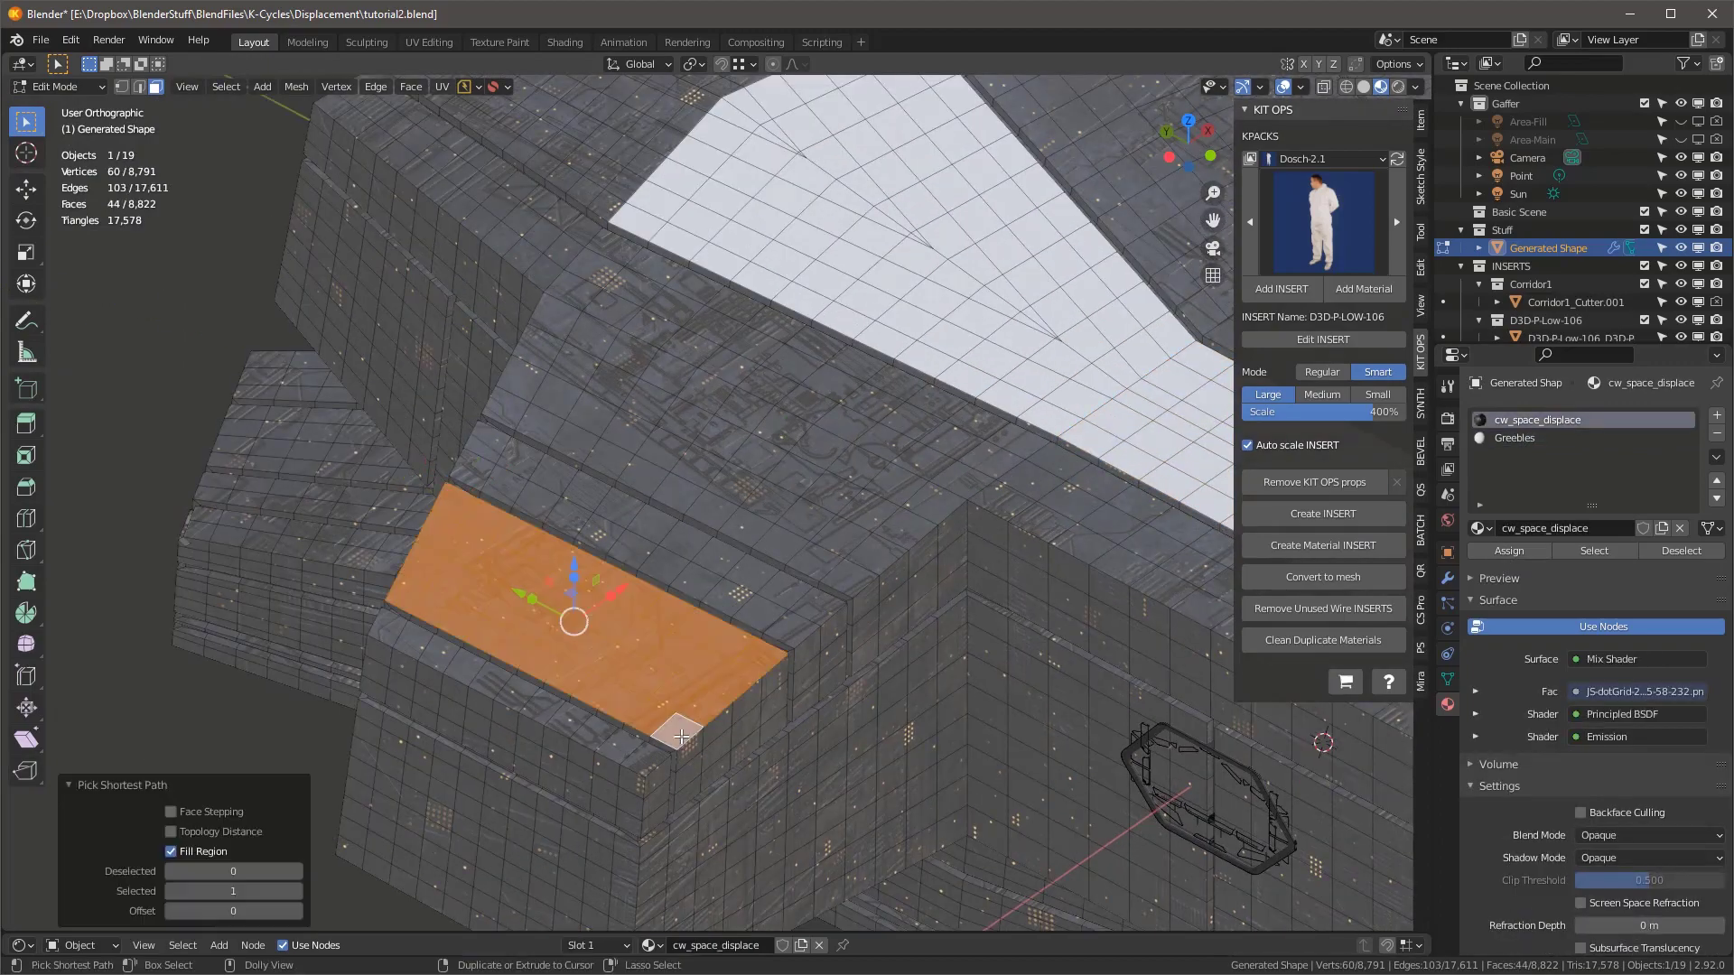
scroll(837, 635, down, 1)
- Assign the Greebles material to the narrow strip of faces along the upper edge of that wing's outer end
middle_drag(838, 635, 973, 626)
click(559, 629)
shift+click(763, 630)
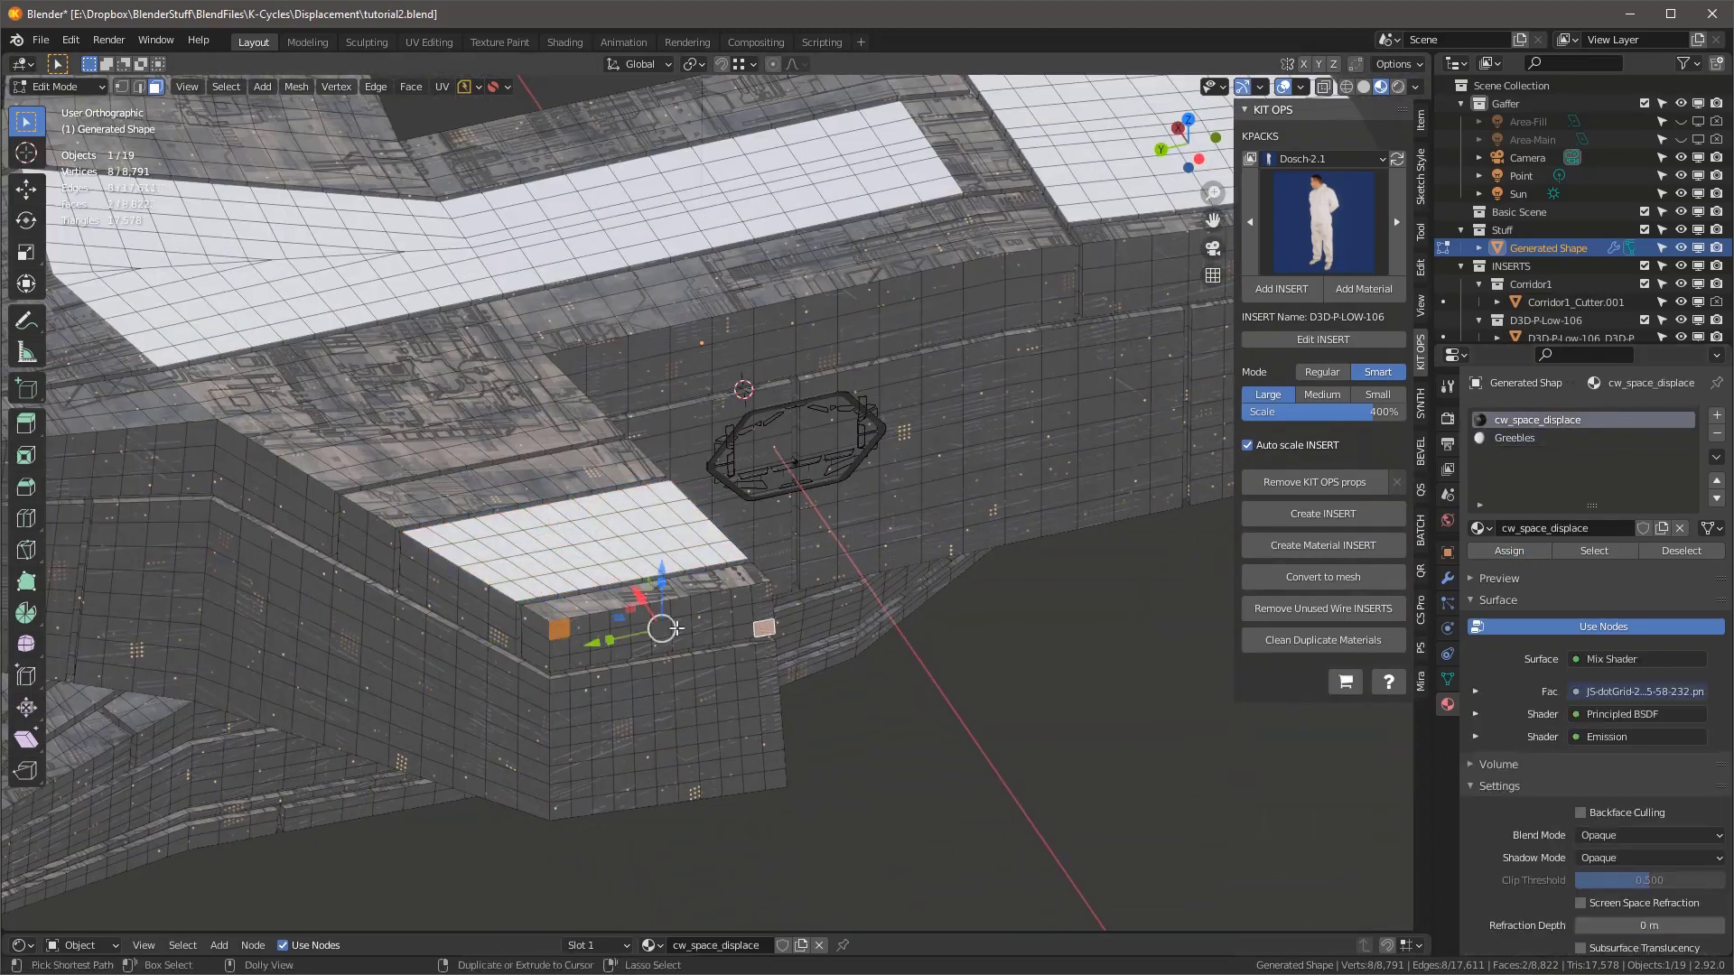
ctrl+shift+click(559, 630)
click(1526, 438)
click(1510, 551)
- Assign the Greebles material to the matching outer panel on top of the opposite wing
scroll(1066, 488, down, 3)
middle_drag(1066, 488, 786, 577)
scroll(783, 576, up, 1)
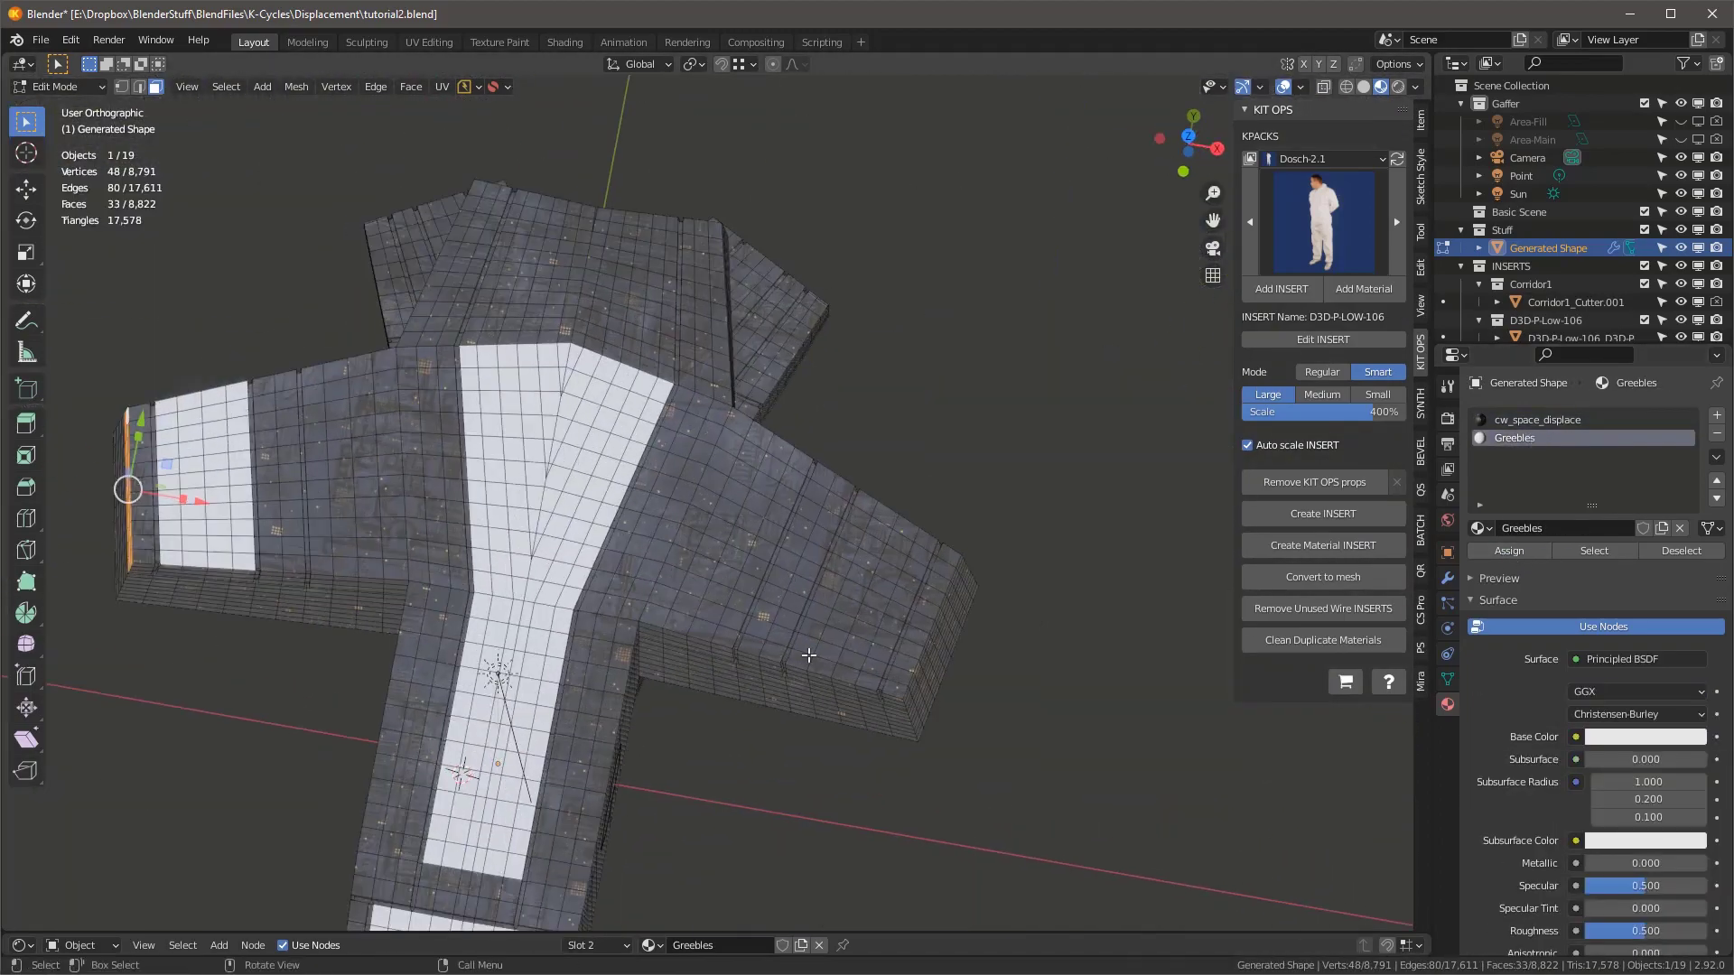
click(803, 652)
ctrl+shift+click(926, 540)
click(1511, 551)
click(1526, 438)
click(1510, 551)
middle_drag(325, 578, 433, 461)
scroll(433, 461, down, 3)
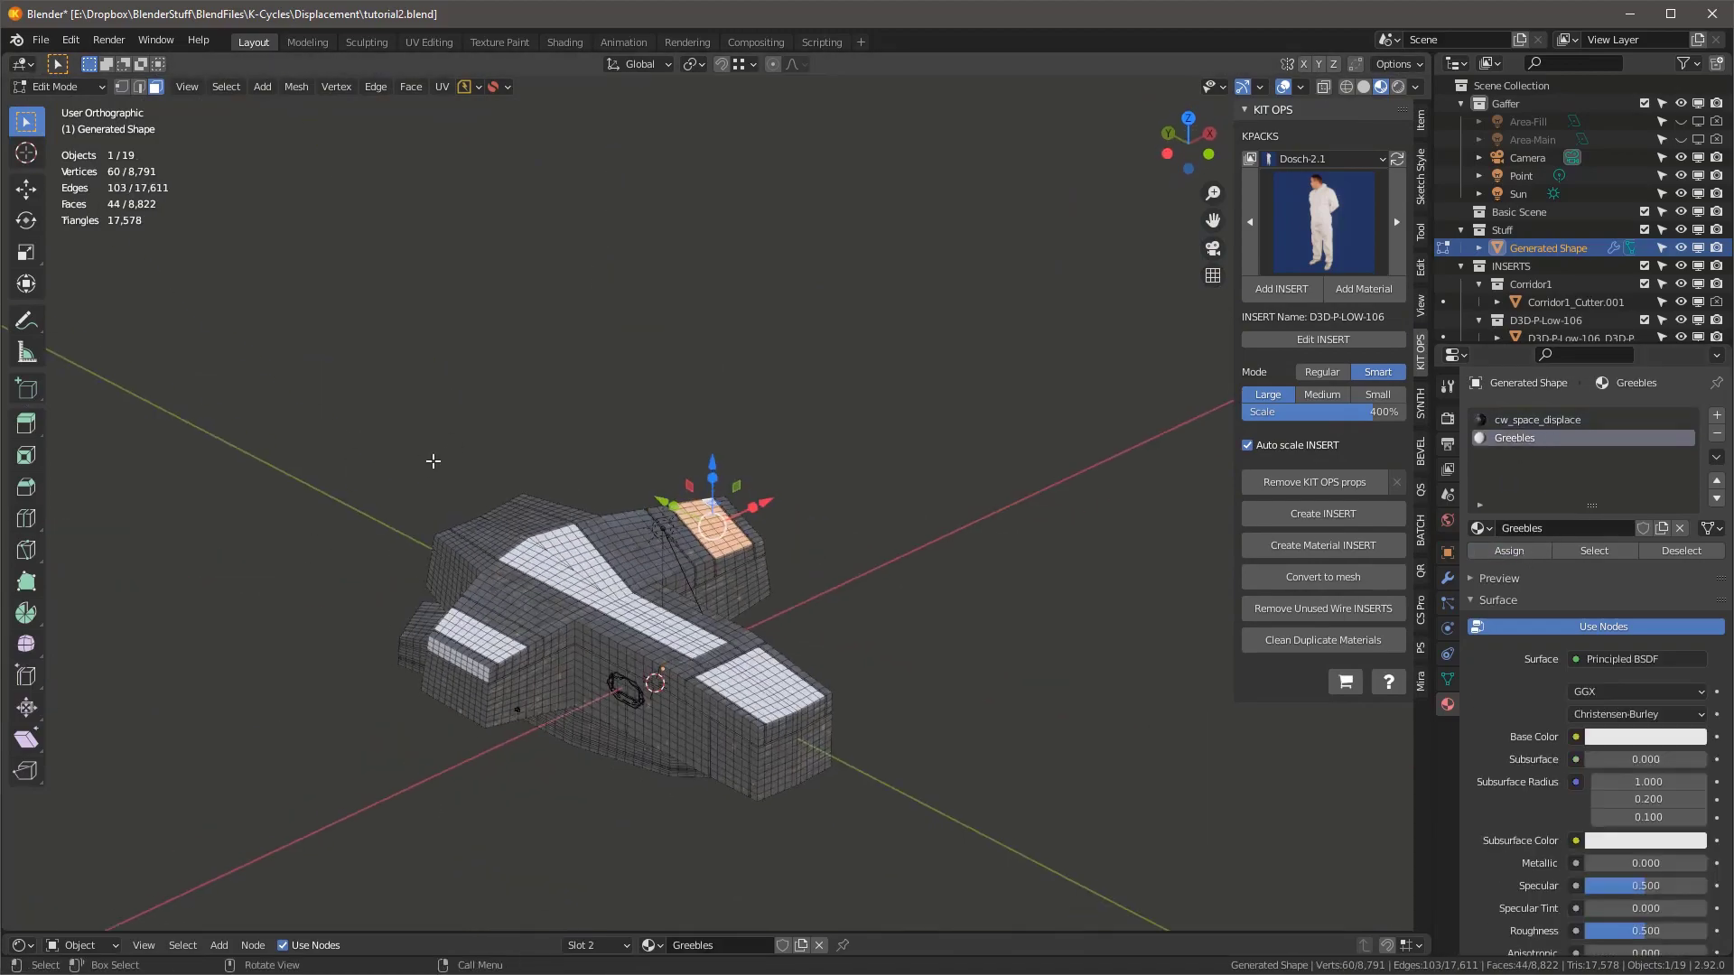
- Select all faces of the nose's front end below the upper seam, including the narrow strips around both side corners
middle_drag(632, 696, 684, 742)
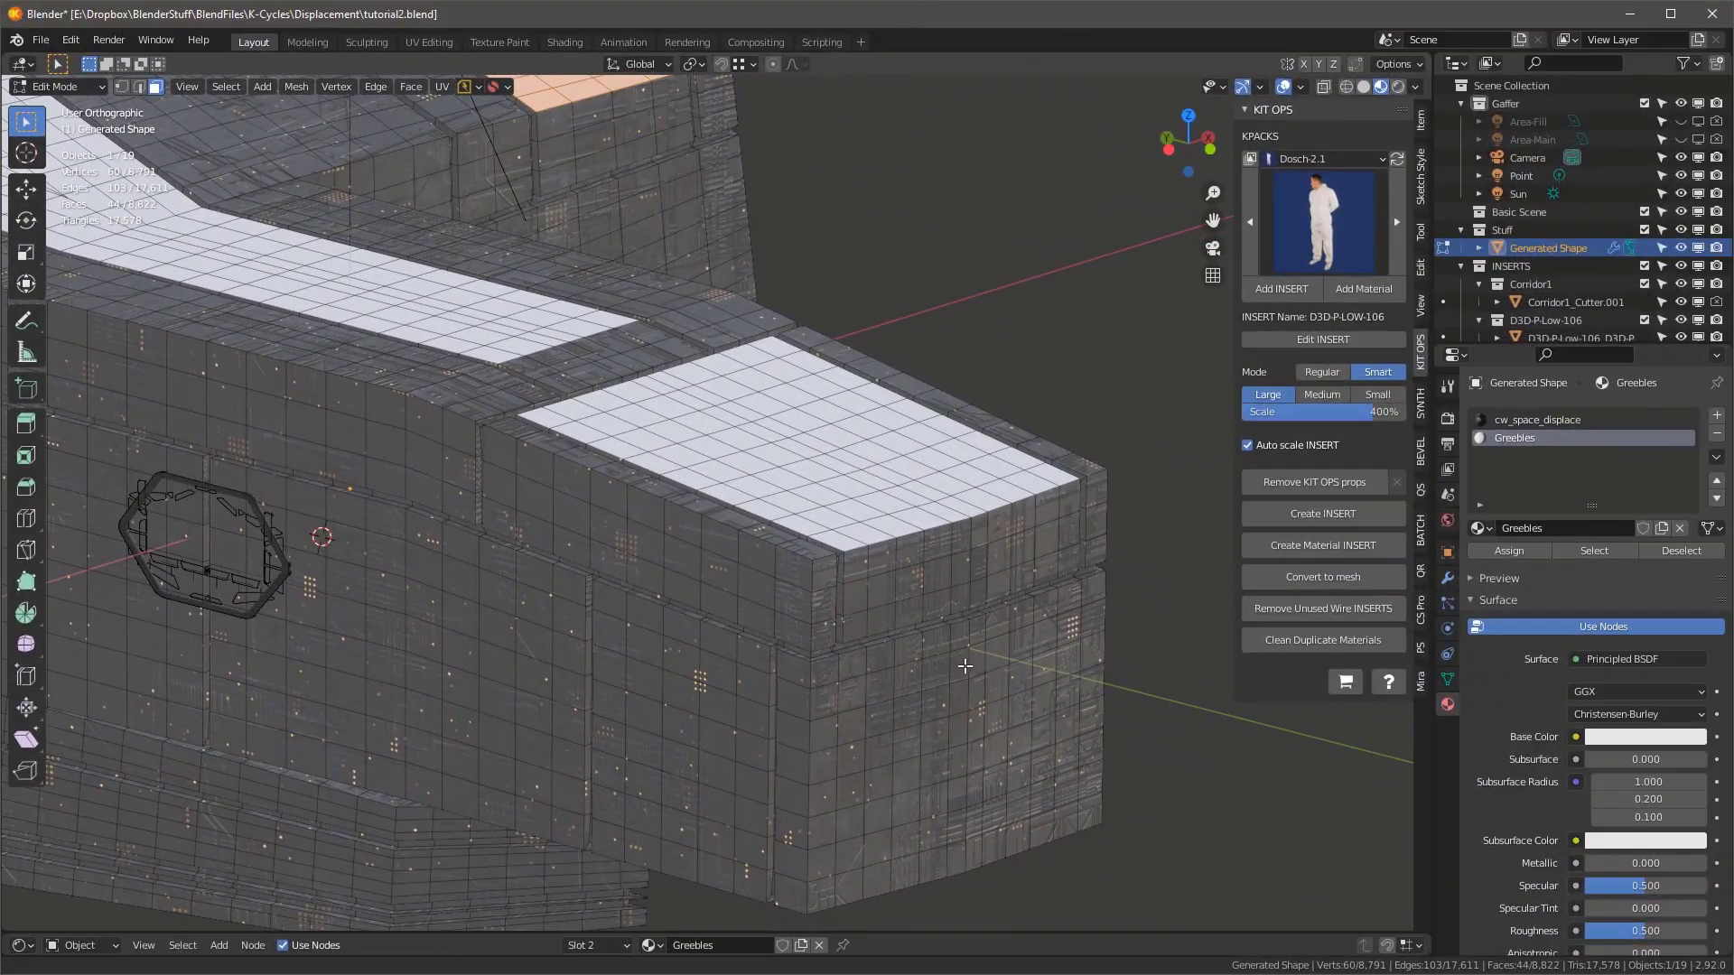
scroll(923, 651, down, 1)
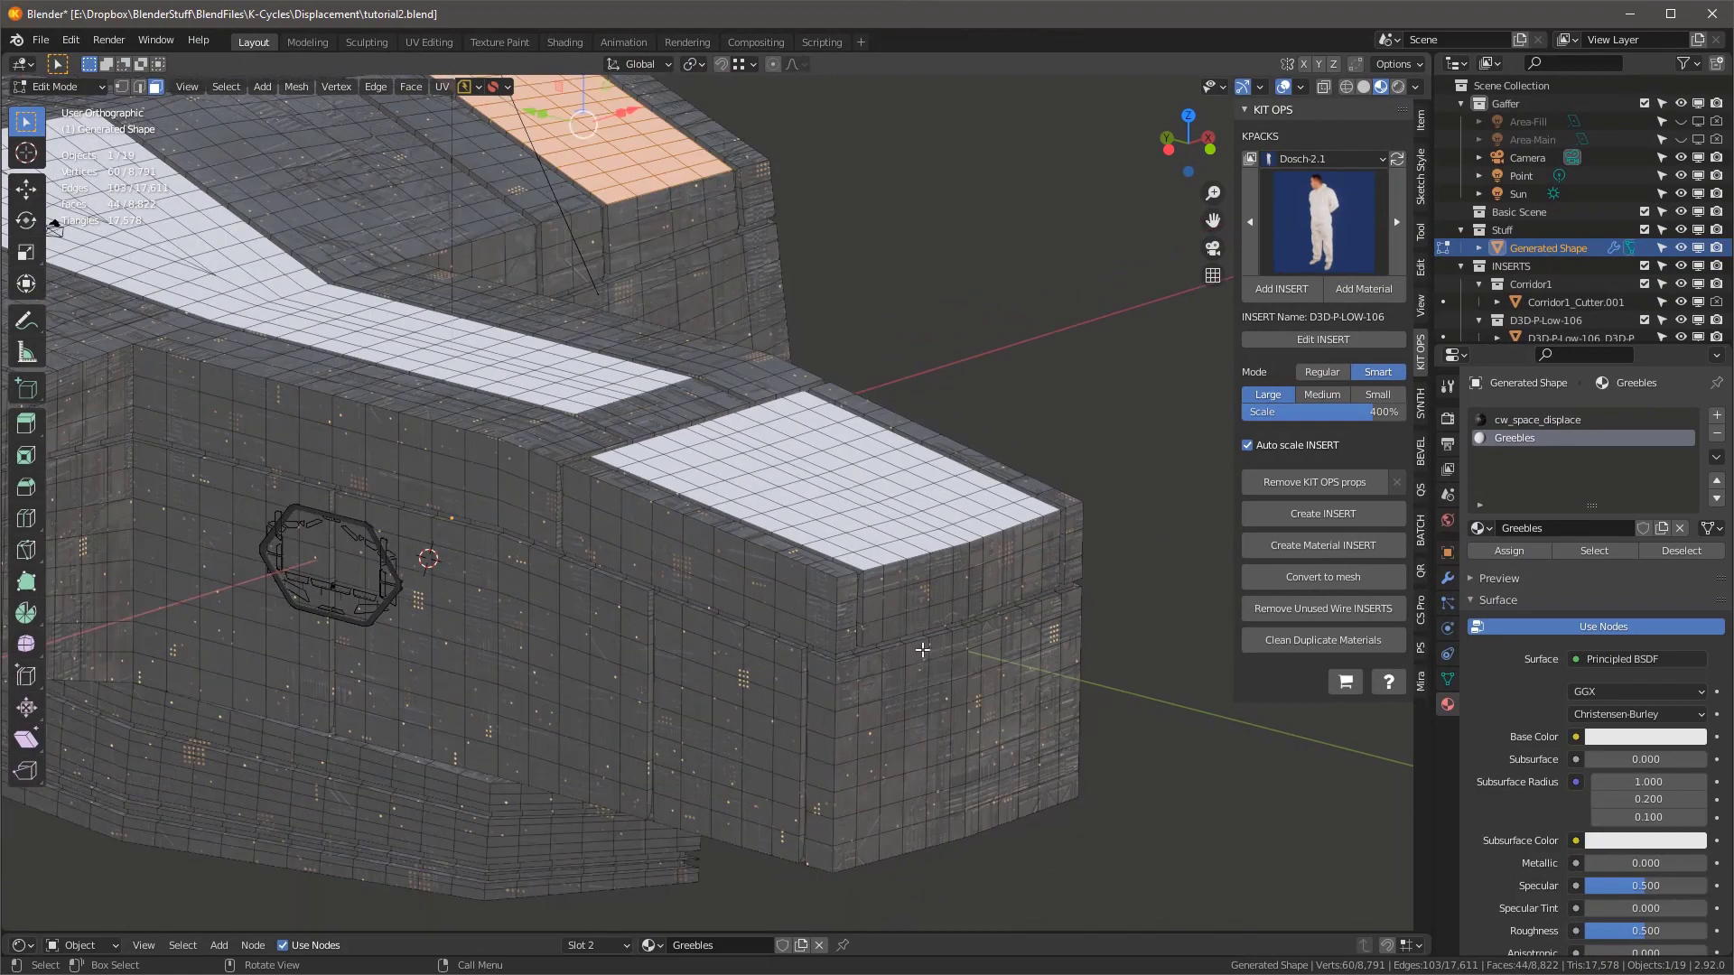
scroll(887, 678, up, 1)
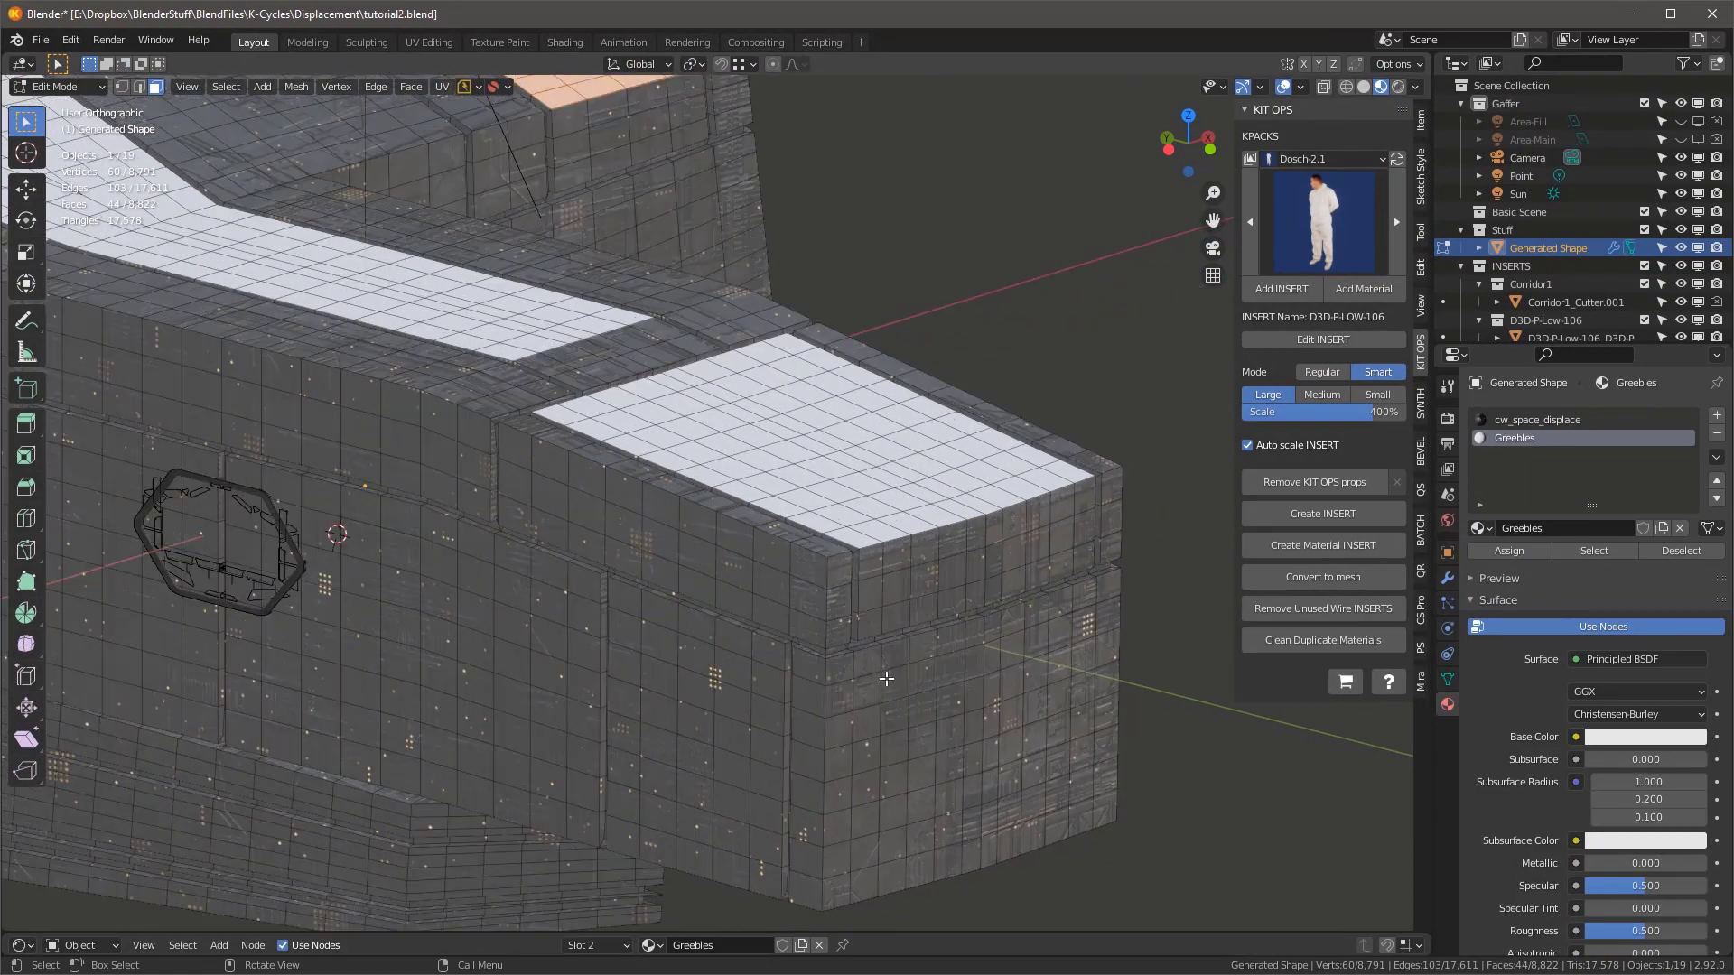
click(814, 673)
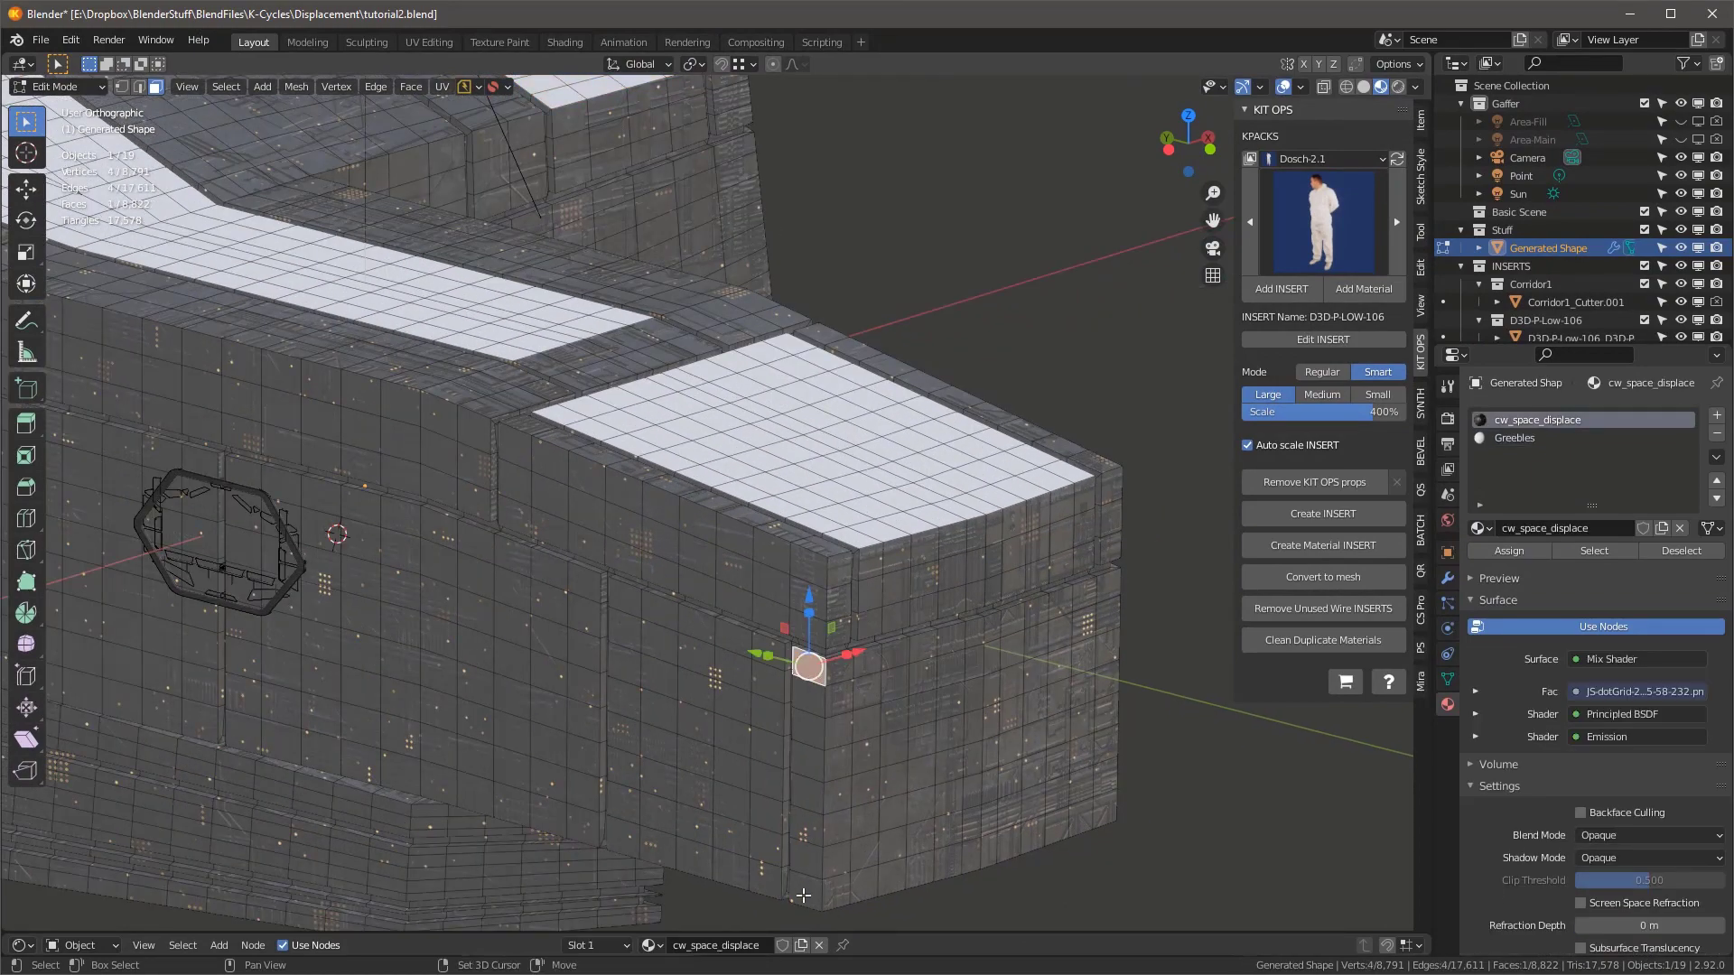
shift+click(806, 890)
ctrl+shift+click(810, 657)
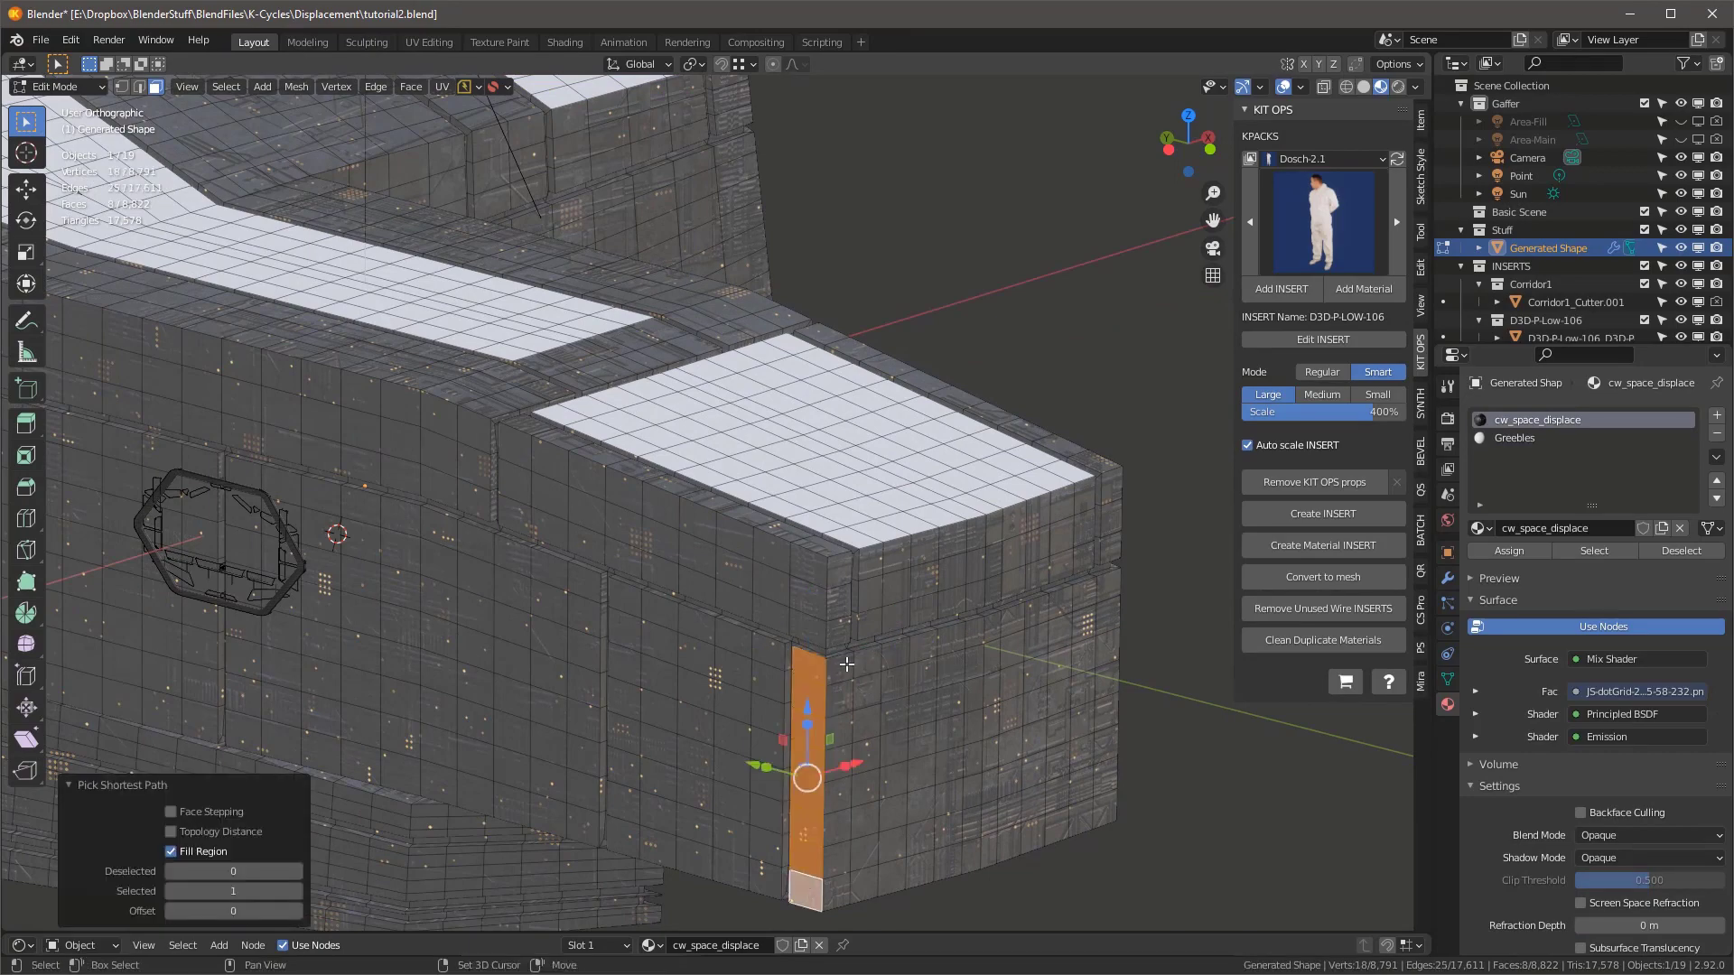
shift+click(842, 670)
ctrl+shift+click(1103, 807)
middle_drag(1104, 808, 994, 781)
shift+click(1148, 654)
ctrl+shift+click(1148, 889)
middle_drag(1148, 889, 1242, 910)
- Add a new material slot to the hull and create a material named Winshield in it
click(1716, 419)
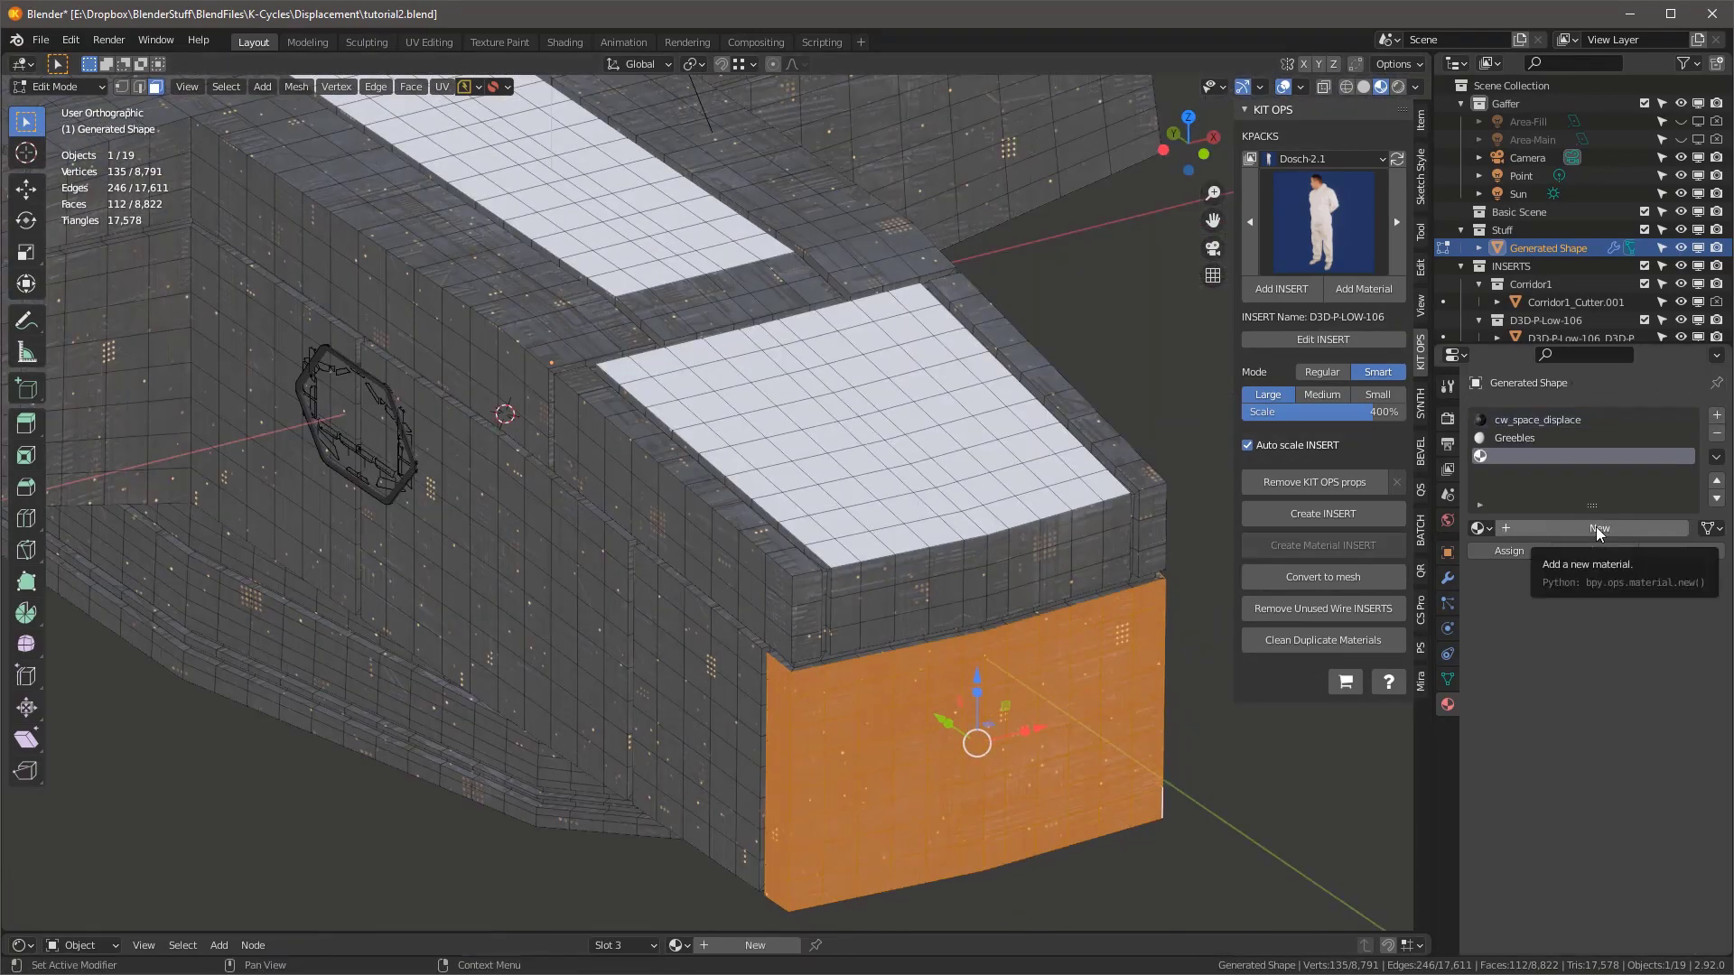
click(1595, 528)
double_click(1570, 533)
text(Winshield)
key(Return)
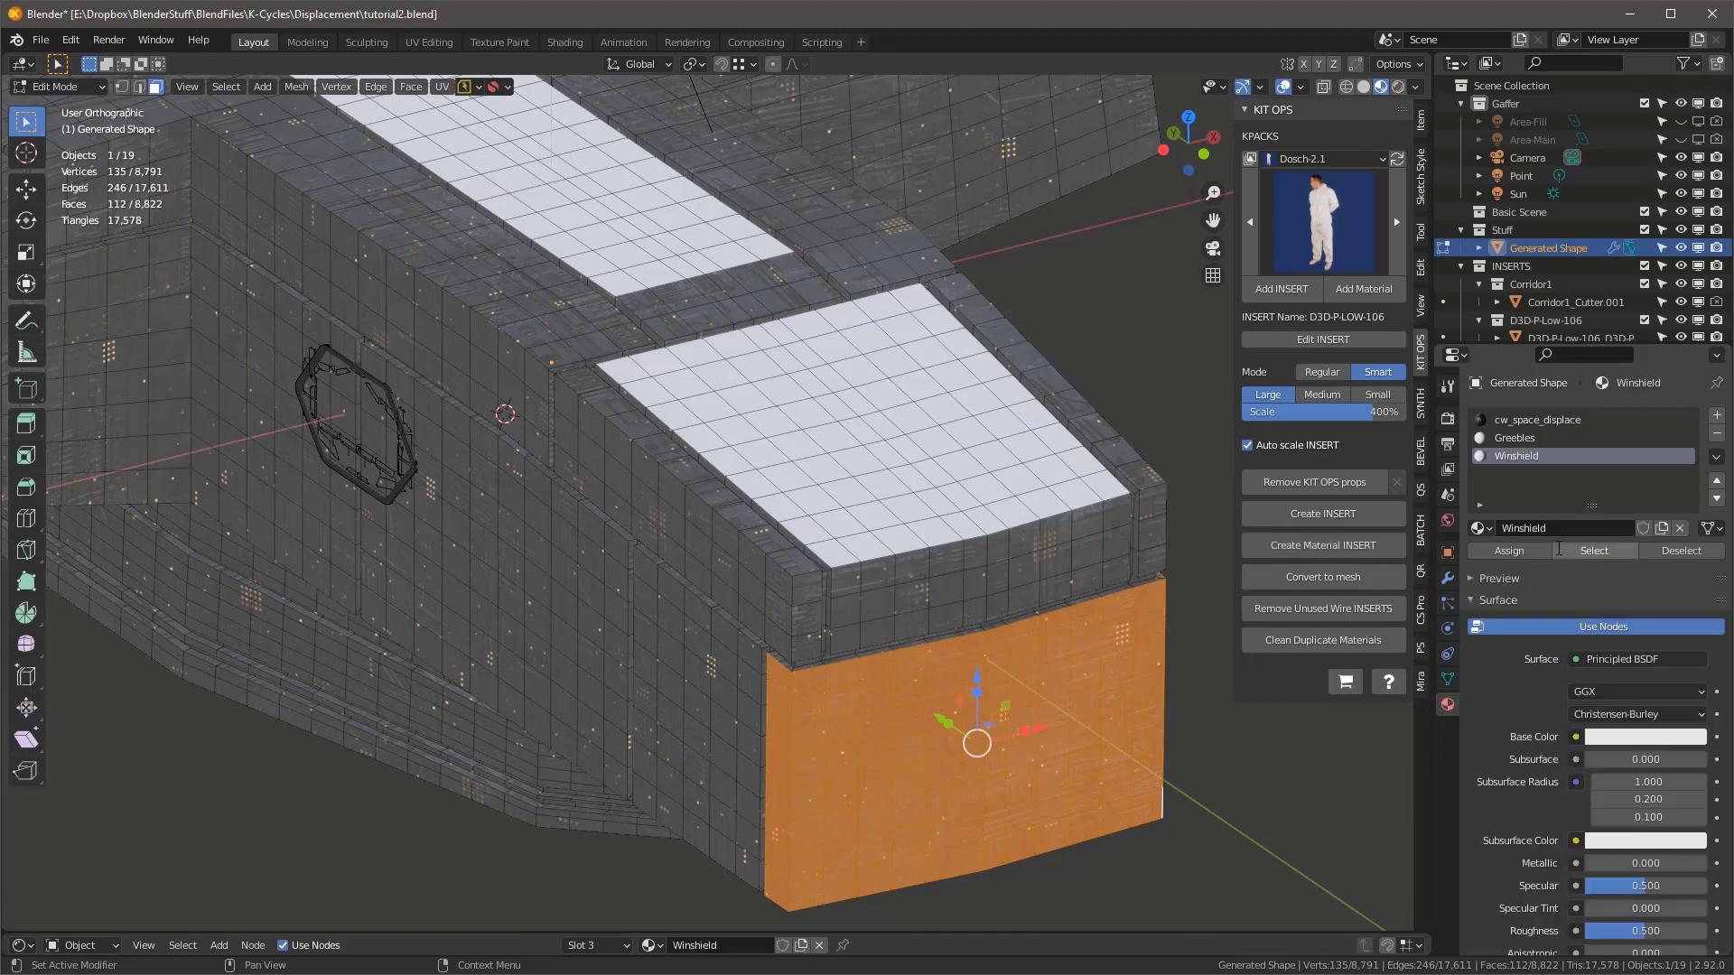
- Change the Winshield material's surface to Glass BSDF and lower its roughness to 0.037
click(1640, 653)
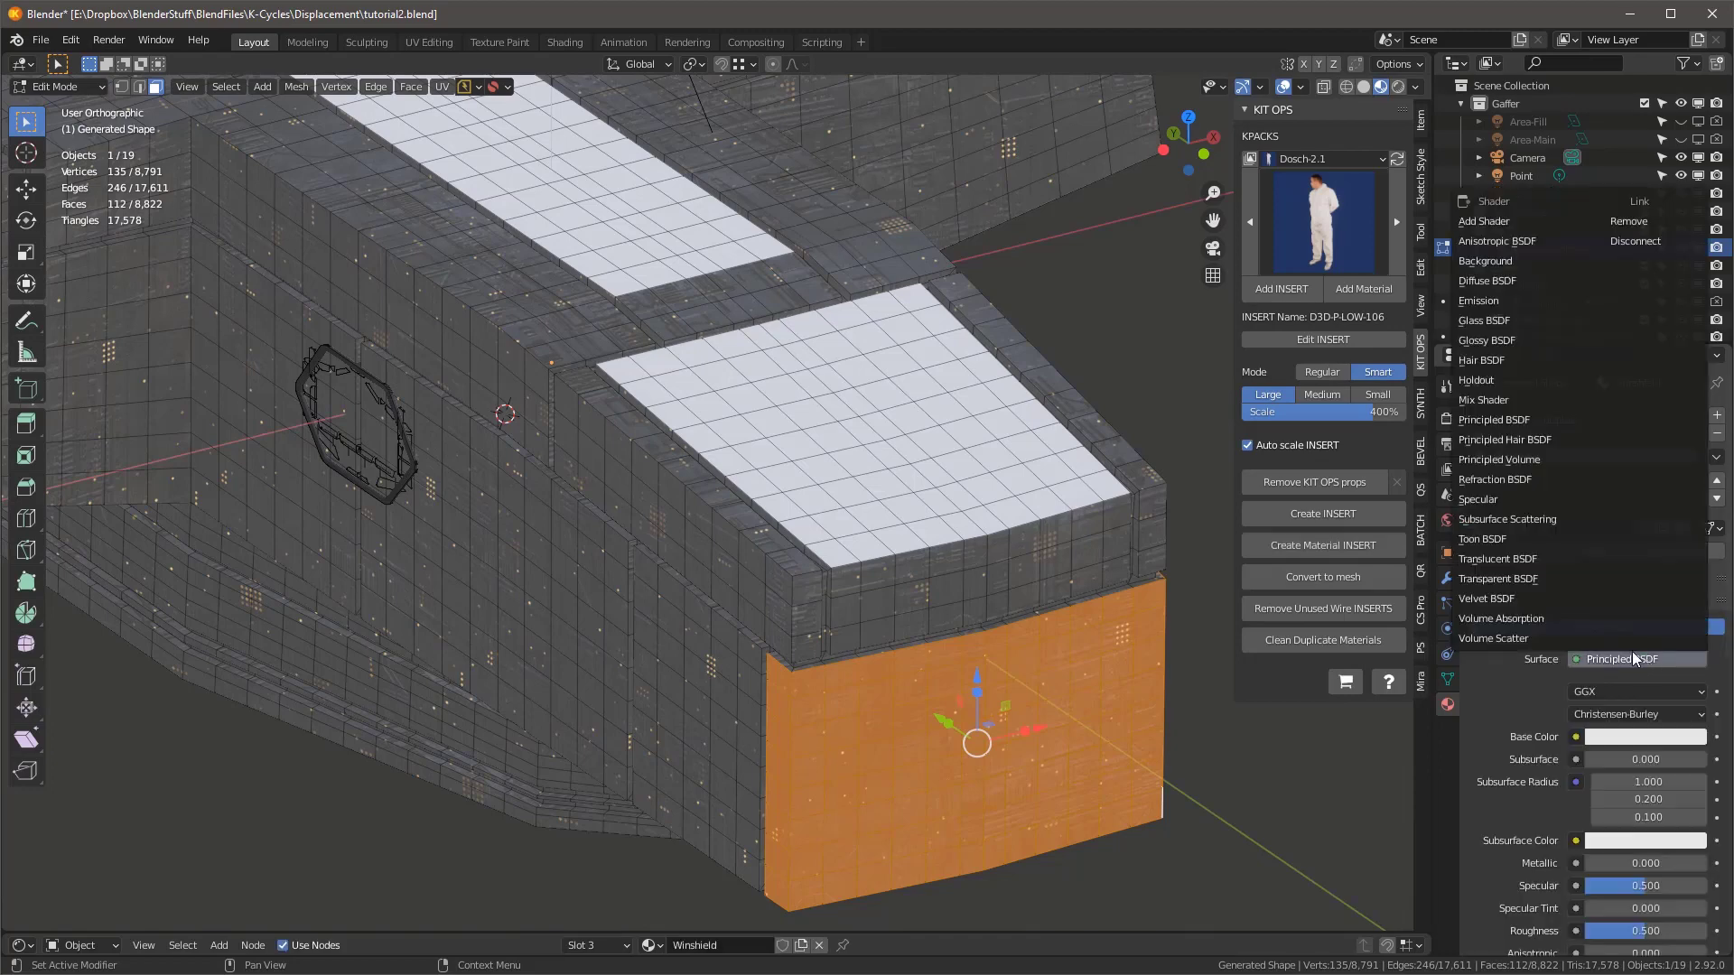
click(1527, 380)
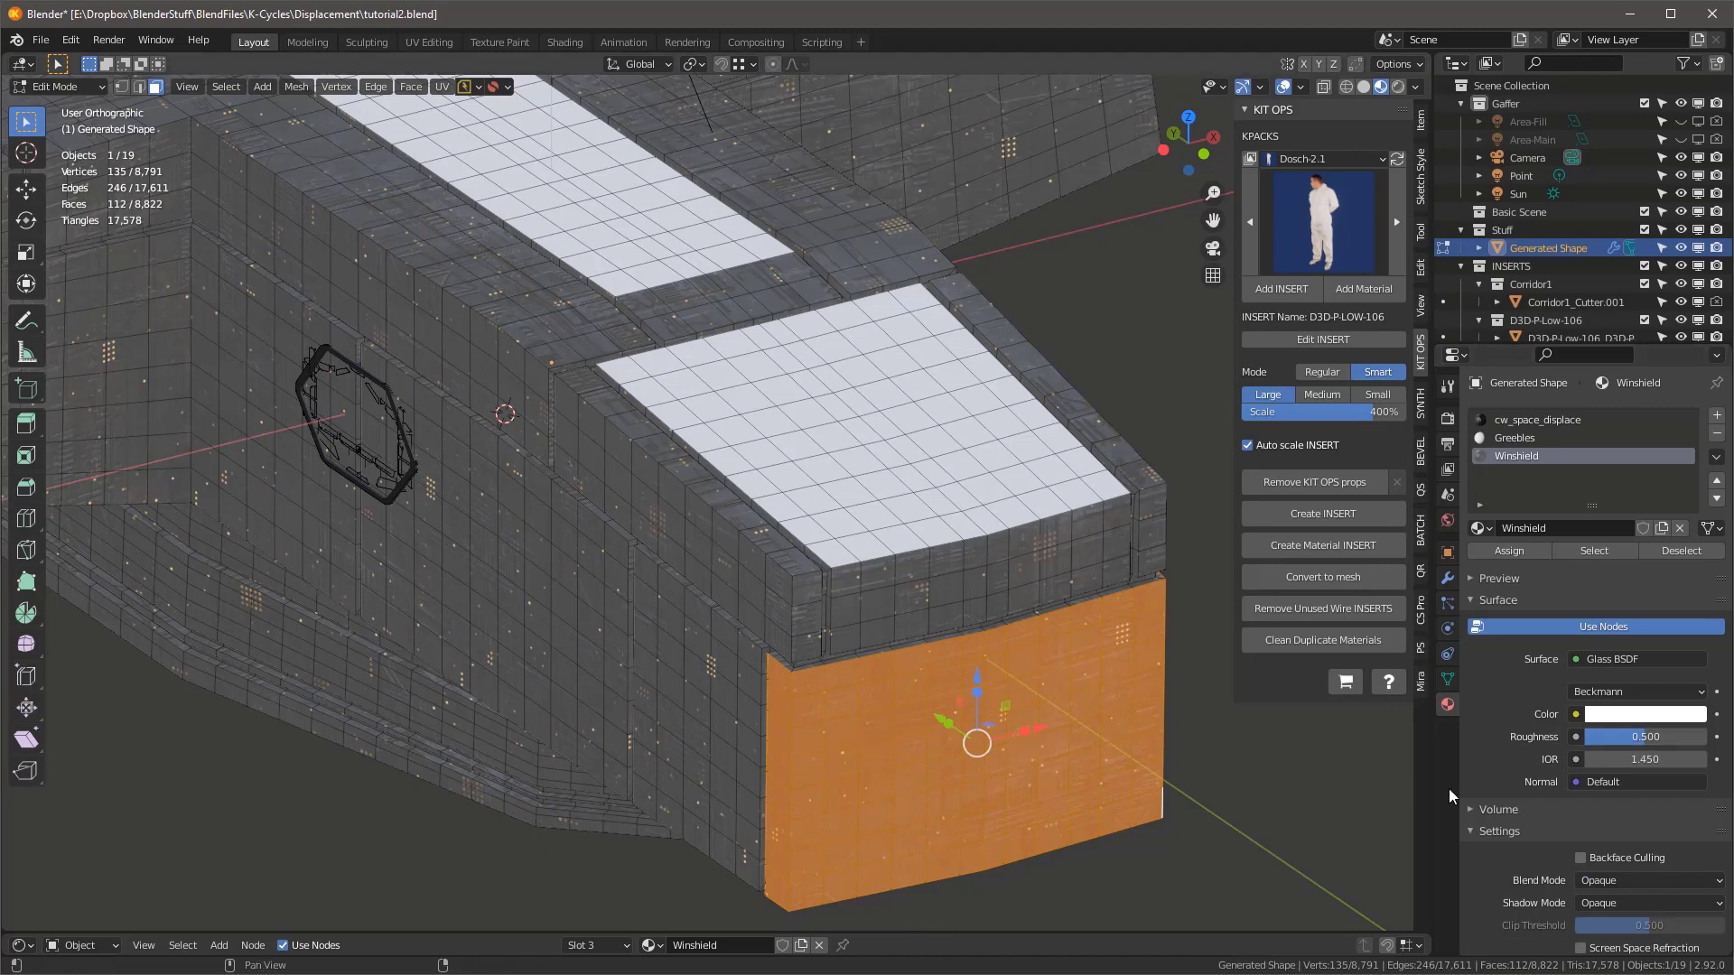
drag(1645, 737, 1601, 737)
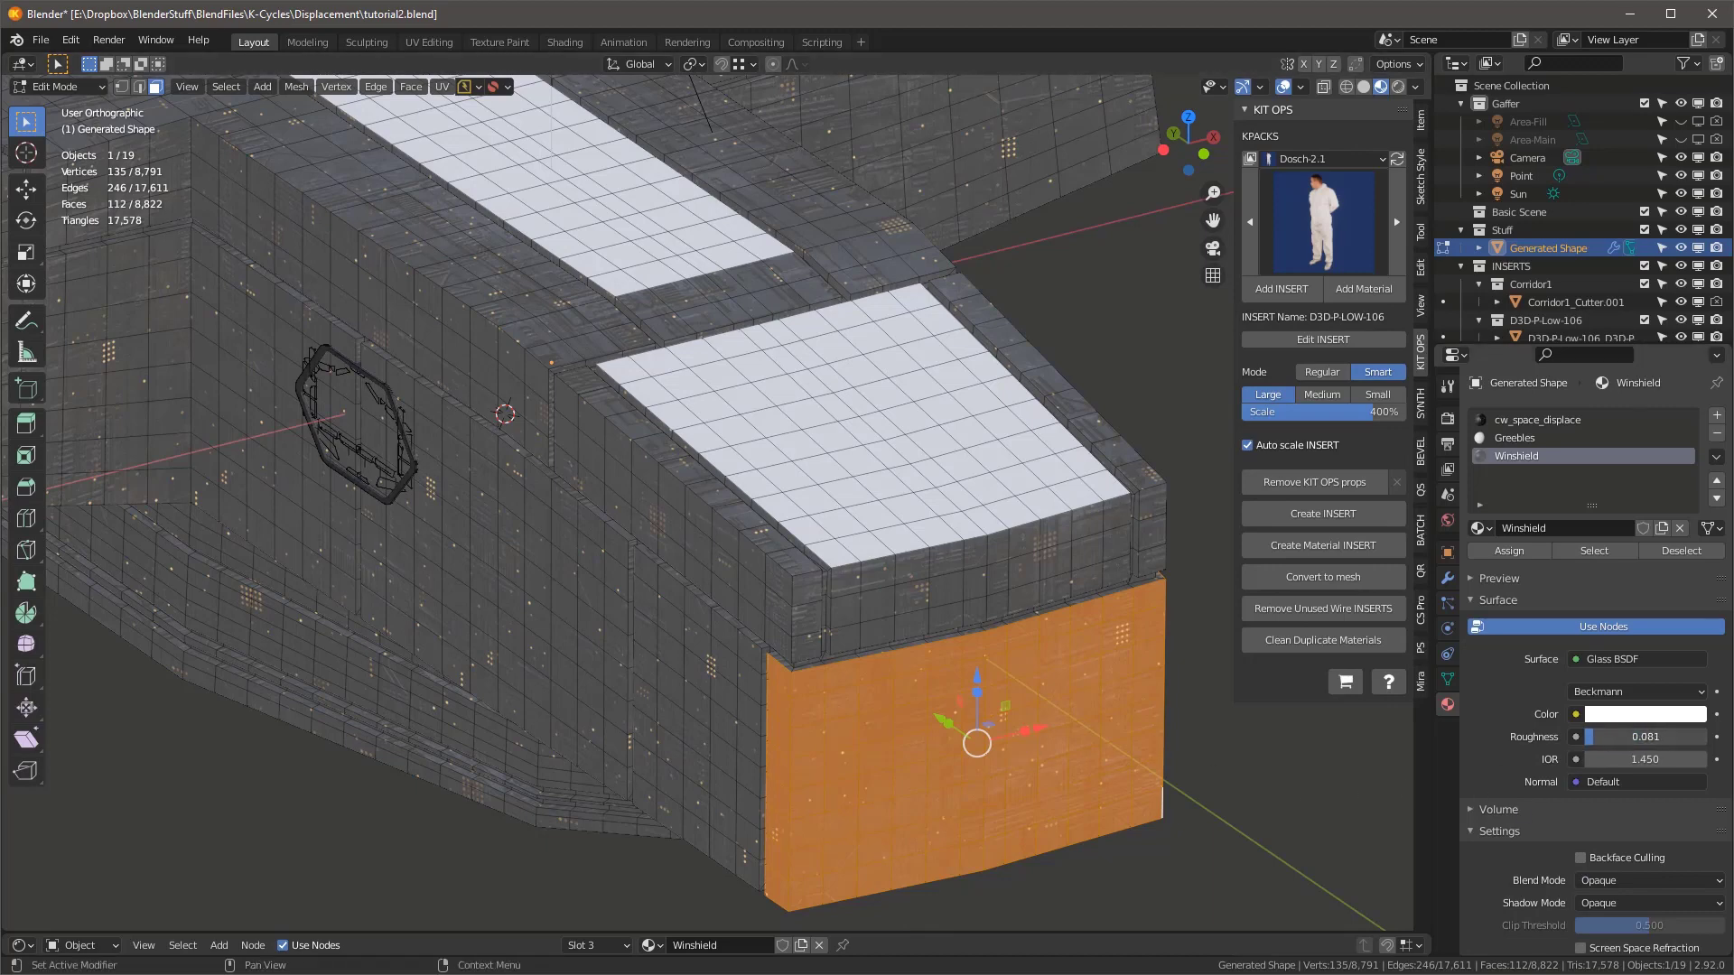
scroll(1139, 731, down, 2)
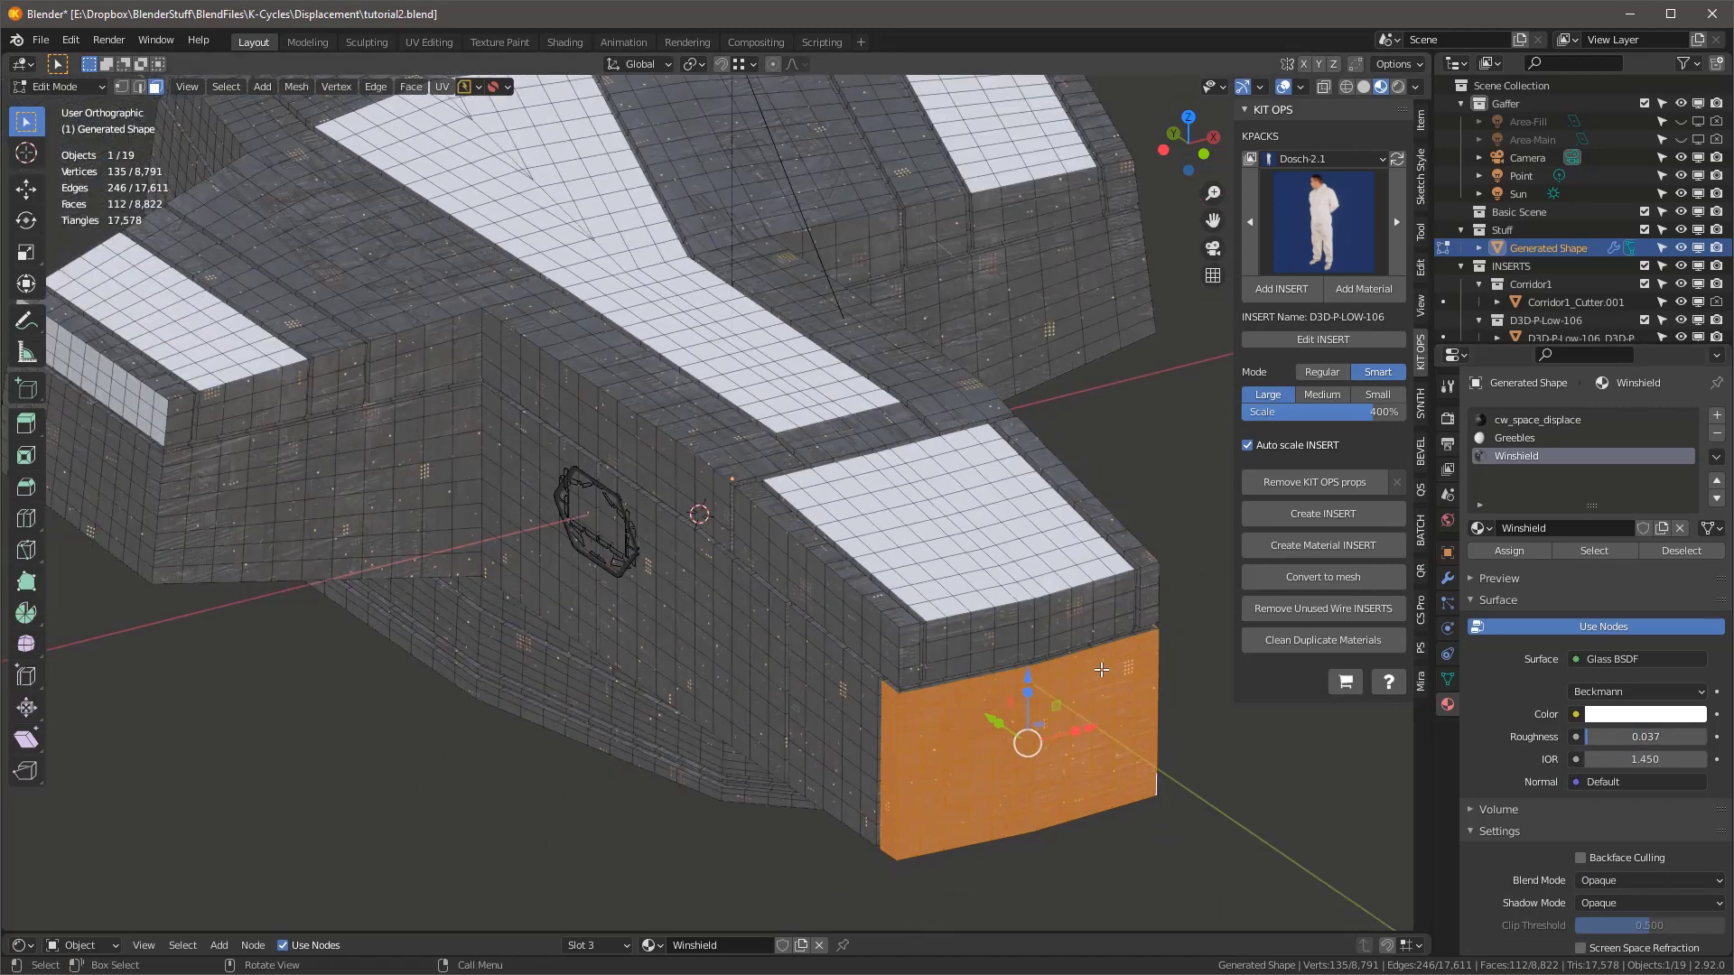
- Assign the Winshield material to the selected faces at the nose's front end and return to Object Mode
key(Tab)
mouse_move(975, 679)
middle_down()
mouse_move(952, 642)
mouse_move(995, 662)
middle_up()
key(Tab)
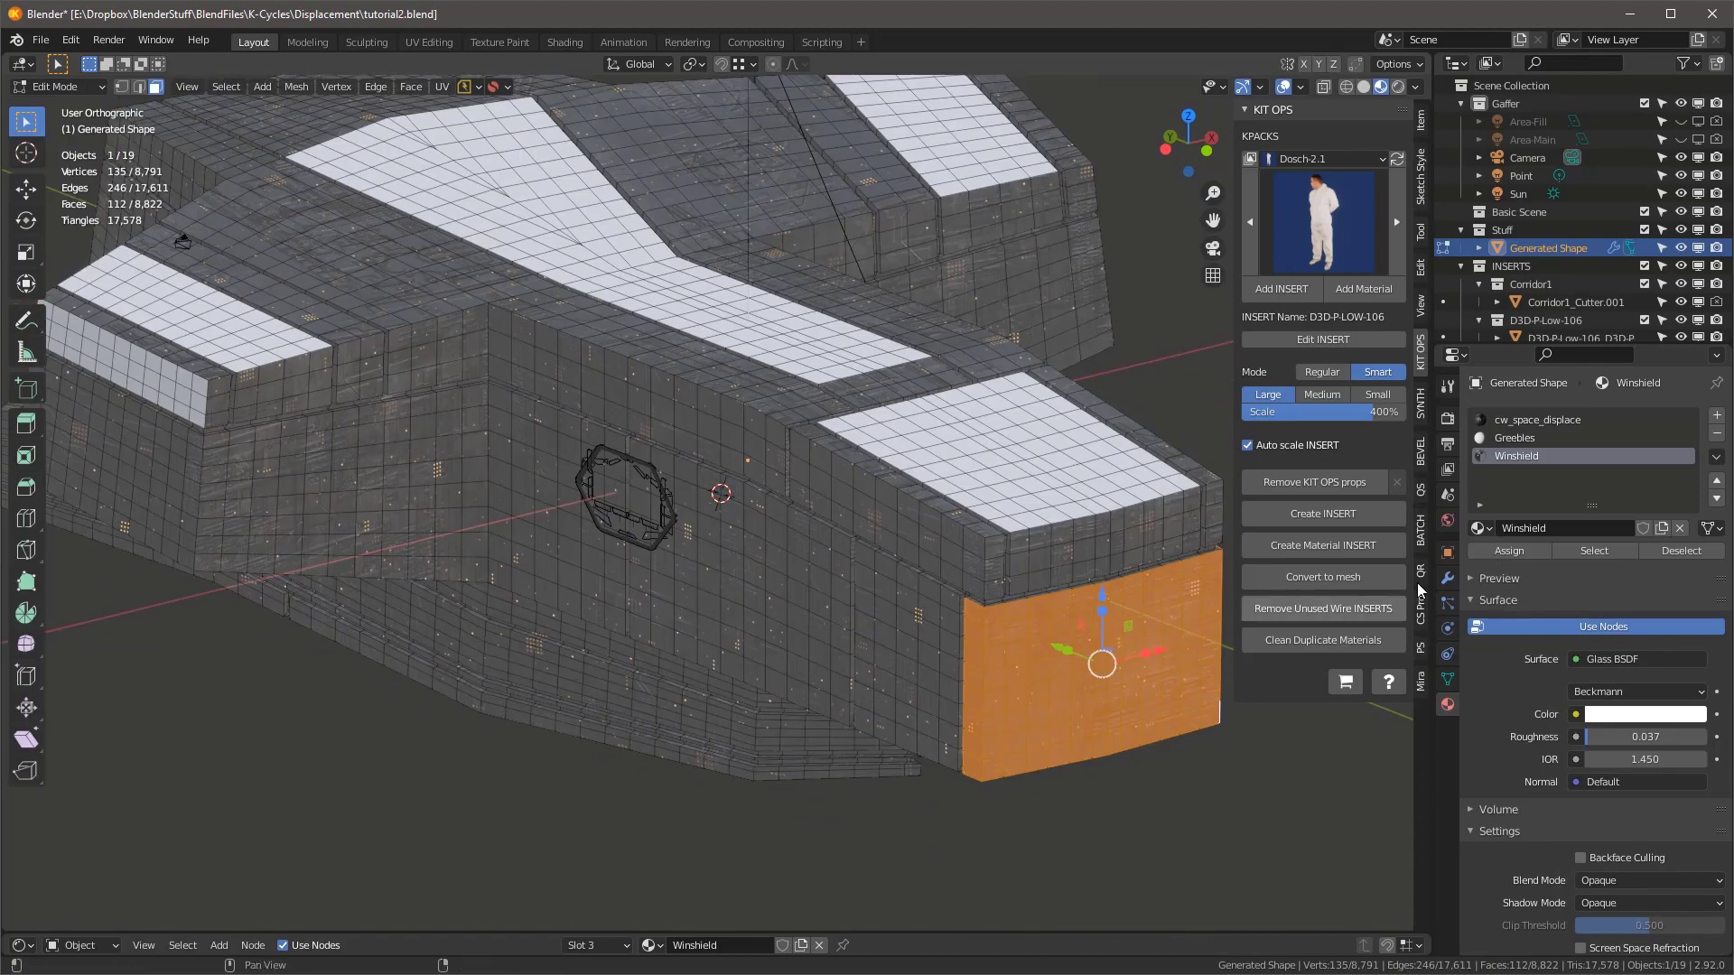
click(1526, 555)
key(Tab)
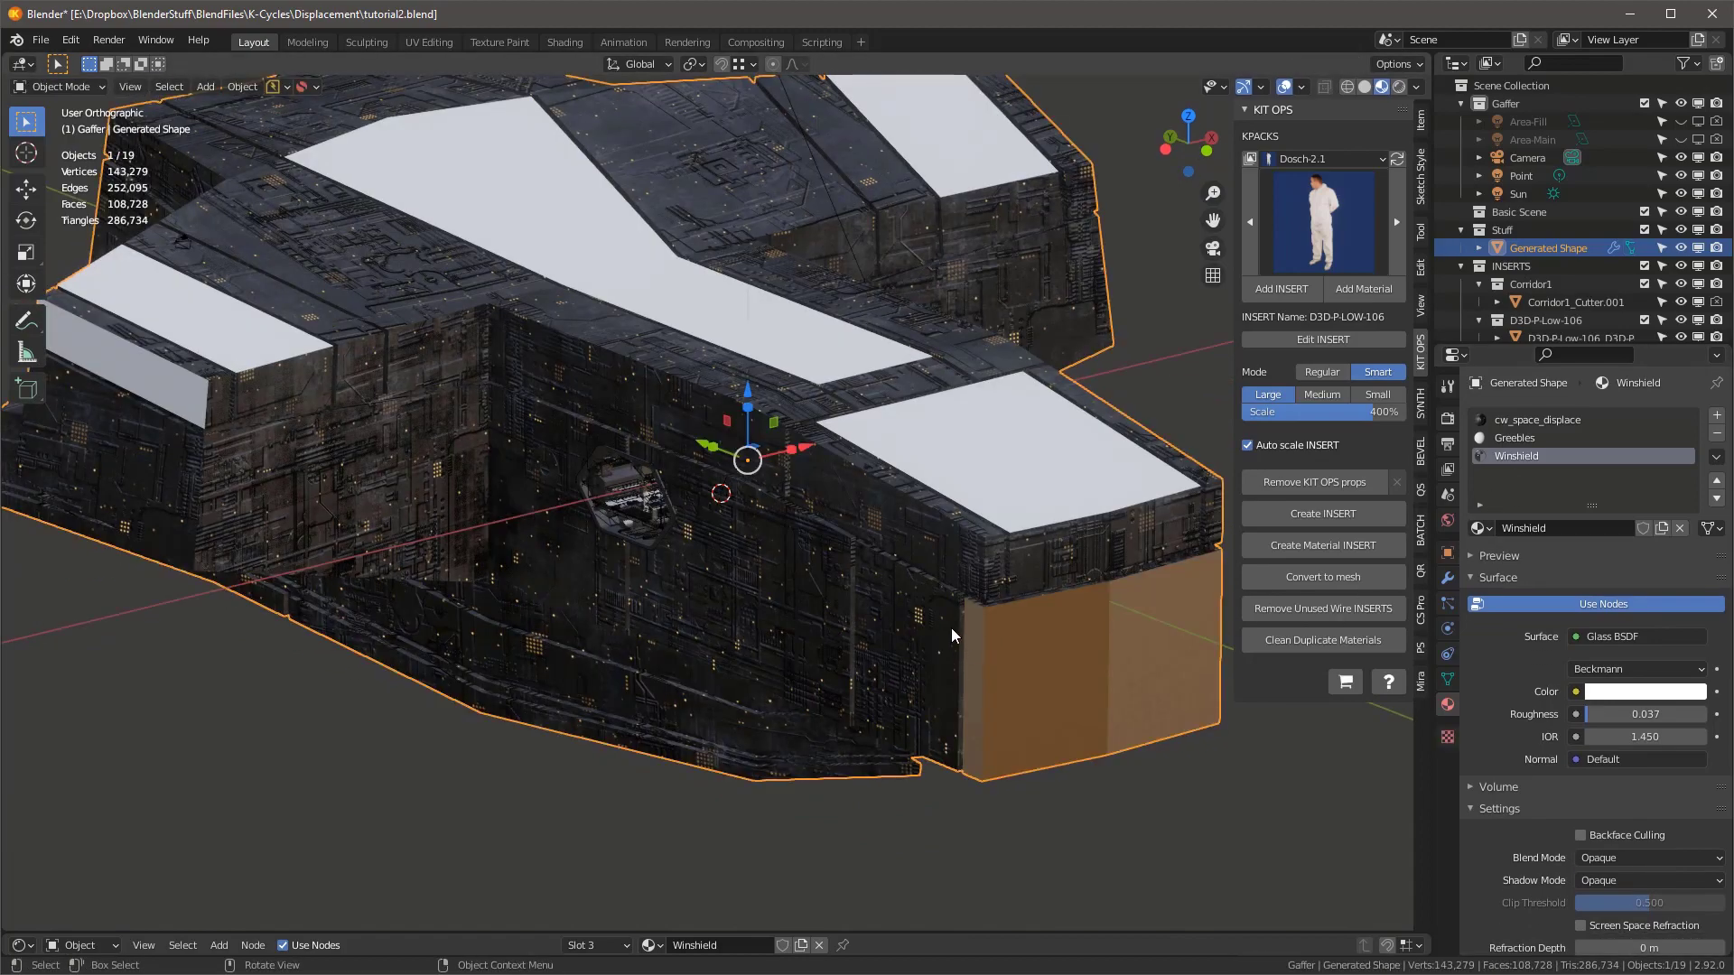
- Duplicate the windshield faces in place and separate the copy from the hull into its own object
middle_drag(951, 626, 1133, 662)
key(Tab)
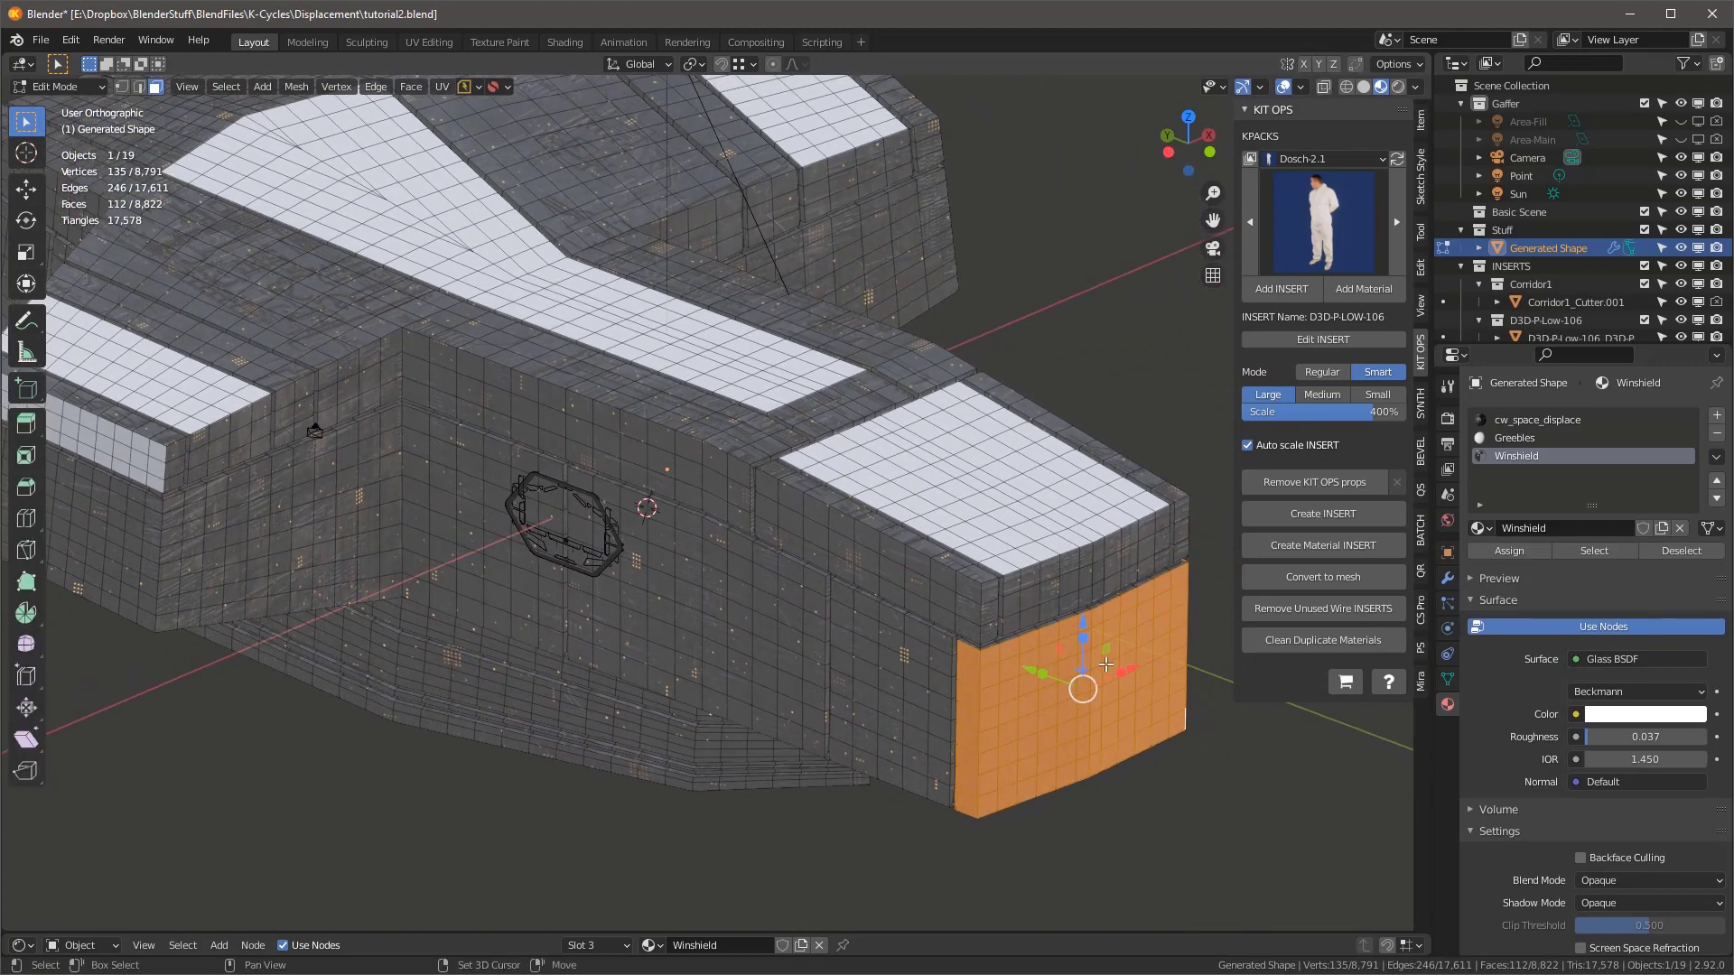
key(shift+d)
right_click(1221, 724)
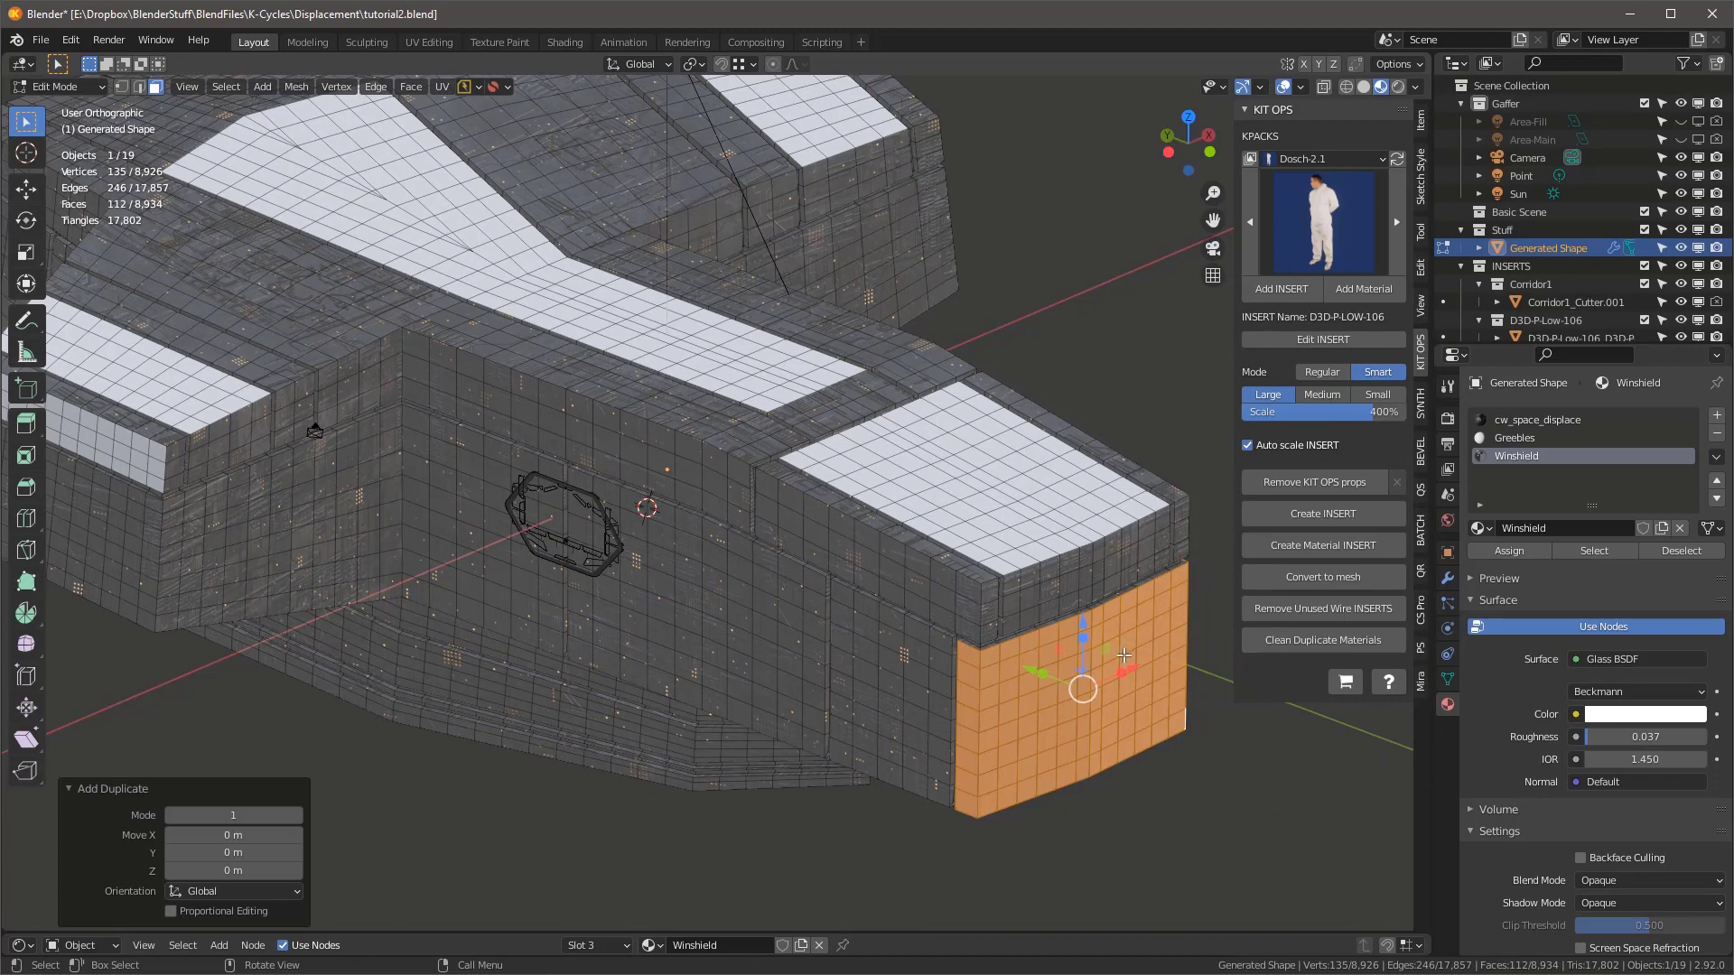
key(p)
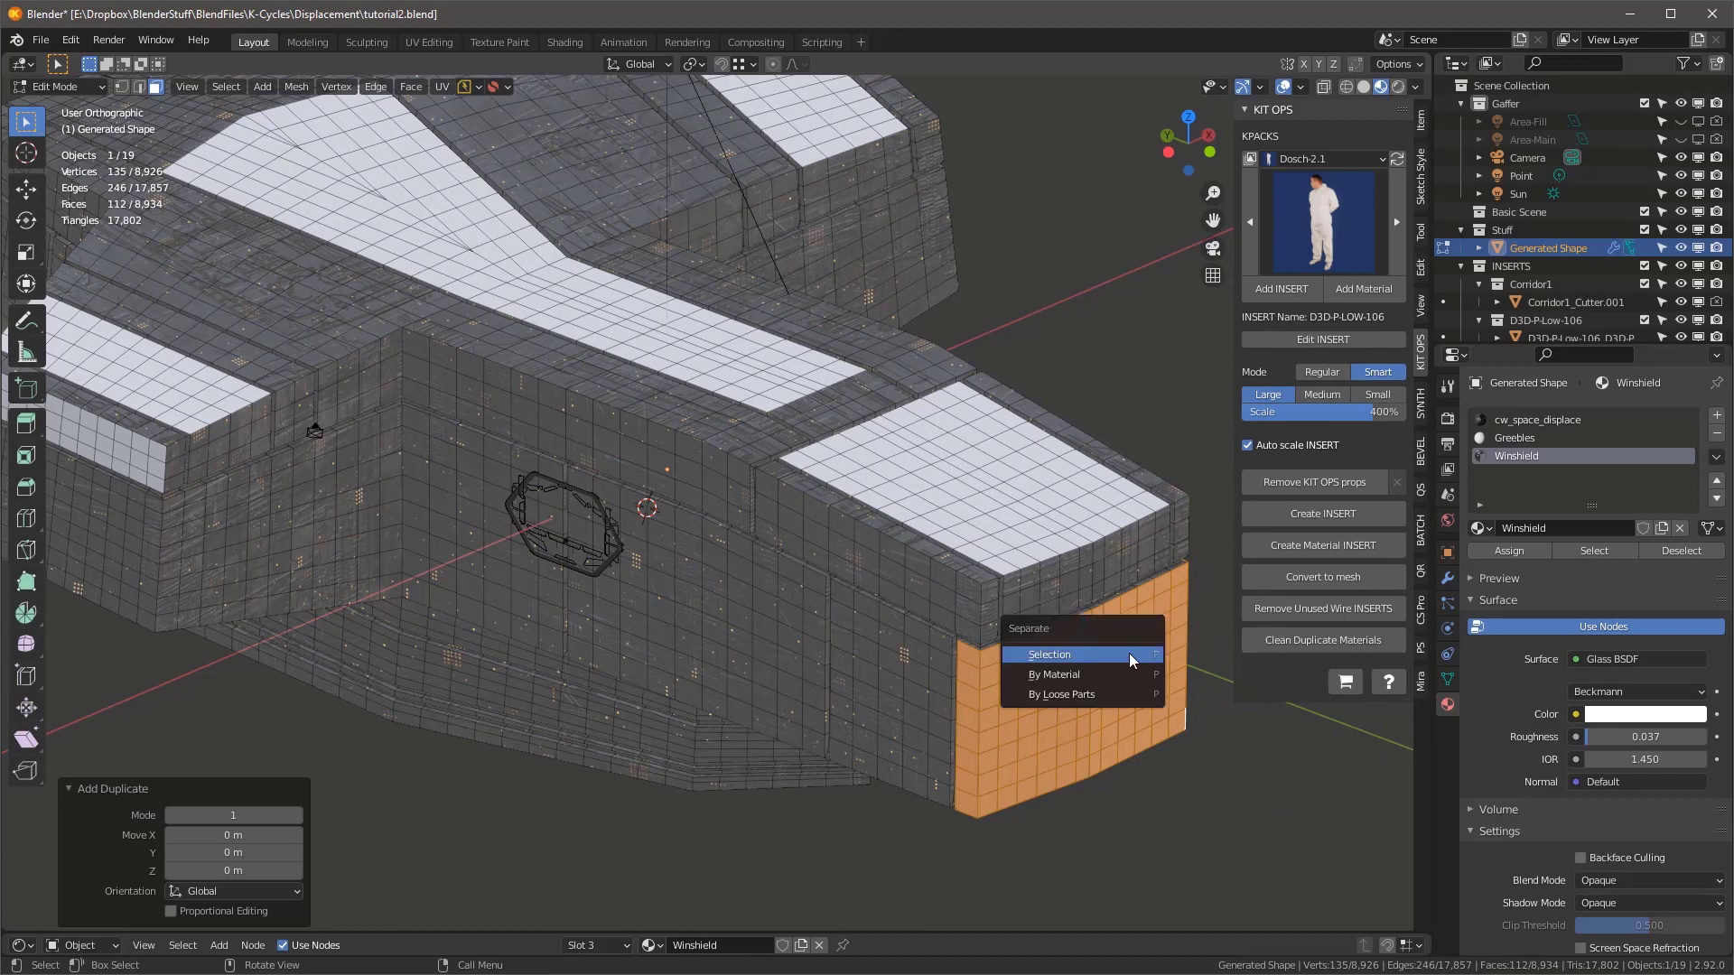
click(1134, 659)
shift+middle_drag(1036, 678, 994, 671)
key(Tab)
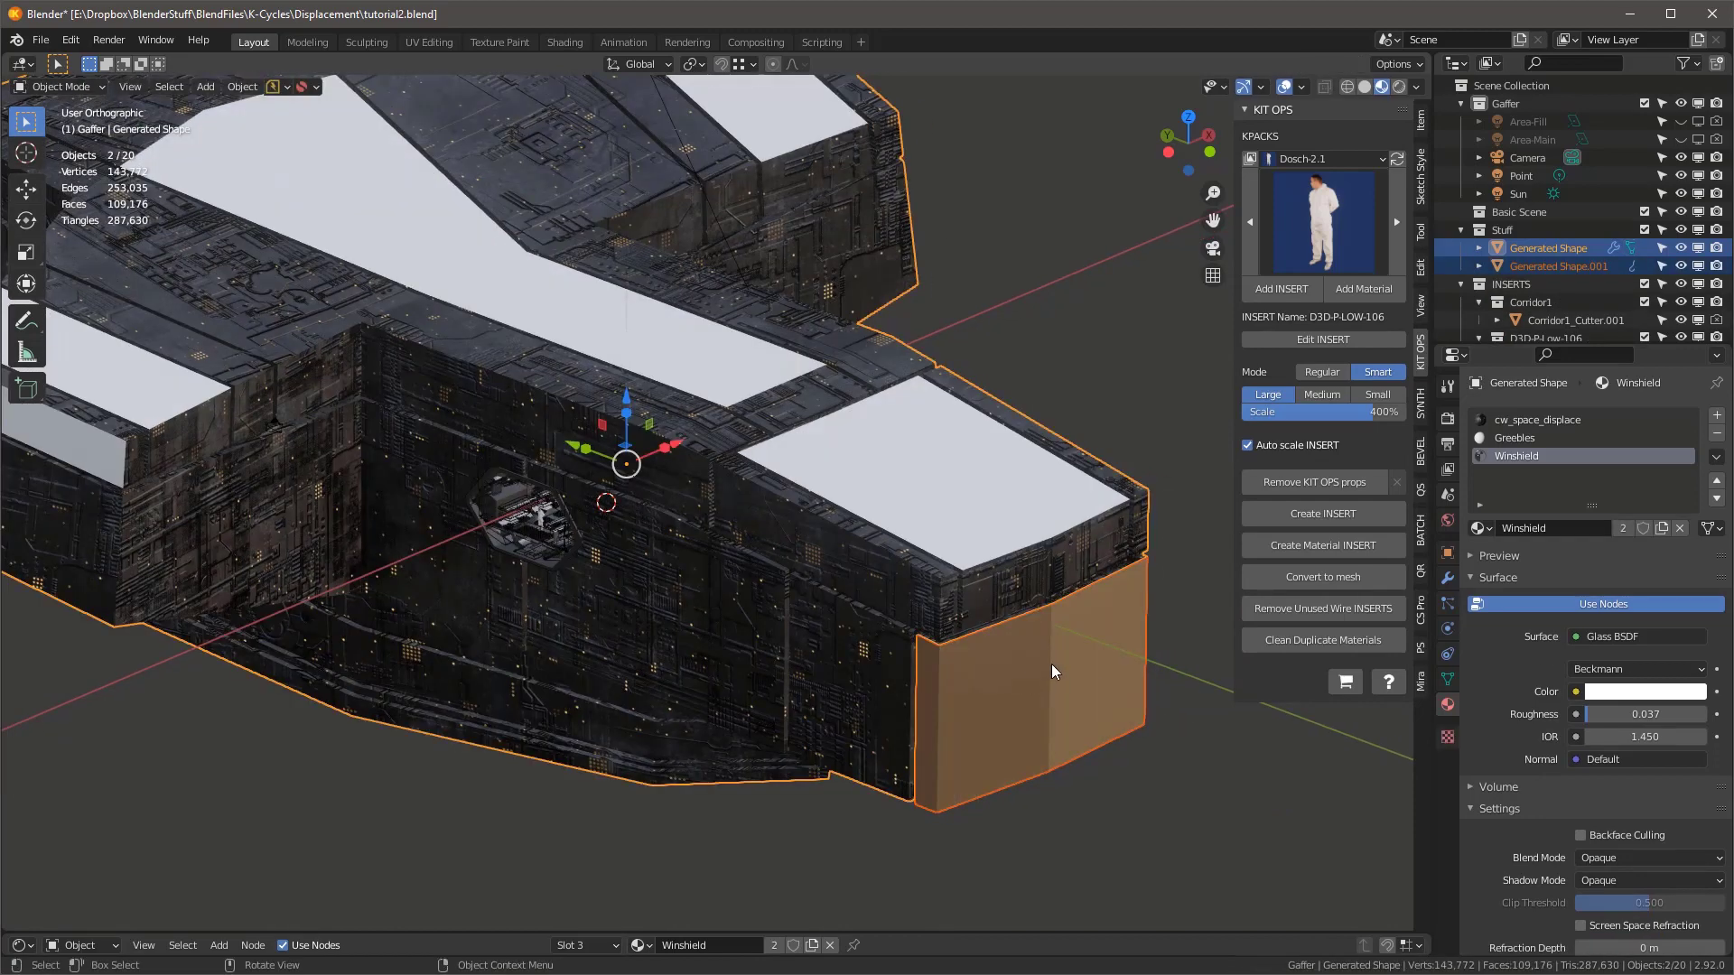
- Select the separated windshield object and rename it Windshield frame
click(1107, 652)
double_click(1575, 266)
scroll(1573, 268, down, 1)
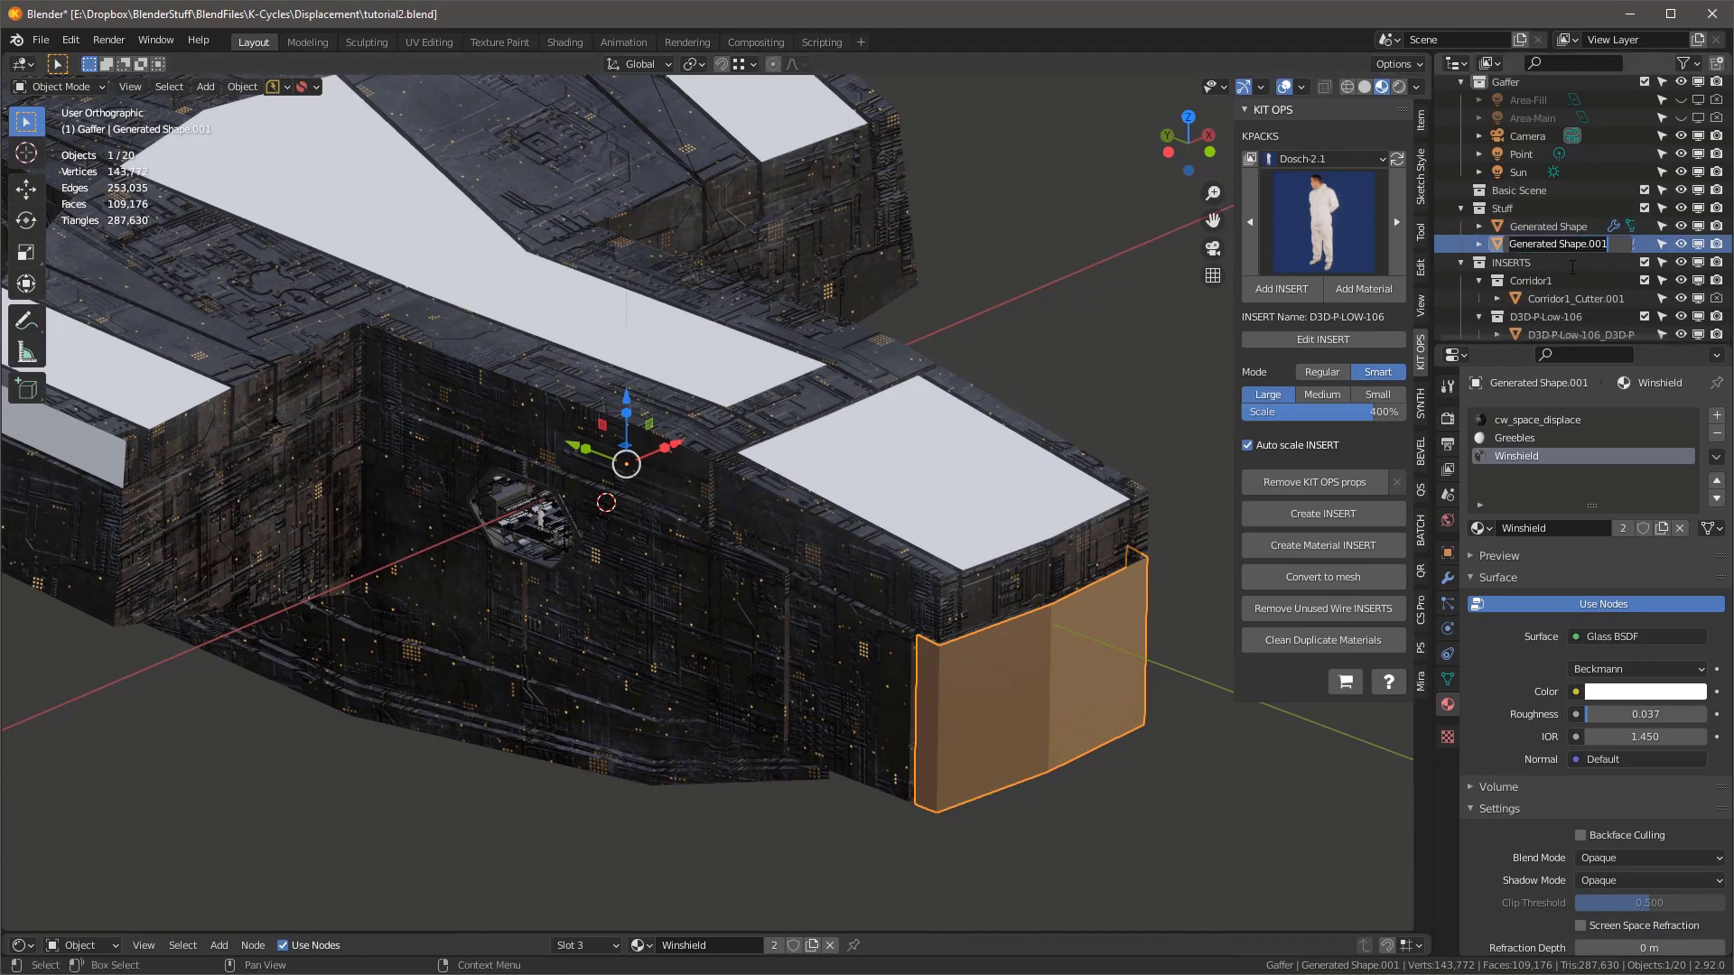
text(Windshield frame)
key(Return)
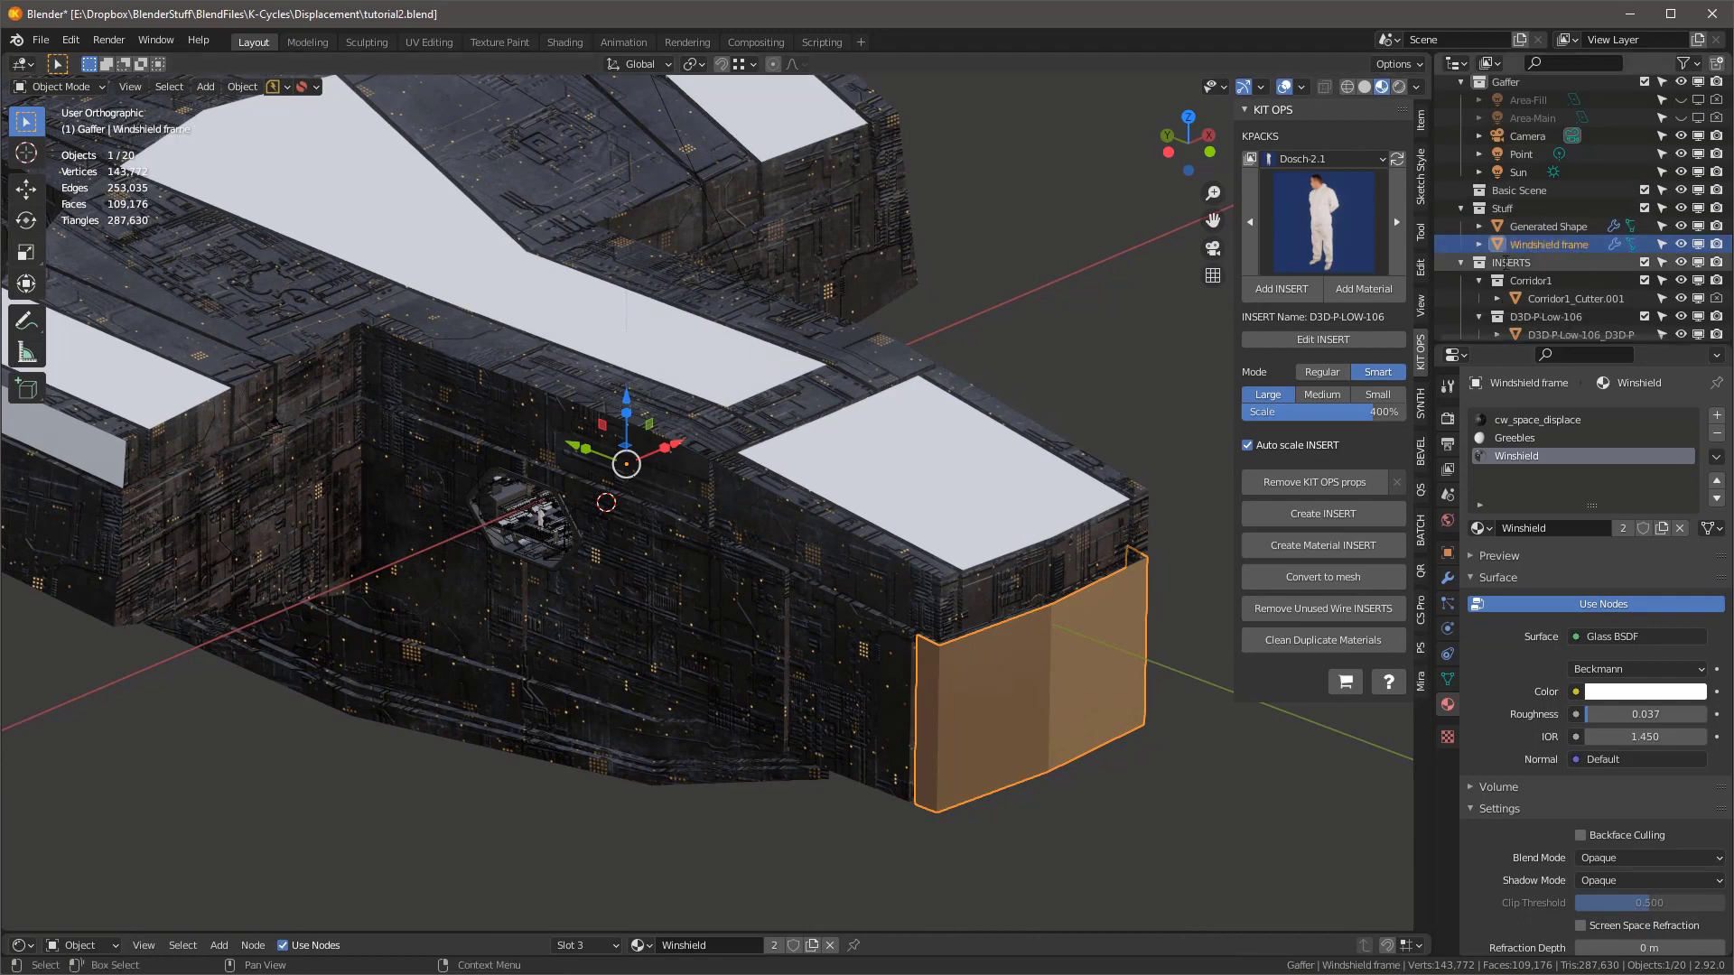
- Add a Wireframe modifier to the Windshield frame object
click(1448, 578)
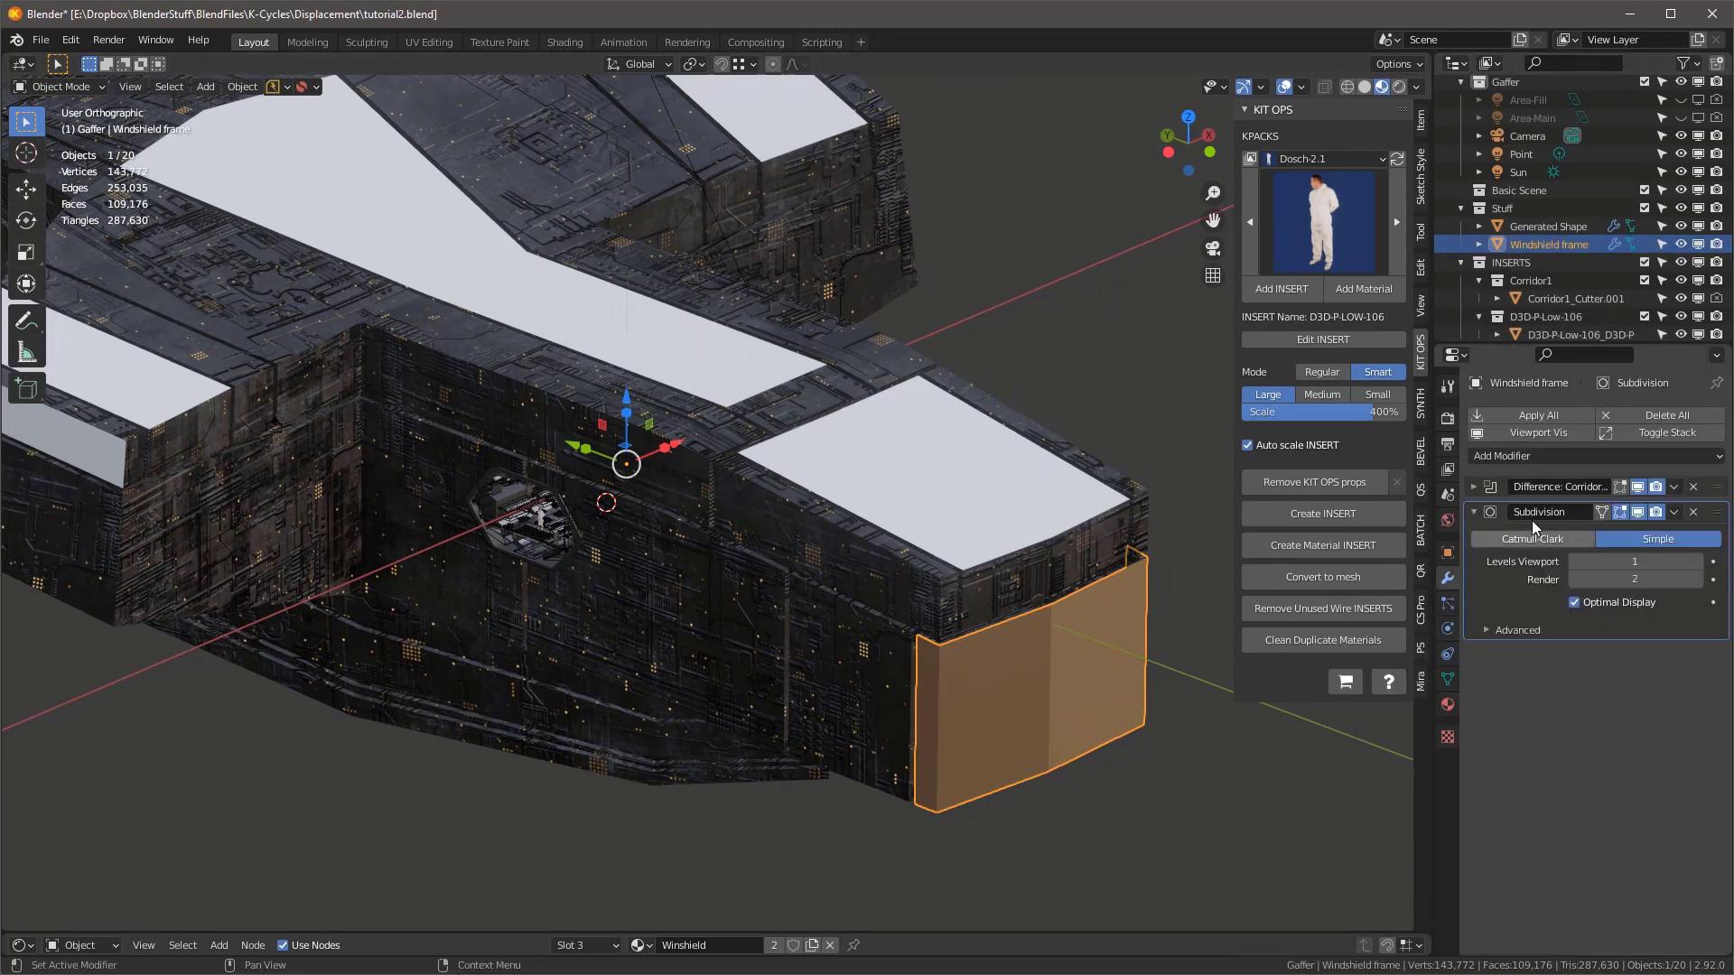
click(1519, 456)
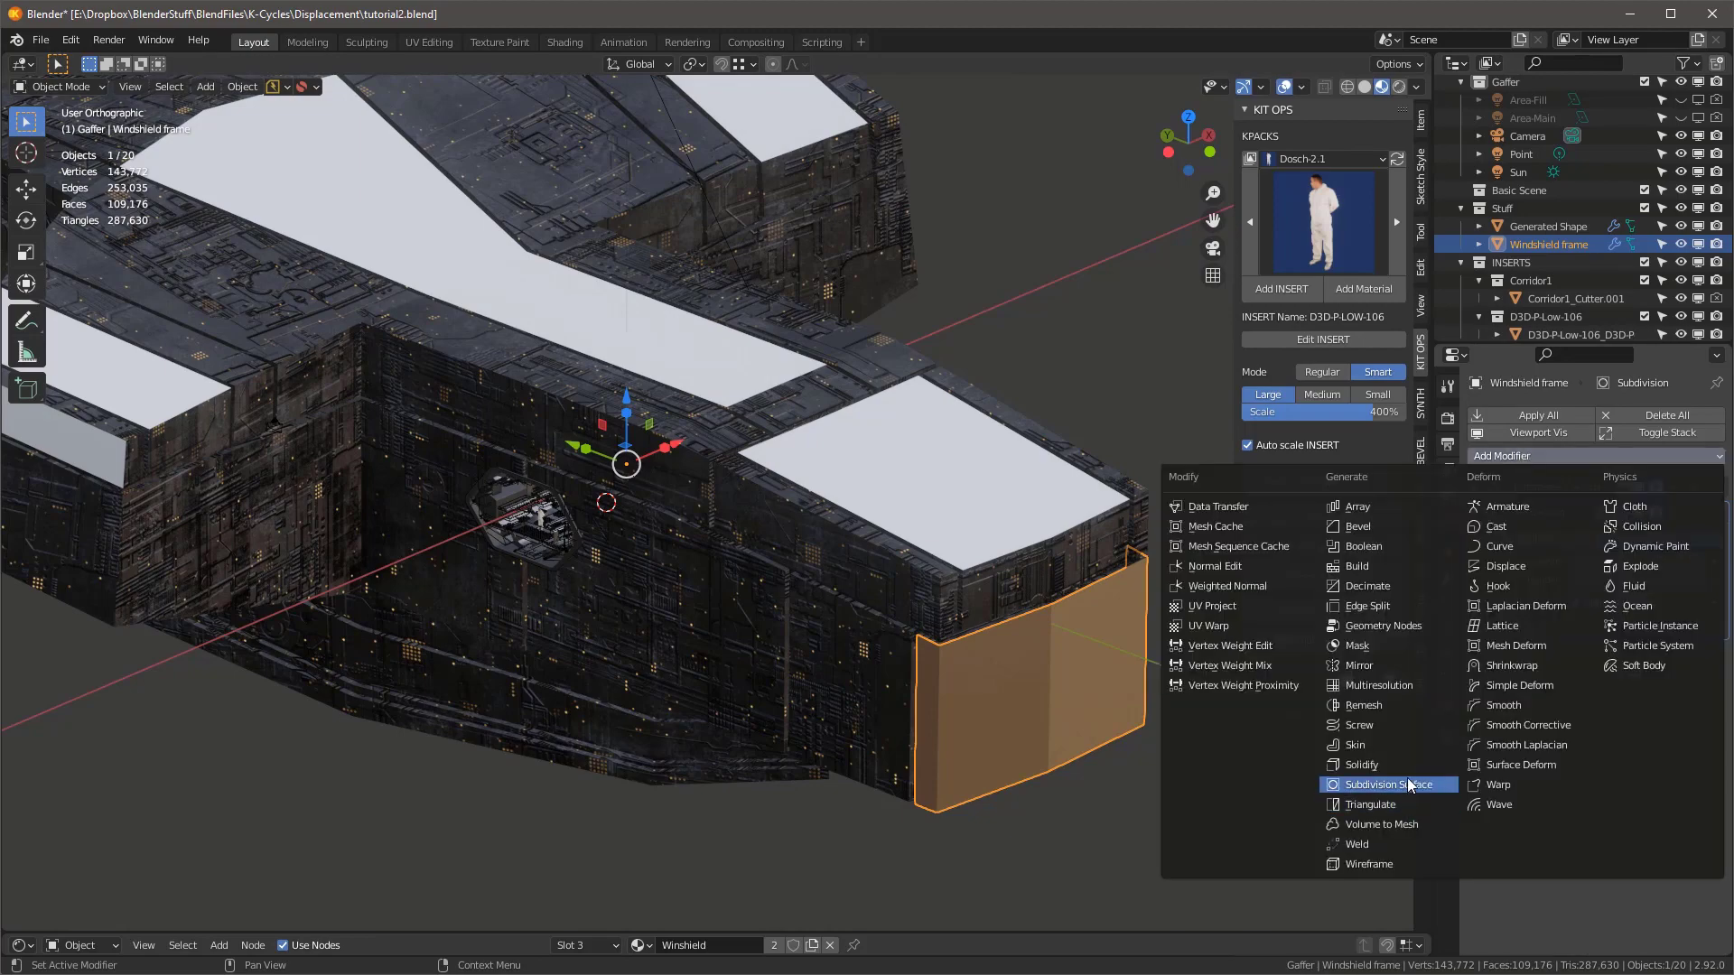
click(1369, 864)
scroll(1015, 649, up, 4)
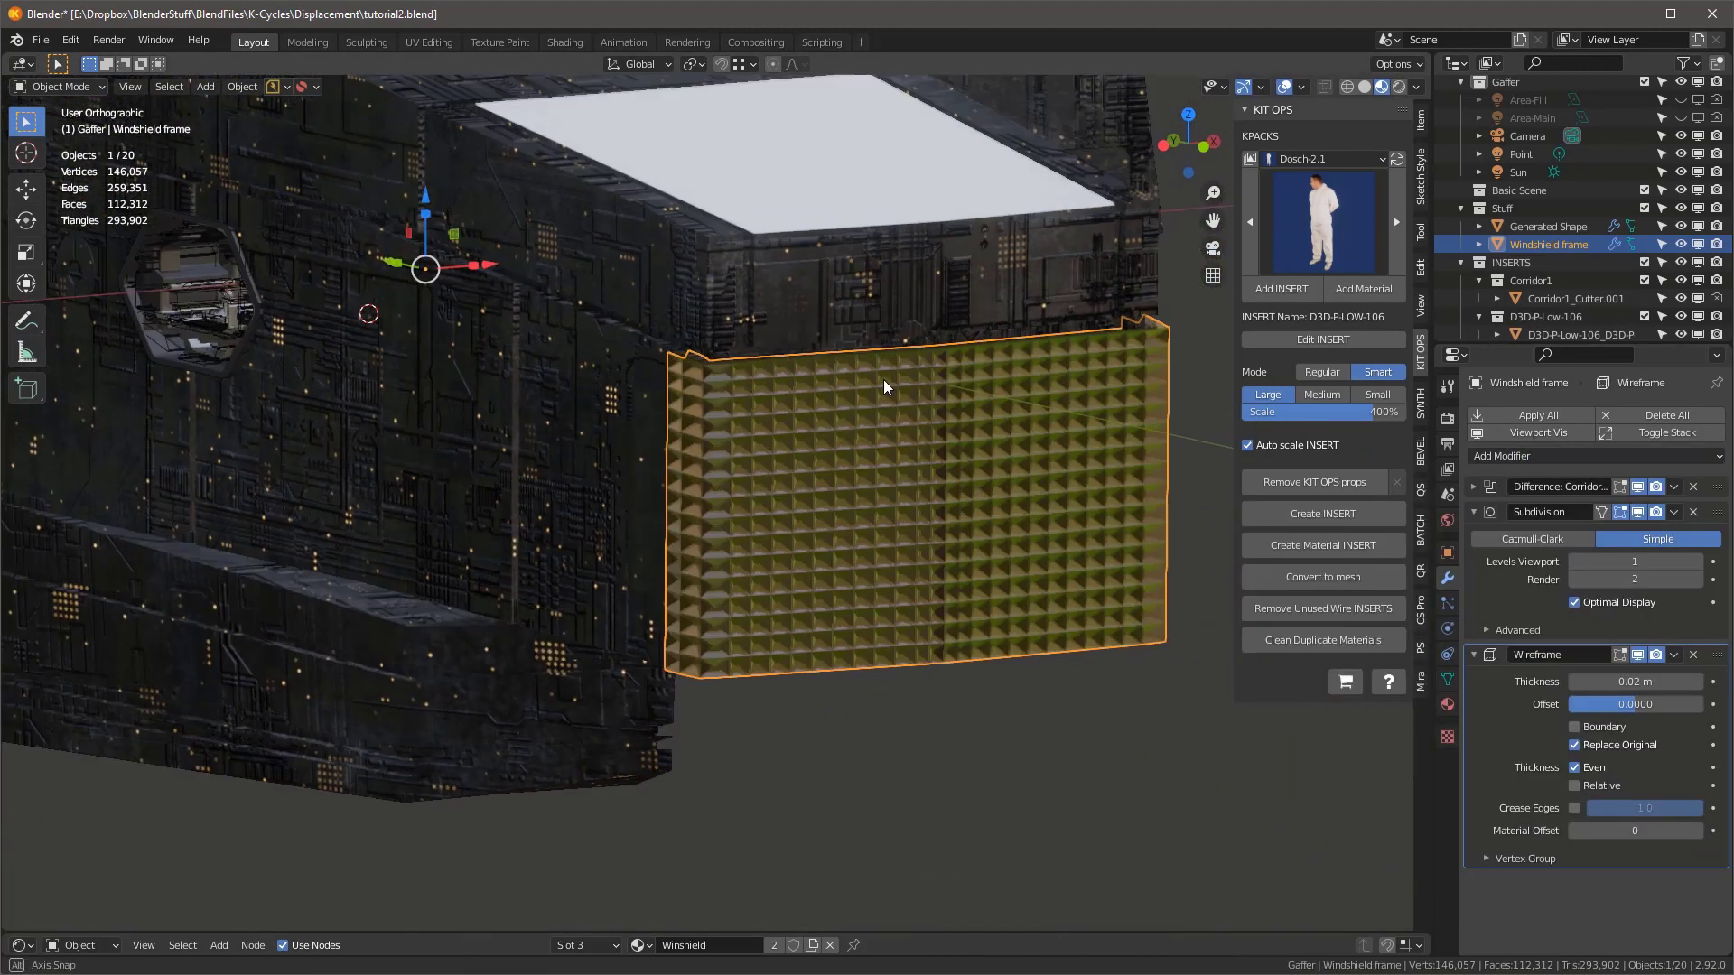
- Remove the Difference and Subdivision modifiers from the Windshield frame and reduce its wireframe thickness
click(1694, 512)
click(1694, 487)
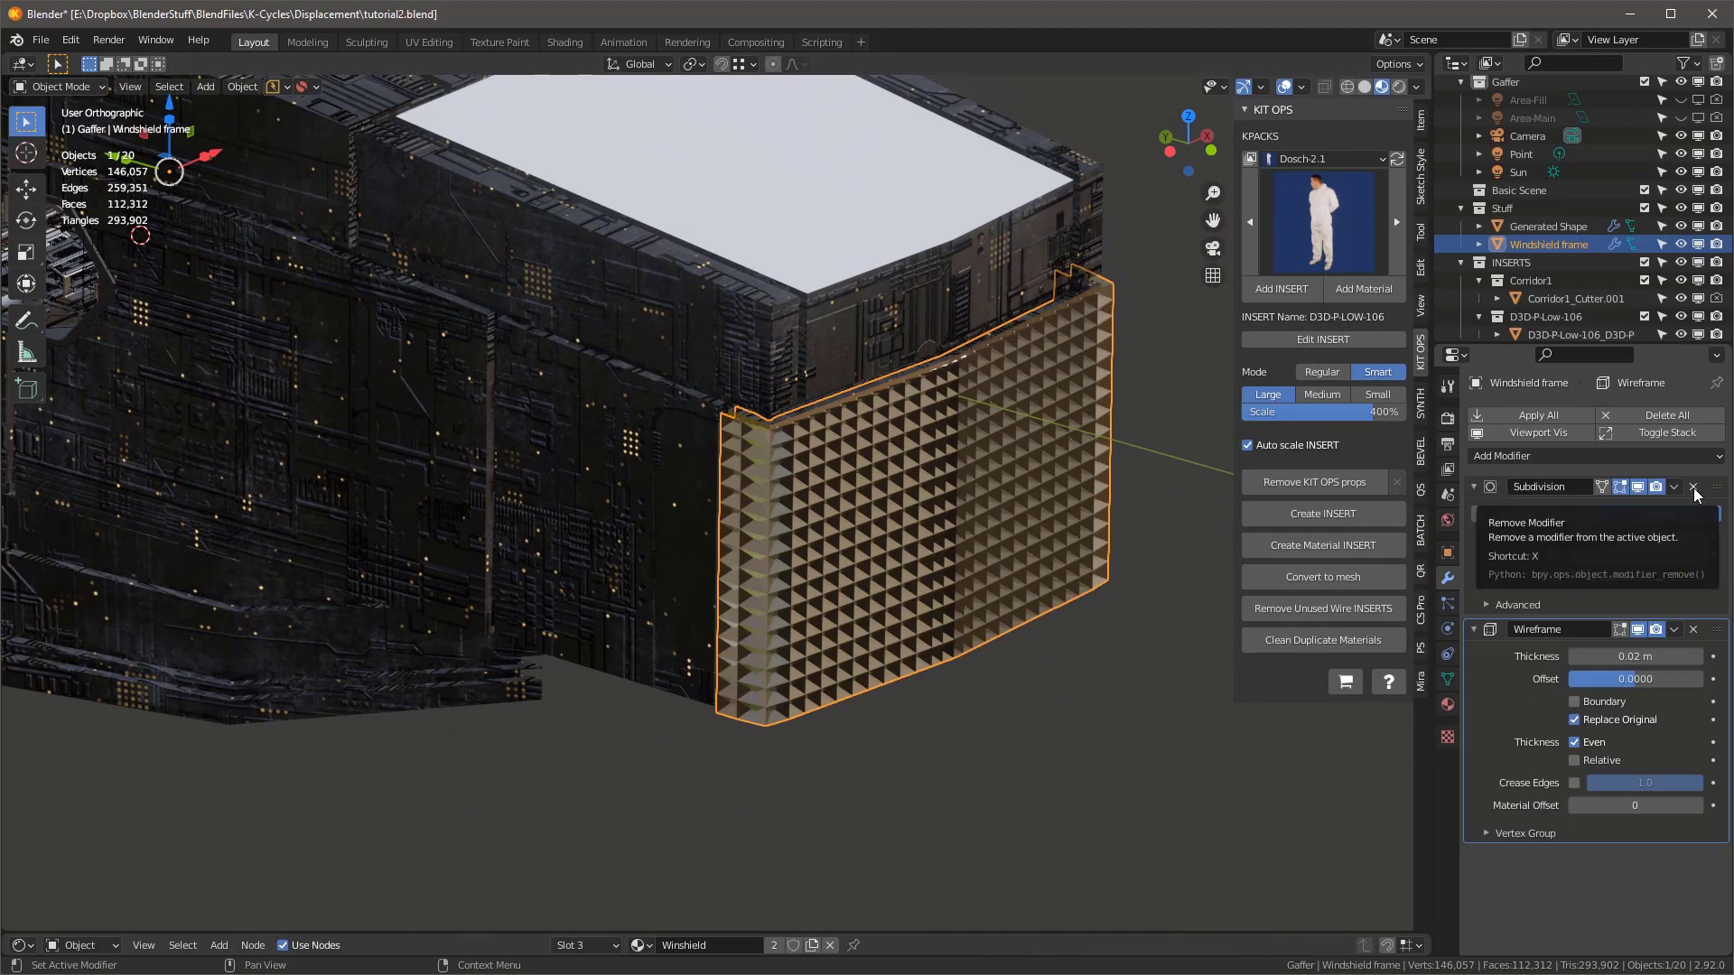
drag(1631, 514, 1597, 514)
scroll(862, 522, down, 5)
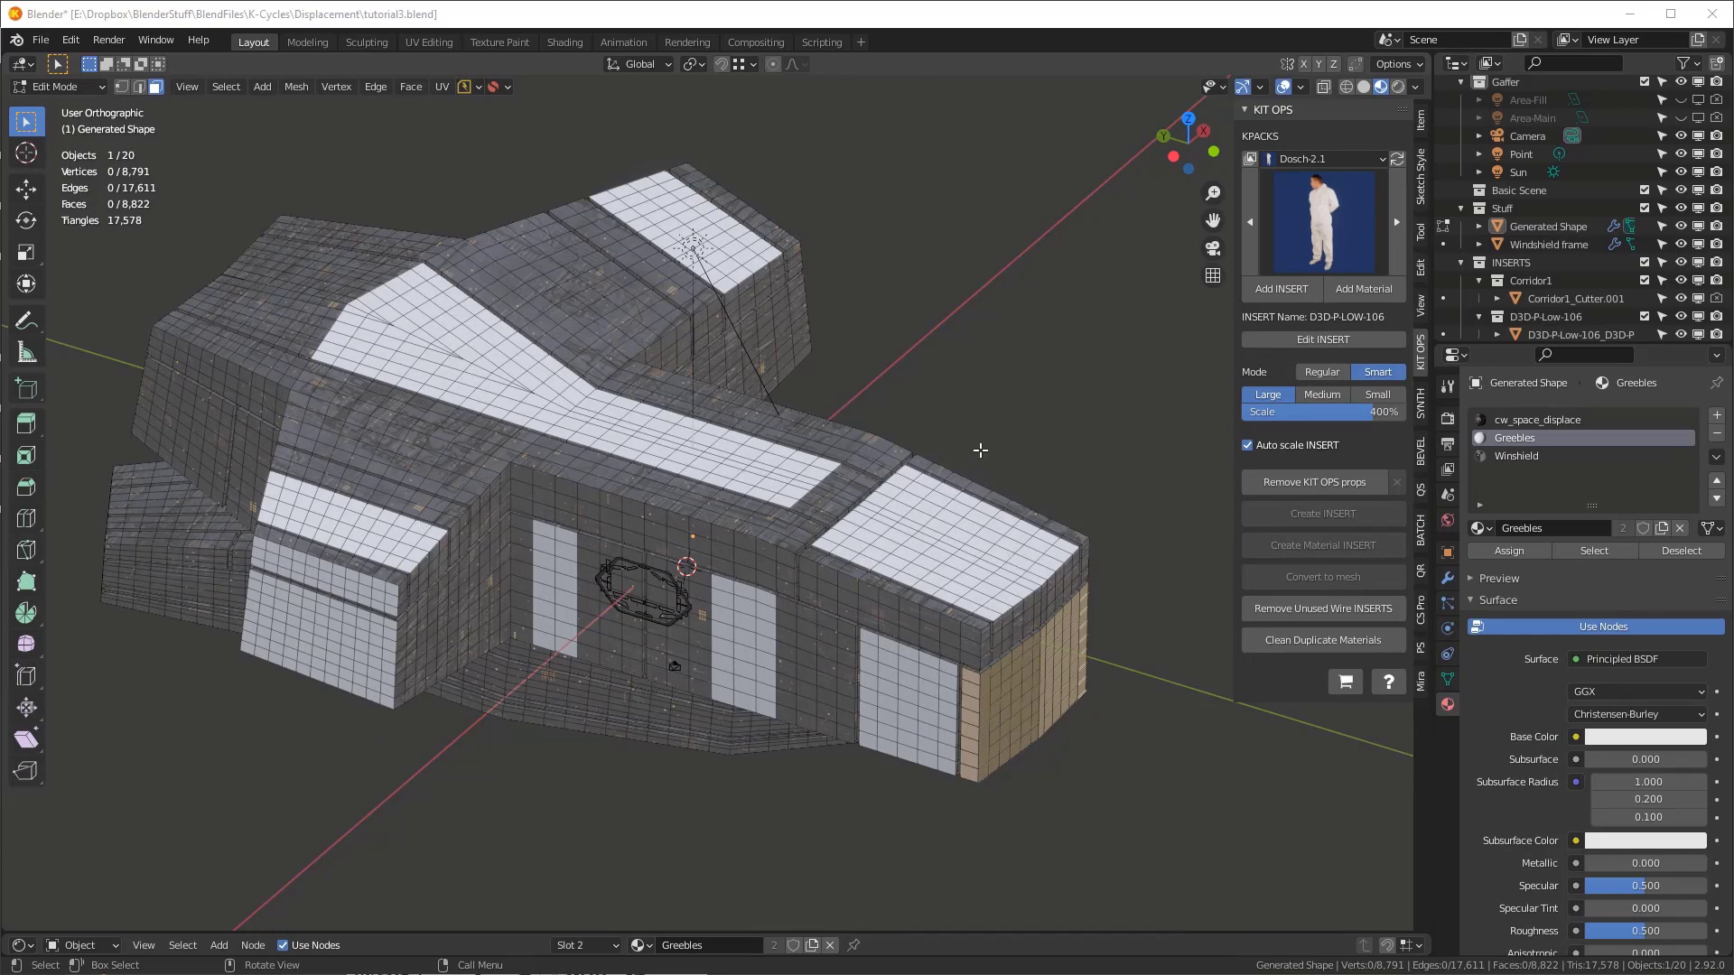
- Return to Object Mode and select the spaceship hull
key(Tab)
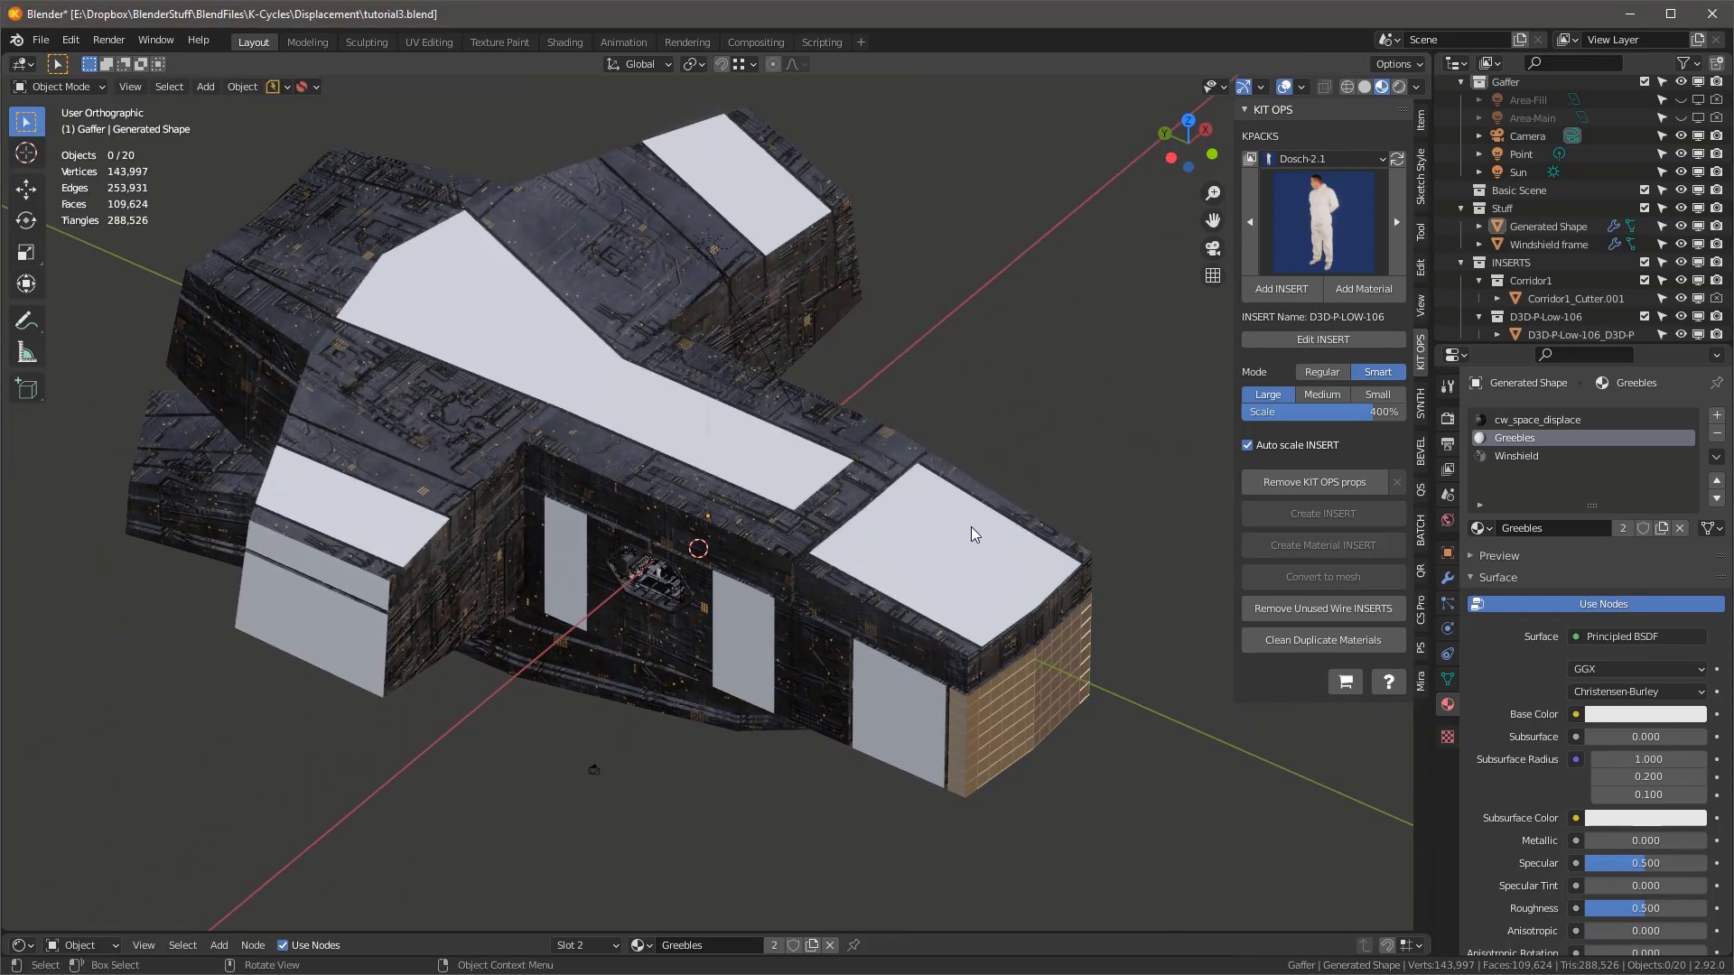
click(973, 538)
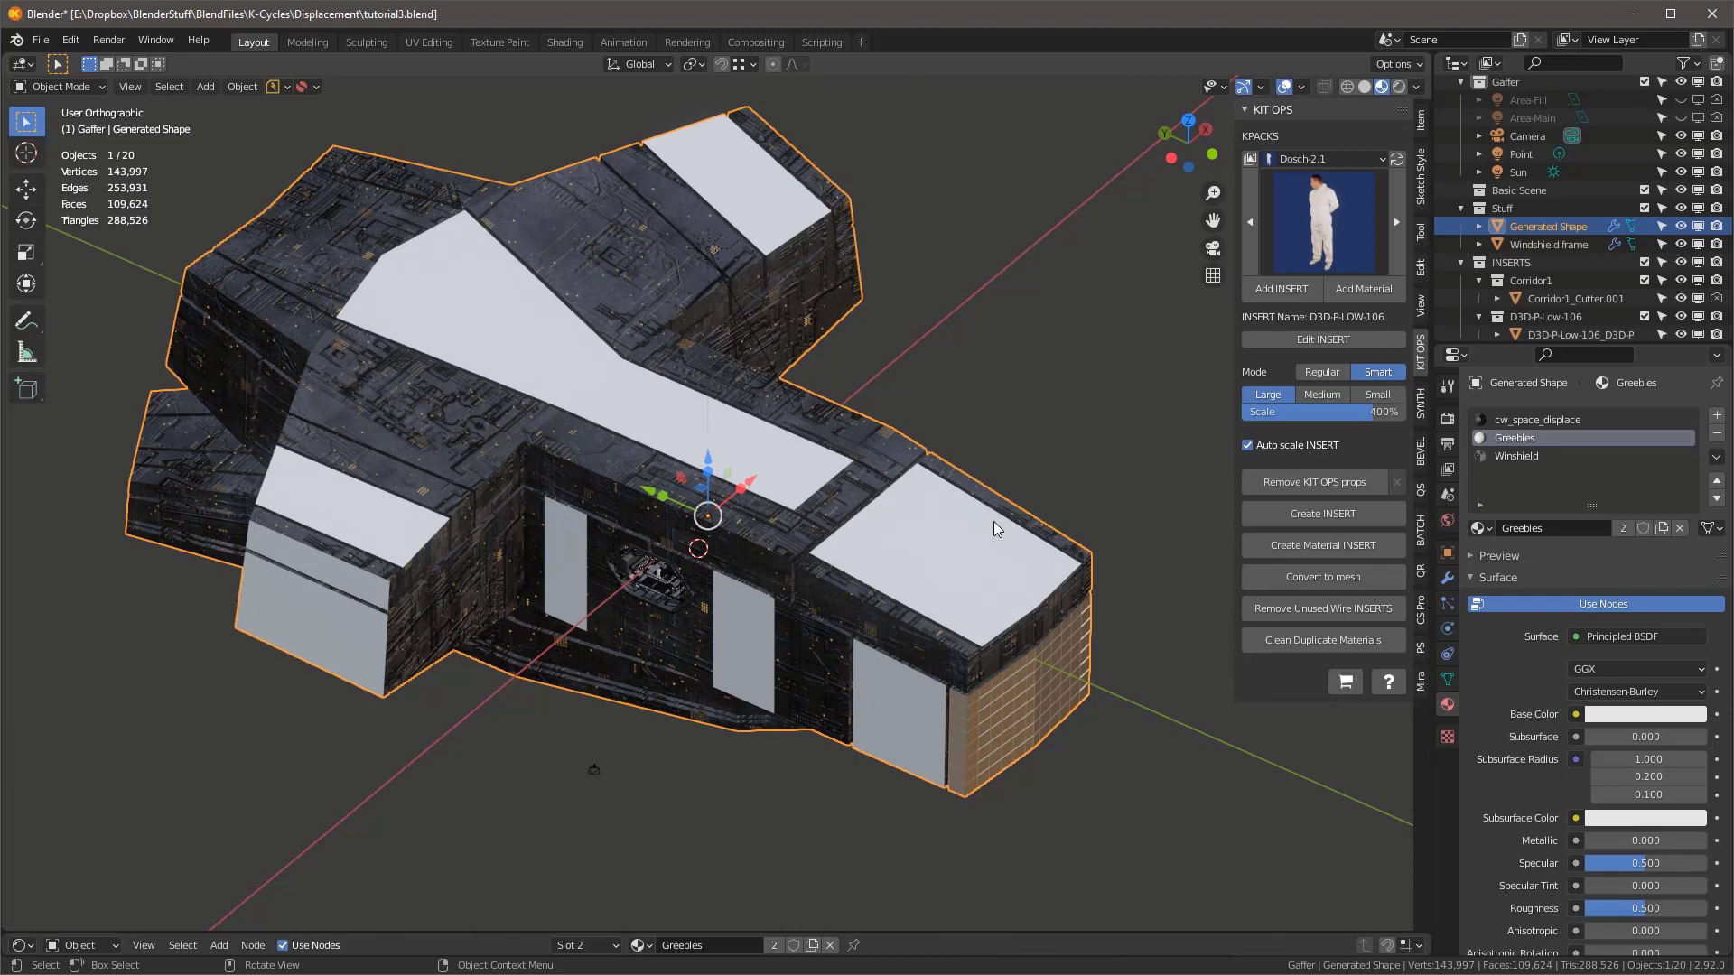
scroll(841, 530, up, 1)
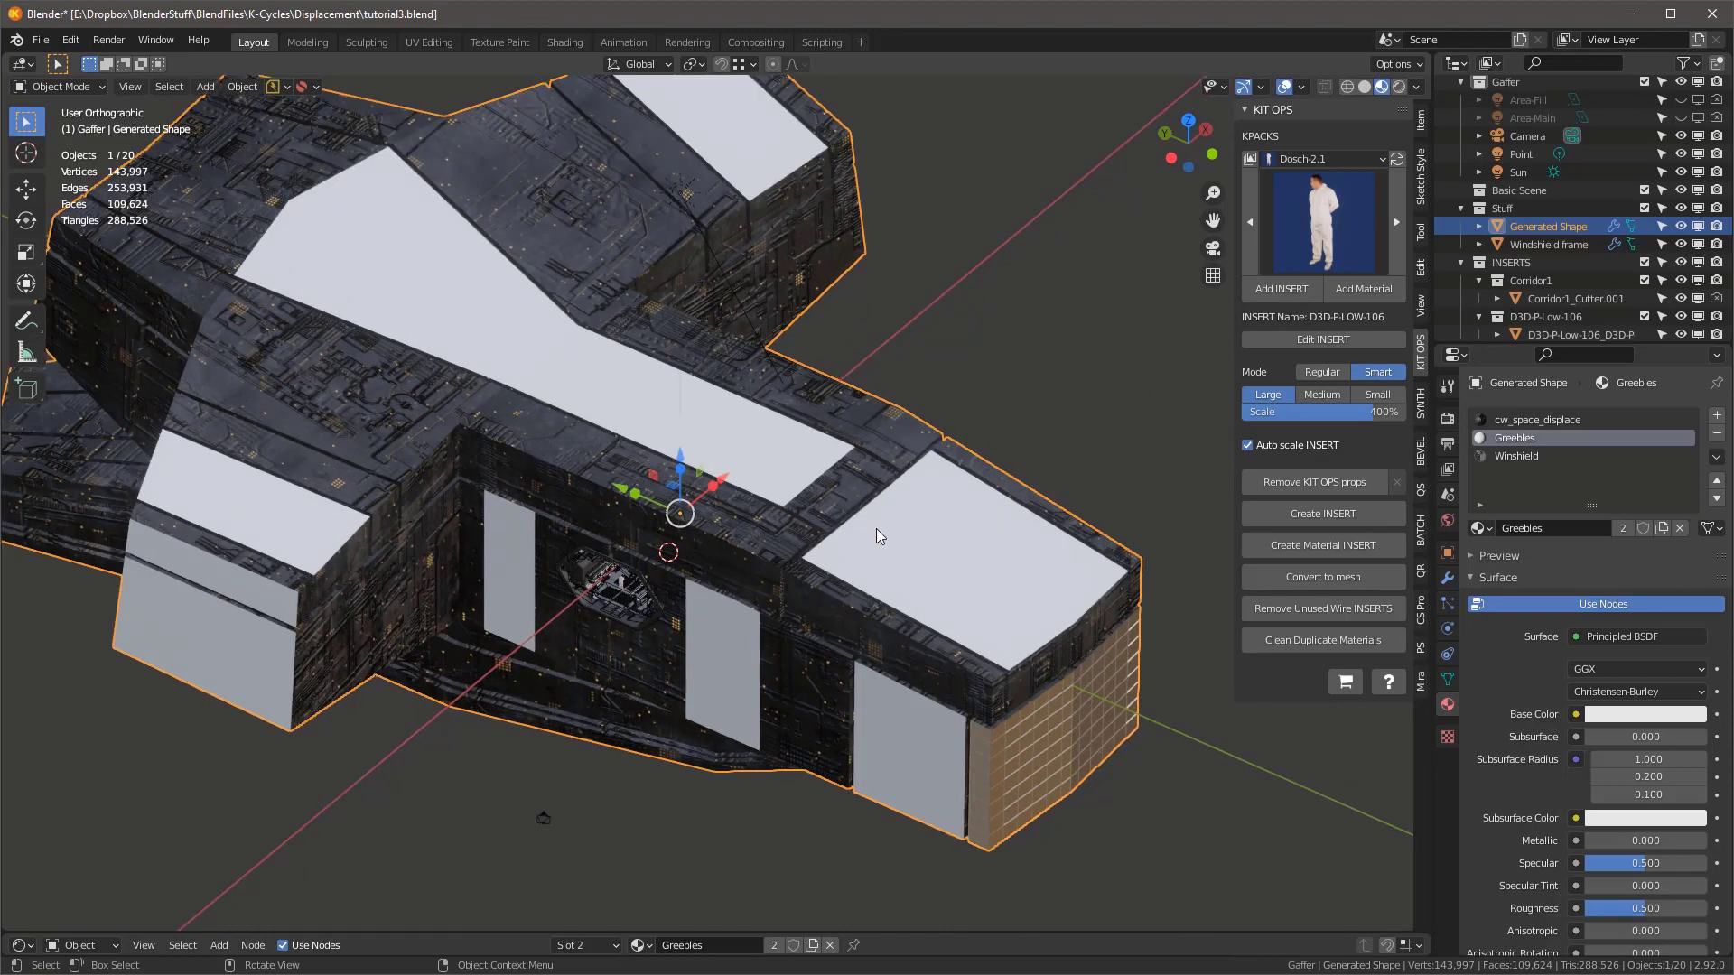
scroll(892, 526, down, 1)
middle_drag(885, 517, 883, 492)
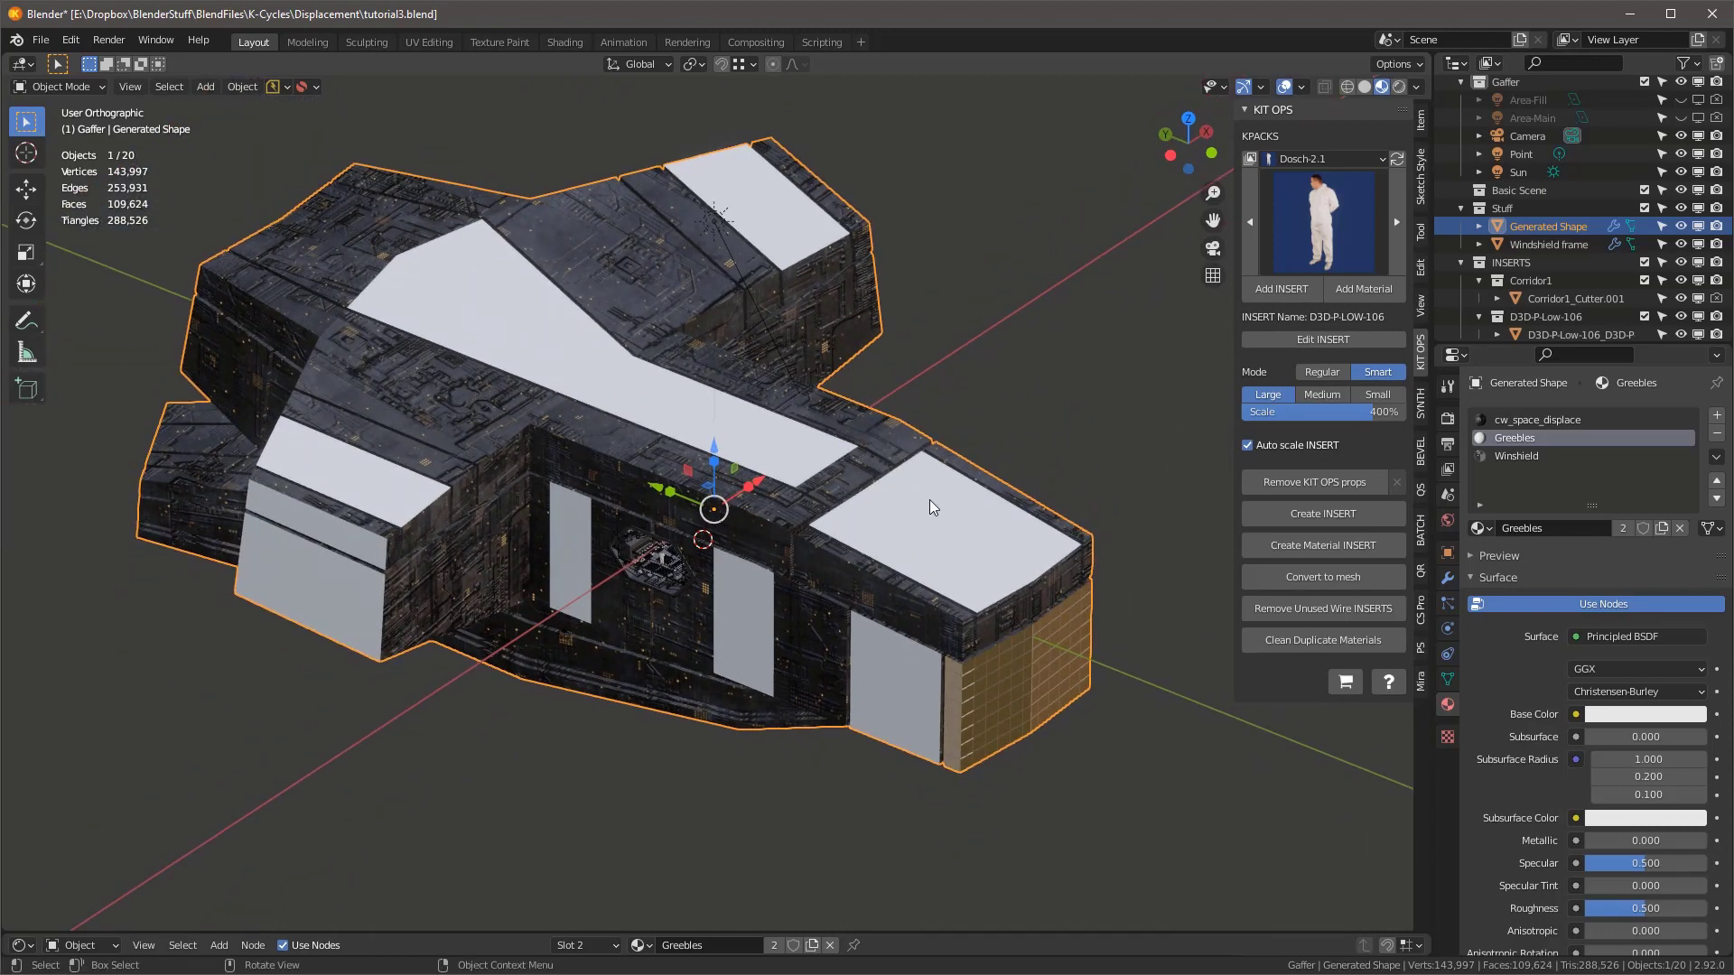
scroll(952, 491, up, 1)
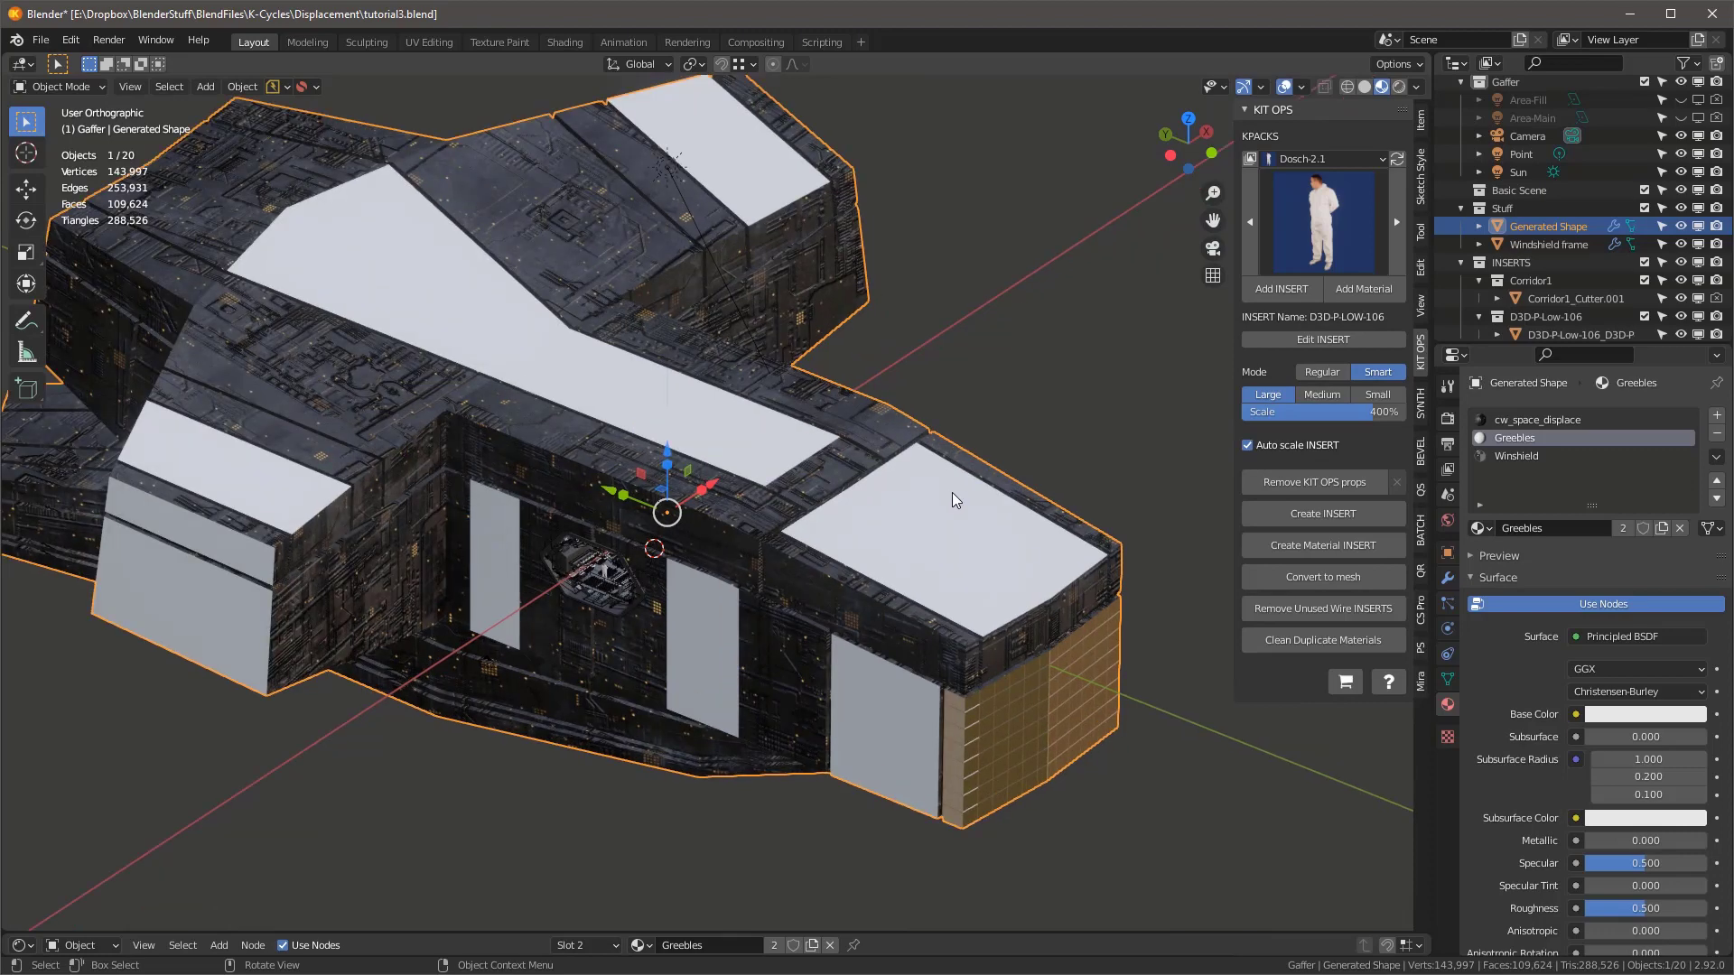
scroll(956, 490, down, 1)
shift+middle_drag(950, 491, 968, 545)
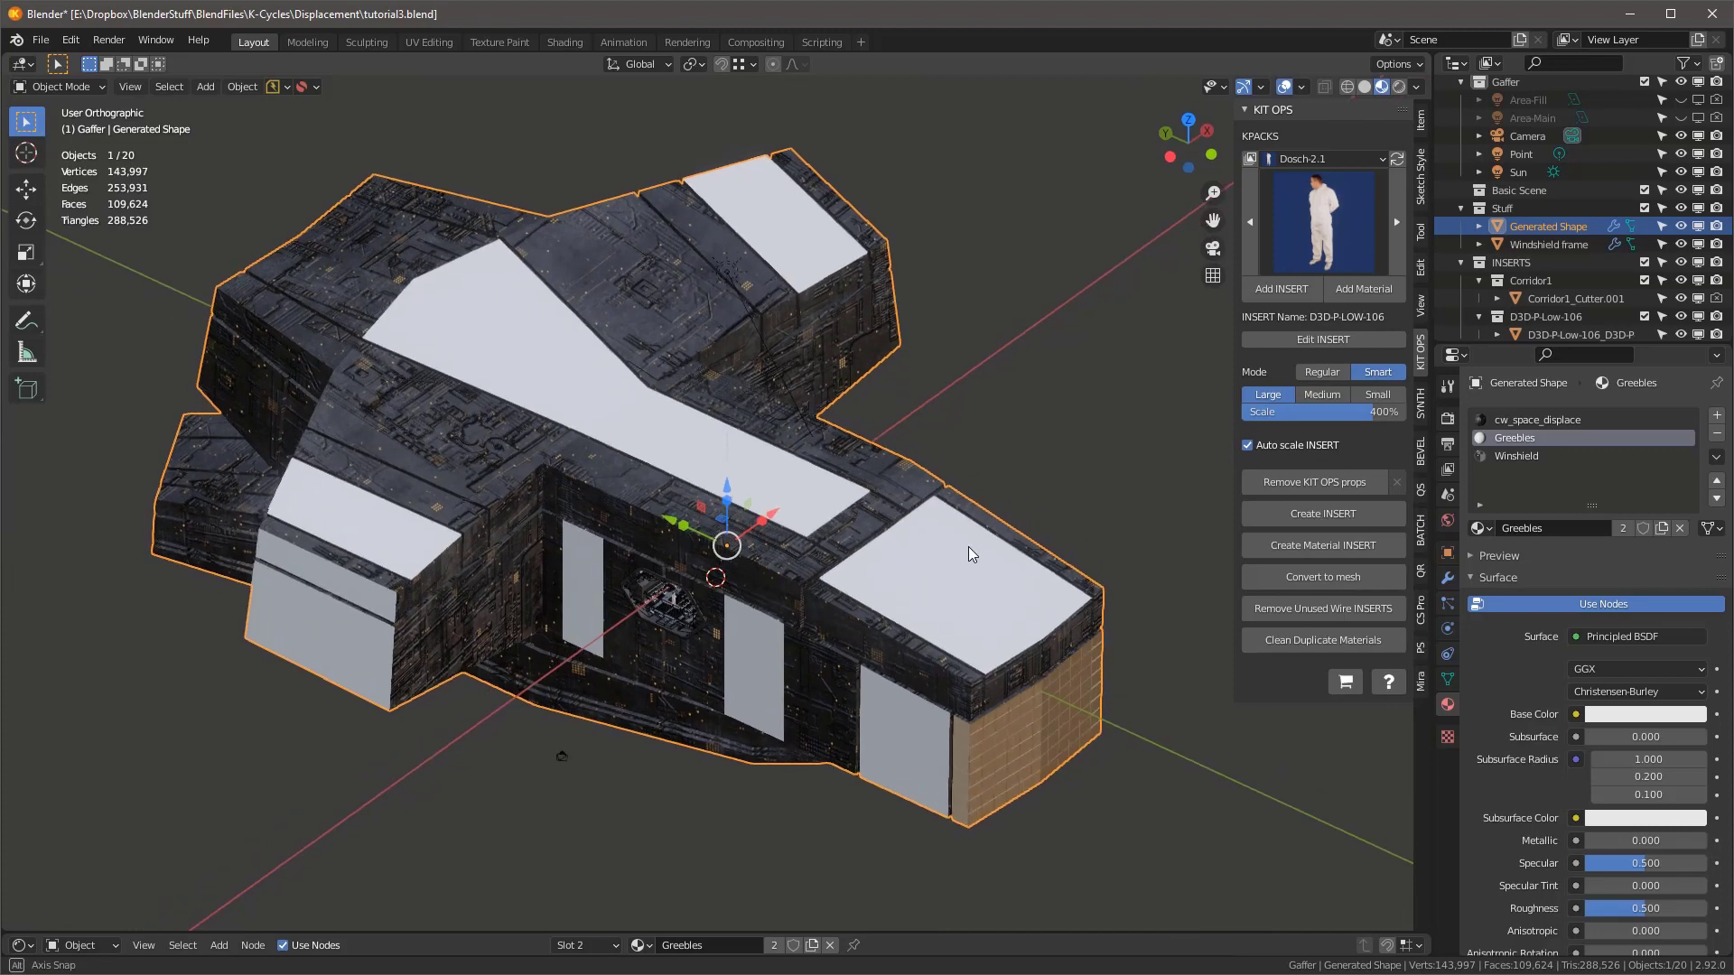
- Place the cw_space_bump INSERT from the Spacestation KPACK on top of the hull between the long panel and the nose panel
click(1357, 276)
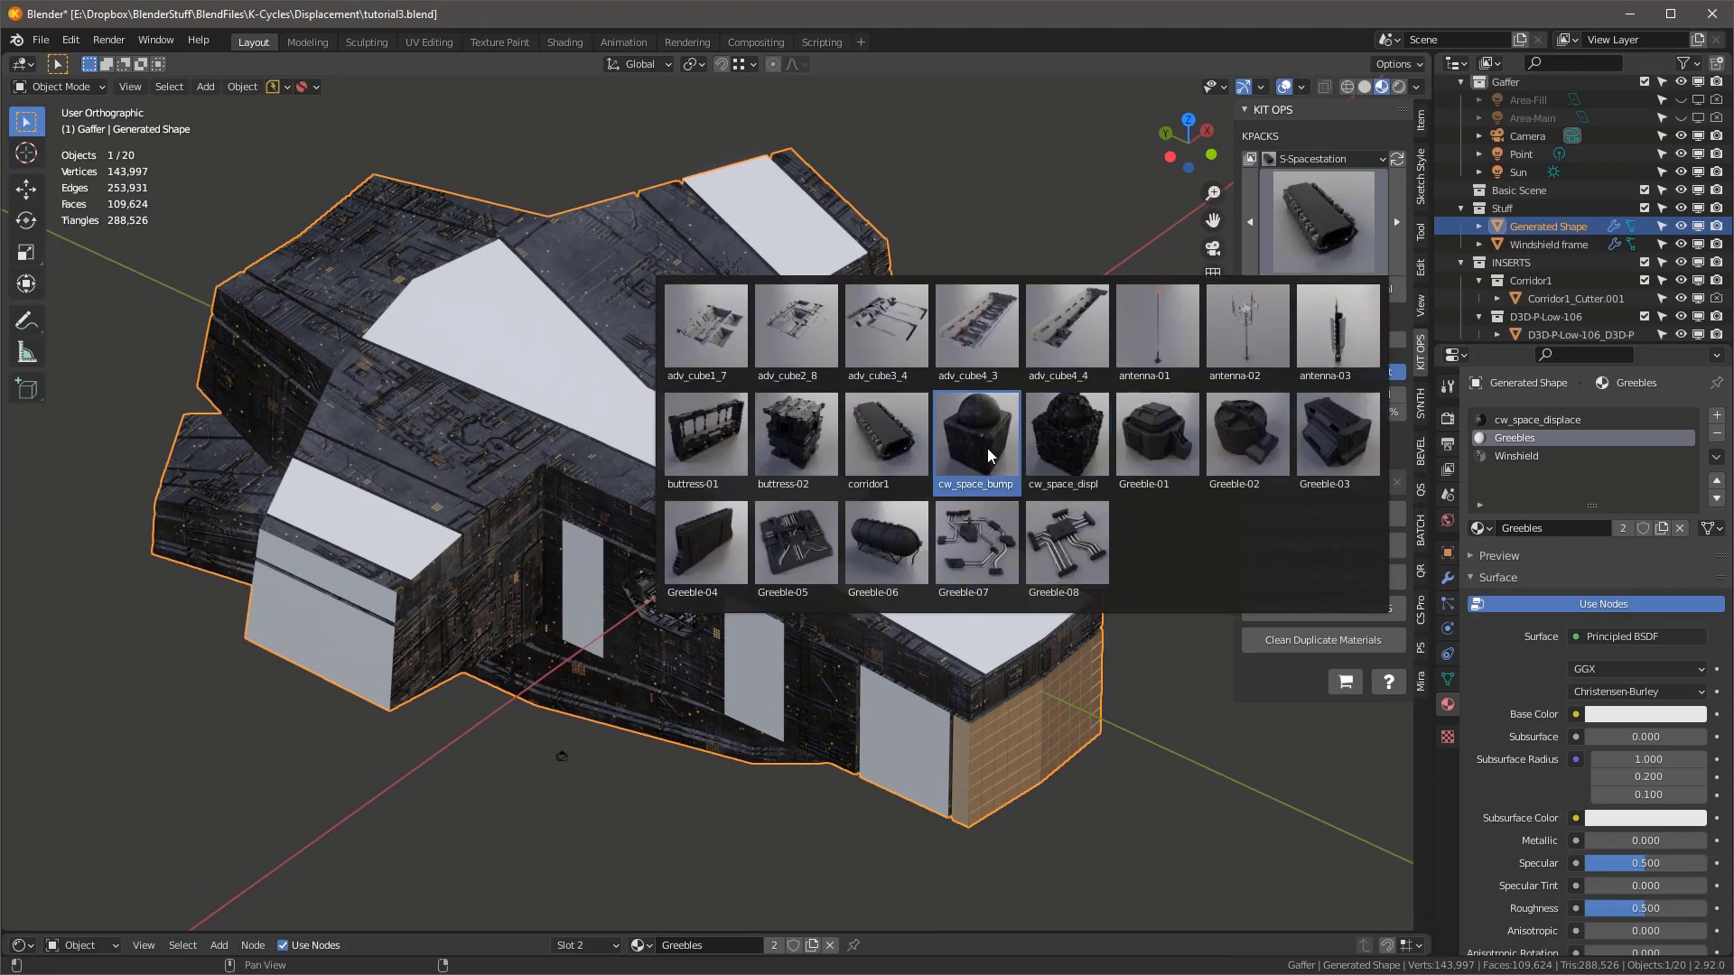
click(988, 448)
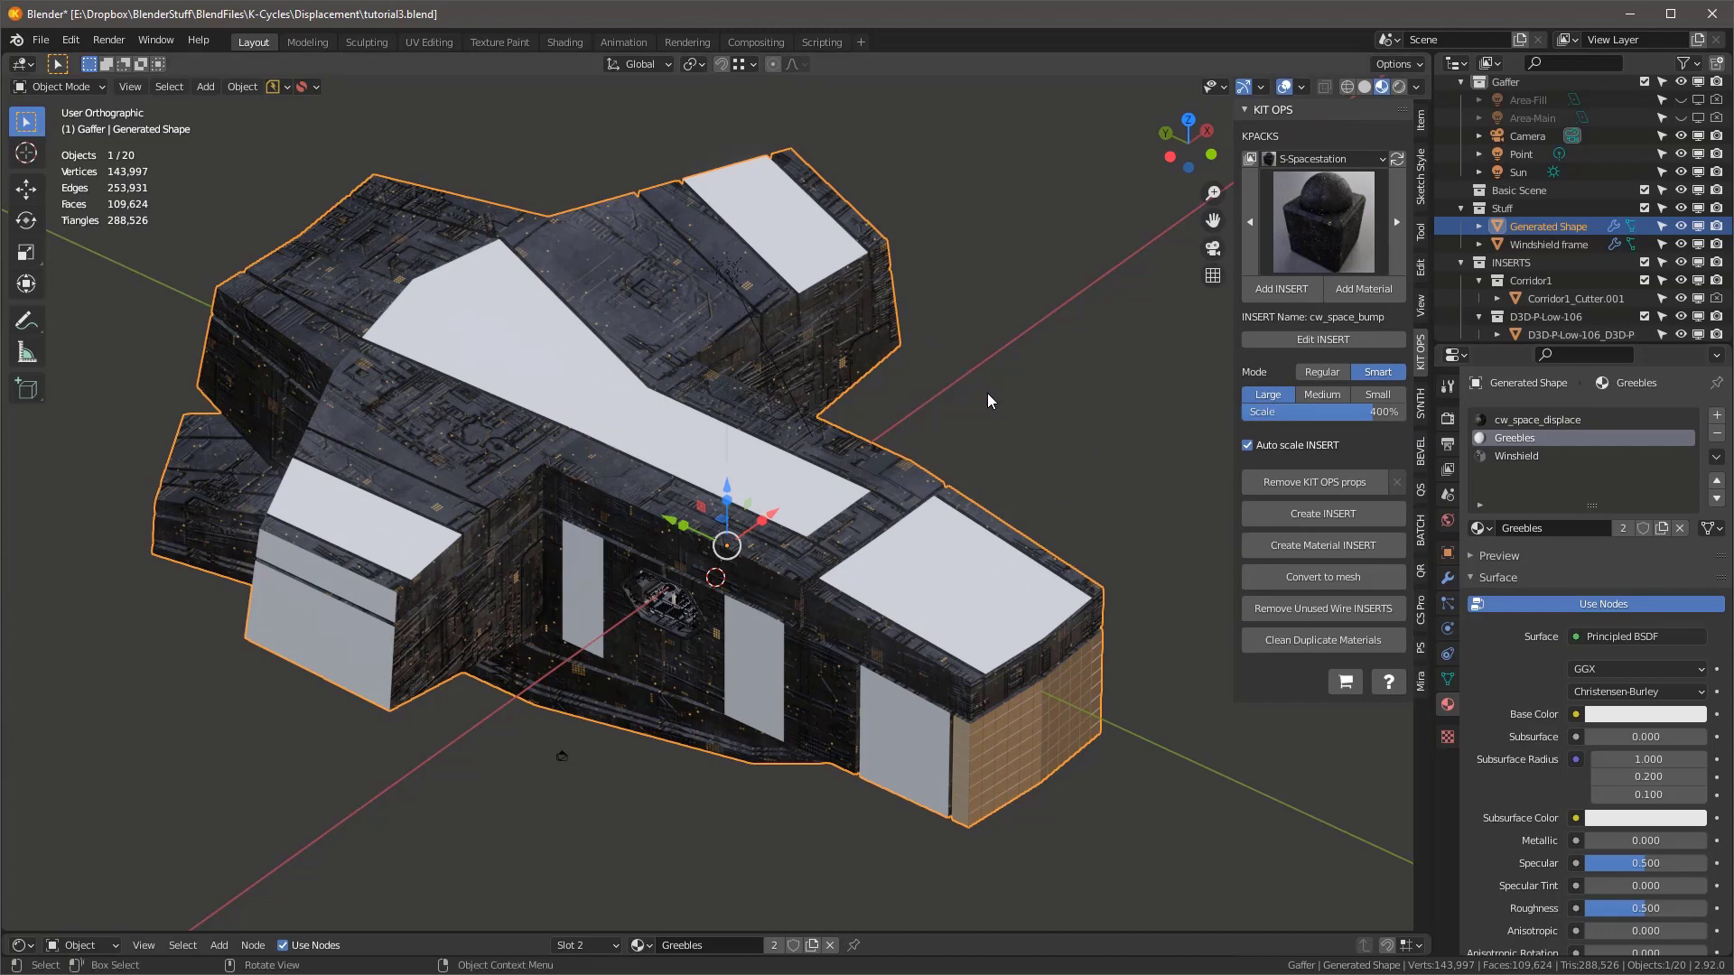
click(1285, 290)
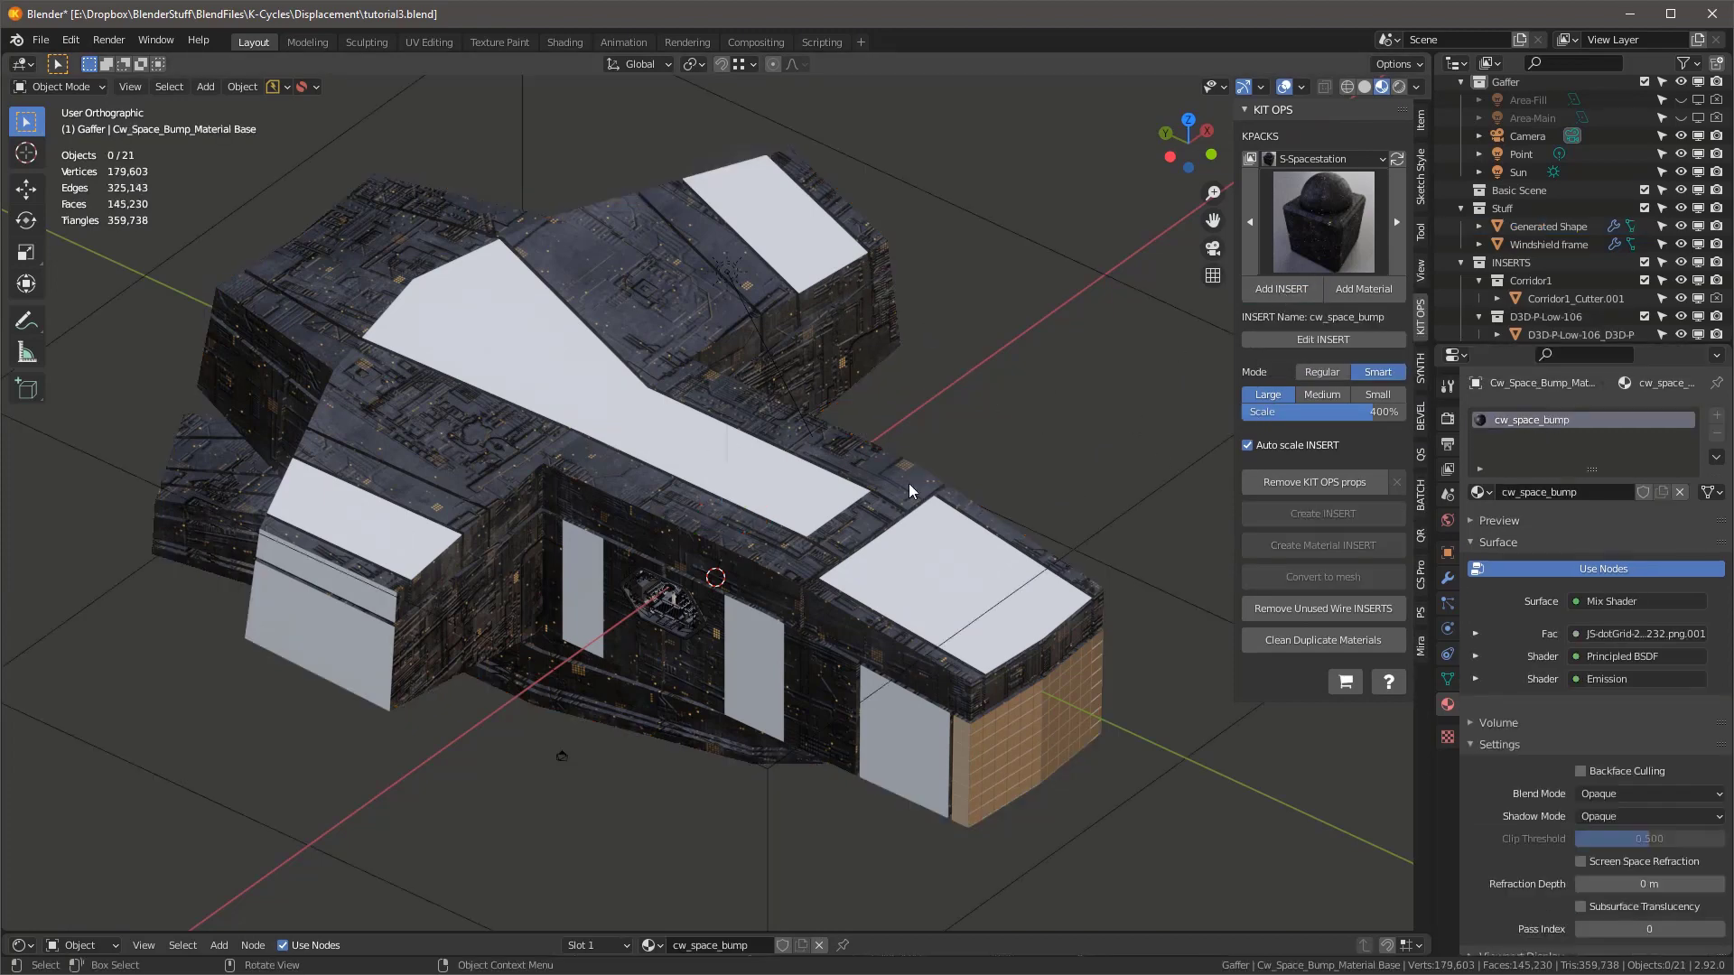
click(905, 485)
click(884, 528)
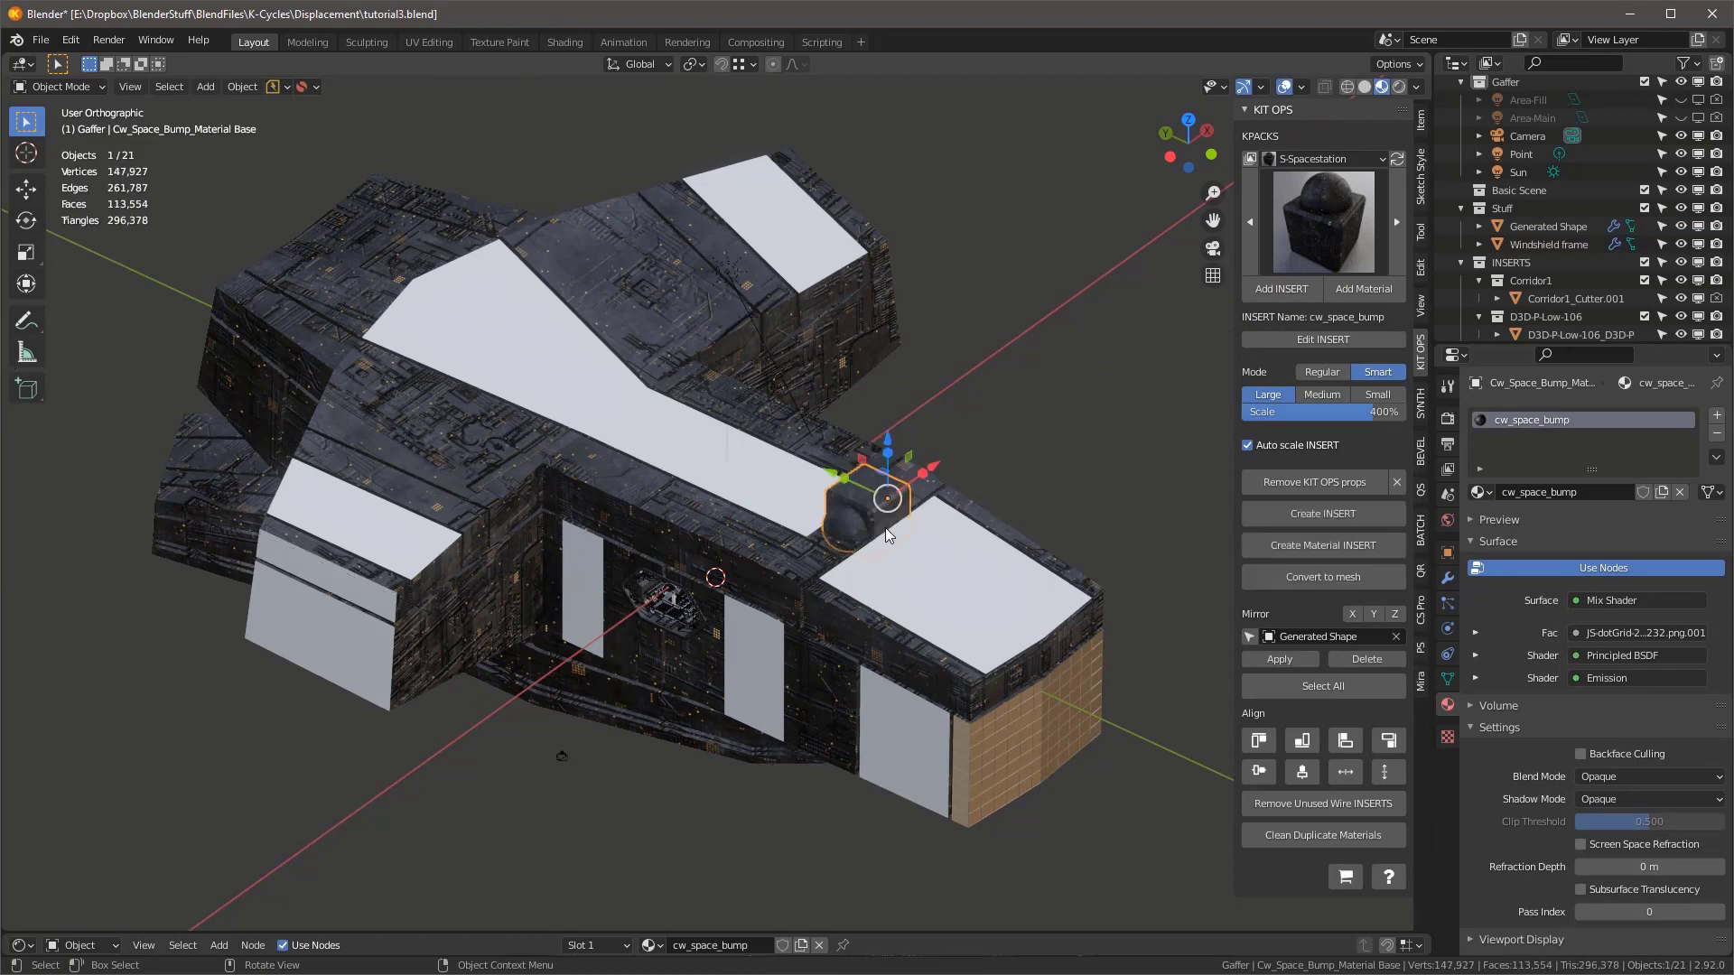
- Delete the cw_space_bump INSERT and replace the hull's Greebles material with cw_space_bump
key(x)
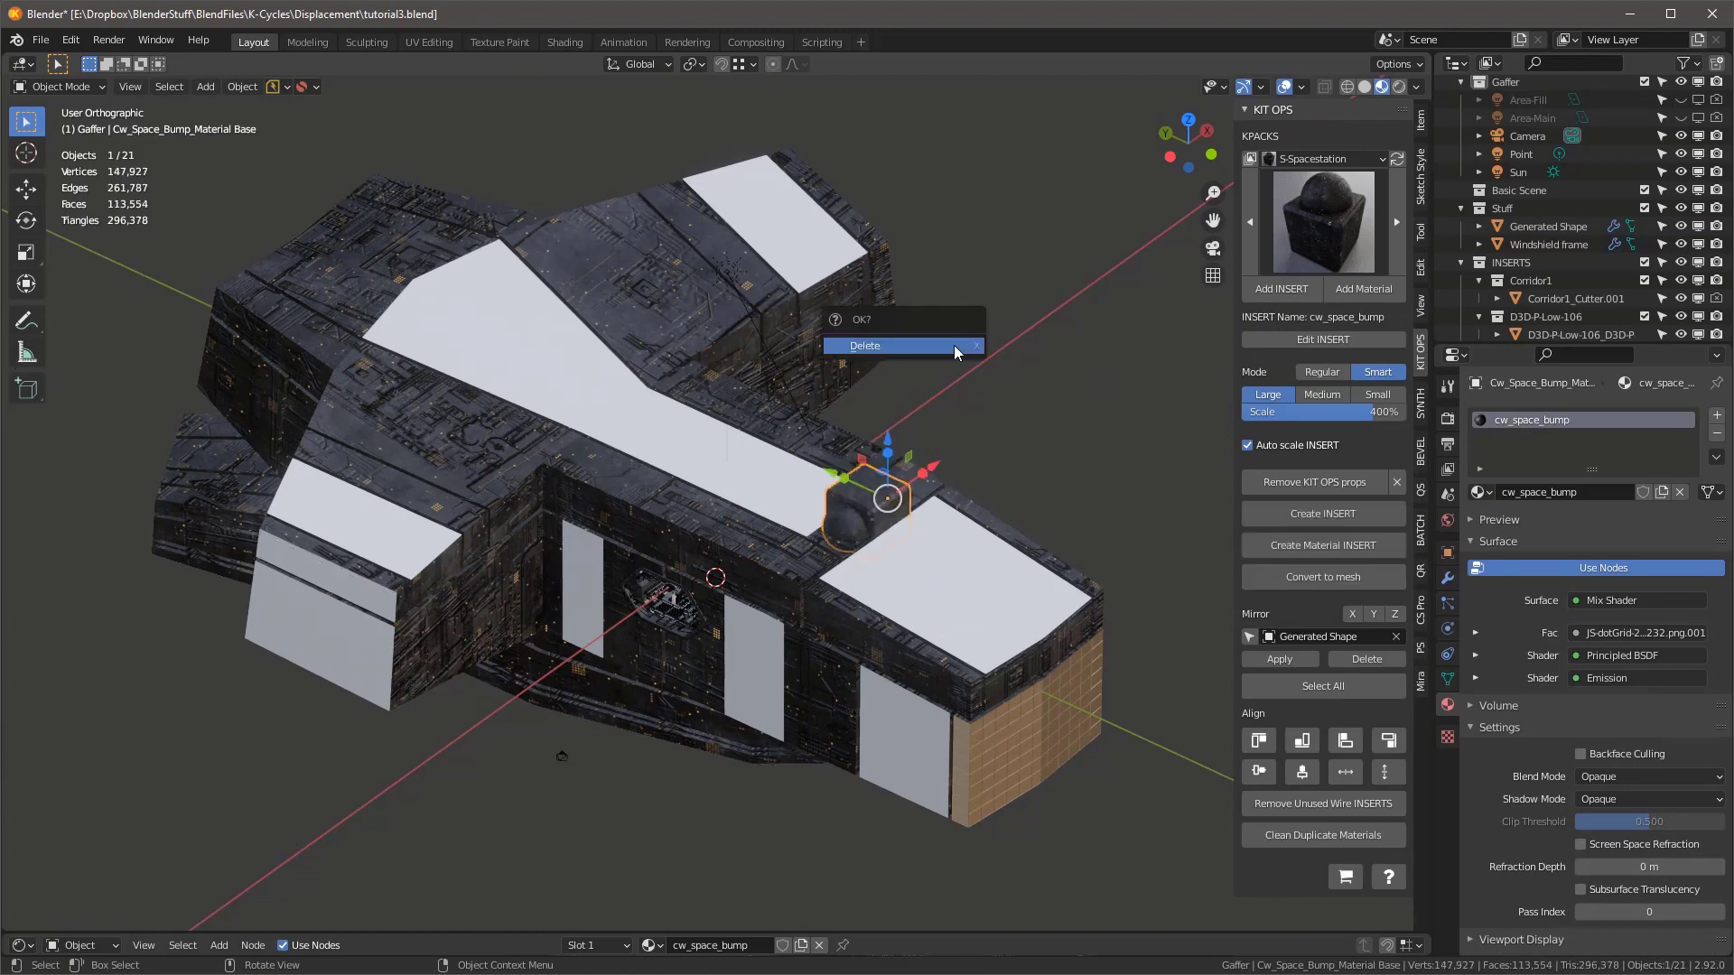
click(954, 345)
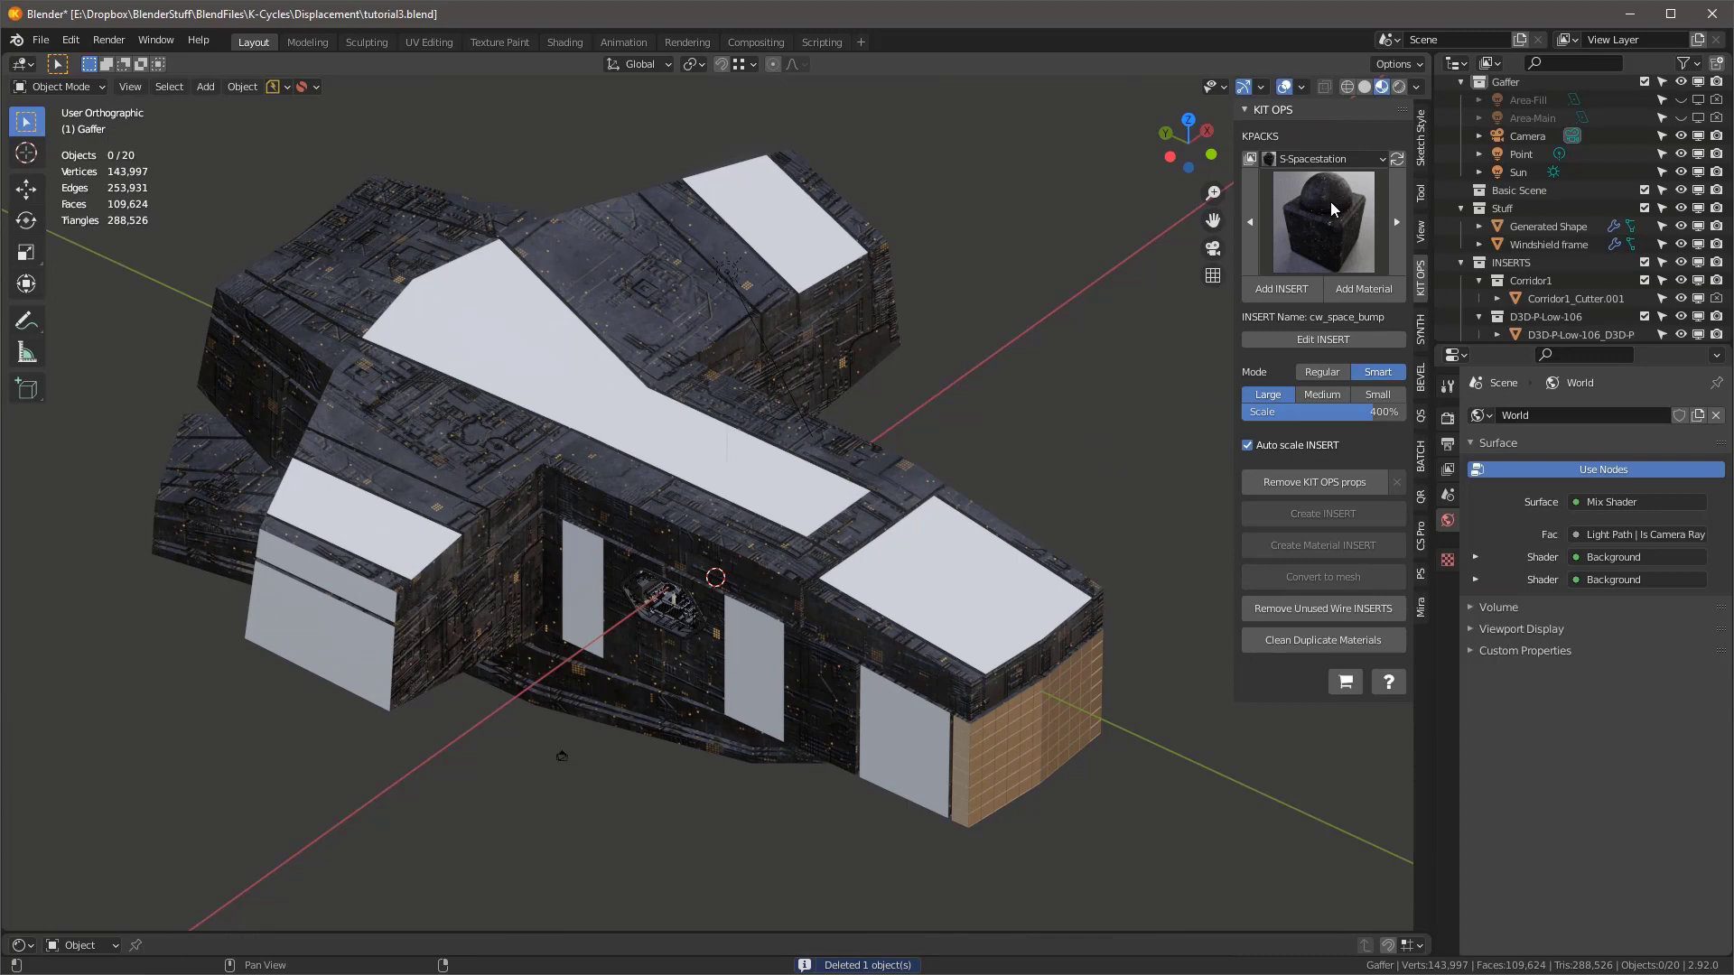
click(975, 592)
click(1481, 529)
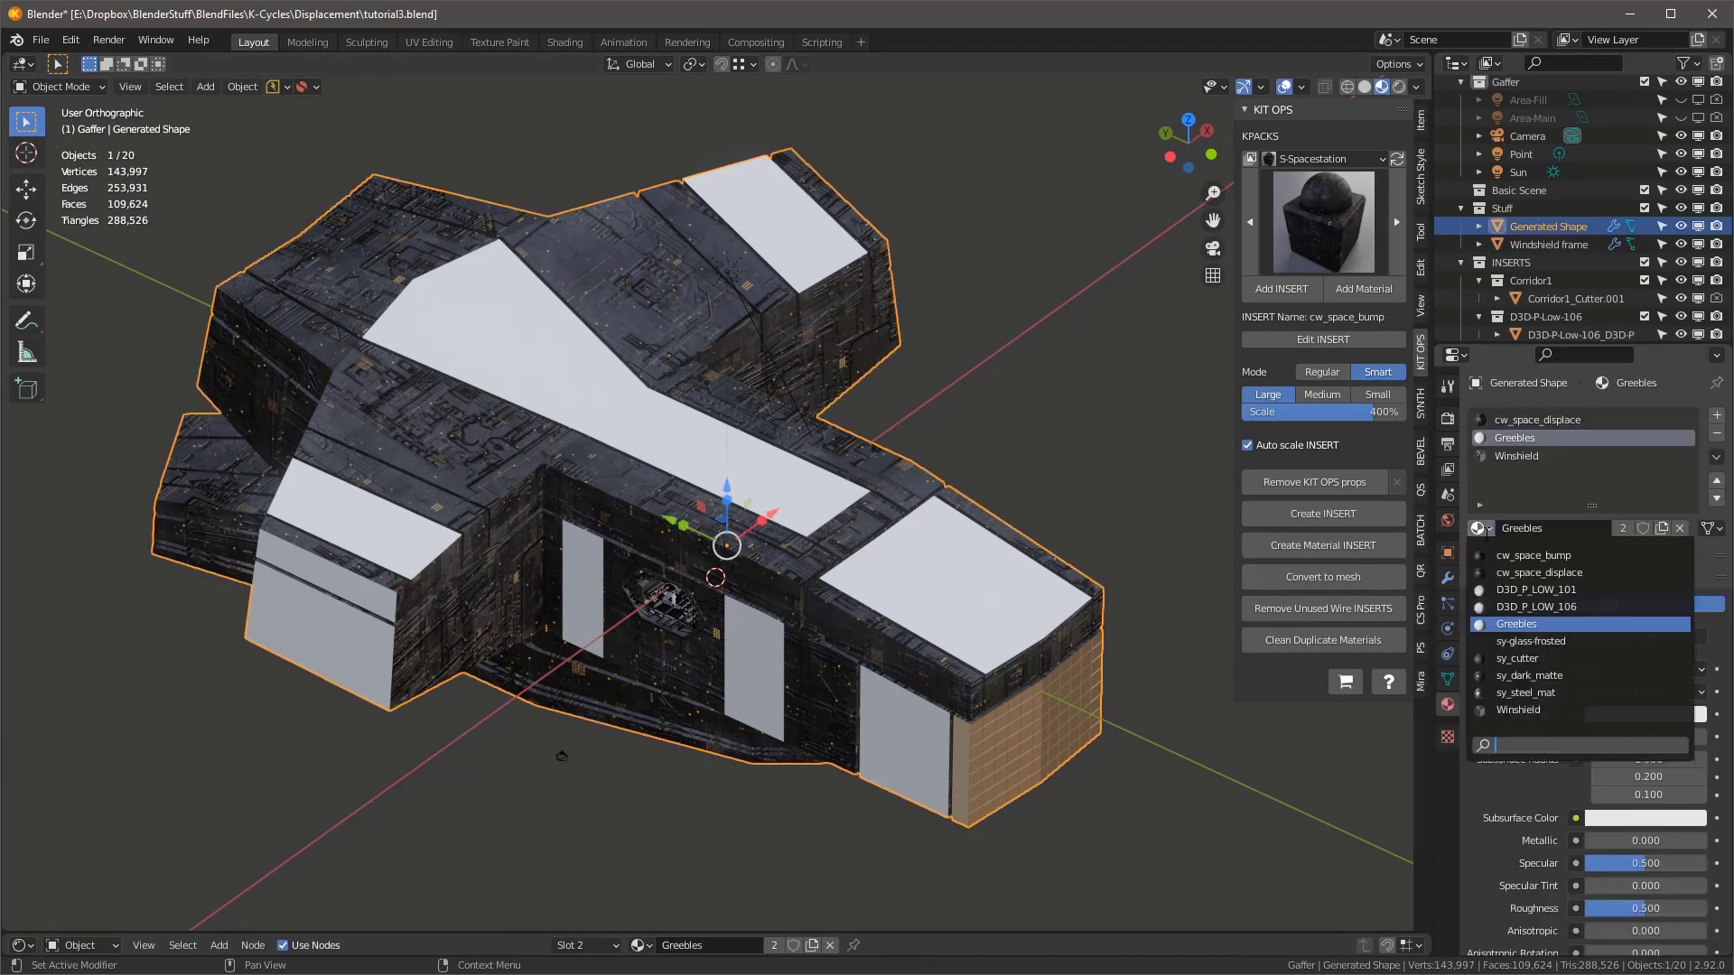
click(1535, 555)
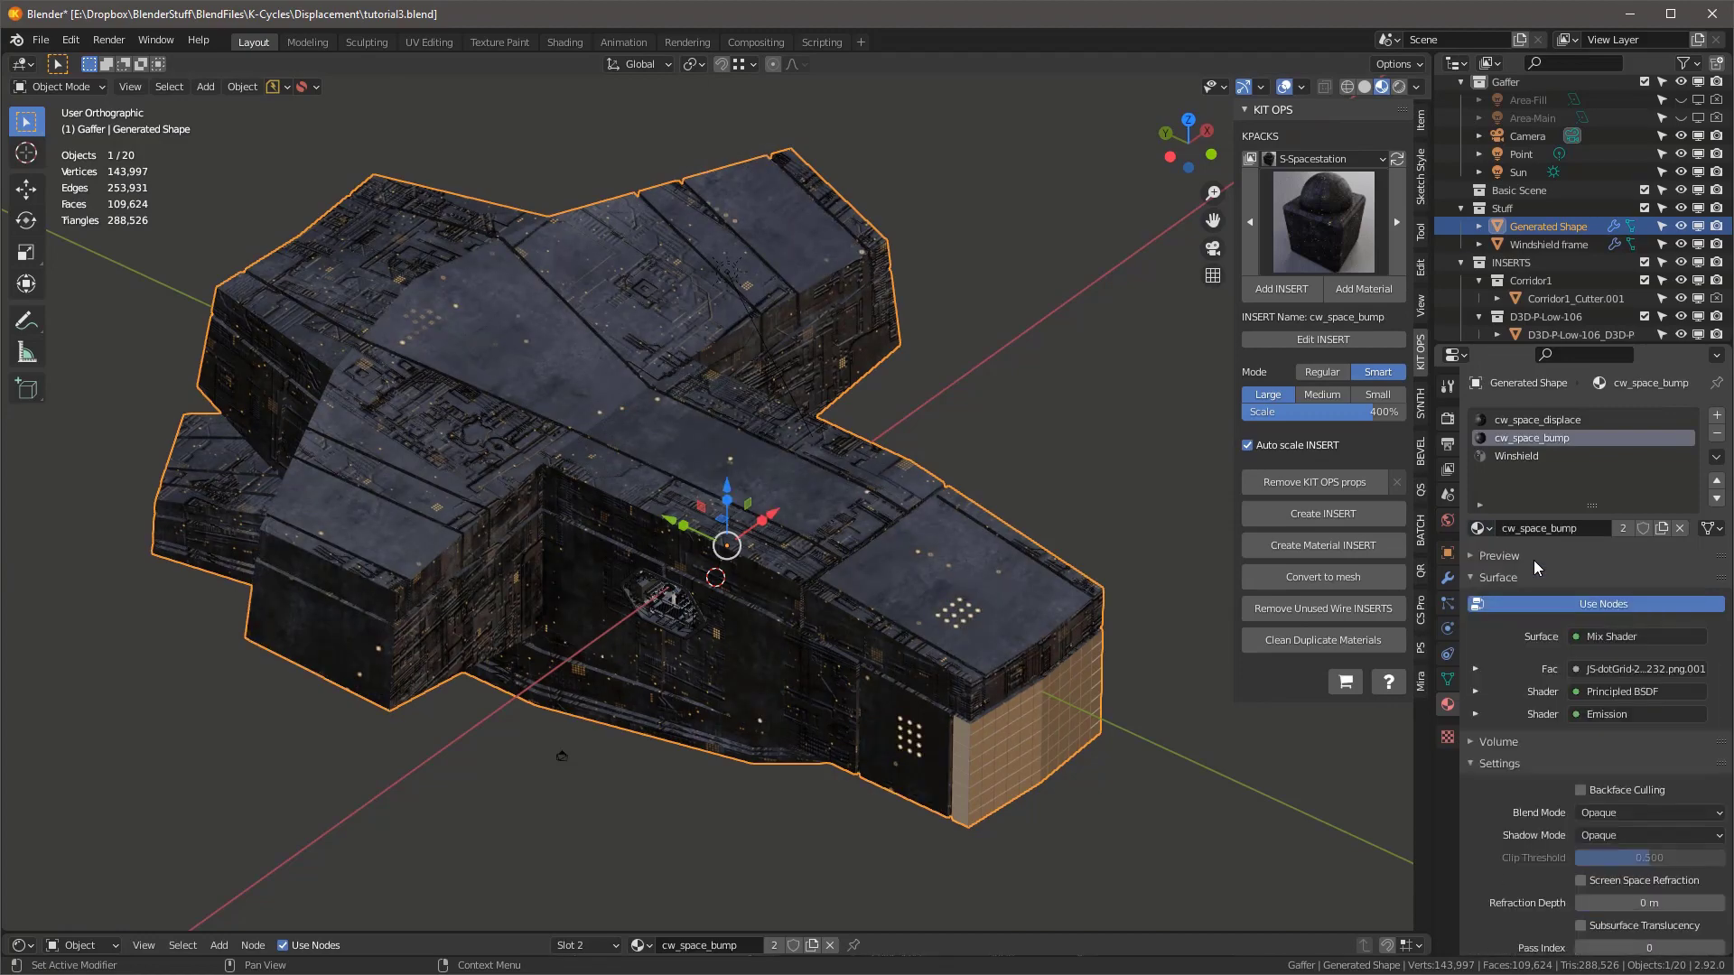
- Open the cw_space_bump node tree and set the Bump node's Strength and Distance to 1.000
middle_drag(811, 615, 960, 632)
scroll(959, 632, up, 3)
drag(957, 934, 962, 639)
shift+middle_drag(975, 288, 950, 339)
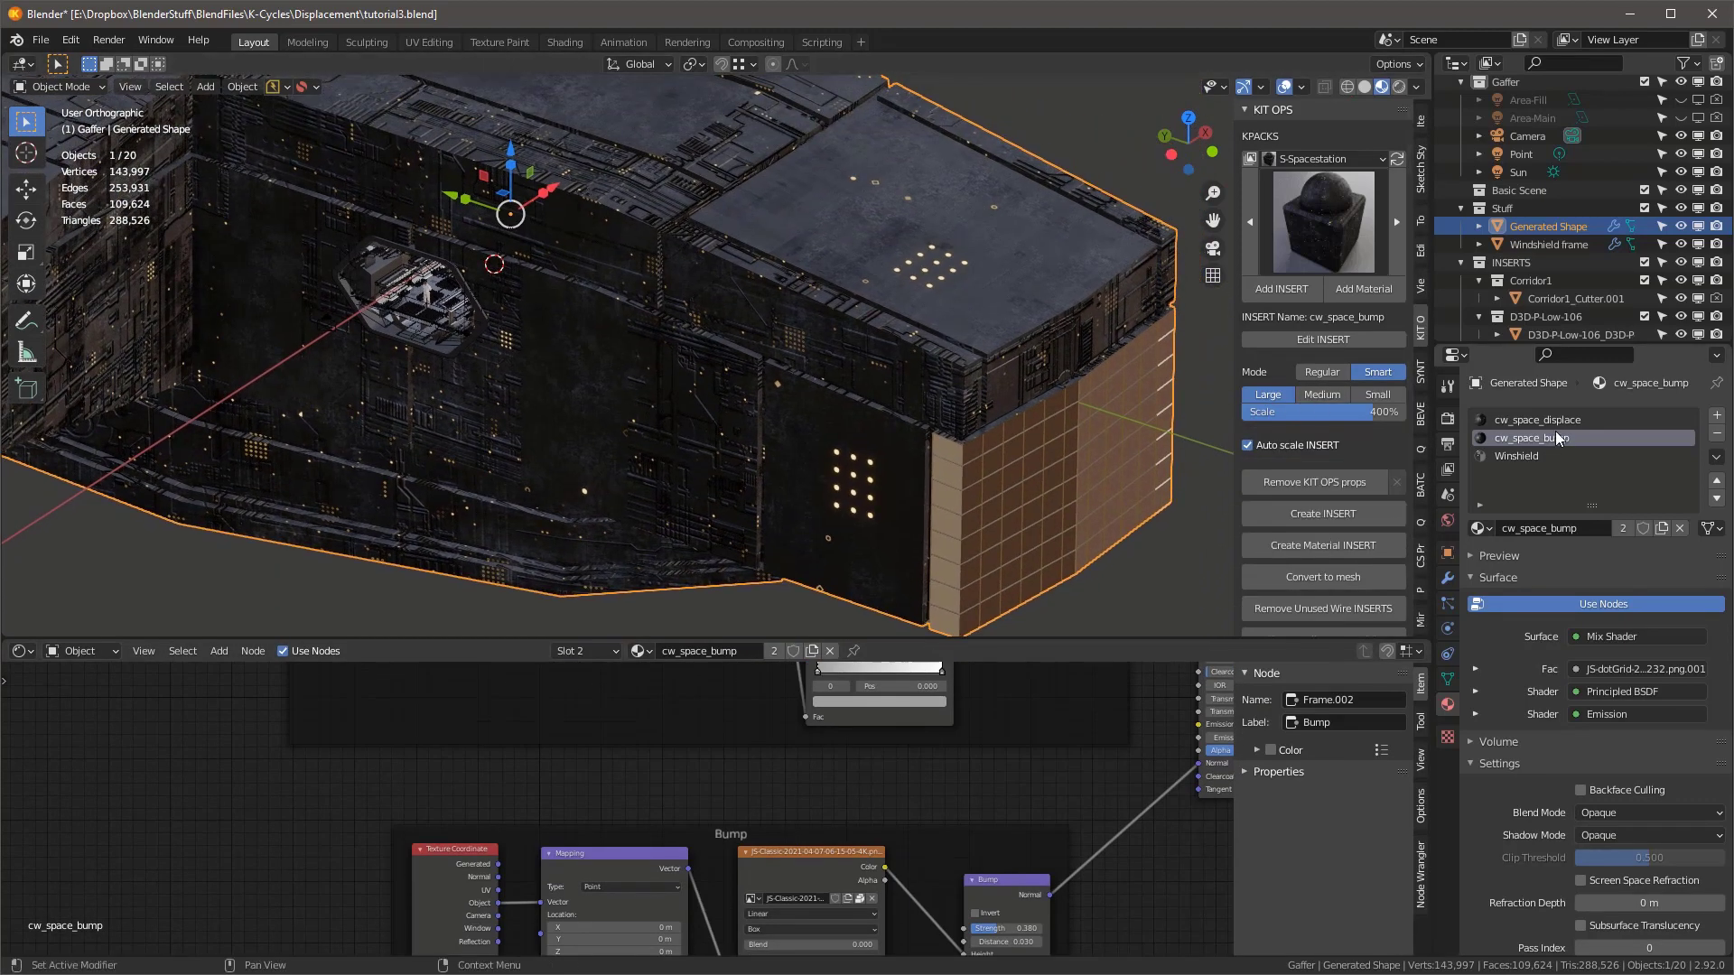
scroll(942, 263, up, 4)
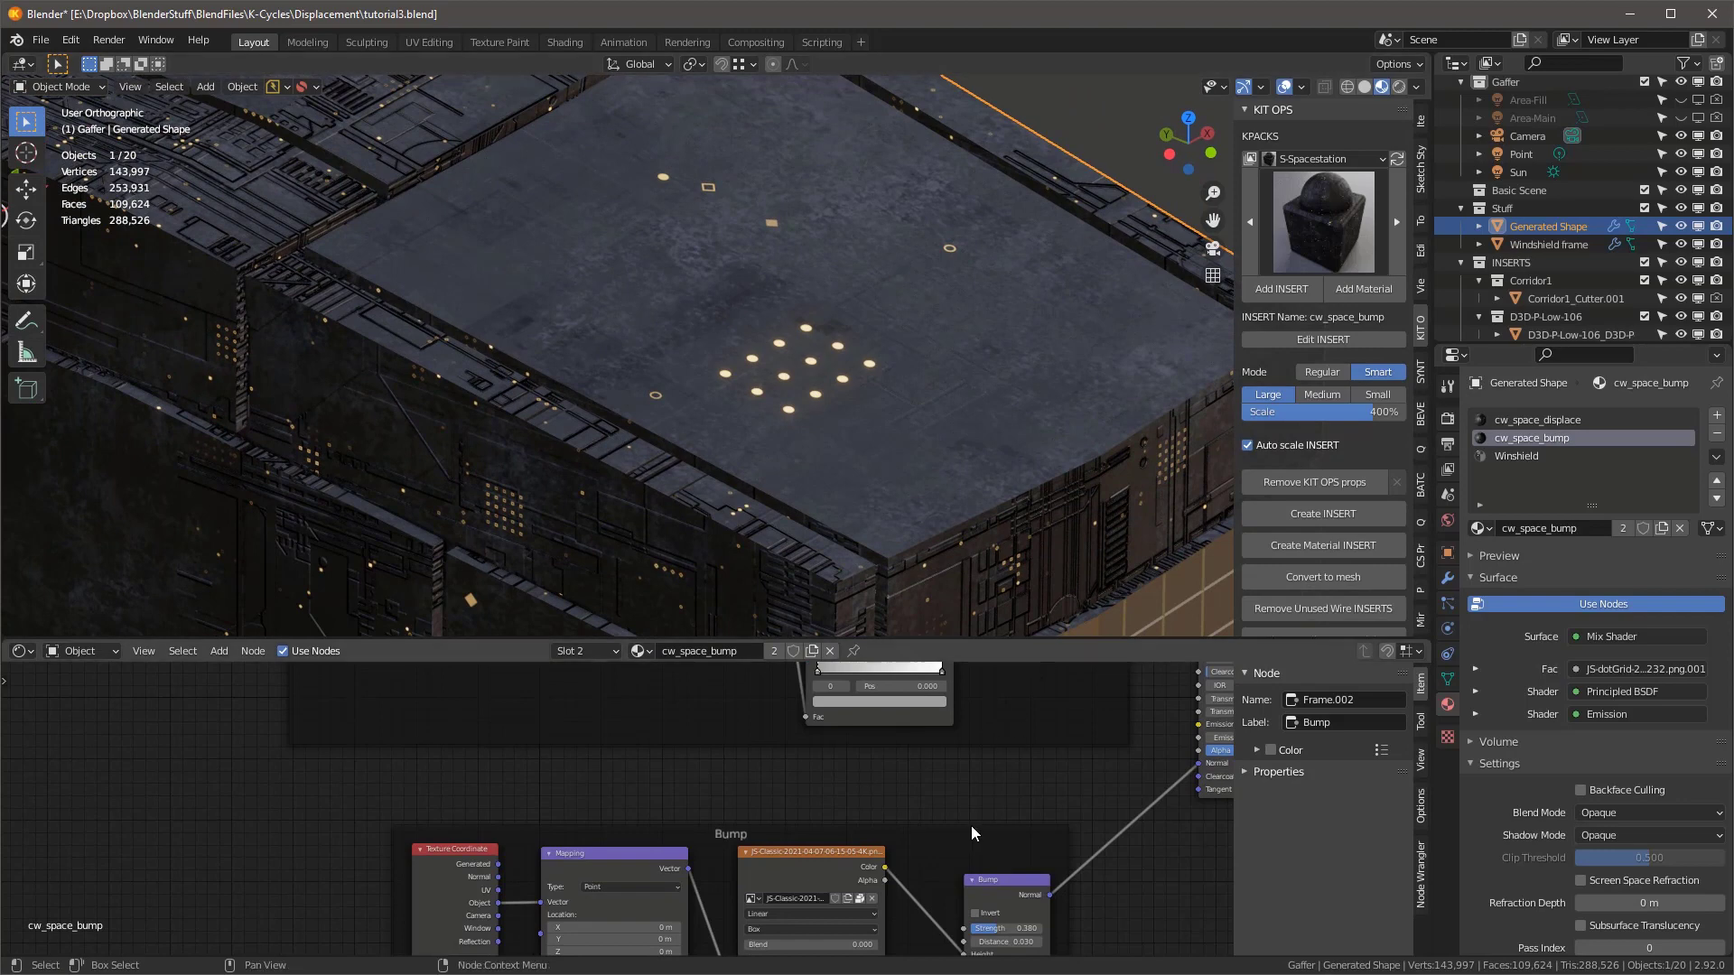
scroll(983, 786, down, 2)
scroll(1040, 870, up, 4)
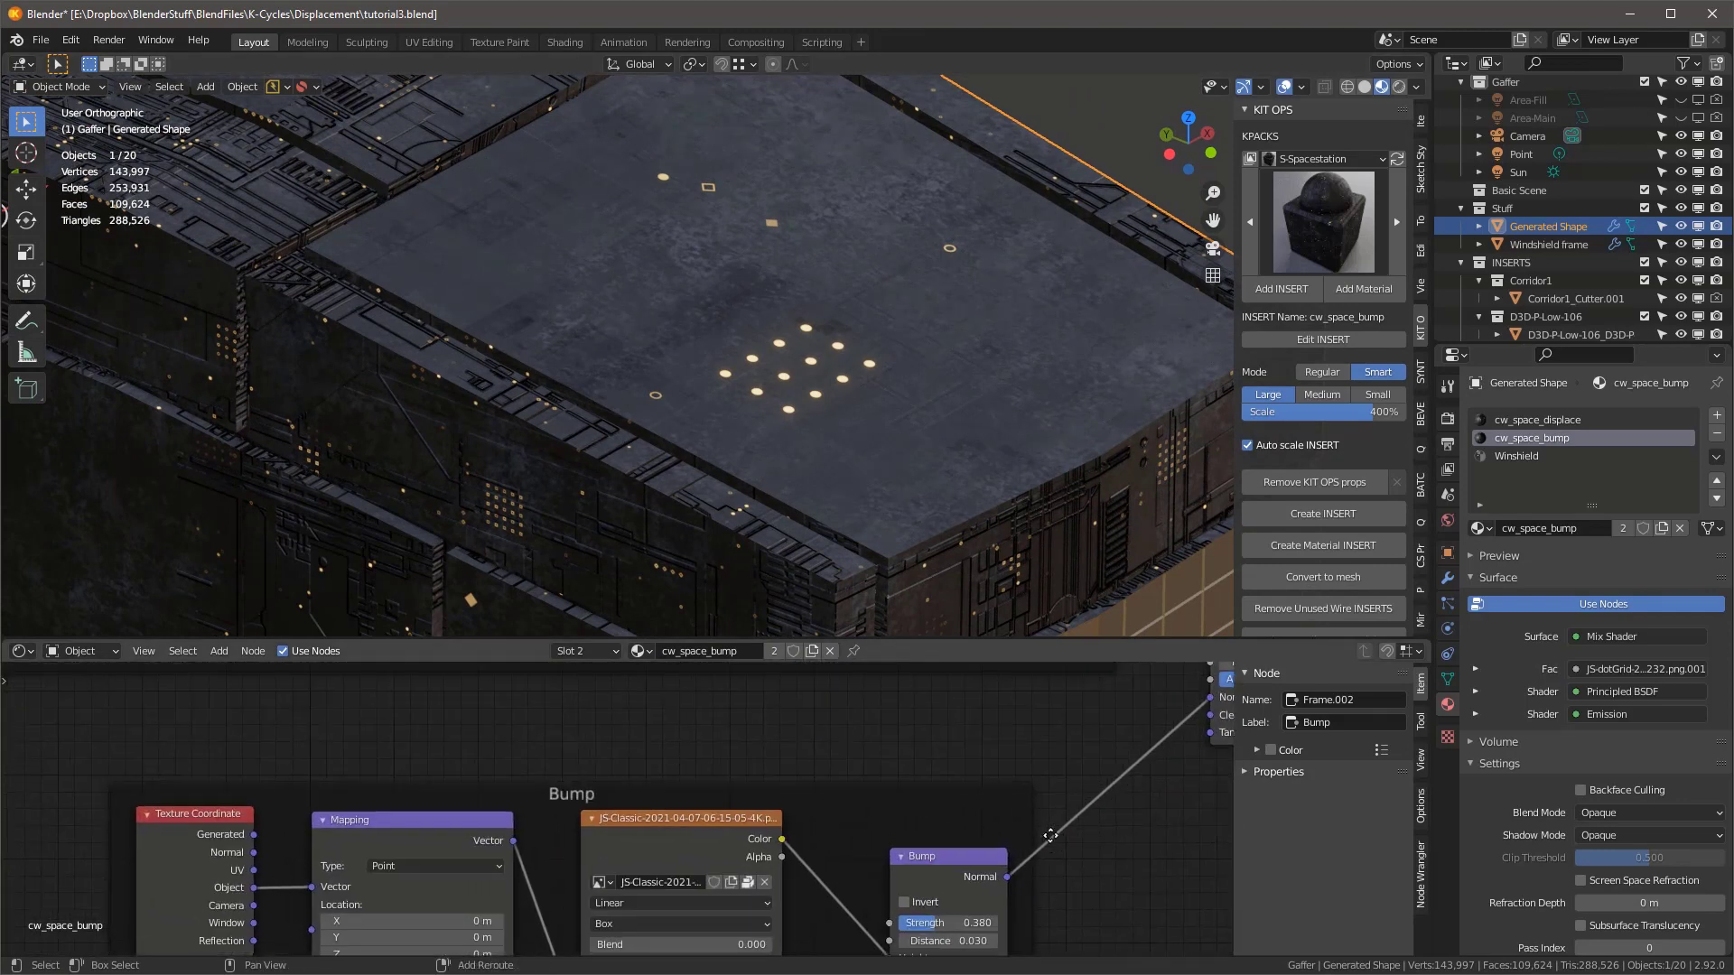
drag(929, 788, 1024, 762)
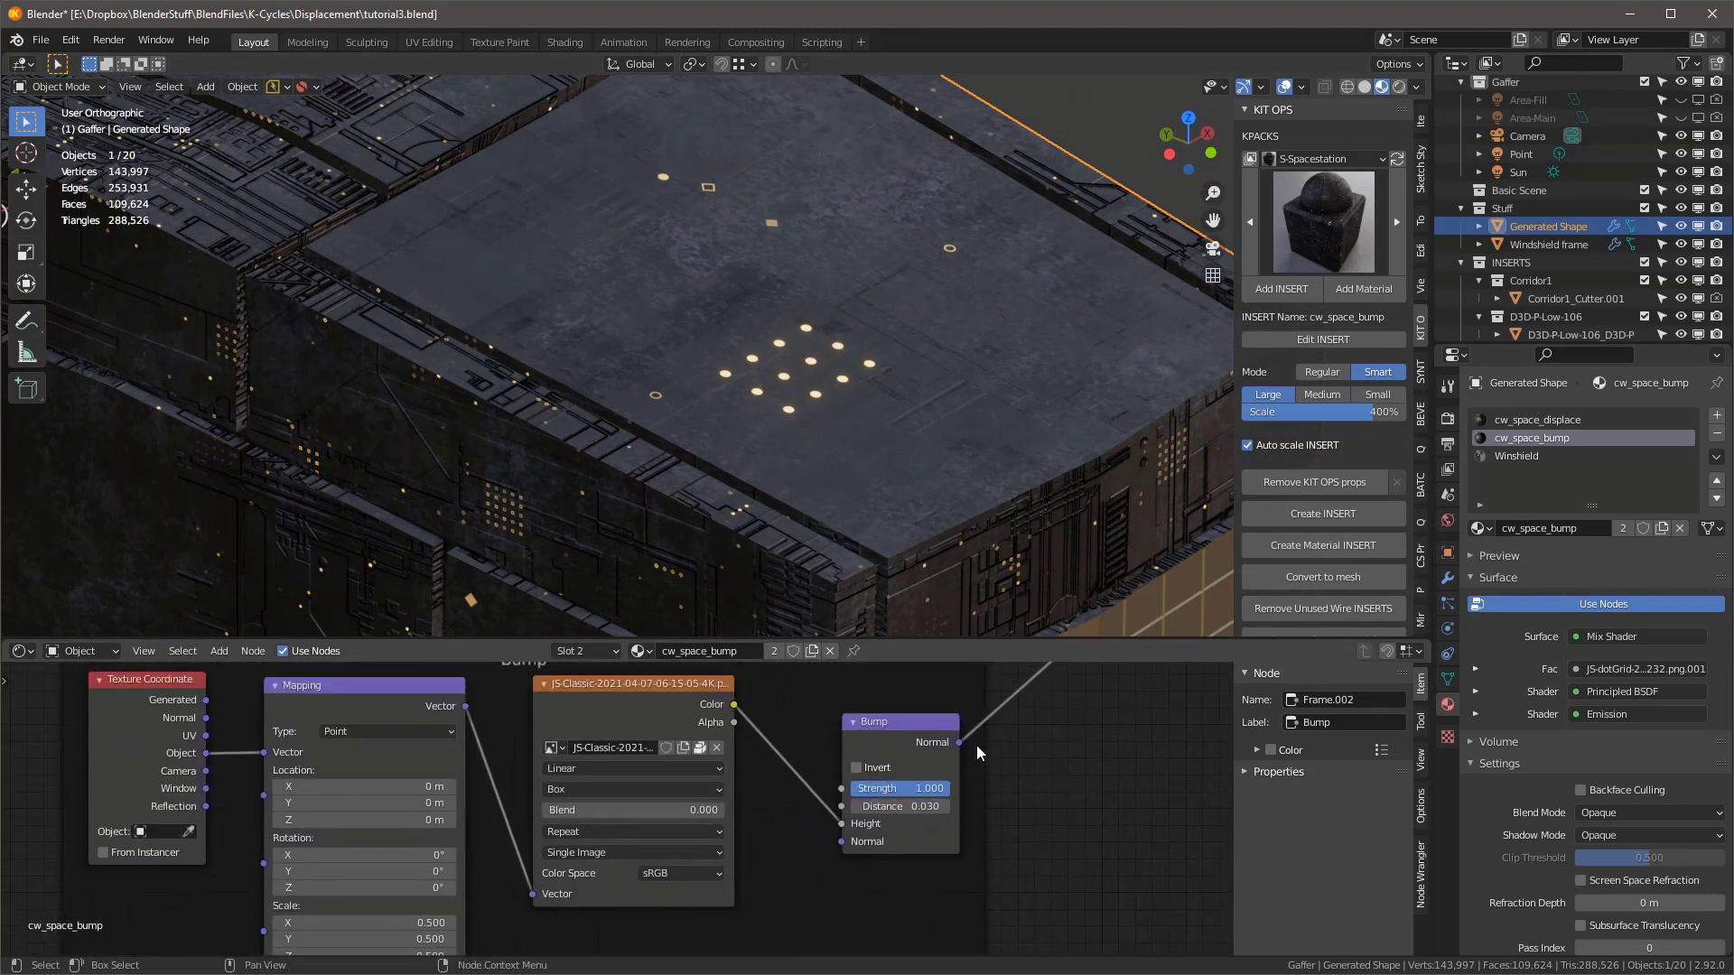
key(Return)
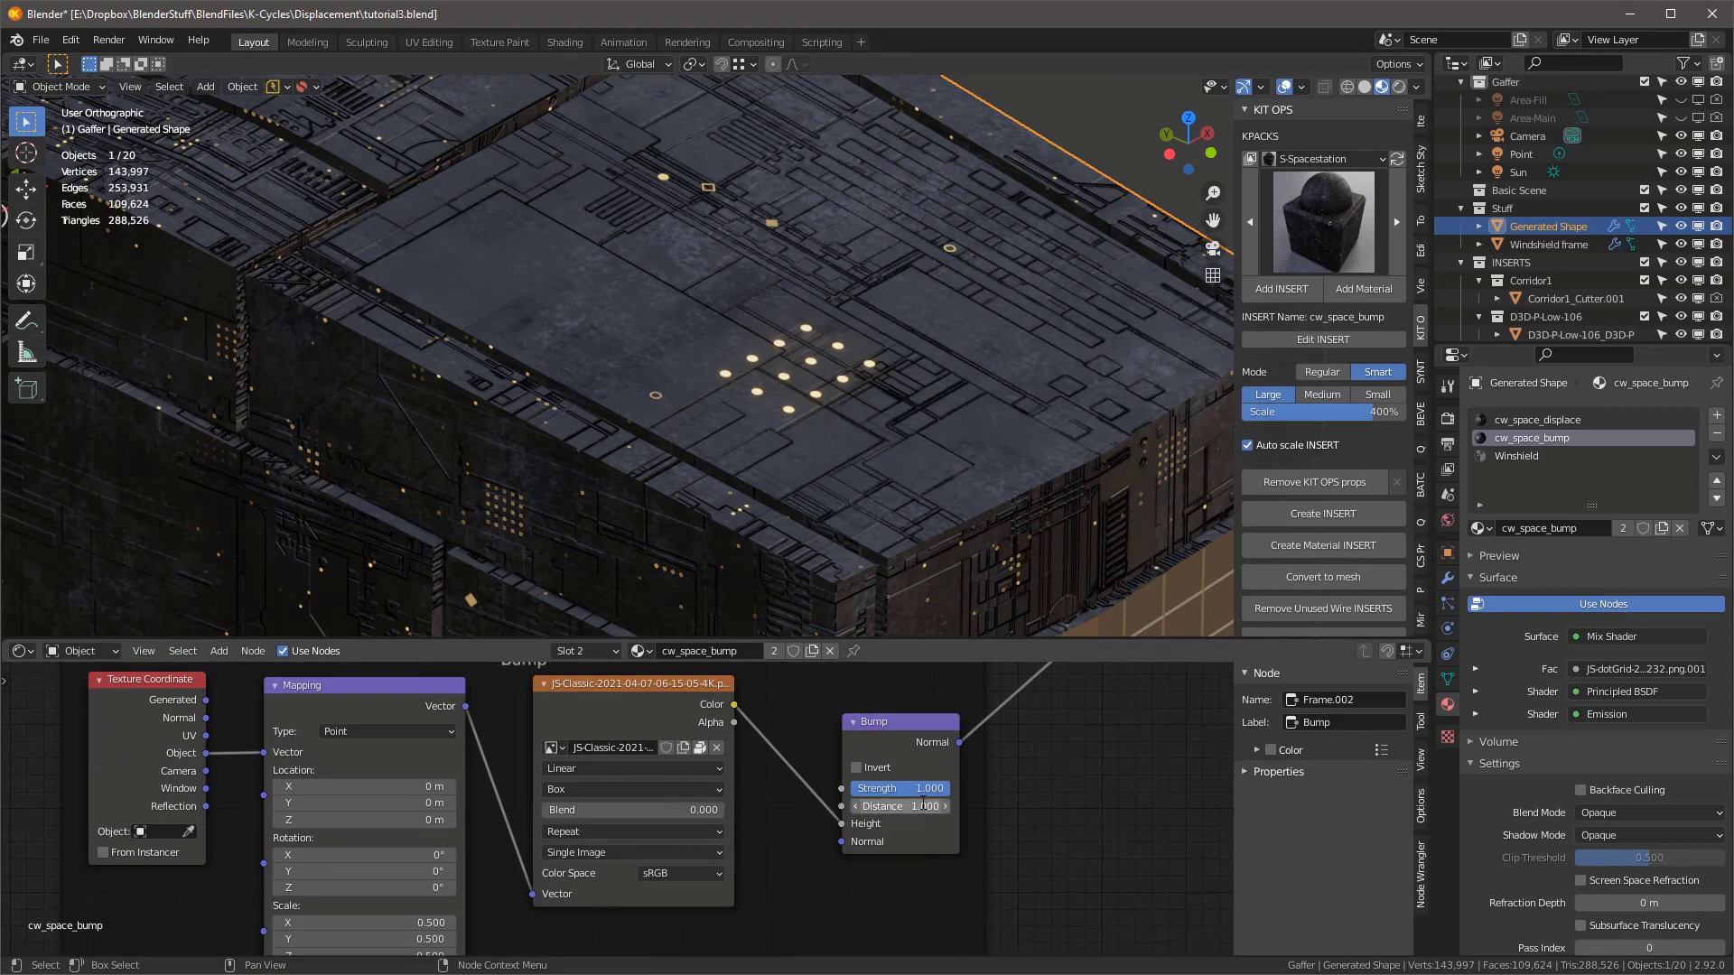
- Check the bumped hull panels and collapse the shader node editor to enlarge the 3D view
mouse_move(817, 361)
middle_down()
mouse_move(799, 375)
mouse_move(810, 404)
mouse_move(827, 378)
middle_up()
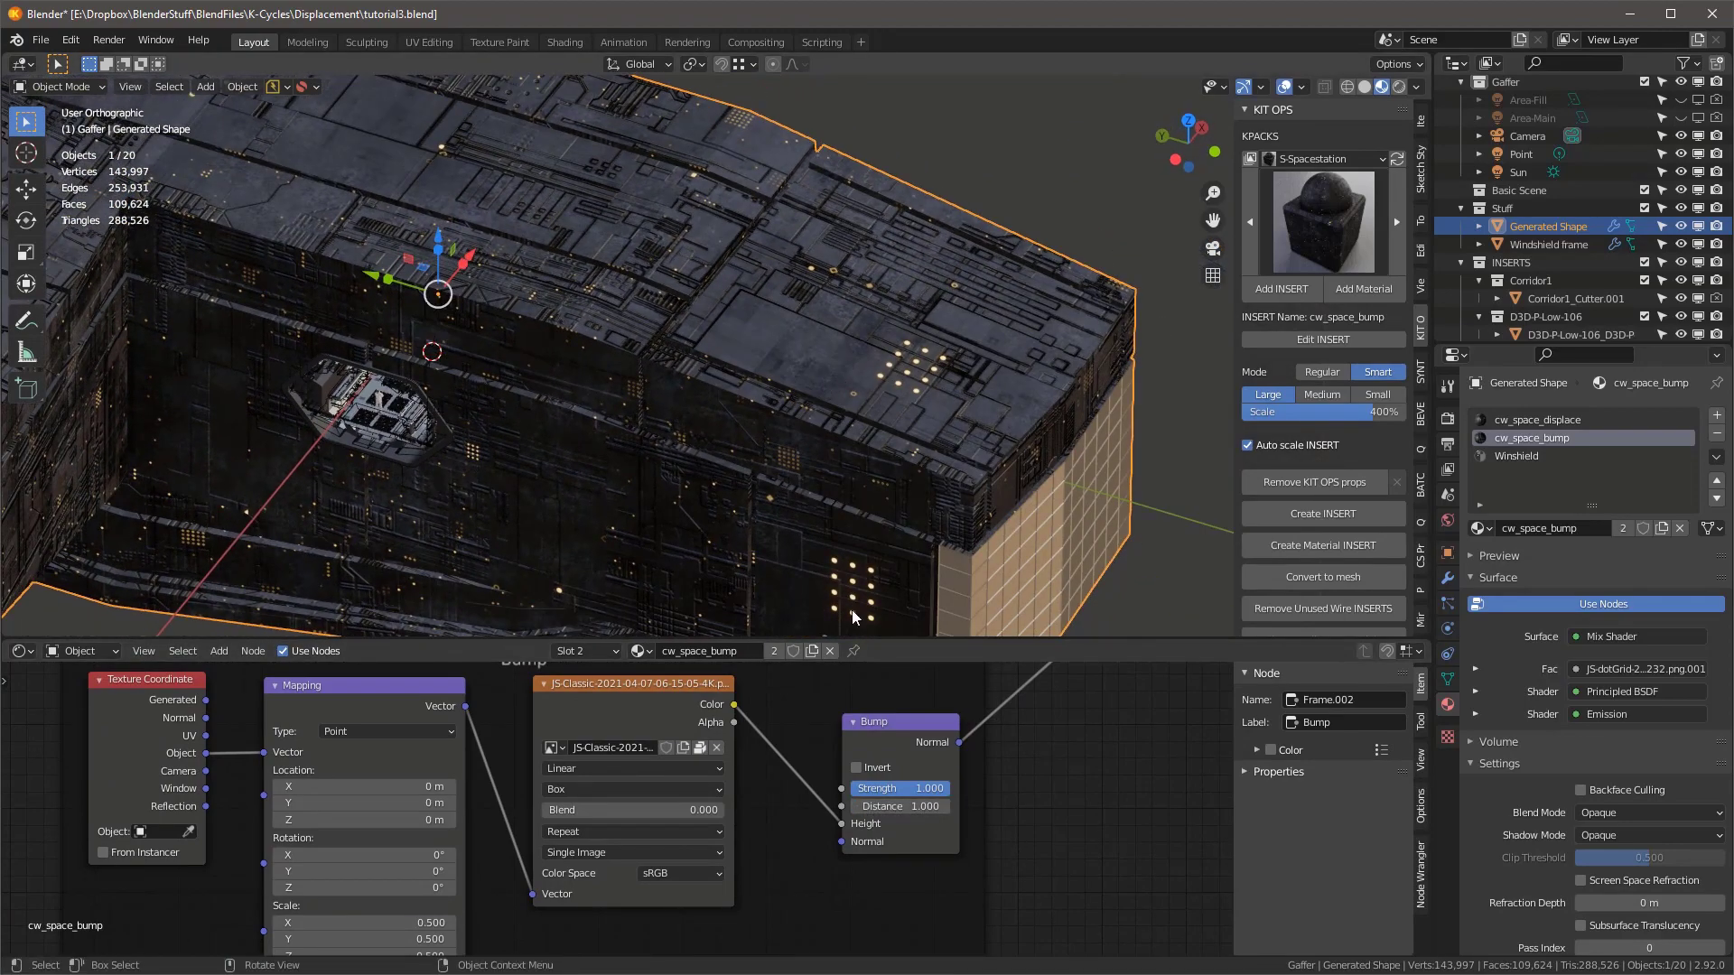
scroll(1029, 737, down, 4)
middle_drag(1094, 745, 930, 838)
middle_drag(958, 406, 950, 424)
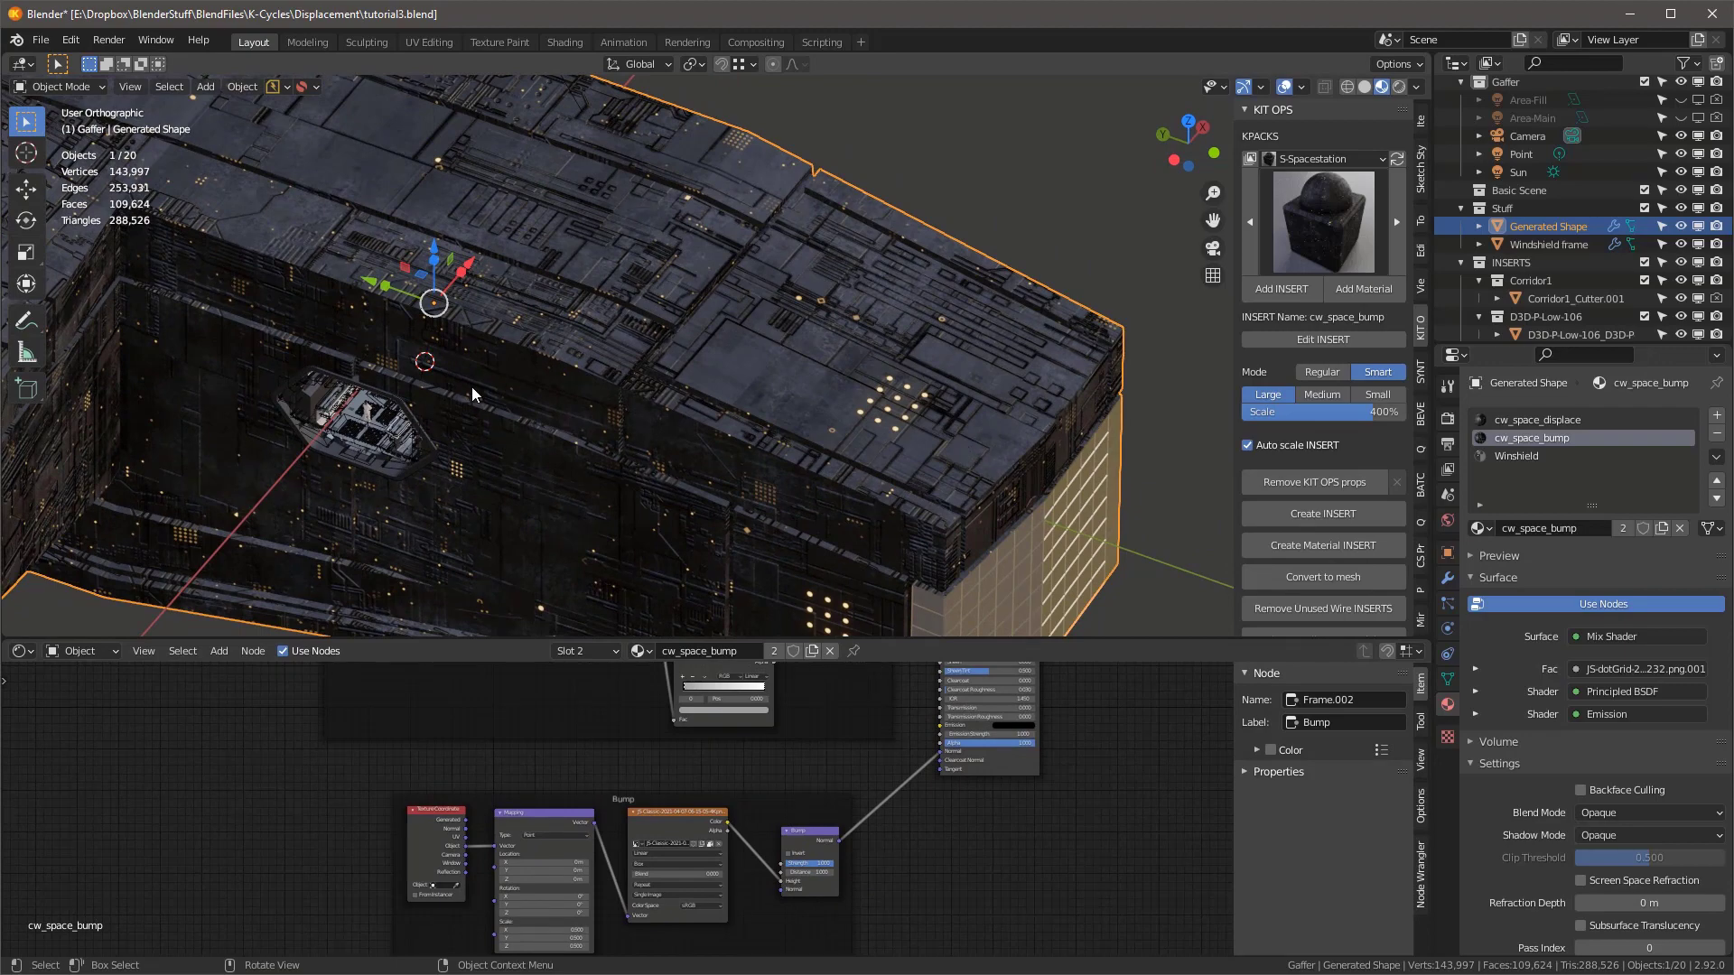
drag(1093, 641, 1094, 891)
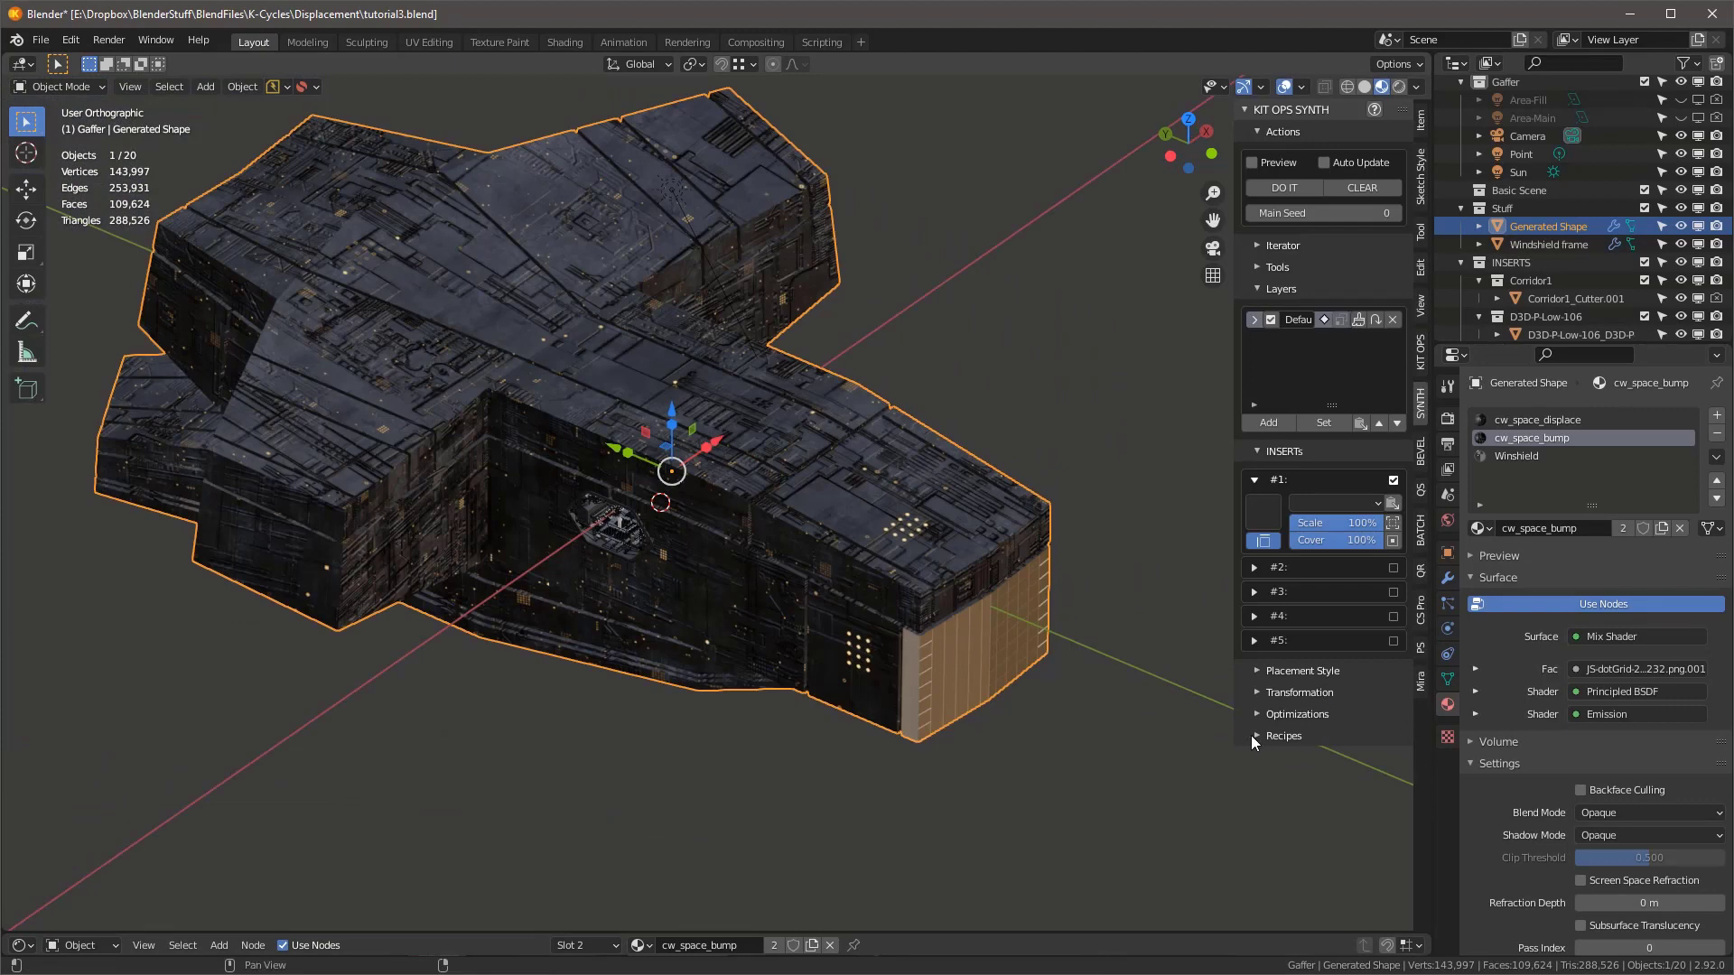
- Load the space-surface-junk.json recipe into KIT OPS SYNTH
click(1254, 735)
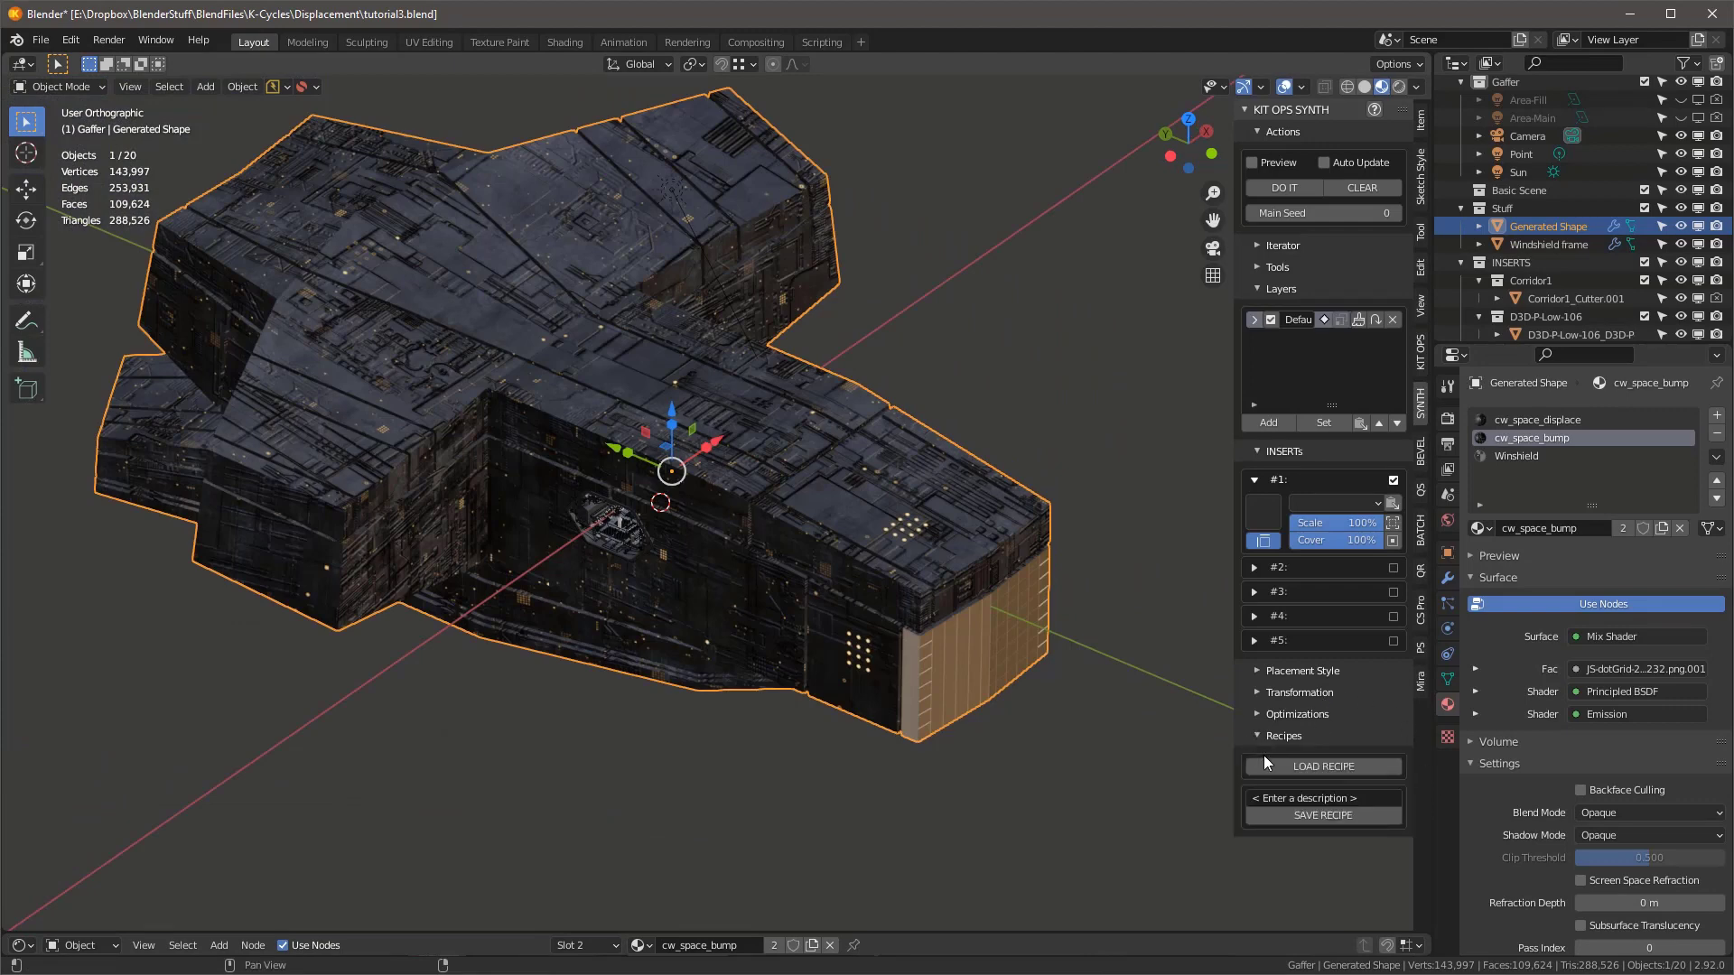
click(1315, 766)
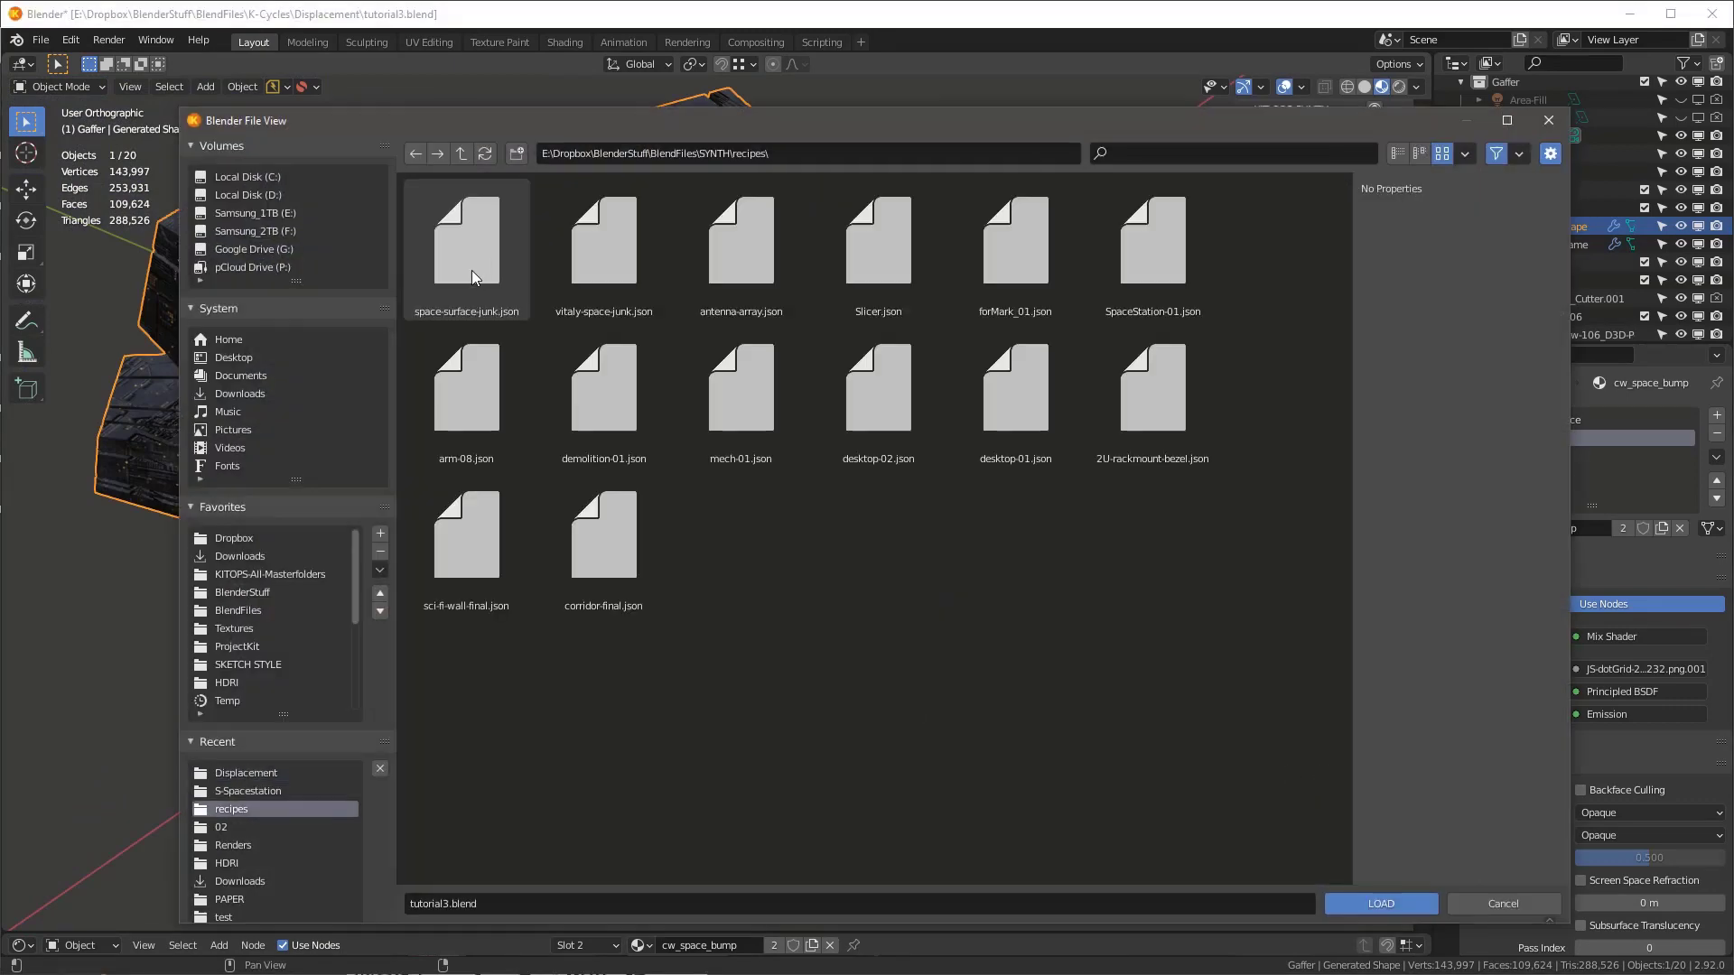
click(478, 264)
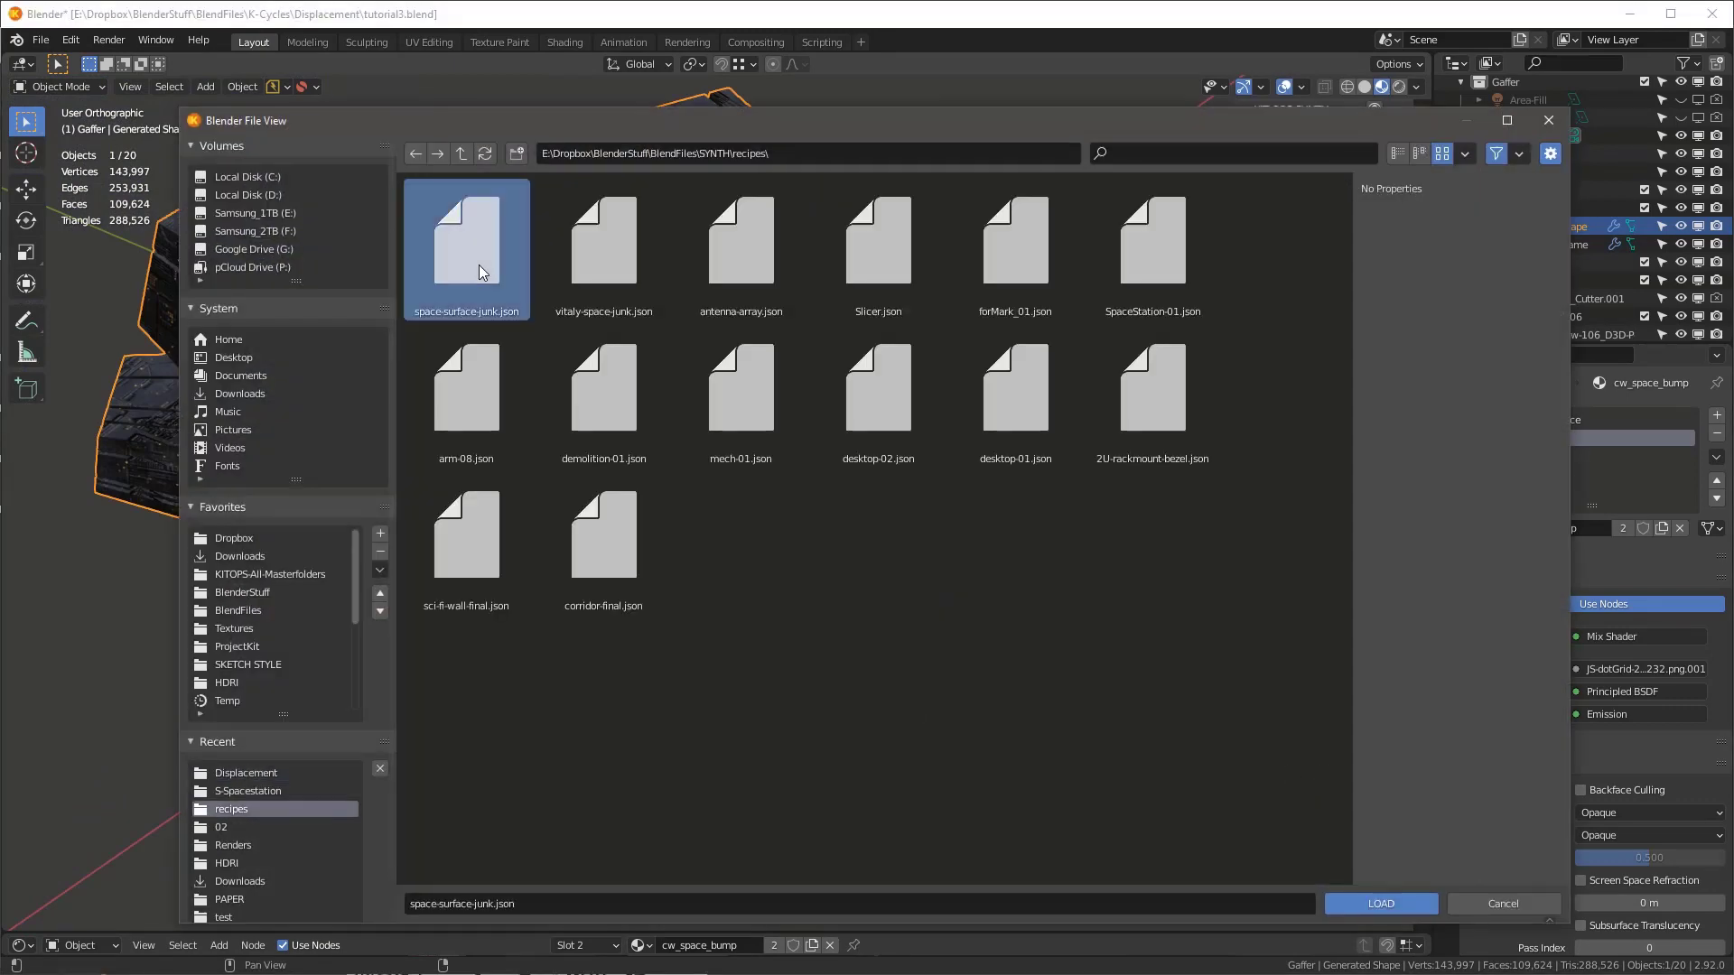
click(1380, 903)
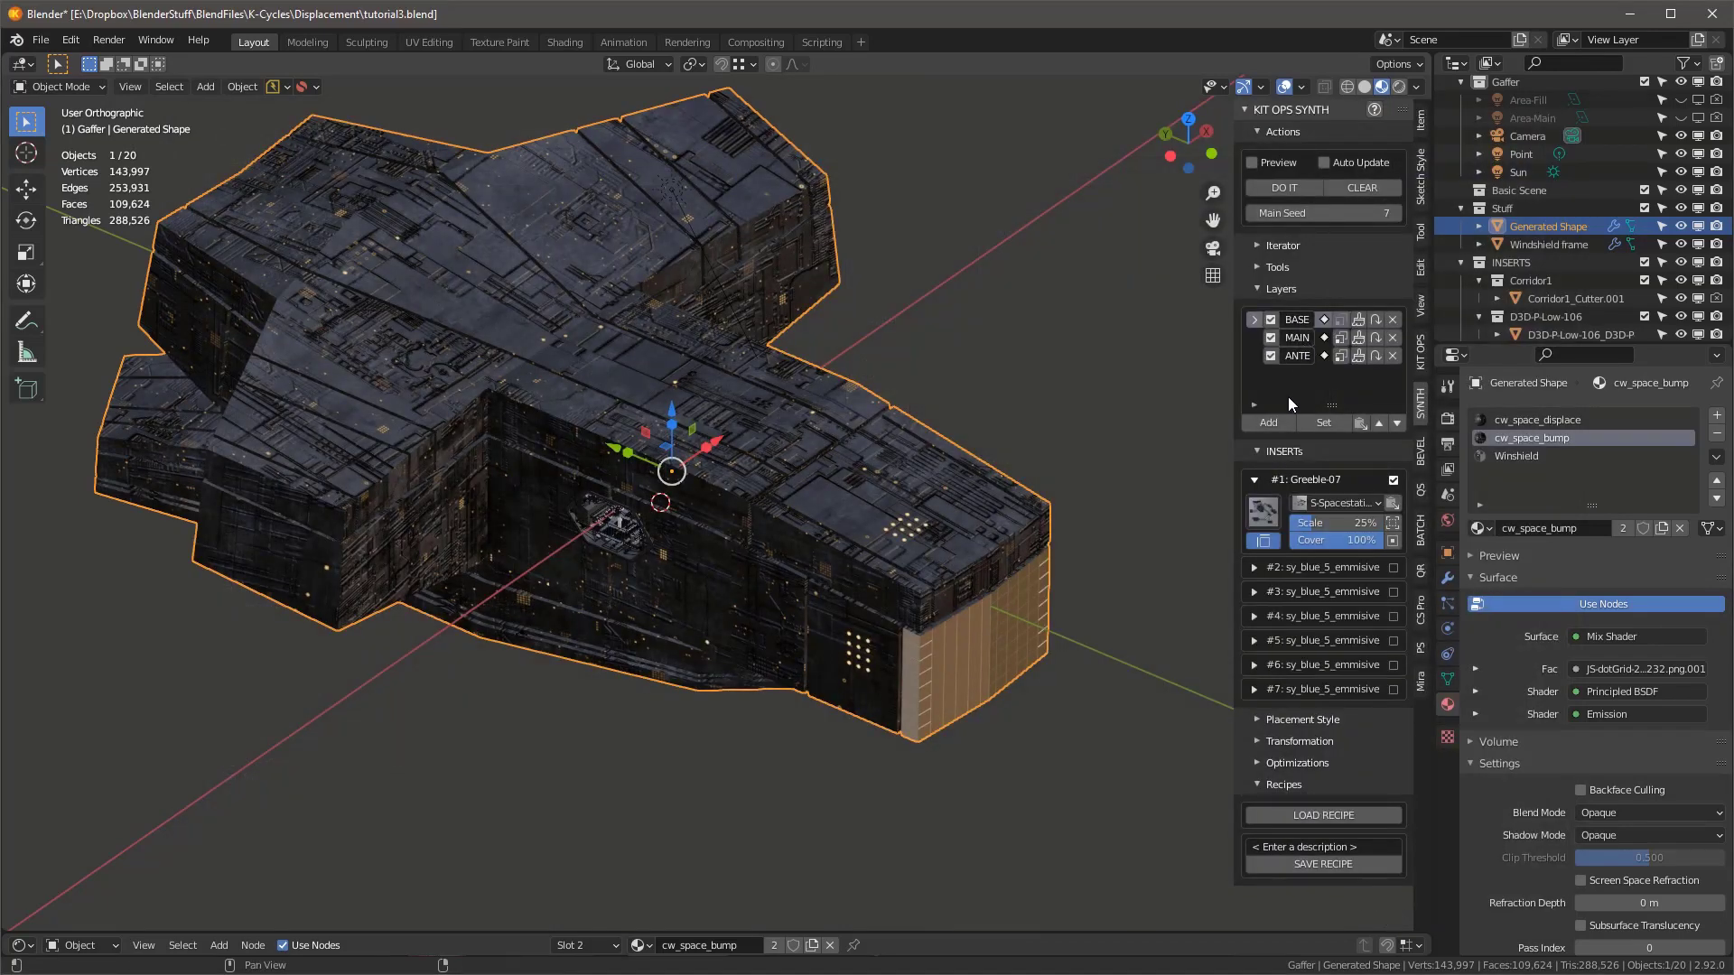
- Enter Edit Mode on the hull and select the rectangular region of faces forming the top nose panel
scroll(867, 486, up, 2)
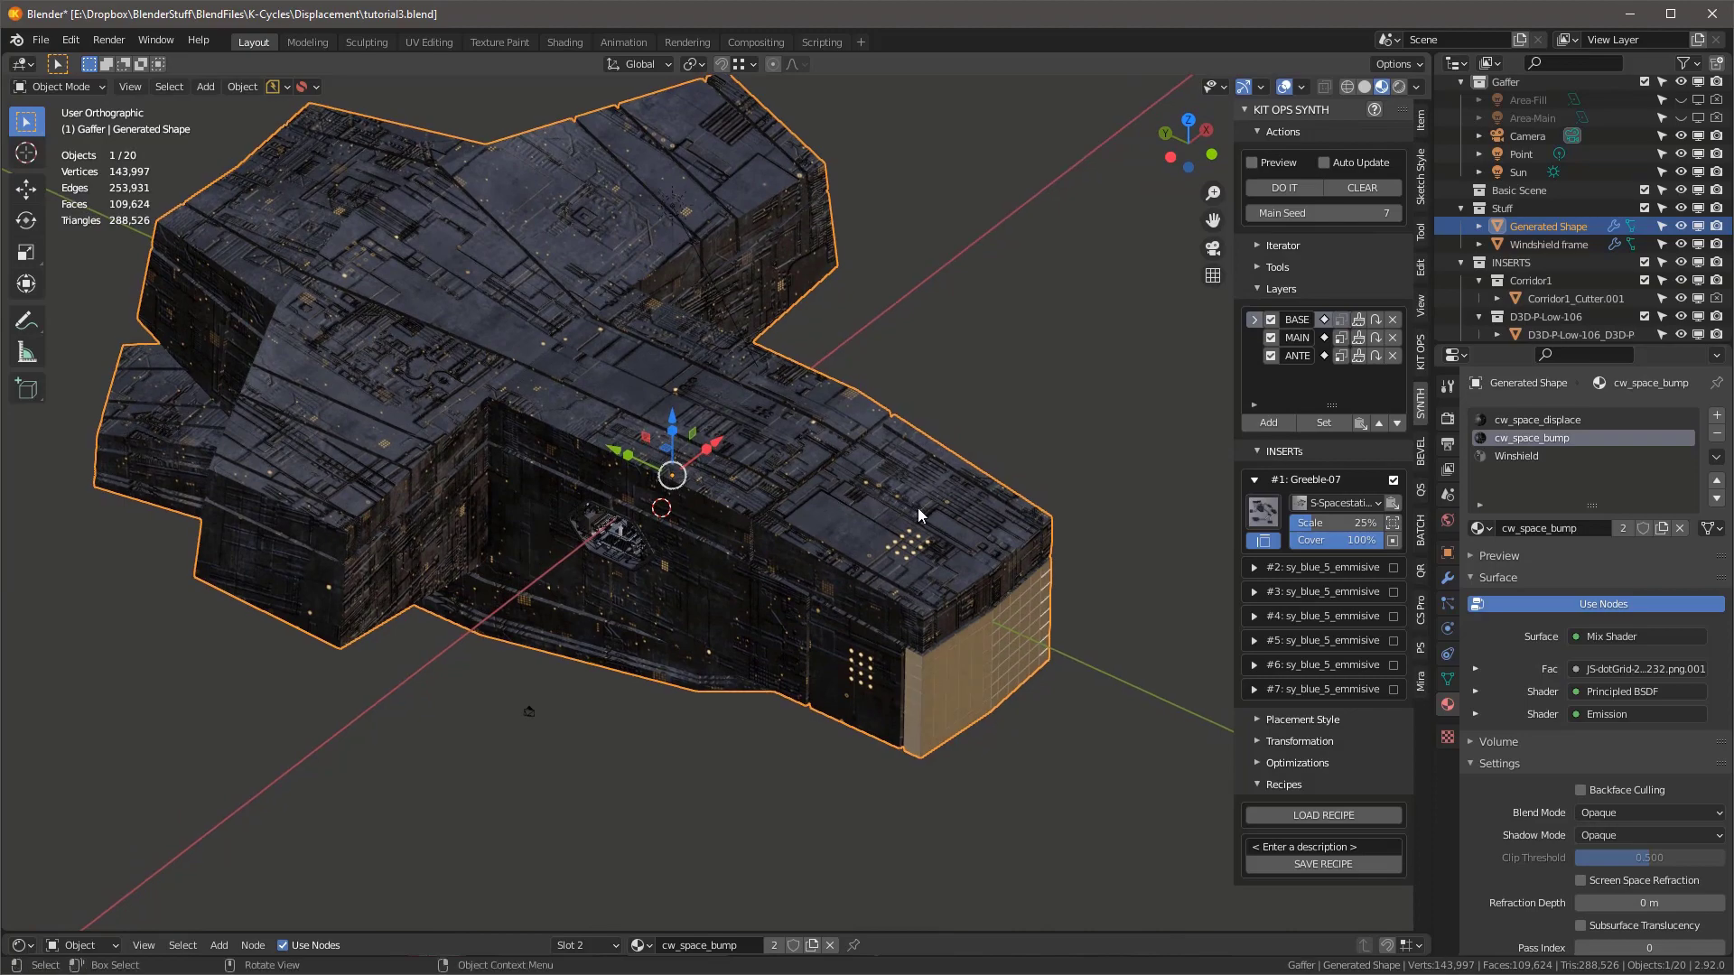
scroll(917, 508, up, 2)
scroll(924, 509, up, 1)
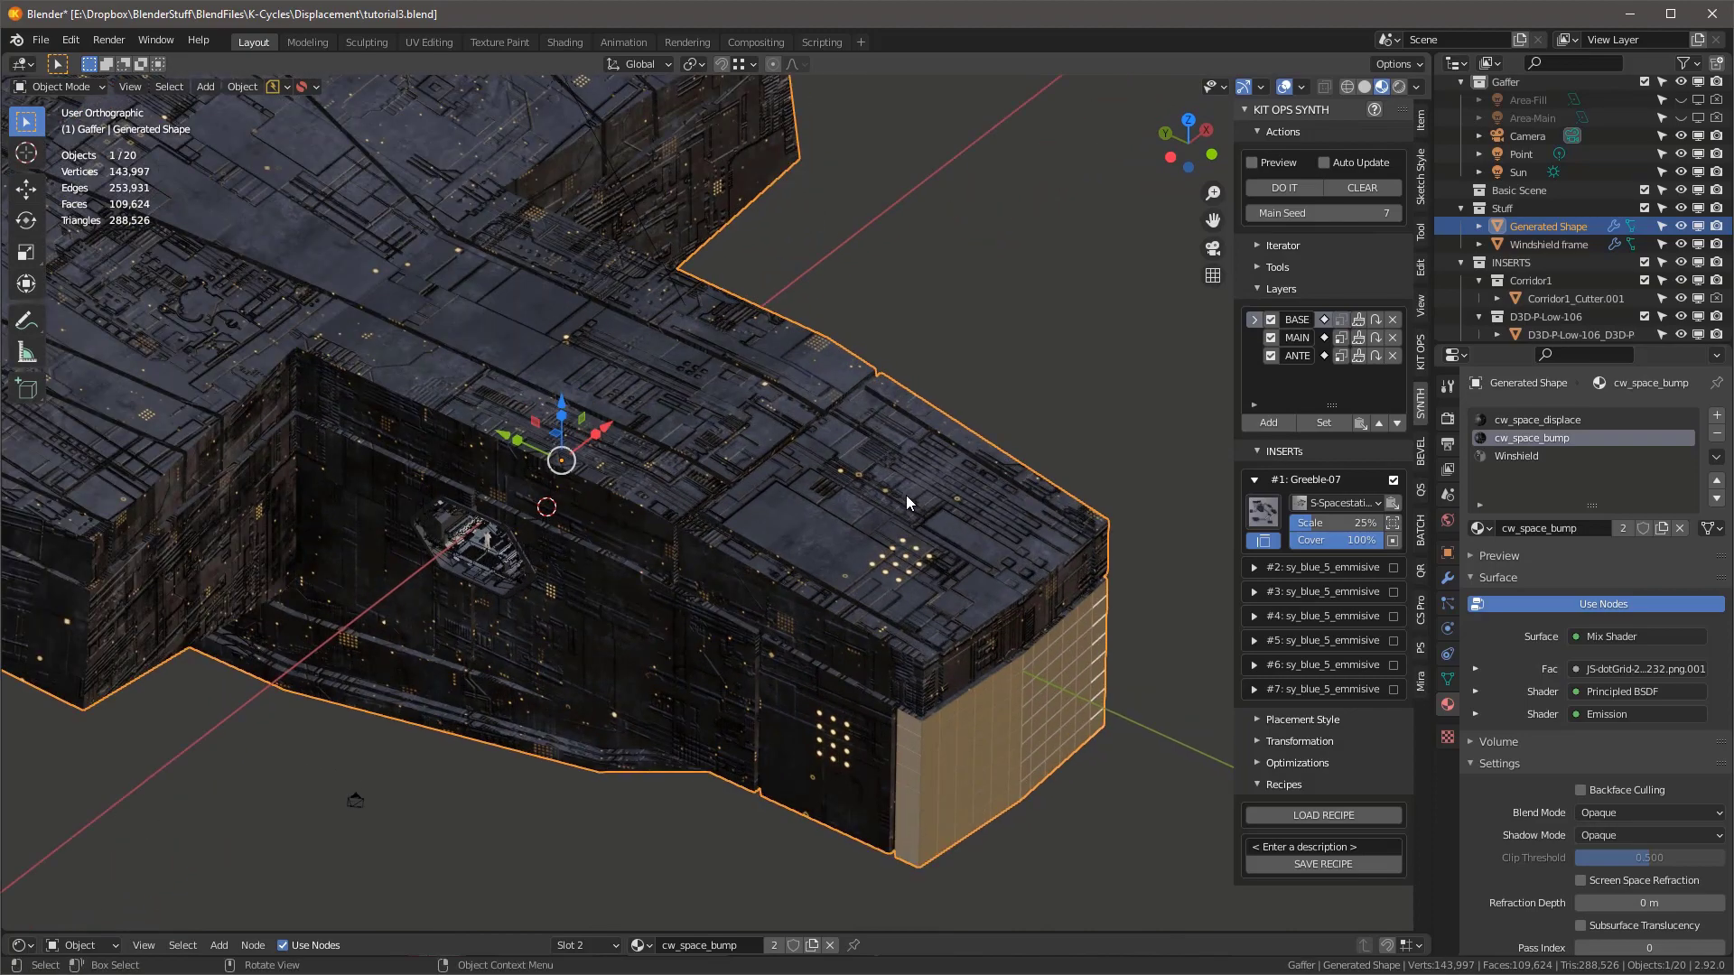
scroll(907, 499, down, 1)
key(Tab)
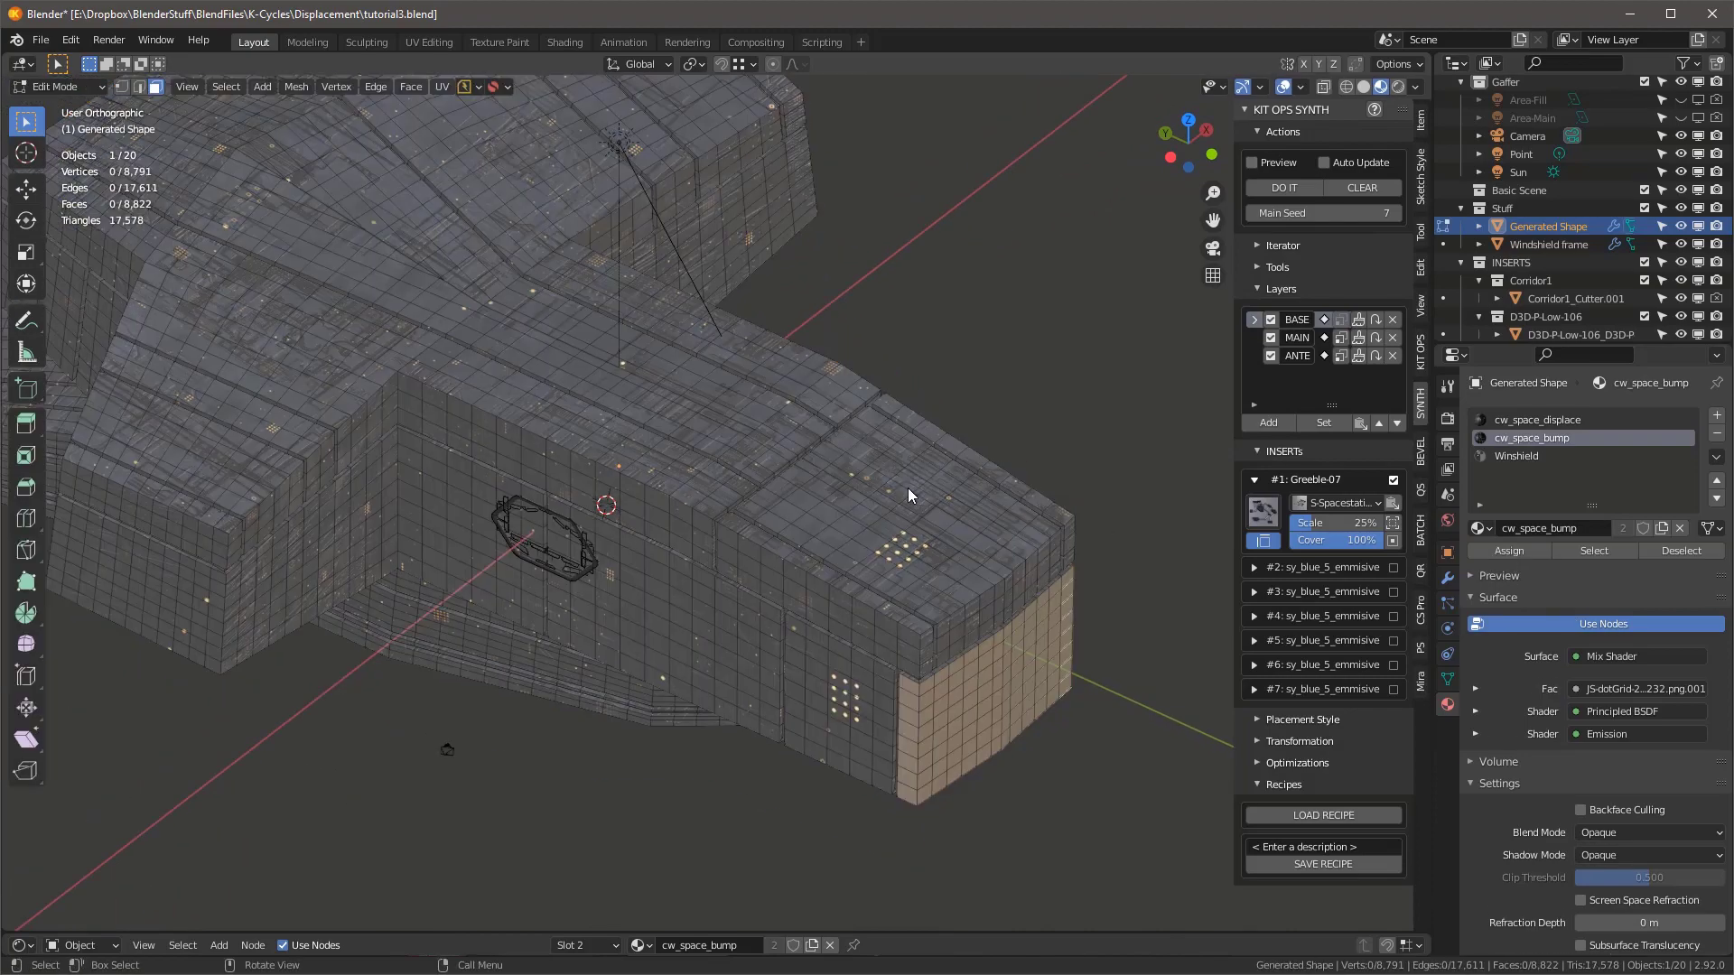
scroll(802, 509, up, 2)
scroll(802, 509, up, 1)
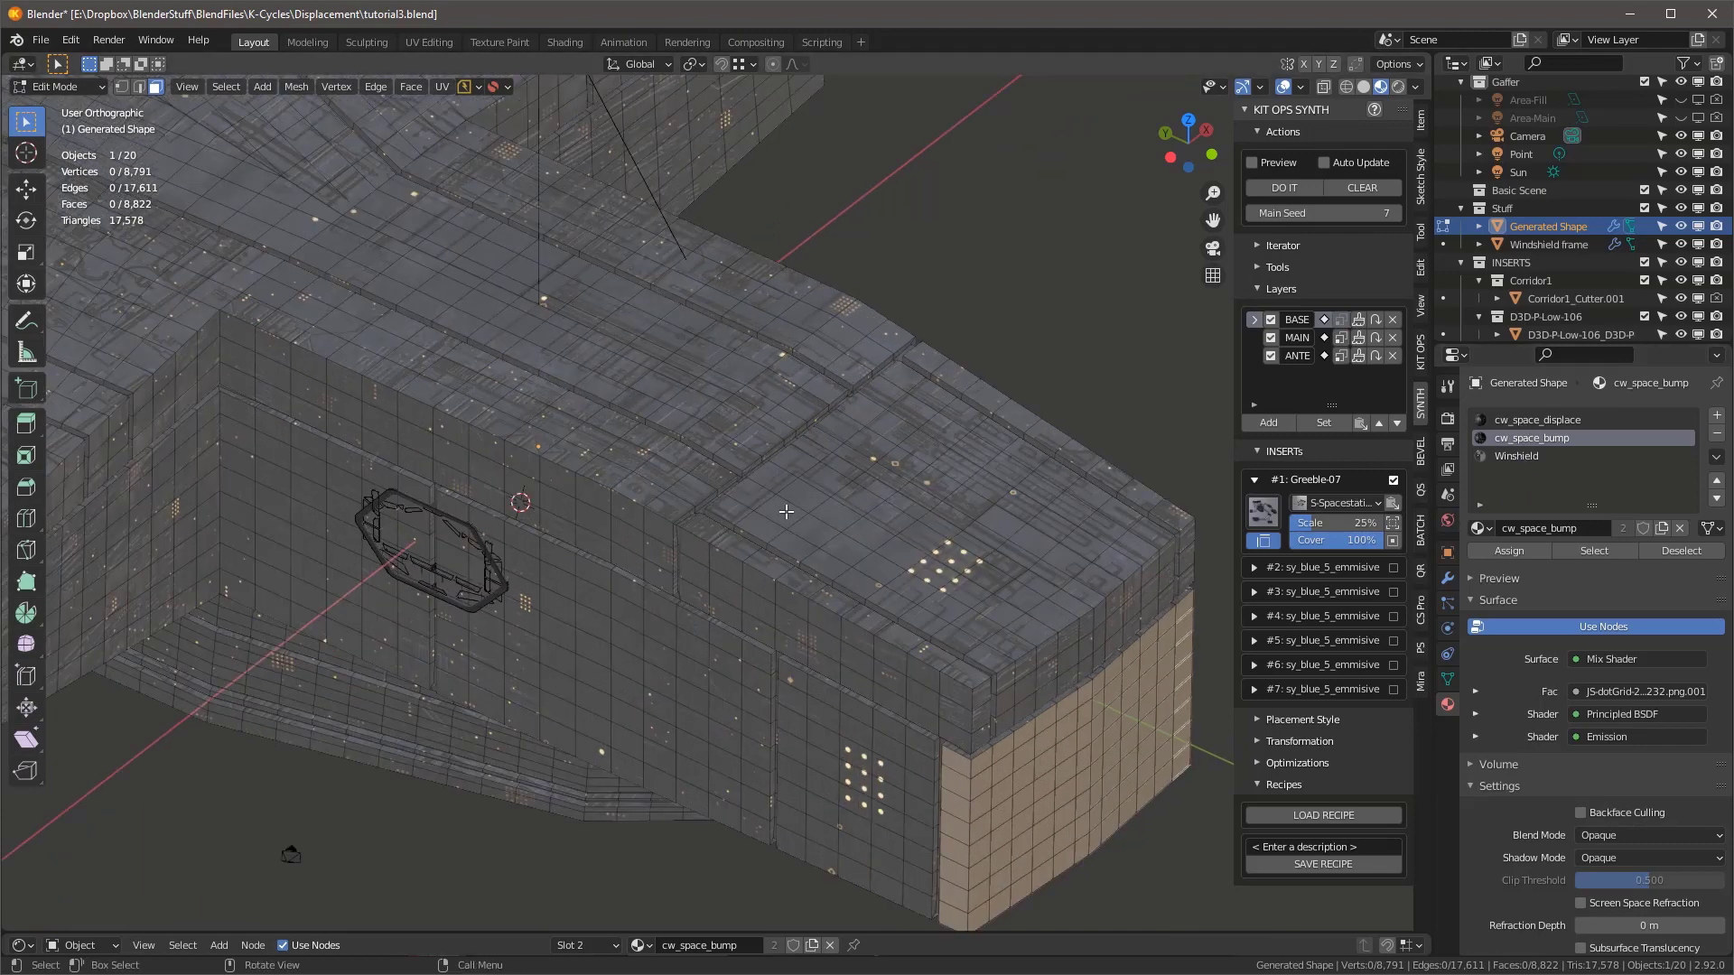
shift+click(1105, 518)
key(ctrl+z)
ctrl+shift+click(1106, 518)
middle_drag(1106, 518, 987, 615)
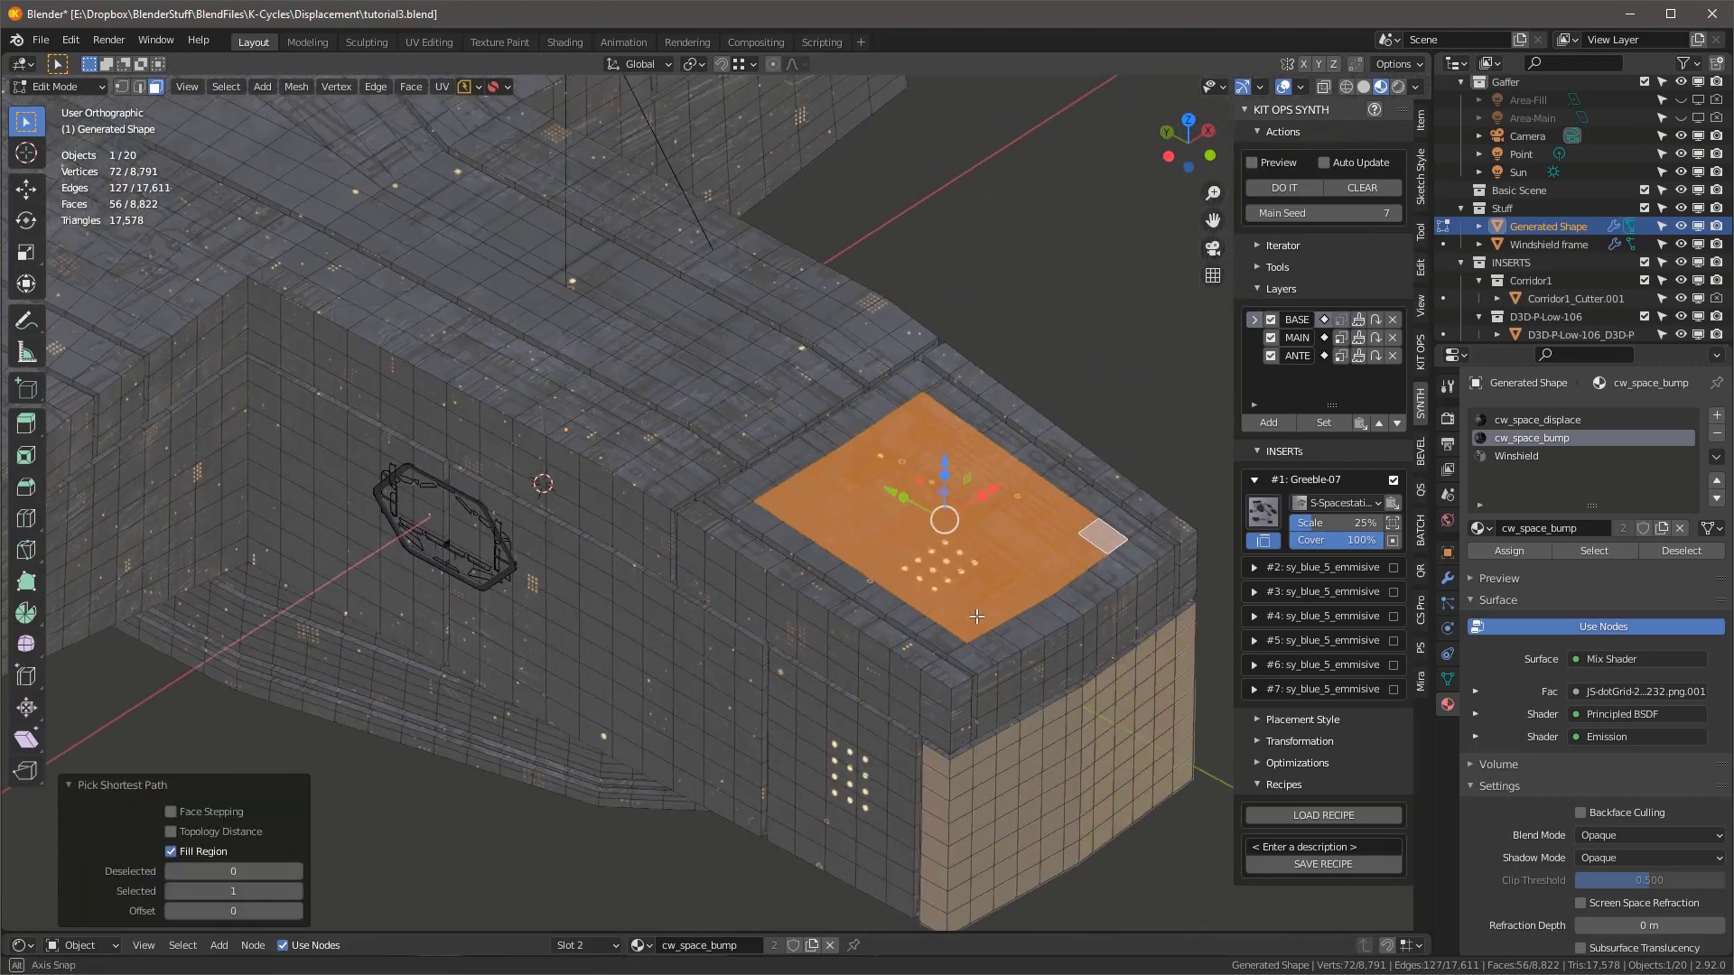
- Set the selected nose panel faces on the BASE layer, disable the MAIN and ANTE layers, and generate the INSERTs
click(1325, 423)
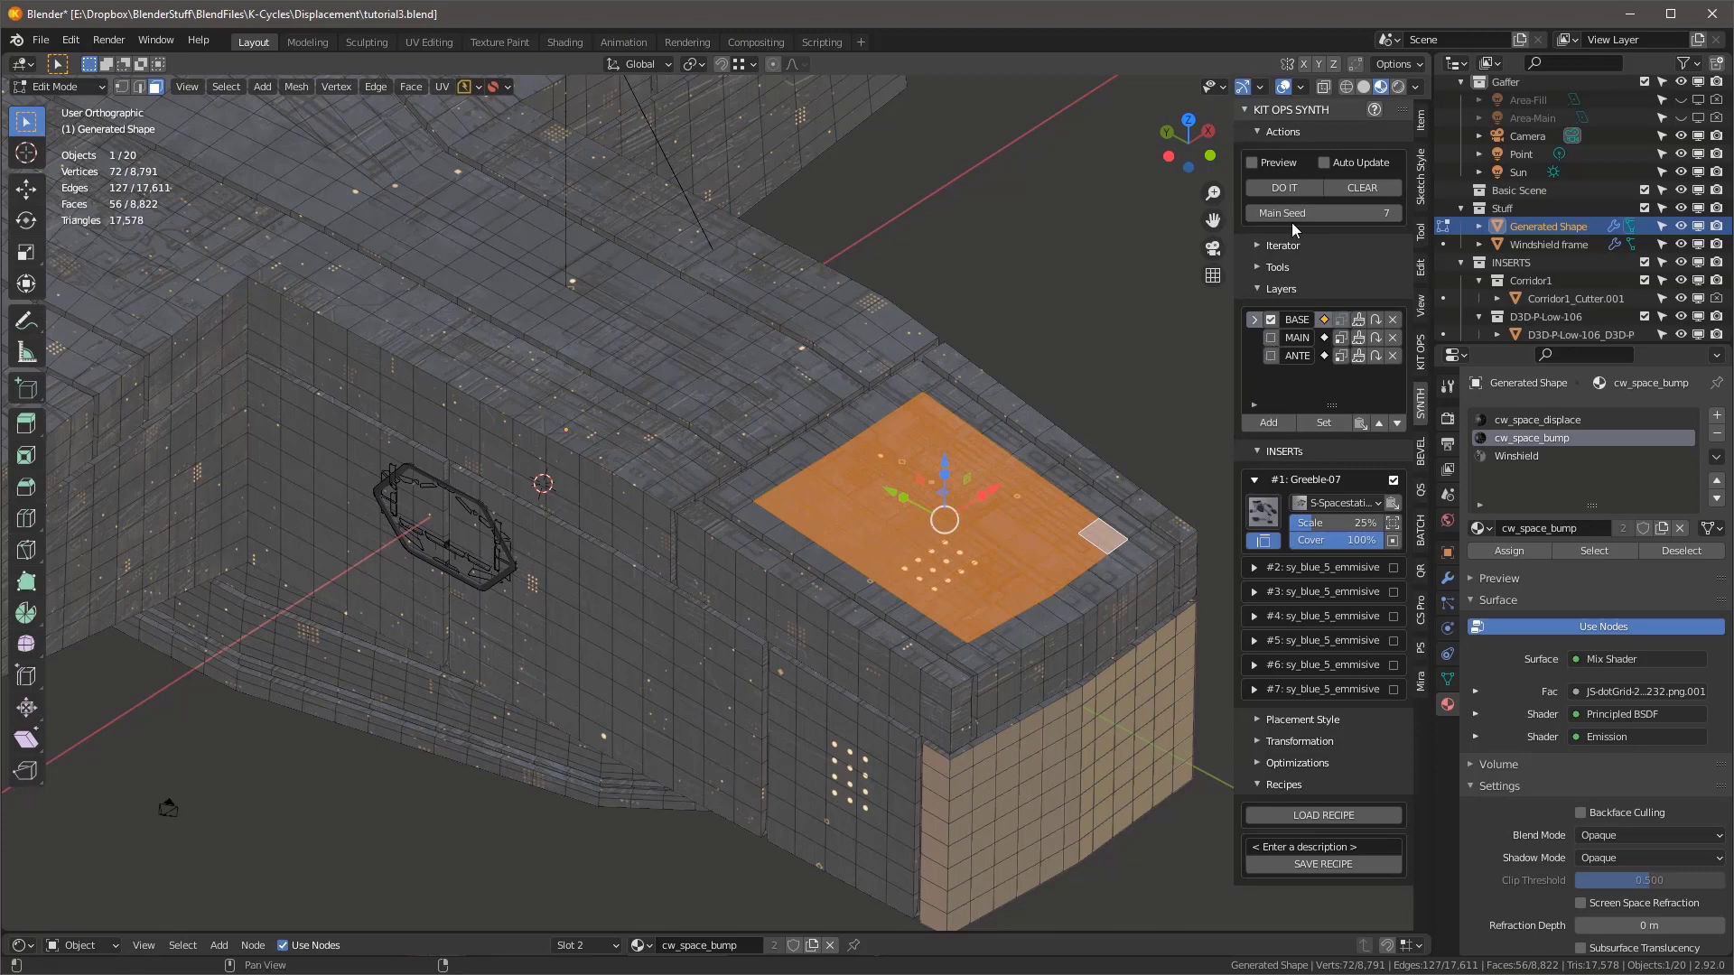
scroll(797, 452, up, 10)
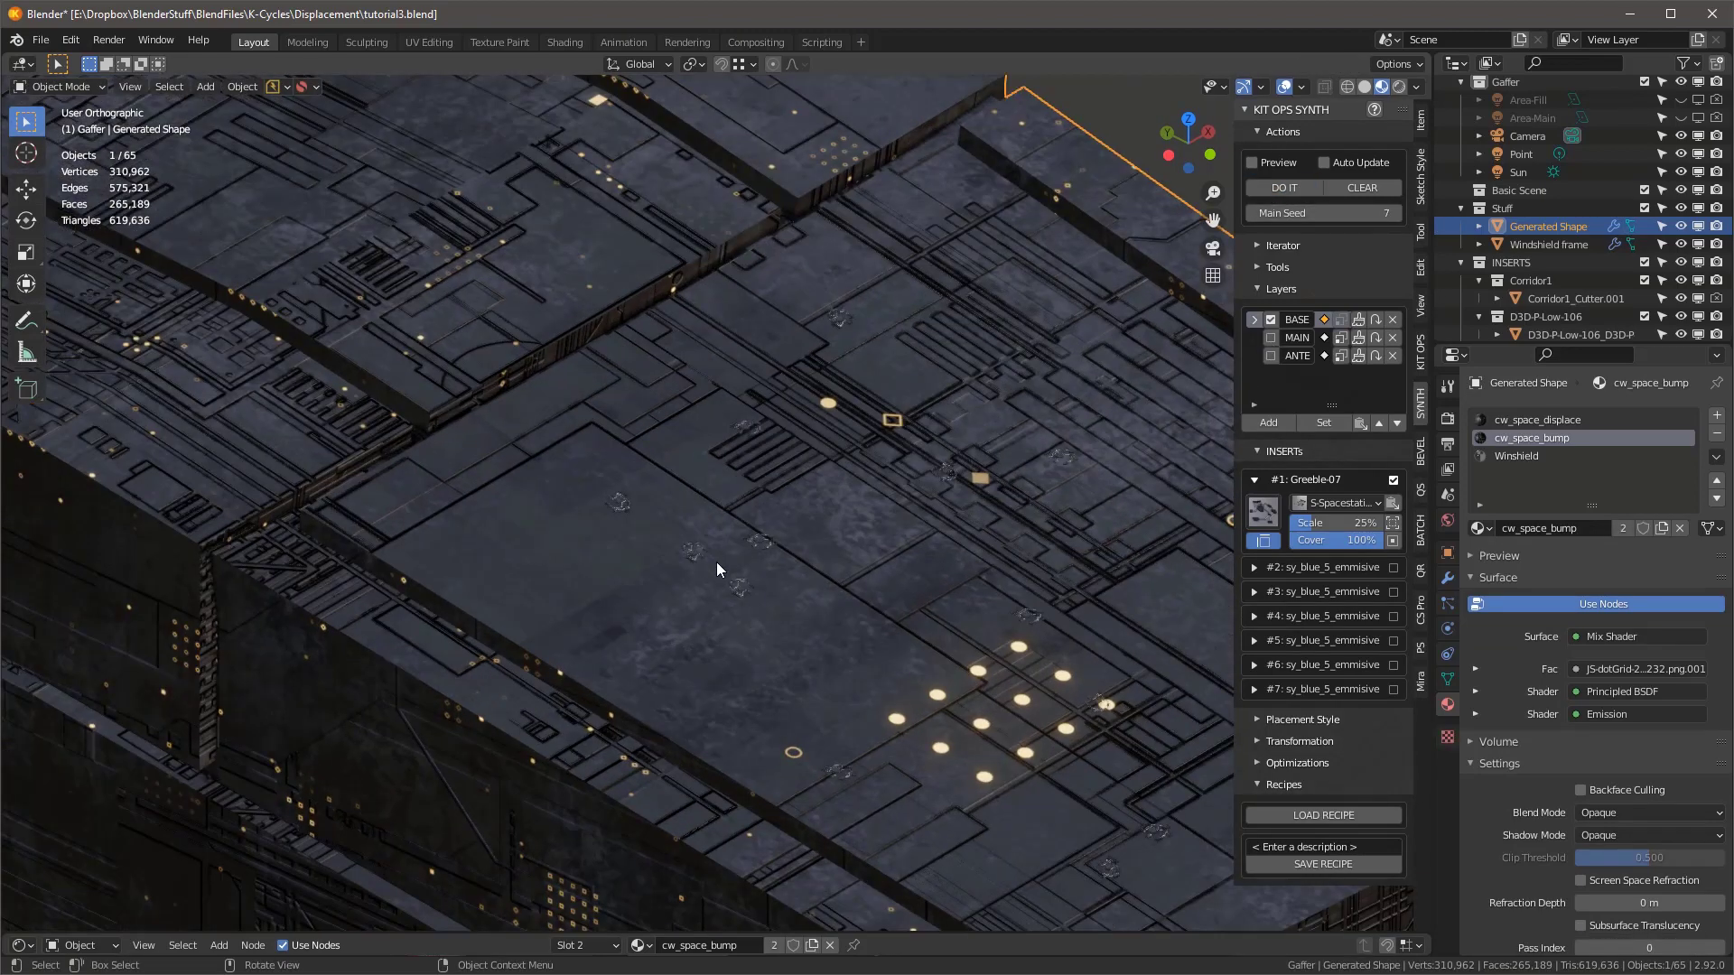
scroll(608, 503, down, 10)
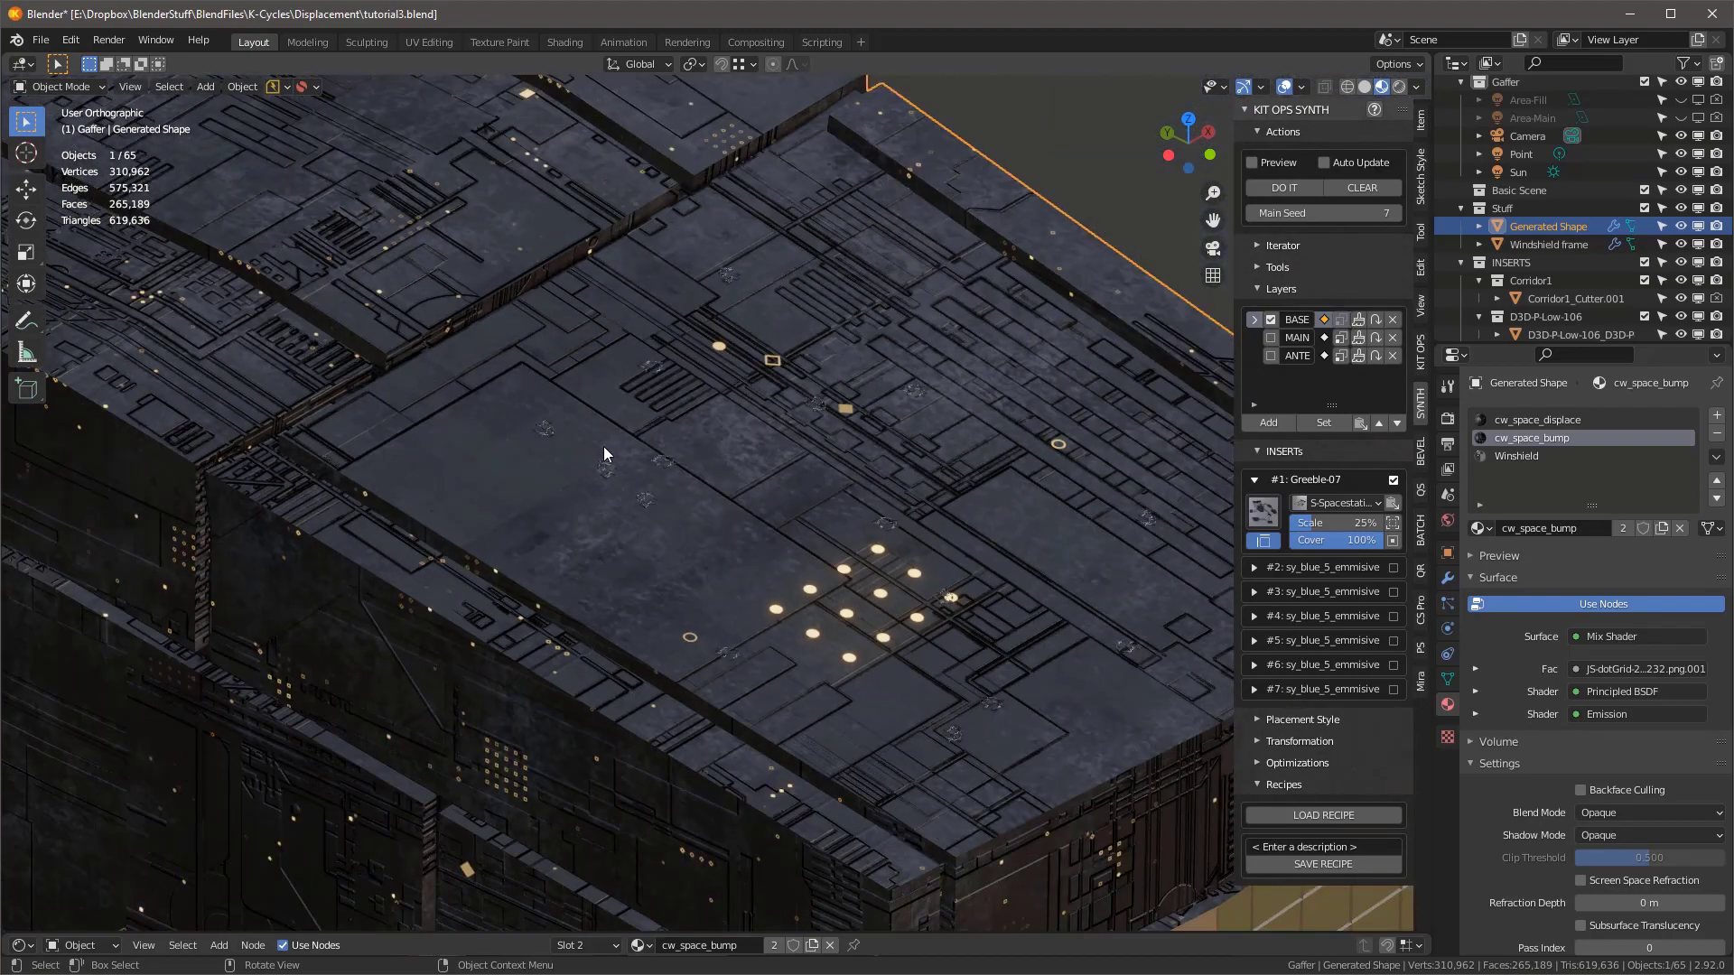
shift+middle_drag(663, 457, 641, 387)
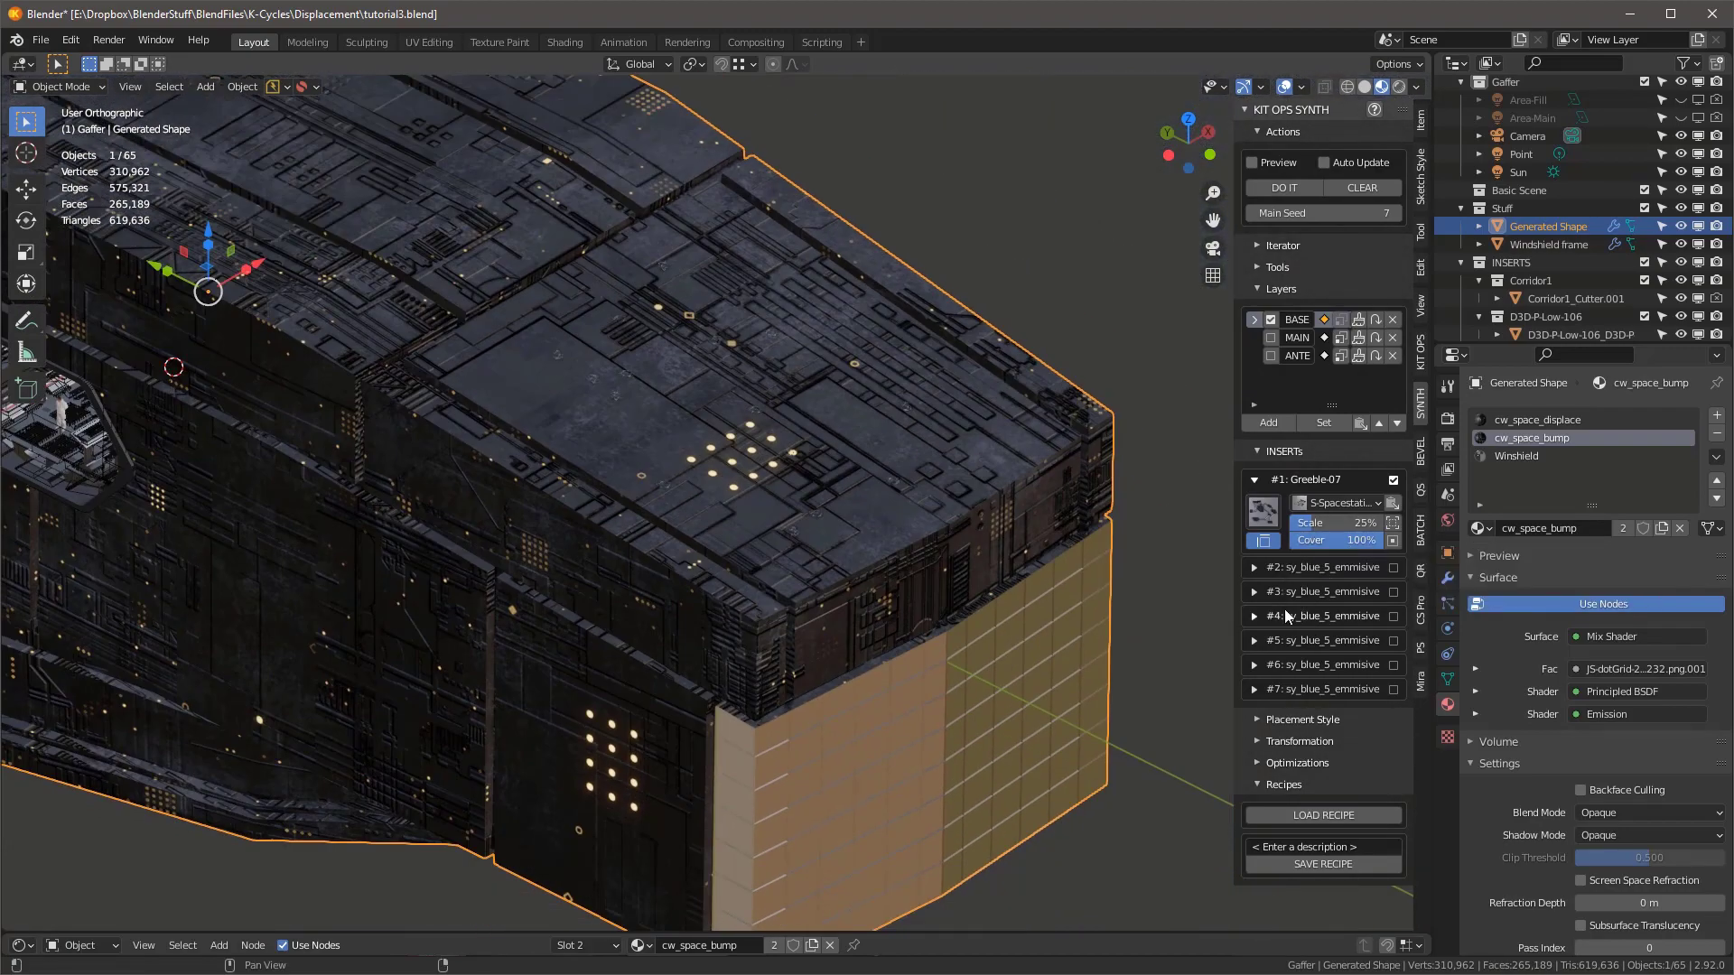
- Enable the second SYNTH INSERT as Greeble-08 and set the scale of Greeble-07 to 100%
click(1255, 567)
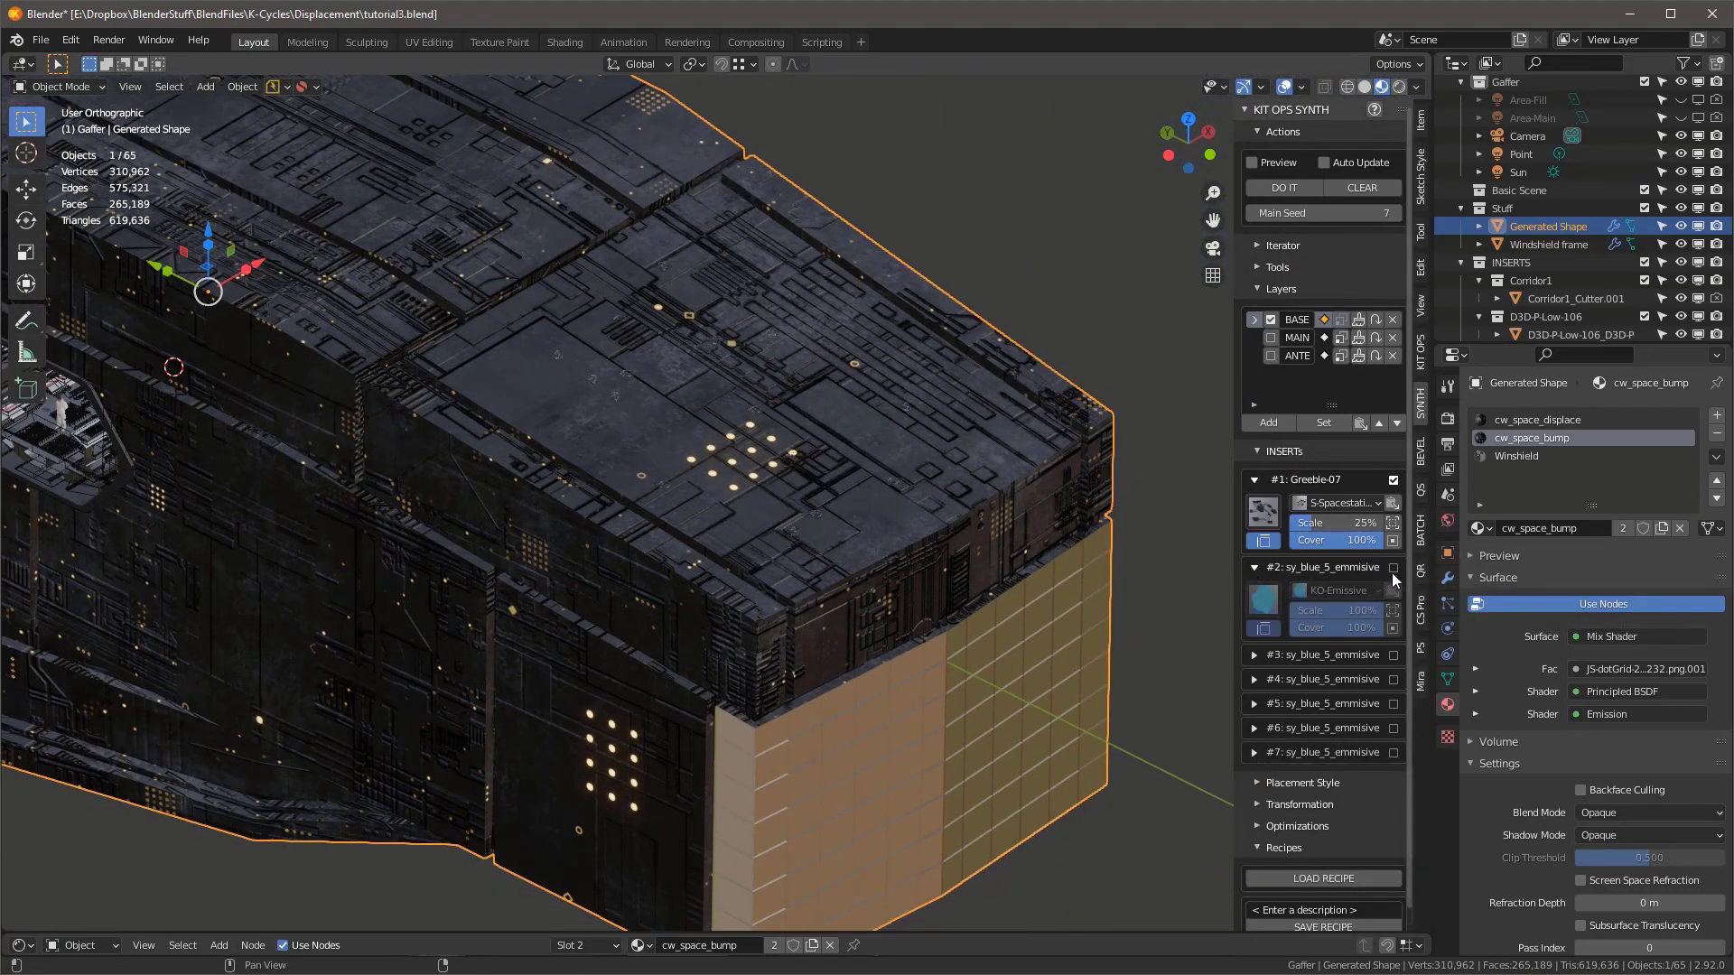
click(1393, 568)
click(1263, 600)
click(1068, 893)
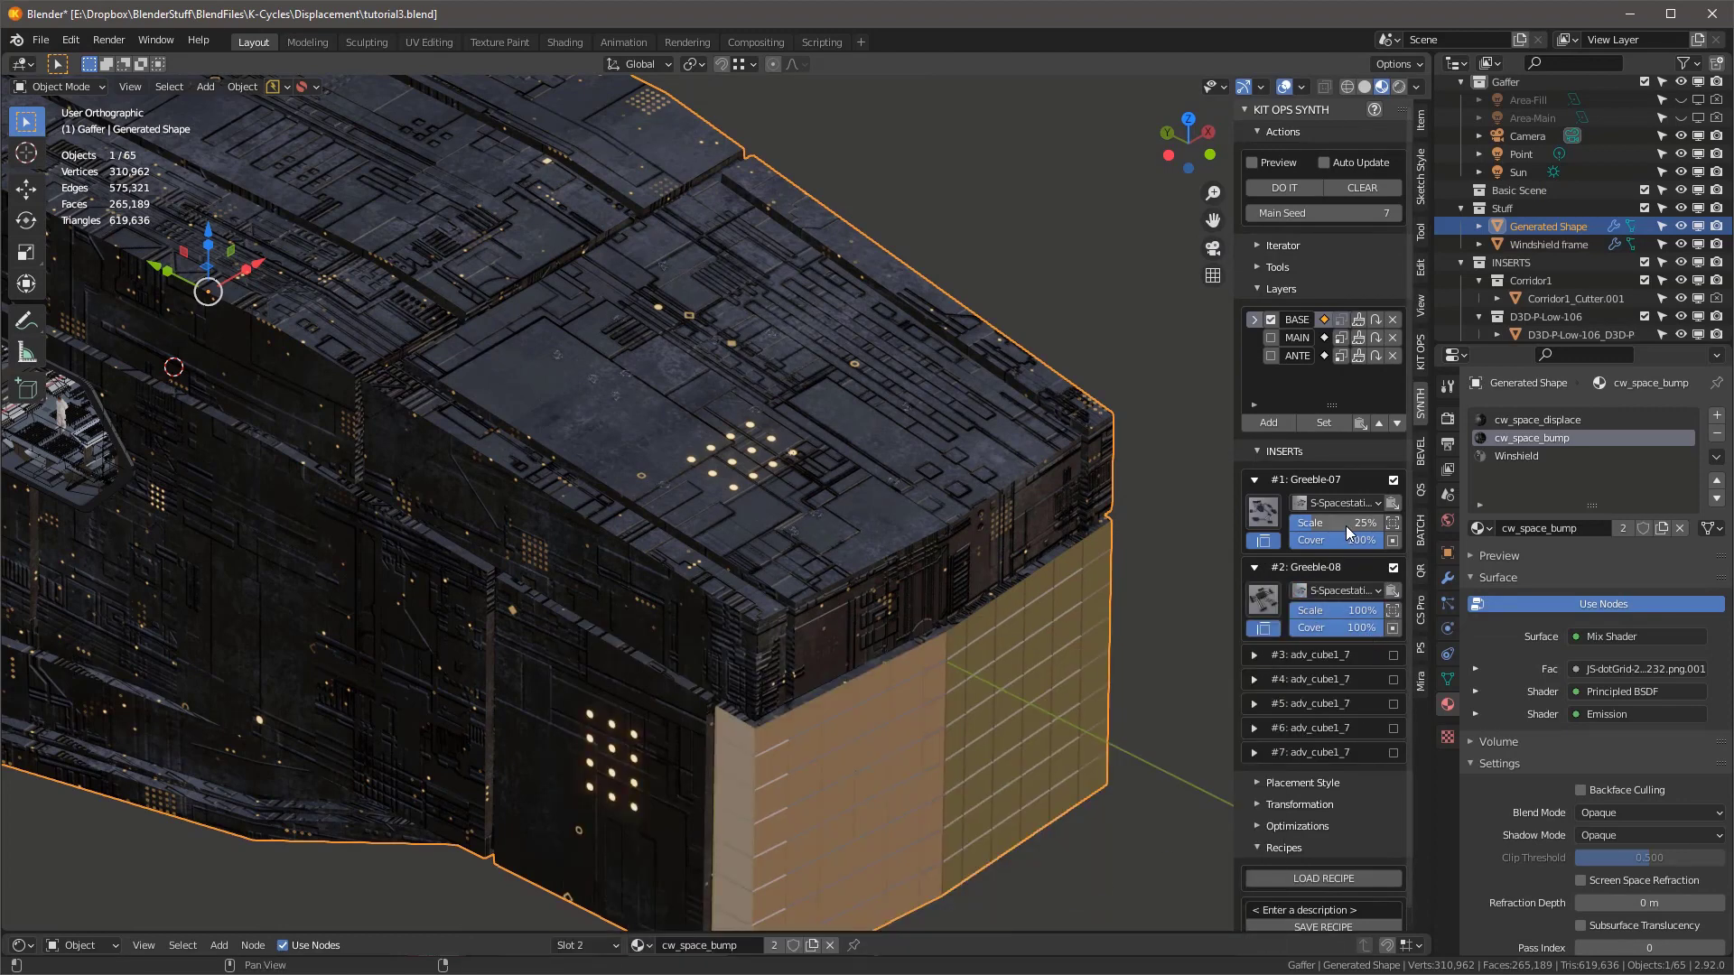
scroll(1337, 750, down, 1)
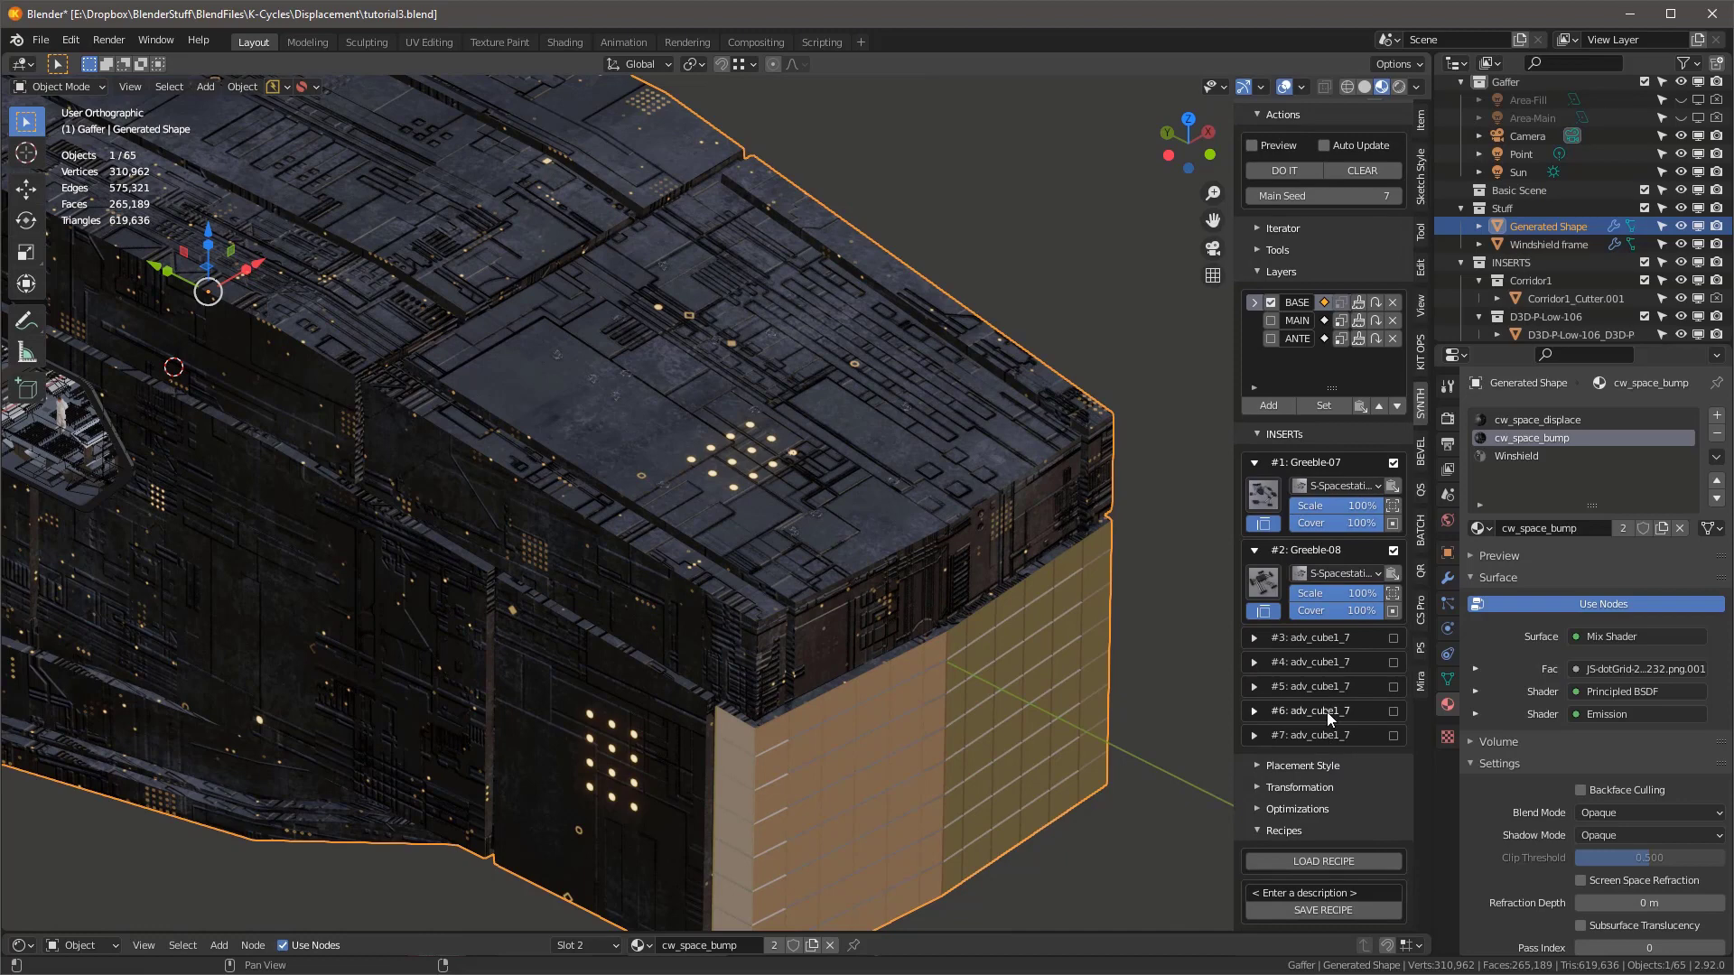
- Set the X, Y and Z scale variation to 300% and regenerate the greebles on the nose panel
click(1256, 788)
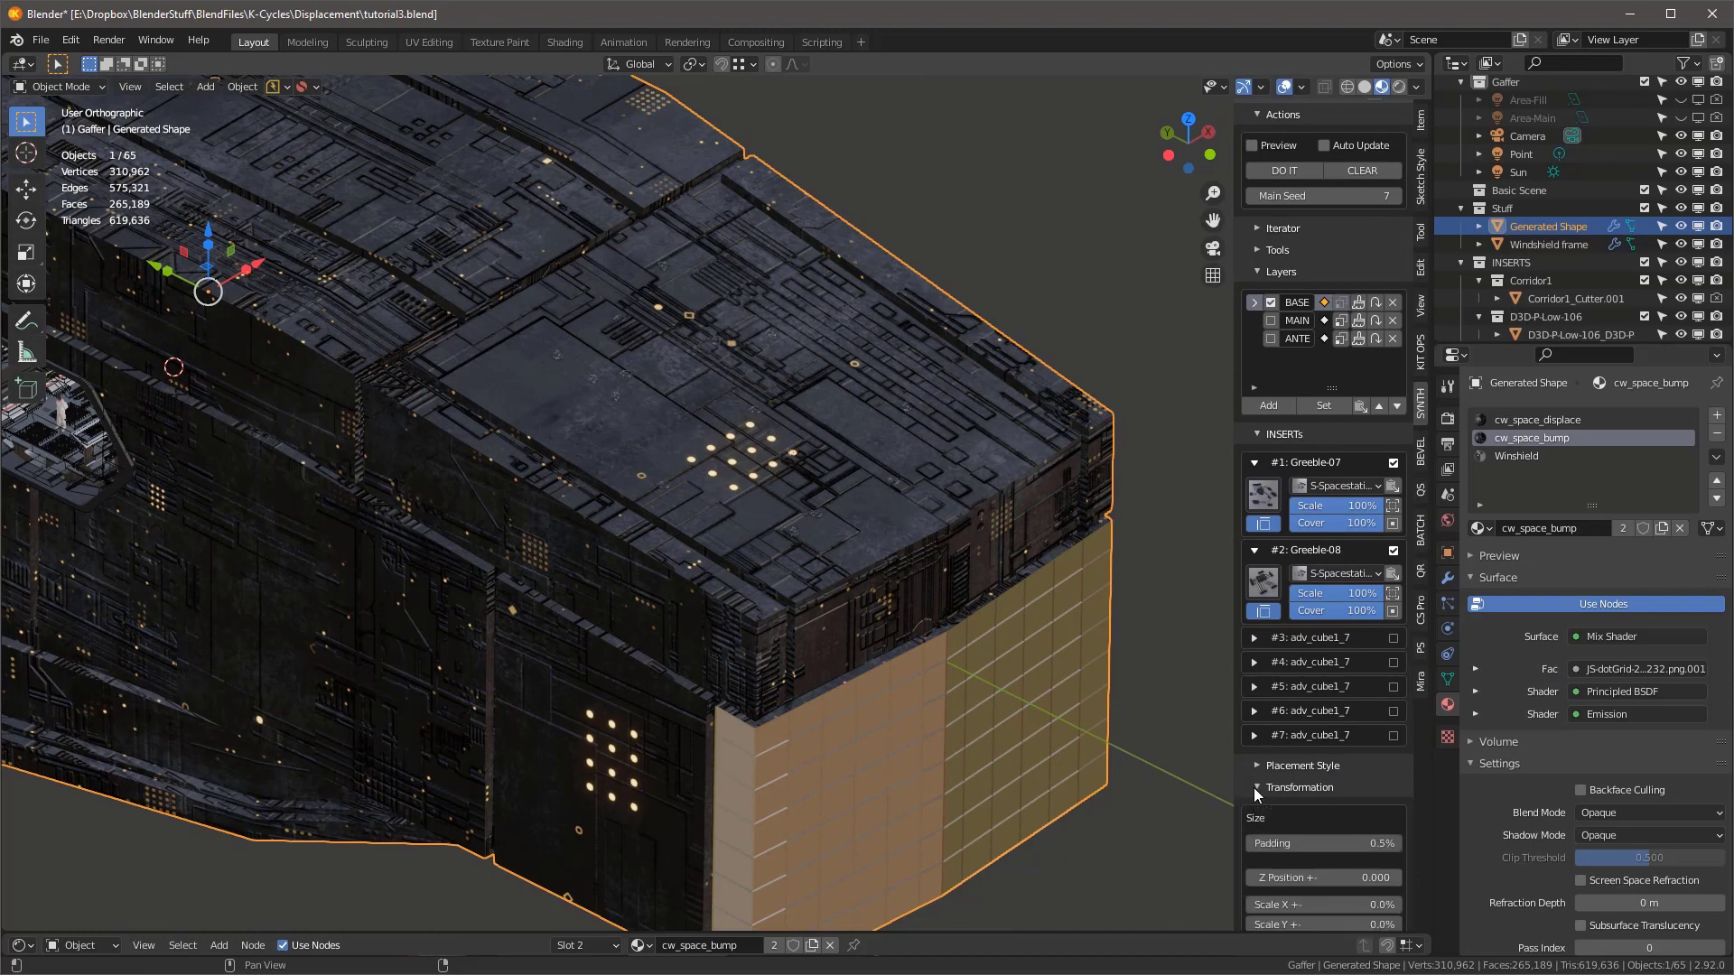
scroll(1369, 747, down, 6)
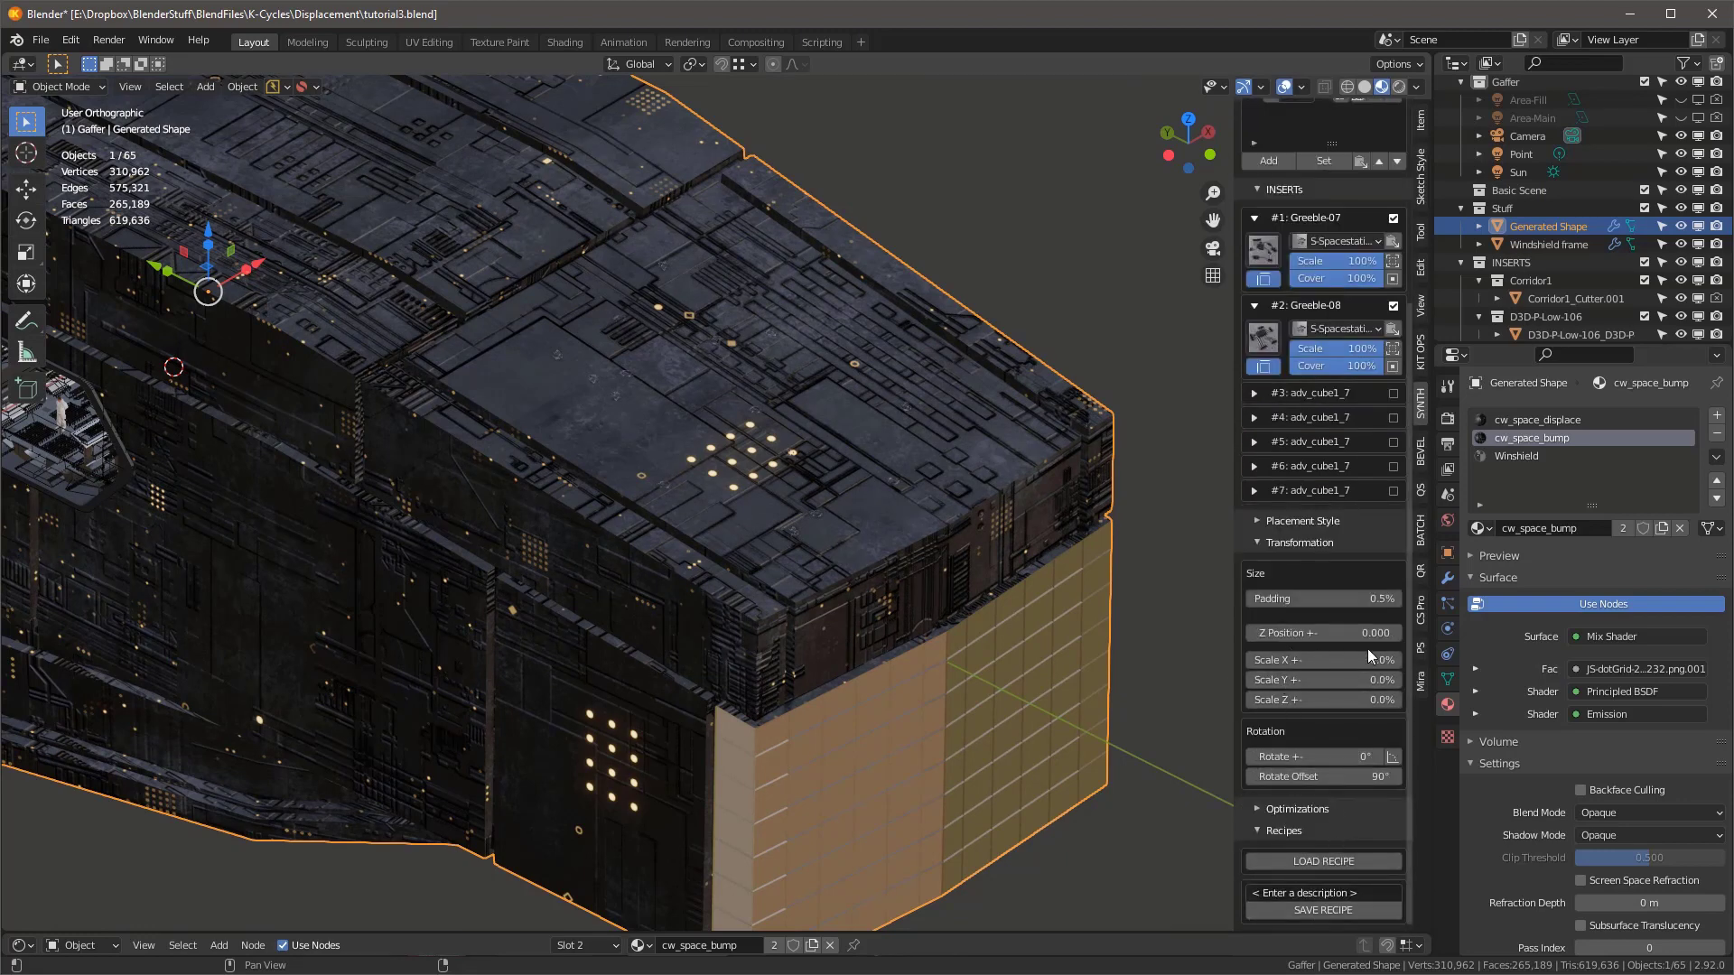
drag(1358, 658, 1359, 700)
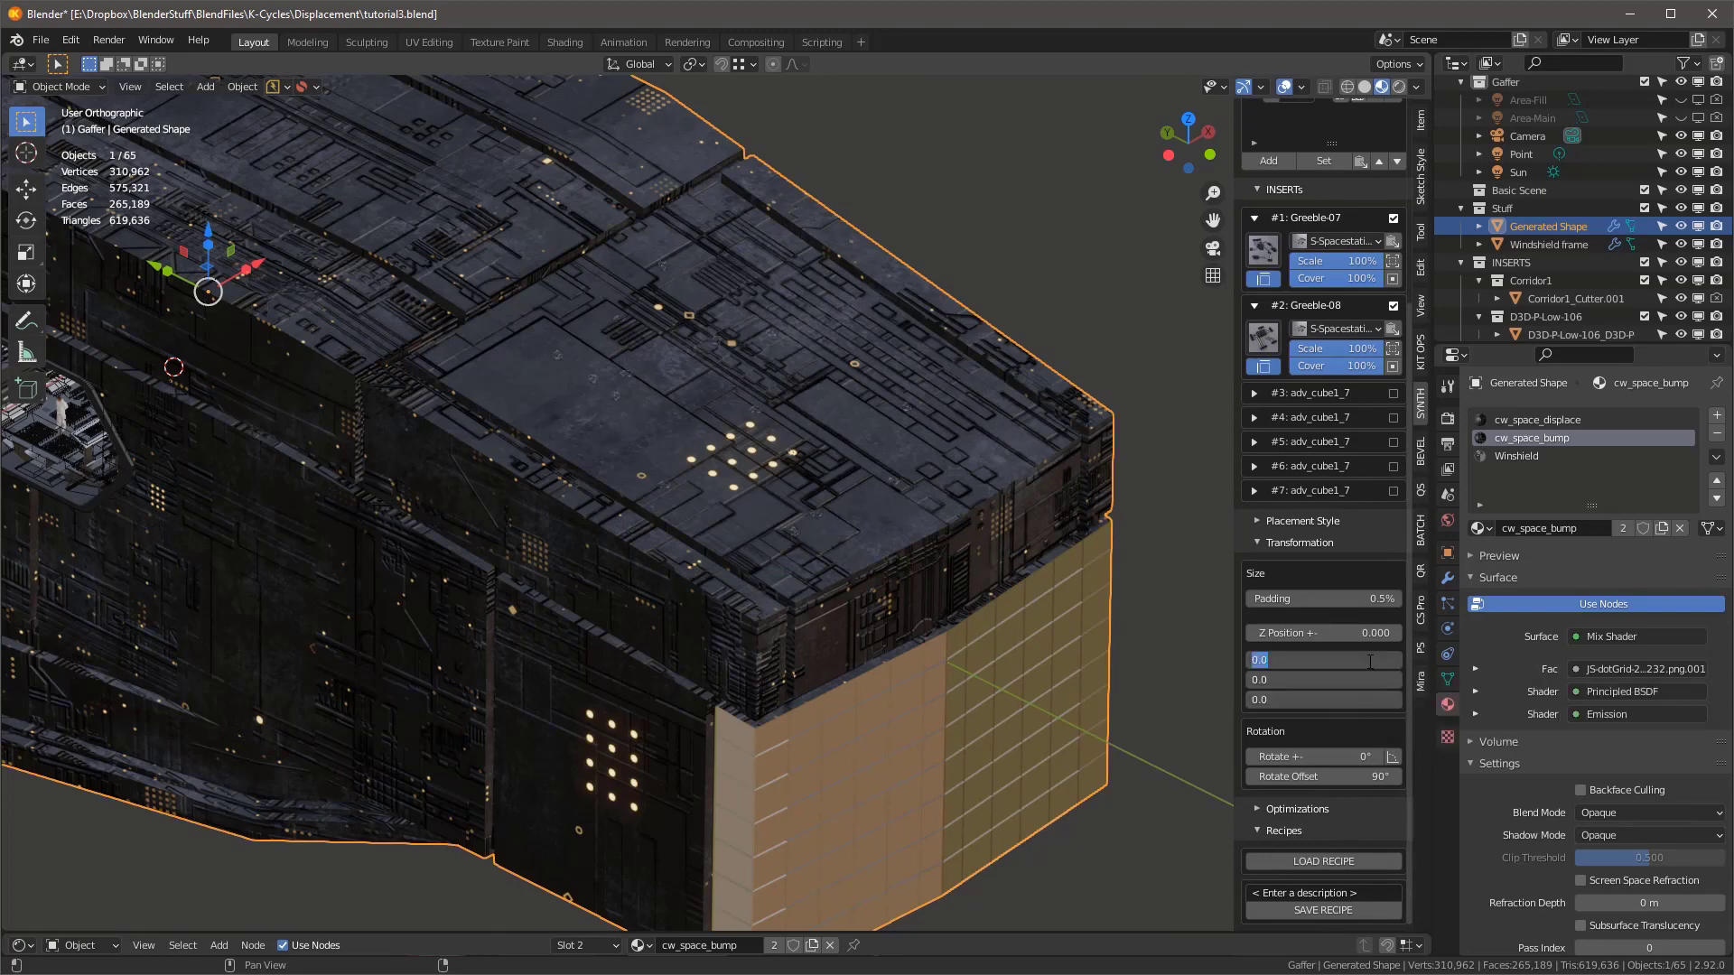
text(300)
key(Return)
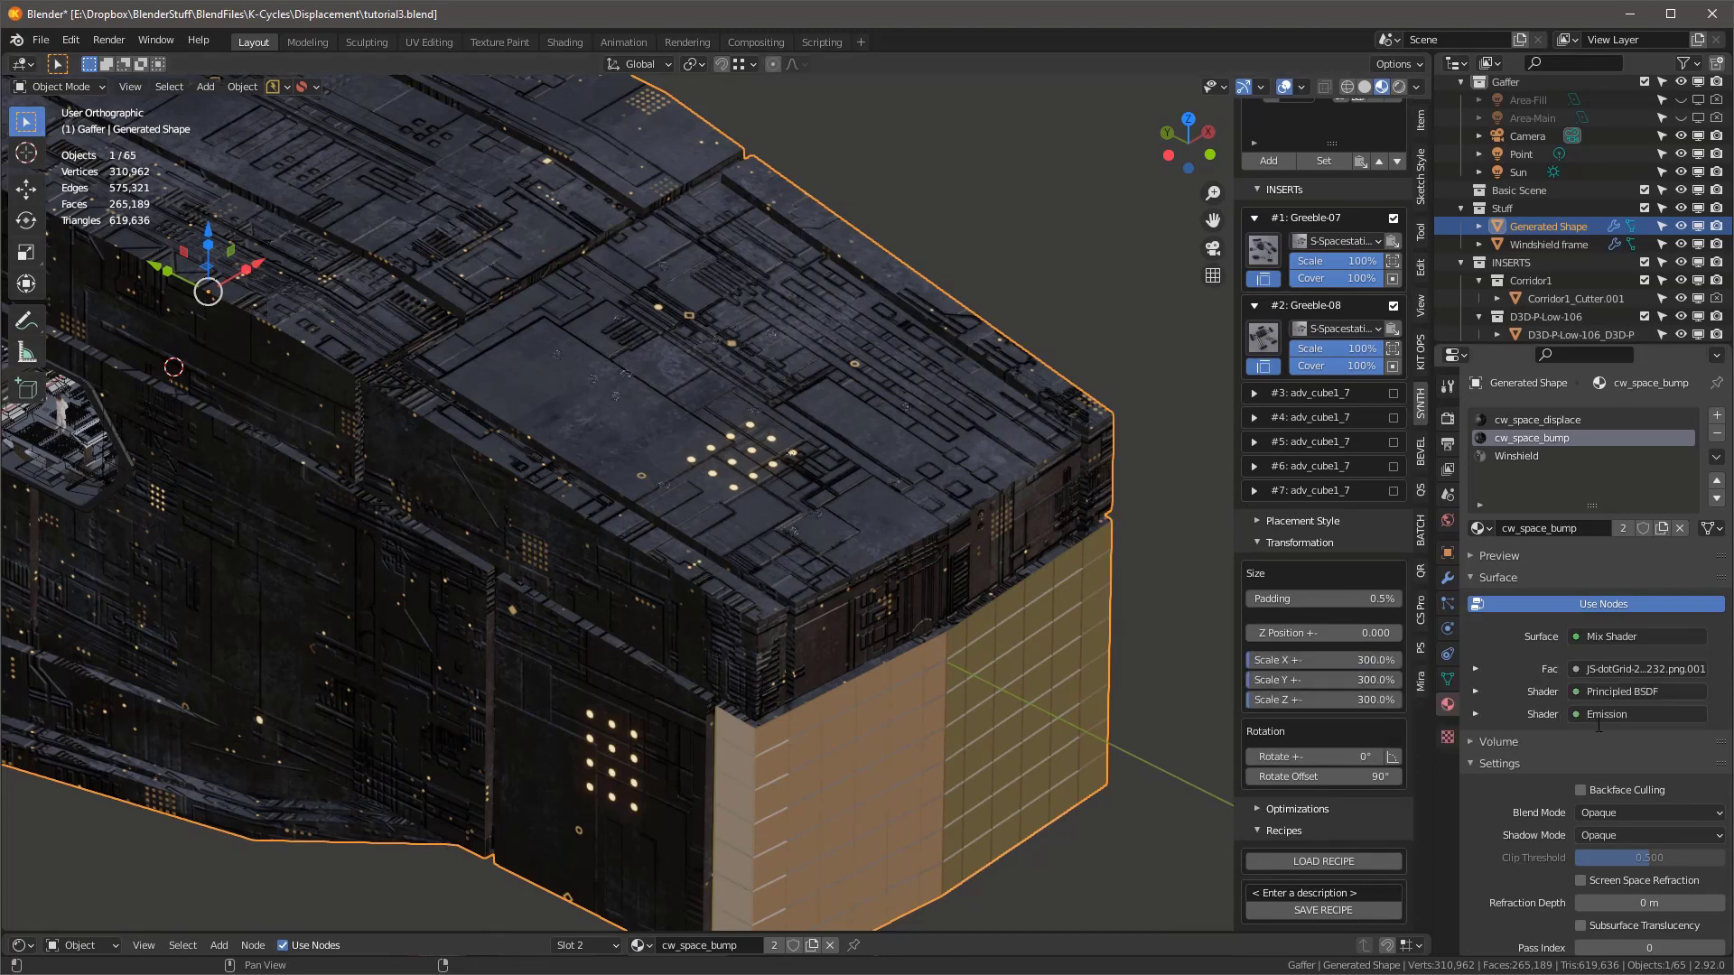
scroll(1292, 300, up, 6)
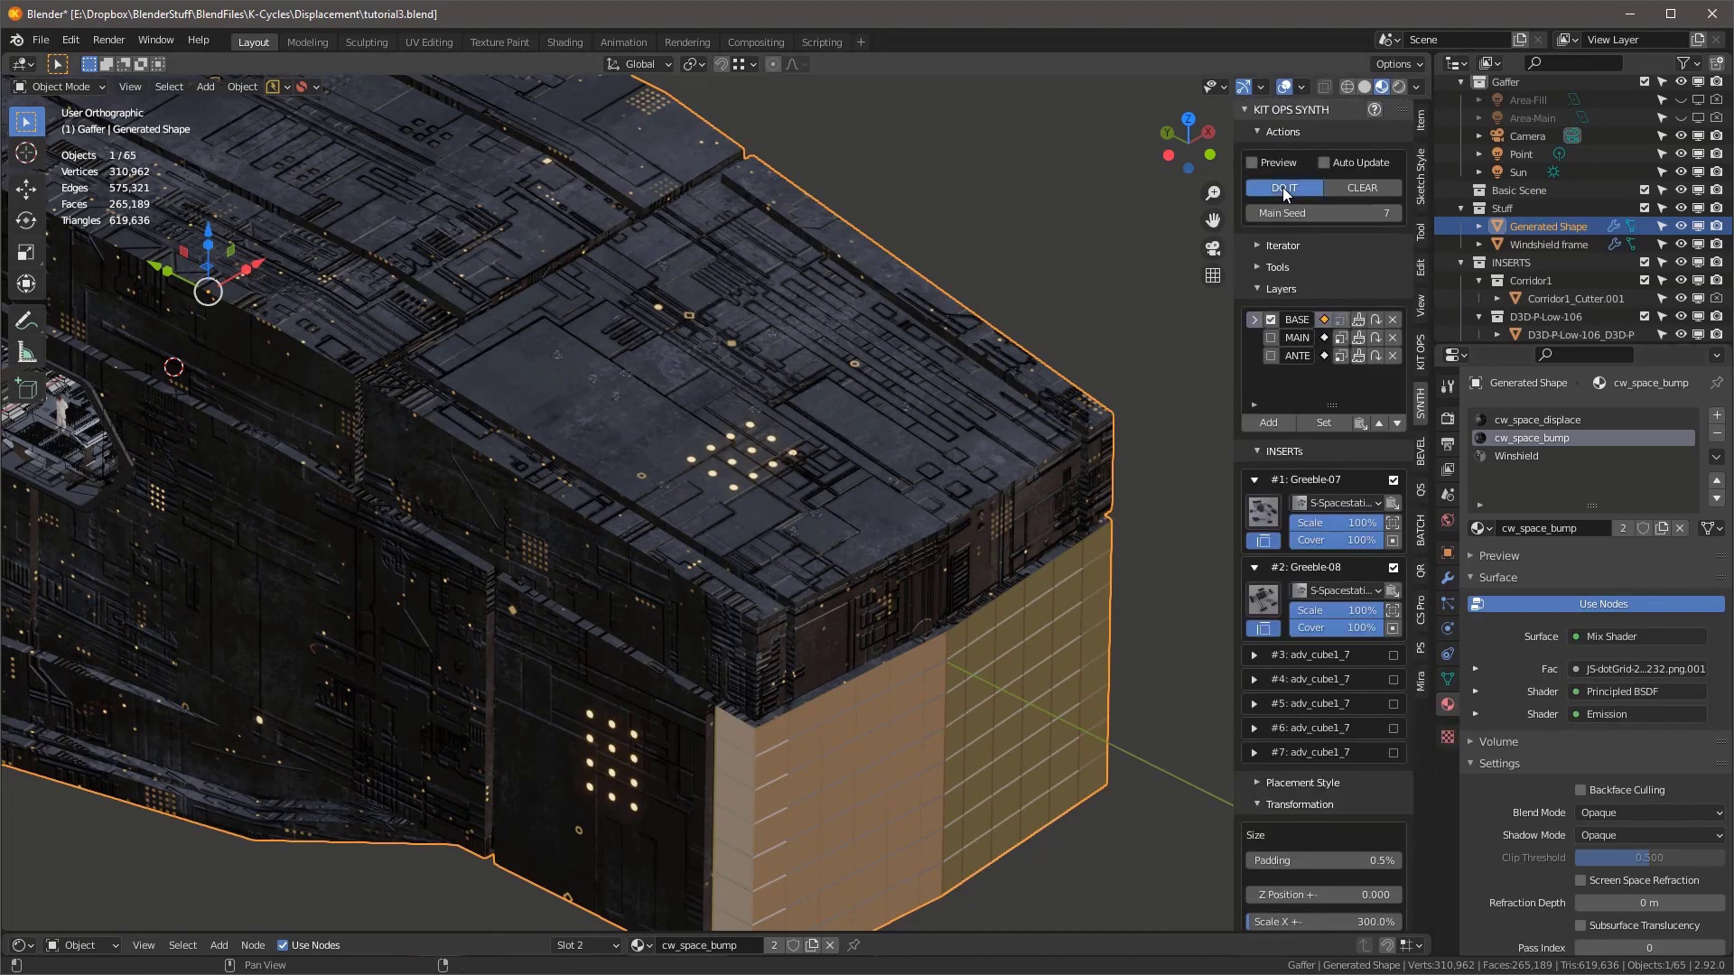
click(1282, 187)
scroll(815, 403, up, 2)
middle_drag(816, 404, 852, 403)
scroll(853, 403, down, 1)
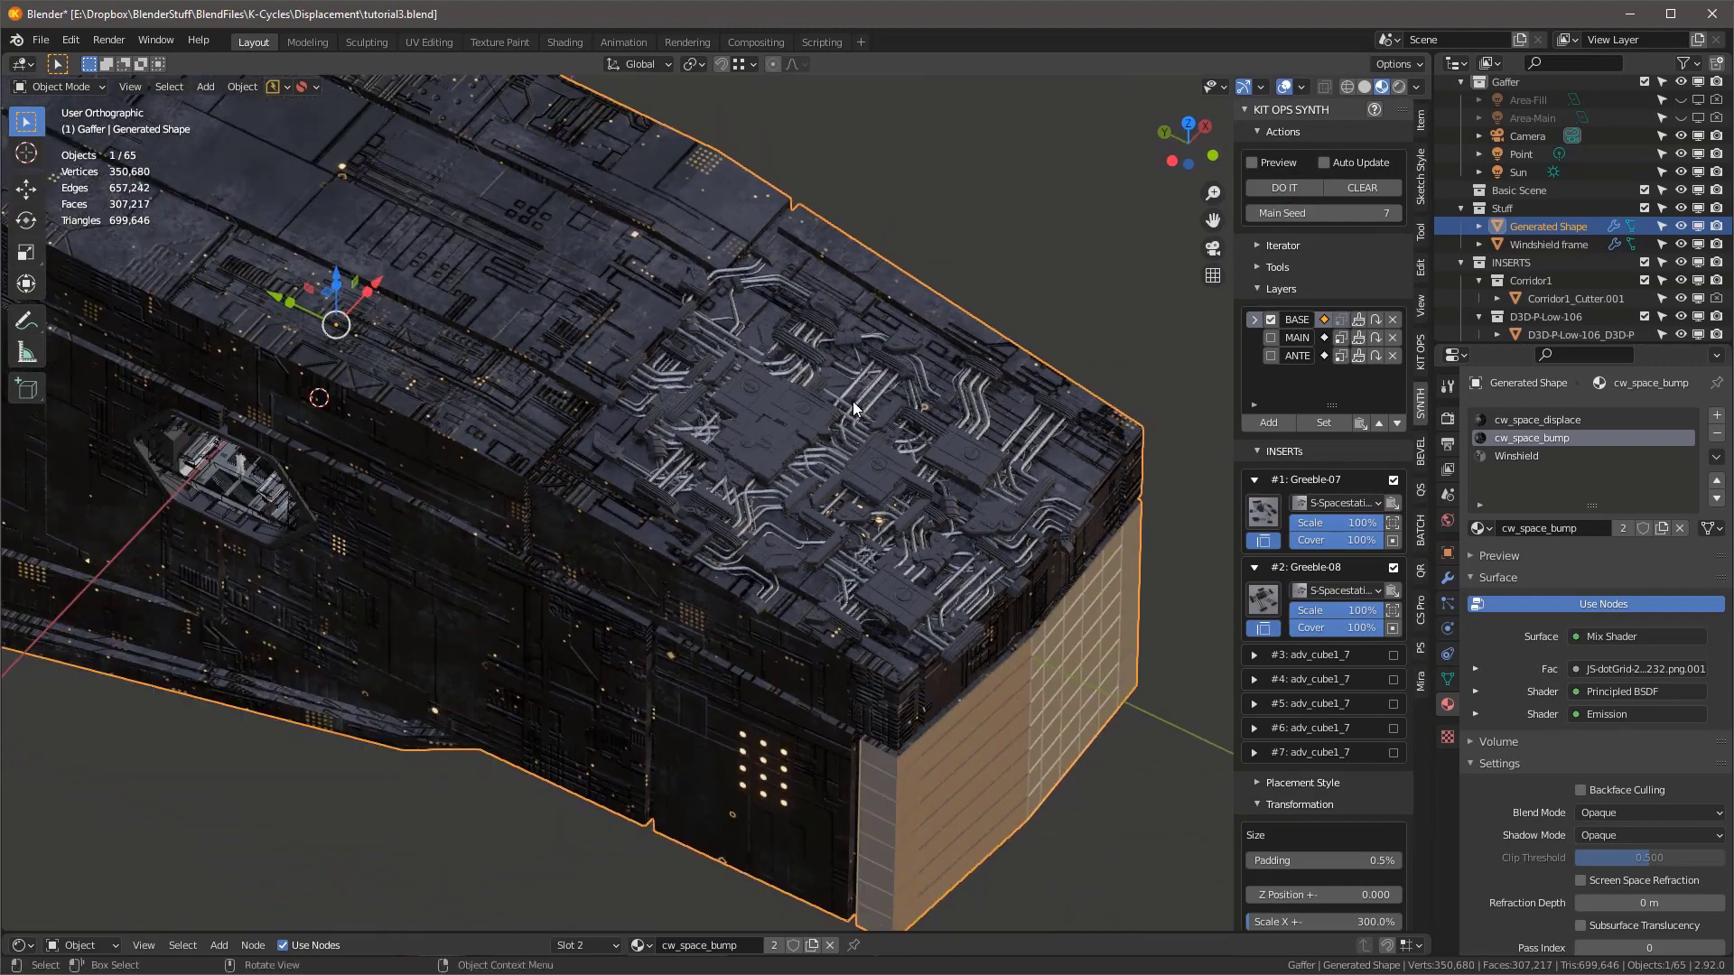
scroll(853, 401, up, 1)
- Set the X, Y and Z scale variation to 200% and regenerate the greebles on the nose panel
scroll(1318, 683, down, 7)
drag(1328, 669, 1328, 709)
text(200)
key(Return)
scroll(1318, 632, up, 7)
click(1291, 187)
scroll(1333, 740, down, 5)
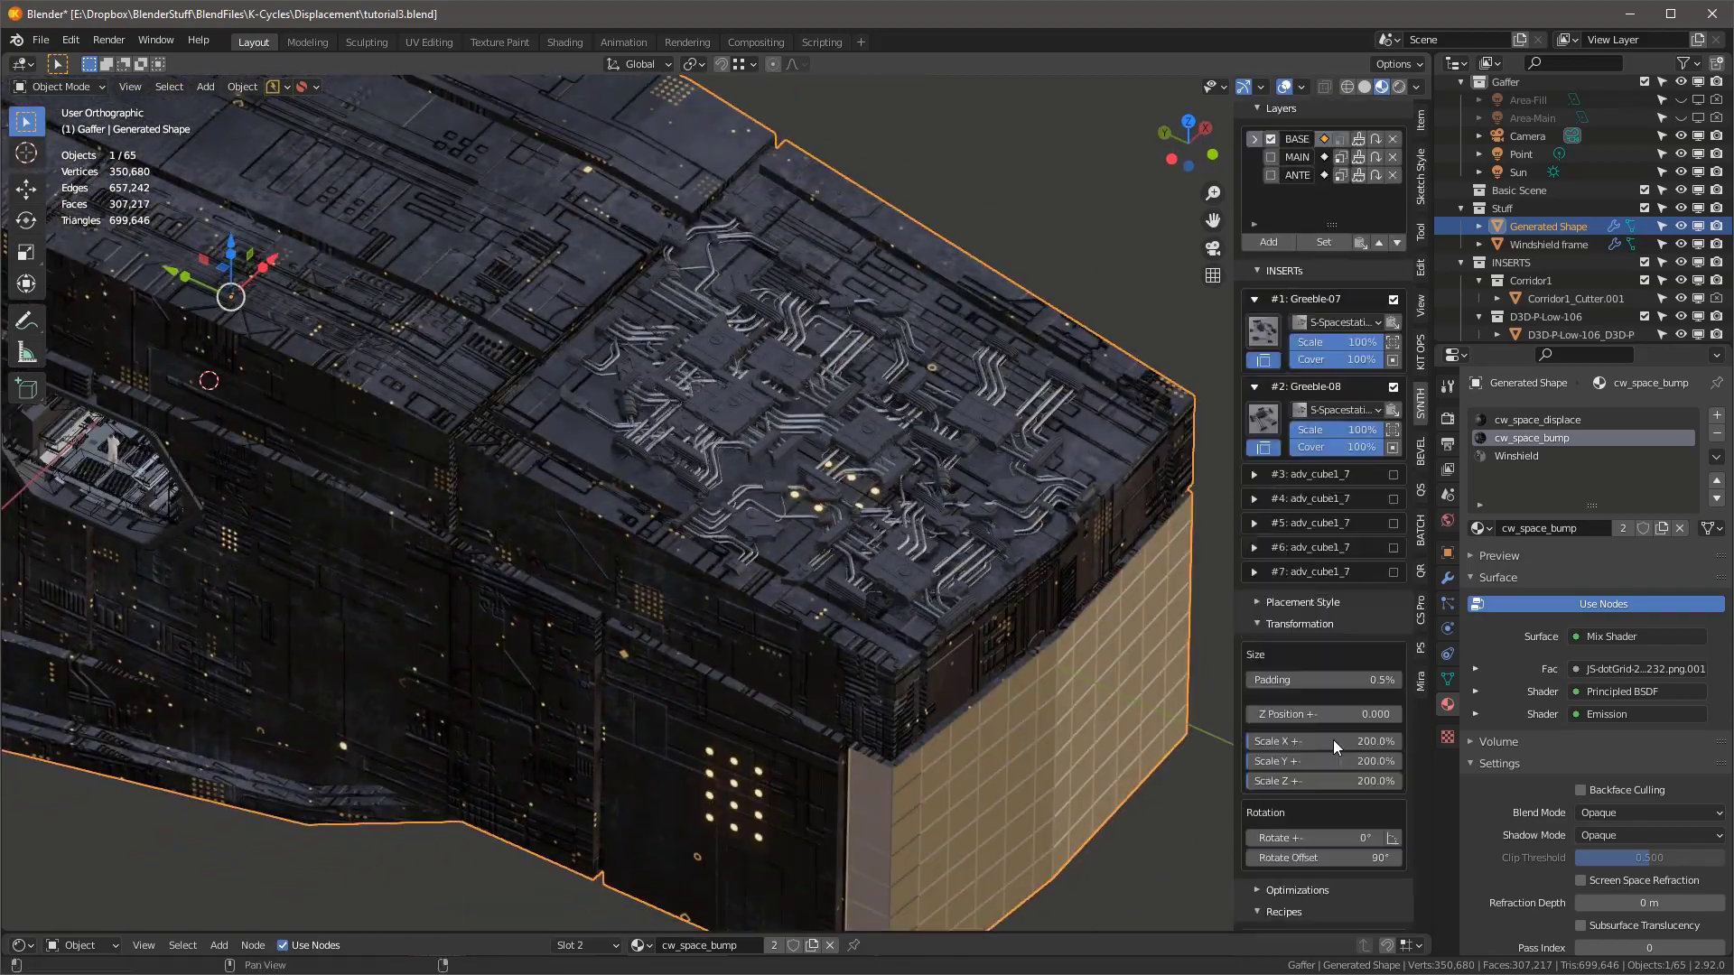
- Set the BASE layer's random placement amount to 30 and regenerate the greebles on the nose panel
scroll(1334, 740, down, 3)
scroll(1306, 562, up, 1)
scroll(1179, 413, up, 3)
scroll(1313, 686, down, 1)
click(1306, 523)
scroll(1355, 542, up, 8)
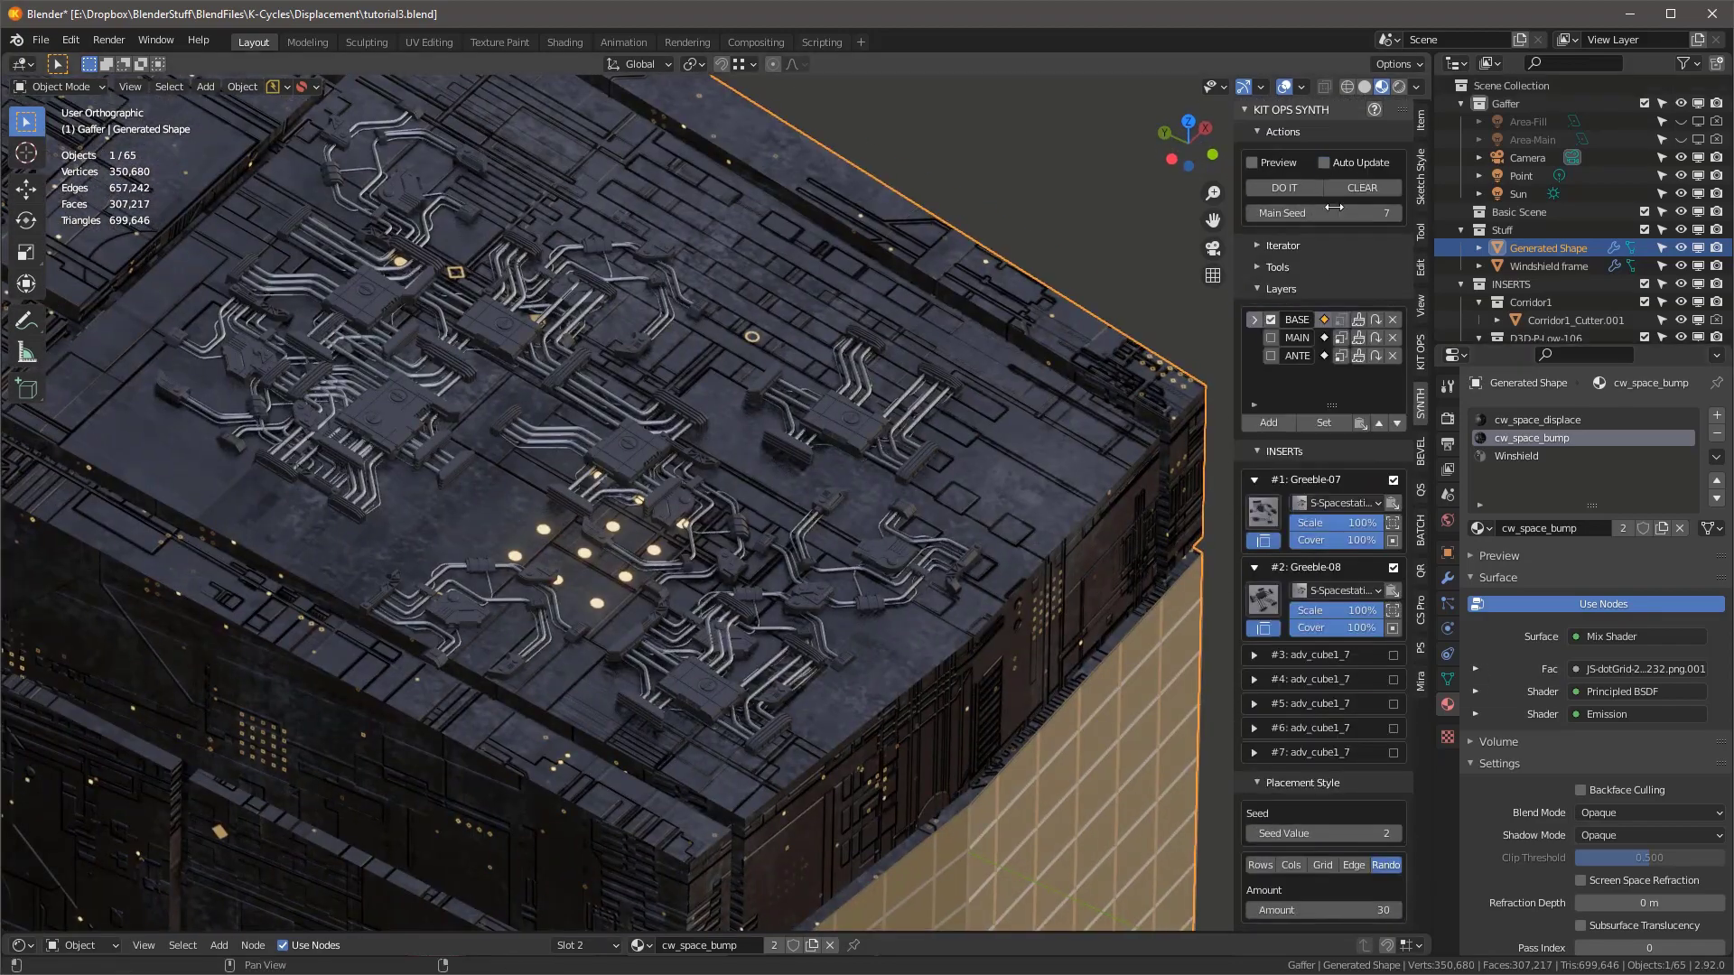
click(1293, 189)
- Set the X, Y and Z scale variation to 100% with 0.5% padding for the nose panel greebles
scroll(736, 550, down, 3)
scroll(1319, 632, down, 9)
click(1323, 674)
text(0.5)
key(Return)
scroll(799, 500, up, 2)
middle_drag(924, 435, 919, 434)
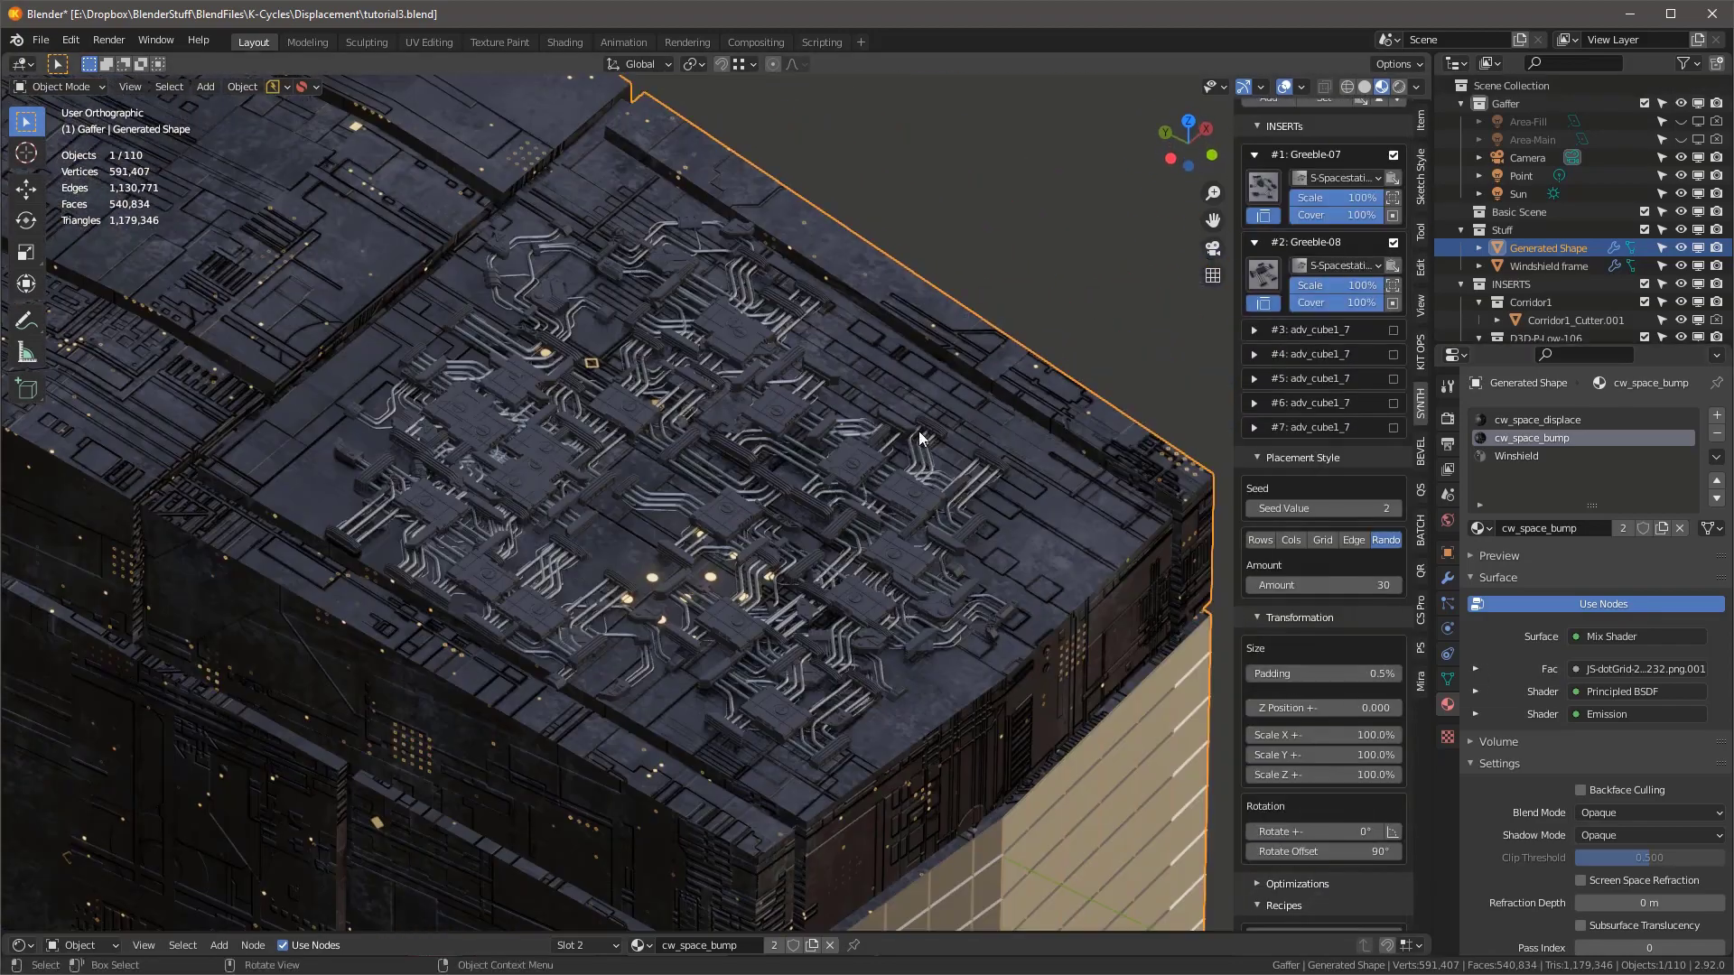
- Enable the third SYNTH INSERT as Greeble-07 and the fourth as Greeble-08, both at 50% scale
scroll(1273, 461, up, 4)
click(1254, 473)
click(1393, 475)
click(1268, 507)
click(956, 784)
click(1348, 519)
text(50)
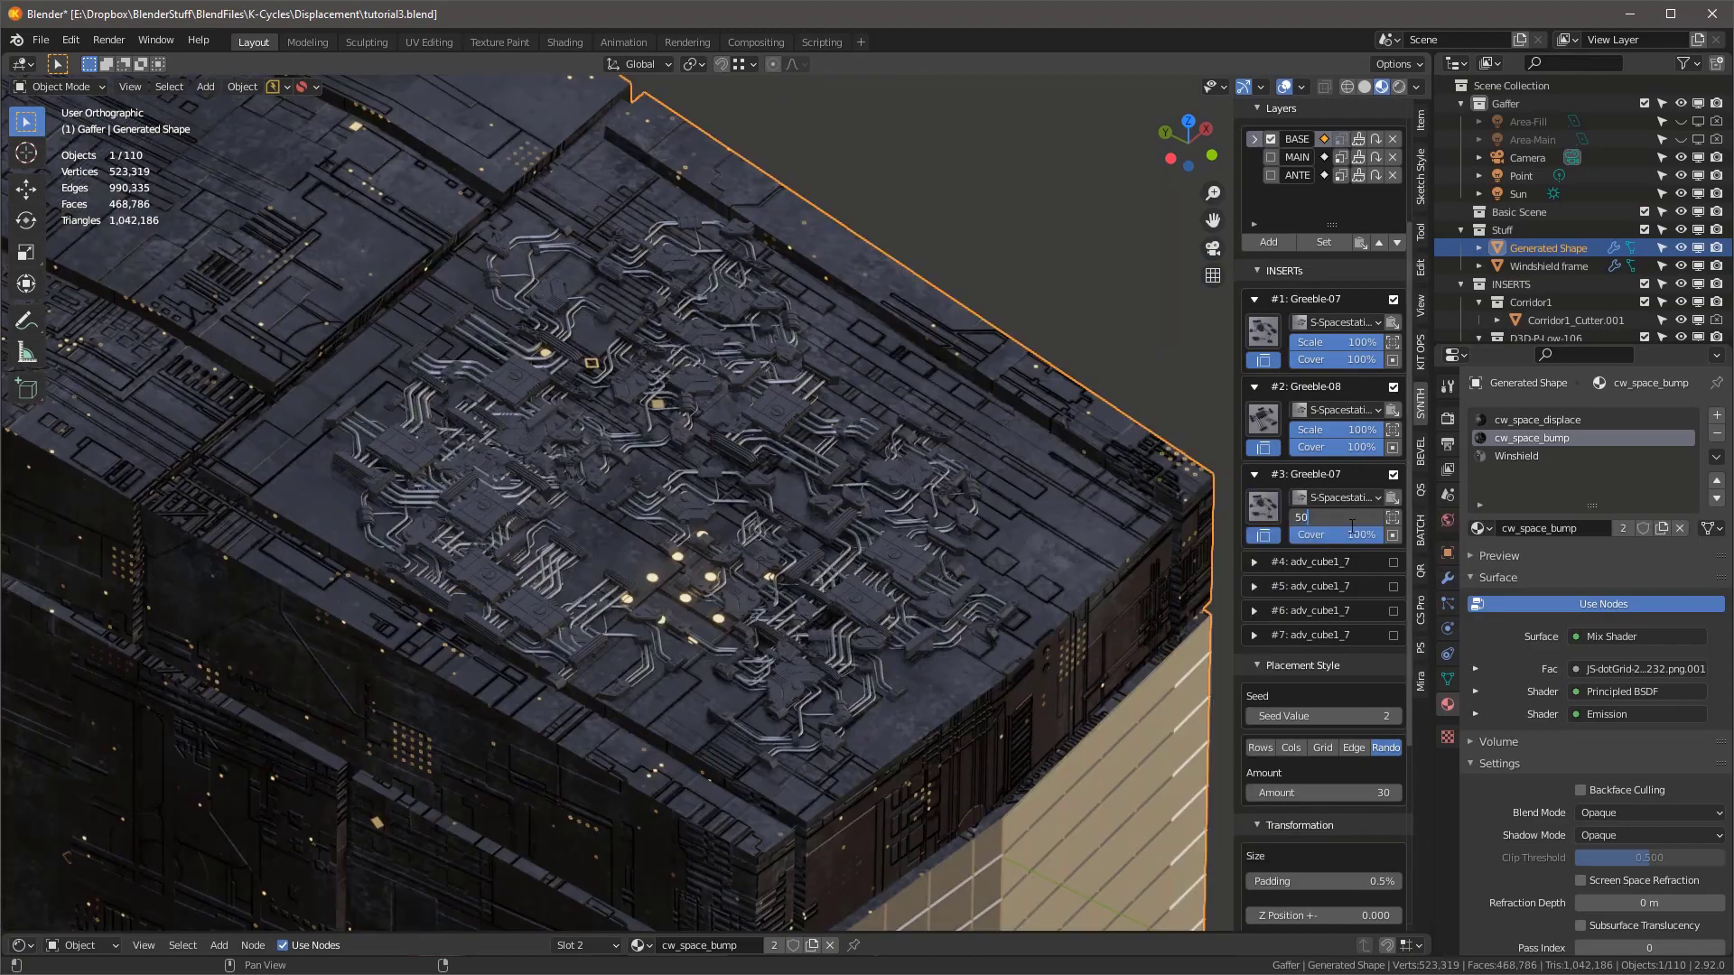
key(Return)
scroll(1326, 828, down, 6)
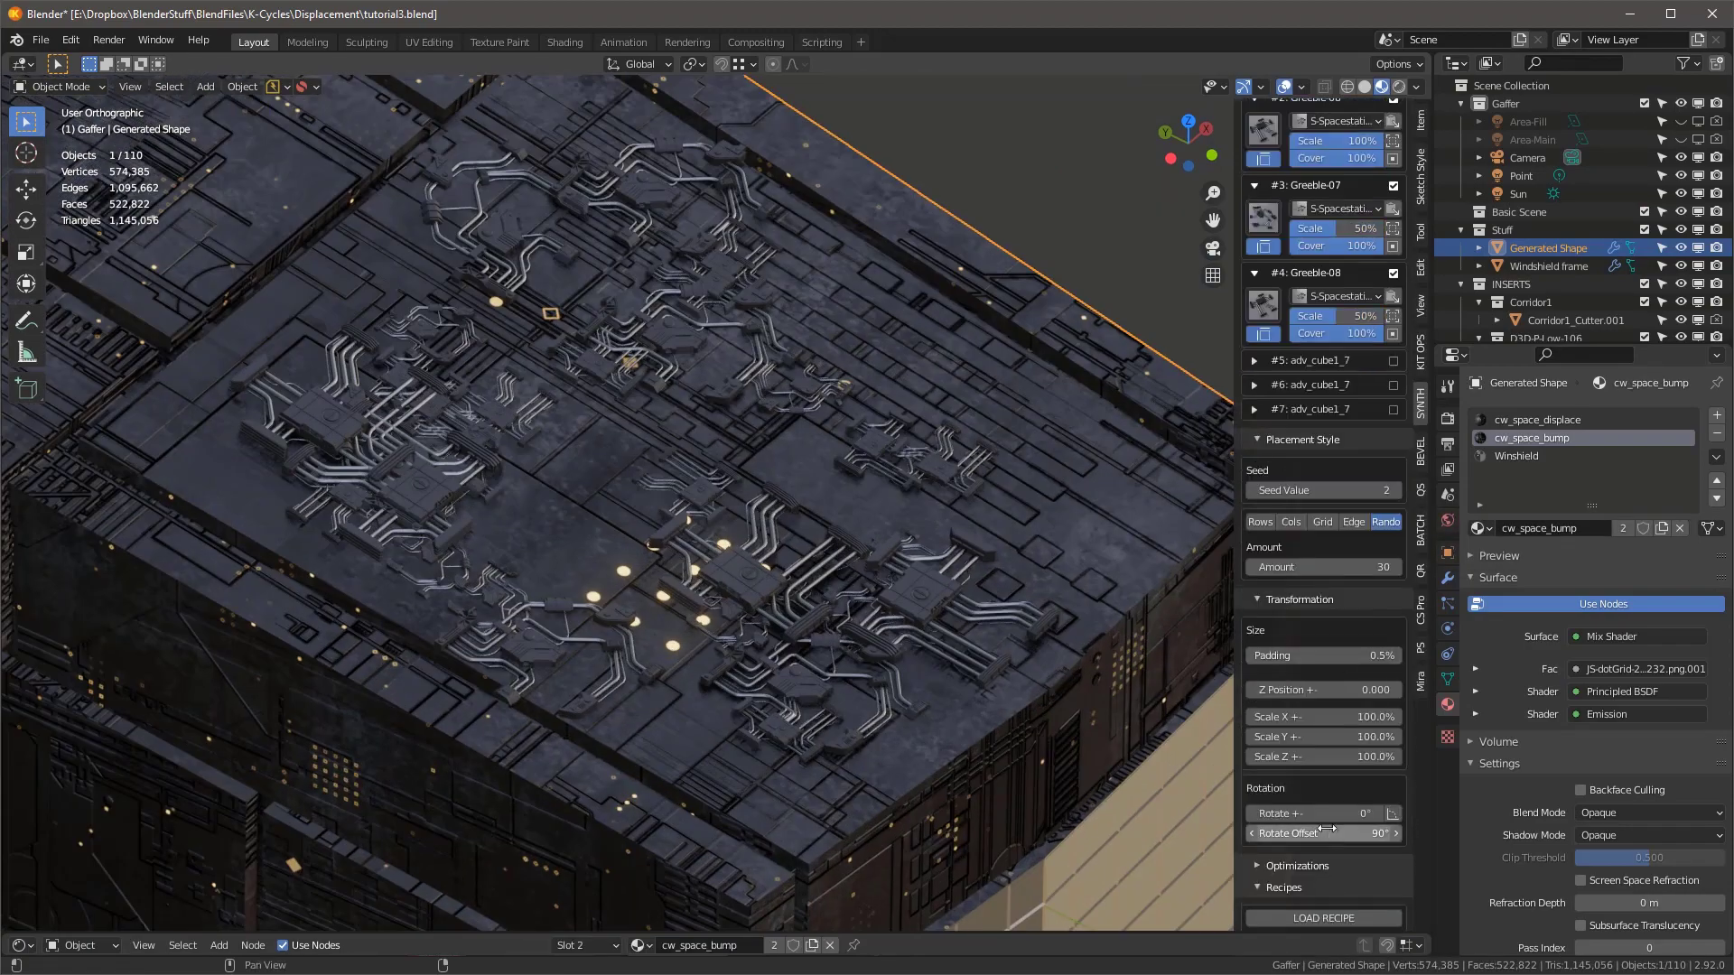
- Set the BASE layer's placement amount to 40 and advance its seed value to 7
scroll(1327, 828, up, 2)
drag(1323, 640, 1359, 640)
click(1395, 563)
click(1395, 563)
click(1396, 563)
scroll(849, 461, down, 1)
shift+middle_drag(849, 461, 990, 503)
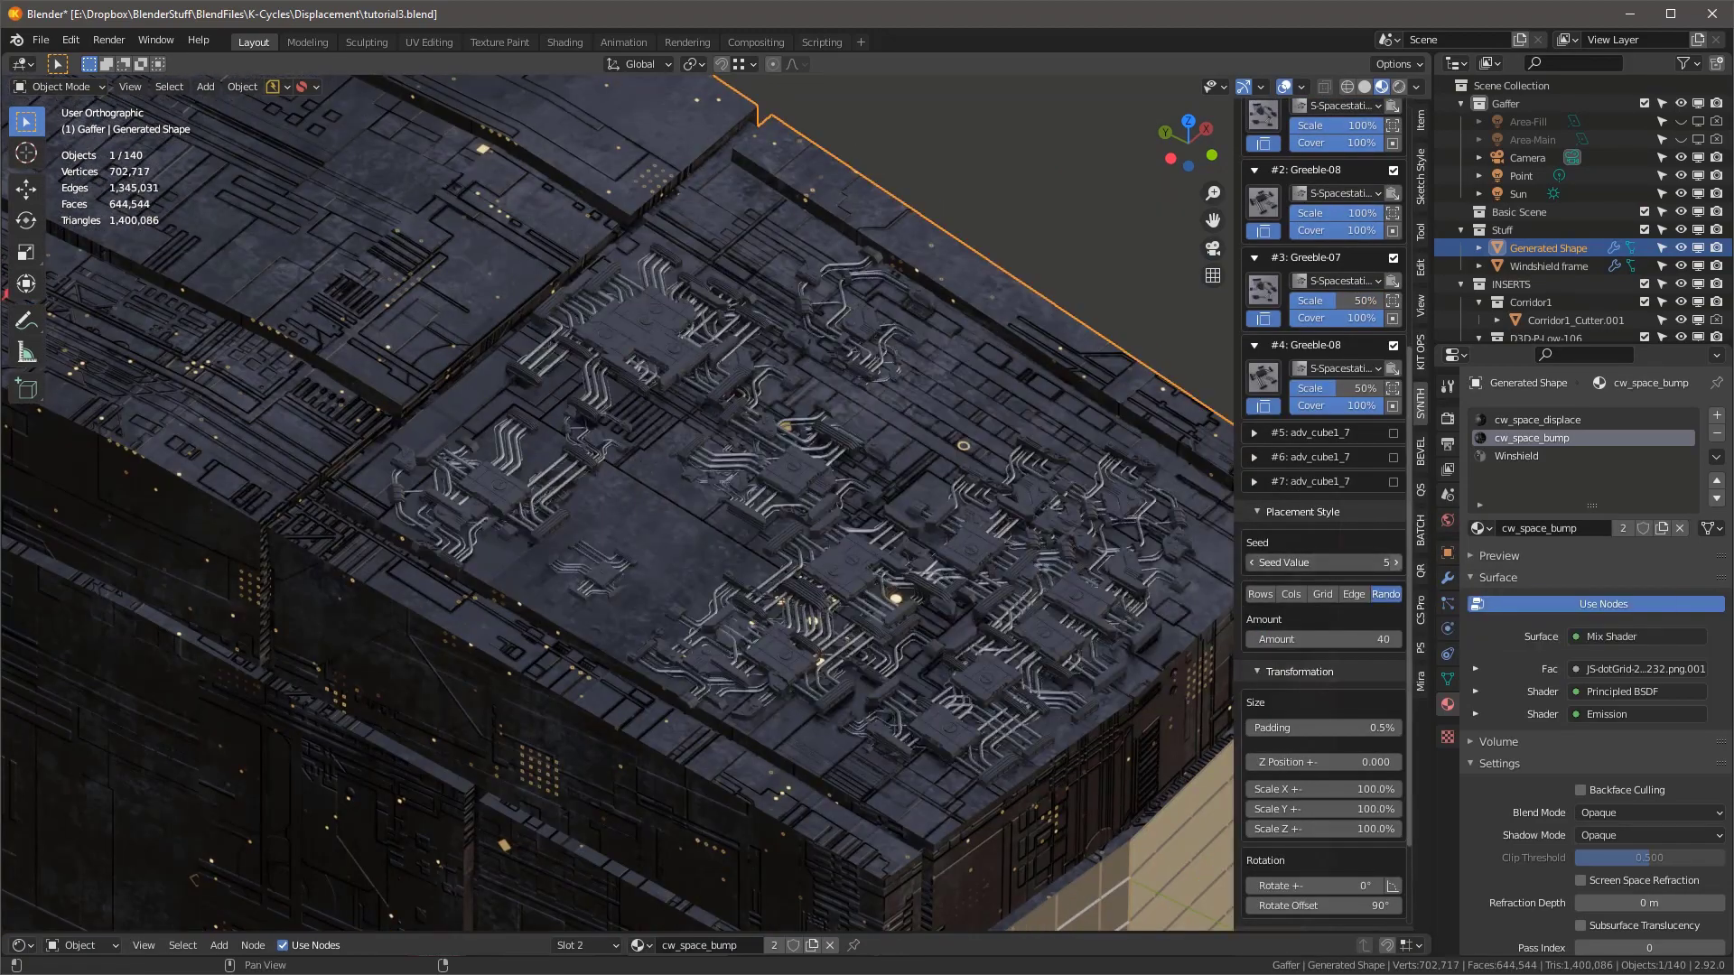
click(1396, 563)
- Clear the greebles, disable the BASE layer, assign the nose panel faces to the MAIN layer, and generate its INSERTs
scroll(831, 496, down, 4)
middle_drag(858, 578, 831, 496)
scroll(831, 496, down, 2)
scroll(1285, 352, up, 8)
middle_drag(831, 433, 831, 542)
scroll(831, 542, up, 3)
click(1272, 338)
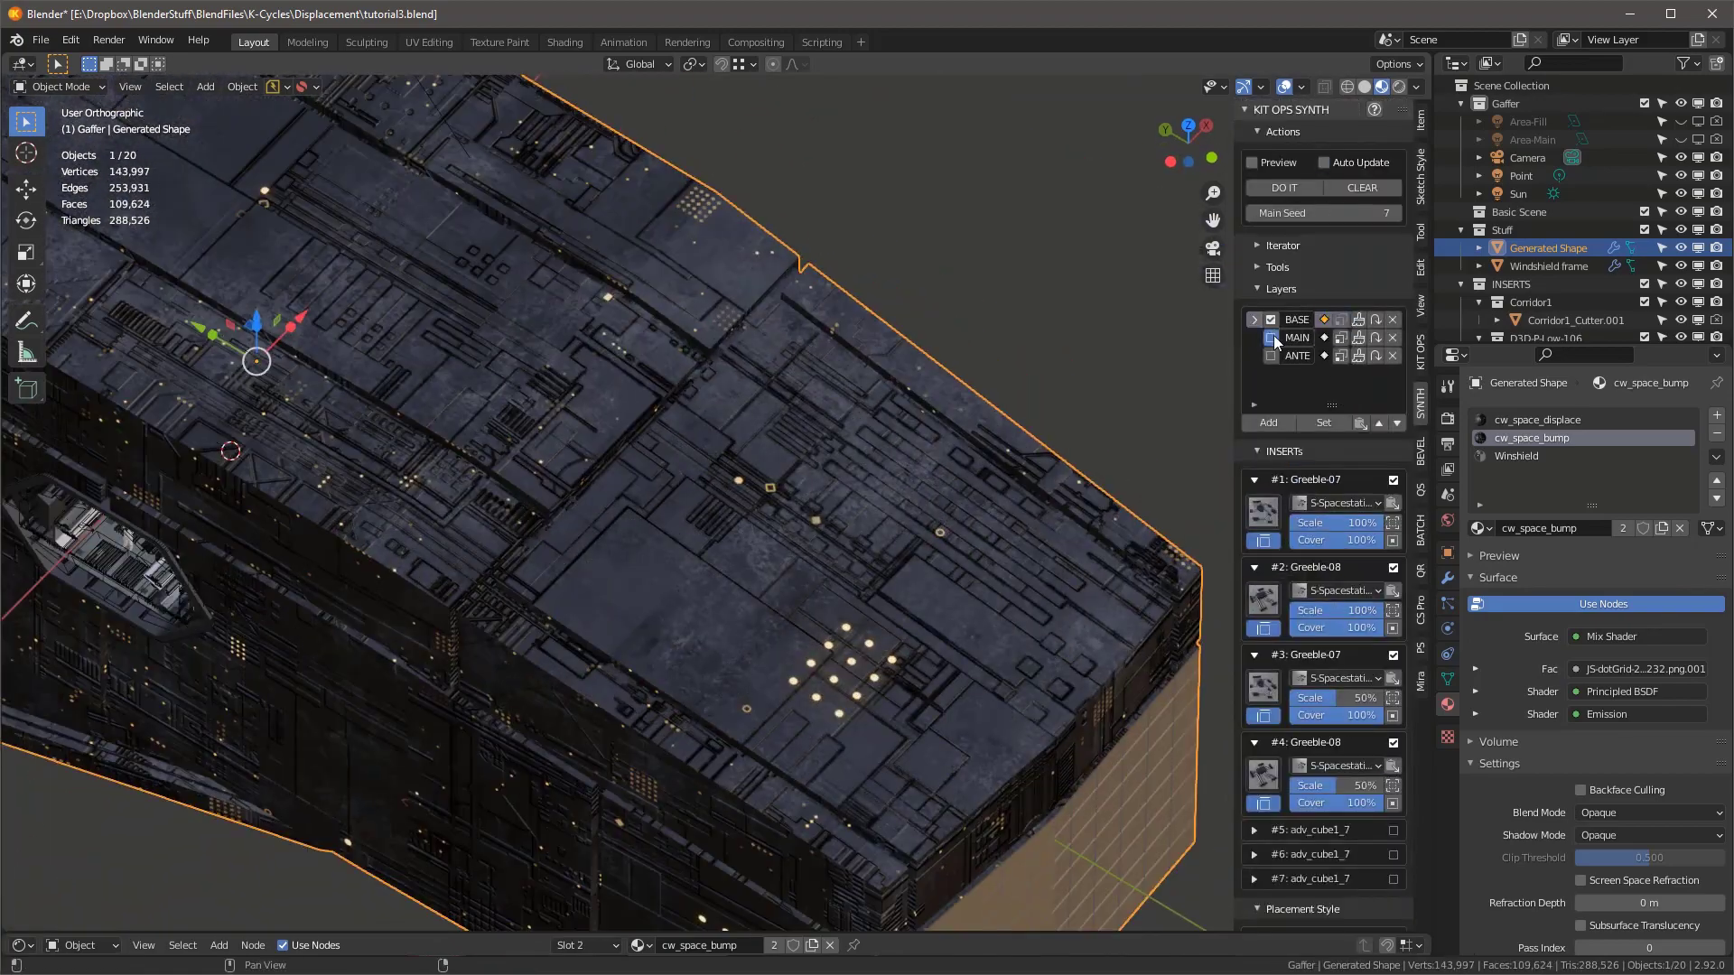
click(1290, 341)
middle_drag(1129, 398, 1120, 373)
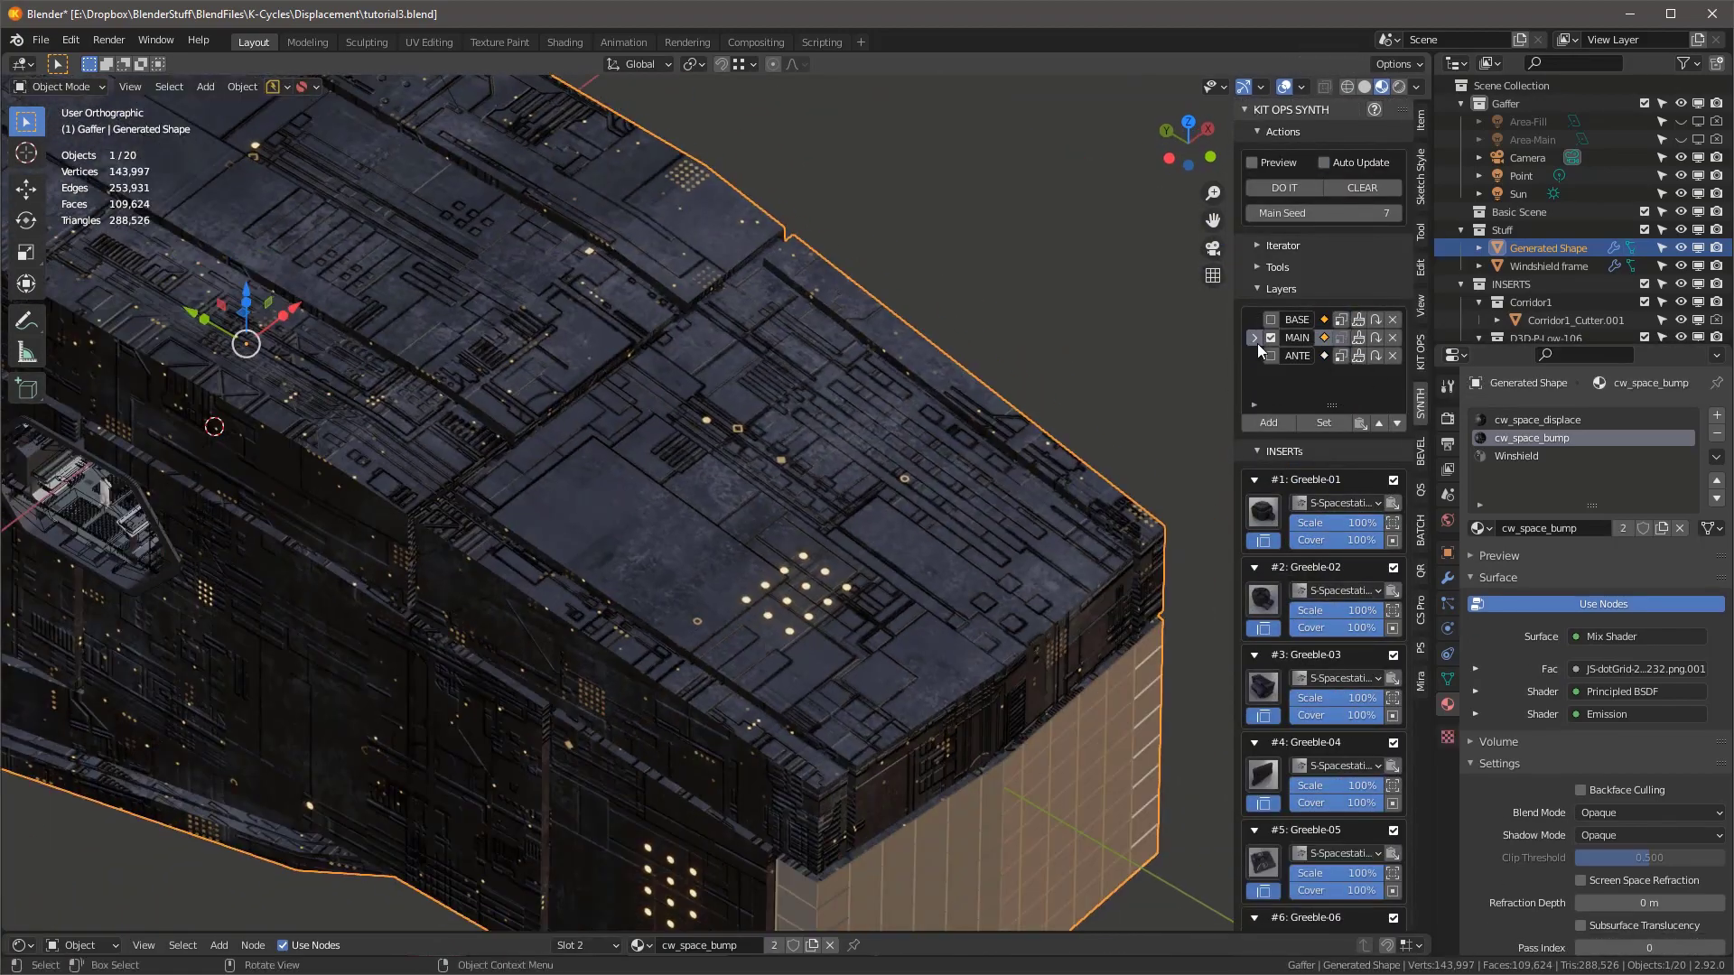
click(1294, 184)
- Set the MAIN layer's scale variation to 30% and advance its grid placement seed value to 10
scroll(914, 488, up, 2)
mouse_move(916, 492)
middle_down()
mouse_move(914, 437)
mouse_move(908, 497)
middle_up()
scroll(1331, 678, down, 10)
mouse_move(768, 618)
middle_down()
mouse_move(777, 536)
mouse_move(780, 587)
middle_up()
scroll(1364, 715, down, 10)
click(1351, 723)
text(2)
key(Return)
scroll(1351, 723, up, 20)
scroll(795, 448, down, 2)
scroll(1324, 544, down, 10)
click(1355, 545)
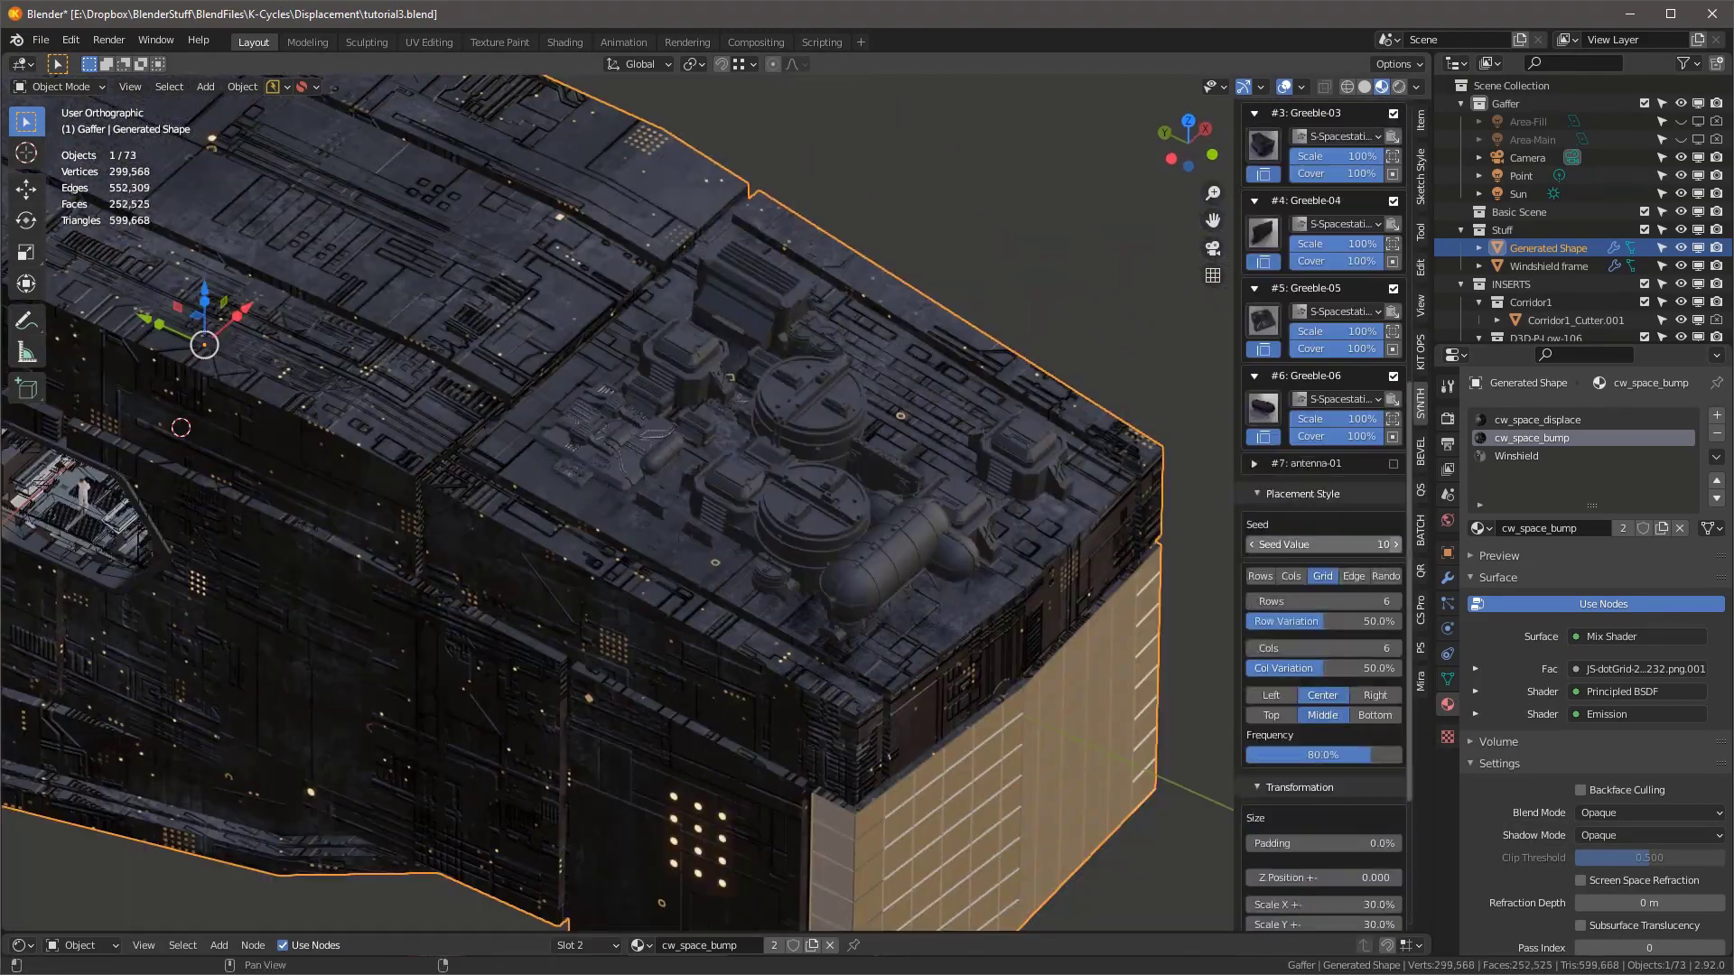
- Re-enable the BASE layer alongside MAIN, turn on Auto Update, and generate both layers on the nose panel
middle_drag(785, 505, 849, 505)
scroll(1316, 333, up, 10)
click(1271, 320)
click(1255, 320)
click(1271, 181)
mouse_move(903, 429)
middle_down()
mouse_move(983, 481)
mouse_move(888, 417)
middle_up()
scroll(889, 417, down, 1)
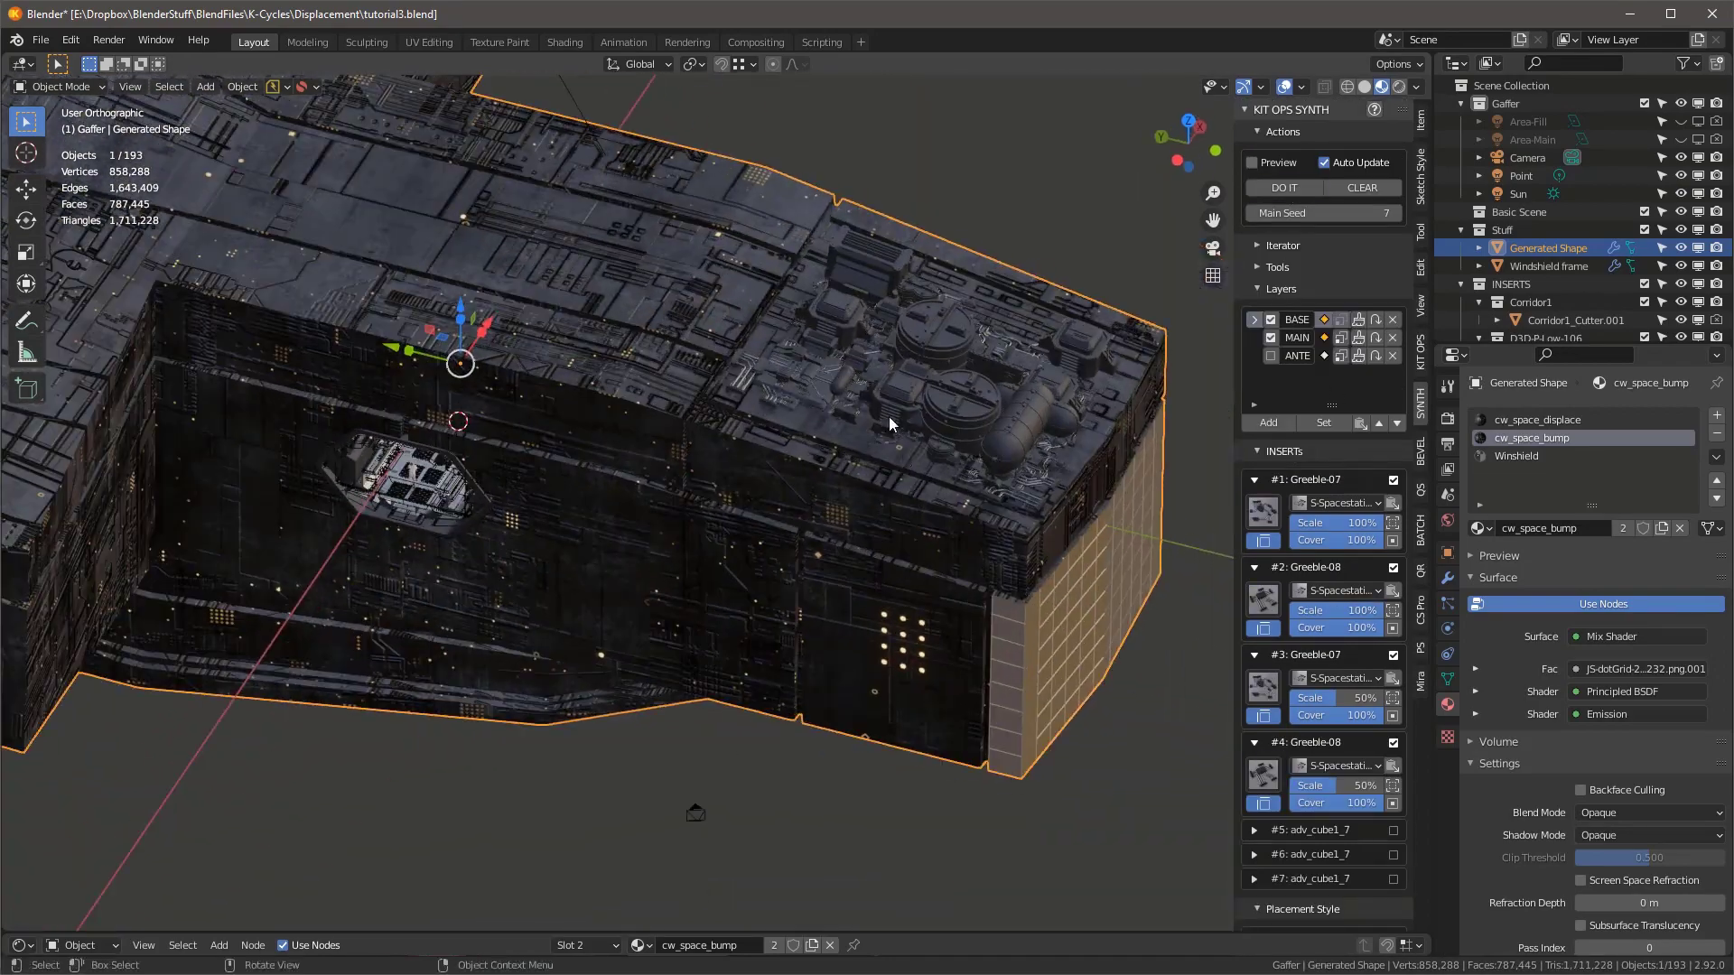
- Disable the BASE and MAIN layers, enable ANTE on the nose panel faces, and generate its antennas
click(1271, 320)
click(1270, 338)
click(1271, 356)
click(1255, 356)
click(1343, 339)
click(1285, 190)
- Set the antennas' X, Y and Z scale variation to 100%
scroll(1012, 434, up, 3)
scroll(1335, 718, down, 10)
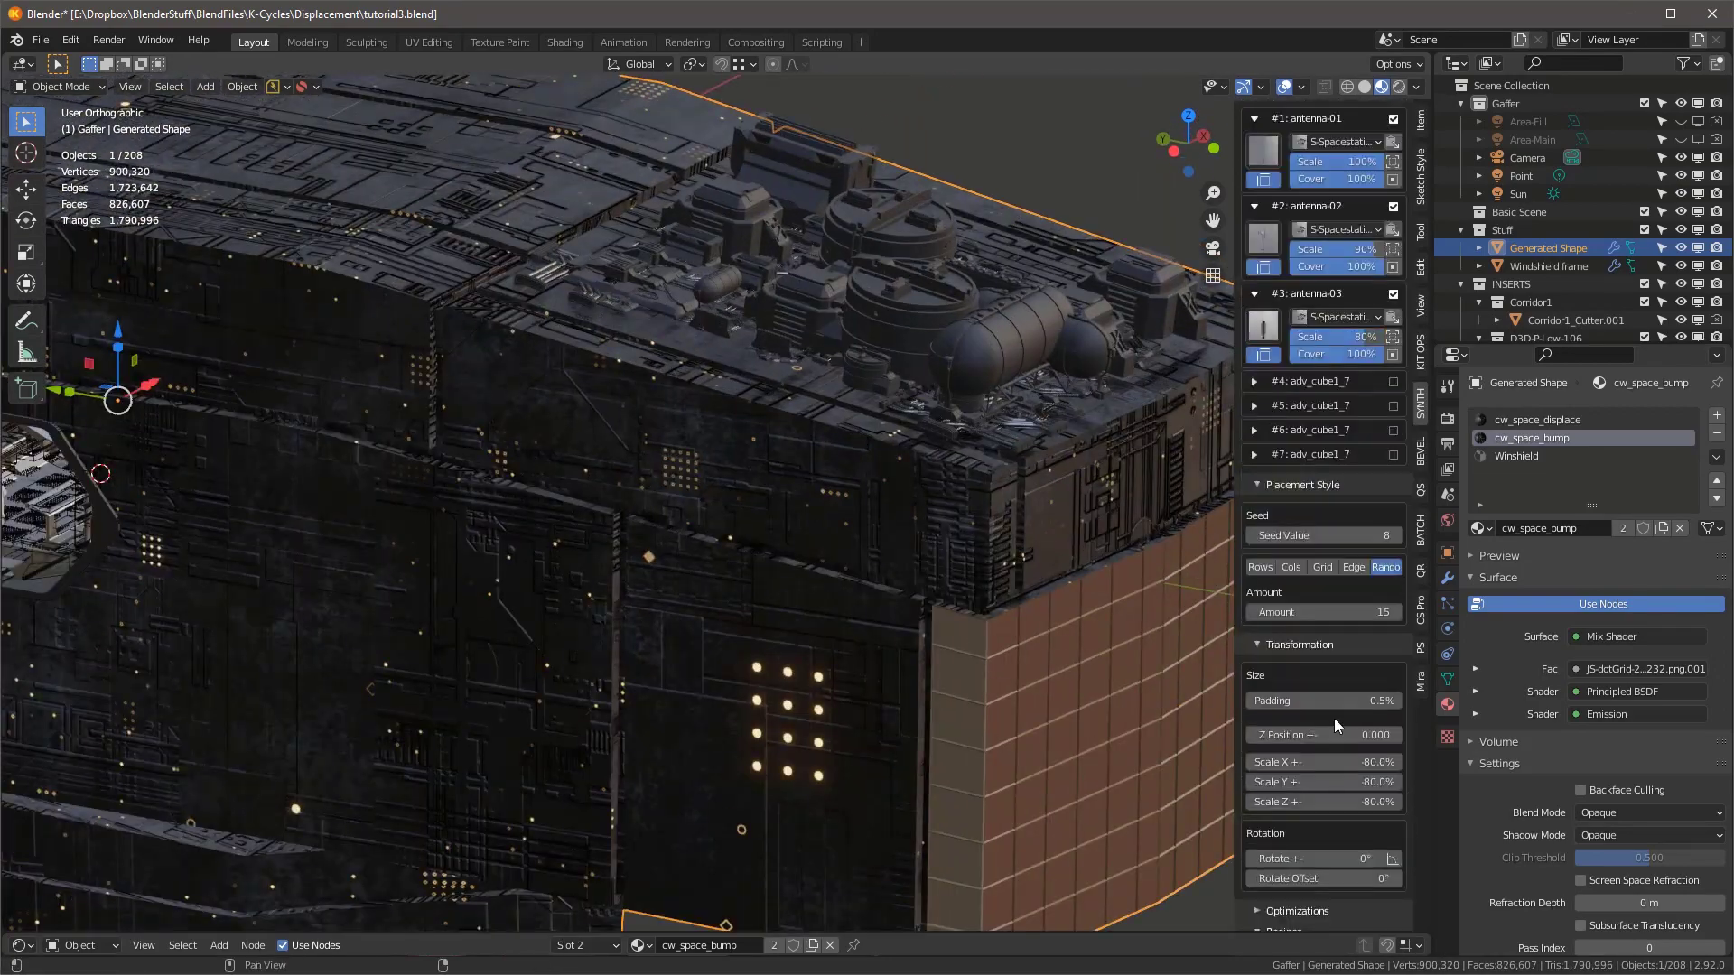
drag(1306, 660, 1306, 700)
text(100)
key(Return)
scroll(1075, 343, up, 2)
mouse_move(1075, 317)
shift+middle_down()
mouse_move(838, 295)
mouse_move(862, 457)
shift+middle_up()
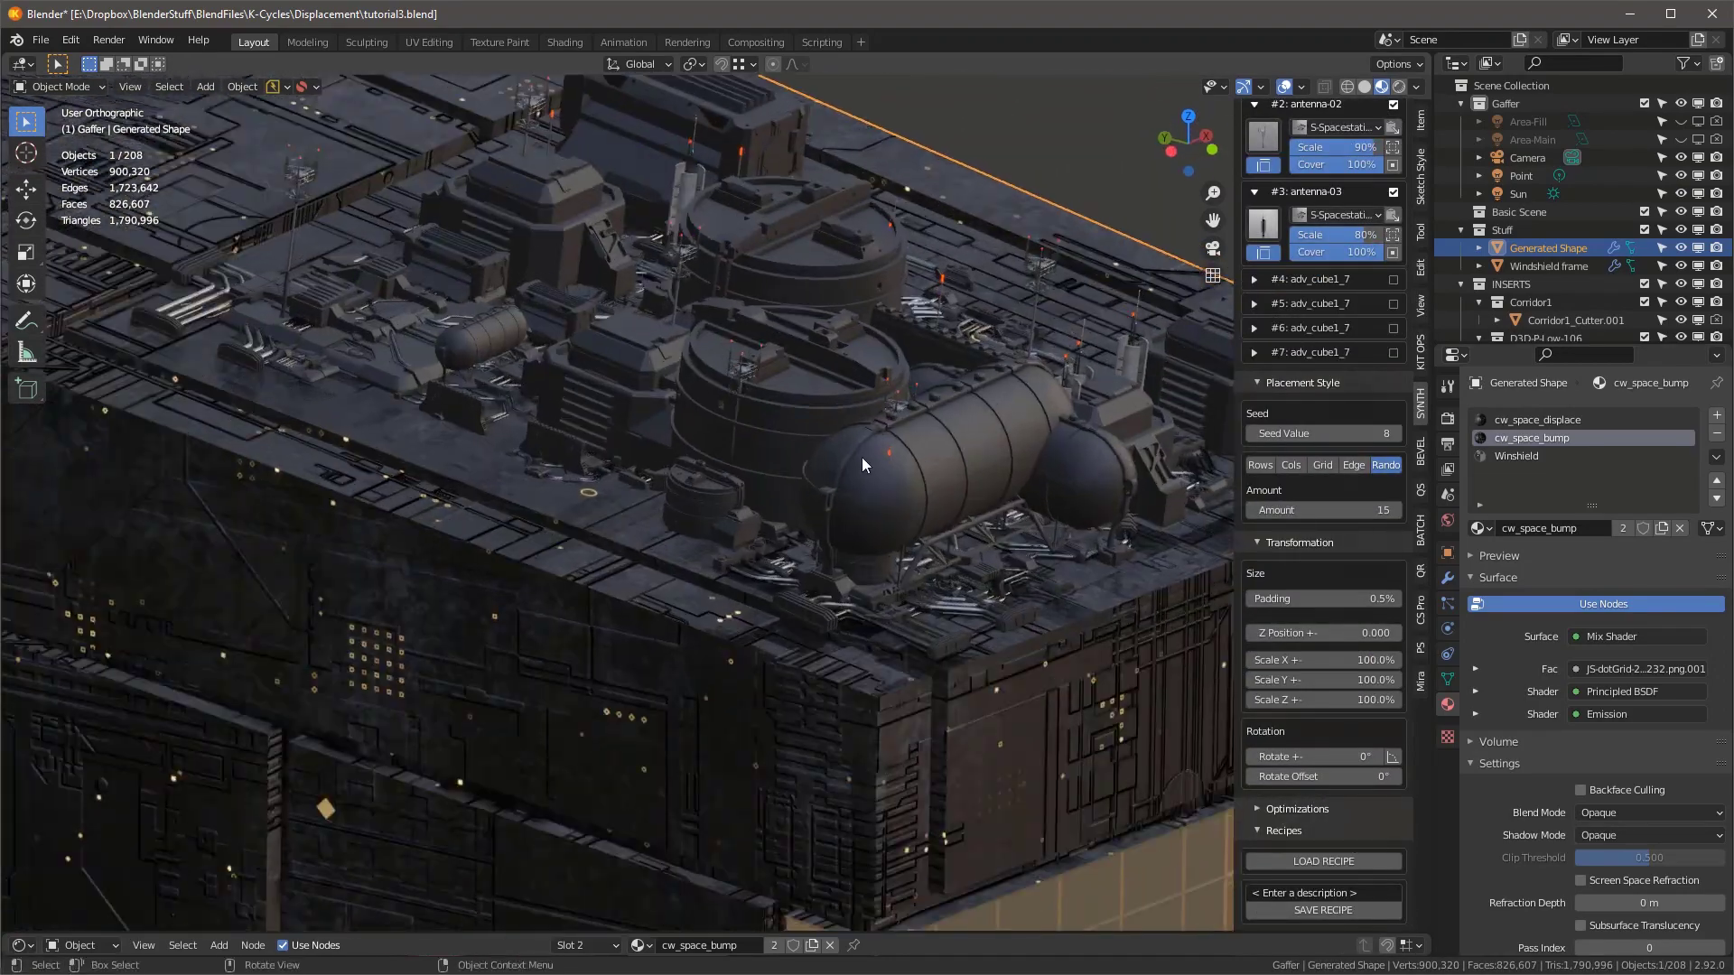
- Switch the viewport to solid shading and set the antennas' X, Y and Z scale variation to 120%
key(z)
middle_drag(976, 461, 1027, 497)
drag(1306, 661, 1306, 700)
text(0)
key(Return)
scroll(815, 480, down, 5)
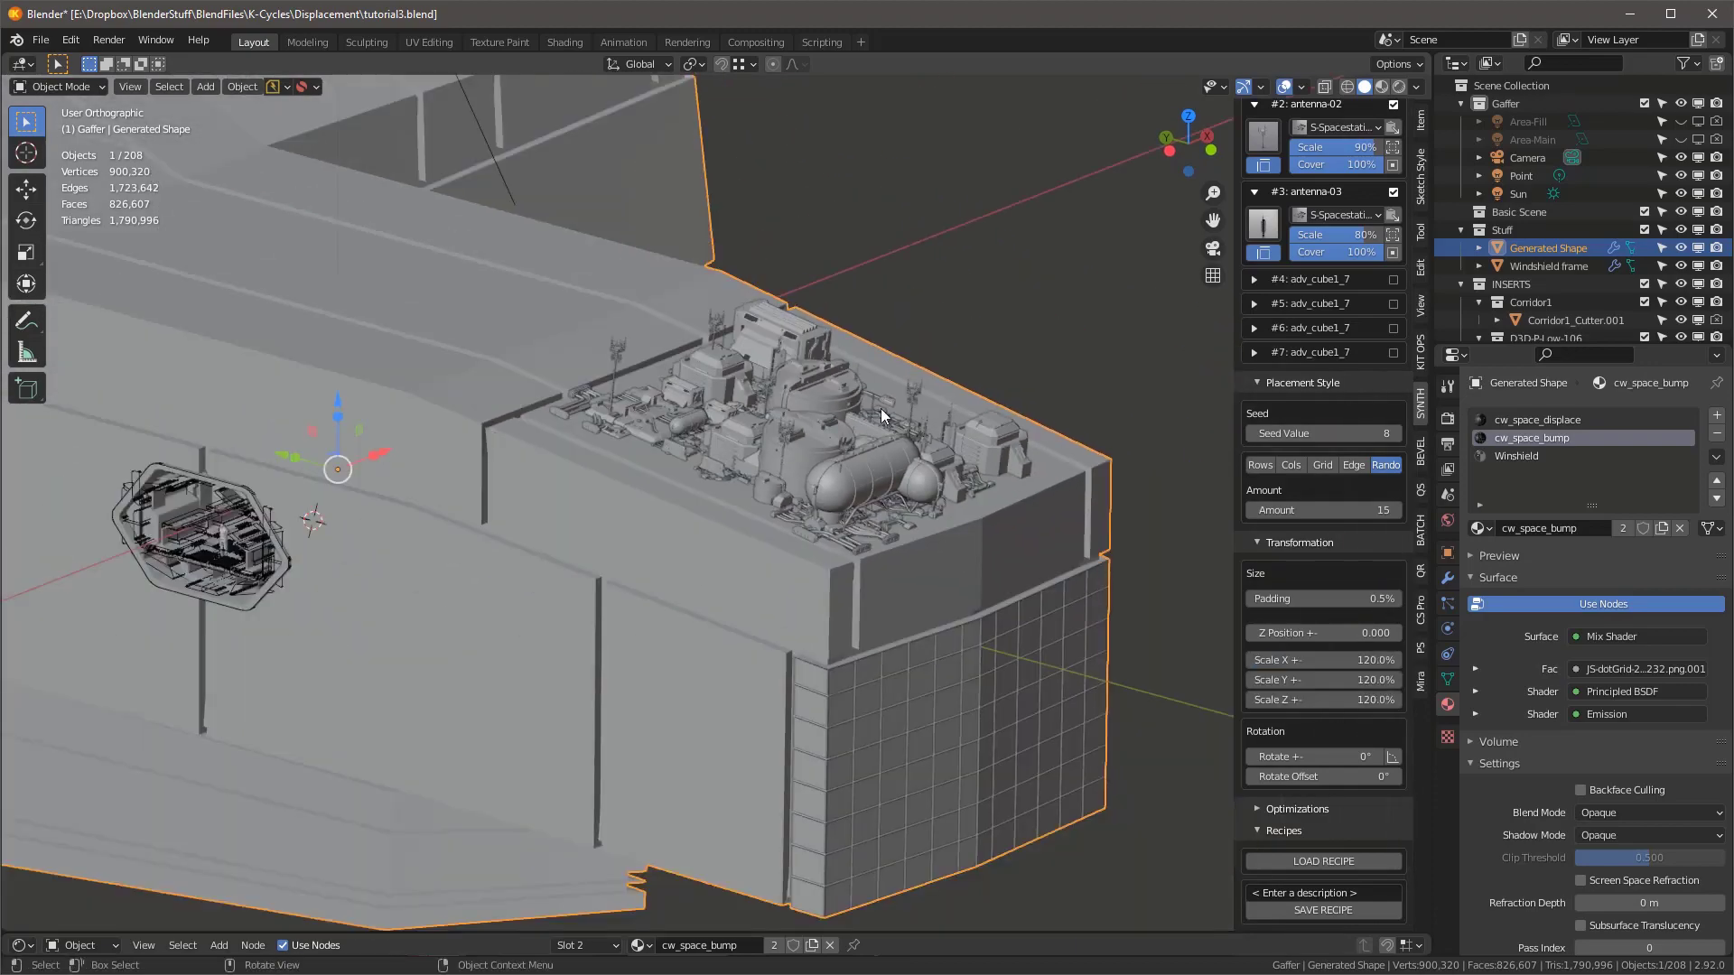
- In Edit Mode, add rectangular face regions on the nose's side and the adjacent hull side panel to the selection
key(Tab)
scroll(1324, 578, up, 8)
scroll(683, 562, up, 1)
scroll(684, 562, down, 2)
shift+click(657, 637)
shift+click(725, 797)
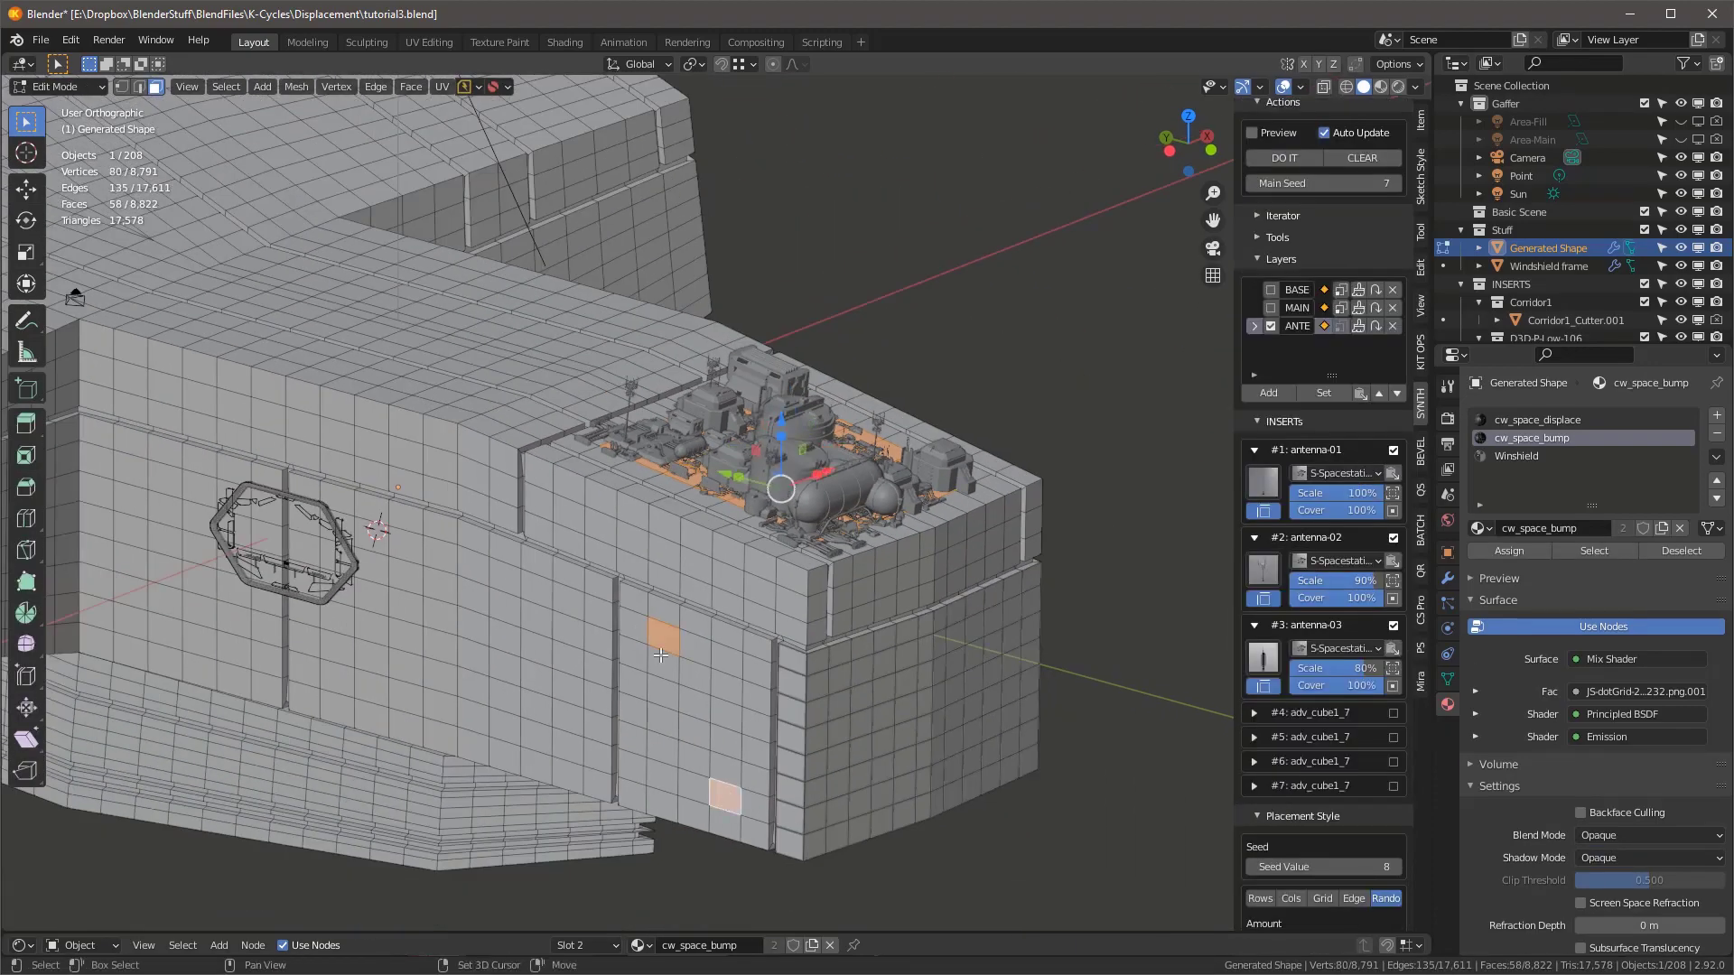
ctrl+shift+click(661, 636)
shift+middle_drag(578, 560, 713, 550)
shift+click(488, 545)
ctrl+shift+click(569, 750)
- Add face regions on the hull side behind the corridor opening and on the wing's upper edge to the selection
shift+click(116, 442)
ctrl+shift+click(199, 608)
shift+click(219, 464)
ctrl+shift+click(397, 565)
scroll(650, 615, down, 2)
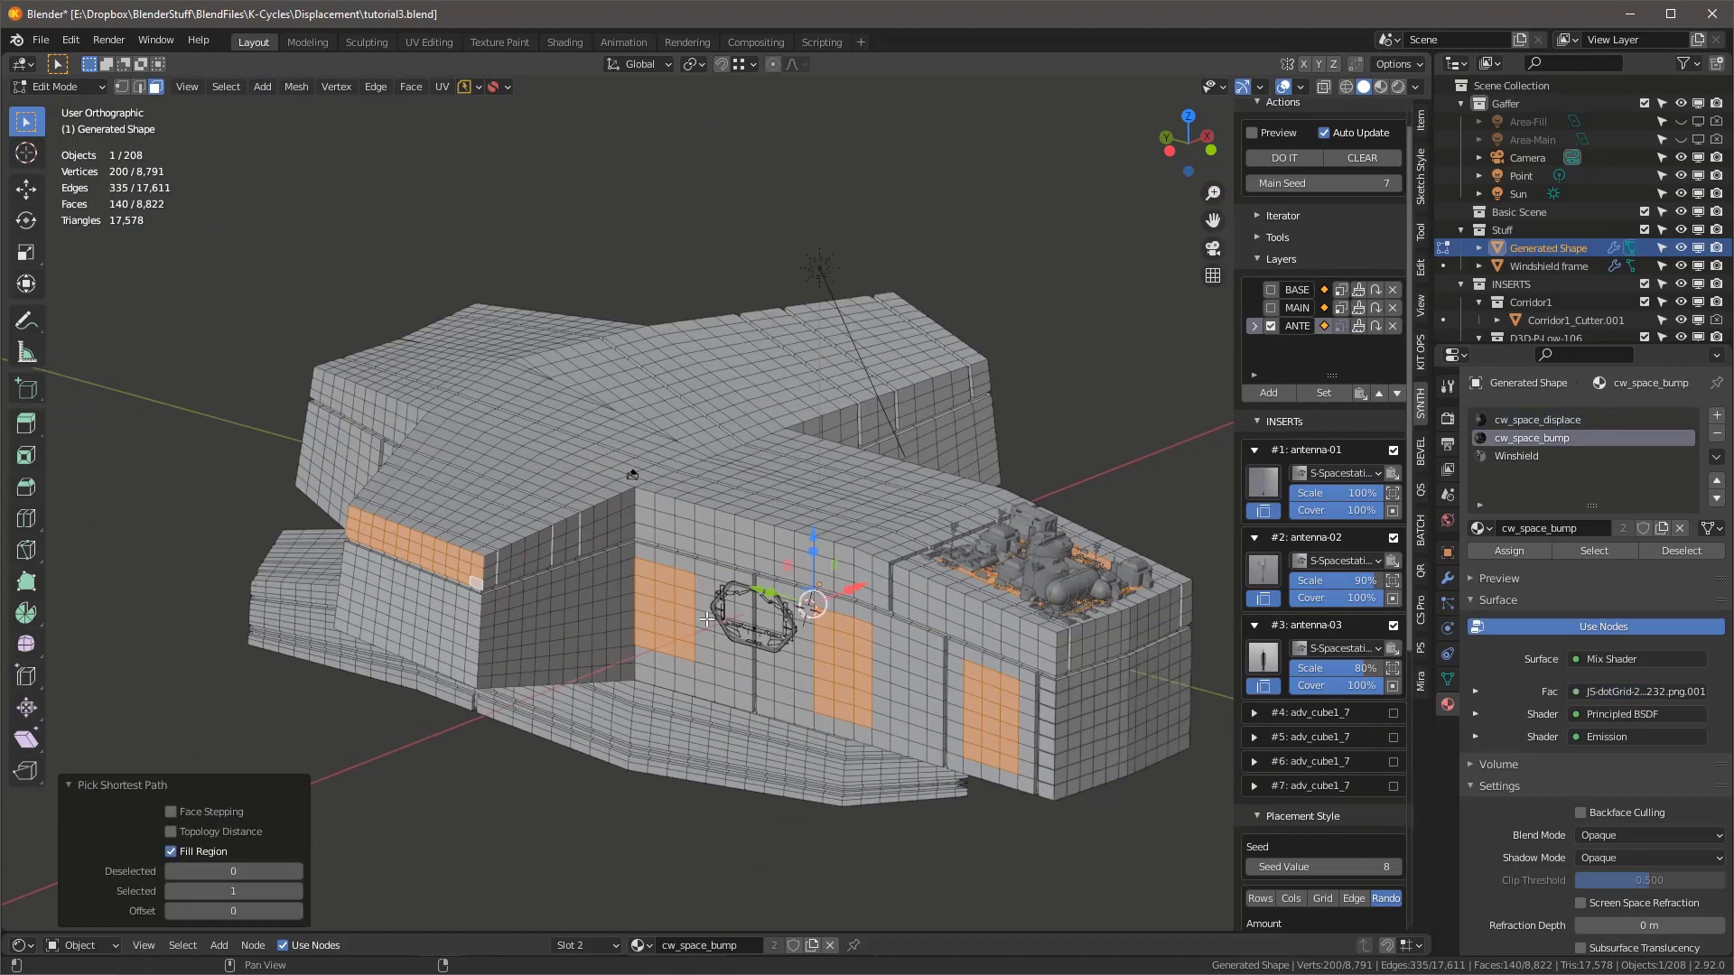
- Extend the selected face region on the hull side panel between the corridor opening and the nose
click(1254, 308)
key(ctrl+z)
scroll(984, 664, up, 2)
shift+drag(820, 598, 867, 766)
- Enable the BASE and MAIN layers alongside ANTE, generate INSERTs on all selected faces, and return to Object Mode
click(1254, 308)
click(1270, 290)
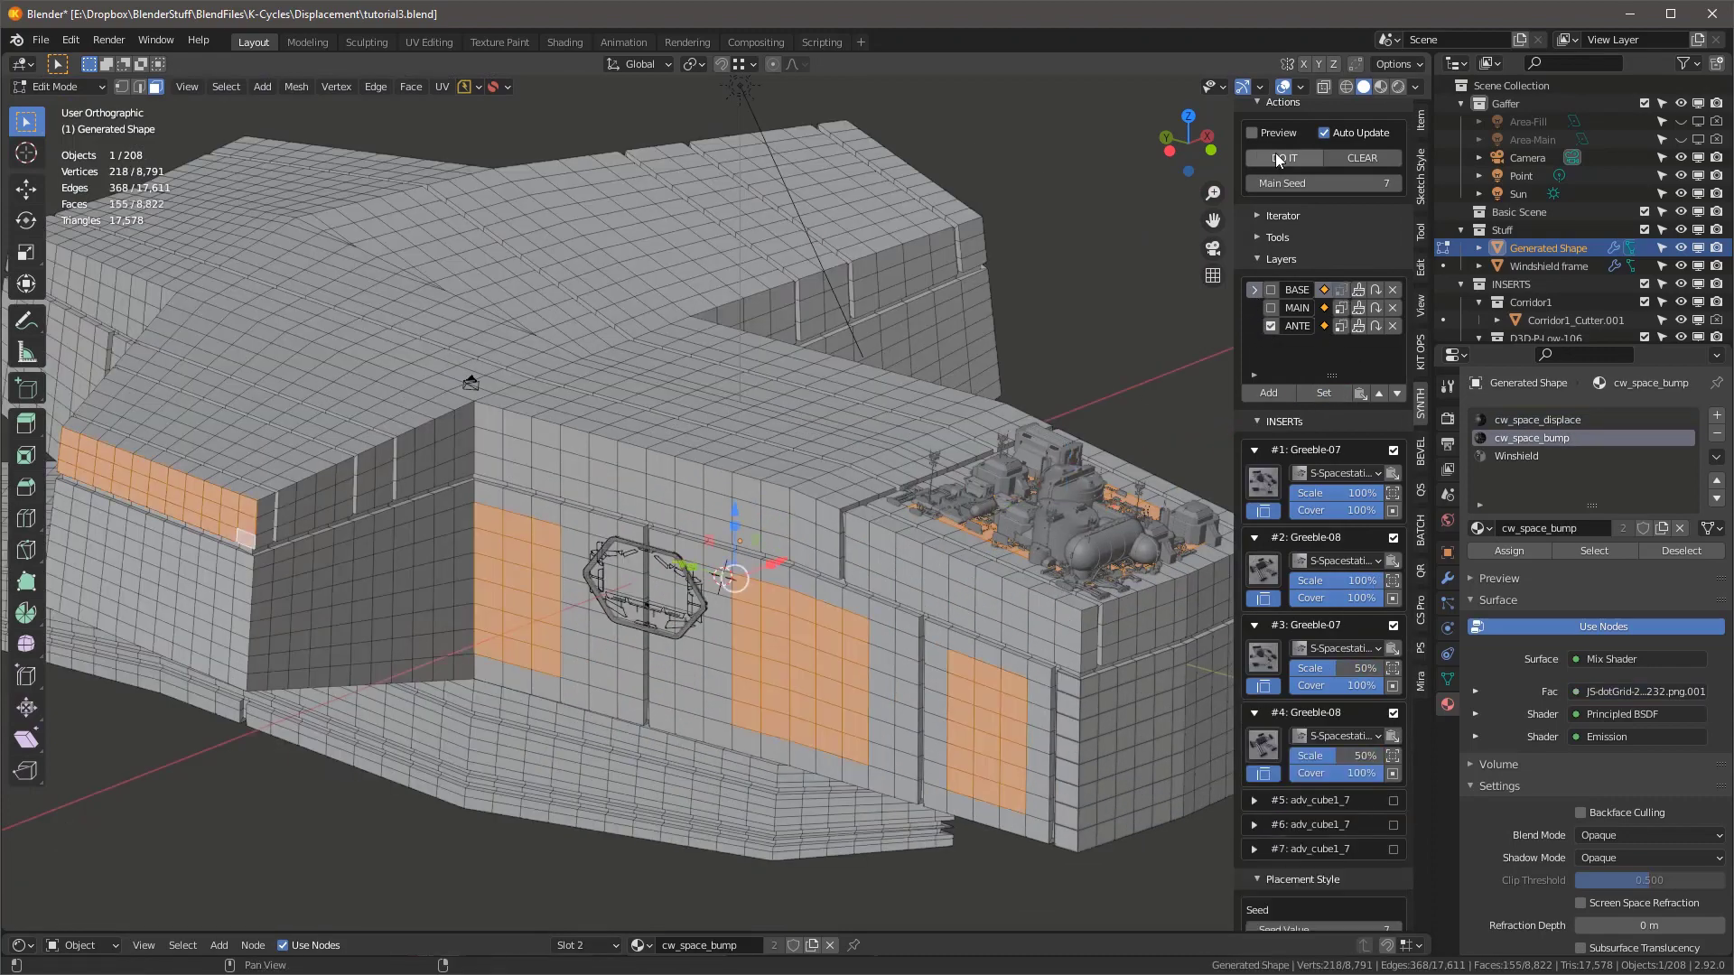
click(1271, 308)
click(1284, 158)
key(Tab)
scroll(994, 728, down, 1)
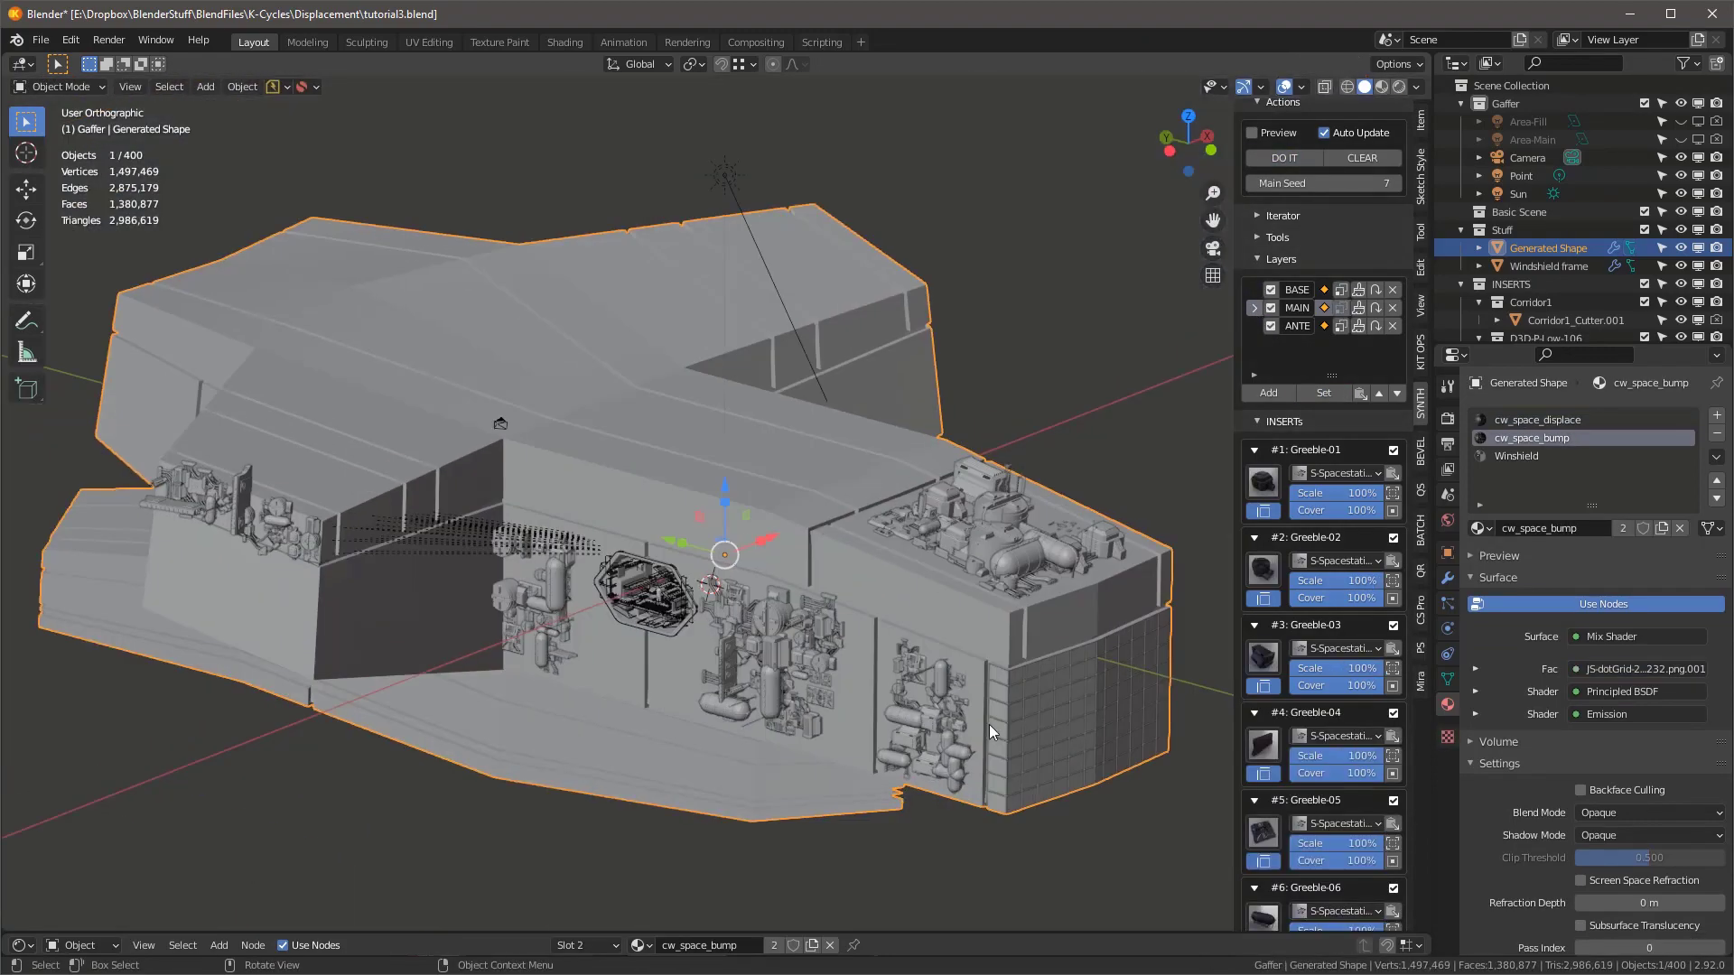
scroll(898, 561, up, 12)
scroll(898, 560, down, 5)
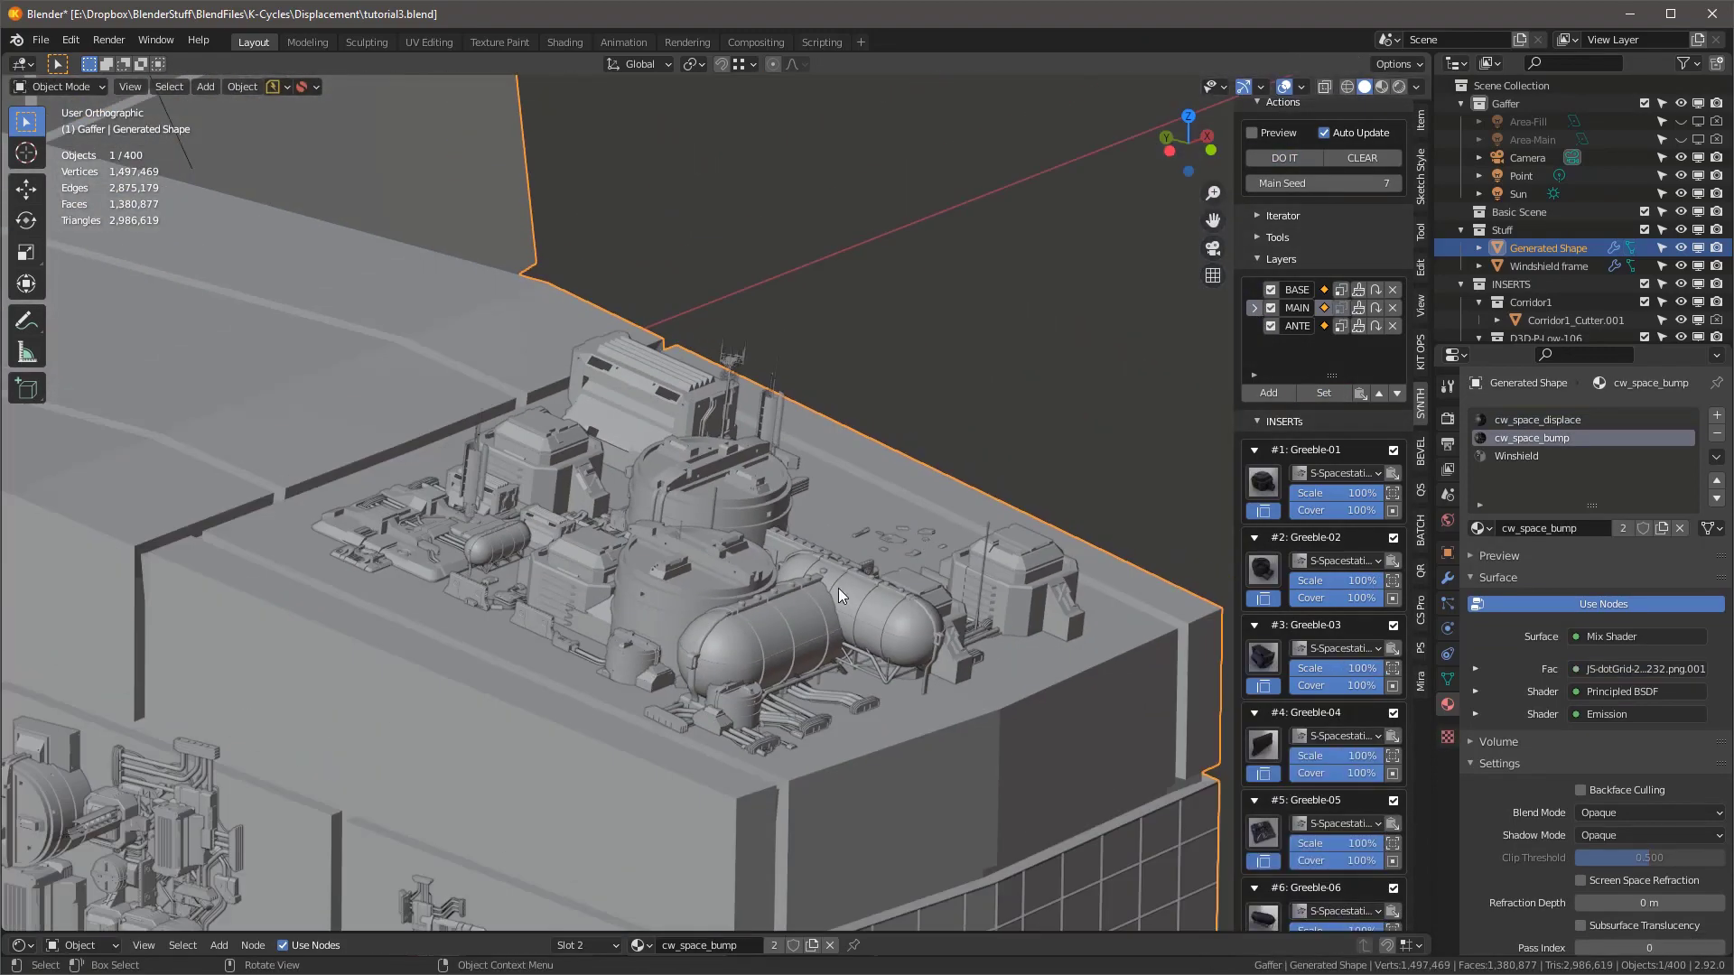
- Set the ANTE layer's random placement amount to 30
click(1255, 326)
scroll(1243, 654, down, 5)
click(1325, 583)
text(30)
key(Return)
scroll(651, 542, down, 4)
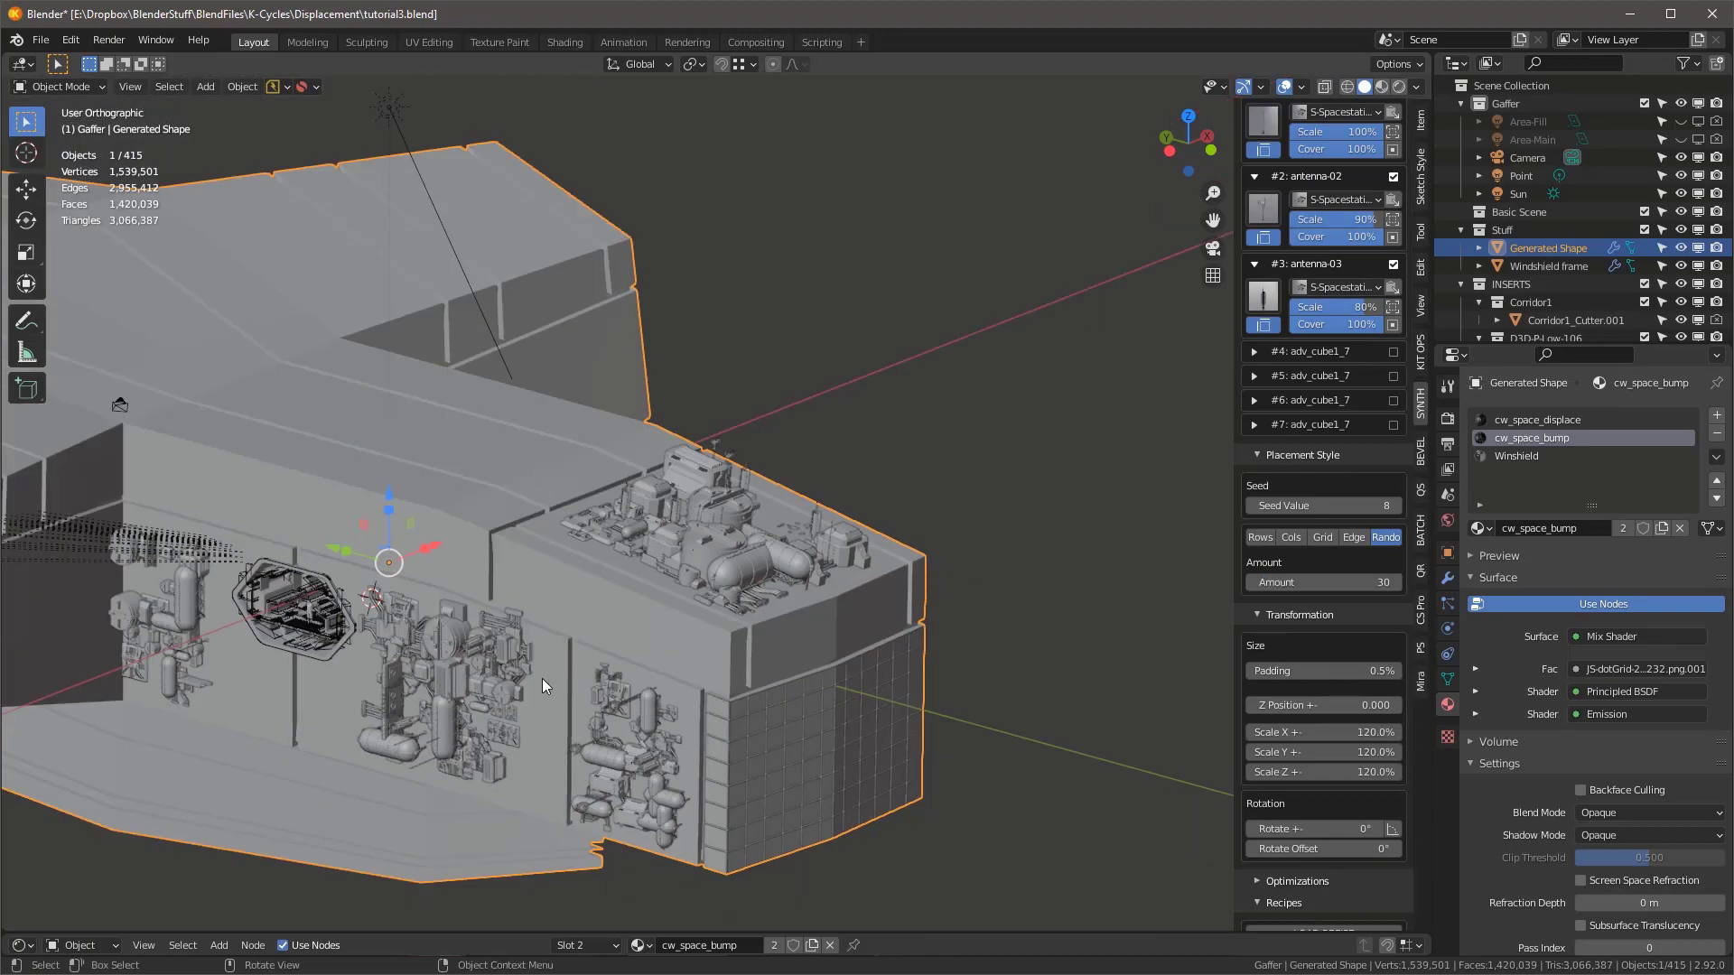
- Add face regions on the rear and middle of the hull's top to the selection and regenerate all three layers
middle_drag(542, 679, 678, 696)
scroll(1301, 587, up, 5)
key(Tab)
scroll(273, 680, up, 5)
shift+click(120, 631)
ctrl+shift+click(567, 696)
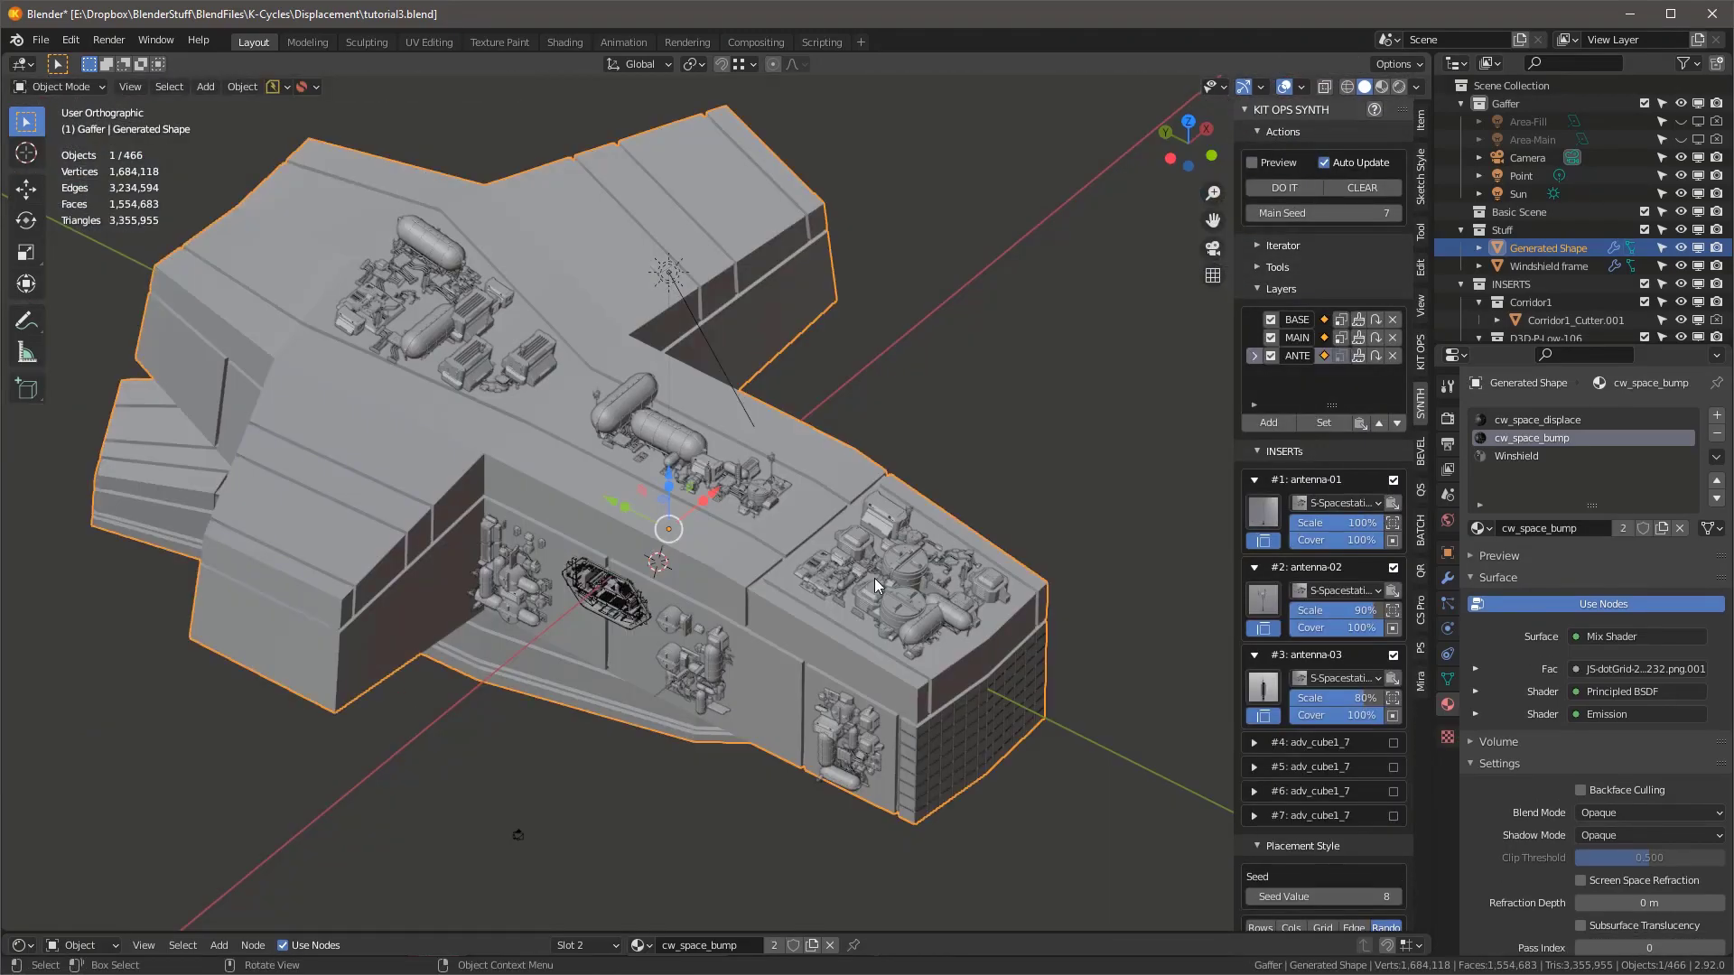
middle_drag(518, 832, 379, 534)
- Add a face region on the wing's outer side to the selection, assign it to the layers, and regenerate the INSERTs
key(Tab)
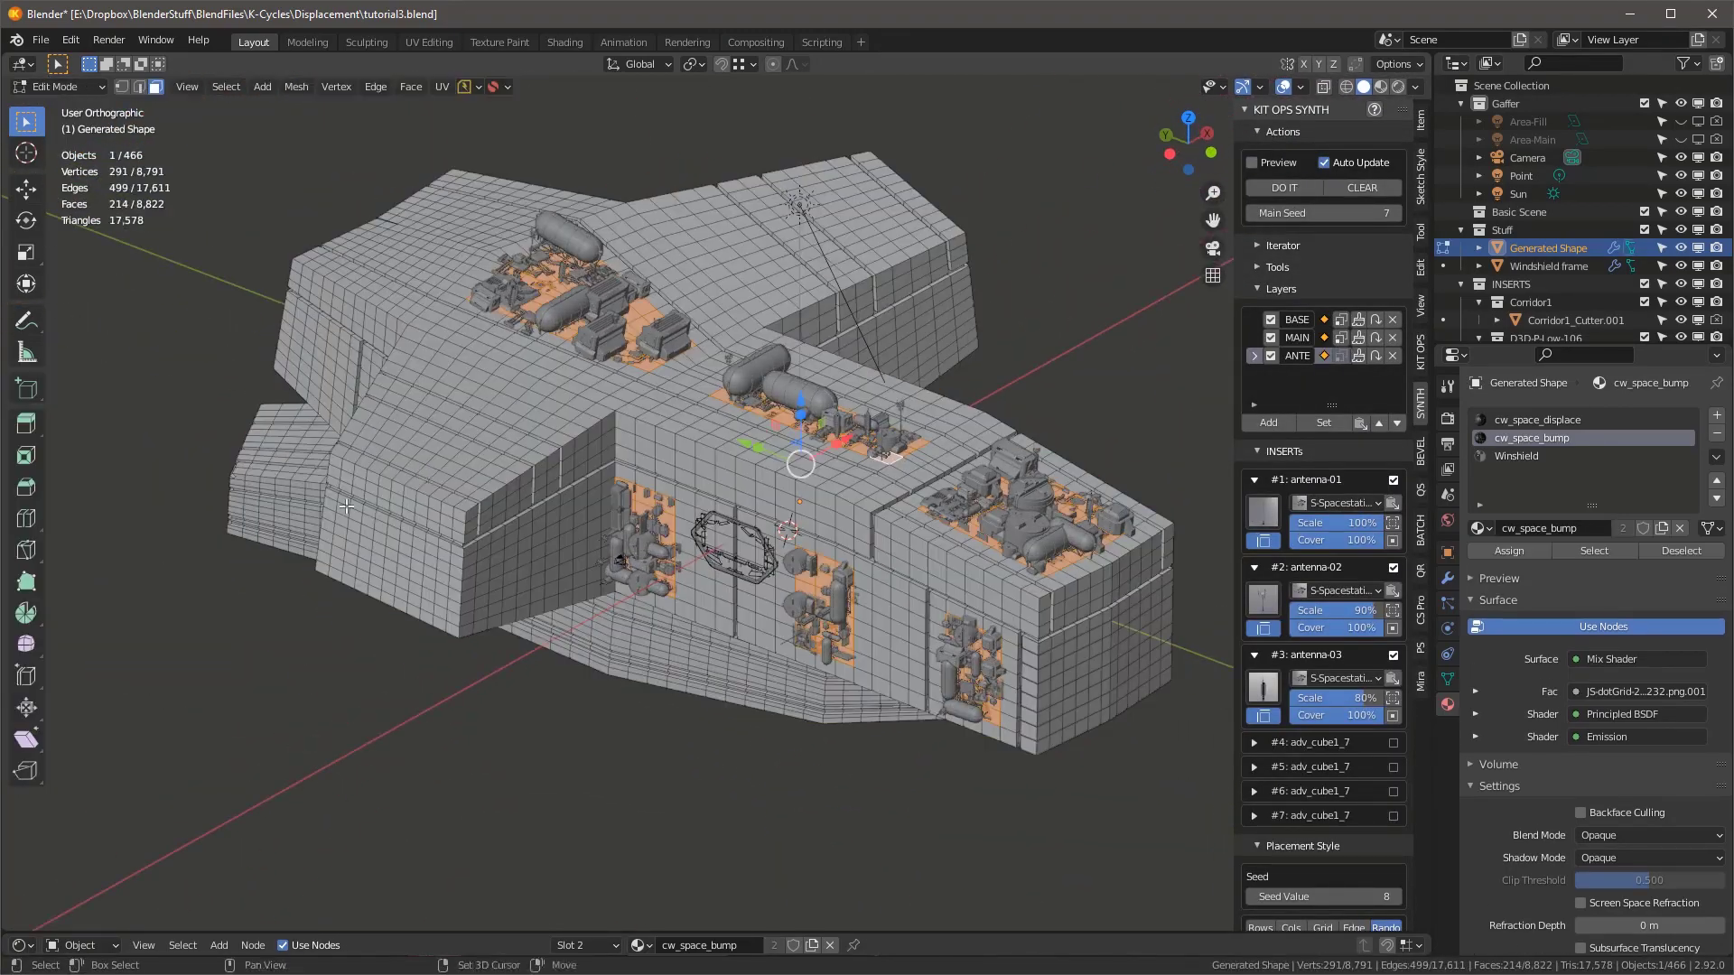
shift+click(342, 511)
ctrl+shift+click(427, 606)
click(1325, 339)
click(1325, 320)
click(1292, 191)
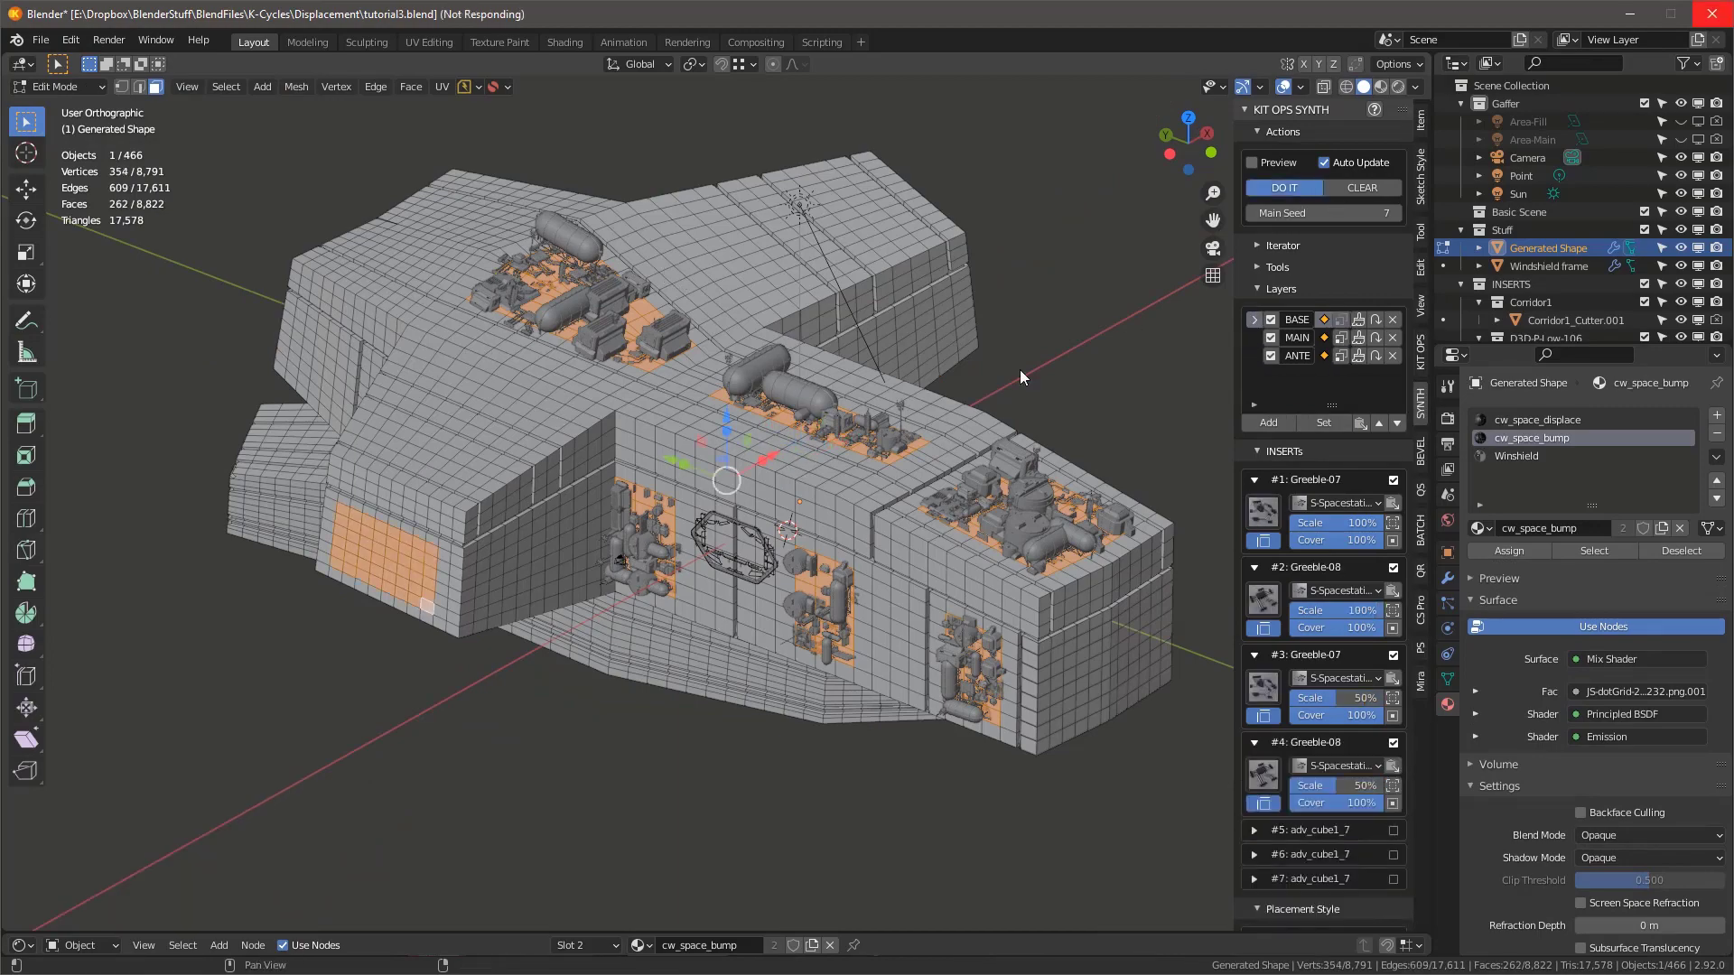
middle_drag(961, 186, 367, 500)
scroll(1364, 820, down, 5)
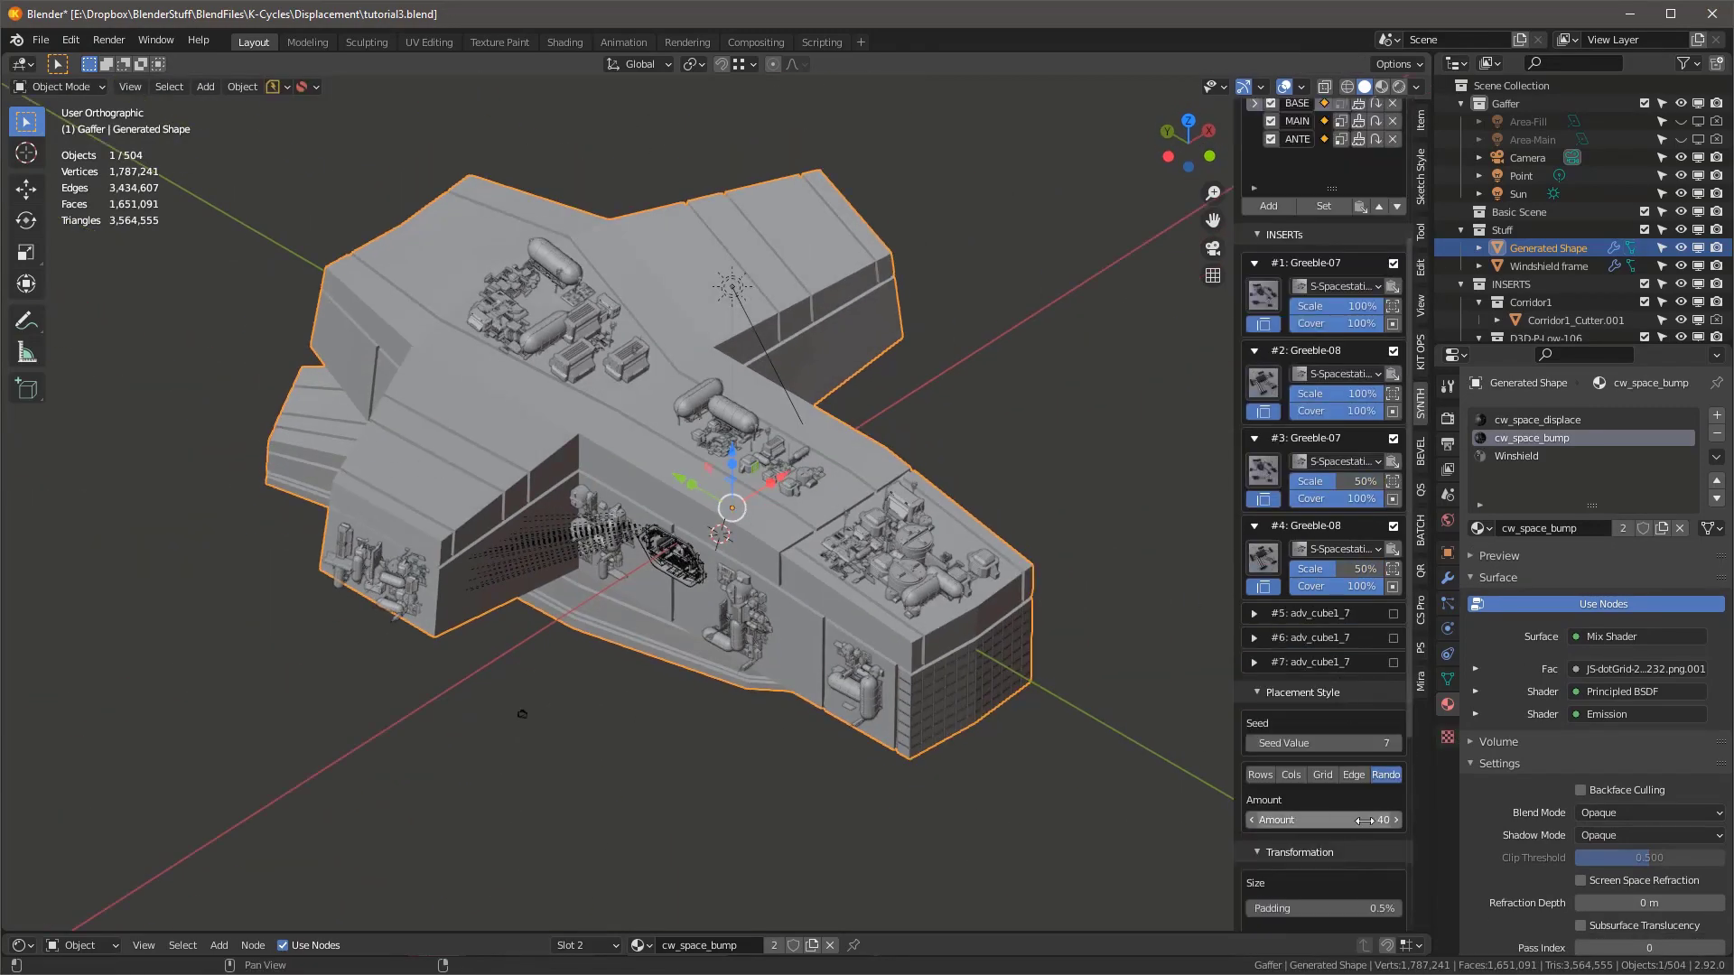
- Set the BASE layer's random placement amount to 60
click(1364, 820)
text(60)
scroll(1328, 722, up, 2)
scroll(934, 535, up, 6)
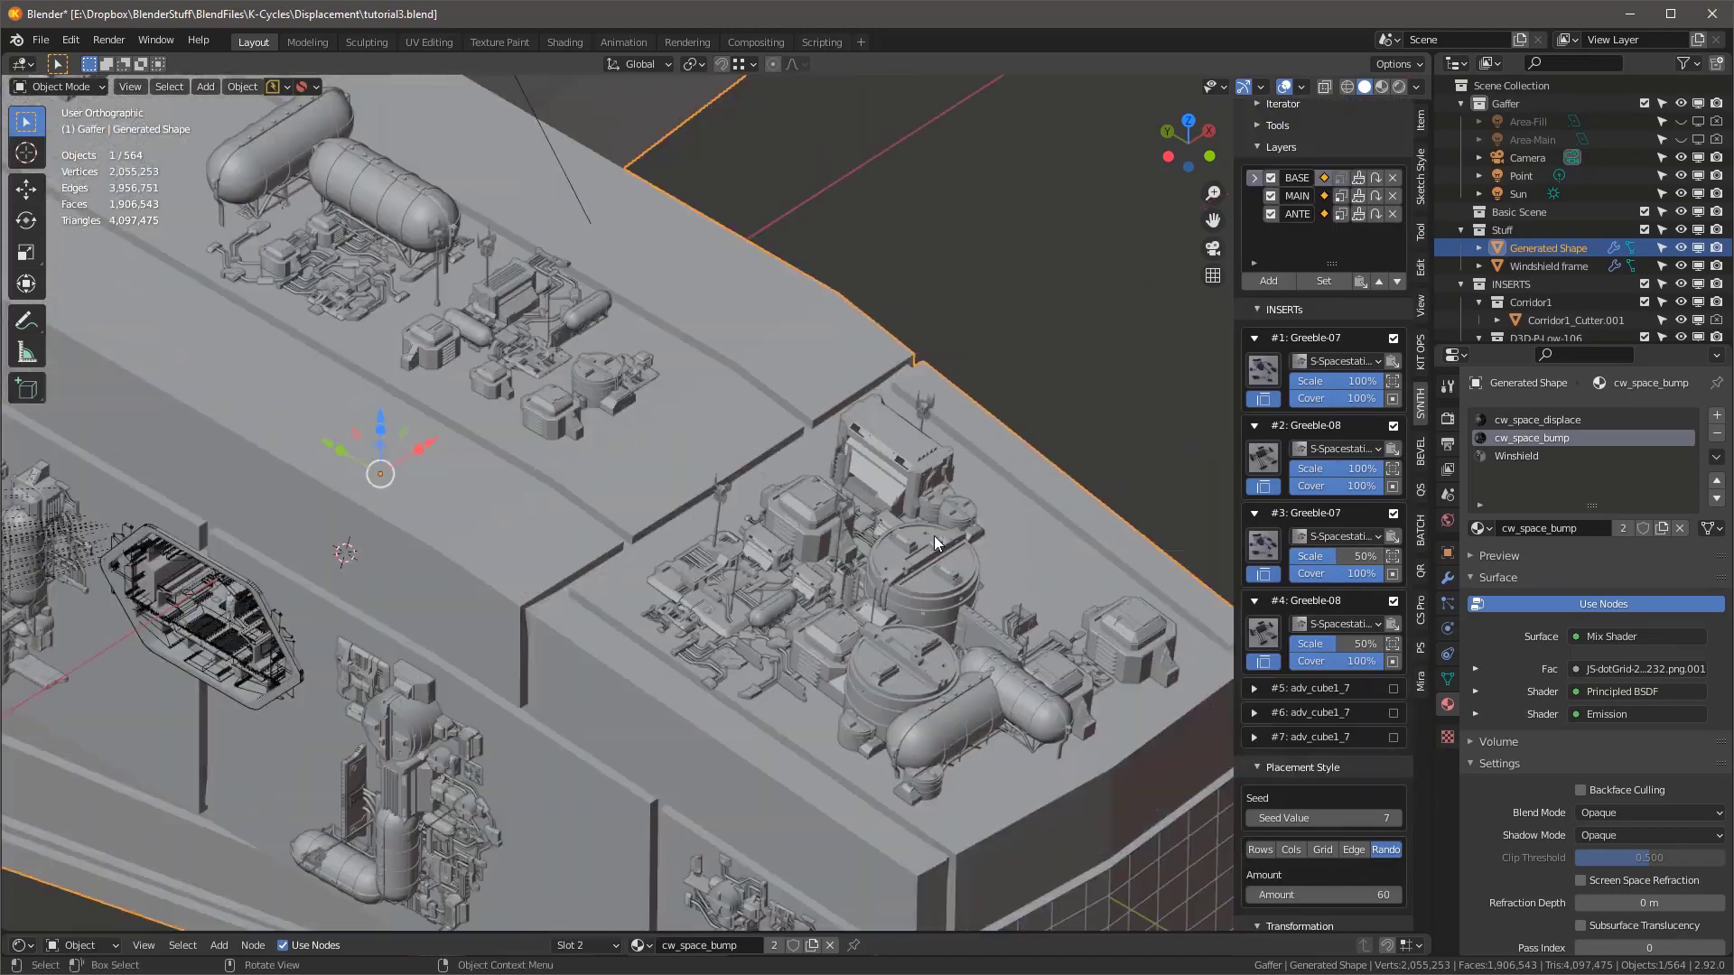
middle_drag(934, 535, 937, 566)
scroll(938, 565, down, 1)
- Set the BASE layer's random placement amount to 120 and select the MAIN layer
scroll(1355, 790, down, 3)
click(1355, 788)
text(120)
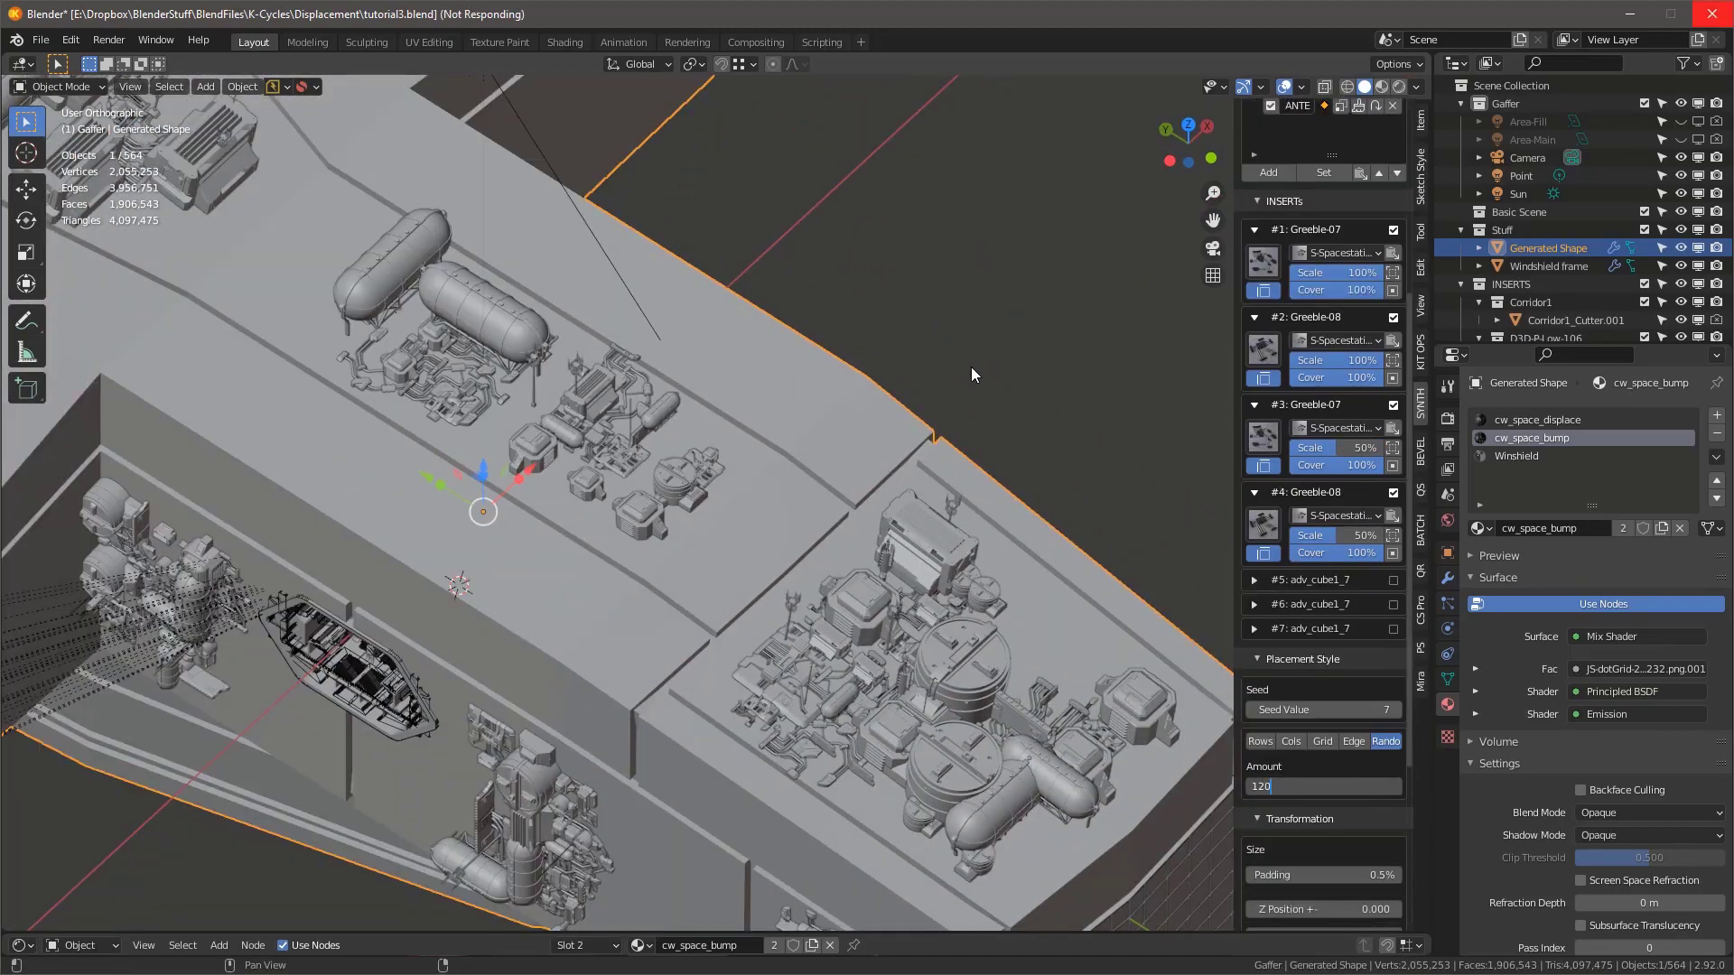
middle_drag(972, 367, 667, 417)
click(1421, 403)
shift+middle_drag(813, 469, 591, 490)
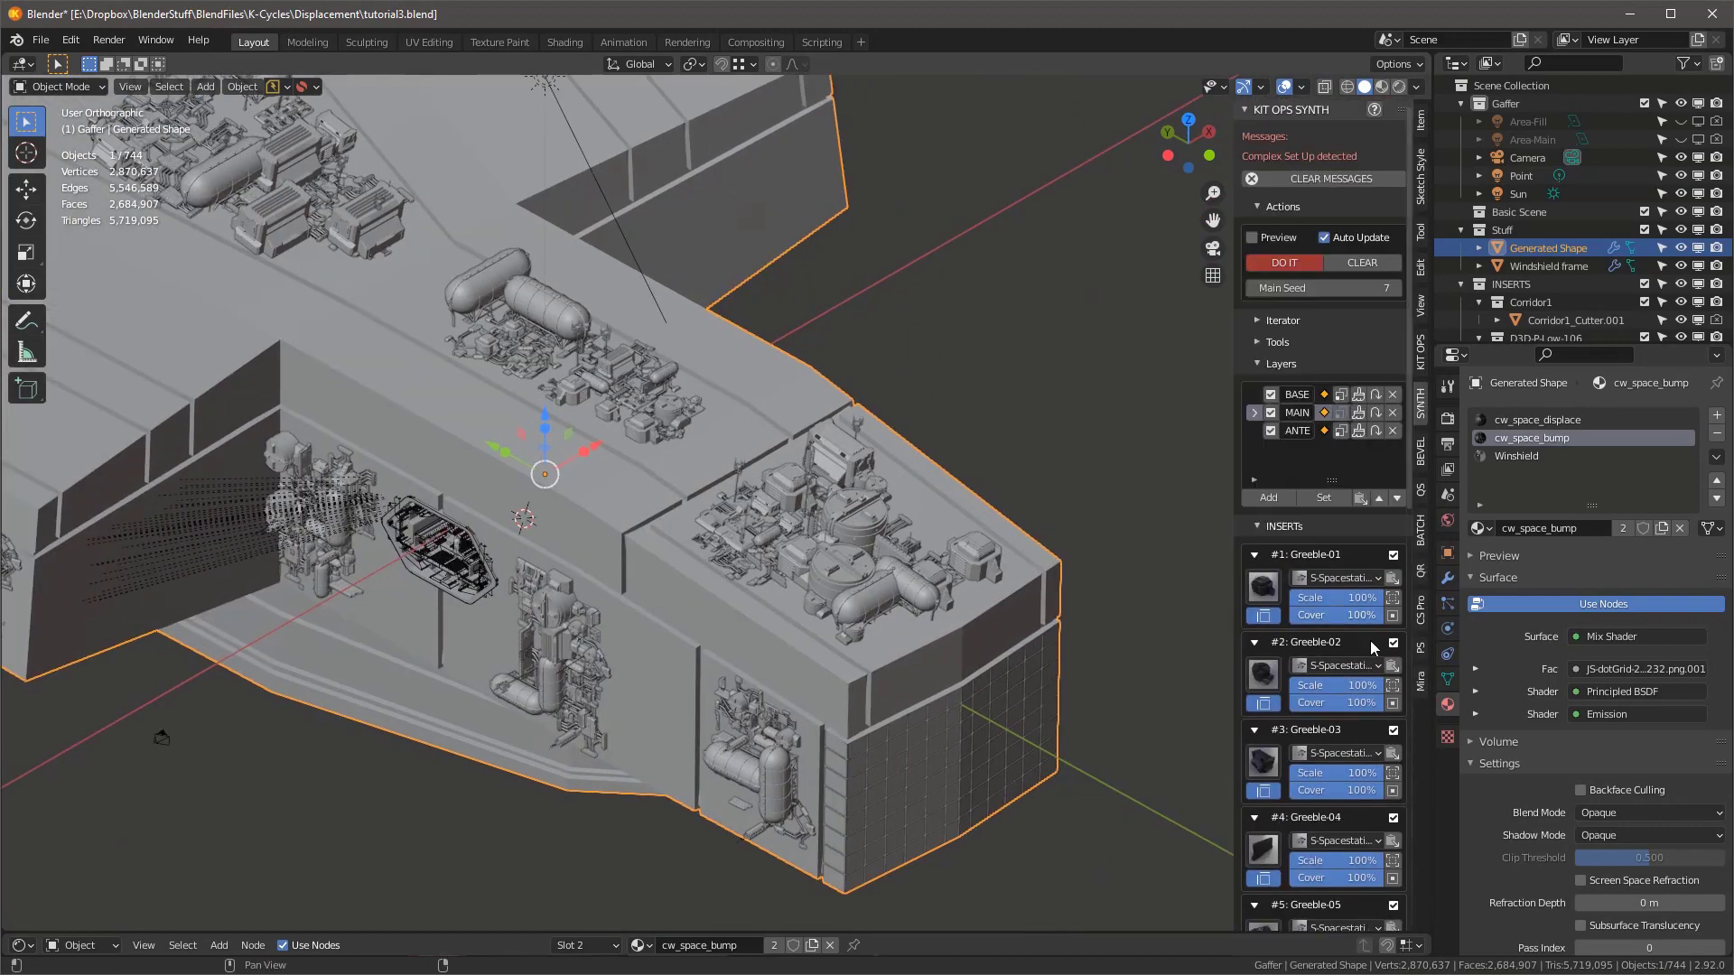
- Set the MAIN layer's seed value to 11 and reduce Greeble-06's cover to 50%
click(1271, 395)
scroll(894, 441, up, 4)
scroll(1348, 620, down, 17)
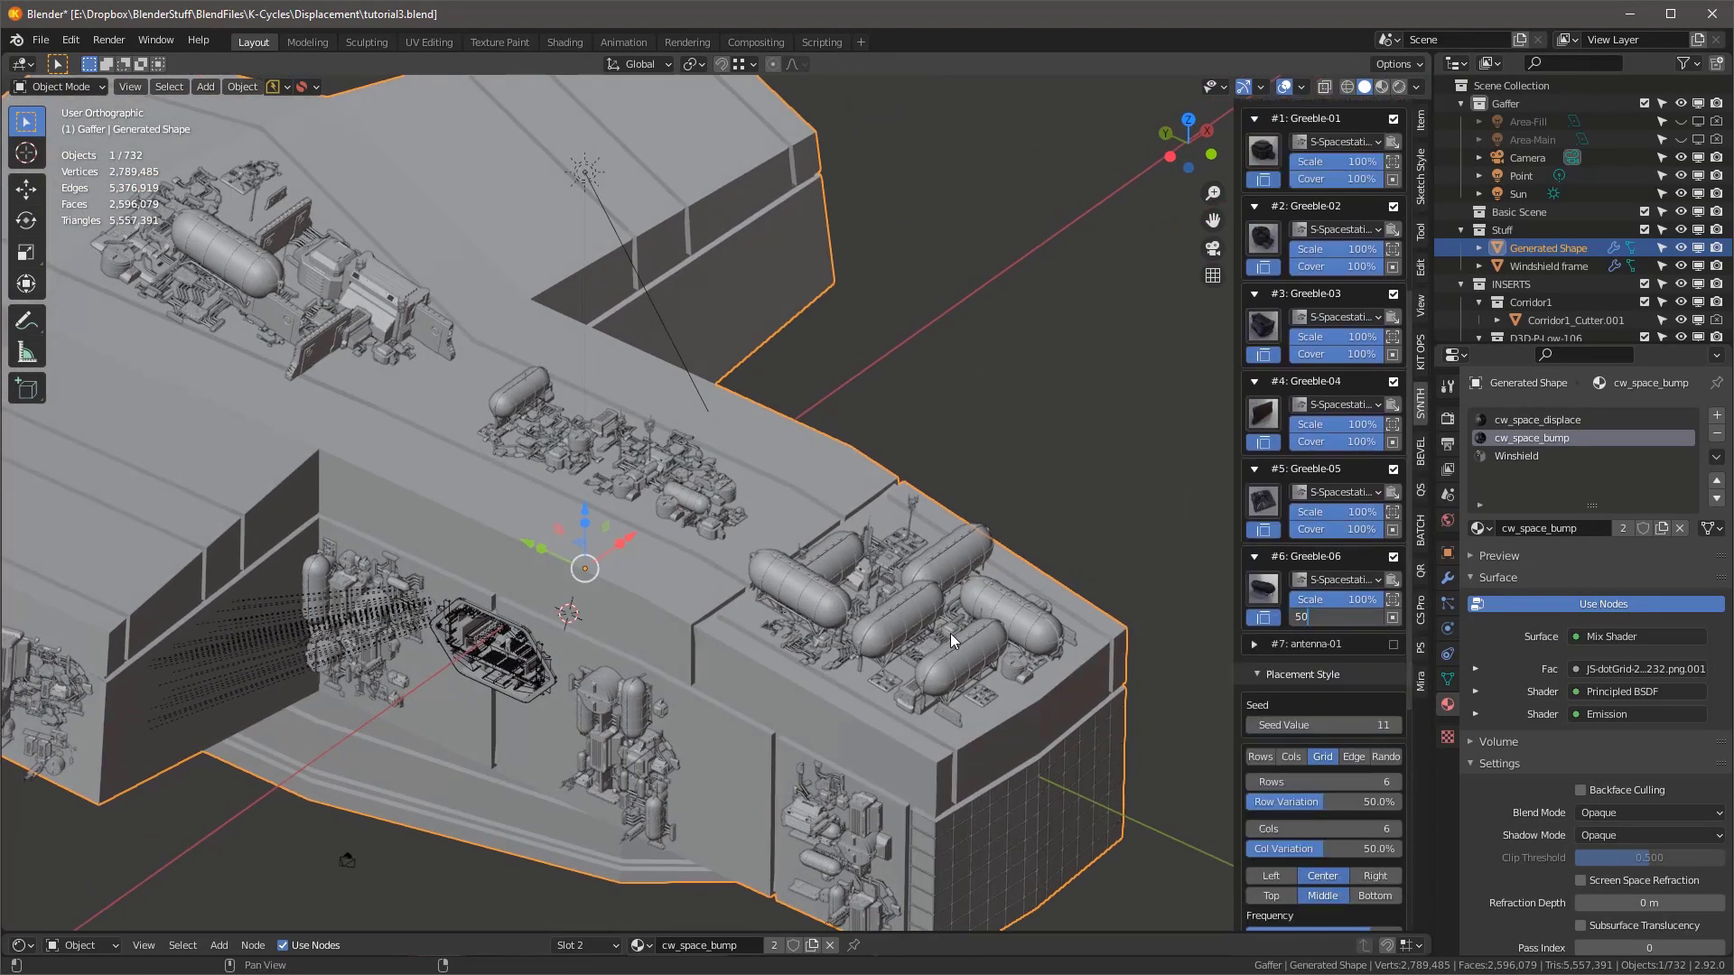
key(Return)
scroll(1337, 592, down, 1)
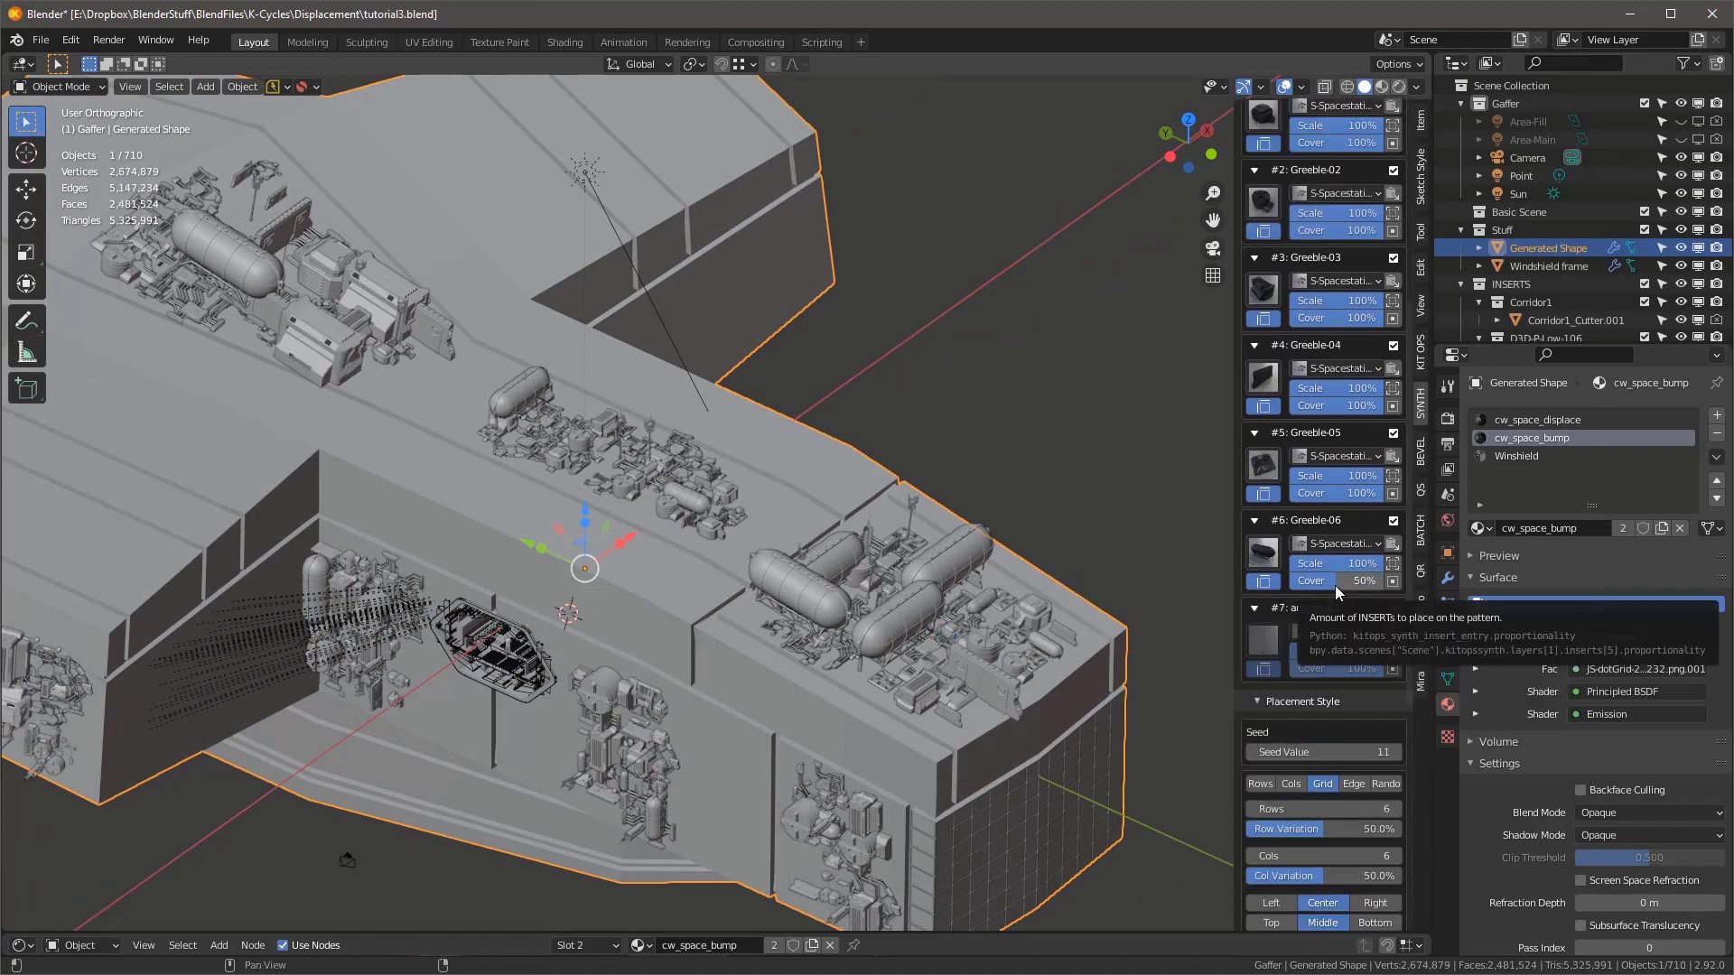
- Advance the MAIN layer's placement seed value to 12
click(1338, 582)
middle_drag(1109, 514, 876, 597)
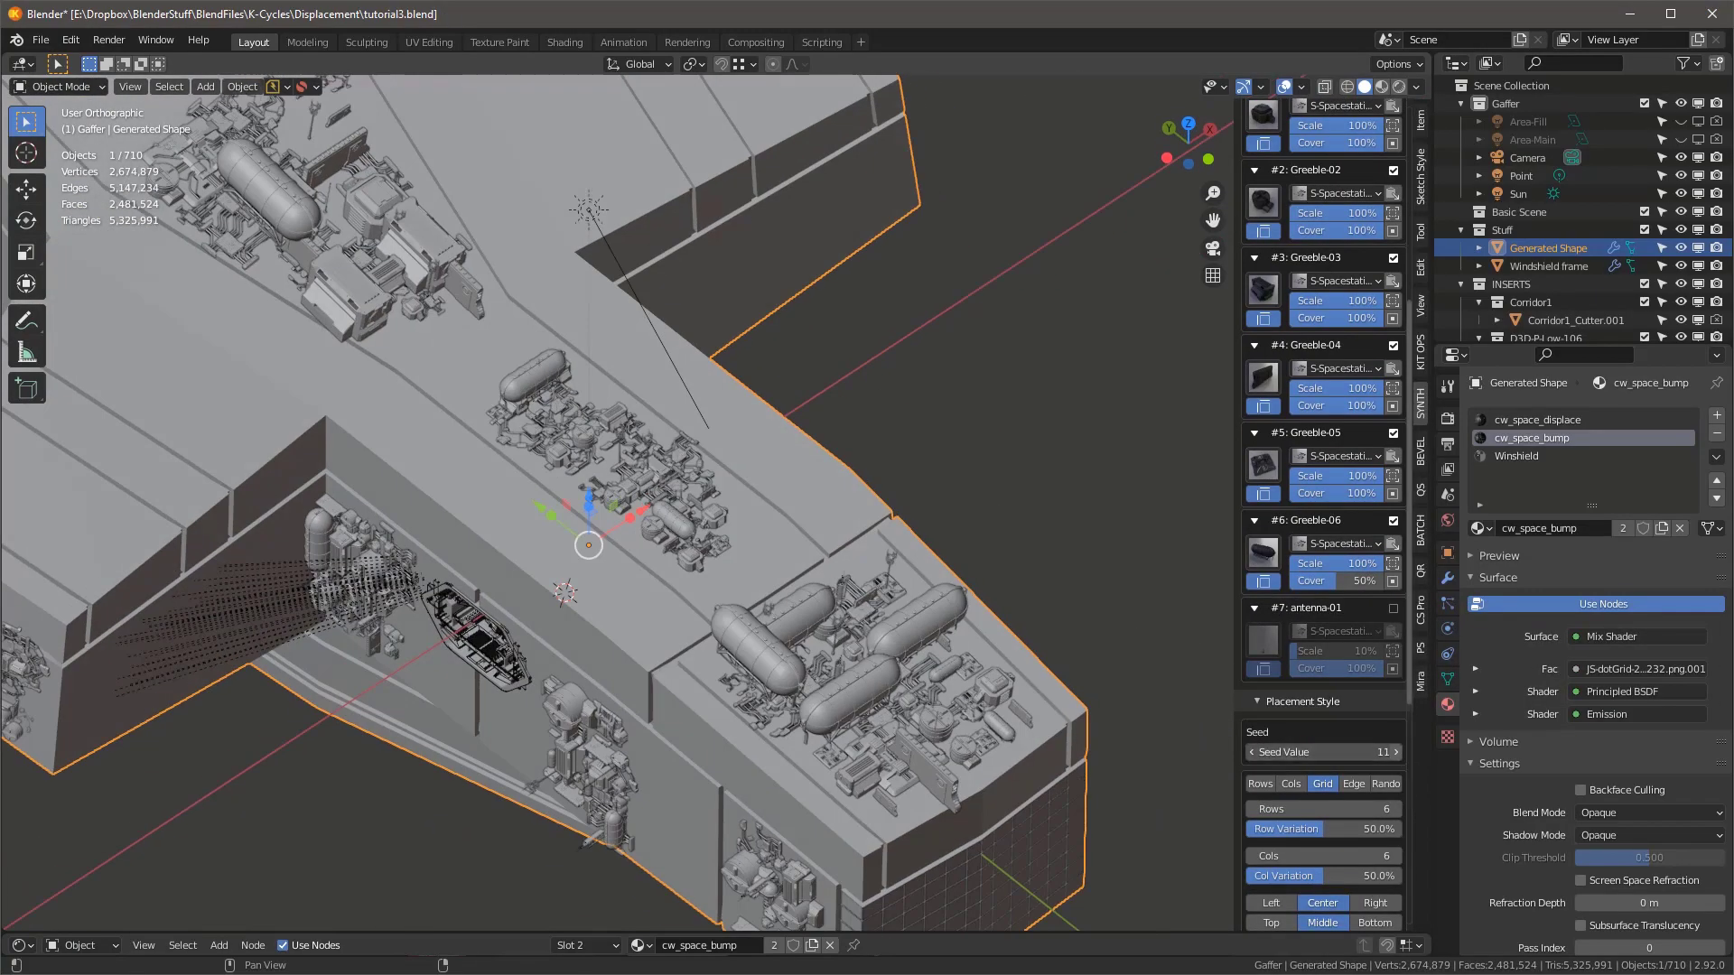
scroll(1011, 518, down, 2)
middle_drag(1011, 518, 1053, 475)
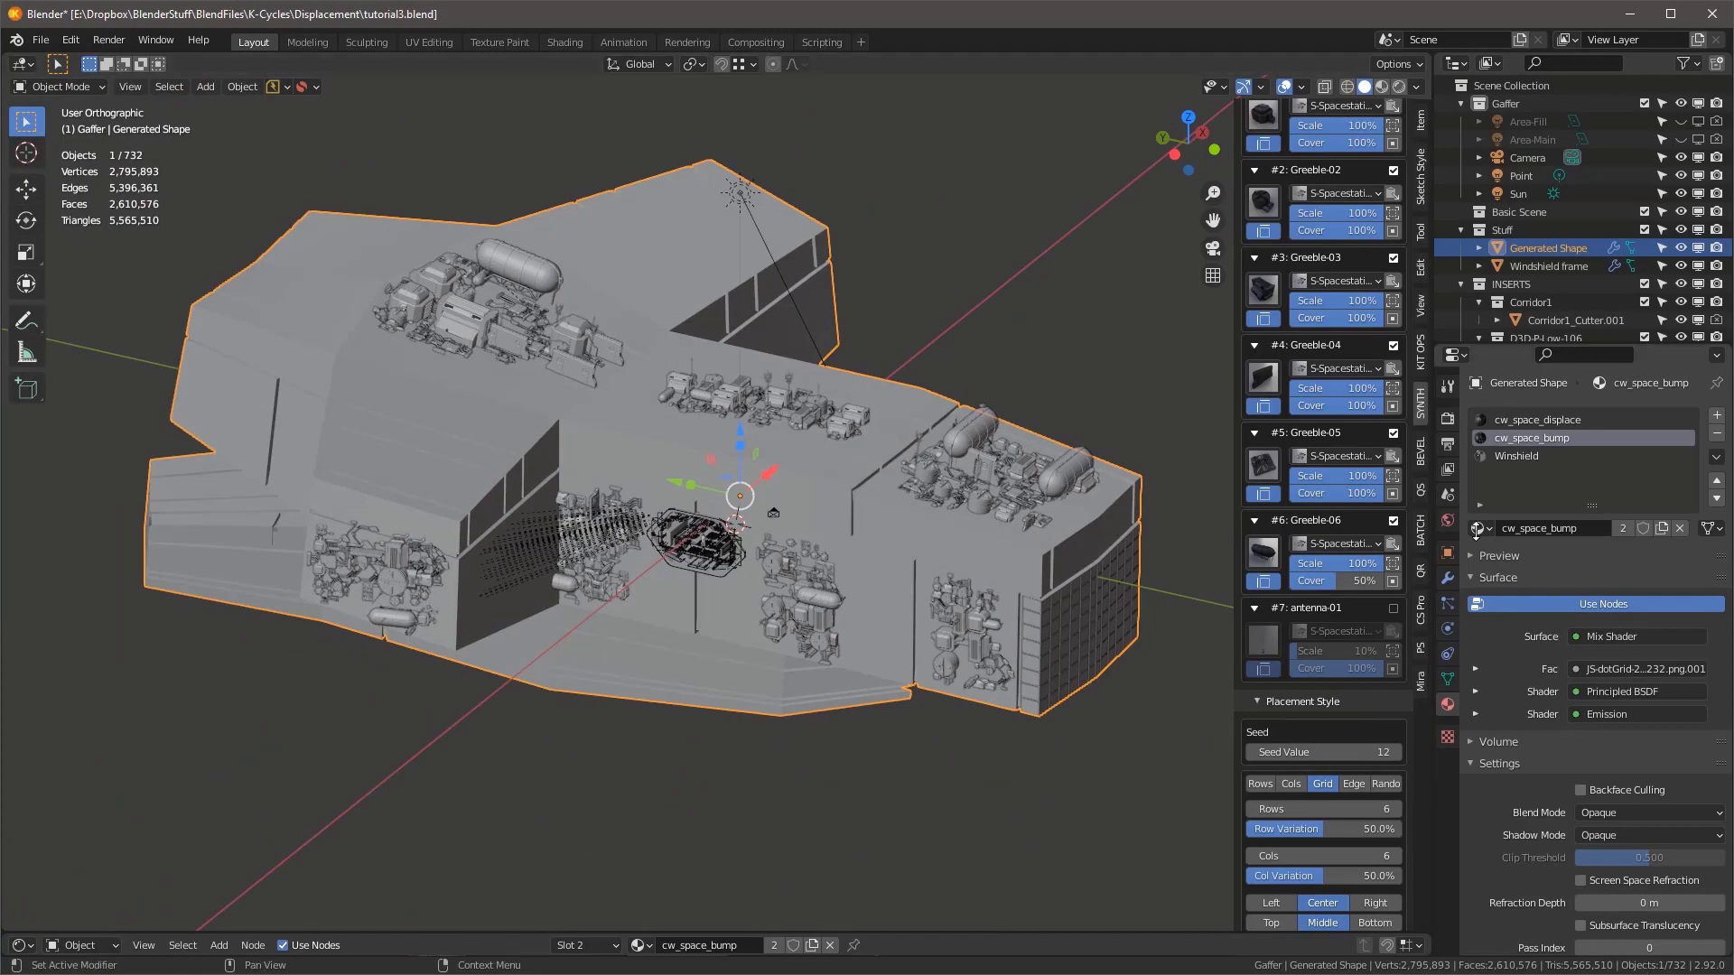
click(1397, 753)
middle_drag(739, 284, 876, 333)
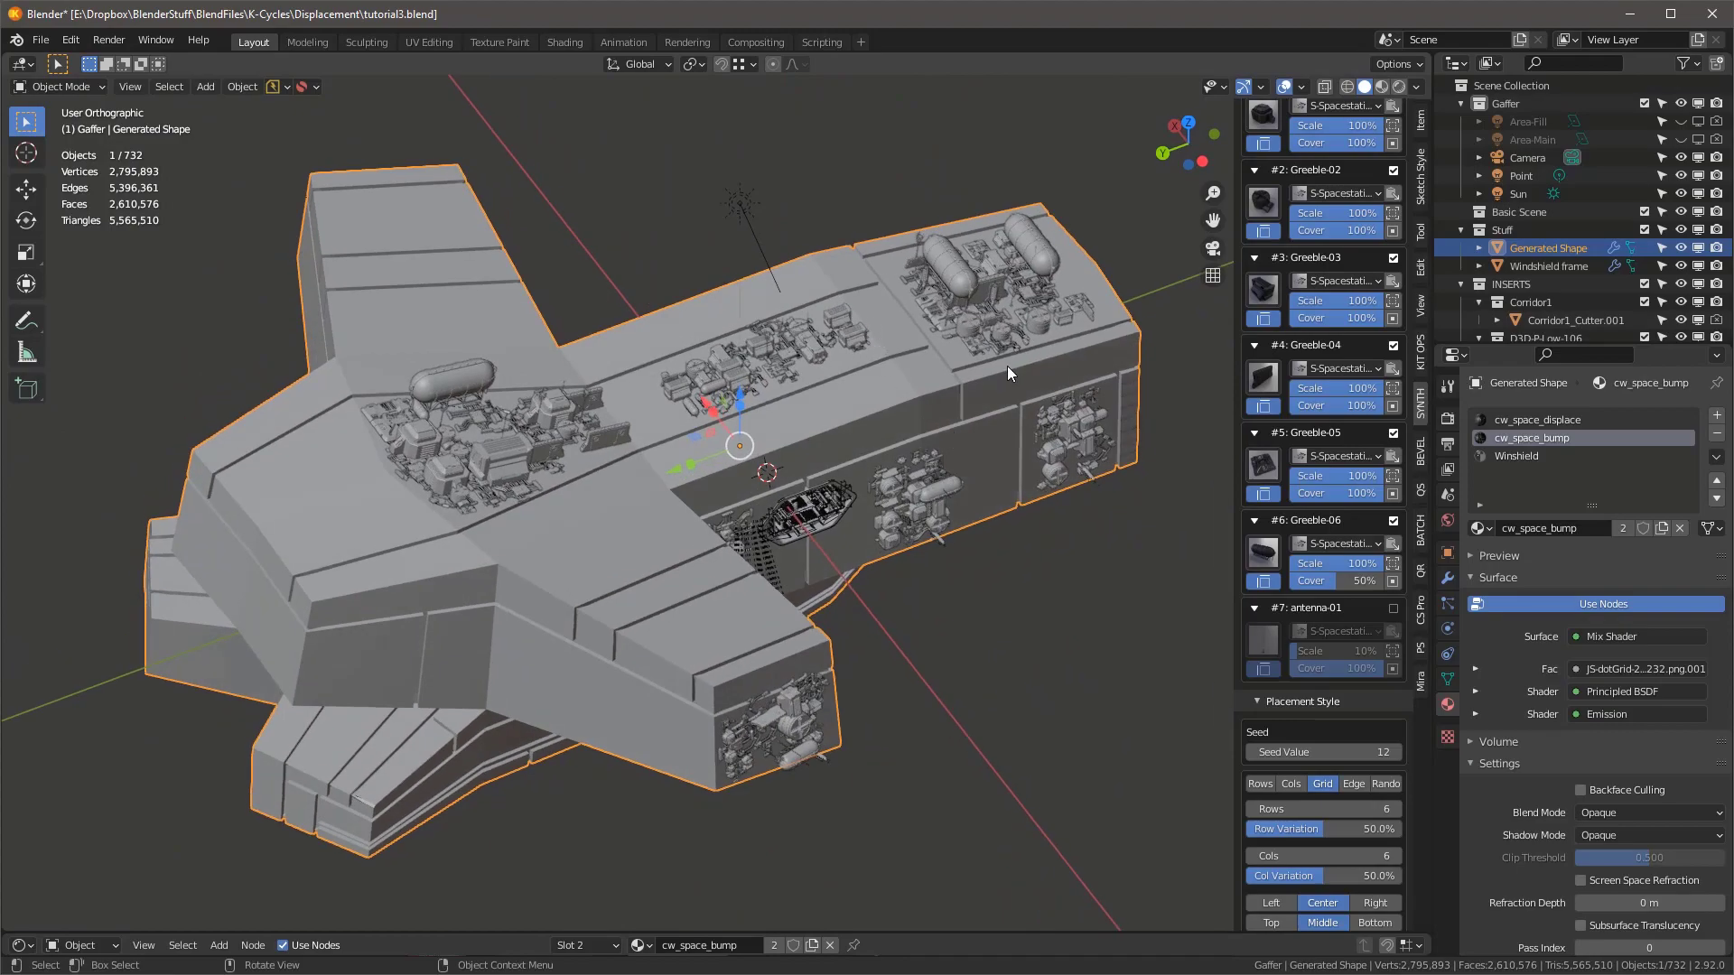
- Switch the view to perspective and examine the rendered hull's displacement and greebles up close and from afar
scroll(1016, 343, up, 1)
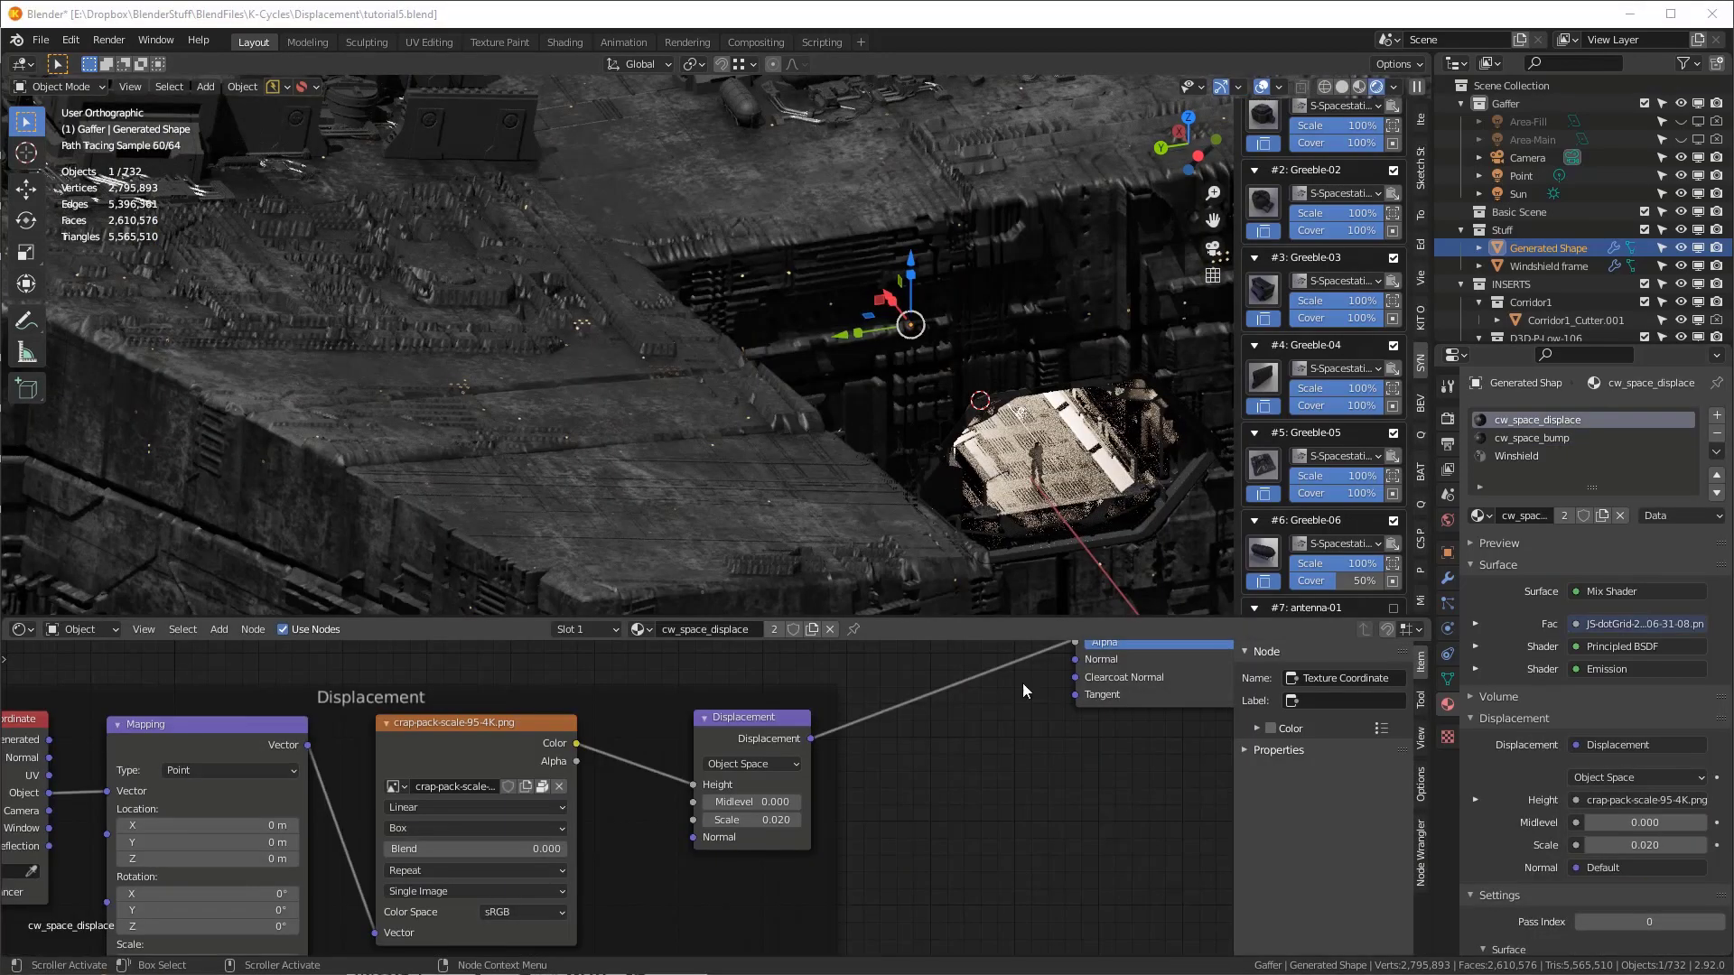
scroll(631, 371, down, 2)
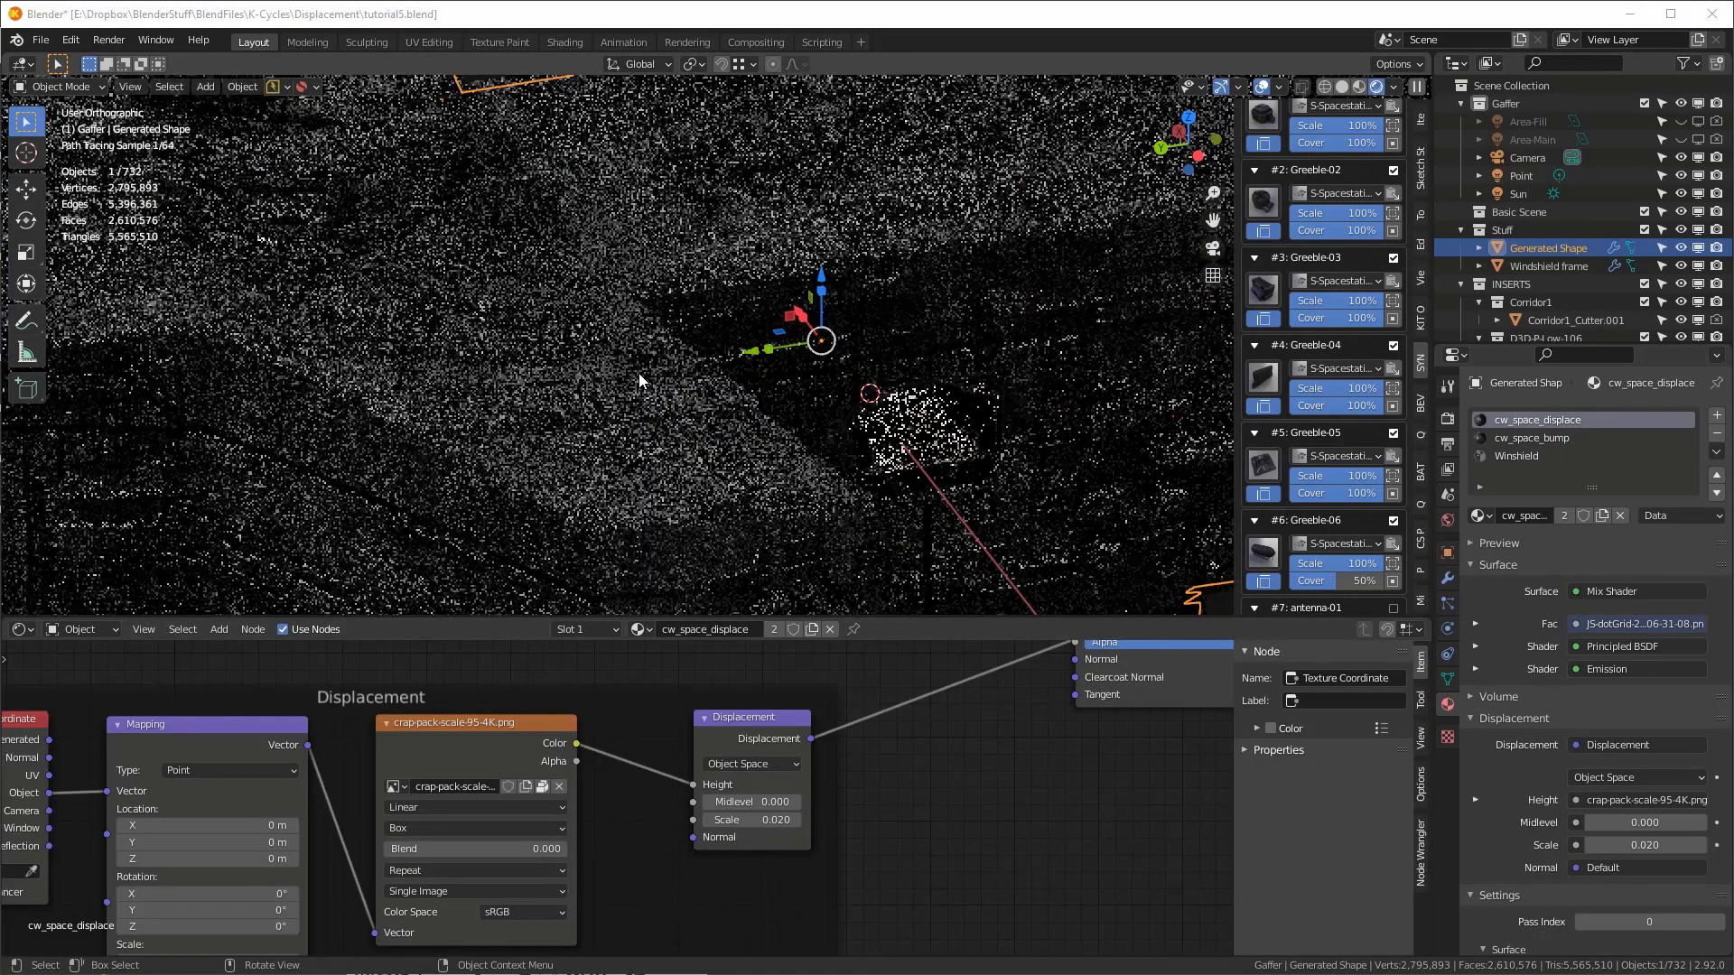
middle_drag(649, 460, 690, 454)
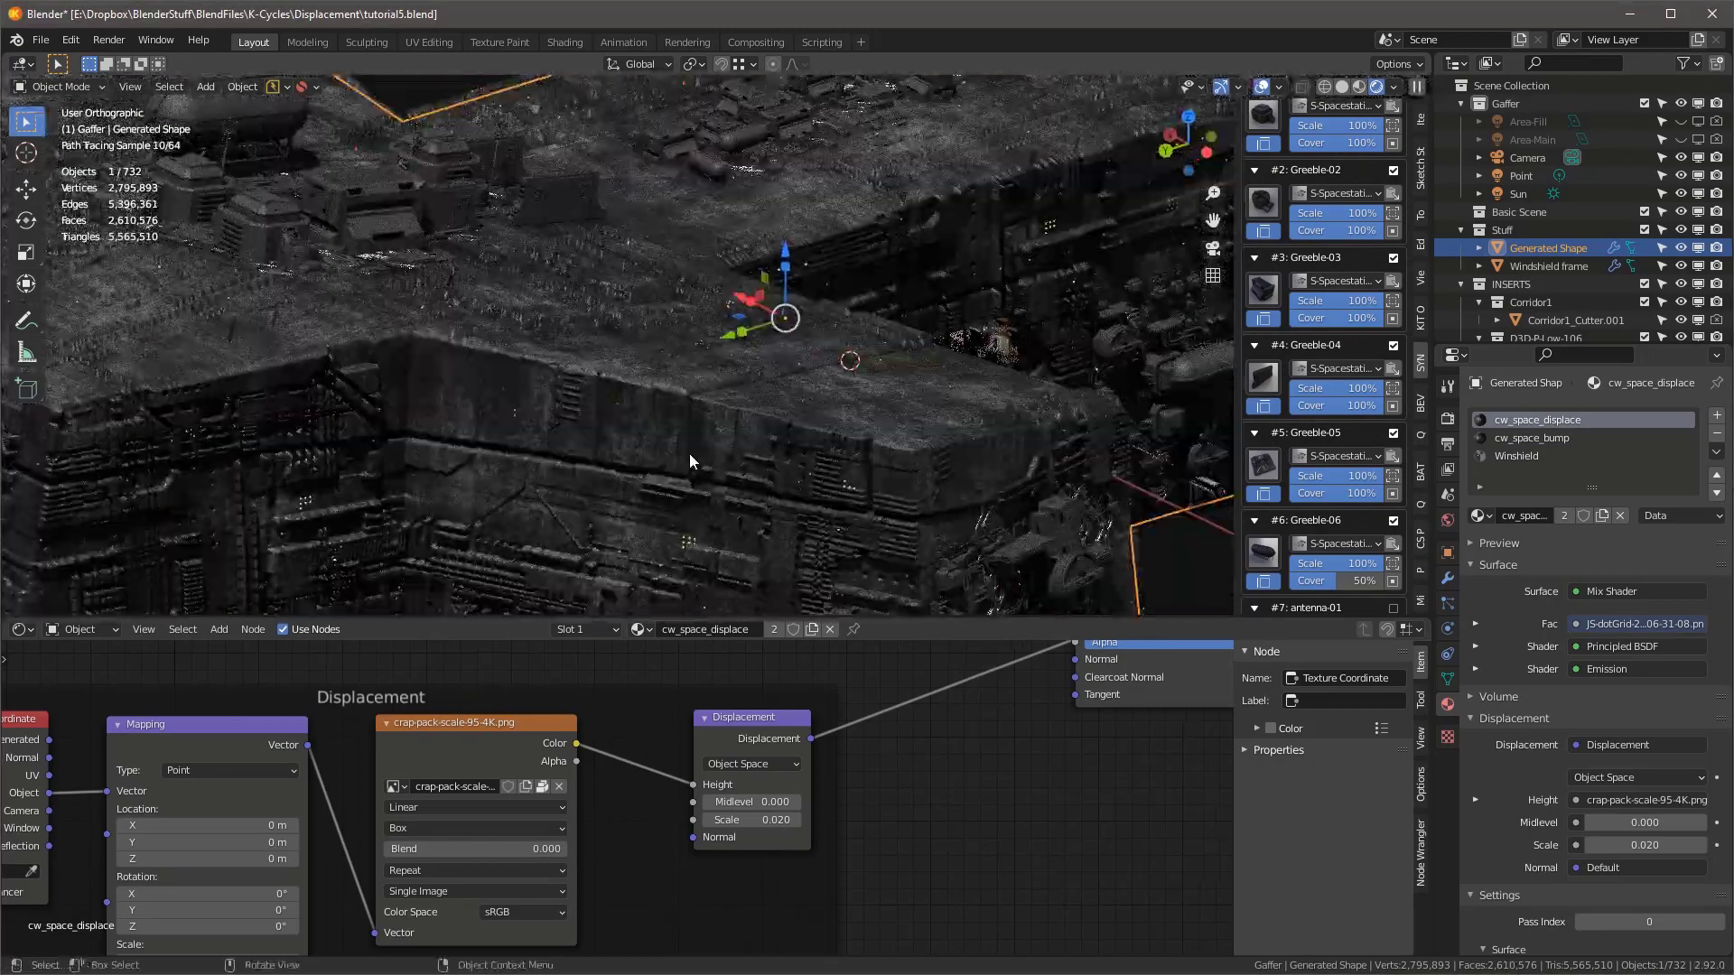
key(KP_5)
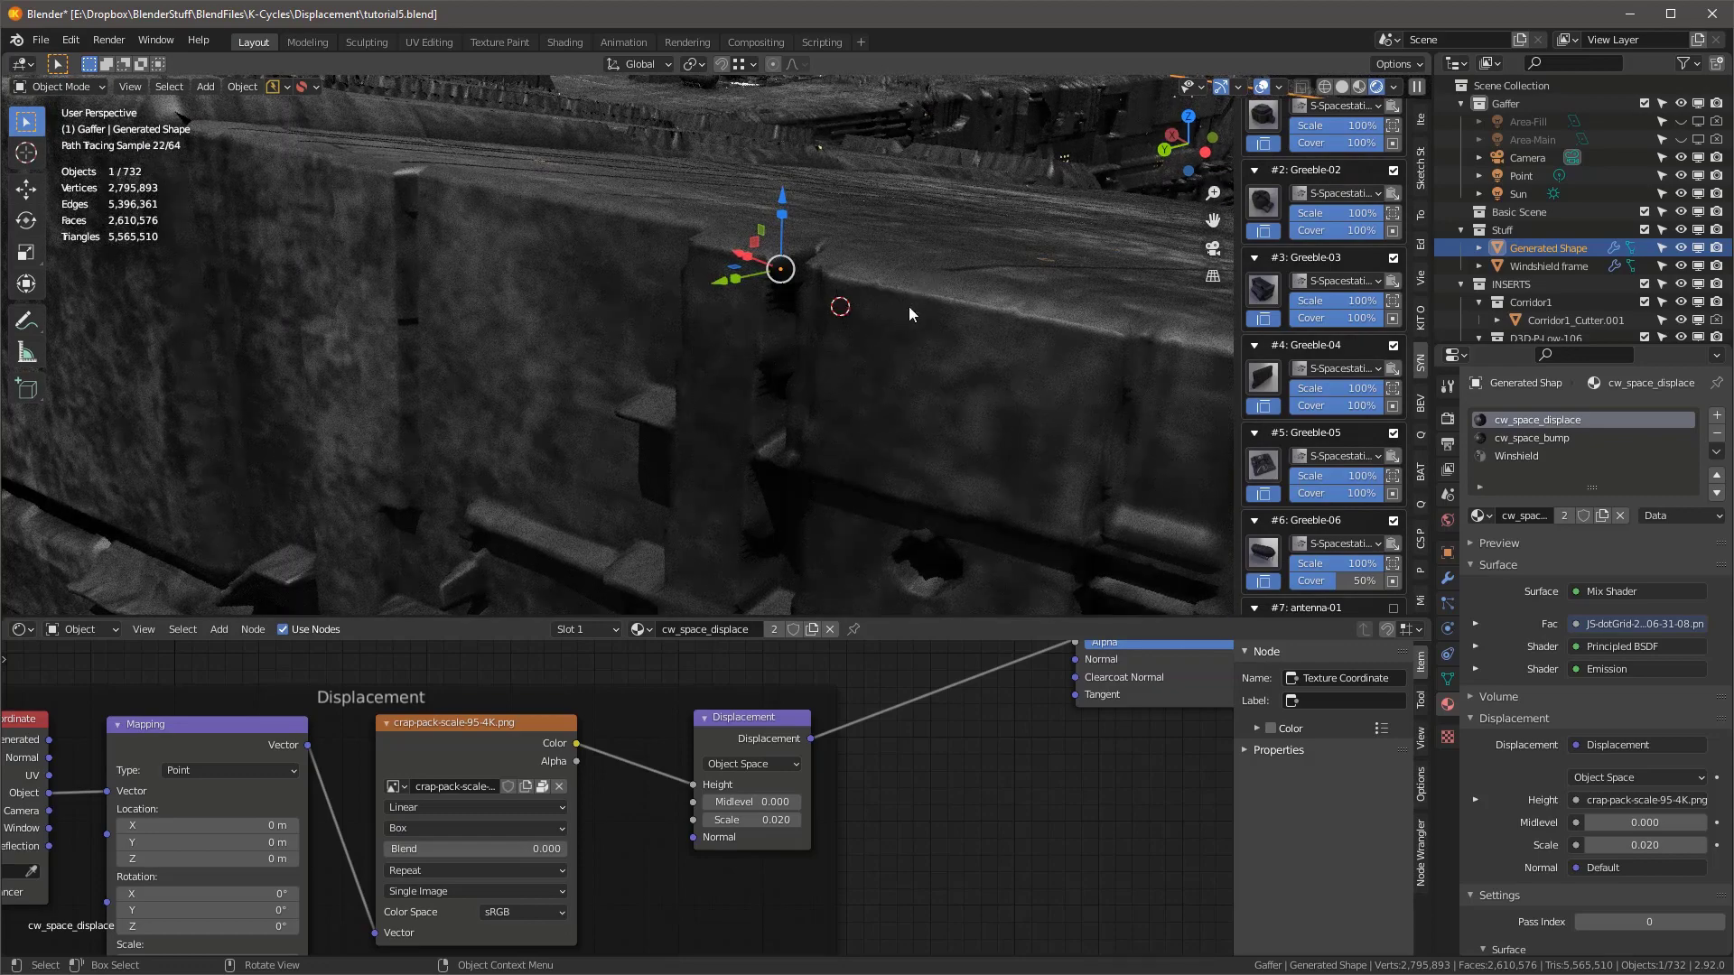
scroll(878, 332, down, 6)
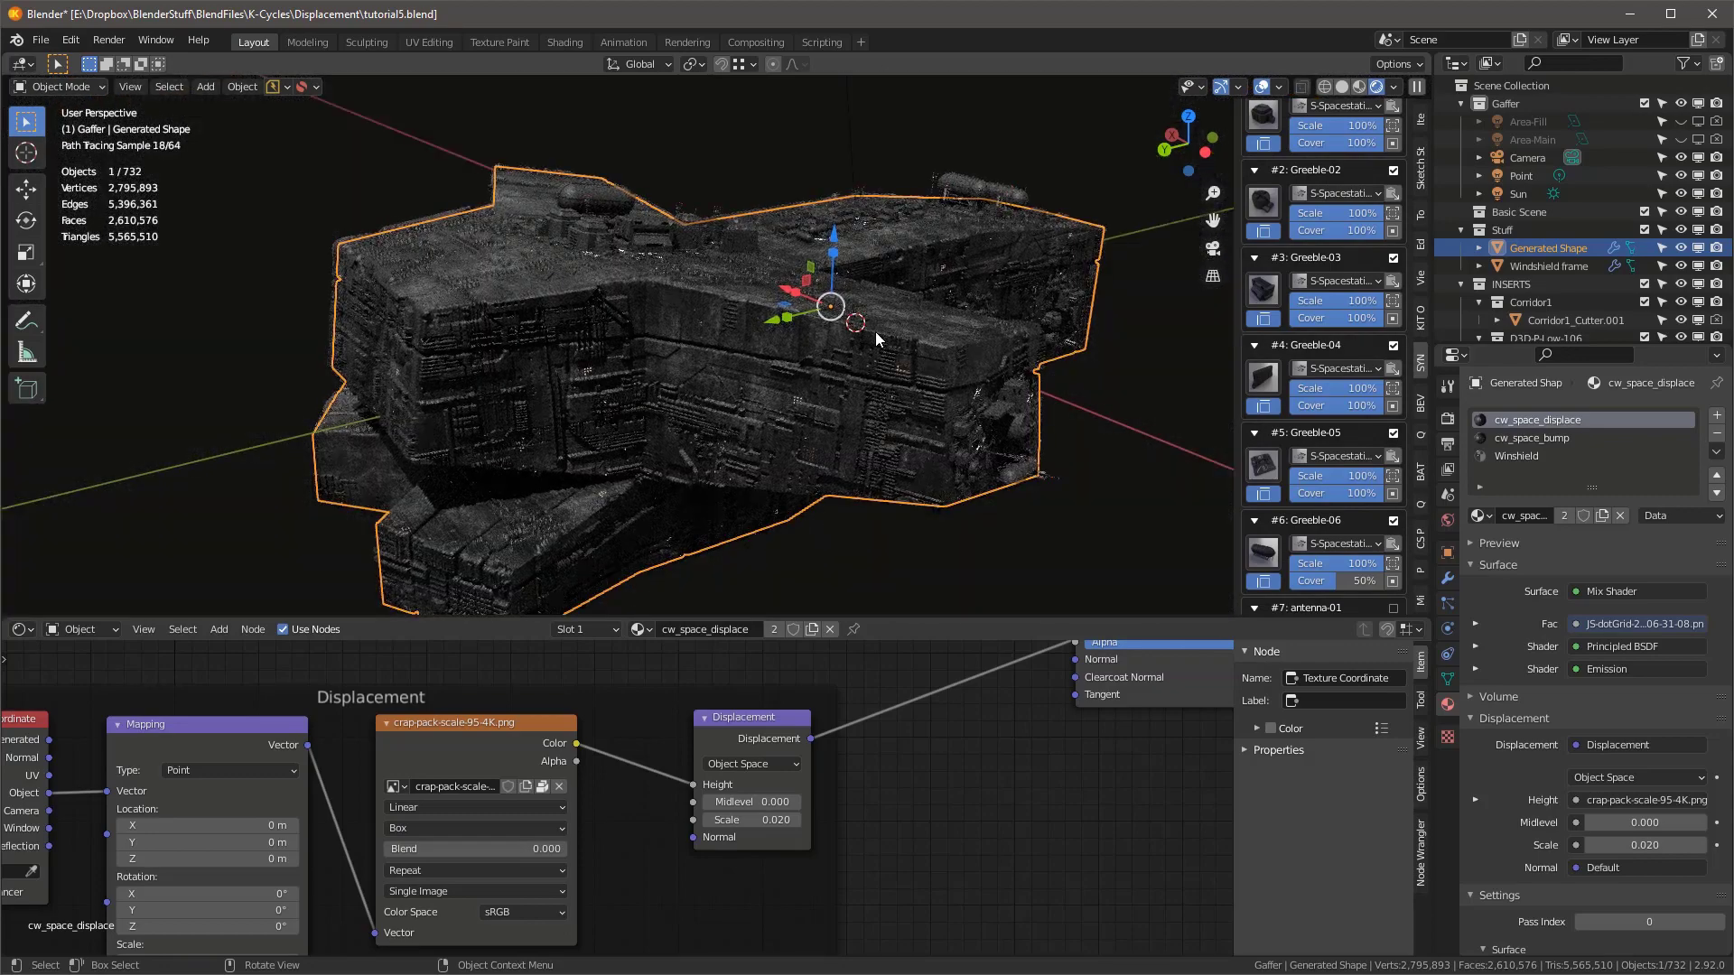
- Try a midlevel of 0.1 in the hull material's Displacement node and inspect the hull's corner edges up close
scroll(876, 365, up, 2)
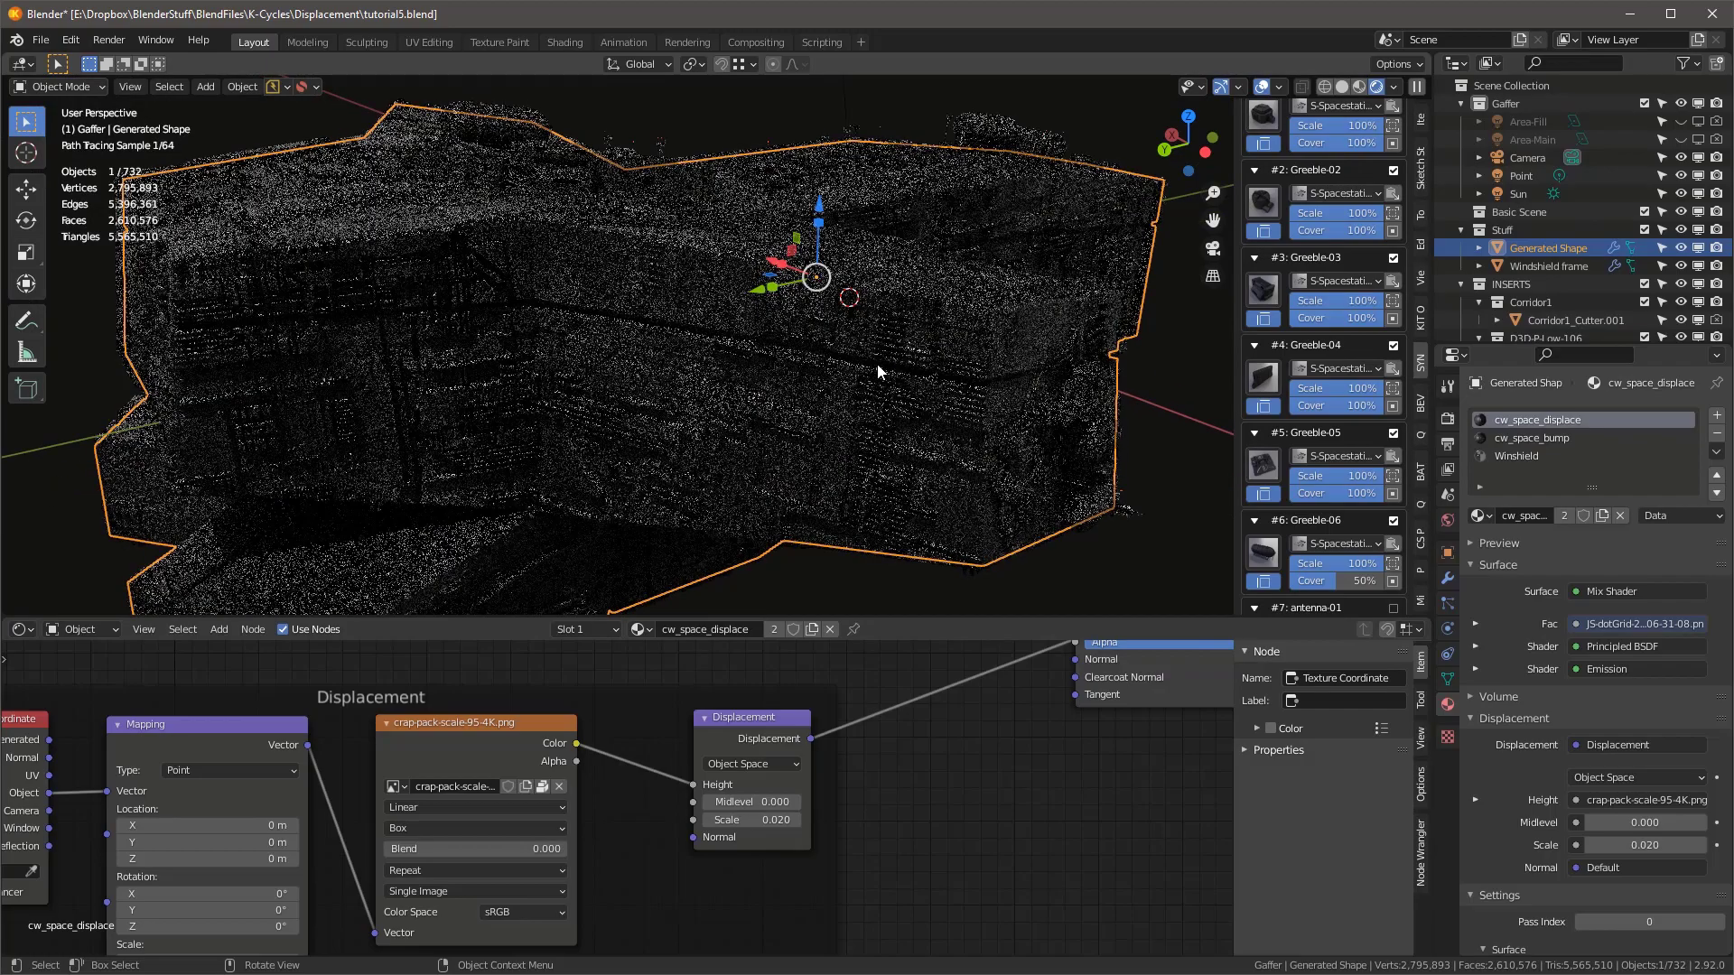
scroll(876, 365, up, 2)
scroll(869, 361, up, 2)
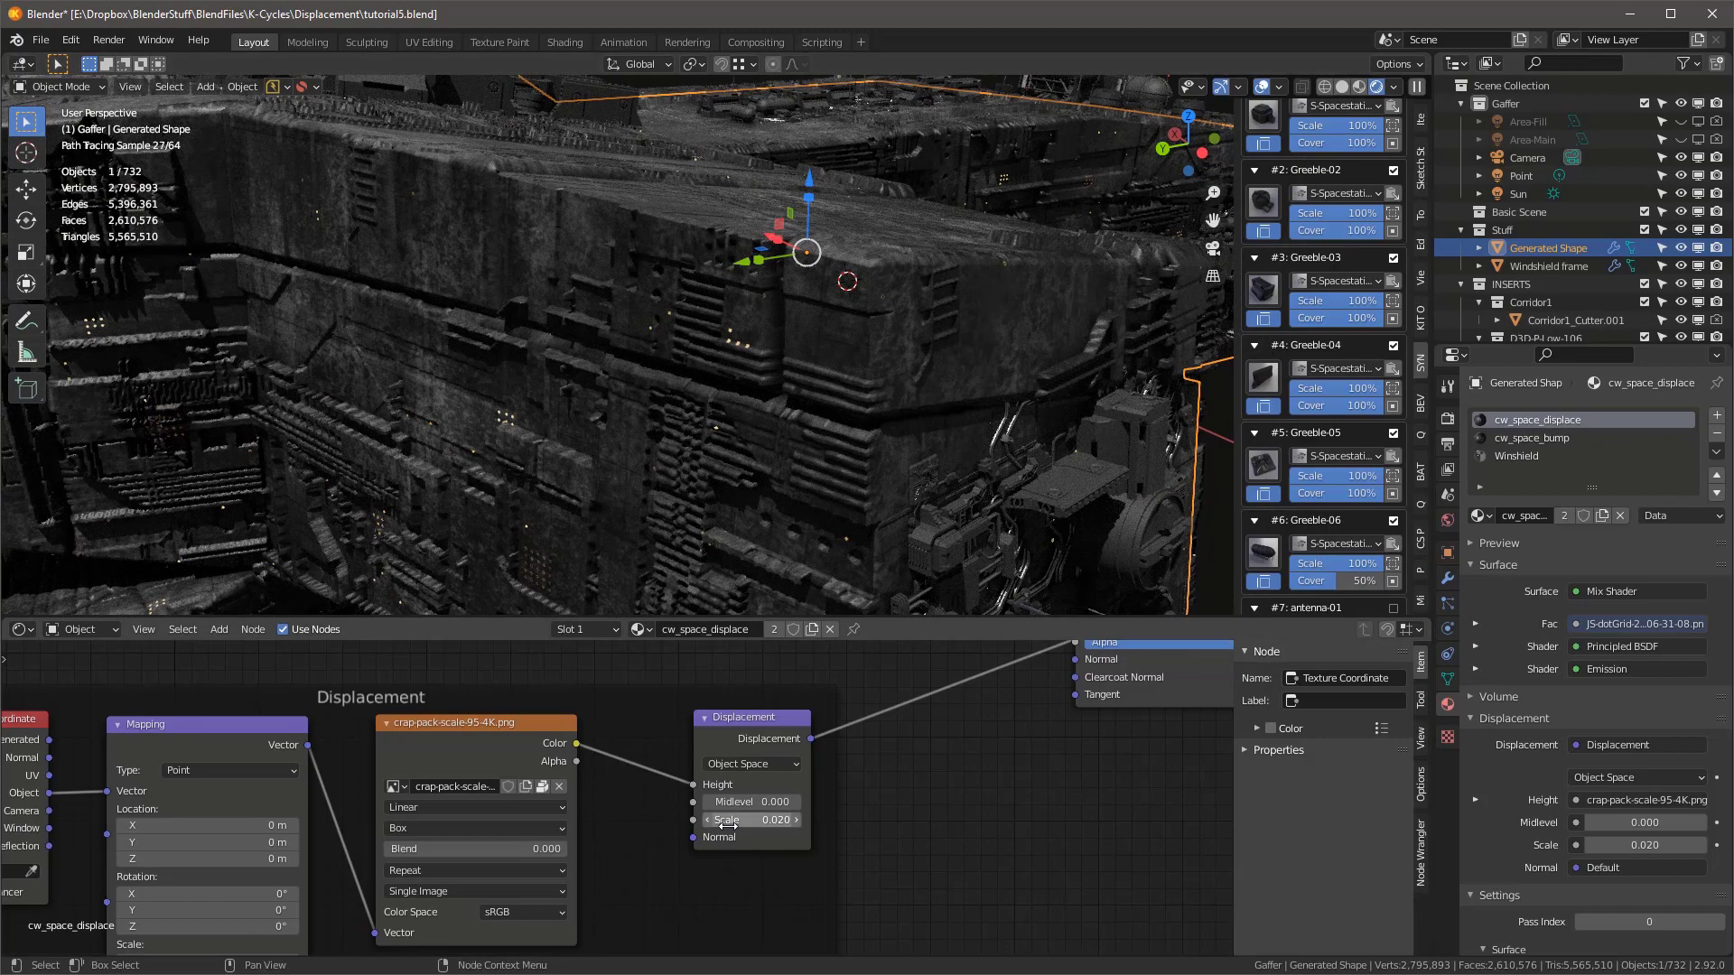
scroll(731, 825, up, 1)
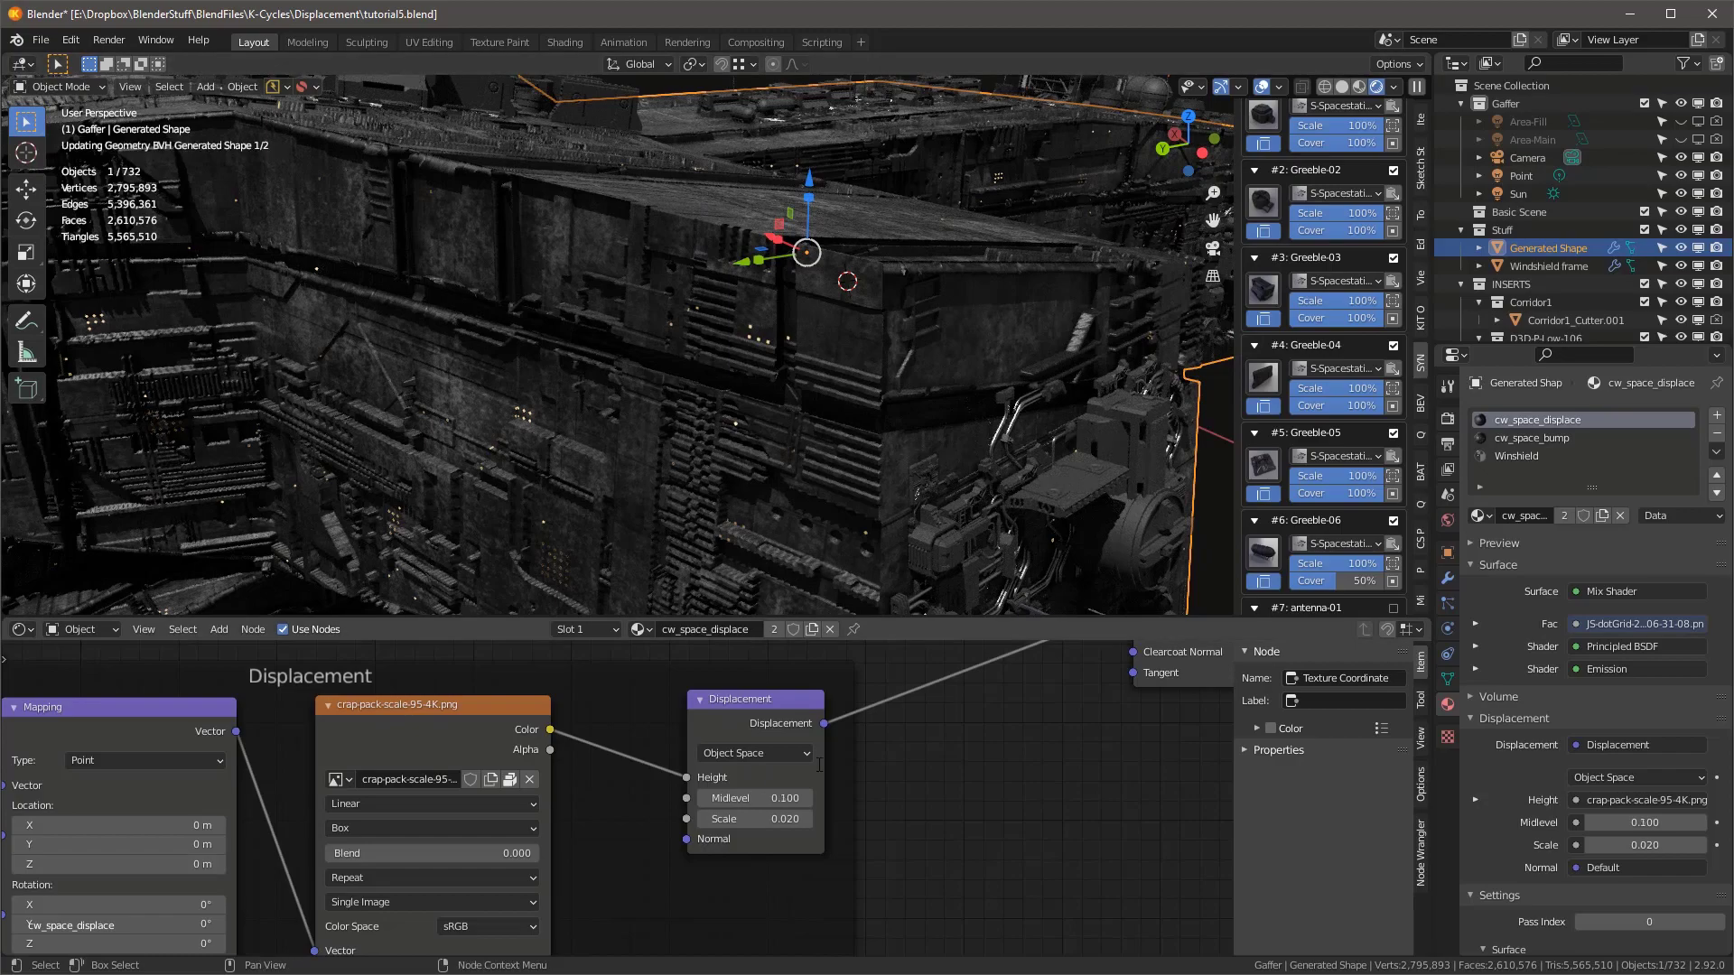
key(ctrl+z)
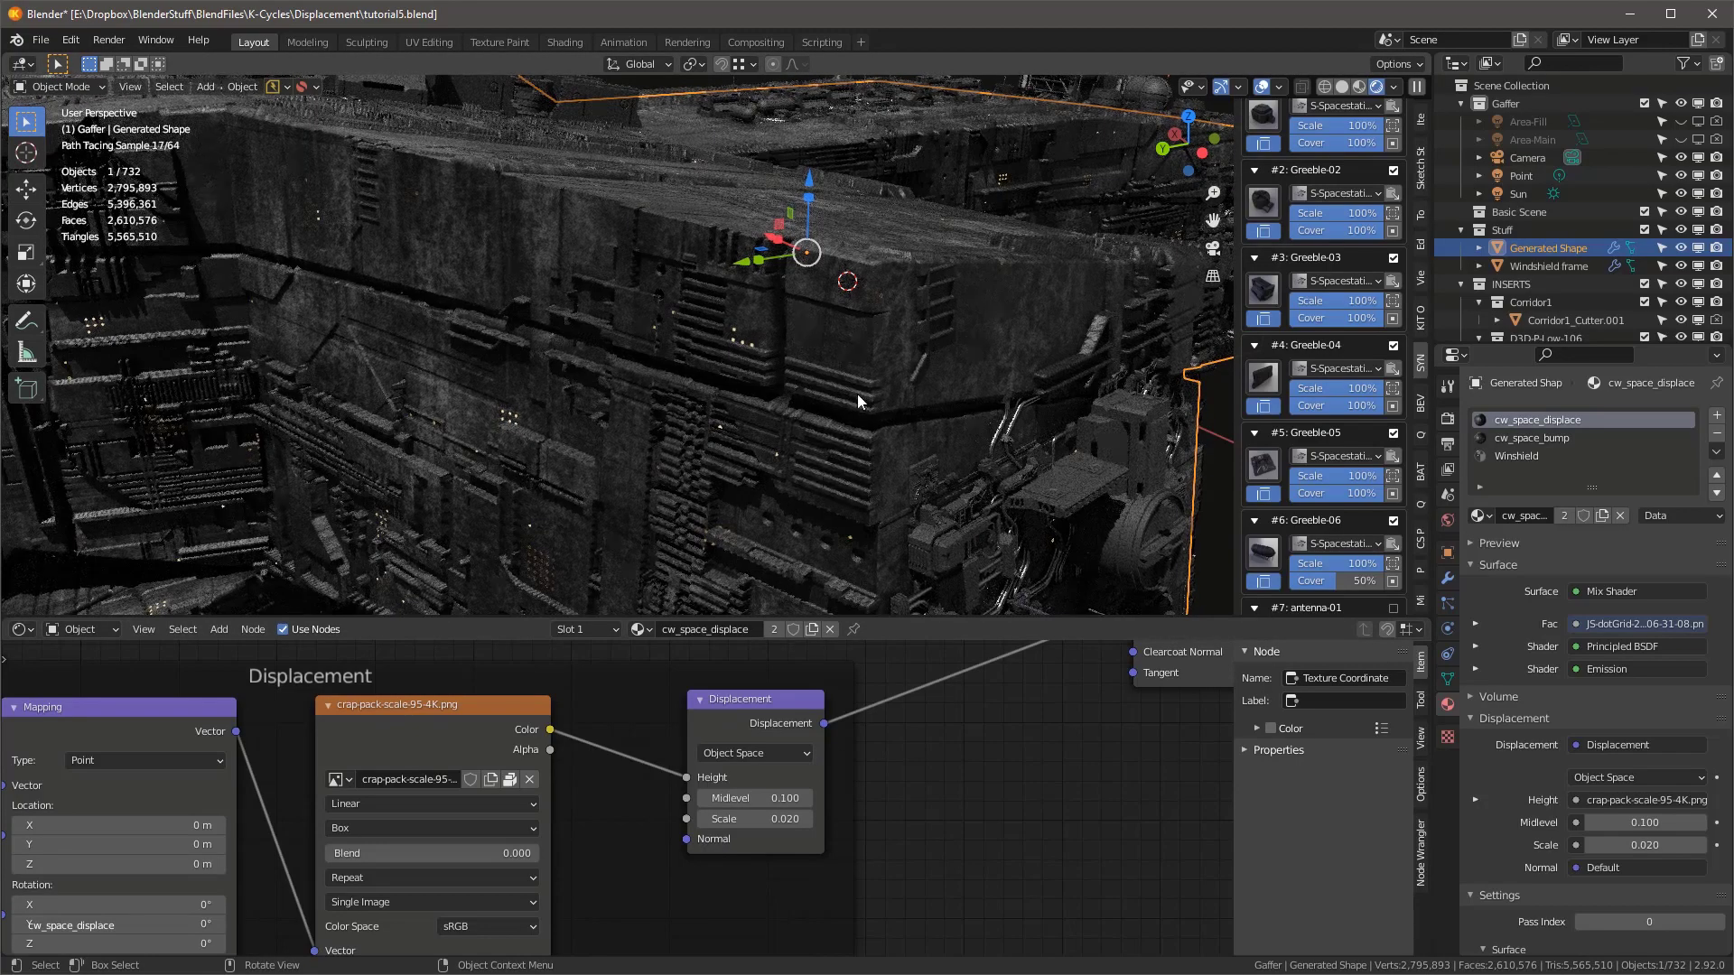
- Bevel the selected outer hull edges by about 0.0107 m with one segment
scroll(869, 378, down, 5)
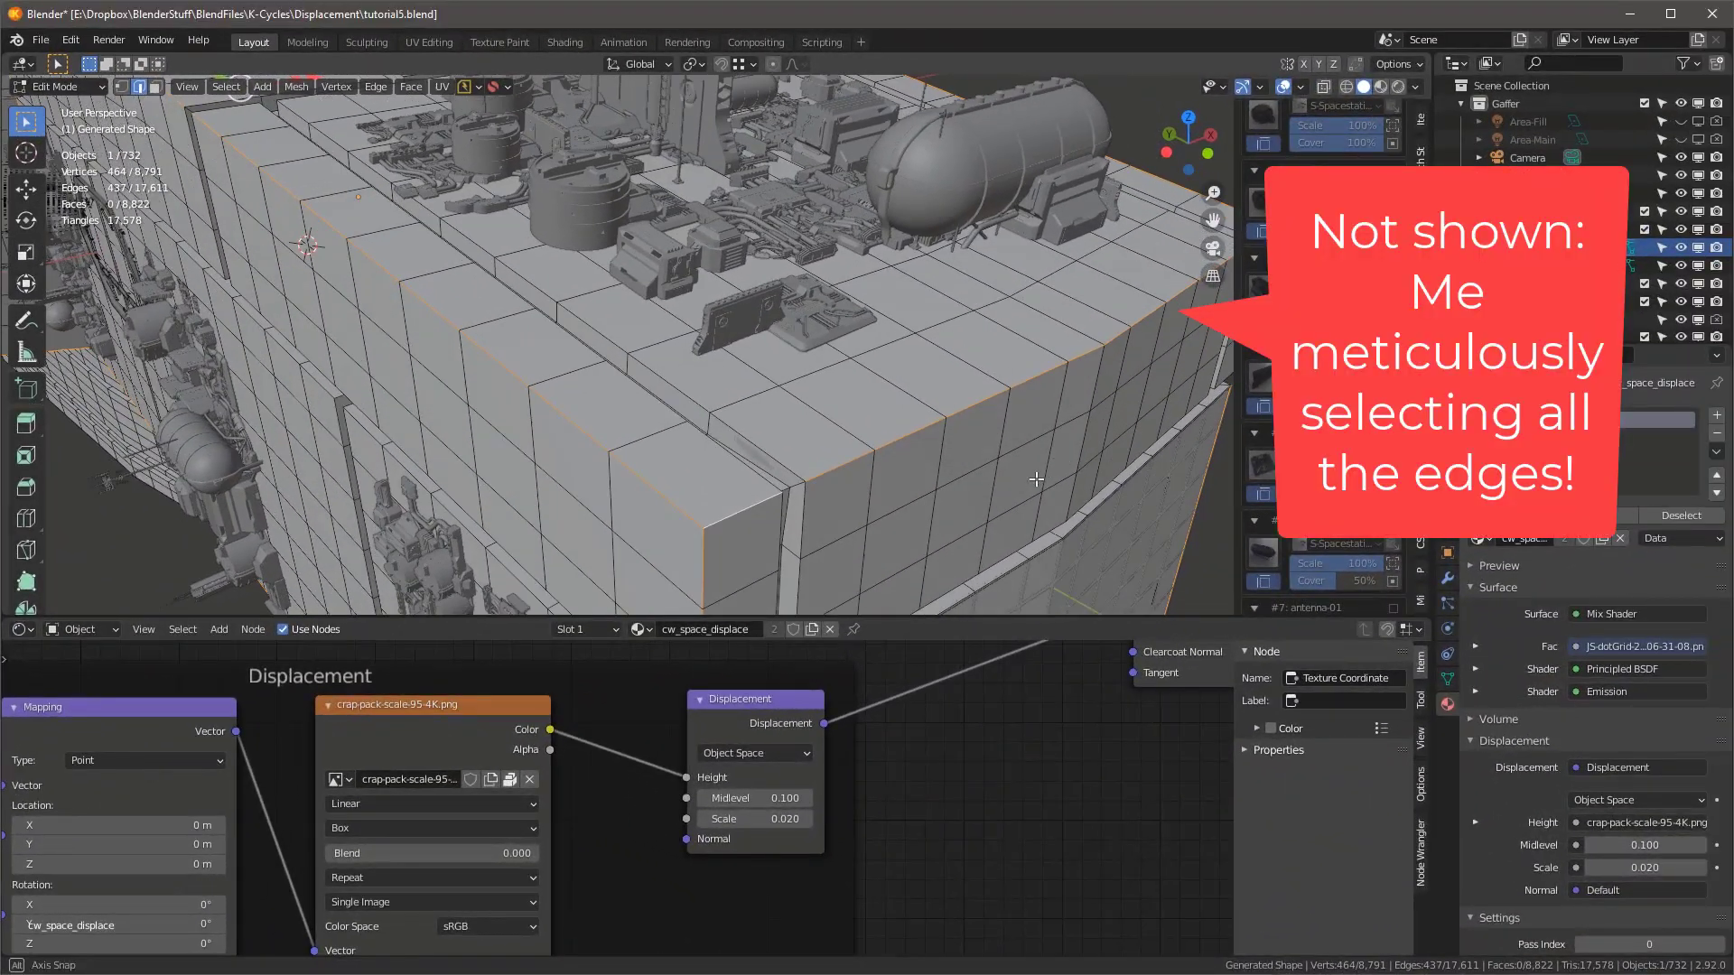
middle_drag(1036, 480, 1036, 483)
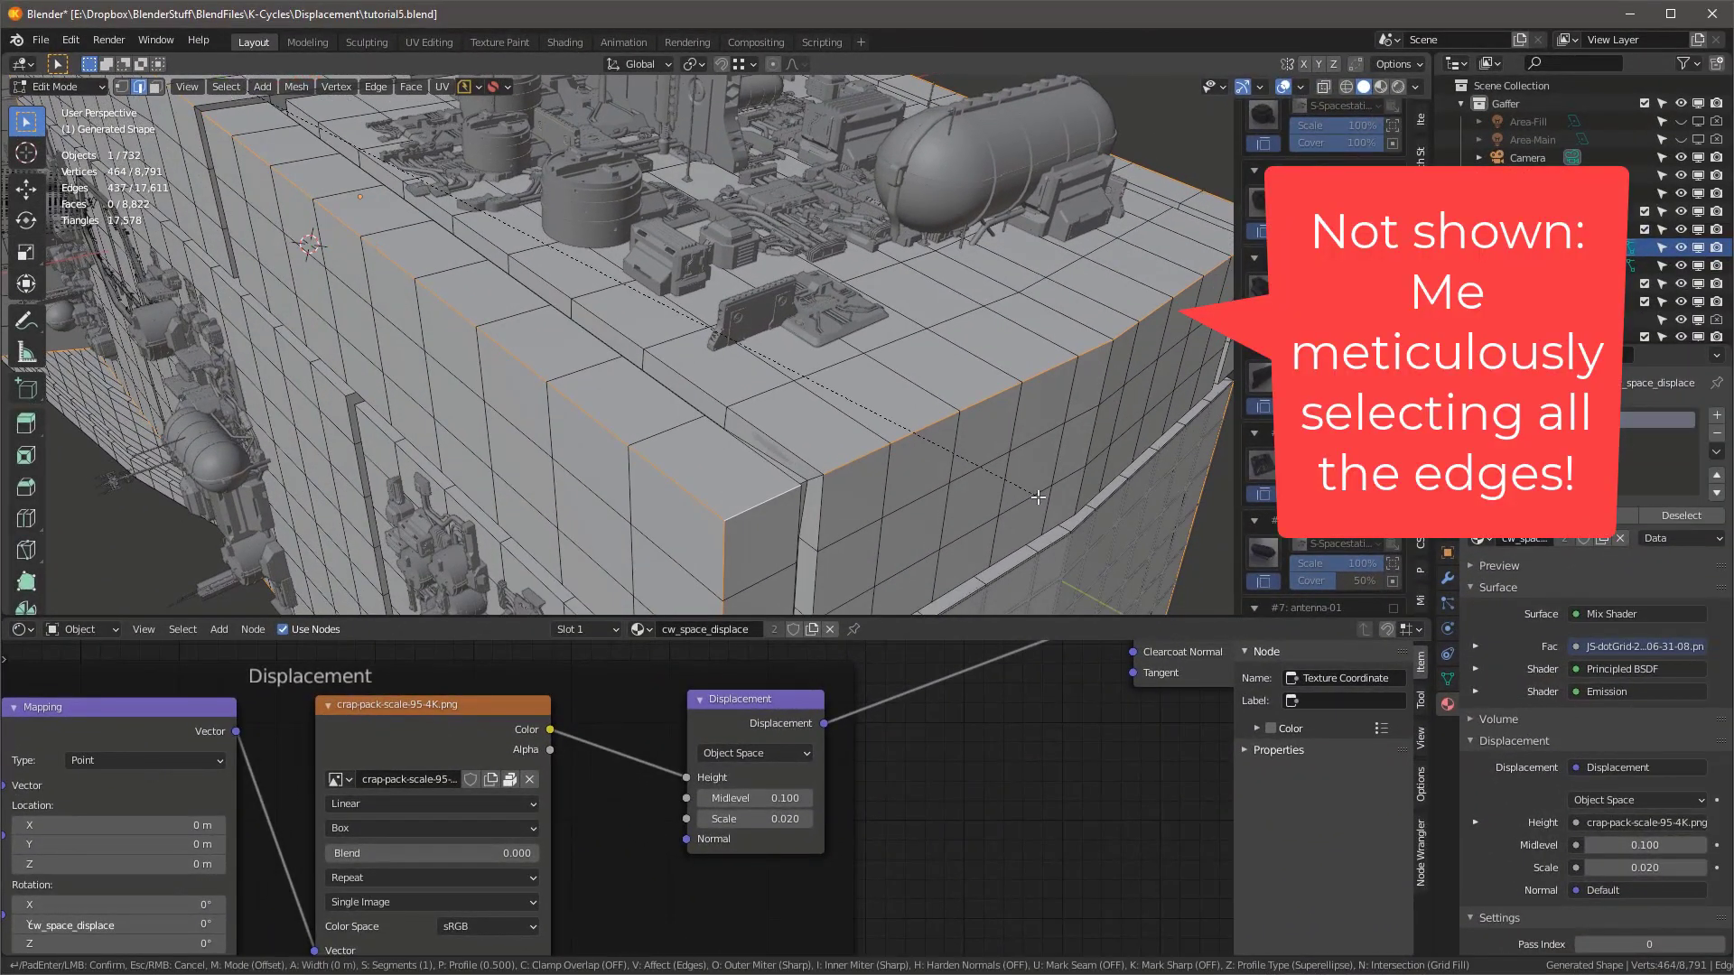
key(ctrl+b)
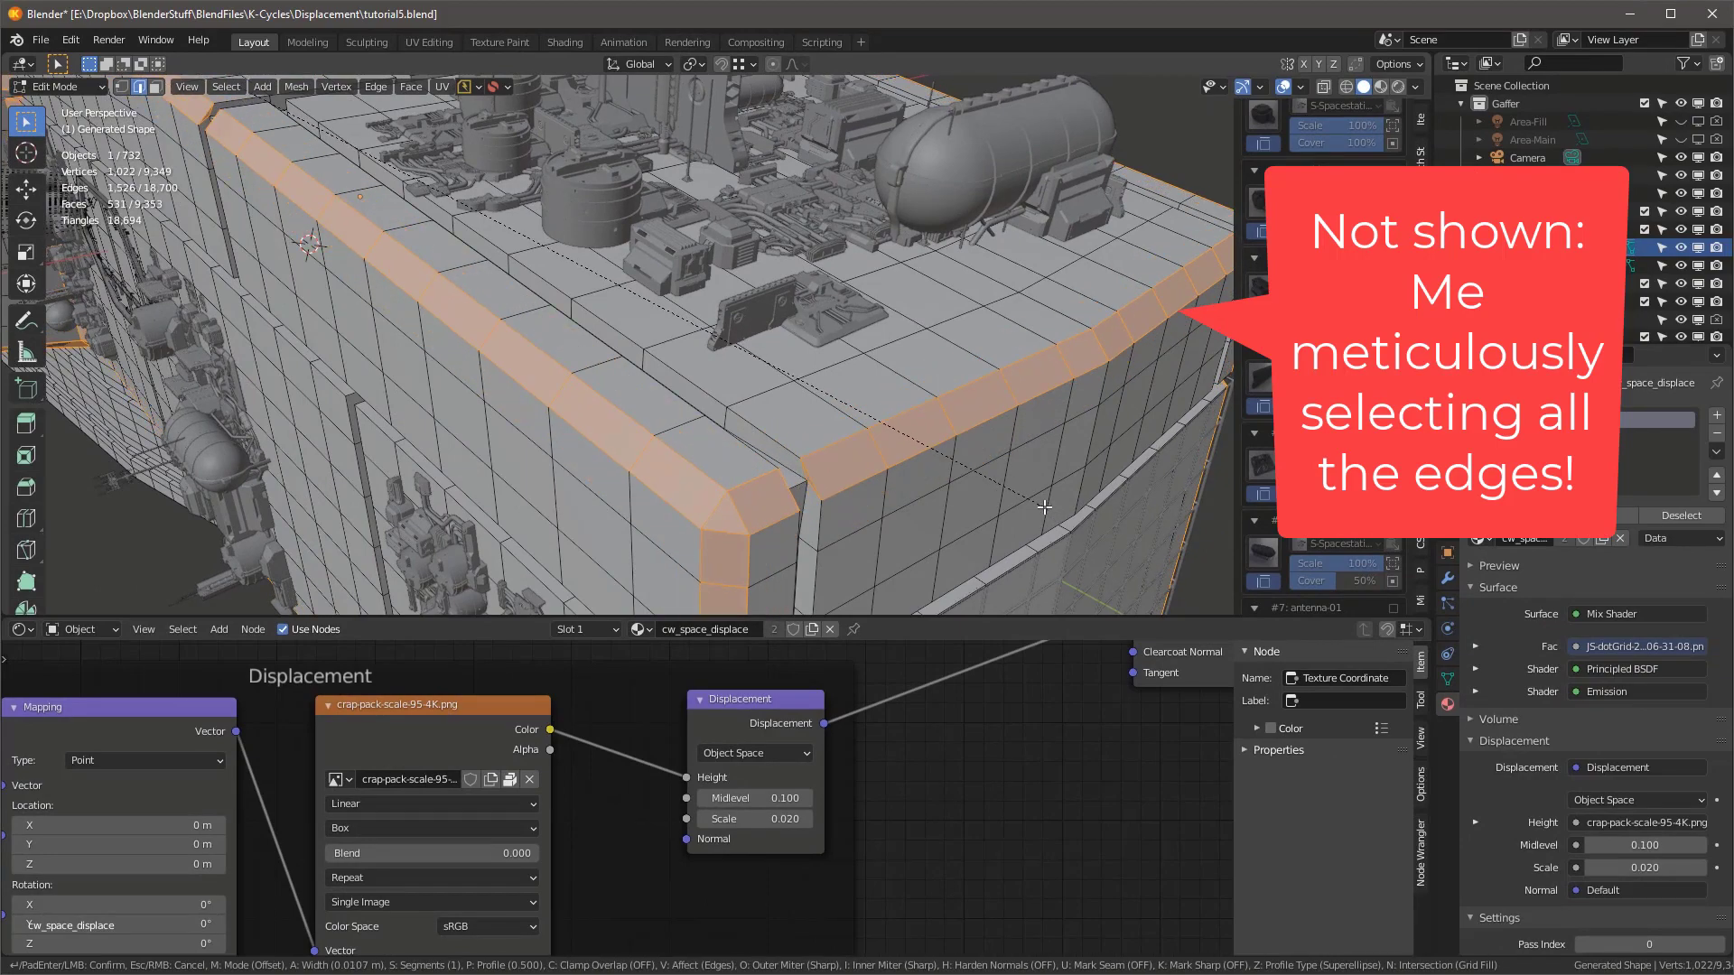
click(1044, 507)
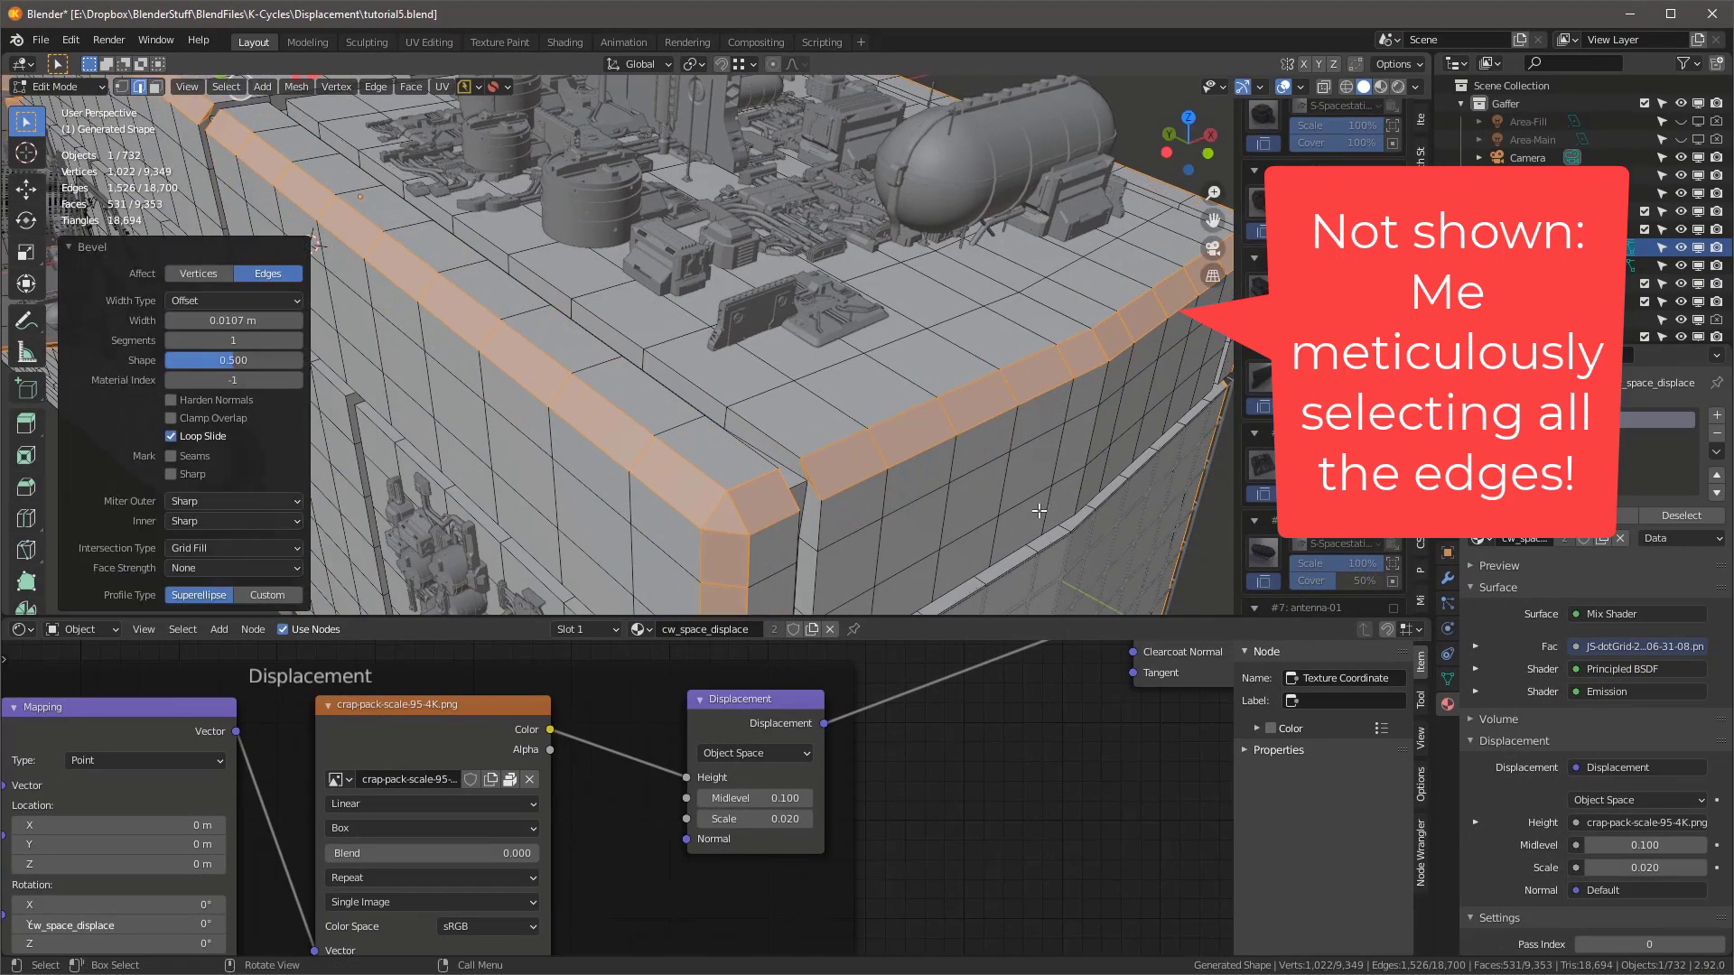
- Switch the viewport to rendered shading to show the bevelled hull
scroll(915, 456, down, 10)
middle_drag(915, 456, 929, 420)
scroll(929, 420, up, 4)
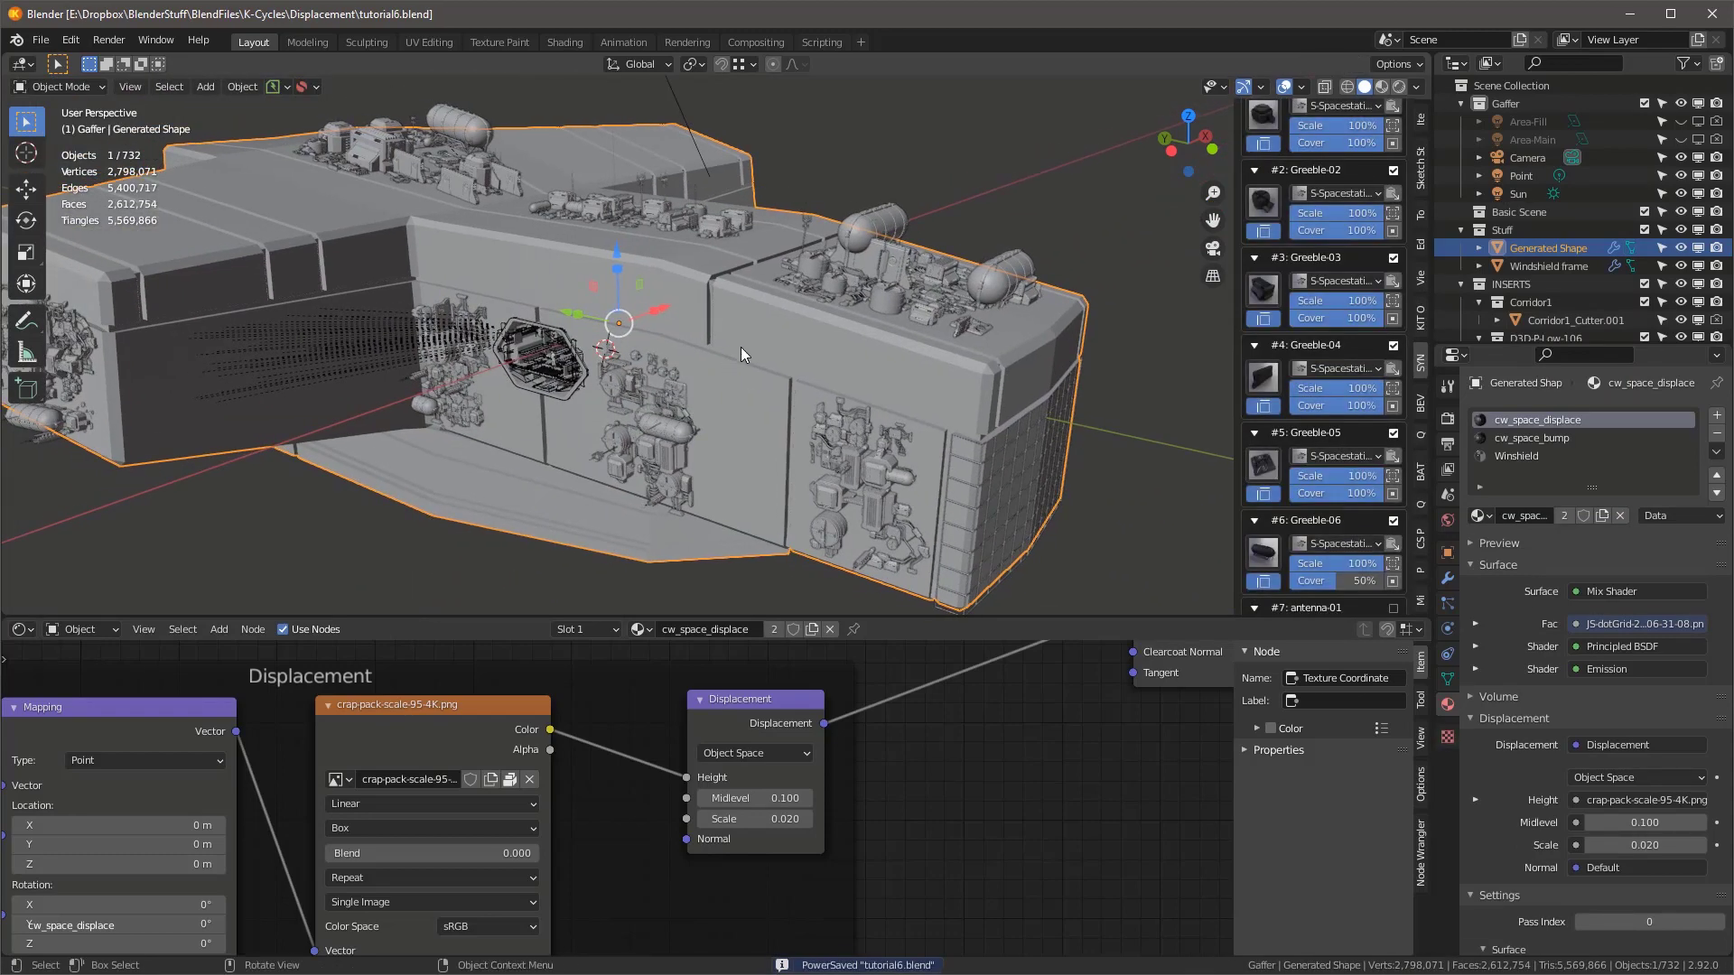
scroll(794, 350, up, 2)
scroll(820, 321, down, 2)
mouse_move(816, 302)
middle_down()
mouse_move(874, 292)
mouse_move(849, 307)
middle_up()
key(z)
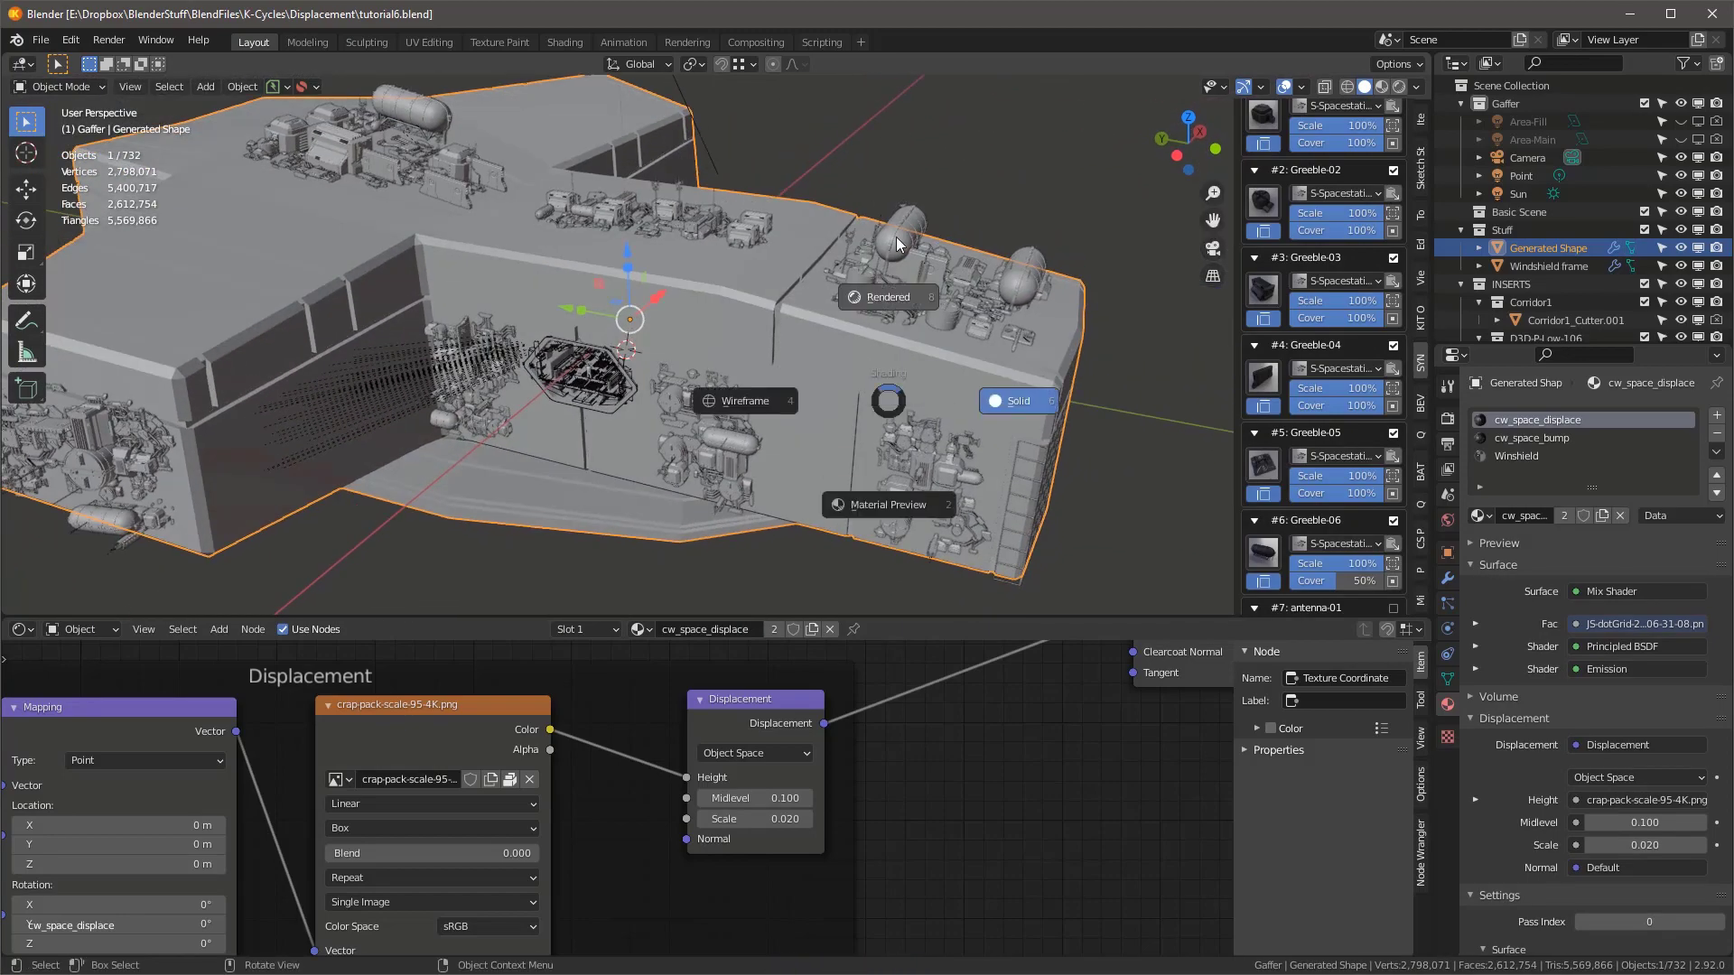
click(896, 237)
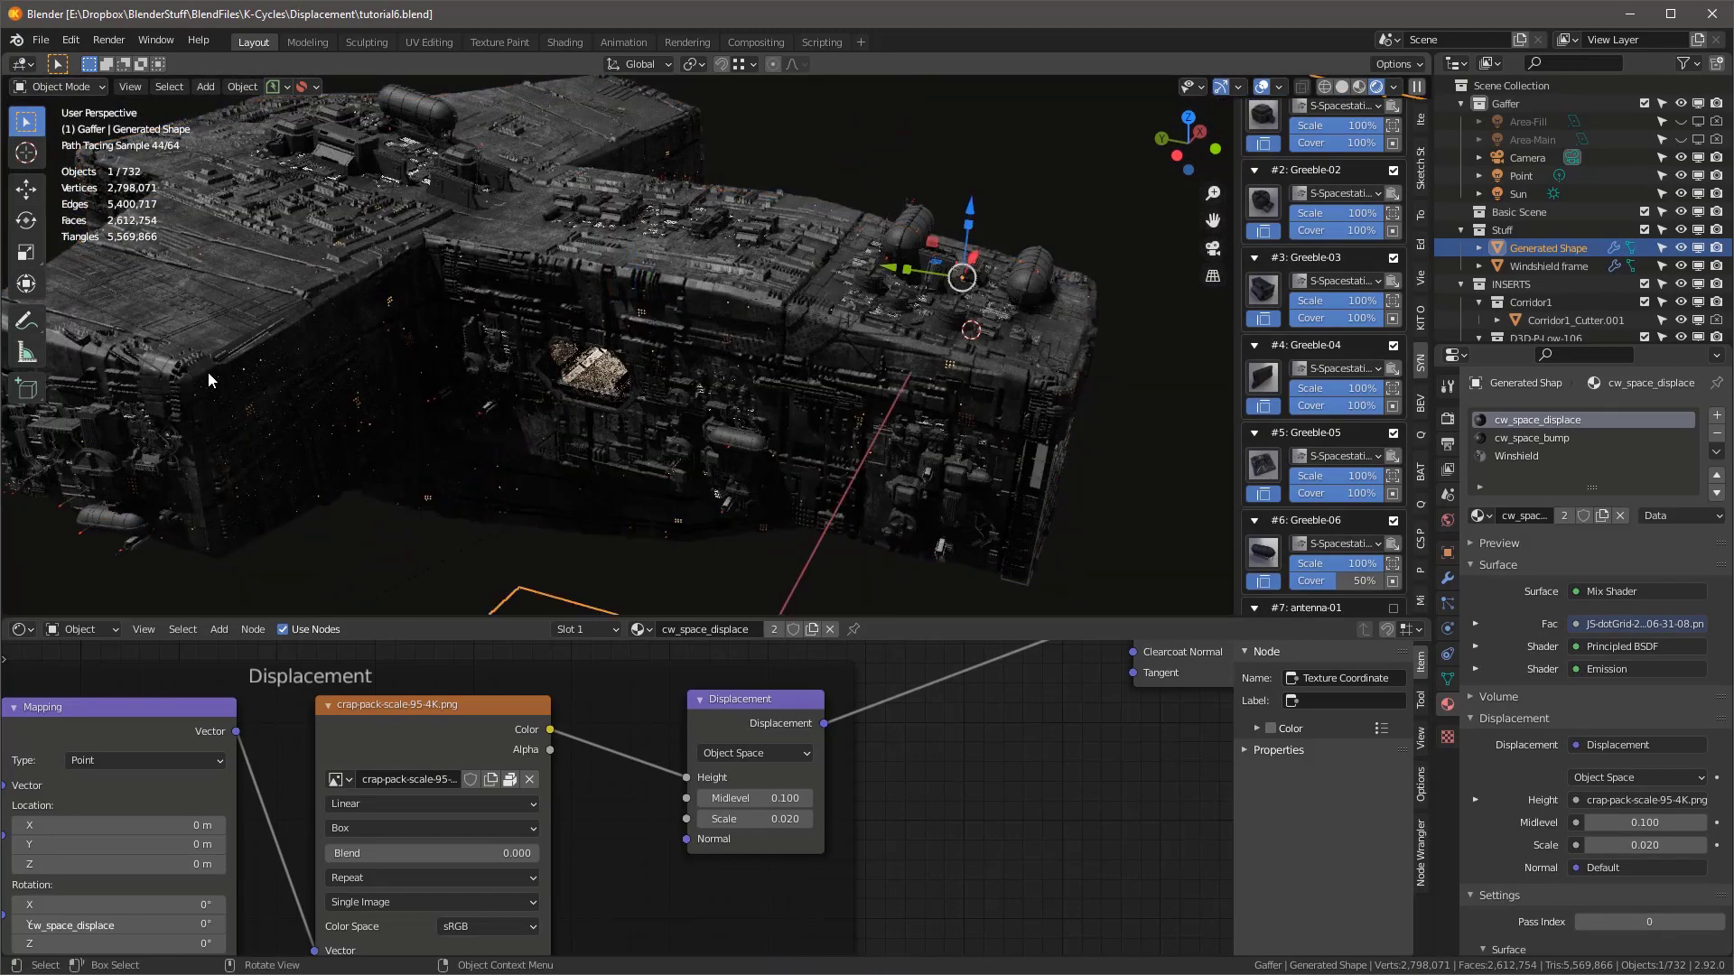
- Set the Displacement node's midlevel to 0 and inspect the bevelled hull edges and greebles up close
mouse_move(673, 384)
middle_down()
mouse_move(711, 378)
mouse_move(685, 387)
middle_up()
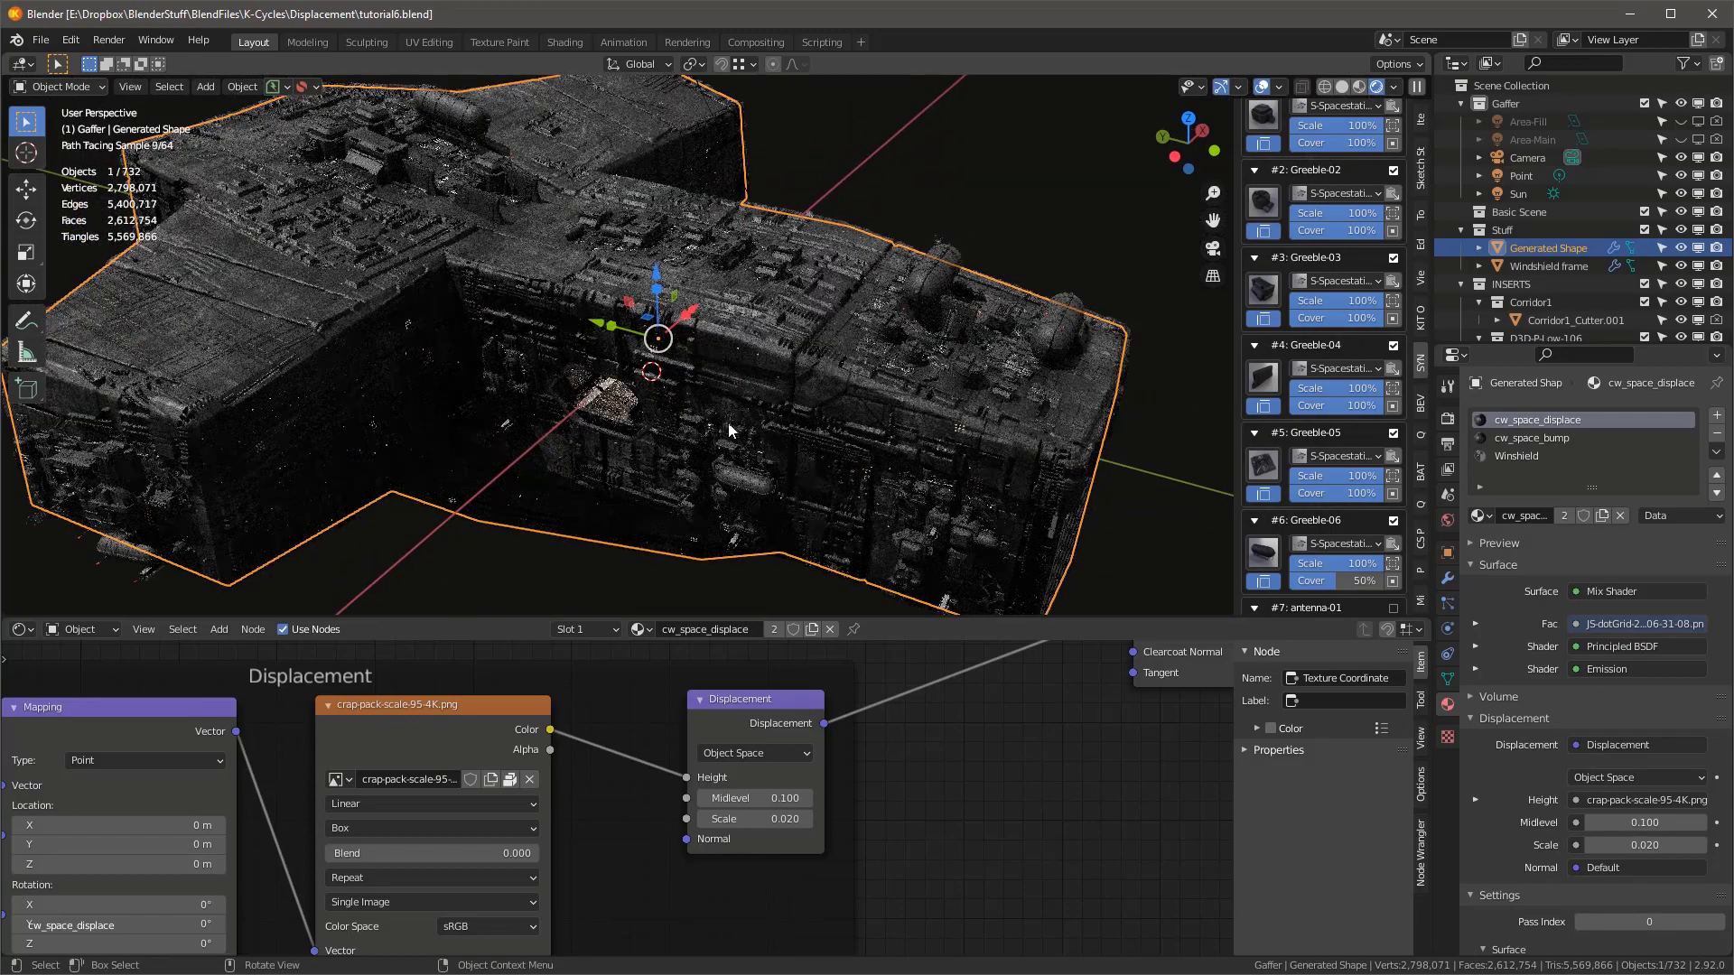
scroll(869, 336, down, 5)
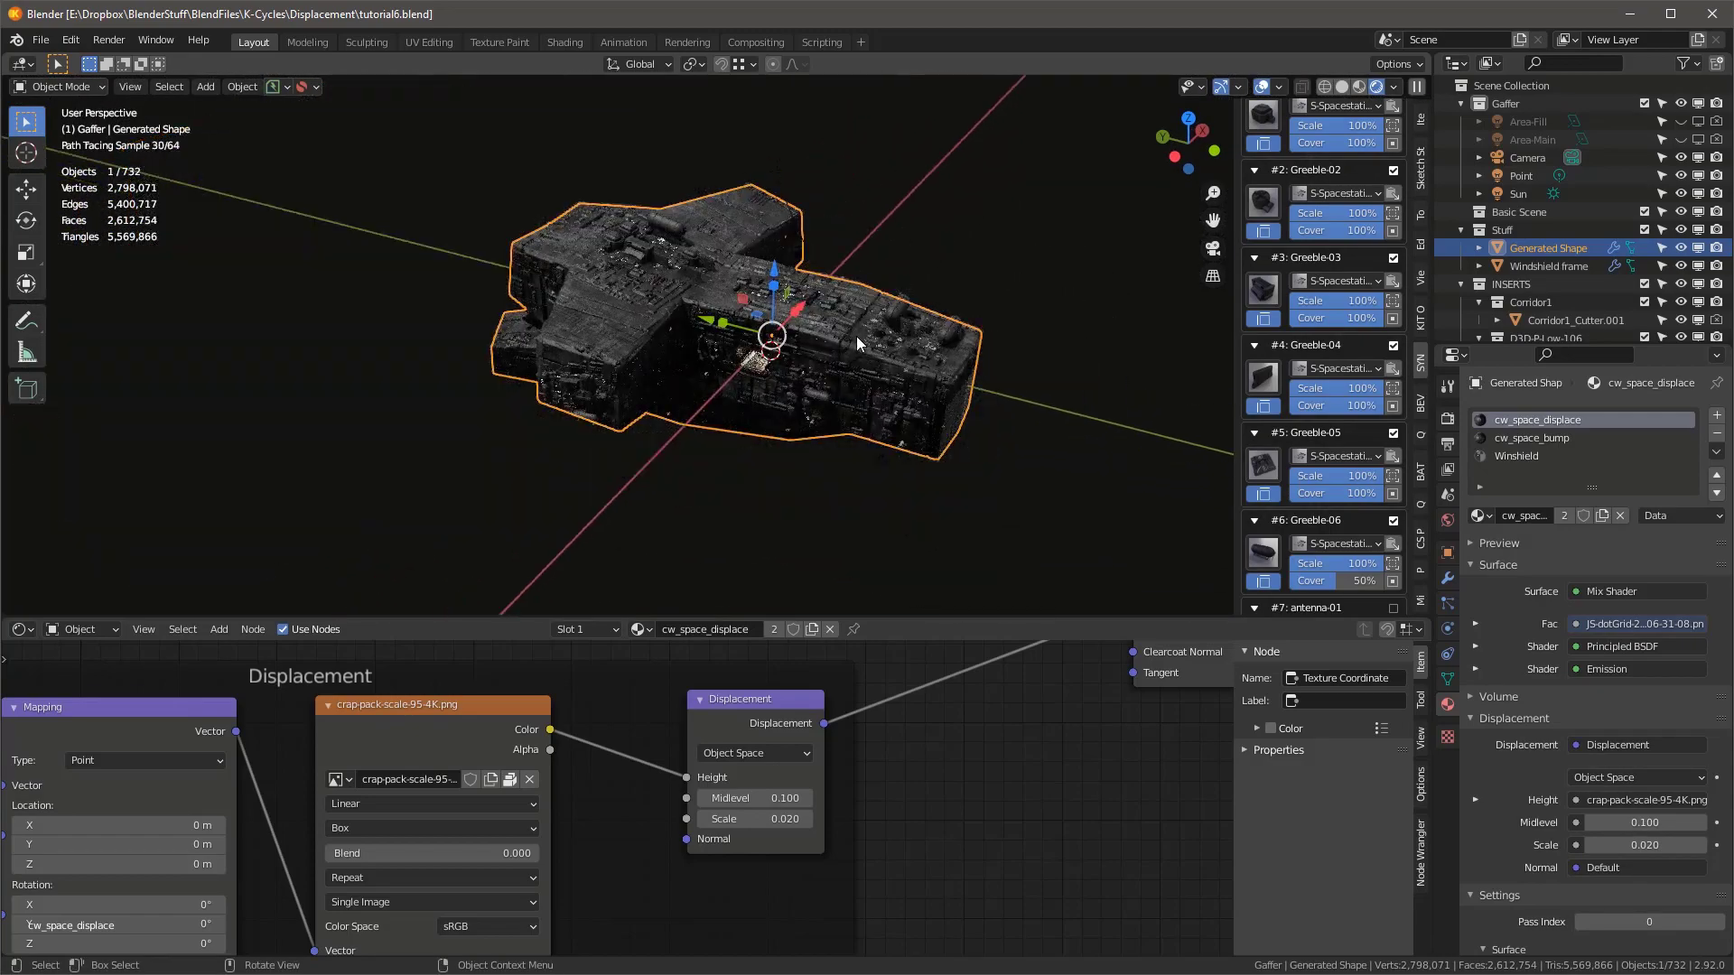
middle_drag(847, 338, 902, 338)
scroll(898, 338, up, 4)
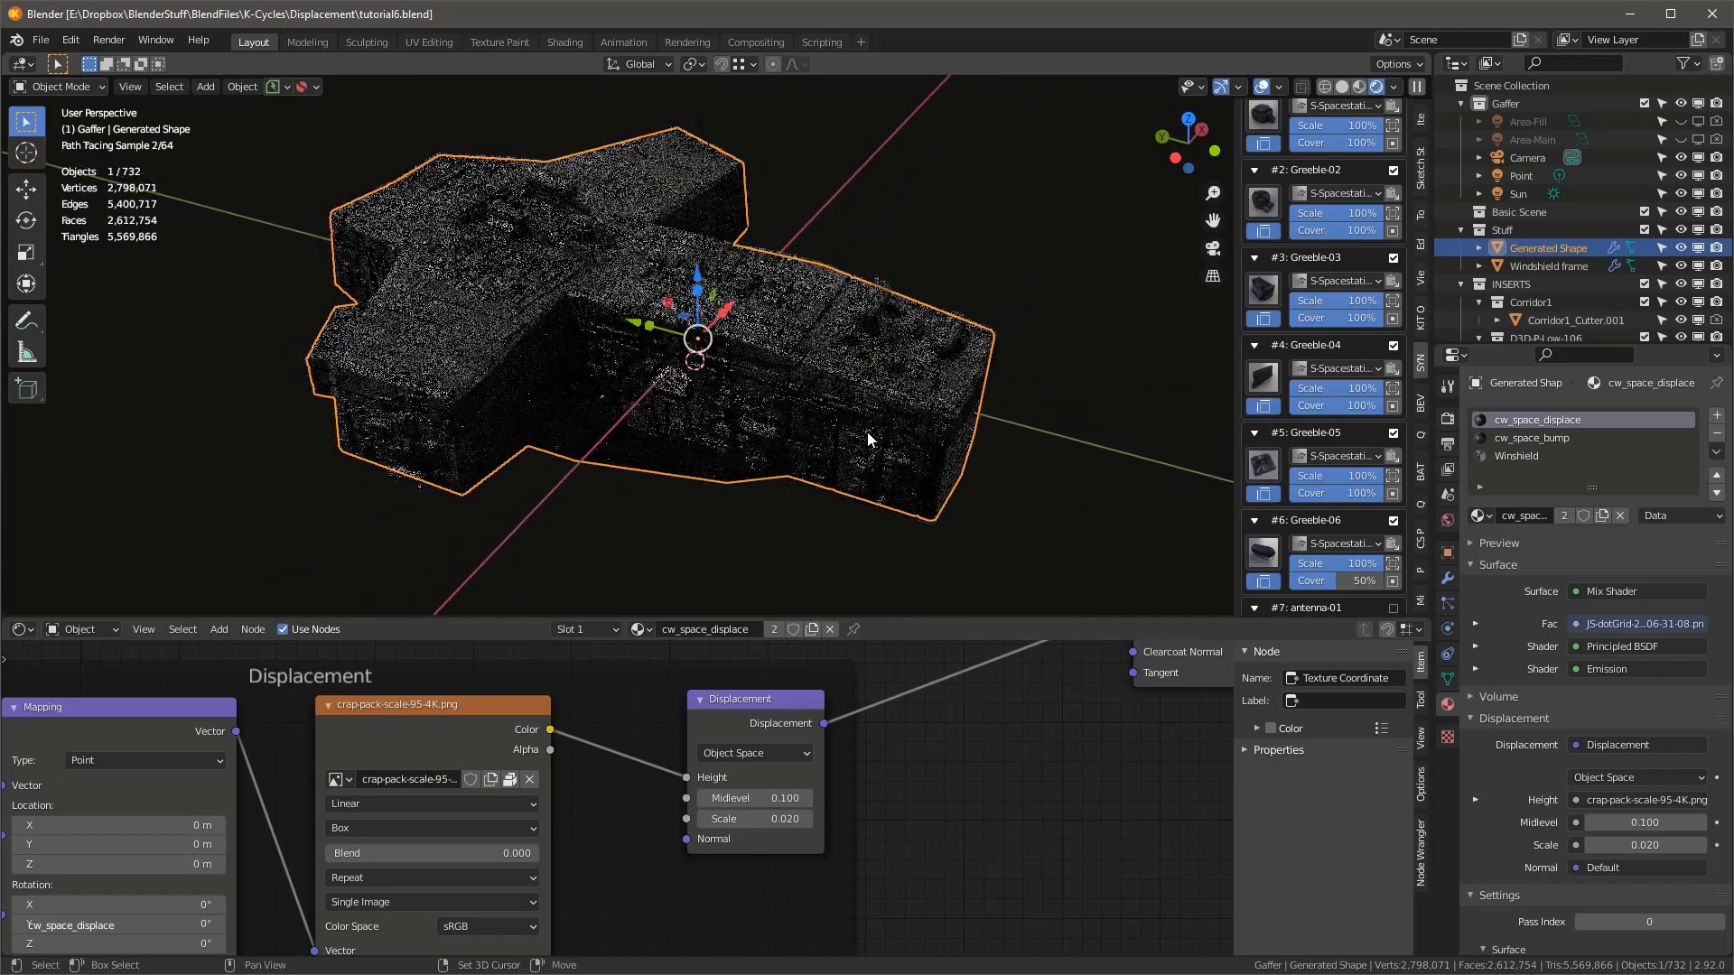
click(704, 798)
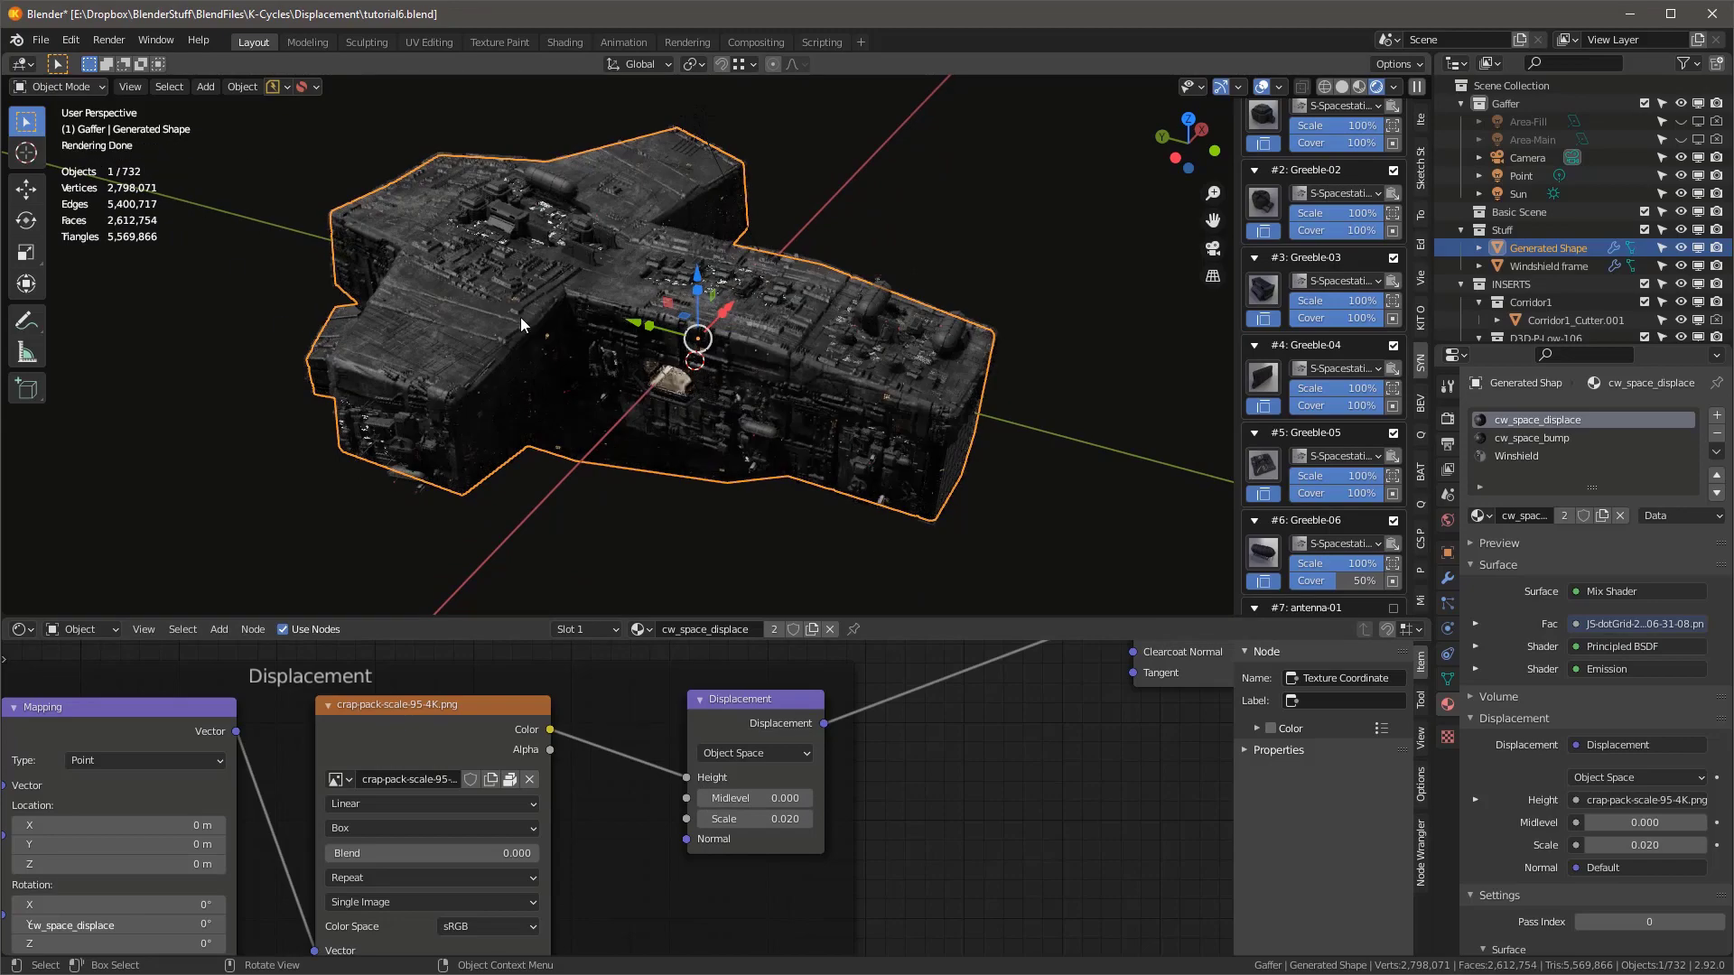
scroll(836, 361, up, 4)
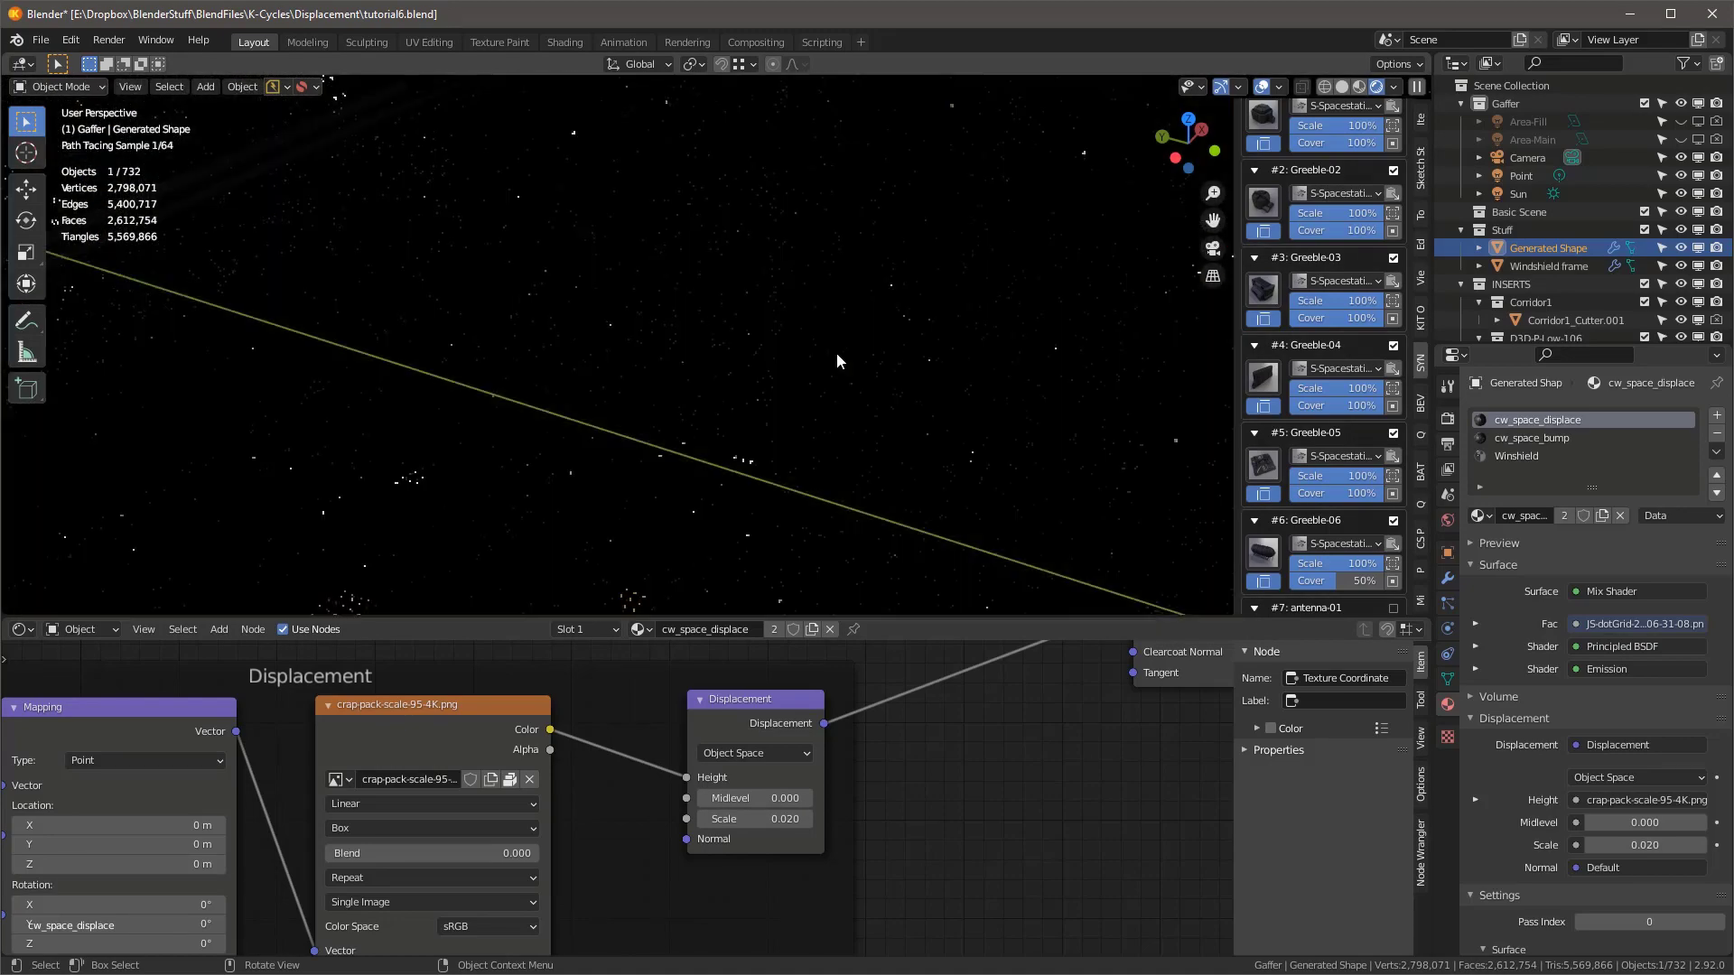
scroll(834, 357, up, 3)
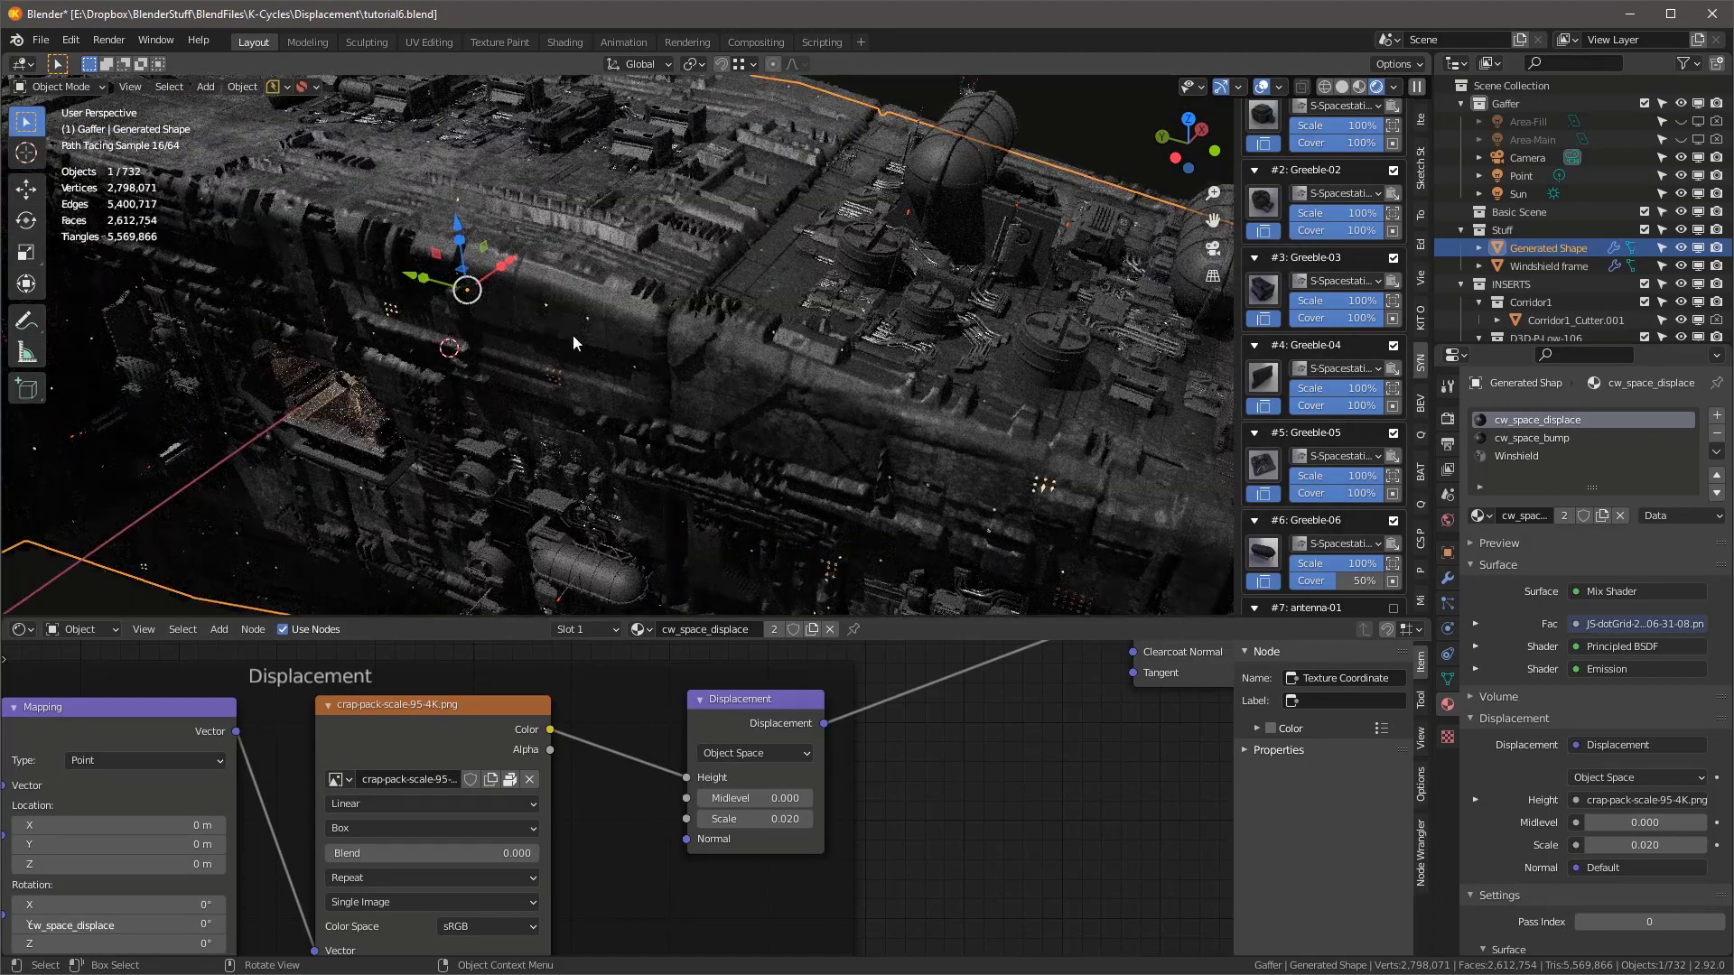
scroll(767, 316, up, 2)
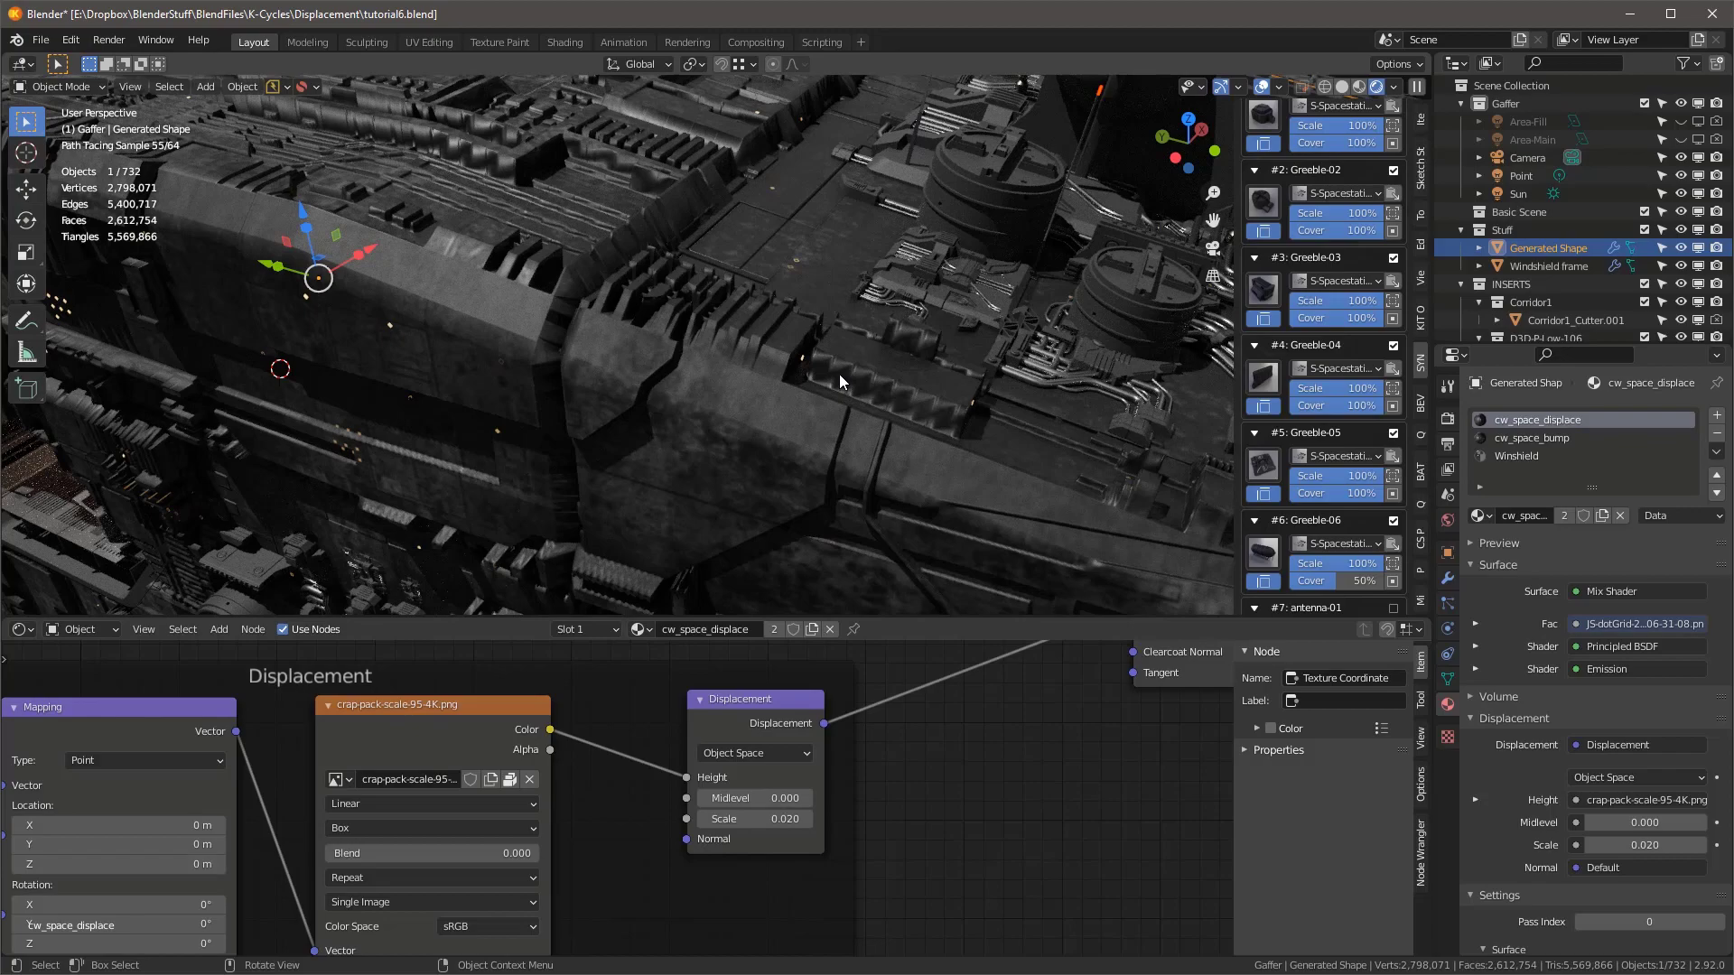
- Try a midlevel of 0.5 in the Displacement node and inspect the rendered hull from several sides
key(KP_Decimal)
mouse_move(863, 365)
middle_down()
mouse_move(739, 302)
mouse_move(662, 294)
mouse_move(914, 355)
mouse_move(716, 359)
middle_up()
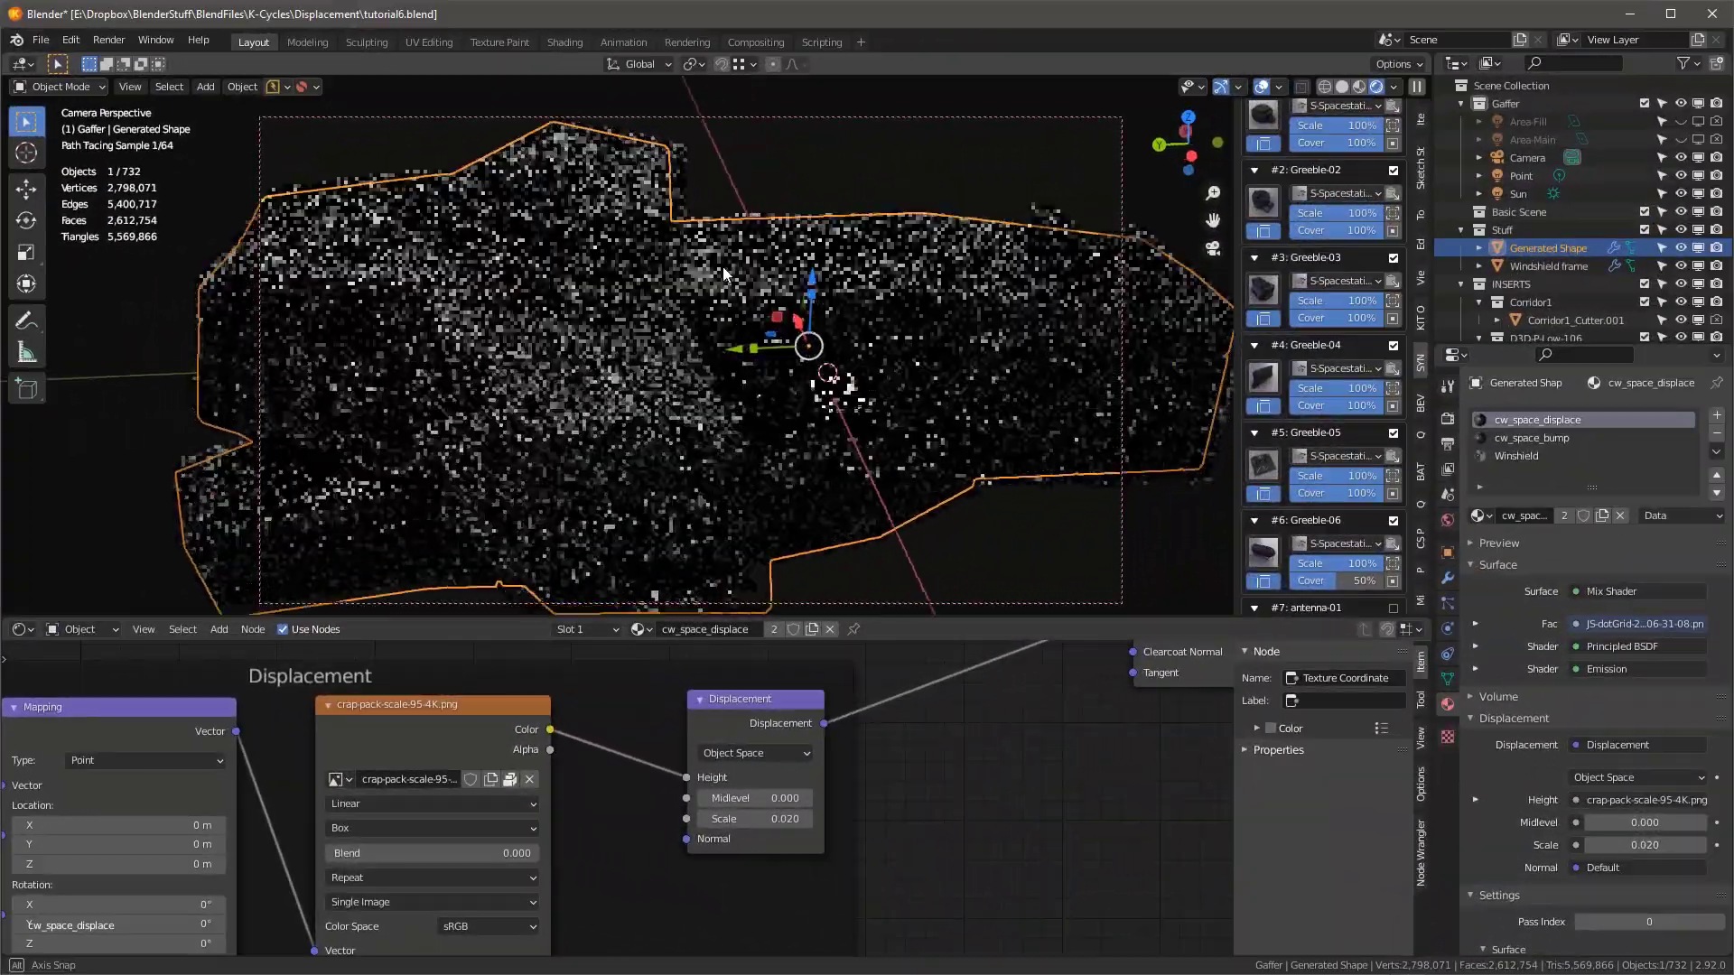
mouse_move(723, 267)
middle_down()
mouse_move(800, 316)
mouse_move(880, 323)
middle_up()
scroll(881, 322, up, 2)
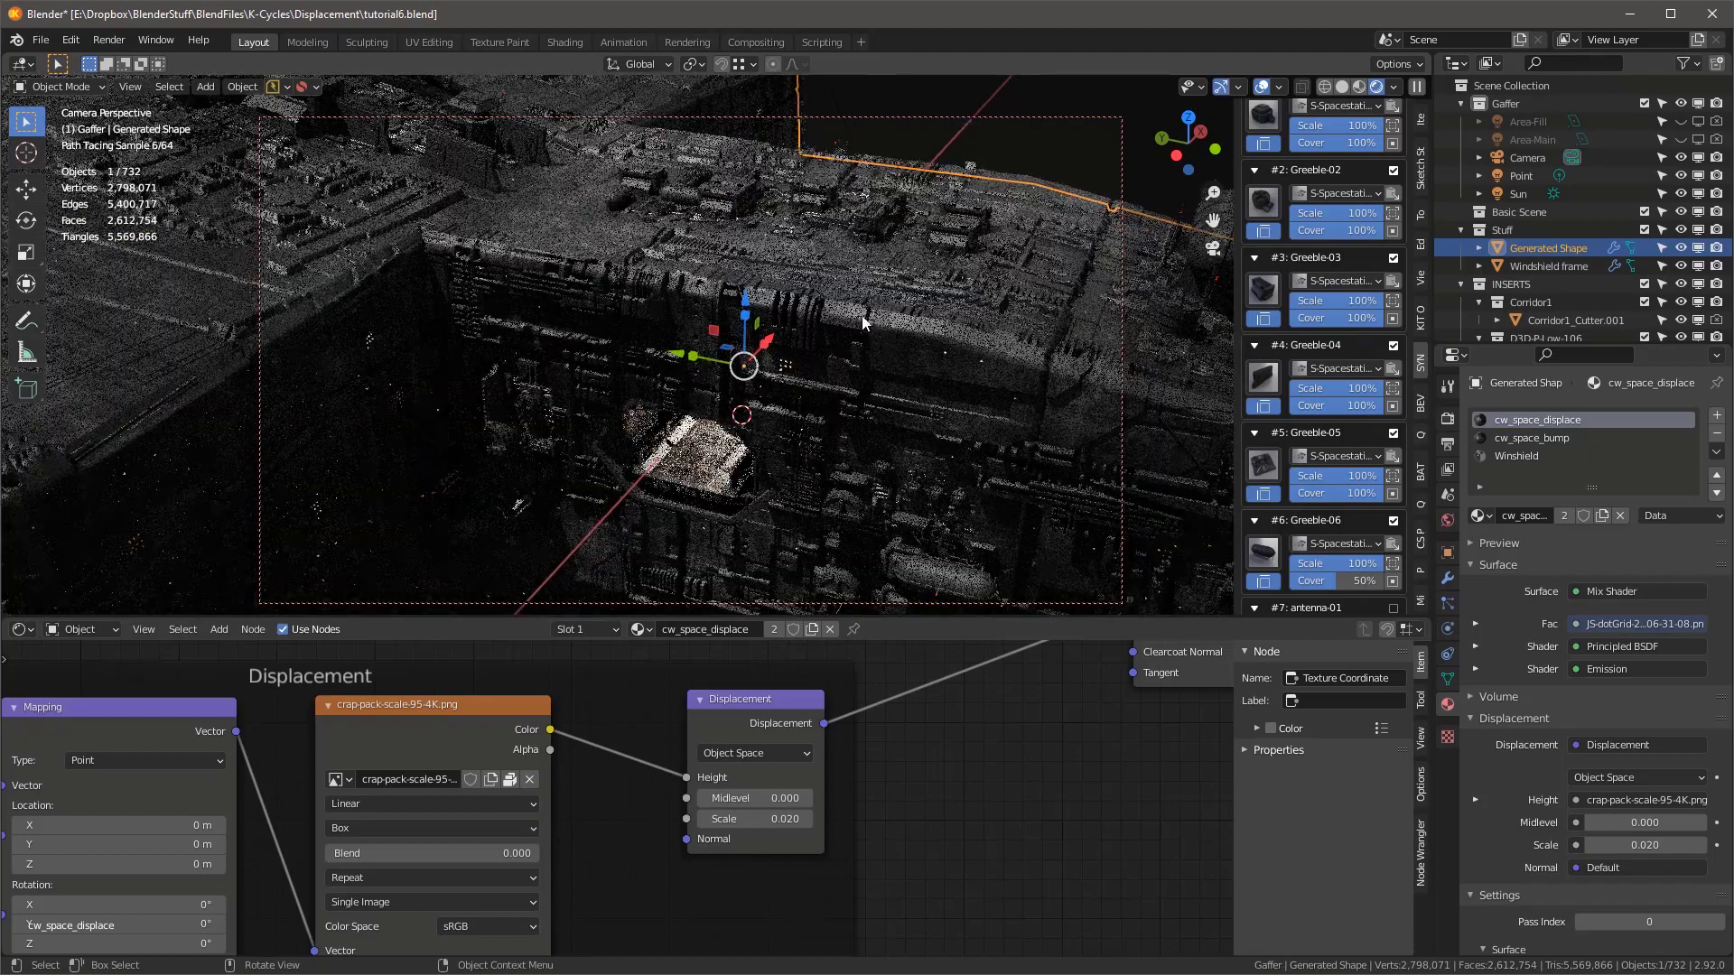
scroll(856, 323, down, 5)
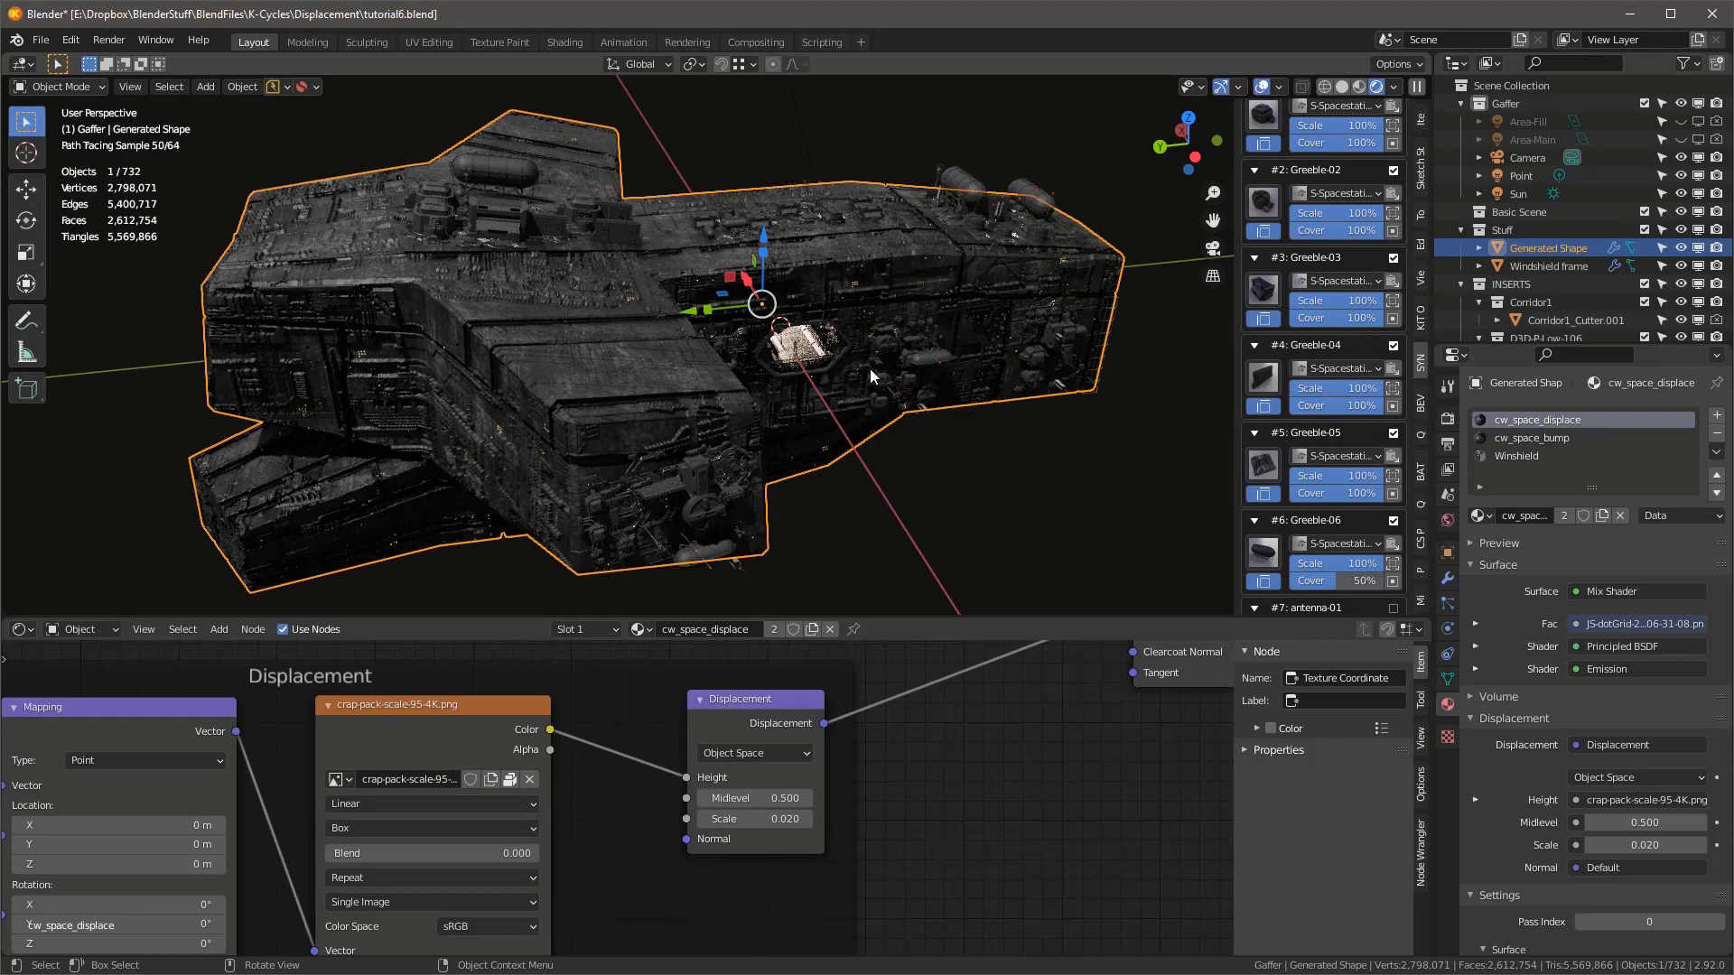
mouse_move(870, 368)
middle_down()
mouse_move(826, 360)
mouse_move(779, 381)
middle_up()
scroll(820, 341, up, 4)
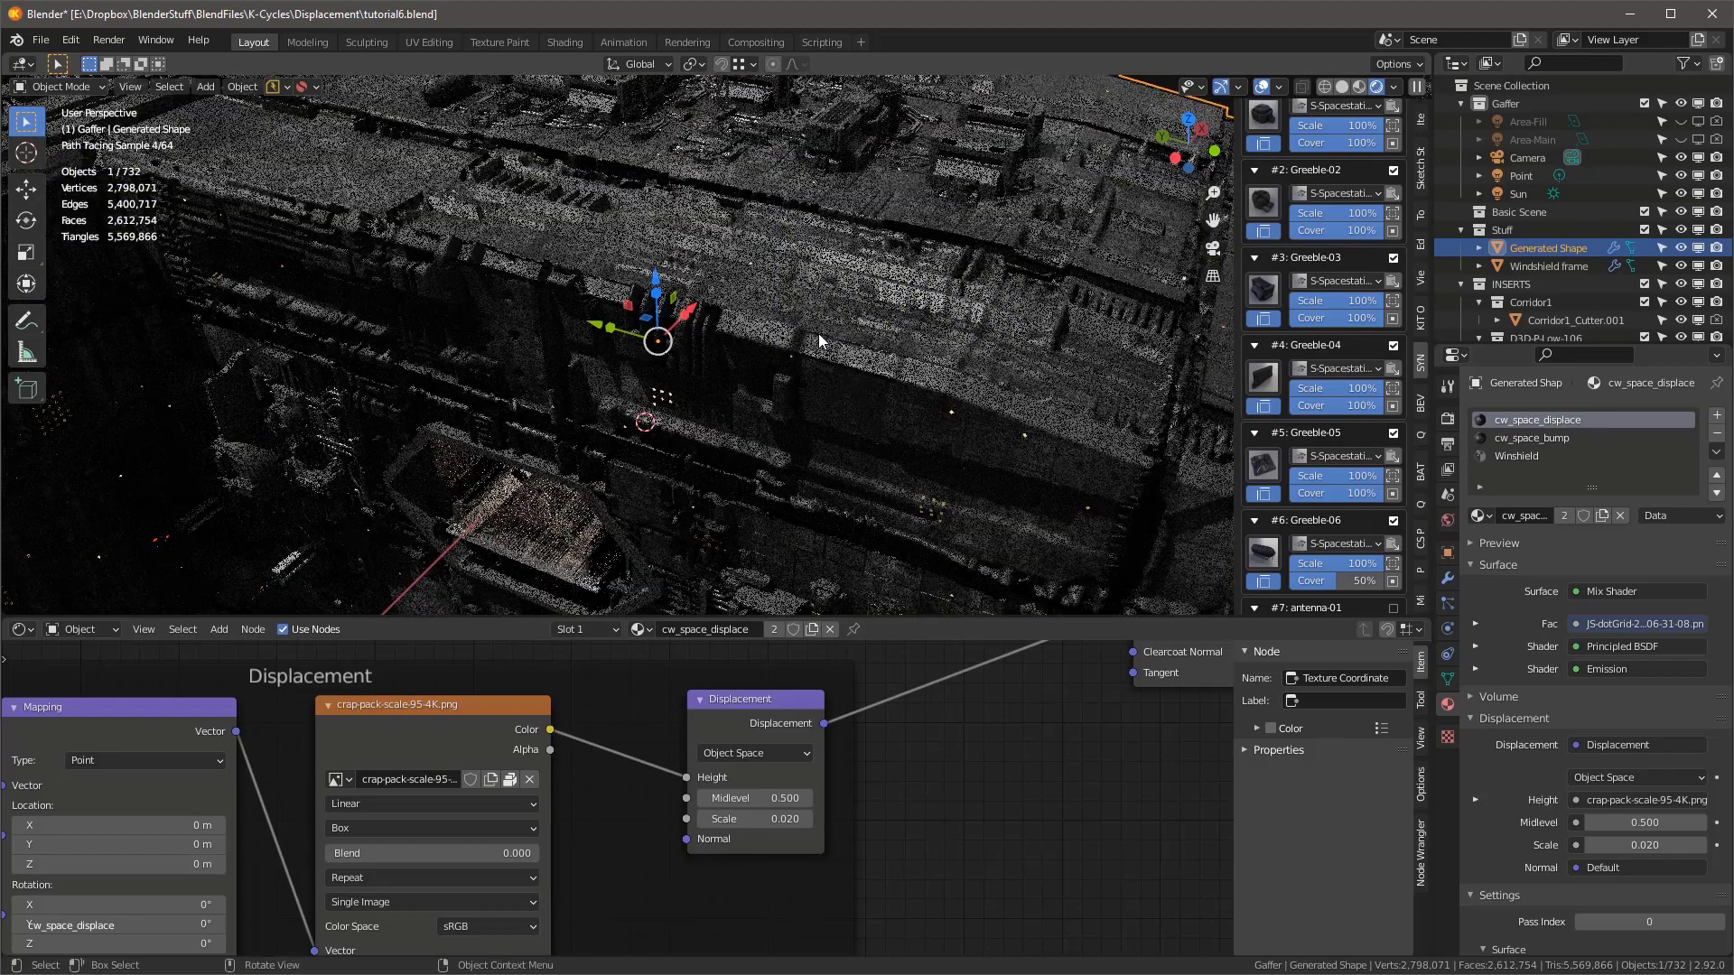
- Set the Displacement node's midlevel to 0.4
click(785, 799)
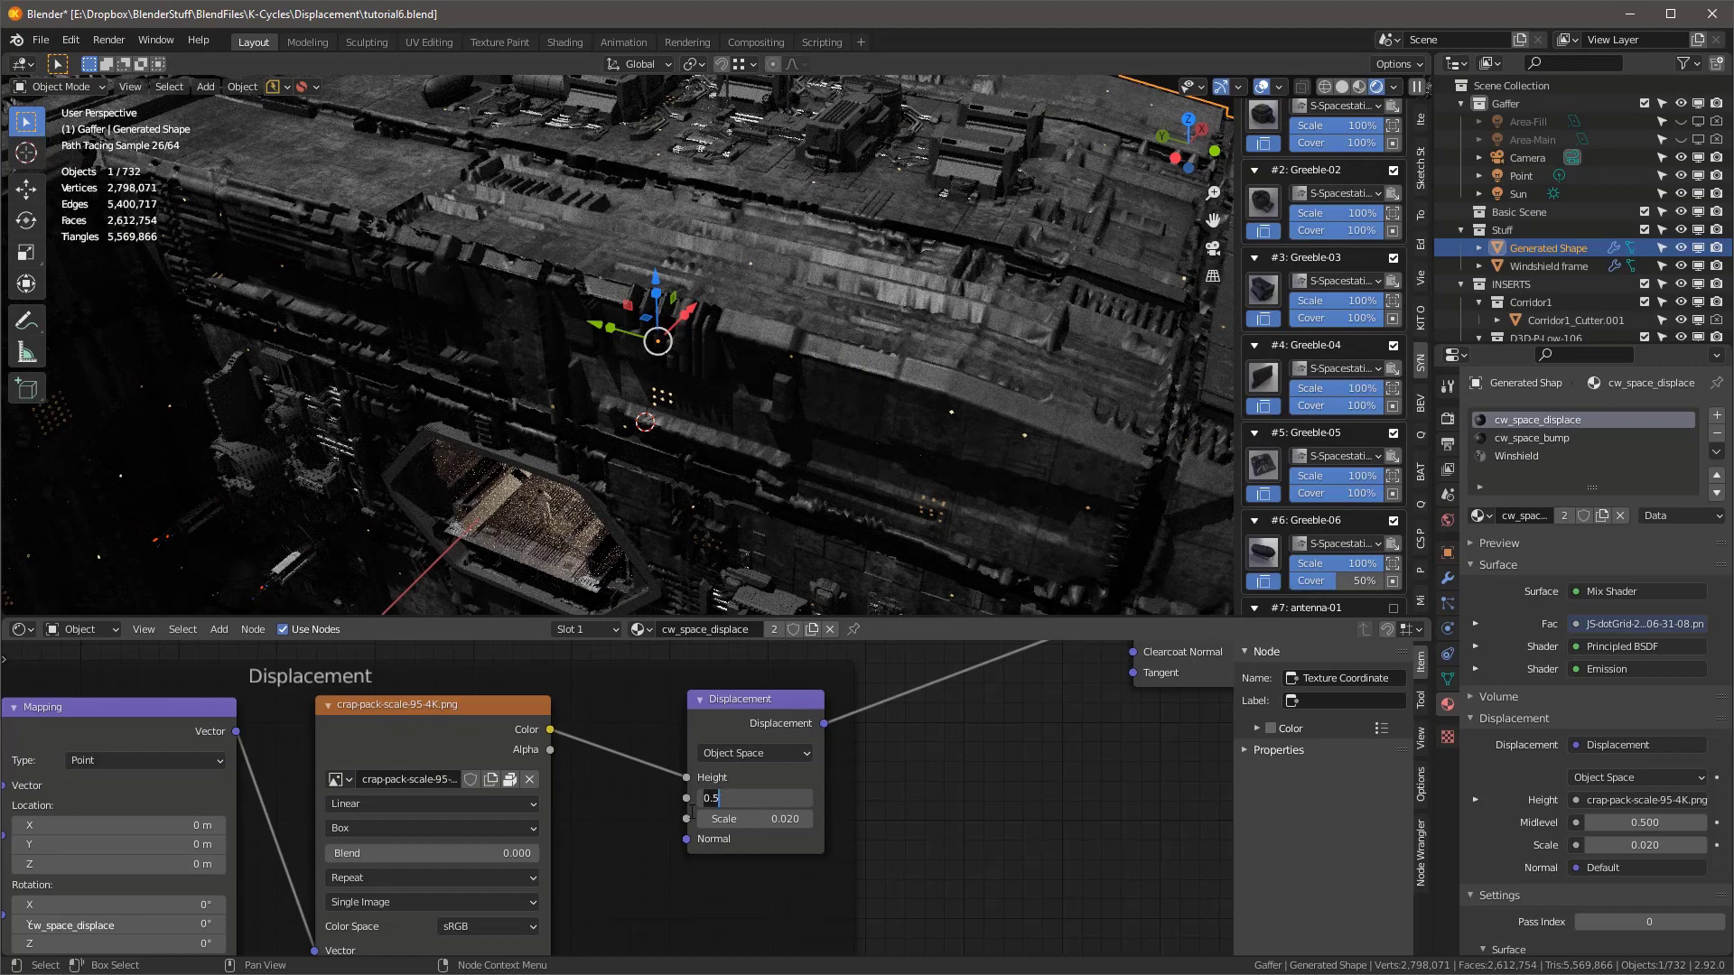
text(0.4)
key(Return)
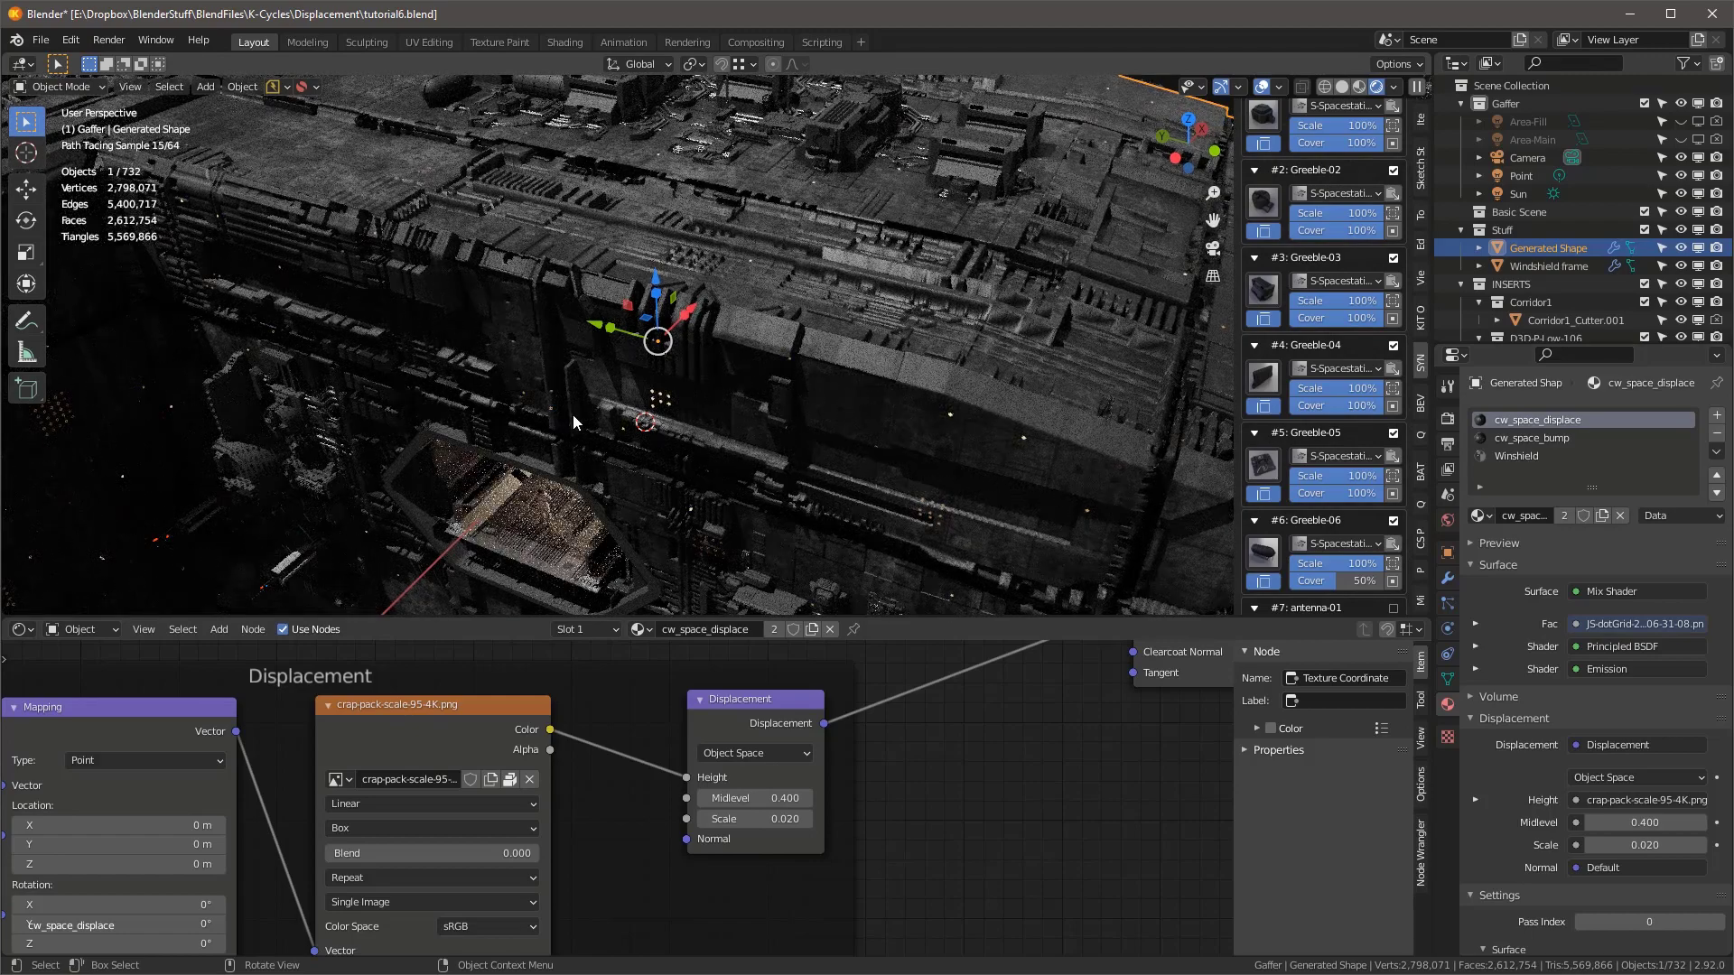
- Switch to the camera view of the ship and enlarge the 3D viewport by shrinking the node editor
key(KP_Decimal)
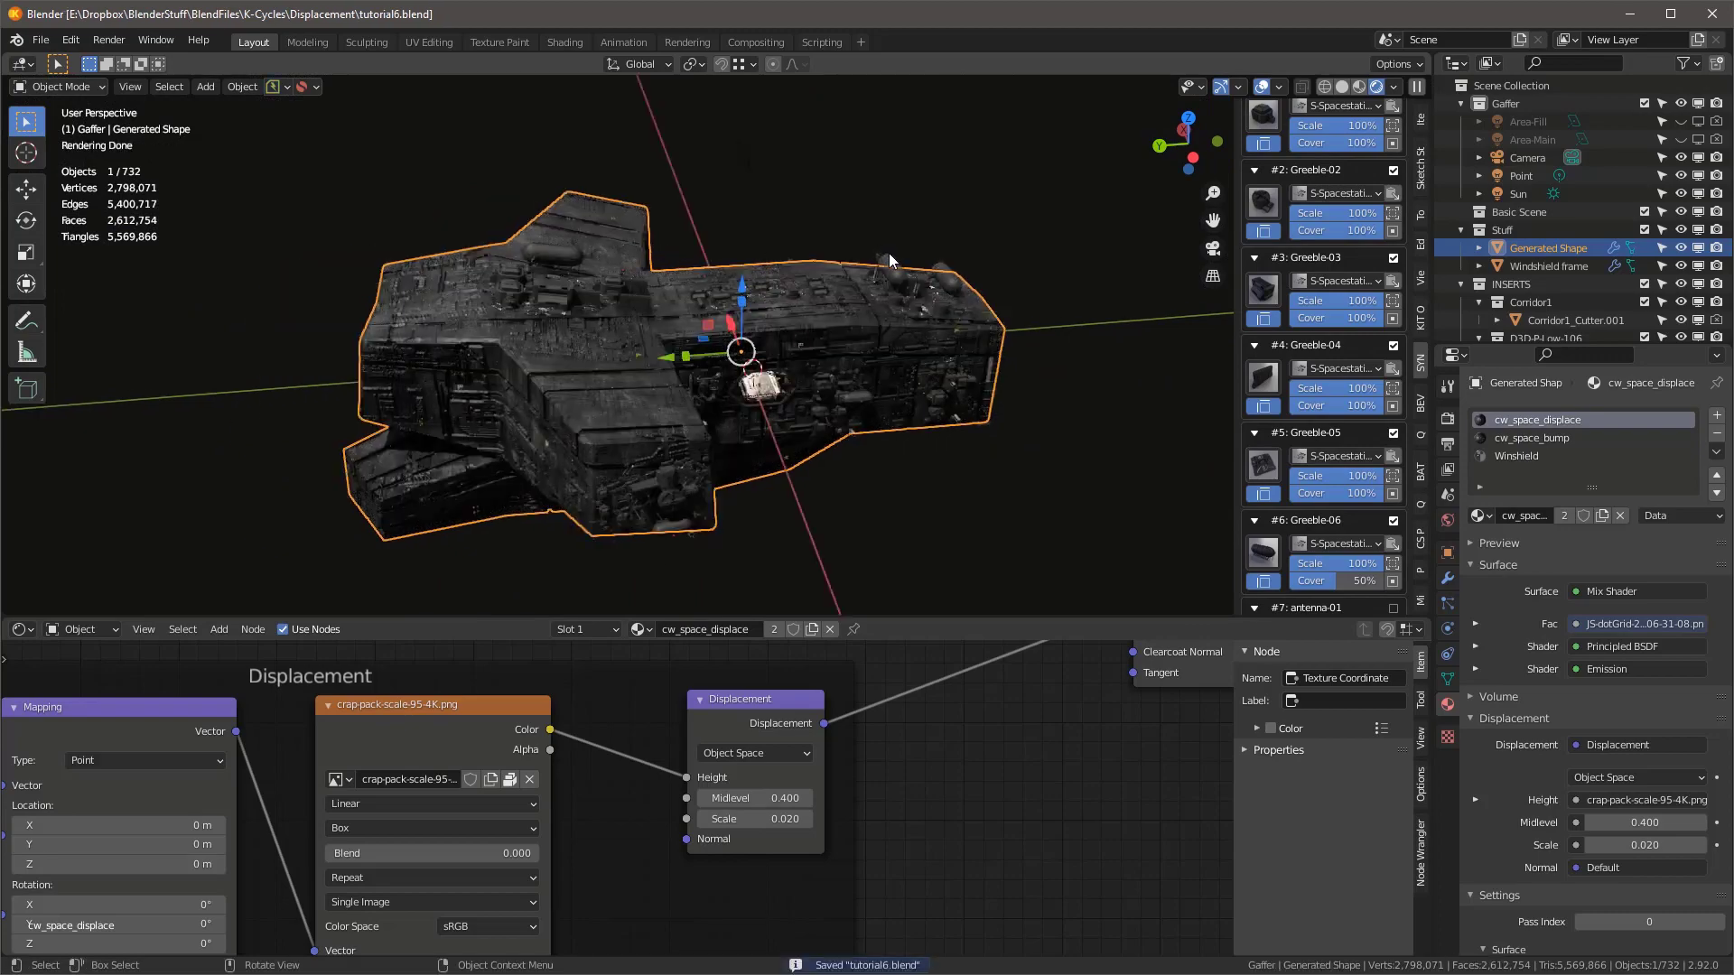
key(KP_0)
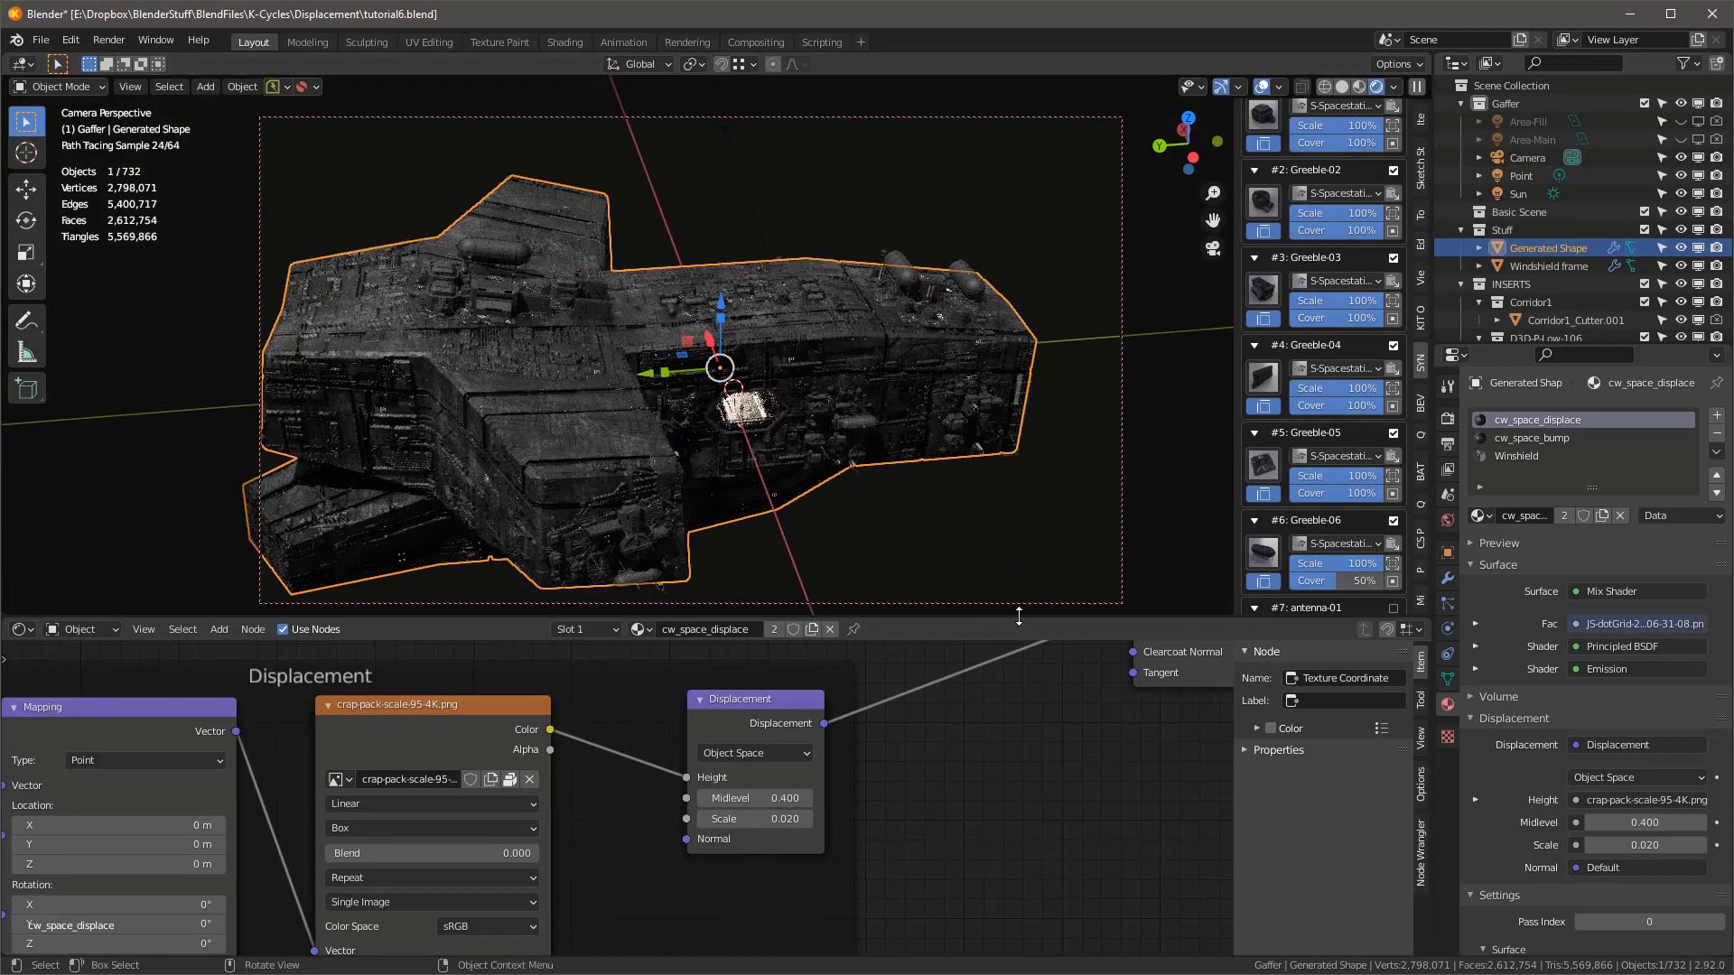
drag(1020, 617, 1045, 778)
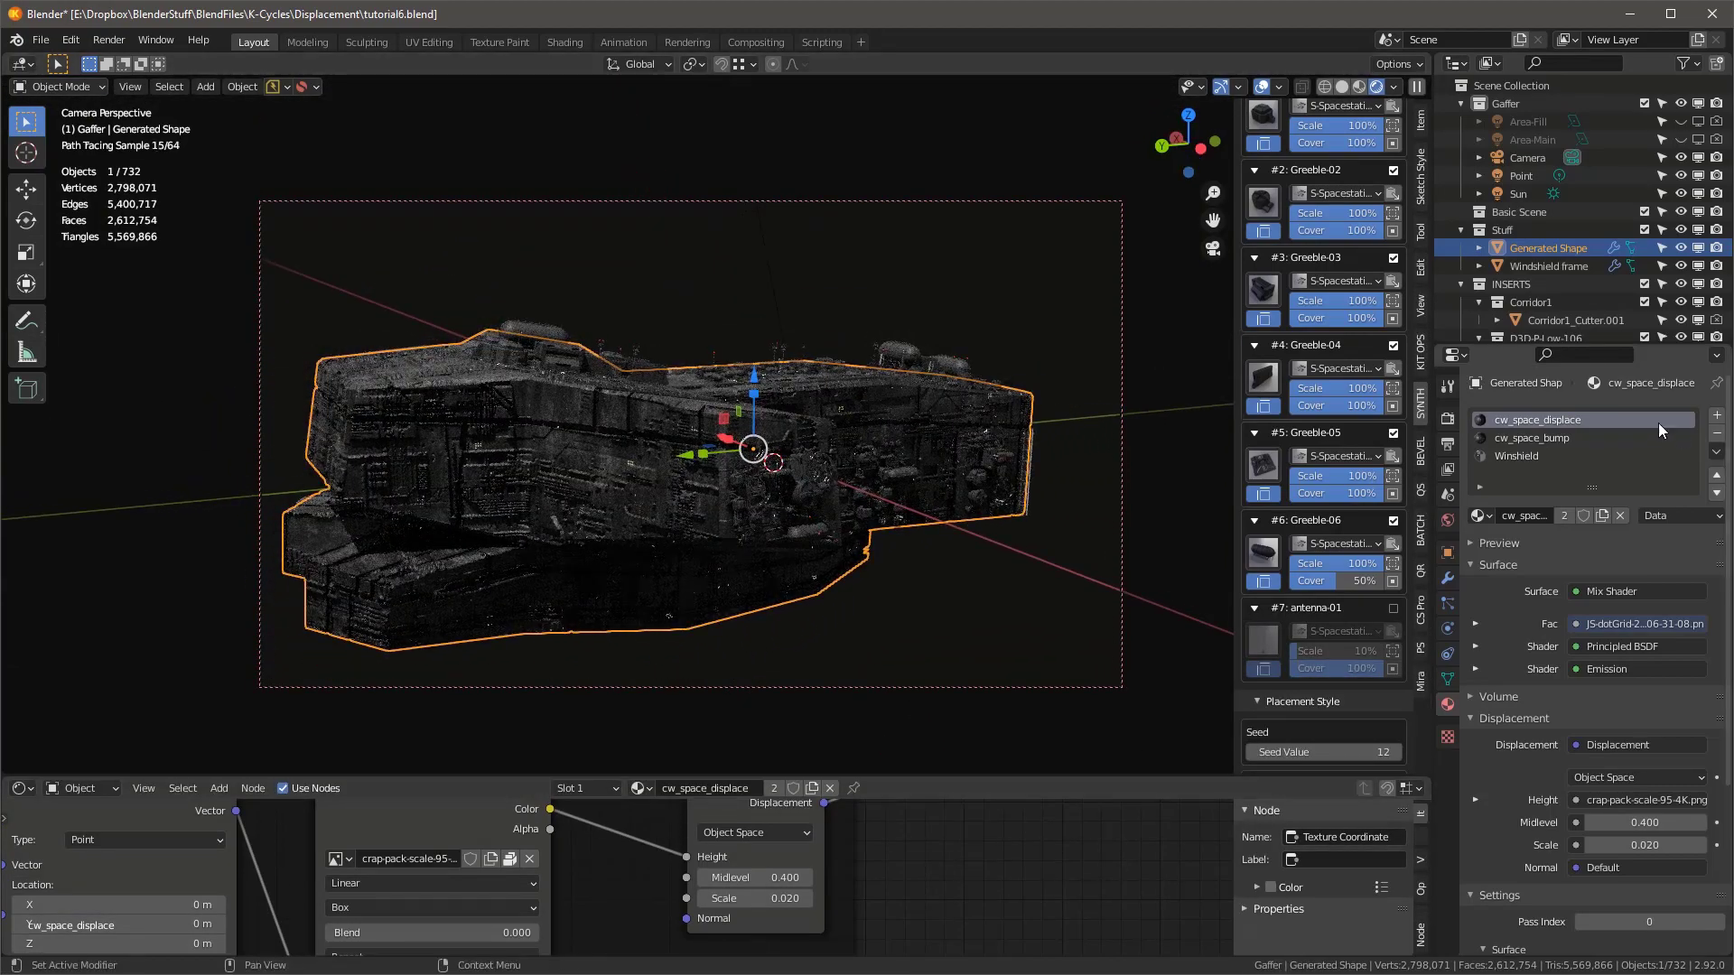
- Darken the world background colour to black and set its strength to 0
click(1449, 519)
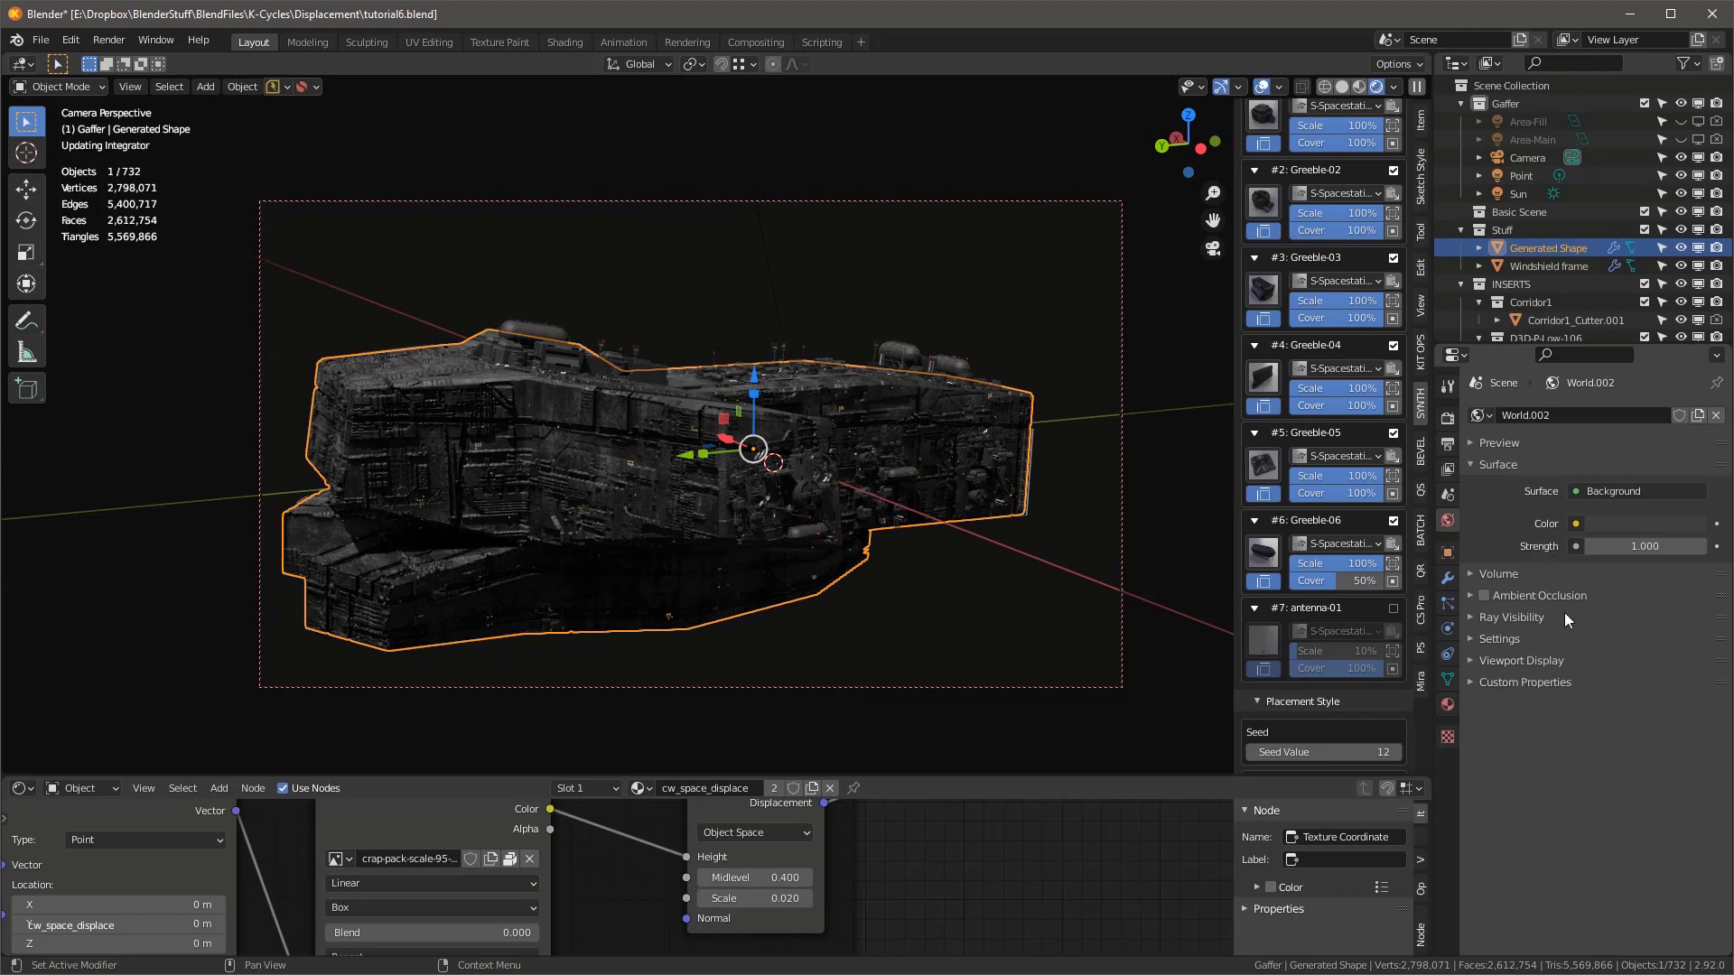
click(1618, 526)
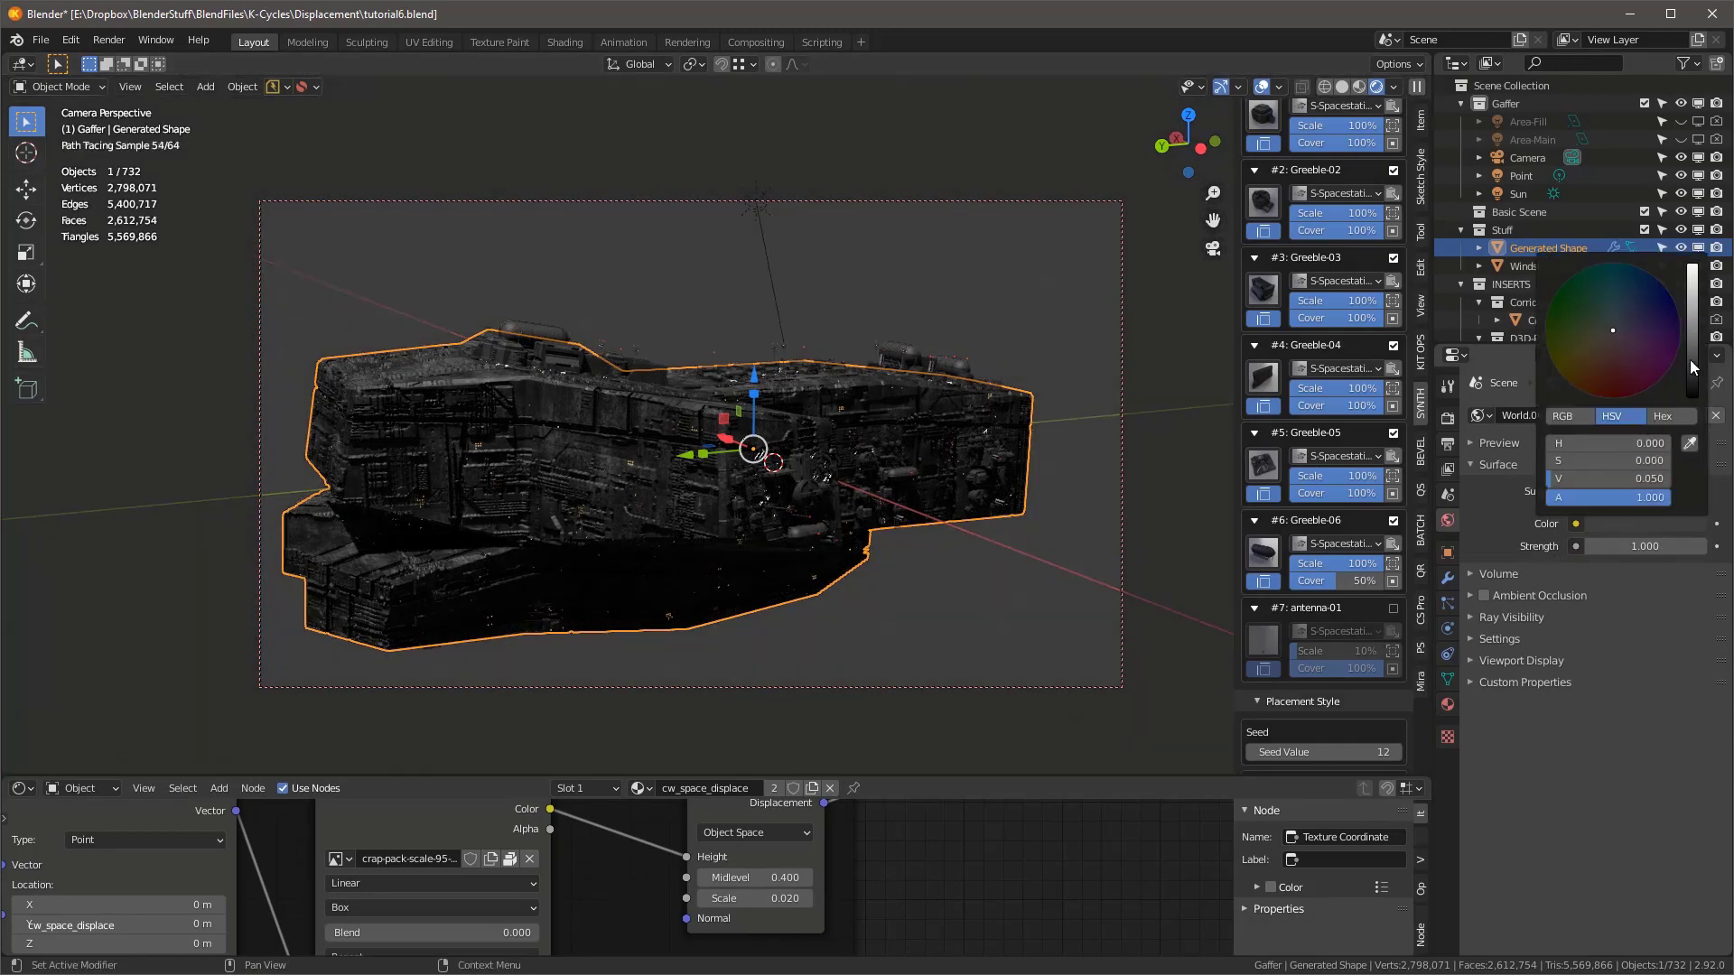
drag(1690, 363, 1691, 399)
click(1625, 545)
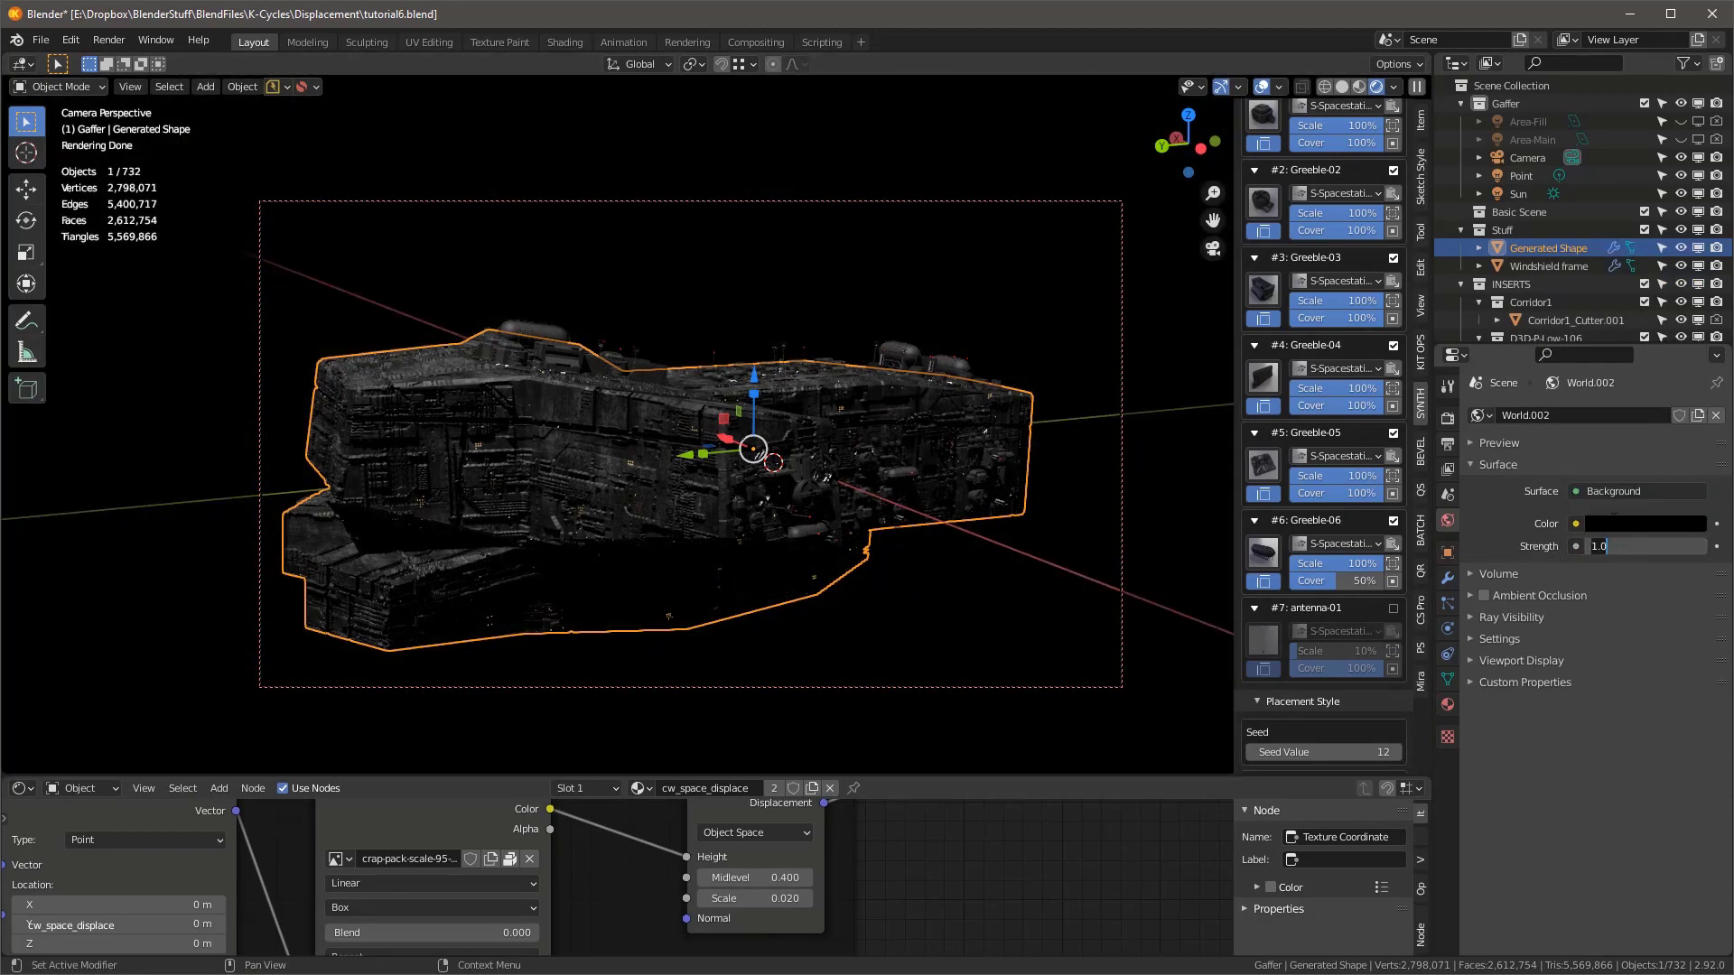
text(0)
key(Return)
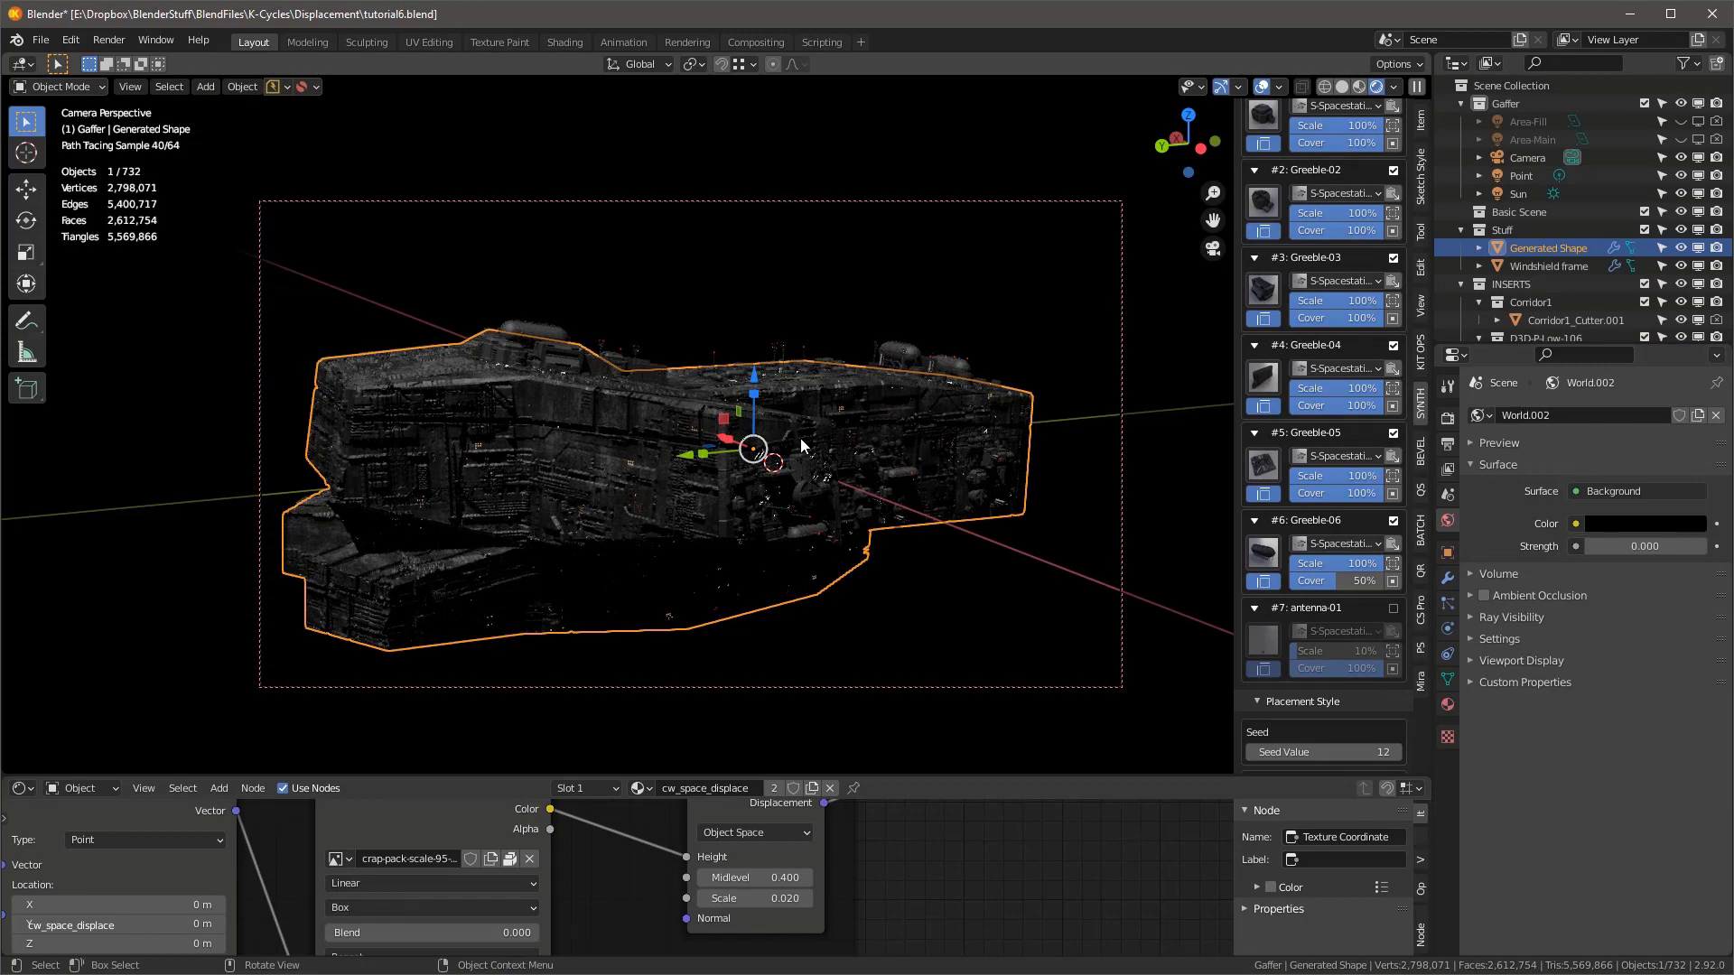
- Swing the camera around to the ship's side with the corridor opening, then unlock the camera from the view
middle_drag(806, 446, 749, 502)
key(q)
click(748, 497)
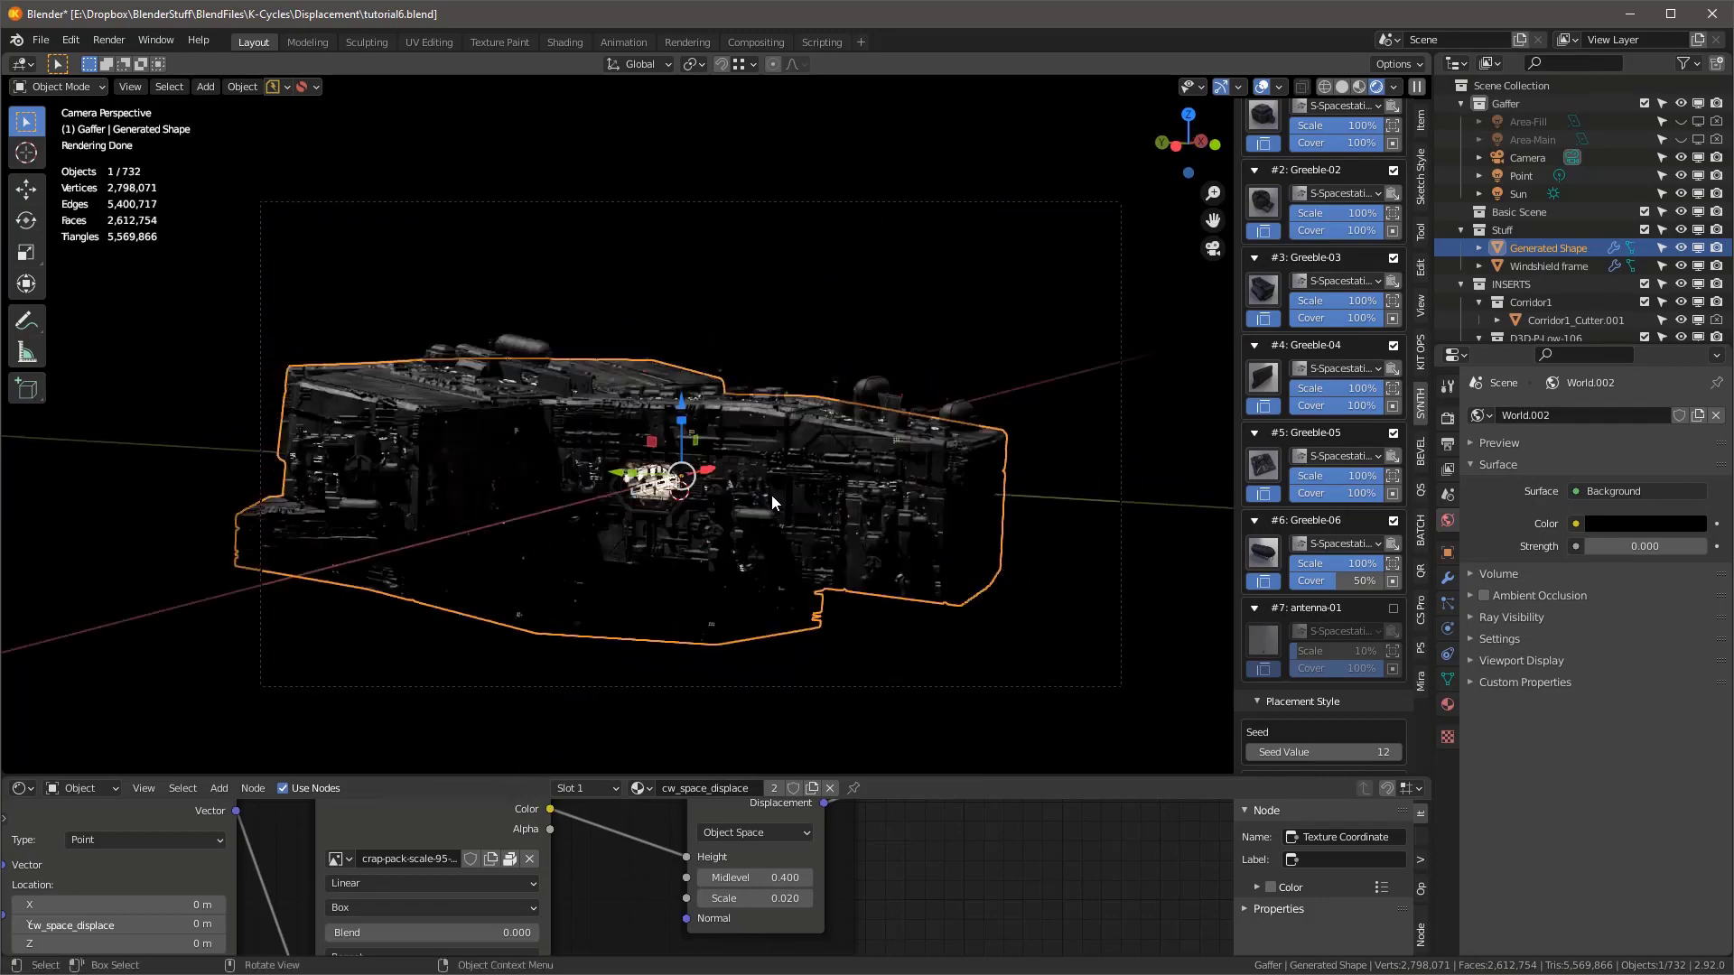
scroll(776, 501, up, 2)
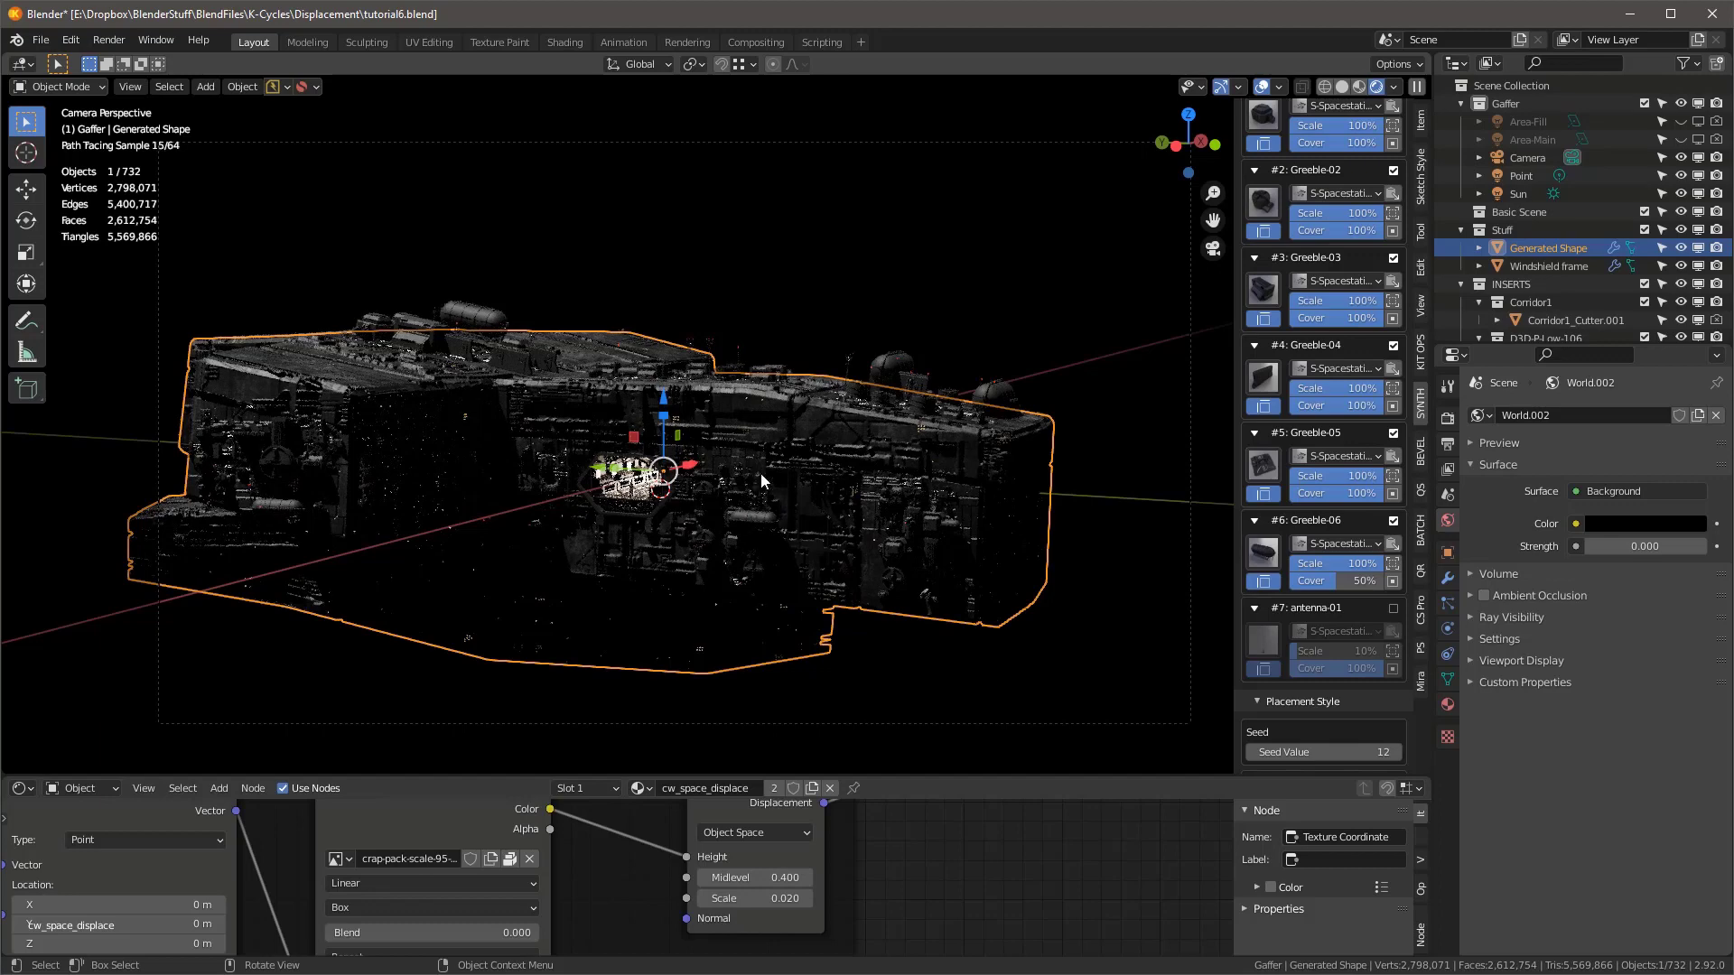
- Import the Earth photo eVb4yi.jpg from the PLANETS folder as an image plane with the Emit material setting
click(42, 40)
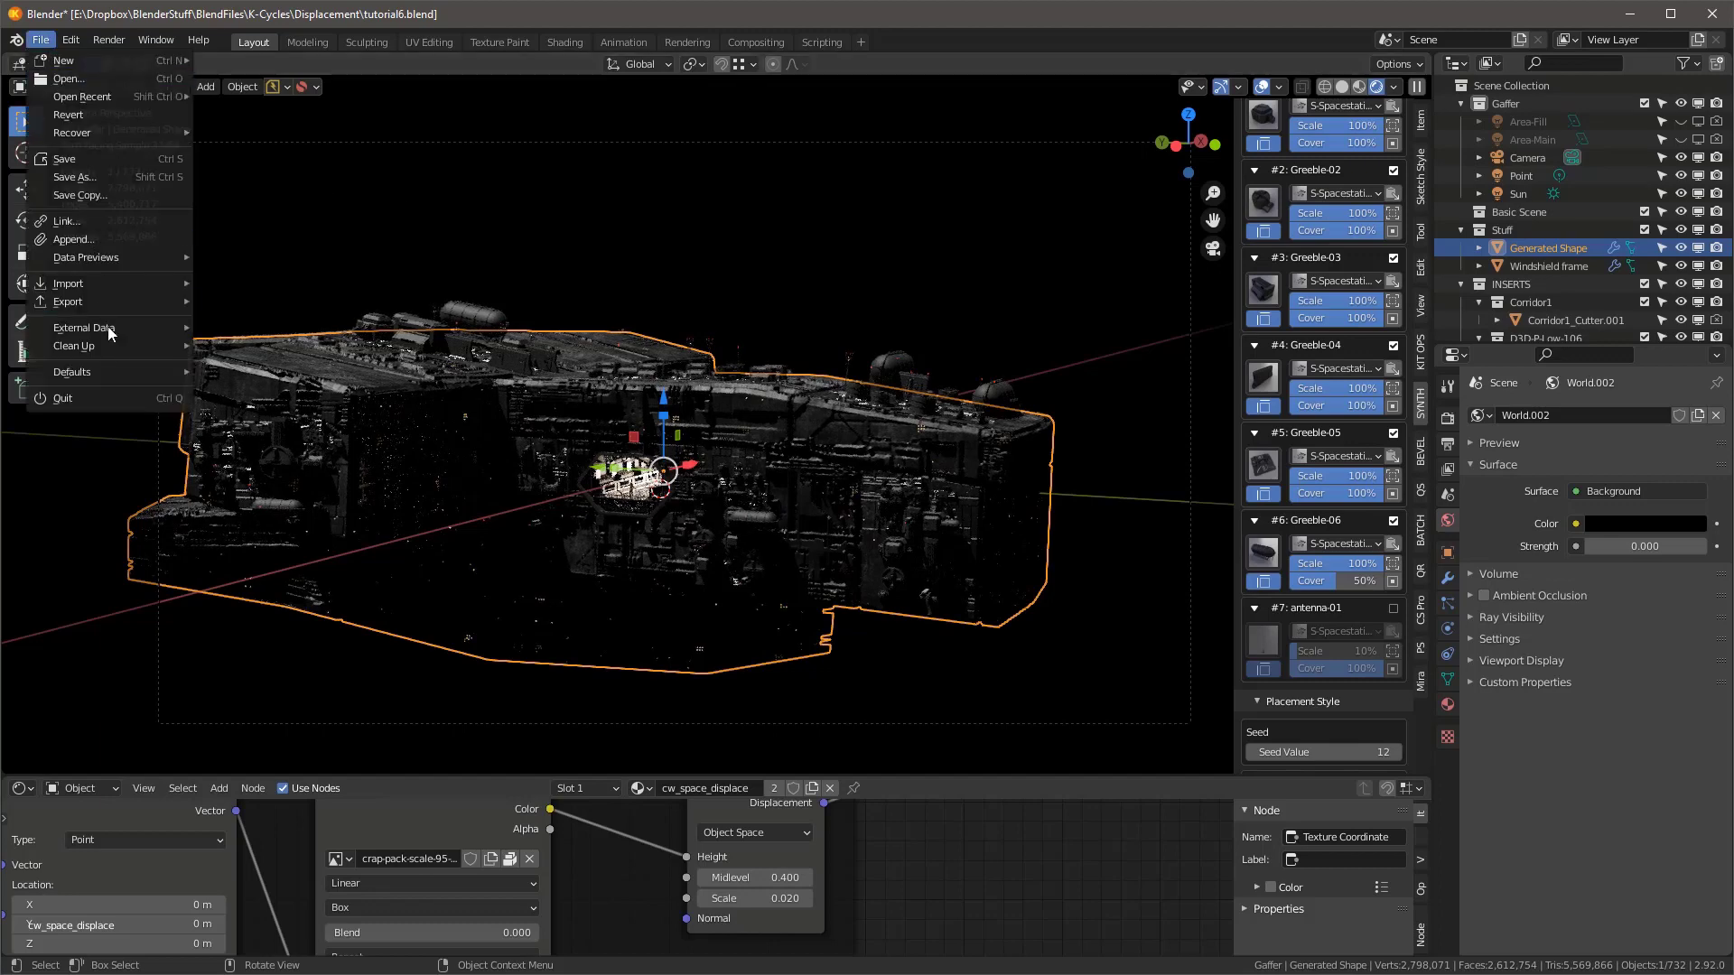
mouse_move(92, 290)
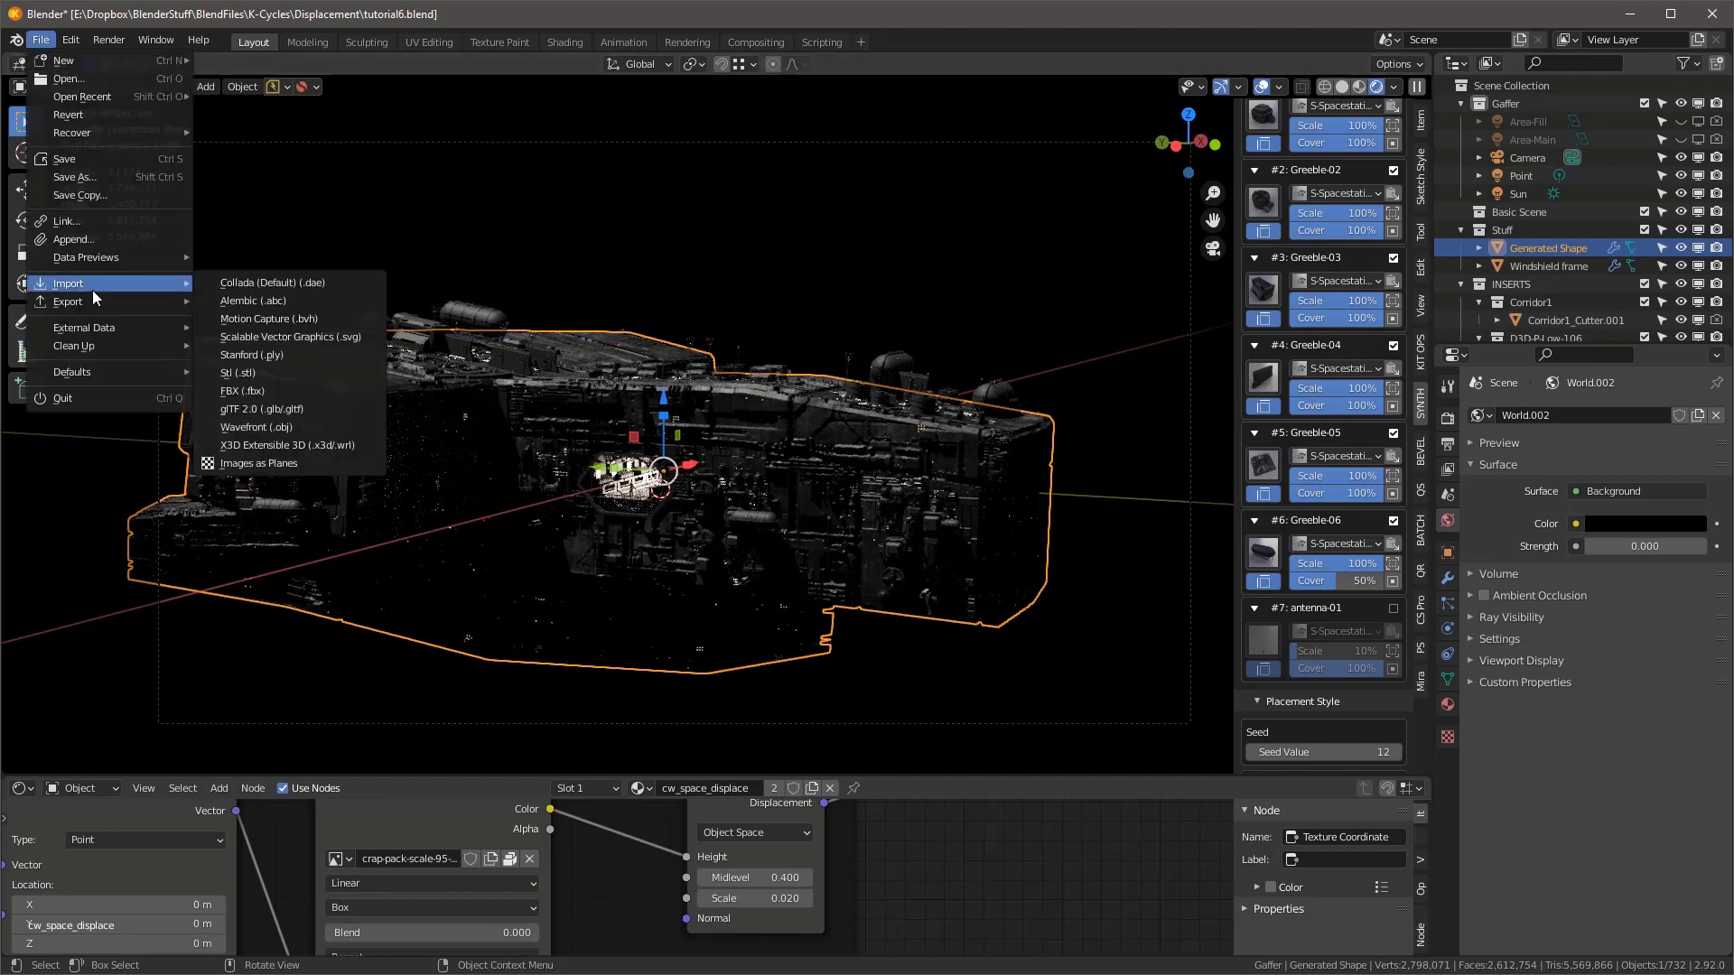
click(258, 464)
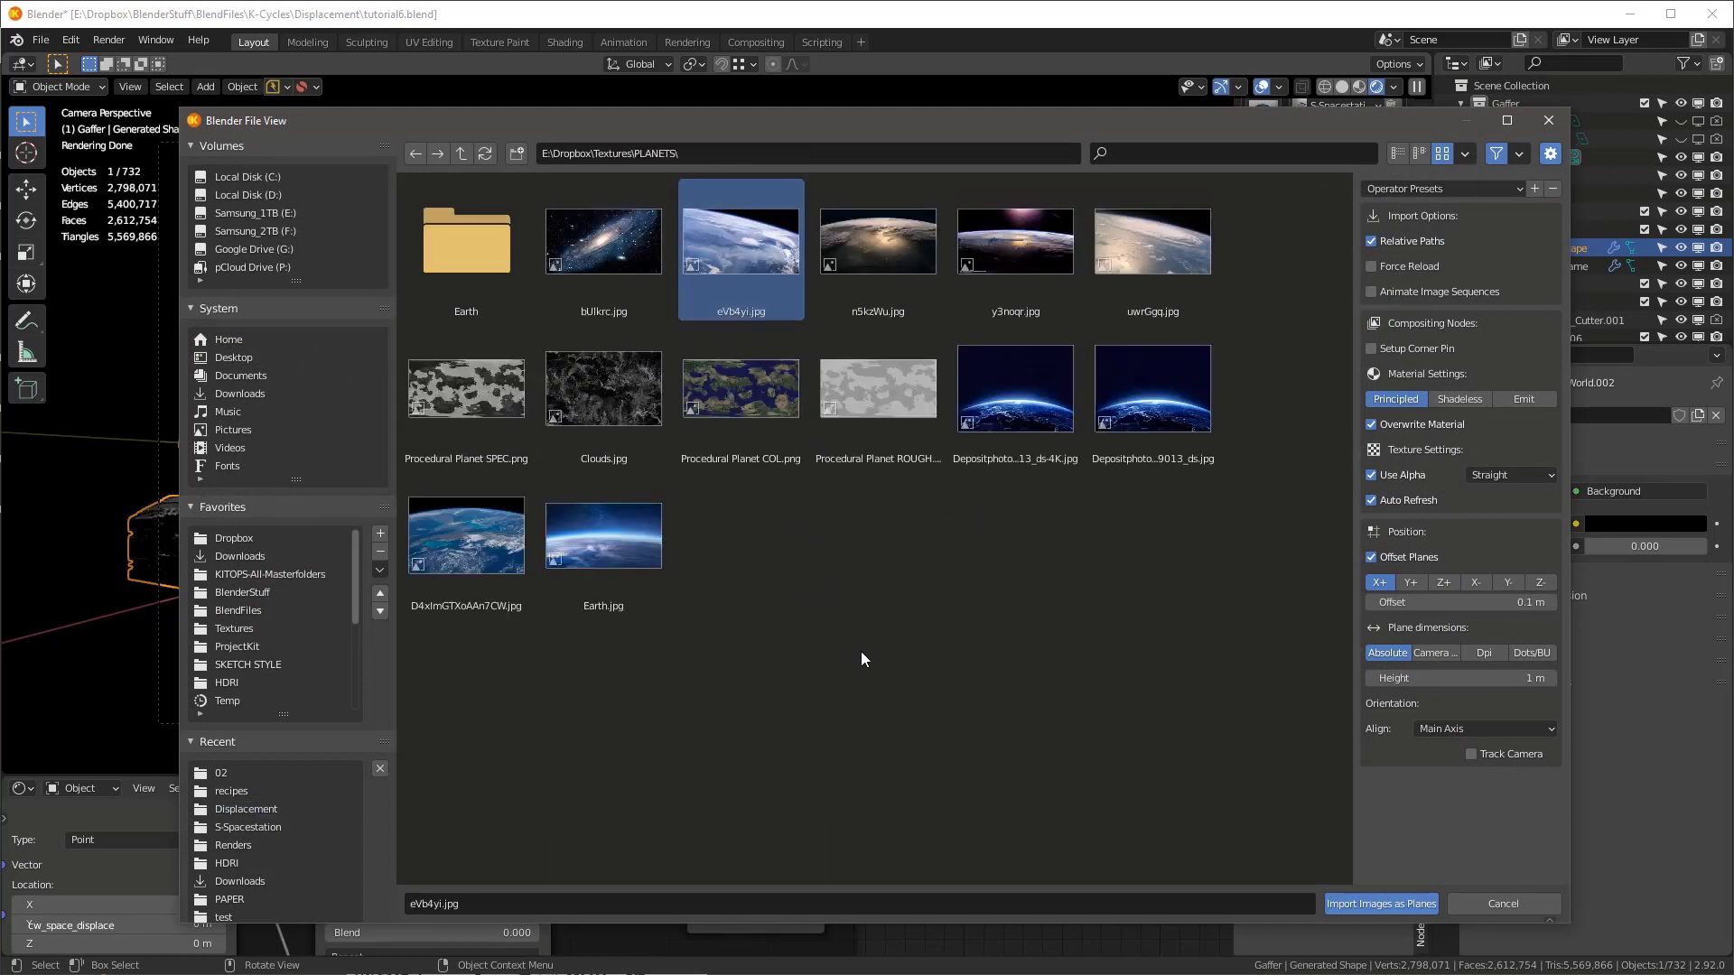
click(1523, 398)
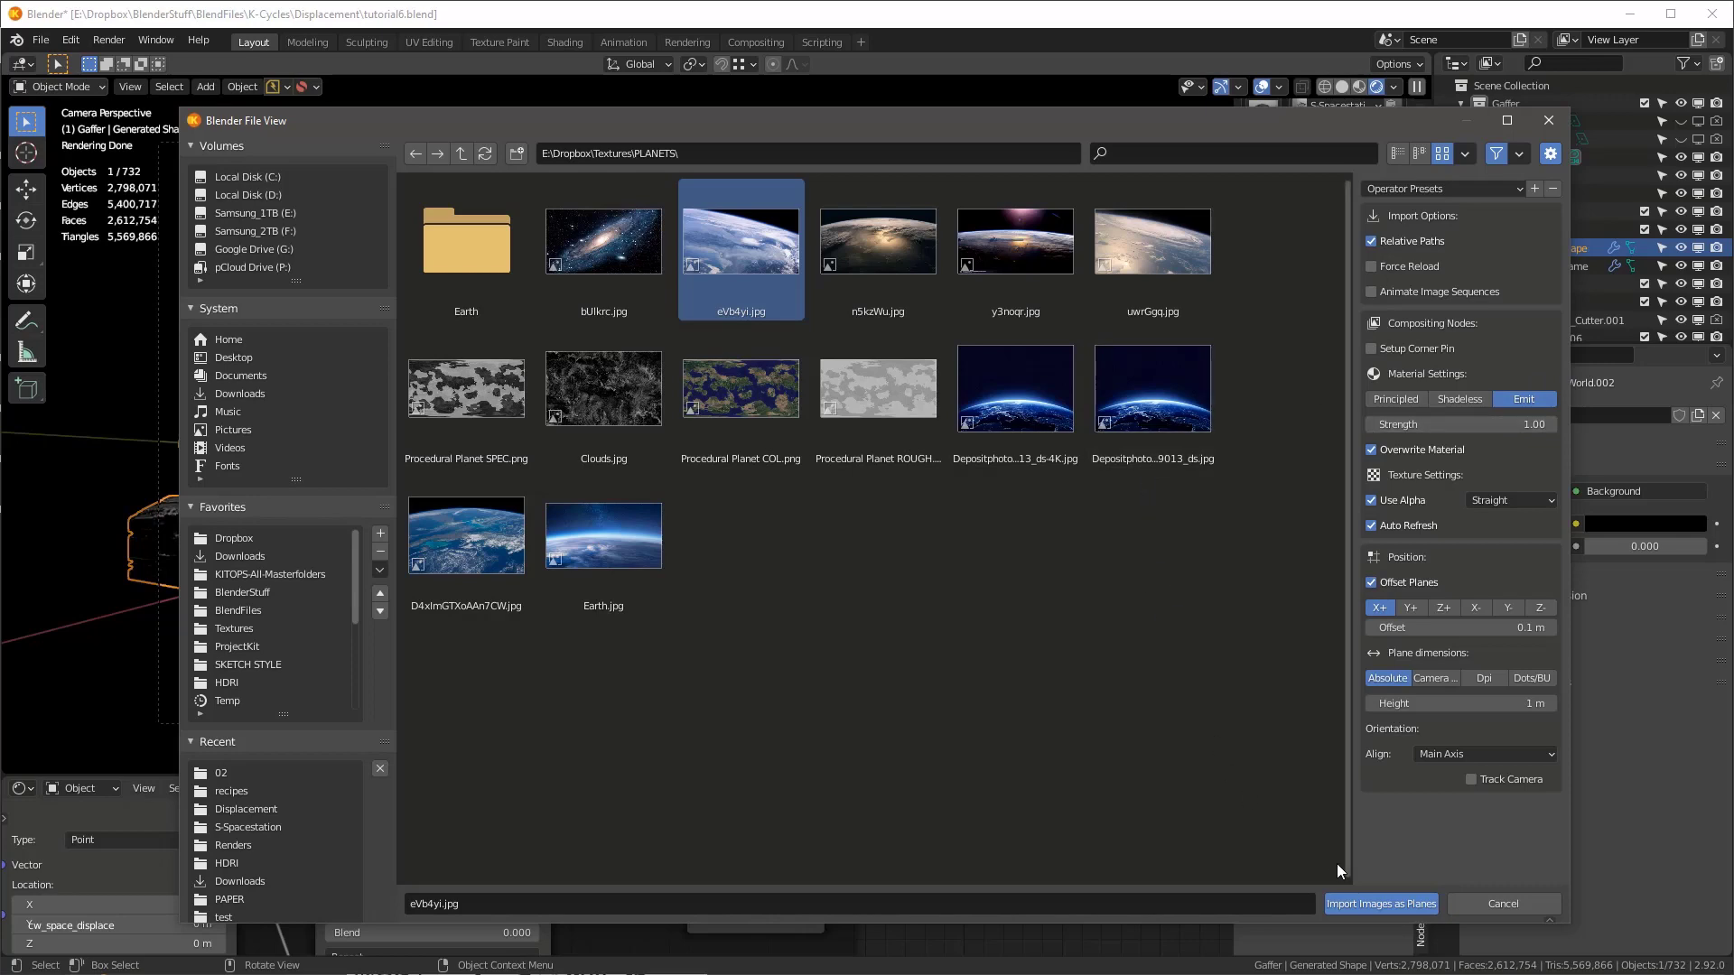
click(1375, 903)
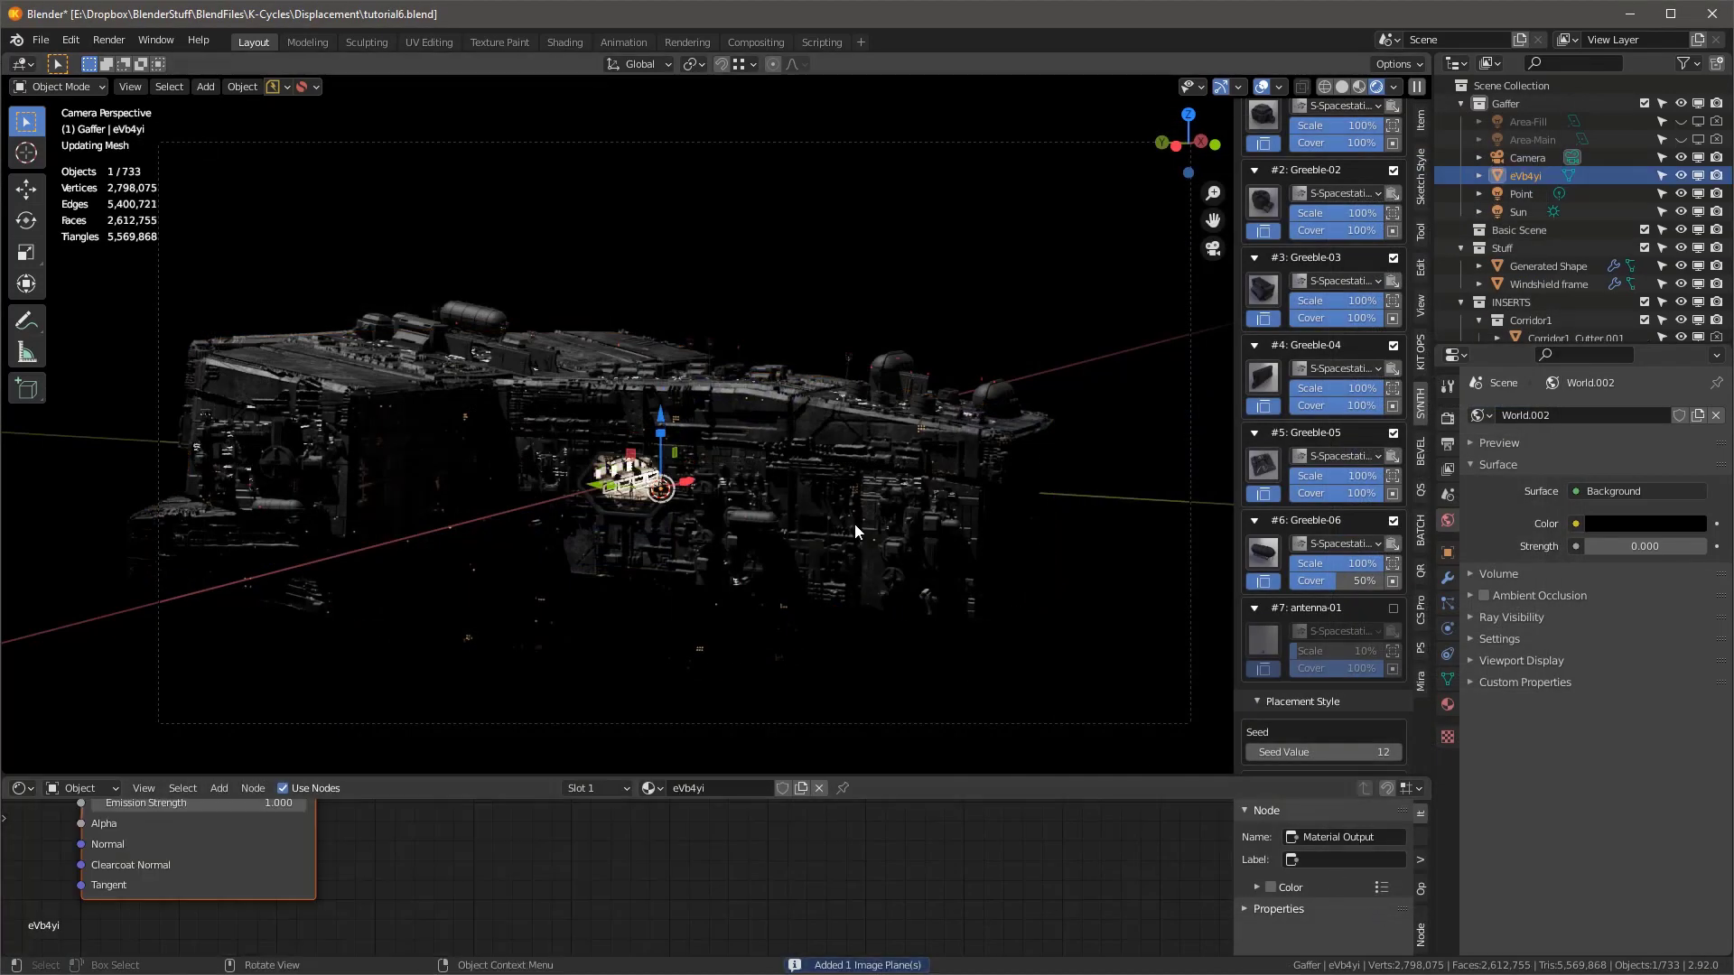
- Scale the eVb4yi image plane up about 70.6 times and rotate it about -174° around the global X axis
key(s)
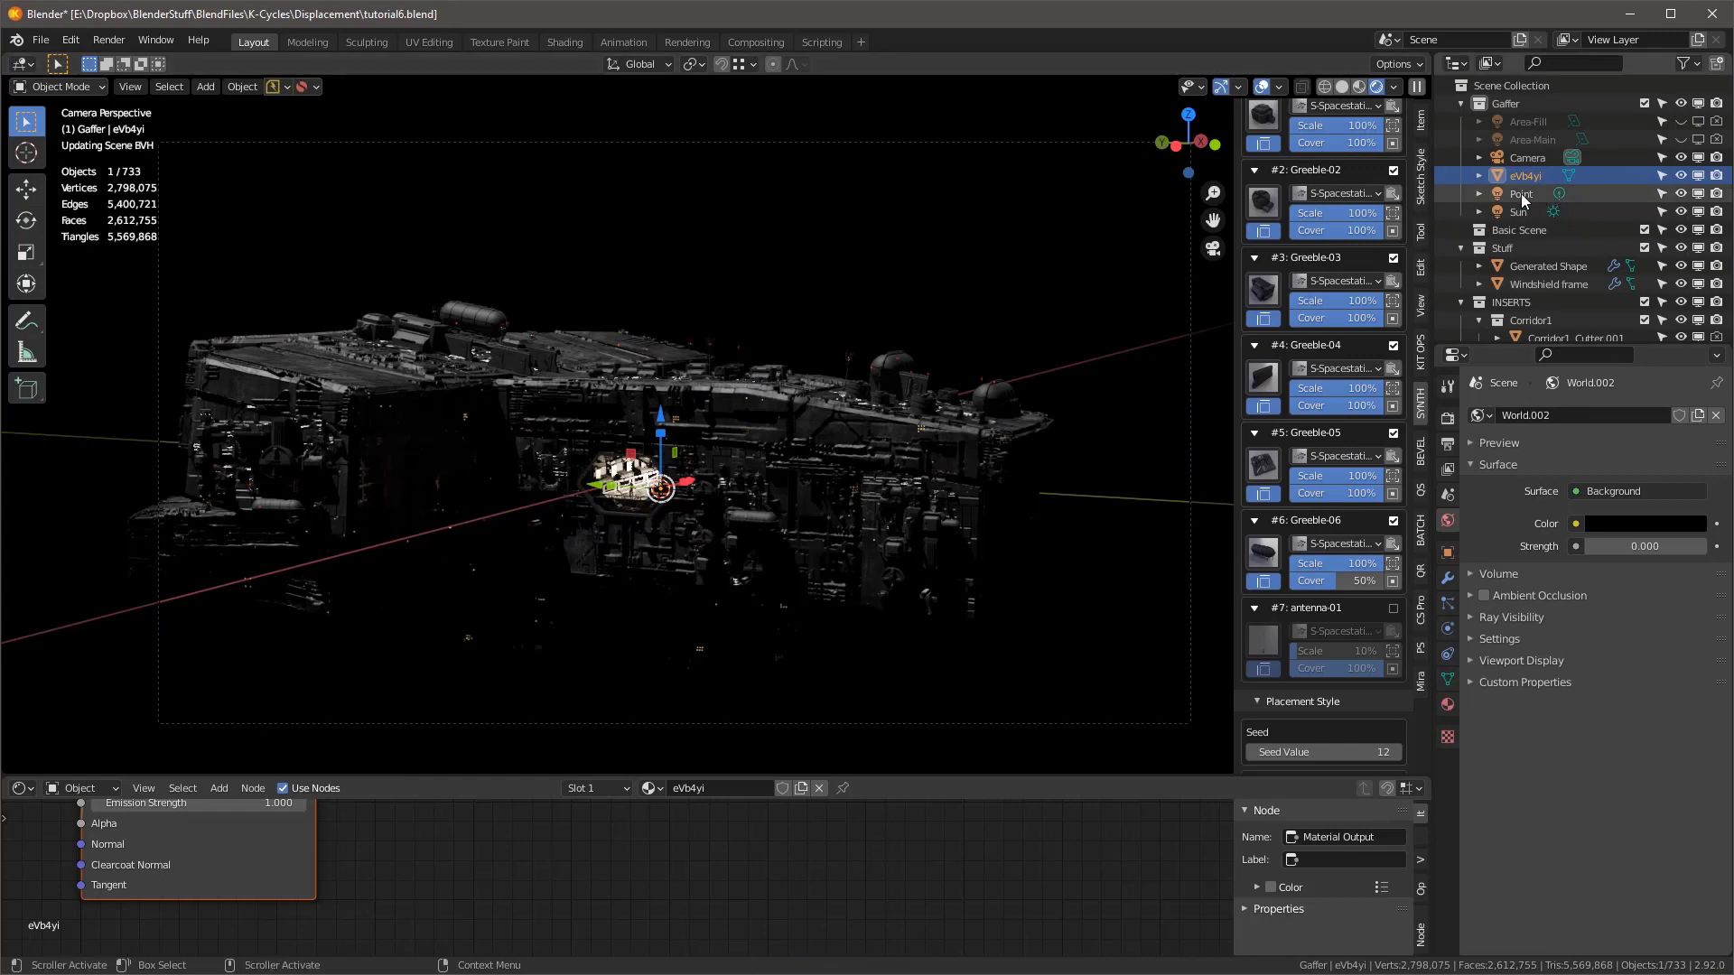
click(825, 472)
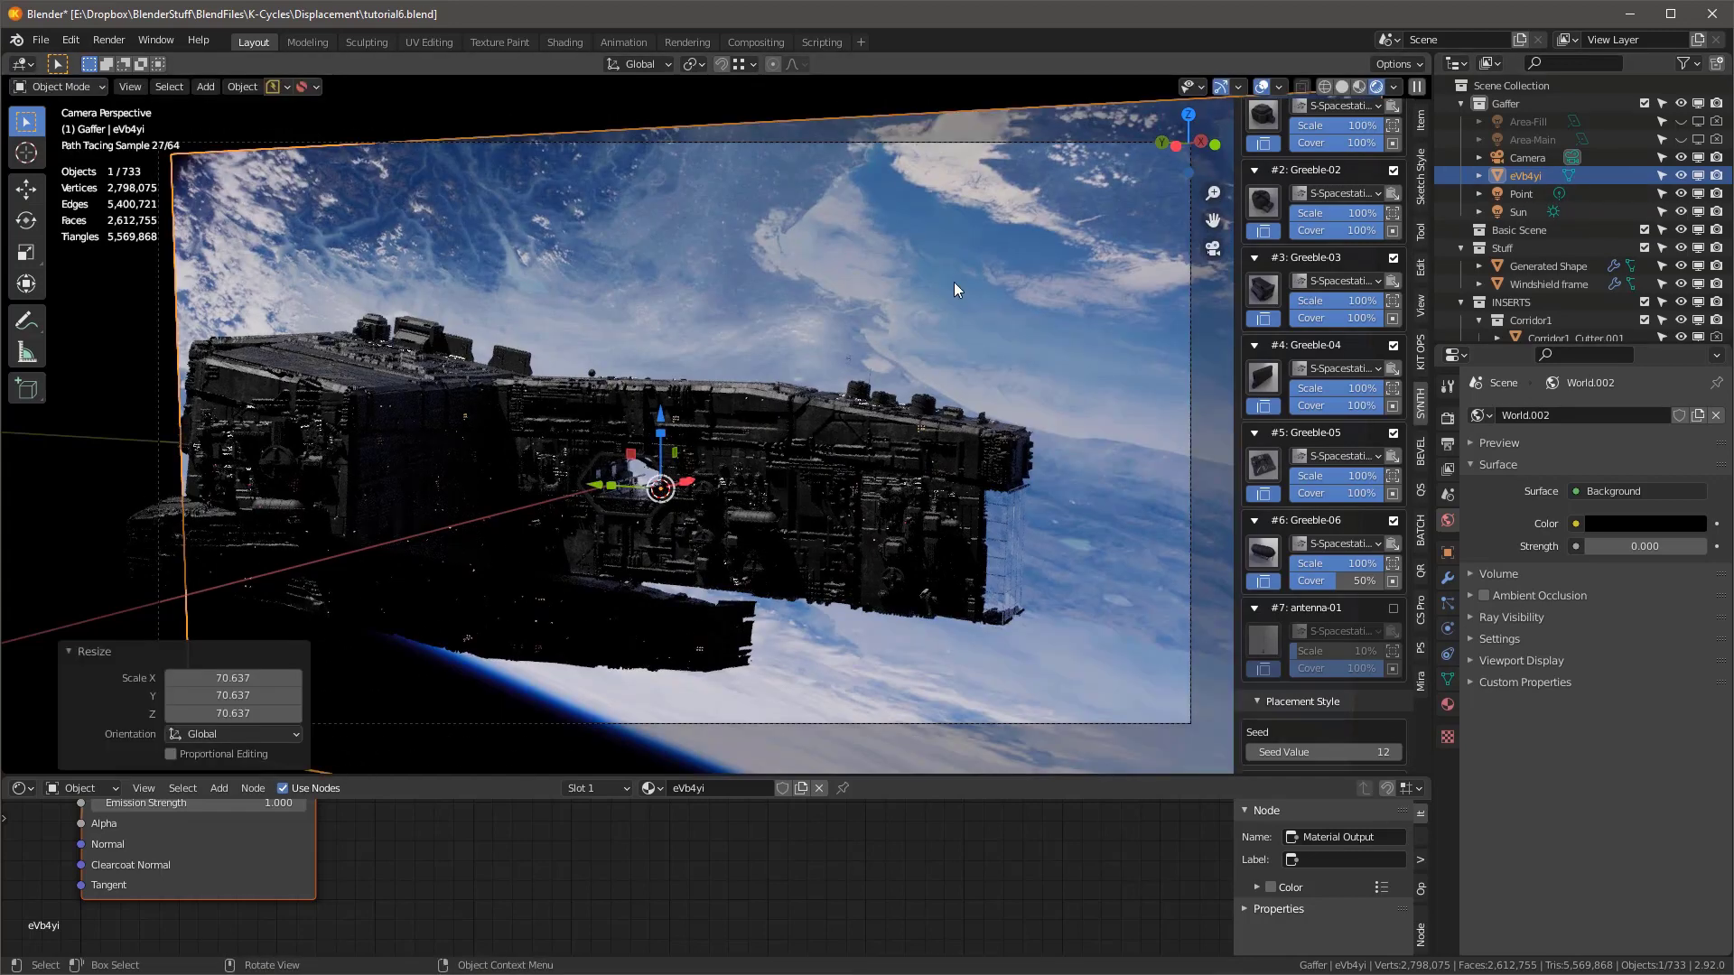
key(r)
key(x)
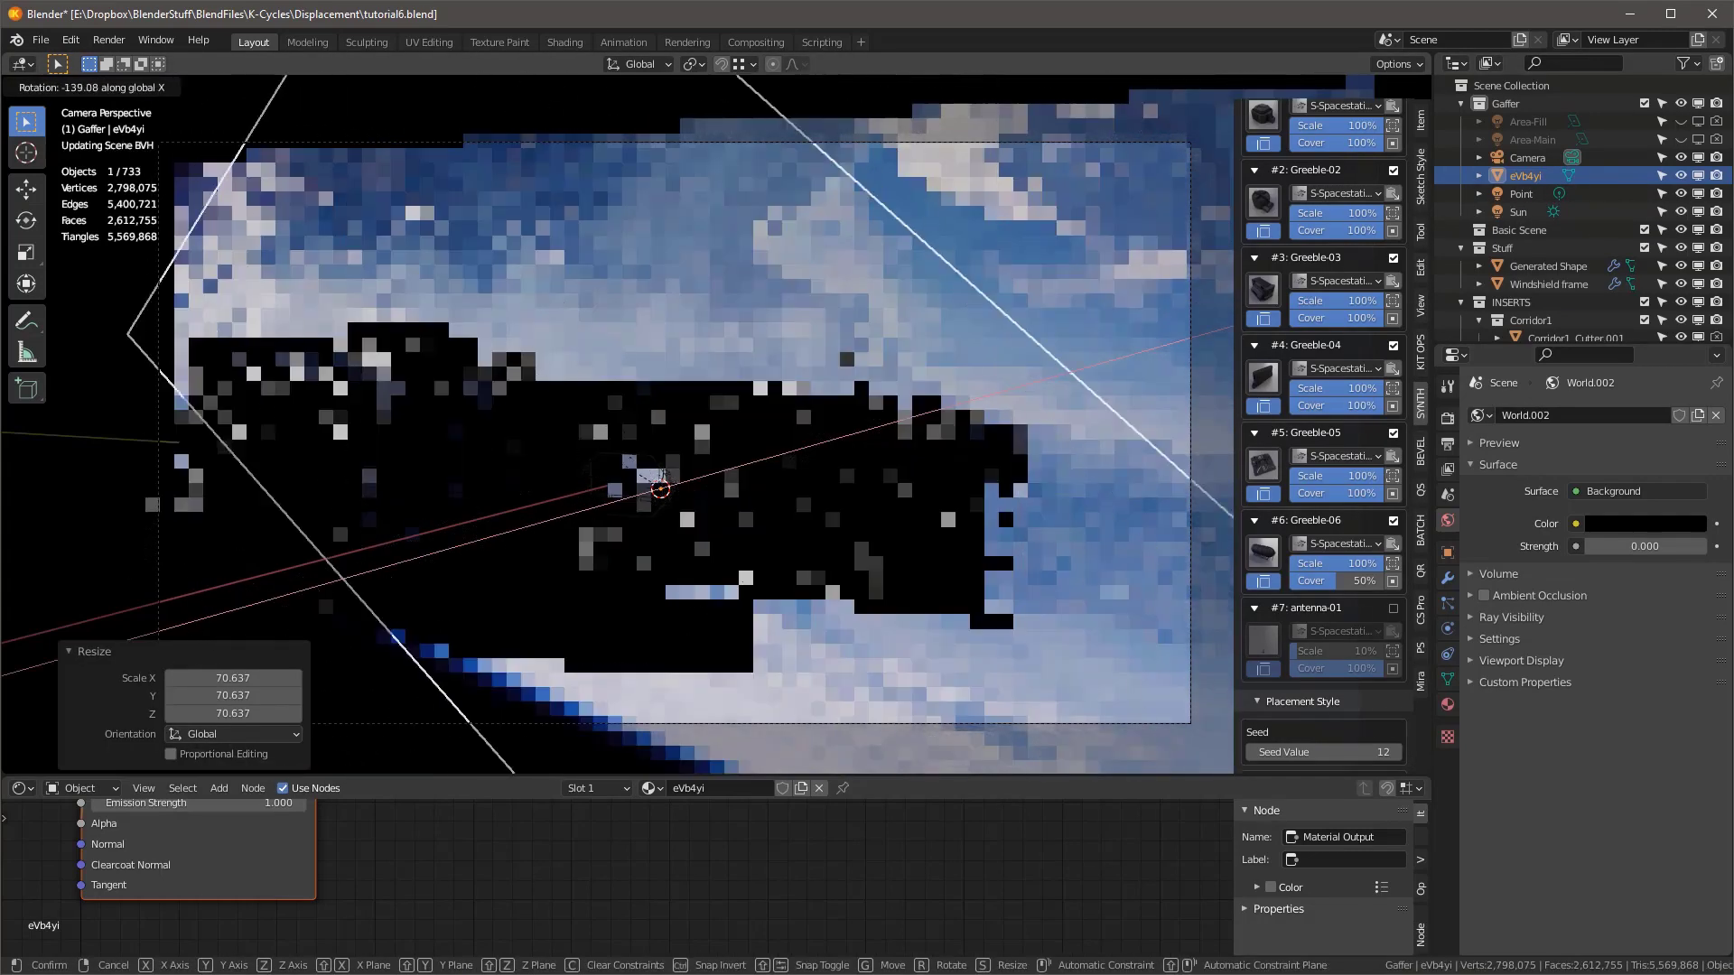
click(858, 322)
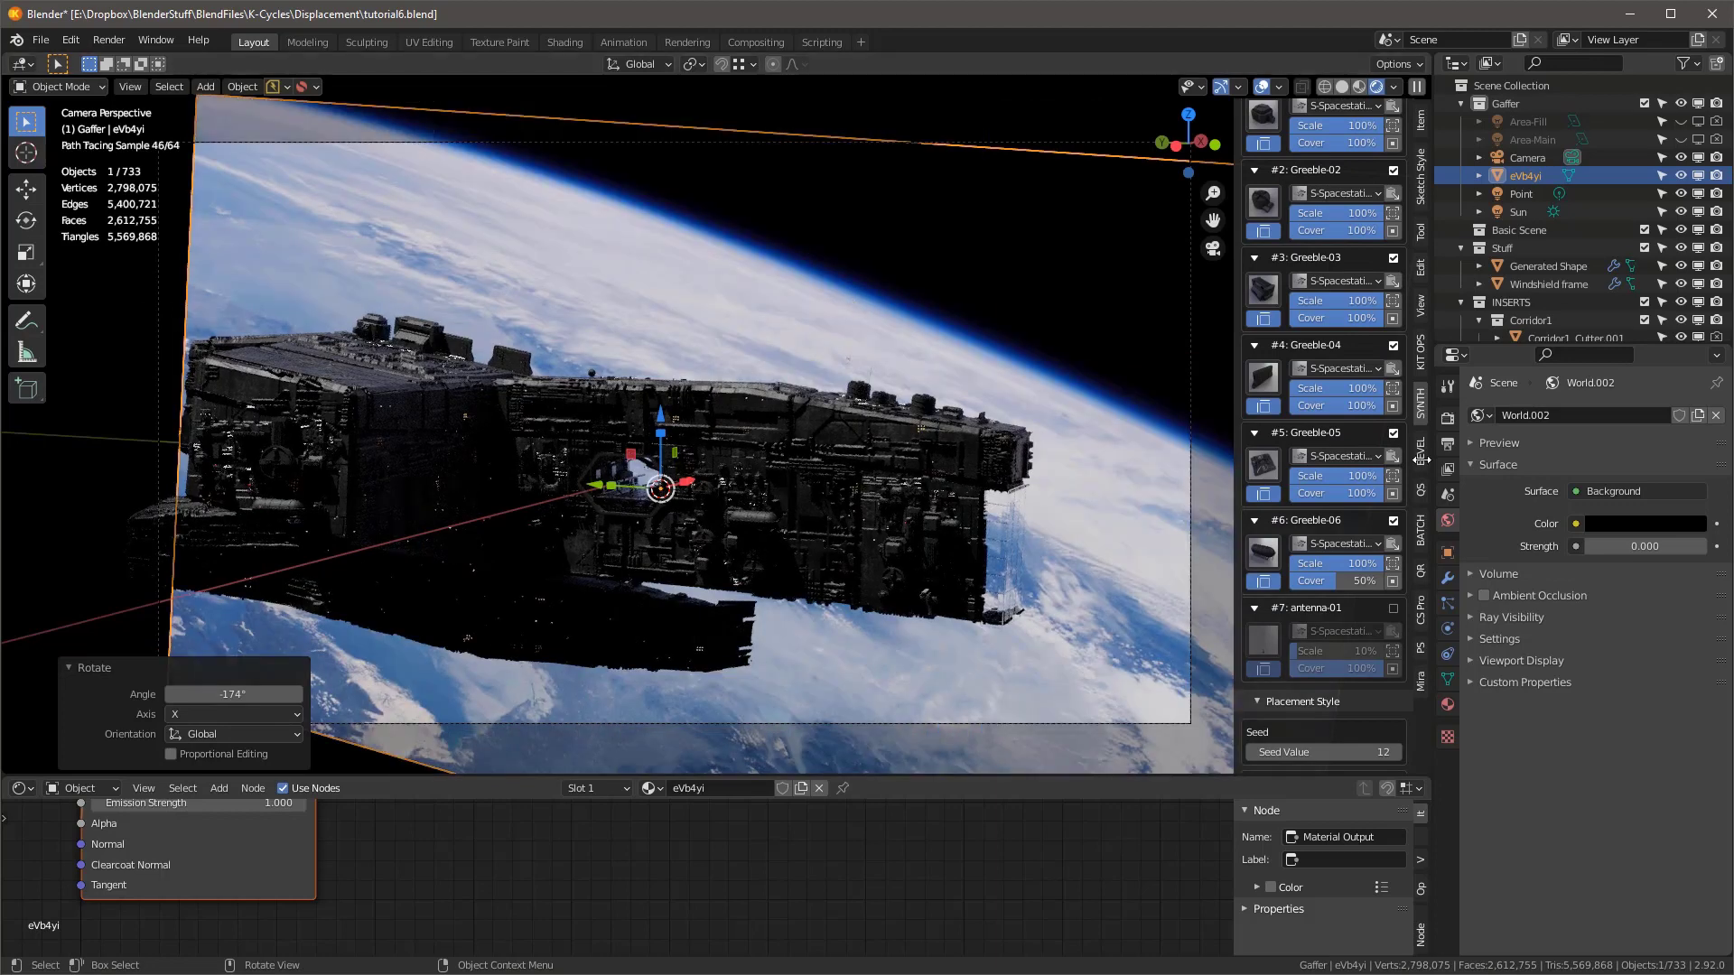
- Add a Copy Rotation constraint to the eVb4yi plane with Camera as its target
click(1448, 653)
click(1523, 416)
click(1413, 504)
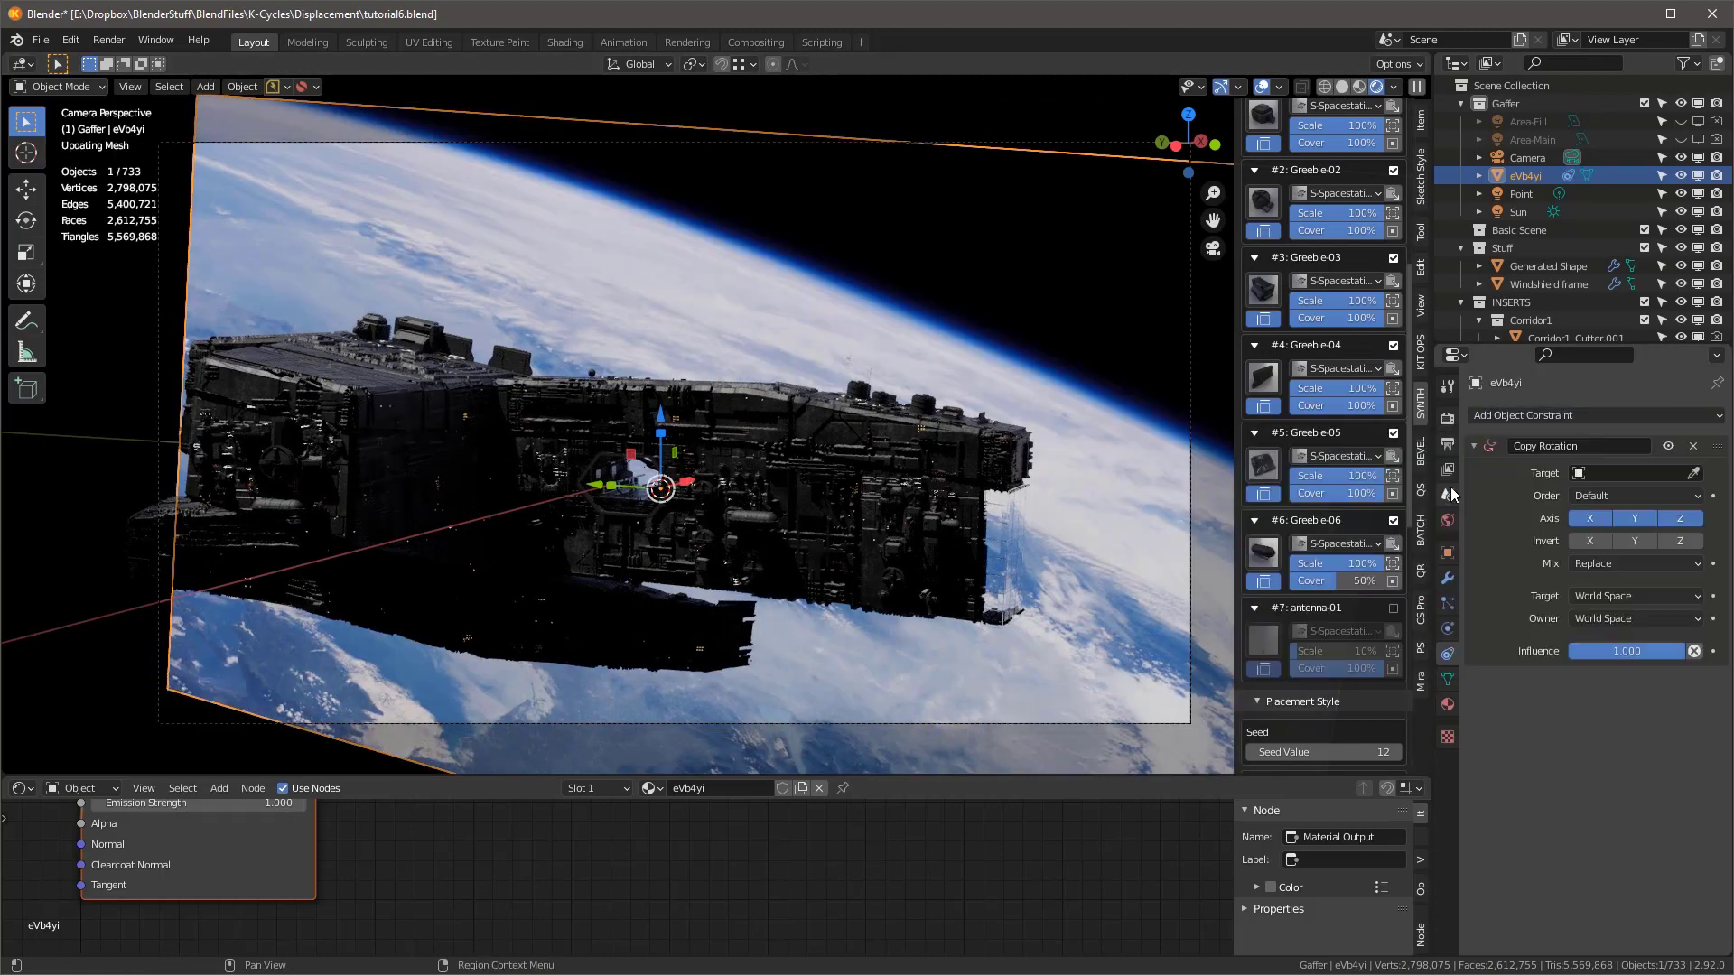
click(1599, 473)
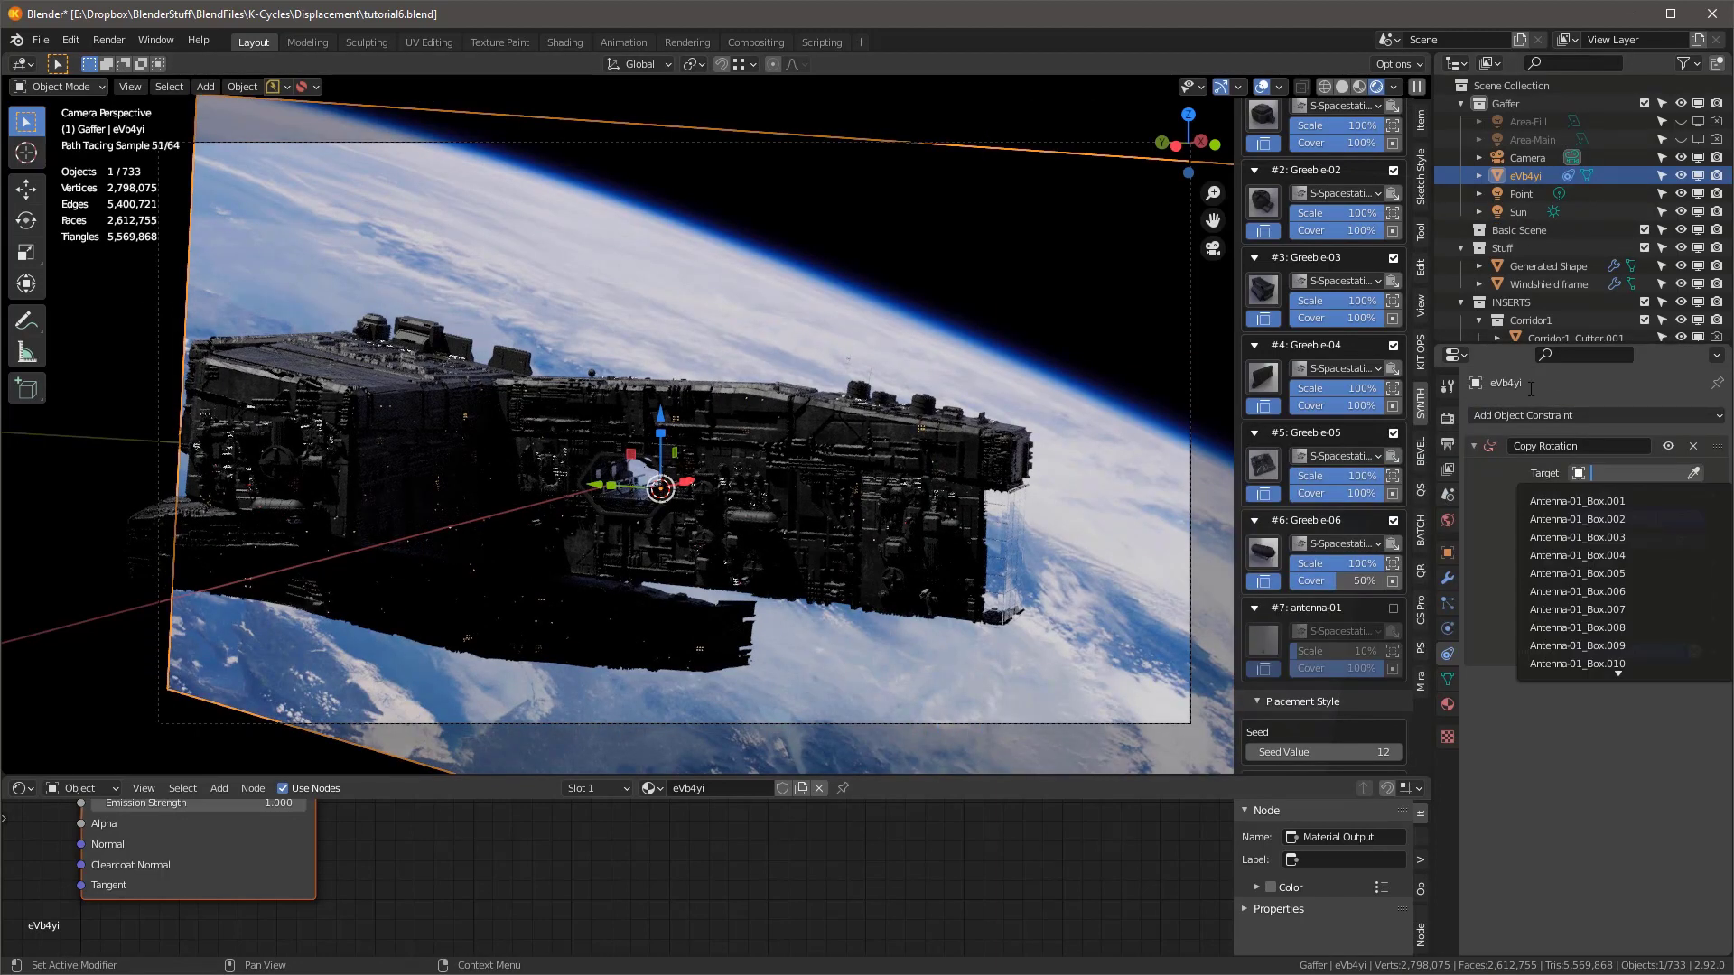
text(cam)
click(1546, 502)
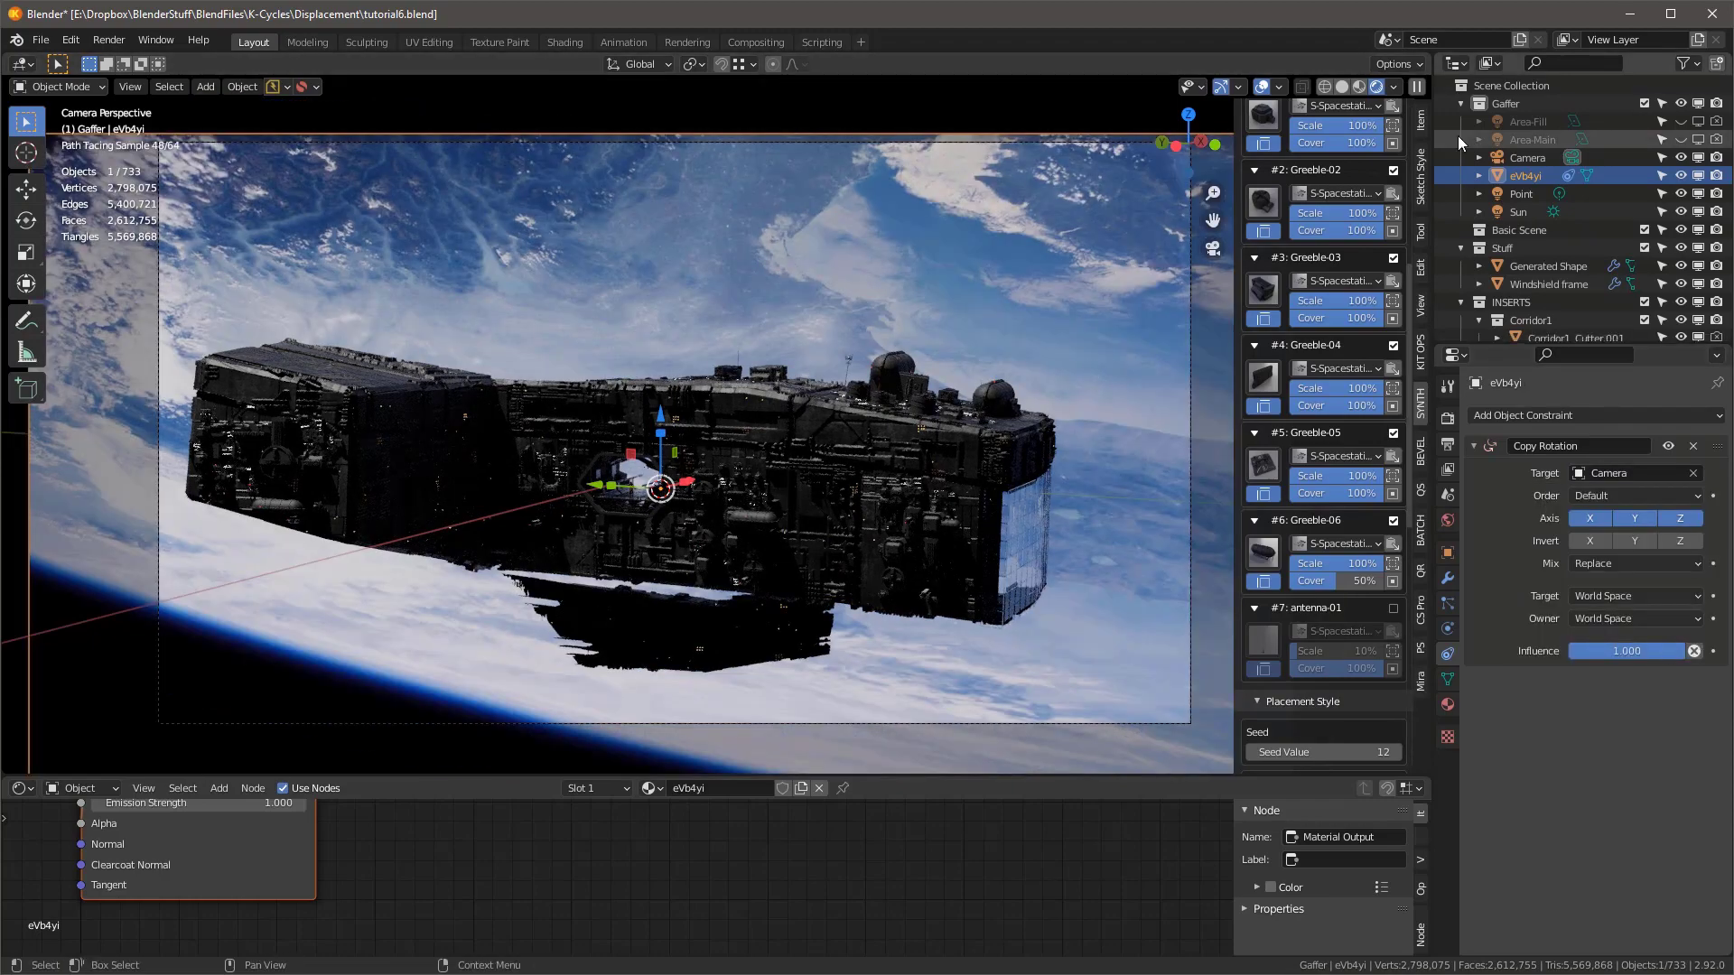
- Show the eVb4yi plane's transform values and disable its Copy Rotation constraint while in the camera view
click(1421, 120)
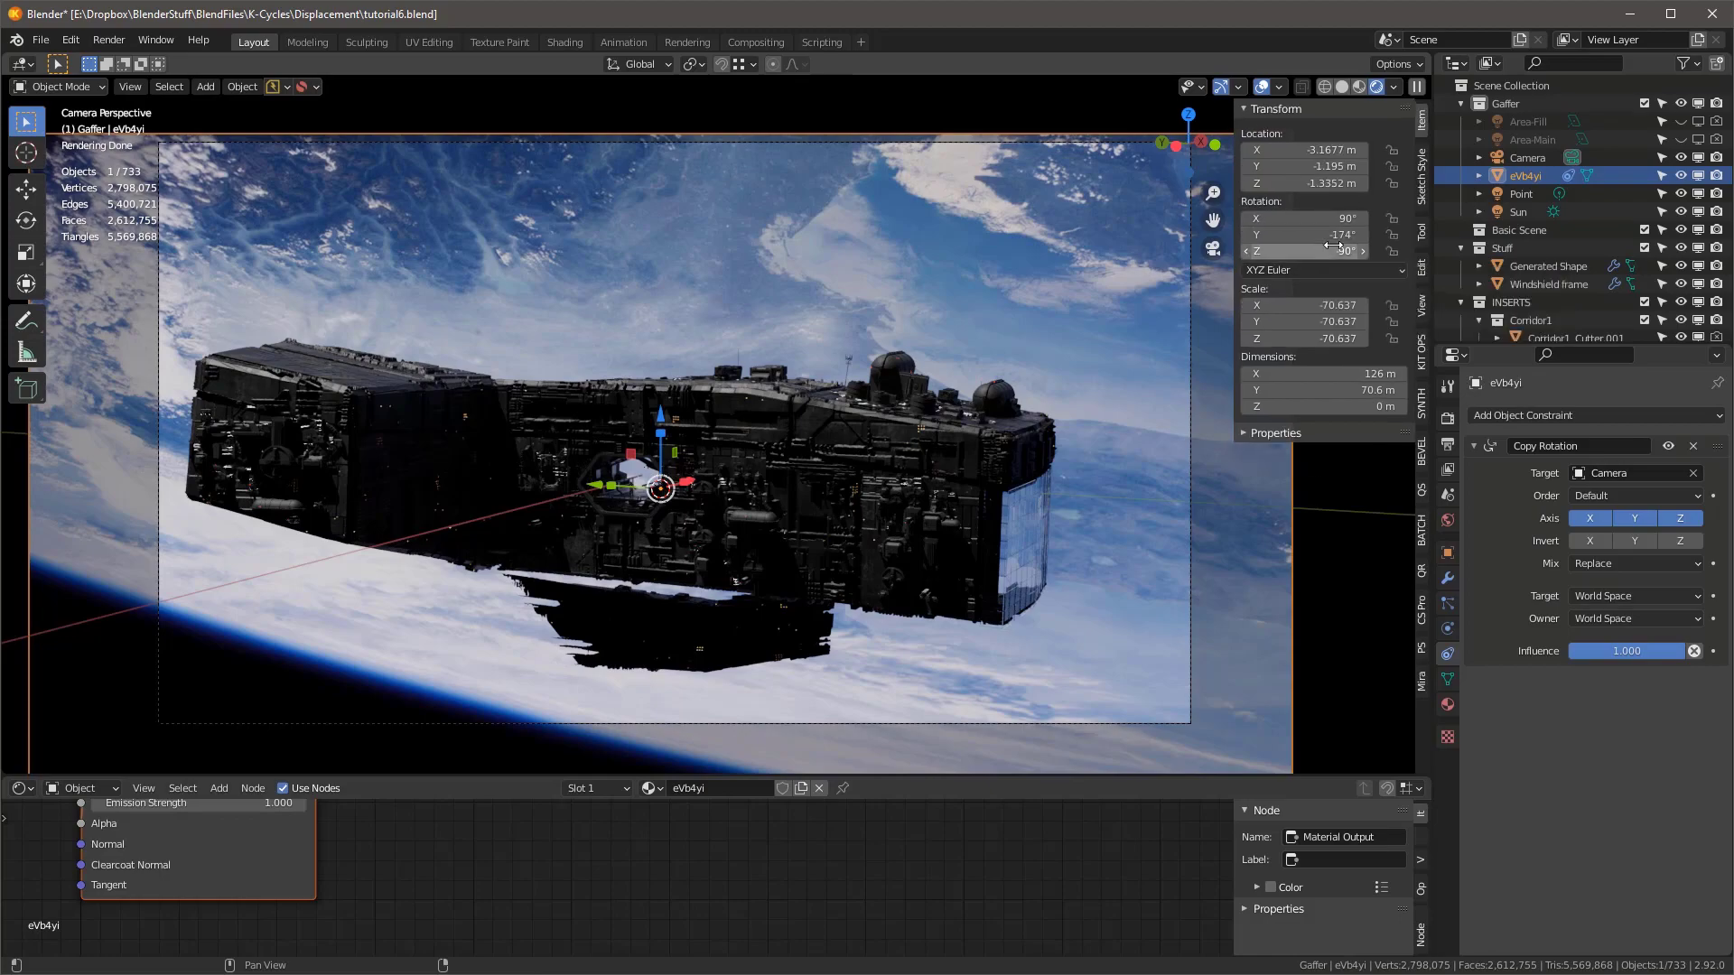
middle_drag(903, 371, 824, 241)
key(KP_0)
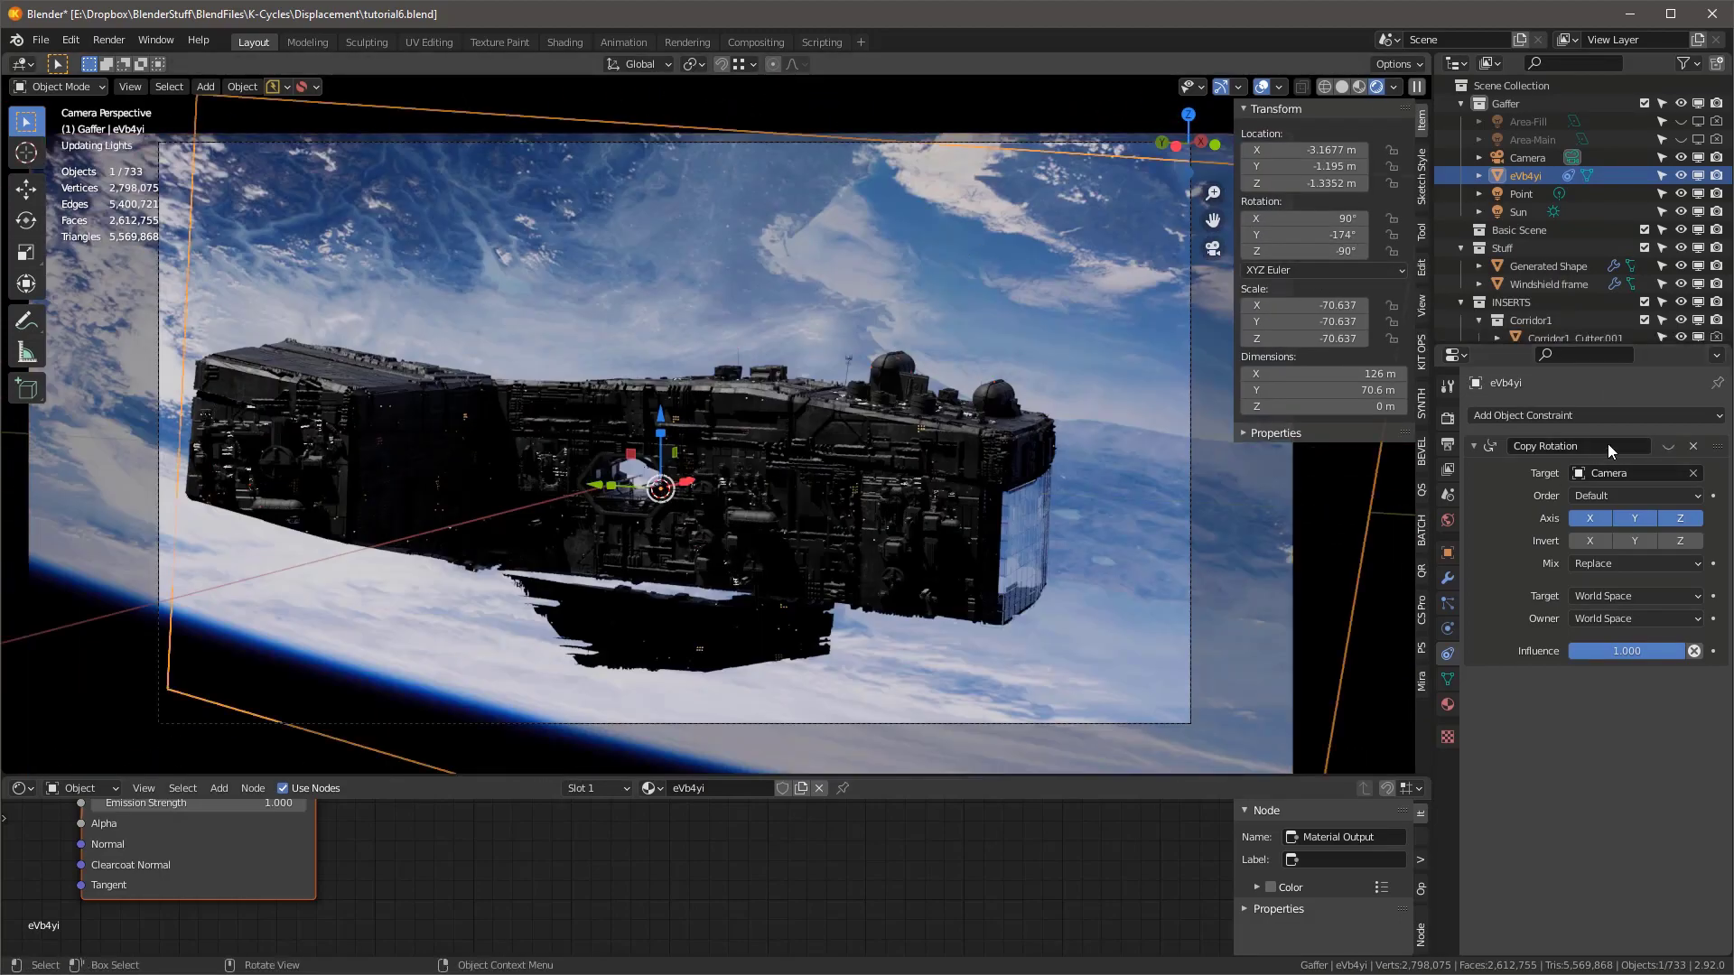
click(1668, 445)
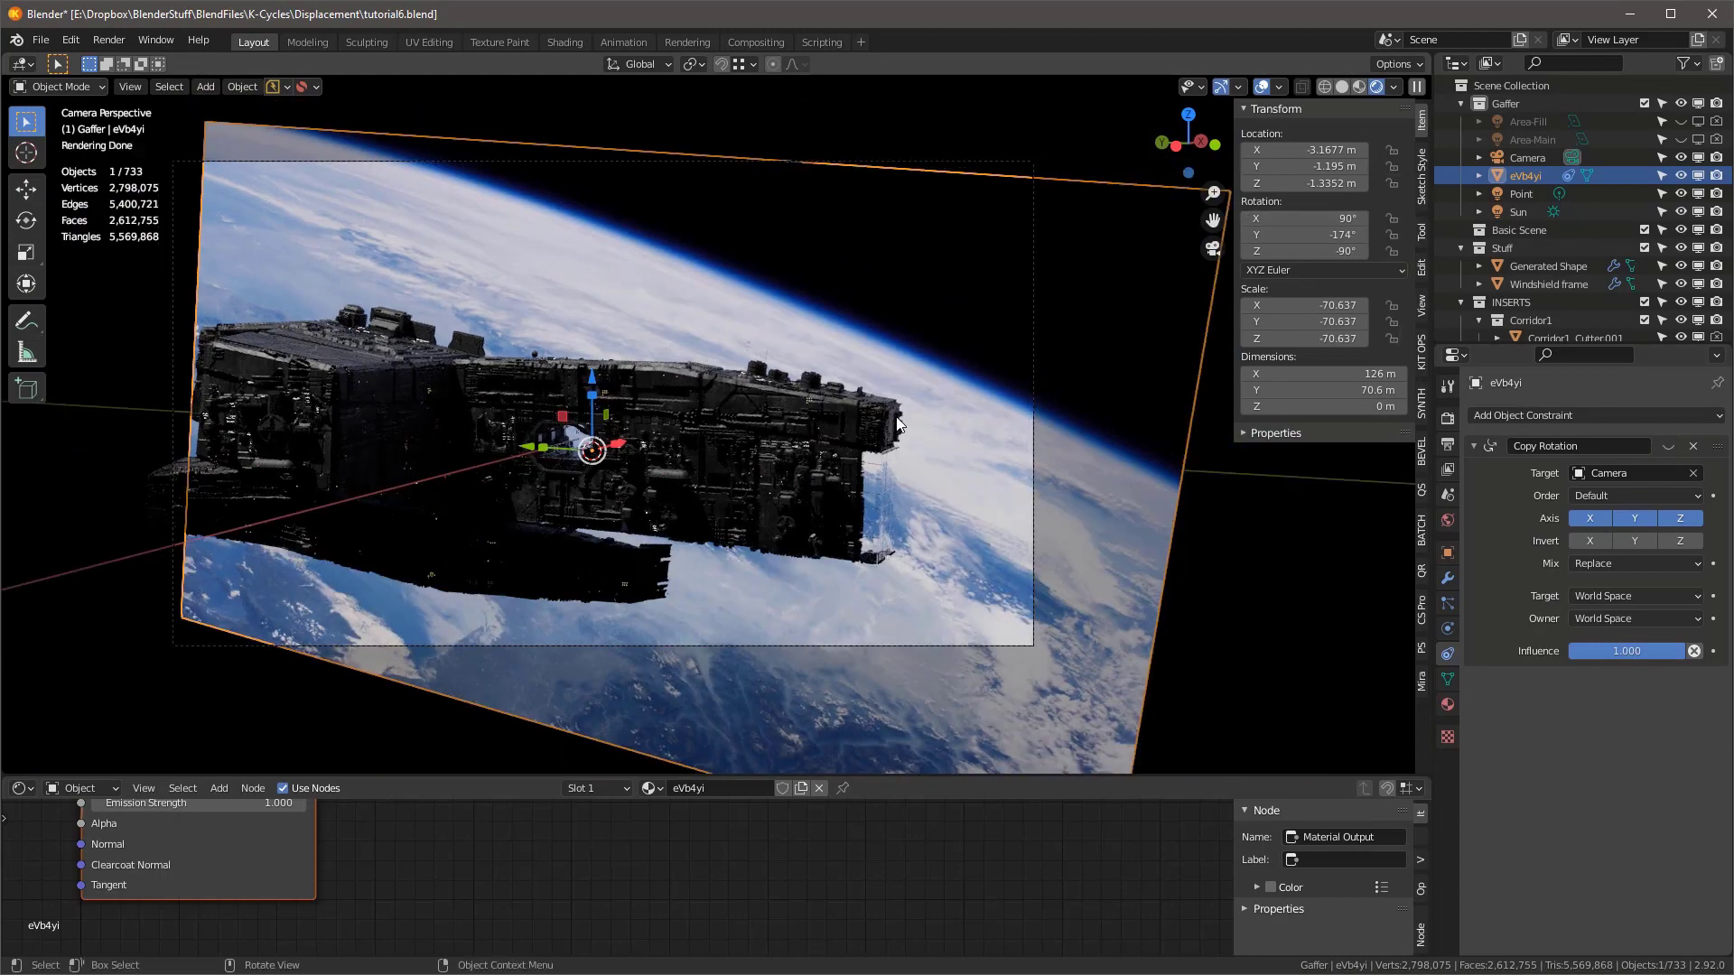
- Duplicate the sun light in place, clear the copy's rotation and set its X rotation to 180°
key(shift+d)
right_click(841, 179)
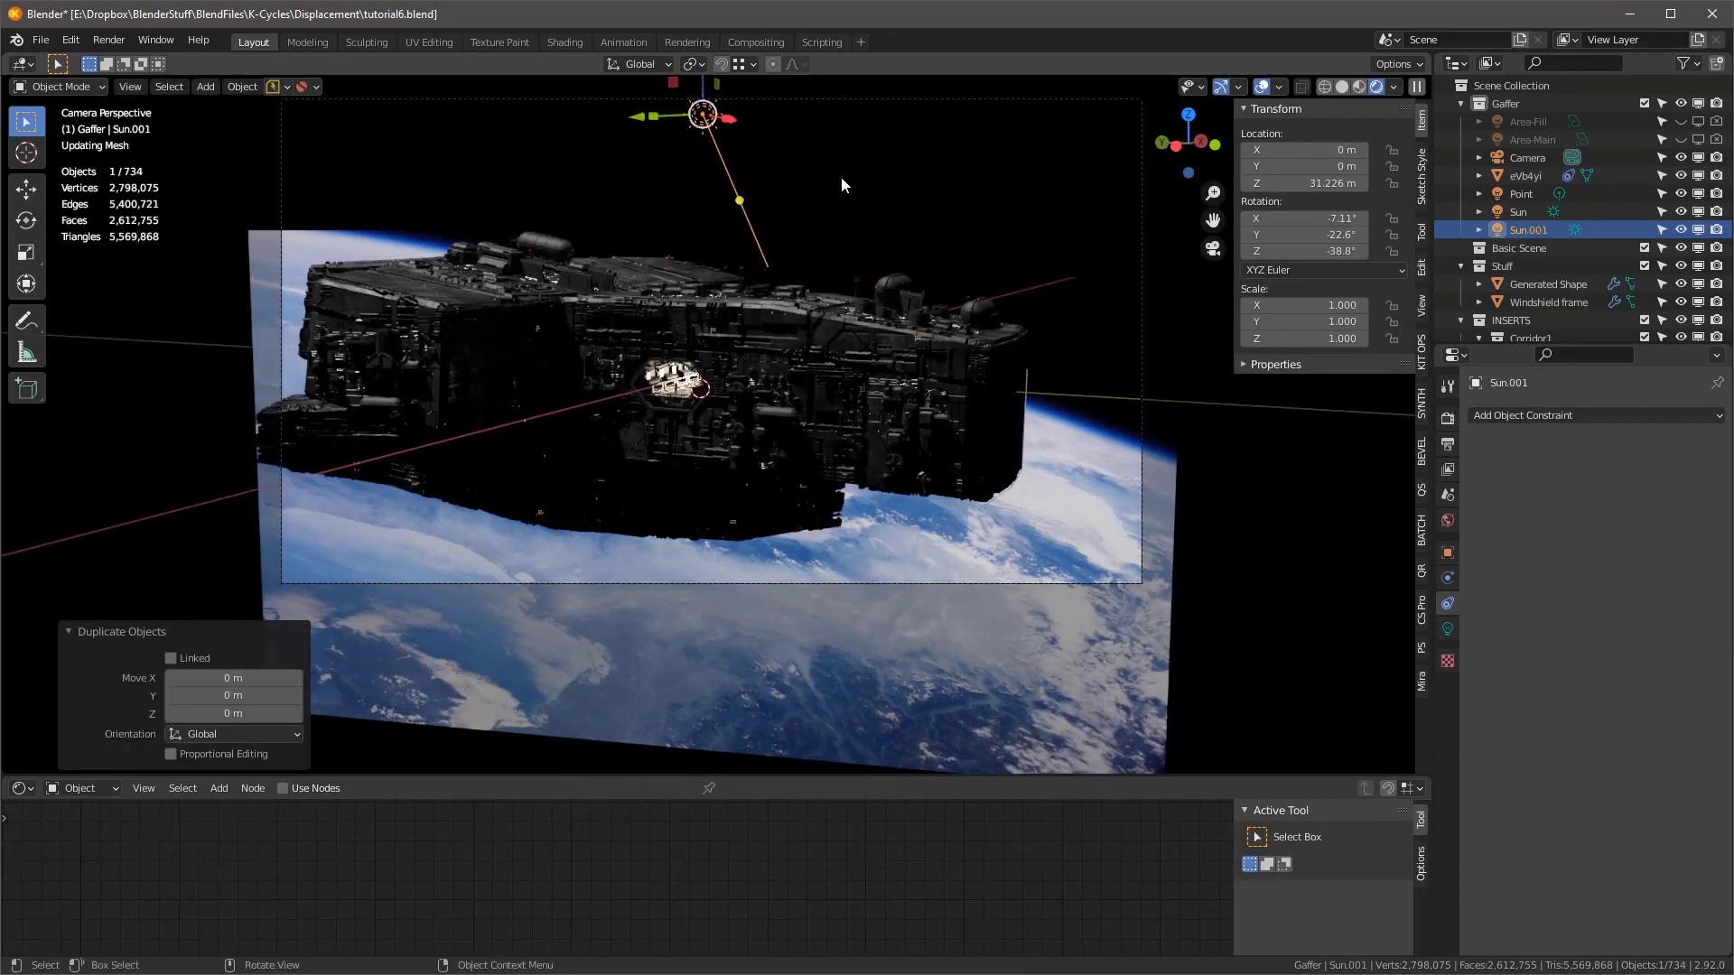
key(alt+r)
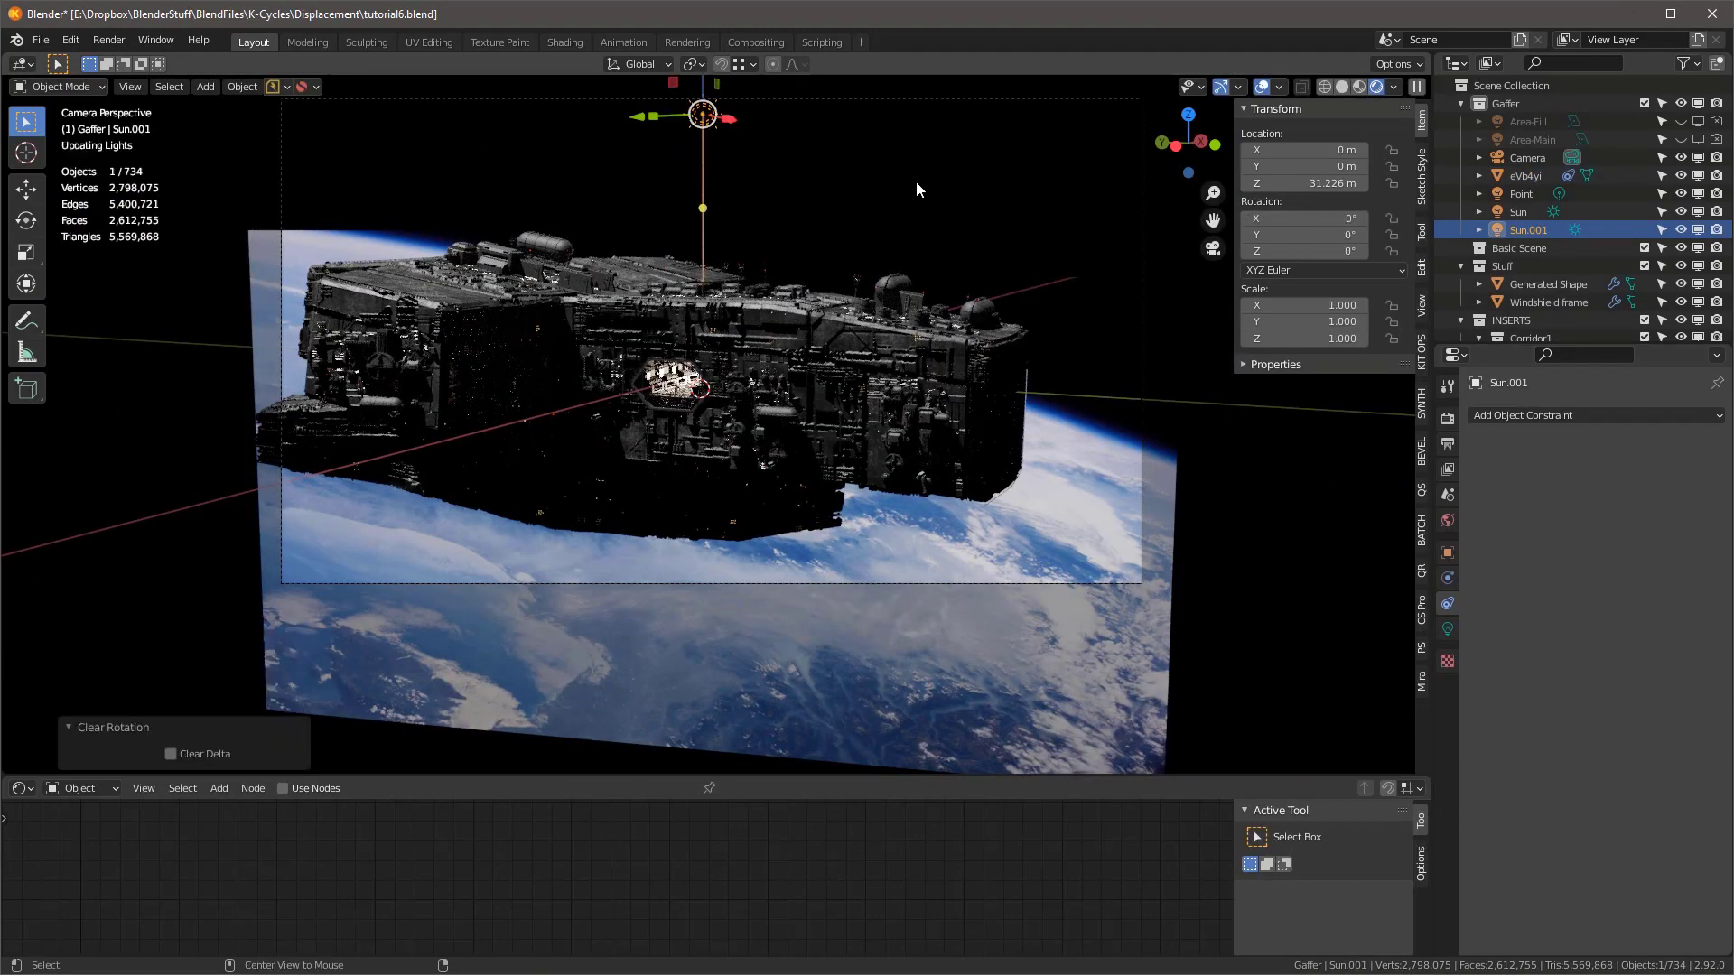
click(1303, 218)
text(180)
key(Return)
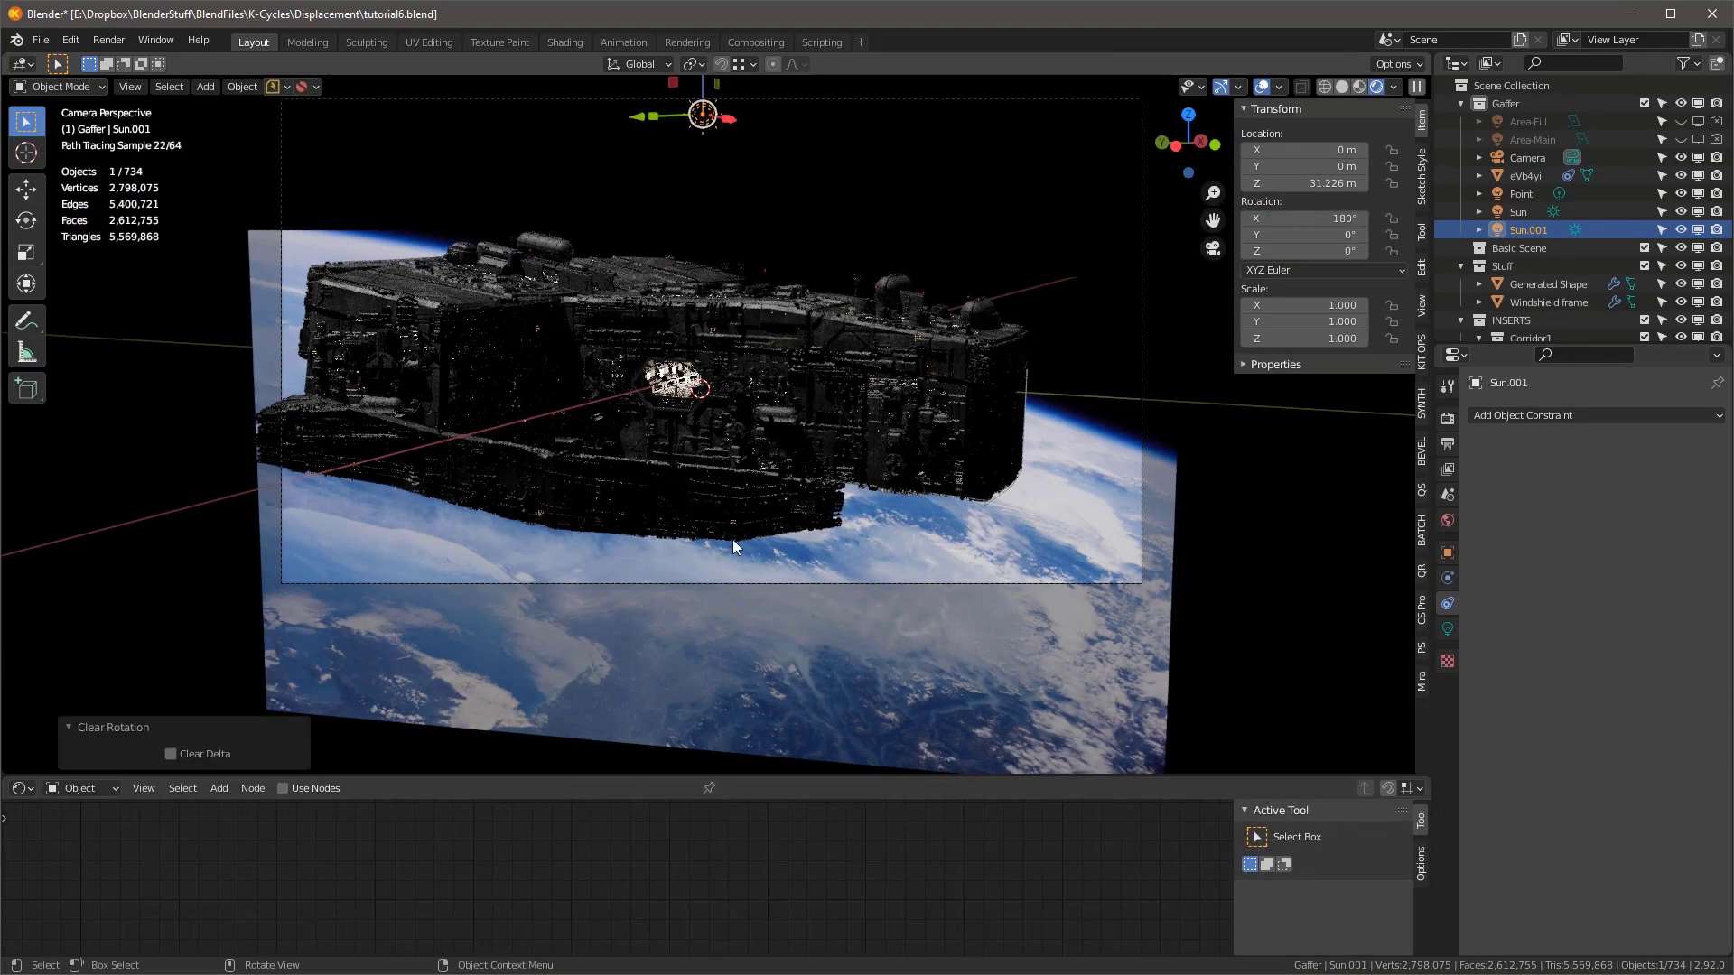
- Tint the duplicated sun light pale blue with hue 0.629, saturation 0.344 and value 1
click(1447, 627)
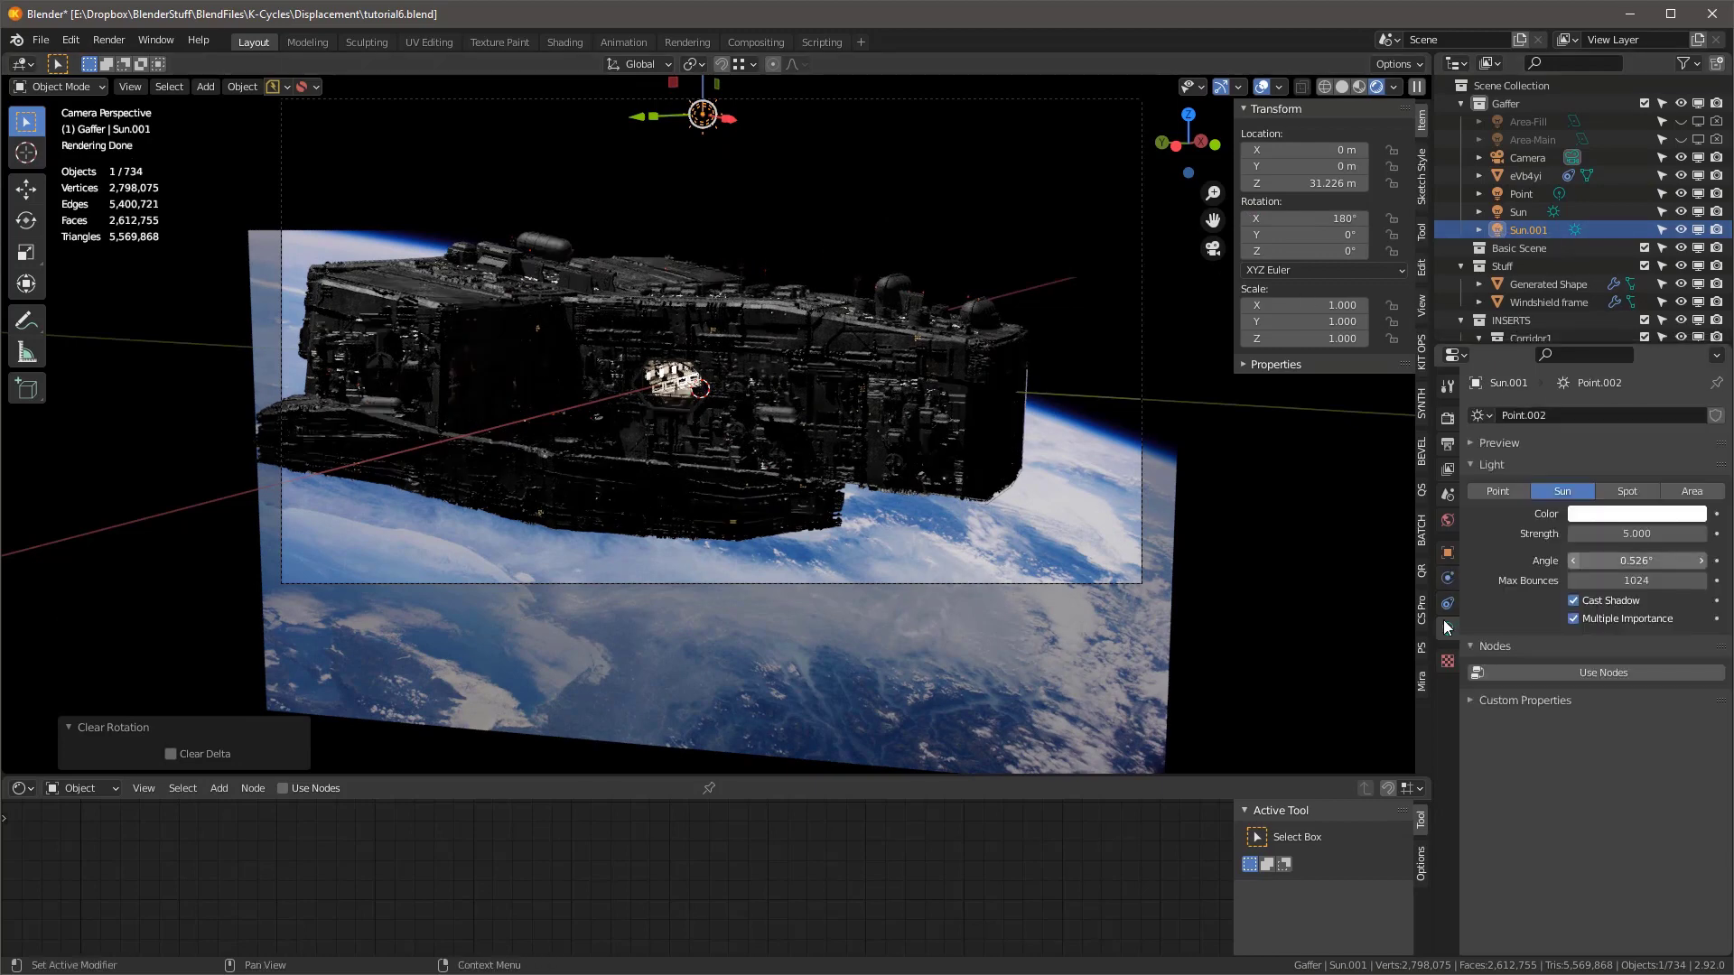
click(1636, 514)
click(1628, 277)
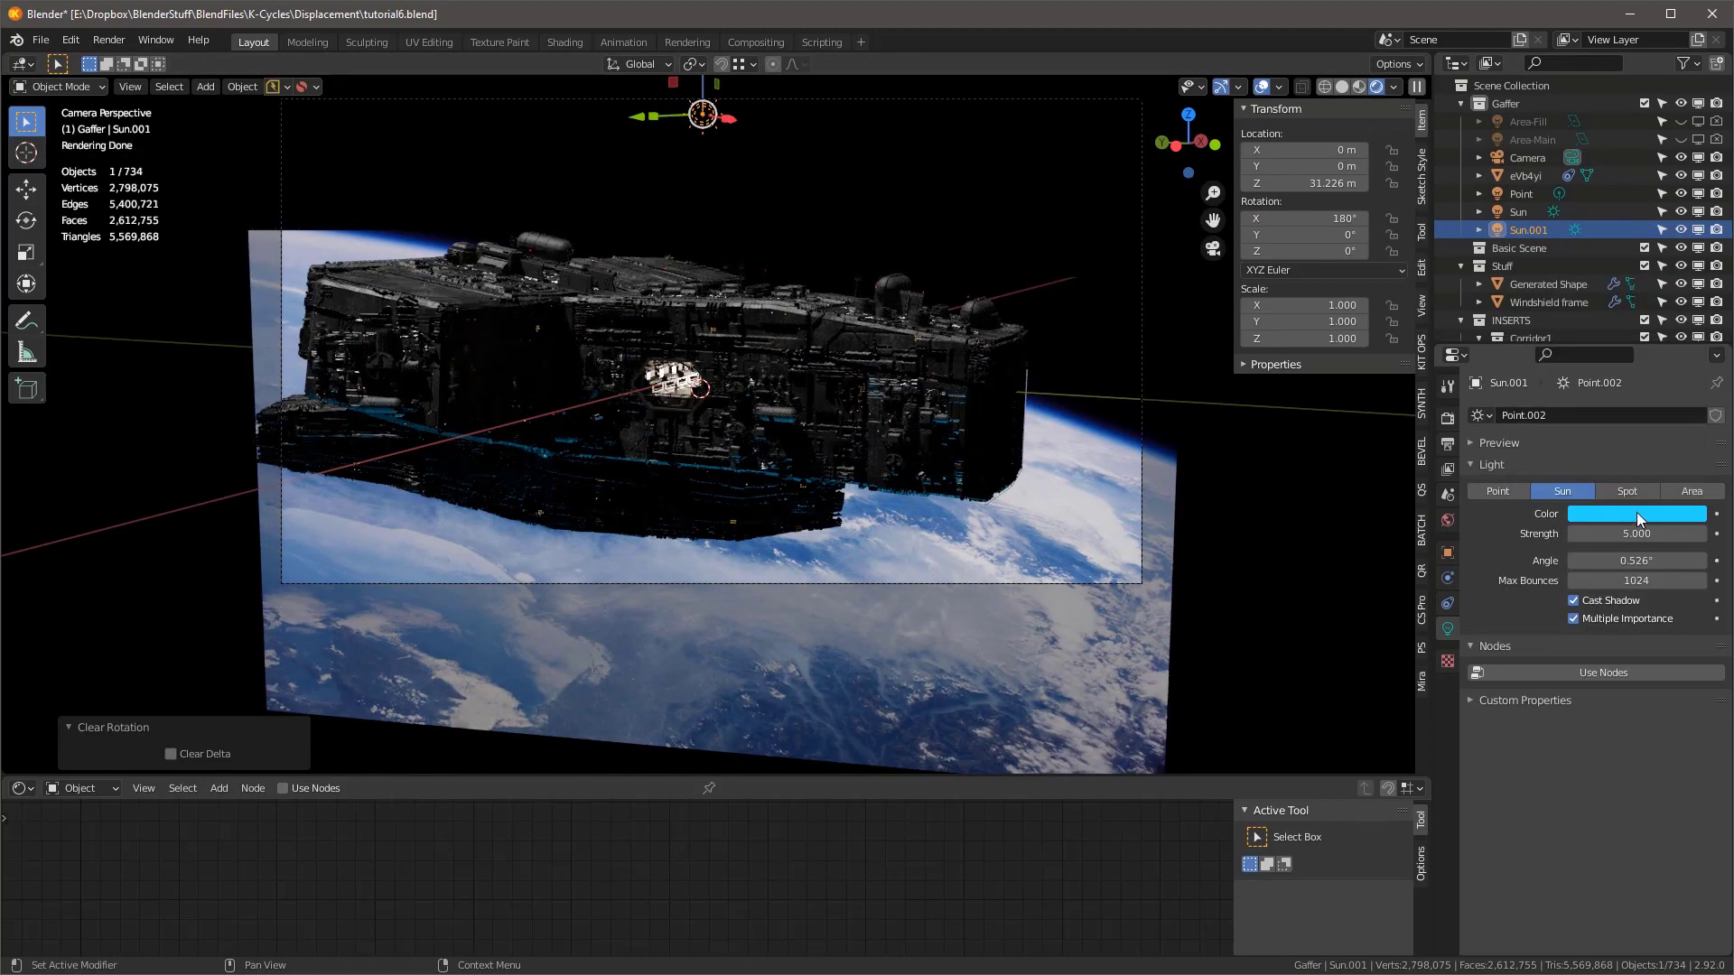
click(1669, 516)
mouse_move(1623, 289)
mouse_down()
mouse_move(1639, 287)
mouse_move(1621, 329)
mouse_up()
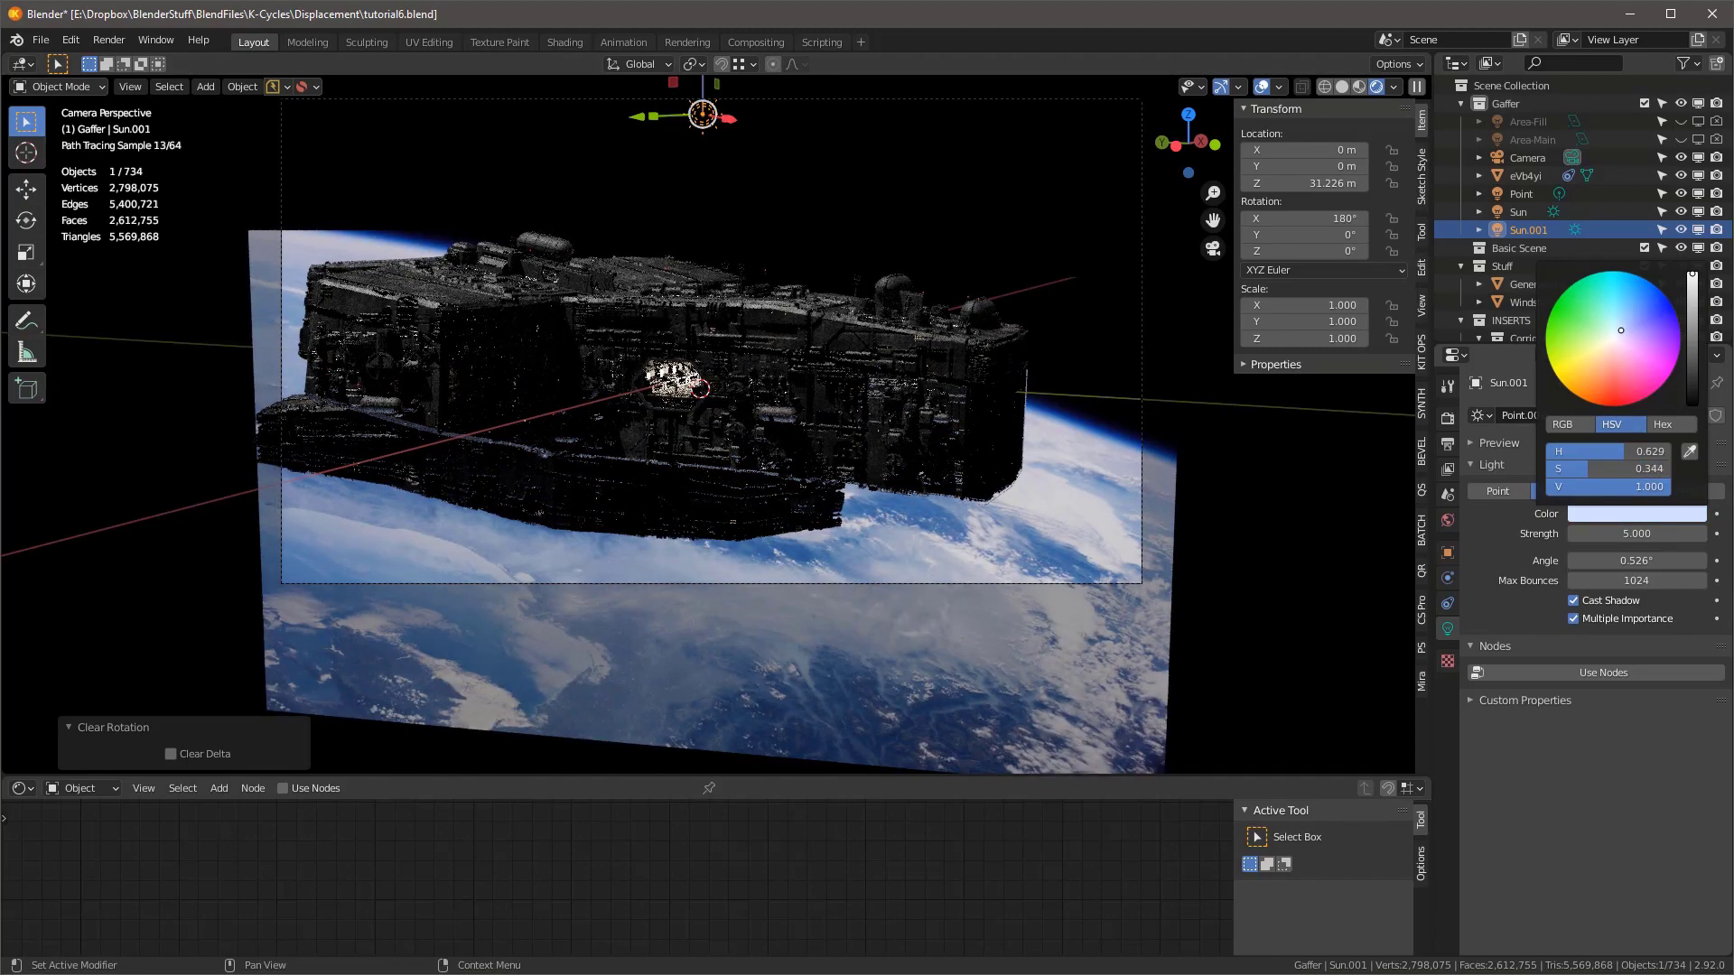
- Trackball-rotate the duplicated sun light by about 26.4° and 112°
key(r)
key(r)
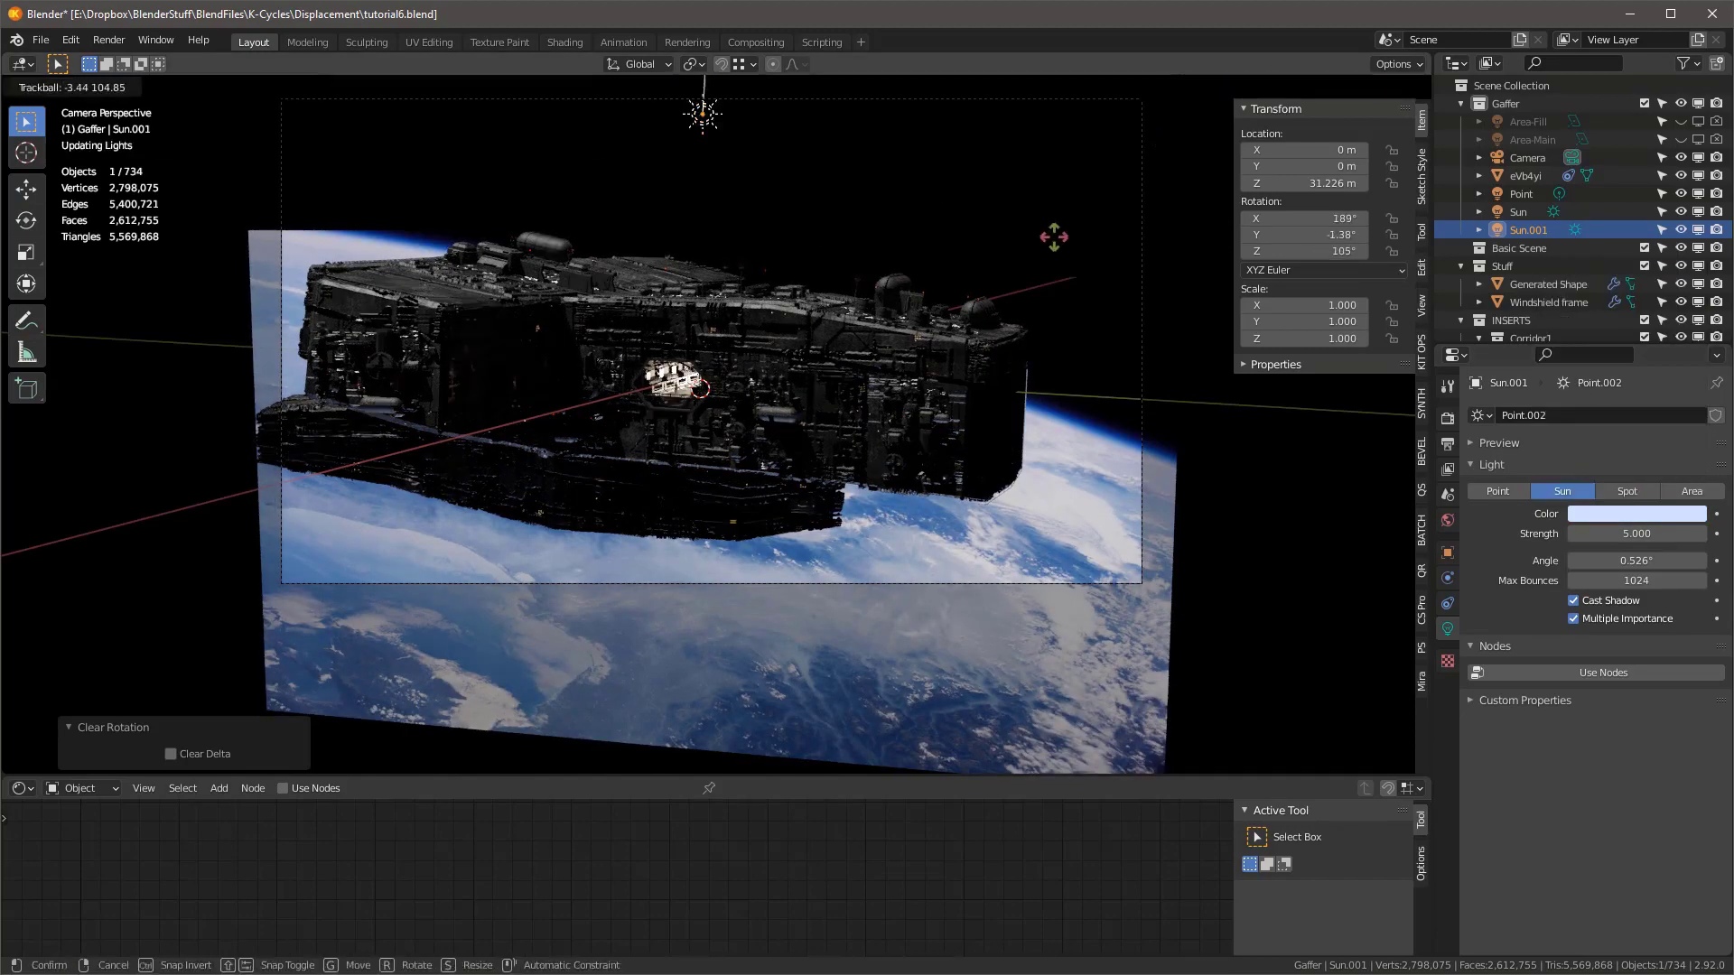
key(Return)
- Switch the render engine to Eevee and trackball-rotate the duplicated sun light by about -14.3° and -69.9°
click(1448, 419)
click(1613, 417)
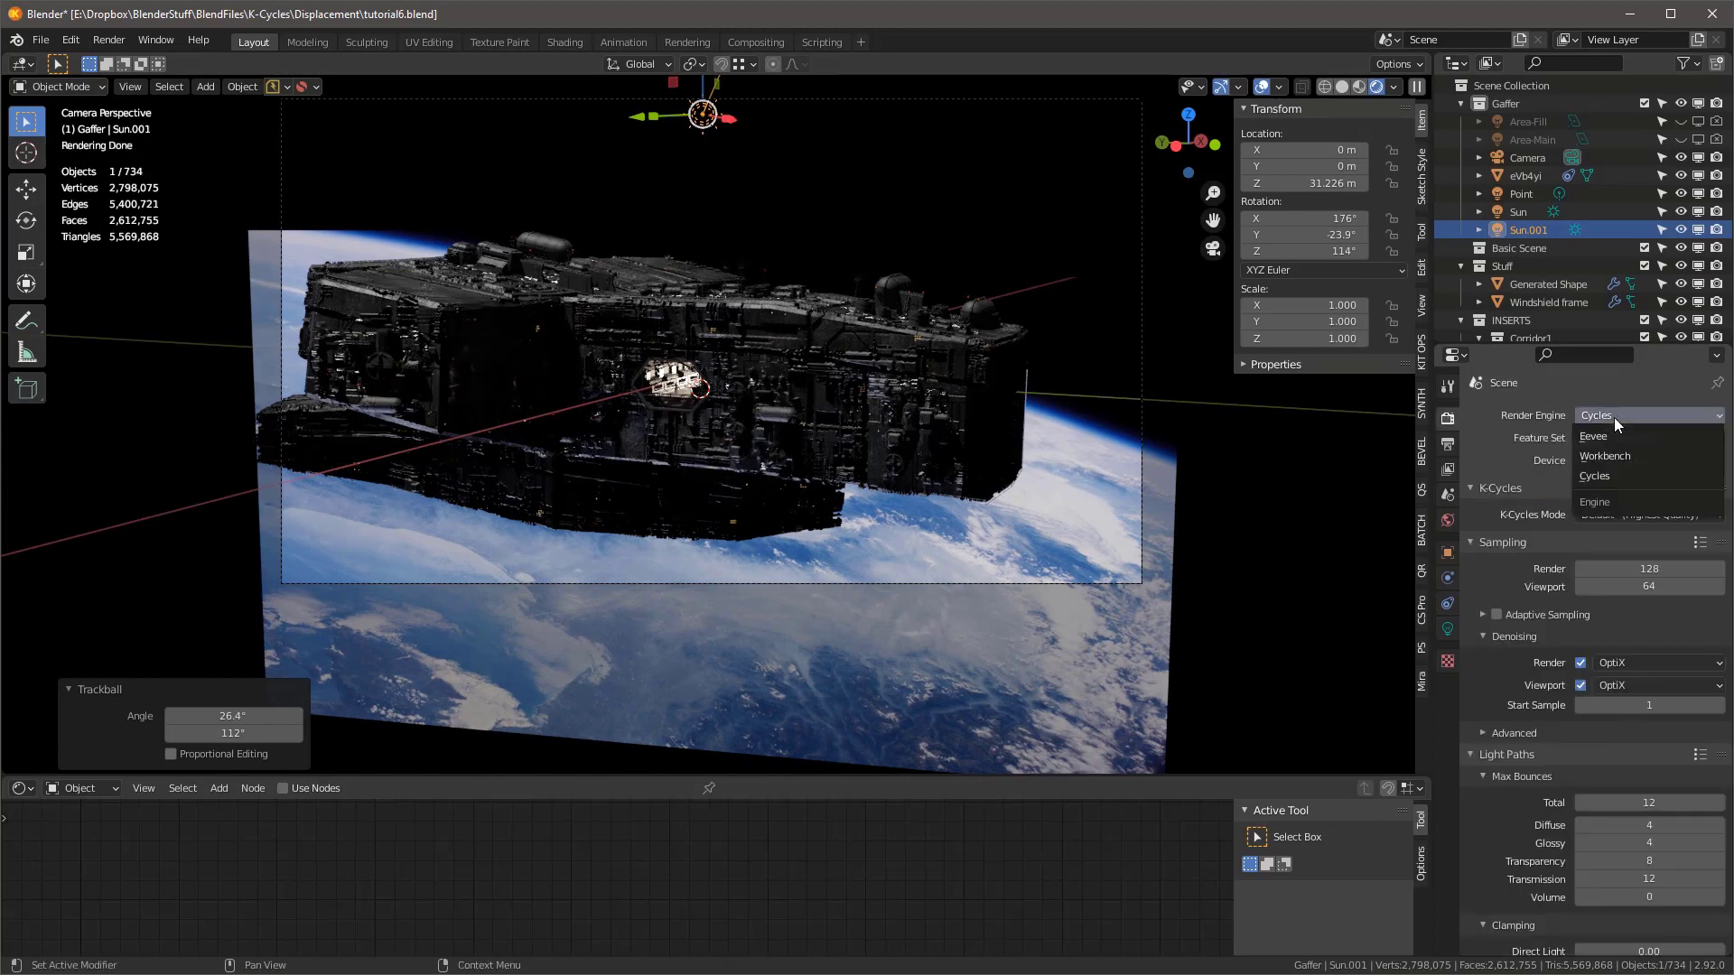
click(1618, 475)
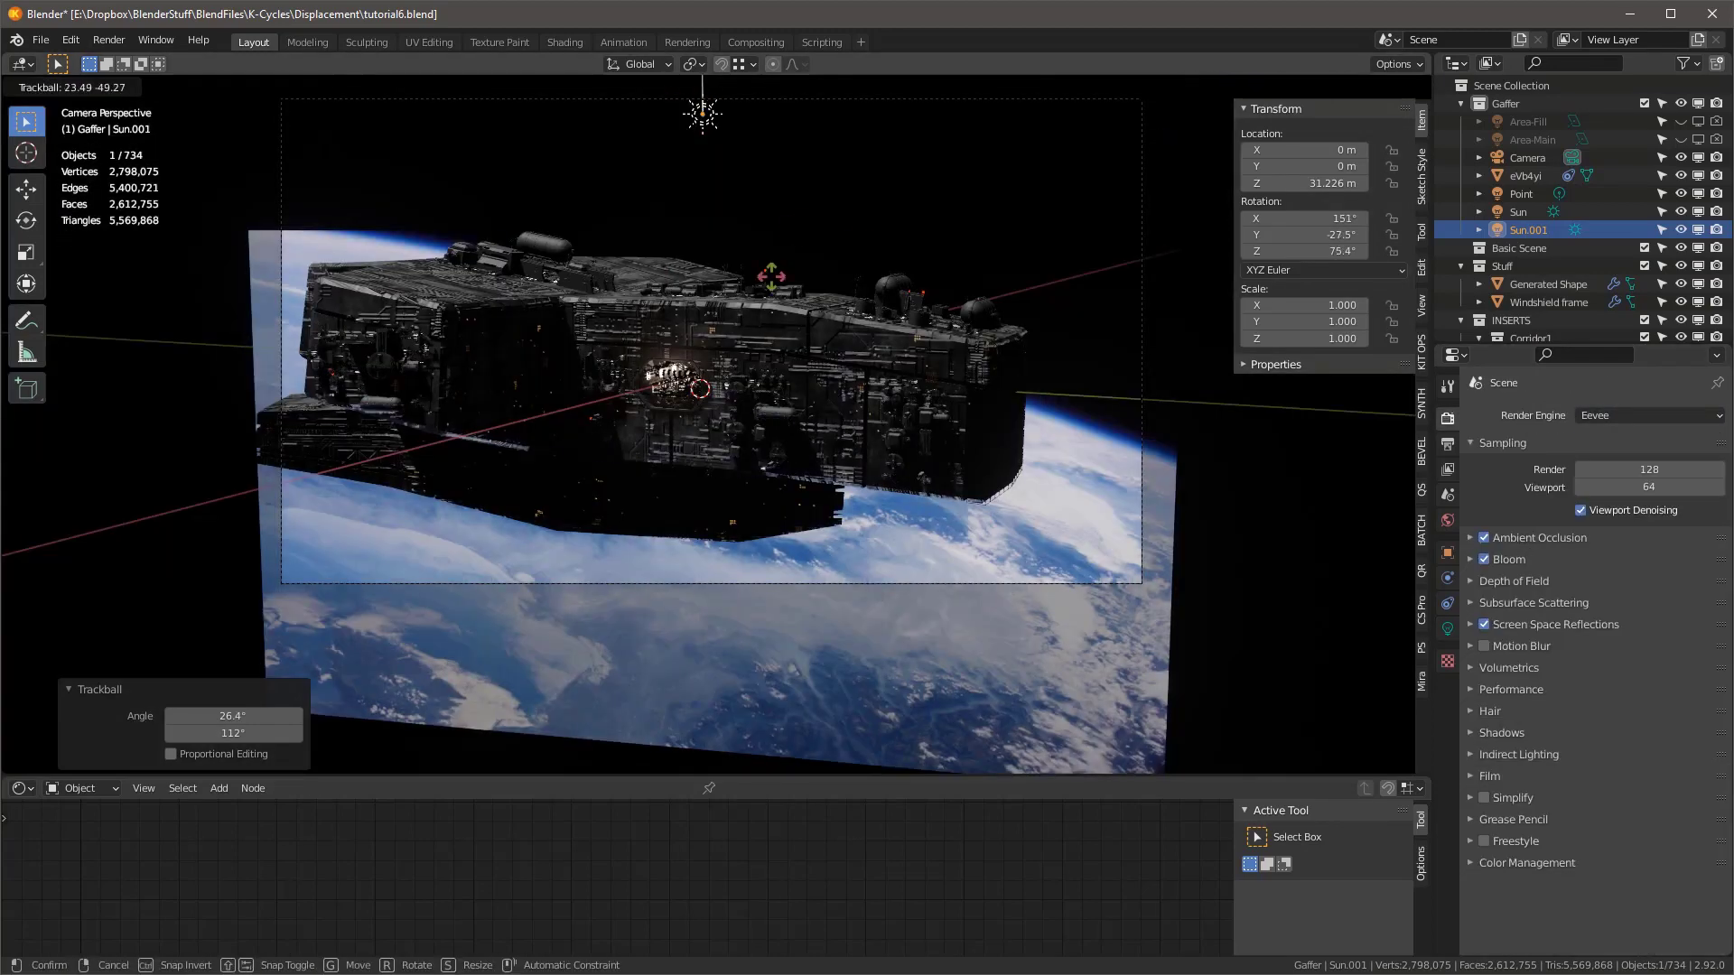
key(Return)
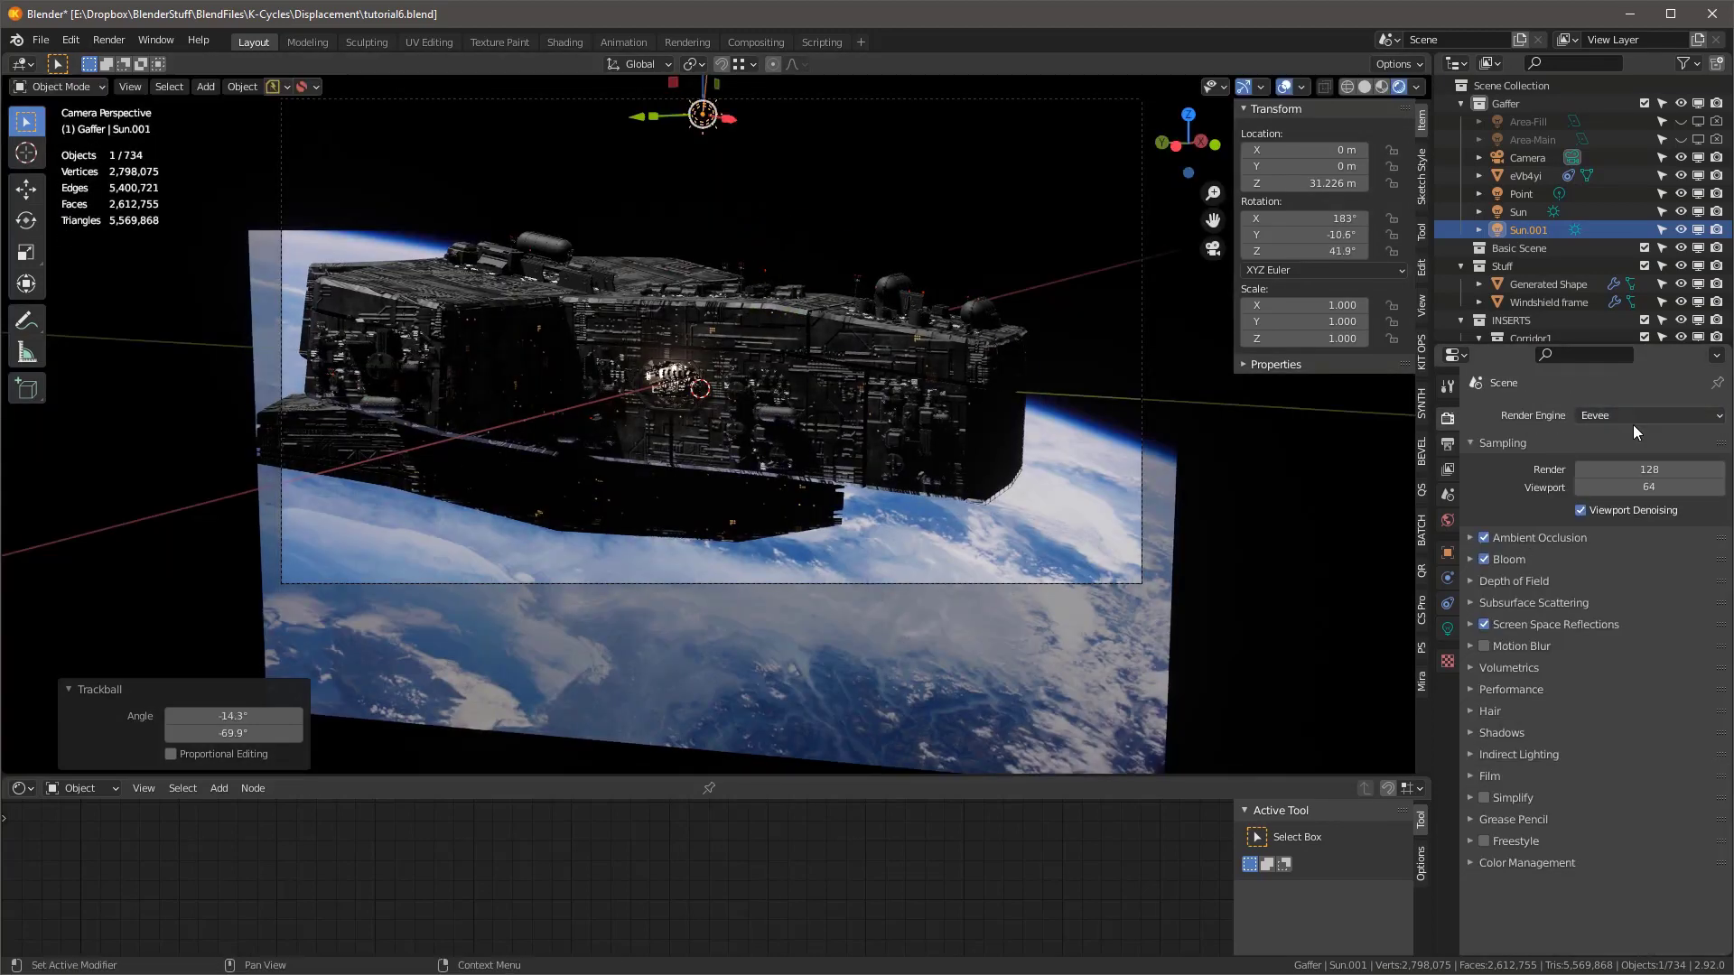
- Set the render engine back to Cycles and zoom in on the ship in the camera view
click(1631, 417)
click(1598, 476)
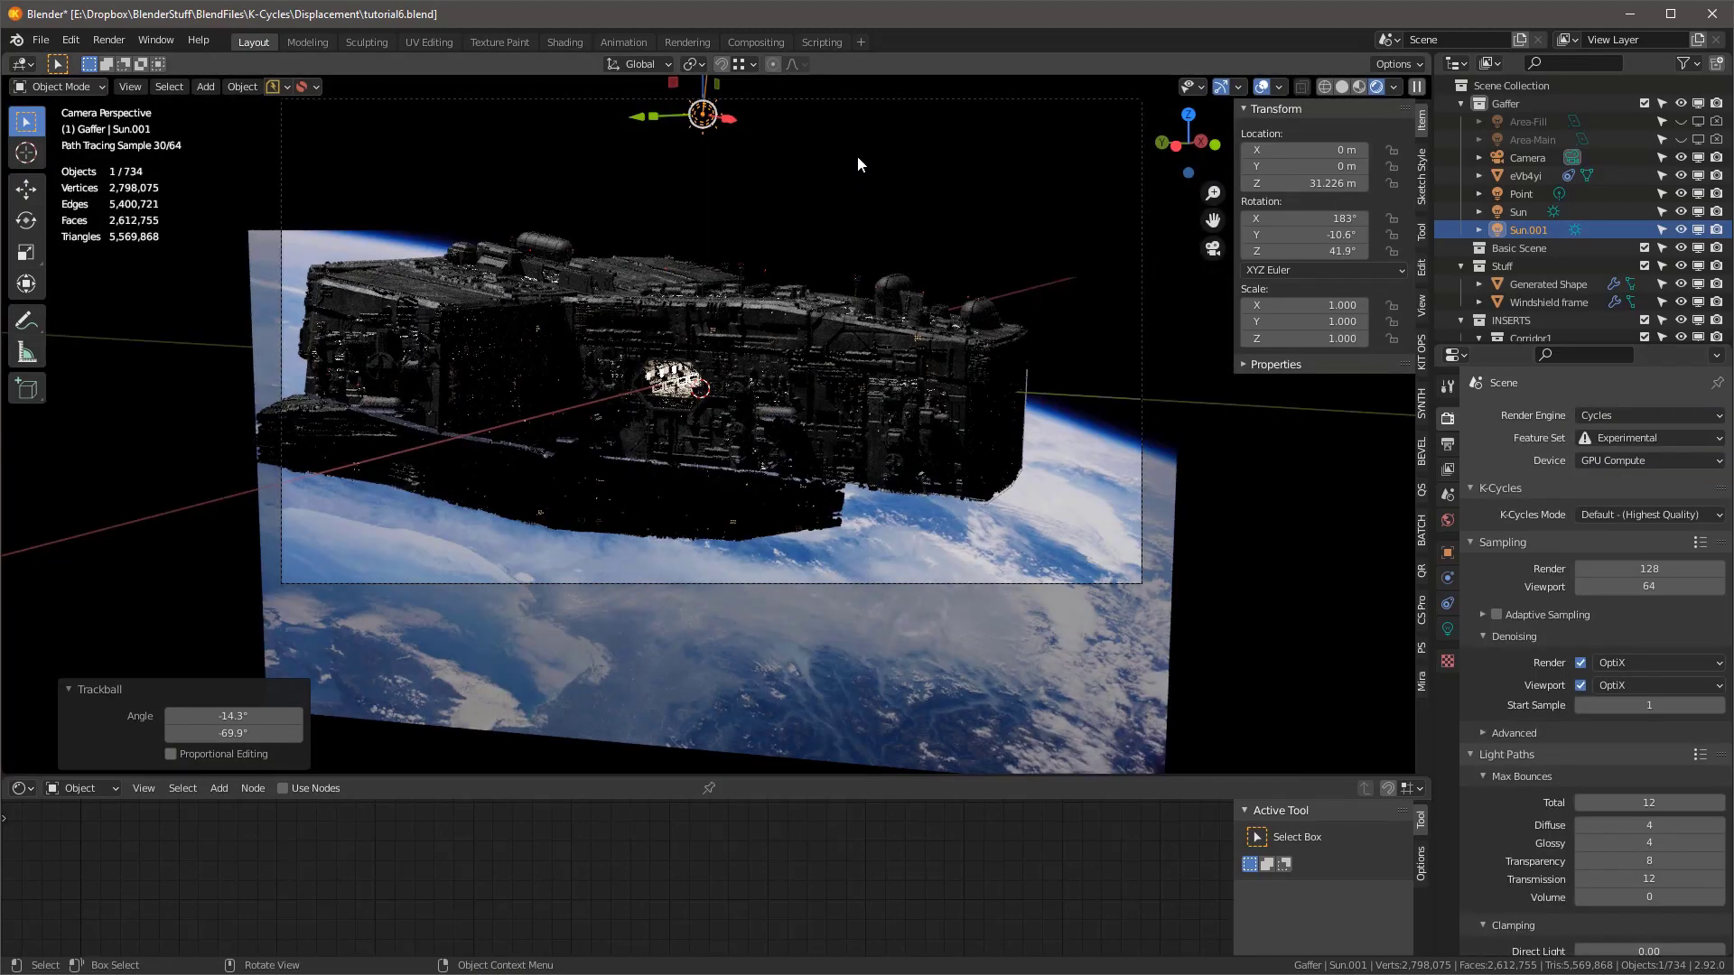
scroll(912, 216, up, 2)
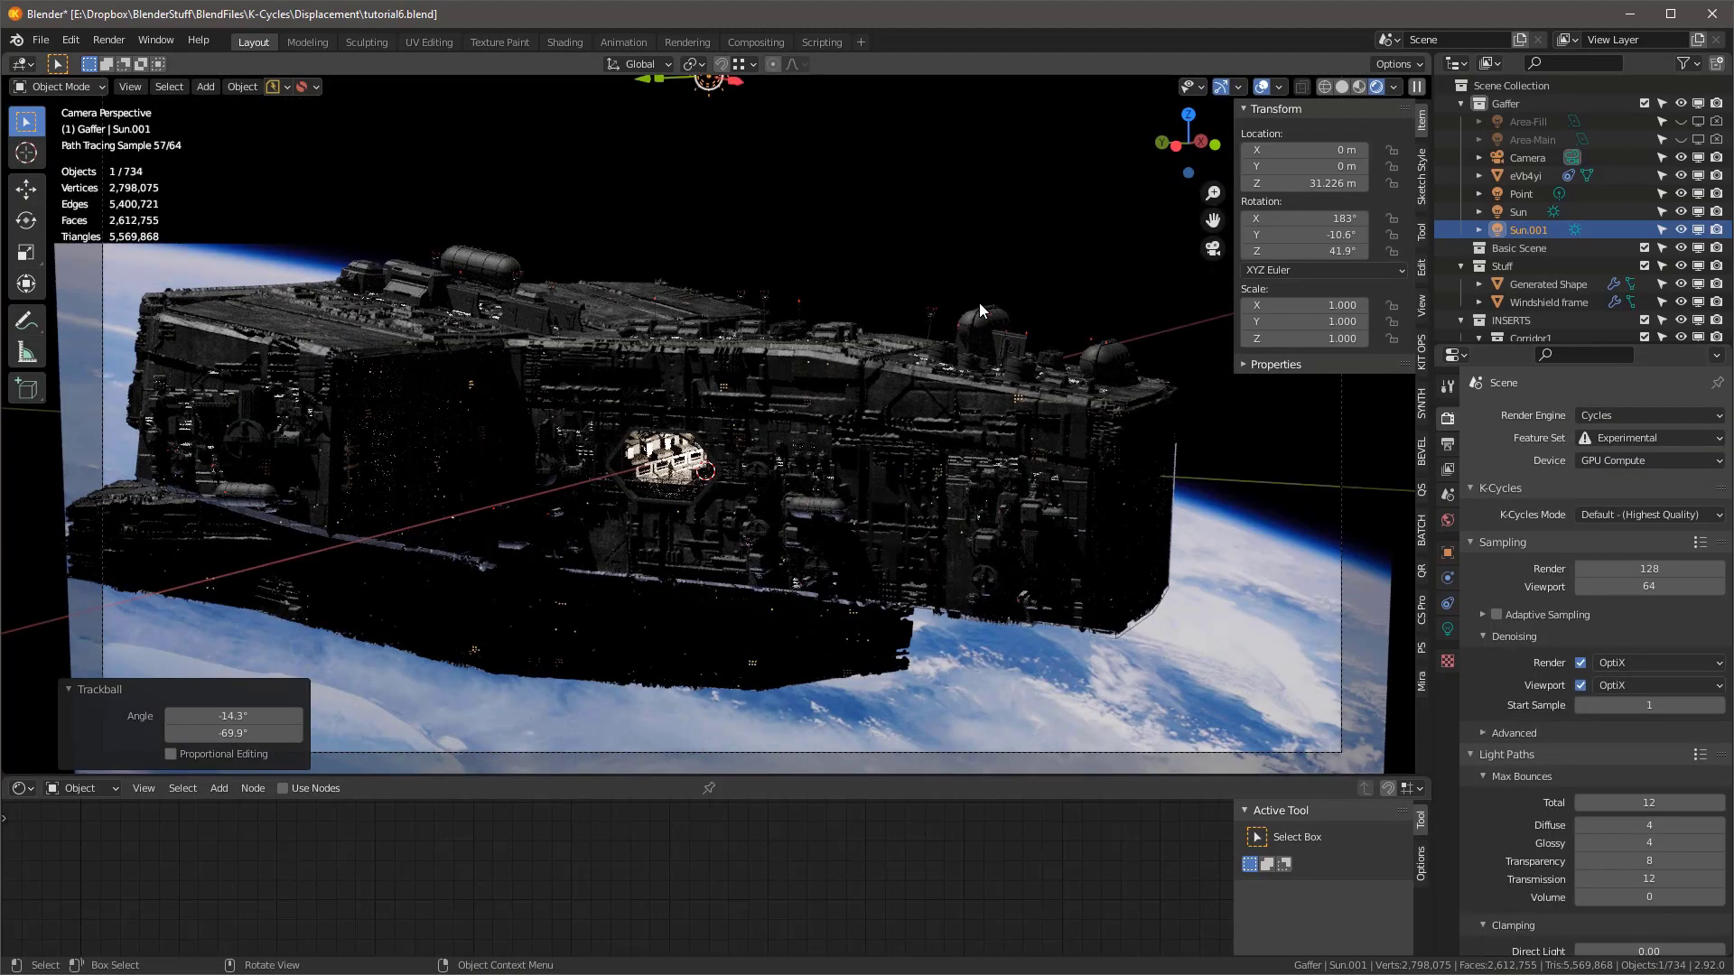